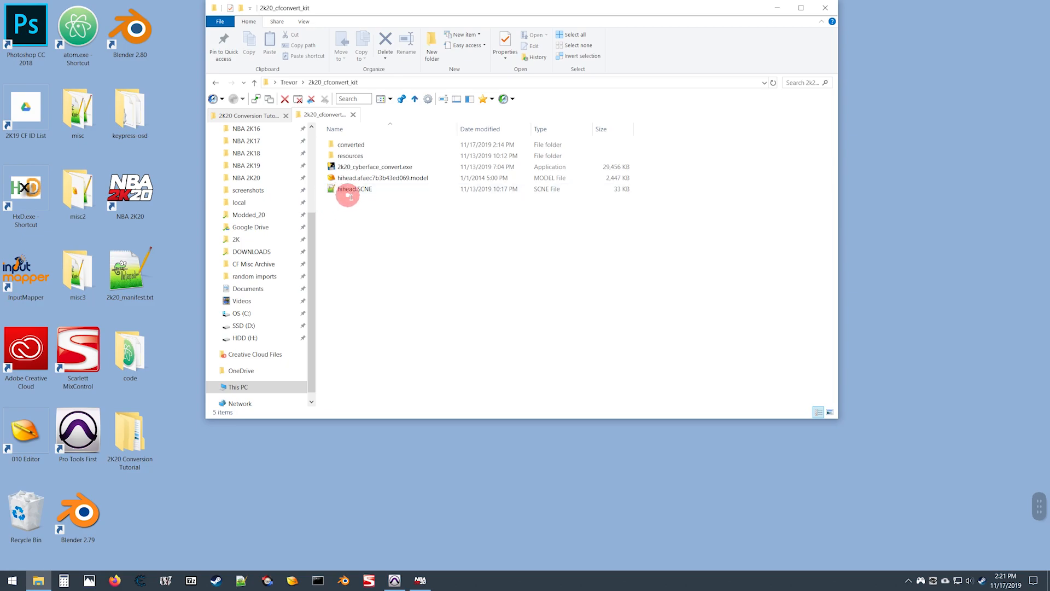
Go to the 2K16 to 2K20 folder inside 2K20 Conversion Tutorial and open the png0358.iff archive.
click(252, 114)
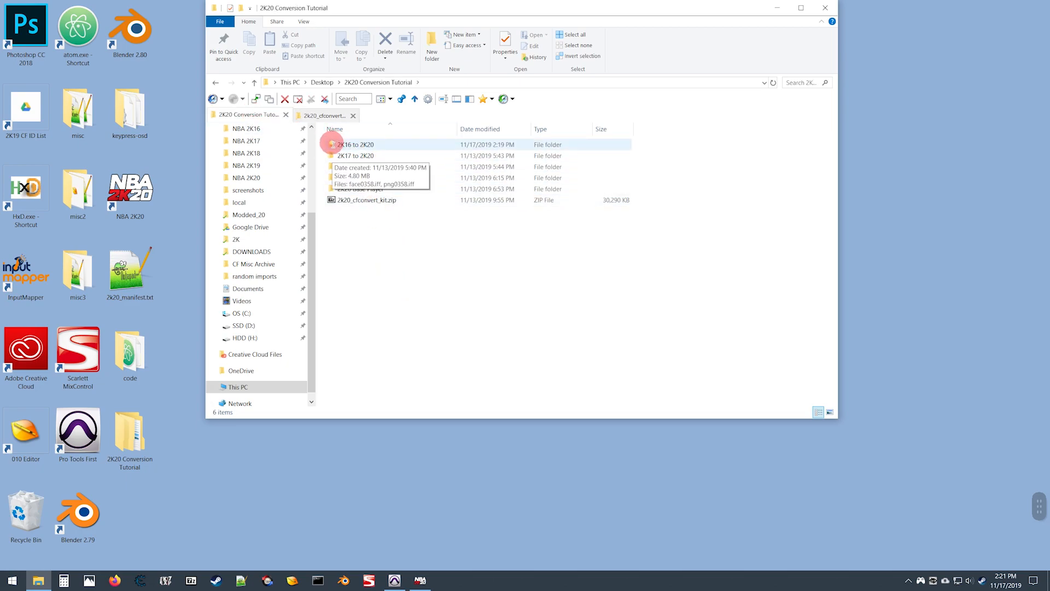
double_click(333, 144)
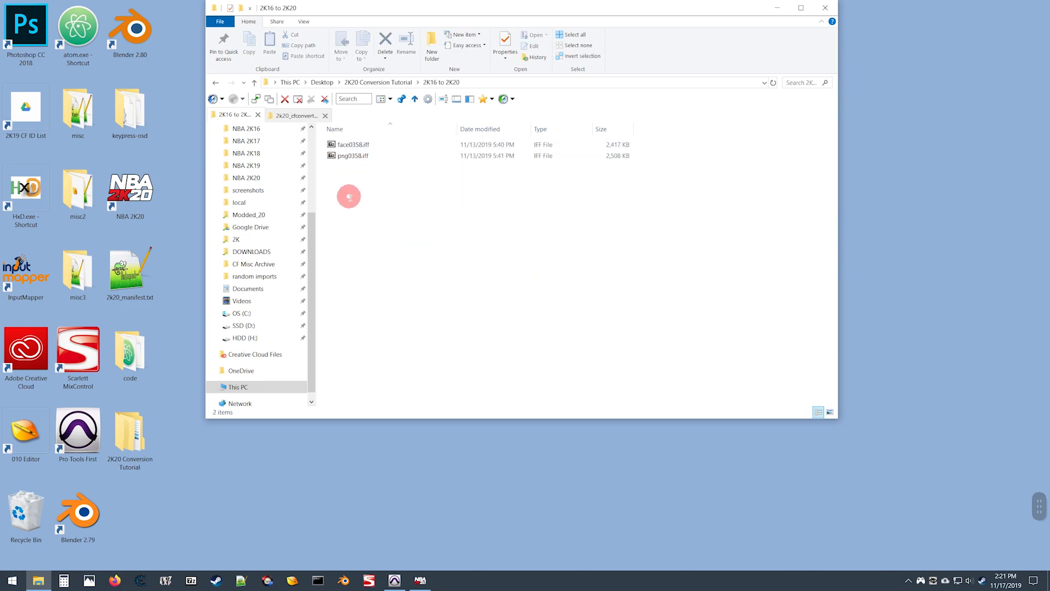
click(353, 154)
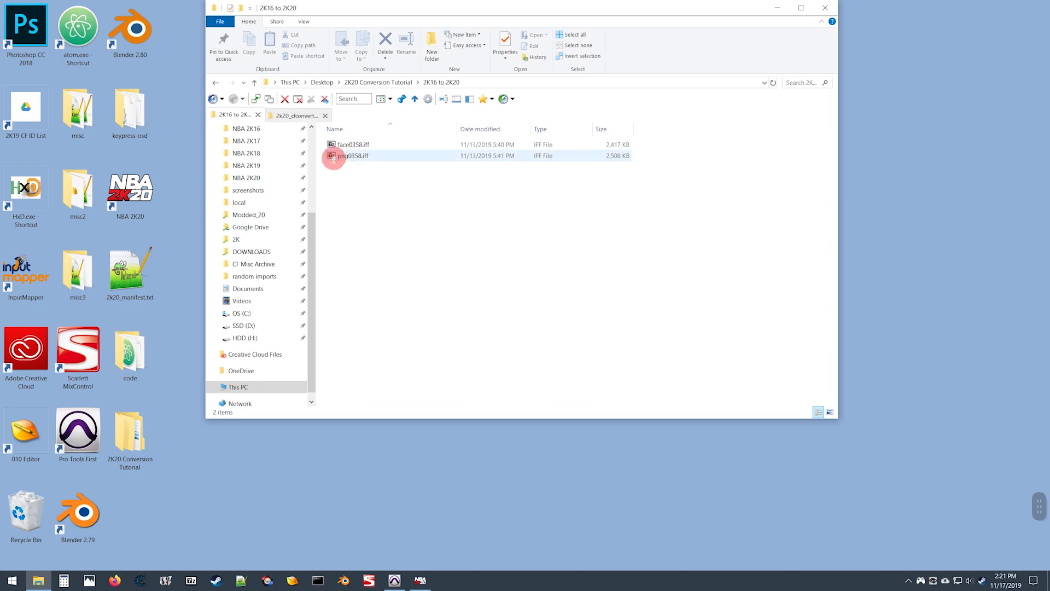
double_click(331, 155)
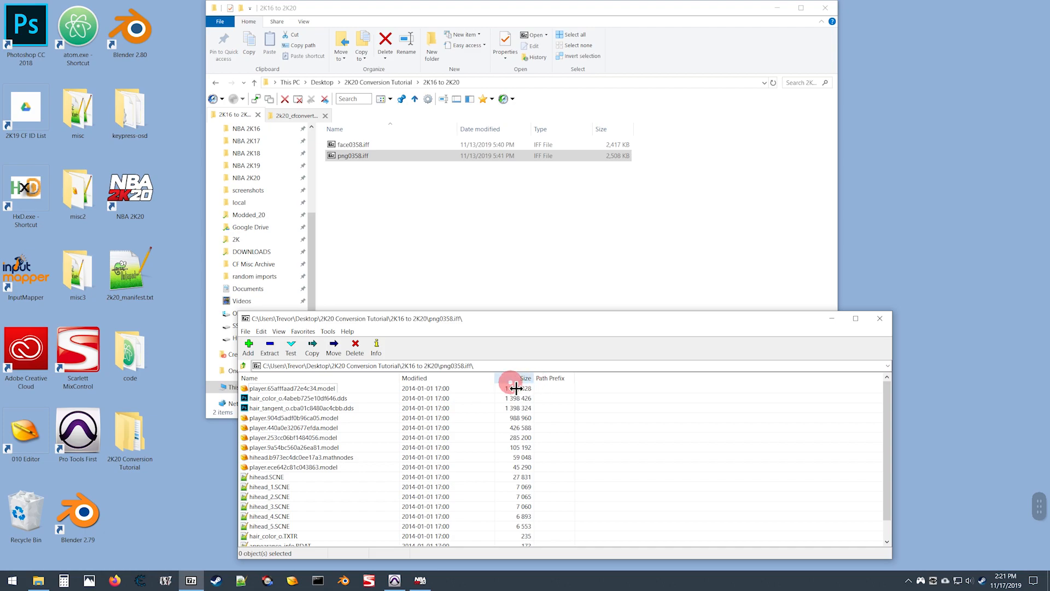
Extract player.65afffaad72e4c34.model and hihead.SCNE from the png0358.iff archive into the 2K16 to 2K20 folder.
click(248, 389)
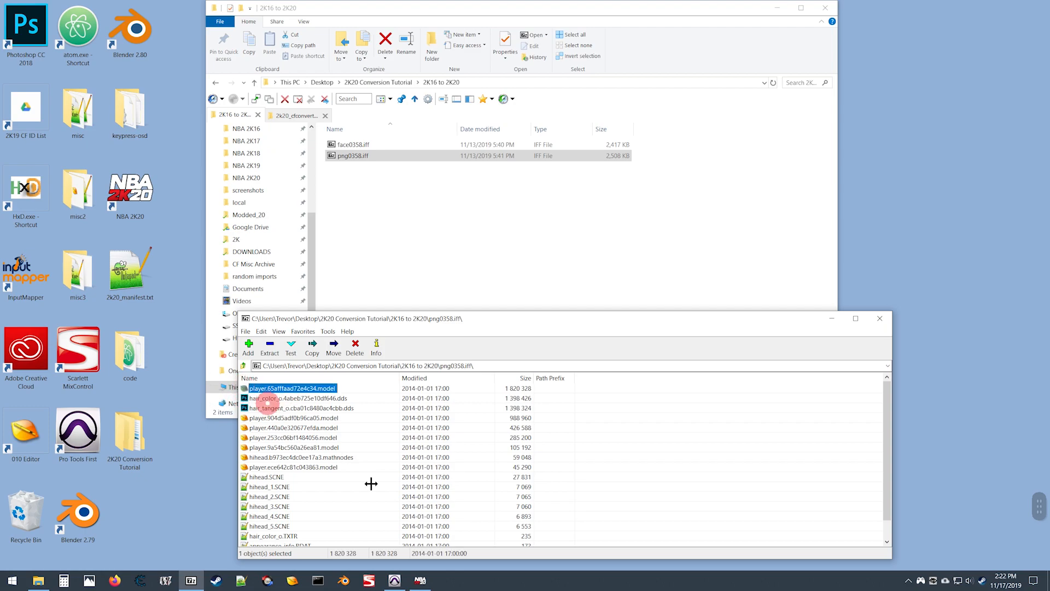
ctrl+click(250, 480)
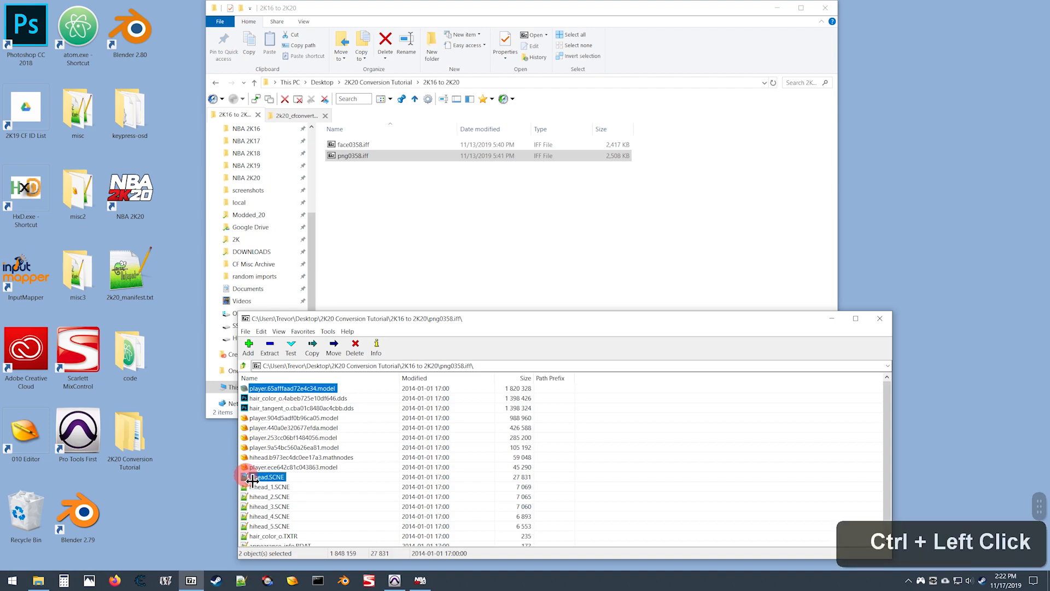
drag(248, 480, 394, 190)
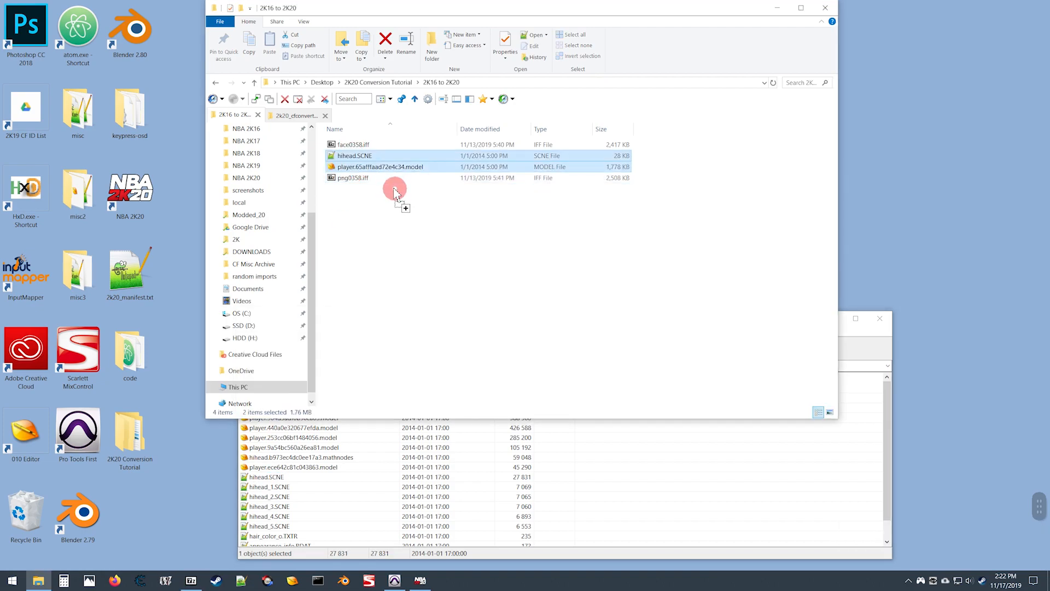
click(385, 233)
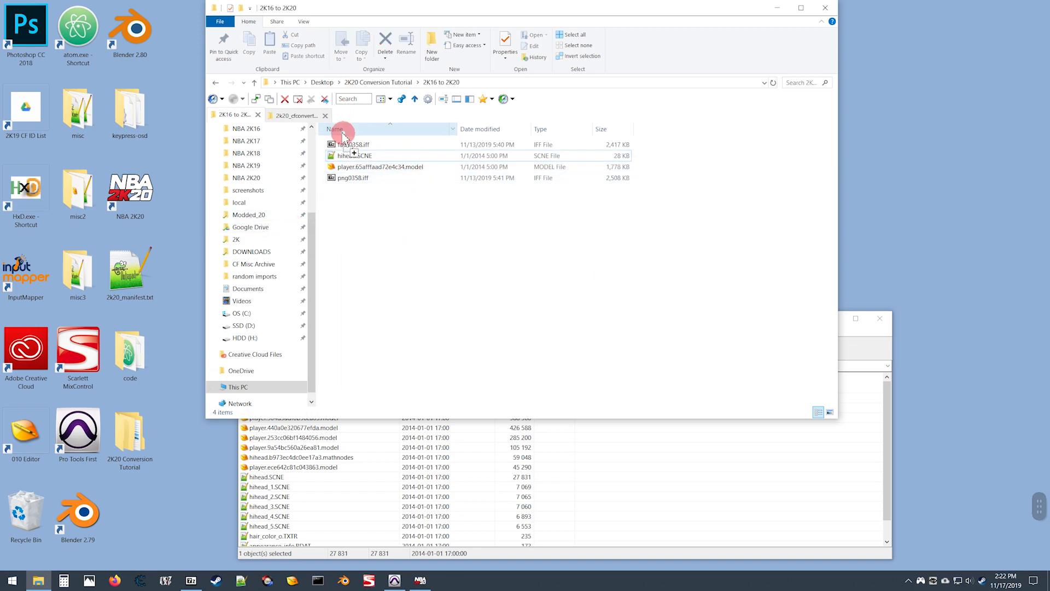
Copy player.65afffaad72e4c34.model into the 2k20_cfconvert_kit folder and rename the copy to nba2kxx.model.
drag(341, 135, 331, 169)
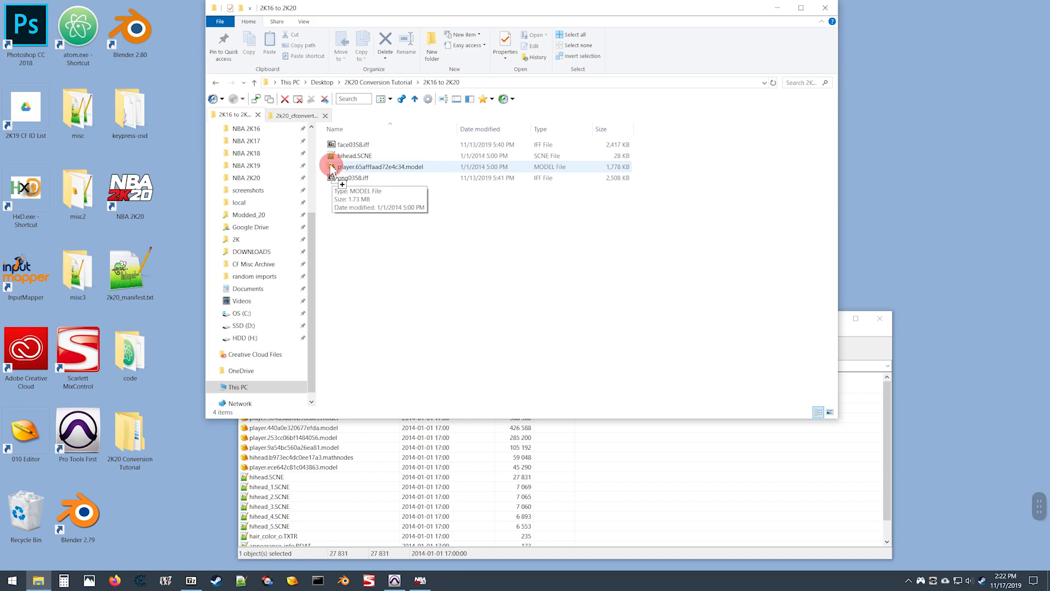
drag(331, 169, 356, 205)
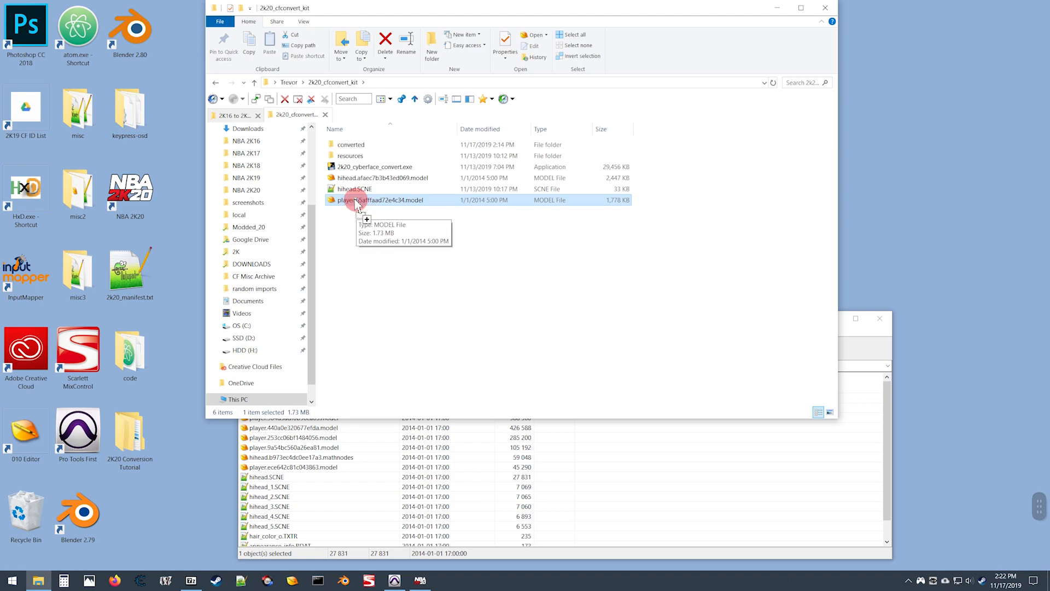
key(F2)
text(nba2k)
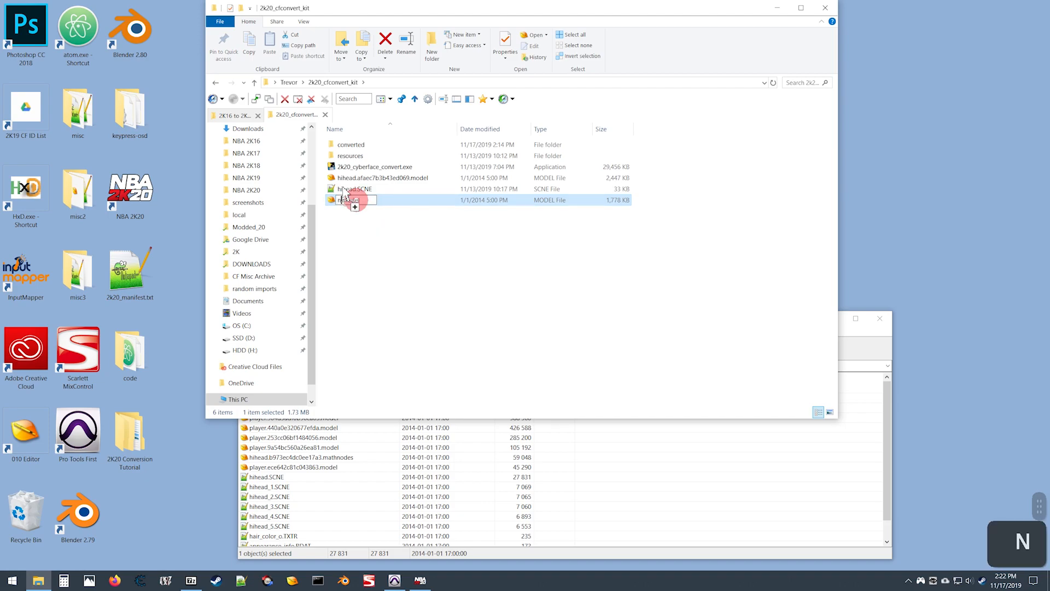
text(xx)
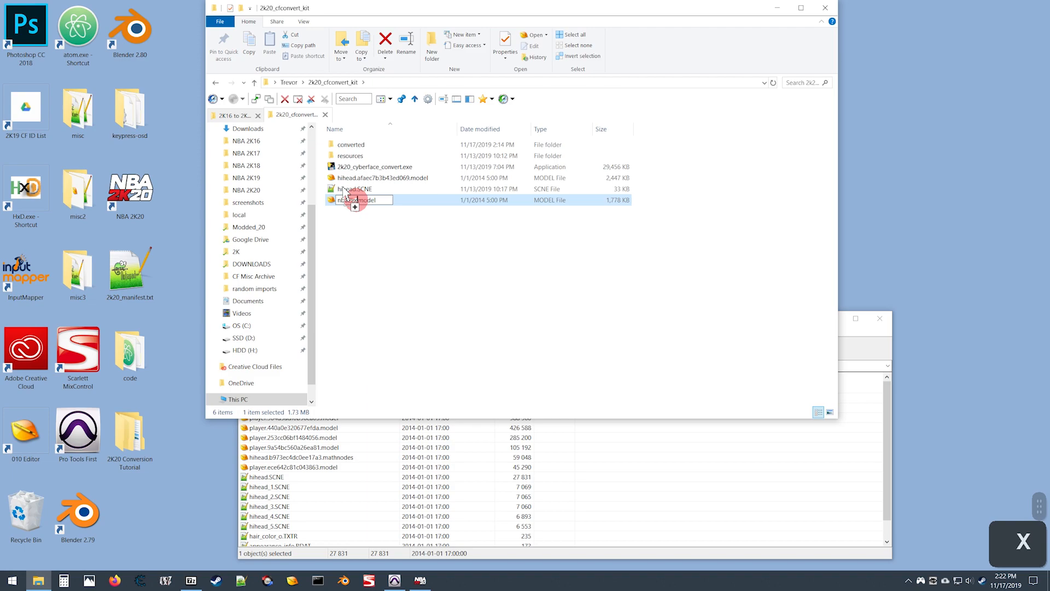
key(Return)
Launch 2k20_cyberface_convert.exe with NBA 2K16 as the source game, and minimize the converter and its console.
drag(356, 202, 330, 170)
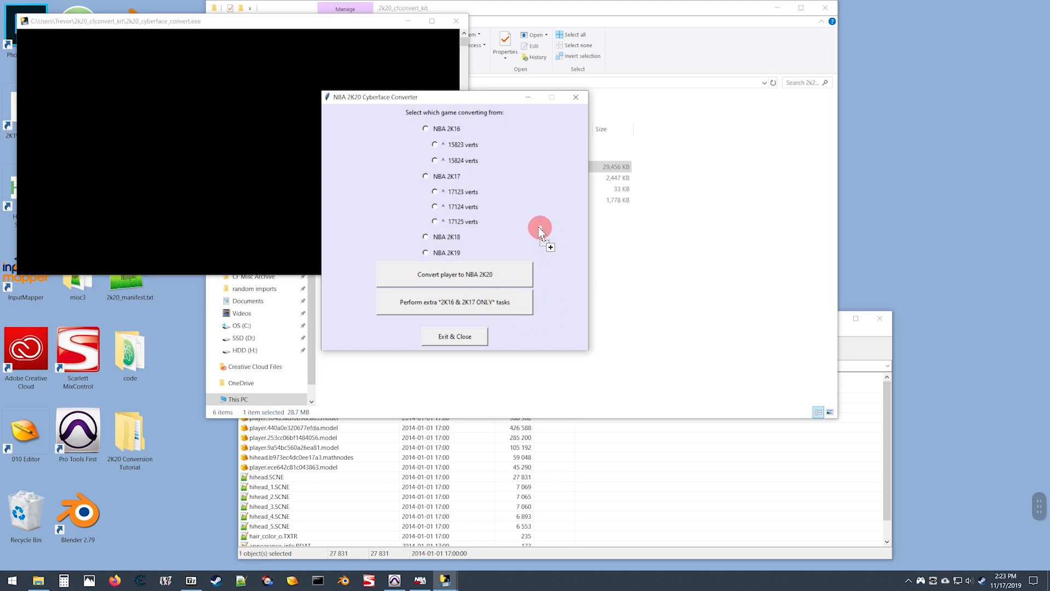
click(426, 129)
click(425, 129)
click(527, 98)
click(408, 20)
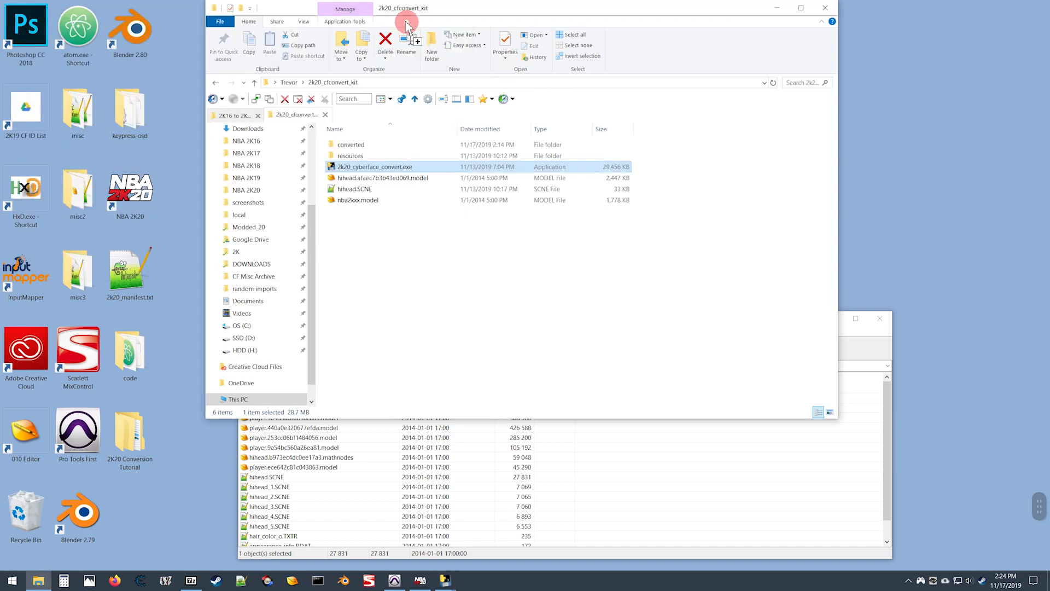
Switch to Blender 2.79, dismiss the splash screen and look over the NBA2KXX Importer Panel in the scene properties.
click(343, 579)
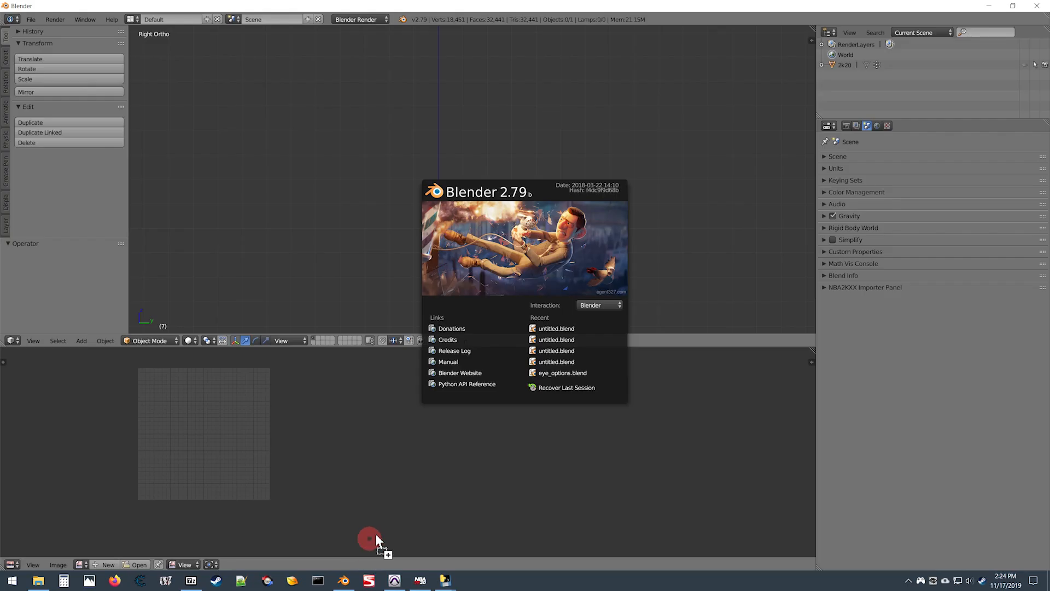
click(868, 413)
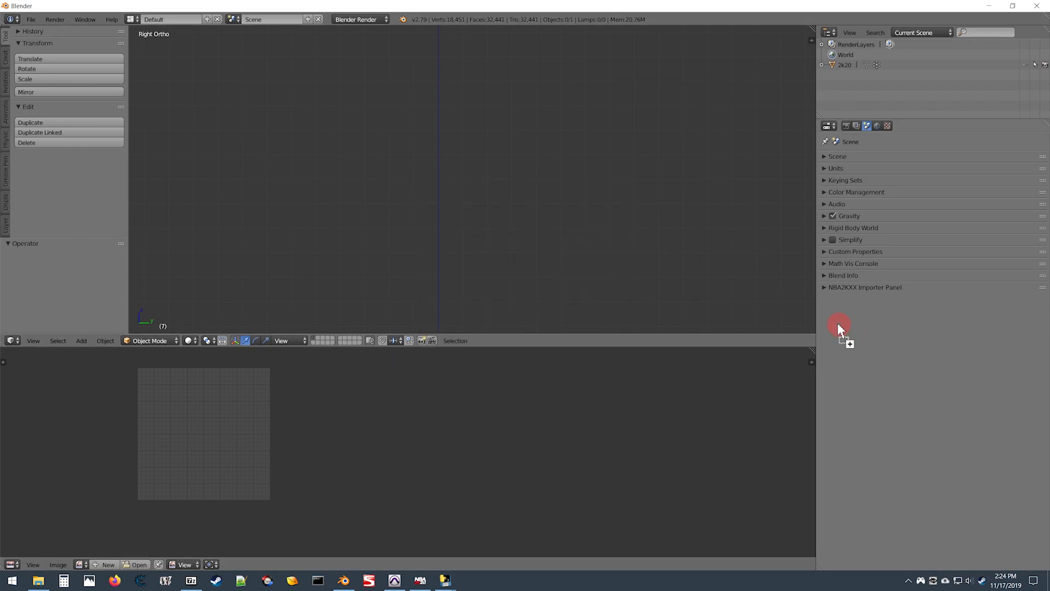
click(853, 288)
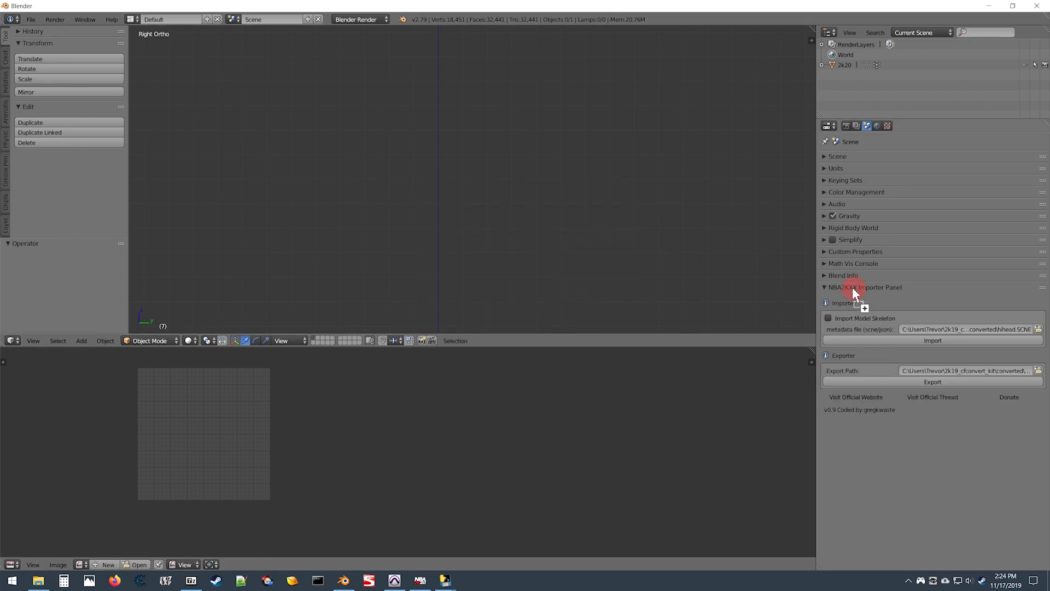
click(854, 289)
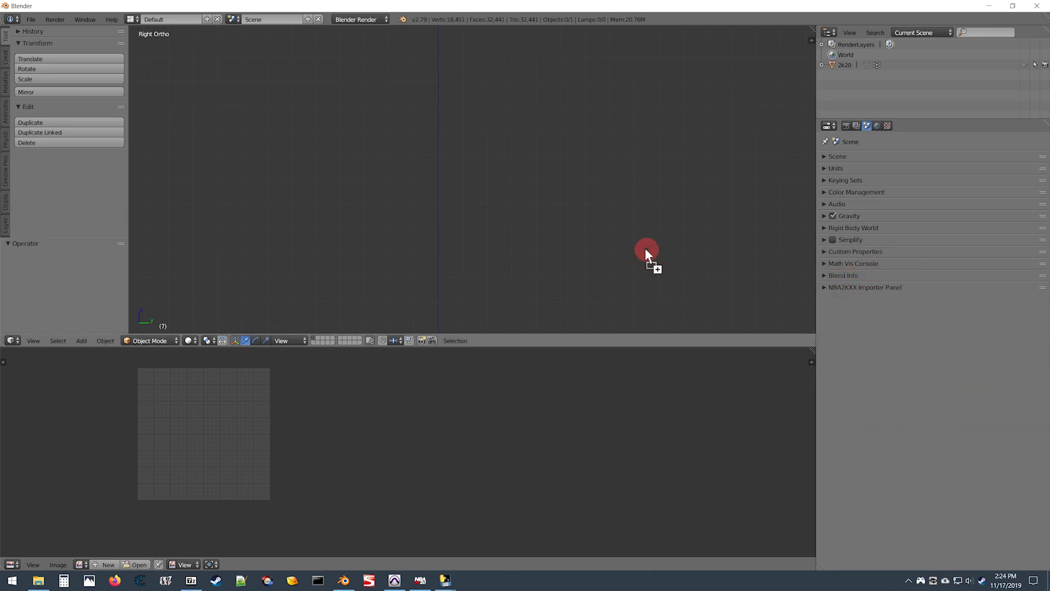
Check in the user add-ons preferences that the NBA 2K16 Model Importer is enabled, and close the preferences.
key(ctrl+alt+u)
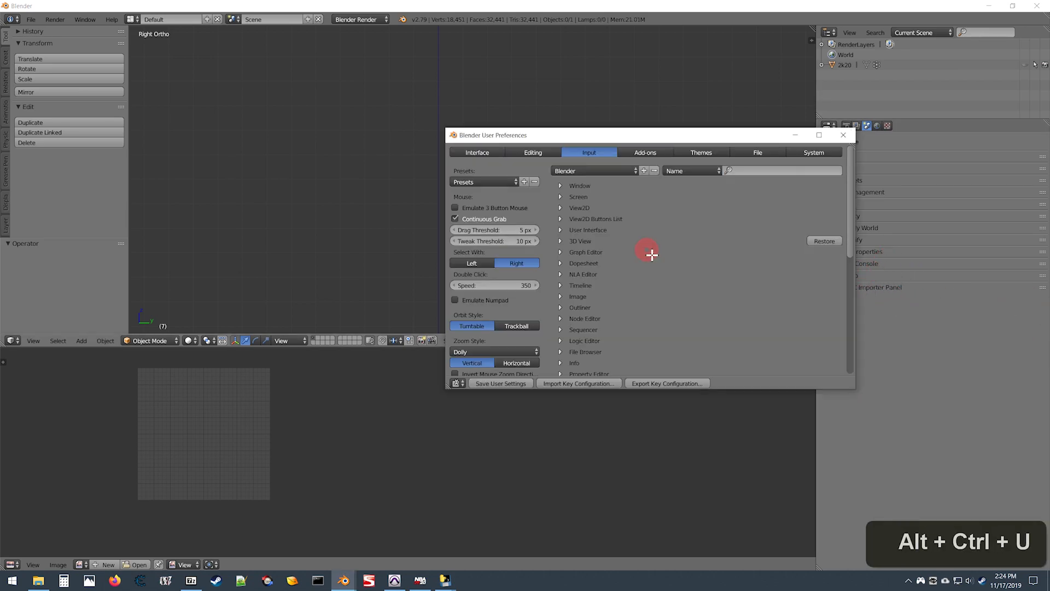
click(647, 153)
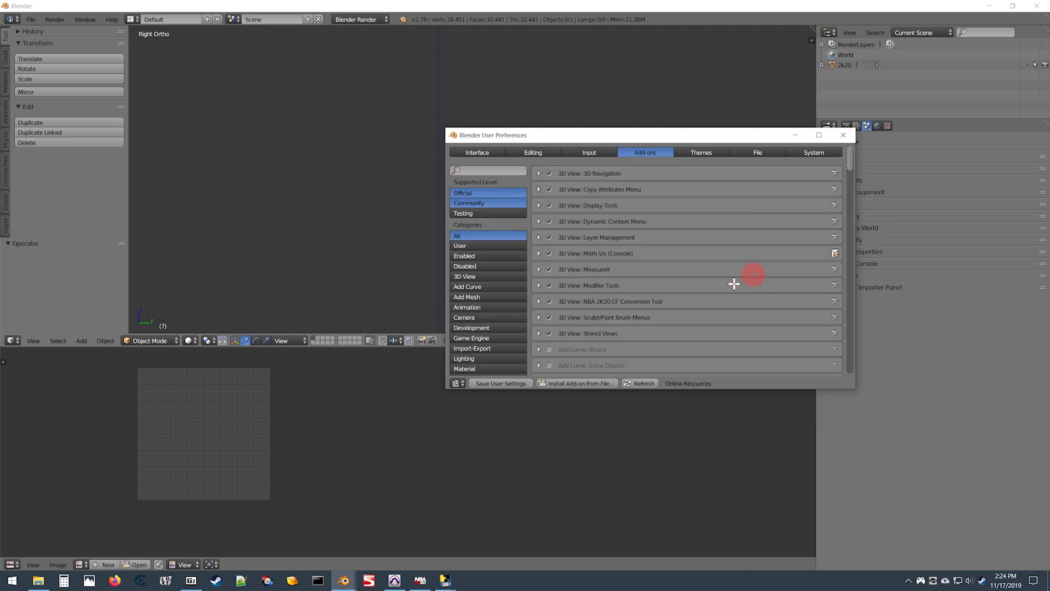
click(488, 248)
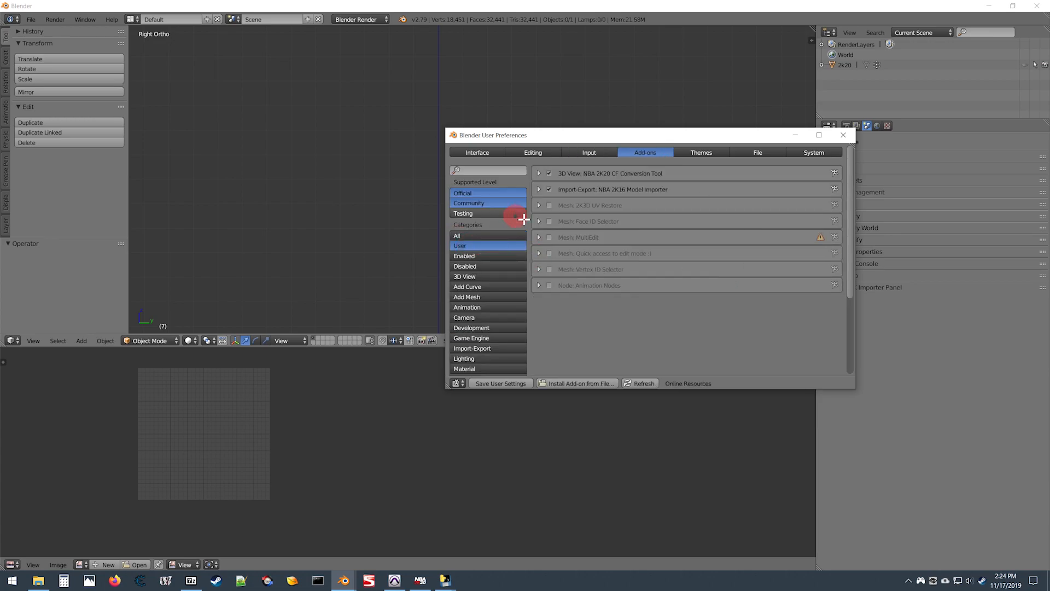
click(550, 190)
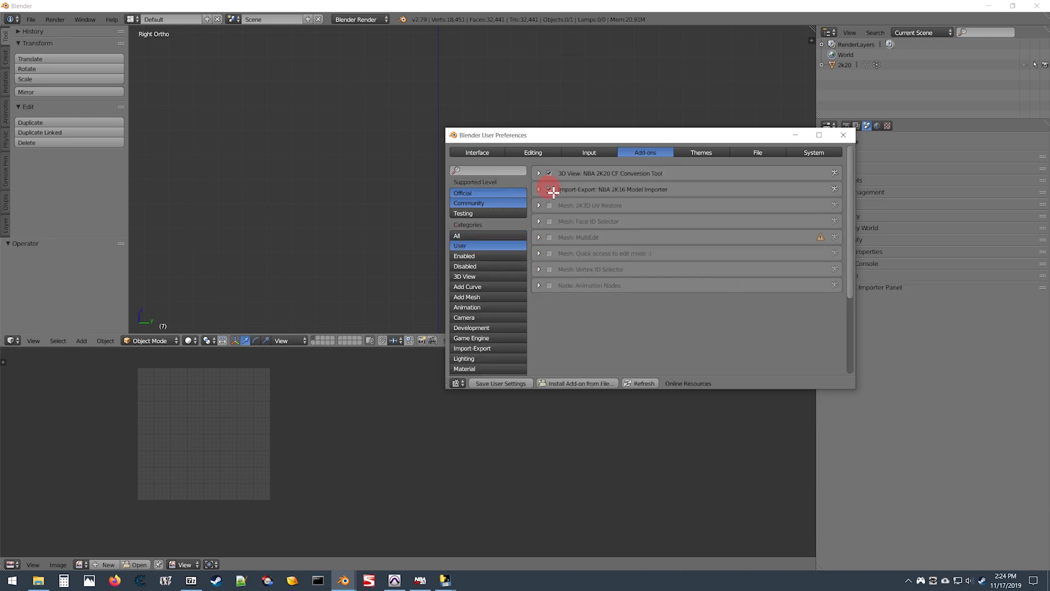
click(847, 140)
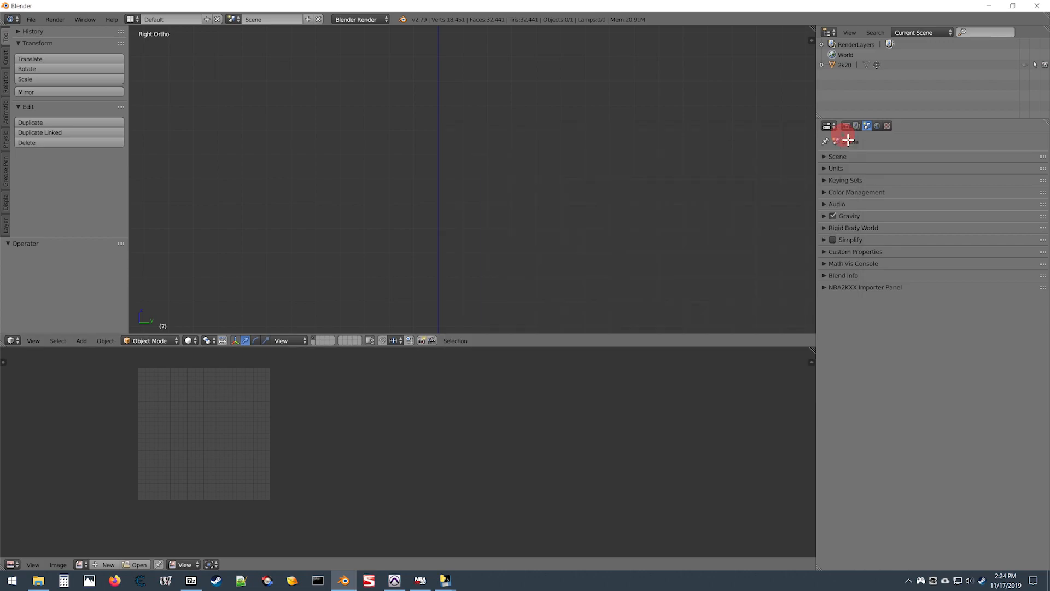
Set the NBA2KXX importer's metadata file to hihead.SCNE from the Desktop's 2K16 to 2K20 folder and import the model.
click(862, 294)
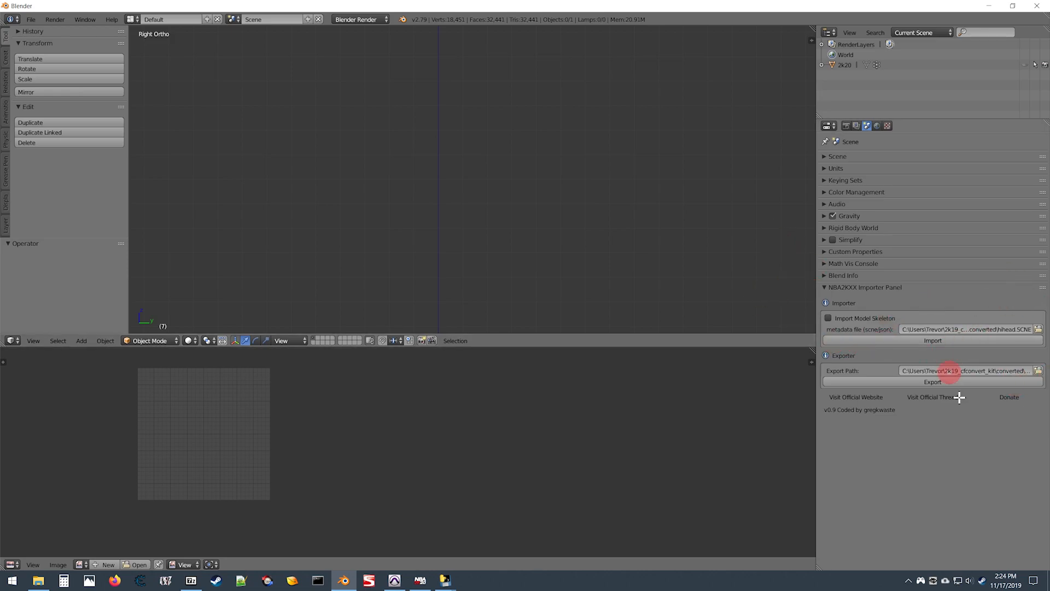
click(1039, 330)
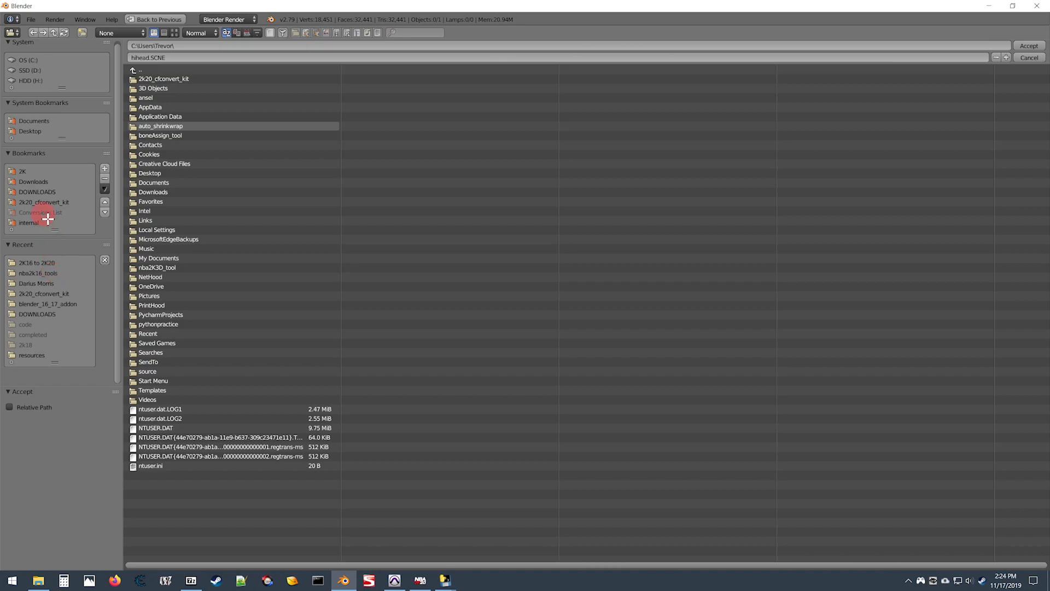
click(28, 132)
click(168, 80)
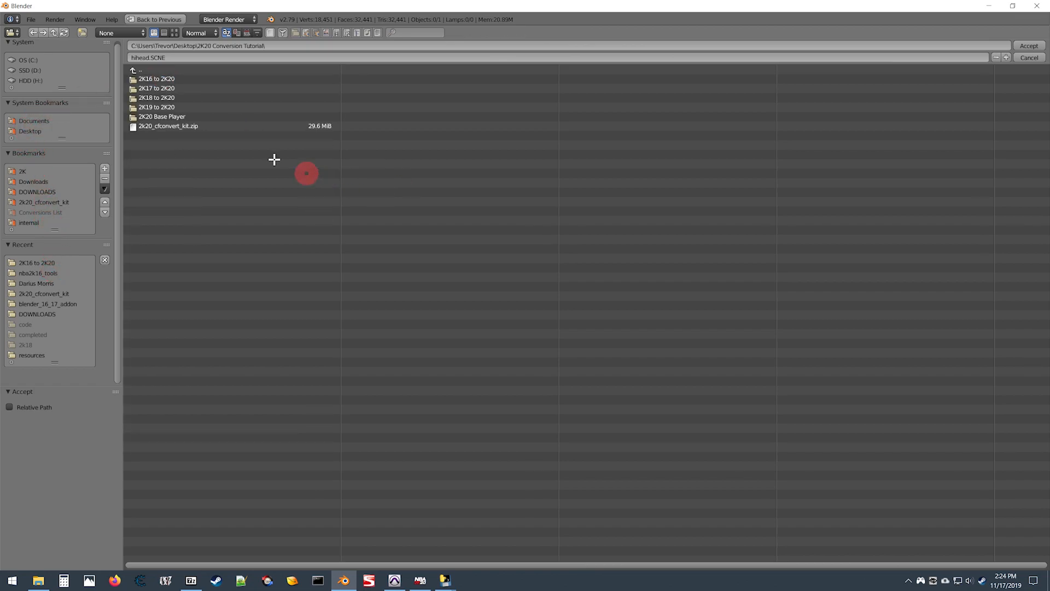
click(162, 82)
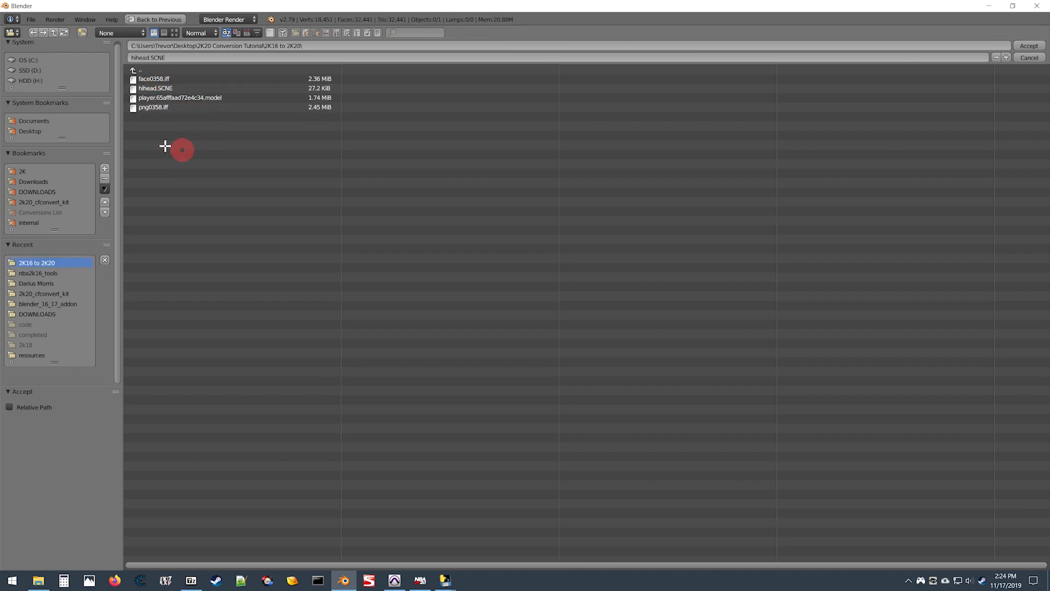
double_click(137, 89)
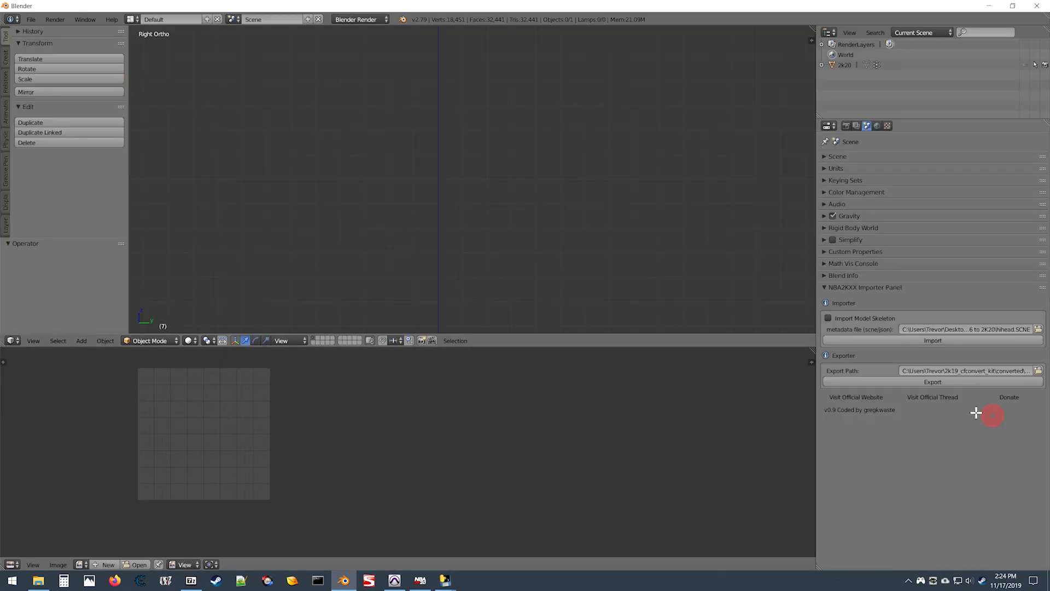
click(936, 341)
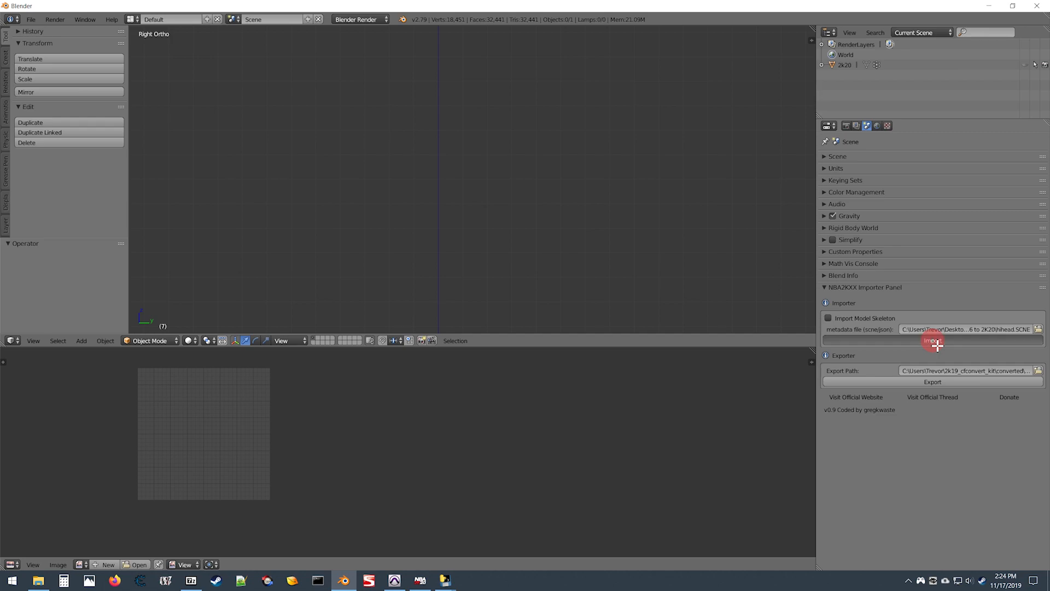
Enlarge the 3D viewport in back view and put the imported player mesh into Edit Mode.
scroll(541, 275, down, 2)
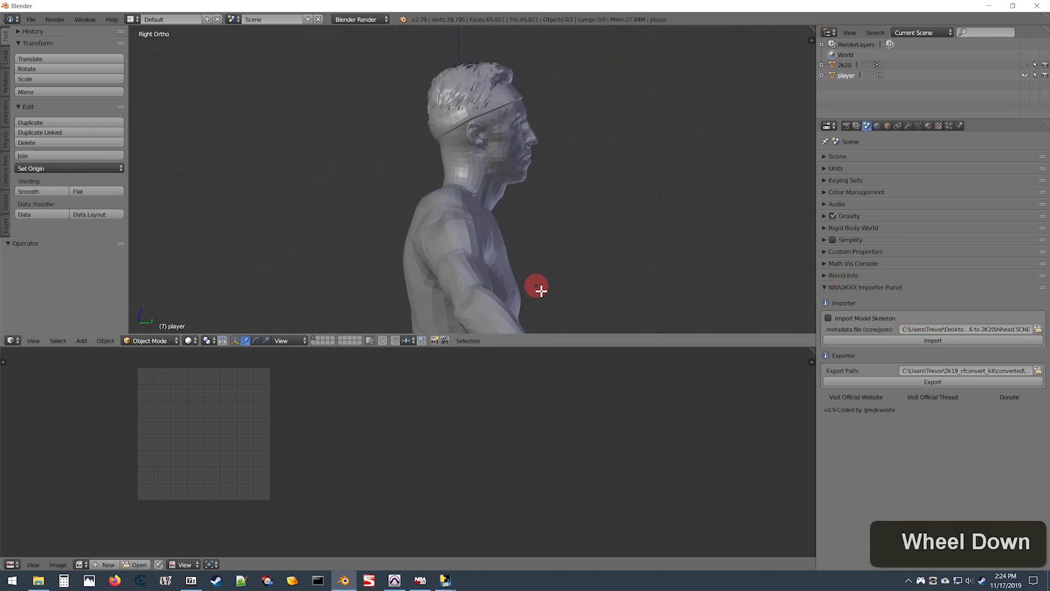
key(3)
key(ctrl+KP_1)
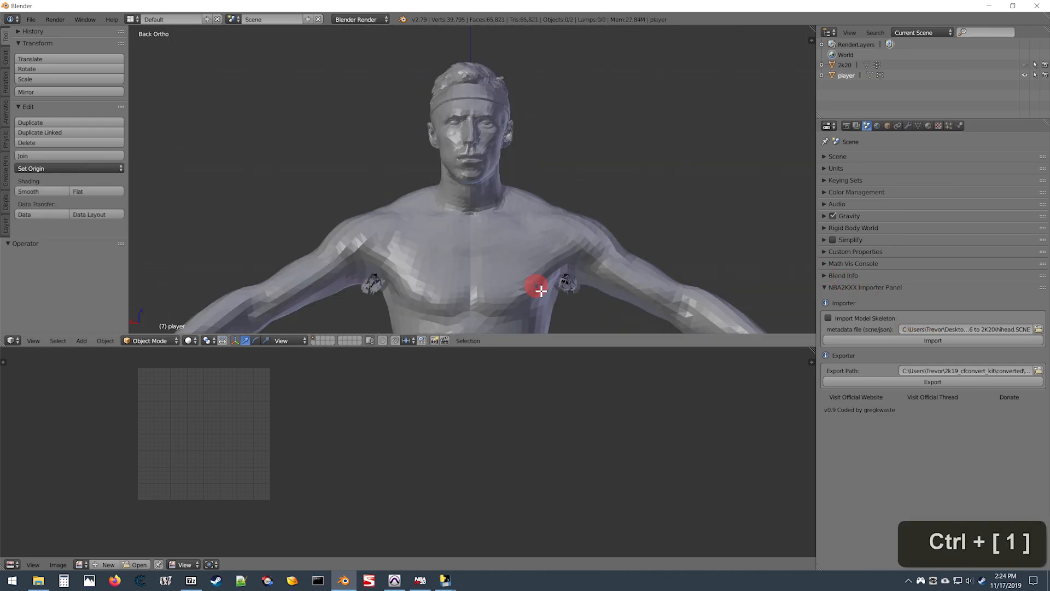
drag(549, 346, 577, 577)
scroll(559, 295, up, 4)
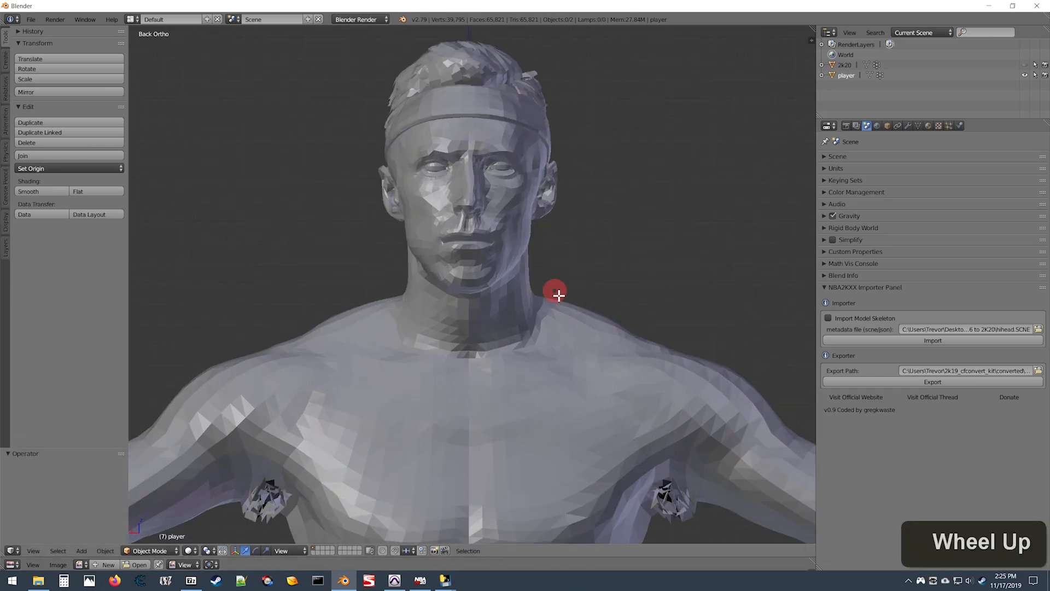
shift+scroll(546, 282, up, 3)
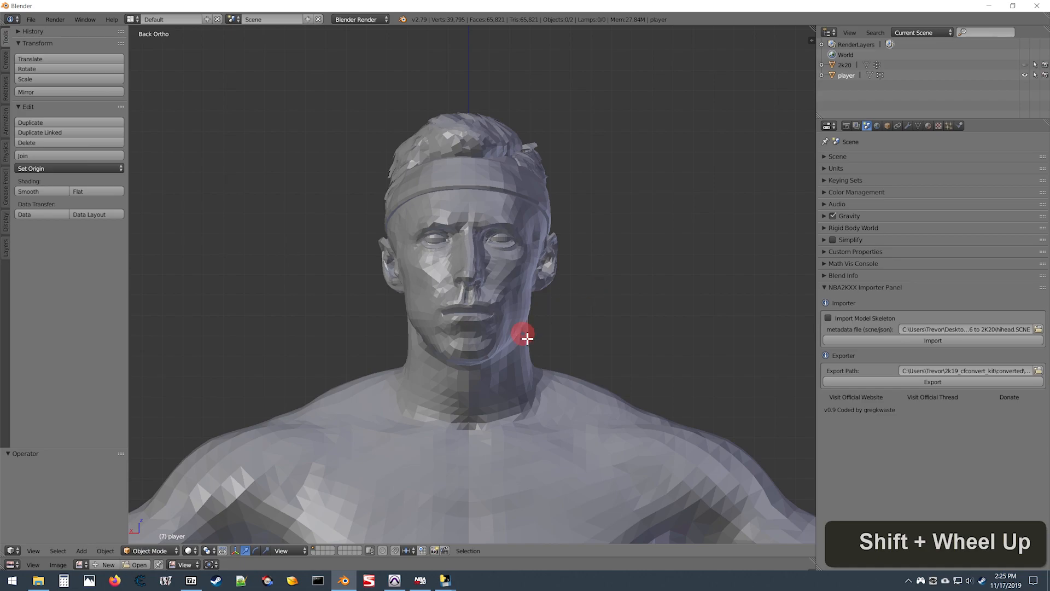
scroll(521, 338, down, 3)
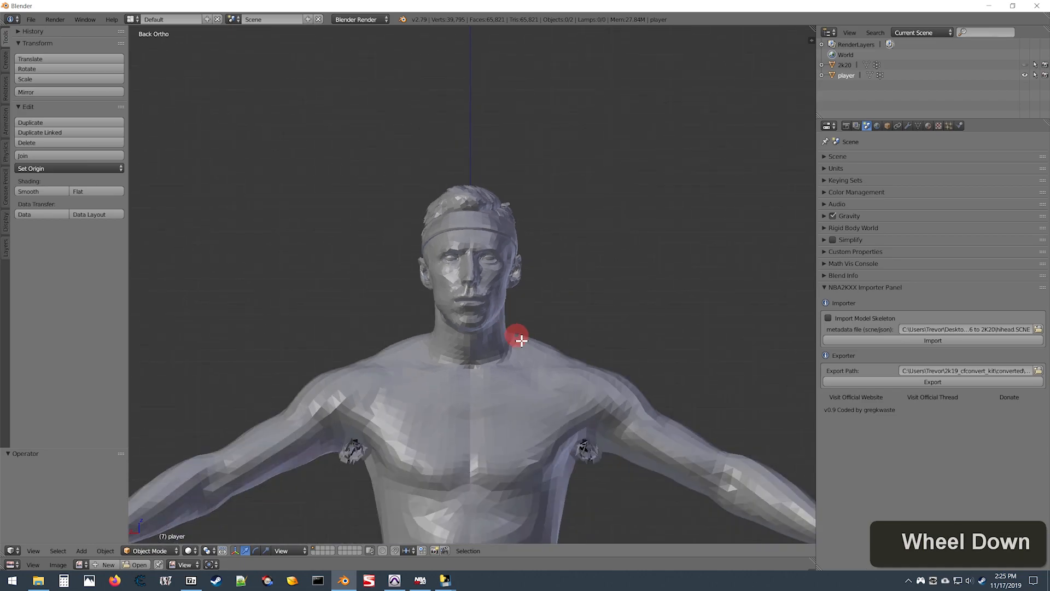
key(Tab)
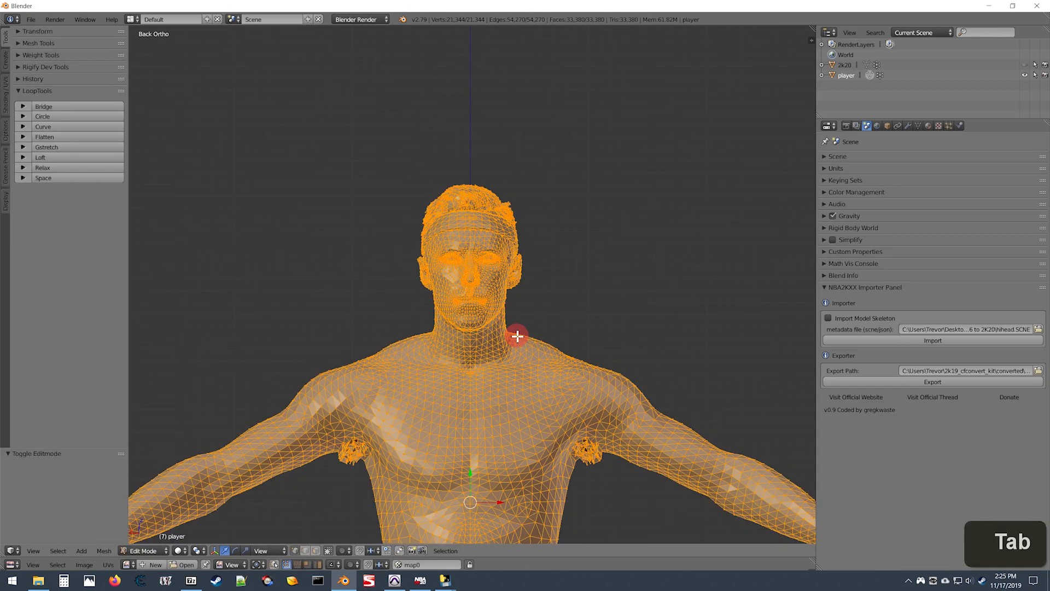
Examine the player mesh's head and hair from the side and front, and review its vertex groups in the mesh data properties.
key(KP_3)
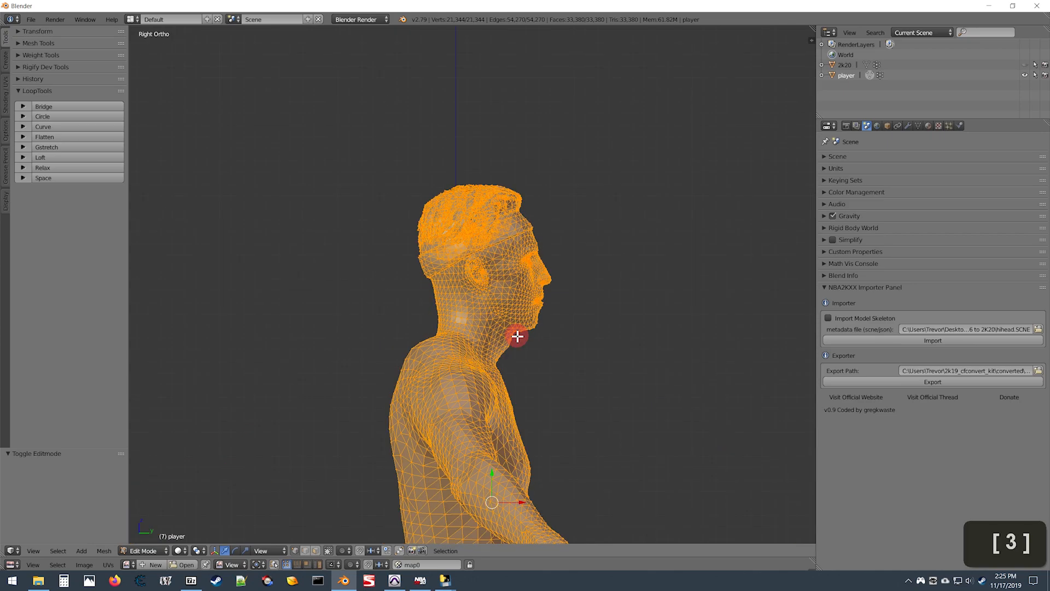
click(918, 127)
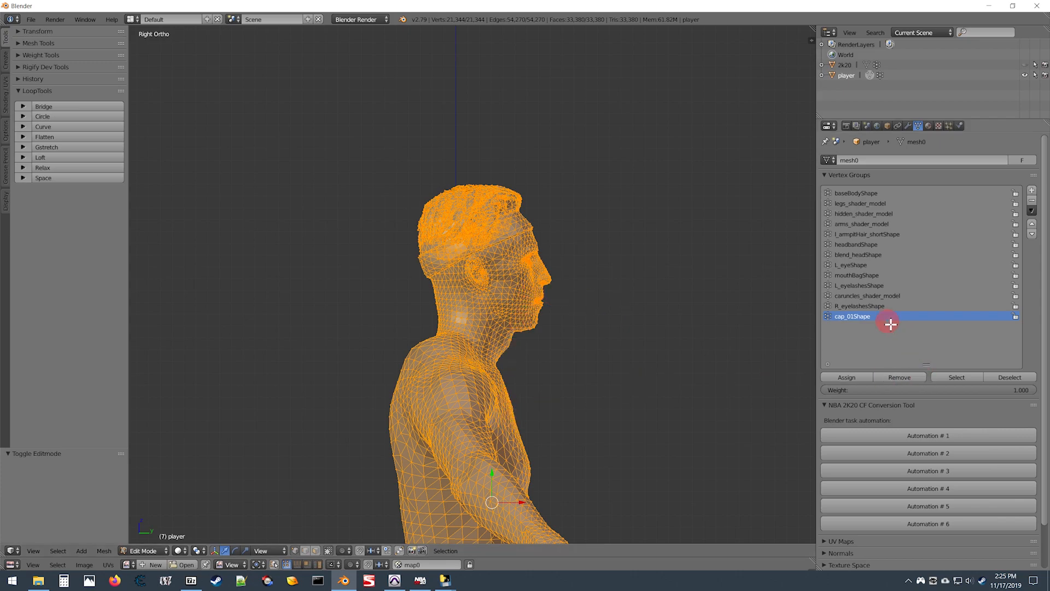
click(885, 439)
click(859, 320)
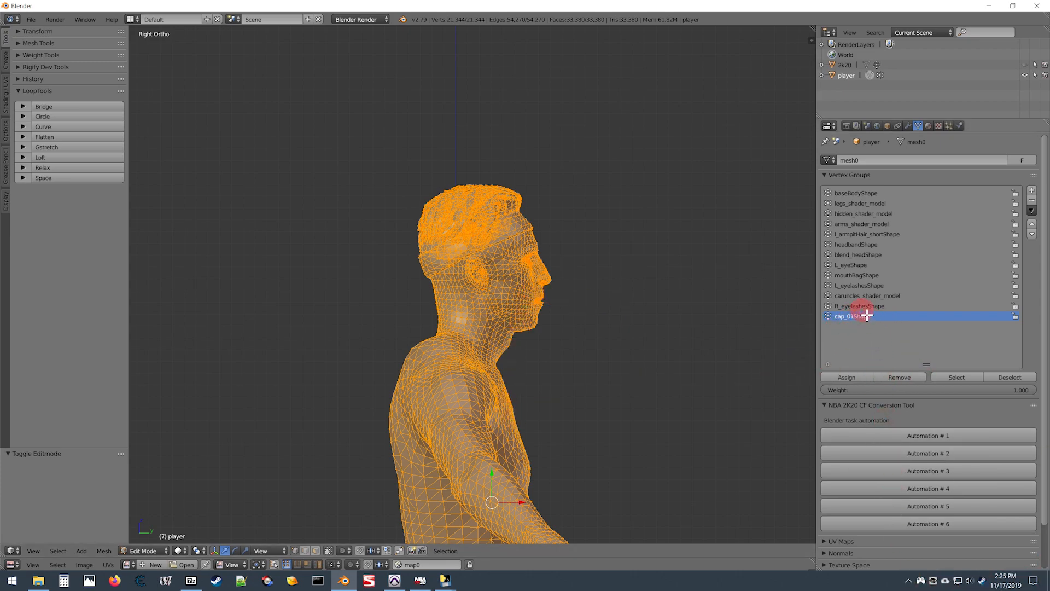
scroll(464, 280, up, 1)
scroll(464, 280, down, 1)
scroll(466, 280, up, 1)
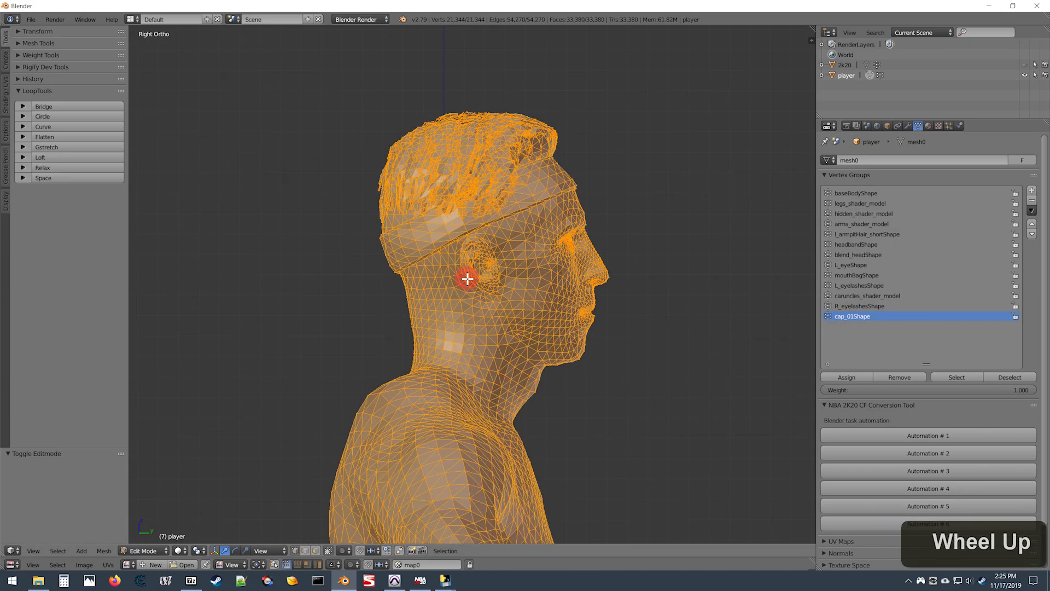
key(ctrl+KP_1)
scroll(420, 164, down, 1)
scroll(418, 171, up, 1)
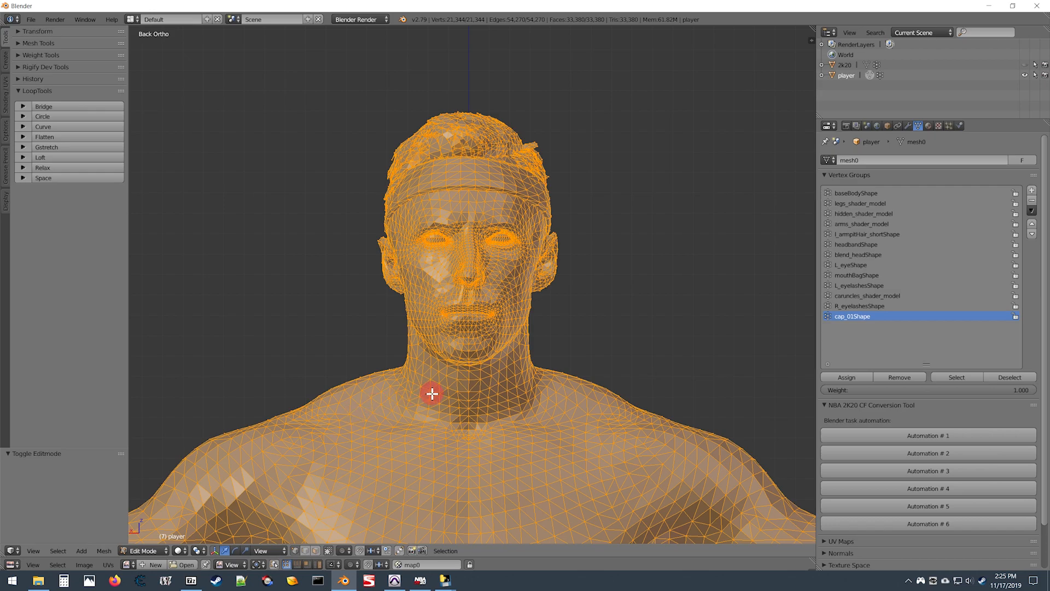
Deselect the cap_01Shape hair vertices of the player mesh to read the vertex count without them.
click(467, 142)
click(853, 318)
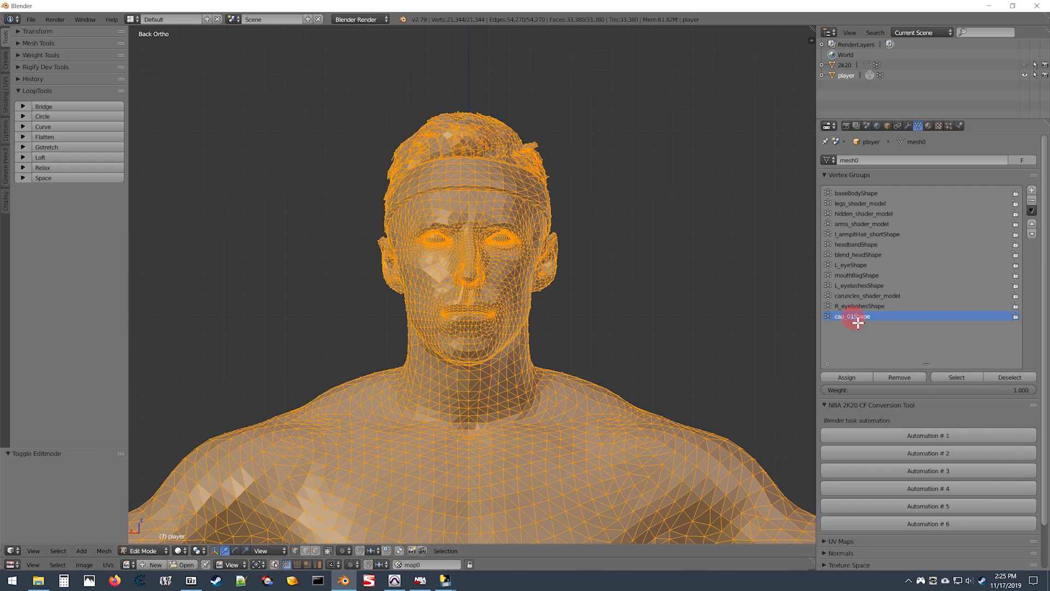
click(1016, 377)
click(1018, 377)
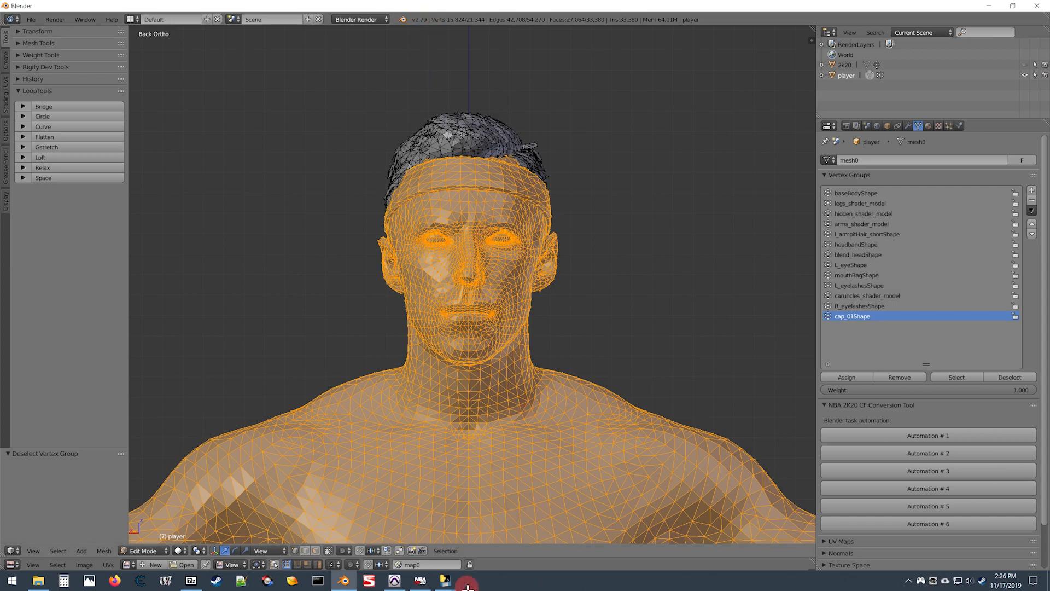
Switch to the NBA 2K20 Cyberface Converter and convert the player with the NBA 2K16 15824 verts option.
click(993, 8)
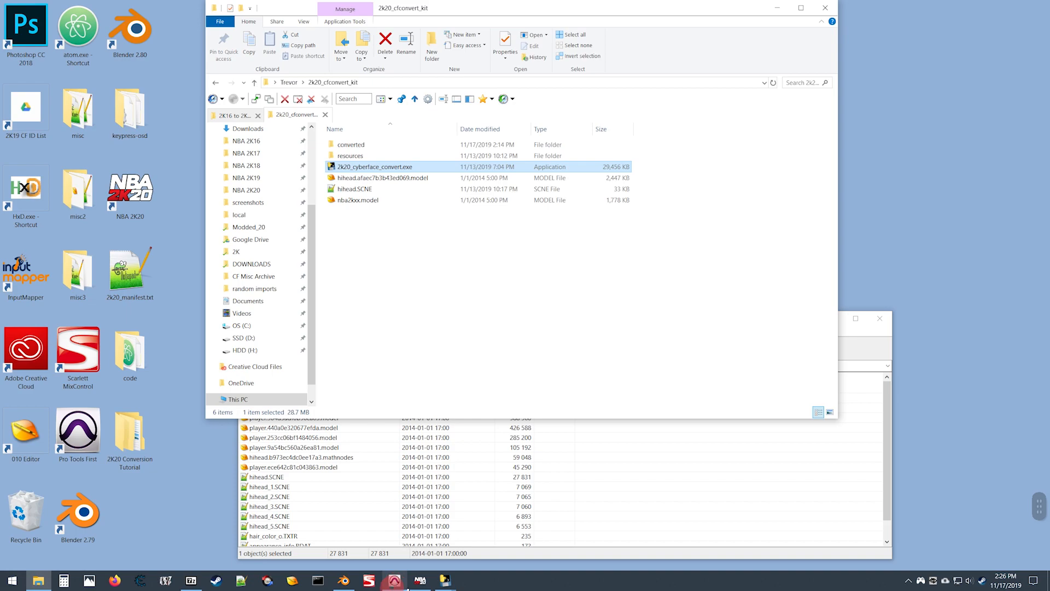
mouse_move(445, 579)
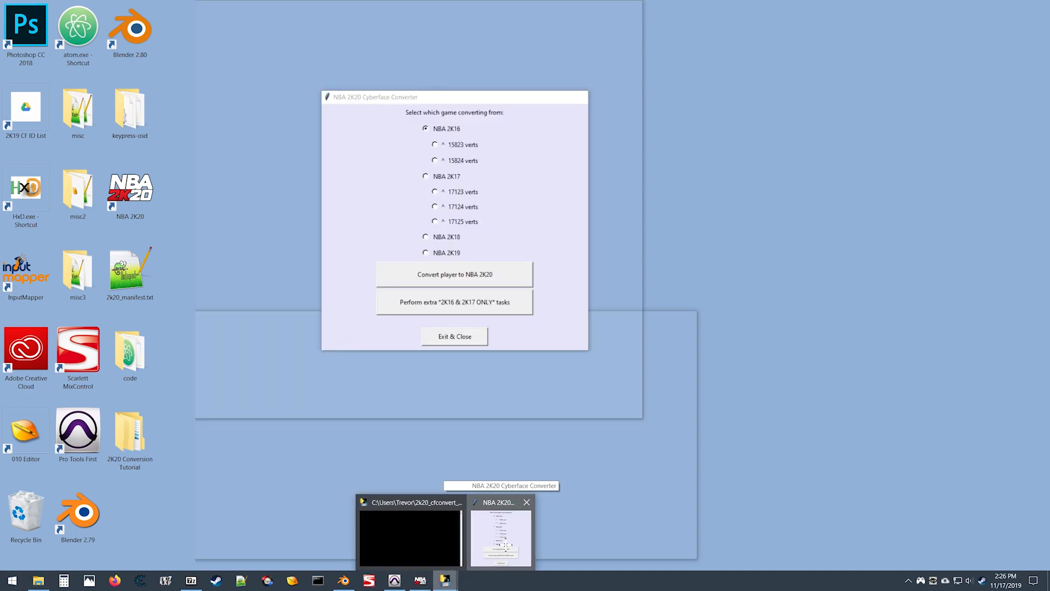
click(505, 541)
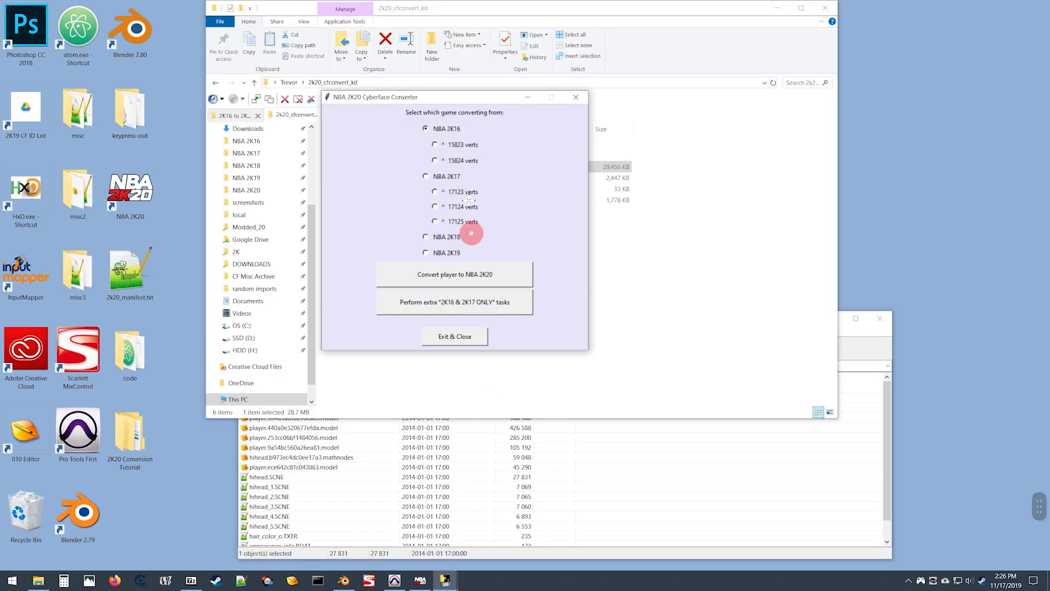
click(435, 160)
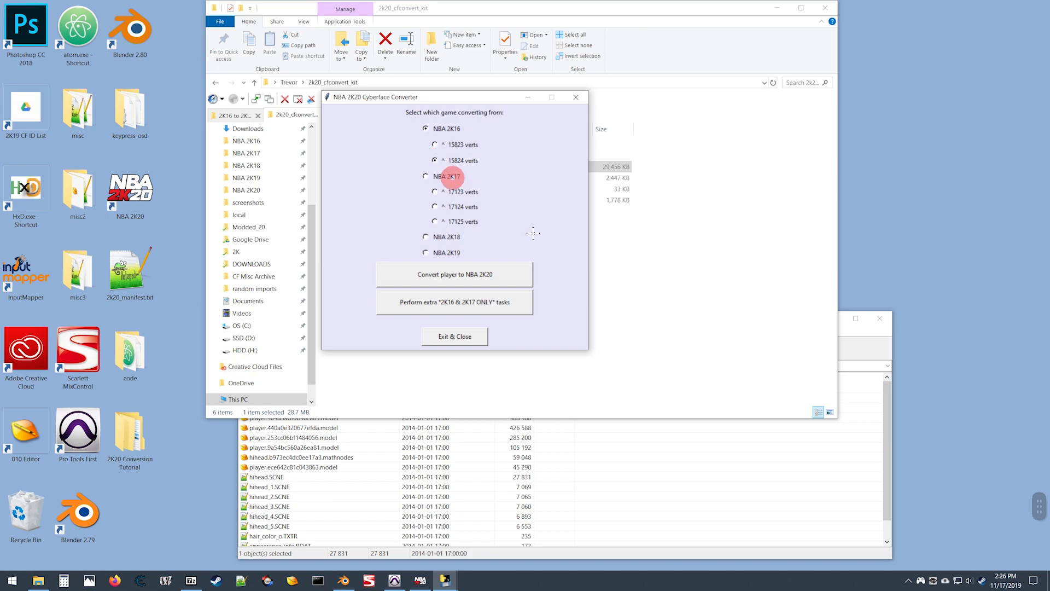
click(459, 276)
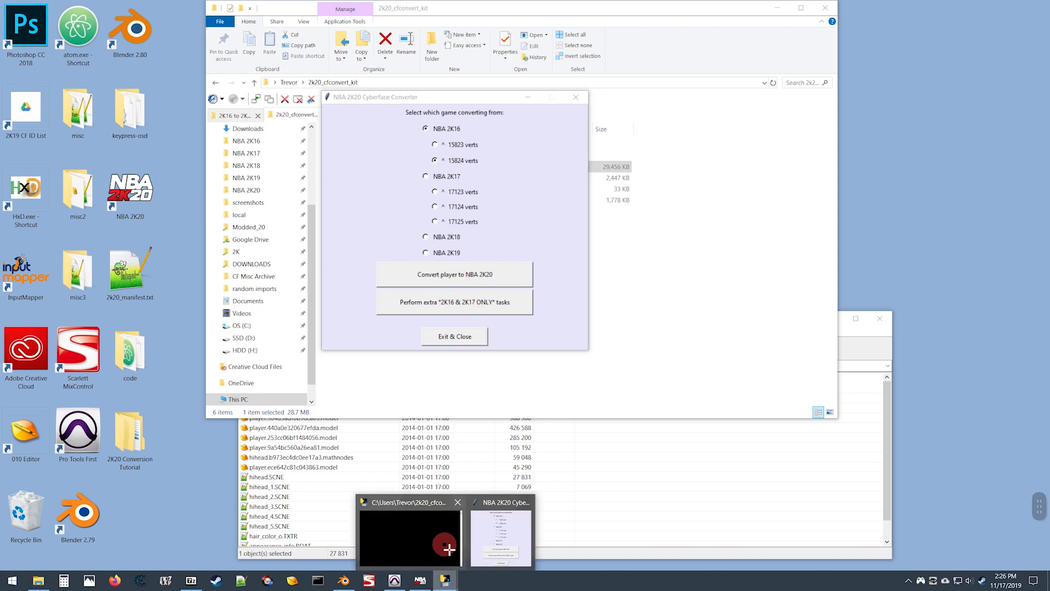
Check the conversion log in the converter's console window, then exit the converter.
click(445, 545)
drag(502, 102, 606, 125)
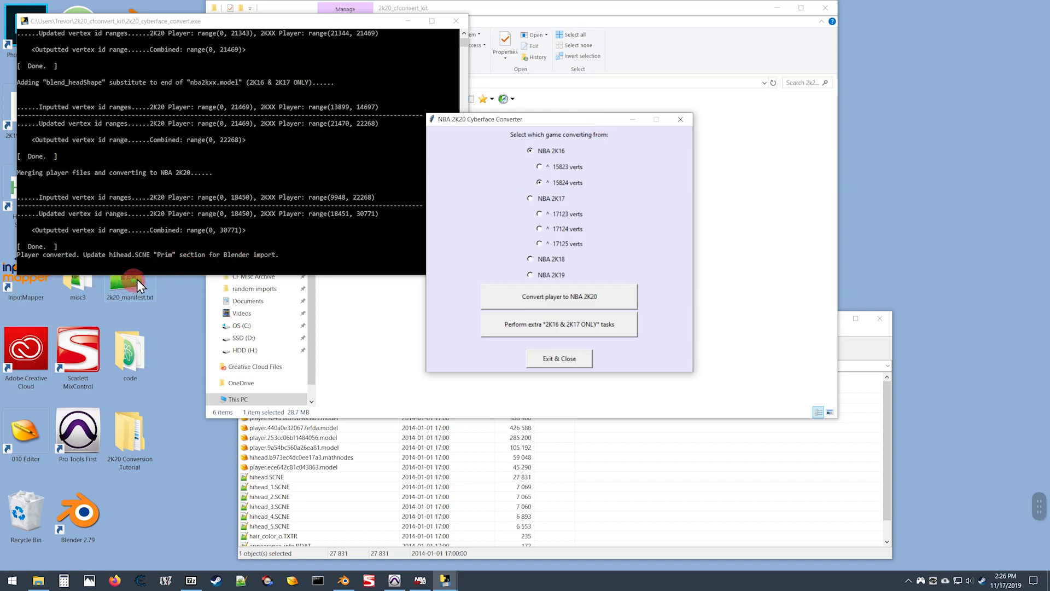
click(568, 361)
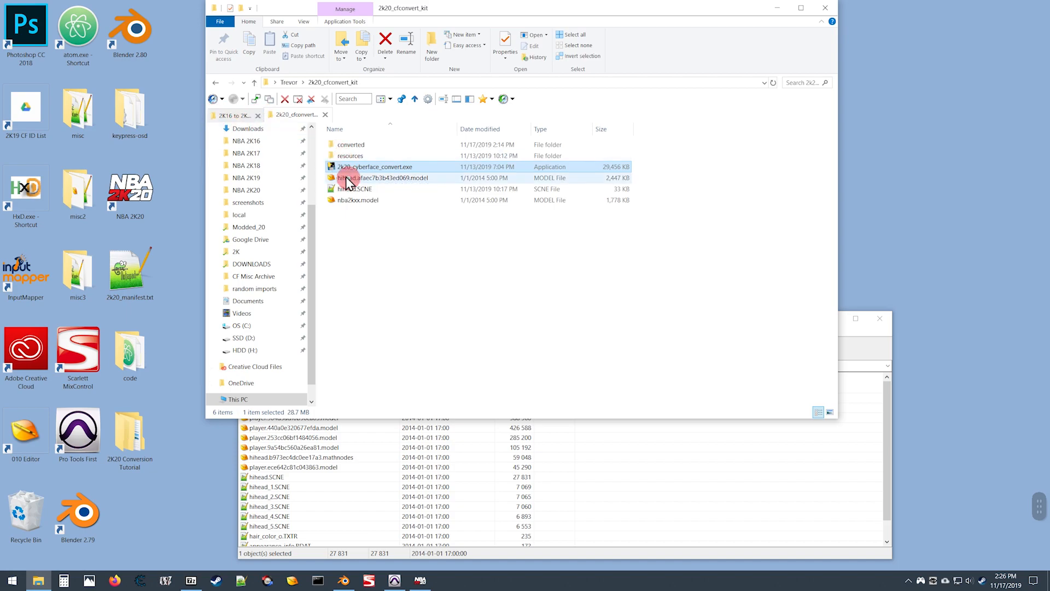
Open hihead.SCNE from the kit's converted folder in Notepad++ and return to the folder window.
double_click(343, 144)
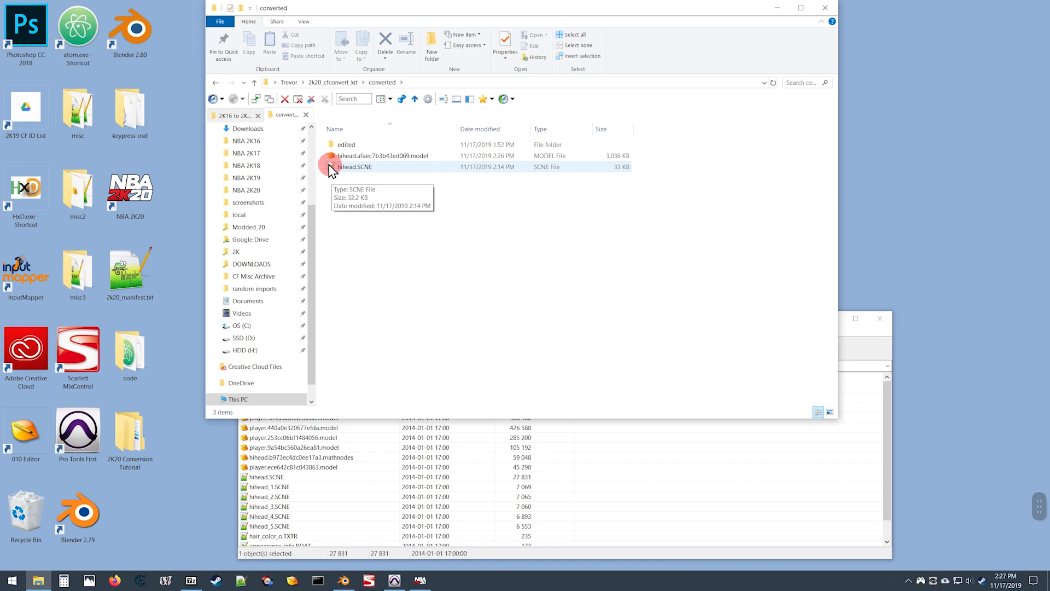
double_click(329, 166)
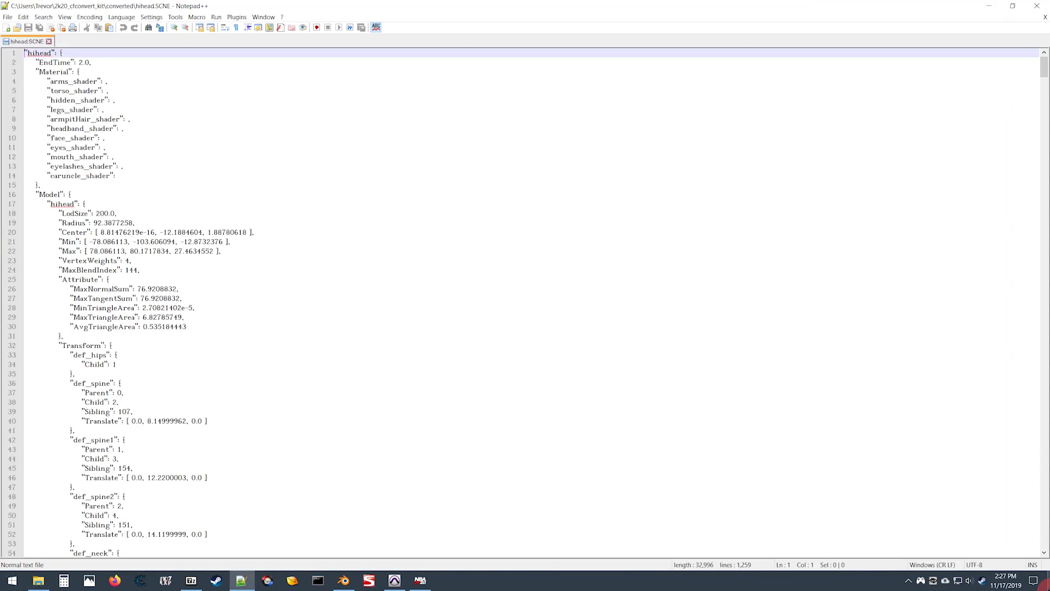
click(1039, 6)
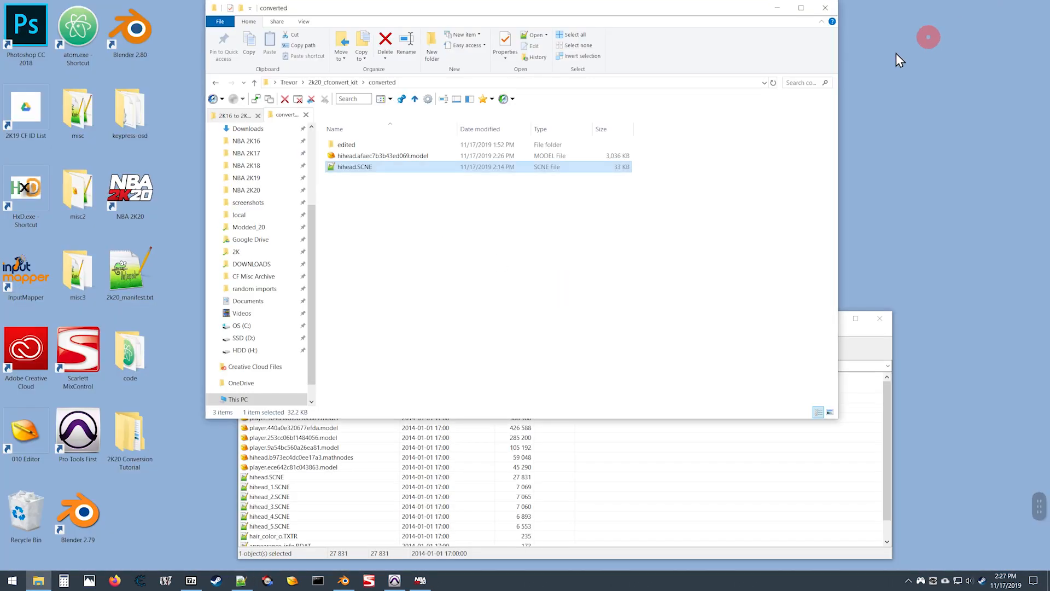
Open the template 2k16_converted.SCNE from the kit's resources\SCNE_Templates\NBA 2K16 folder in Notepad++.
double_click(410, 235)
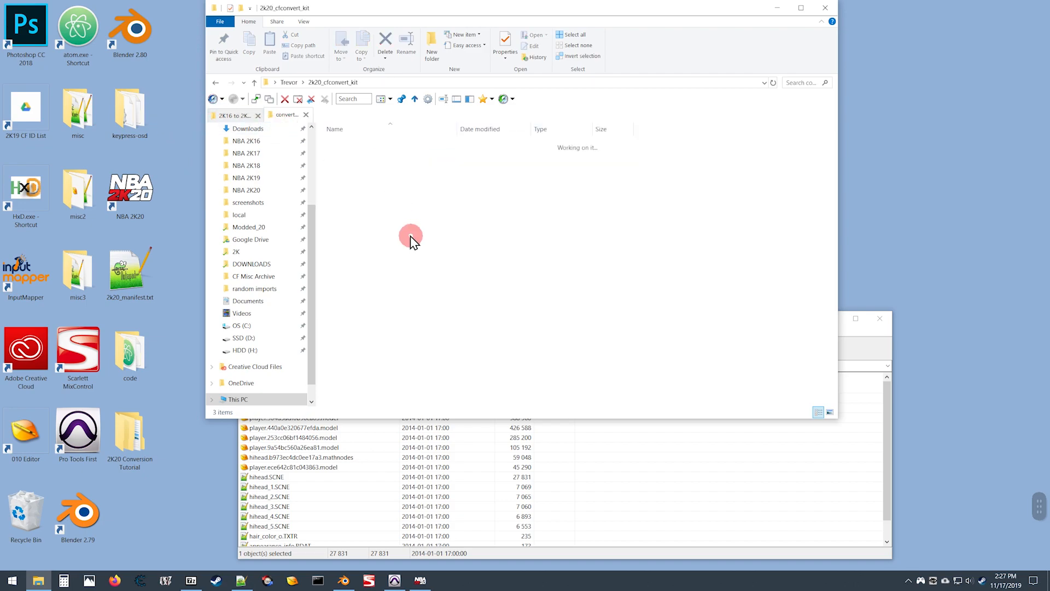
click(375, 272)
double_click(352, 155)
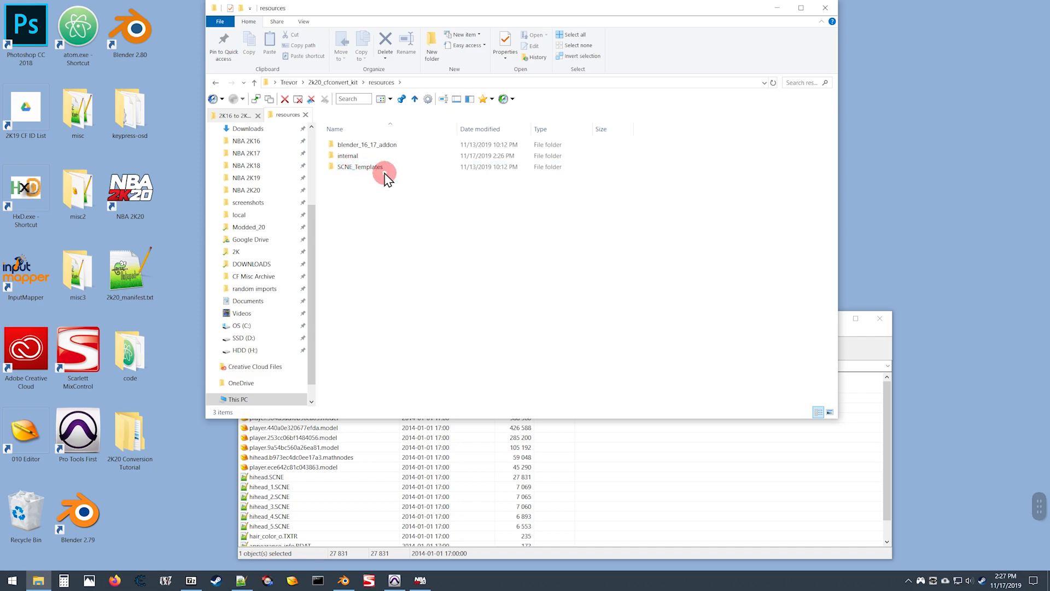
double_click(386, 168)
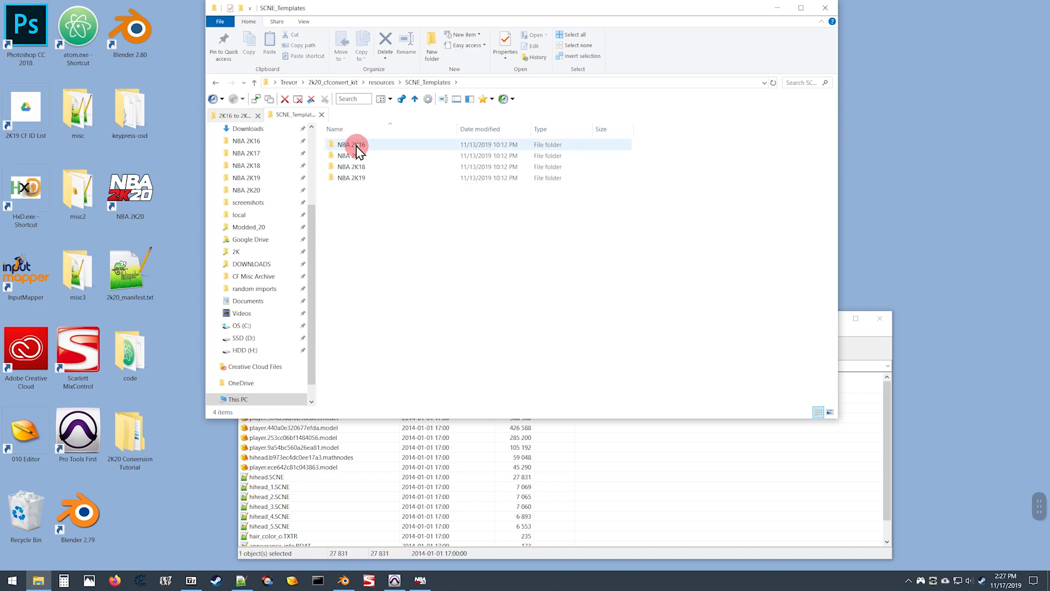
double_click(358, 145)
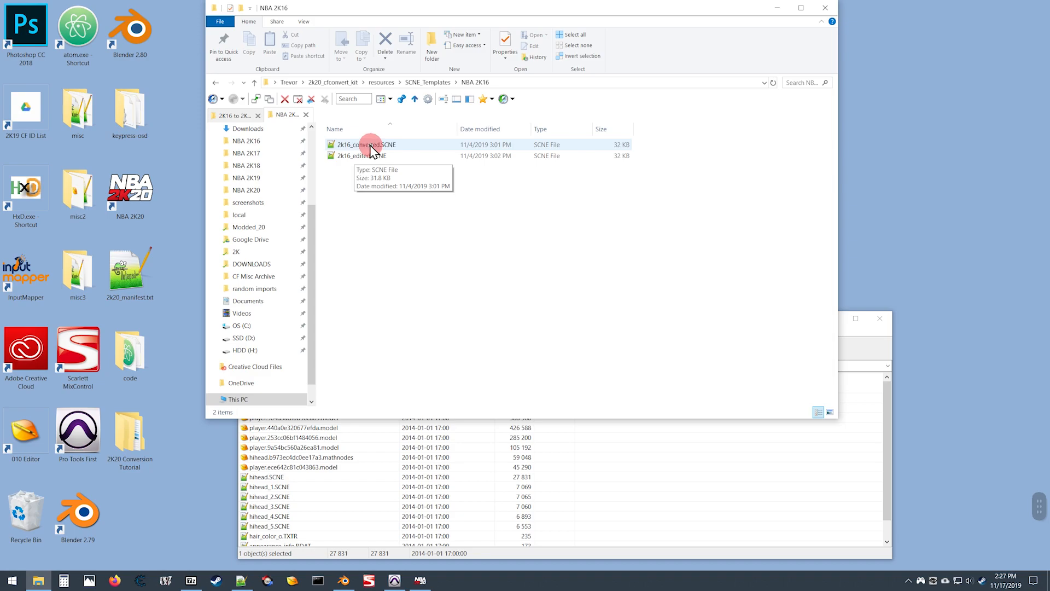
double_click(375, 146)
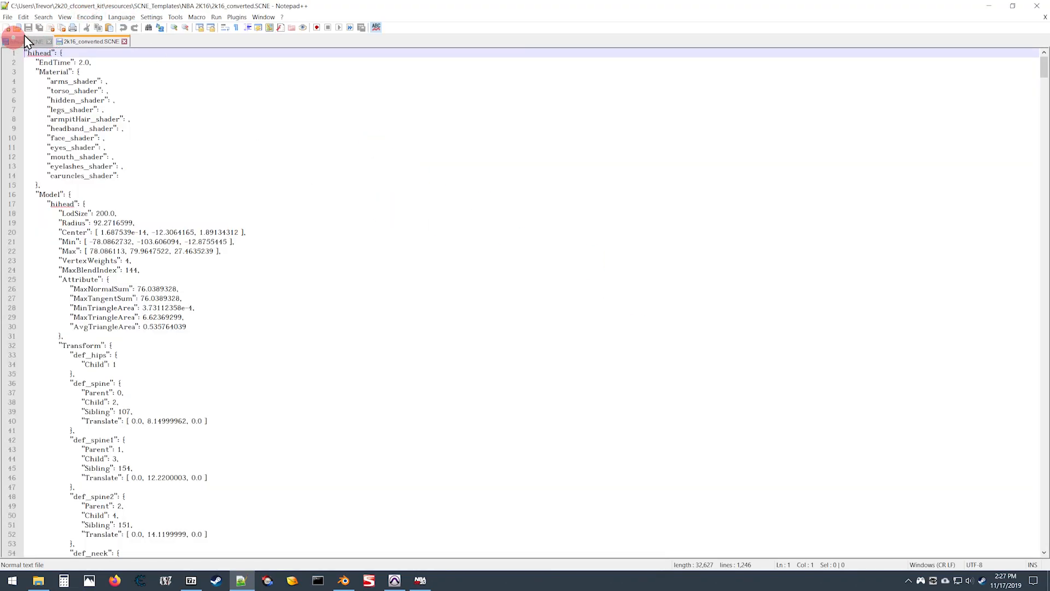
Move hihead.SCNE to the other view so it sits beside the 2k16_converted.SCNE template.
drag(27, 41, 897, 219)
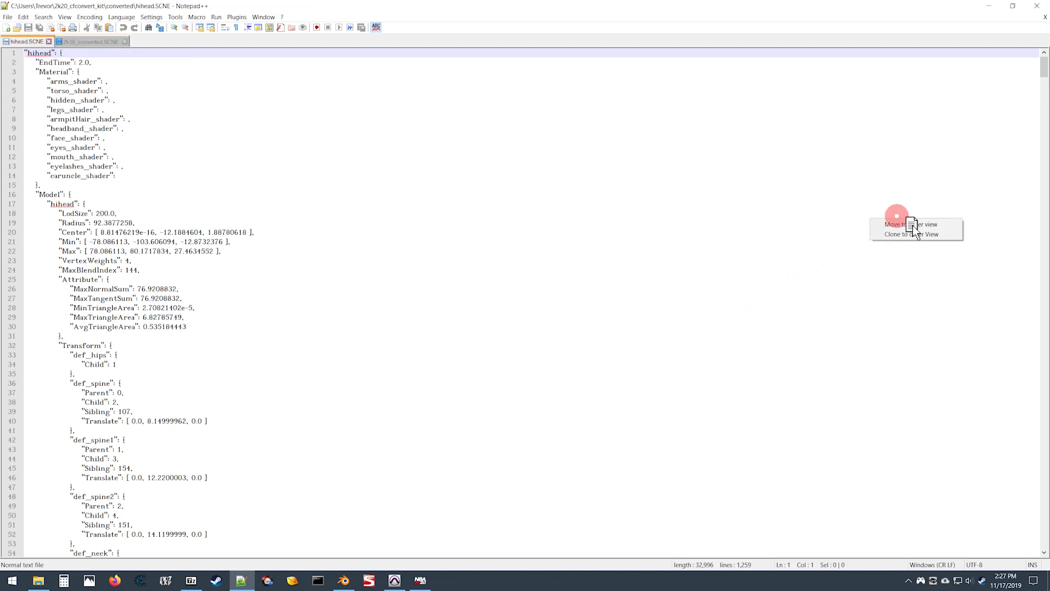
click(924, 223)
drag(883, 280, 22, 212)
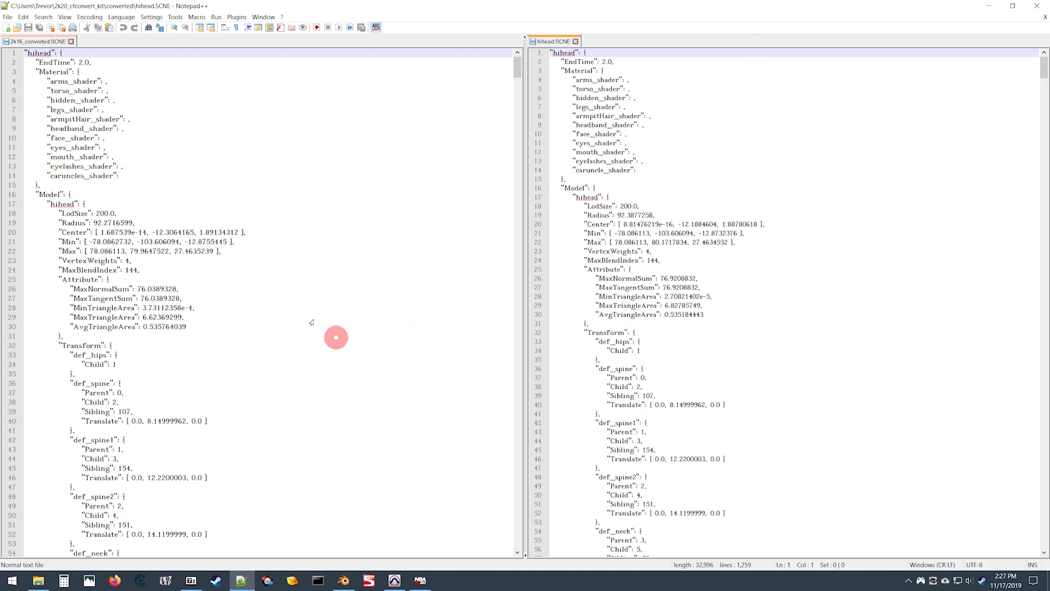
scroll(230, 307, down, 4)
scroll(230, 308, up, 4)
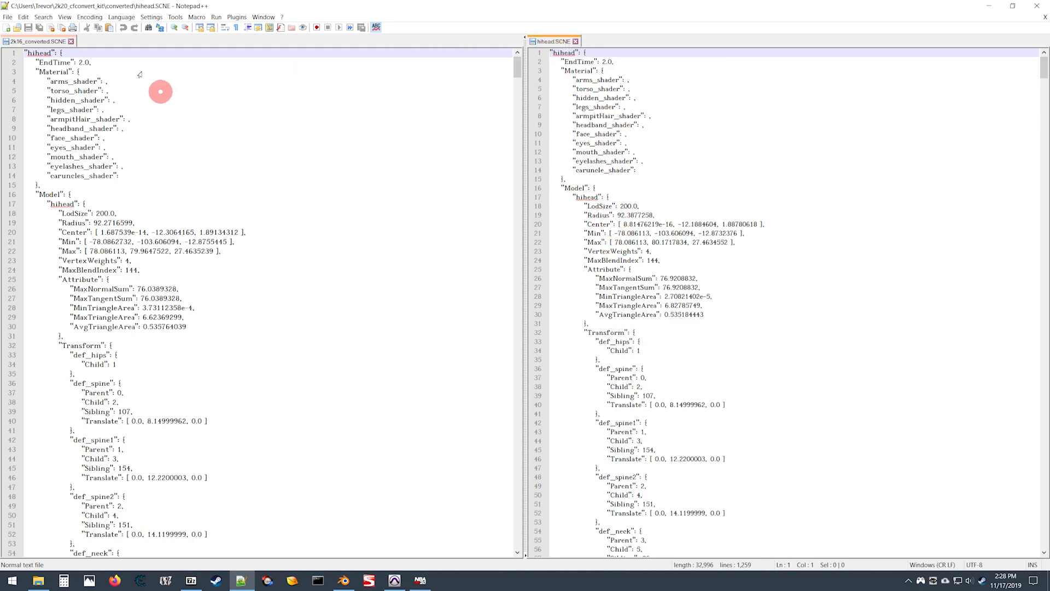
Locate the VertexFormat section near the end of both files and select it in hihead.SCNE through its TEXCOORD8 block.
click(43, 42)
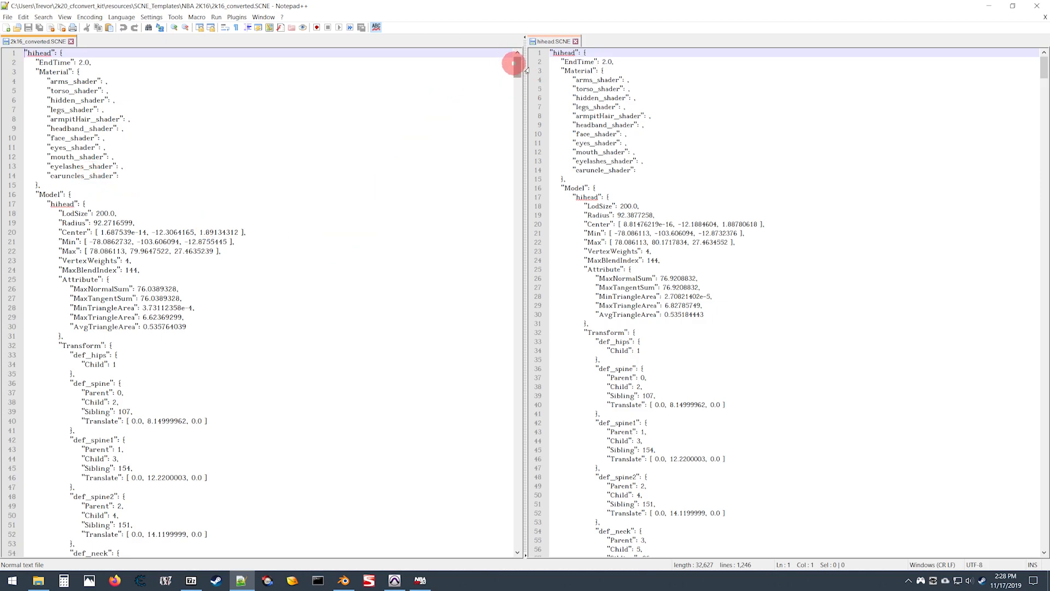
drag(517, 67, 517, 543)
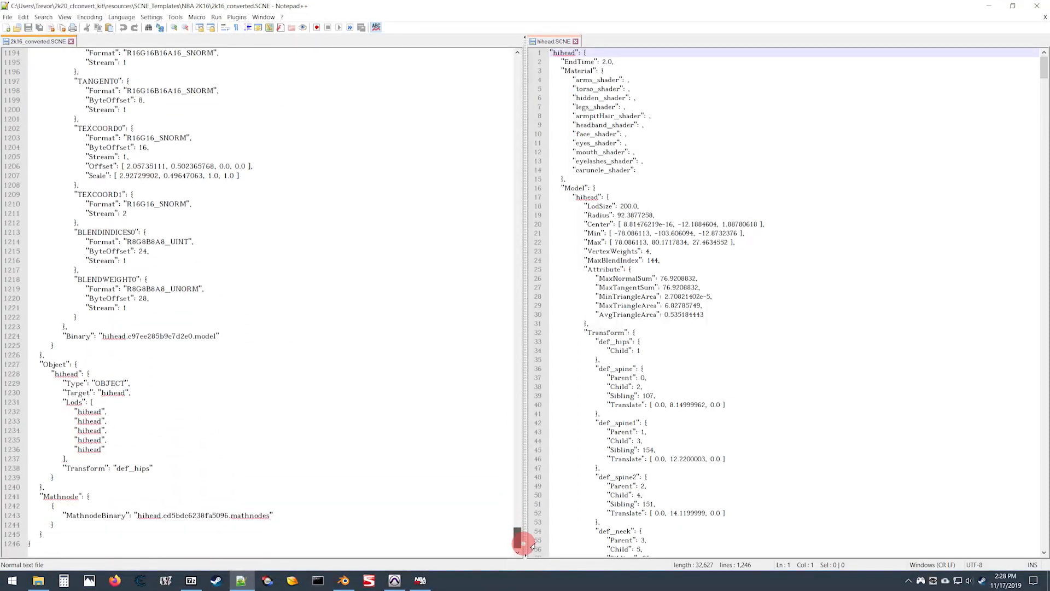
scroll(219, 350, up, 2)
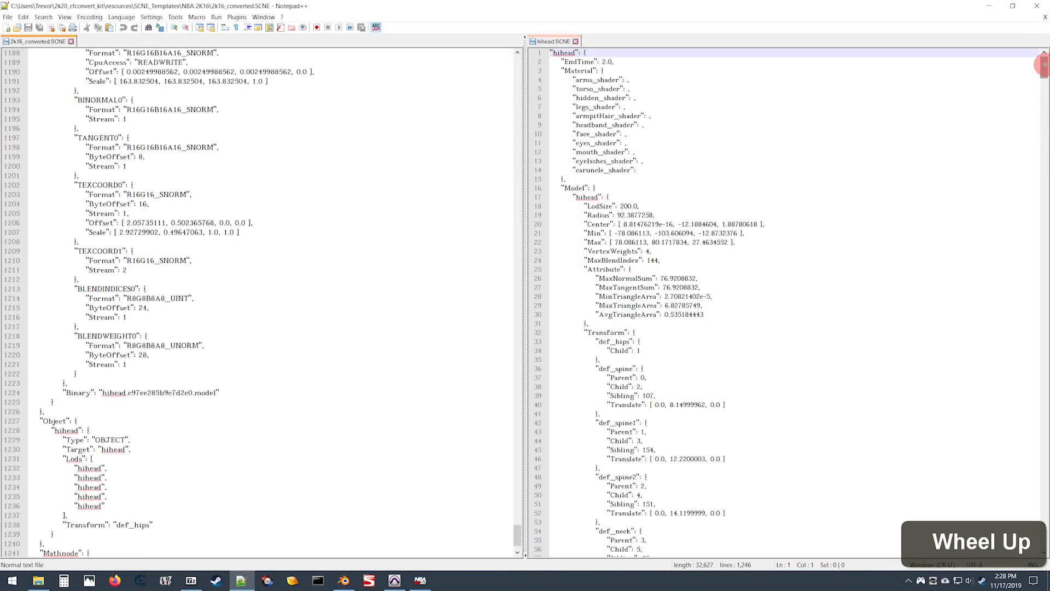
drag(1043, 66, 1044, 563)
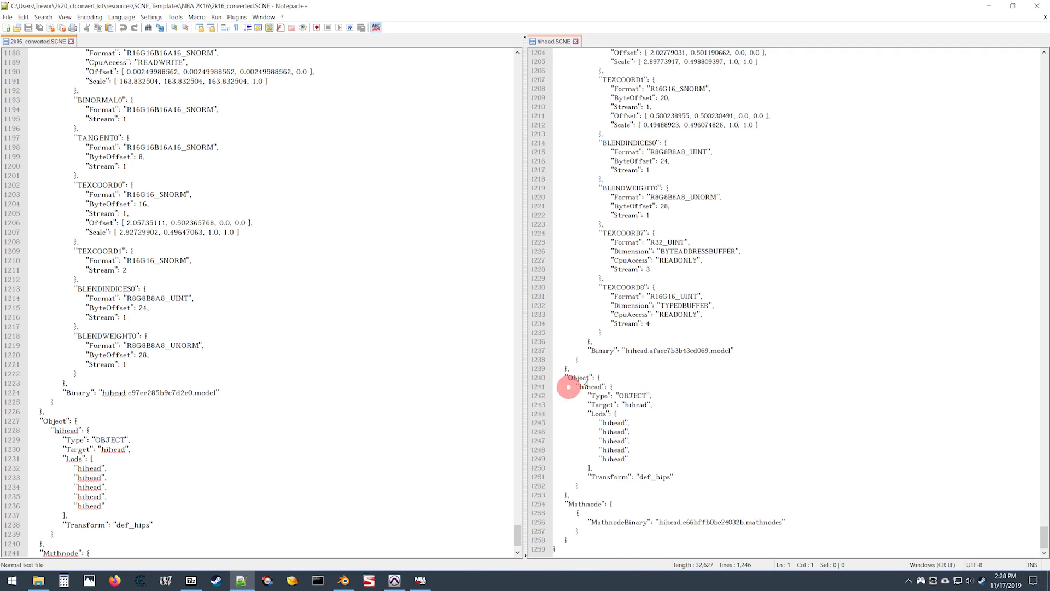
scroll(722, 342, up, 11)
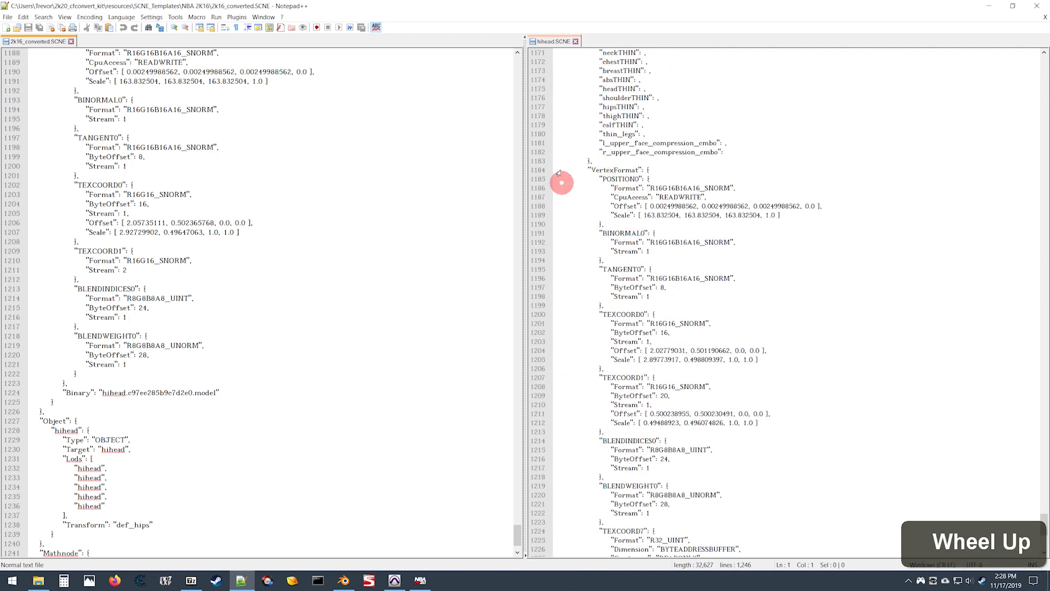
drag(536, 170, 568, 323)
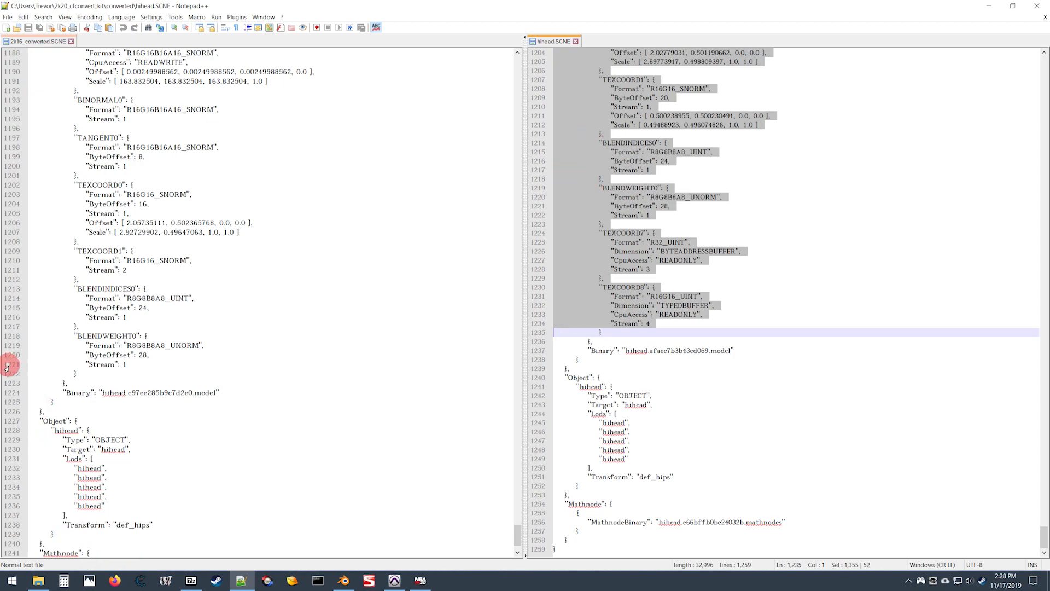
Copy the VertexFormat section of 2k16_converted.SCNE, from its heading through the BLENDWEIGHT0 block.
scroll(19, 342, up, 9)
scroll(33, 314, down, 5)
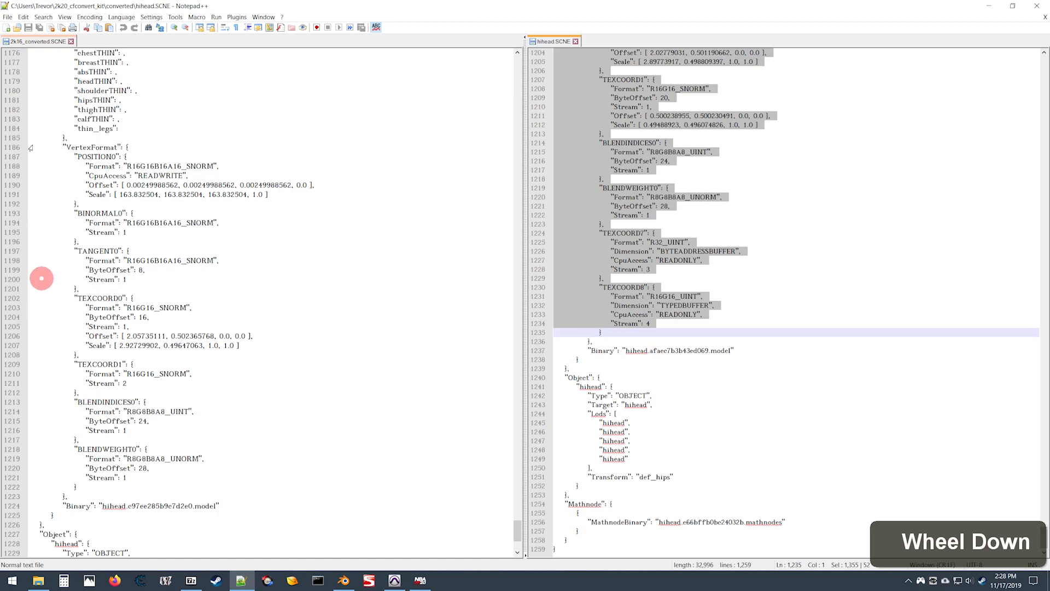
drag(13, 151, 28, 476)
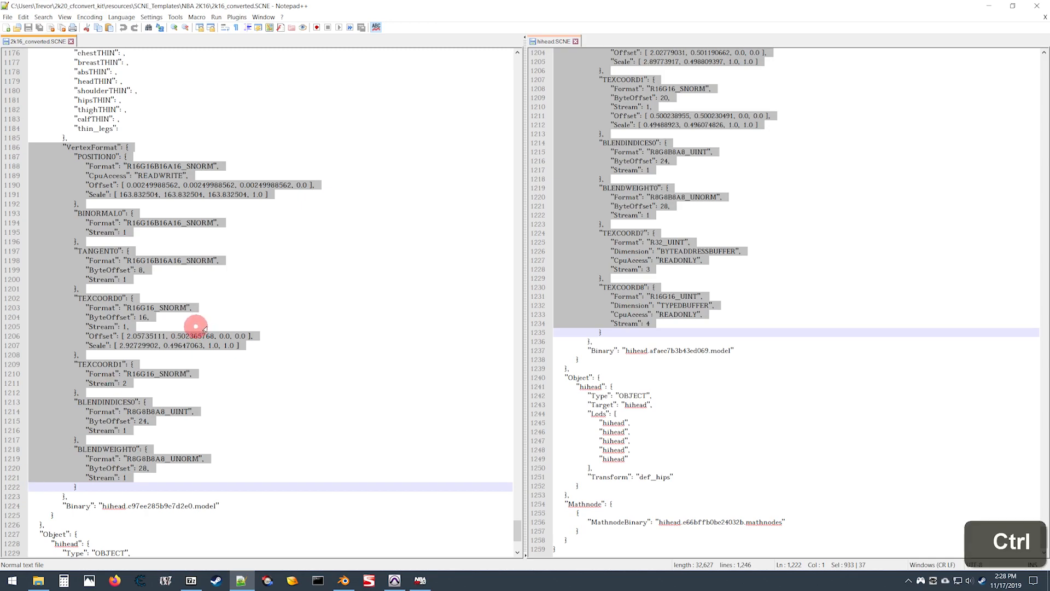
key(ctrl+c)
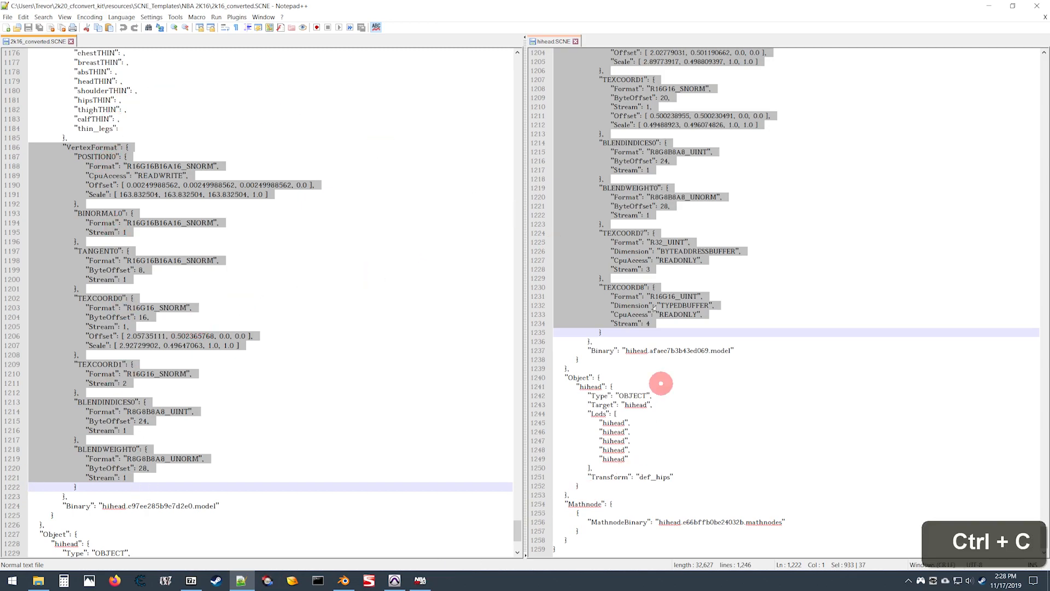
Replace the selected VertexFormat section in hihead.SCNE with the one copied from the template.
scroll(656, 155, up, 3)
scroll(659, 155, up, 5)
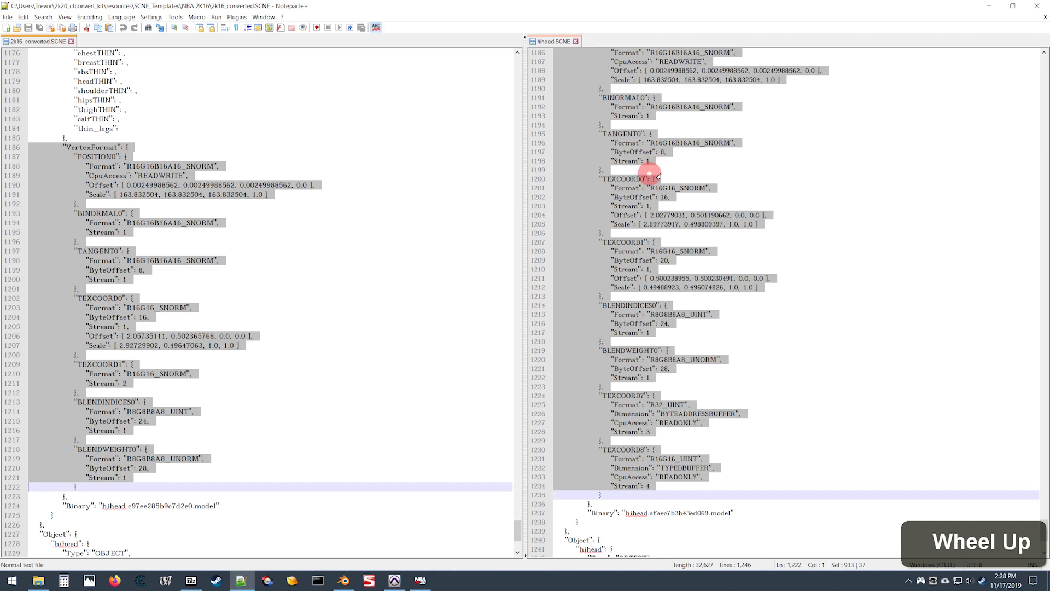
right_click(631, 193)
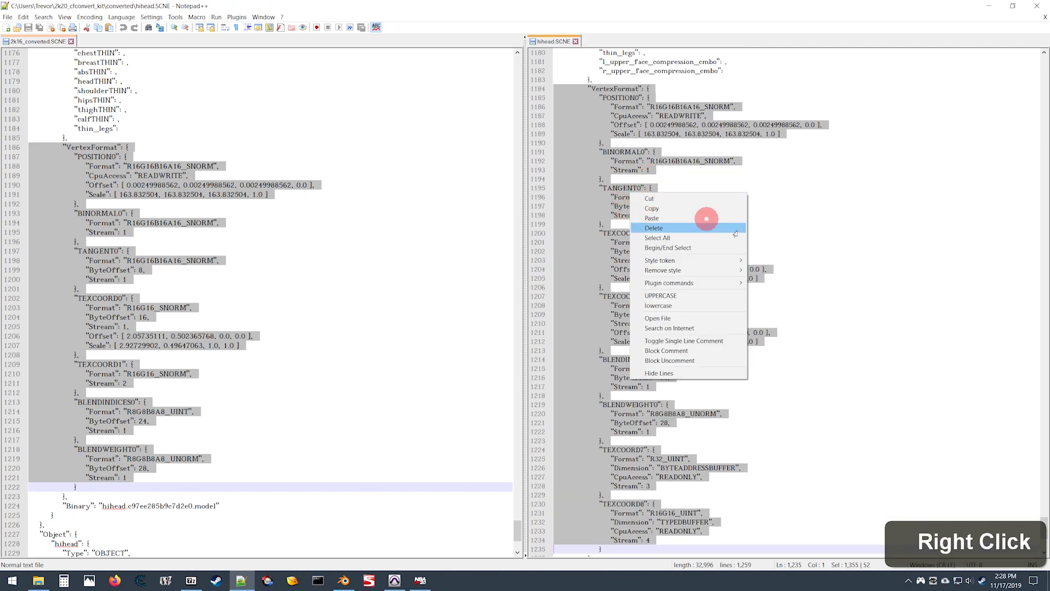
click(663, 218)
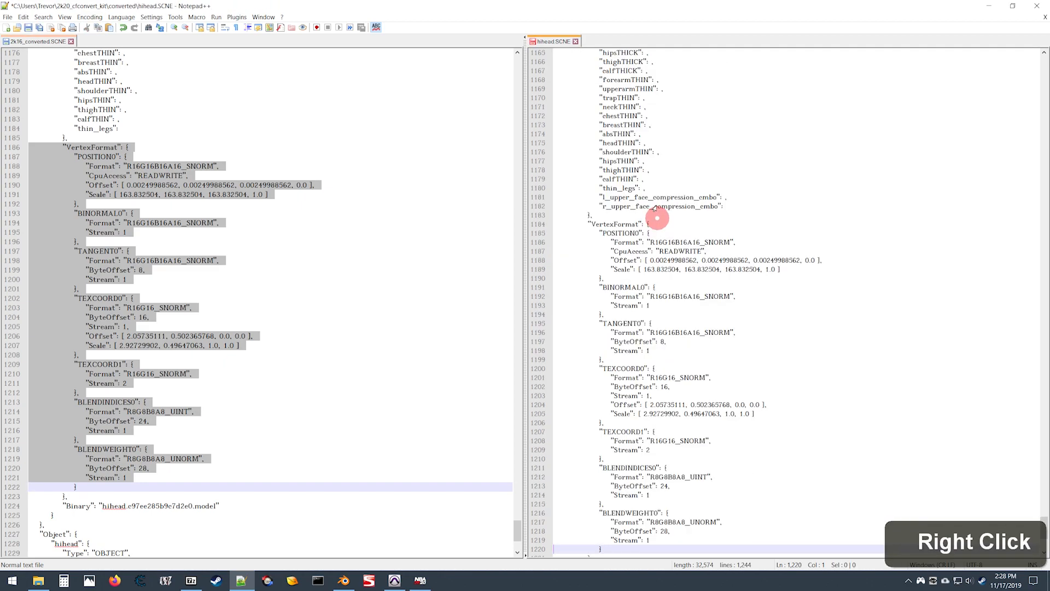
Locate the Prim section in both files and select it in hihead.SCNE, from its heading through the last face_shader block.
middle_click(199, 304)
scroll(230, 340, down, 6)
scroll(231, 340, up, 20)
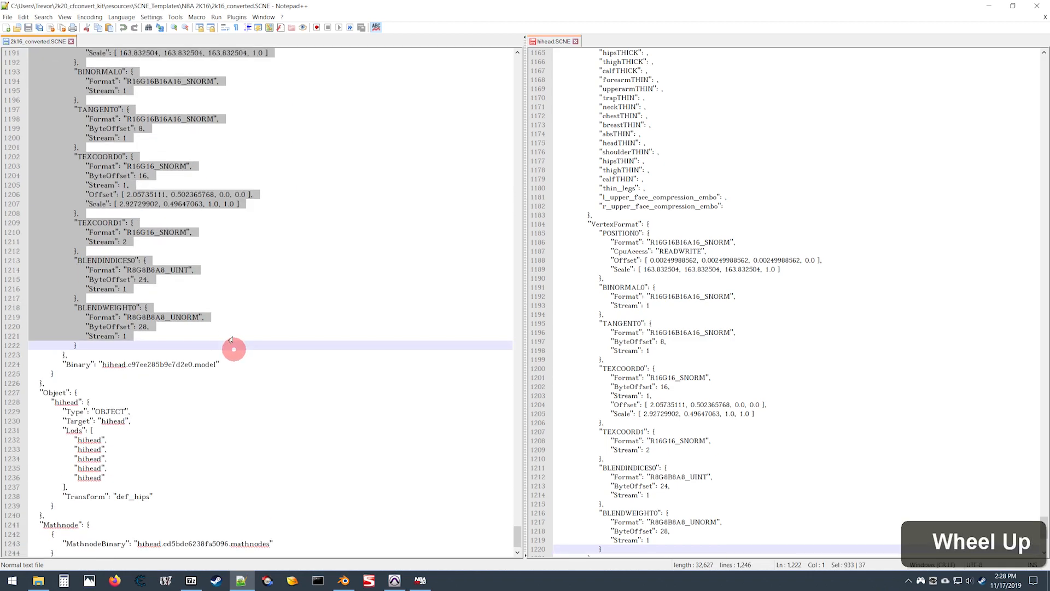
scroll(212, 305, up, 20)
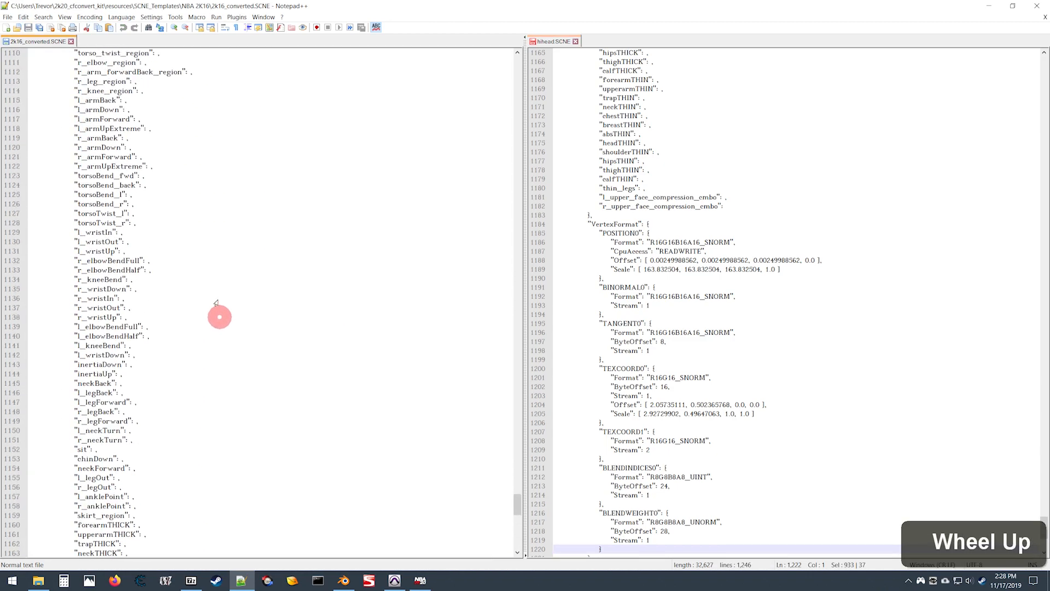
scroll(224, 312, up, 16)
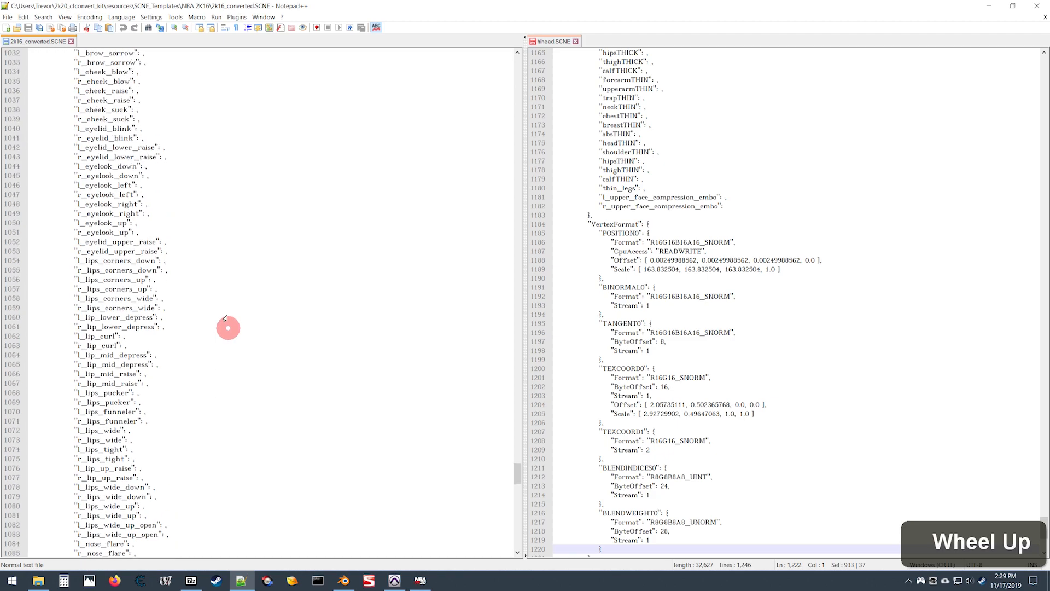
drag(517, 467, 518, 440)
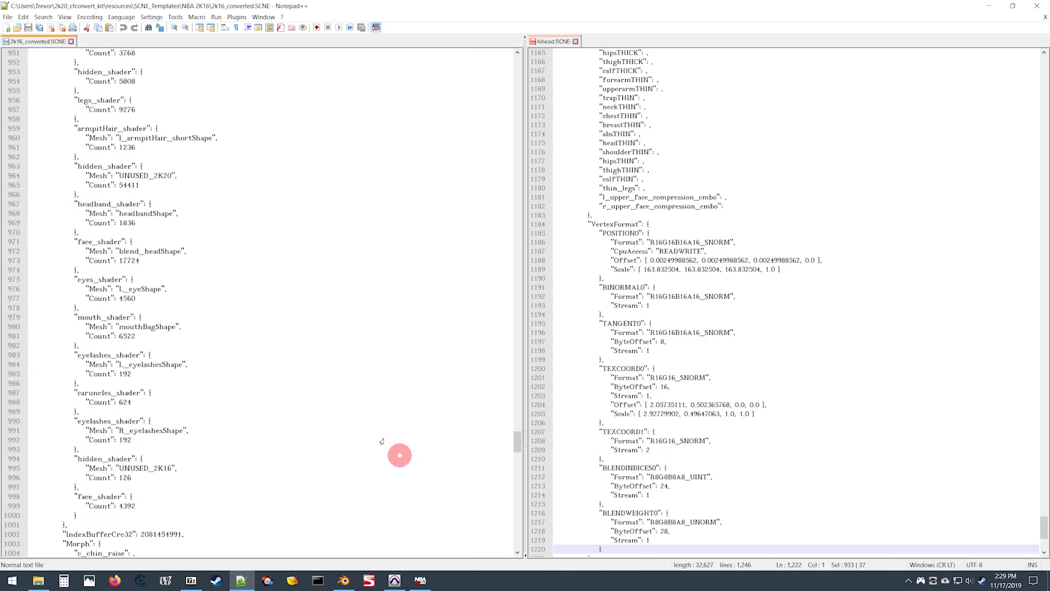
scroll(720, 208, up, 4)
scroll(720, 208, up, 20)
scroll(777, 201, up, 20)
scroll(804, 267, up, 5)
scroll(804, 267, down, 3)
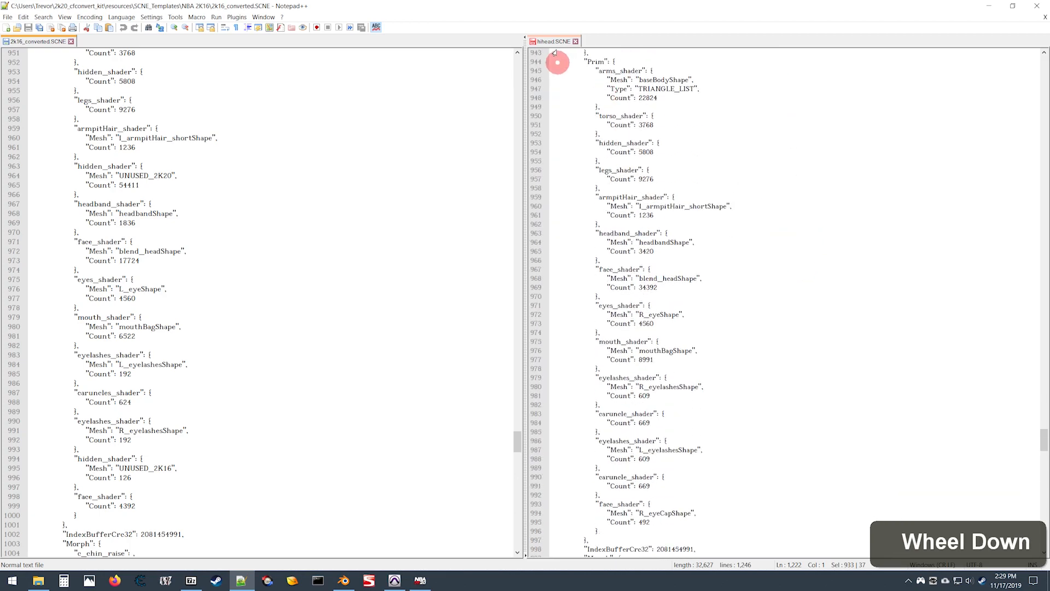
click(535, 62)
drag(536, 62, 653, 523)
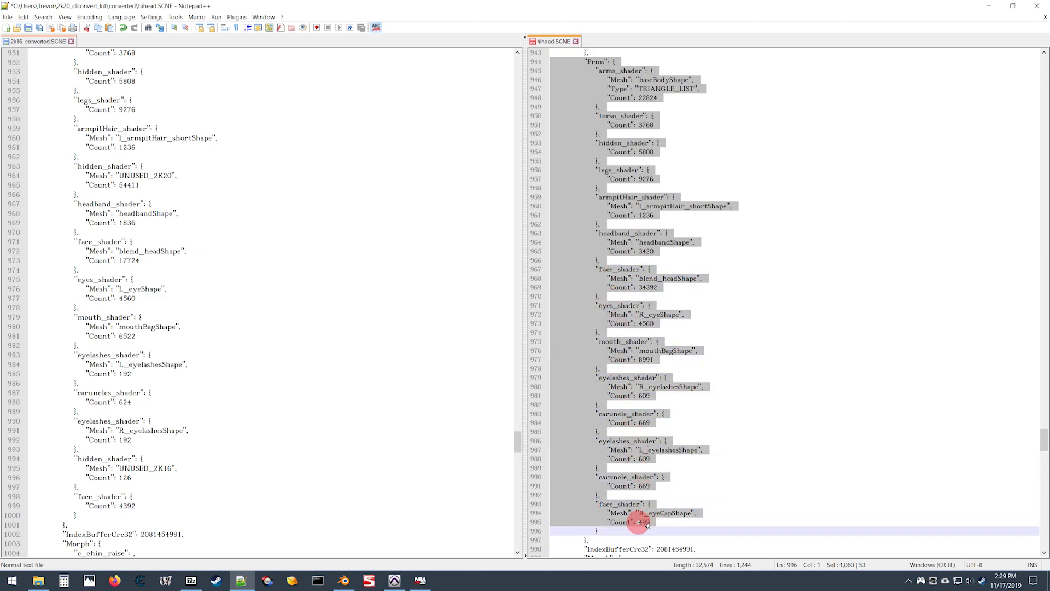
Copy the Prim section of 2k16_converted.SCNE, from its heading through the last face_shader block.
scroll(216, 375, up, 4)
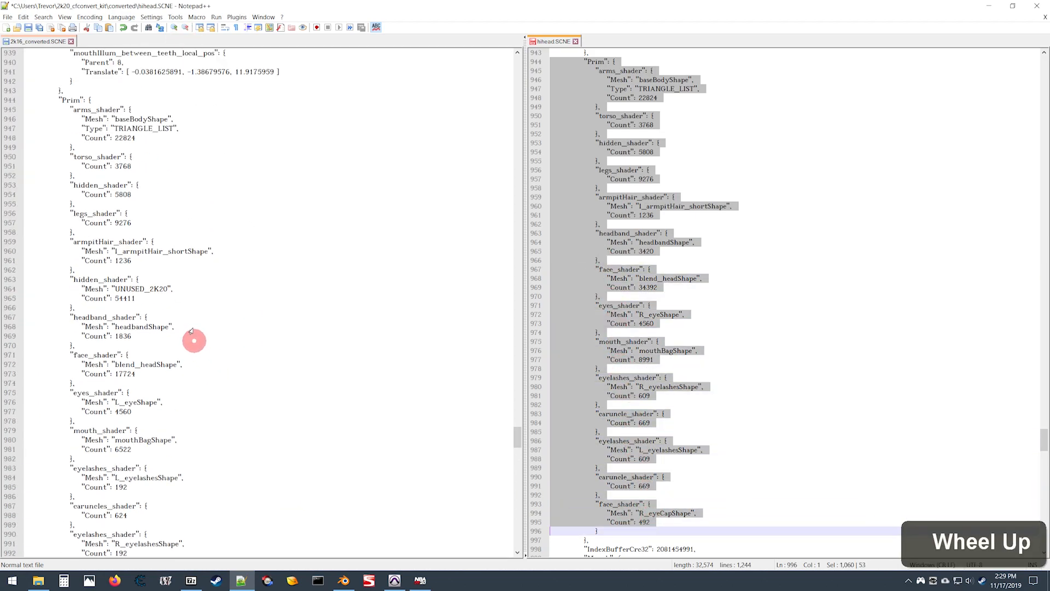
drag(7, 102, 119, 528)
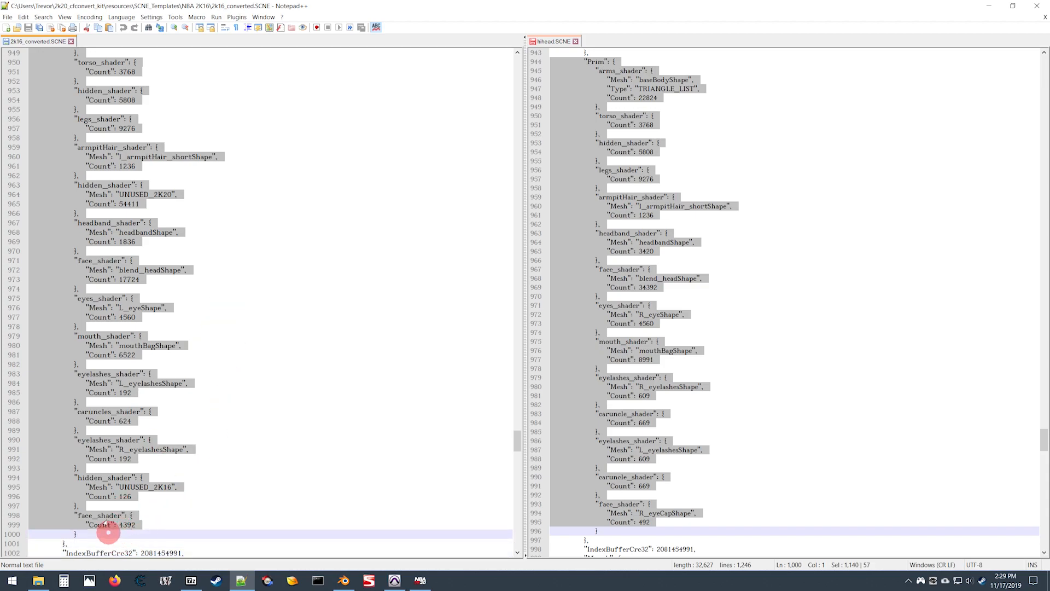
key(ctrl)
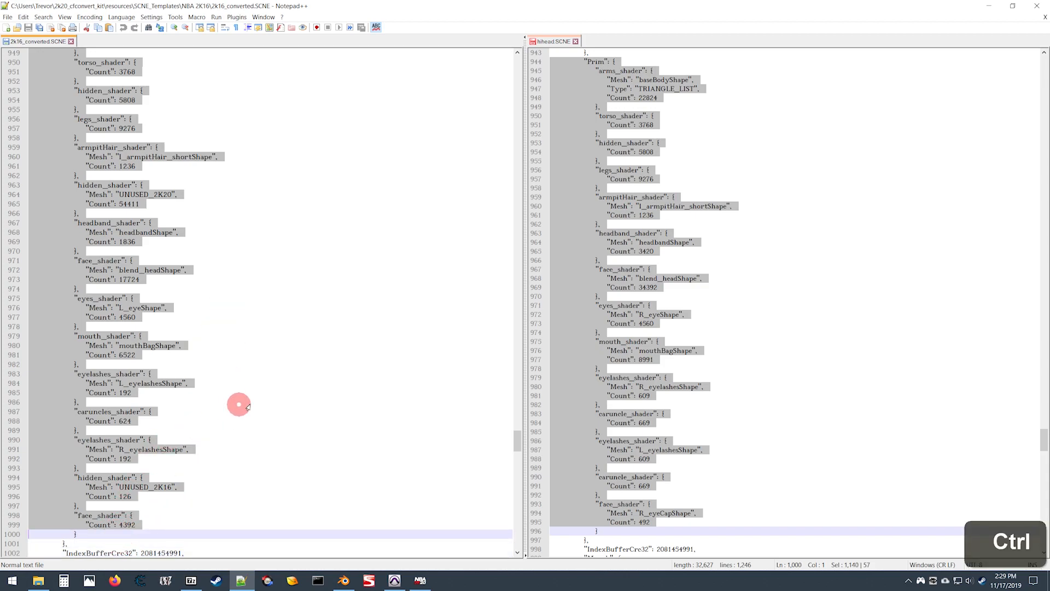
key(ctrl+c)
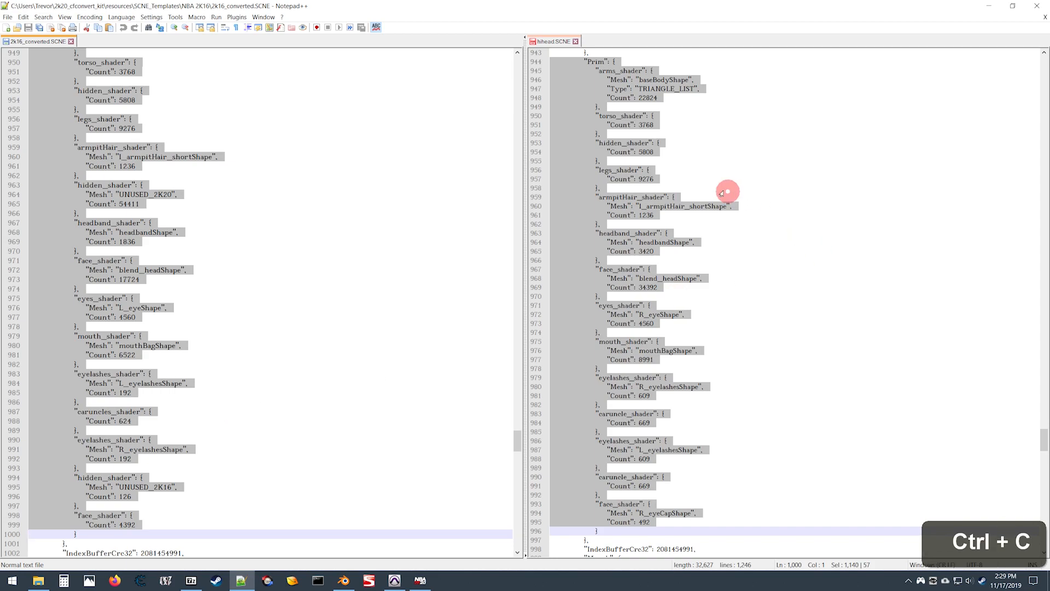
Replace the selected Prim section in hihead.SCNE with the copied template section and save the file.
right_click(620, 195)
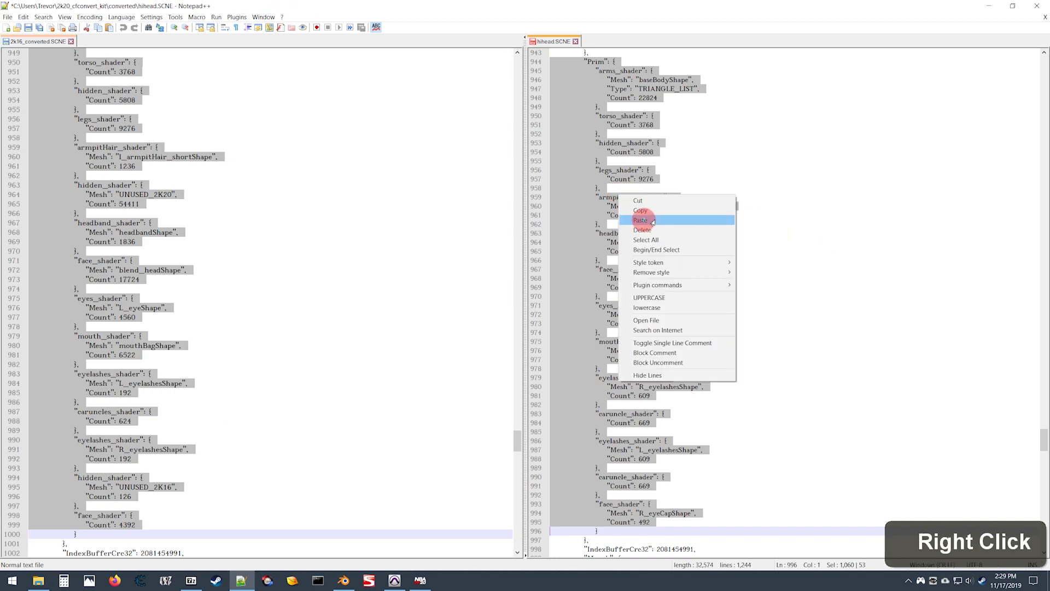
click(649, 221)
scroll(738, 300, down, 7)
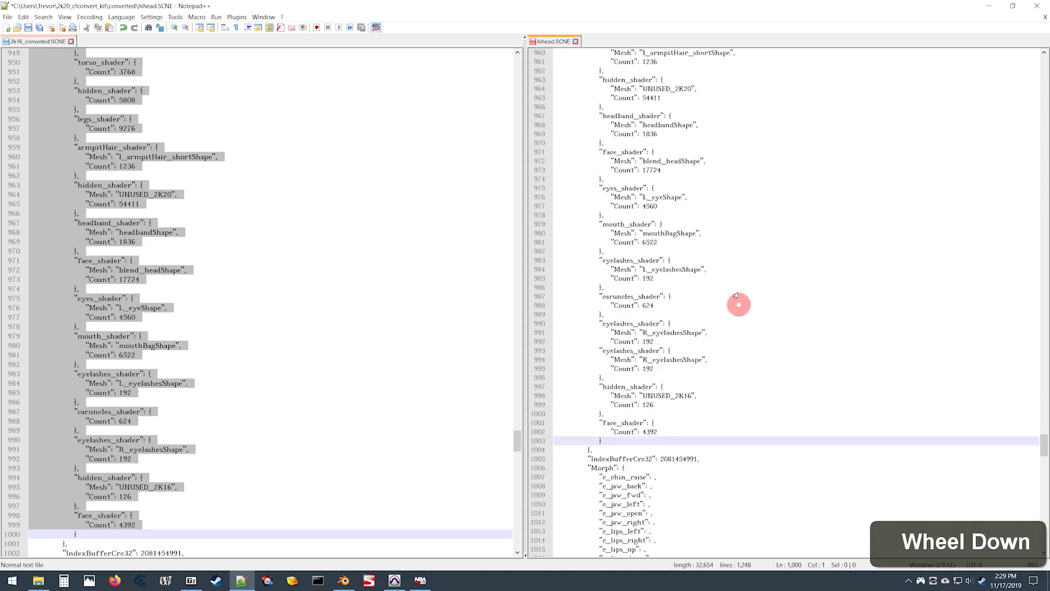
scroll(768, 300, up, 3)
scroll(770, 287, up, 20)
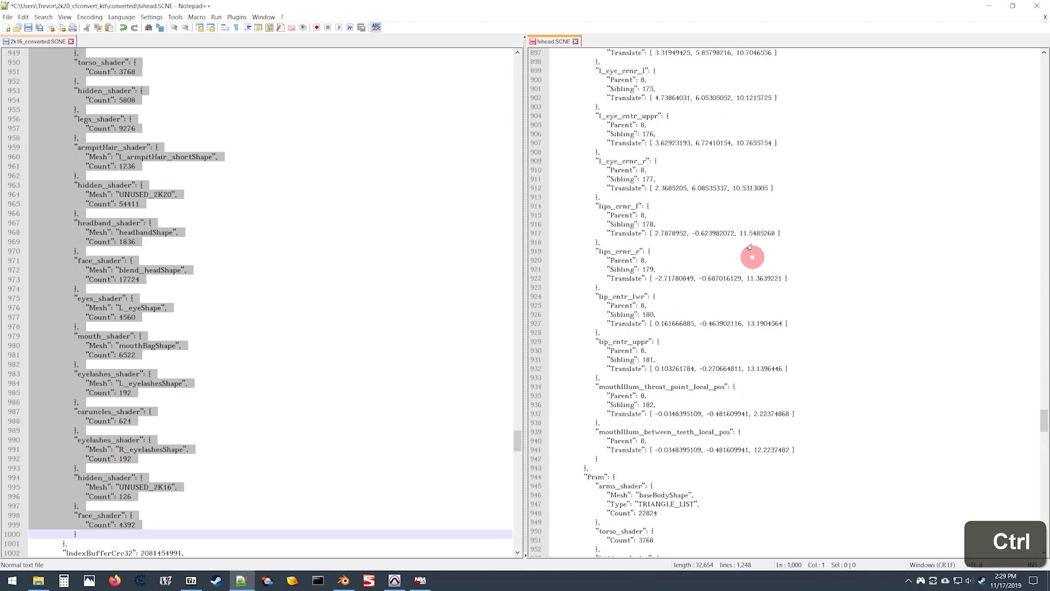
key(ctrl+s)
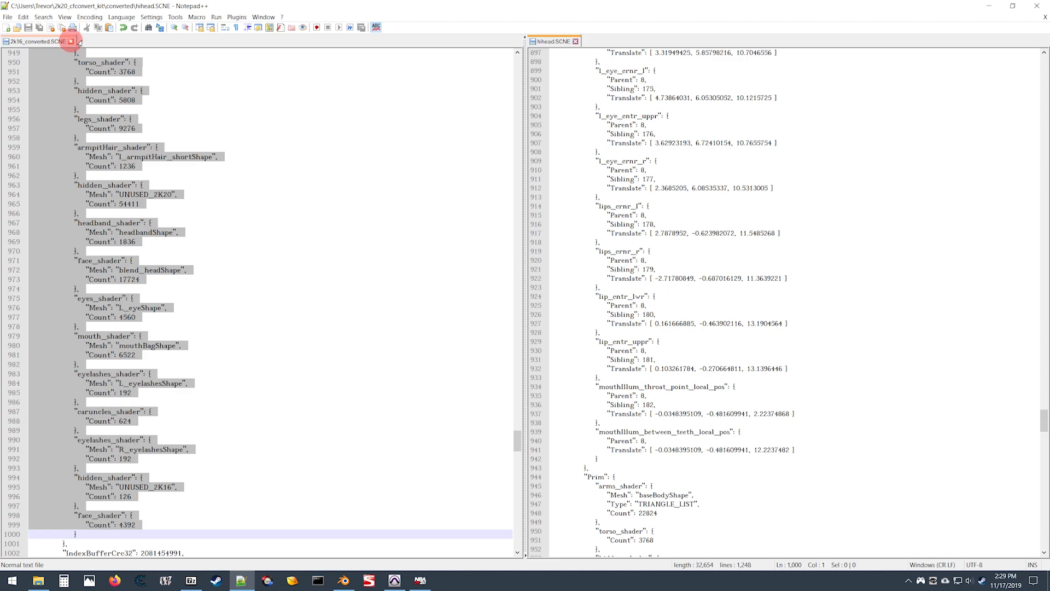
Close the 2k16_converted.SCNE template and open the original hihead.SCNE from the 2K16 to 2K20 folder in Notepad++.
click(71, 41)
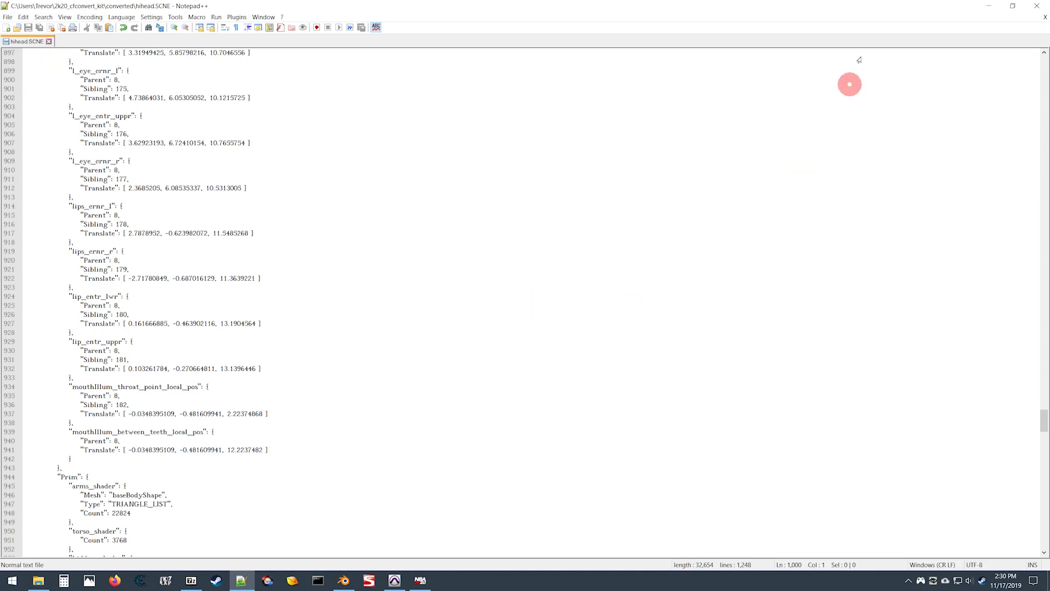
click(997, 7)
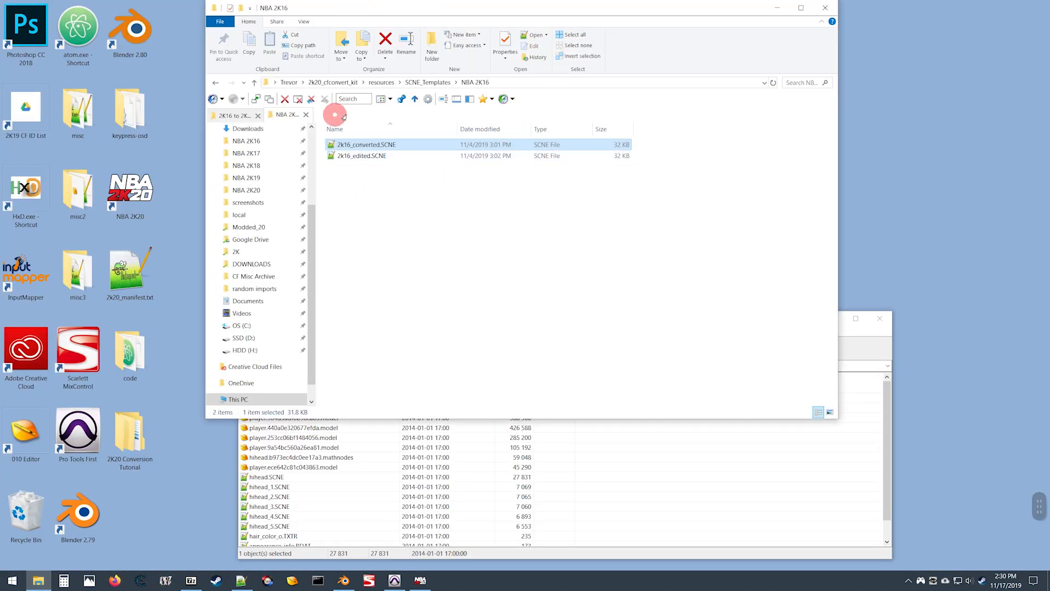
click(236, 116)
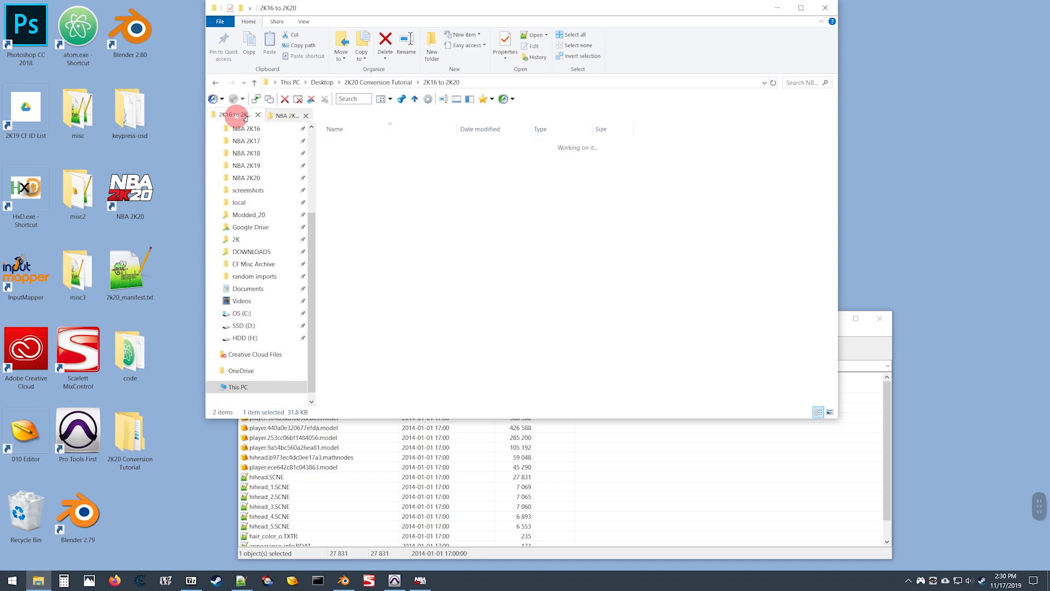
double_click(328, 155)
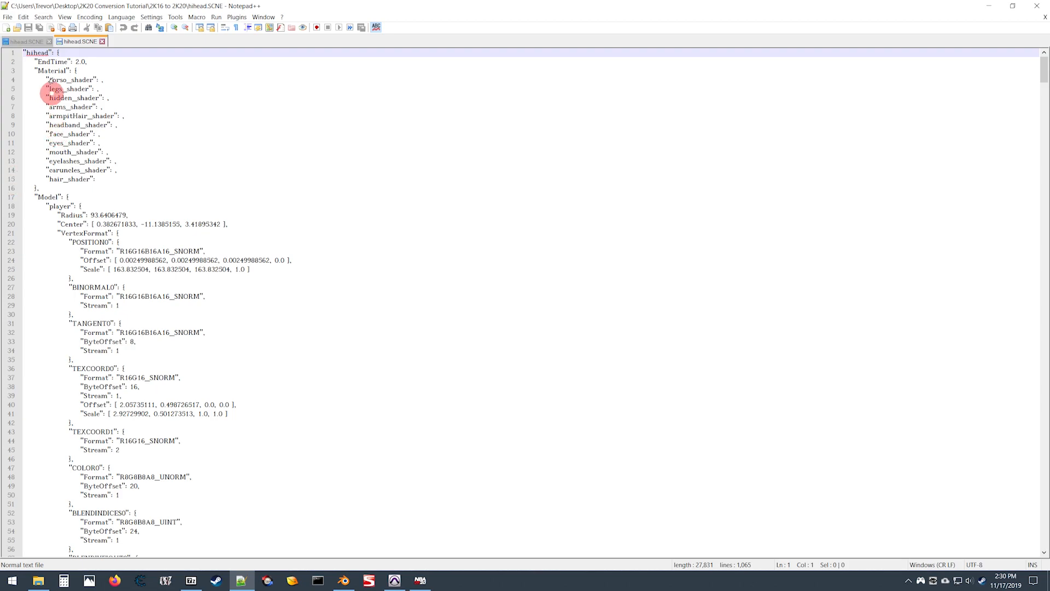
Select the caruncles_shader and hair_shader lines in the original hihead.SCNE and move that file to the other view.
click(9, 179)
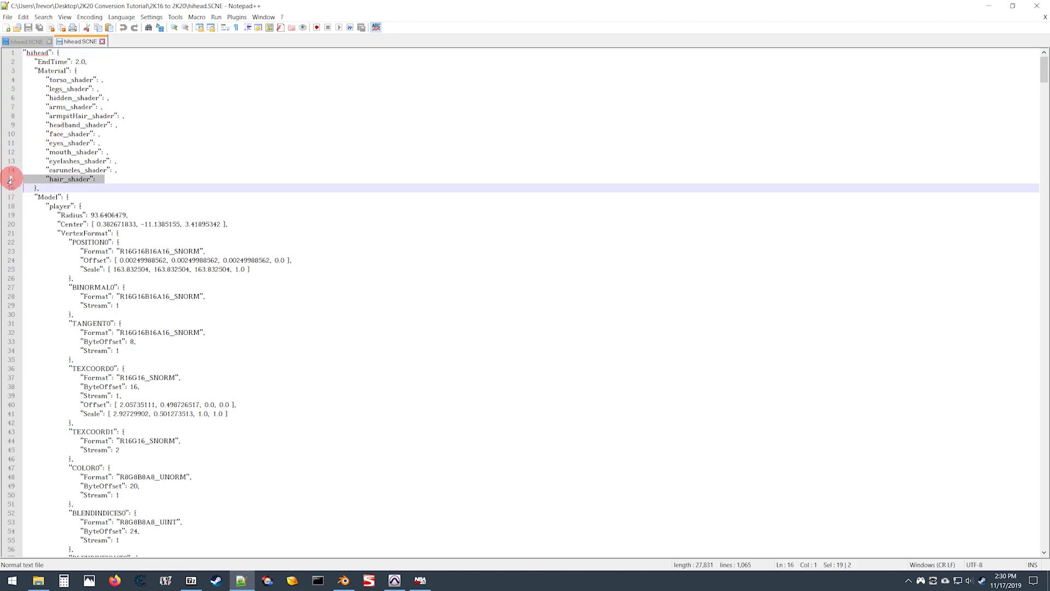
drag(12, 178, 17, 169)
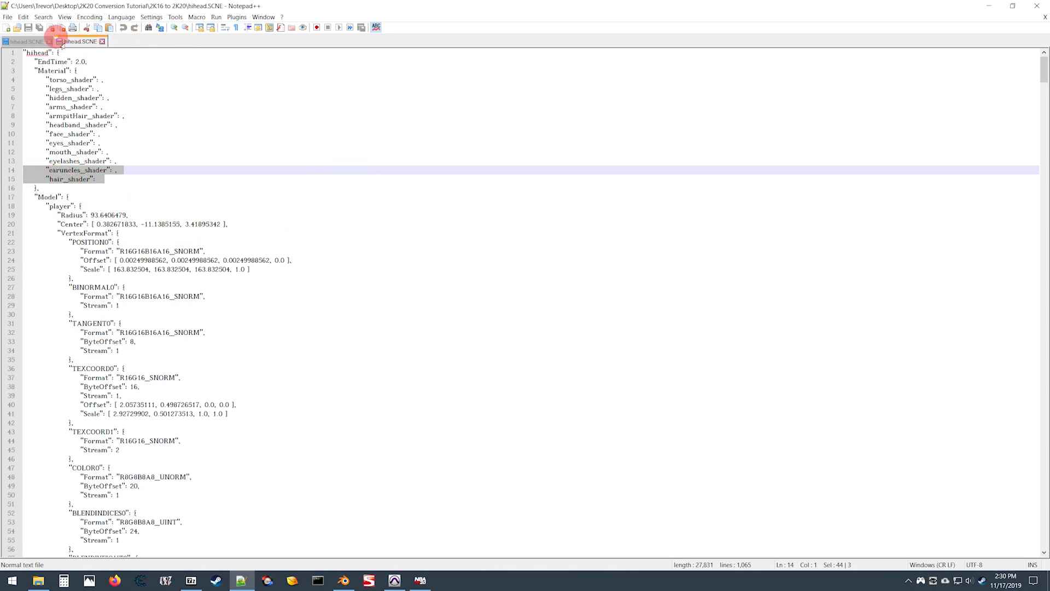
mouse_move(32, 43)
mouse_down()
mouse_move(754, 271)
mouse_move(787, 272)
mouse_up()
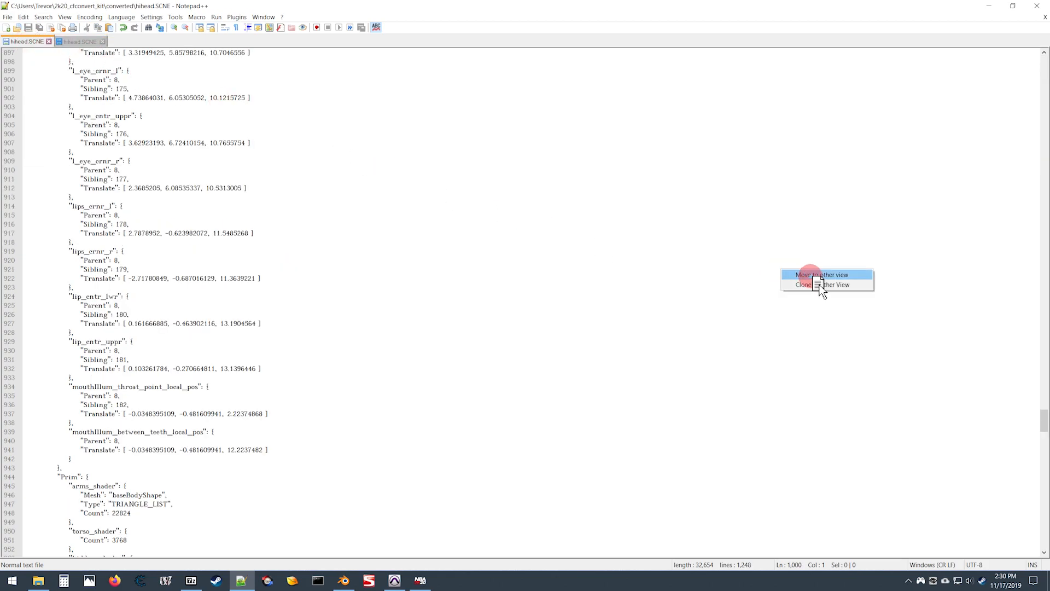
click(815, 275)
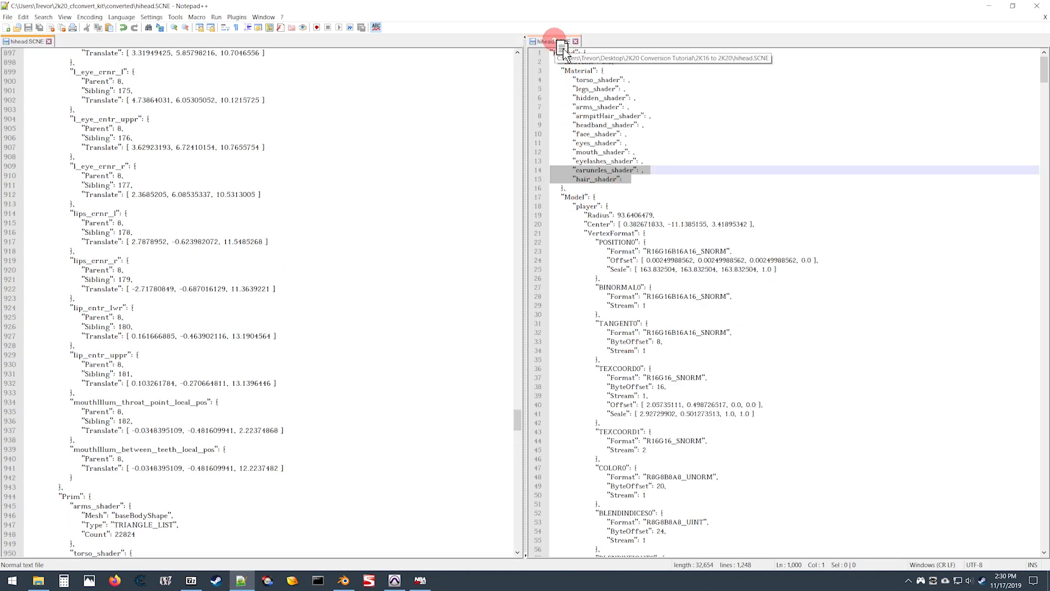
Replace the caruncle_shader line in the converted hihead.SCNE's Material list with the original's caruncles_shader and hair_shader lines.
click(82, 175)
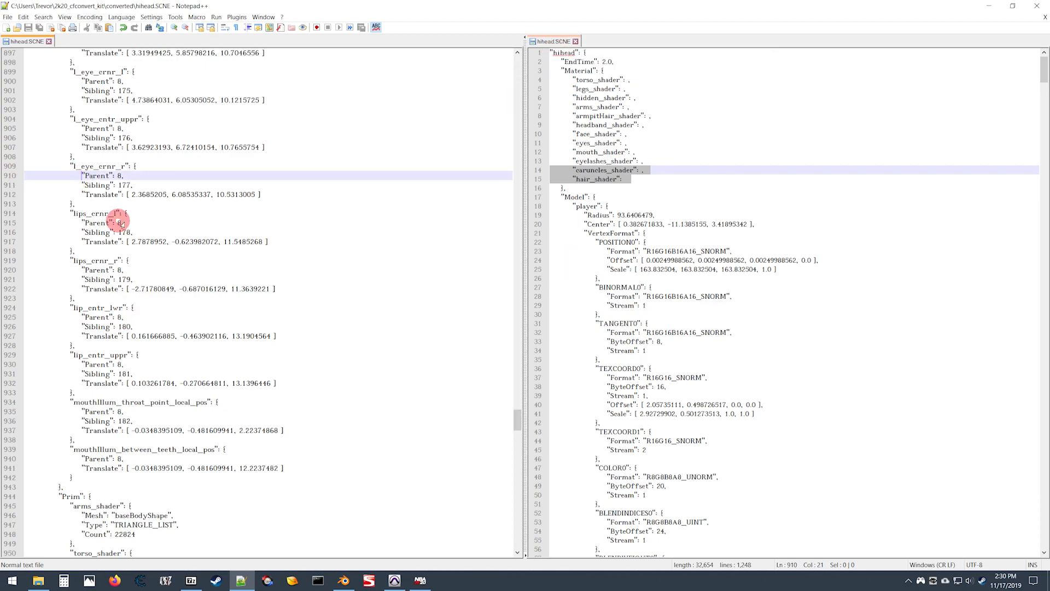
click(415, 383)
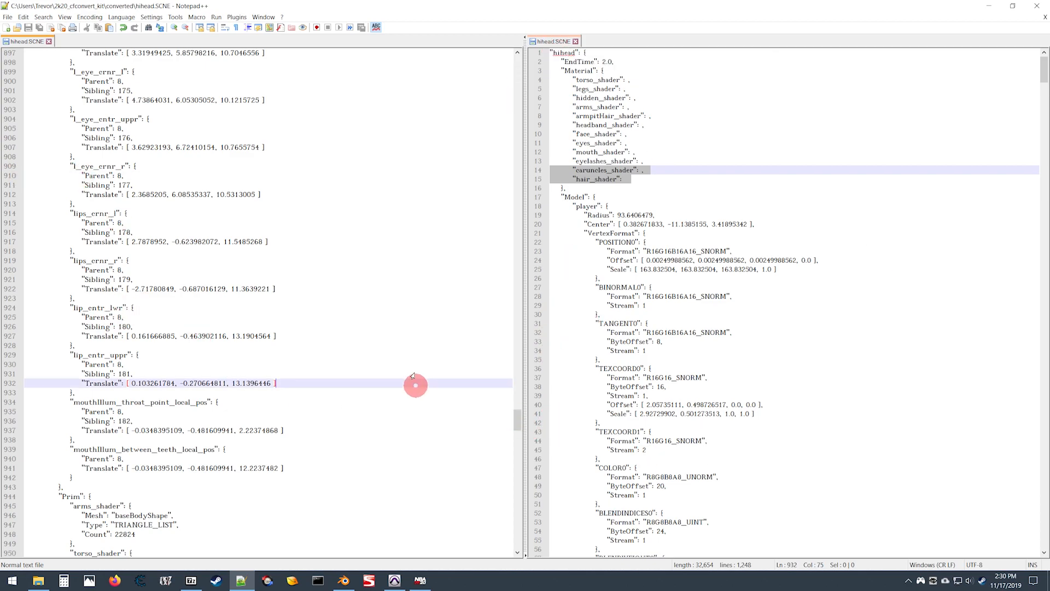
key(ctrl+Home)
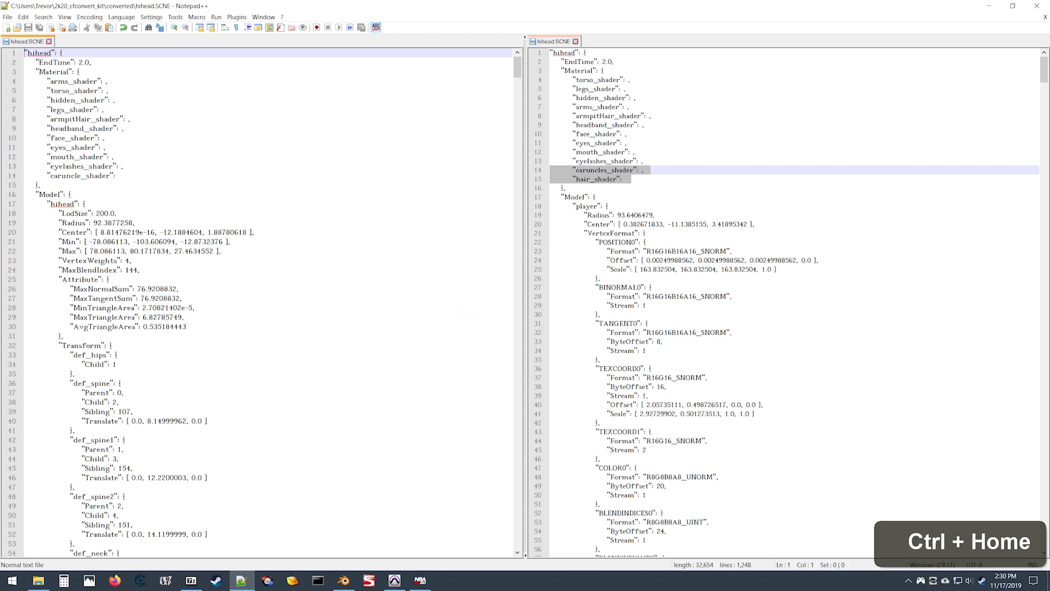
click(14, 176)
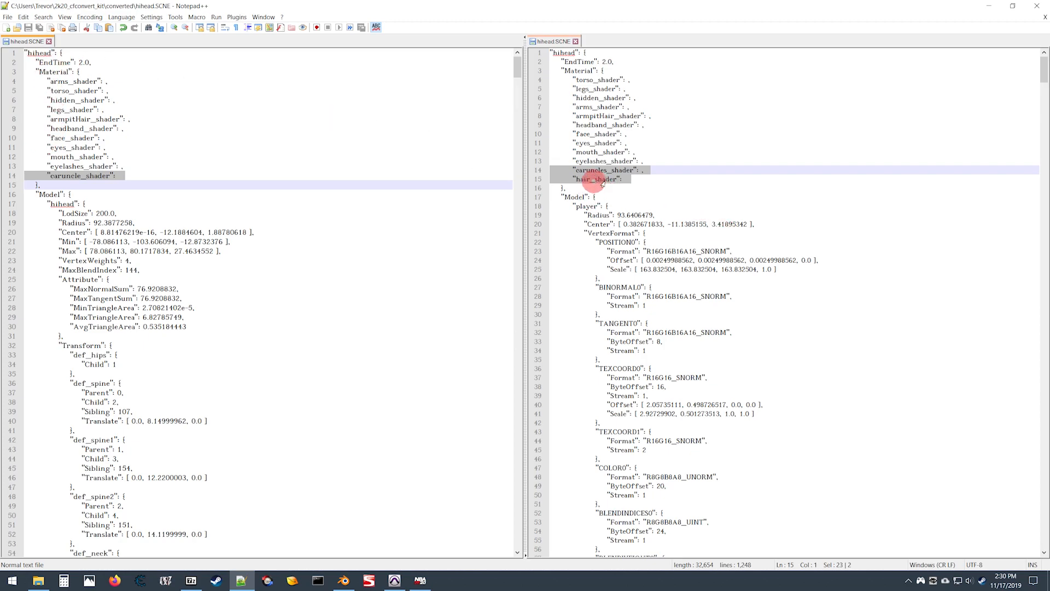
click(562, 43)
right_click(582, 174)
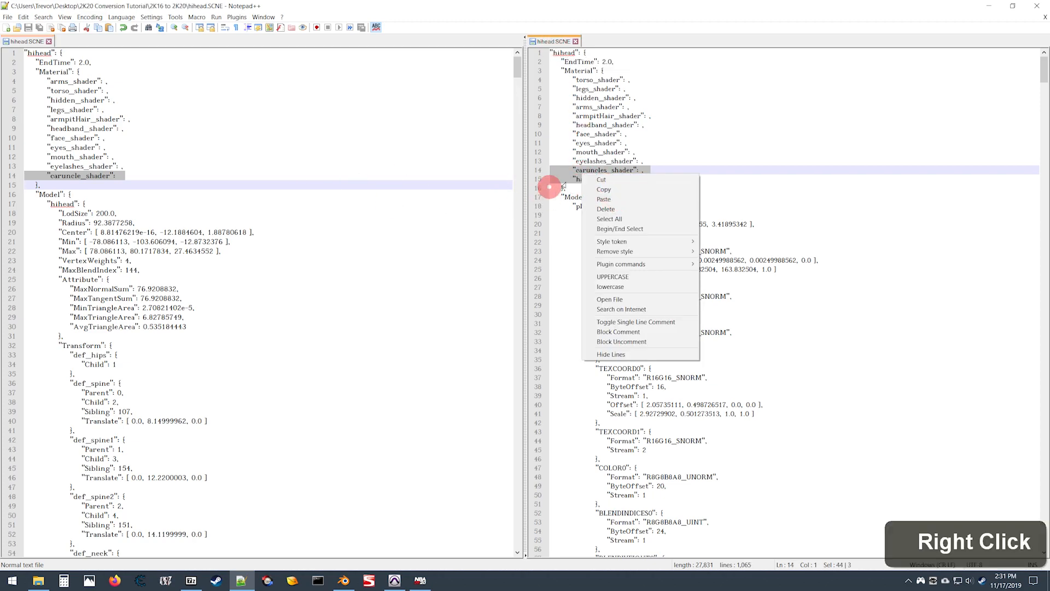
click(607, 189)
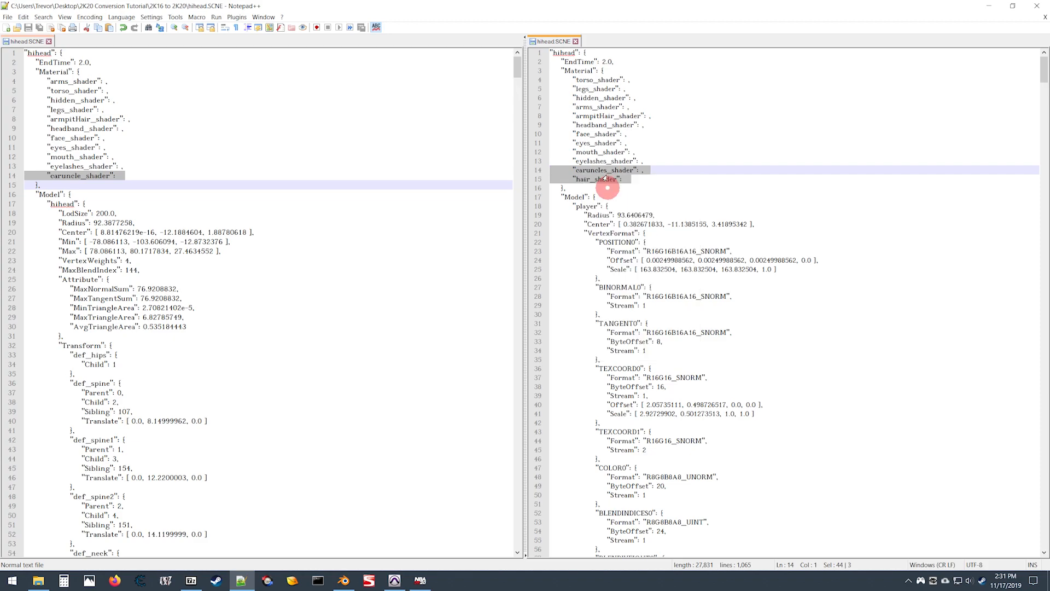
right_click(70, 178)
click(91, 203)
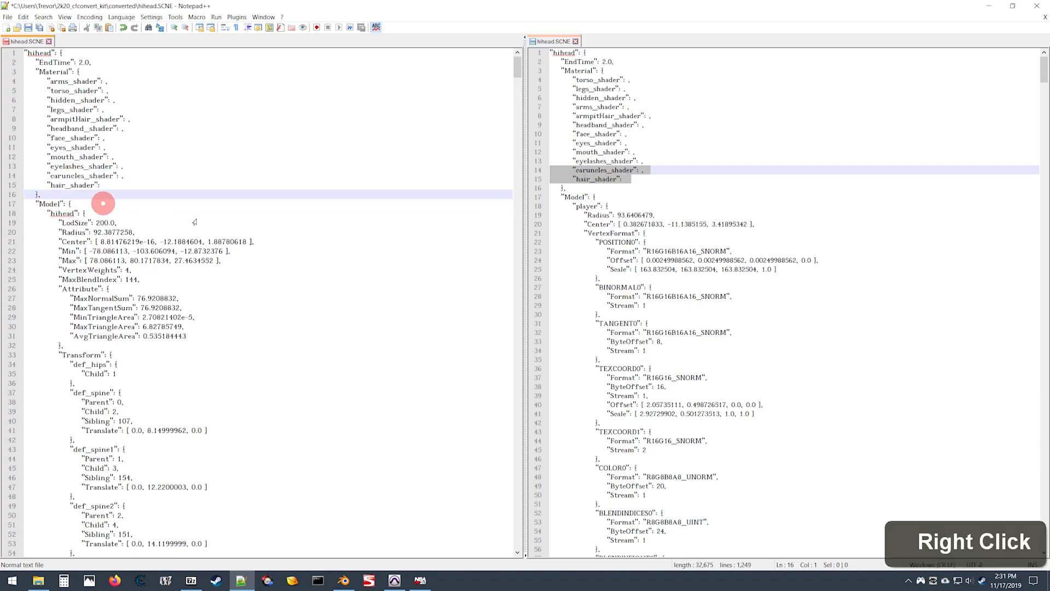
Copy the closing brace after R_eyelashesShape and the hair_shader lines (cap_01Shape, count 18948) from the original hihead.SCNE's Prim section.
key(ctrl+End)
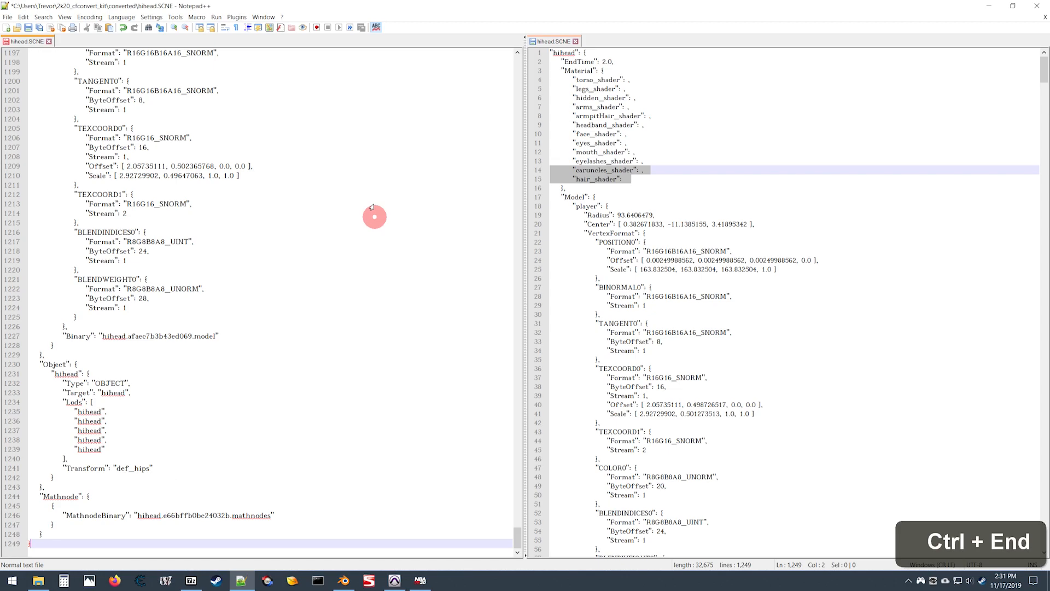
key(Page_Up)
key(Page_Up)
key(Page_Up)
key(Page_Up)
key(Page_Up)
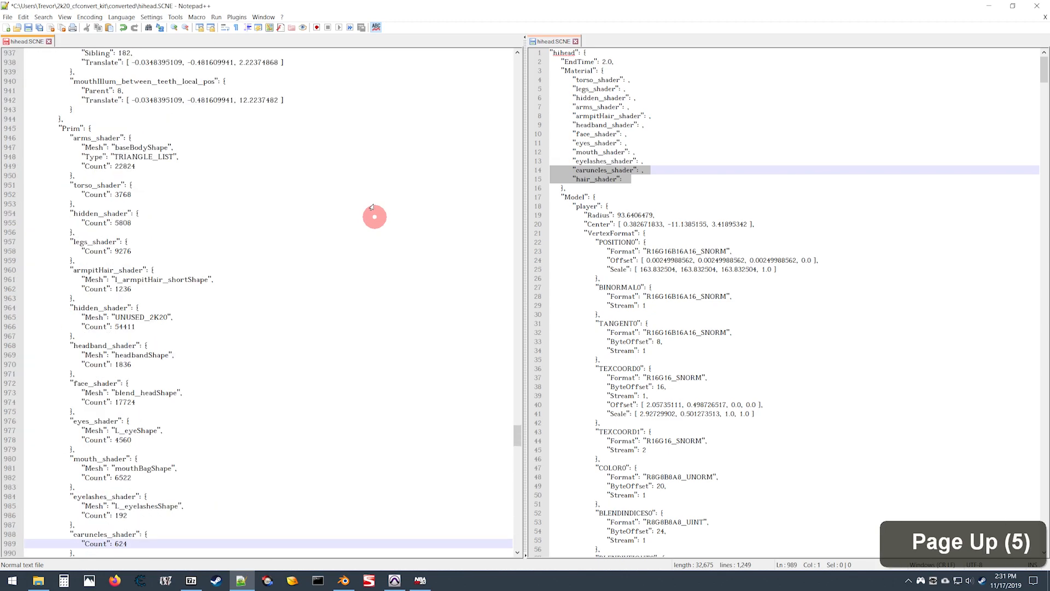
scroll(131, 235, down, 9)
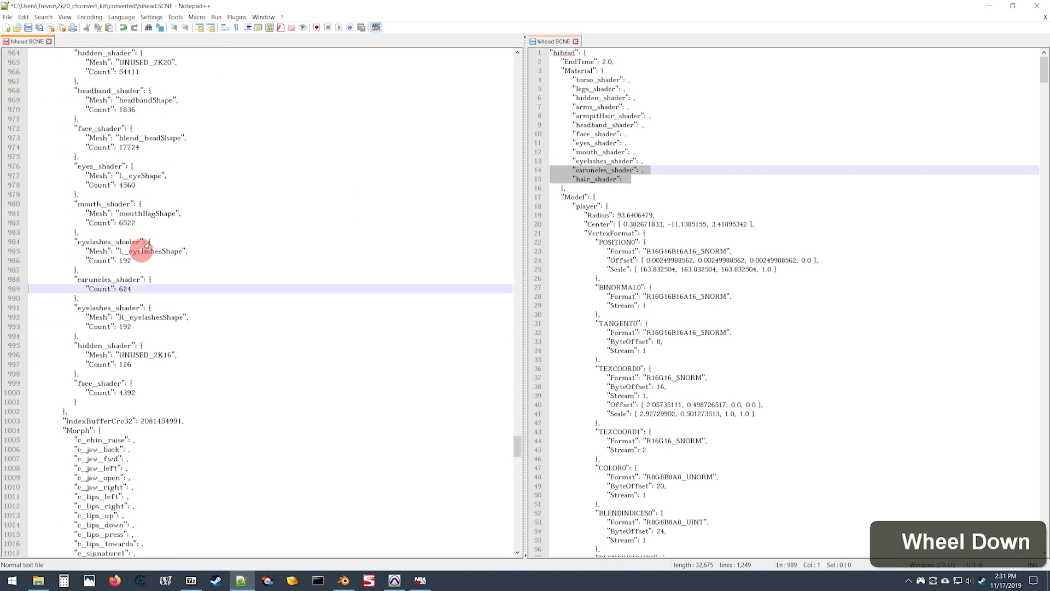
scroll(164, 372, up, 1)
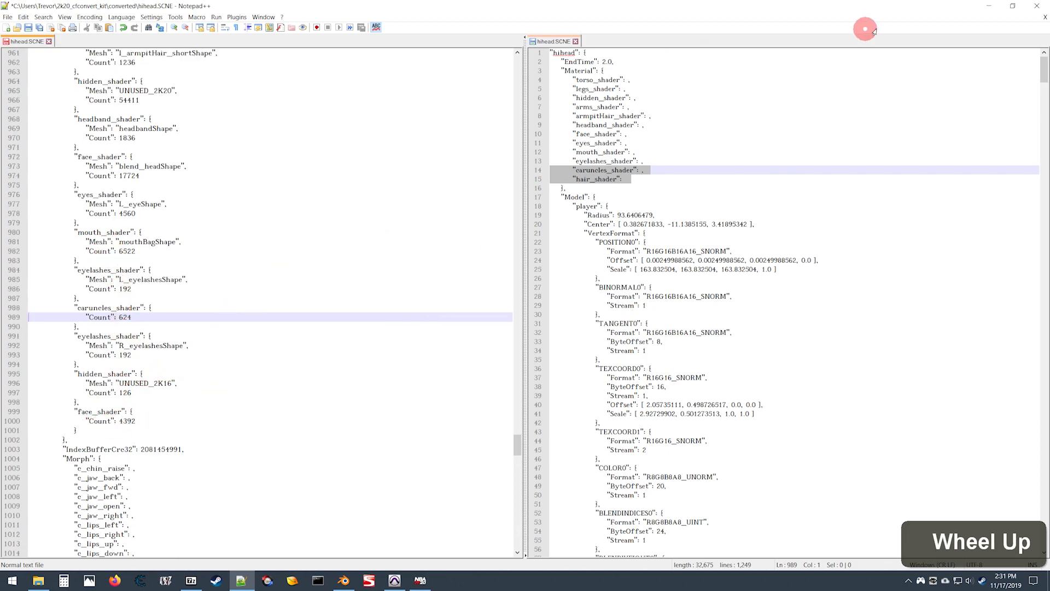
drag(1038, 63, 1043, 543)
scroll(761, 192, up, 10)
scroll(762, 192, up, 20)
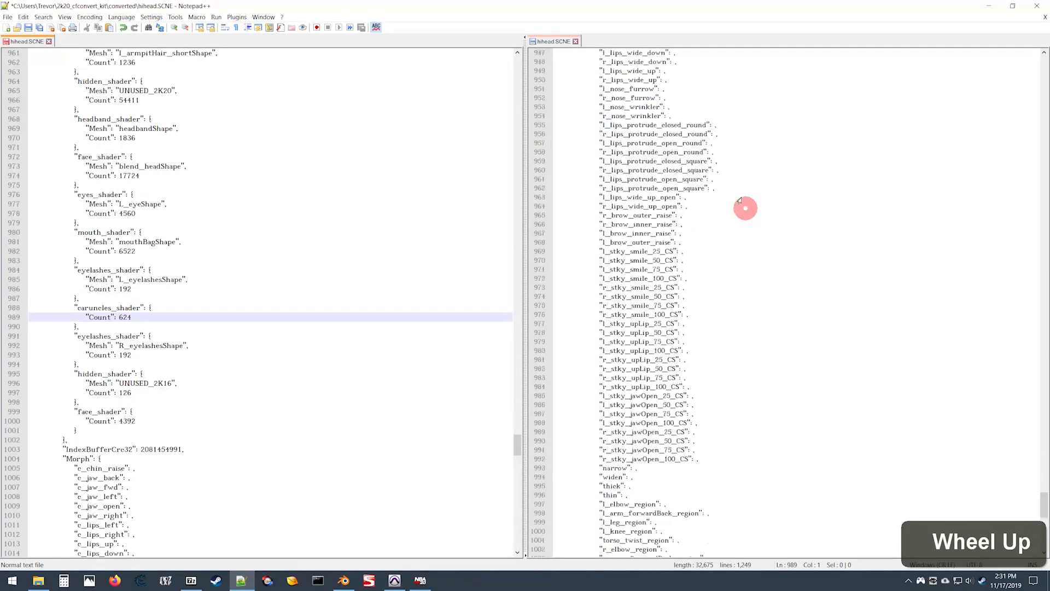
scroll(678, 214, up, 1)
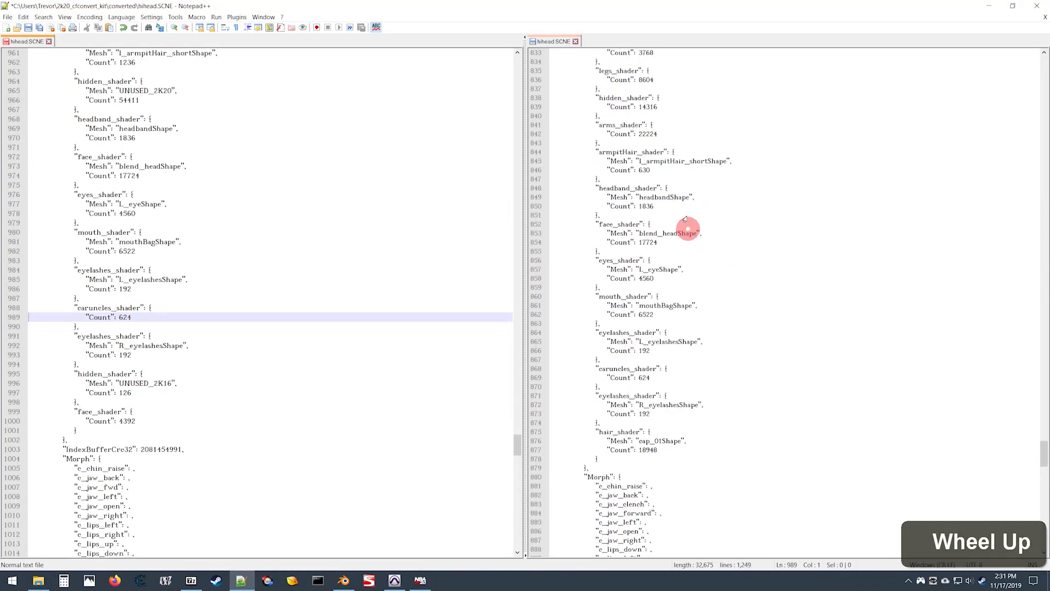
click(534, 425)
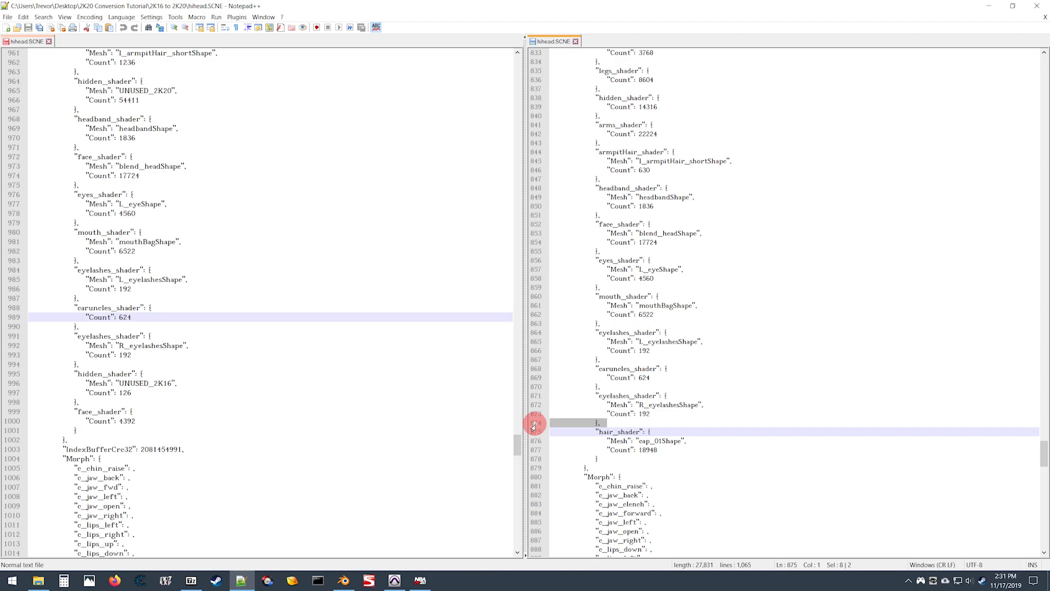
drag(534, 424, 545, 449)
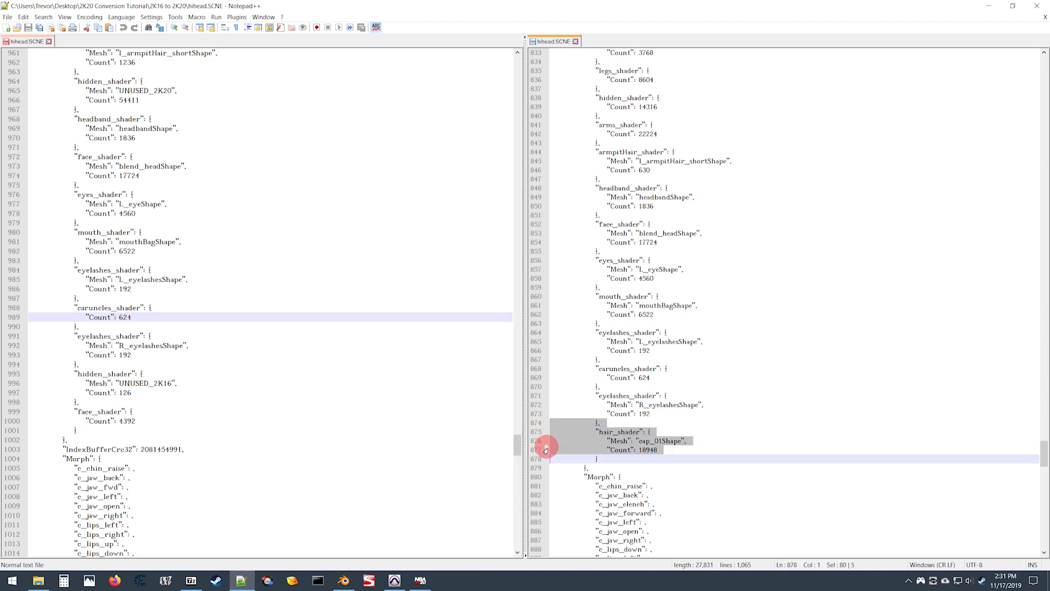
right_click(575, 436)
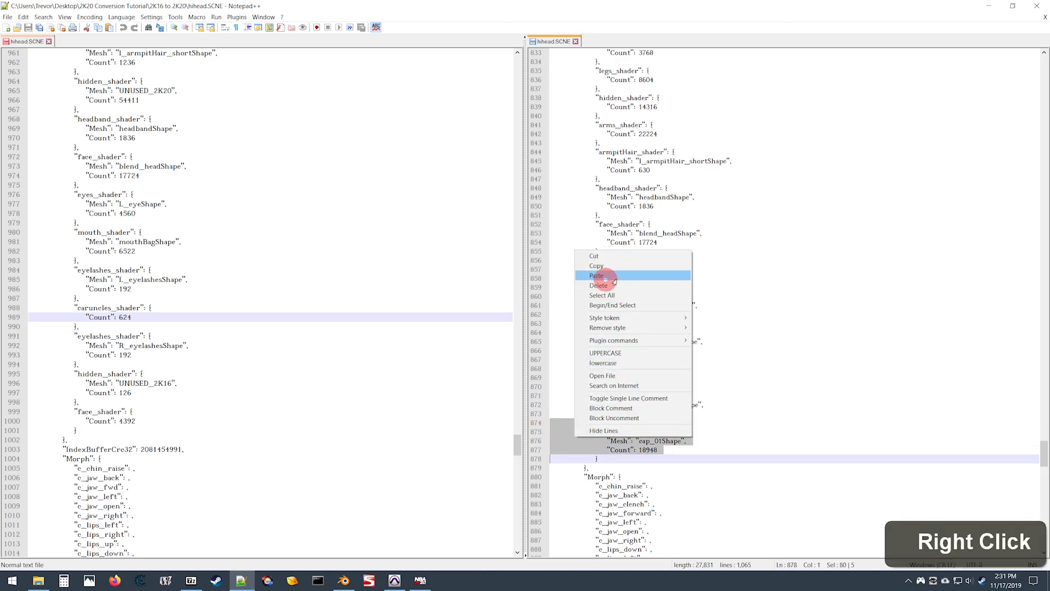
click(600, 266)
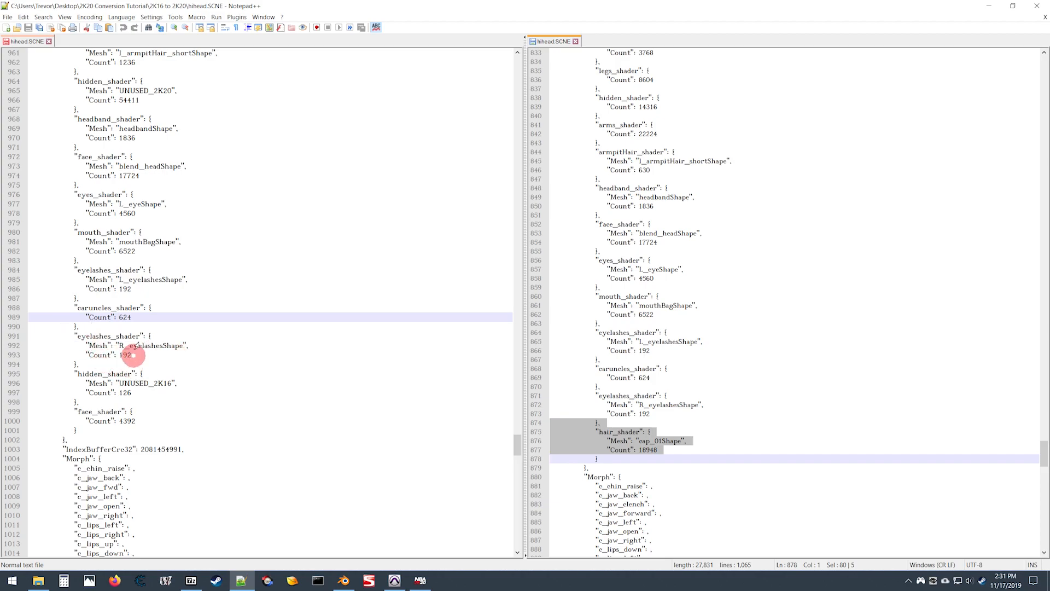
Paste the copied hair_shader lines on a new line below the R_eyelashesShape count in the converted hihead.SCNE's Prim section.
click(138, 351)
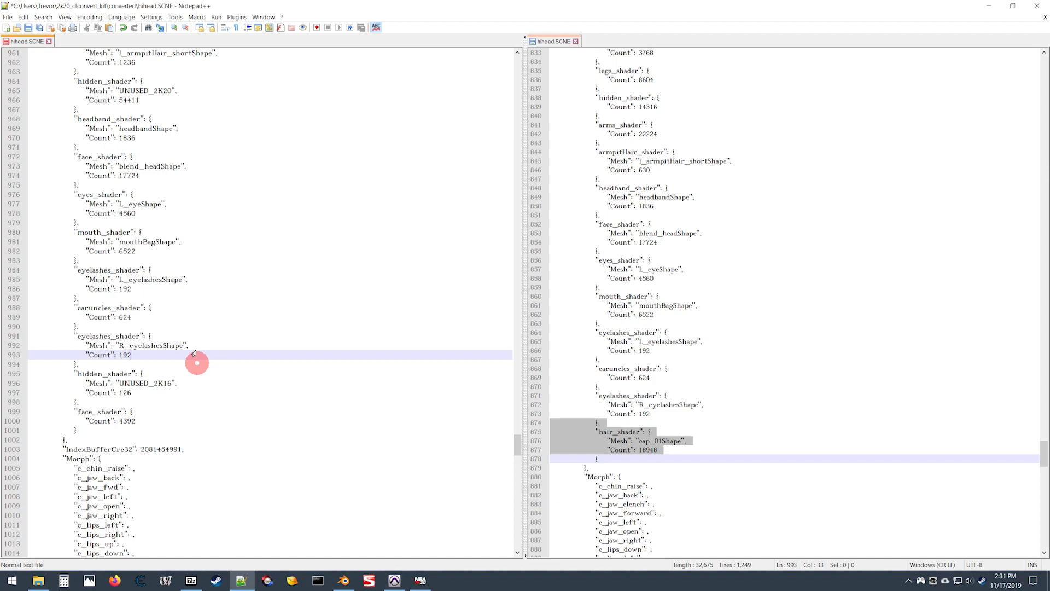
key(Return)
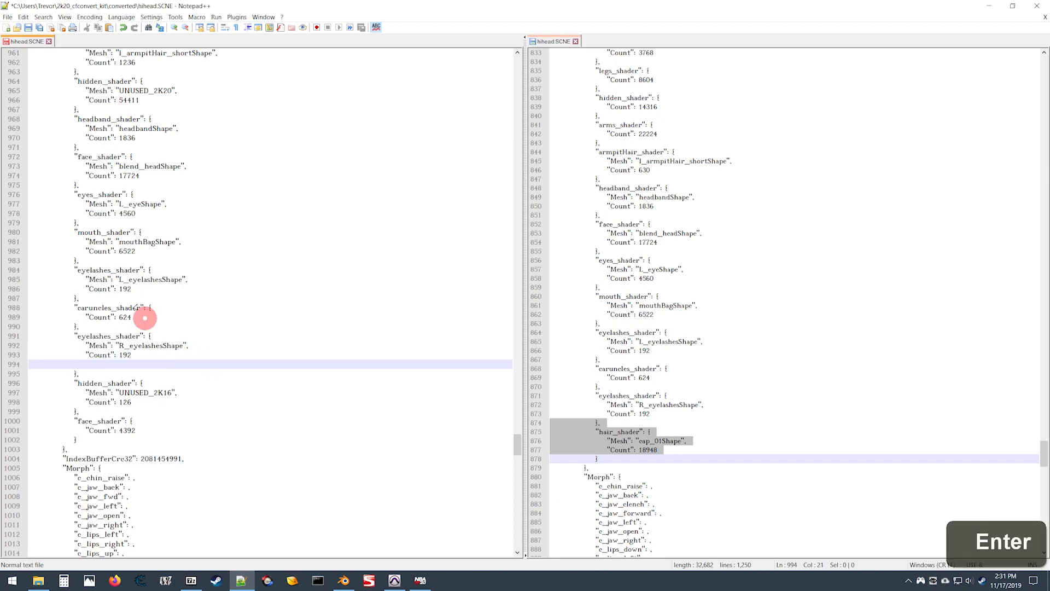
click(12, 365)
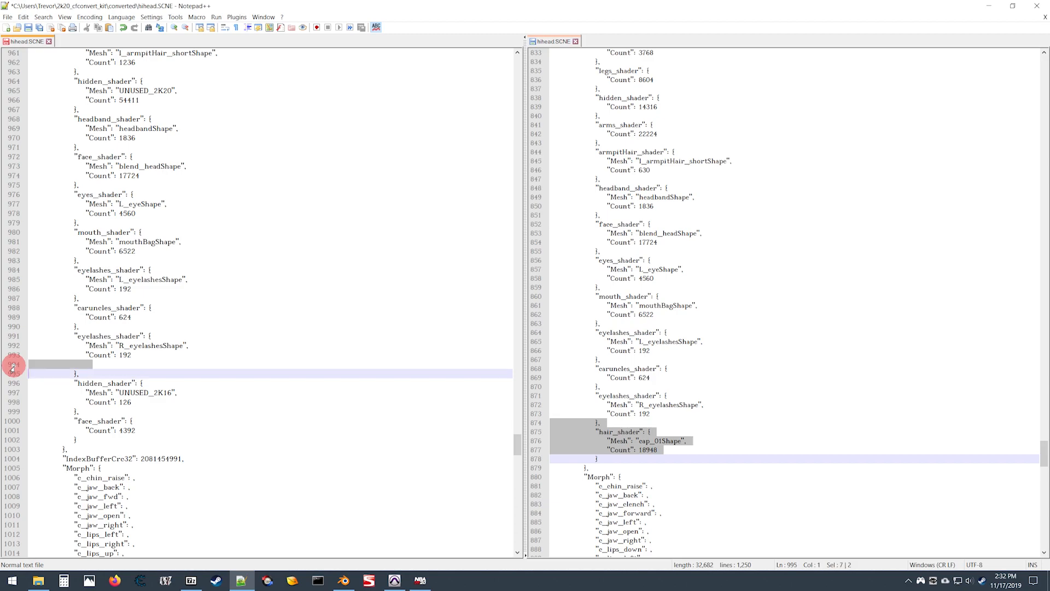
right_click(48, 365)
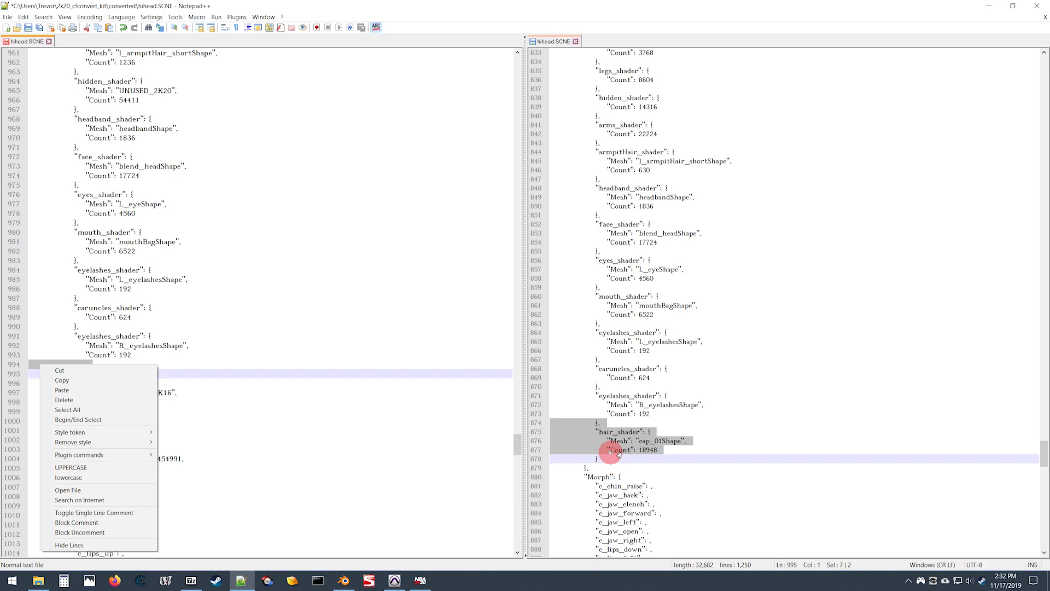
click(62, 390)
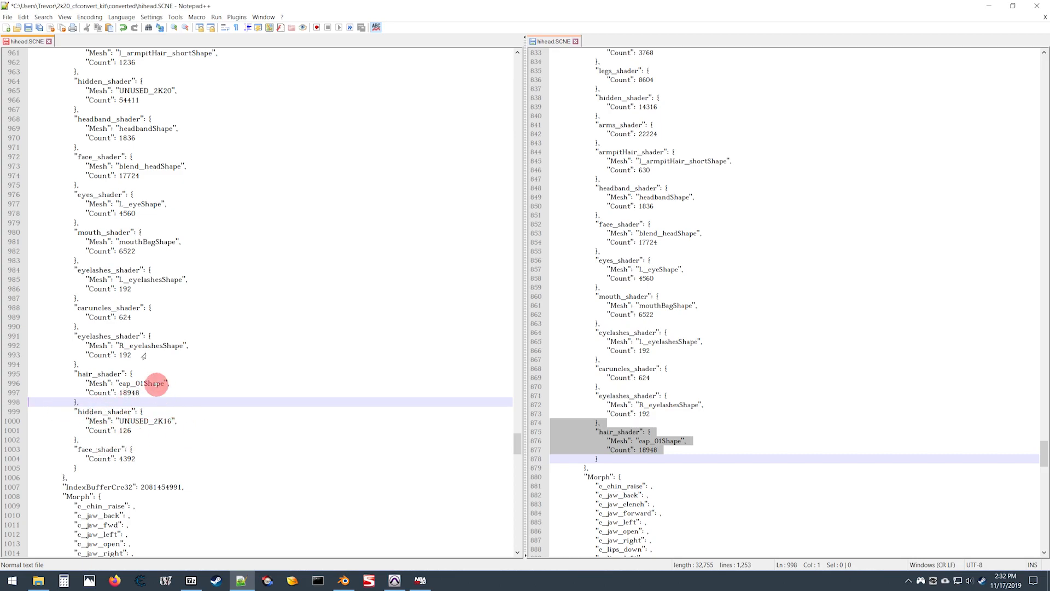
scroll(293, 419, down, 4)
scroll(237, 383, up, 5)
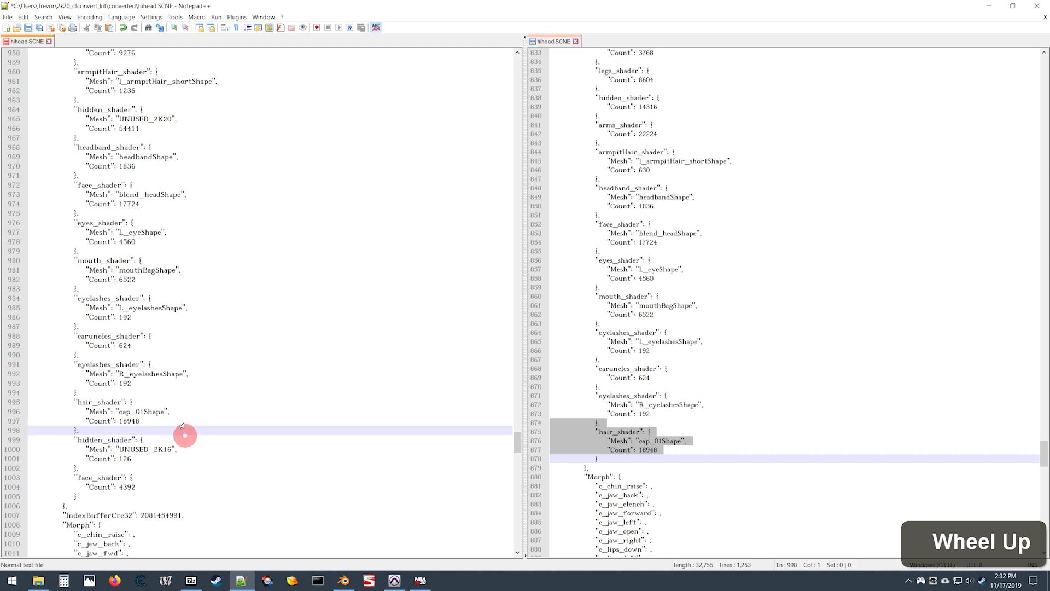
scroll(183, 438, down, 4)
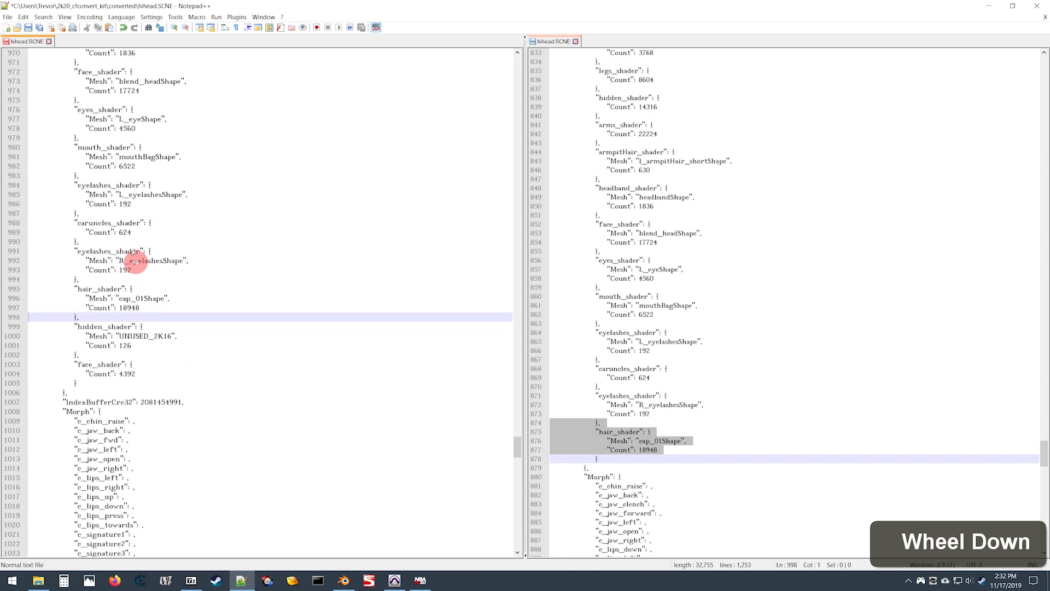
scroll(134, 257, up, 4)
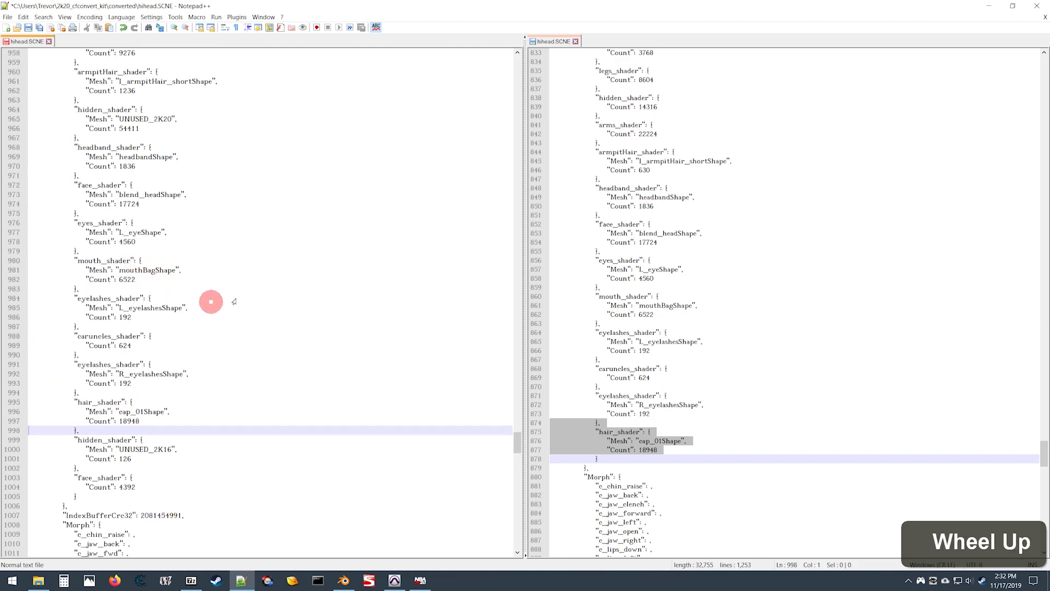
Save the converted hihead.SCNE, then close the original hihead.SCNE and Notepad++.
click(153, 459)
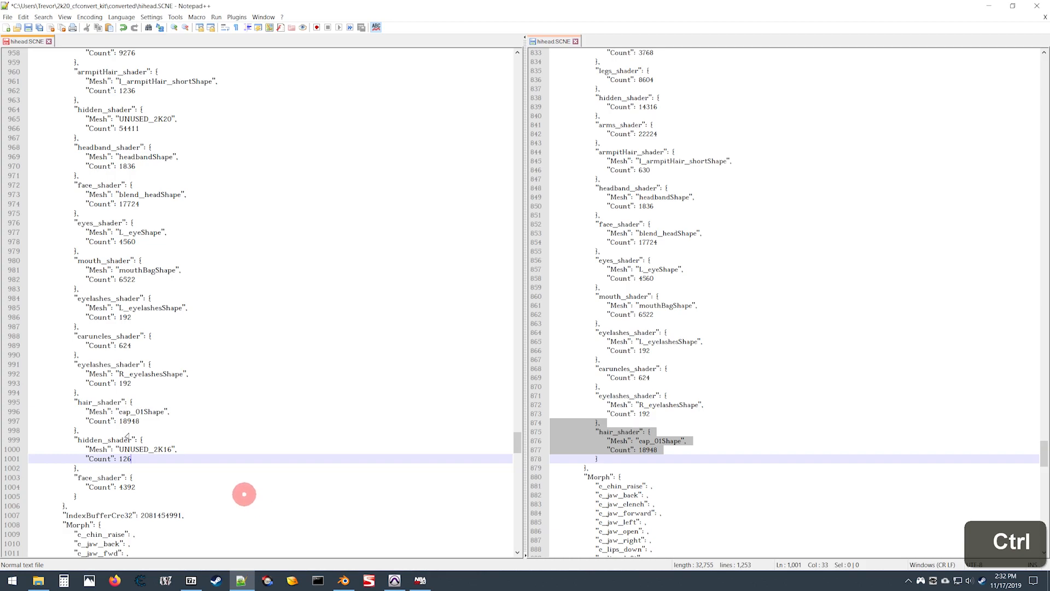
key(ctrl+s)
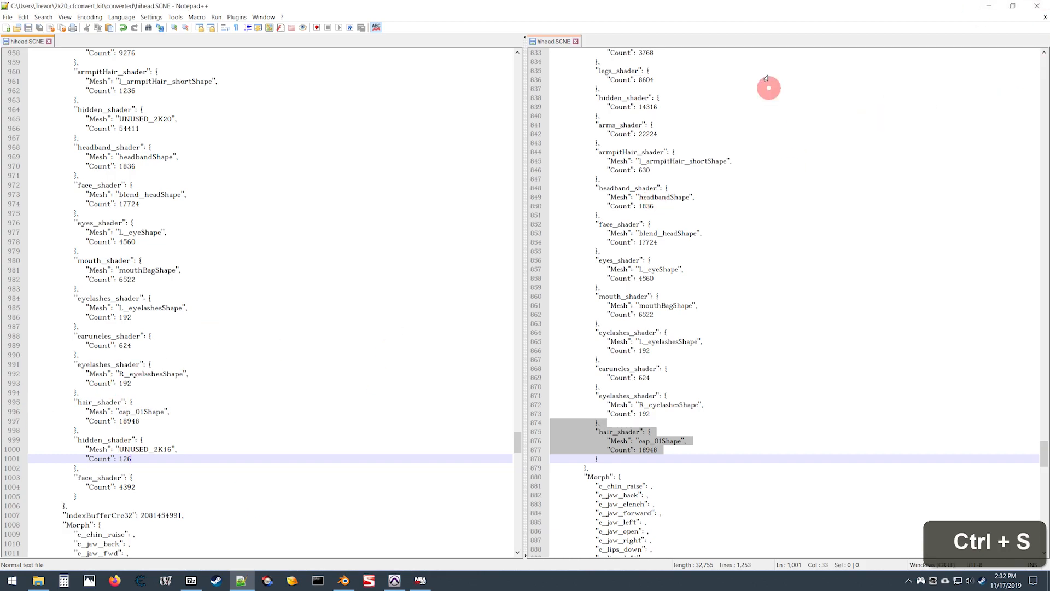
click(576, 41)
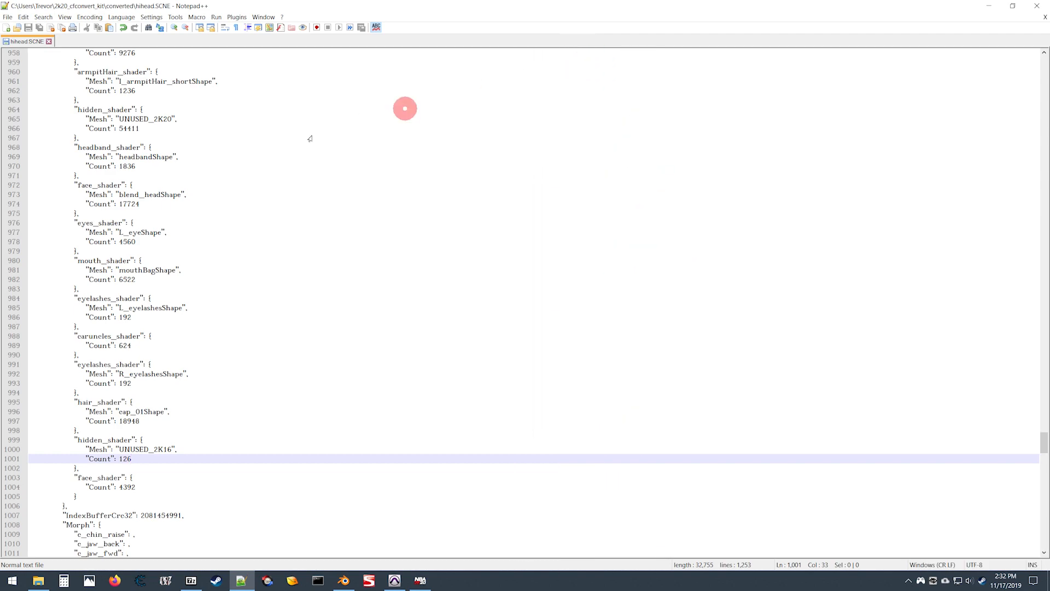
click(1044, 6)
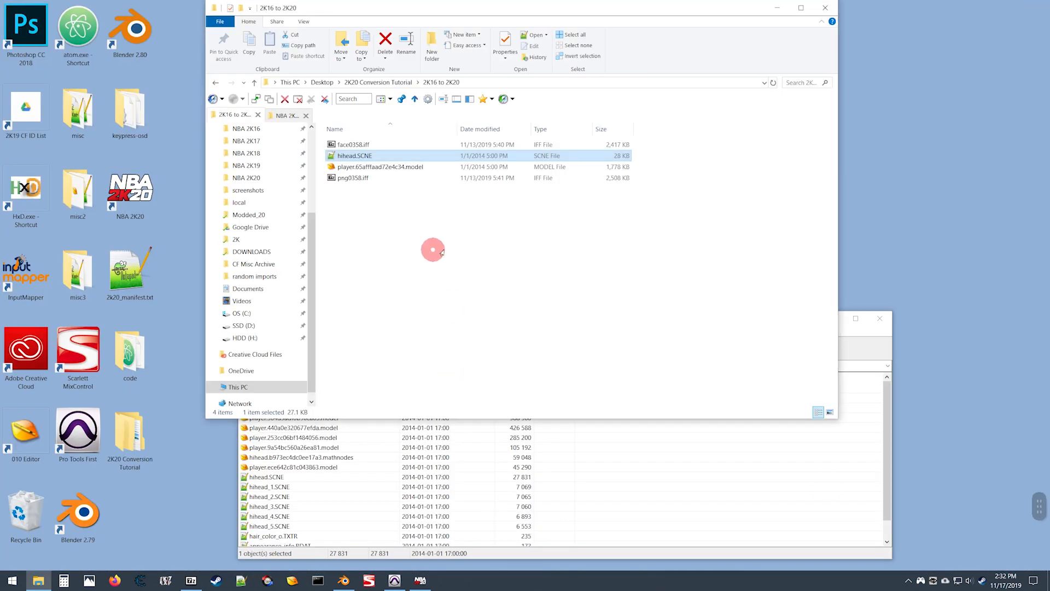
Switch to Blender 2.79, leave Edit Mode on the player mesh and start a new file from the startup scene.
click(344, 579)
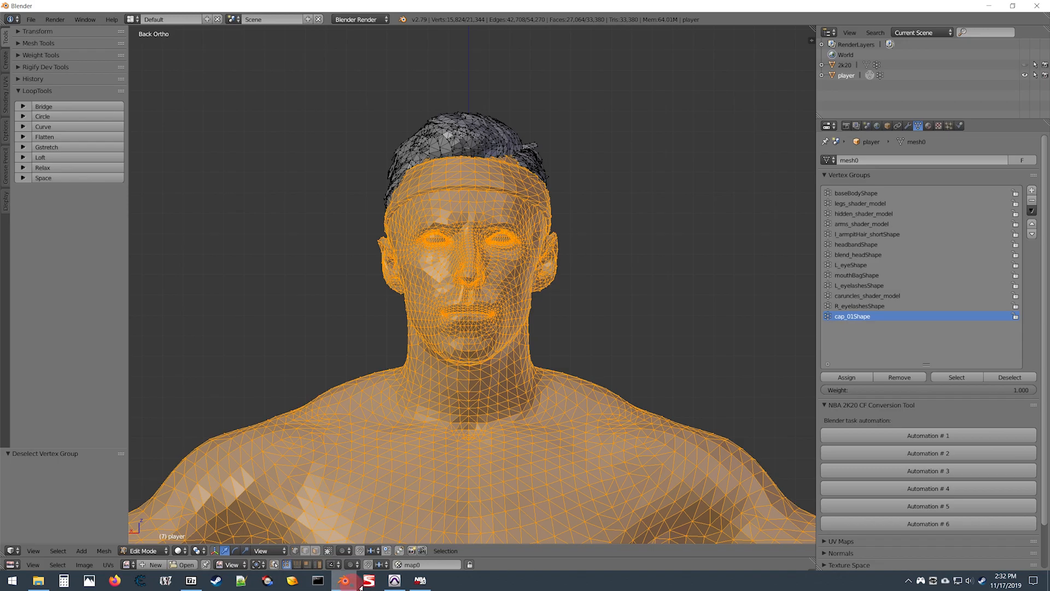
key(Tab)
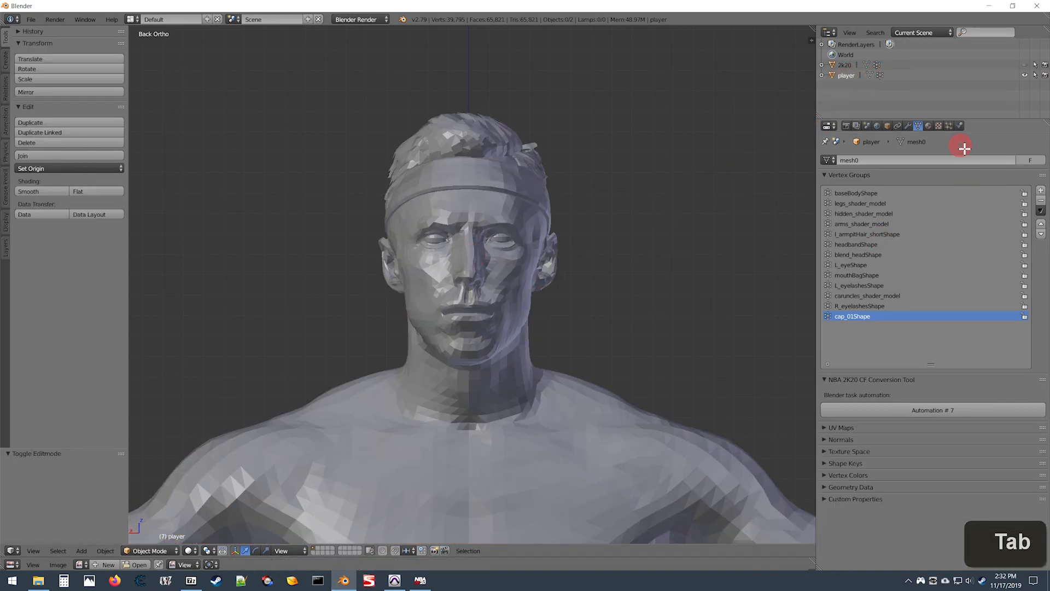
key(ctrl+n)
key(Return)
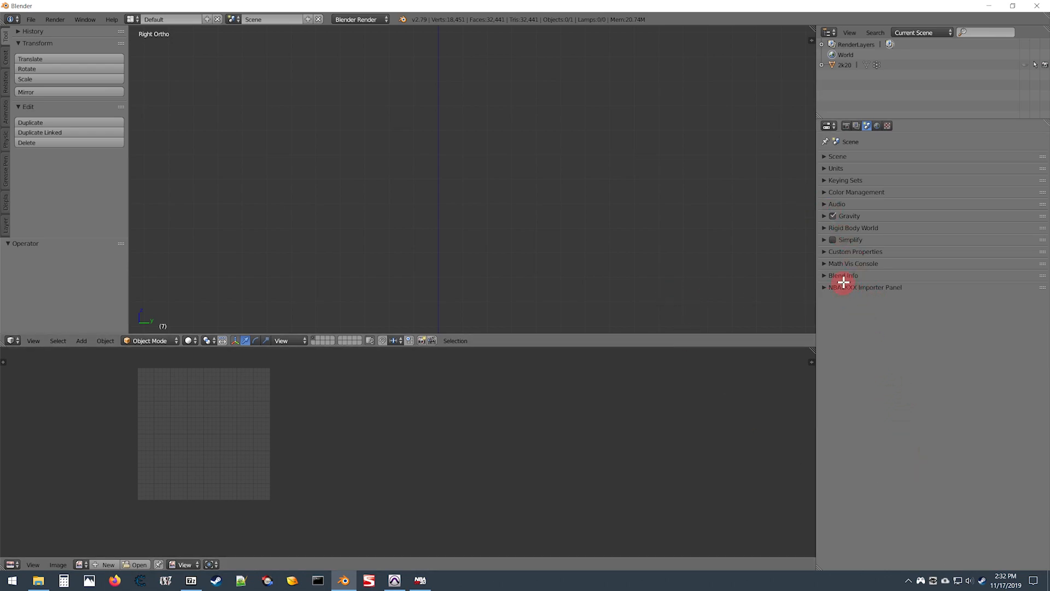
click(829, 289)
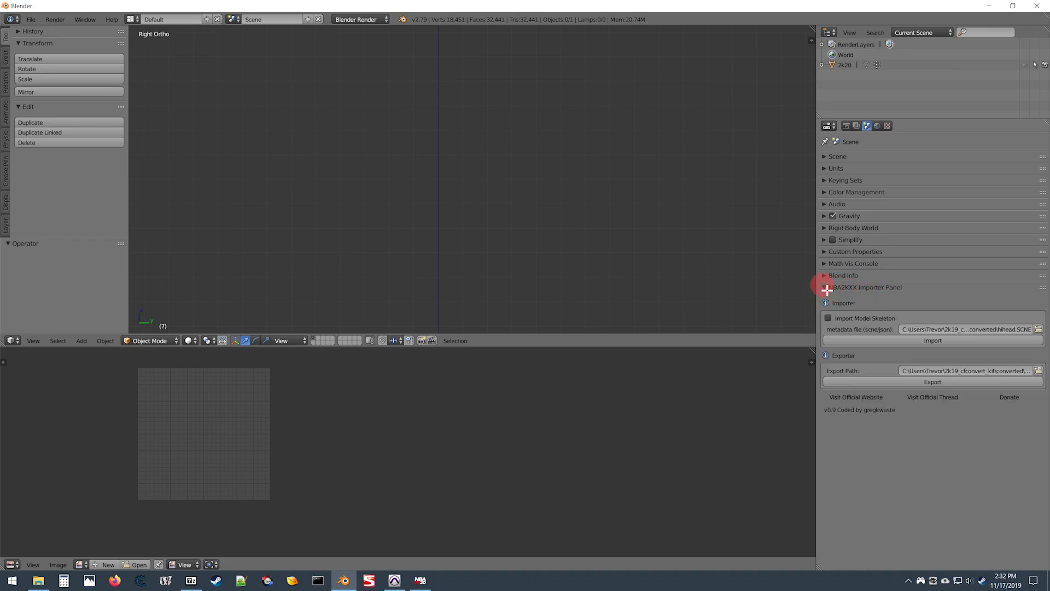
click(829, 288)
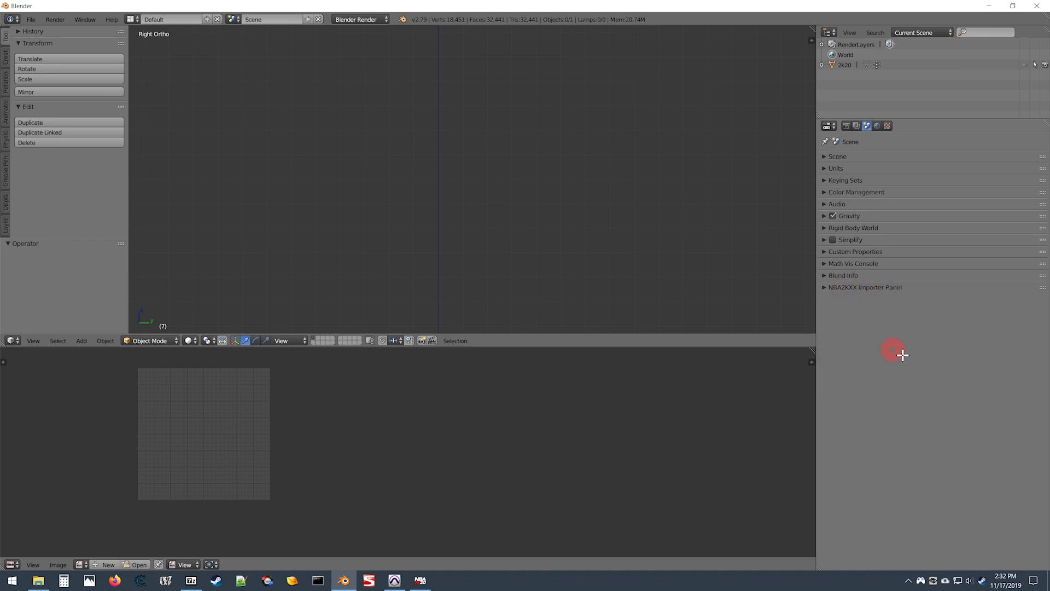
Show the User category of add-ons in the user preferences and disable the NBA 2K16 Model Importer.
key(ctrl+alt+u)
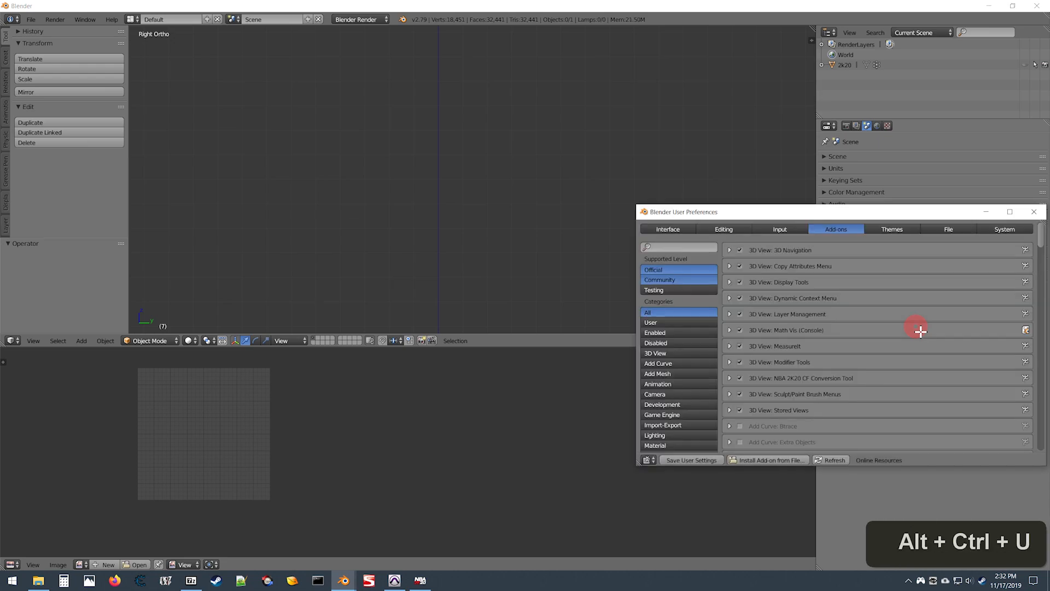
click(677, 322)
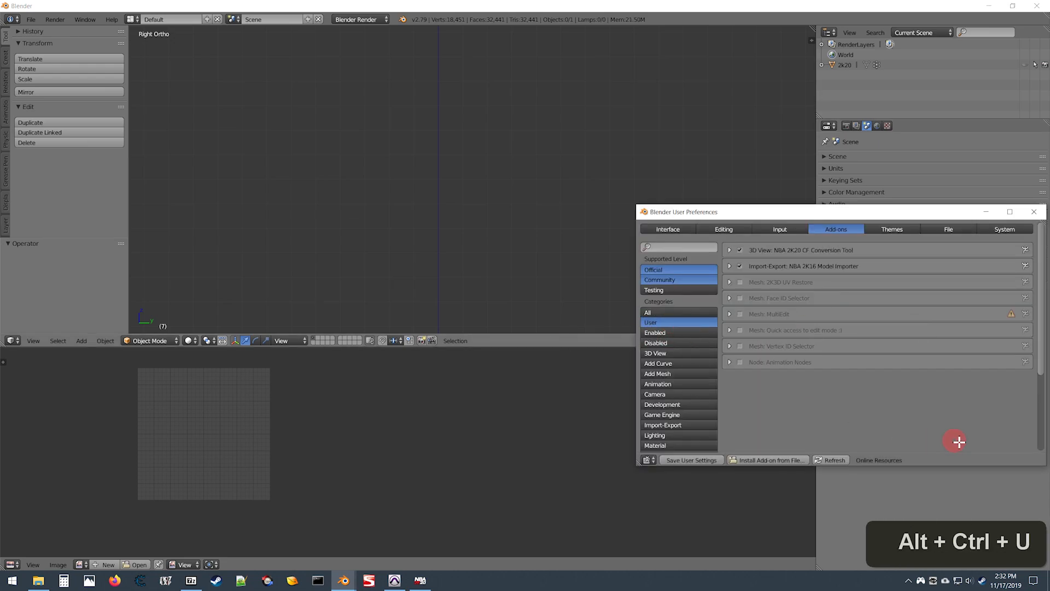
click(739, 250)
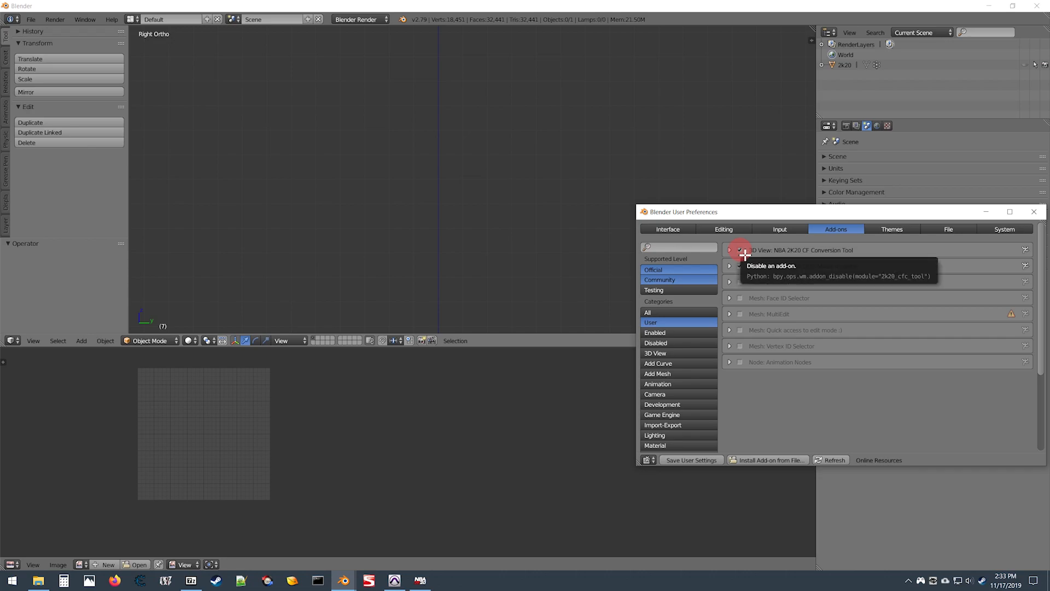
click(764, 282)
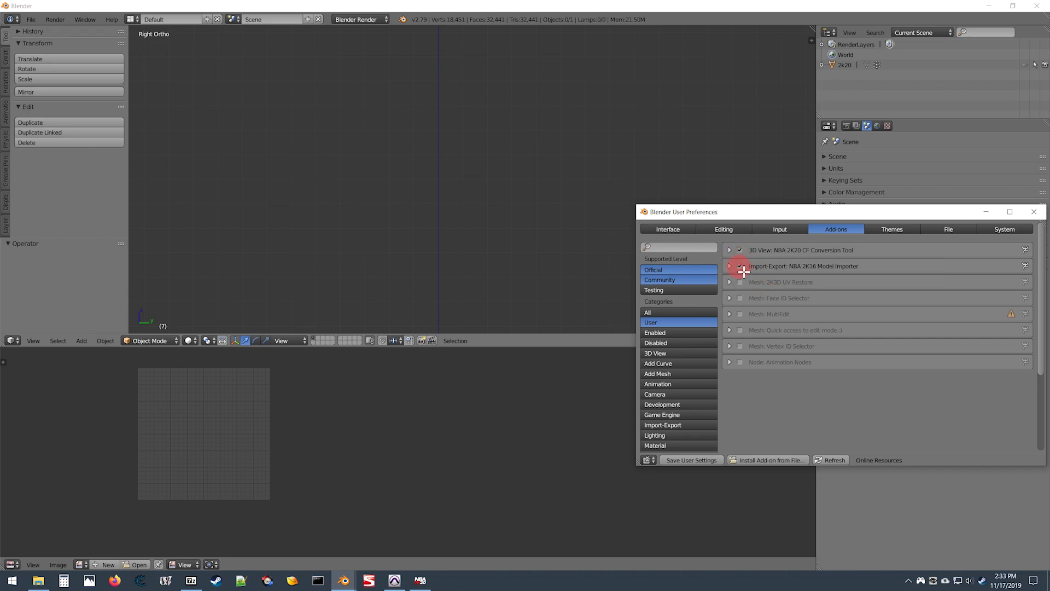
Install an add-on from the file models_2k.py in the Blender-2.79\nba2k_tools folder.
click(783, 463)
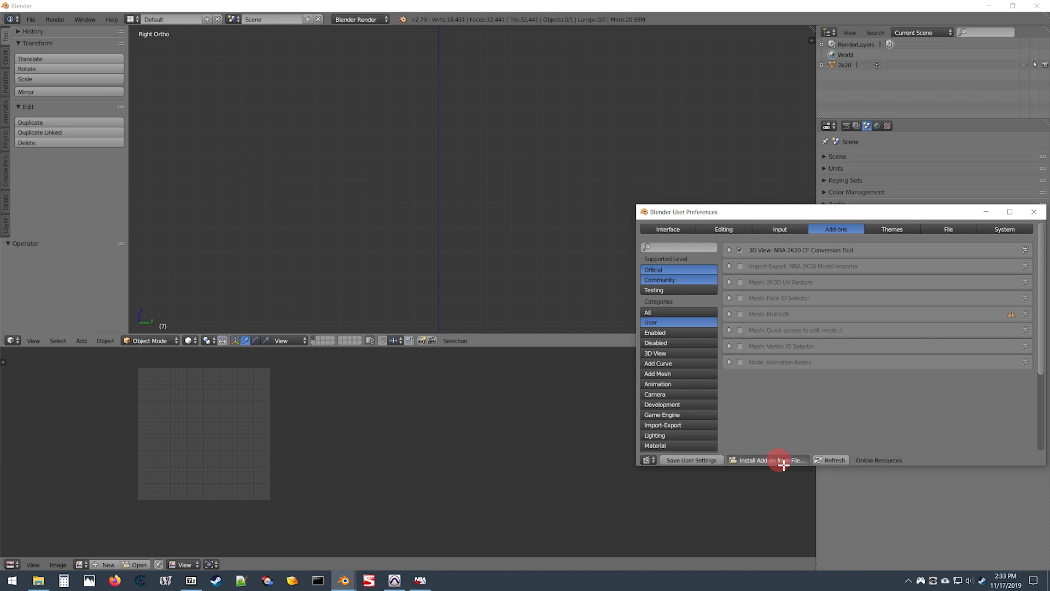
click(684, 281)
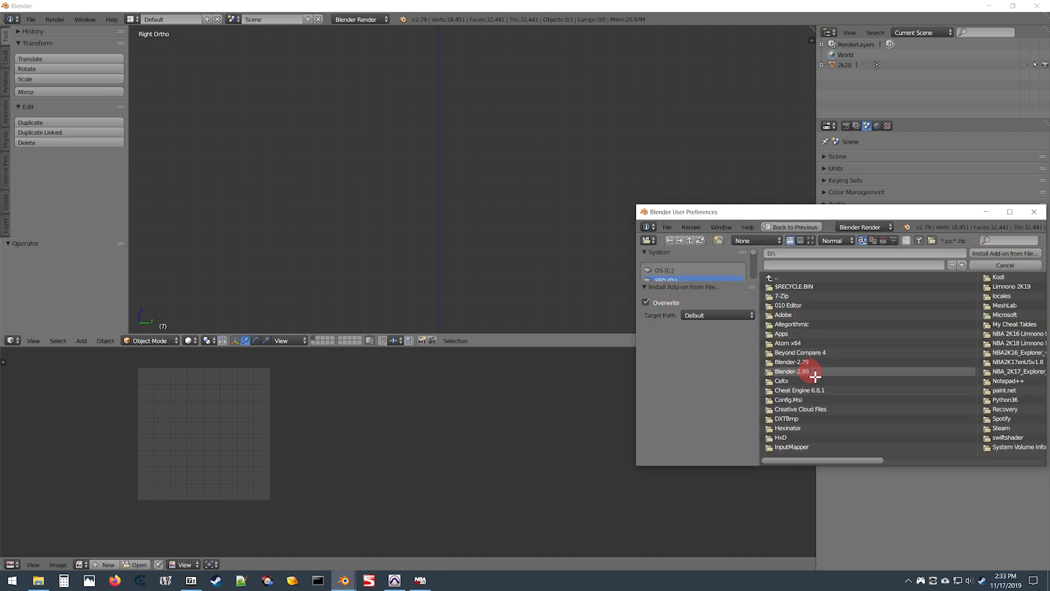
click(802, 361)
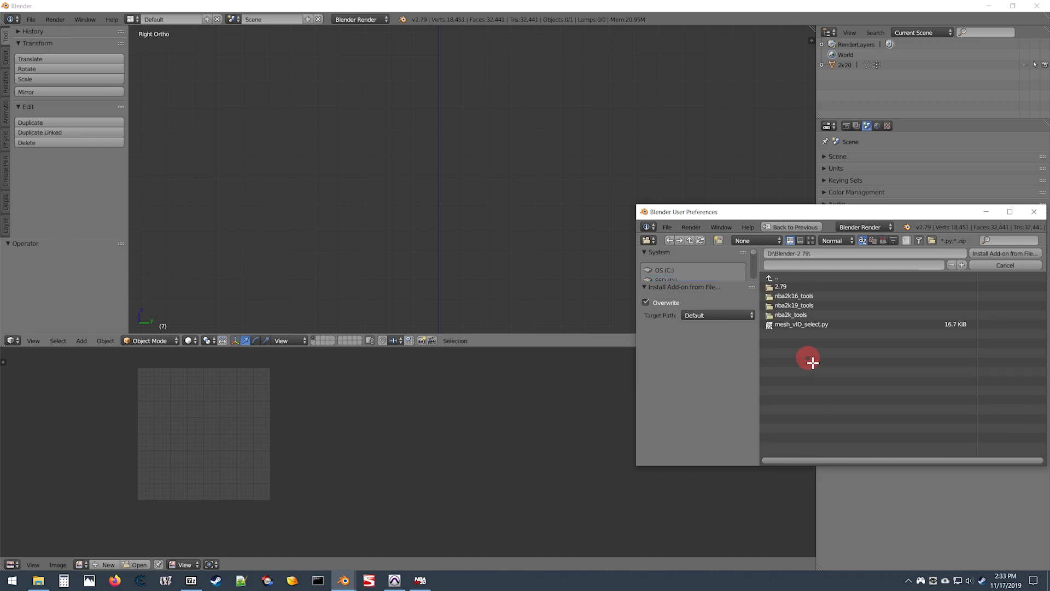
double_click(778, 316)
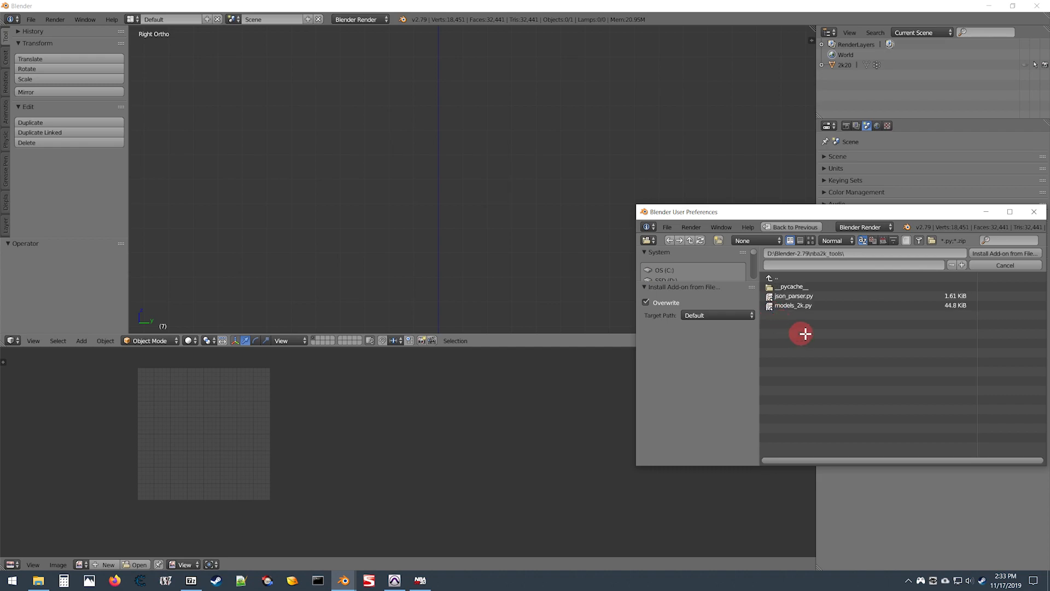
double_click(778, 308)
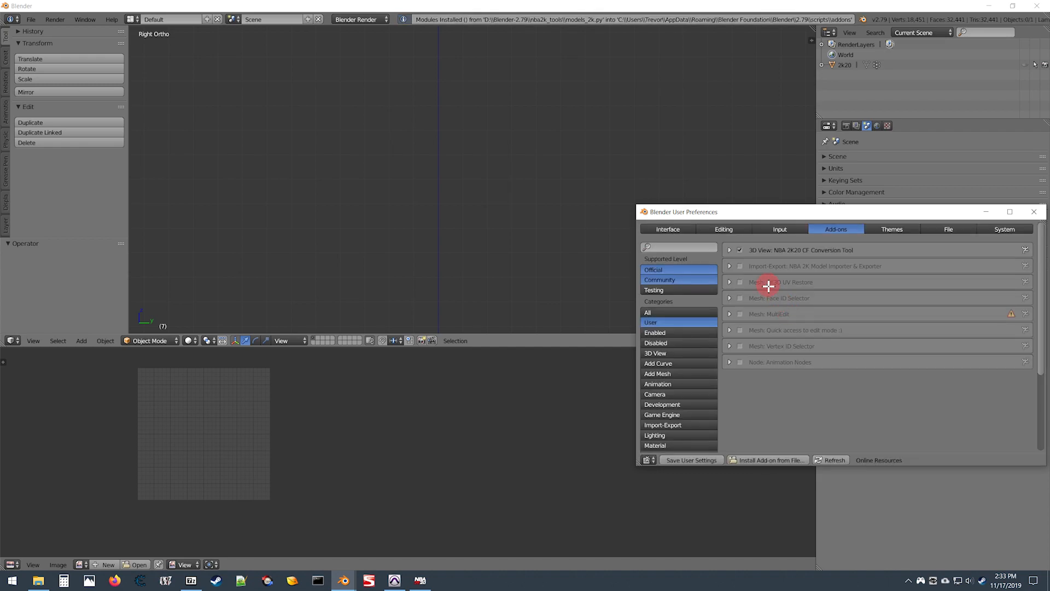
Enable the NBA 2K Model Importer & Exporter add-on and close the user preferences.
click(740, 267)
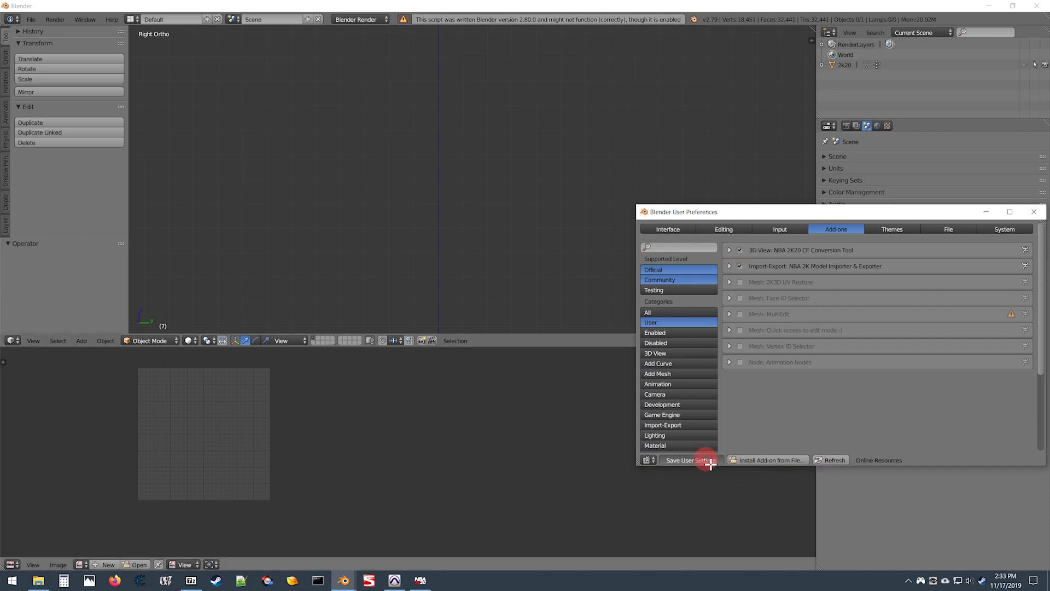
drag(901, 215, 619, 133)
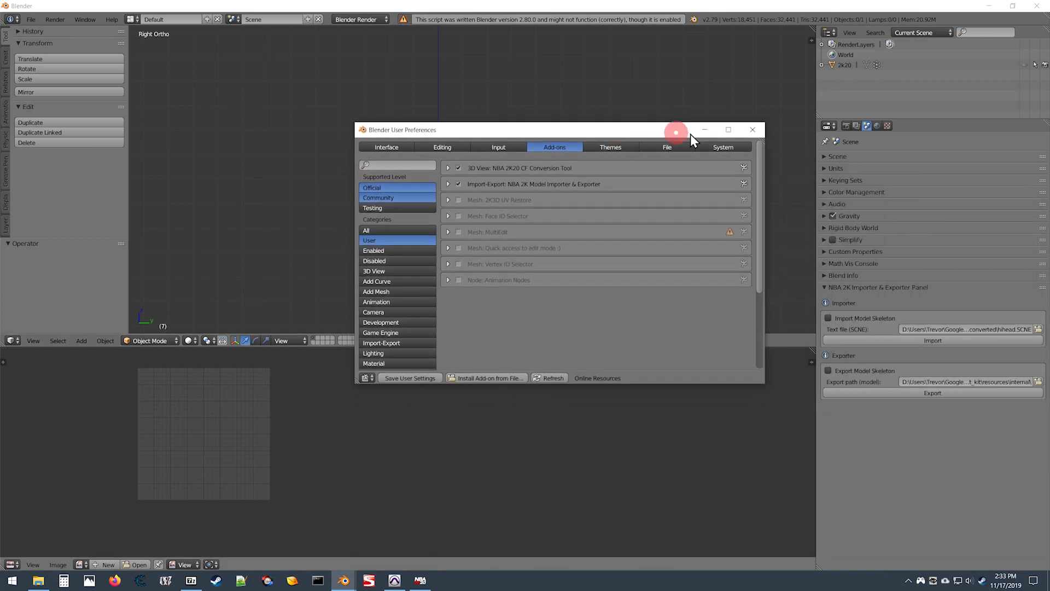
click(753, 130)
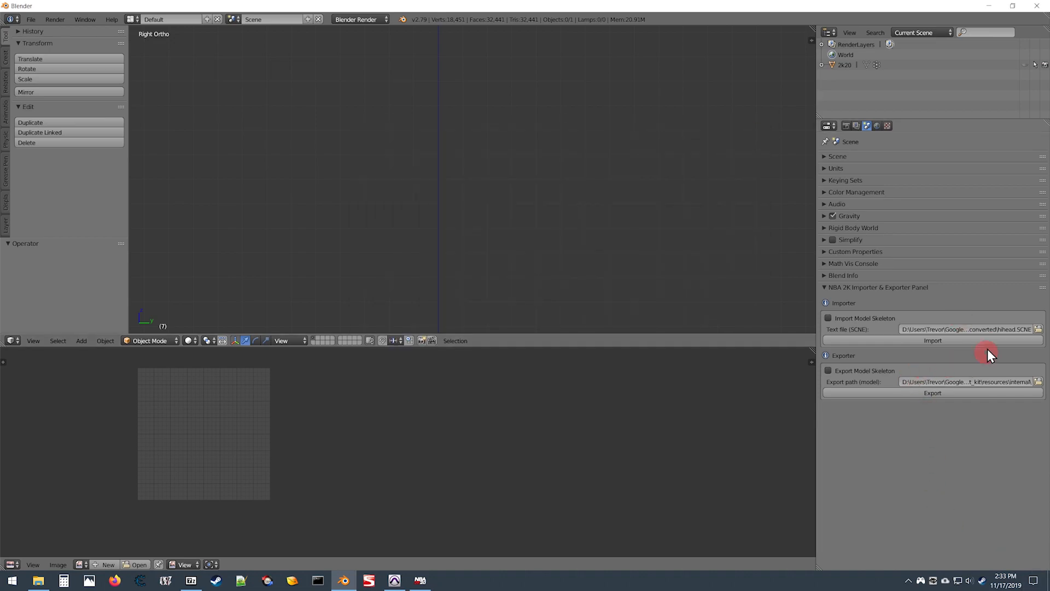
Choose hihead.SCNE from the 2k20_cfconvert_kit\converted folder in the C: user directory as the importer's SCNE file and import it.
click(1039, 329)
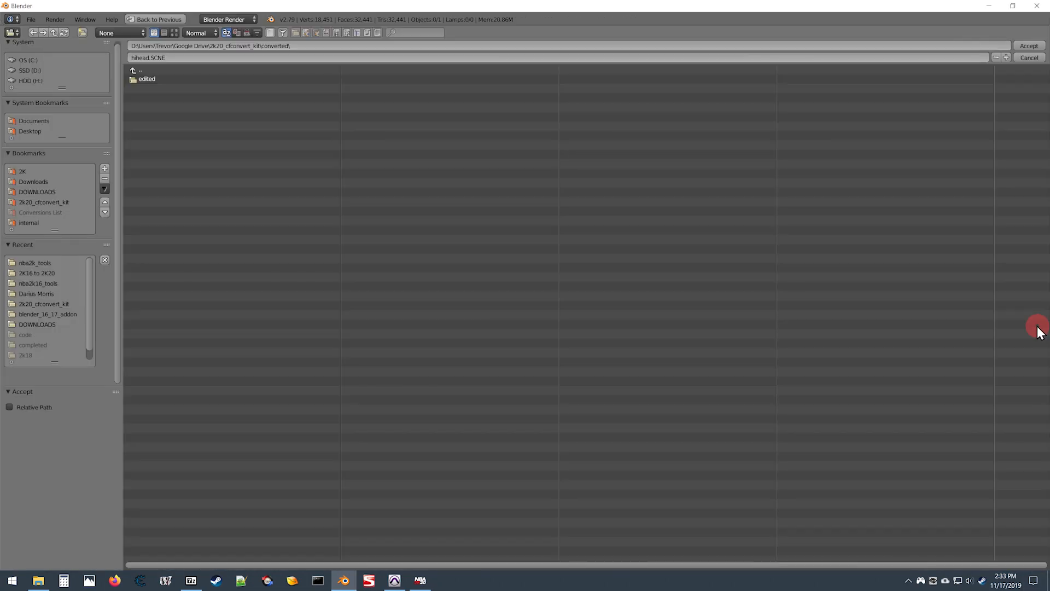
scroll(31, 117, up, 2)
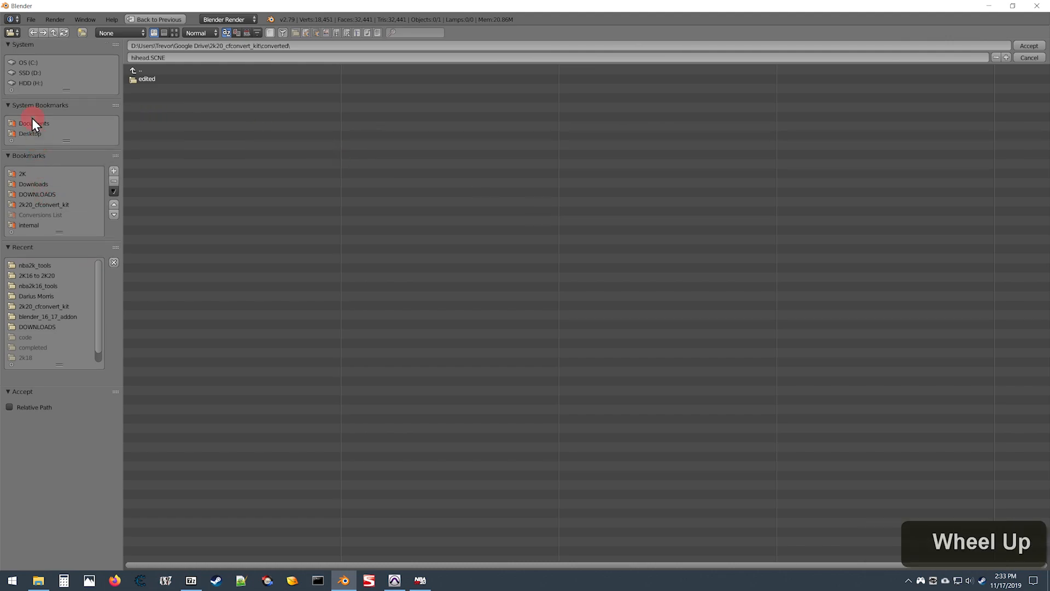
click(26, 63)
click(153, 222)
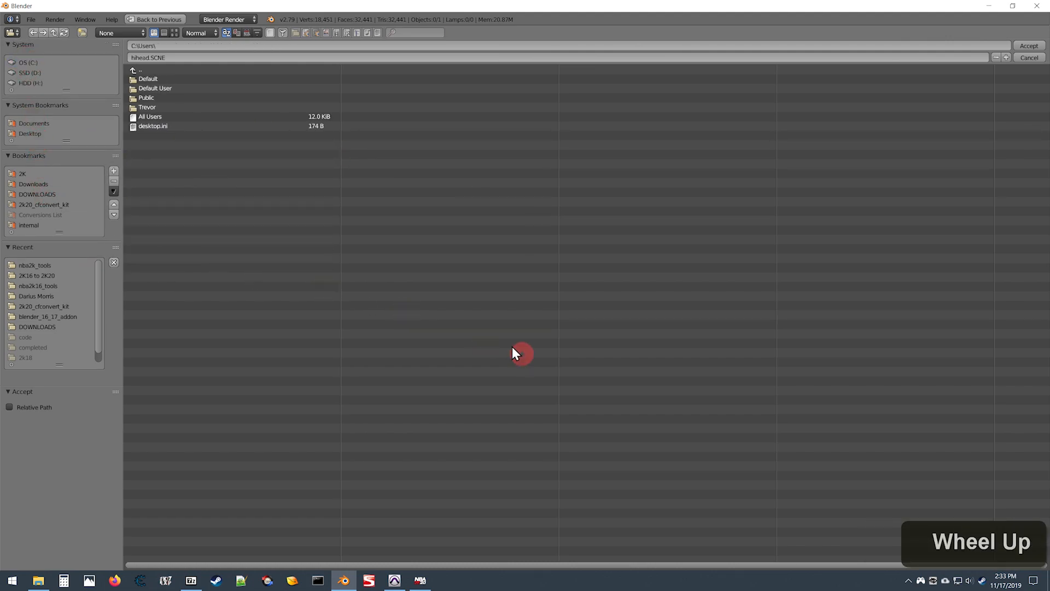
click(148, 107)
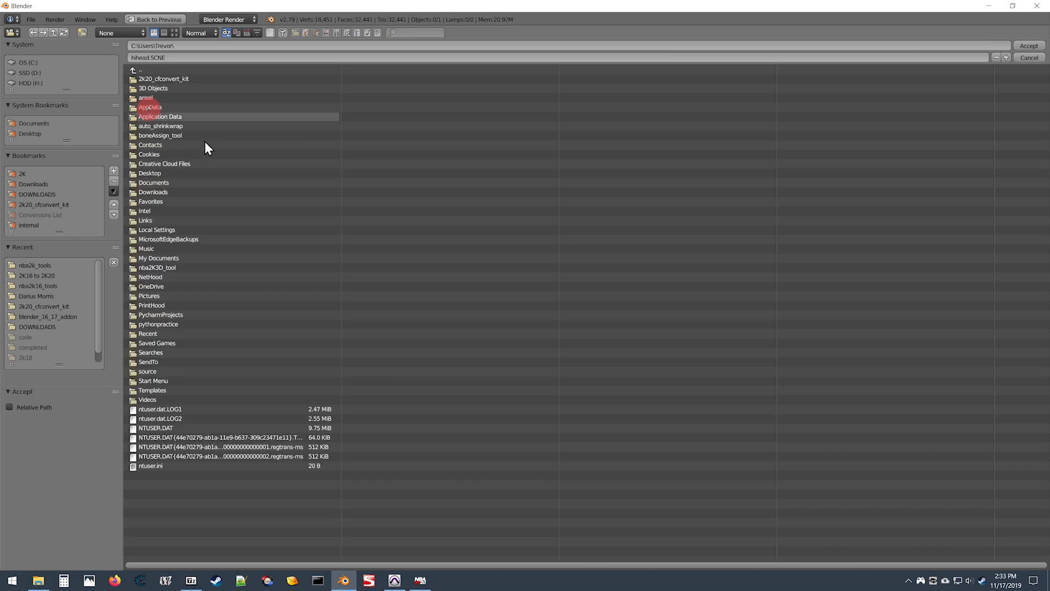
click(156, 78)
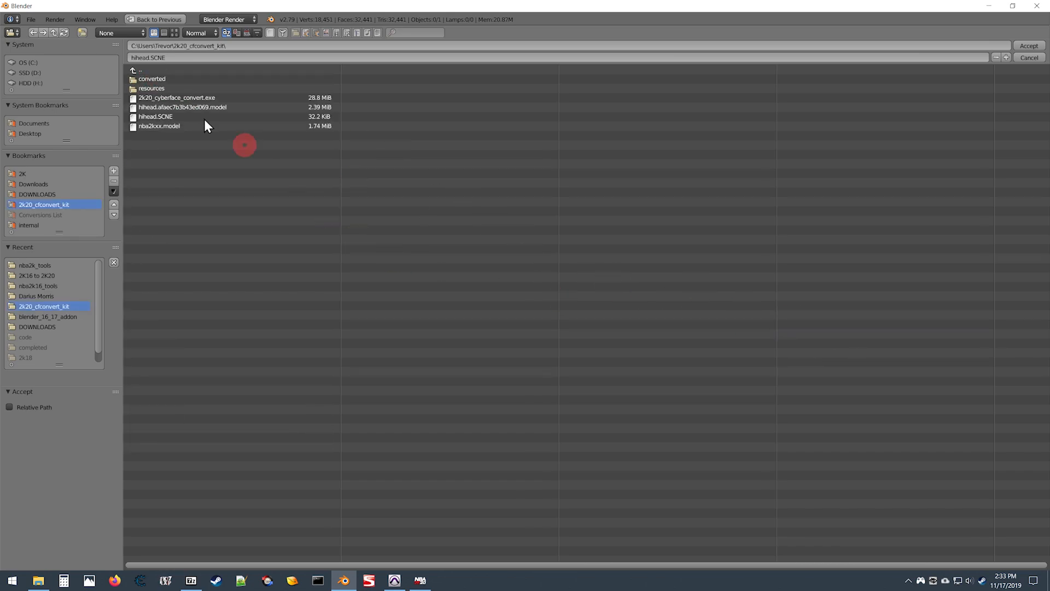
click(157, 79)
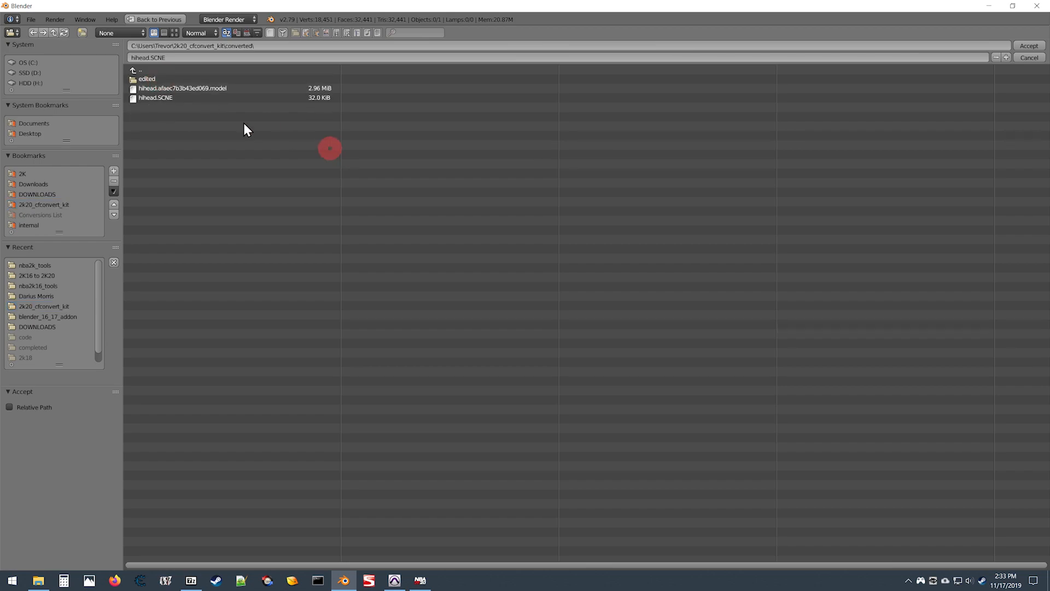
double_click(160, 98)
click(1029, 553)
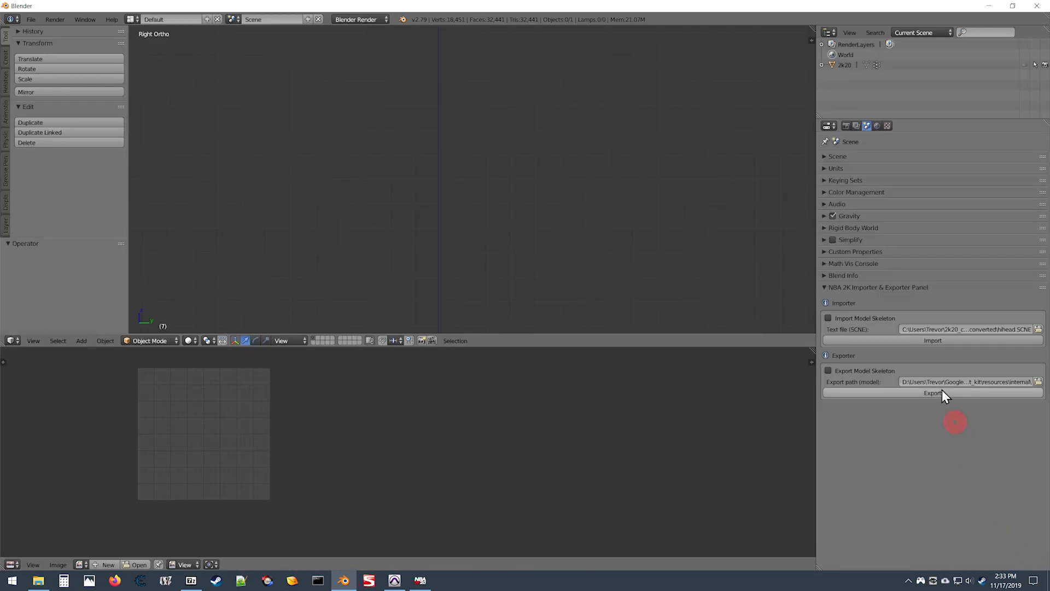
click(931, 339)
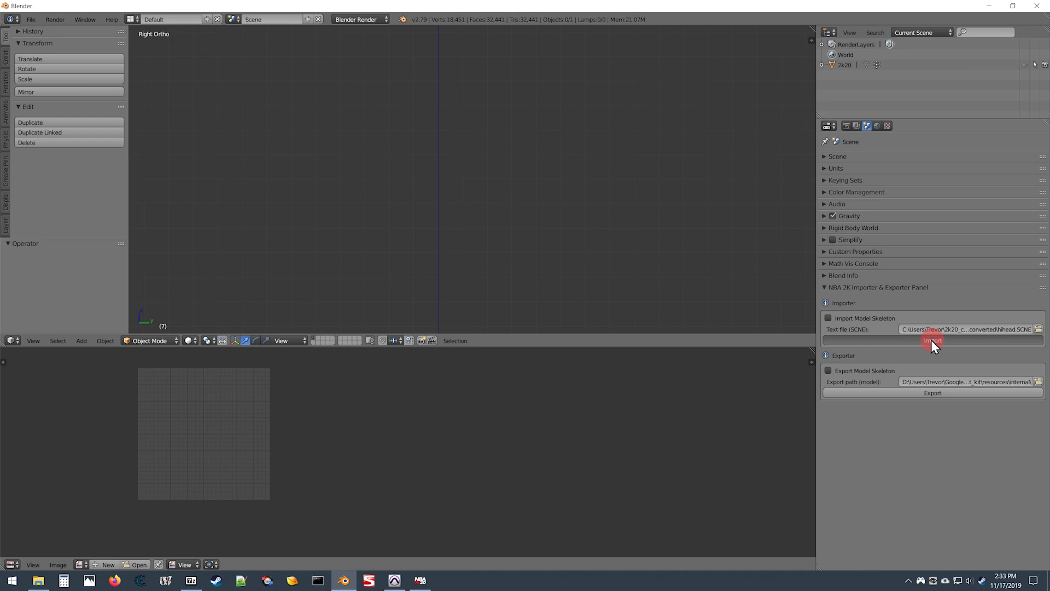
Examine the imported hihead model's head, neck and shoulders in the Right and Back orthographic views.
scroll(344, 126, down, 3)
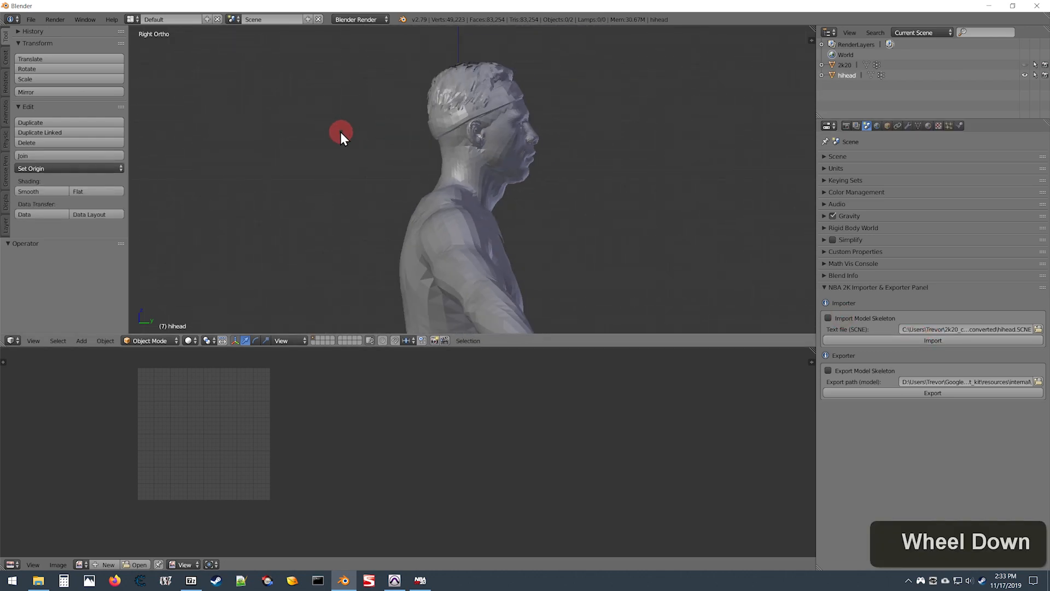
key(ctrl+KP_1)
scroll(454, 237, down, 2)
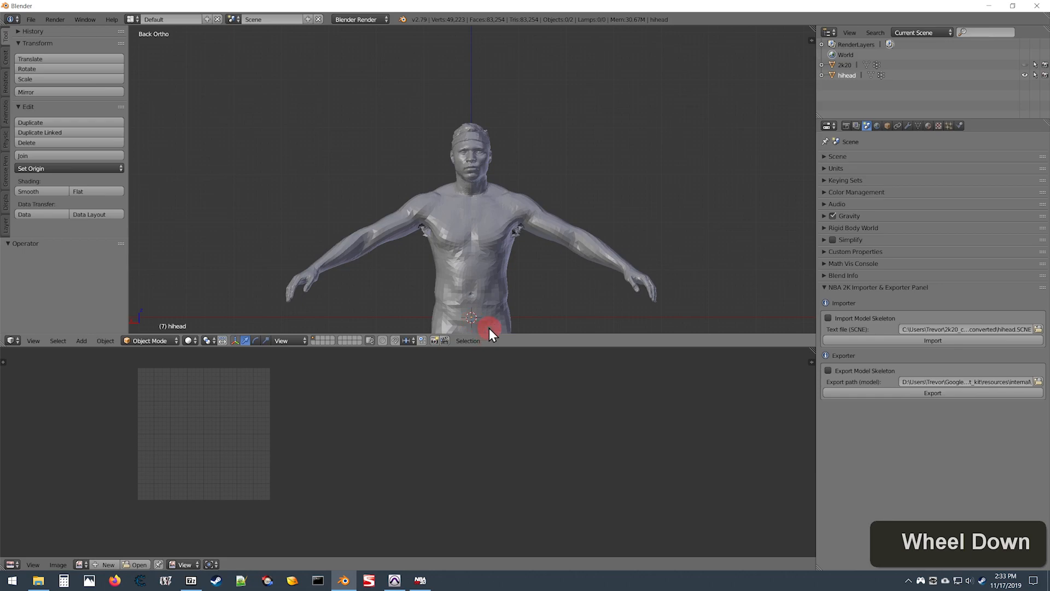
scroll(493, 293, up, 5)
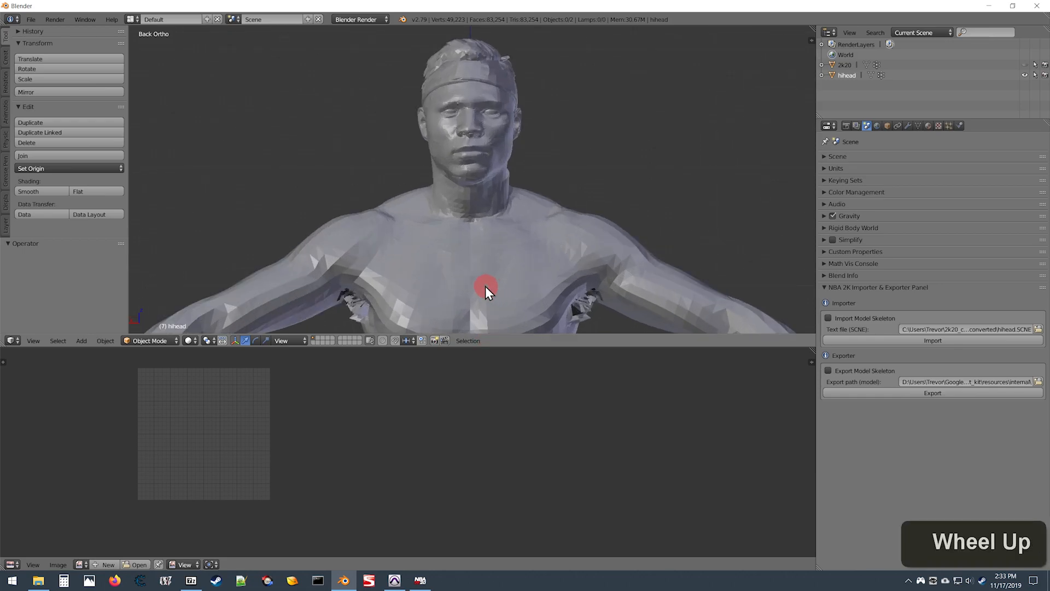
key(KP_3)
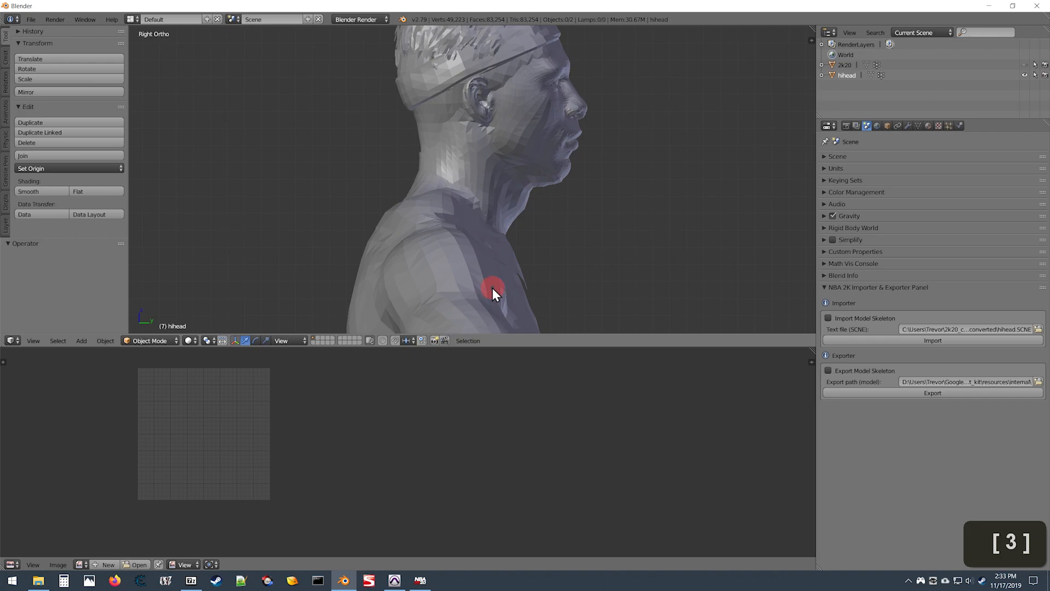
key(ctrl+KP_1)
scroll(432, 257, left, 1)
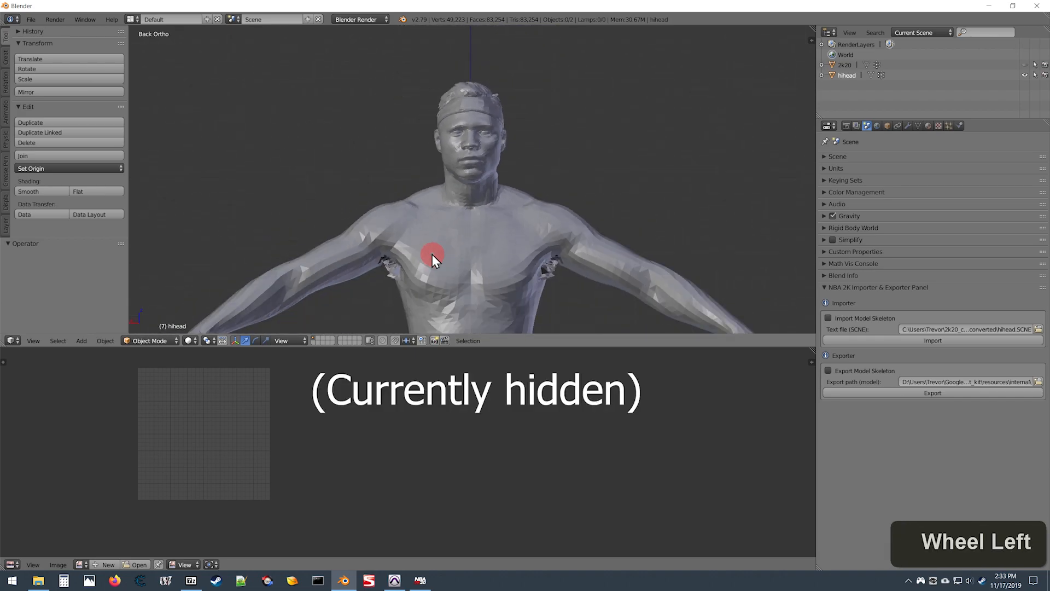
key(KP_3)
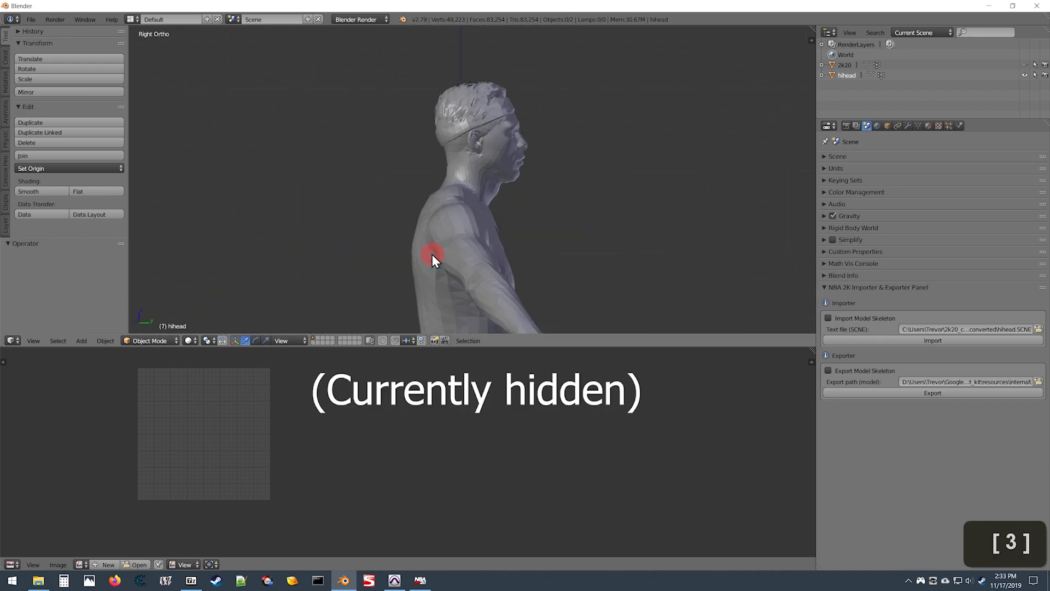
scroll(432, 257, up, 8)
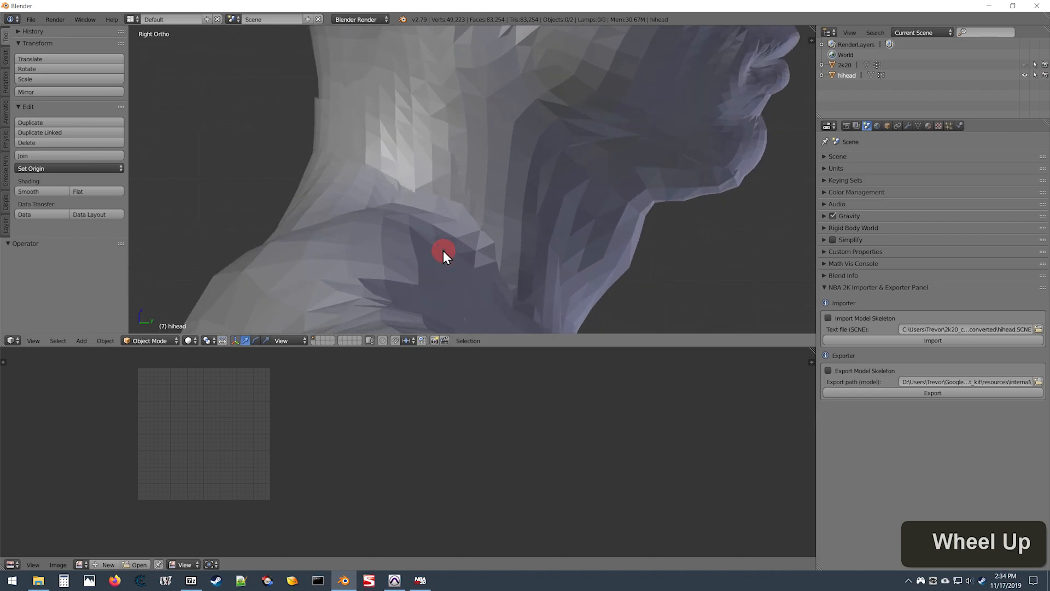
shift+scroll(443, 254, up, 3)
scroll(441, 258, down, 6)
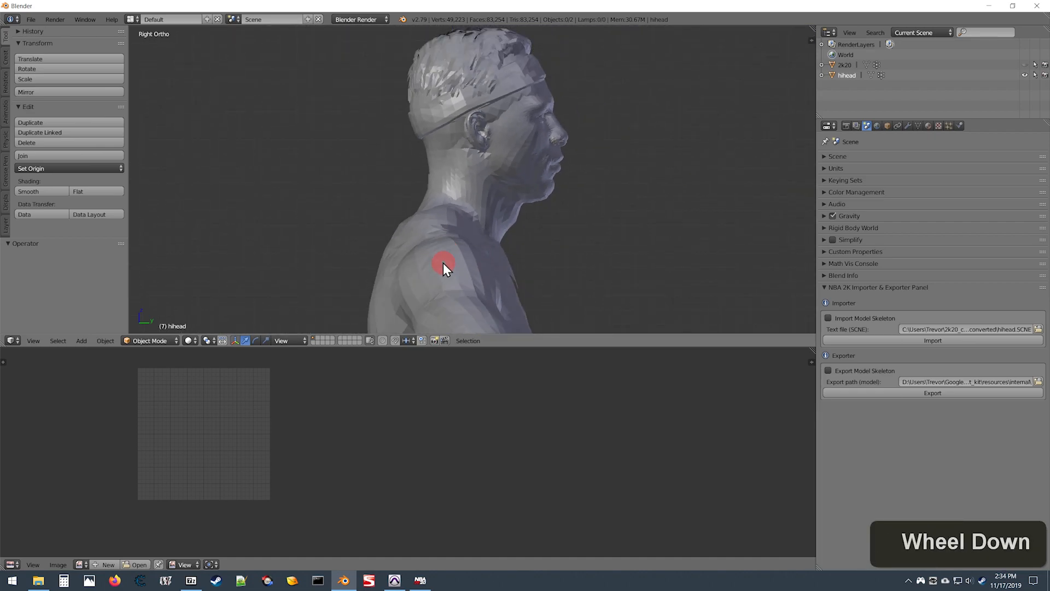
key(ctrl+KP_1)
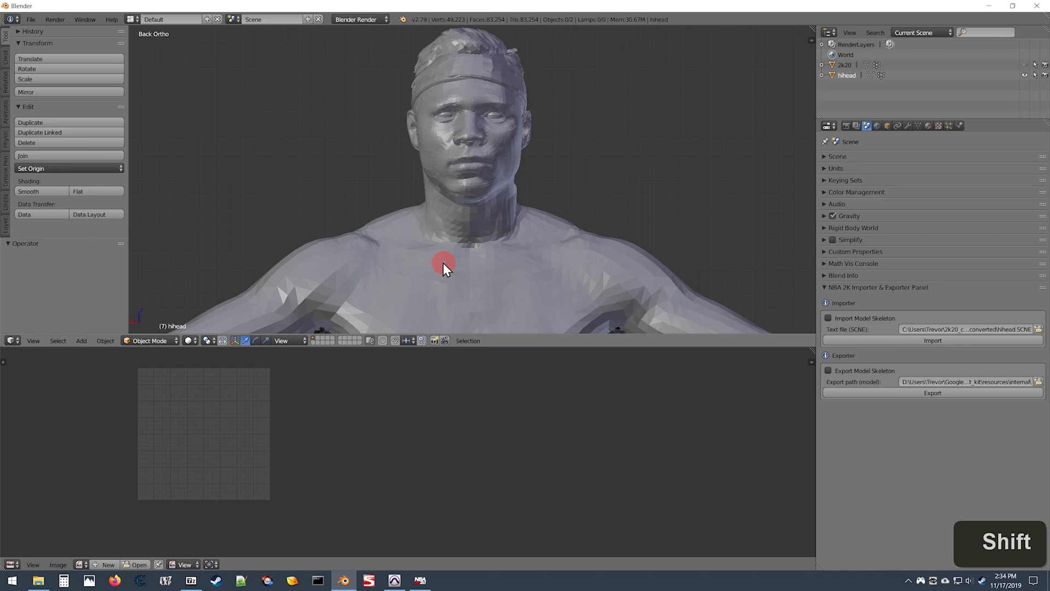
shift+scroll(442, 267, up, 3)
shift+scroll(443, 273, up, 1)
shift+scroll(444, 276, down, 4)
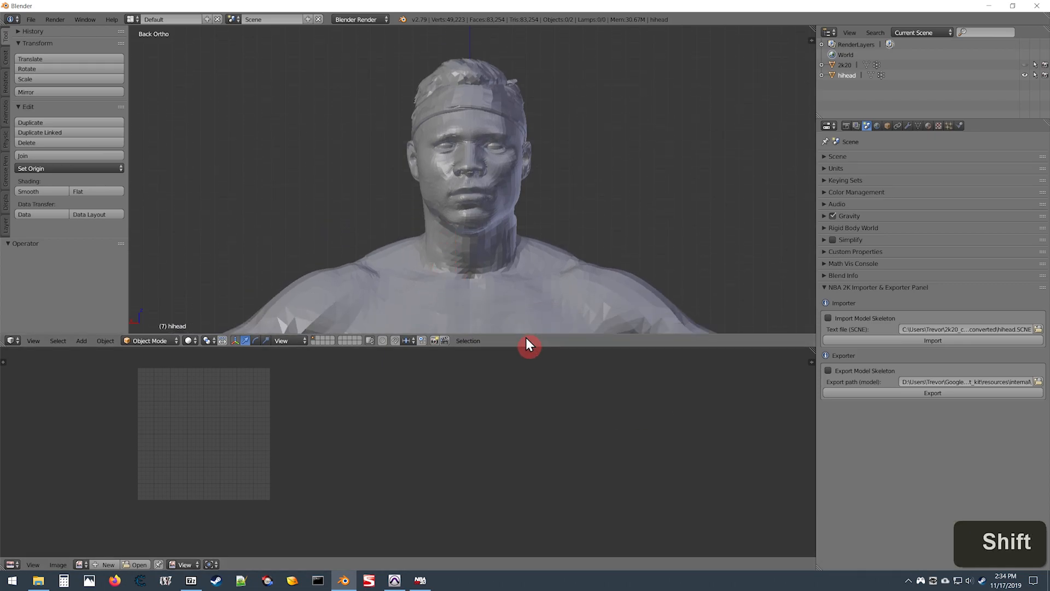
Enlarge the 3D viewport over the UV/Image editor and show the head in the Right orthographic view.
drag(527, 345, 527, 556)
scroll(530, 430, down, 1)
key(KP_3)
scroll(534, 419, up, 5)
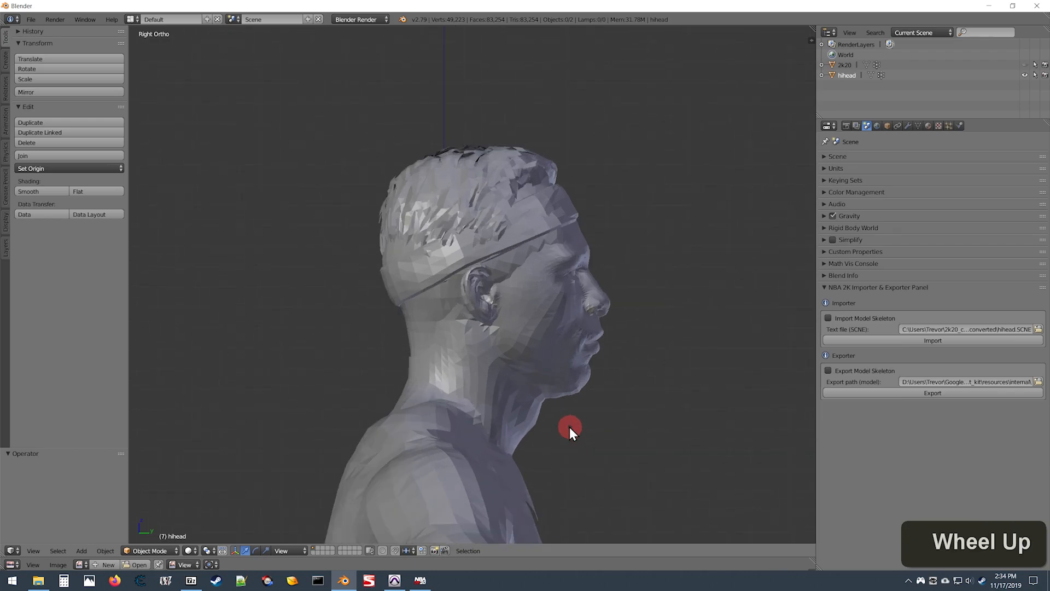
Examine the hihead mesh in wireframe from the Right and Back views, and return to solid shading.
key(z)
scroll(622, 503, down, 3)
scroll(550, 451, up, 6)
scroll(551, 452, down, 6)
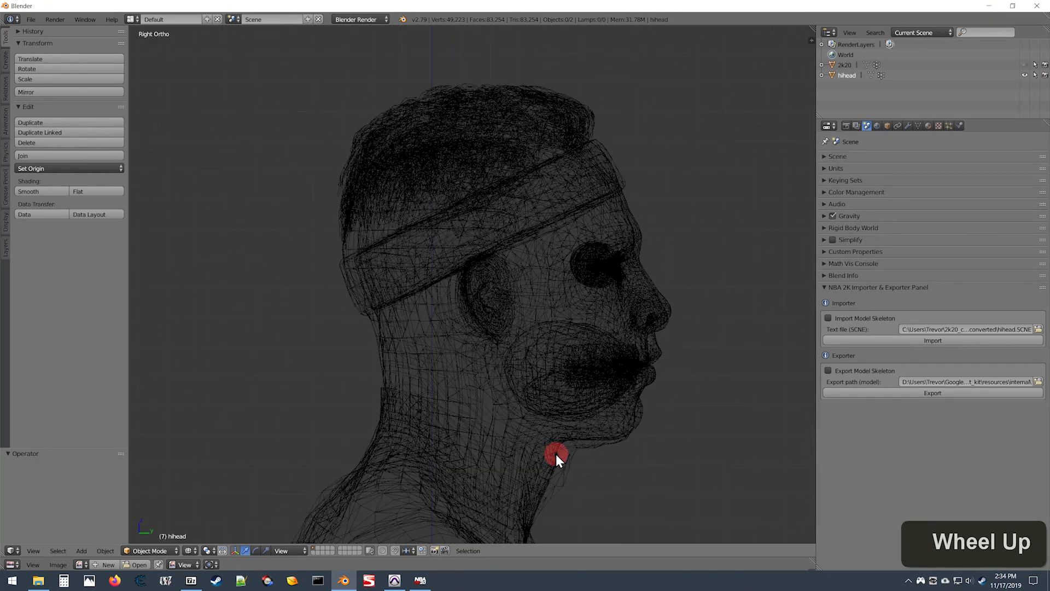
key(ctrl+KP_1)
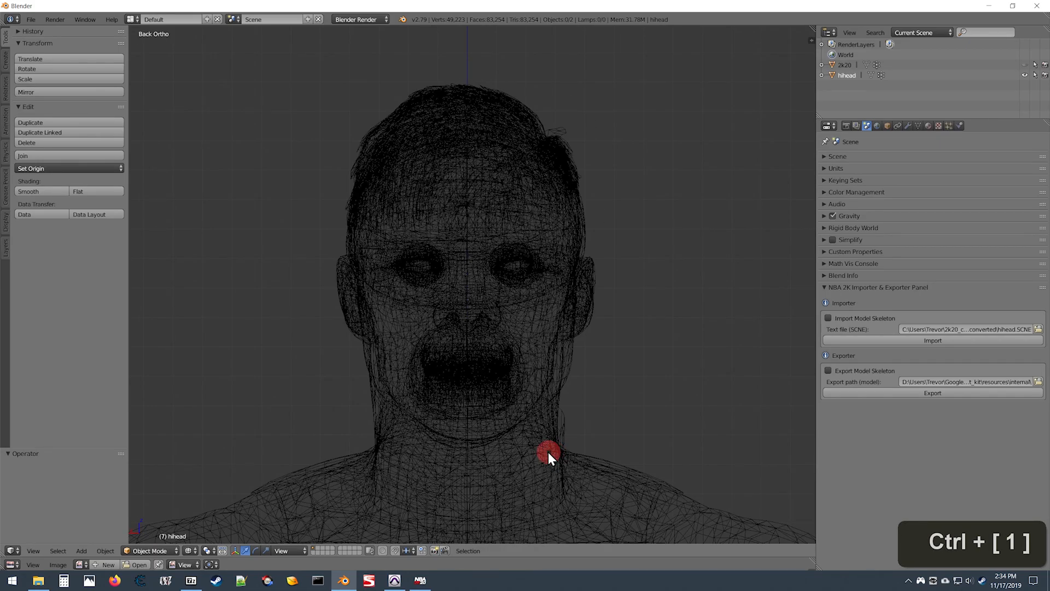
scroll(548, 452, up, 2)
shift+scroll(516, 437, down, 3)
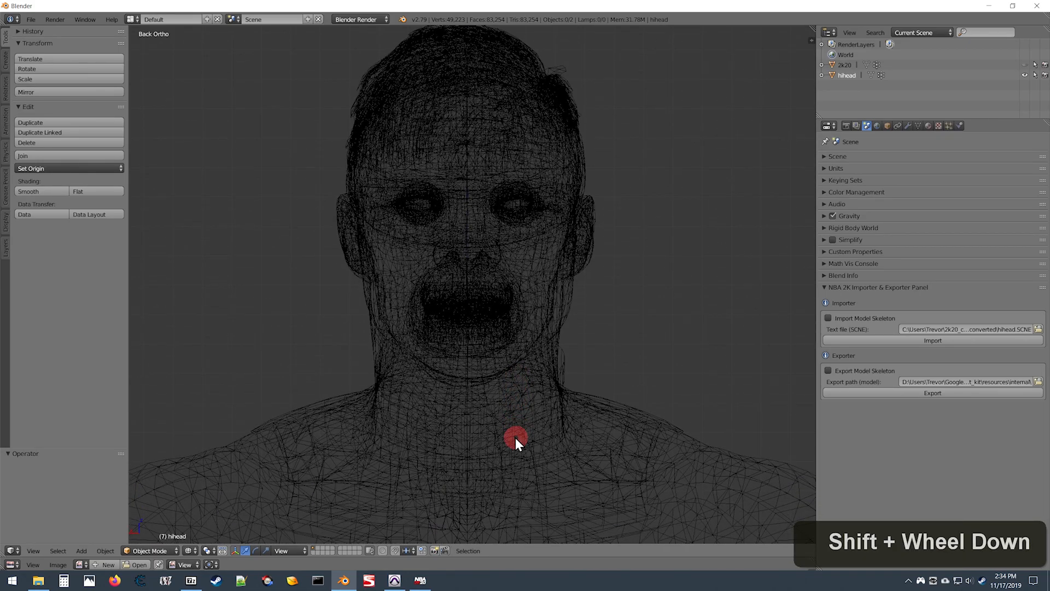
key(KP_3)
scroll(484, 301, down, 5)
key(z)
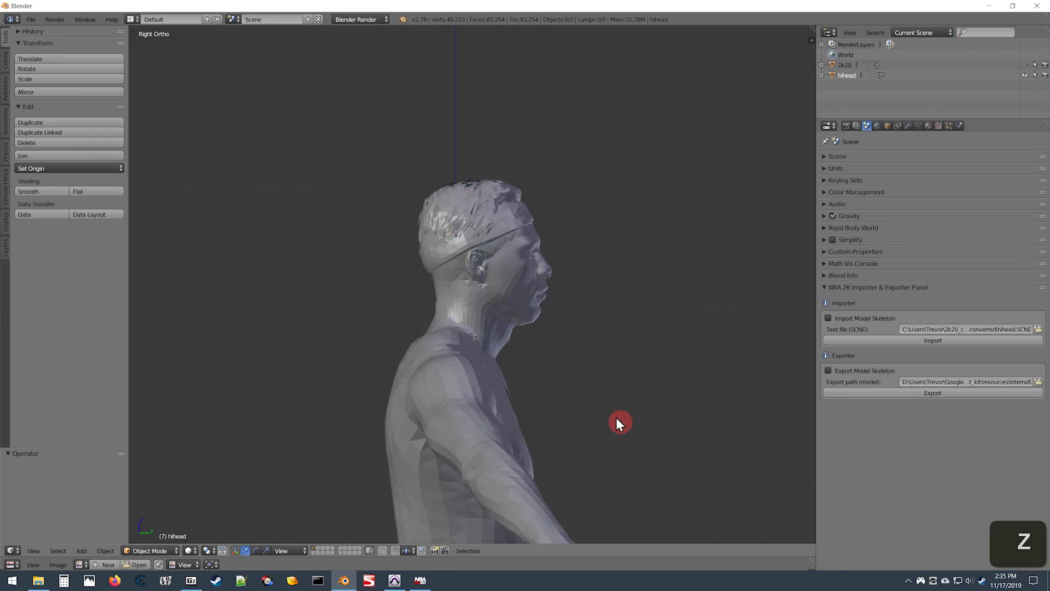
Show the hihead model in the Back orthographic view and enter Edit Mode on its mesh.
key(ctrl+KP_1)
scroll(539, 392, up, 4)
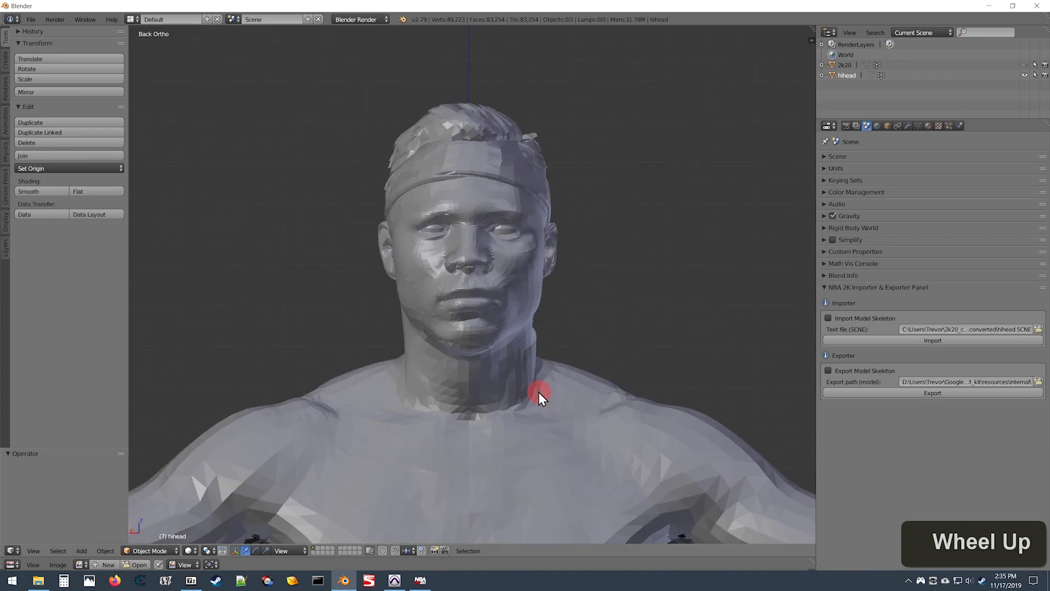
scroll(512, 408, down, 4)
scroll(434, 365, up, 5)
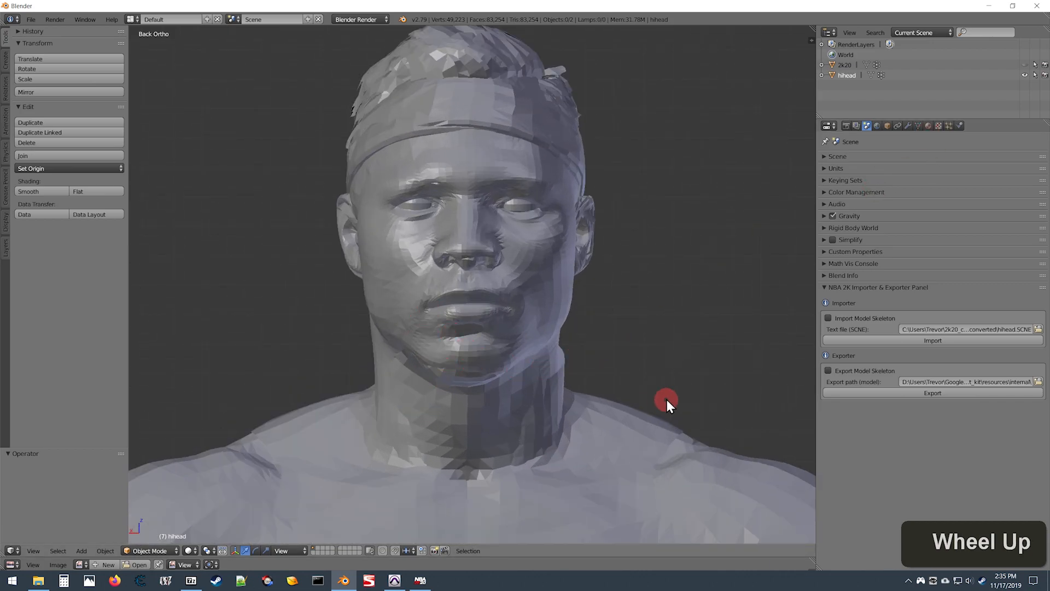
shift+scroll(555, 402, up, 3)
key(Tab)
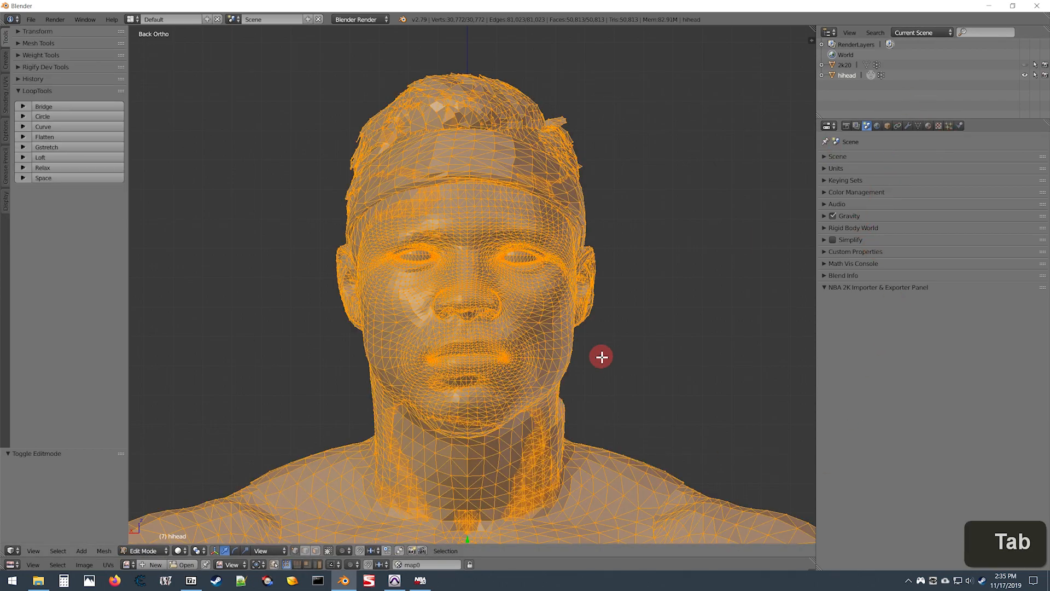
scroll(600, 355, down, 4)
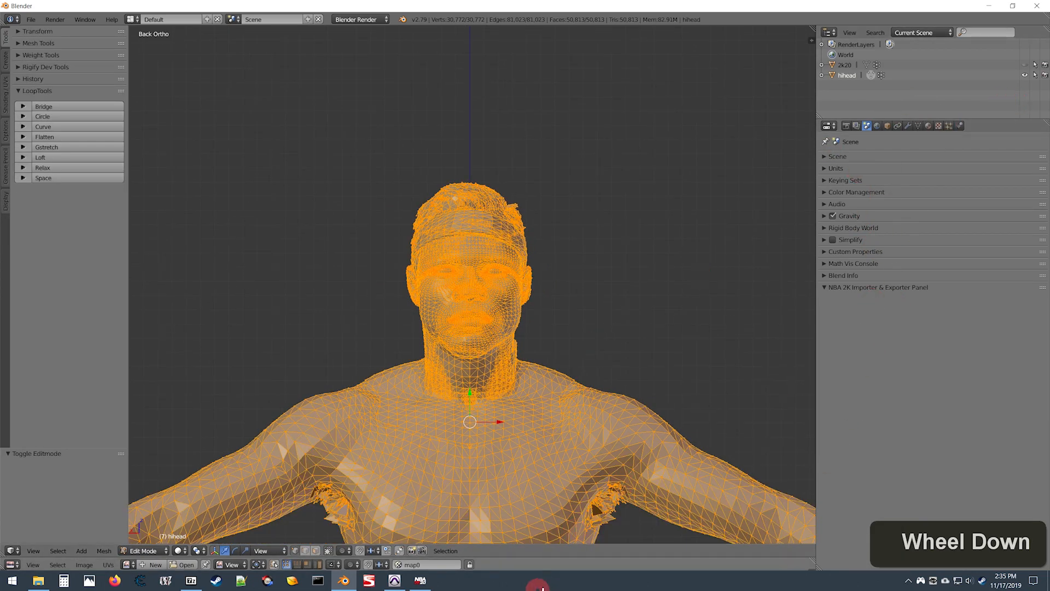
Enlarge the UV/Image editor and run Match up UVs from the NBA 2K20 CF Conversion Tool on the hihead mesh.
drag(540, 552, 557, 323)
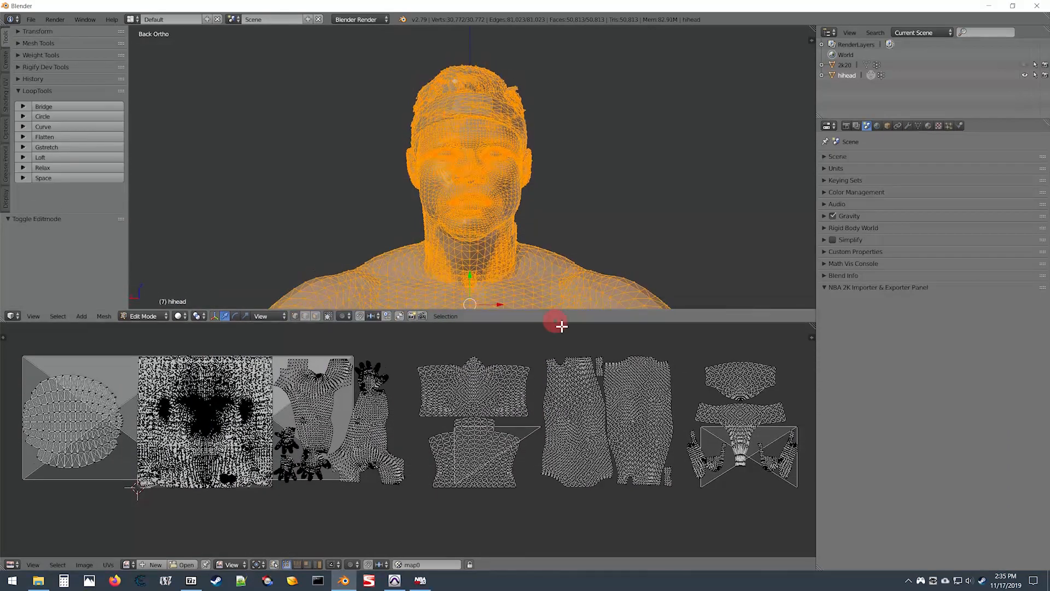
click(109, 322)
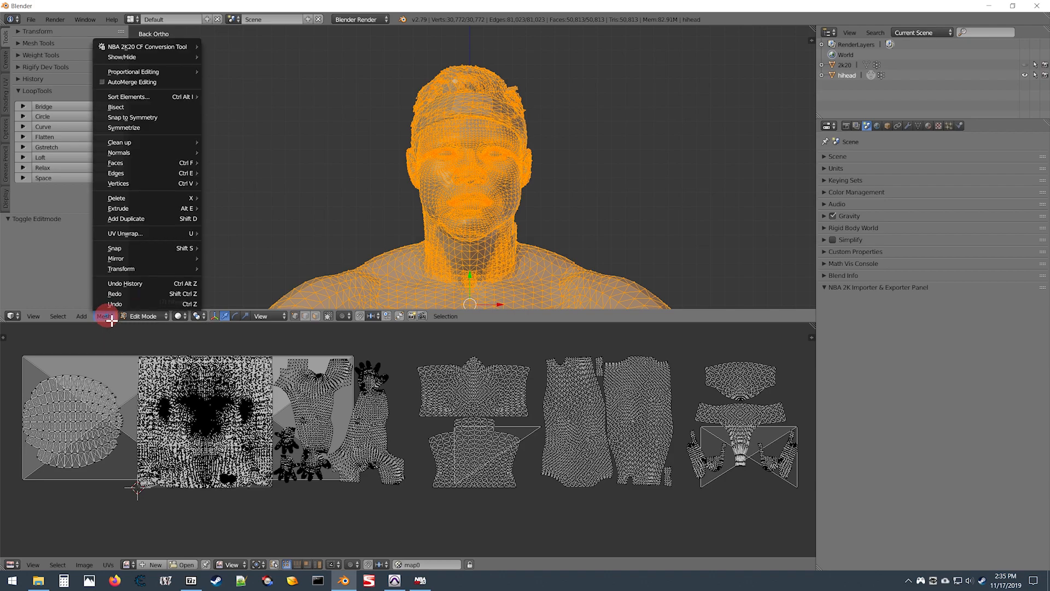
click(186, 49)
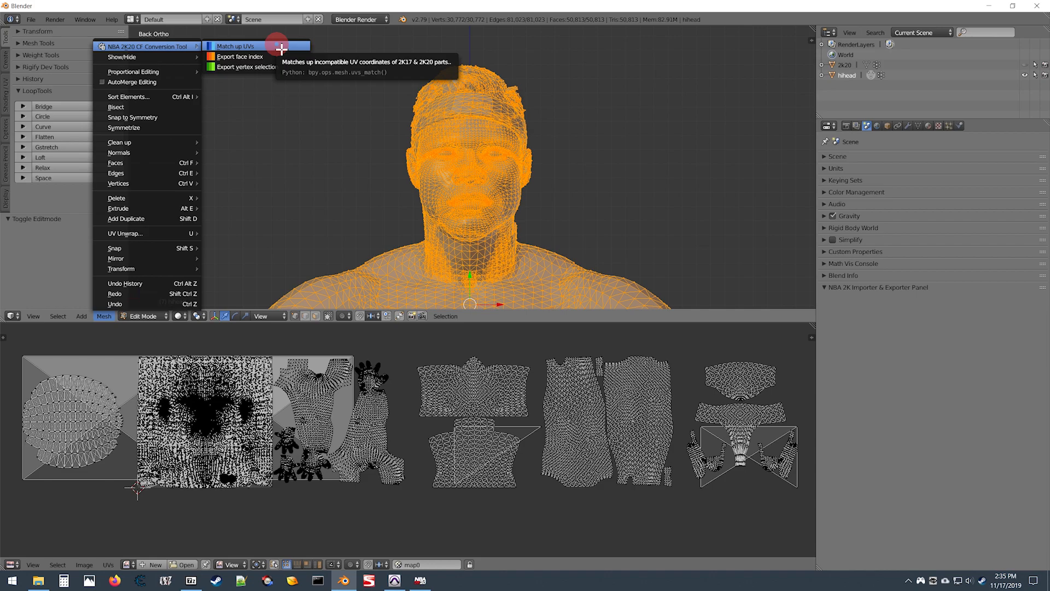
click(277, 45)
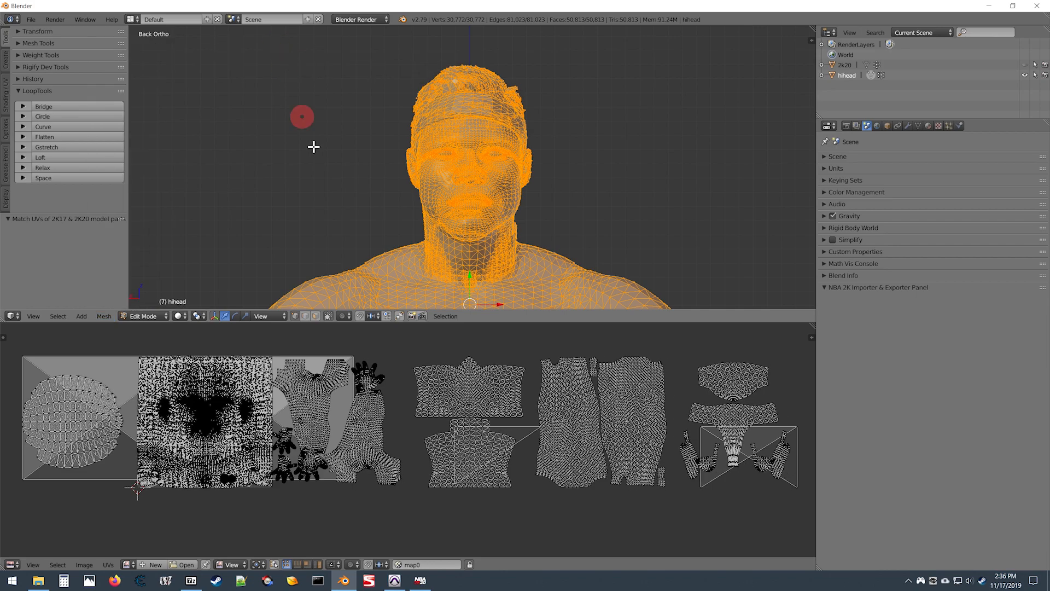
scroll(437, 459, down, 4)
scroll(498, 462, up, 4)
scroll(507, 458, down, 2)
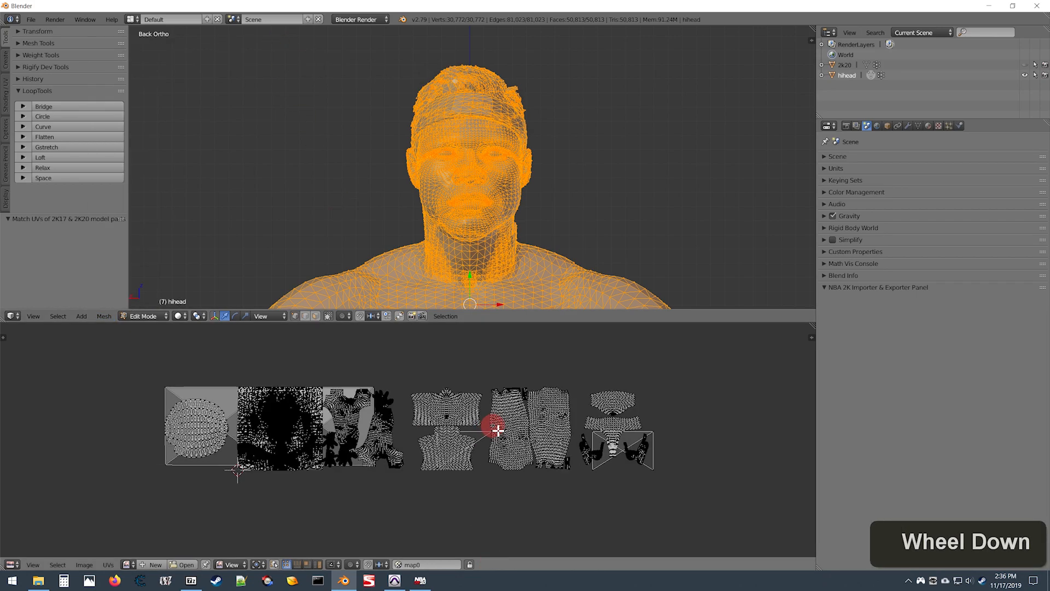
In Object Mode, set the model export path to 2k20_cfconvert_kit\resources\internal and export the hihead object.
key(Tab)
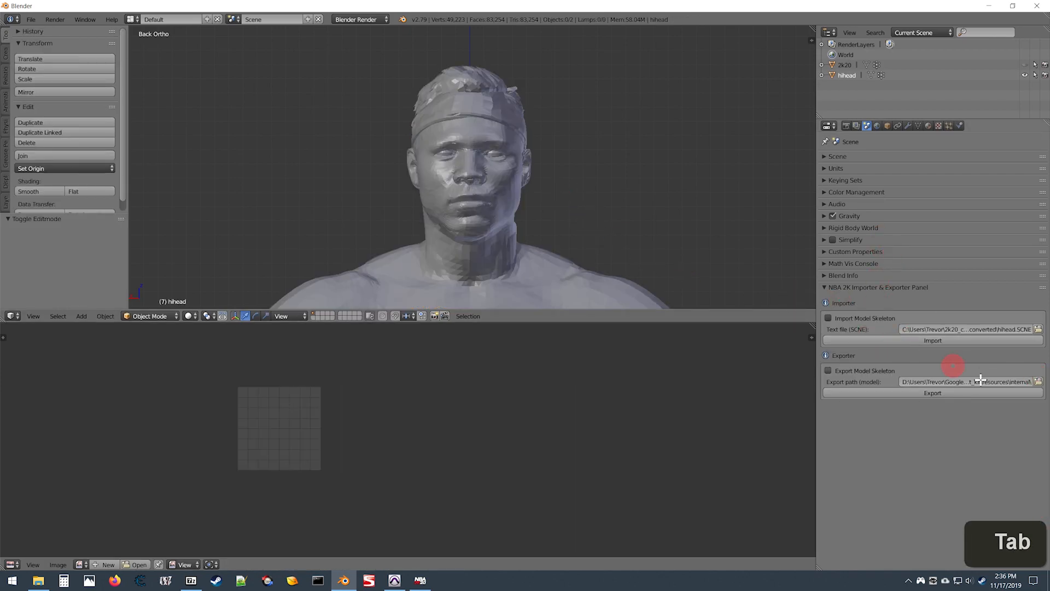
click(1039, 381)
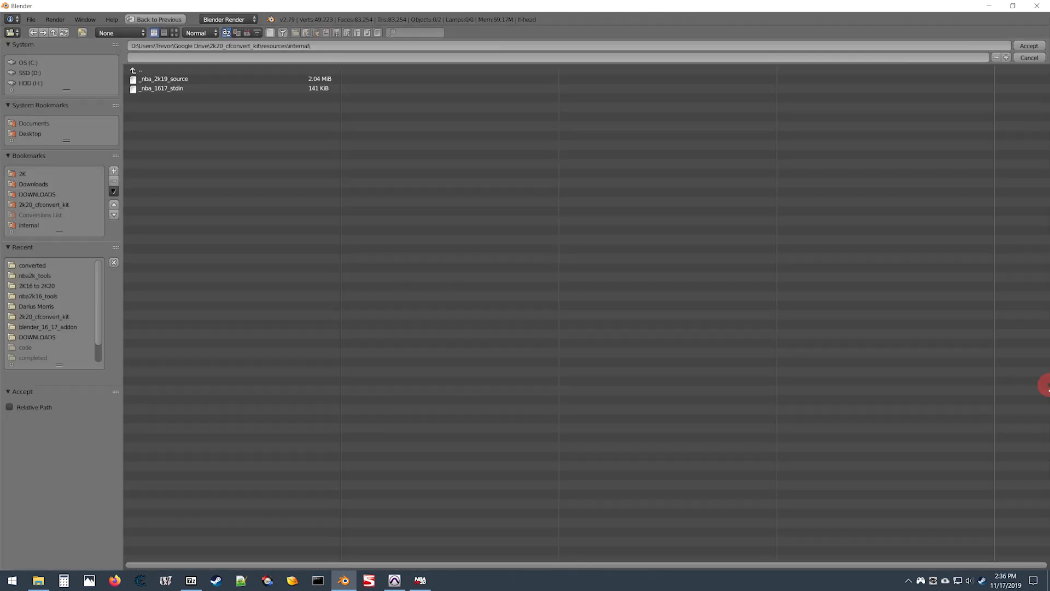
click(31, 224)
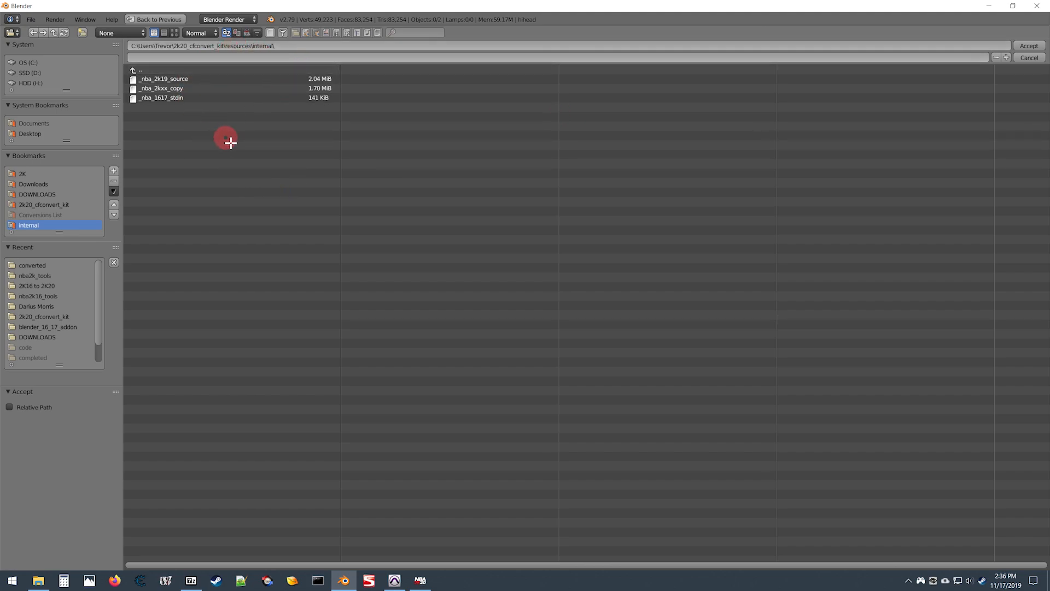
key(Return)
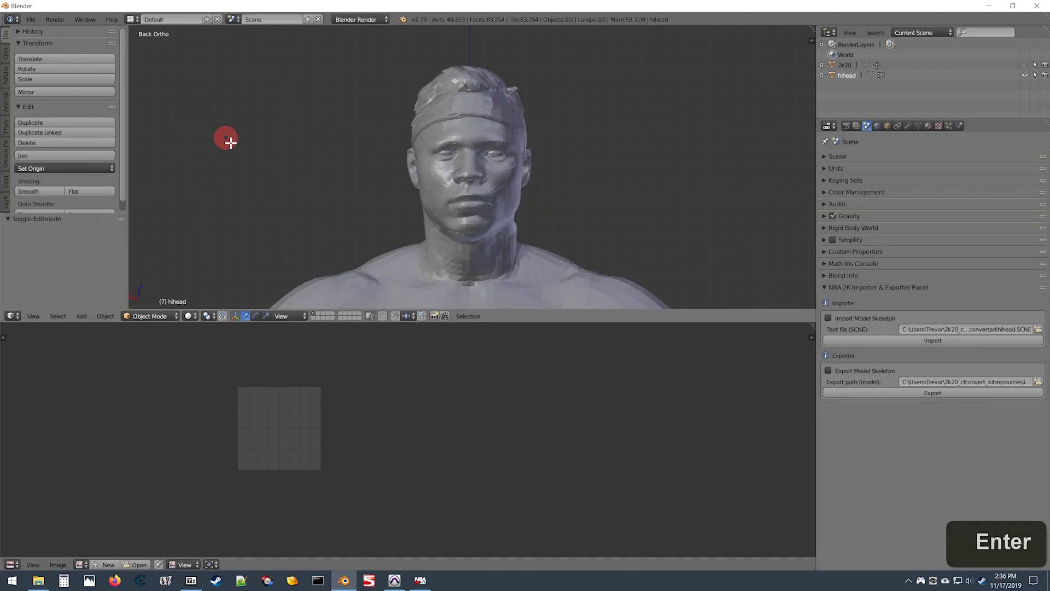
click(841, 75)
click(936, 394)
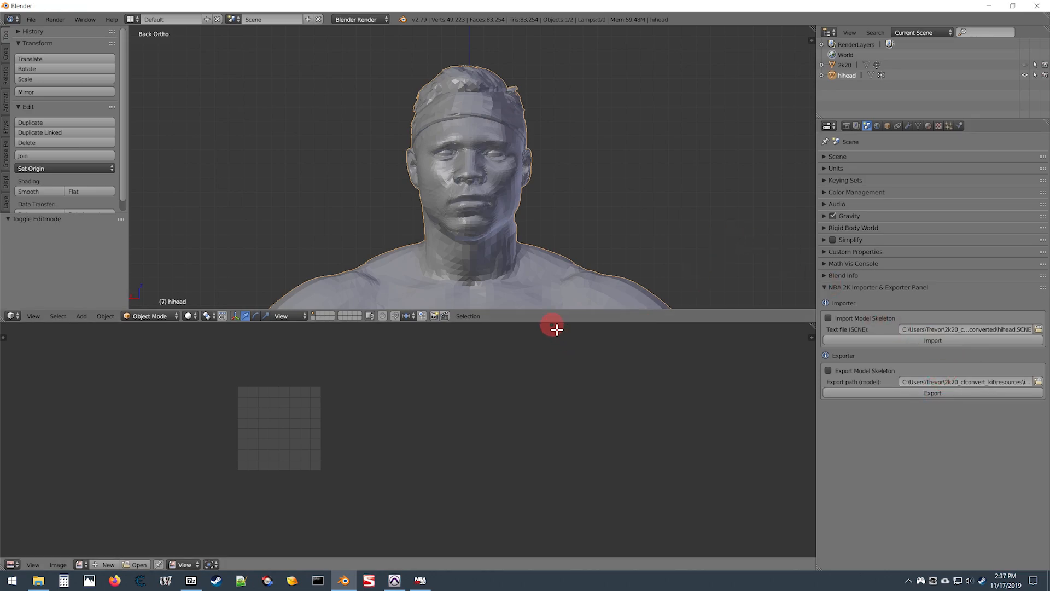
Enlarge the 3D viewport and set the model export path to 2k20_cfconvert_kit\converted\edited.
drag(547, 323, 521, 557)
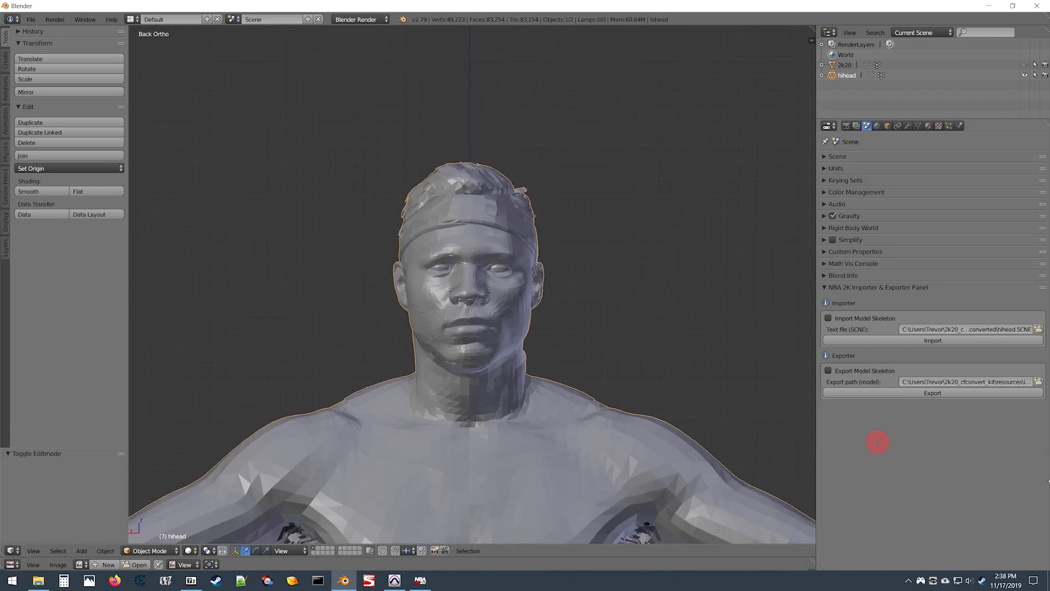
click(1037, 382)
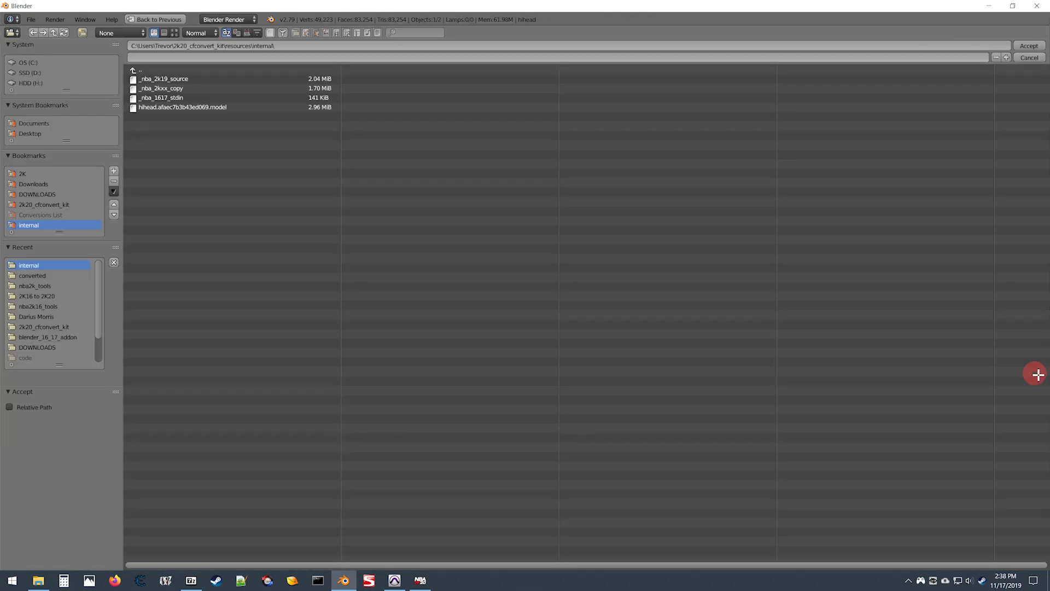
click(34, 276)
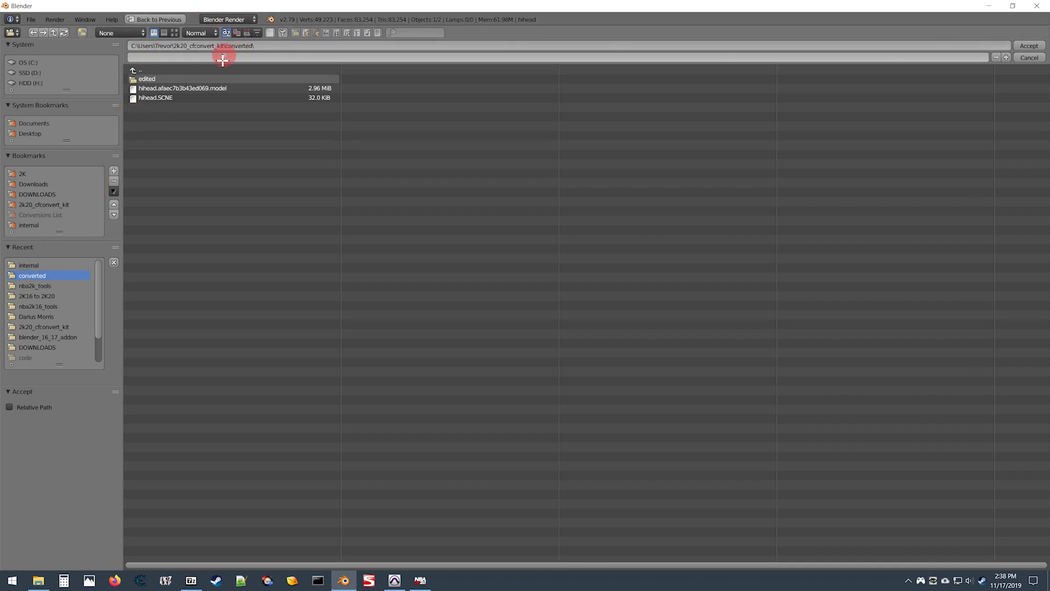
click(135, 82)
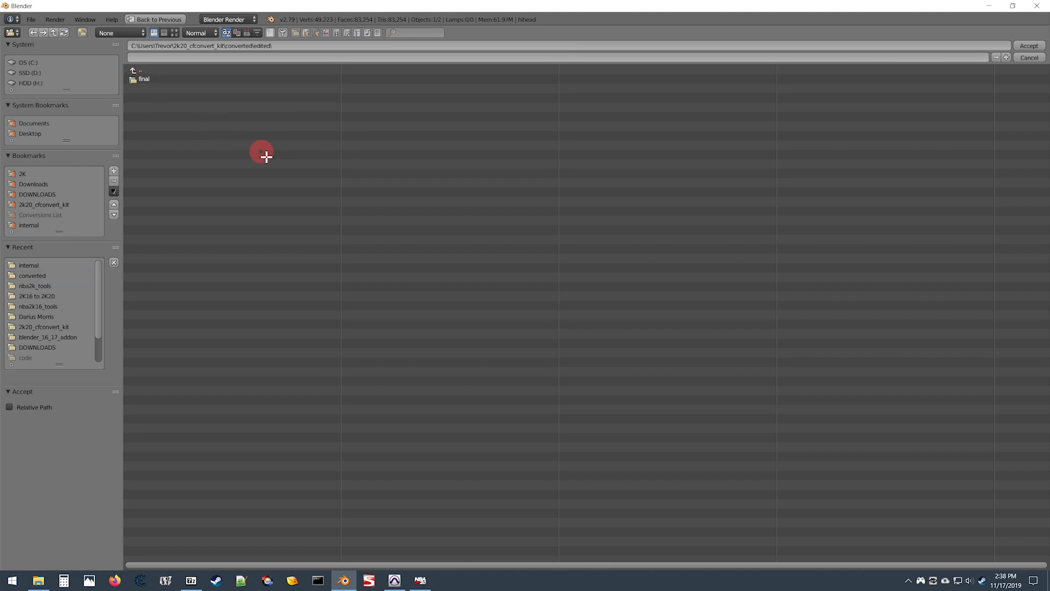
key(Return)
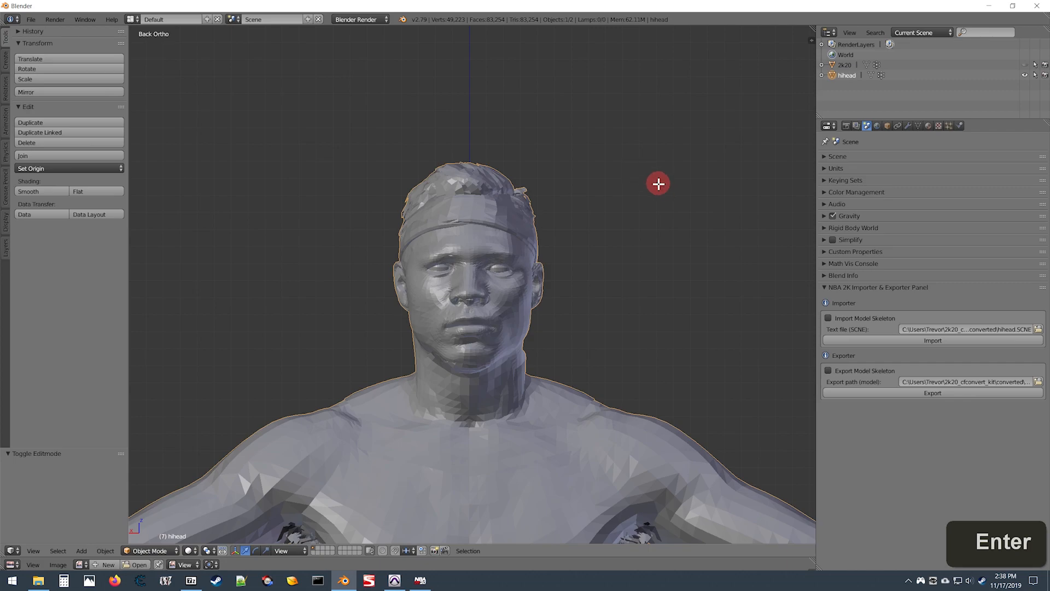
In Edit Mode with wireframe shading, hide all of hihead except the face_shader_dupl_3_model vertex group.
key(Tab)
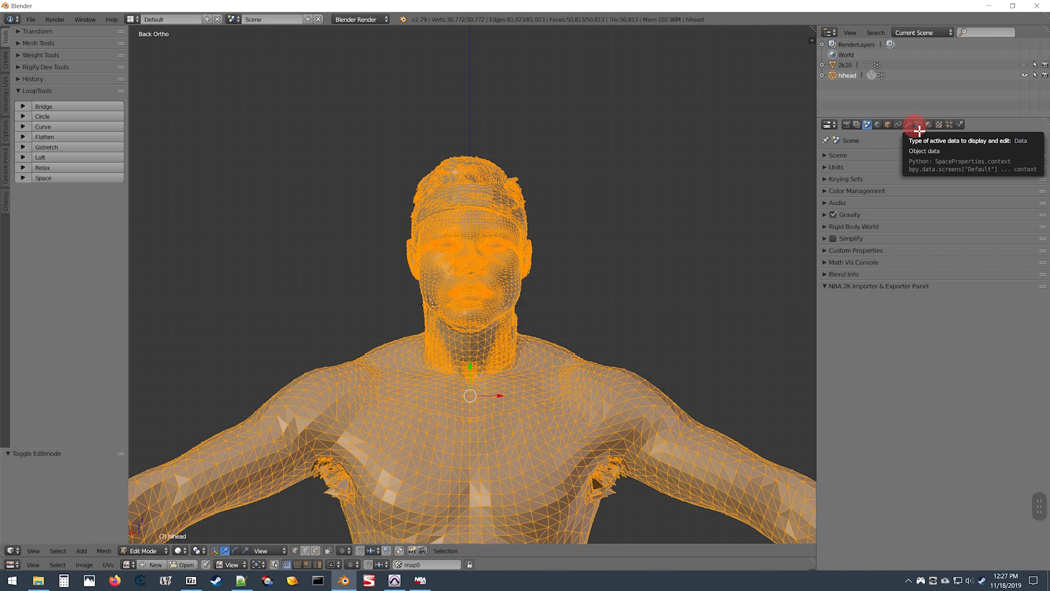
click(919, 129)
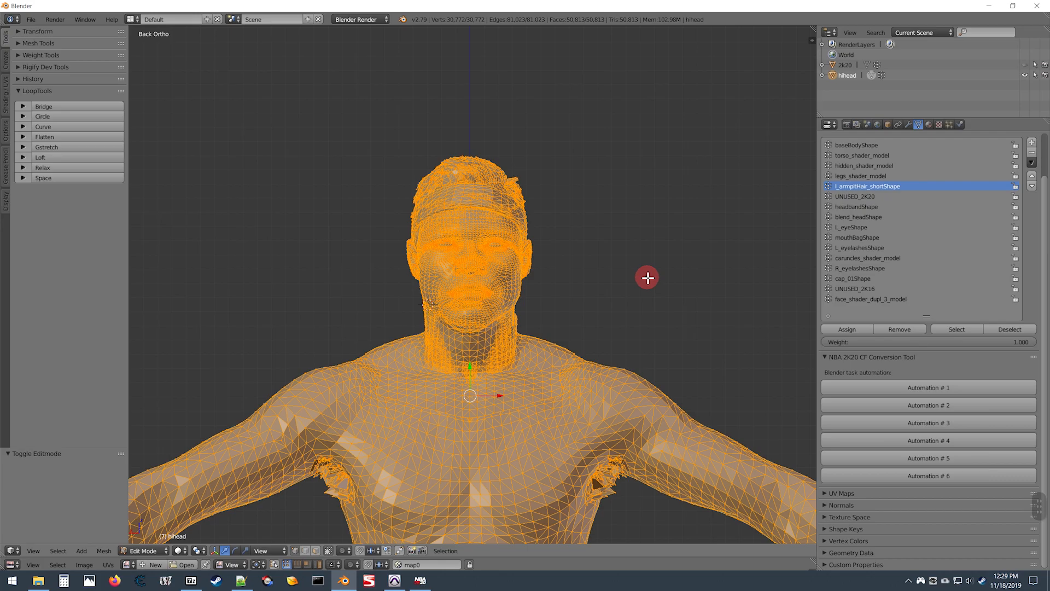
key(z)
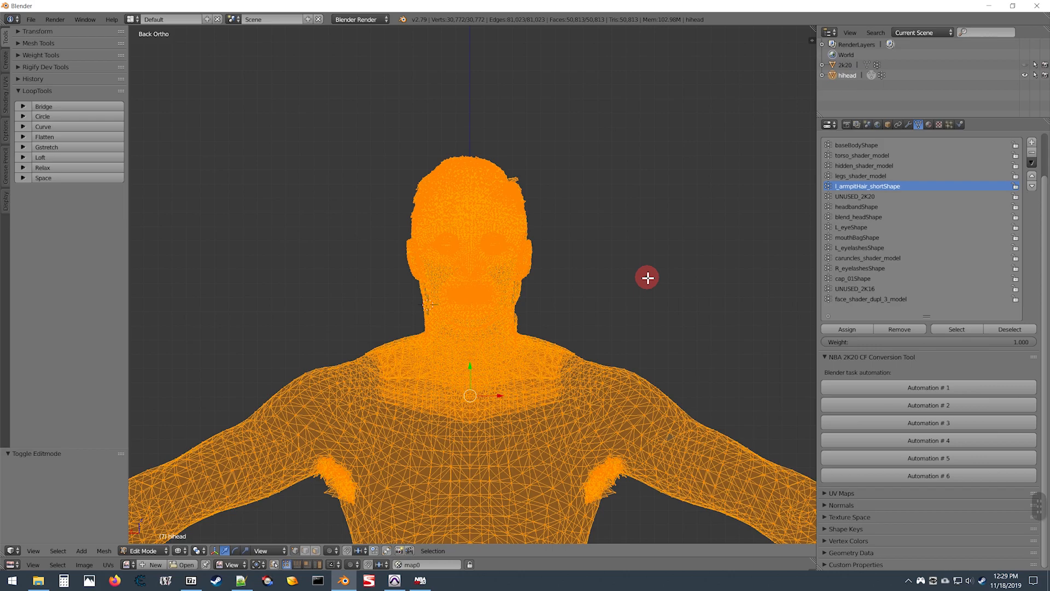
scroll(645, 276, down, 4)
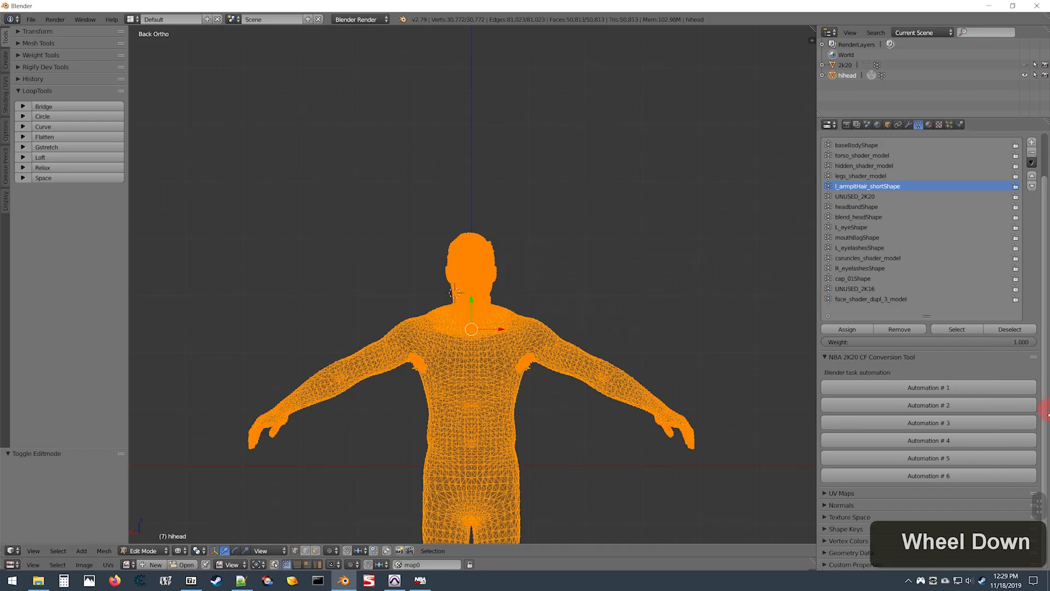
click(871, 299)
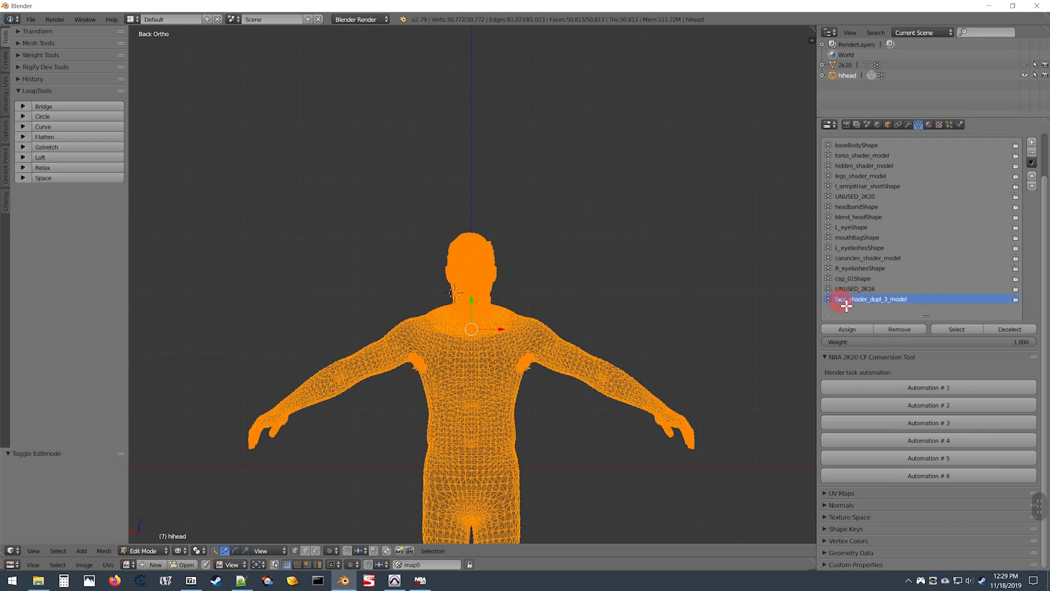
click(1009, 329)
scroll(658, 321, up, 2)
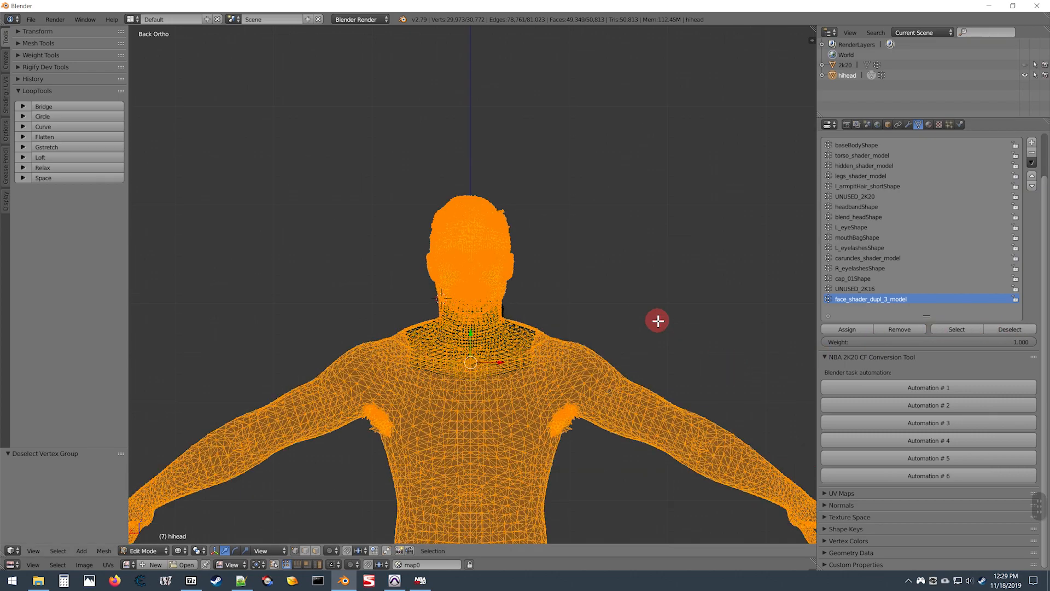
key(h)
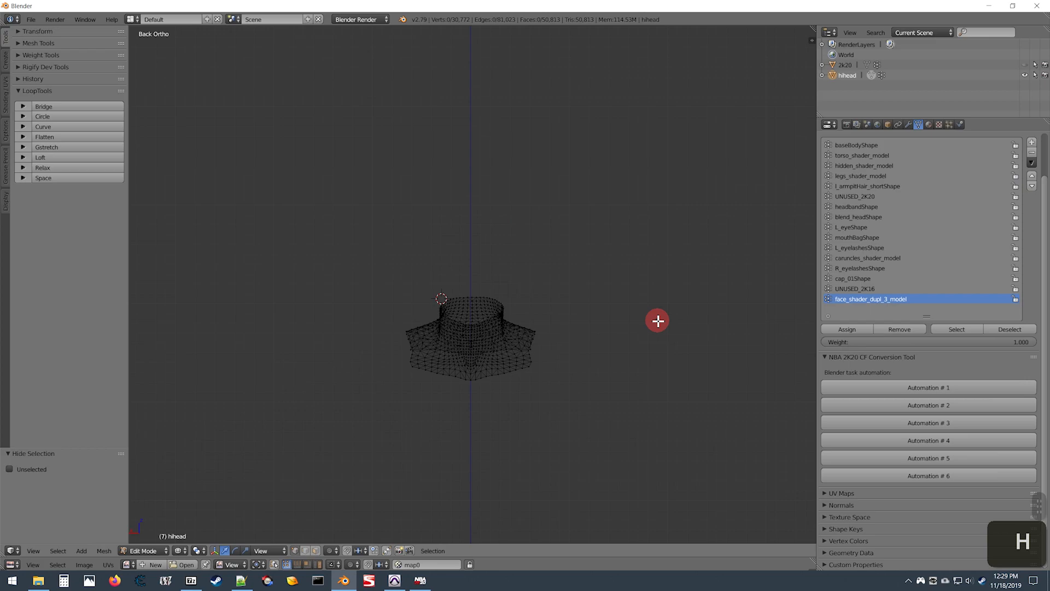
Select all vertices of the isolated neck piece in the Right orthographic view.
key(3)
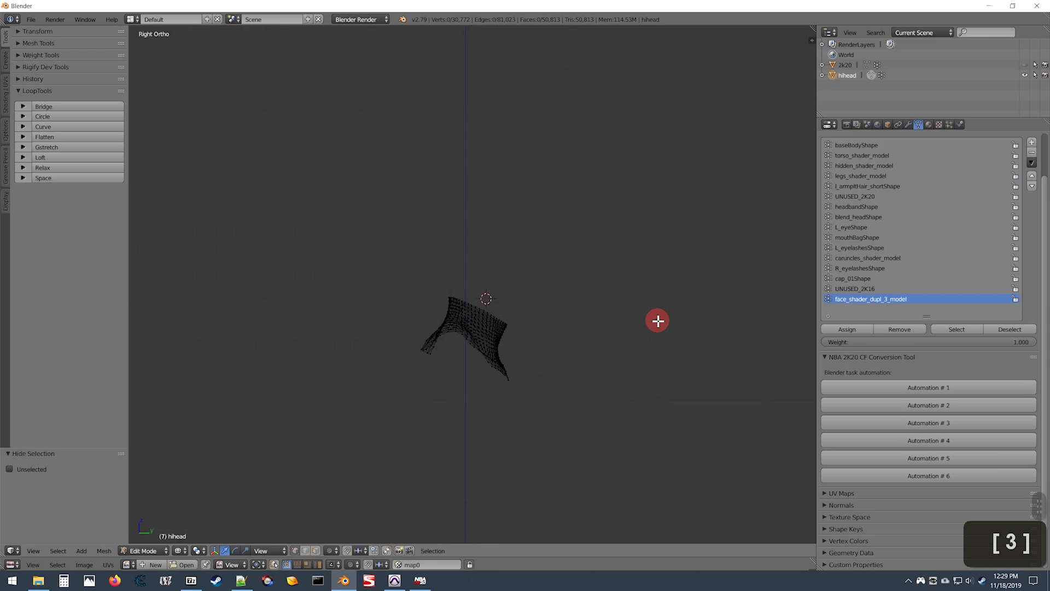
scroll(536, 309, up, 4)
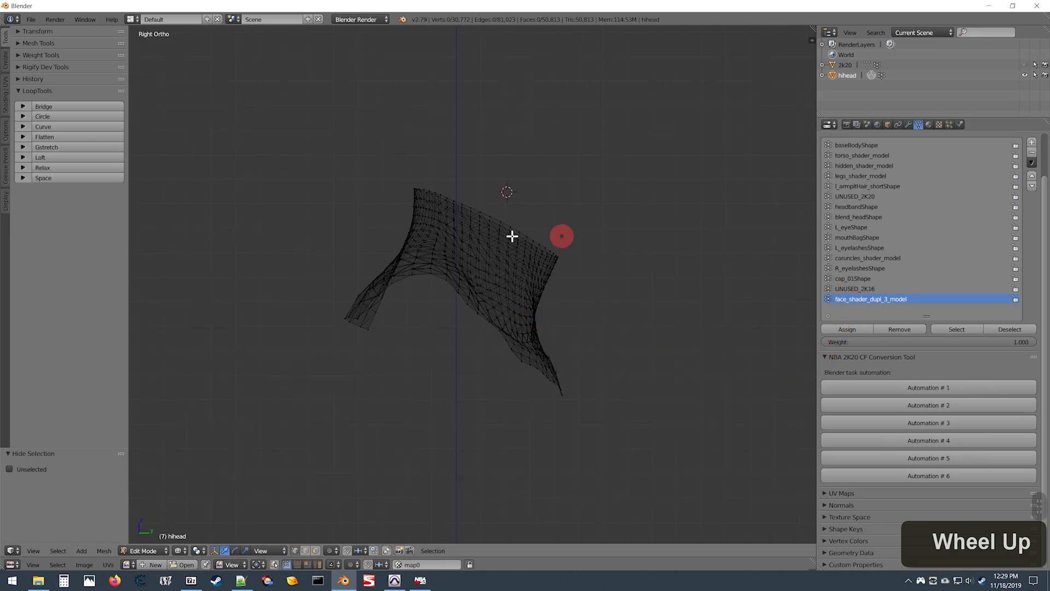
shift+scroll(520, 281, up, 1)
scroll(522, 280, up, 1)
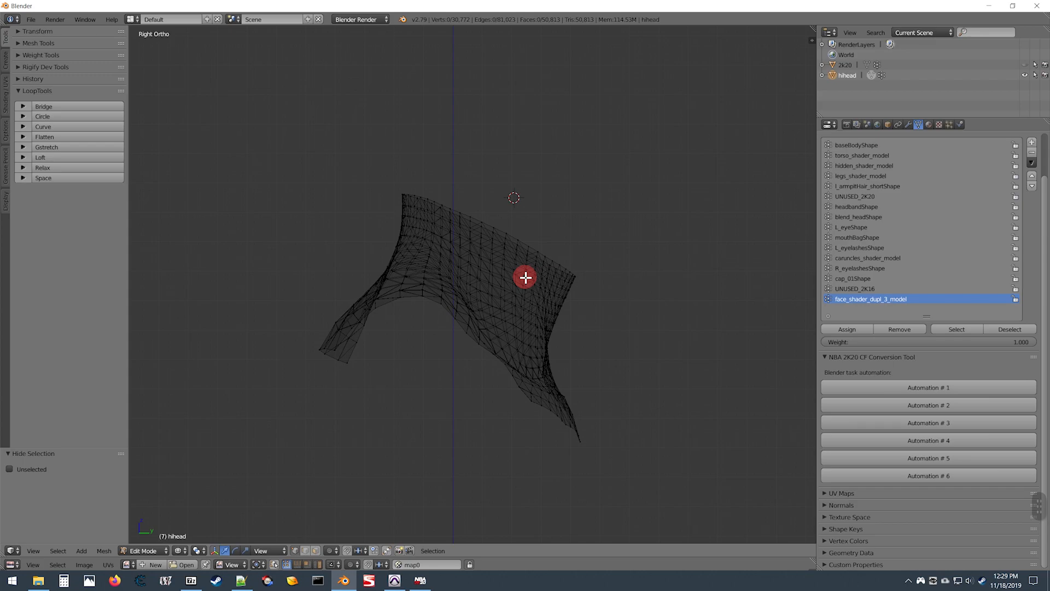
key(a)
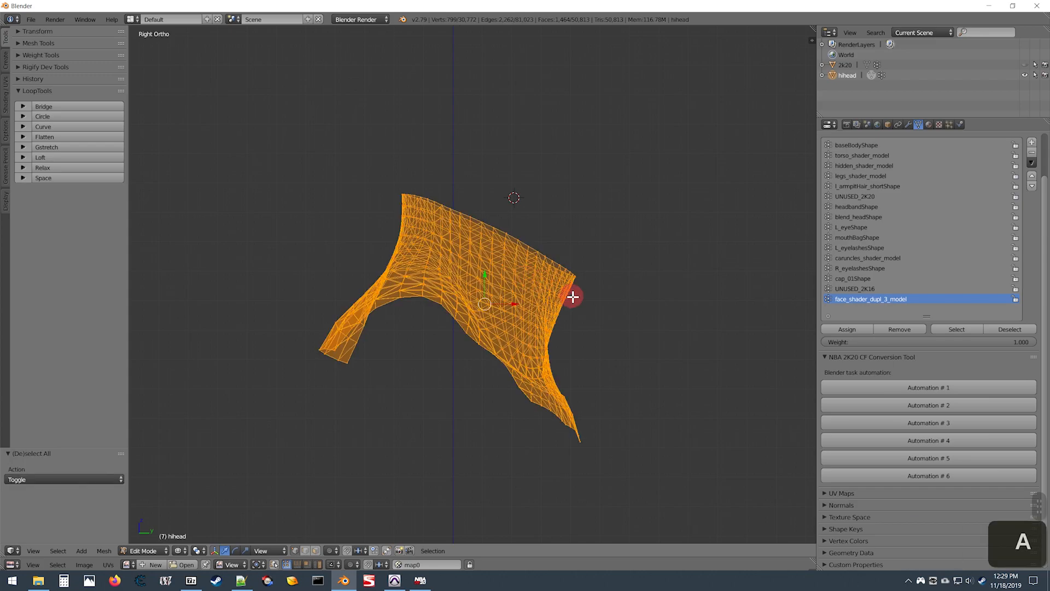
Deselect the uppermost edge loop of the neck piece in the Right orthographic wireframe view.
middle_drag(494, 225, 747, 299)
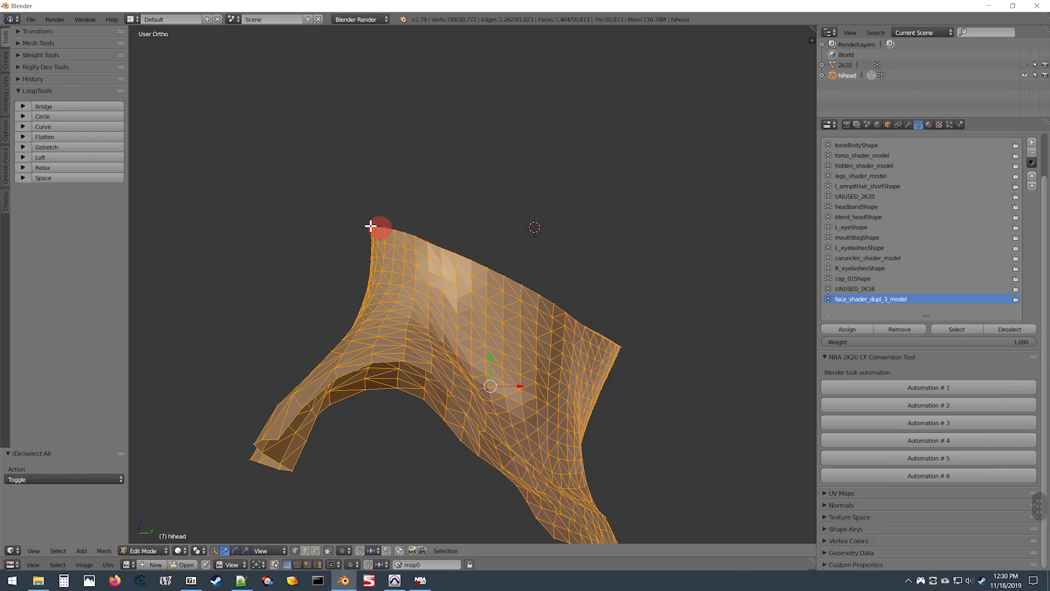
middle_drag(582, 322, 626, 326)
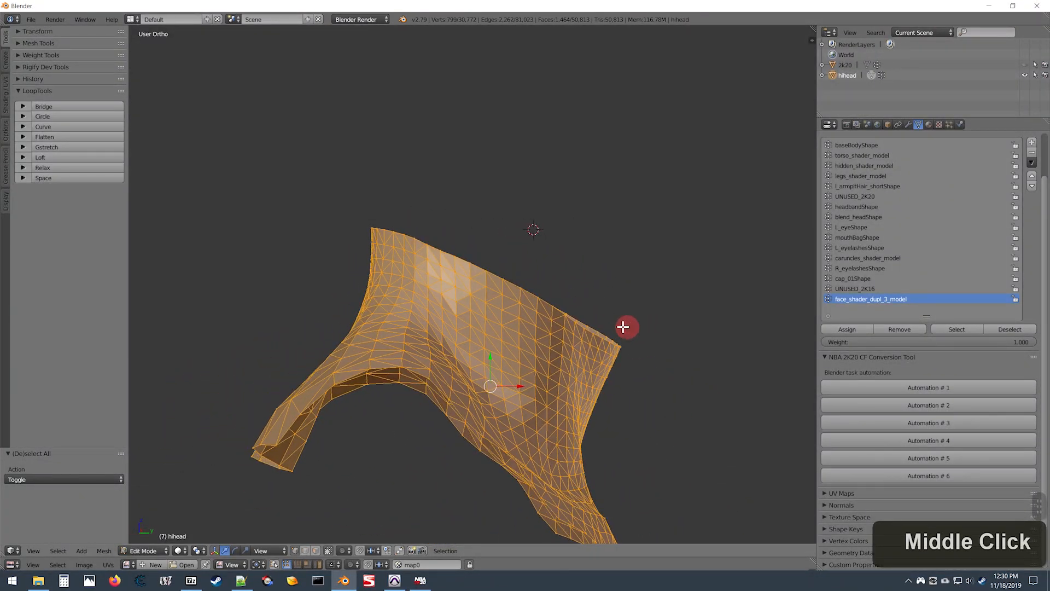
scroll(516, 288, up, 1)
scroll(514, 290, down, 1)
key(3)
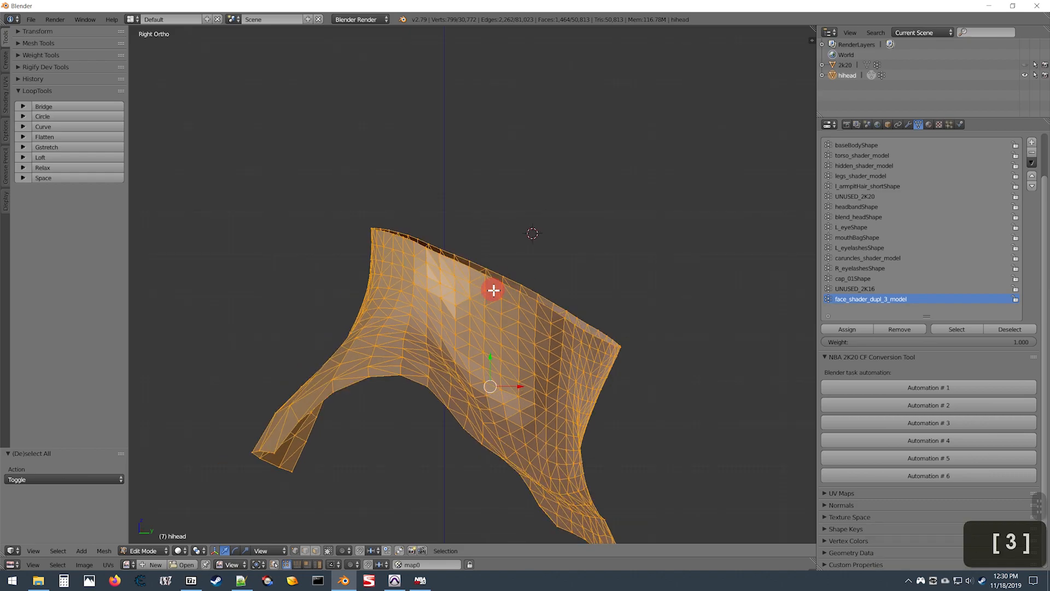
key(z)
scroll(500, 285, up, 2)
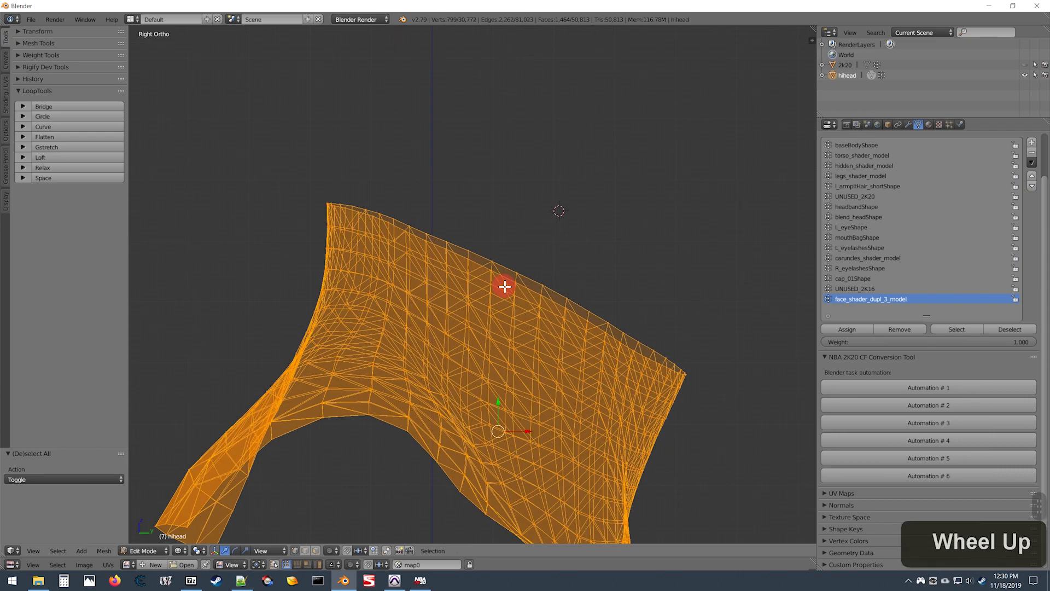
scroll(507, 271, up, 1)
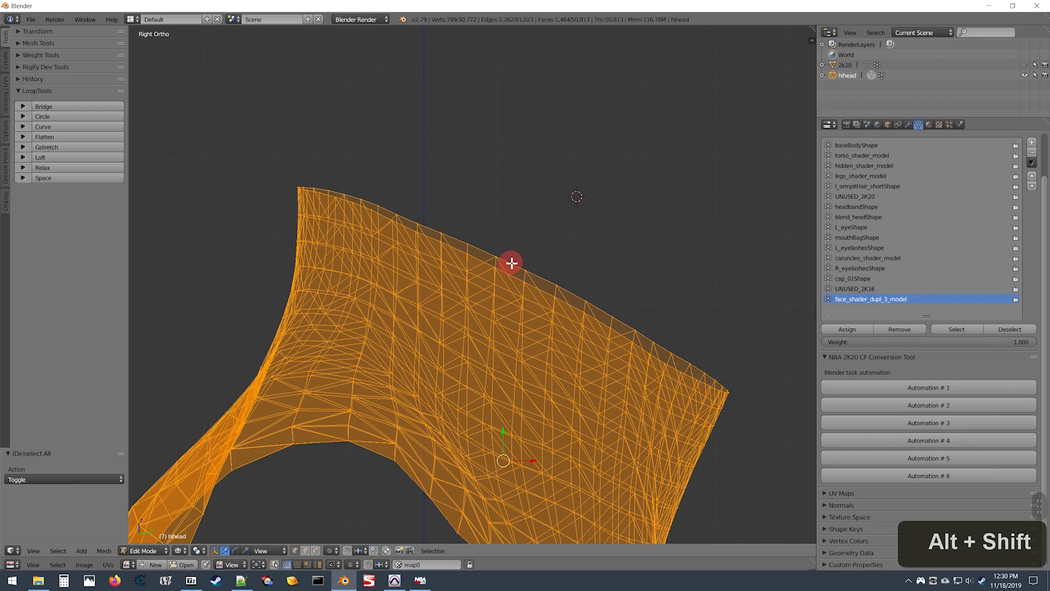
alt+shift+right_click(511, 263)
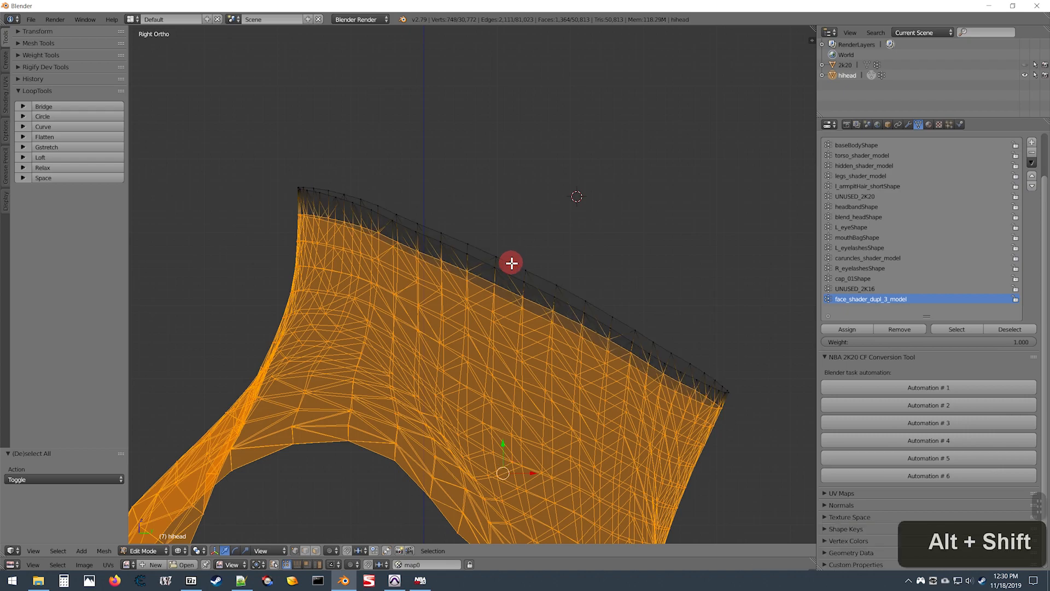
scroll(511, 263, down, 2)
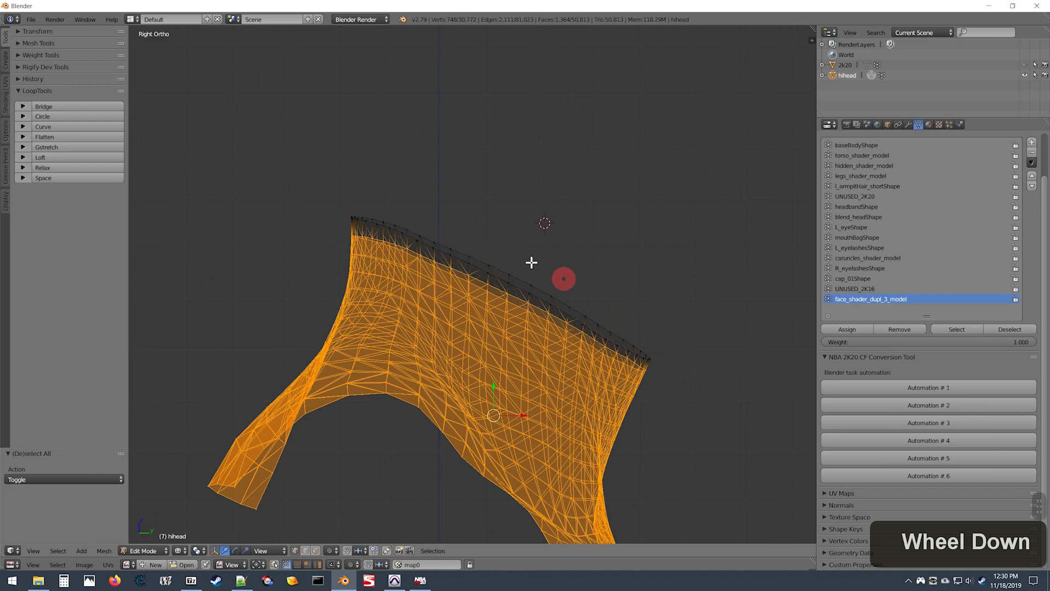
Run Automation # 1 of the NBA 2K20 CF Conversion Tool on the neck selection and show the whole head.
click(937, 388)
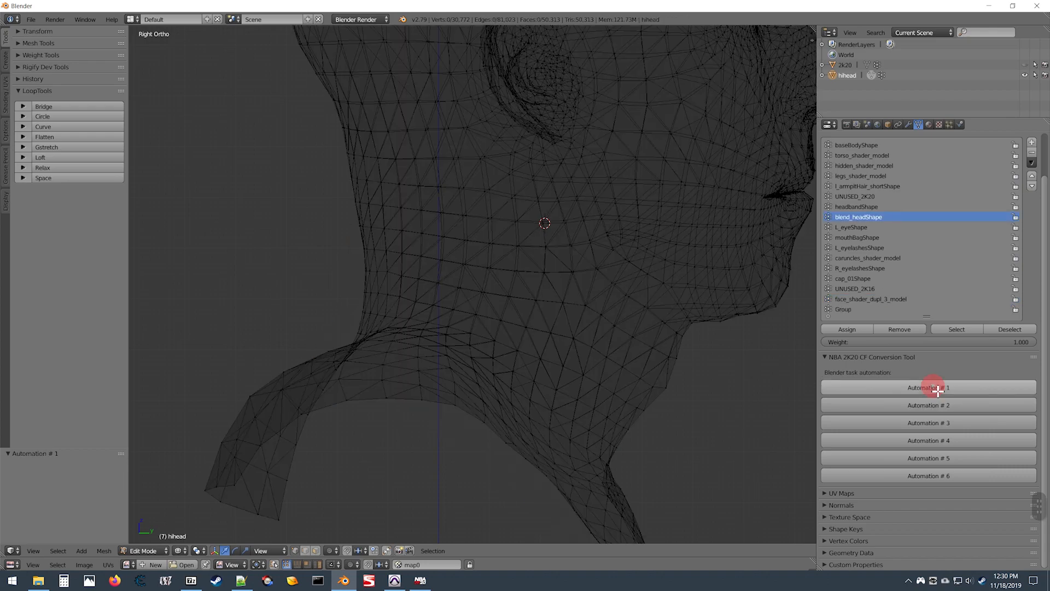
scroll(634, 283, down, 5)
shift+scroll(647, 276, up, 5)
scroll(649, 276, up, 1)
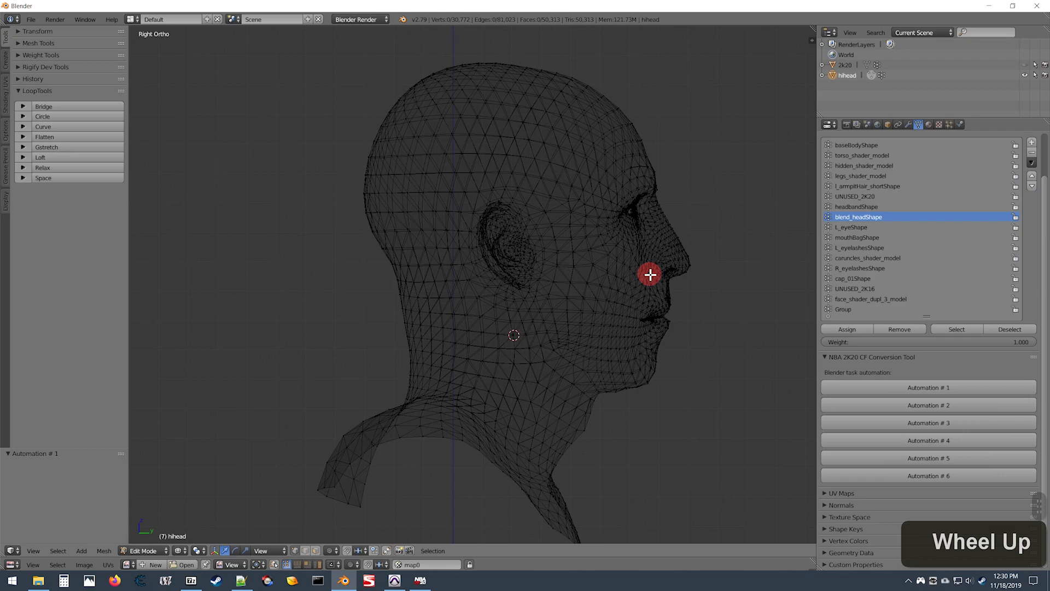
Select the entire head piece of hihead by picking one scalp vertex and extending to its linked vertices.
ctrl+scroll(649, 272, up, 2)
ctrl+scroll(650, 274, up, 1)
shift+scroll(650, 274, down, 1)
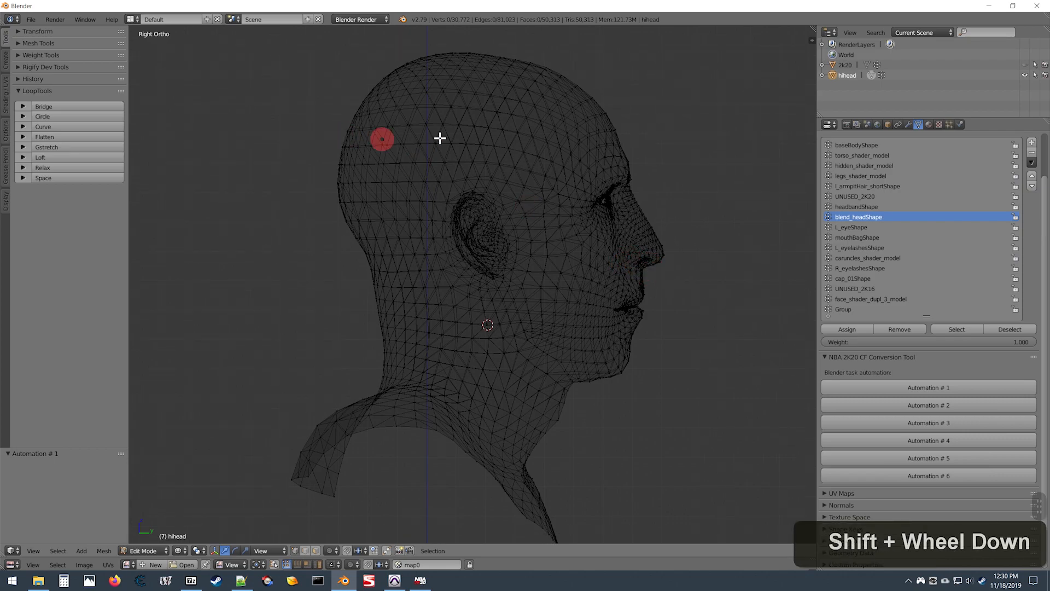
right_click(541, 75)
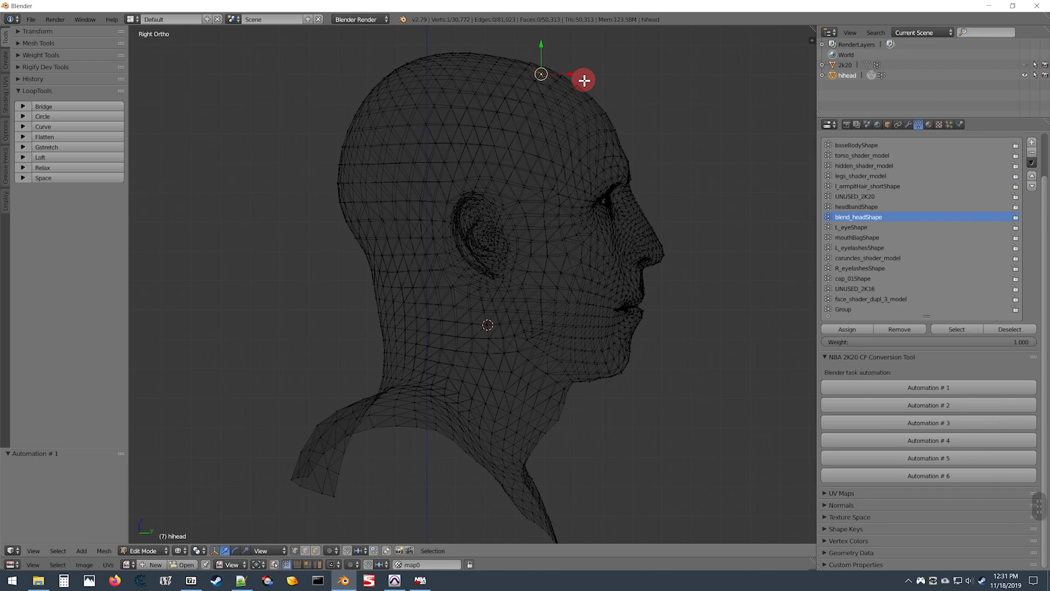
key(ctrl)
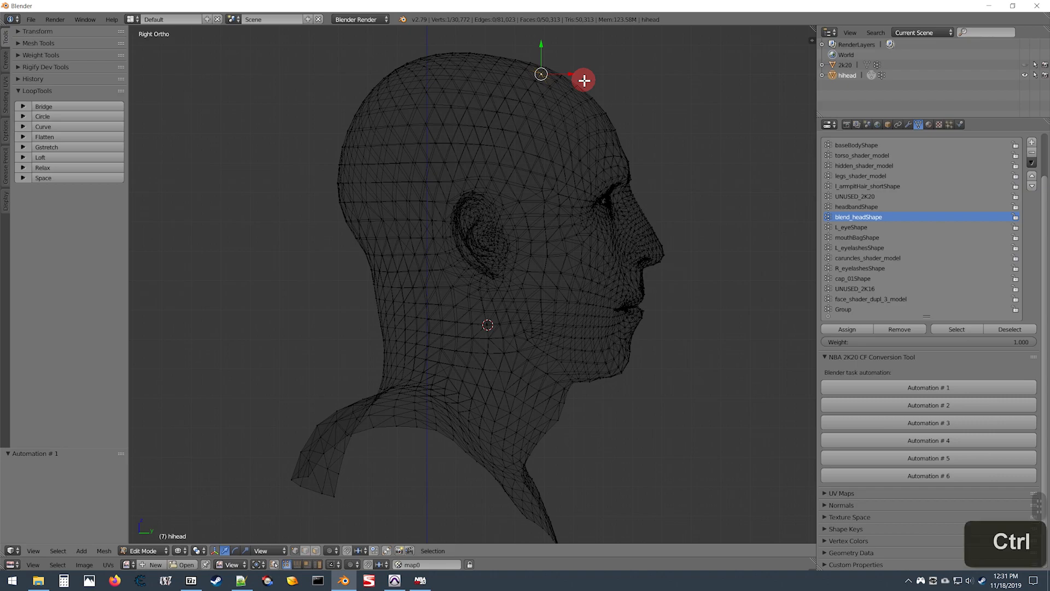
key(ctrl+l)
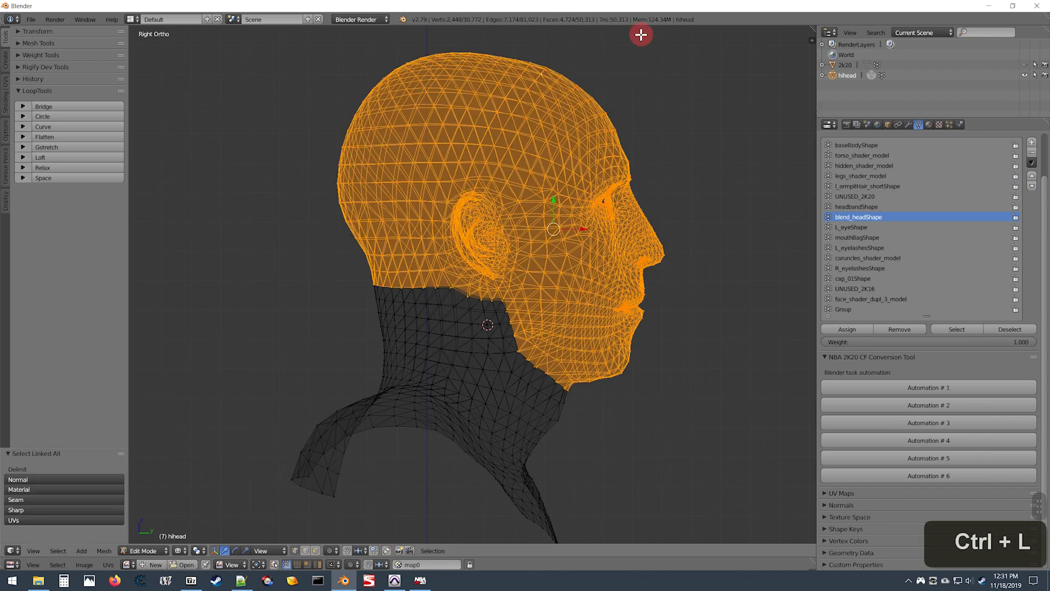
Use Circle Select to add the upper-neck vertices to the selection, from the nape down to the jaw-corner row and along under the chin.
scroll(481, 332, up, 1)
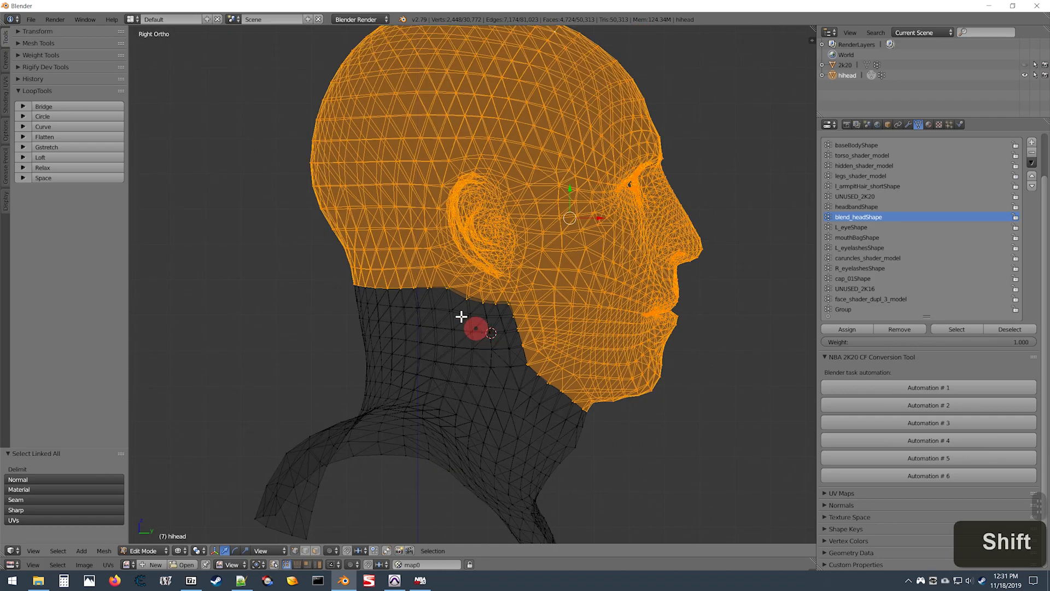
shift+scroll(448, 306, down, 5)
scroll(414, 281, up, 1)
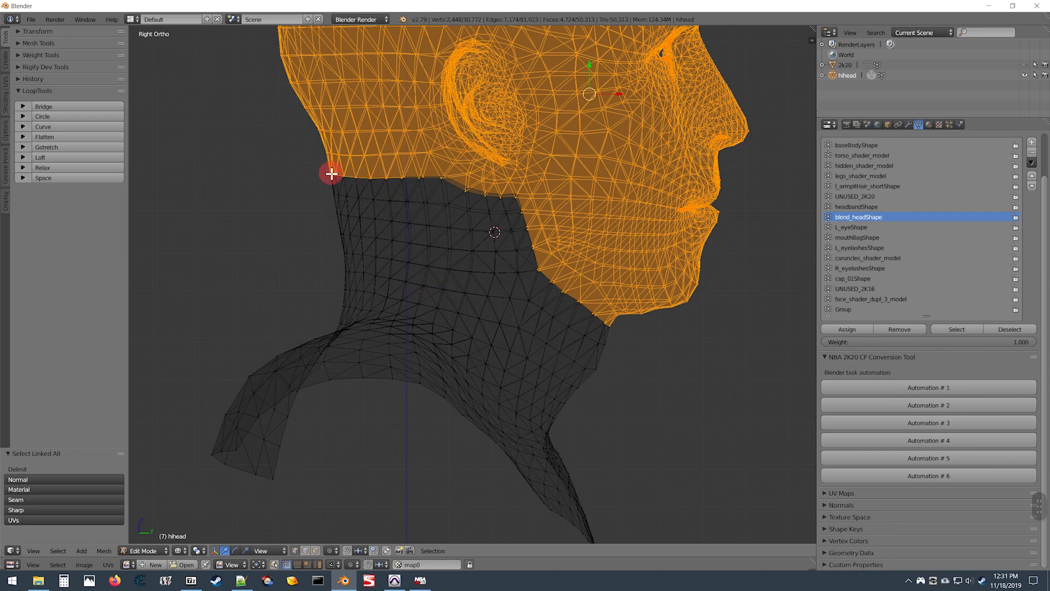
scroll(327, 173, down, 1)
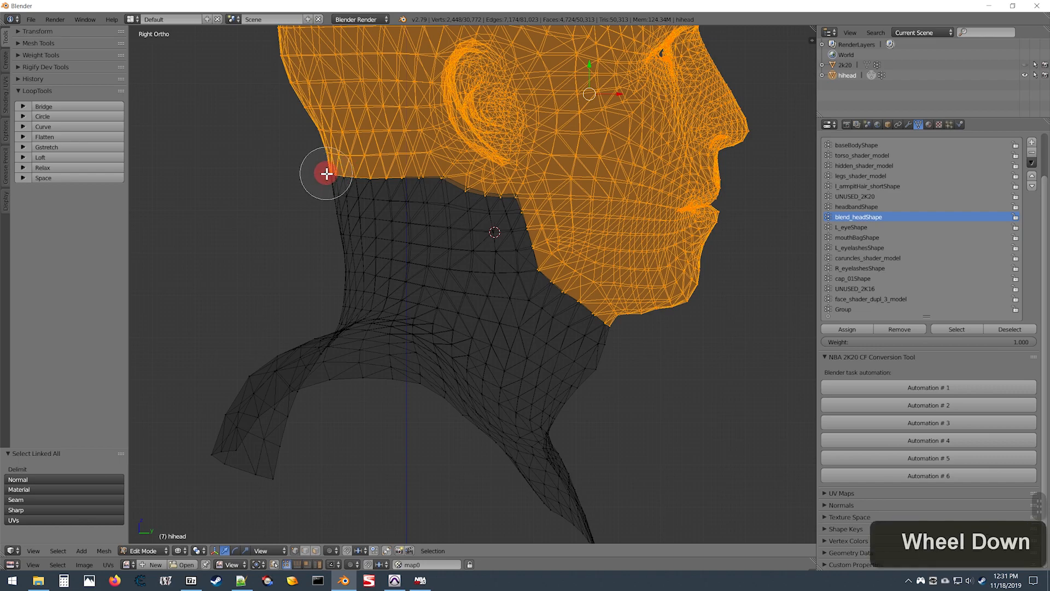
scroll(327, 174, up, 2)
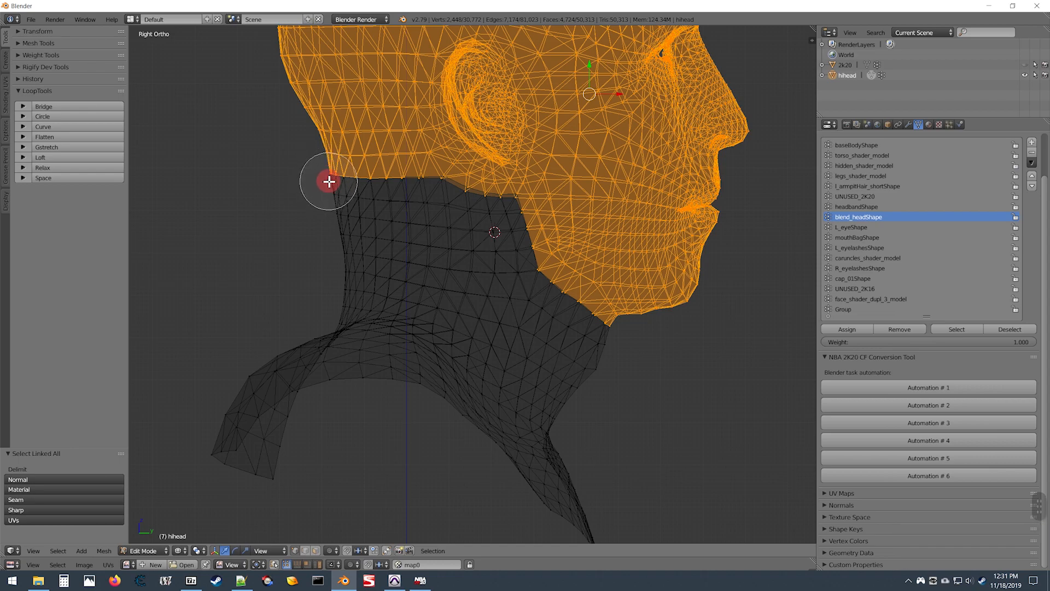
right_click(322, 160)
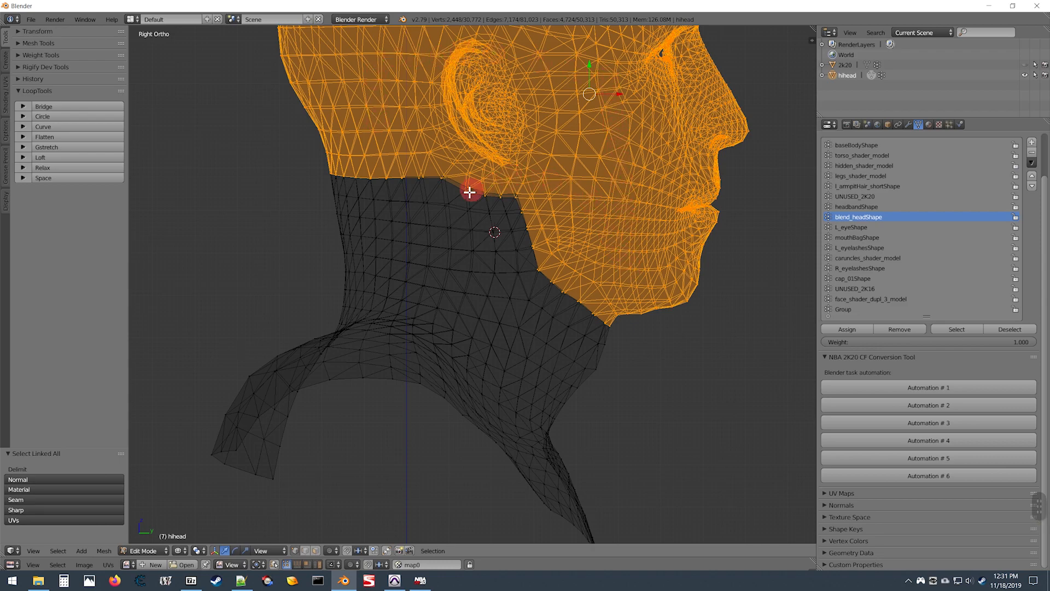
key(c)
scroll(317, 171, down, 4)
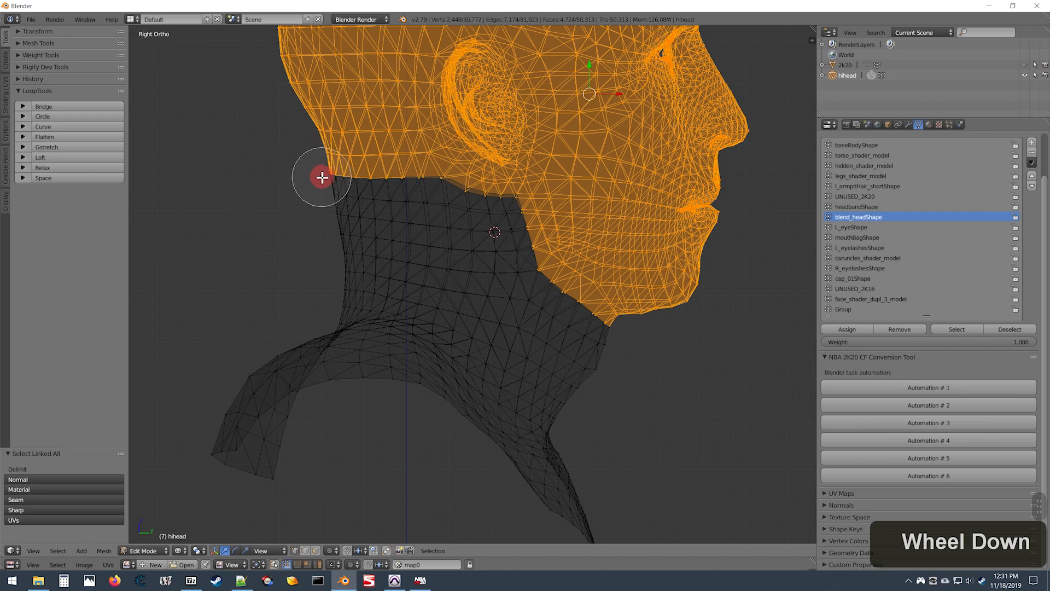
mouse_move(322, 177)
mouse_down()
mouse_move(507, 205)
mouse_move(345, 218)
mouse_move(368, 235)
mouse_move(541, 253)
mouse_move(600, 301)
mouse_move(740, 370)
mouse_move(728, 340)
mouse_up()
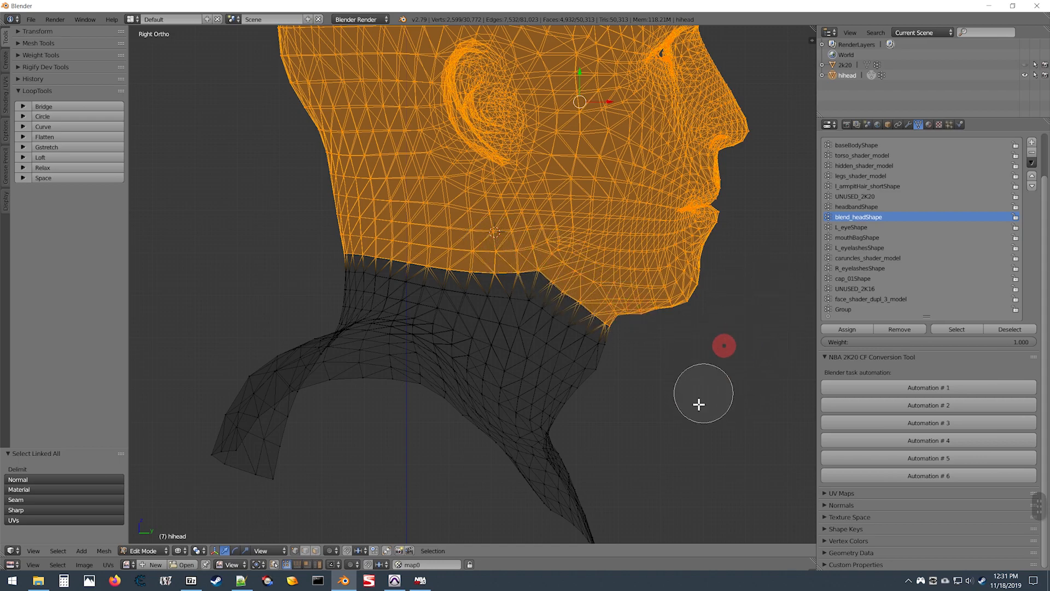
right_click(673, 378)
Undo and redo the added upper-neck selection several times to compare its boundary with the original head edge.
key(ctrl)
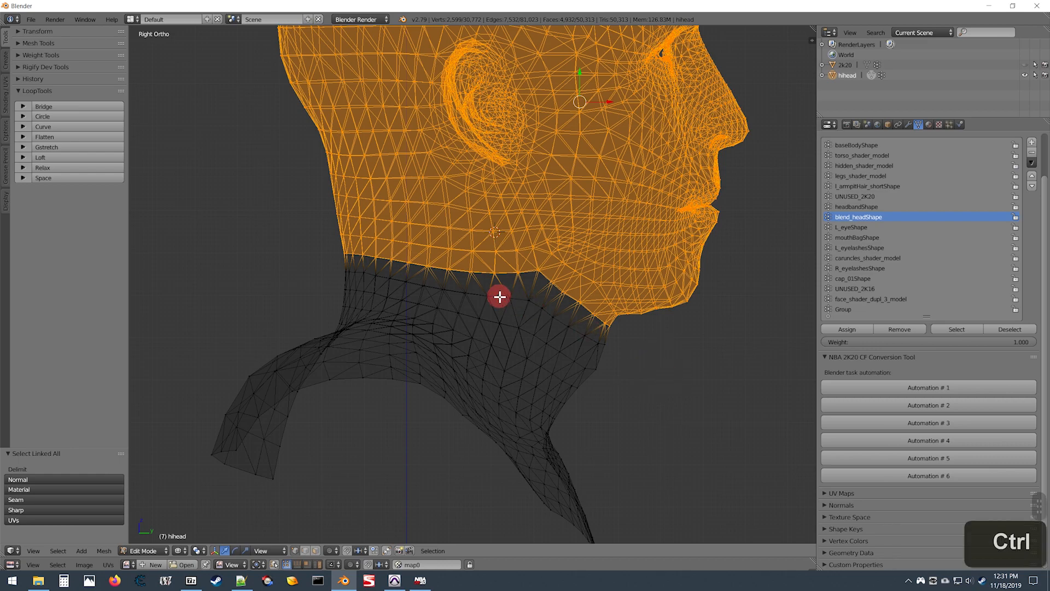
key(ctrl+z)
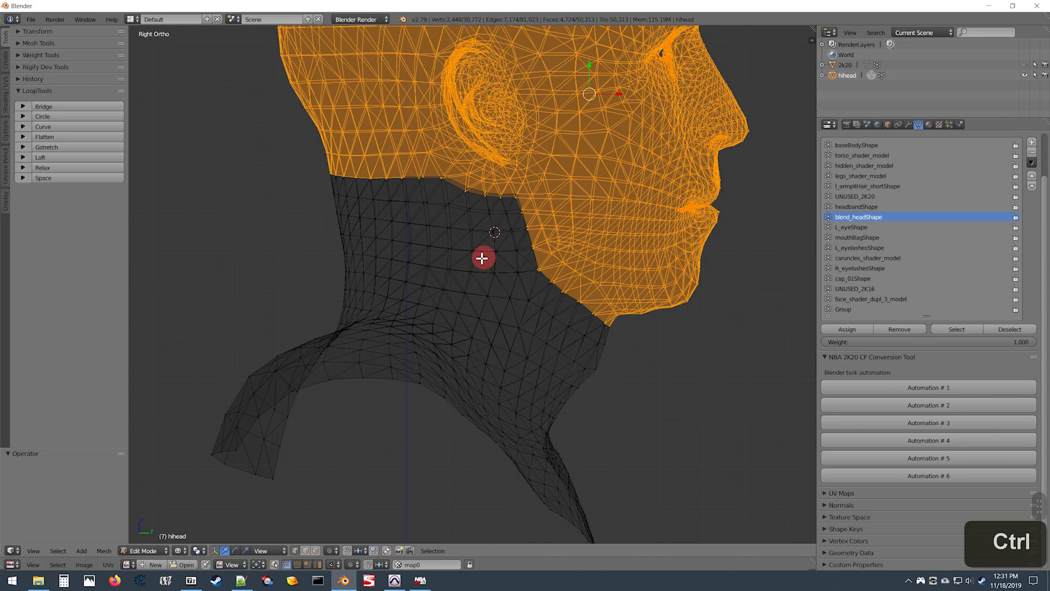
scroll(538, 267, up, 2)
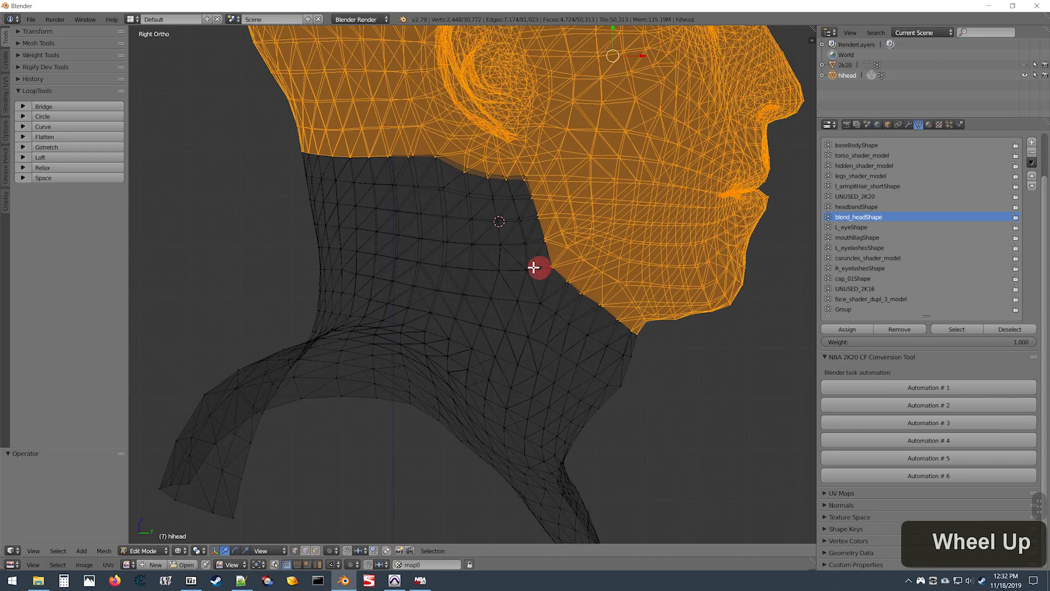
key(ctrl+z)
key(ctrl+shift+z)
key(ctrl+shift+z)
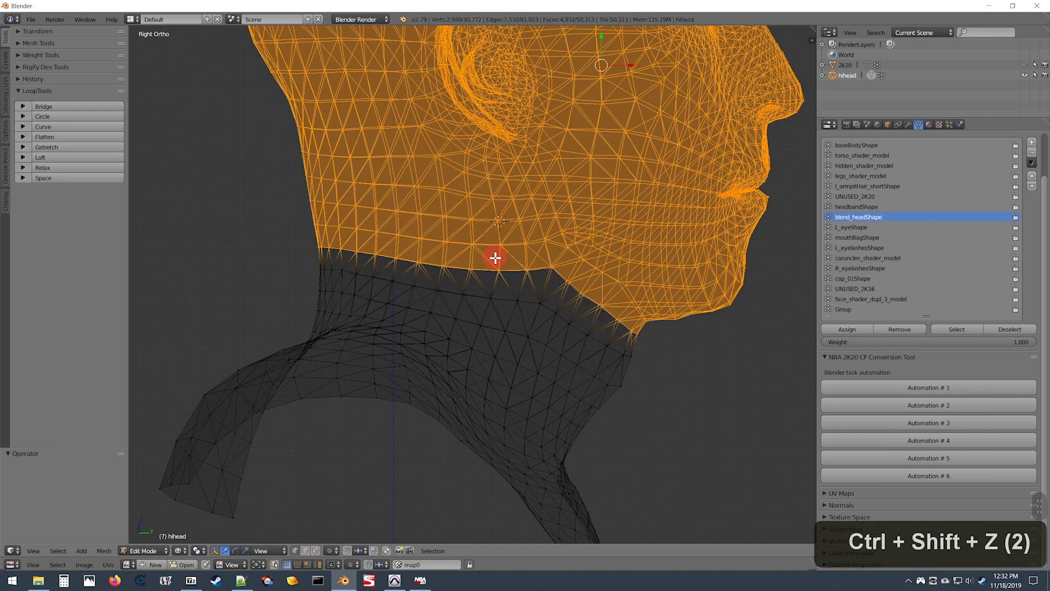
key(ctrl+z)
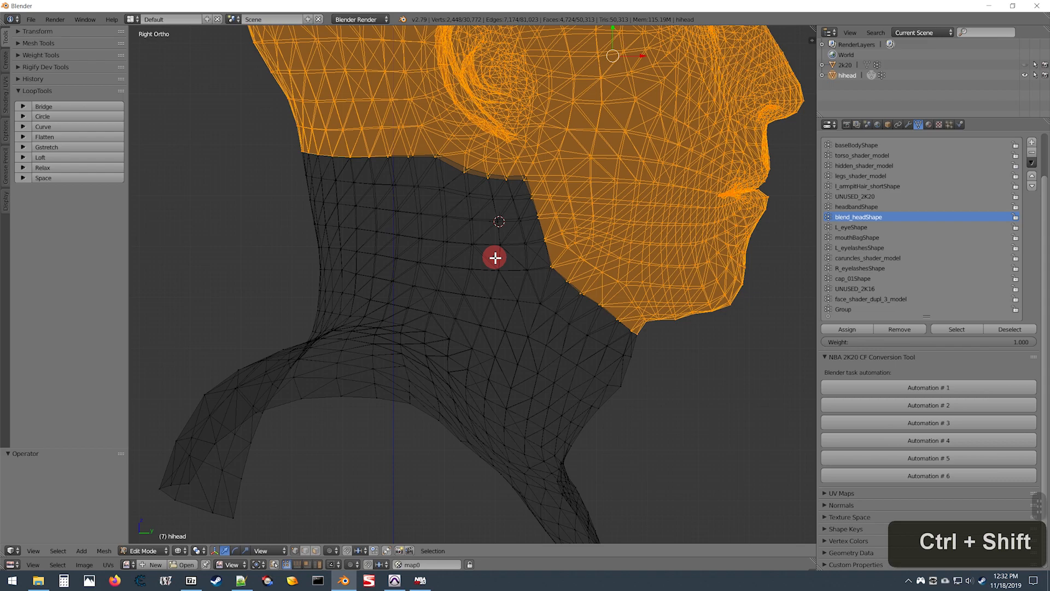
key(ctrl+shift+z)
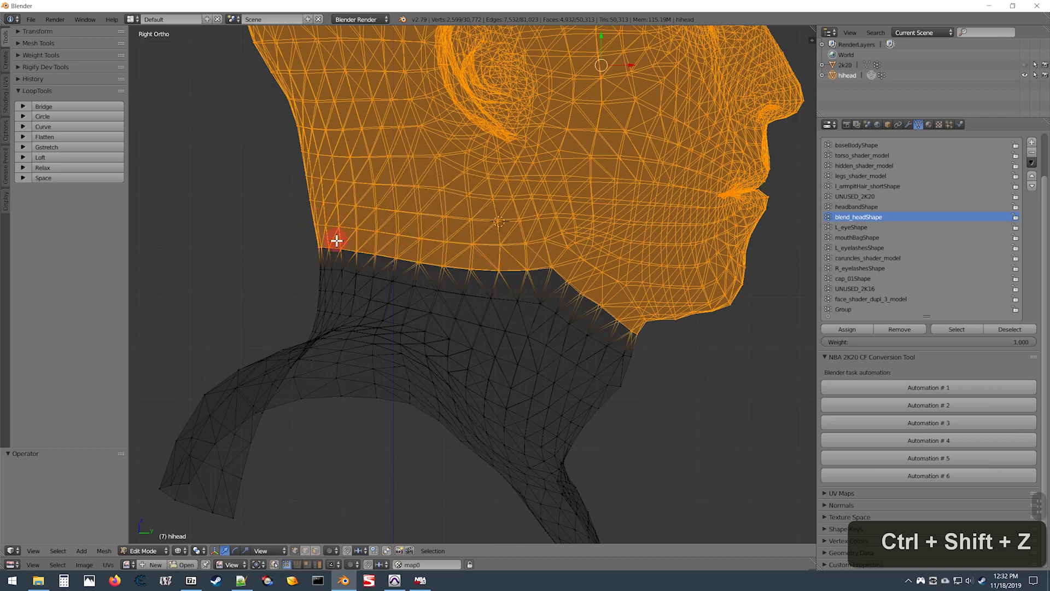
key(ctrl)
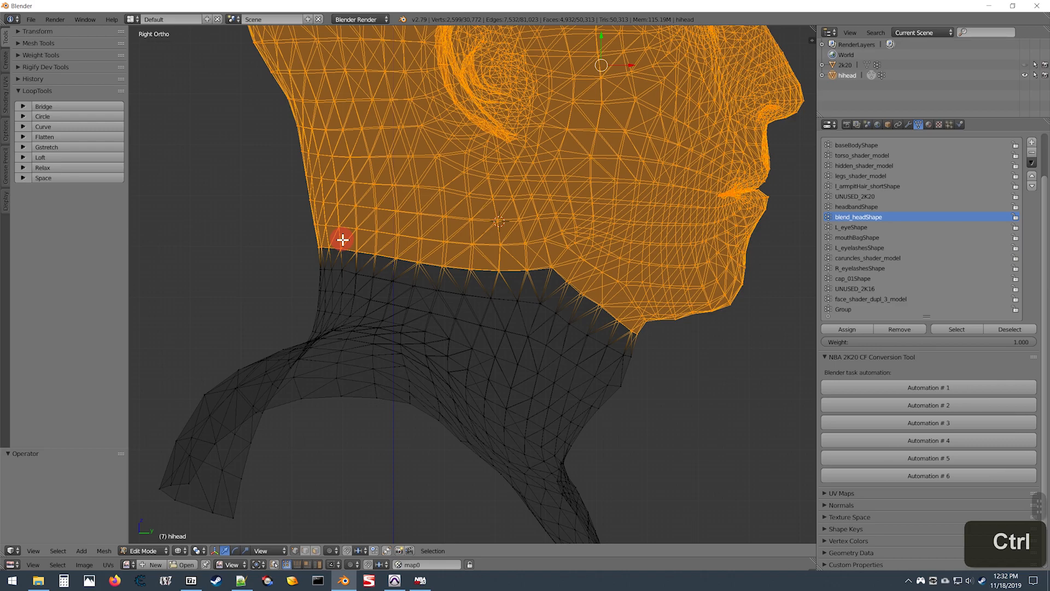
key(ctrl+z)
key(ctrl+shift+z)
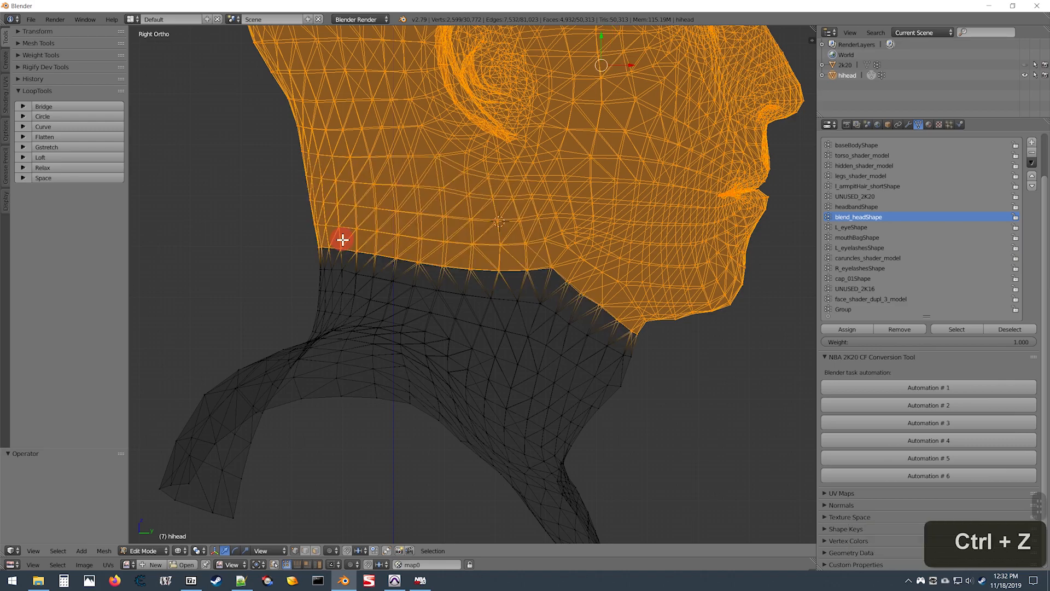
key(ctrl+z)
key(ctrl+shift+z)
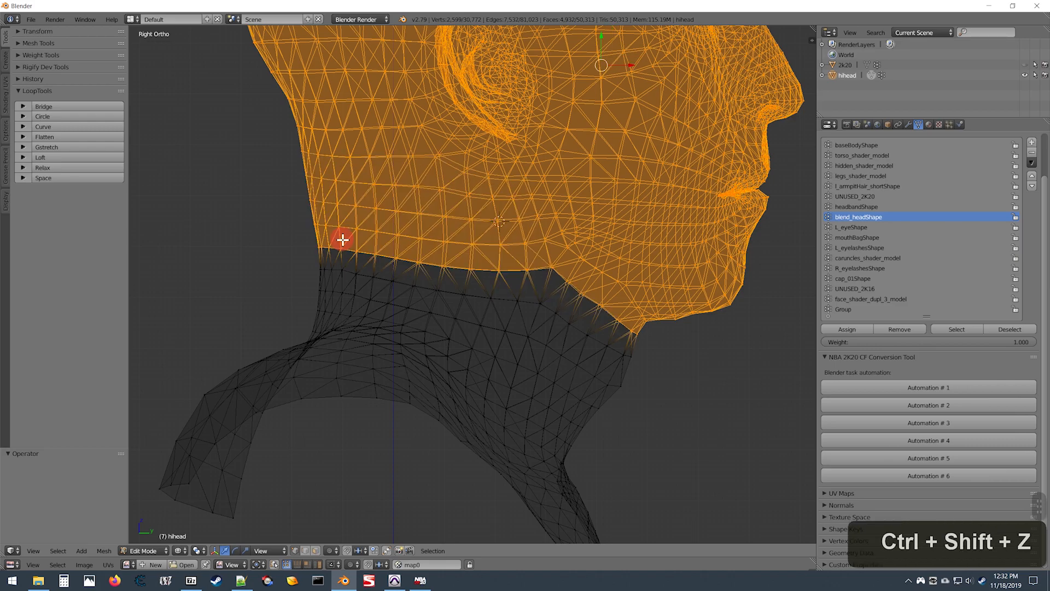
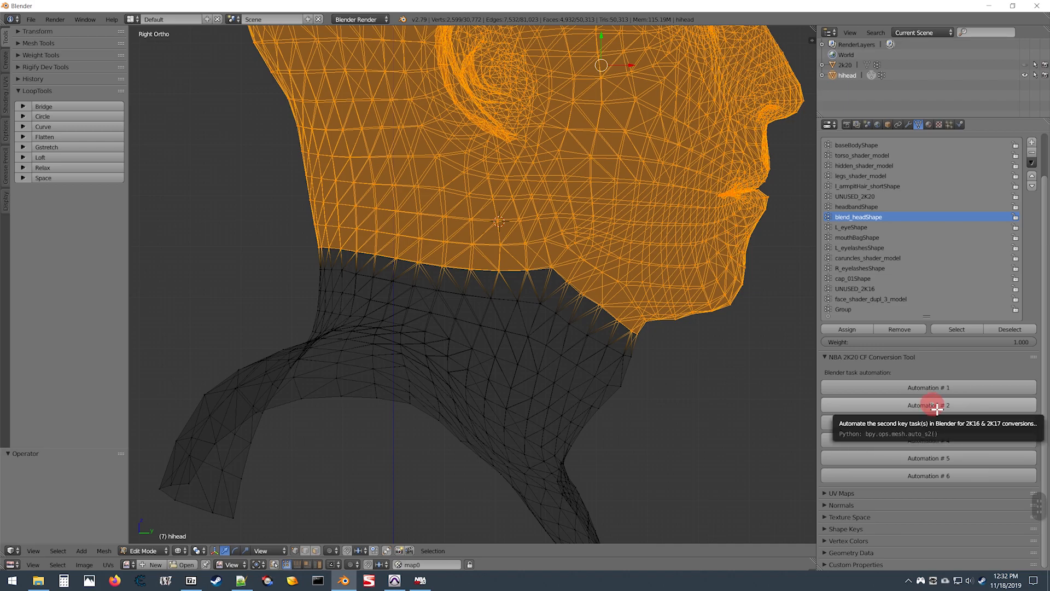
Run Automation # 2 of the NBA 2K20 CF Conversion Tool and deselect the face_shader_dupl_3_model vertex group.
click(937, 406)
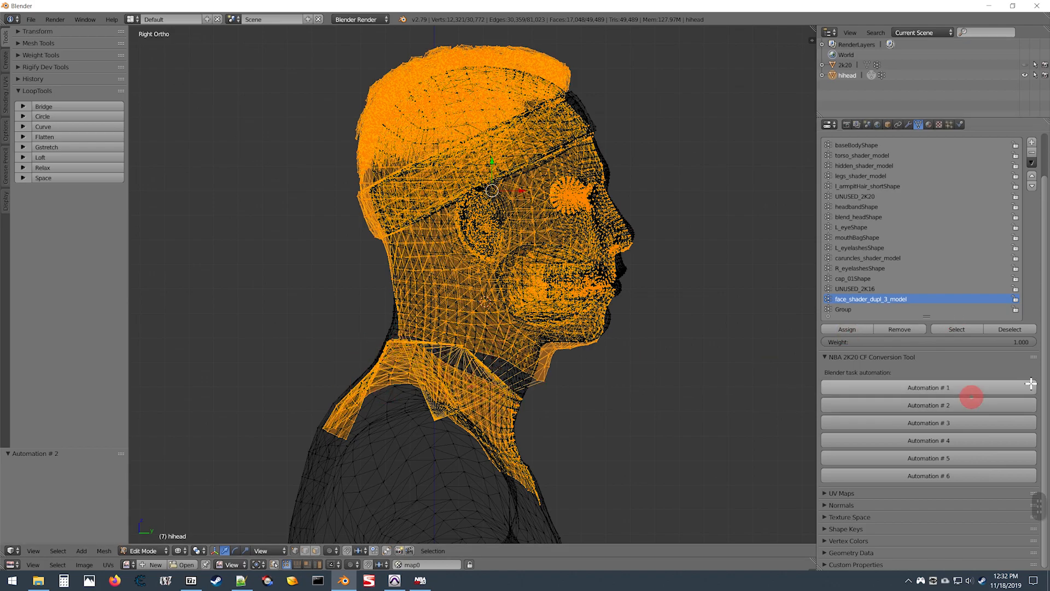
click(1009, 329)
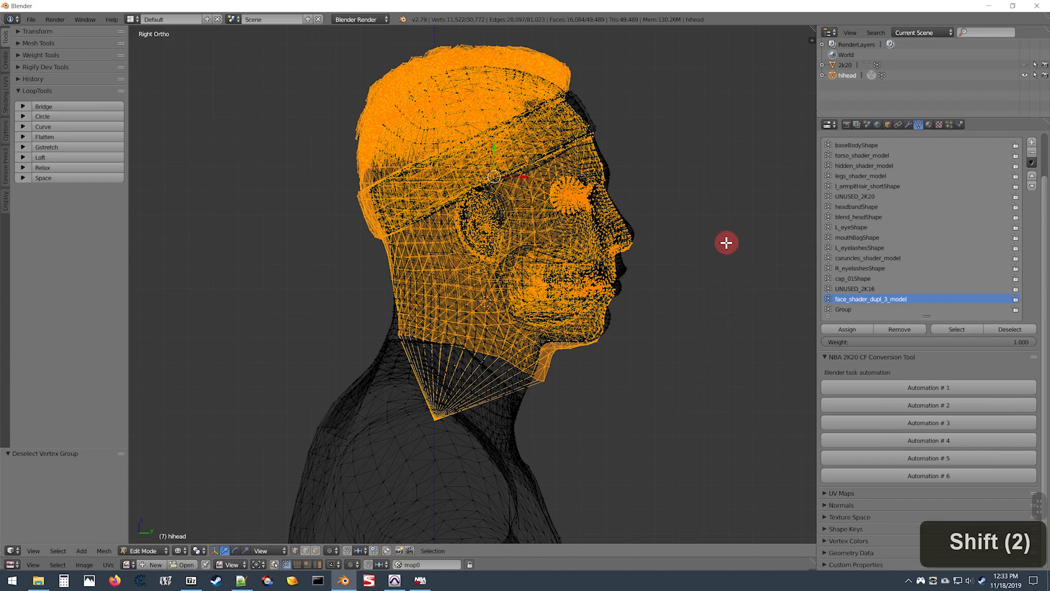
Examine how the selected head parts align with the unselected mesh around the eye, nose and mouth in the side view.
shift+scroll(713, 239, up, 3)
scroll(714, 239, up, 5)
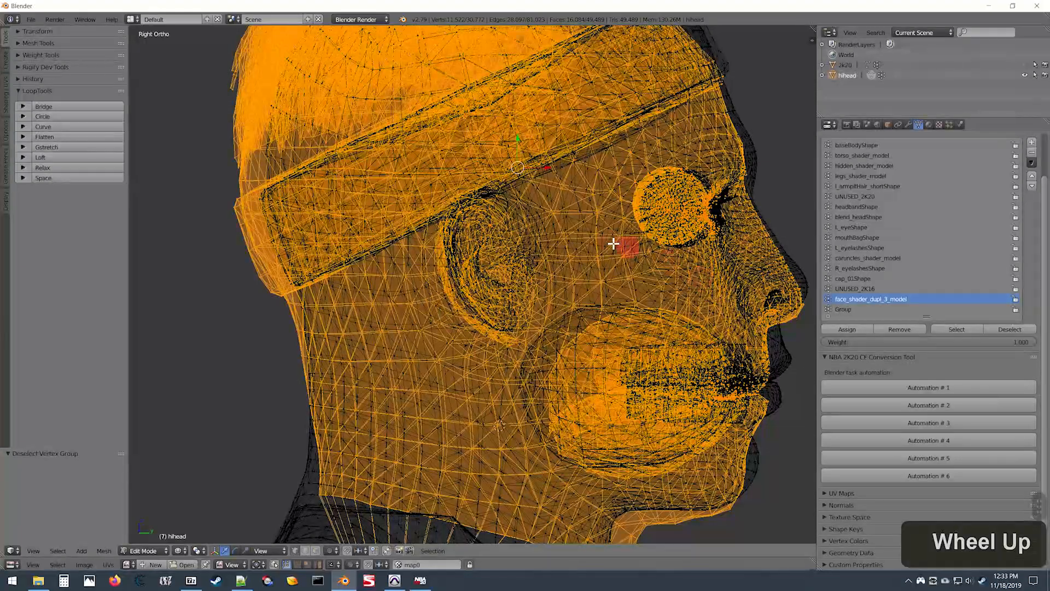
ctrl+scroll(480, 239, up, 3)
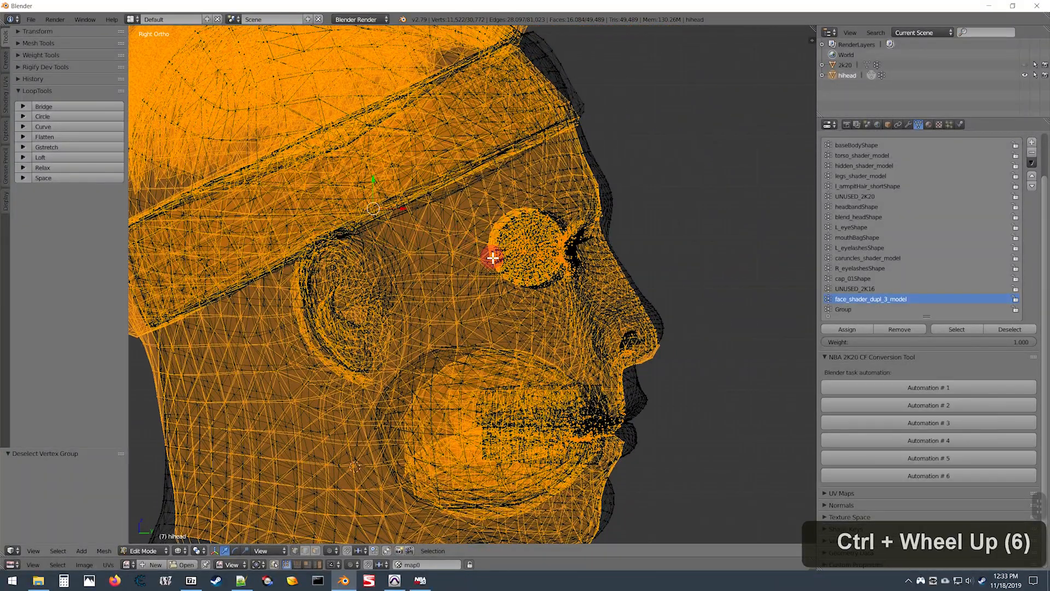
scroll(462, 277, down, 2)
shift+scroll(398, 254, down, 1)
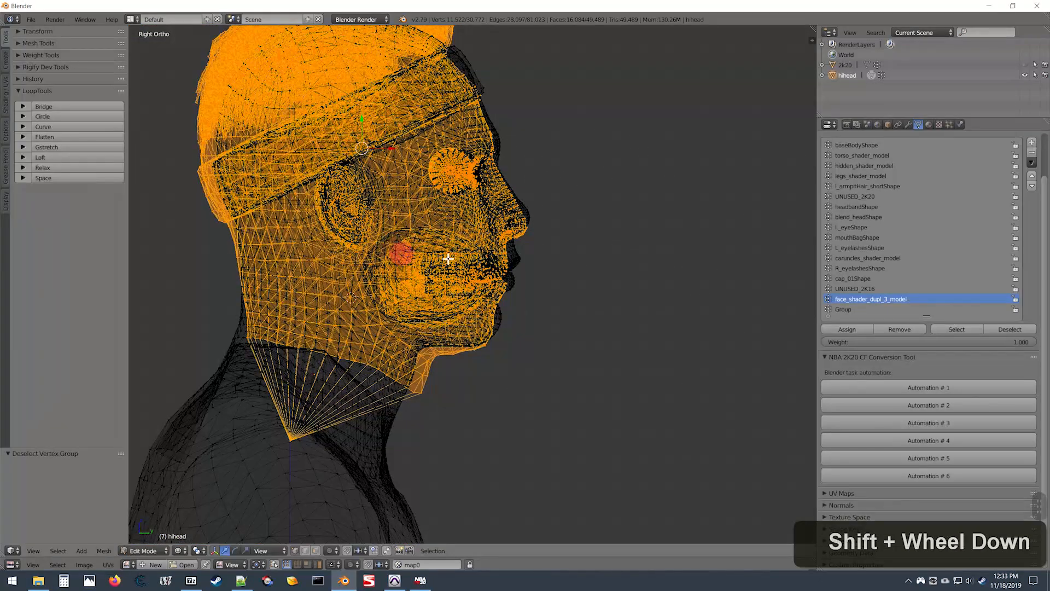
ctrl+scroll(471, 251, down, 6)
shift+scroll(677, 216, up, 3)
scroll(678, 217, up, 1)
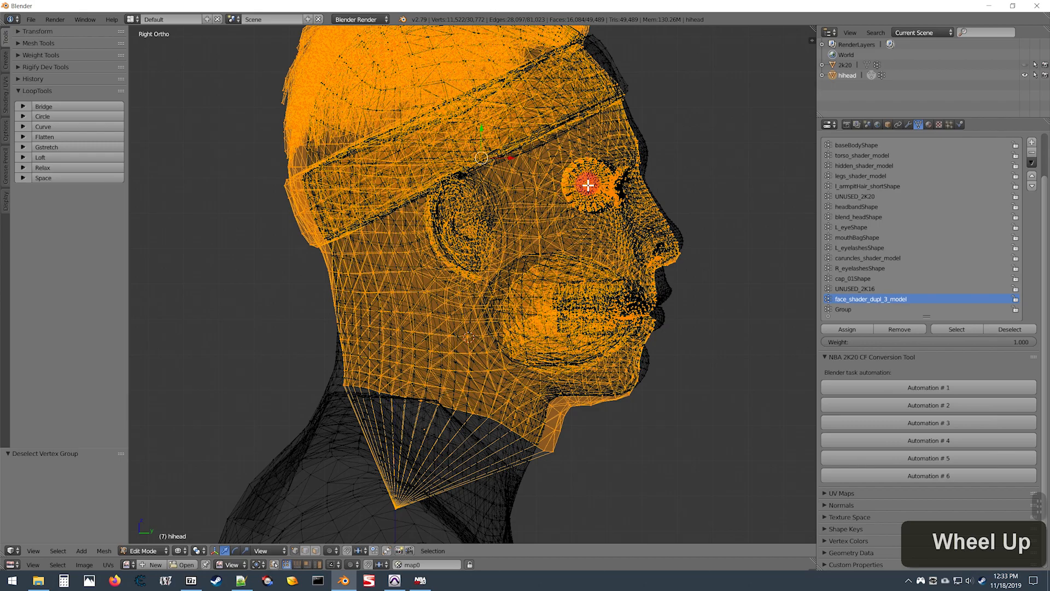
shift+scroll(691, 206, up, 2)
ctrl+scroll(464, 312, up, 6)
scroll(478, 340, up, 4)
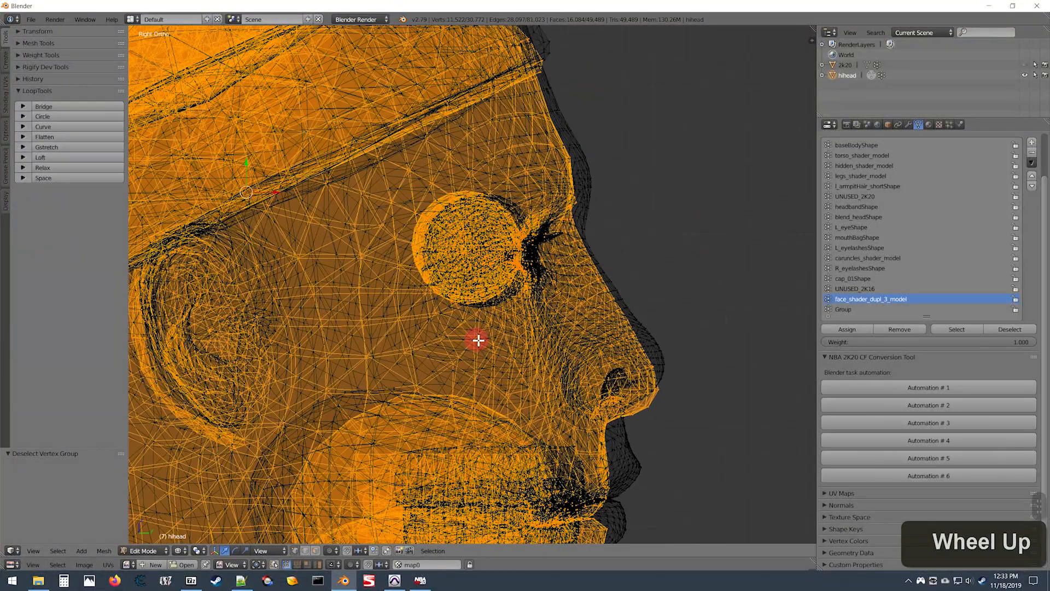
scroll(477, 340, up, 4)
scroll(553, 169, down, 3)
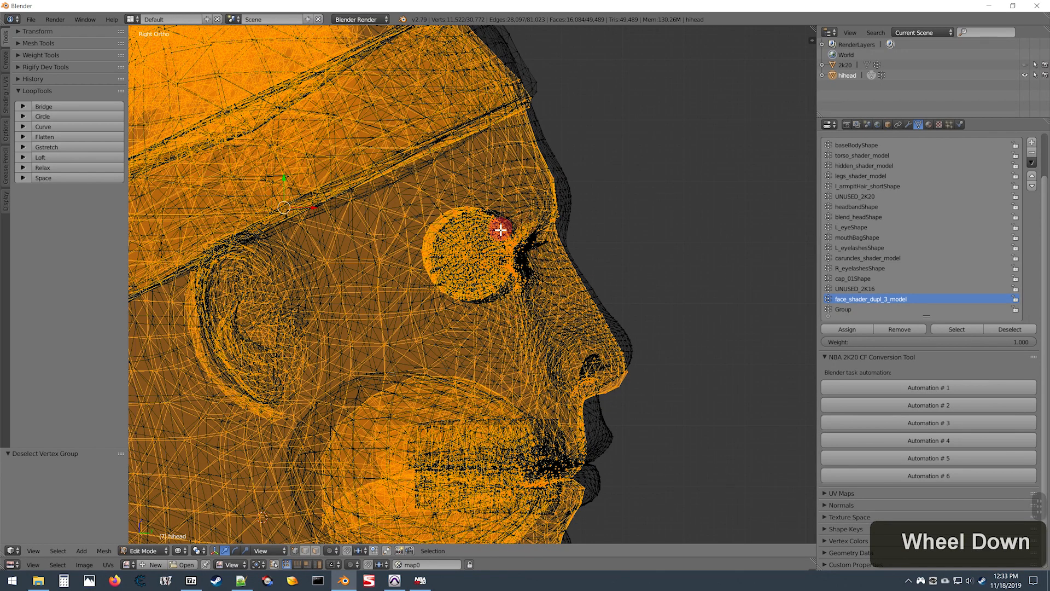
scroll(475, 211, down, 4)
scroll(453, 263, up, 3)
scroll(452, 254, down, 3)
scroll(476, 268, up, 3)
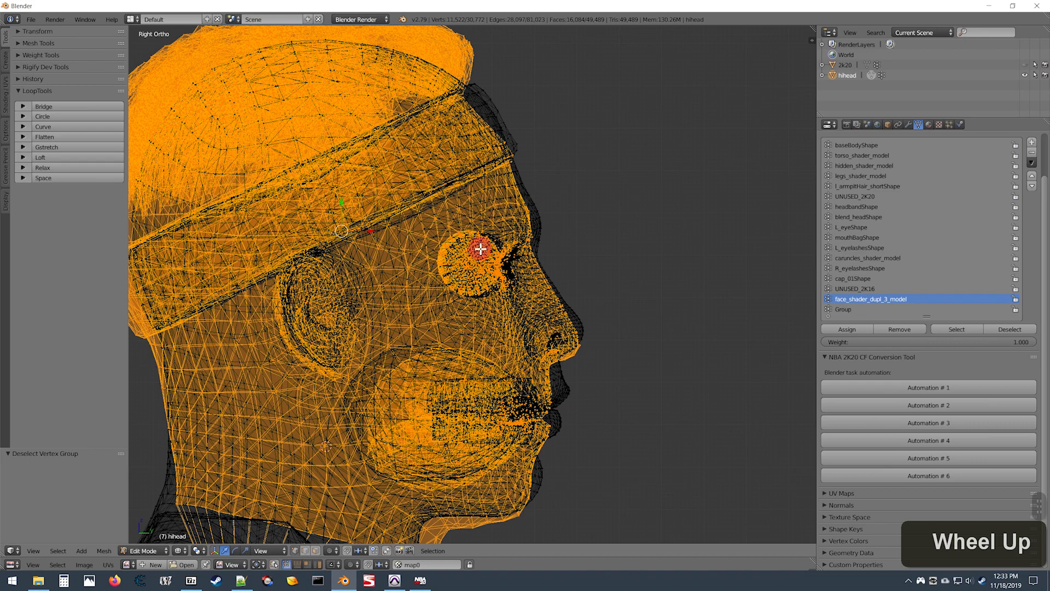
scroll(492, 274, up, 4)
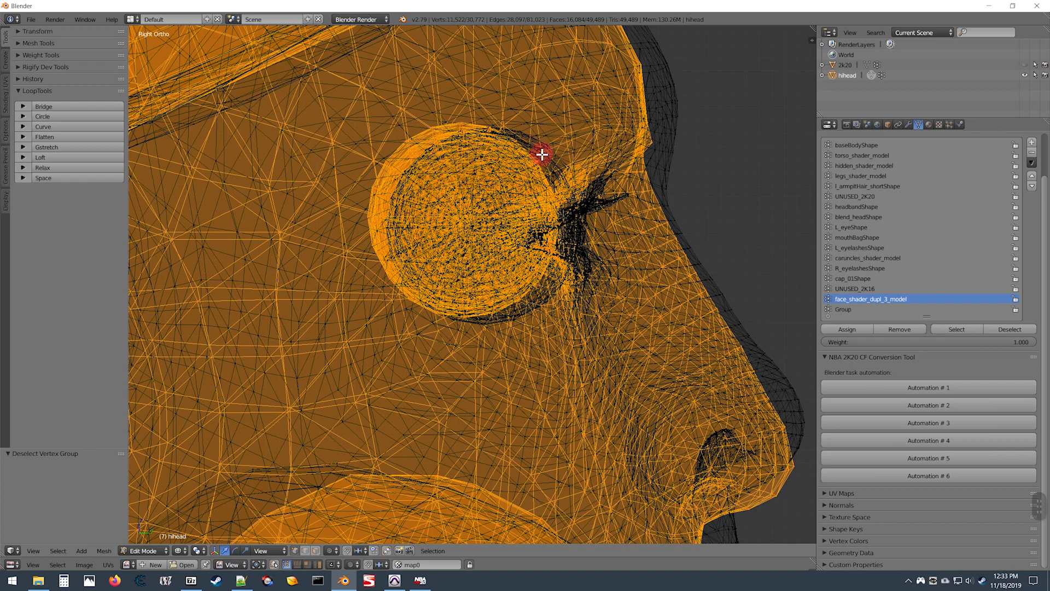
scroll(606, 177, down, 4)
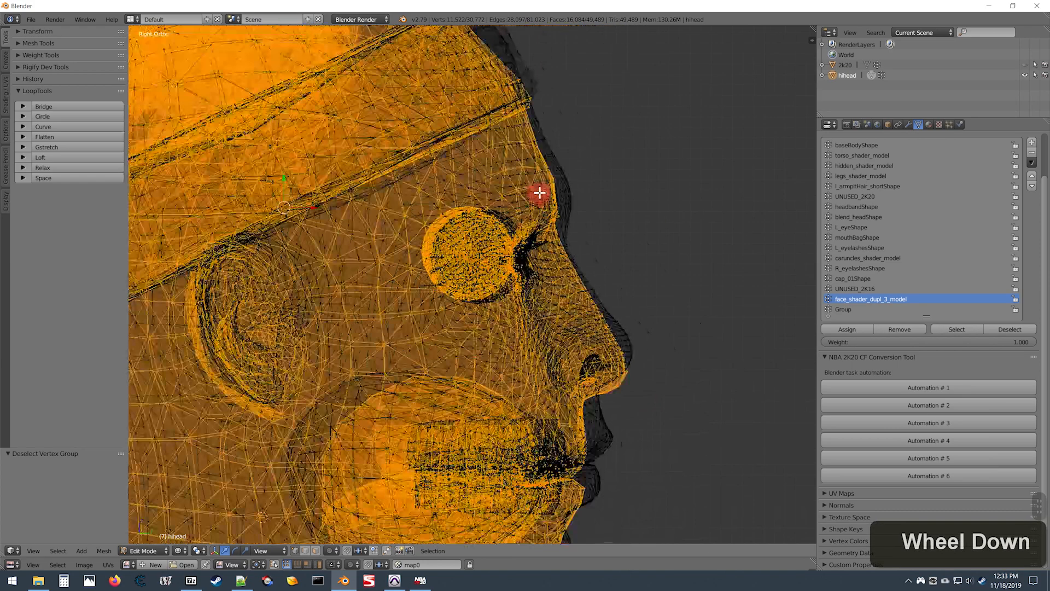
scroll(511, 239, down, 3)
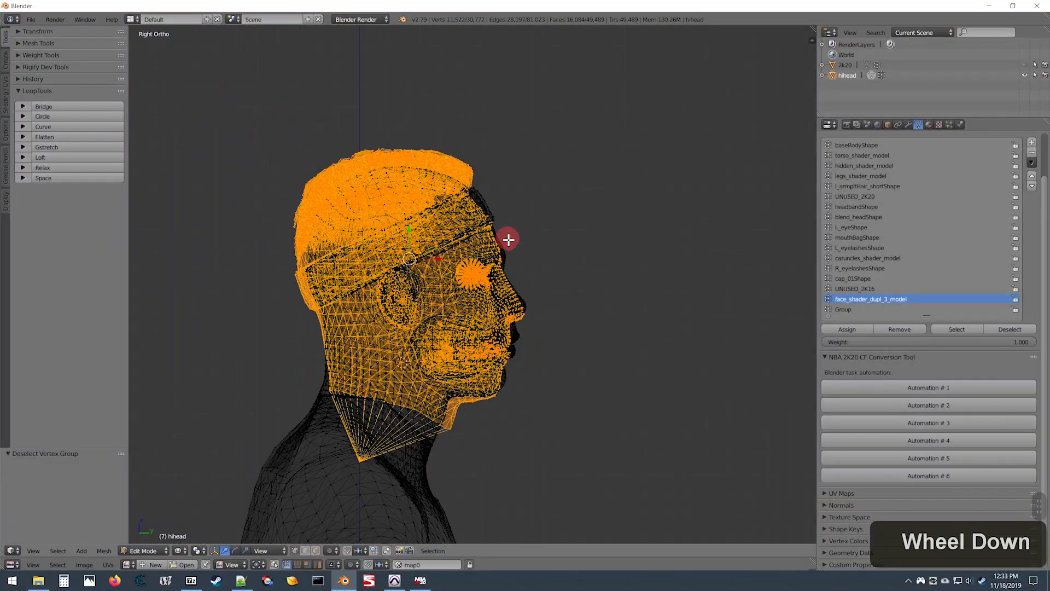
scroll(511, 240, up, 4)
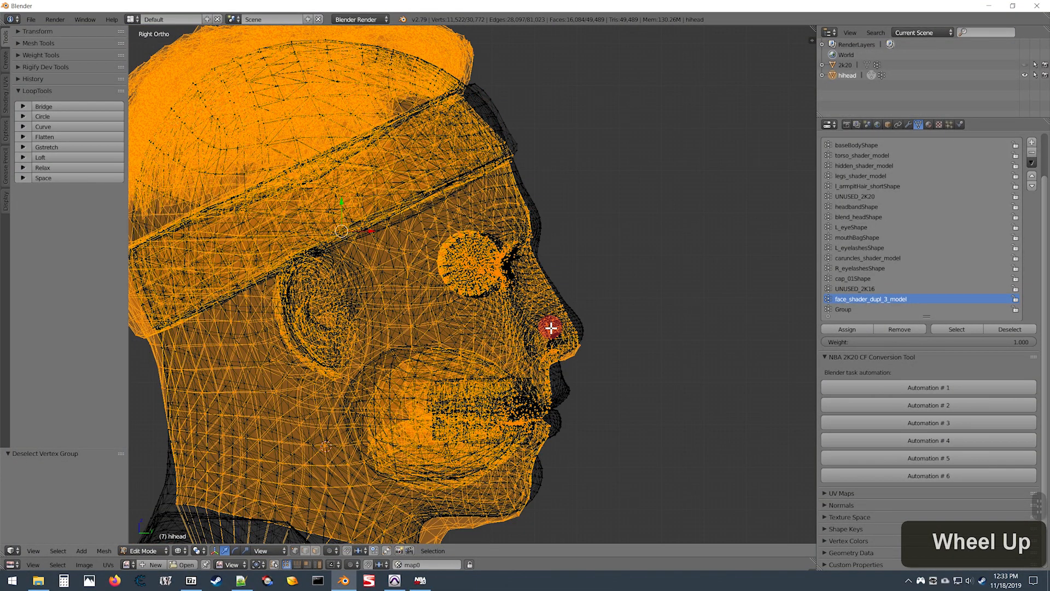
scroll(552, 328, up, 6)
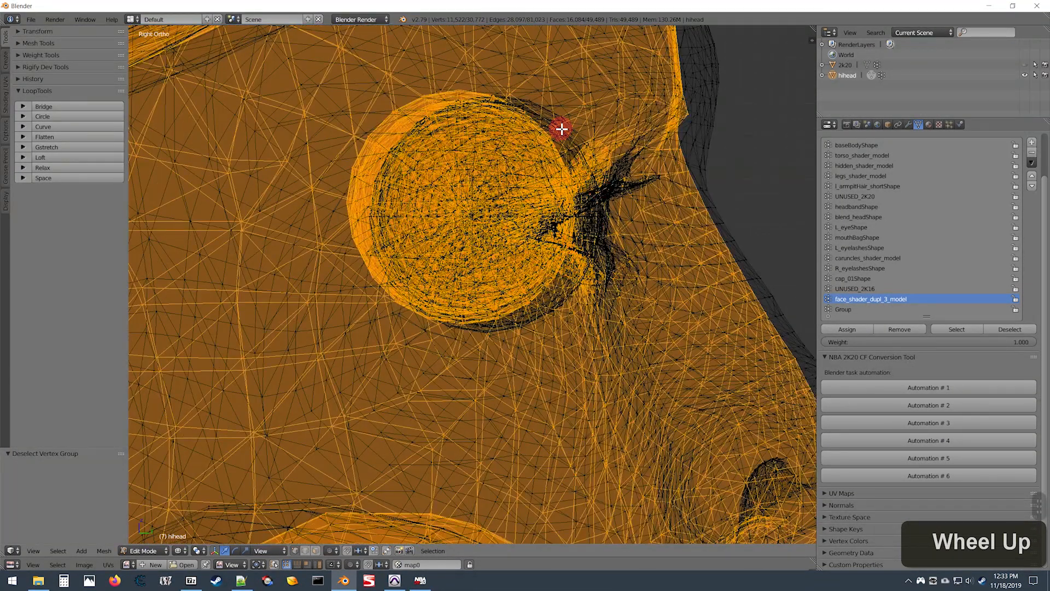
Examine how the selected head parts line up with the unselected mesh at the eye socket and across the whole head profile.
scroll(565, 133, down, 6)
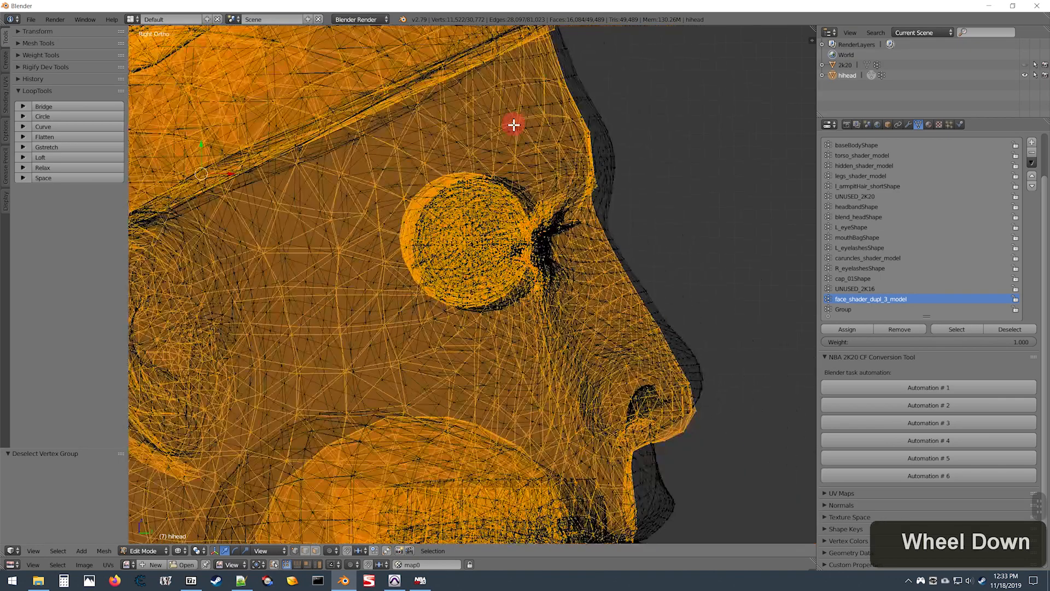
scroll(497, 300, up, 6)
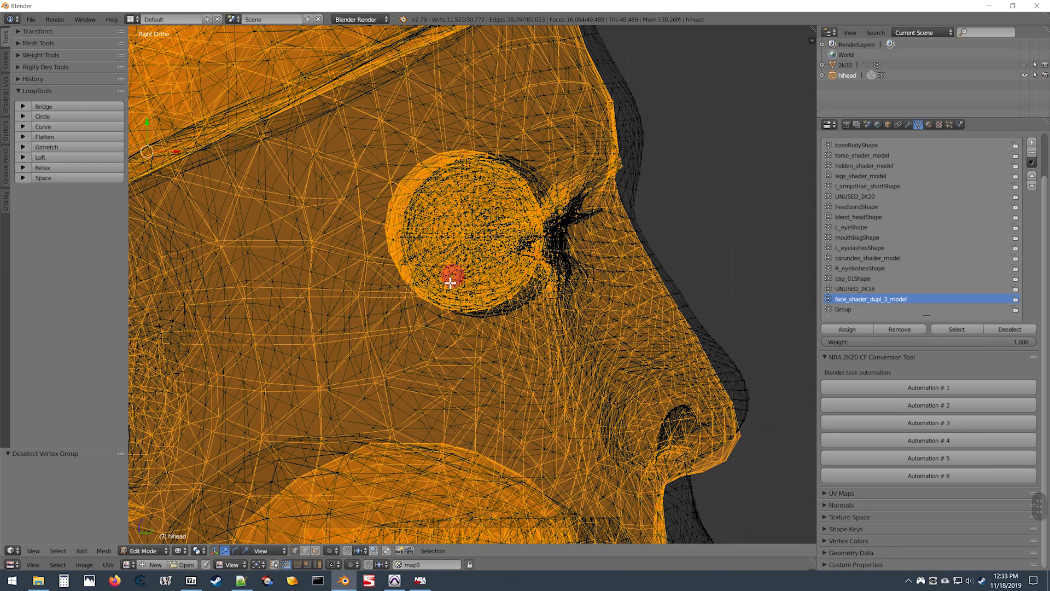
scroll(407, 274, down, 4)
scroll(502, 241, up, 2)
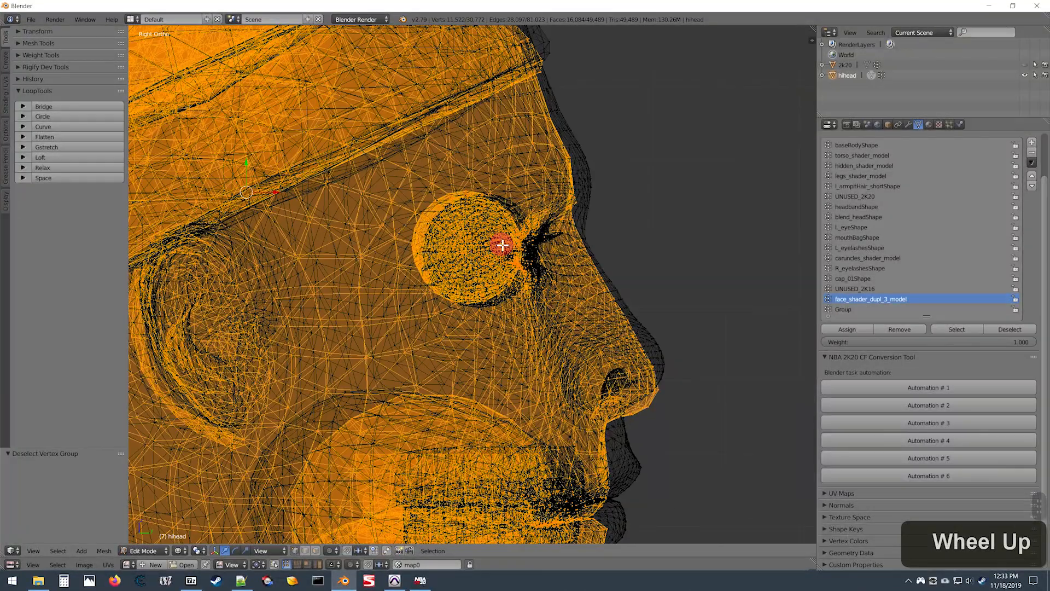
scroll(326, 228, down, 4)
shift+scroll(325, 228, down, 3)
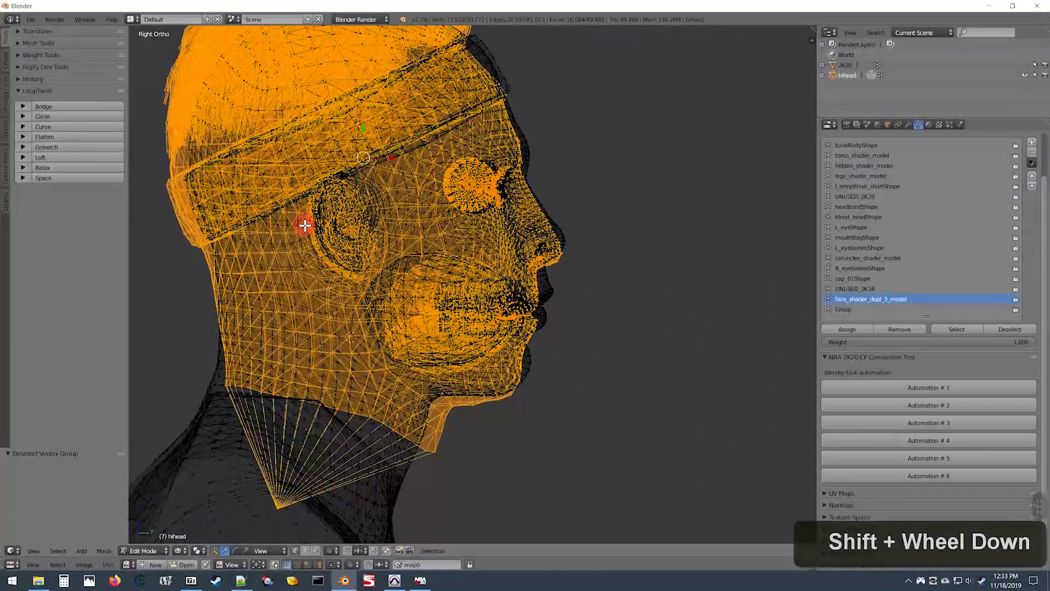
ctrl+scroll(272, 207, down, 5)
scroll(569, 335, down, 3)
scroll(563, 340, up, 3)
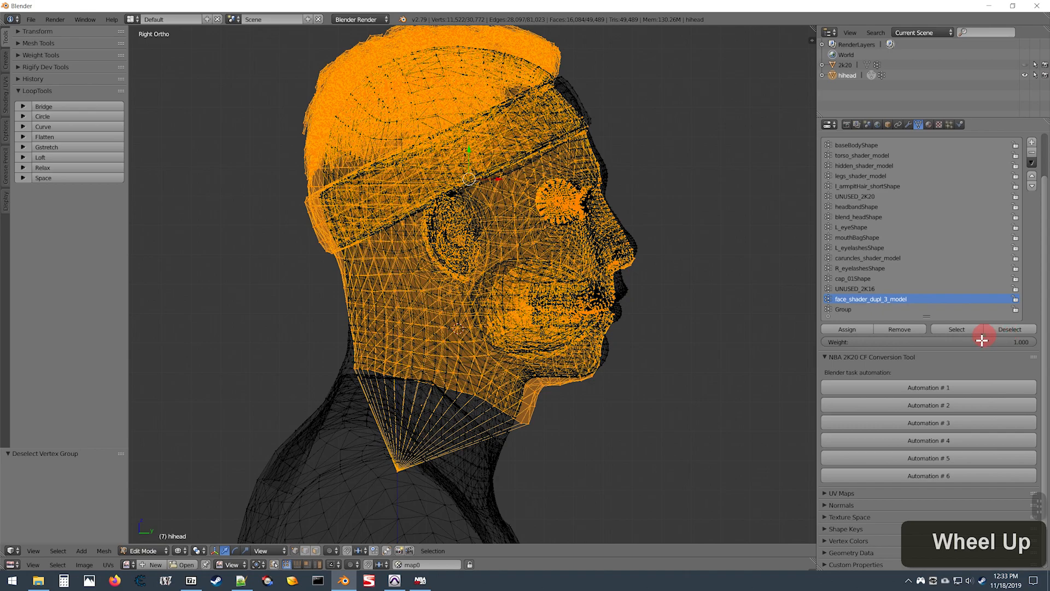
Temporarily add the face_shader_dupl_3_model vertex group to the selection to compare the neck with the head edge, and undo it.
click(963, 330)
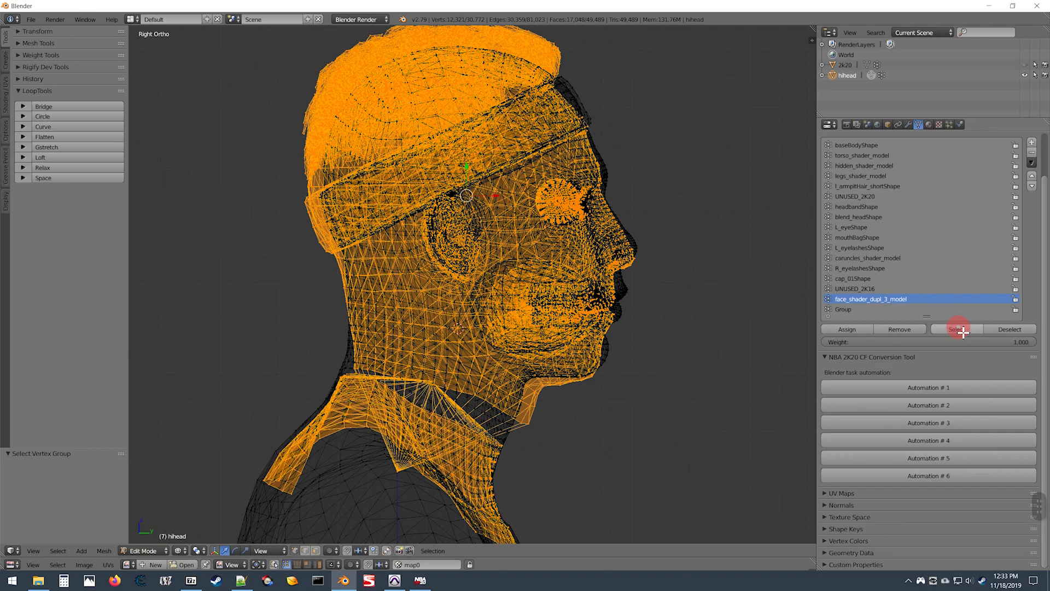
shift+scroll(373, 354, down, 2)
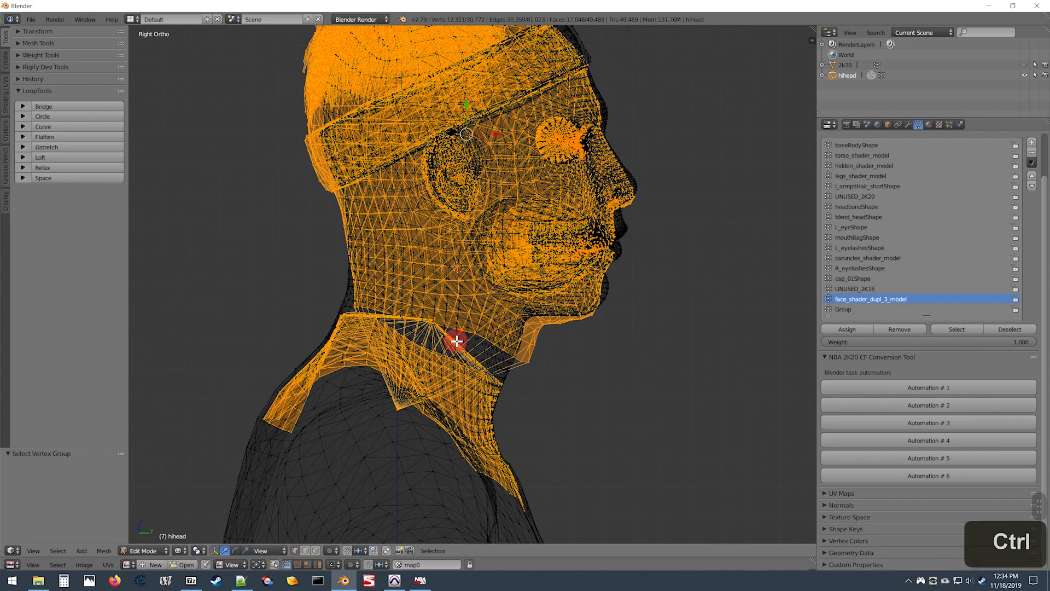
key(ctrl+z)
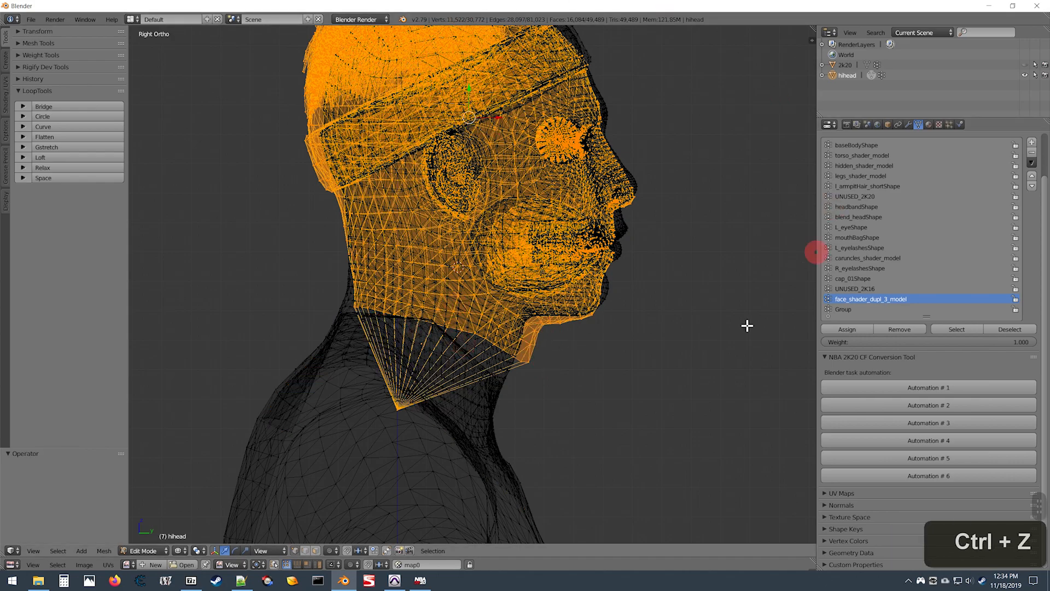
Rotate the selected head parts by -4° about the global X axis.
scroll(677, 328, down, 2)
shift+scroll(574, 307, up, 1)
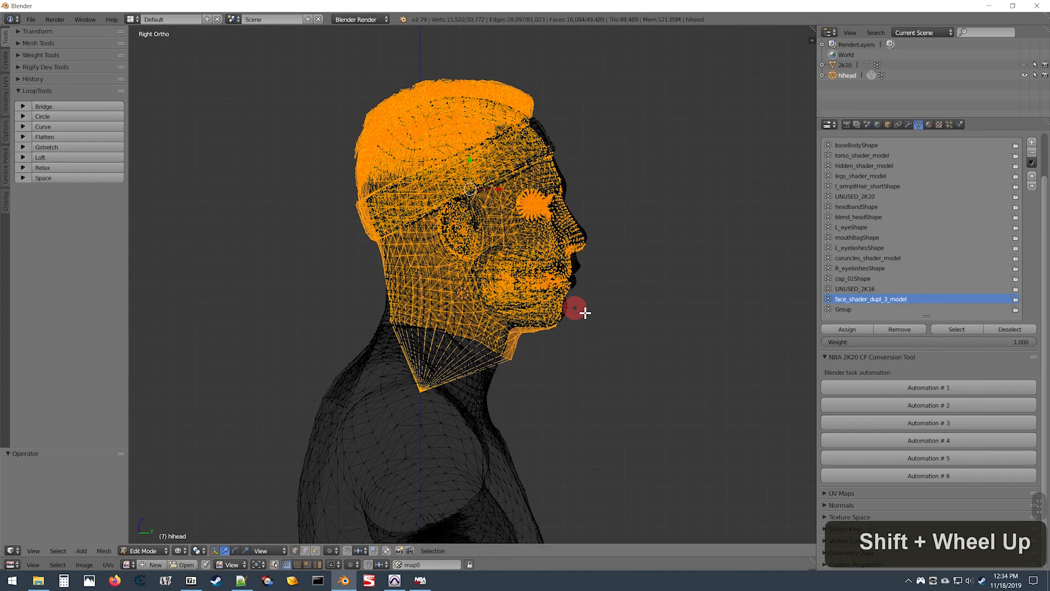
scroll(689, 336, up, 2)
scroll(688, 336, up, 1)
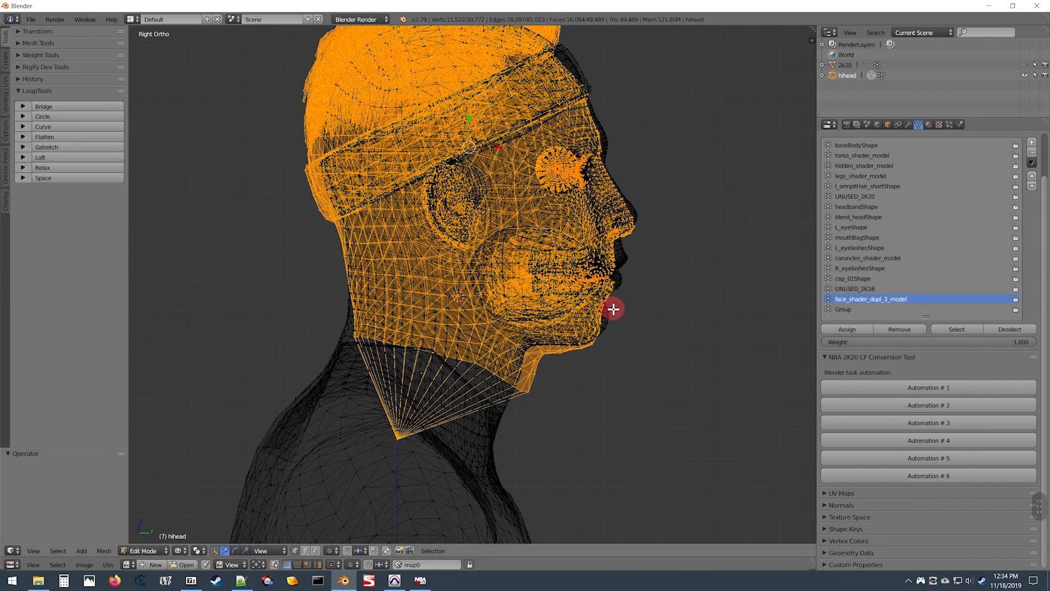
key(r)
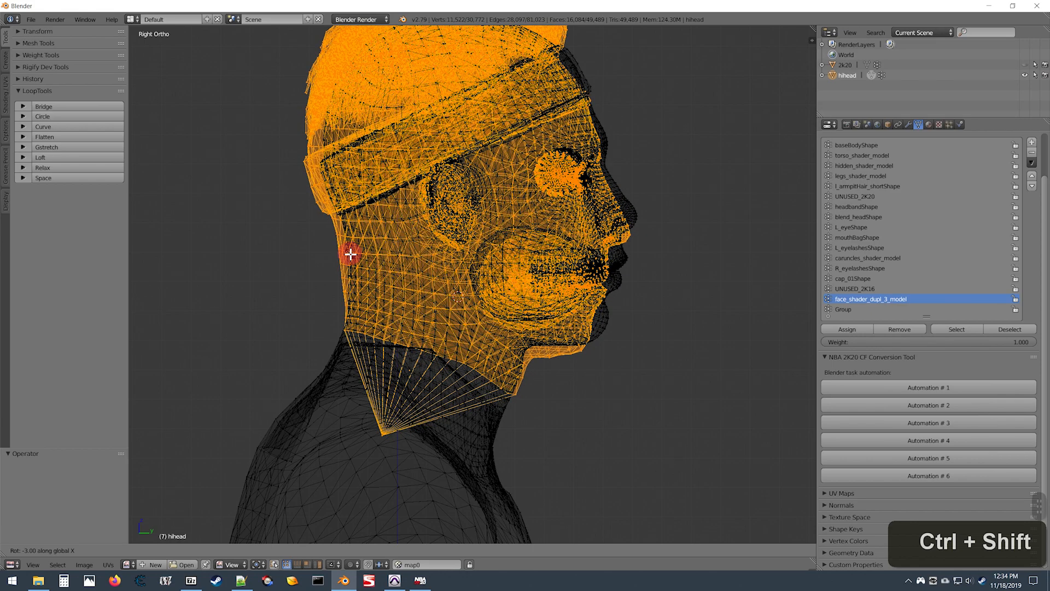
ctrl+shift+click(284, 222)
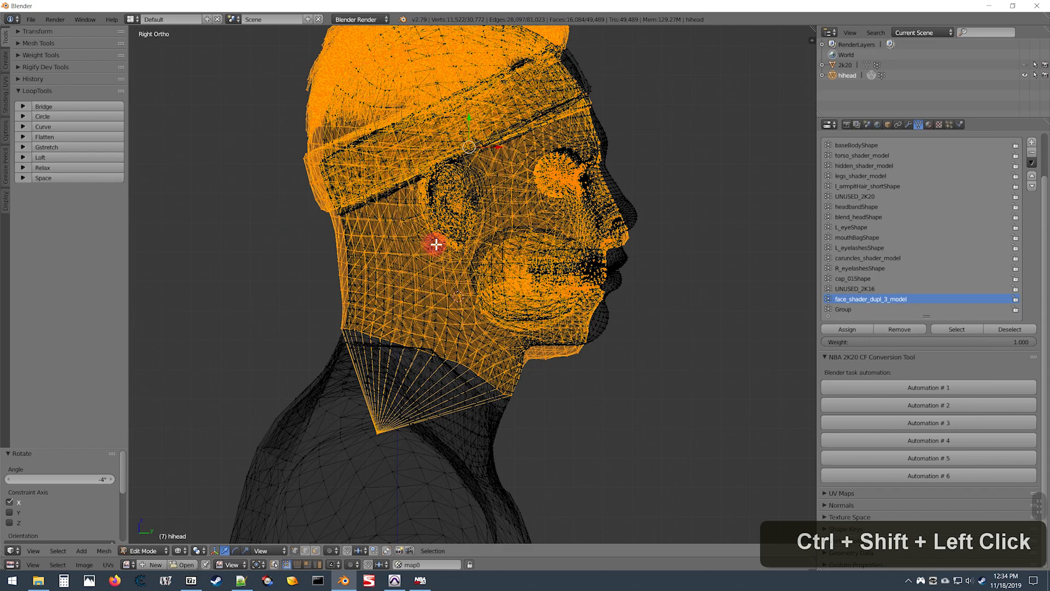
Select the face_shader_dupl_3_model vertex group again to check the neck seam against the rotated head, and undo that selection.
click(957, 329)
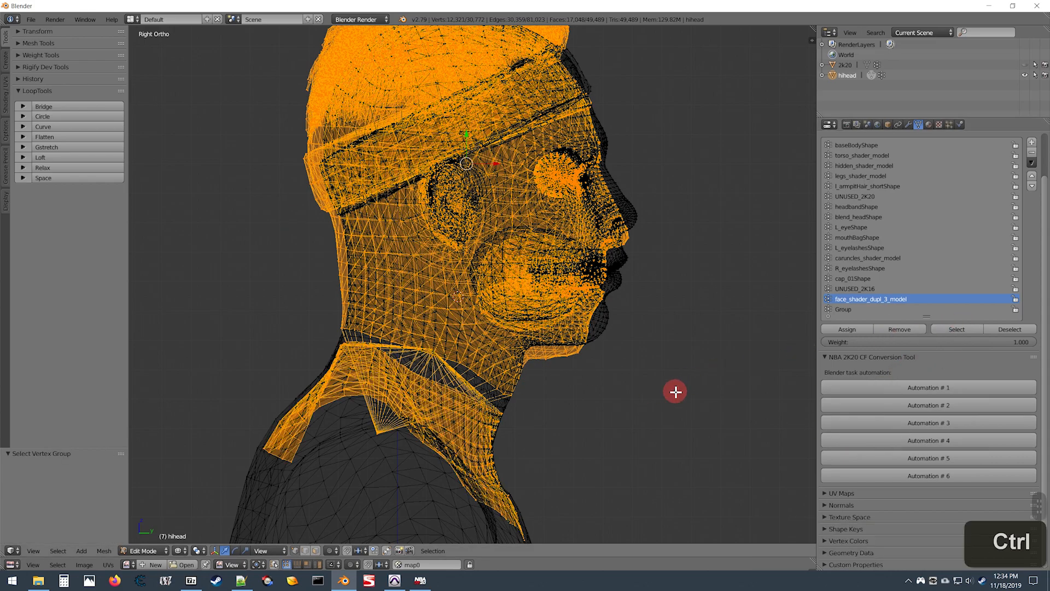
key(ctrl+z)
shift+scroll(680, 295, up, 5)
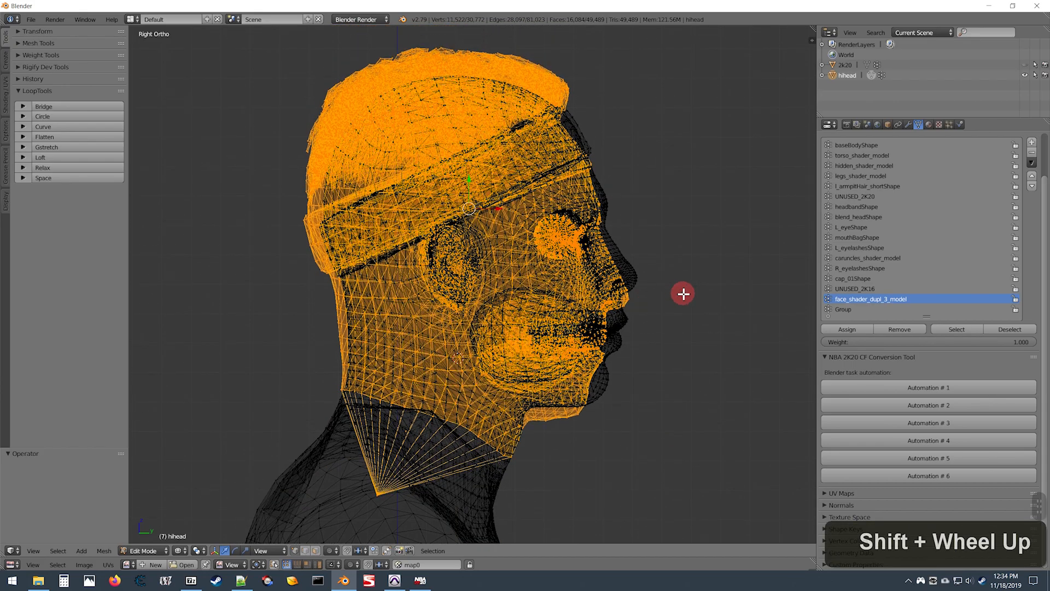
Move the selected head parts up 0.17 along the global Z axis to match the eyeball height.
ctrl+scroll(468, 268, up, 3)
scroll(363, 293, up, 2)
ctrl+scroll(379, 281, up, 1)
scroll(545, 301, down, 2)
scroll(520, 300, up, 3)
ctrl+scroll(595, 290, down, 3)
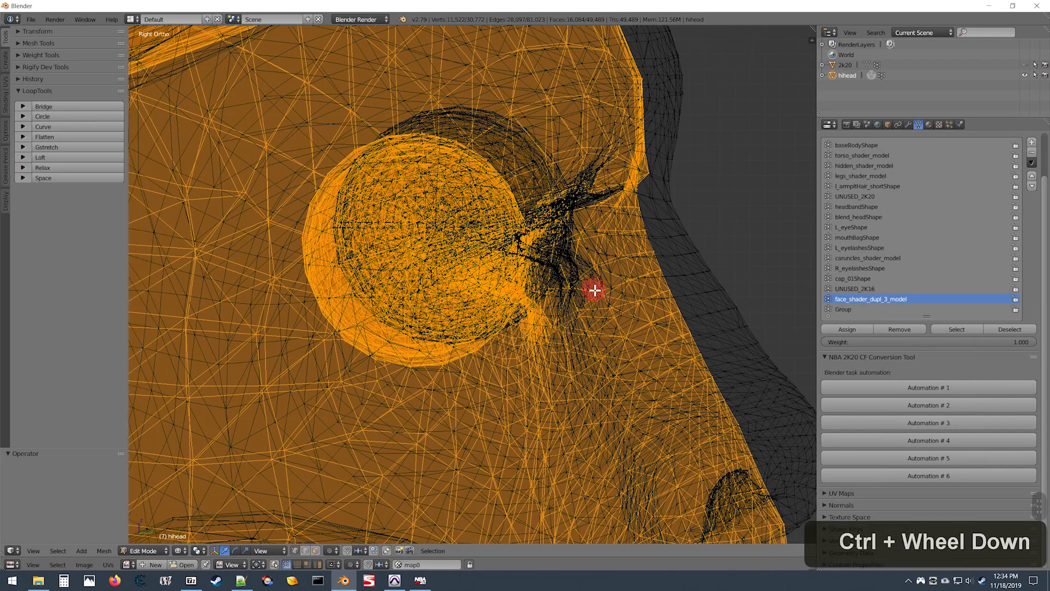
scroll(637, 304, down, 2)
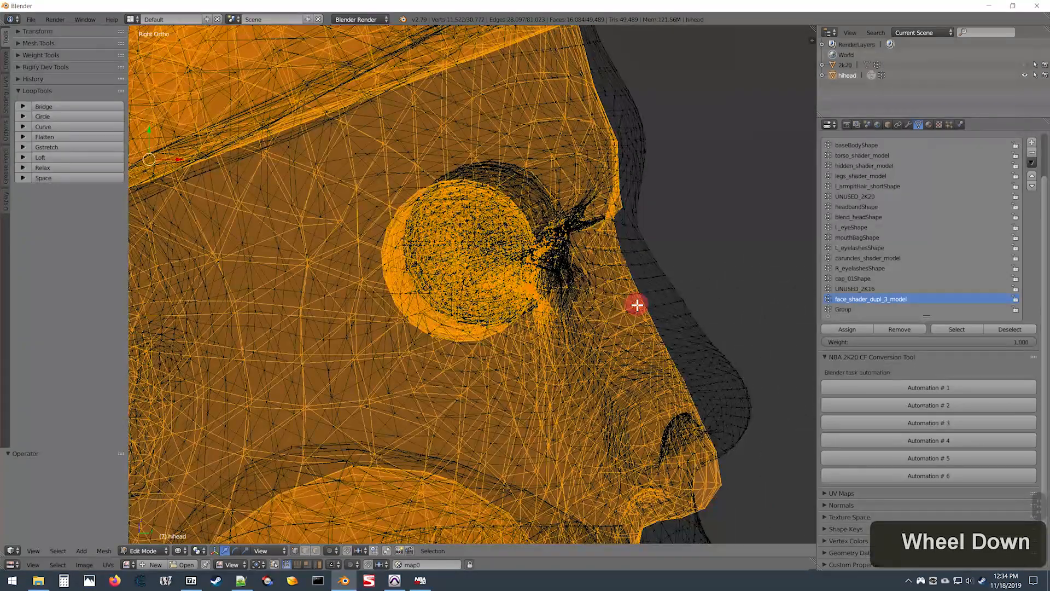
key(g)
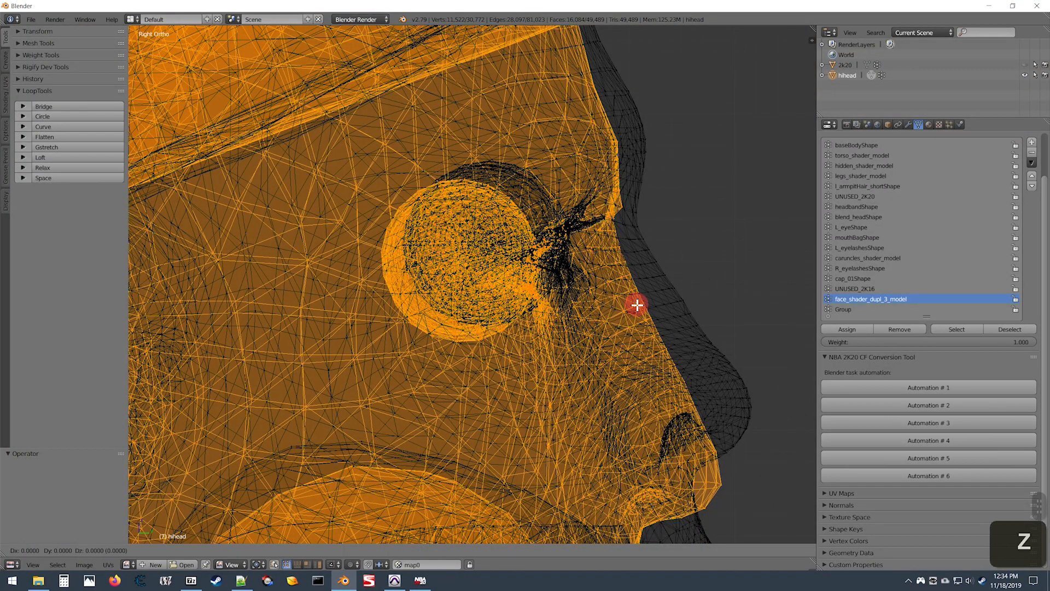
key(z)
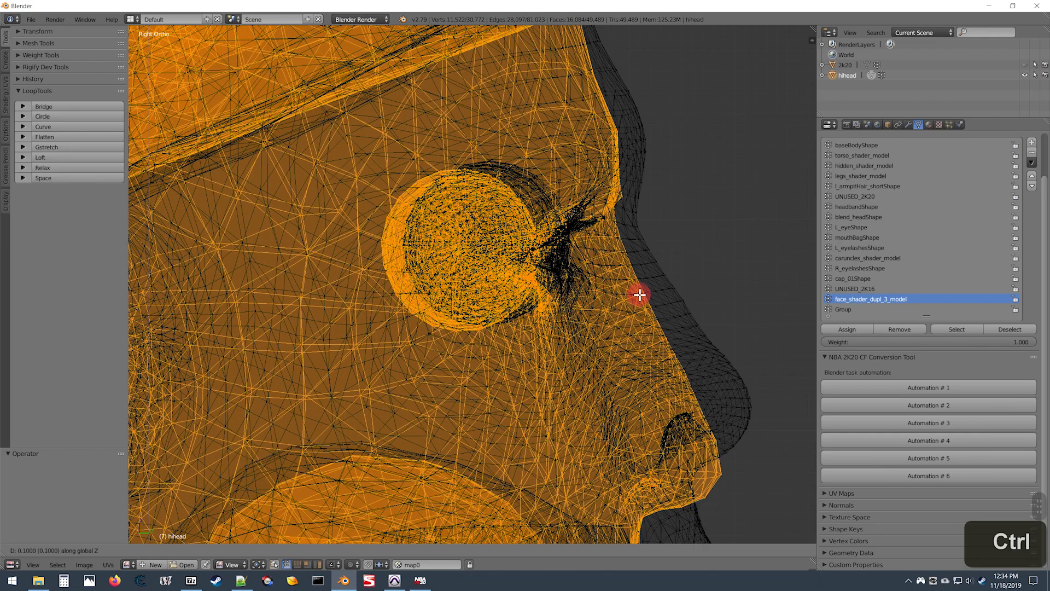
key(shift)
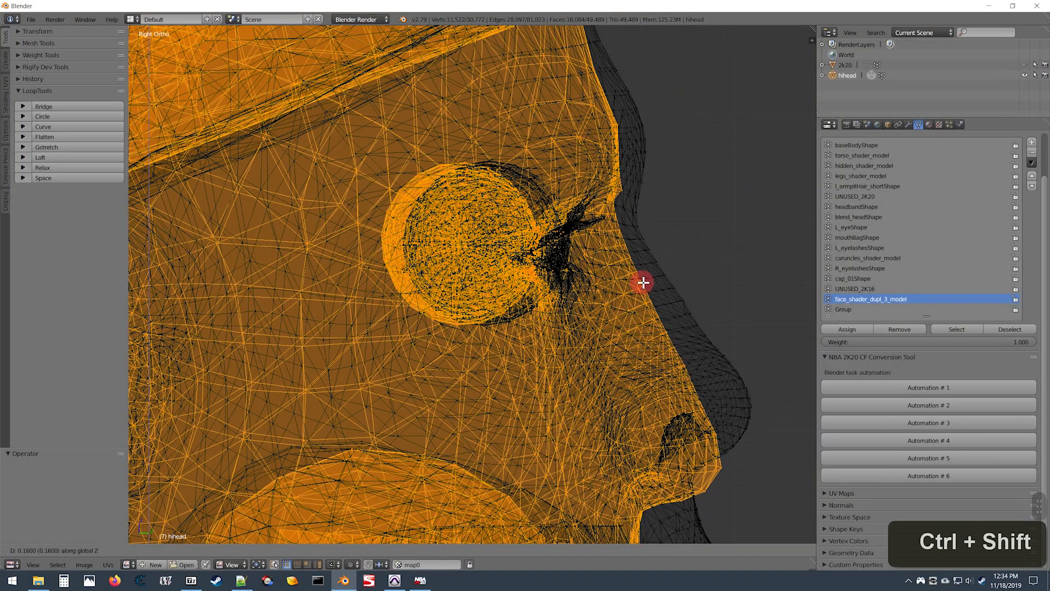
ctrl+shift+click(643, 282)
Move the selected head parts forward 0.23 along the global Y axis to line up the eyeballs.
key(g)
key(y)
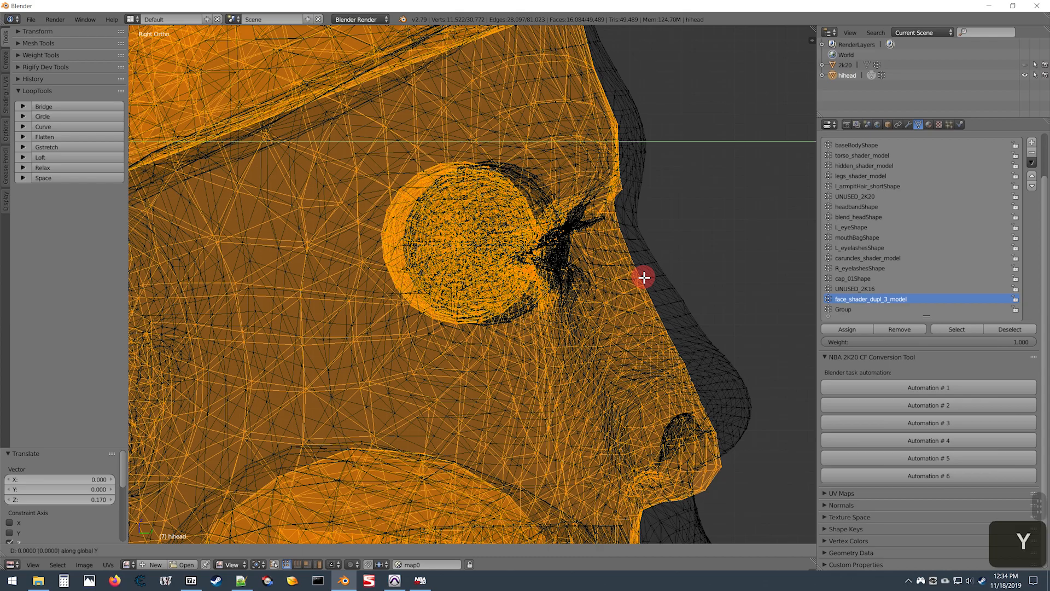
key(ctrl)
key(shift)
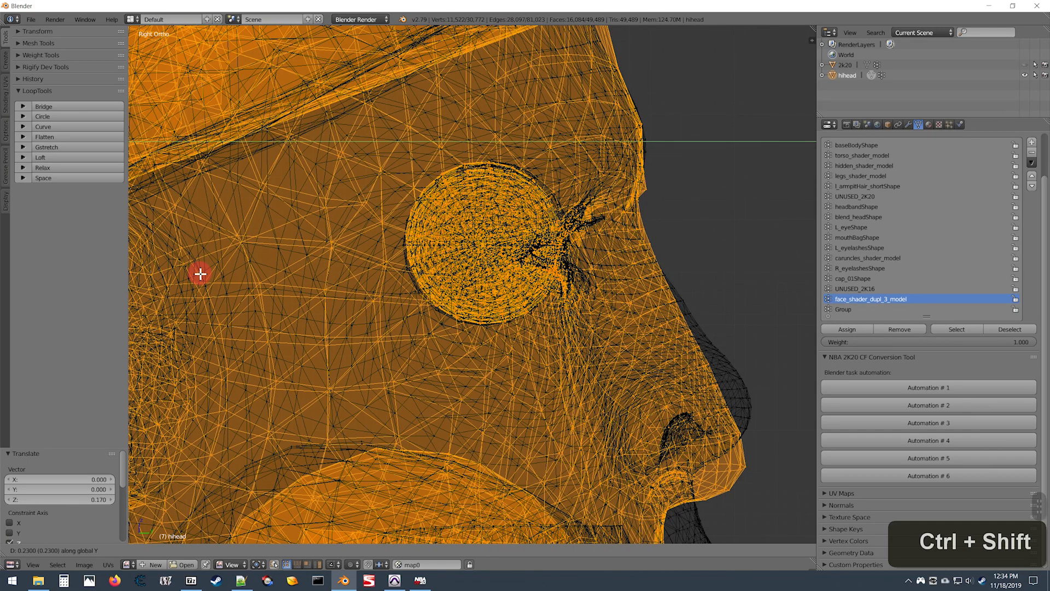
ctrl+shift+click(200, 273)
Nudge the selected head parts by 0.008 along Y and -0.012 along Z to refine the eyeball overlap.
key(g)
key(Down)
key(Down)
key(Down)
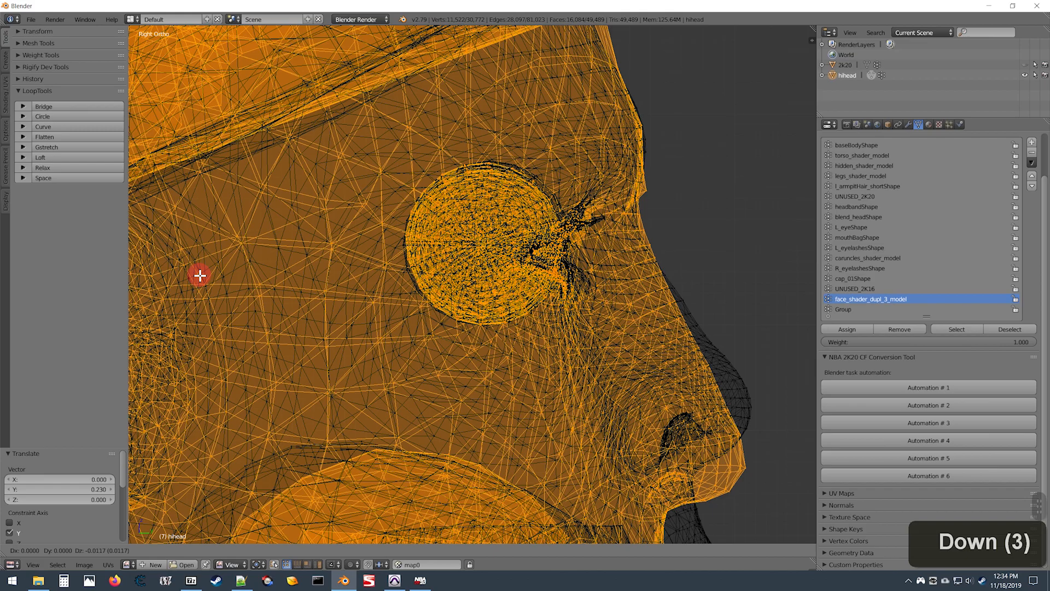
key(Right)
key(Right)
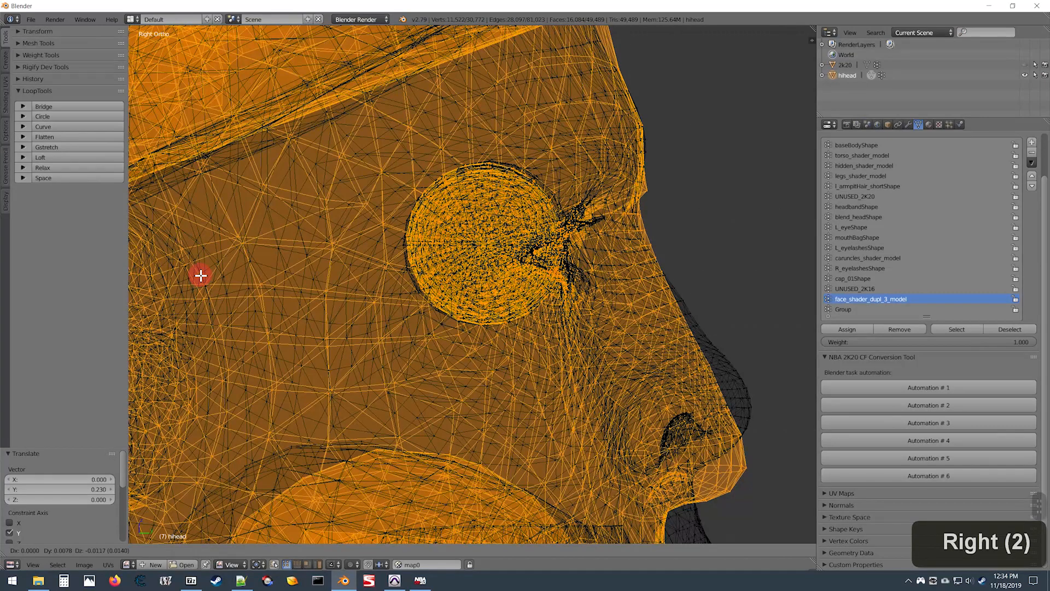
key(Return)
Examine the fit of the repositioned head parts around the eyeball, nose and full side profile.
scroll(288, 232, down, 5)
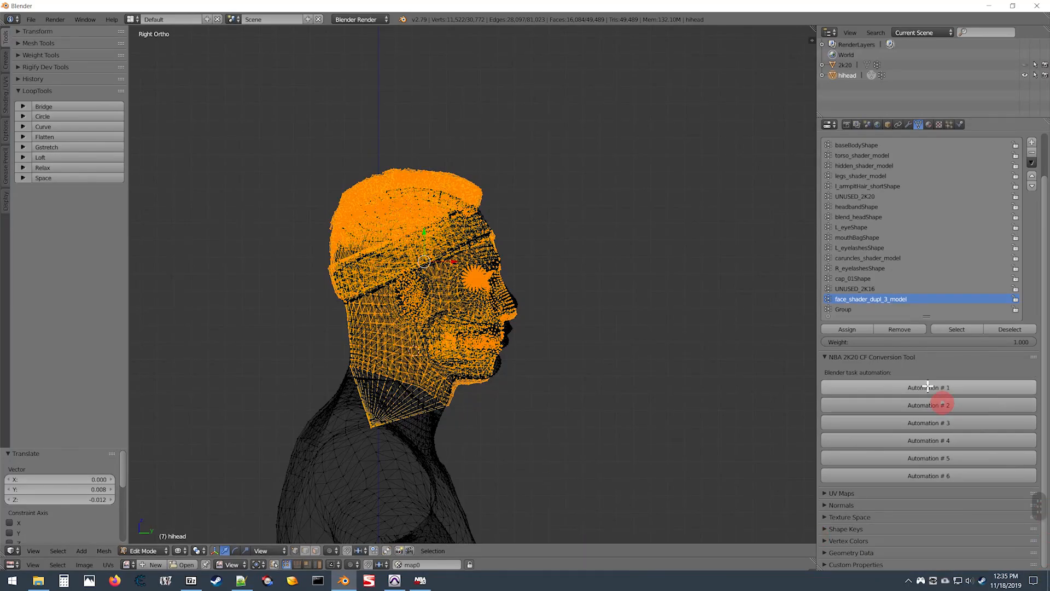
scroll(543, 349, up, 6)
scroll(616, 372, up, 2)
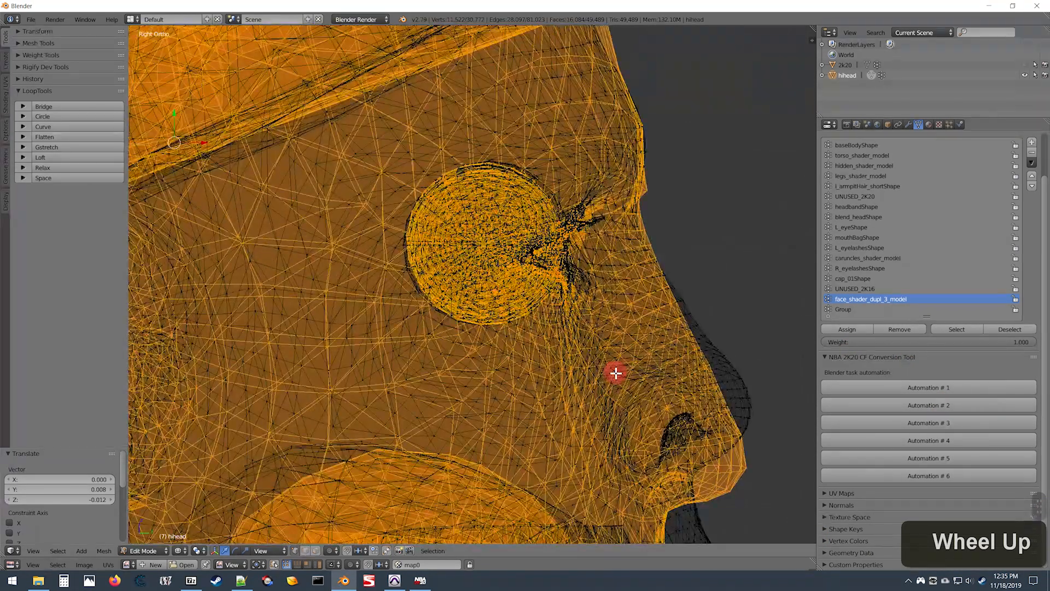
scroll(517, 375, down, 4)
scroll(509, 366, up, 4)
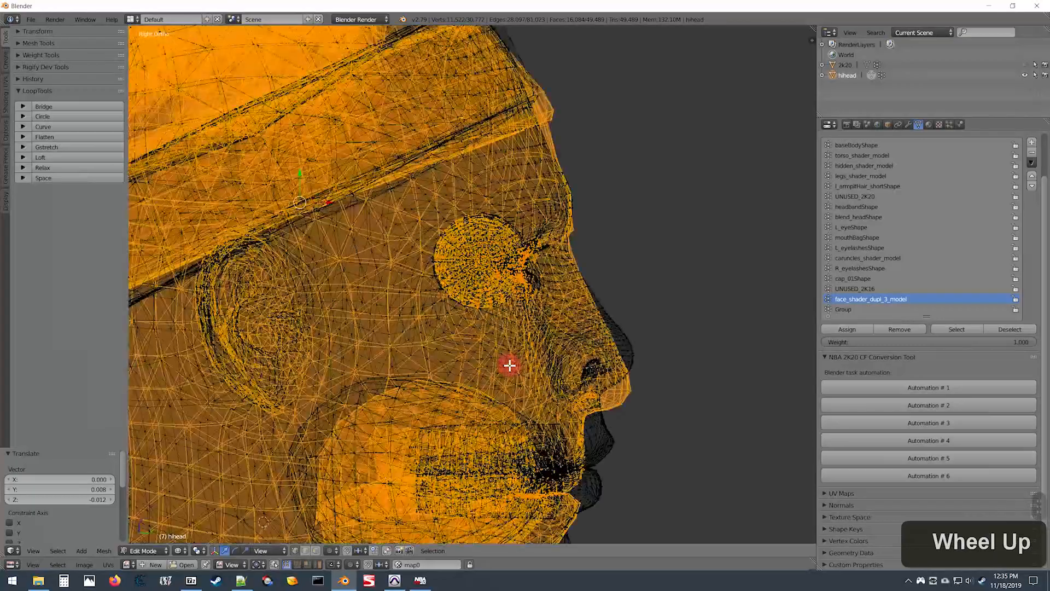
scroll(508, 361, up, 2)
scroll(508, 359, down, 5)
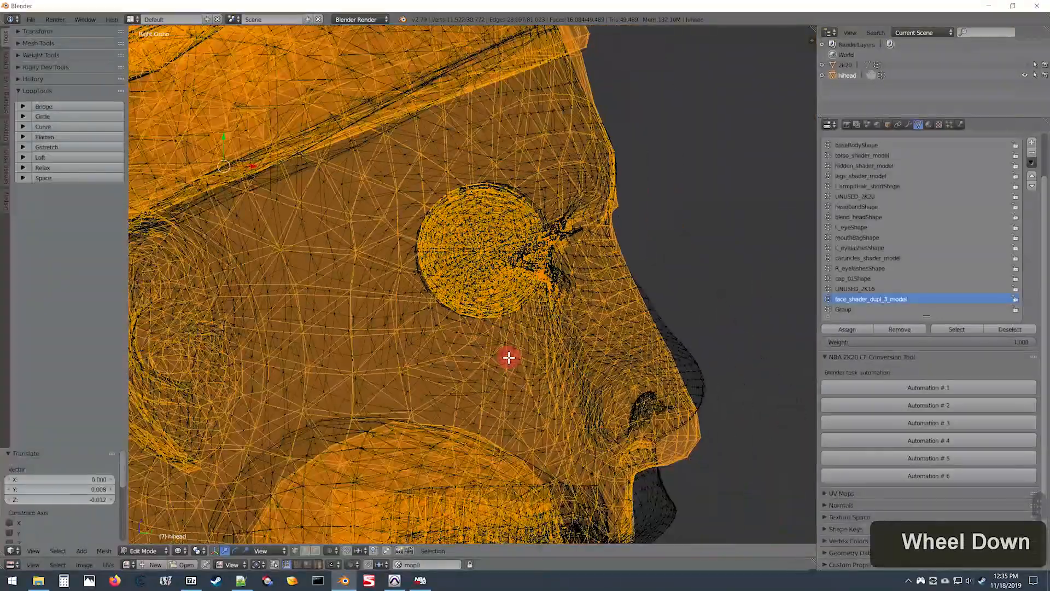
scroll(471, 326, down, 3)
shift+scroll(445, 314, down, 2)
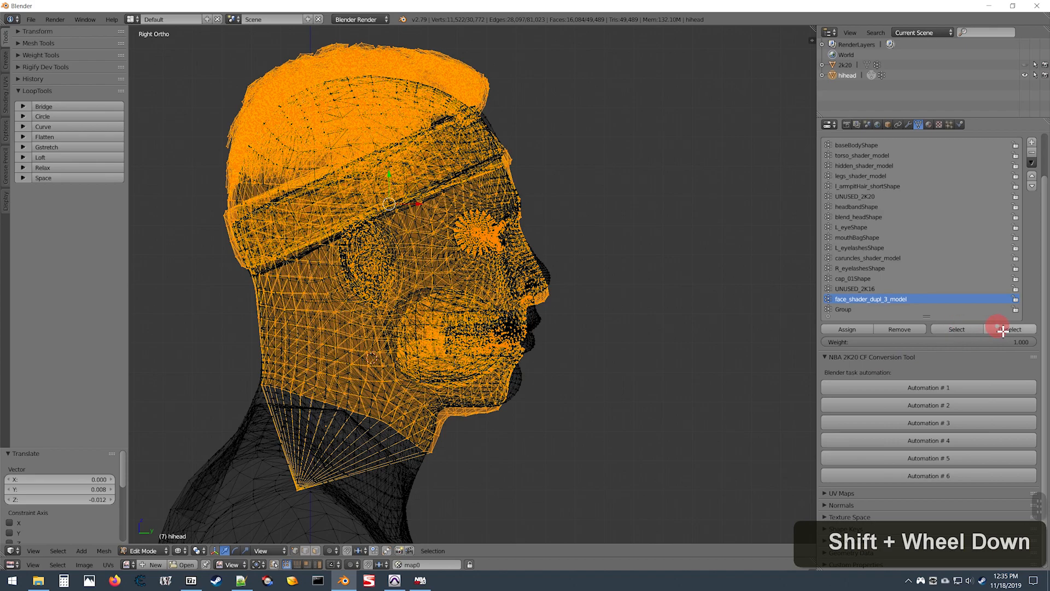
Add the face_shader_dupl_3_model vertex group to the selection and inspect the seam between head and neck from nape to throat.
click(956, 331)
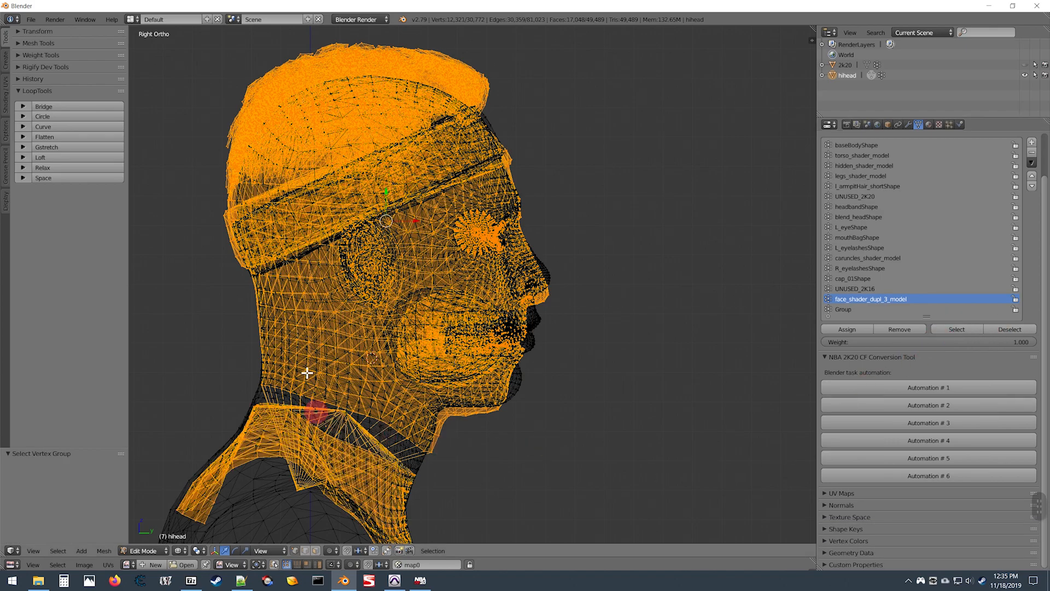
scroll(375, 379, down, 3)
scroll(320, 447, up, 3)
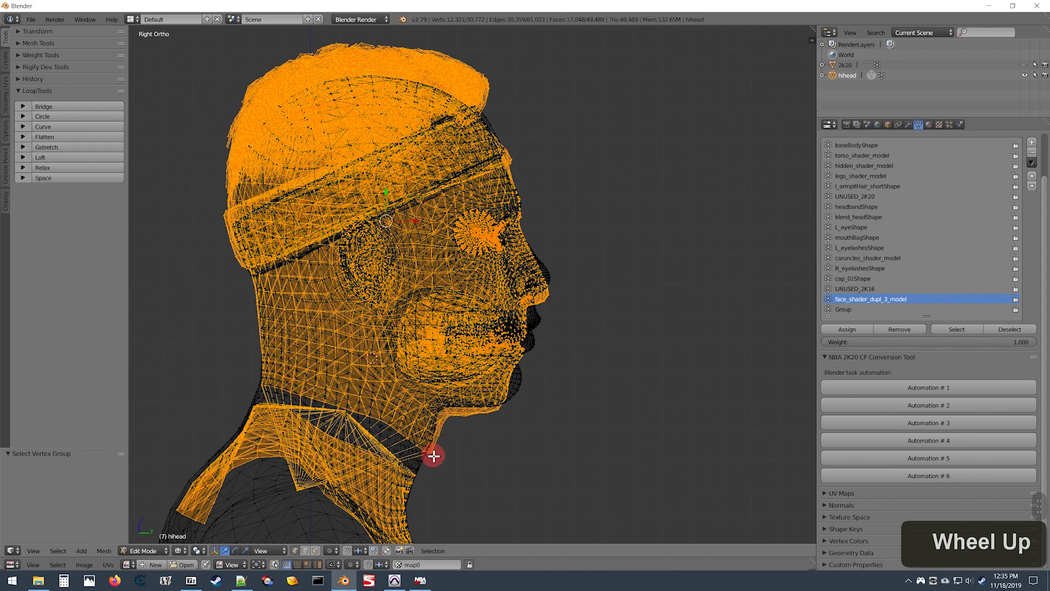
scroll(492, 222, up, 5)
shift+scroll(499, 237, up, 2)
scroll(447, 350, down, 5)
shift+scroll(446, 350, down, 3)
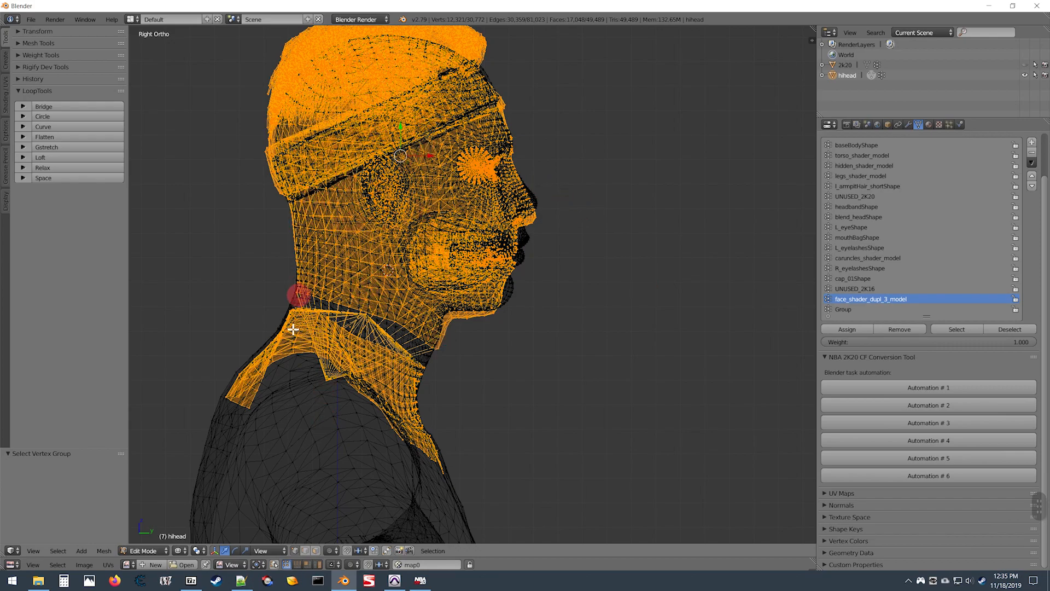
scroll(375, 399, up, 3)
ctrl+scroll(391, 403, down, 4)
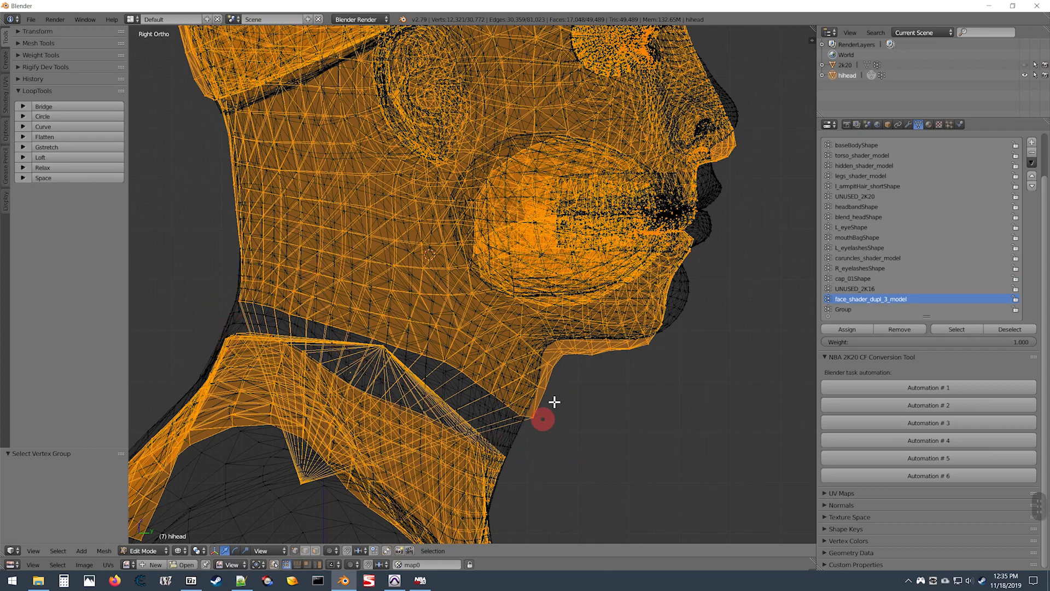
scroll(546, 415, down, 3)
shift+scroll(638, 316, up, 1)
shift+scroll(514, 396, down, 1)
scroll(639, 327, up, 2)
shift+scroll(651, 274, up, 6)
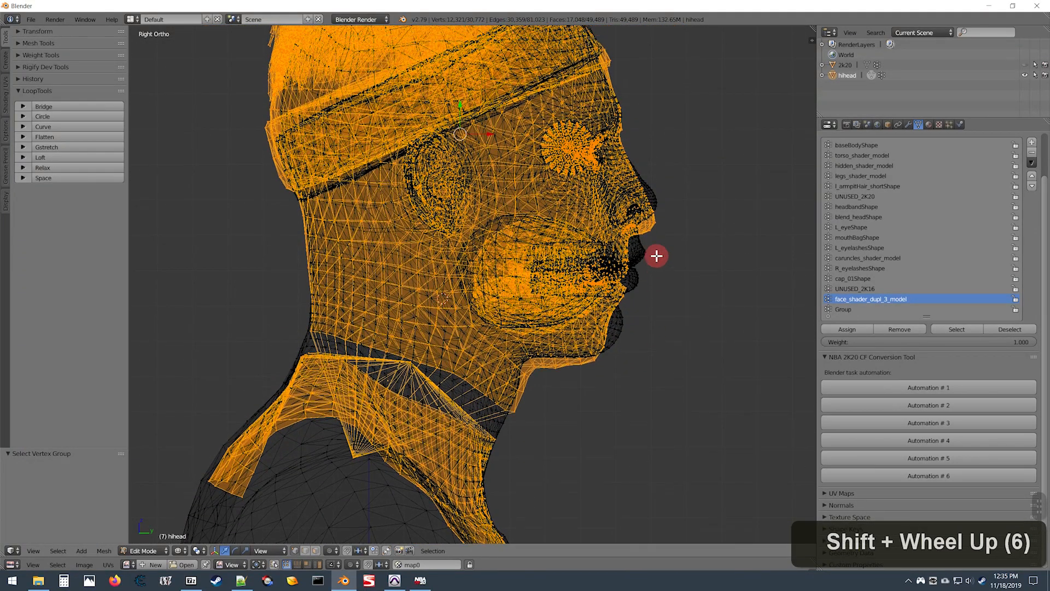
Inspect the eyeball and nose alignment up close with the neck group included in the selection.
ctrl+scroll(480, 290, up, 3)
scroll(406, 299, up, 3)
scroll(405, 299, down, 2)
shift+scroll(422, 309, up, 2)
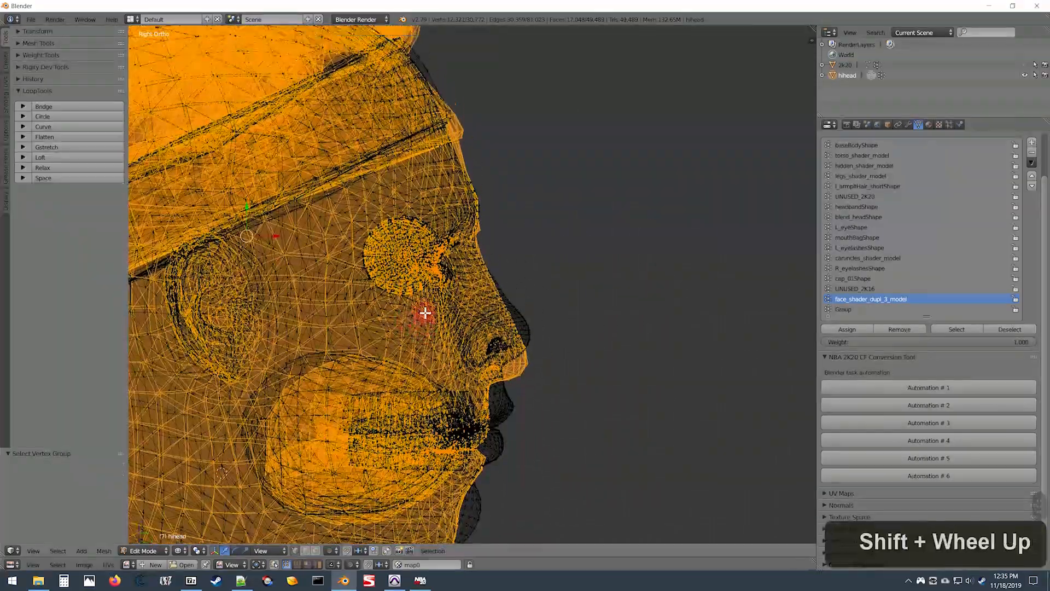
ctrl+scroll(424, 312, down, 5)
scroll(445, 307, up, 5)
scroll(451, 316, down, 16)
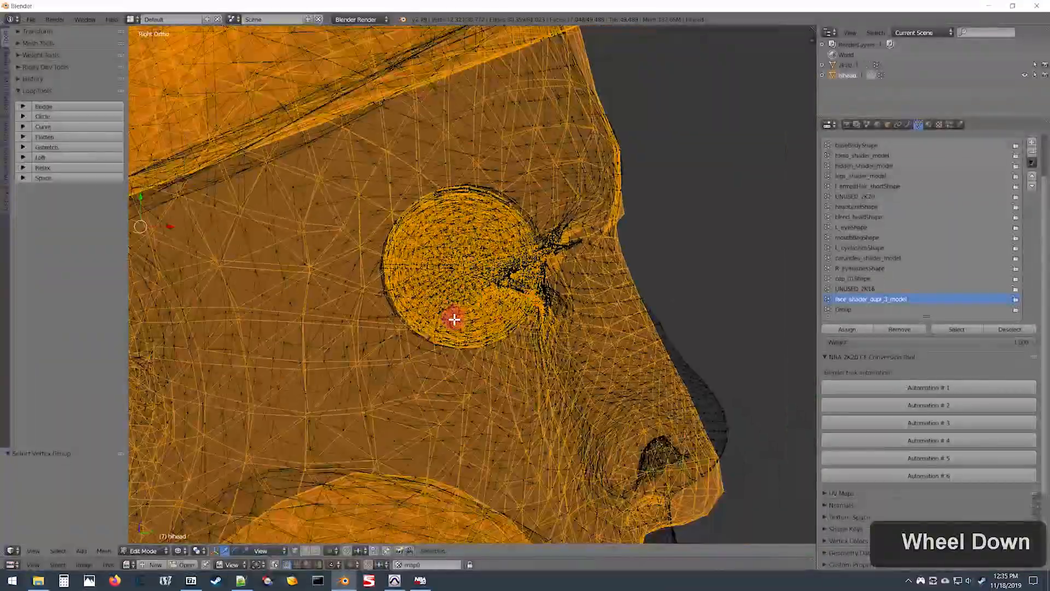
Undo adding the face_shader_dupl_3_model vertex group to the selection.
scroll(459, 325, up, 4)
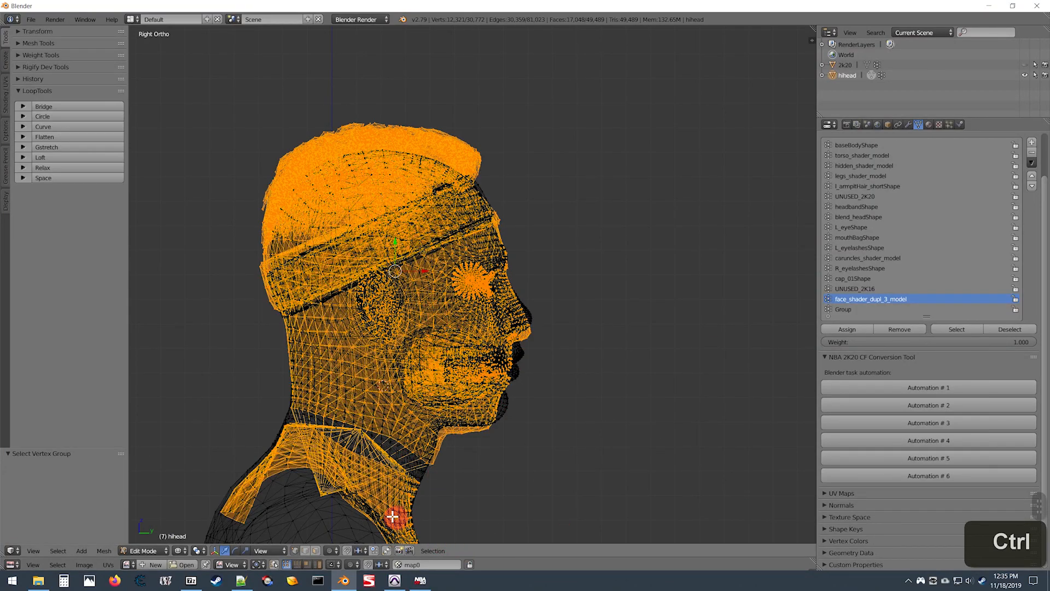
key(ctrl+z)
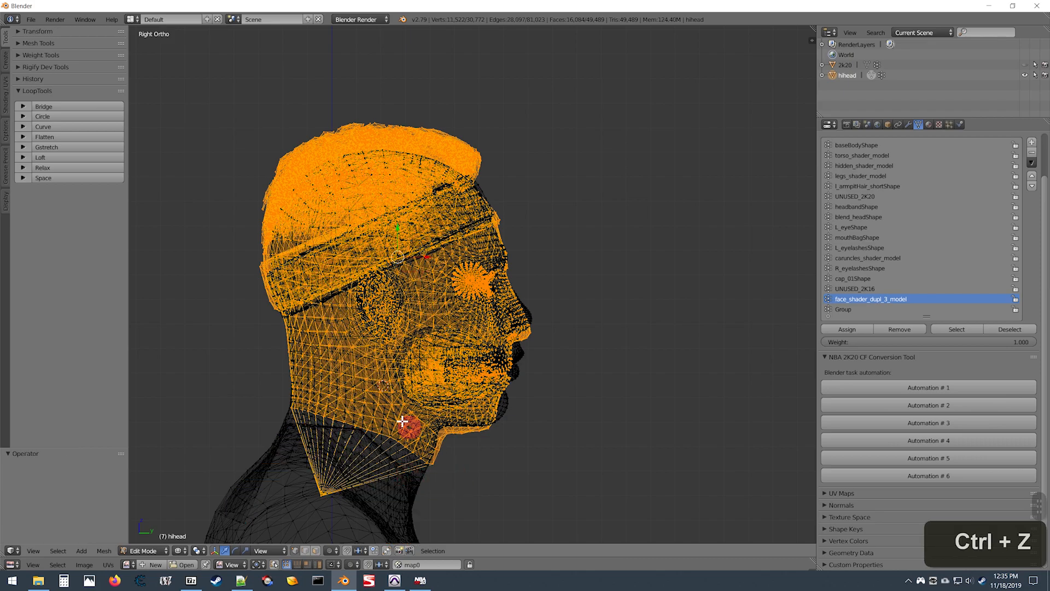
shift+scroll(370, 377, down, 3)
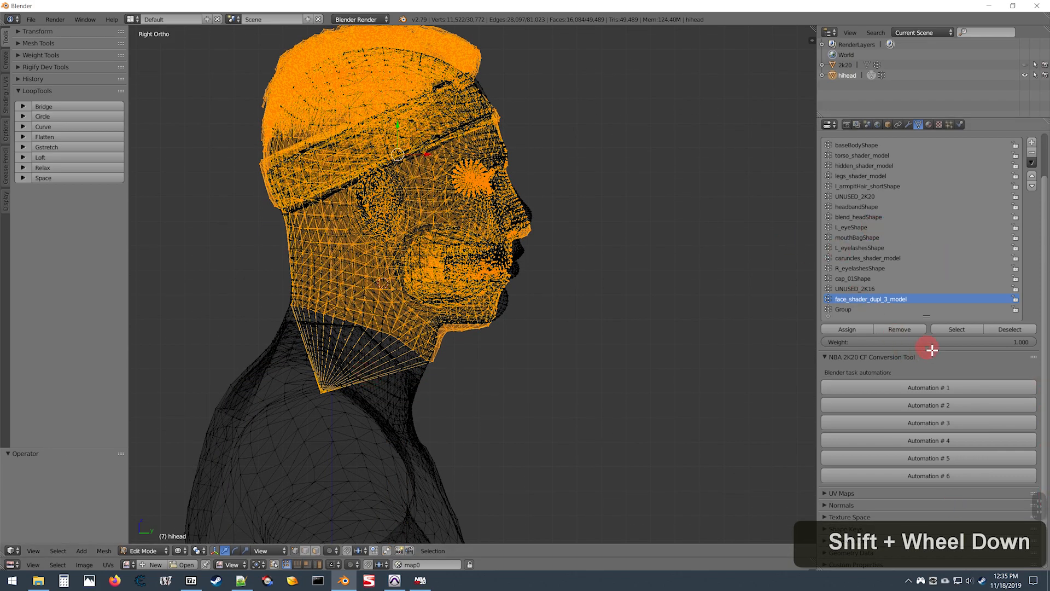
Run Automation # 3 of the NBA 2K20 CF Conversion Tool to isolate the neck mesh with its upper edge selected.
click(941, 423)
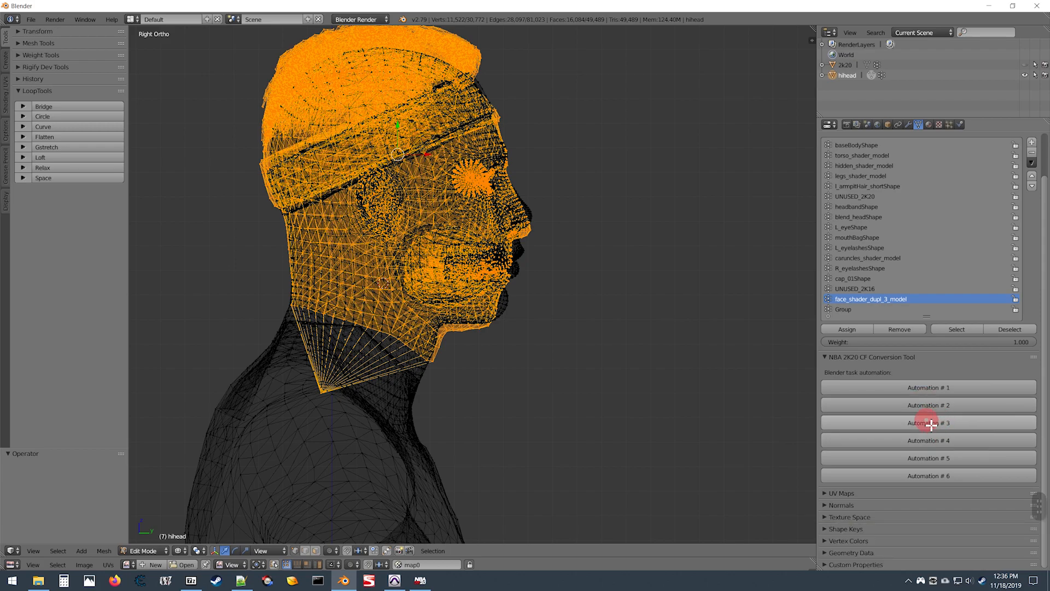
ctrl+scroll(499, 356, down, 3)
shift+scroll(630, 353, down, 3)
shift+scroll(632, 350, down, 4)
scroll(679, 366, up, 1)
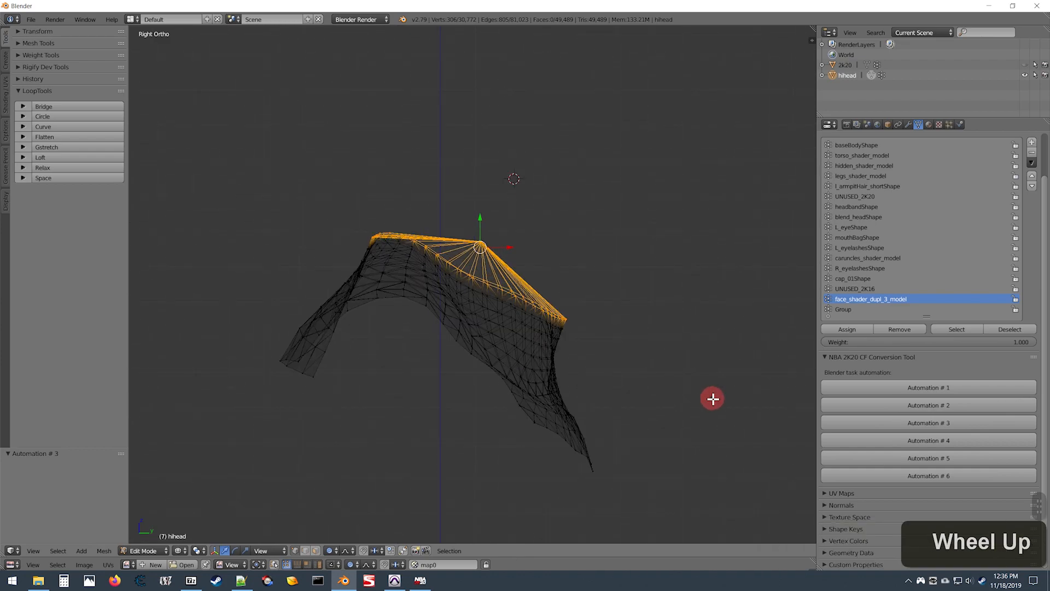
click(479, 248)
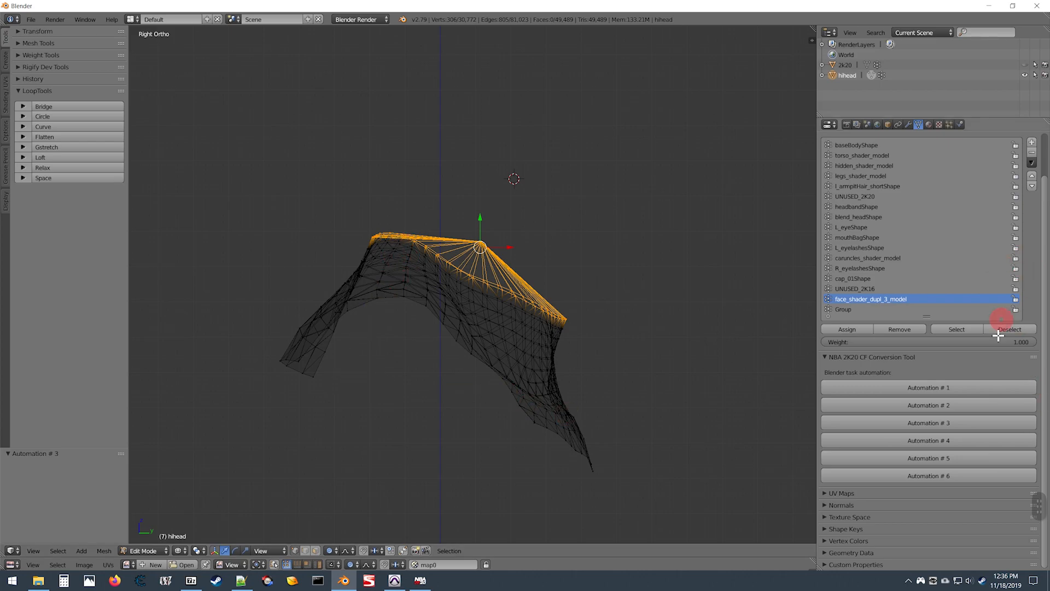
click(880, 298)
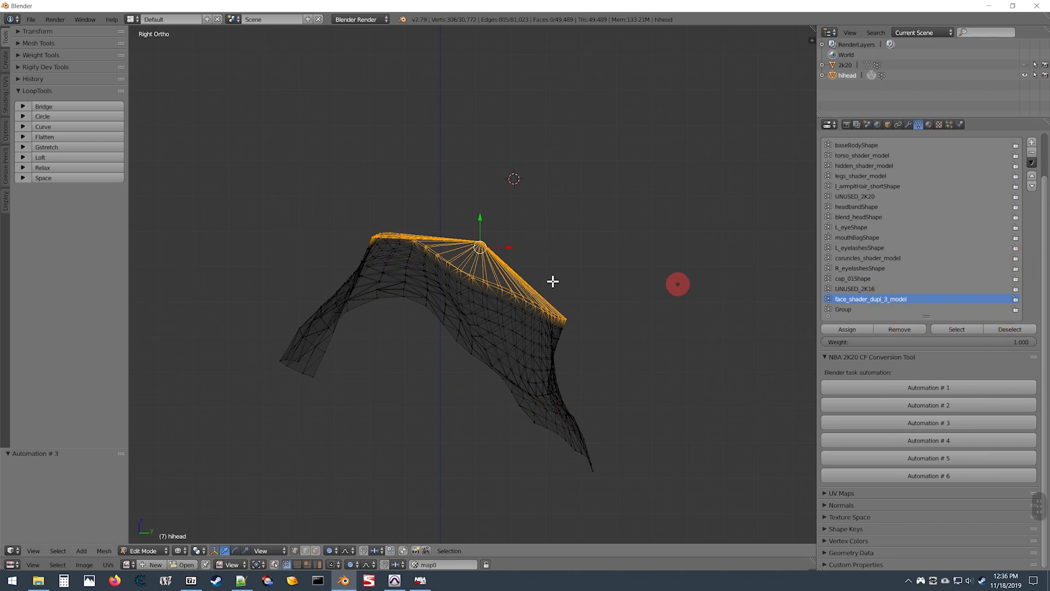
Switch the viewport to solid shading and compare the isolated neck piece with the full model around the head-to-neck gap.
key(Tab)
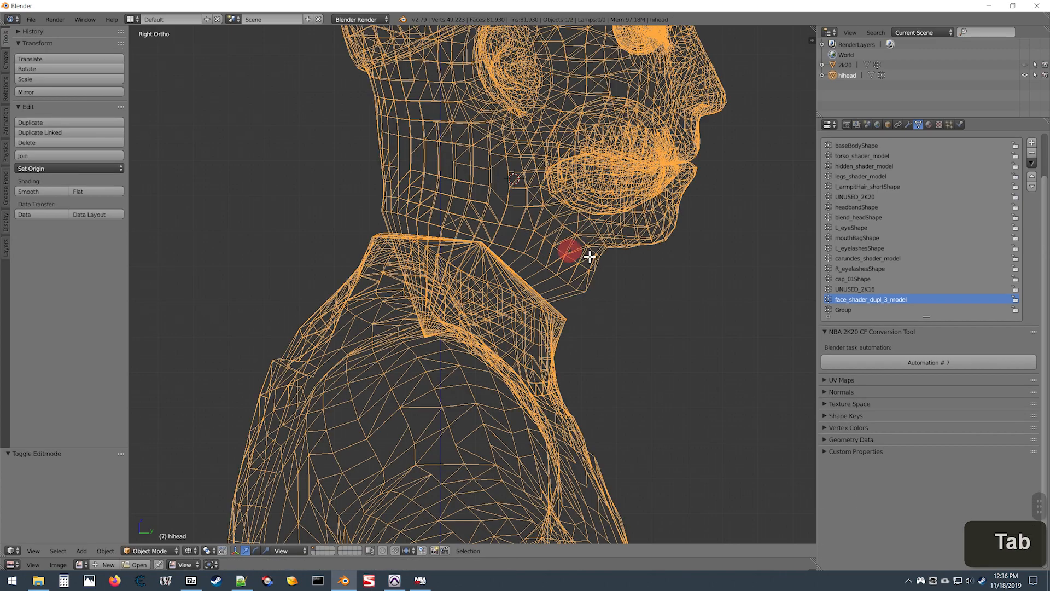
key(Tab)
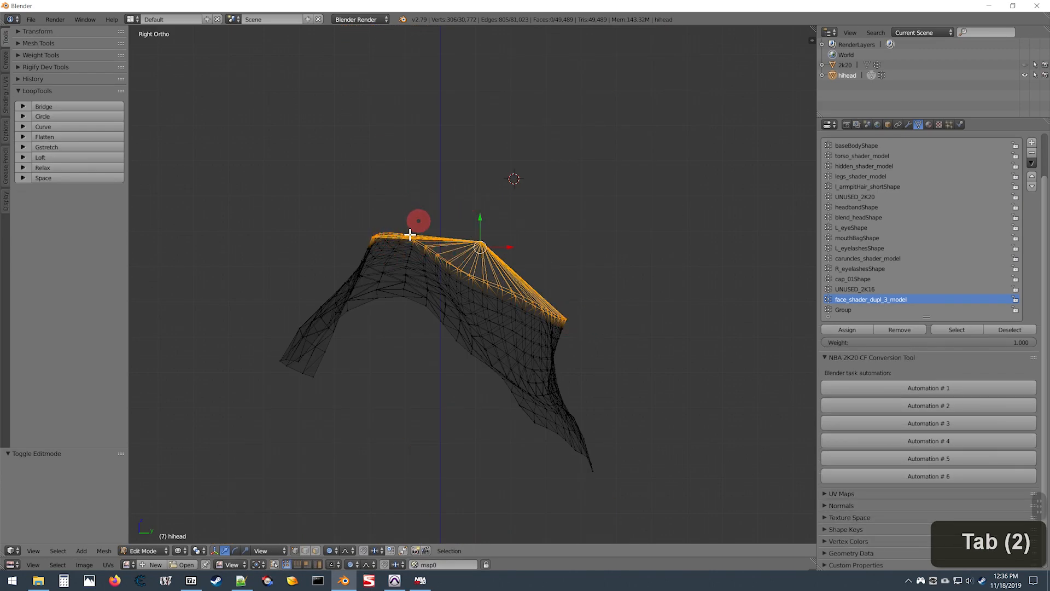
key(Tab)
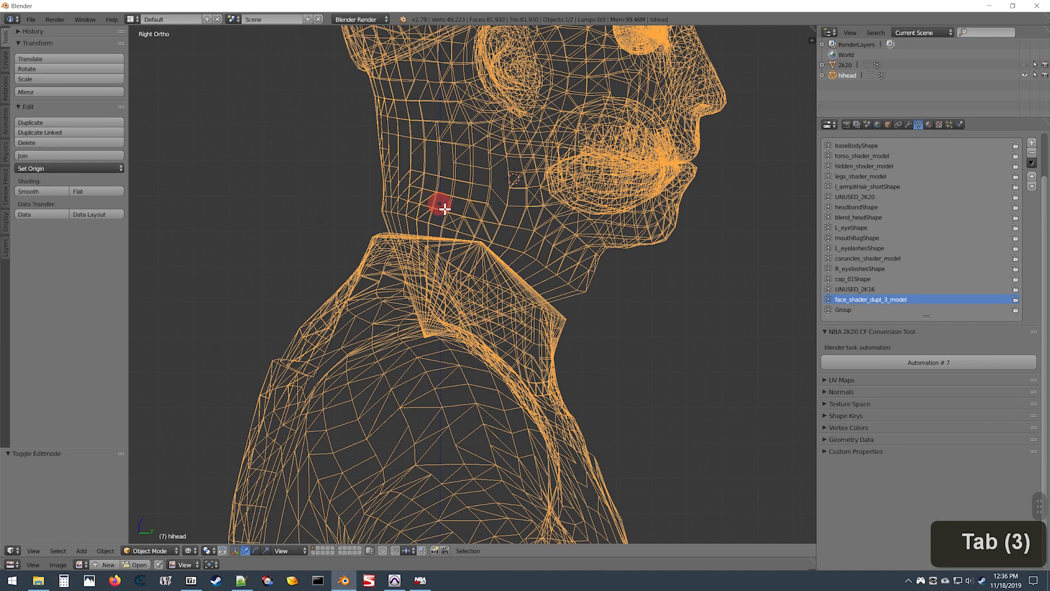
key(z)
key(Tab)
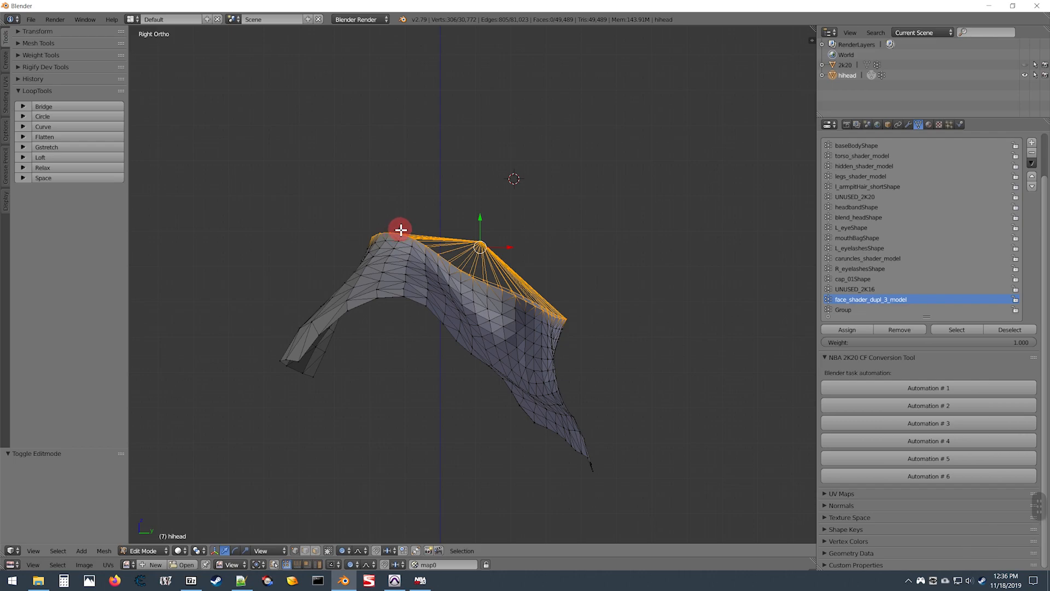
key(Tab)
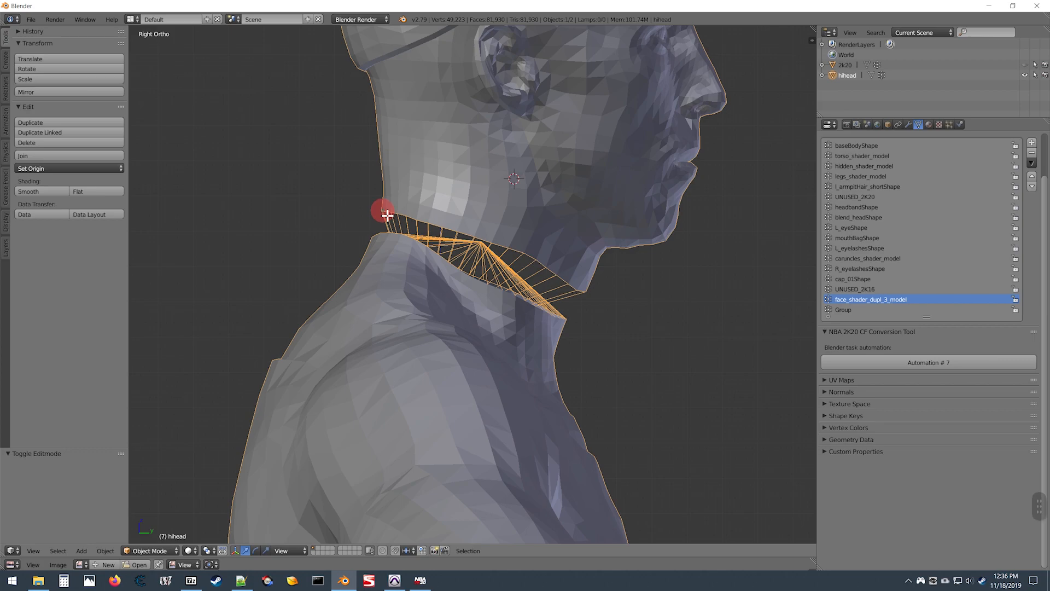
key(Tab)
key(Tab)
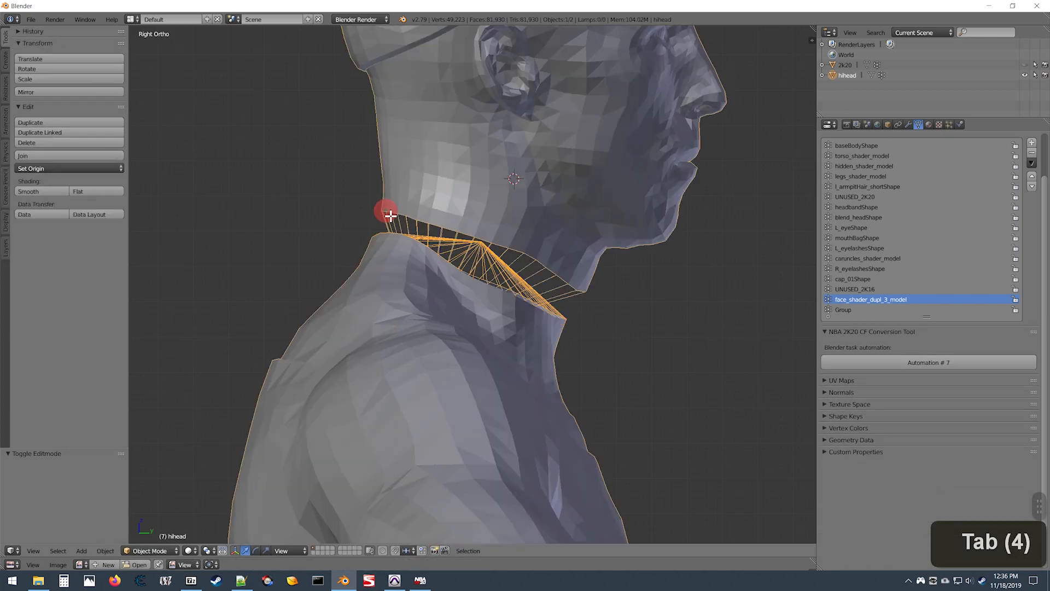
key(Tab)
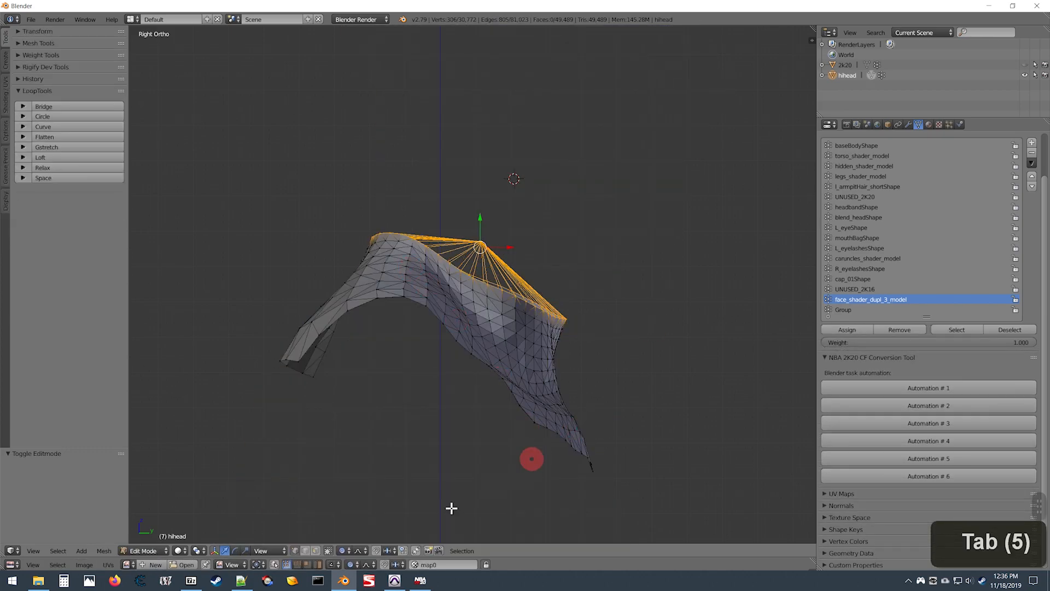
scroll(701, 356, down, 1)
key(Tab)
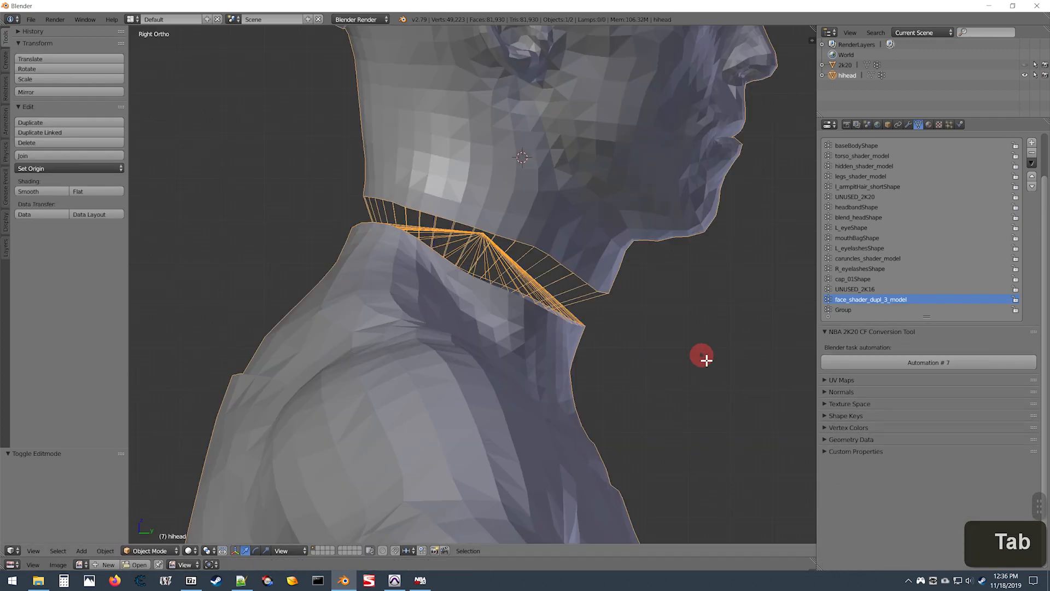
Rotate the selected upper neck edge by 2° about the global X axis with proportional editing.
key(Tab)
key(r)
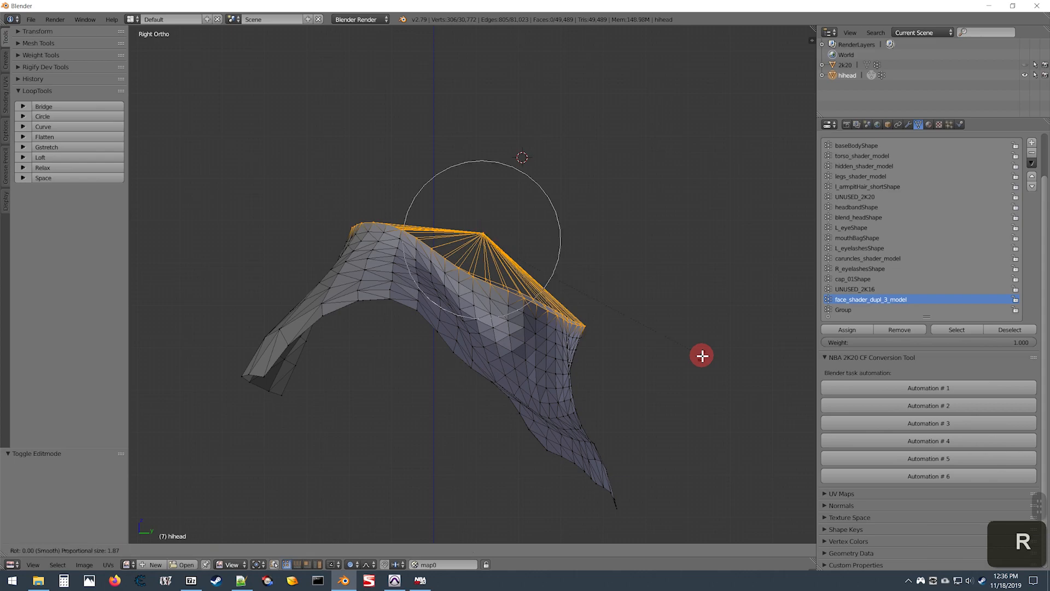
key(x)
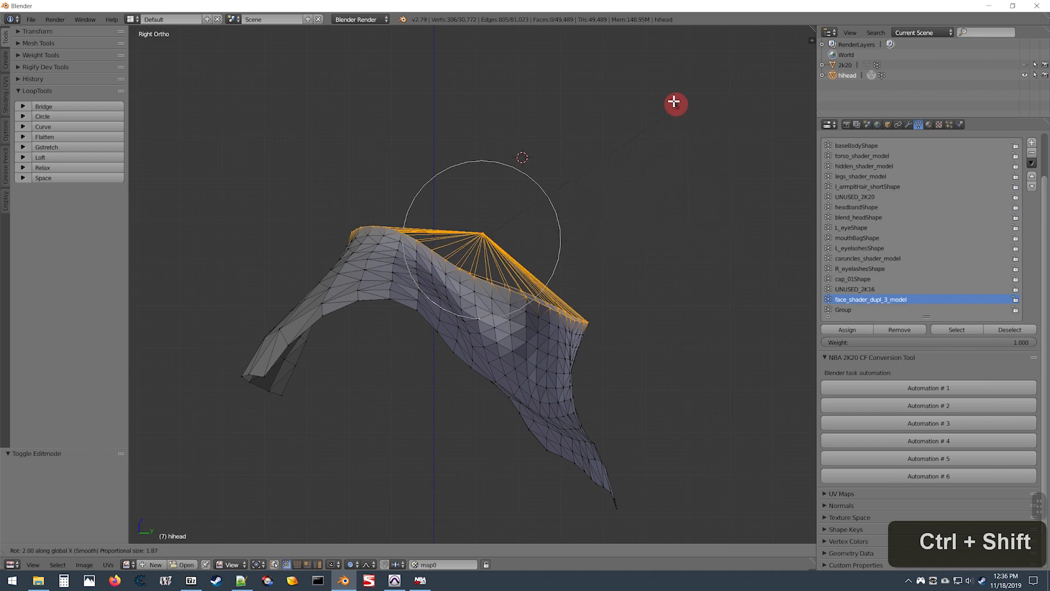
ctrl+shift+click(666, 83)
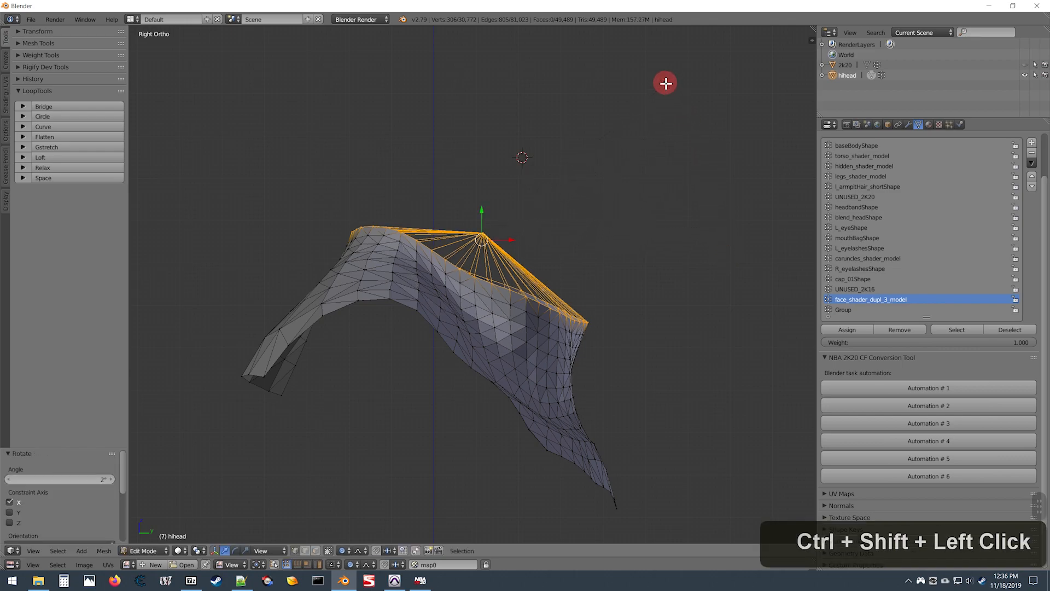
Compare the full model before and after the neck edge rotation by undoing and redoing it, keeping the rotation.
key(z)
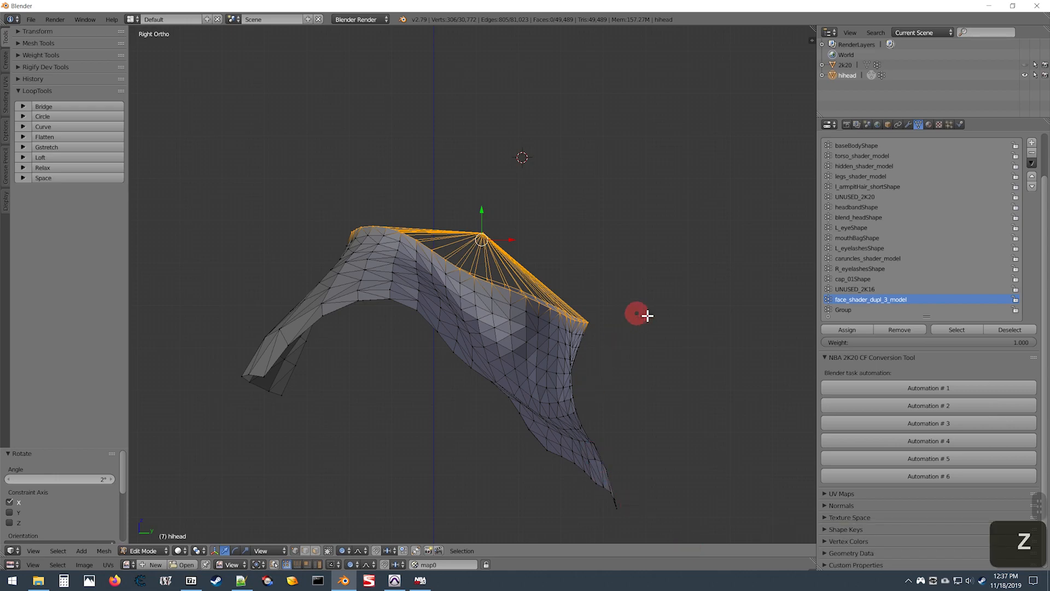
key(Tab)
key(ctrl+z)
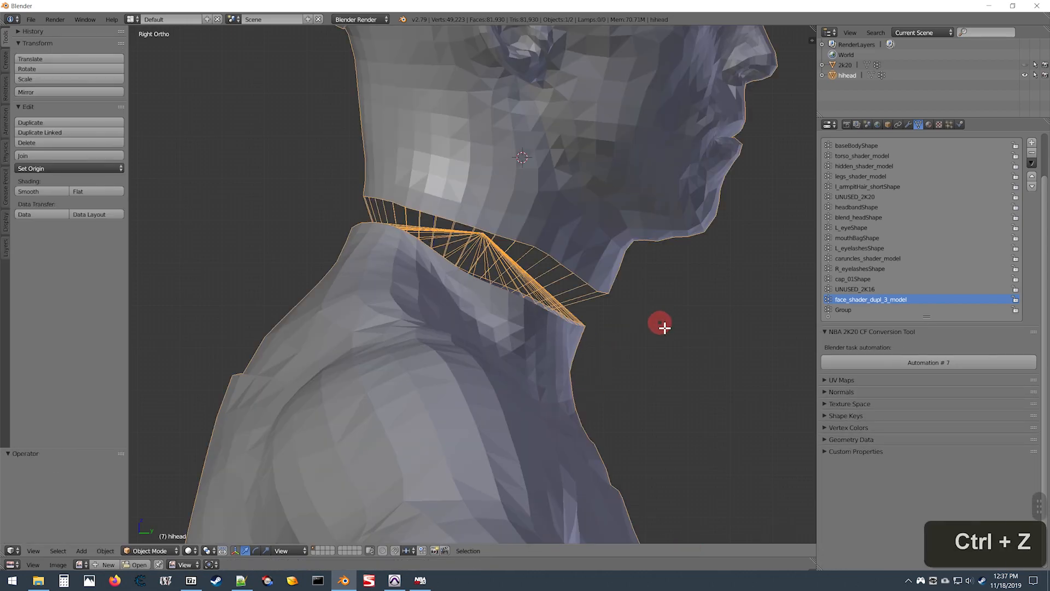
key(ctrl+shift+z)
key(ctrl+z)
key(ctrl+shift+z)
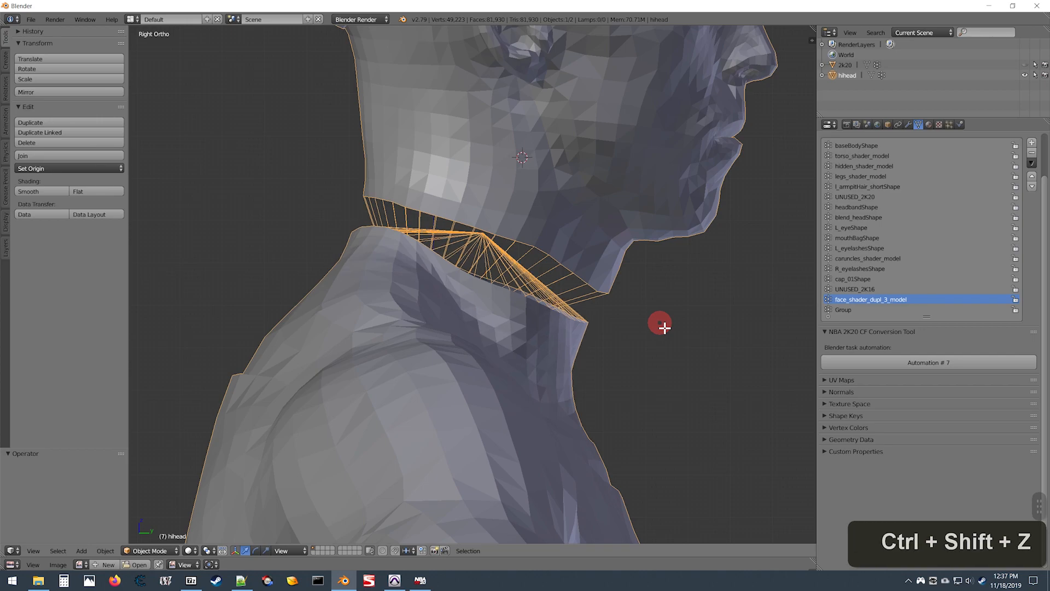
key(ctrl+z)
key(ctrl+shift+z)
Move the selected upper neck edge by 0.100 along Y and 0.240 along Z toward the head.
key(Tab)
key(g)
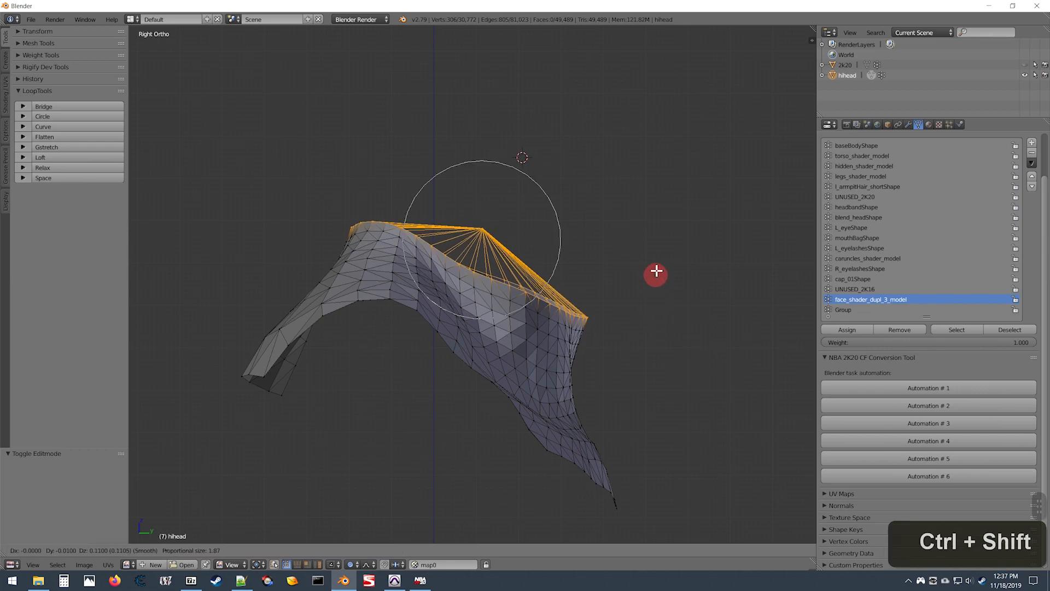
ctrl+shift+click(702, 221)
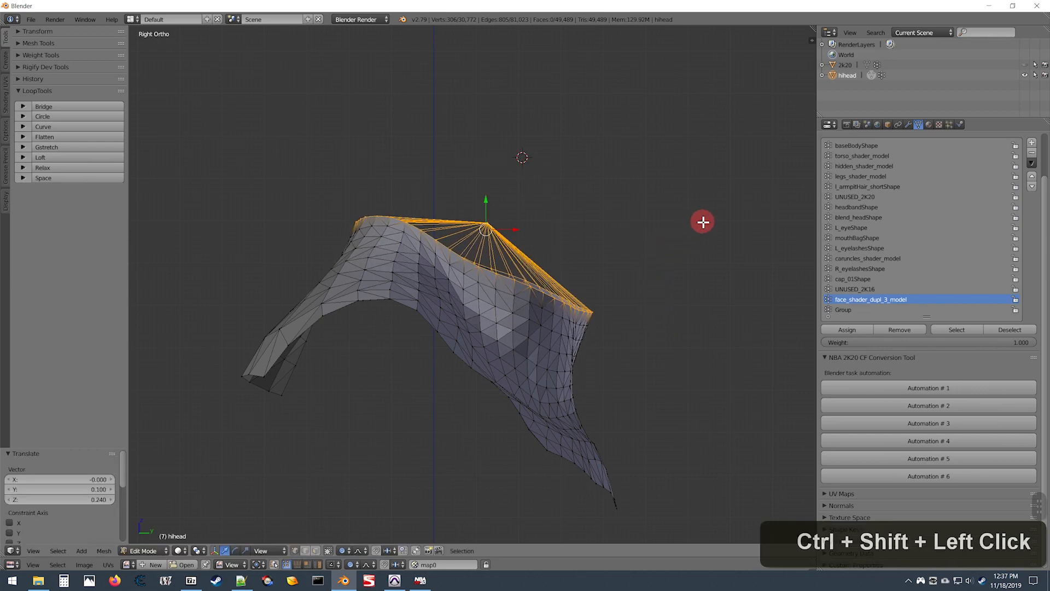
key(Tab)
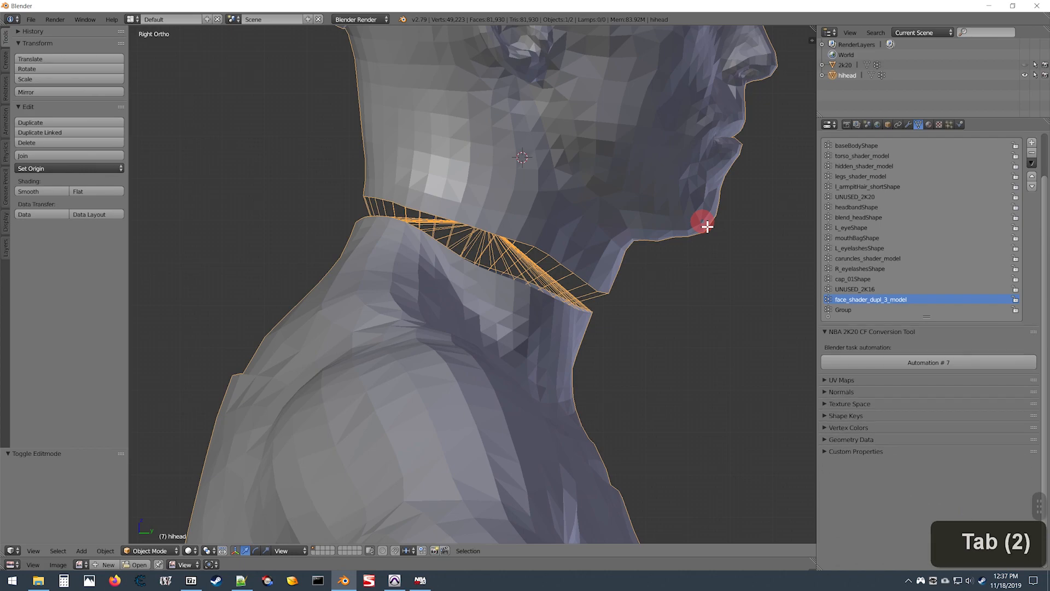
Try shifting the upper neck edge about 0.1 along global Y, check it on the full model and undo the shift.
key(Tab)
key(g)
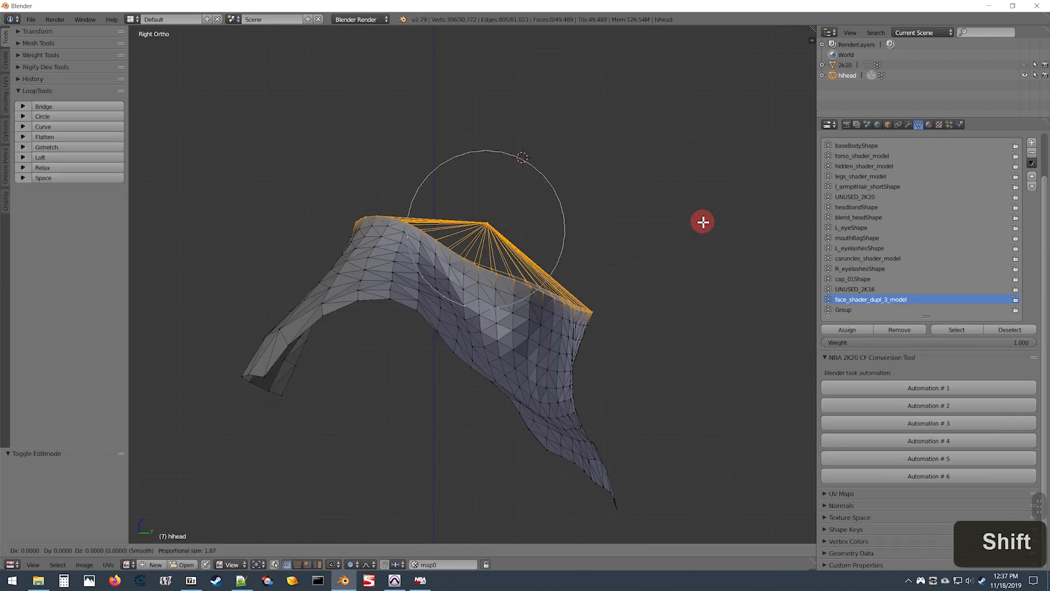
key(y)
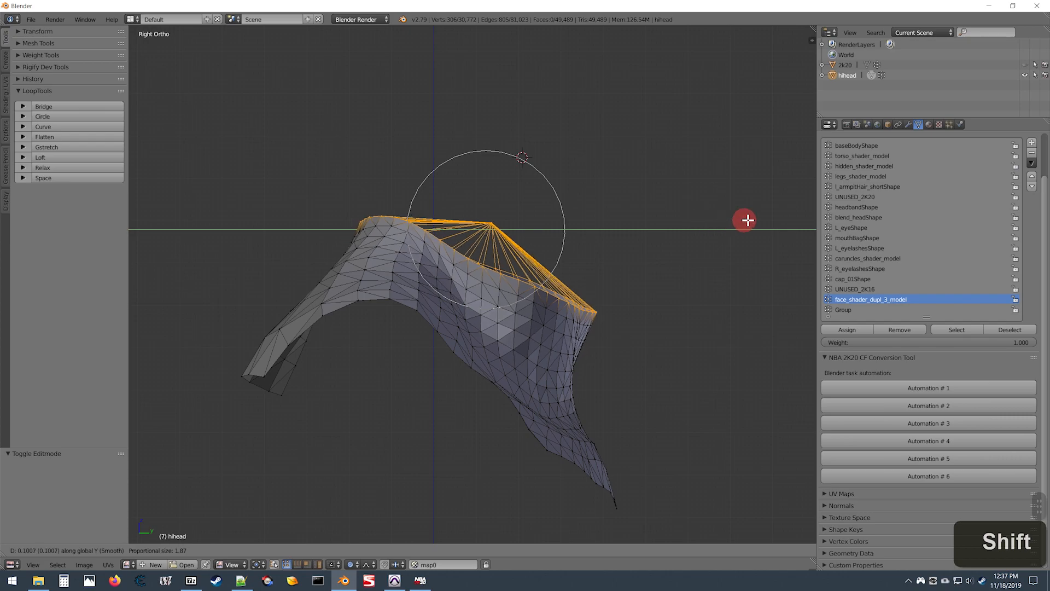
shift+click(742, 219)
key(Tab)
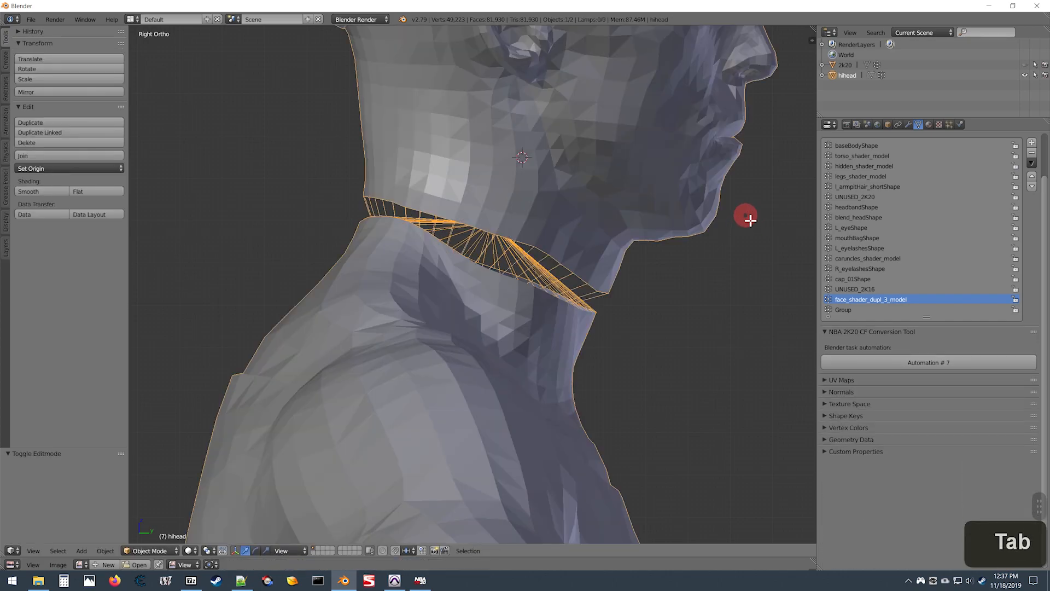
key(ctrl)
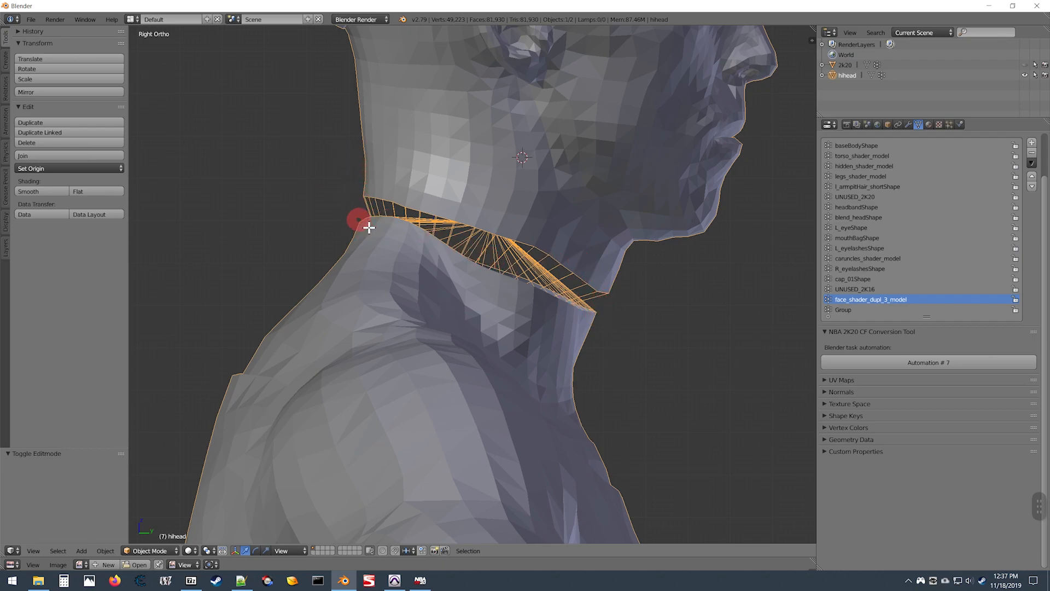
Scale the selected upper neck edge by 1.020 along global Y and check it against the head on the full model.
key(Tab)
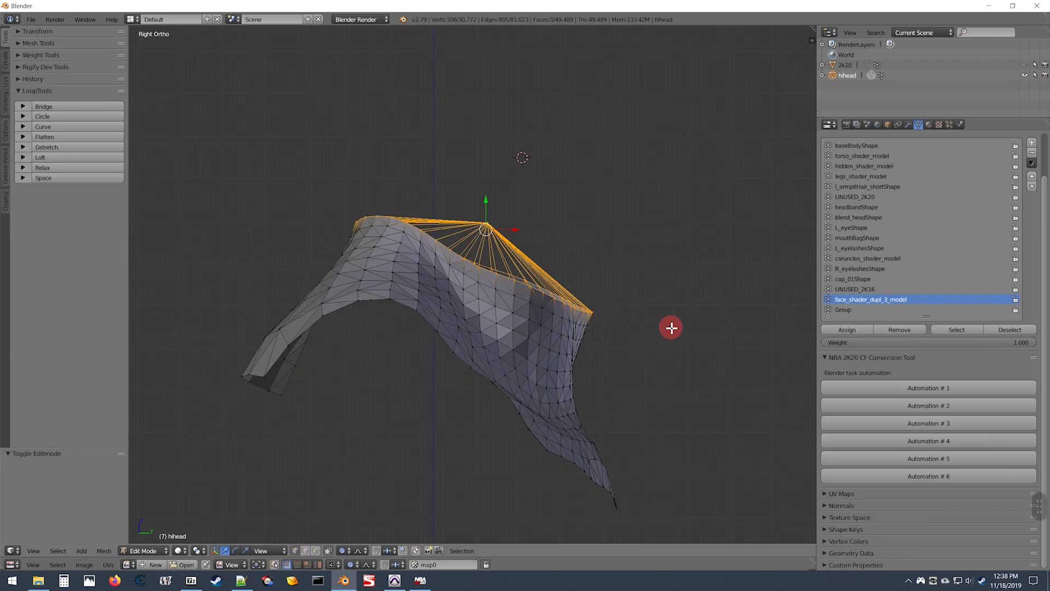
key(s)
key(y)
key(ctrl+shift)
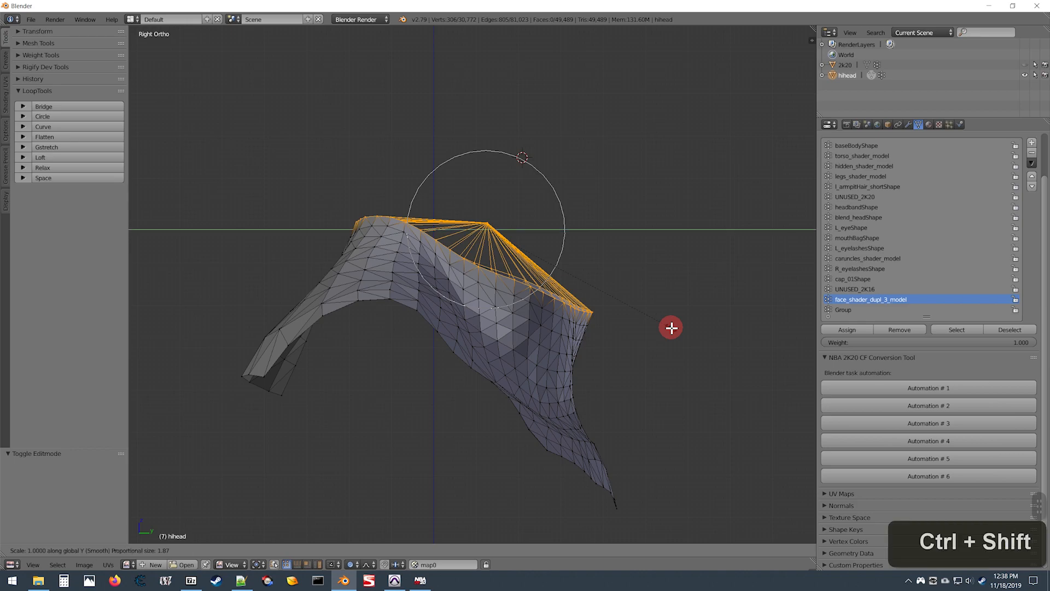
ctrl+shift+click(704, 342)
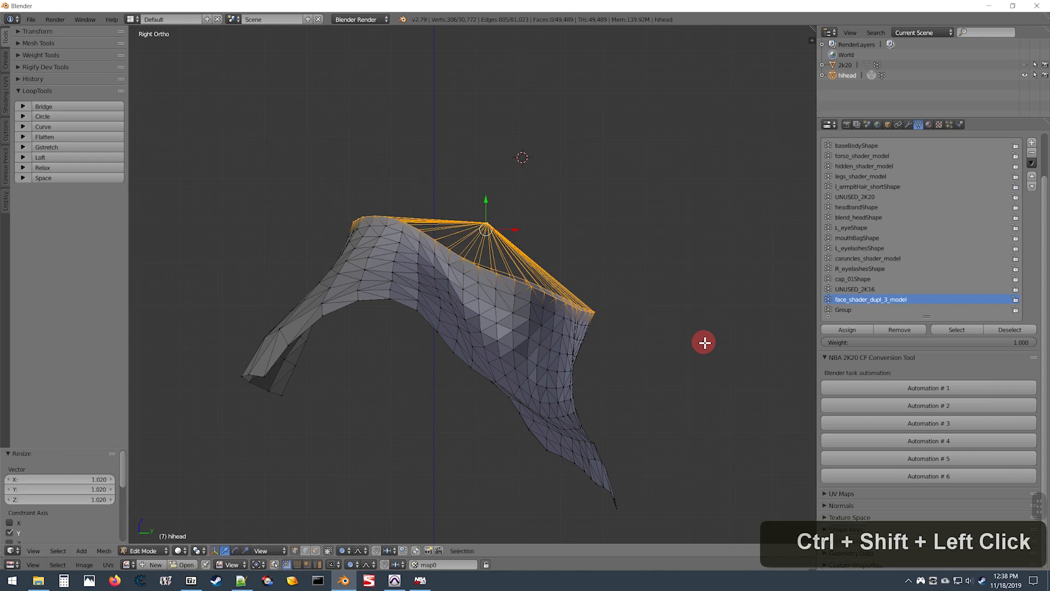
key(Tab)
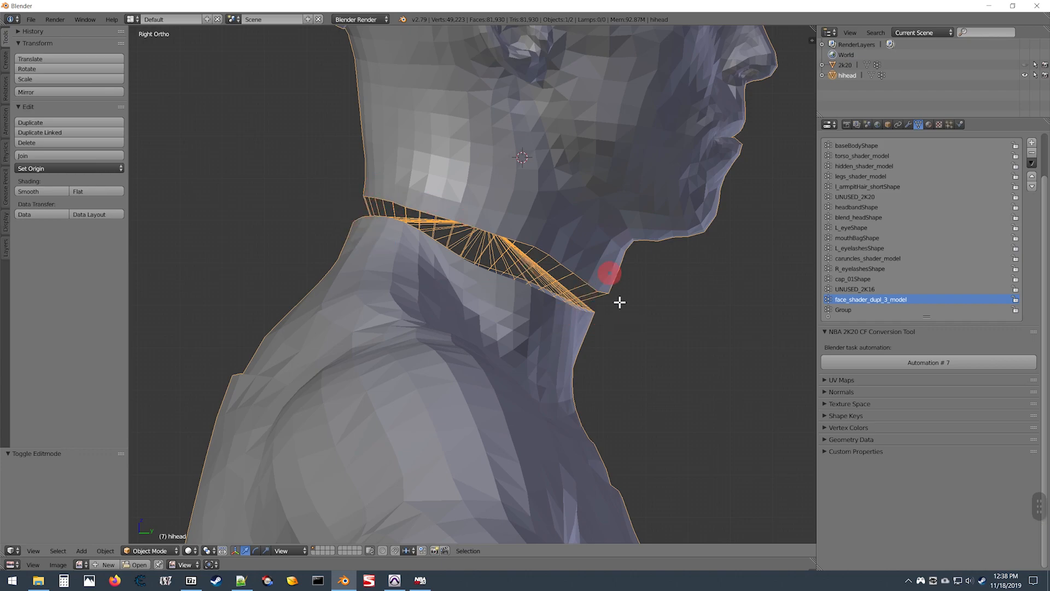
Nudge the upper neck edge about 0.05 along positive Y and check the gap on the full model.
key(Tab)
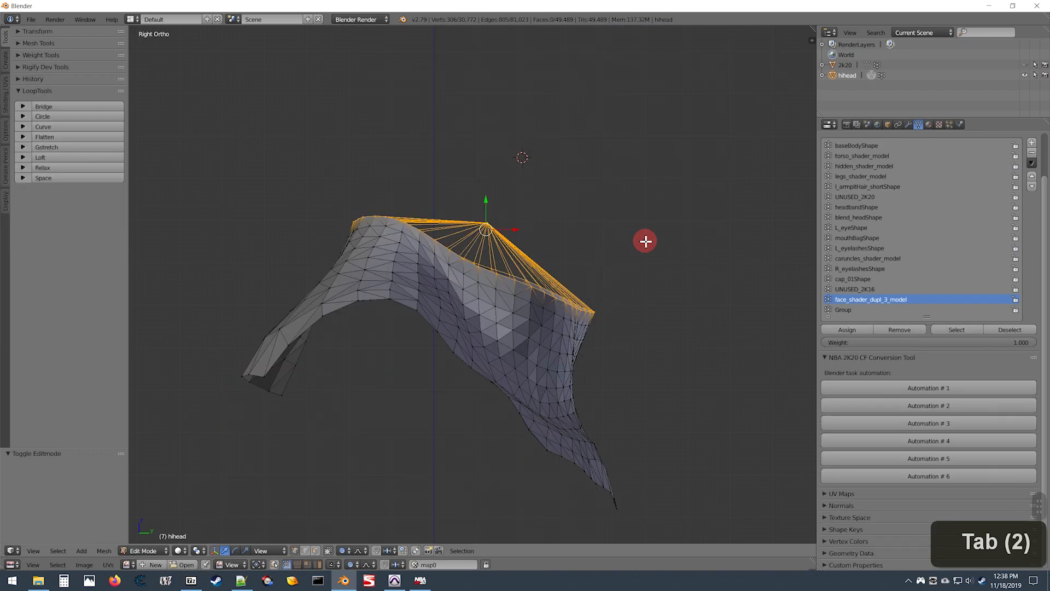
key(g)
key(Right)
key(Right)
key(Right)
key(Right)
key(Right)
key(Right)
key(Right)
key(Right)
key(Right)
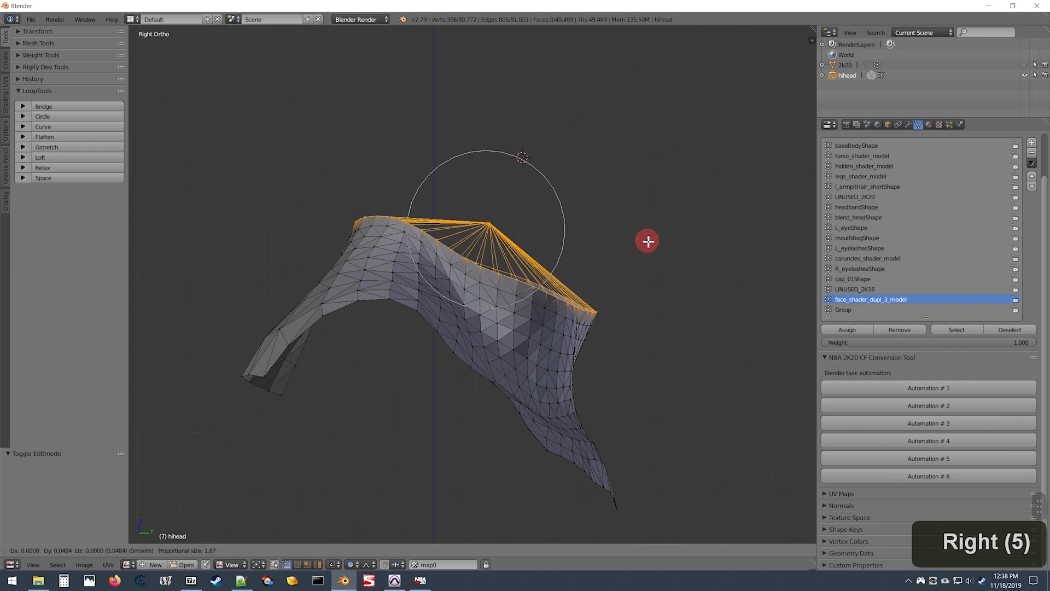
key(Return)
key(Tab)
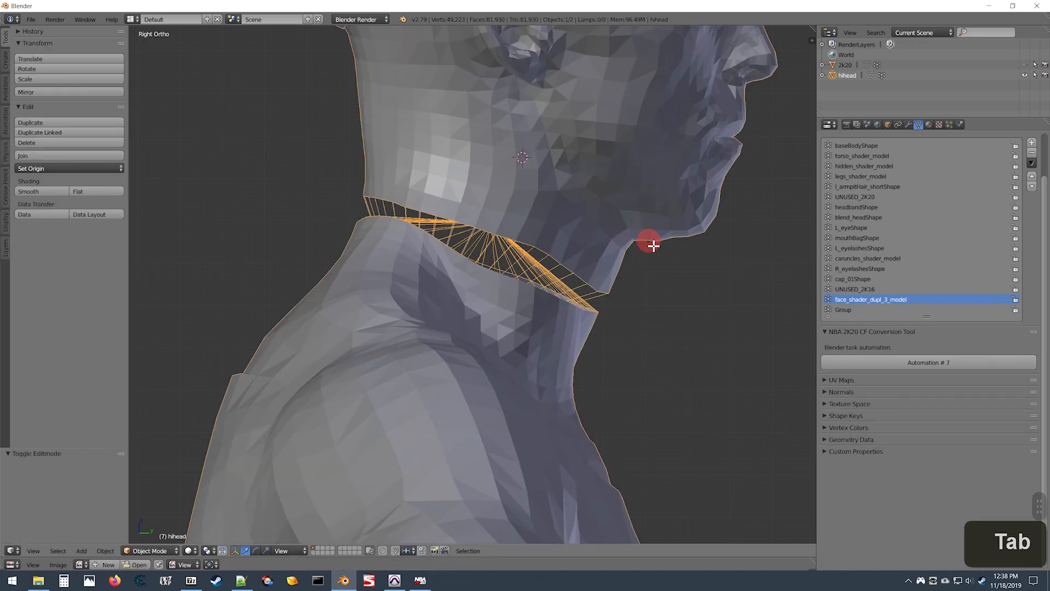
Compare the neck-to-head gap by undoing and redoing the latest scale and nudge, keeping both changes.
key(ctrl)
key(ctrl+z)
key(ctrl+z)
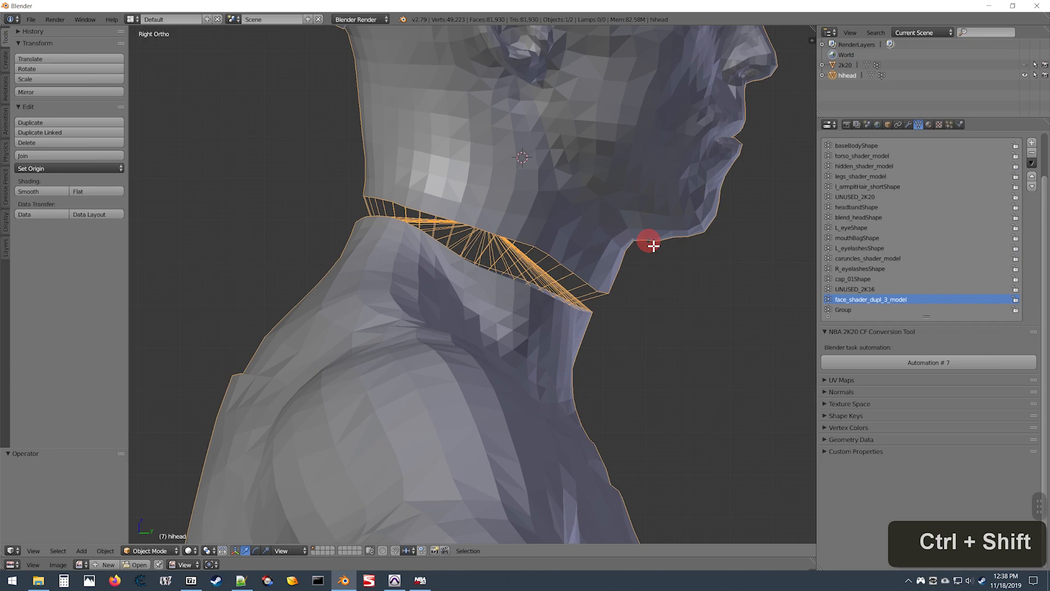
key(ctrl+shift+z)
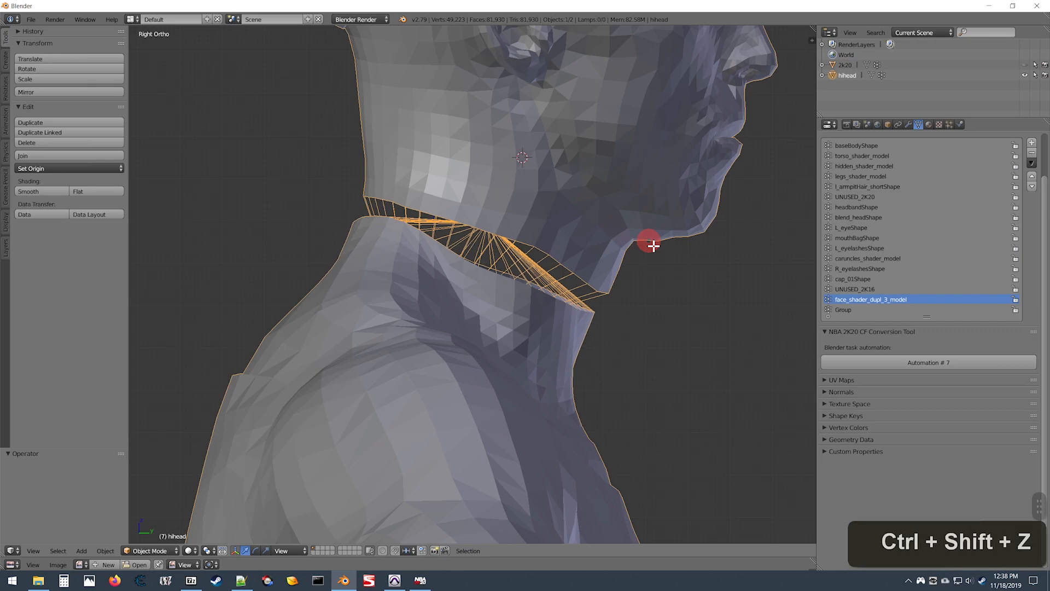
key(ctrl+shift+z)
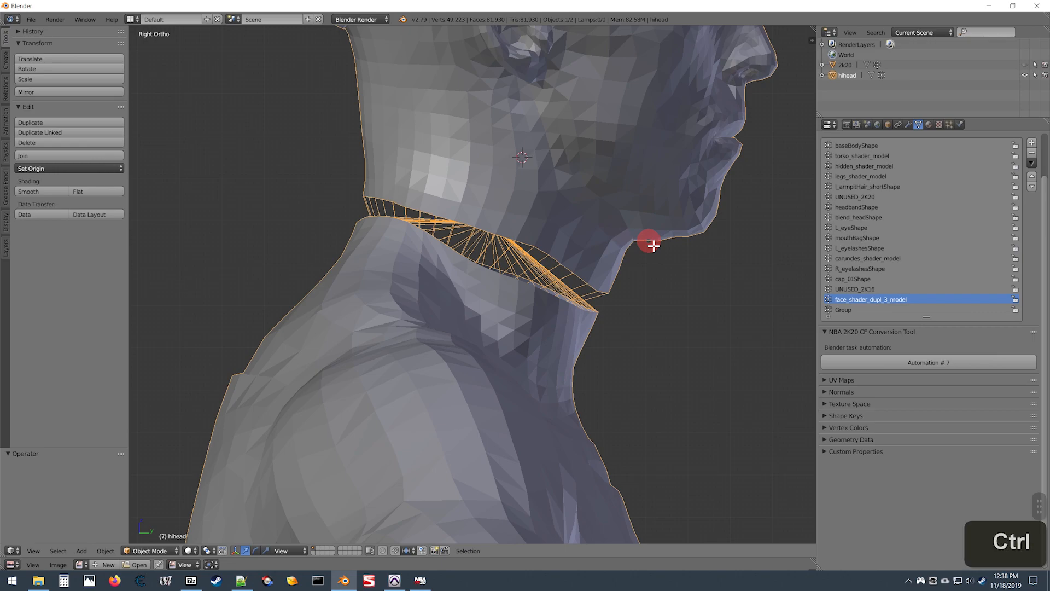
Undo the faulty neck bridging on hihead and run Automation # 4 of the NBA 2K20 CF Conversion Tool.
key(ctrl+z)
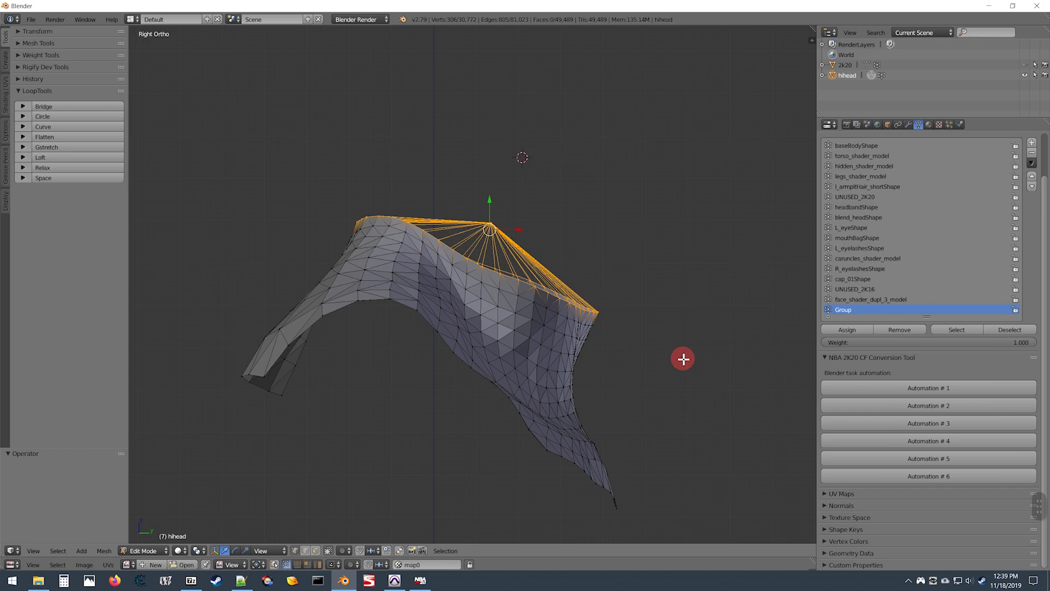
key(3)
key(shift)
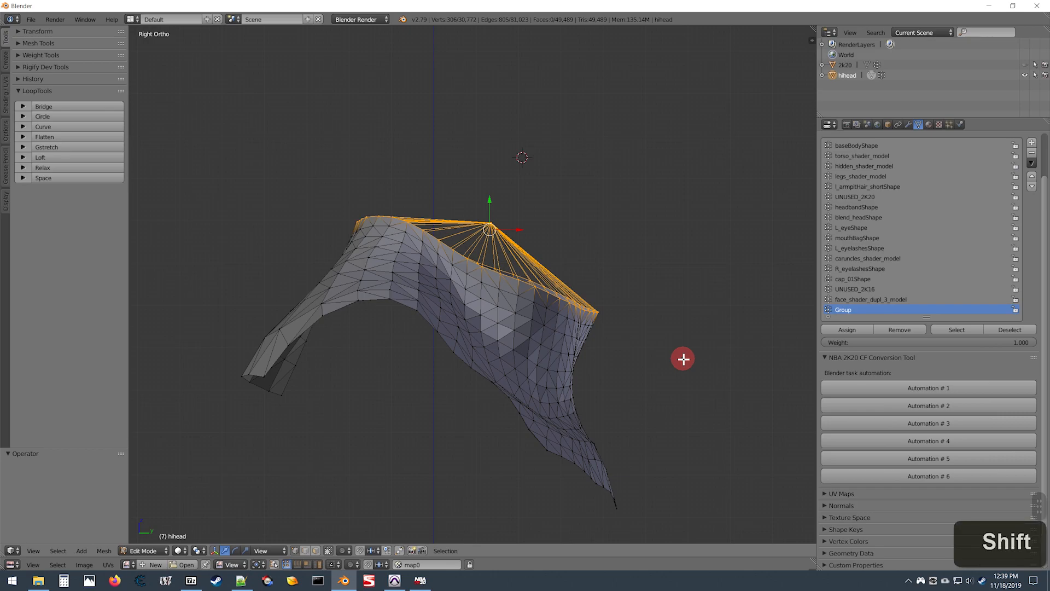
key(shift)
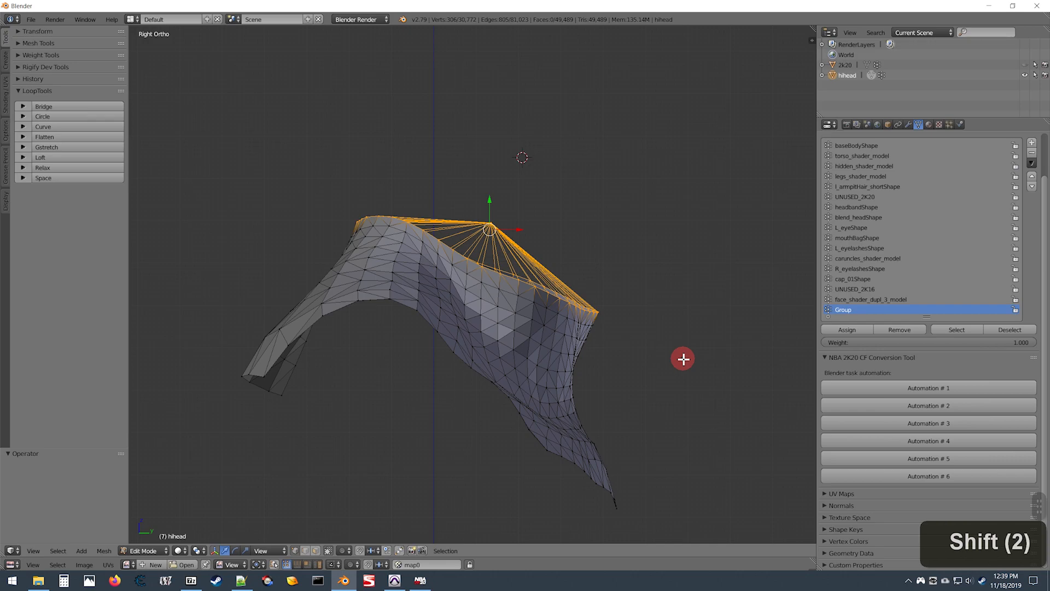
key(shift+Left)
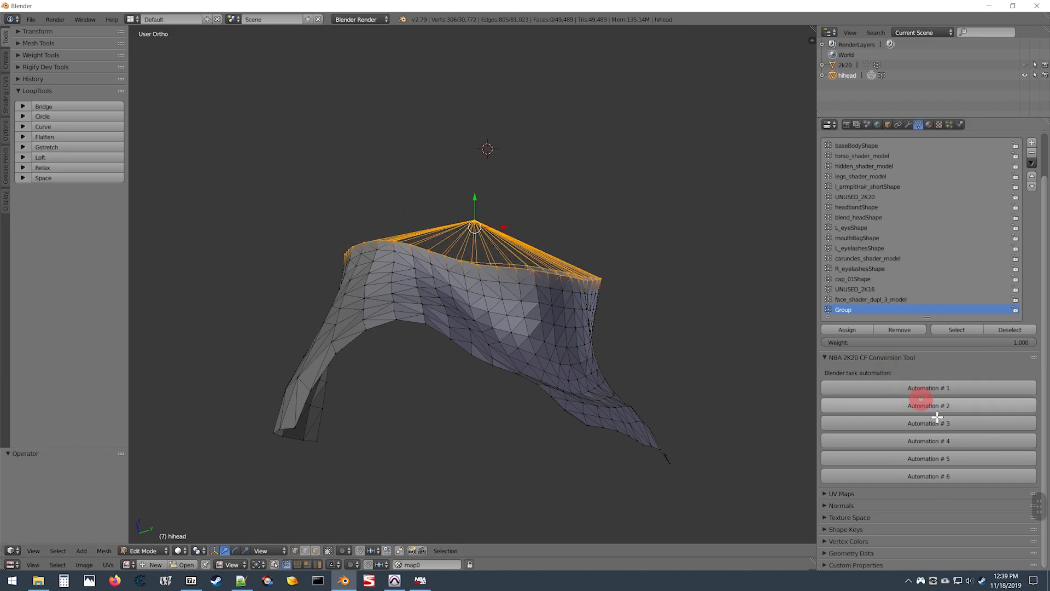
click(936, 439)
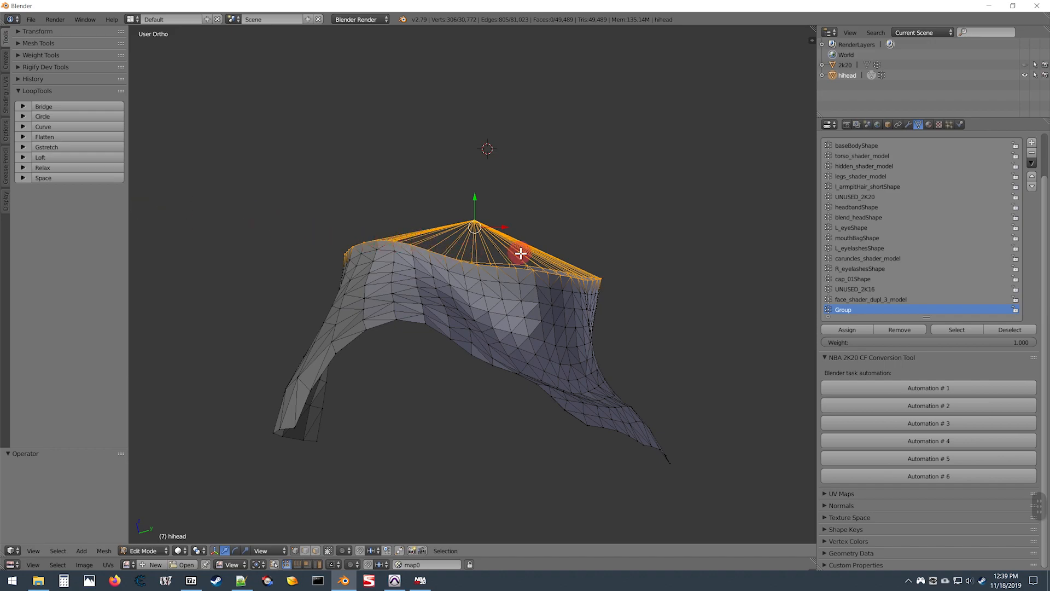
key(KP_3)
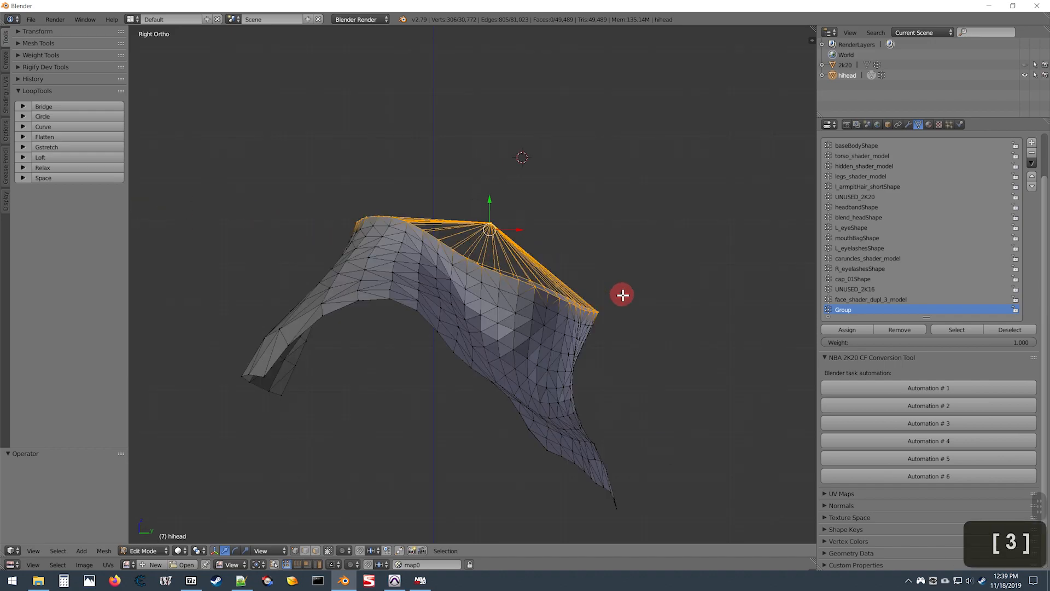
key(shift+Left)
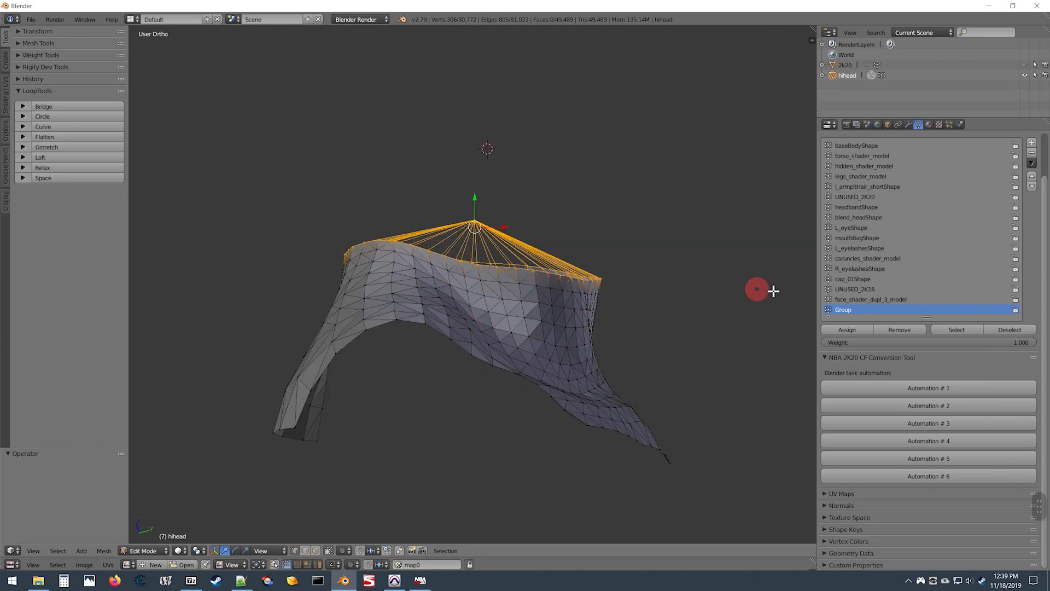
click(939, 446)
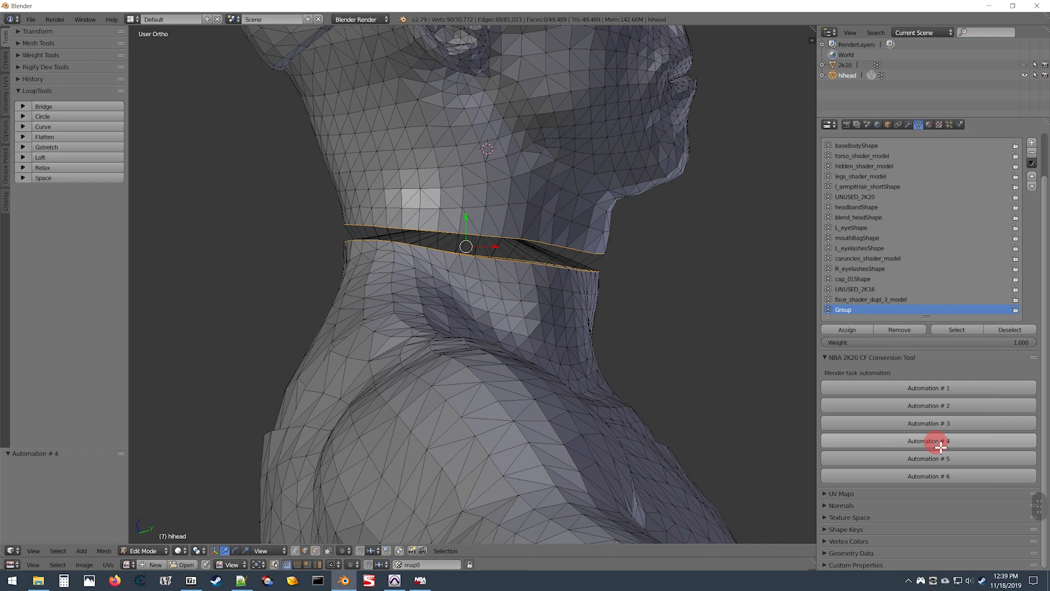
Examine the gap between the head and body edge loops at the neck from the back and the side.
key(KP_1)
shift+scroll(490, 234, down, 1)
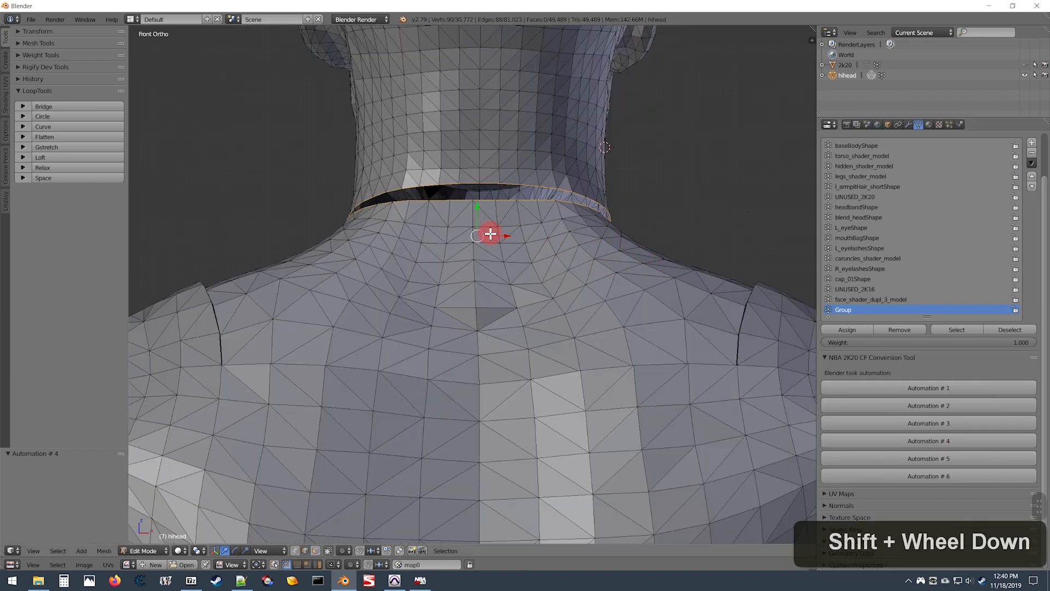
key(KP_3)
key(z)
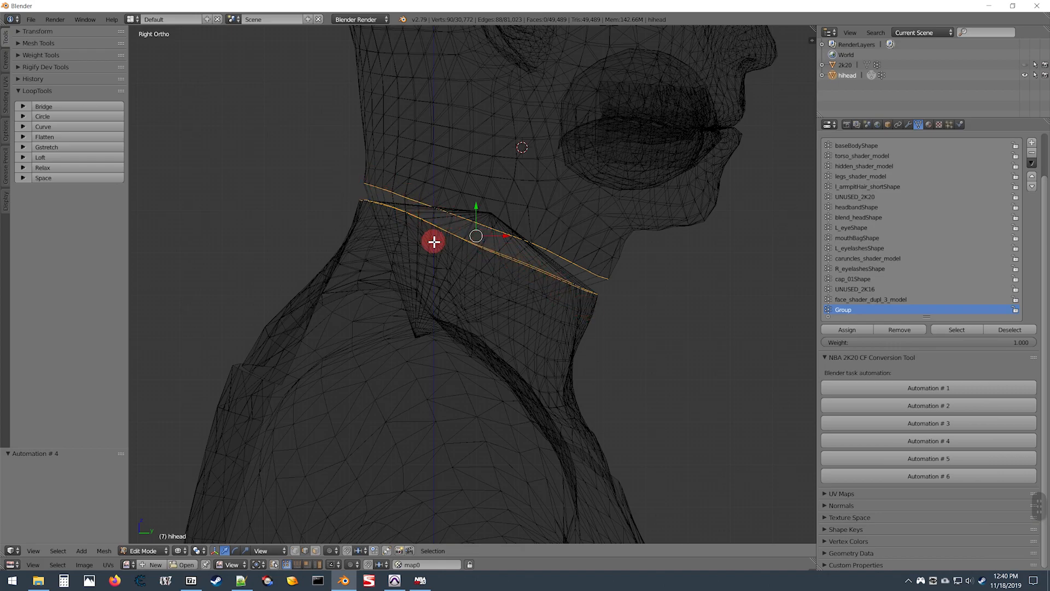
key(KP_1)
key(z)
shift+scroll(597, 299, up, 2)
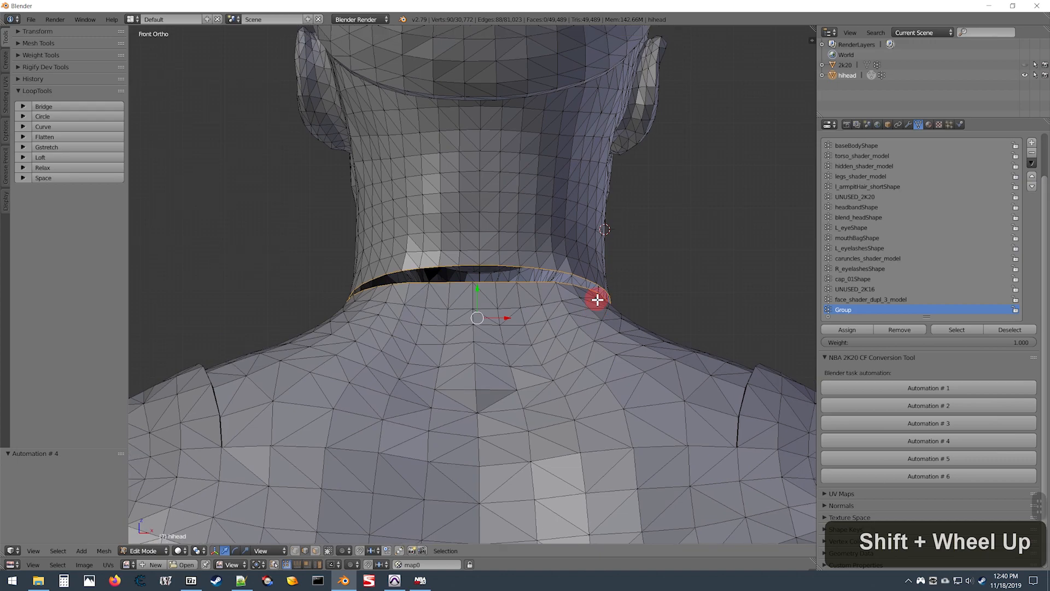
scroll(598, 301, up, 5)
ctrl+scroll(612, 312, up, 4)
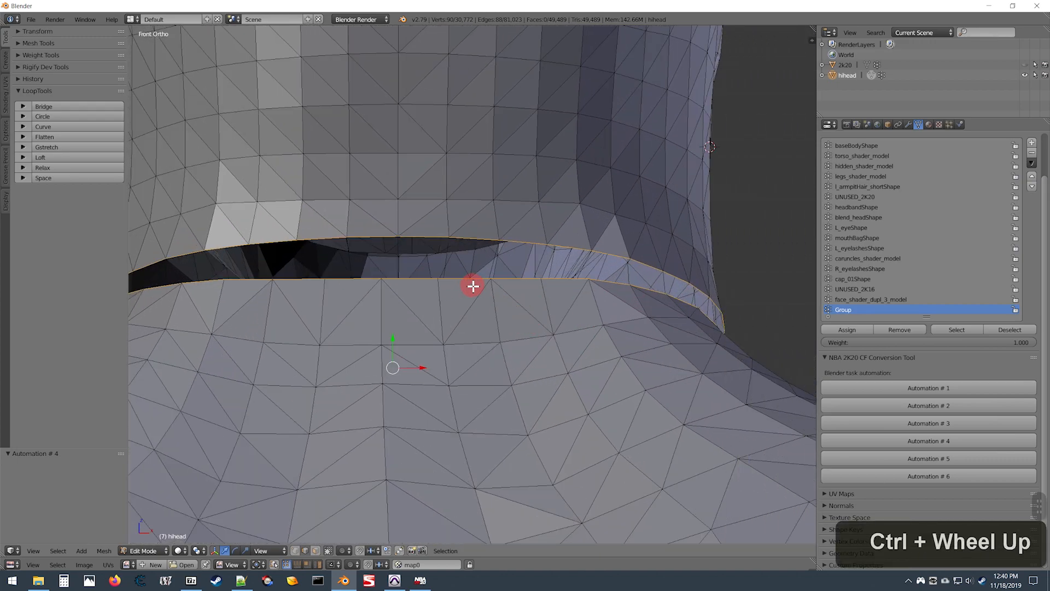
ctrl+scroll(472, 285, down, 3)
ctrl+scroll(467, 286, up, 3)
ctrl+scroll(464, 282, down, 3)
ctrl+scroll(460, 277, up, 3)
ctrl+scroll(432, 264, down, 2)
scroll(403, 251, down, 4)
scroll(405, 260, up, 3)
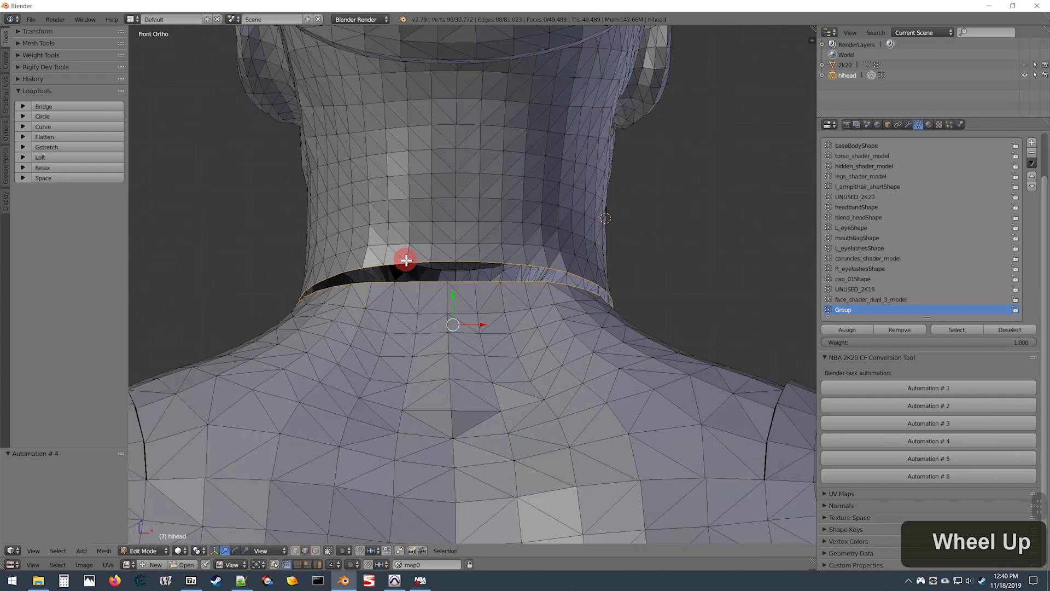
scroll(406, 260, up, 5)
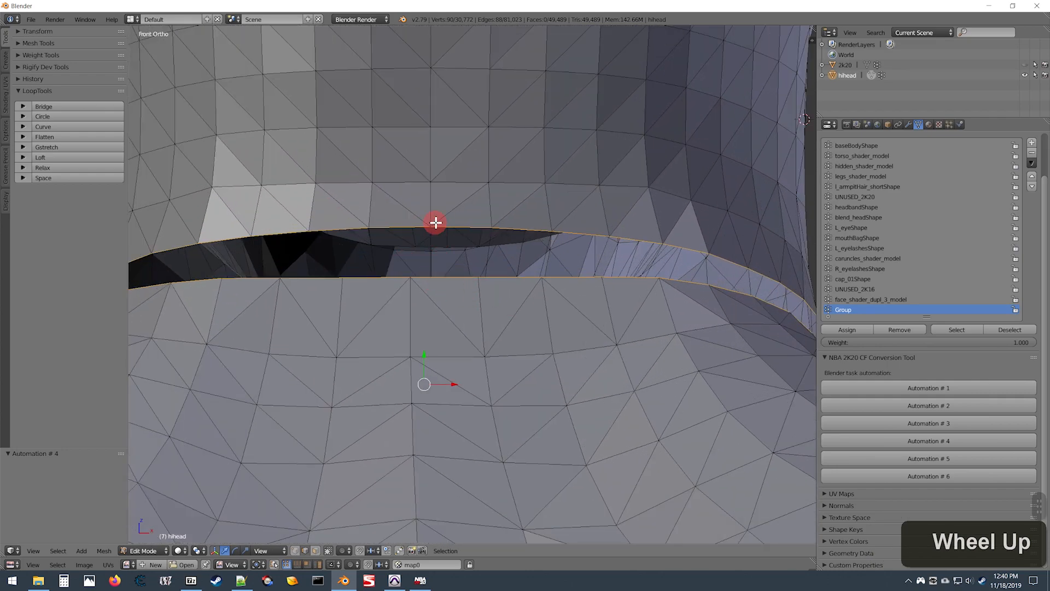
scroll(435, 219, down, 5)
scroll(443, 230, up, 1)
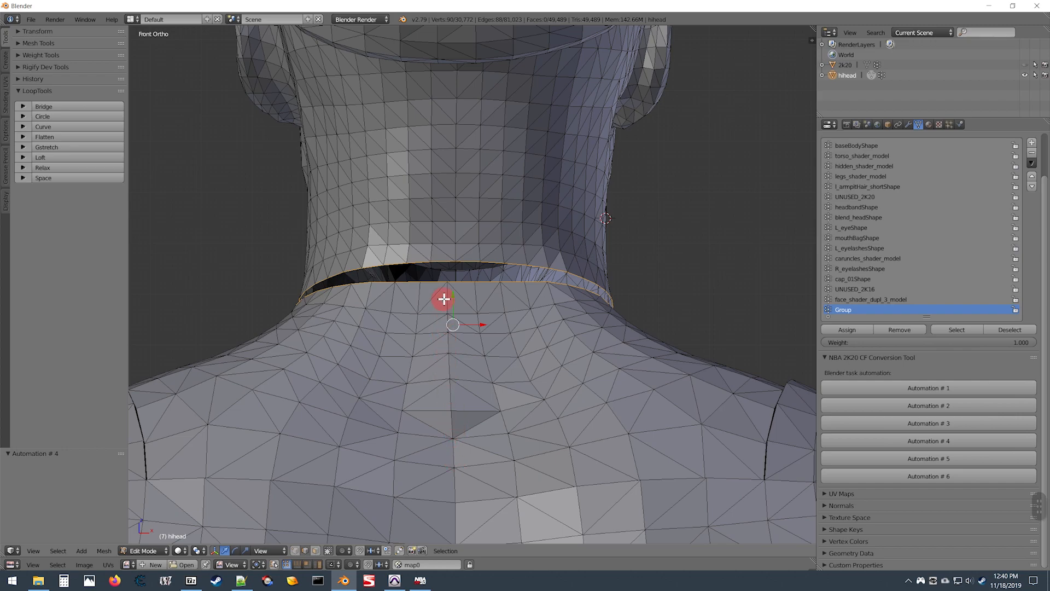
Deselect one facing edge on each neck loop at the back and join the remaining selected edges with Bridge Edge Loops.
scroll(450, 293, up, 3)
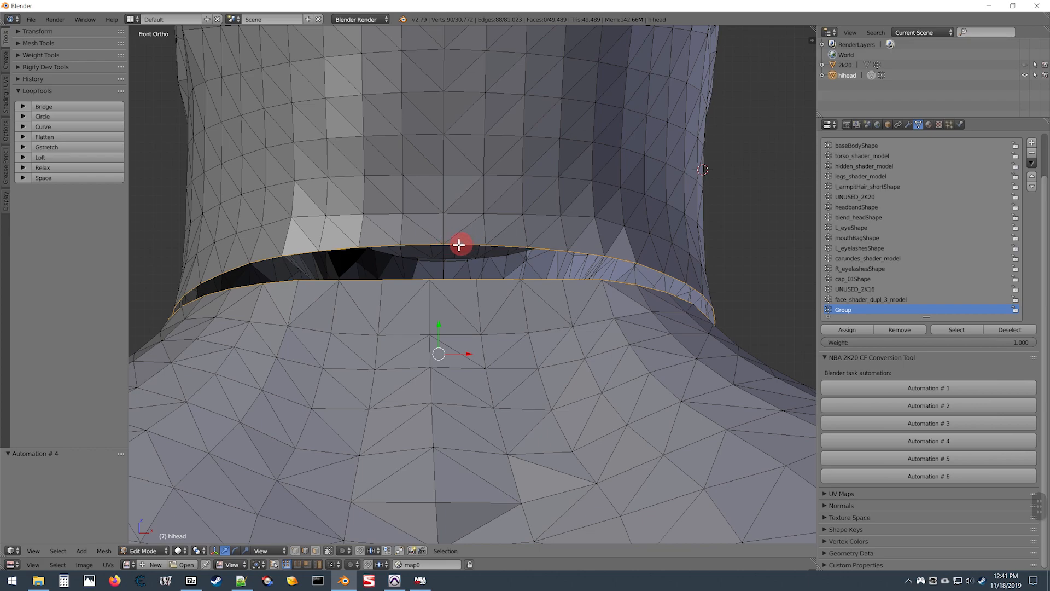
key(shift)
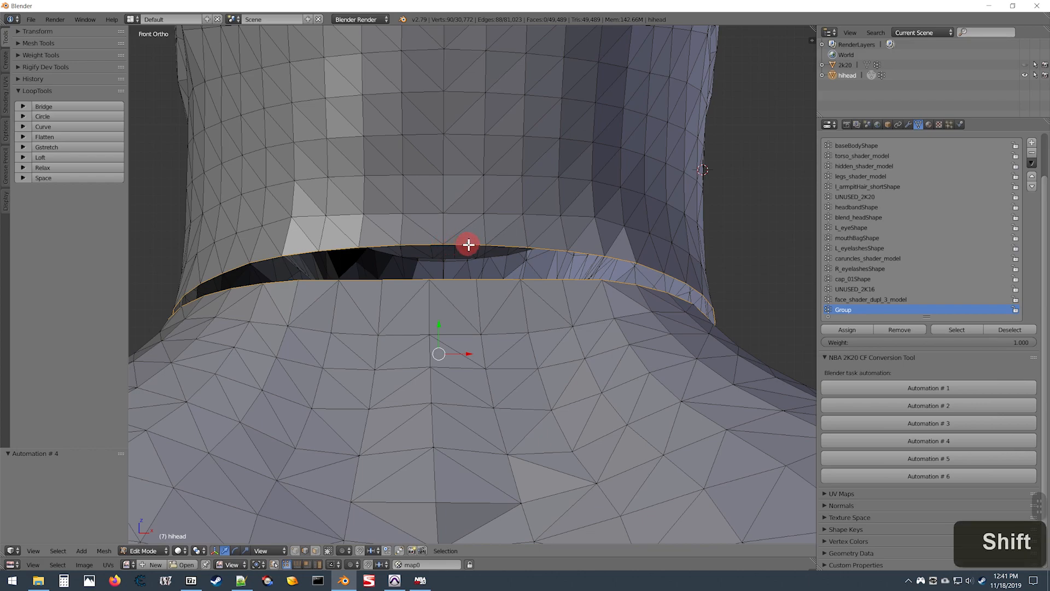
shift+right_click(509, 298)
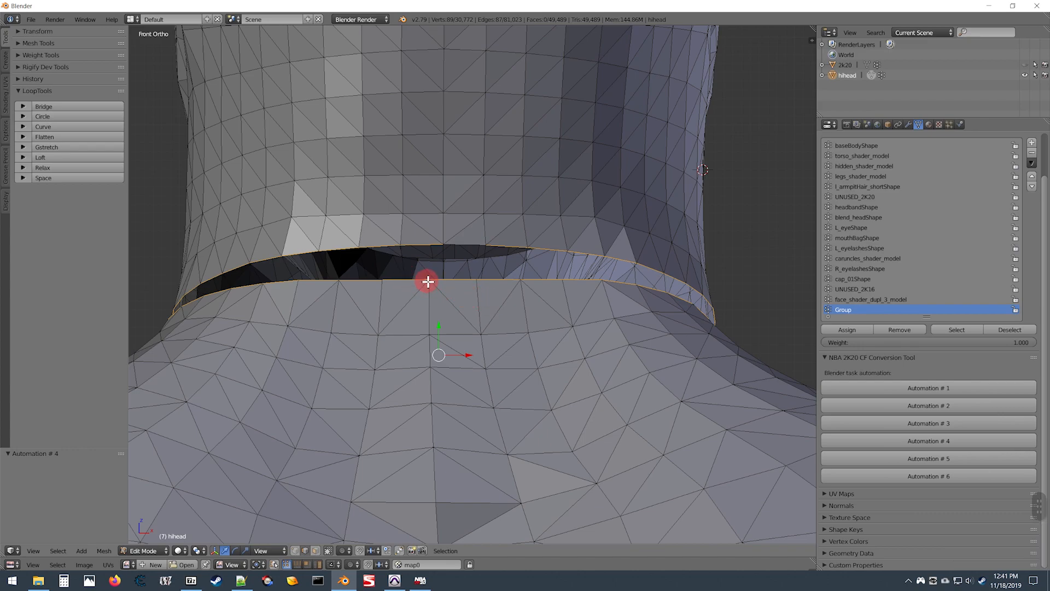
shift+right_click(457, 280)
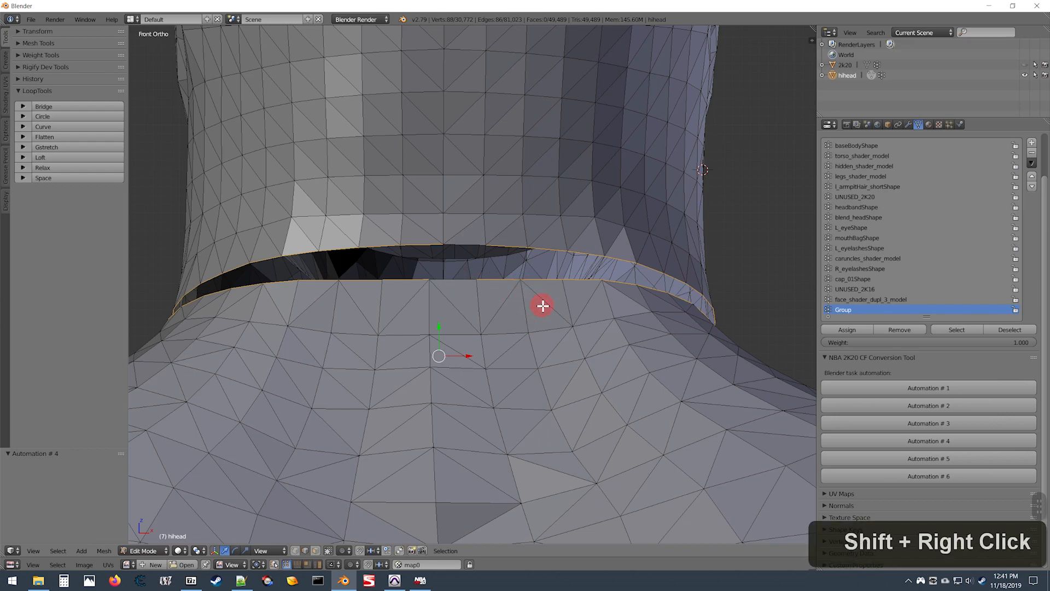
key(ctrl)
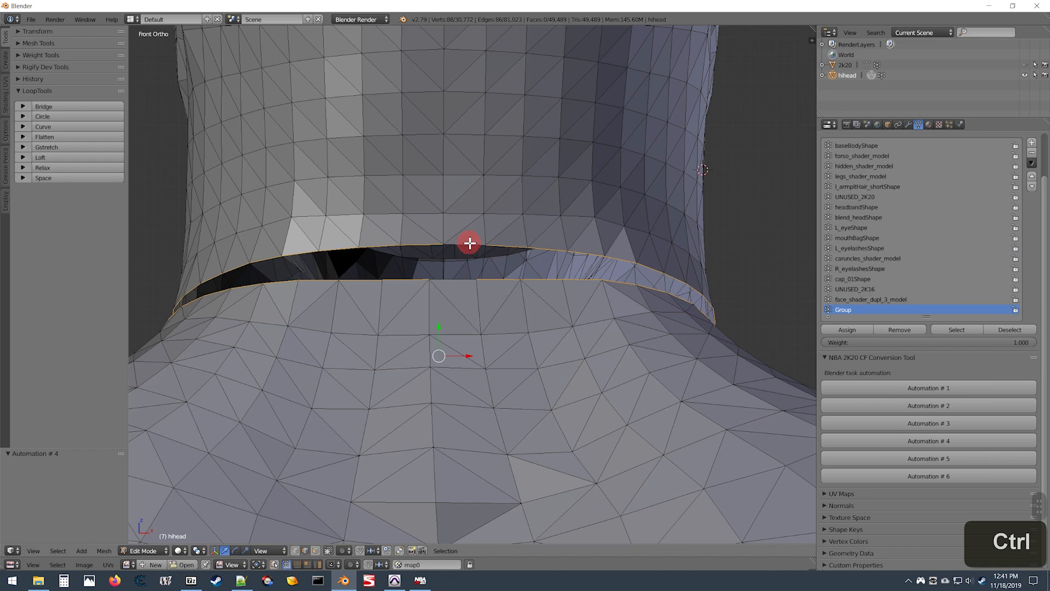
key(ctrl)
key(ctrl+e)
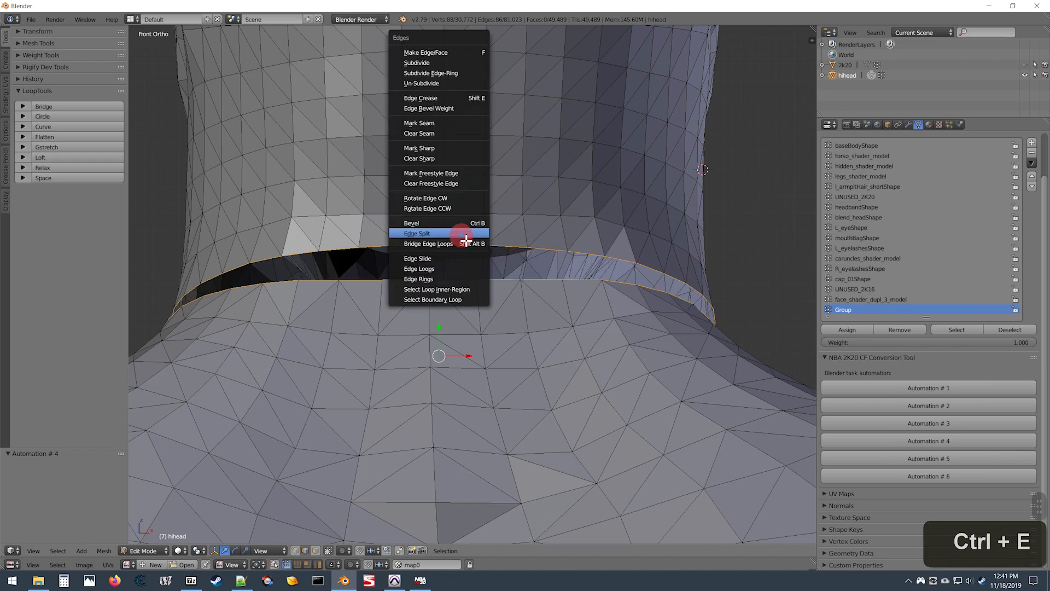
click(400, 244)
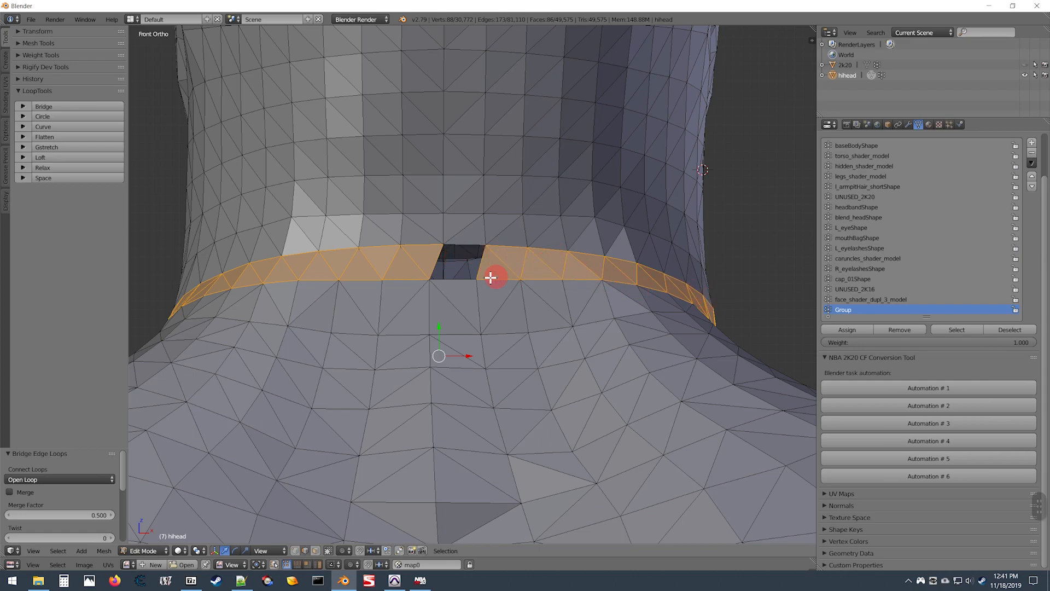
Select the head and body edges of the remaining hole at the back of the neck and bridge them.
right_click(450, 282)
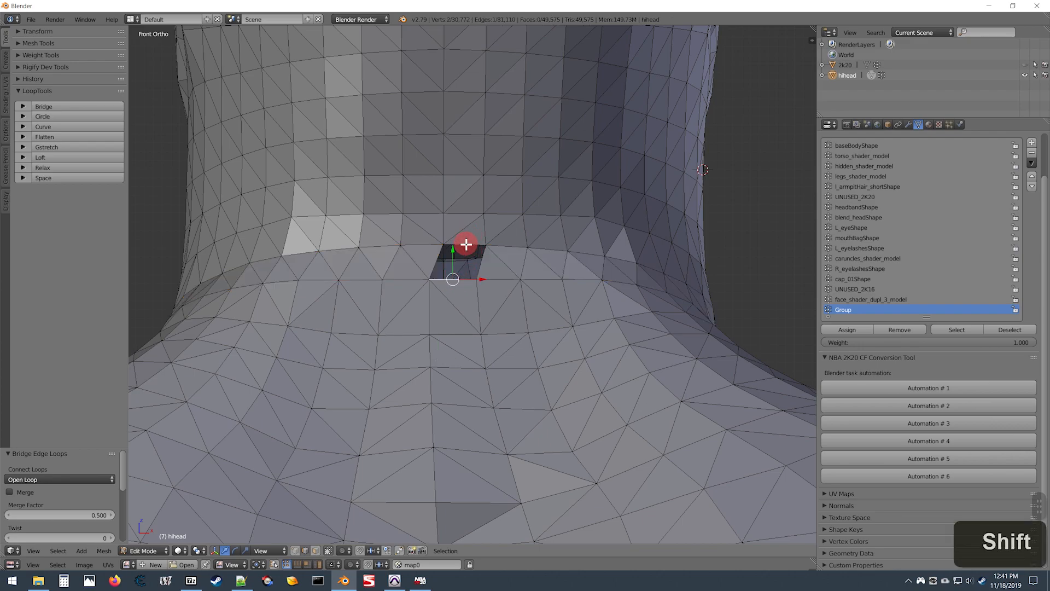
right_click(451, 278)
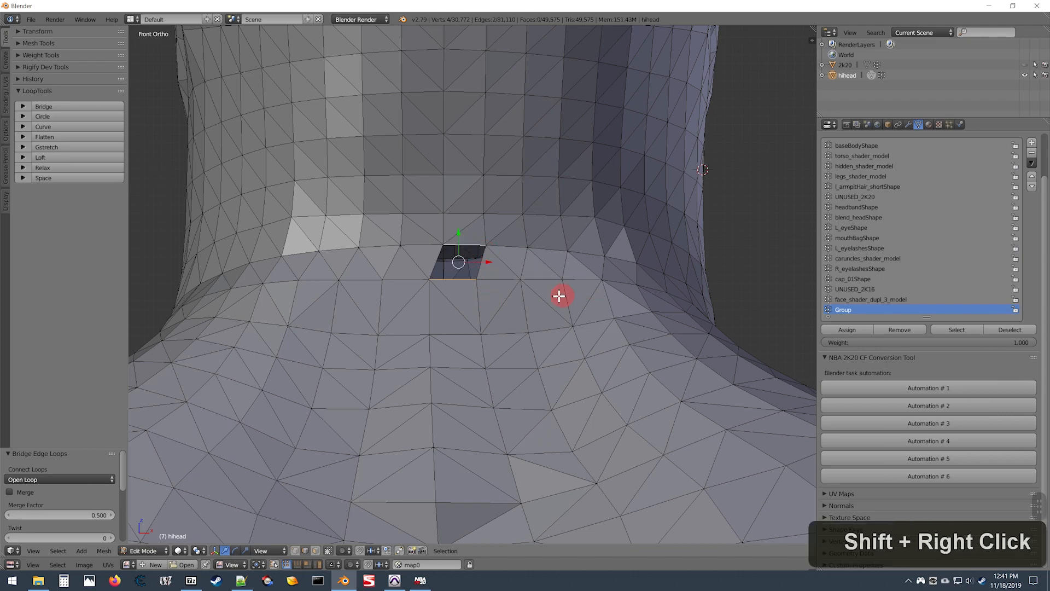
shift+right_click(454, 246)
key(shift)
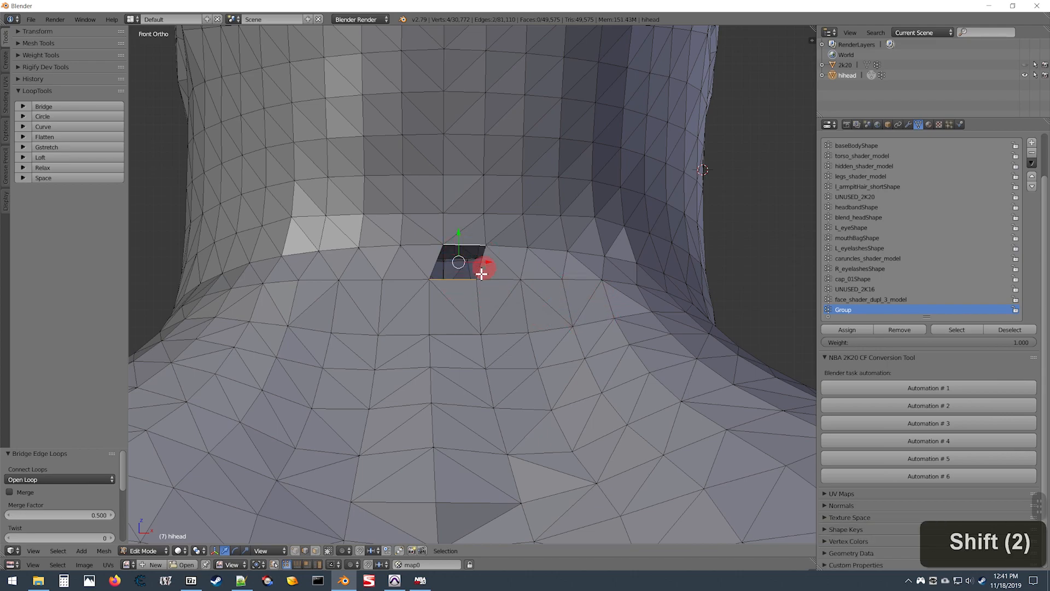
key(ctrl)
key(ctrl+e)
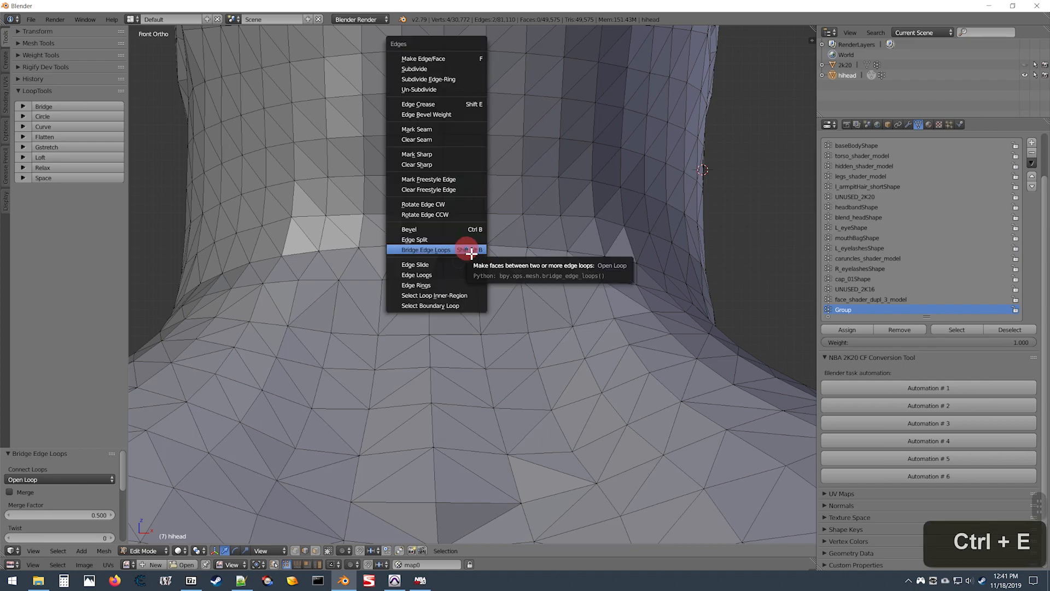
click(471, 252)
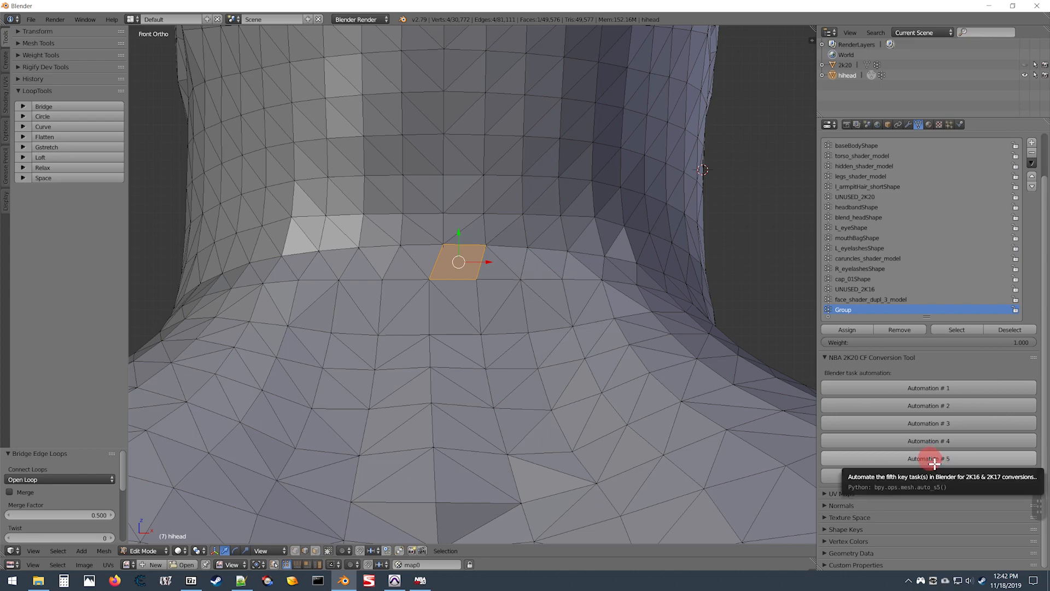
Run Automation # 5 on the bridged mesh and display it in wireframe from the side.
click(933, 462)
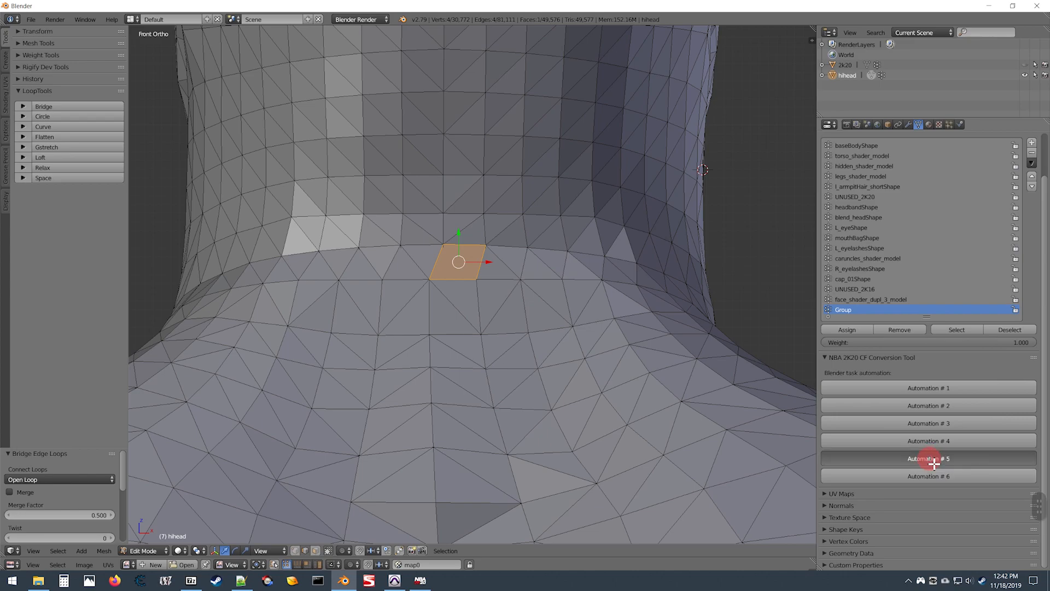
scroll(372, 246, down, 5)
key(z)
key(KP_3)
shift+scroll(432, 282, down, 1)
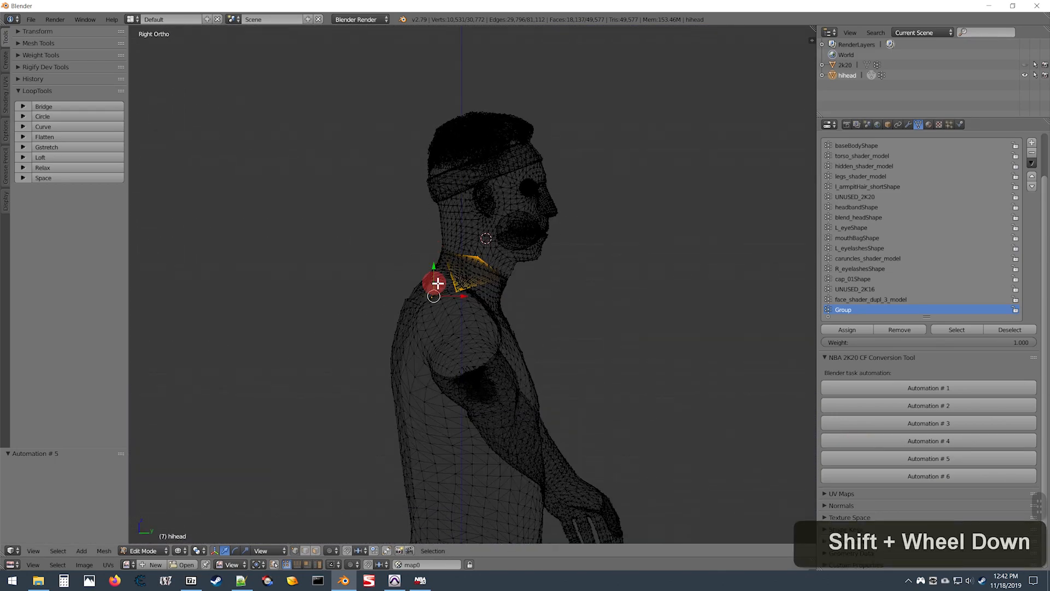
shift+scroll(437, 269, up, 1)
scroll(445, 276, up, 1)
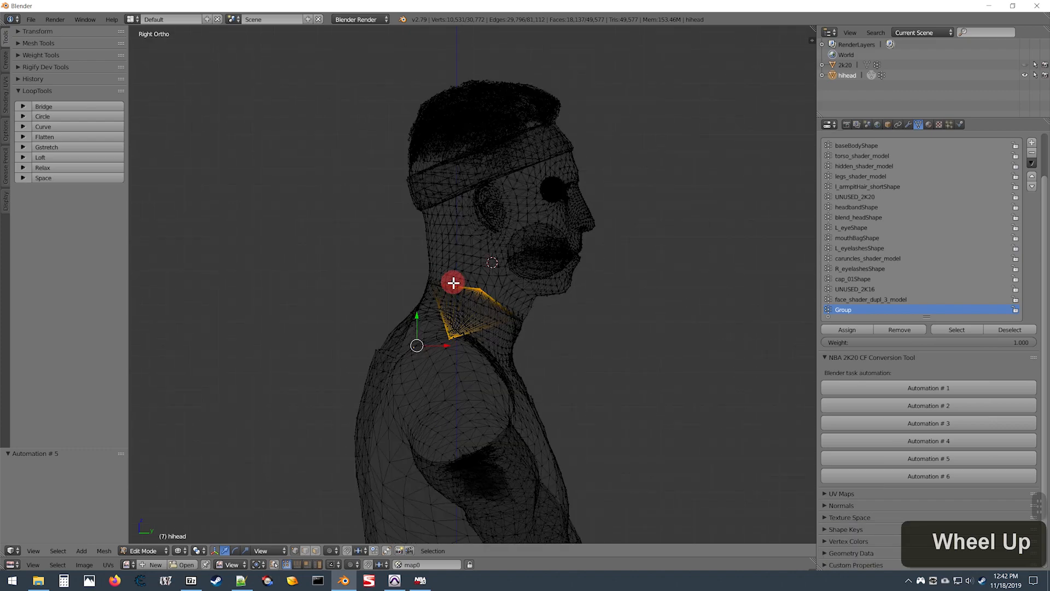
Export the bridged mesh's face index and its vertex selection with the NBA 2K20 CF Conversion Tool.
click(104, 550)
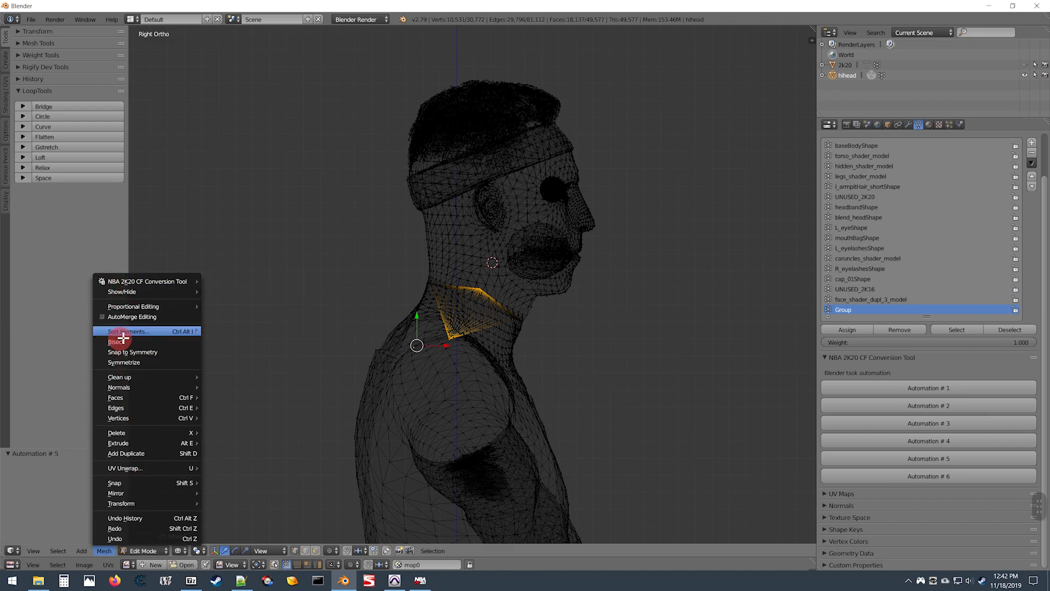
click(112, 549)
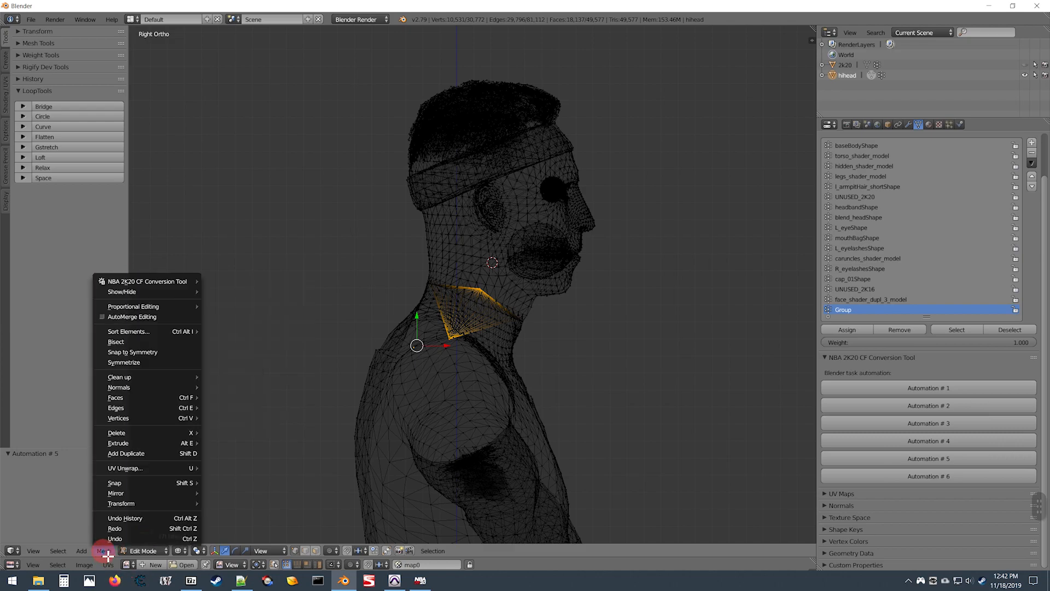
mouse_move(143, 281)
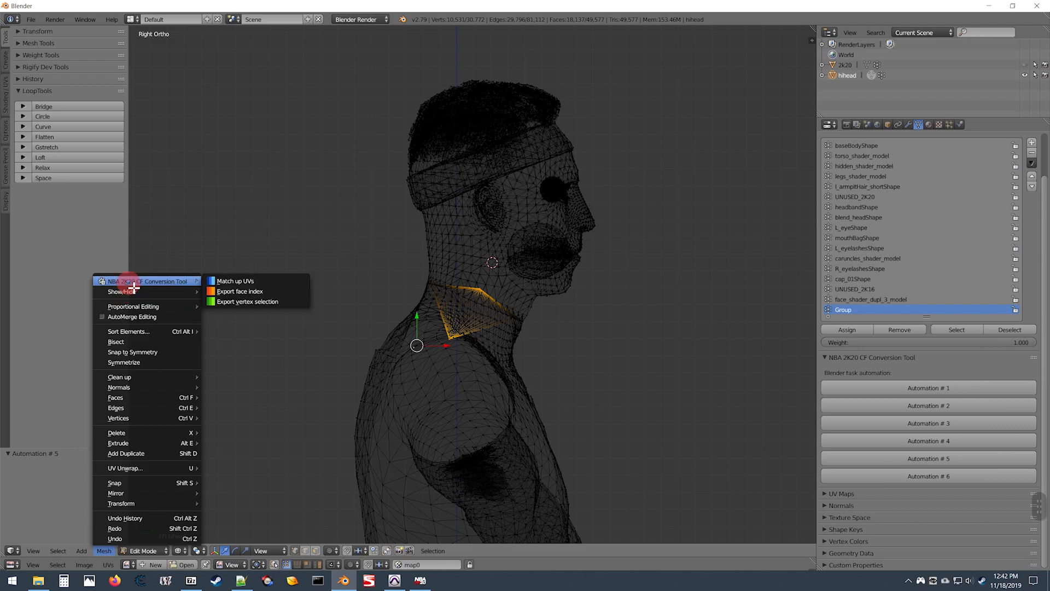
click(262, 291)
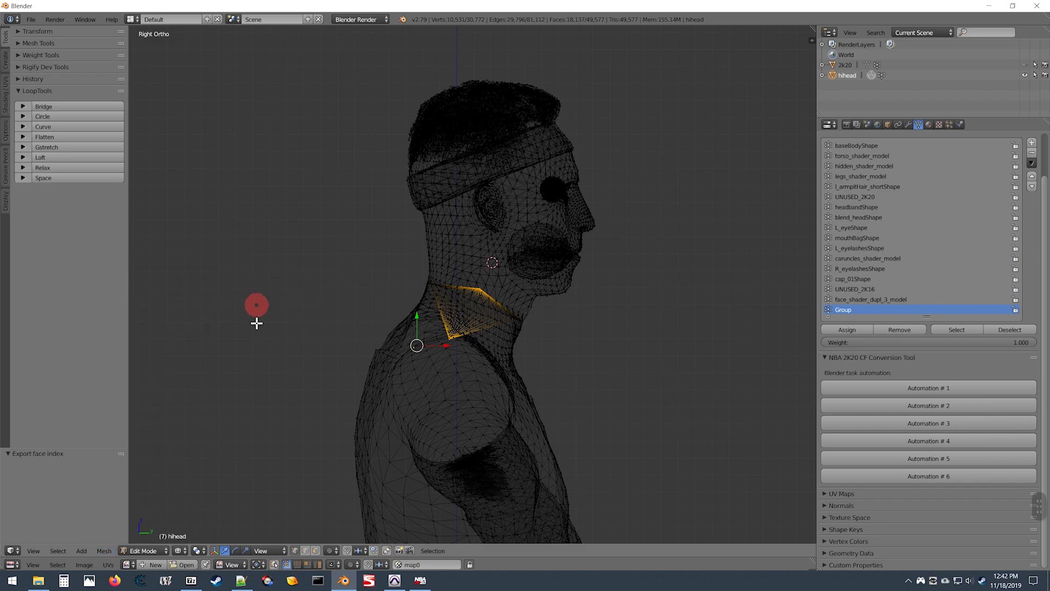
click(104, 551)
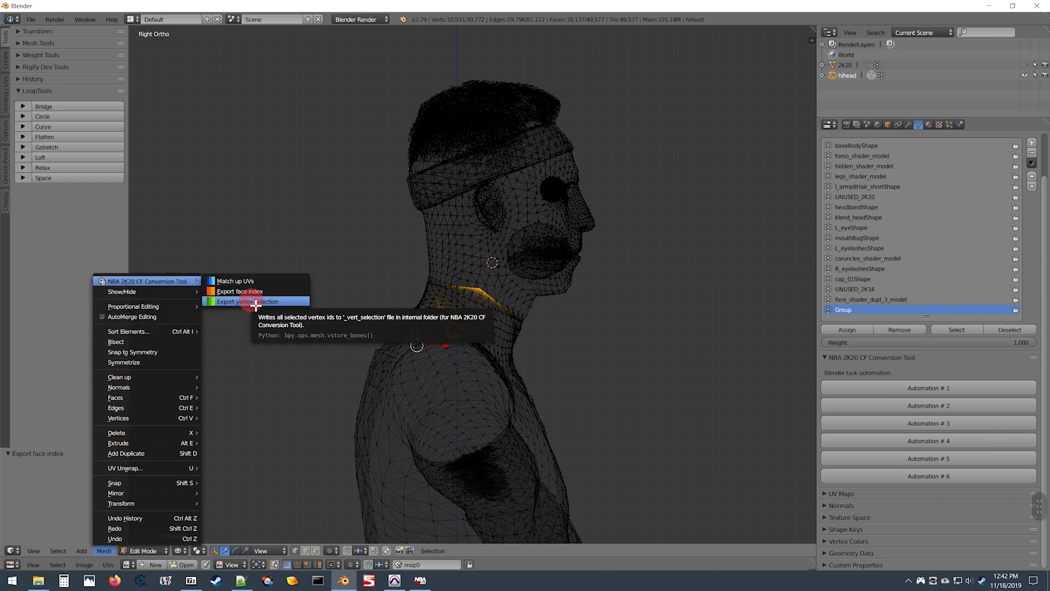
click(254, 302)
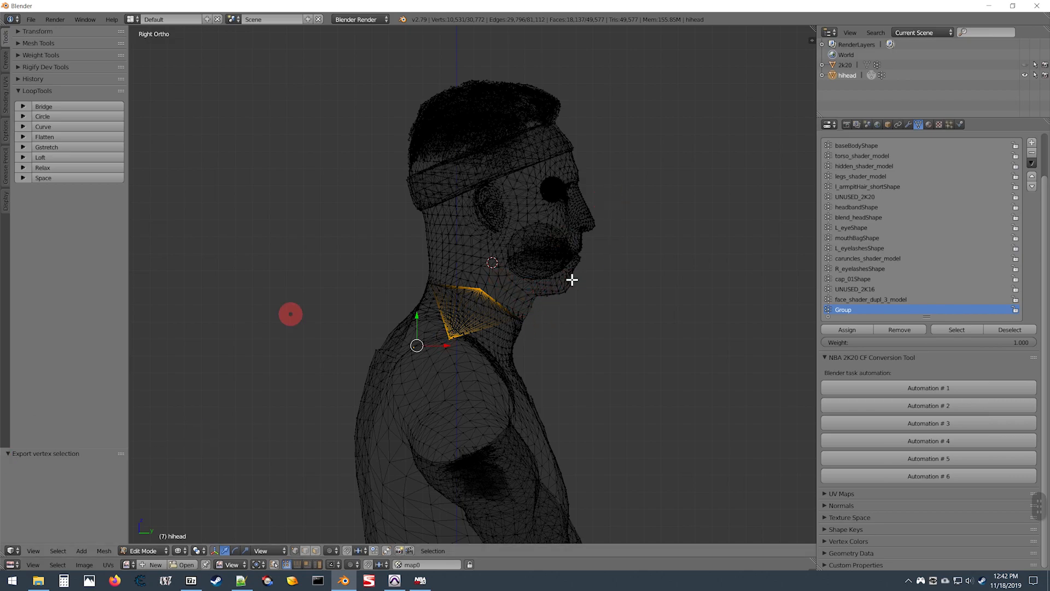
Return hihead to Object Mode and export the model with the NBA 2K exporter, using the existing export path.
key(Tab)
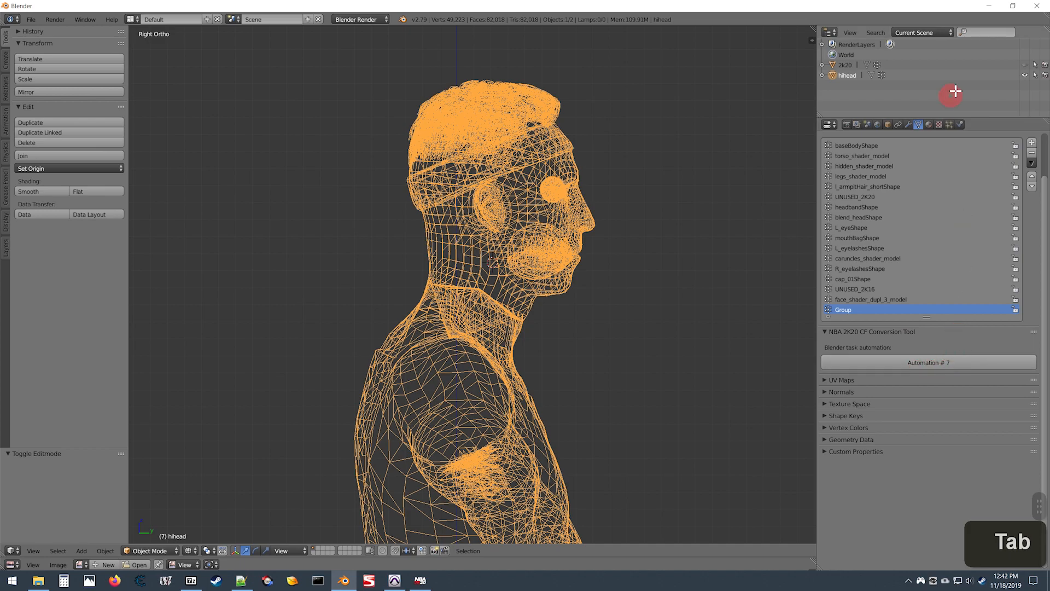
click(867, 125)
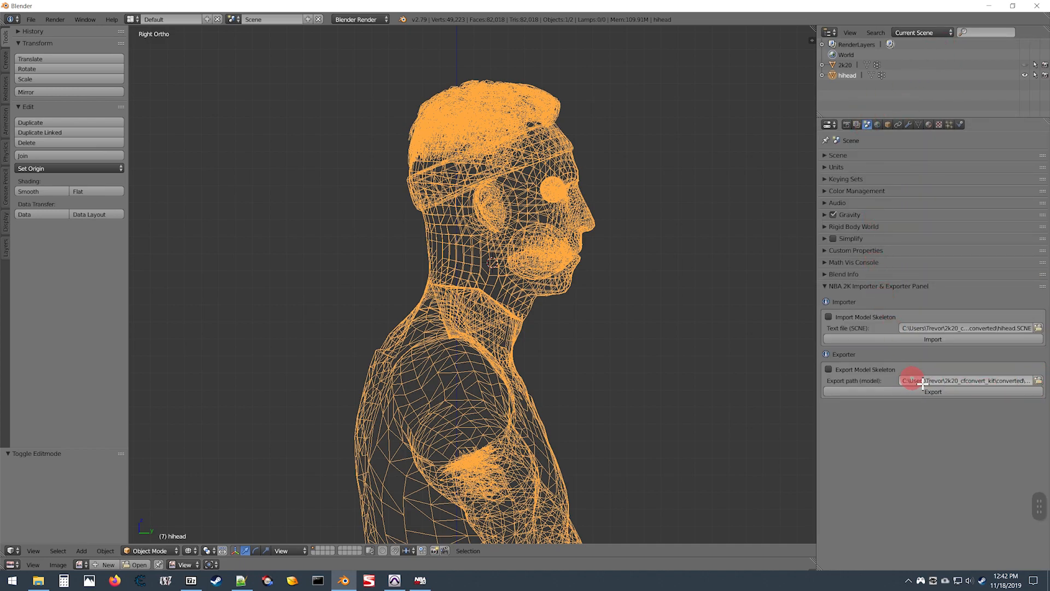
click(936, 394)
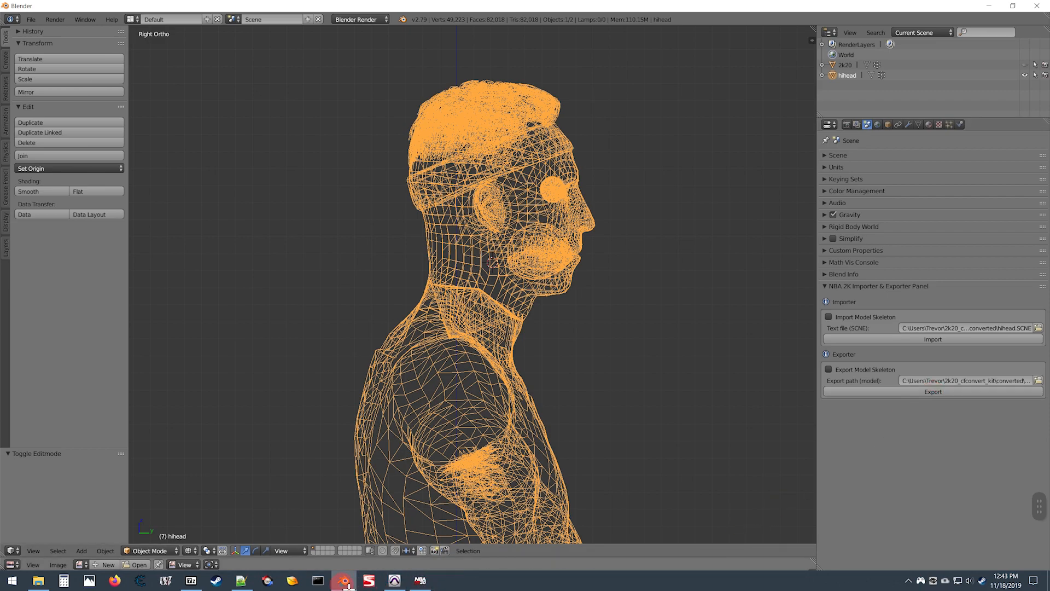
Run 2k20_cyberface_convert.exe from the 2k20_cfconvert_kit folder, perform the extra "2K16 & 2K17 ONLY" tasks and close the converter.
click(345, 581)
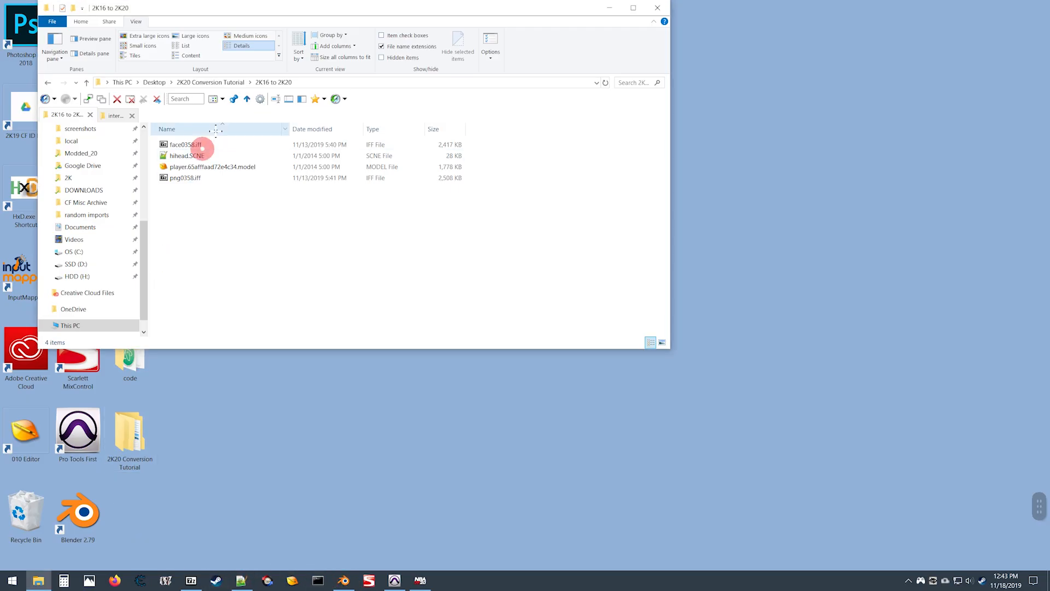
click(116, 115)
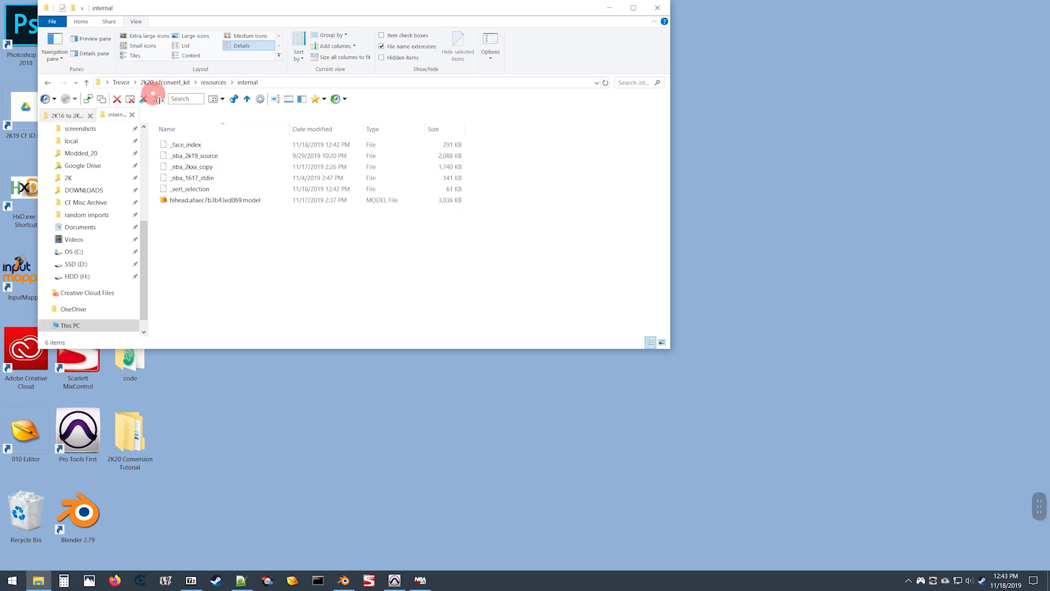
key(alt+Up)
key(alt+Up)
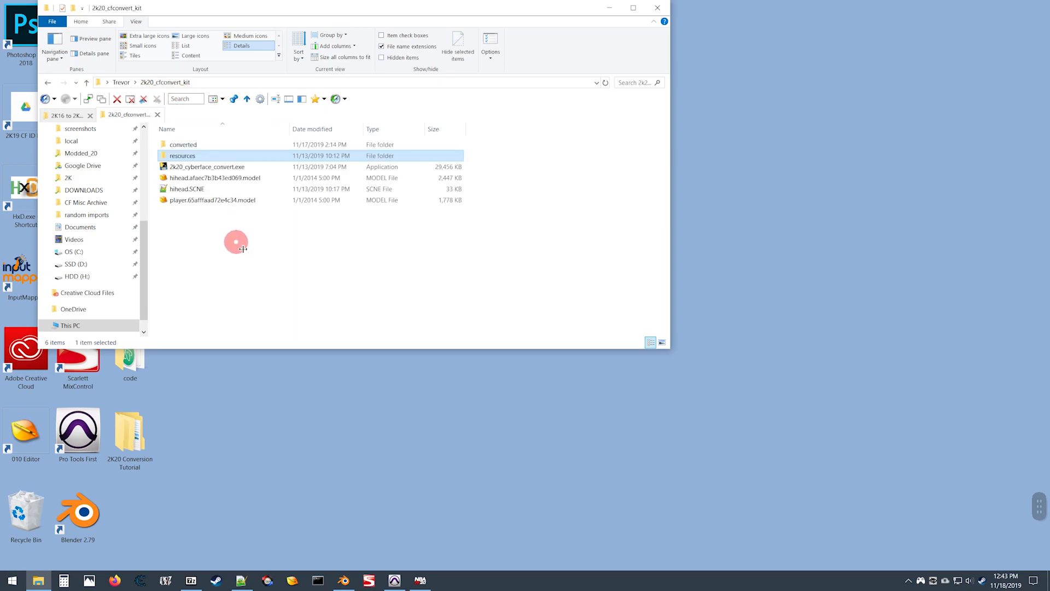
click(194, 241)
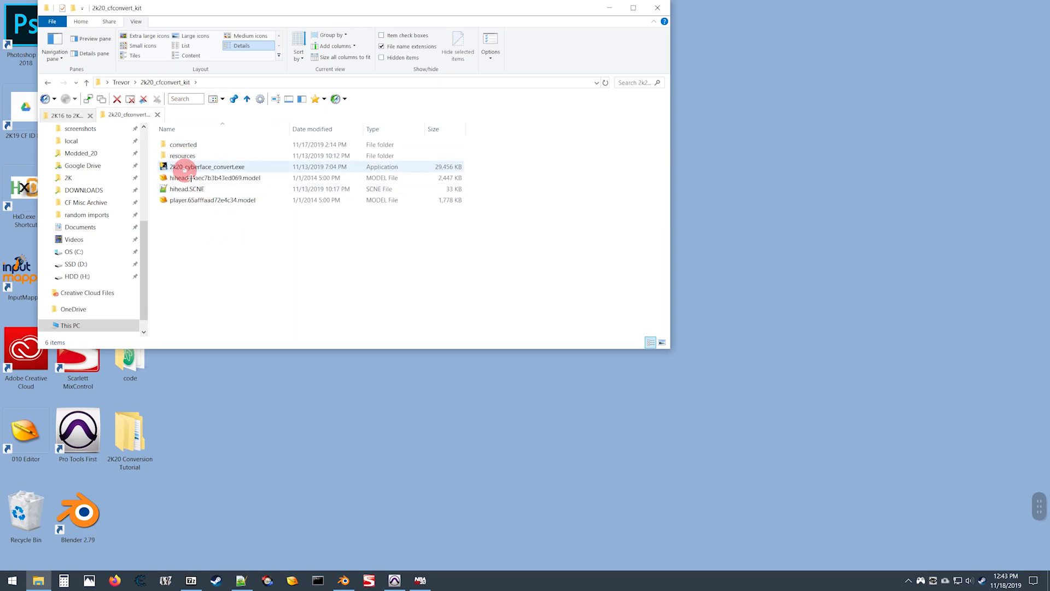
double_click(162, 166)
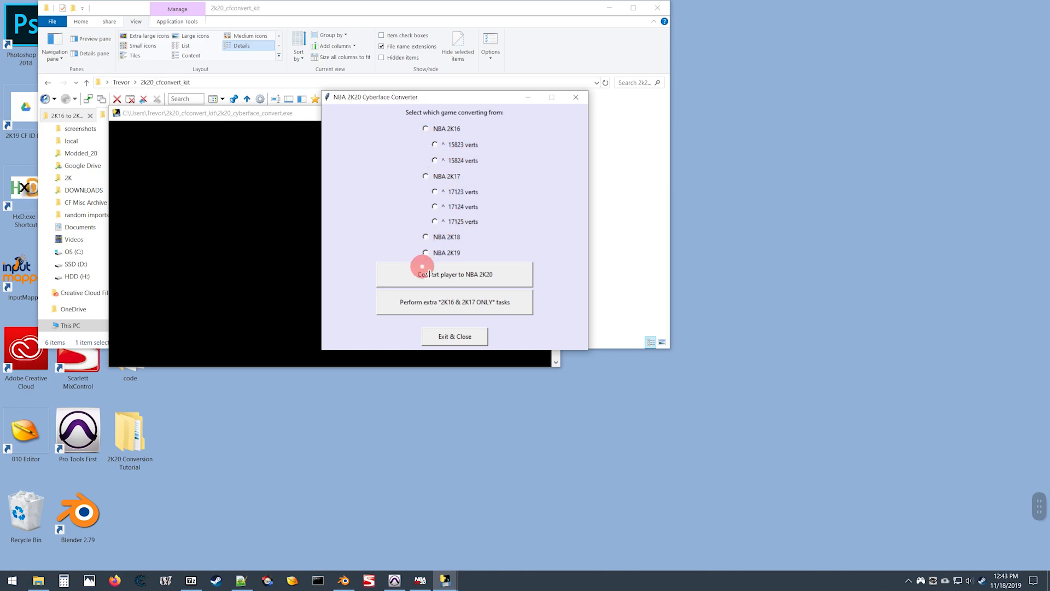
click(459, 309)
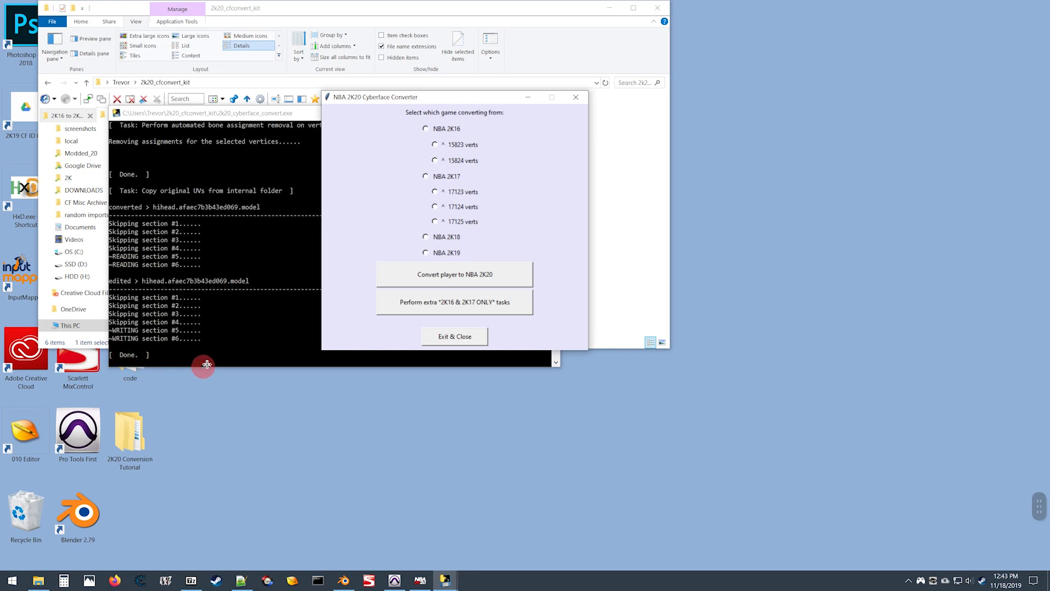
click(467, 342)
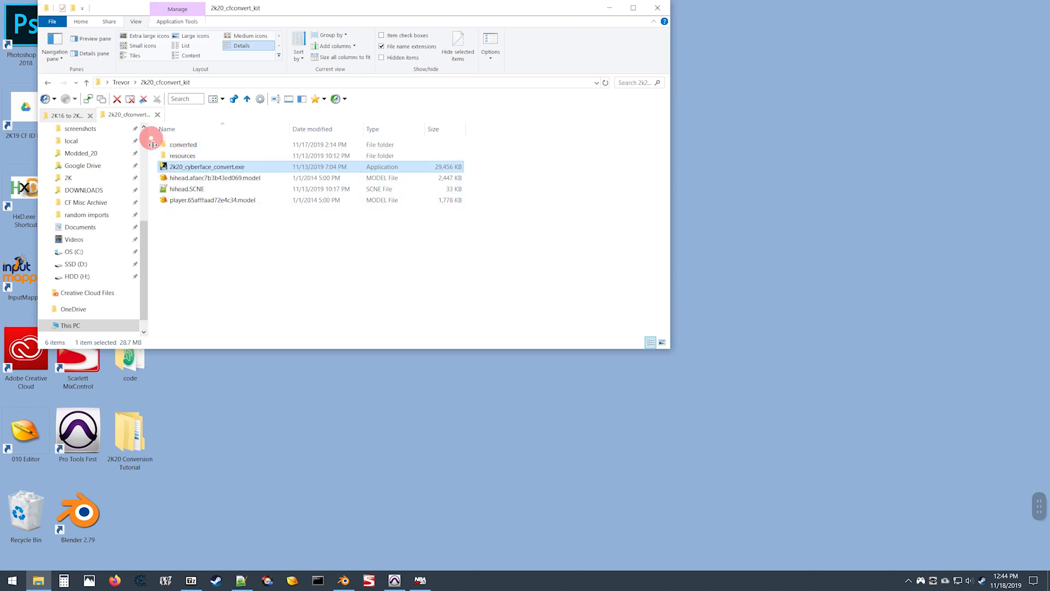
Open the template 2k16_edited.SCNE from the kit's resources\SCNE_Templates\NBA 2K16 folder in Notepad++.
click(183, 158)
double_click(185, 160)
double_click(185, 166)
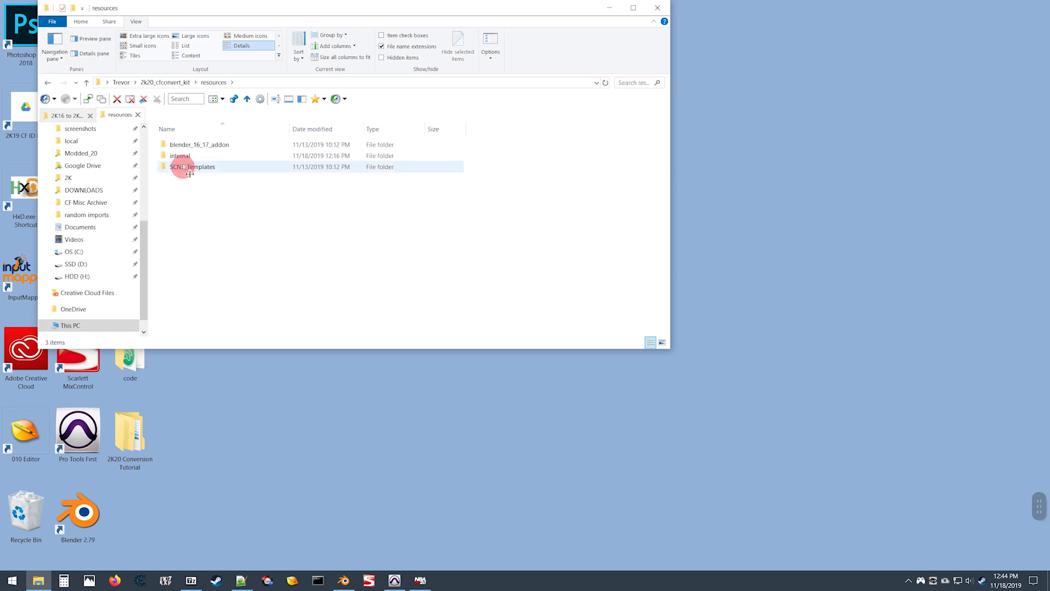
double_click(180, 145)
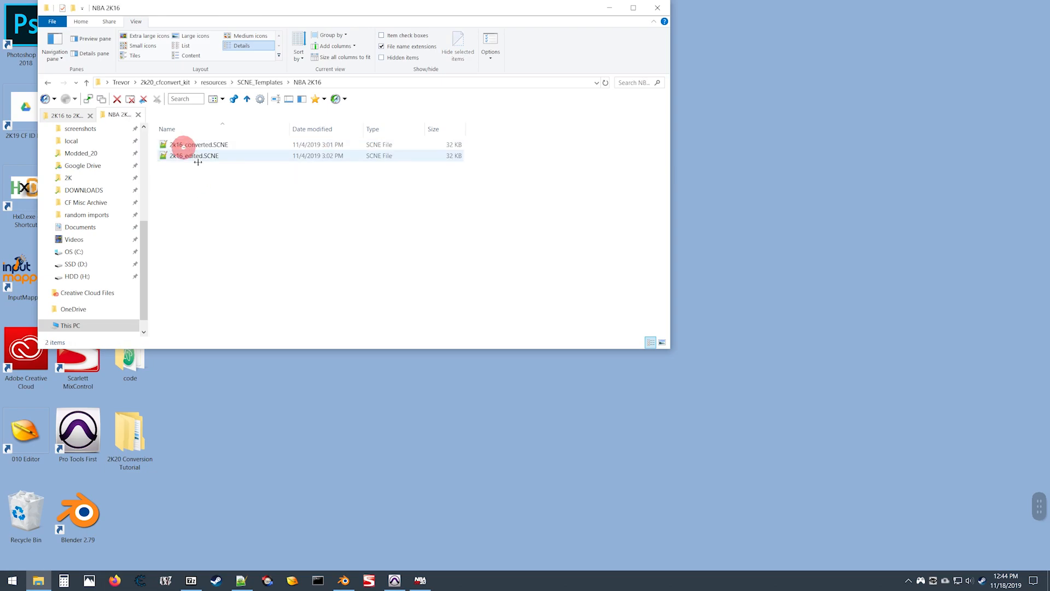
click(174, 145)
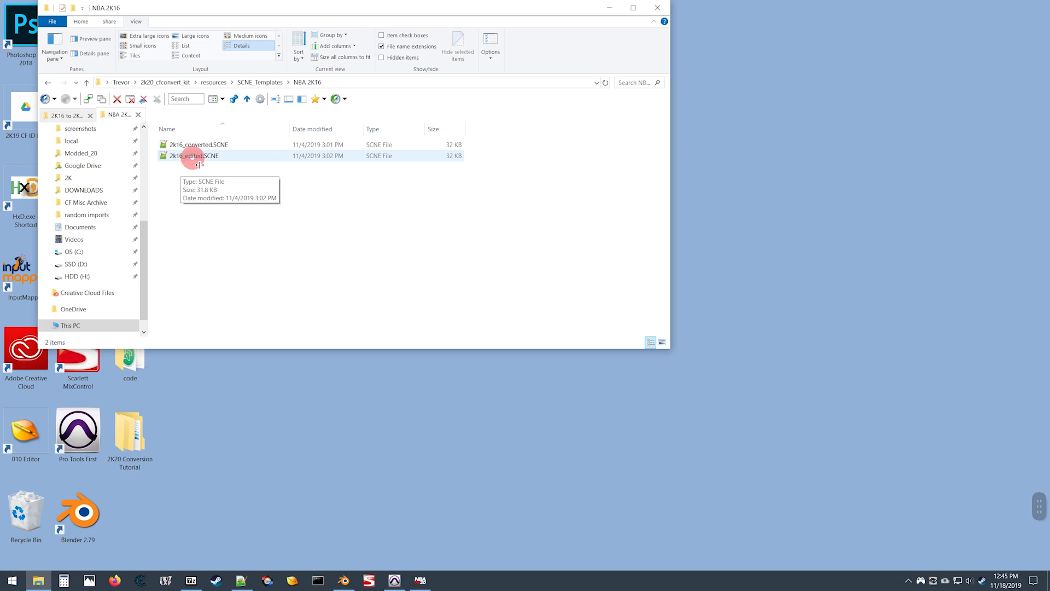
double_click(170, 158)
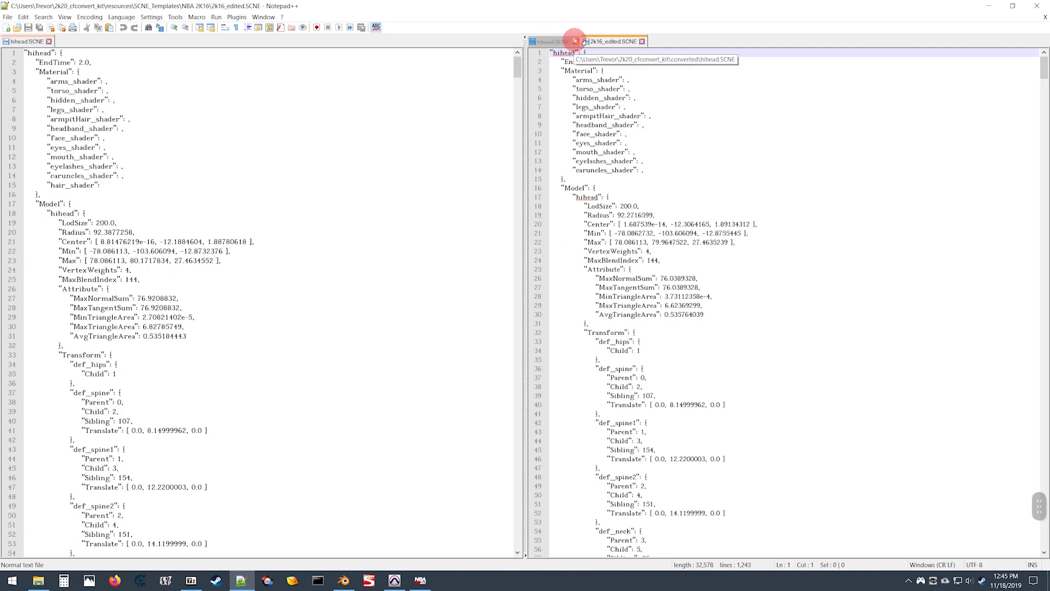
Close the hihead.SCNE from the converted folder, leaving the edited folder's hihead.SCNE open beside the template.
click(544, 41)
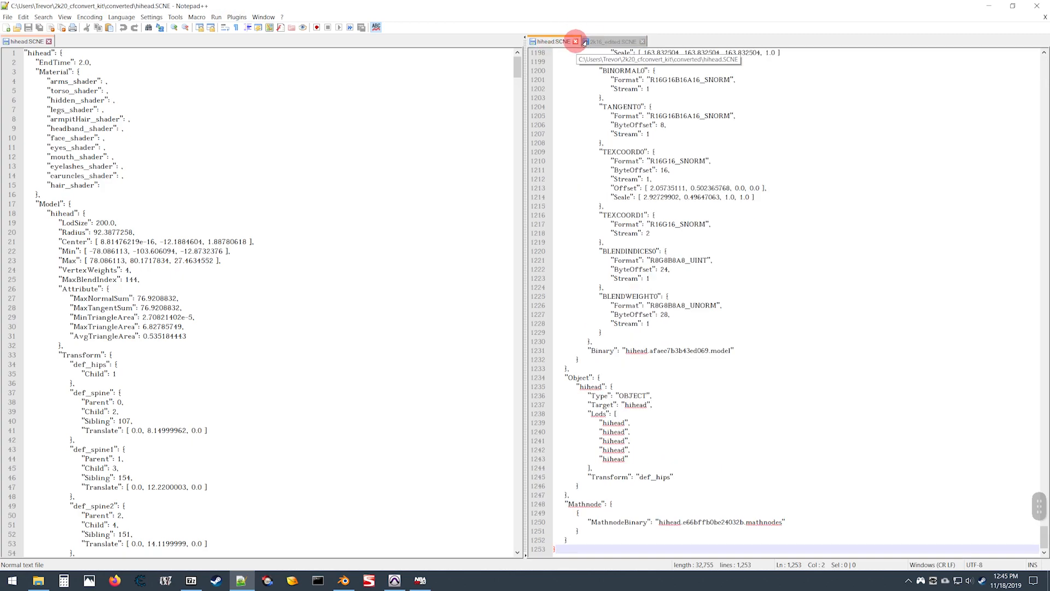
click(575, 42)
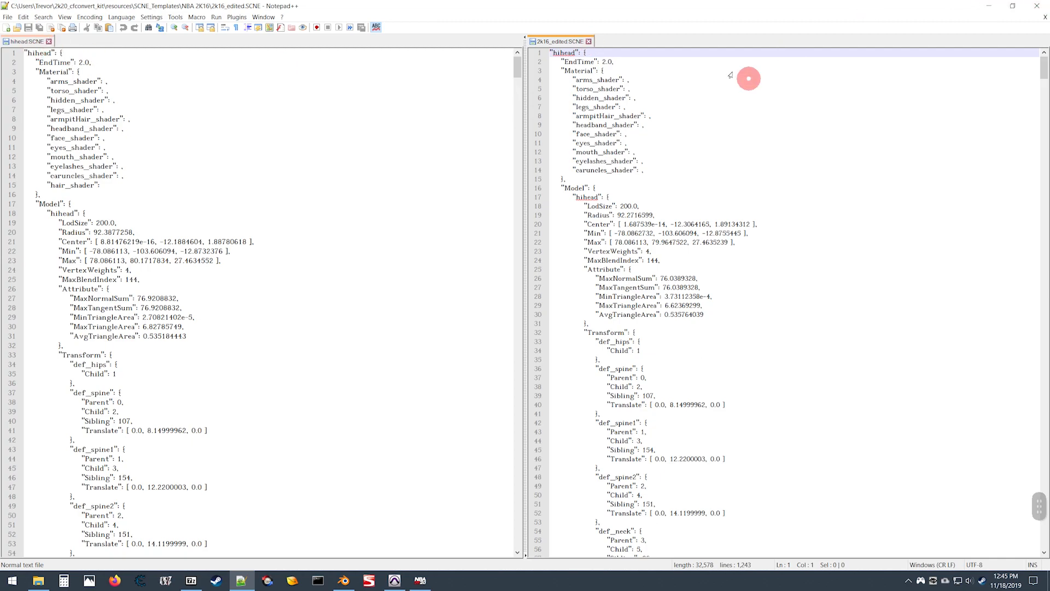
click(30, 41)
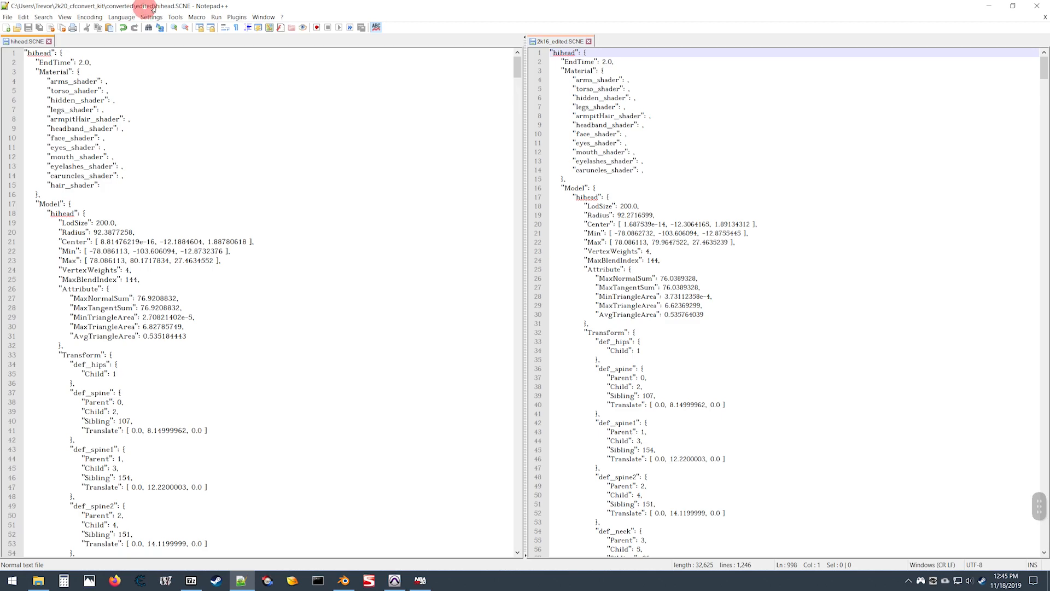
Copy the Prim block in 2k16_edited.SCNE, from its opening line through the last face_shader entry.
click(567, 42)
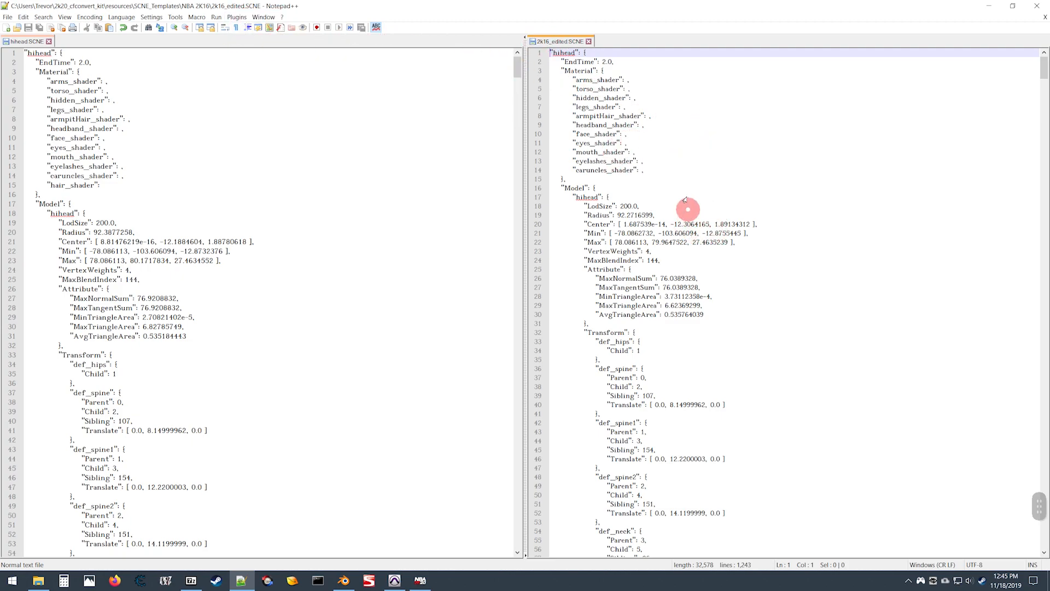
key(ctrl)
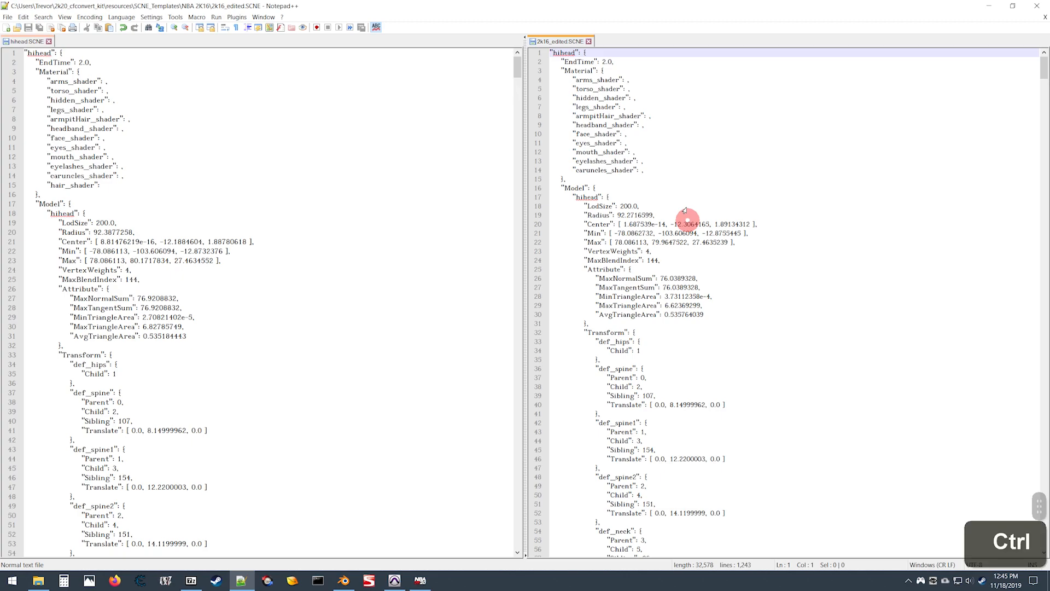
key(ctrl+End)
scroll(684, 211, up, 20)
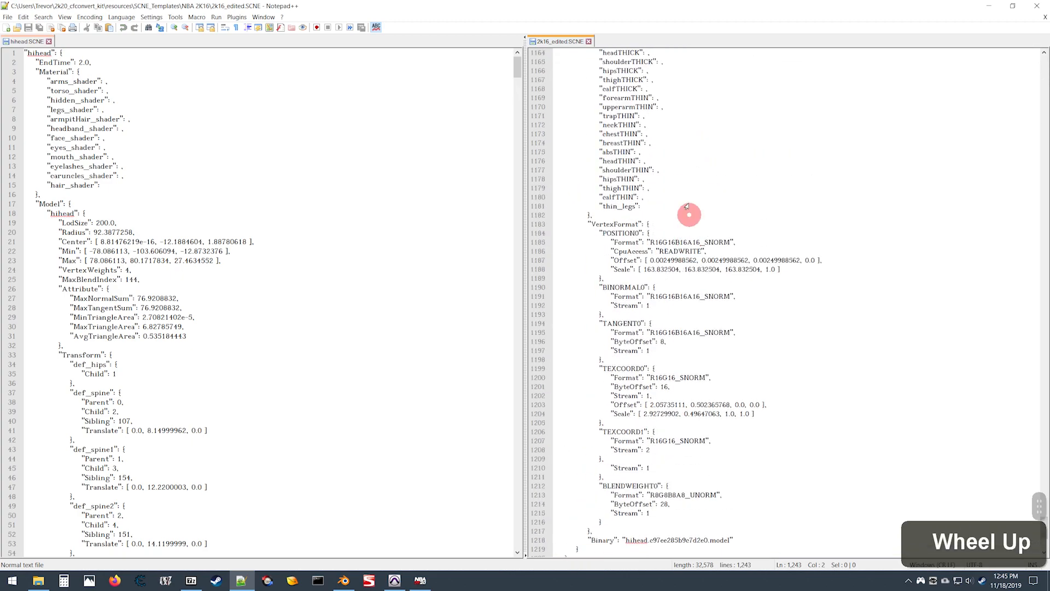
scroll(688, 220, up, 20)
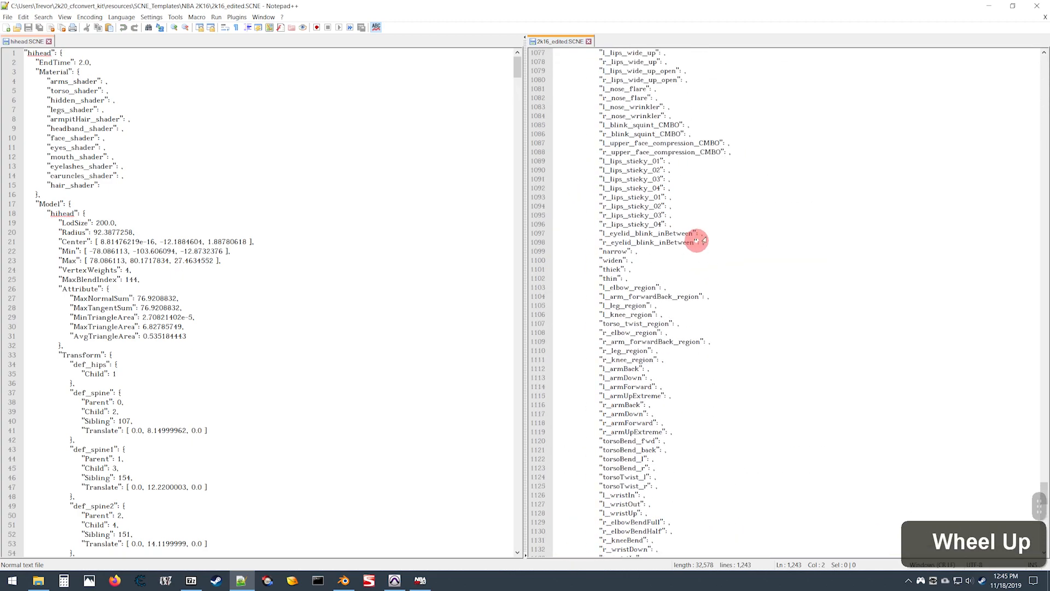
scroll(700, 277, up, 18)
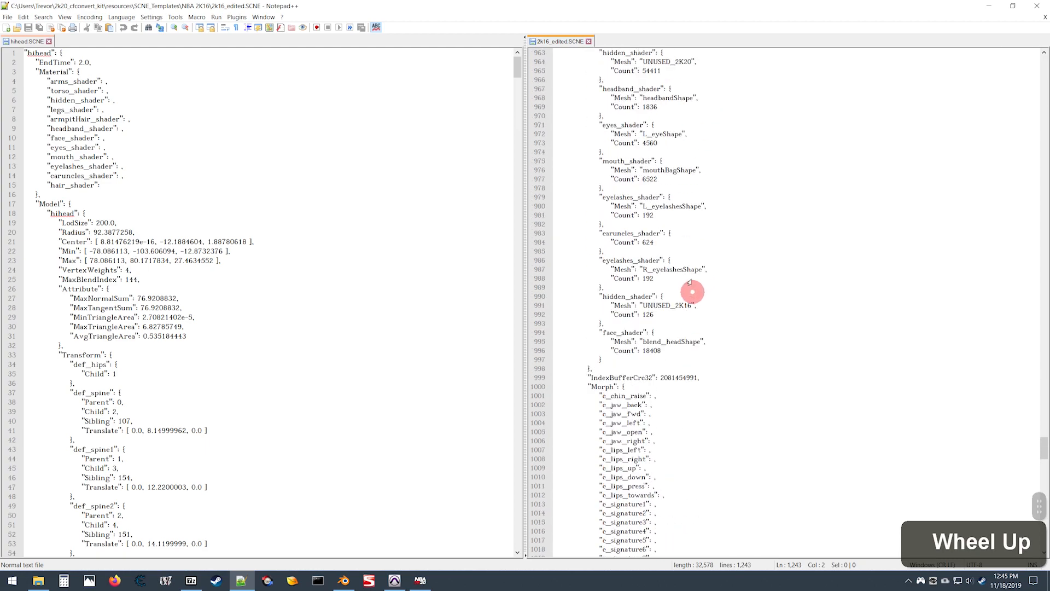
drag(538, 125, 590, 499)
right_click(606, 488)
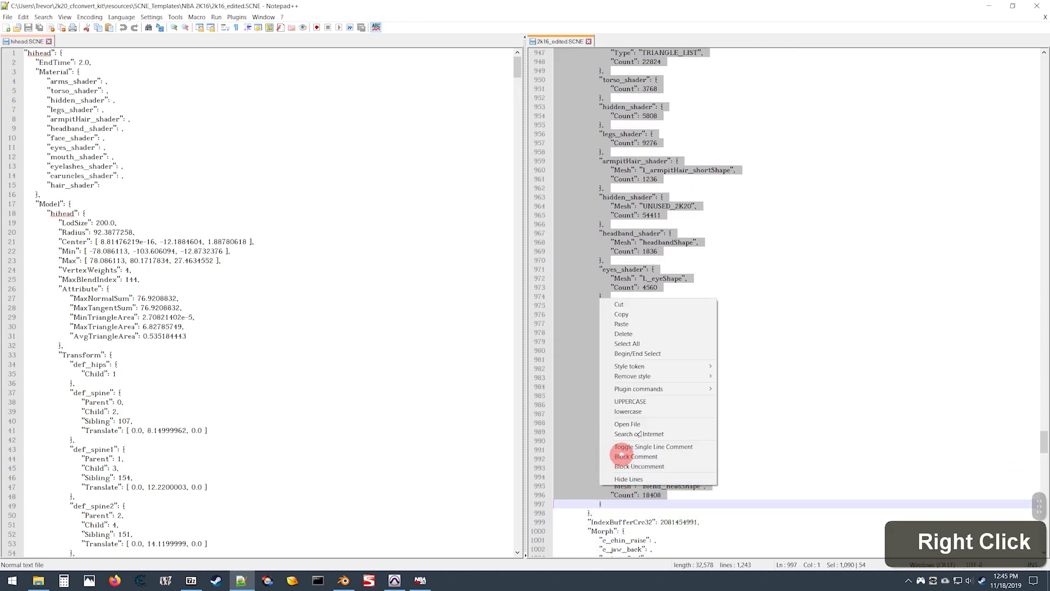
click(634, 315)
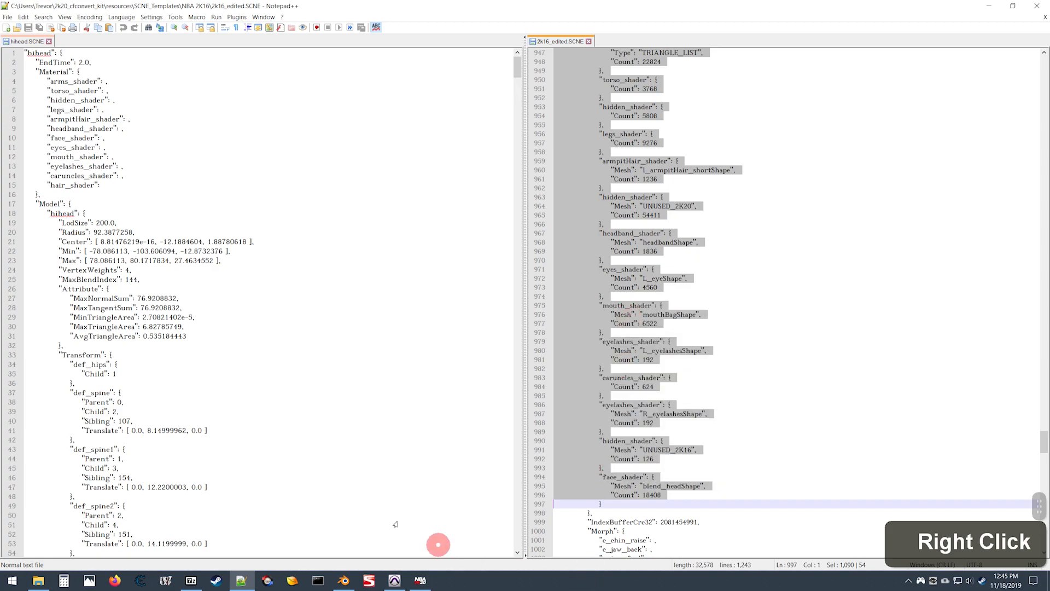
Replace the Prim block in the edited folder's hihead.SCNE, through its last face_shader entry, with the block copied from the template.
click(217, 227)
key(ctrl+End)
key(Page_Up)
key(Page_Up)
key(Page_Up)
key(Page_Up)
key(Page_Up)
key(Page_Up)
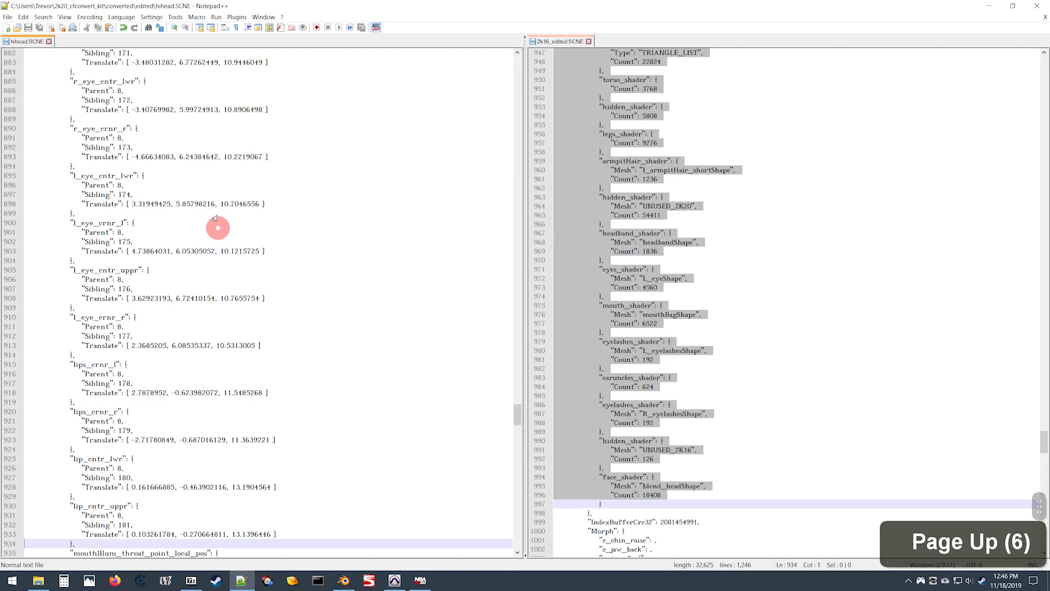
key(Page_Down)
scroll(215, 219, down, 2)
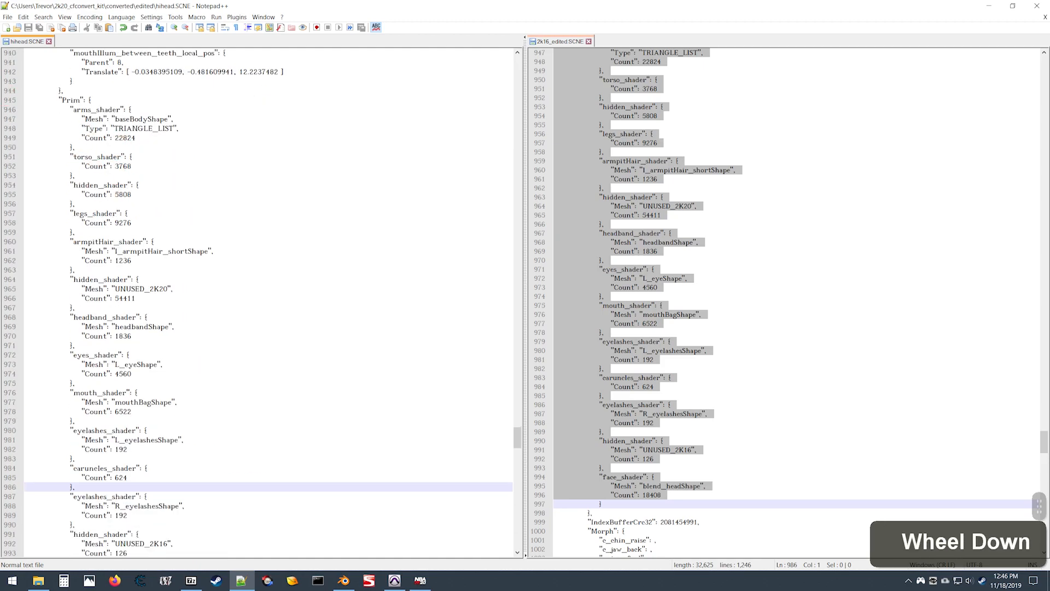
drag(13, 103, 81, 479)
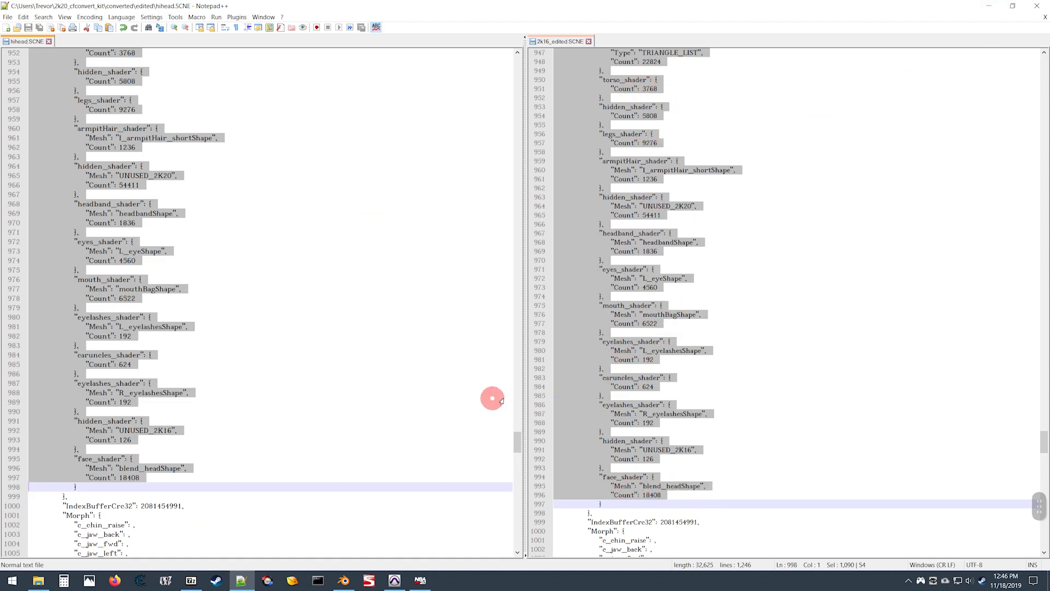
right_click(59, 403)
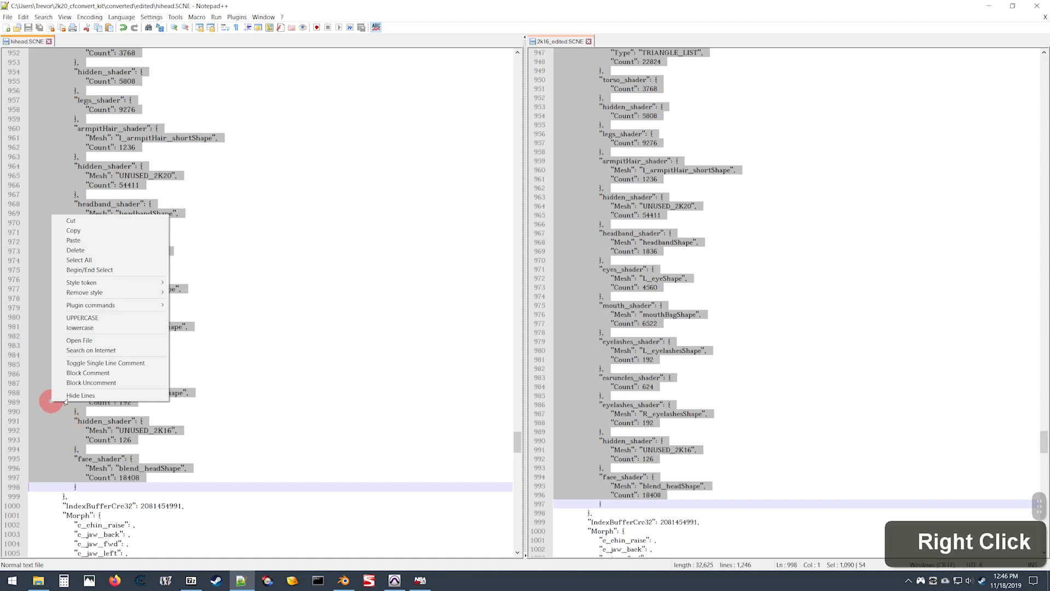
click(74, 240)
scroll(262, 424, down, 4)
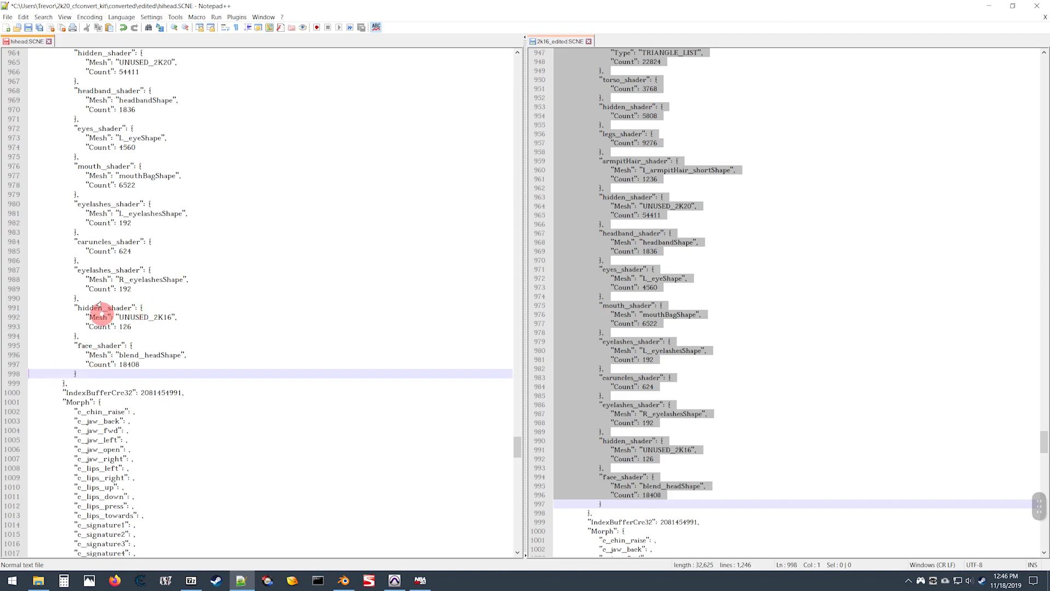
Open the original hihead.SCNE from the 2K20 Conversion Tutorial\2K16 to 2K20 folder in Notepad++.
scroll(93, 298, up, 2)
scroll(102, 301, down, 1)
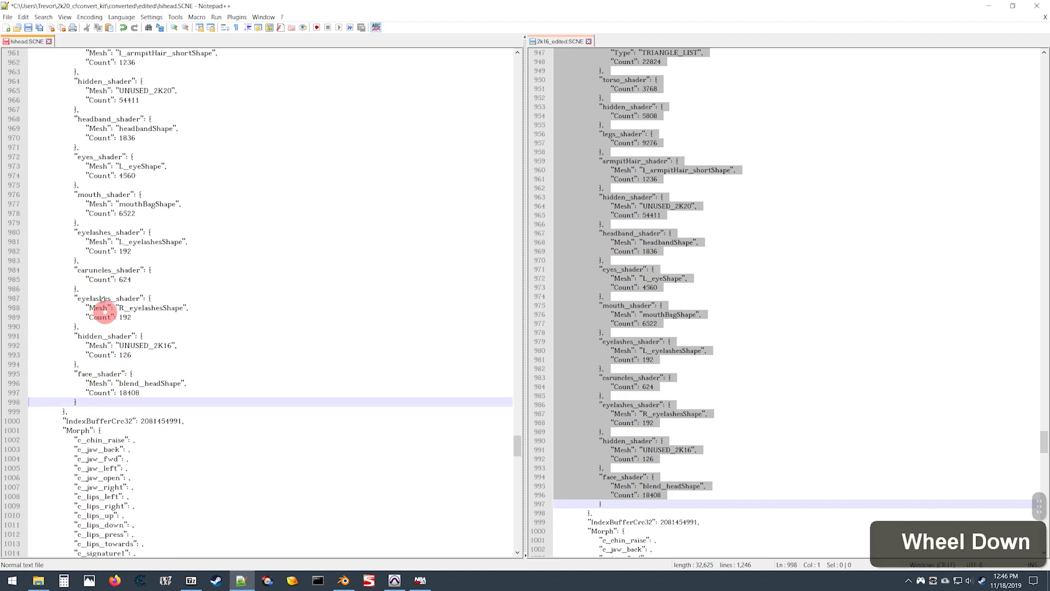
click(38, 580)
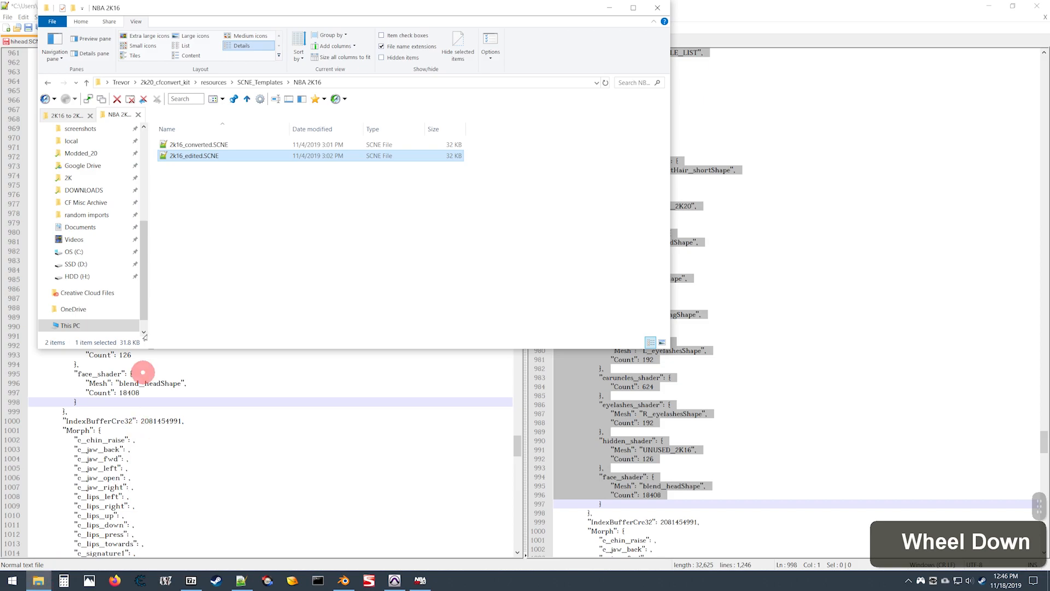
click(65, 117)
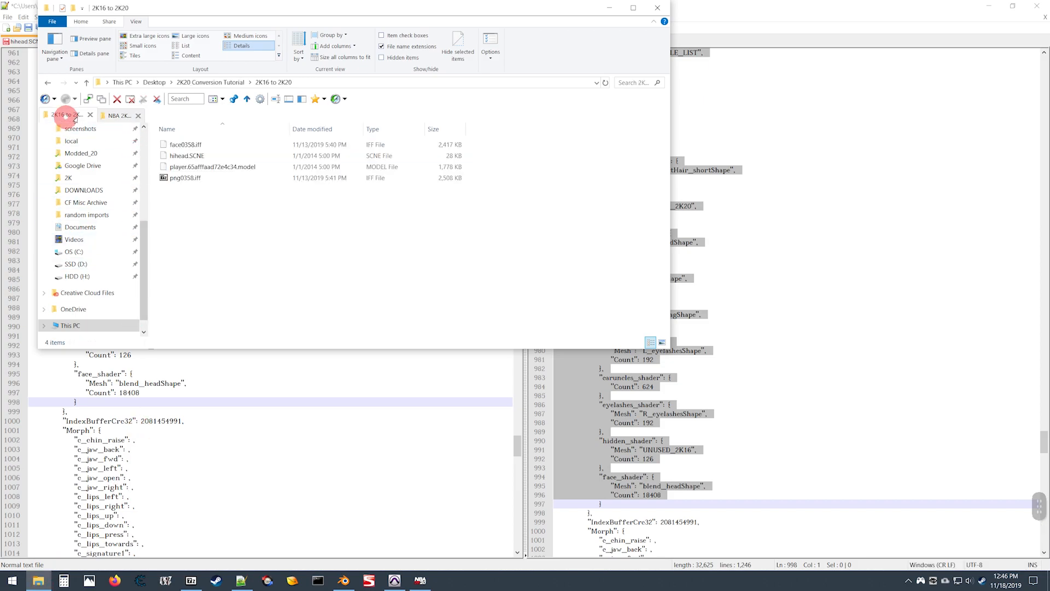
double_click(170, 156)
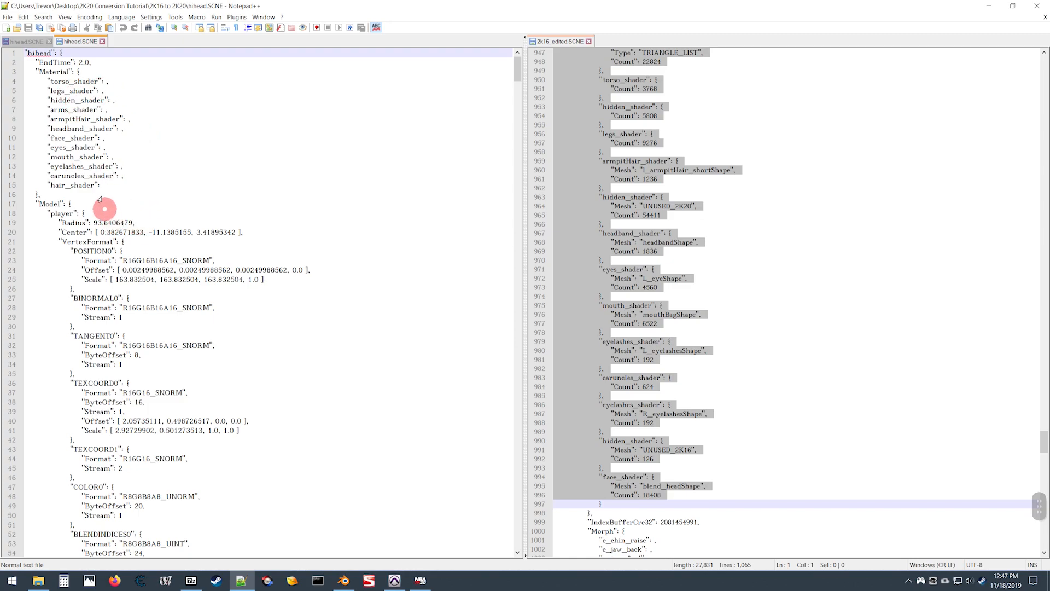
Copy the Prim block's hair_shader entry, from the closing brace before it through its Count line, and close the original hihead.SCNE.
key(ctrl+End)
key(Page_Up)
key(Page_Up)
key(Page_Up)
key(Page_Up)
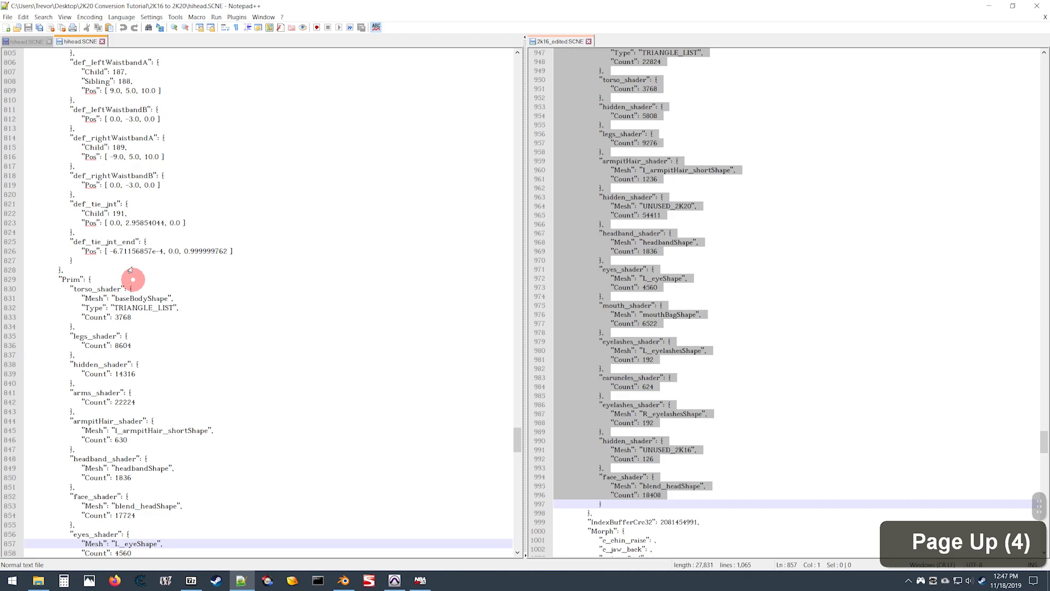
scroll(131, 279, down, 11)
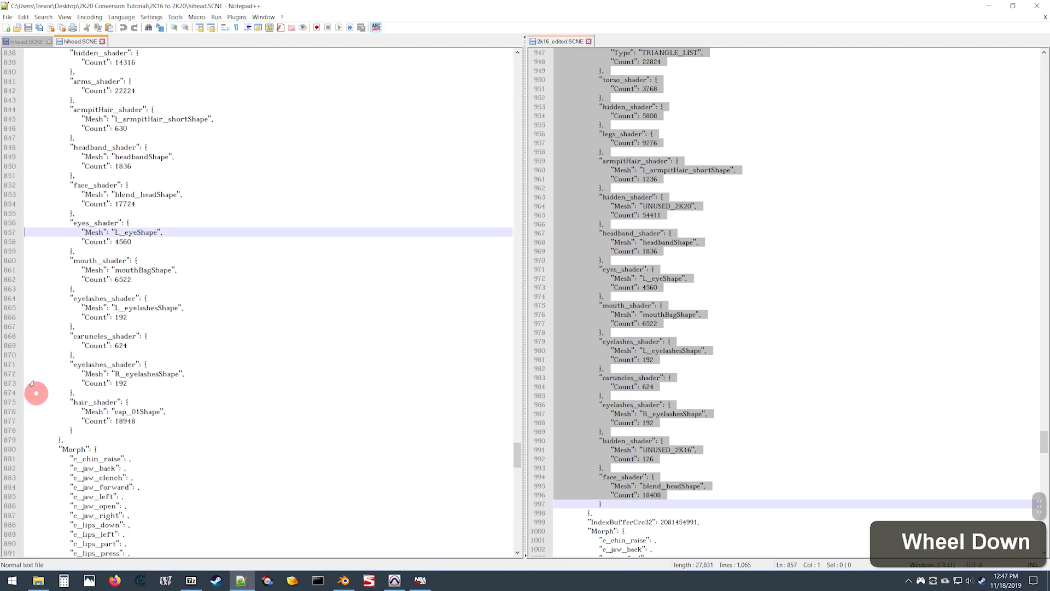
click(9, 393)
drag(8, 394, 24, 421)
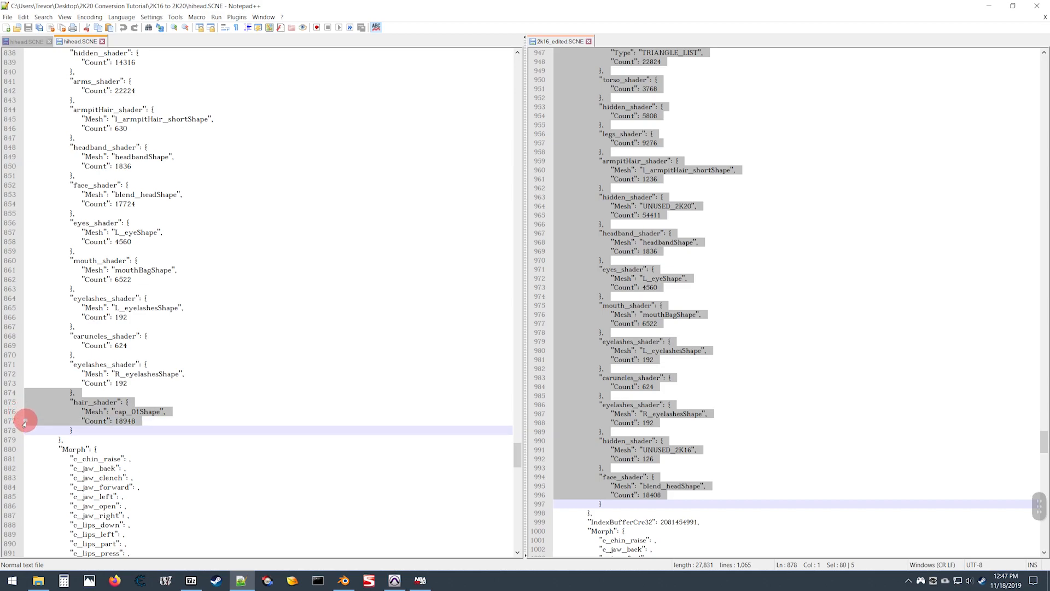
right_click(60, 398)
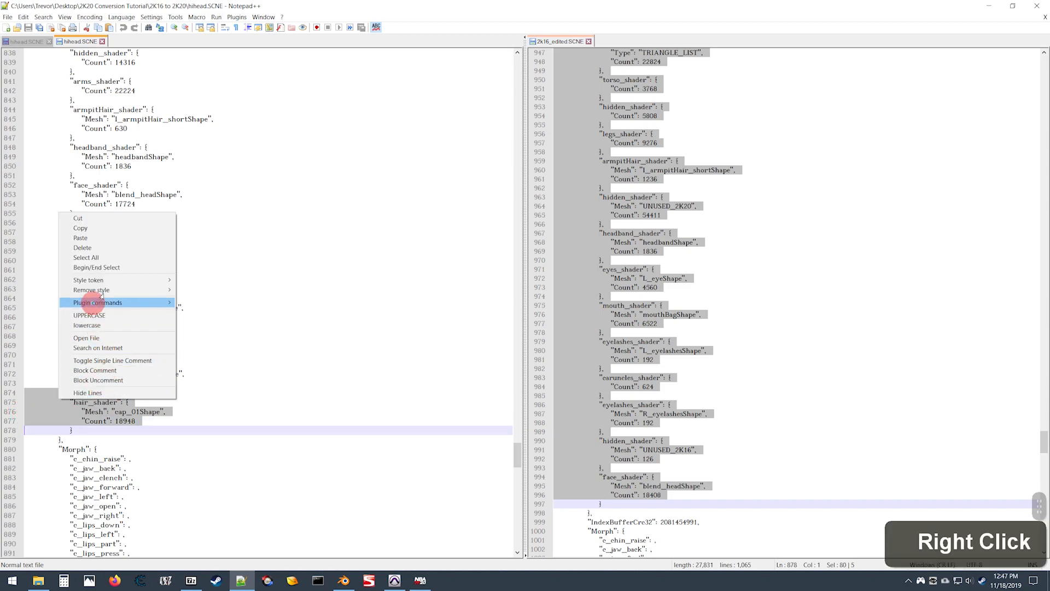
click(96, 230)
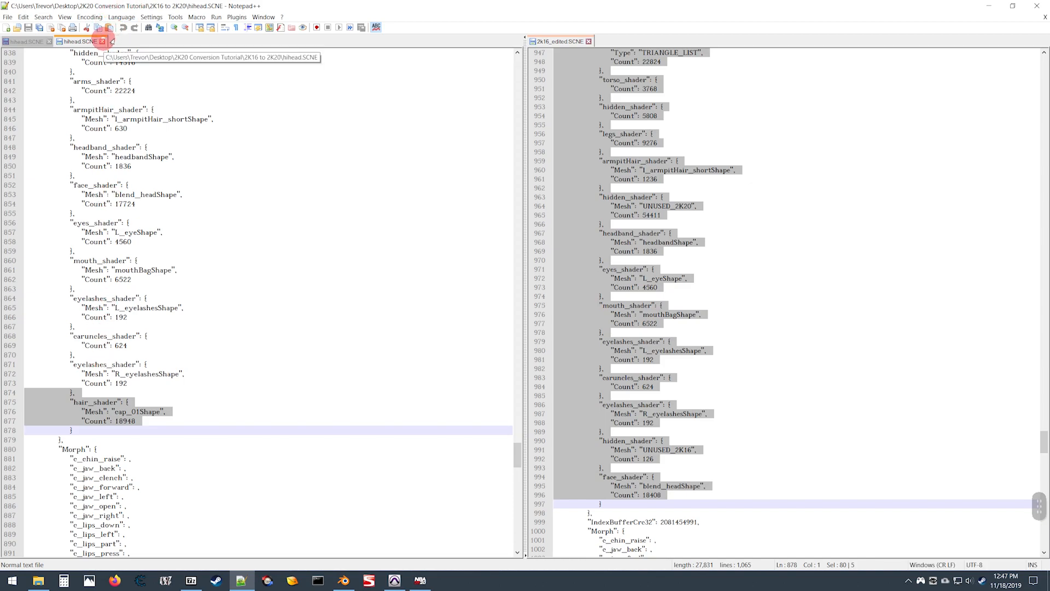
click(102, 41)
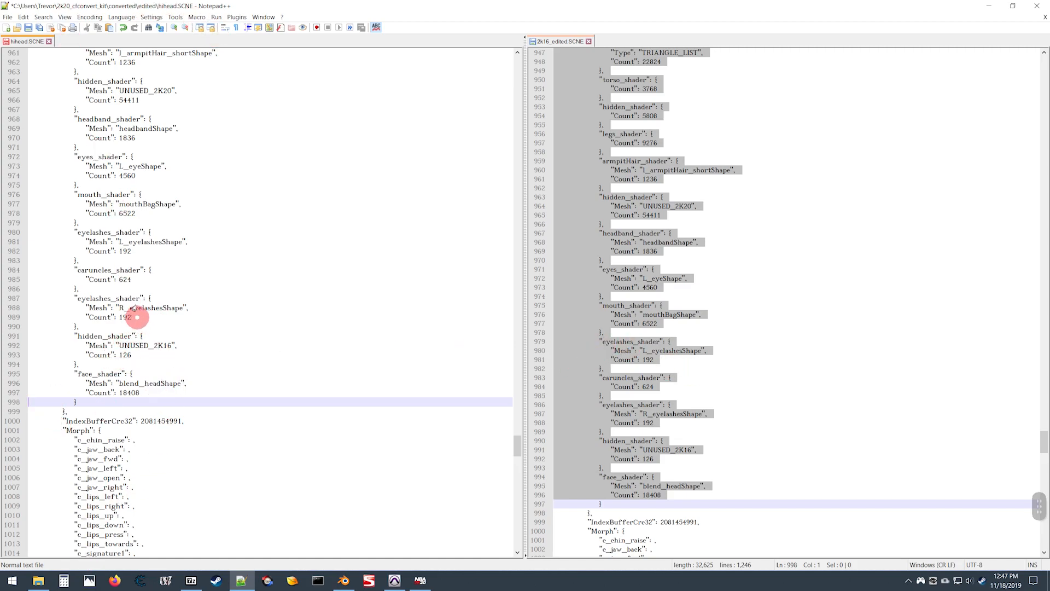
Paste the copied hair_shader entry after the R_eyelashesShape count in the edited folder's hihead.SCNE and save the file.
click(139, 318)
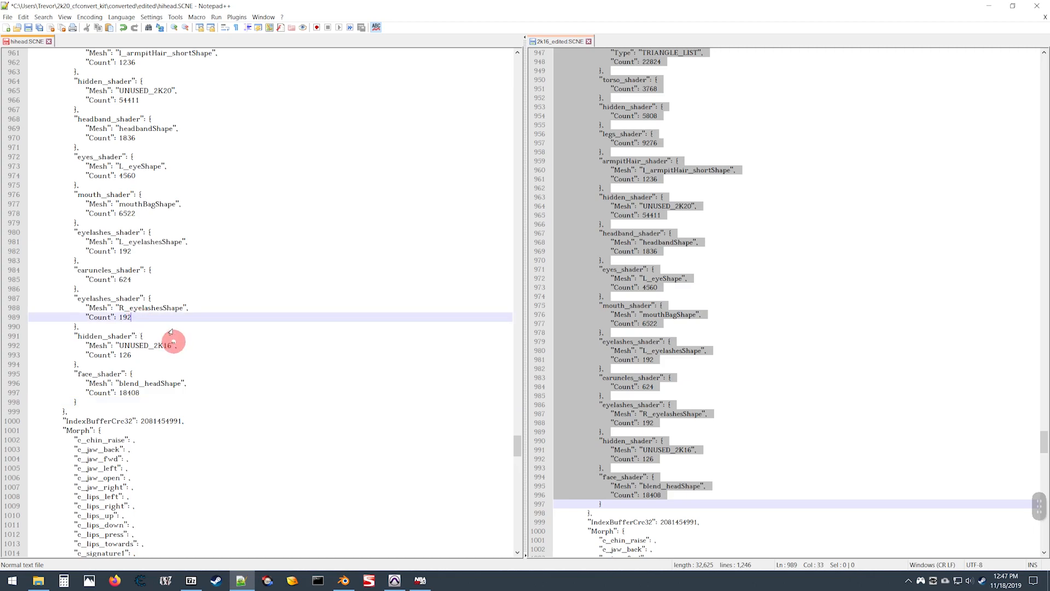
key(Return)
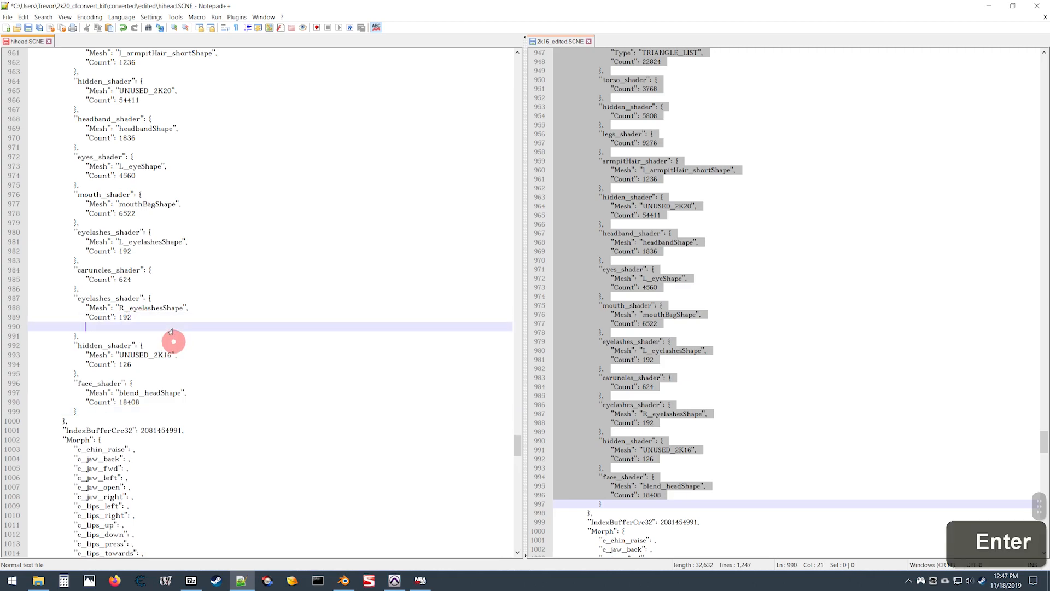
click(13, 327)
right_click(56, 327)
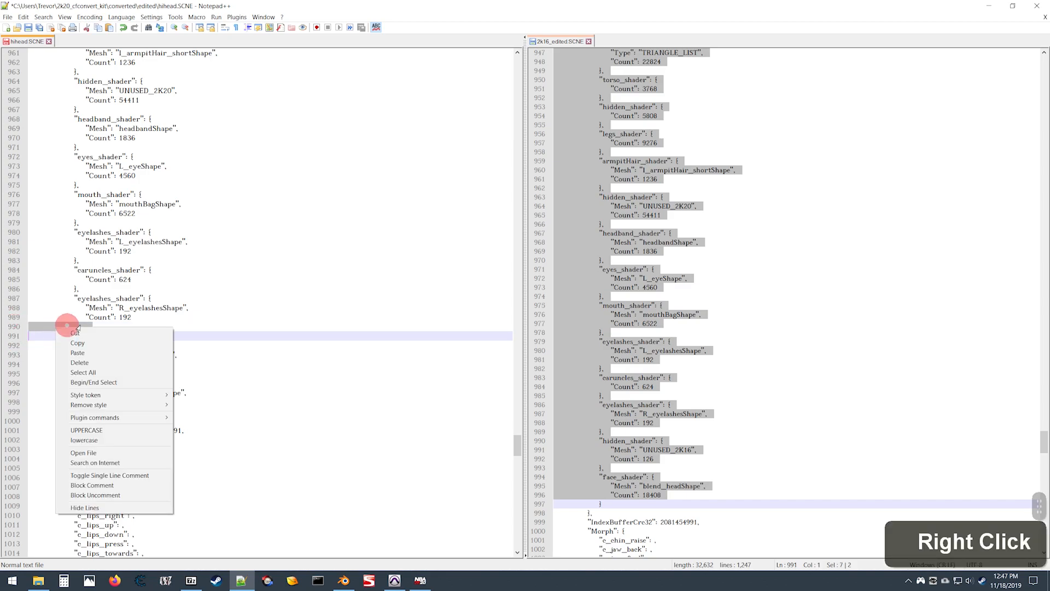
click(91, 352)
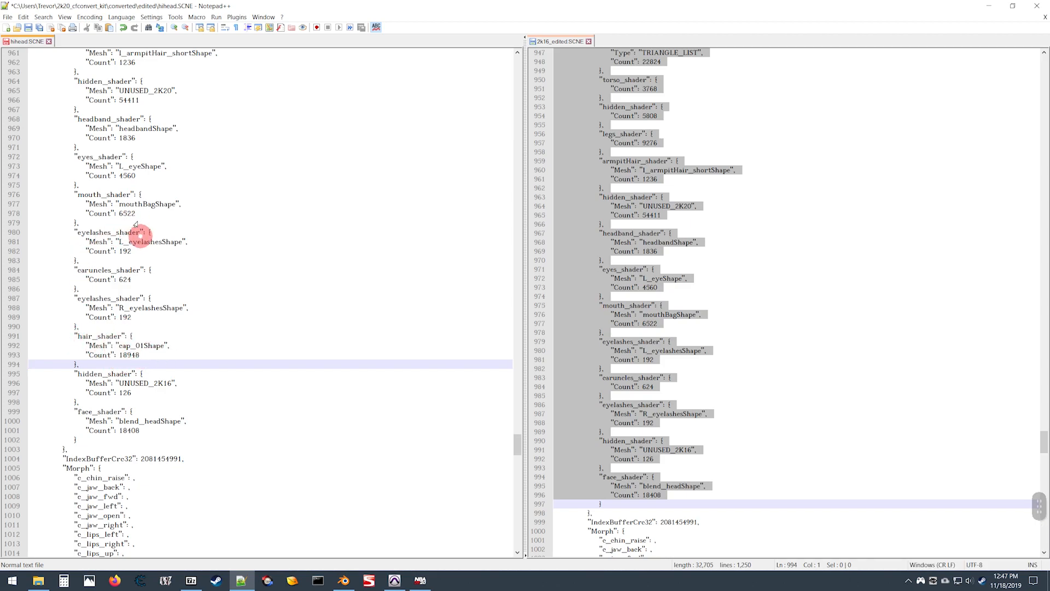
scroll(155, 351, down, 2)
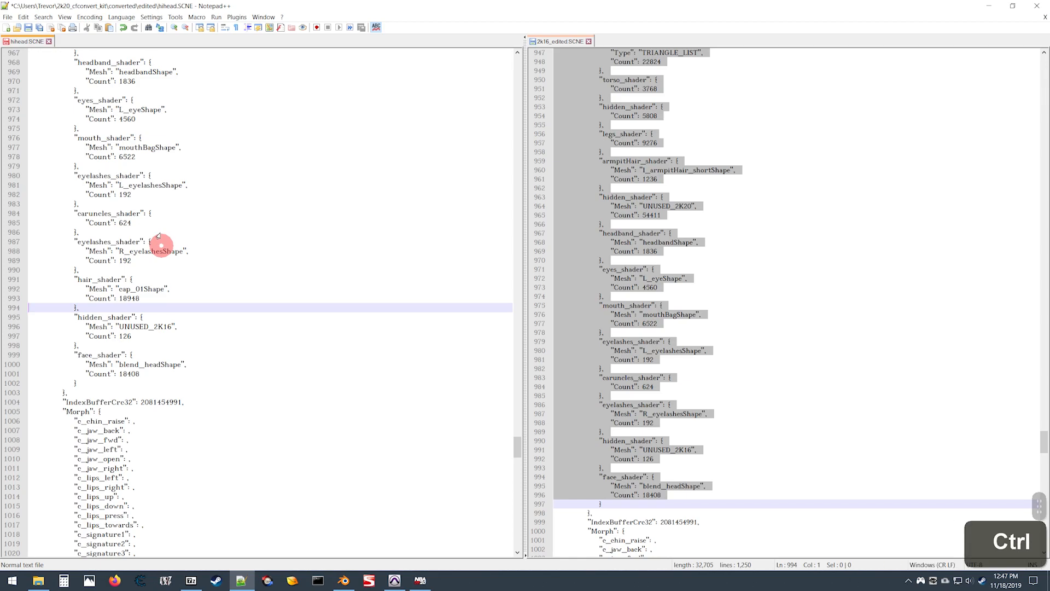
key(ctrl+s)
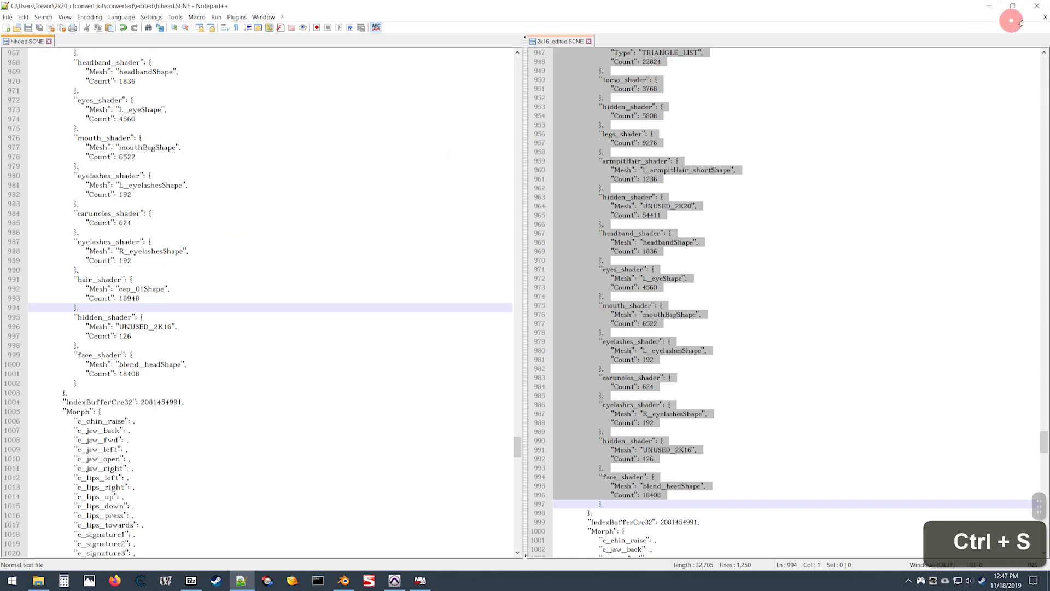
Switch to Blender, rename the hihead object to "converted" and hide it in the viewport.
click(988, 5)
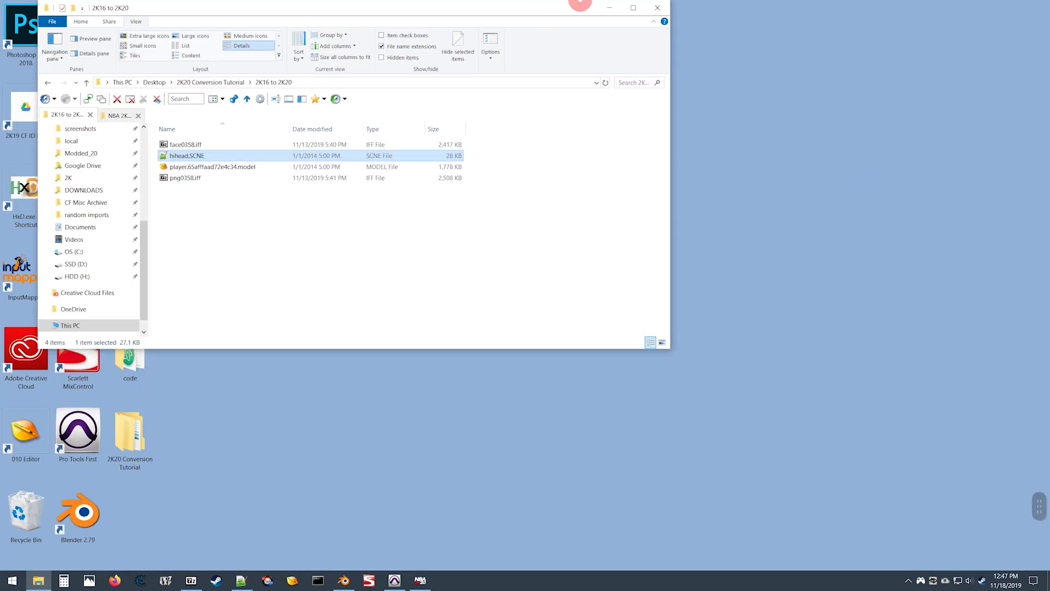
click(609, 8)
click(343, 580)
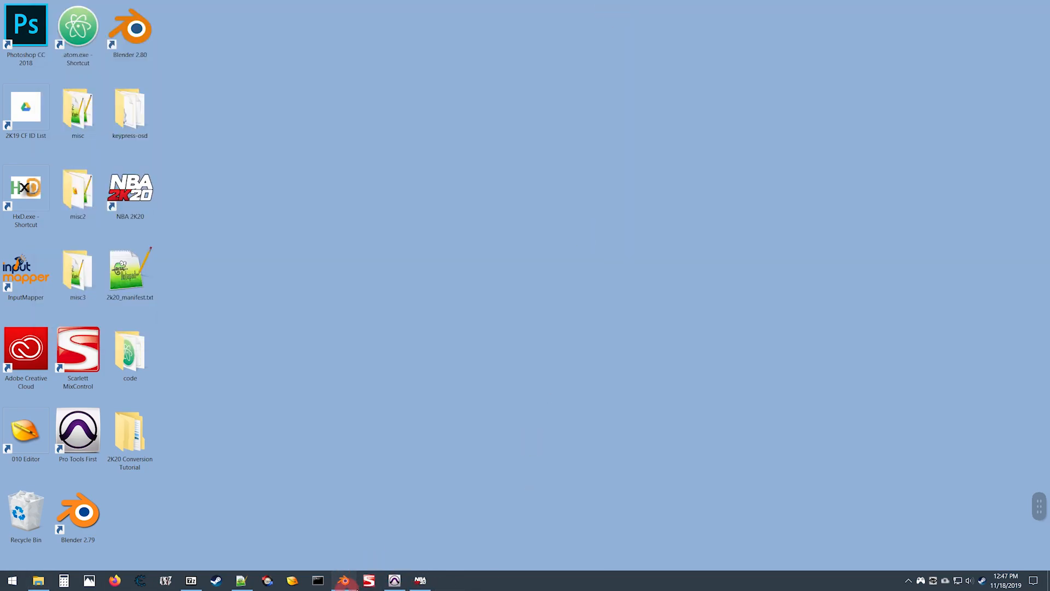
double_click(848, 76)
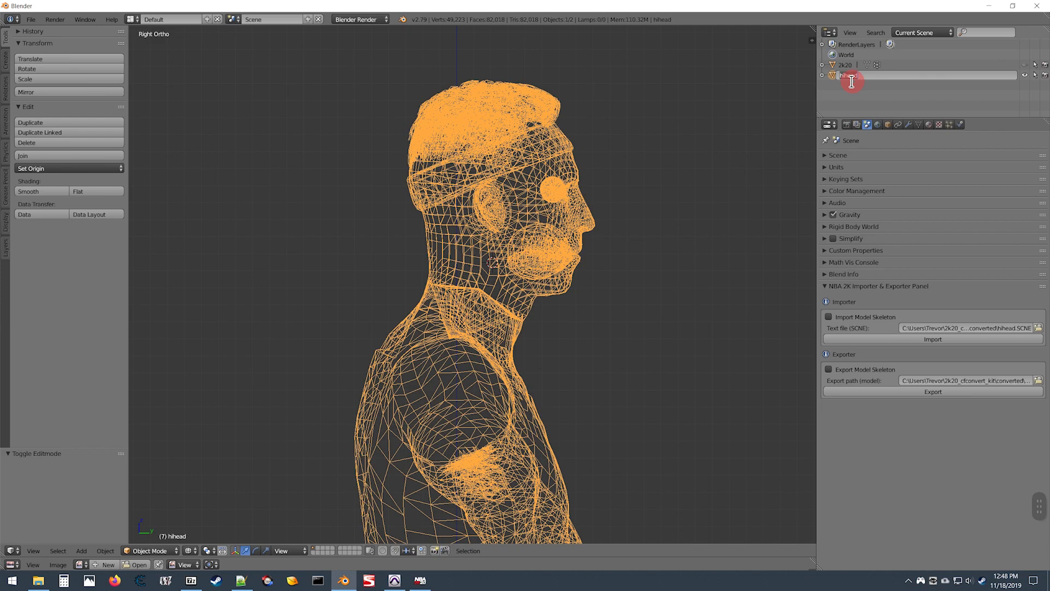
key(Return)
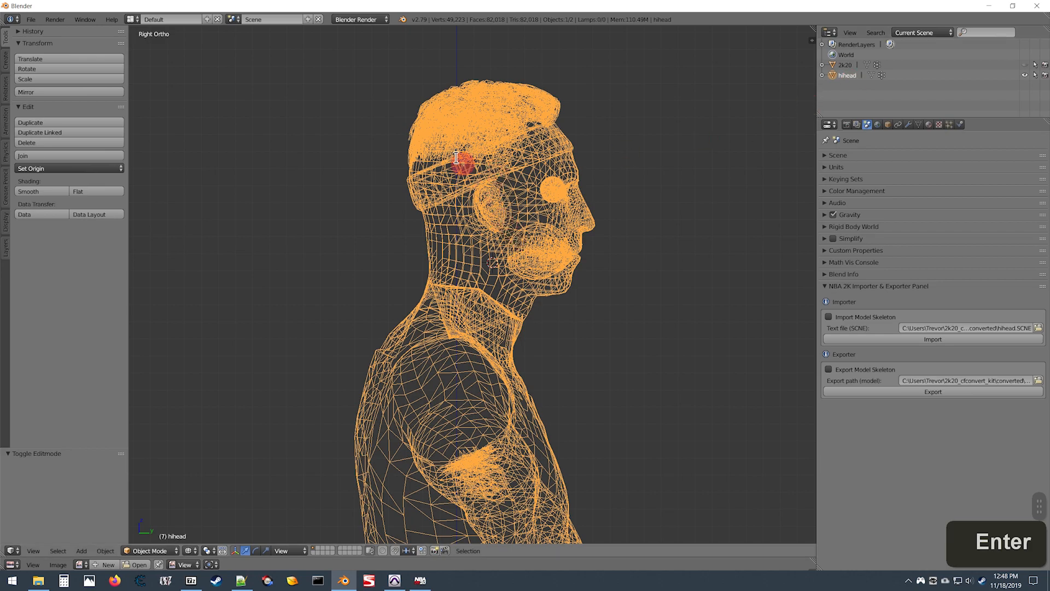
click(847, 76)
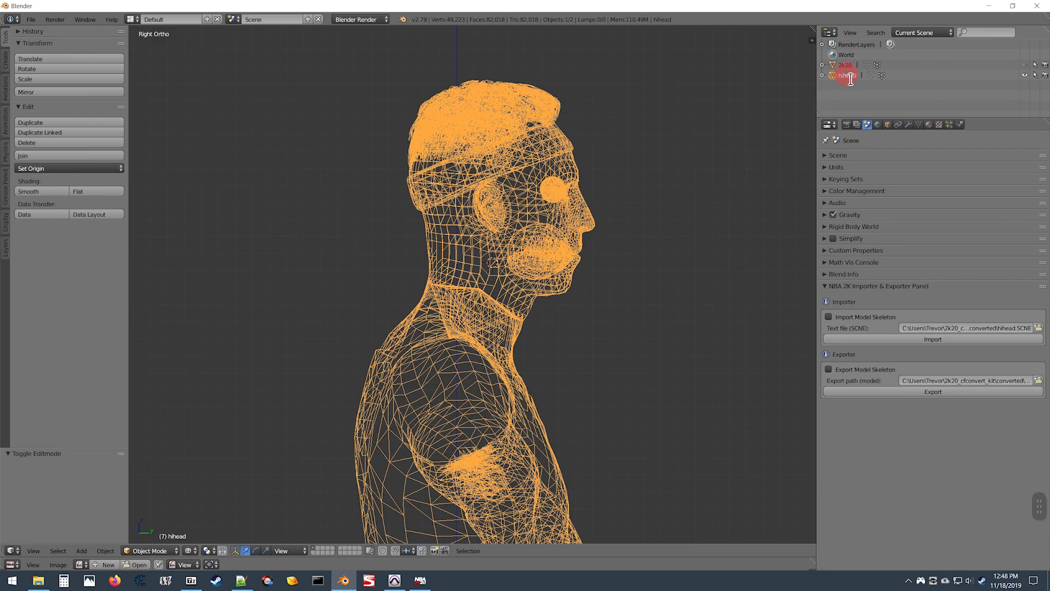
double_click(845, 75)
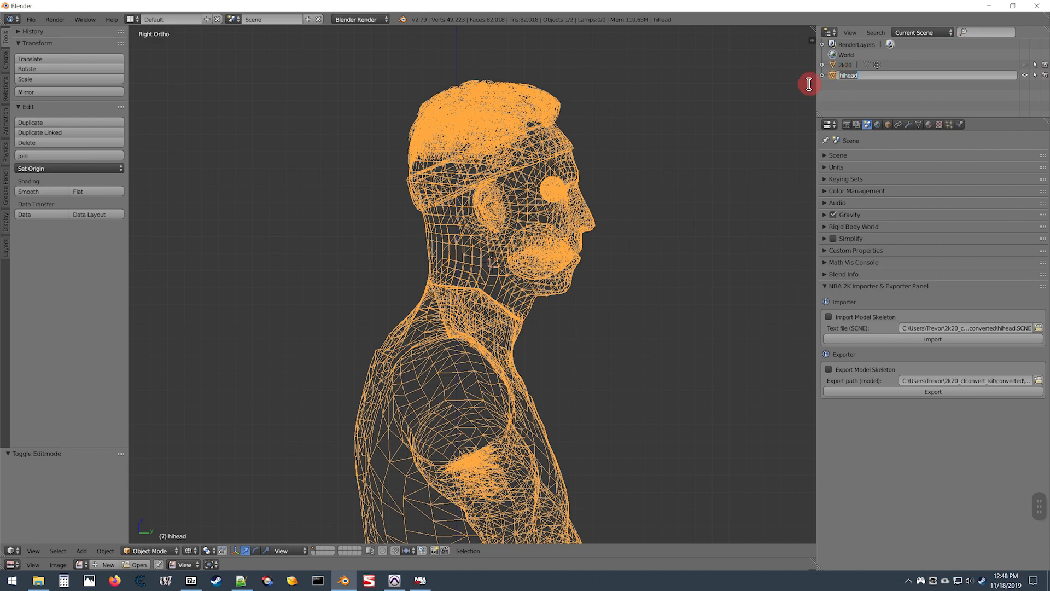
text(conv)
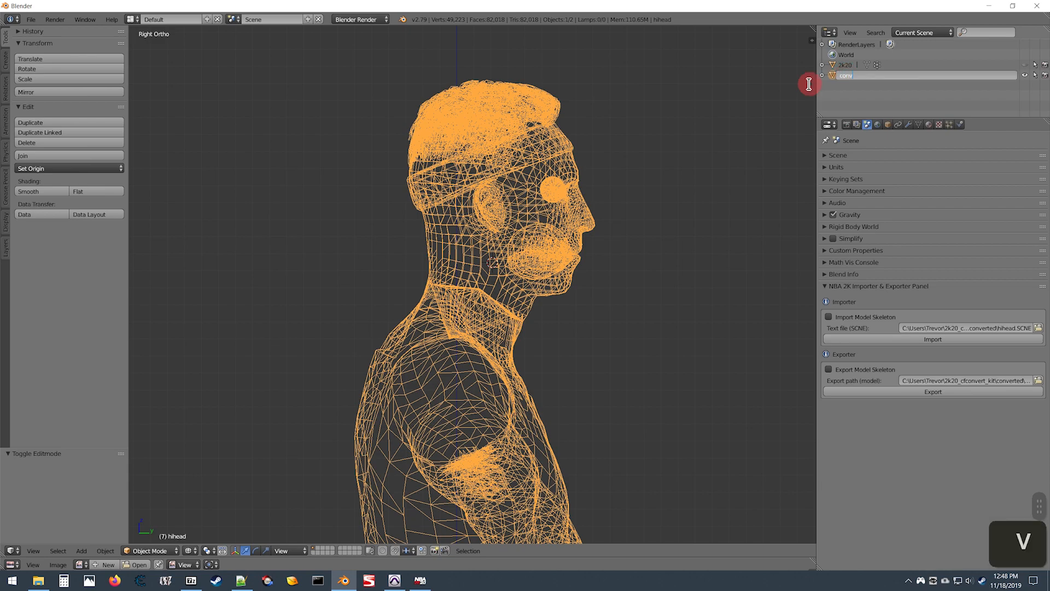
text(erted)
key(BackSpace)
text(d)
key(Return)
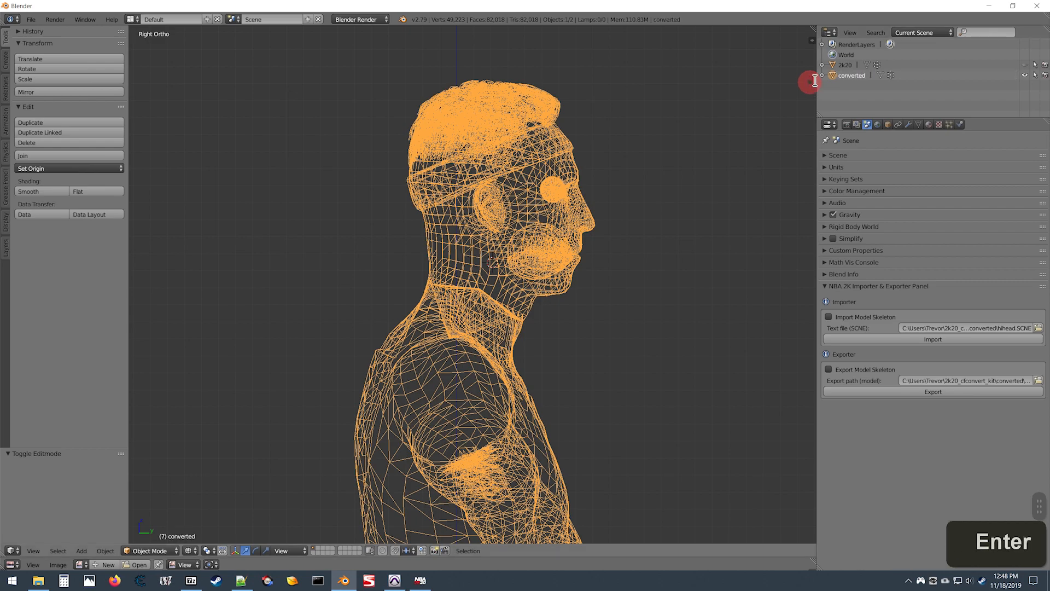
click(1025, 75)
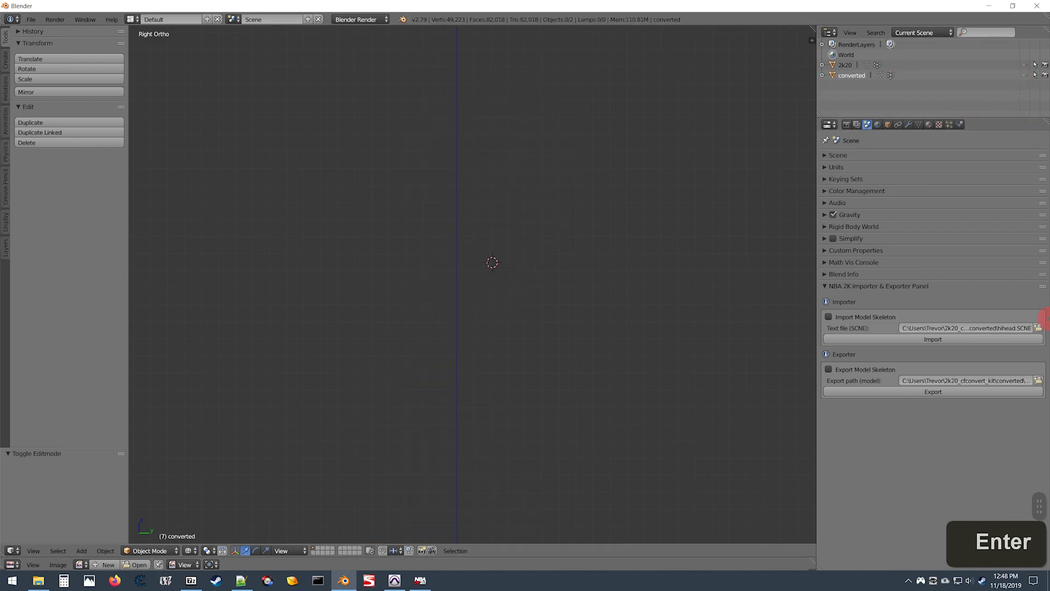
Import hihead.SCNE from the converted\edited folder with Import Model Skeleton enabled.
click(1037, 328)
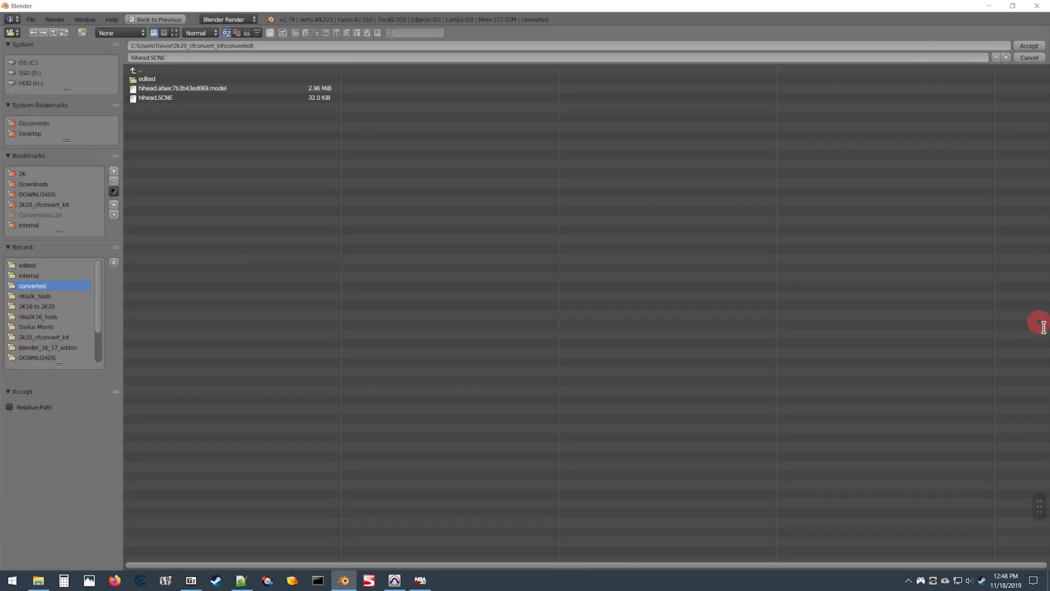
click(149, 78)
click(155, 99)
double_click(156, 100)
click(832, 318)
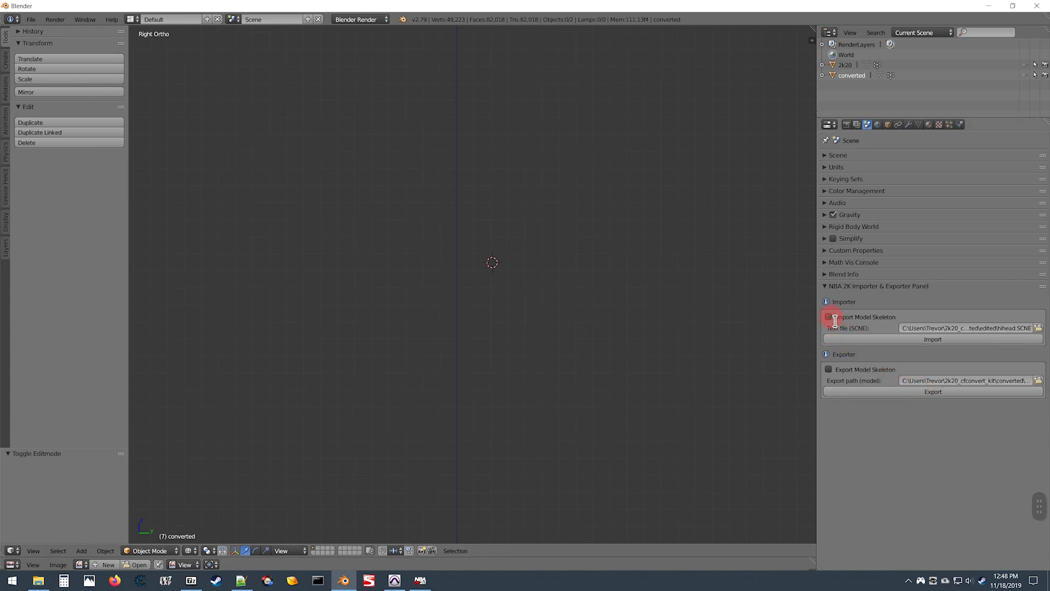
click(932, 340)
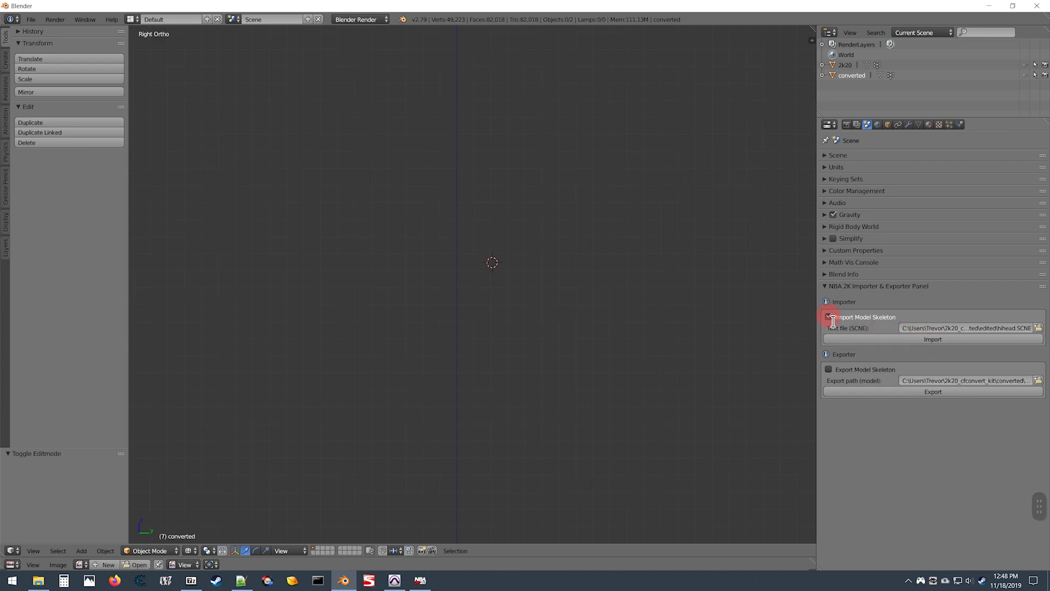
click(924, 339)
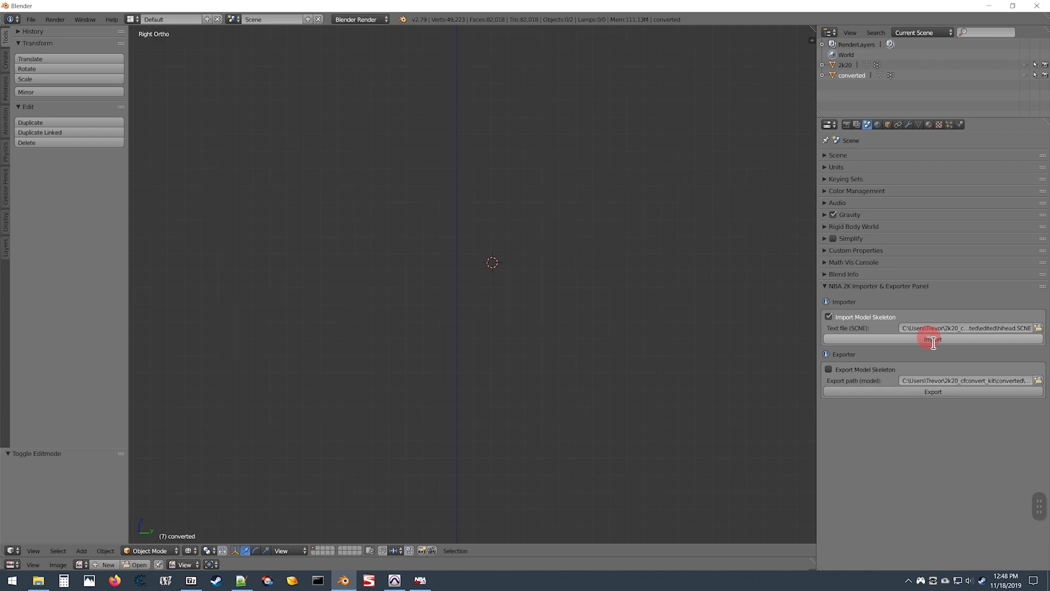
click(932, 340)
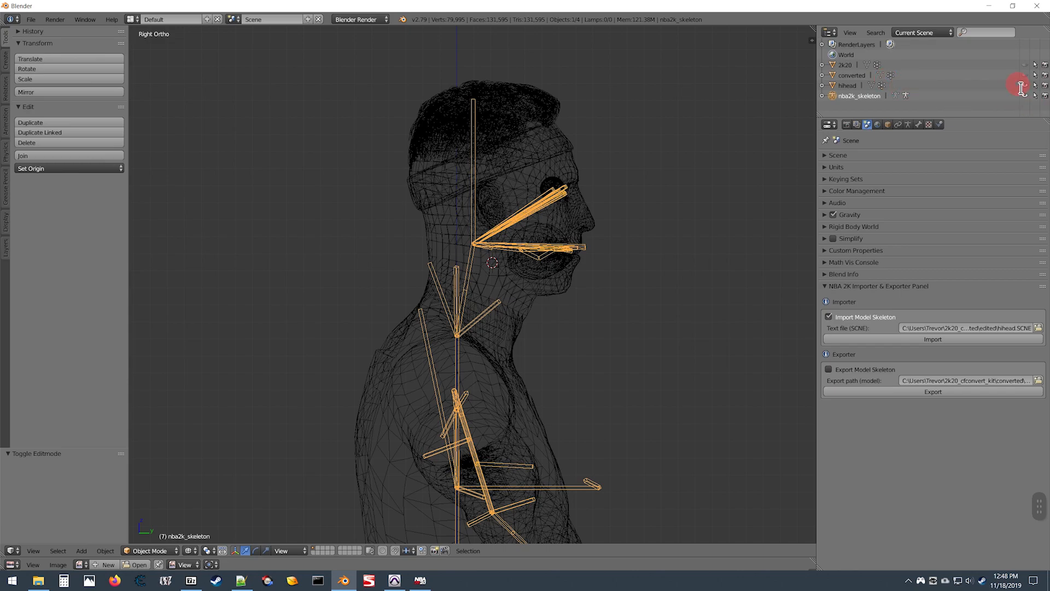
Hide nba2k_skeleton in the solid-shaded viewport and parent it to the imported hihead object.
key(z)
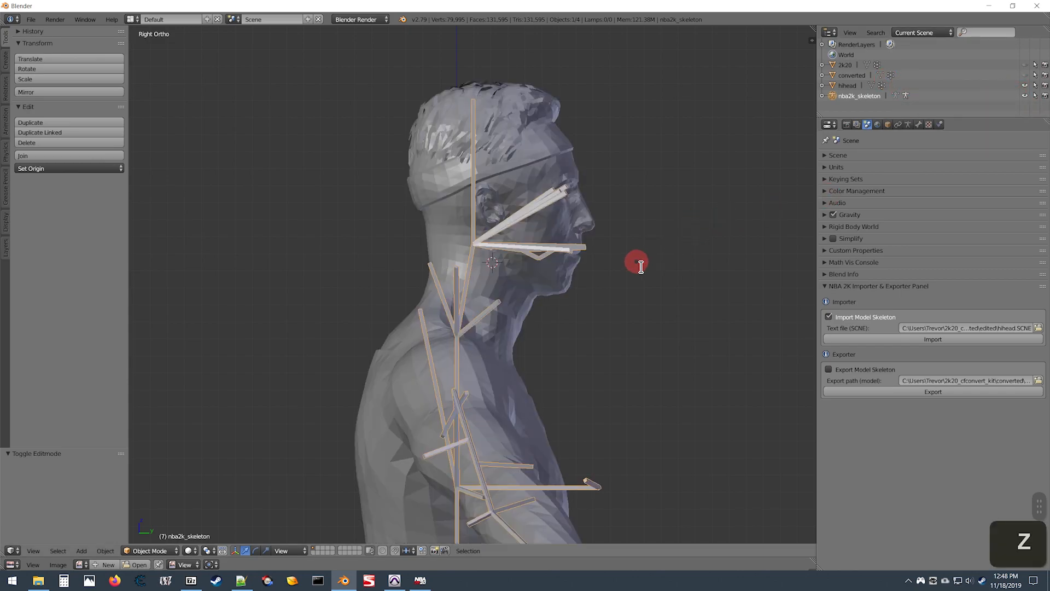
key(ctrl+KP_1)
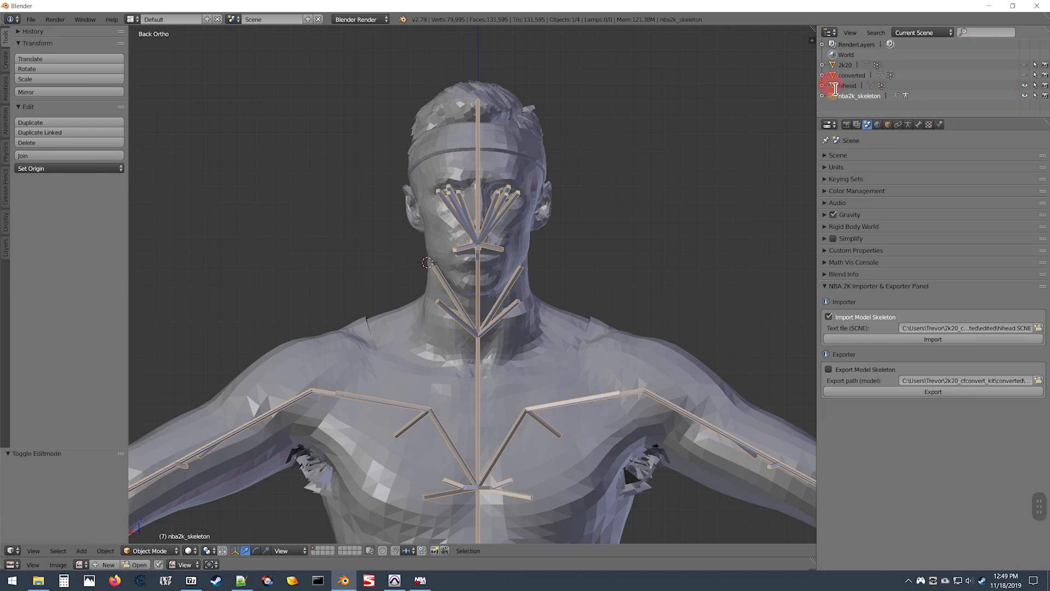
click(1025, 96)
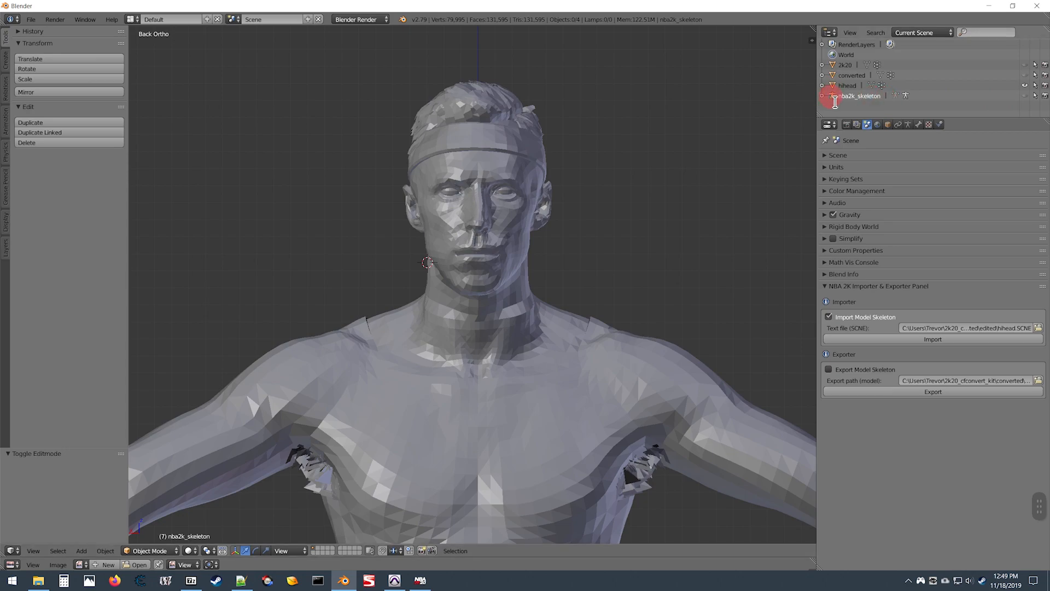
drag(836, 96, 835, 92)
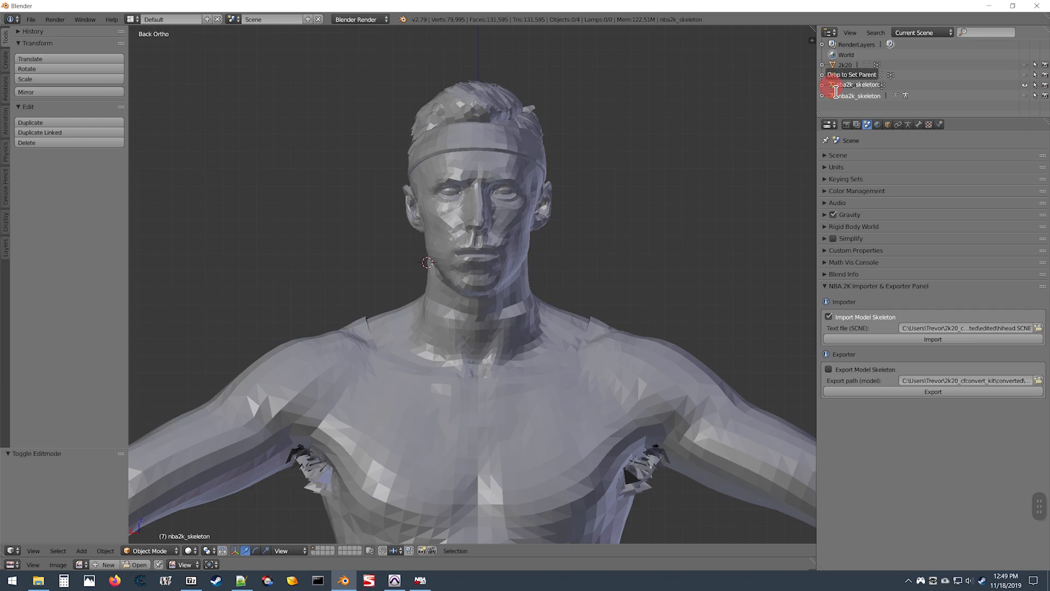
drag(835, 92, 835, 92)
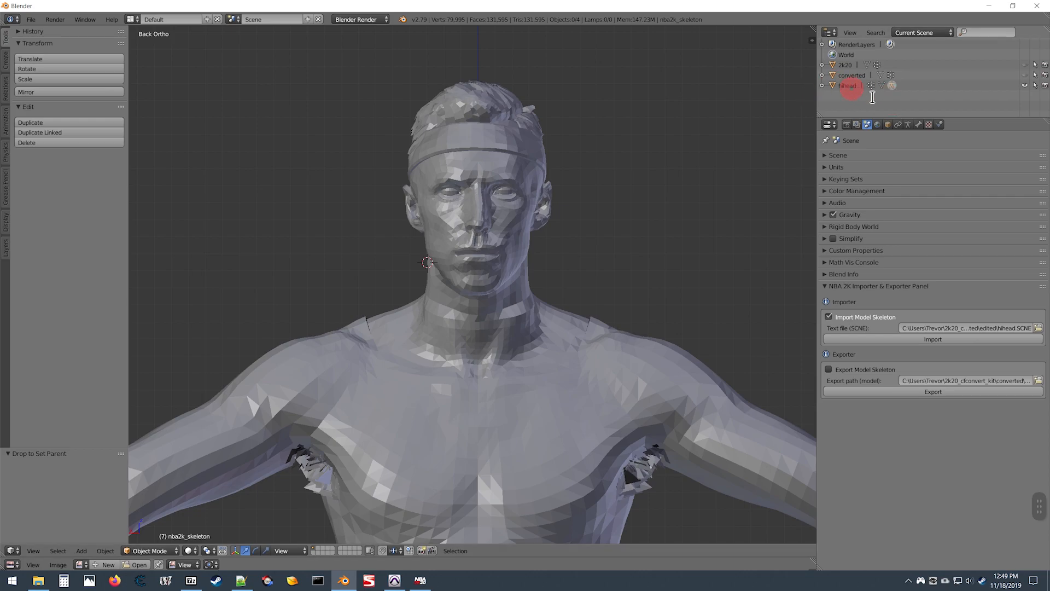
Select the imported hihead object in the scene hierarchy.
click(836, 88)
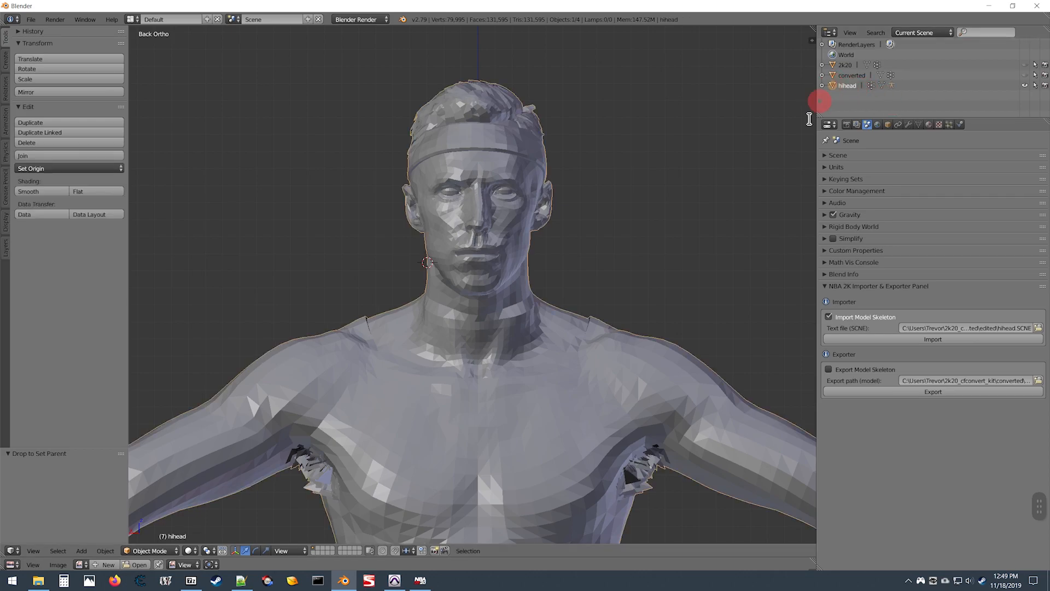
click(824, 87)
click(825, 87)
click(824, 87)
click(824, 88)
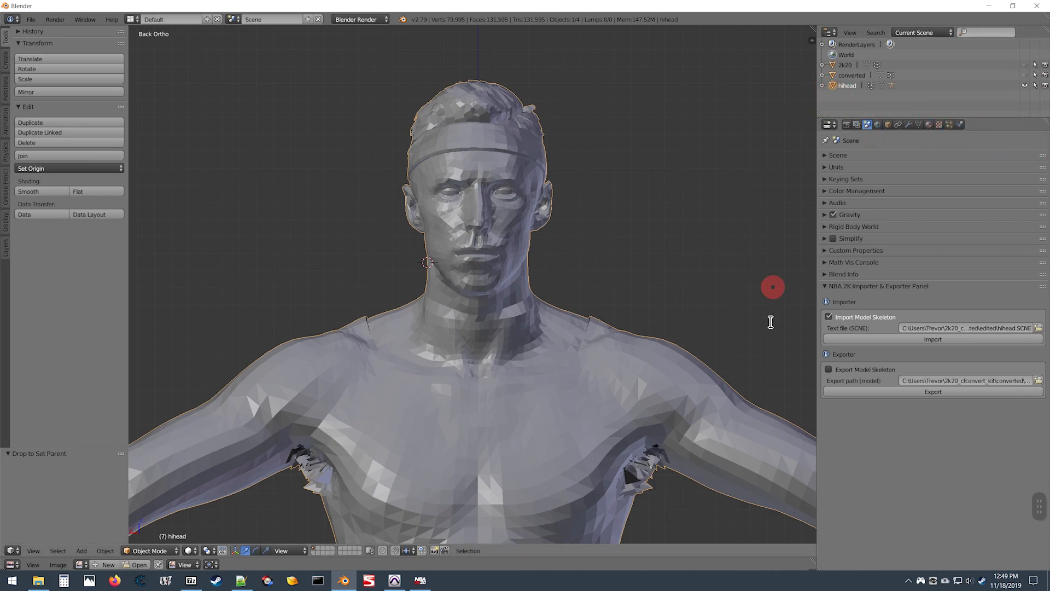
Inspect the imported hihead model's face, neck and shoulders from the front, the right side and an oblique angle.
scroll(499, 298, down, 3)
scroll(481, 277, up, 2)
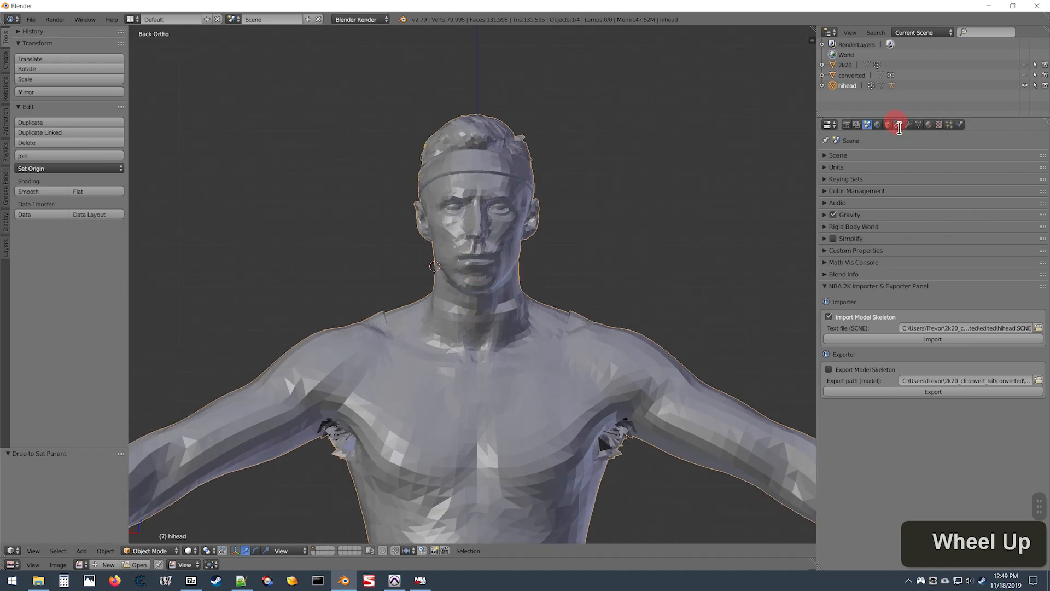
scroll(696, 313, up, 1)
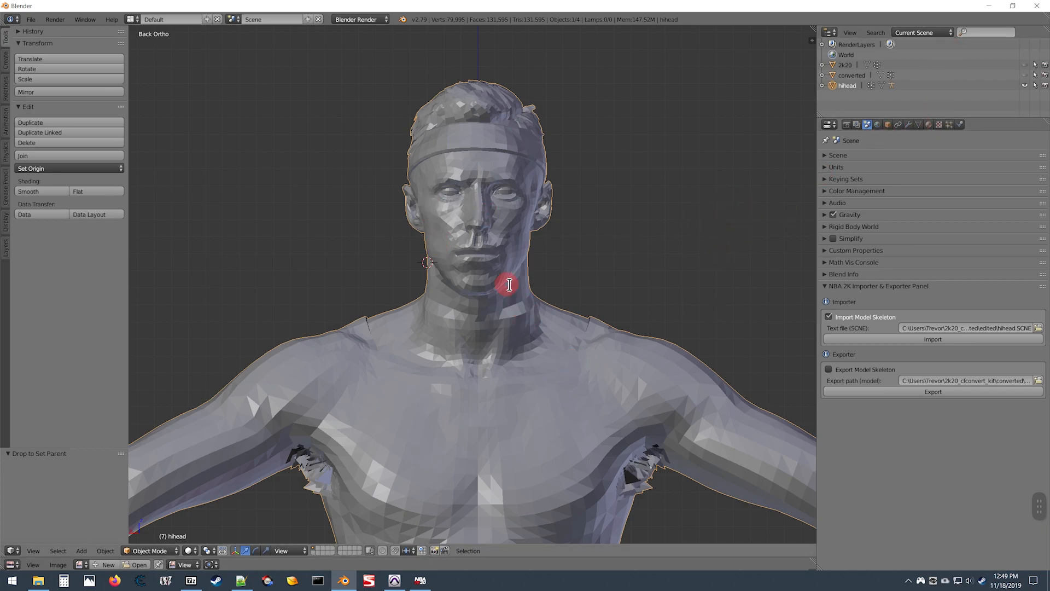
scroll(504, 283, up, 1)
key(KP_3)
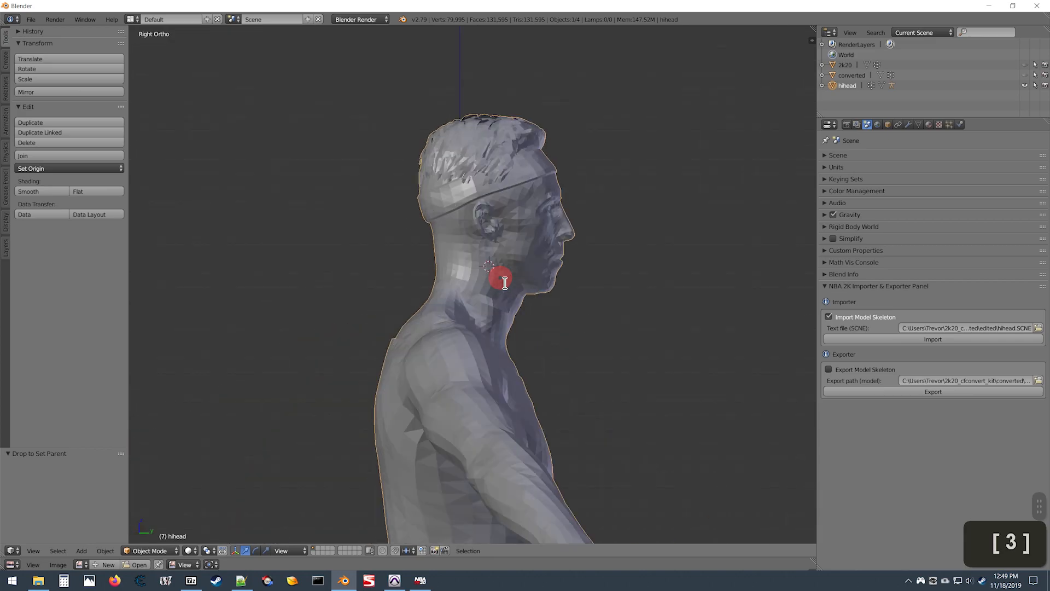
key(ctrl+KP_1)
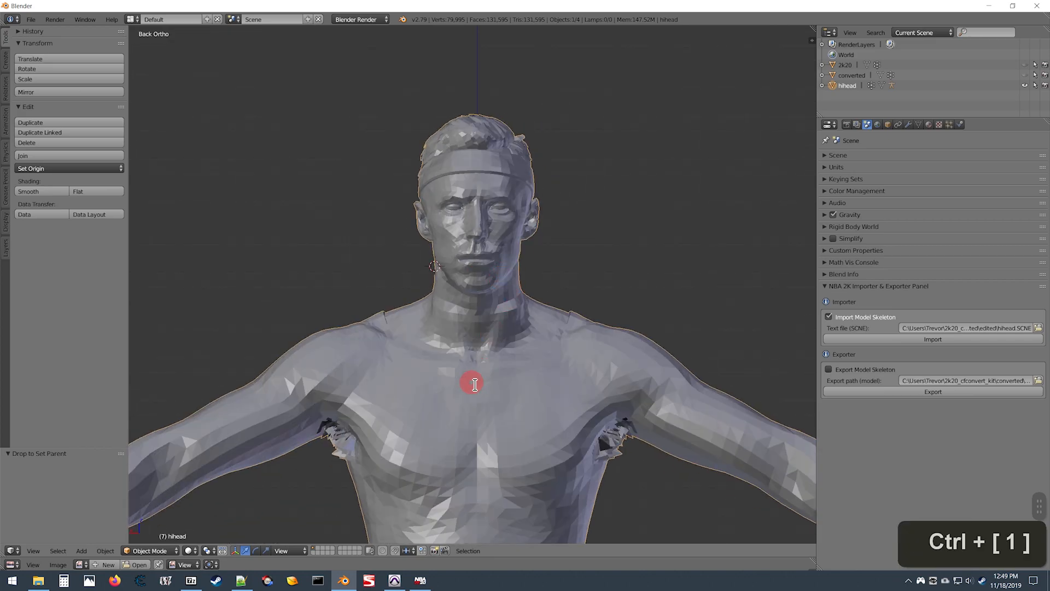
scroll(475, 378, up, 1)
key(KP_3)
scroll(503, 328, up, 1)
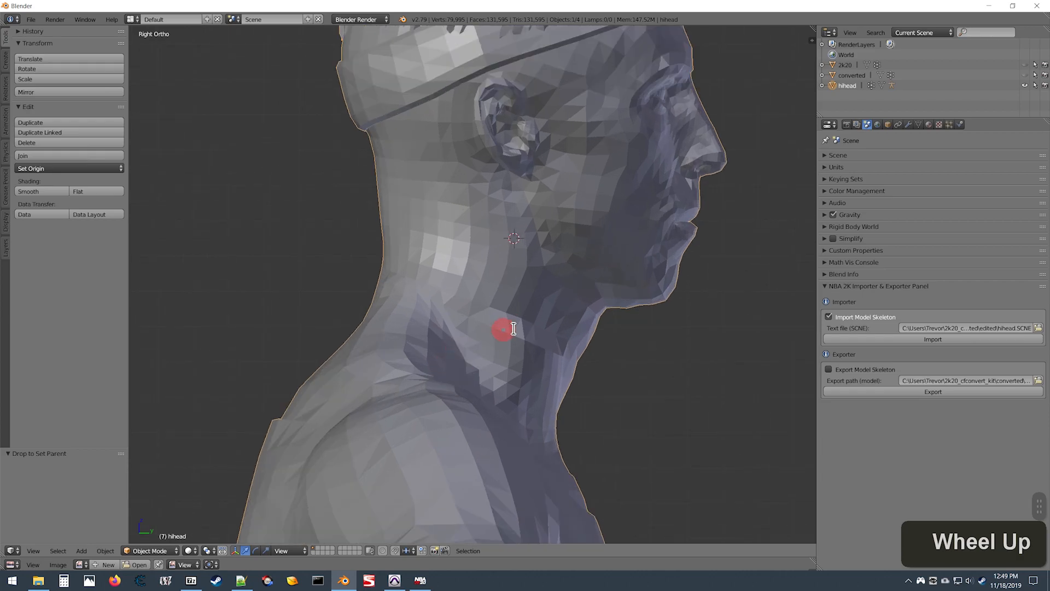
scroll(511, 349, down, 1)
key(KP_1)
middle_drag(552, 290, 432, 265)
scroll(375, 268, down, 1)
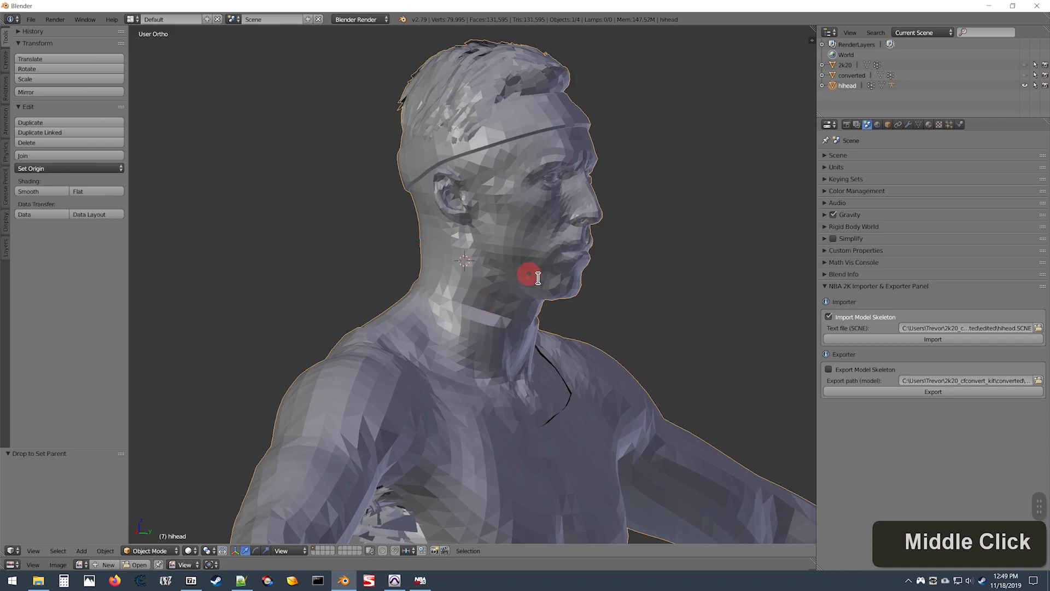
key(ctrl+KP_1)
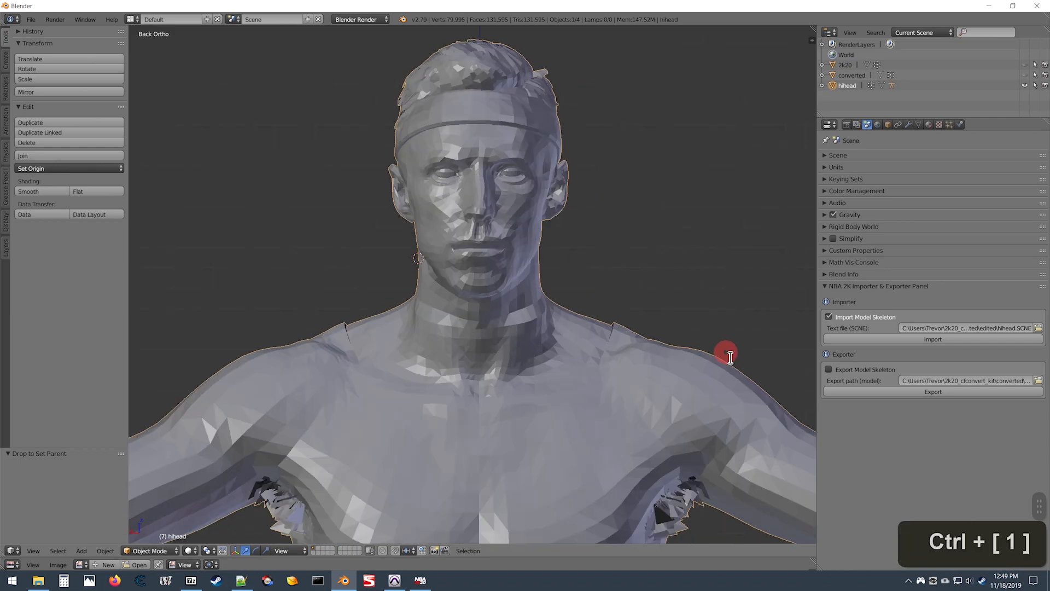
scroll(563, 260, down, 2)
scroll(437, 279, up, 2)
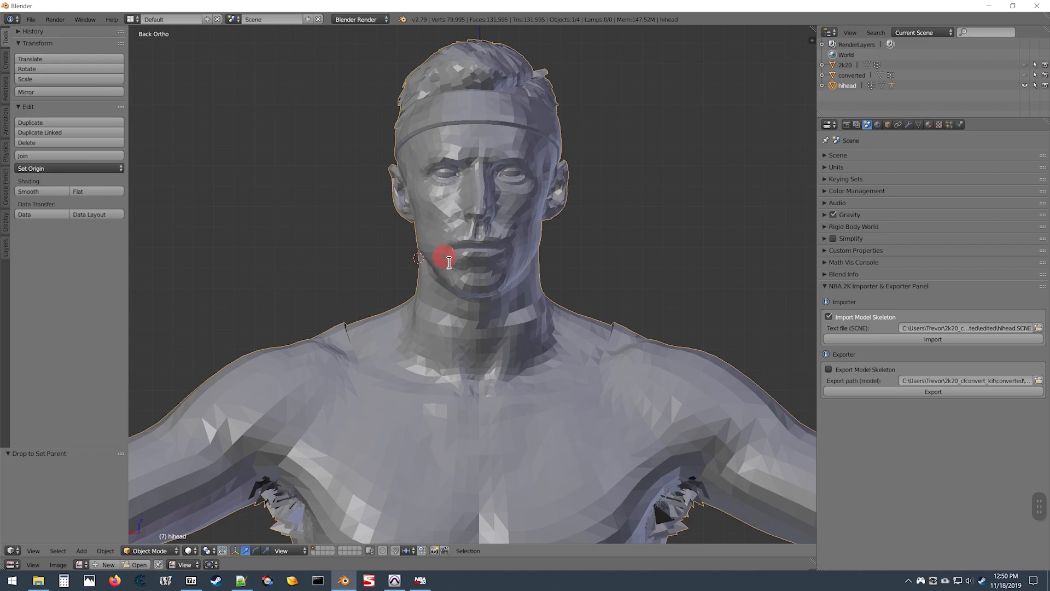
Show the hihead mesh data with its vertex groups and enter Edit Mode.
click(918, 125)
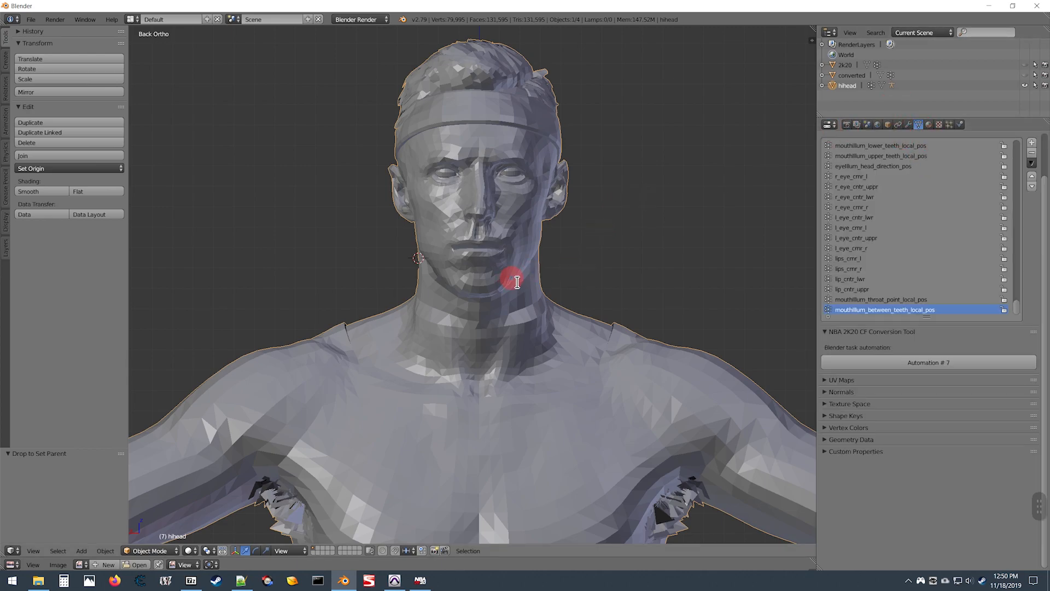
key(Tab)
scroll(513, 241, down, 4)
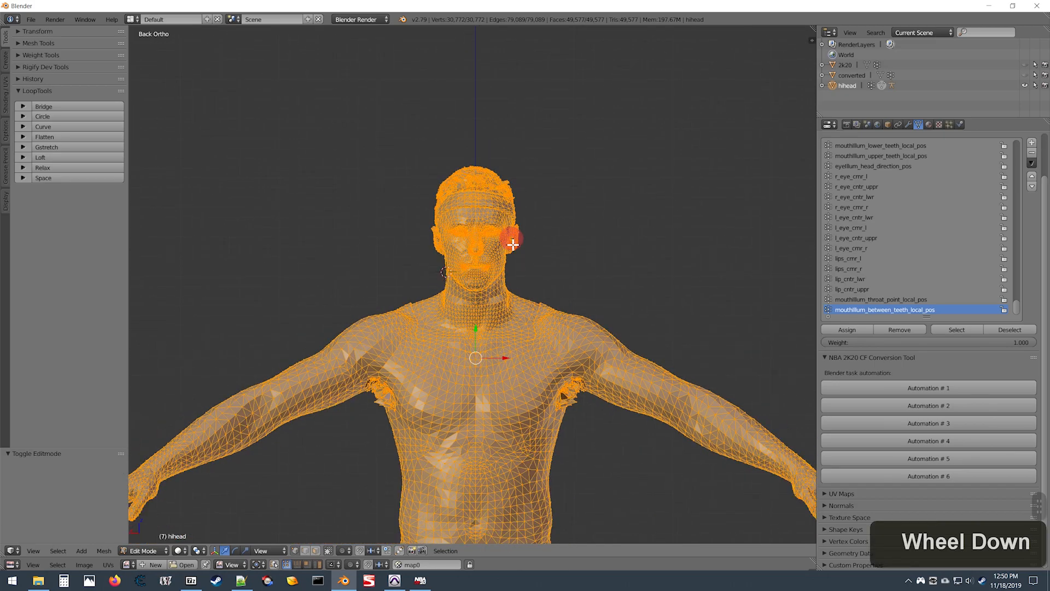
Enlarge the UV editor beneath the 3D view and enable synchronised UV and mesh selection.
drag(595, 557, 586, 367)
scroll(519, 223, up, 4)
scroll(535, 257, down, 1)
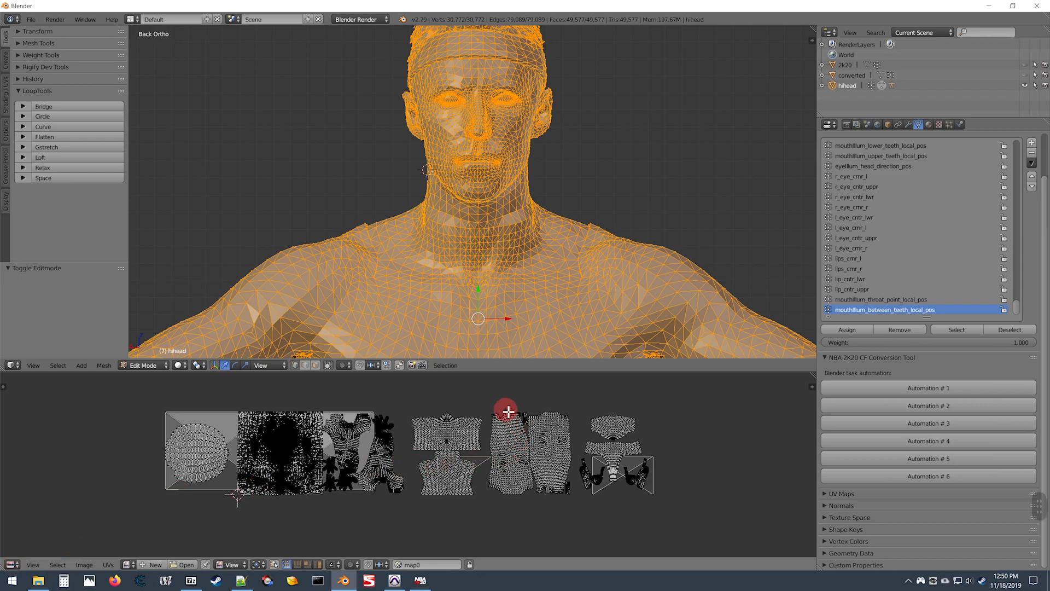
drag(483, 377, 471, 343)
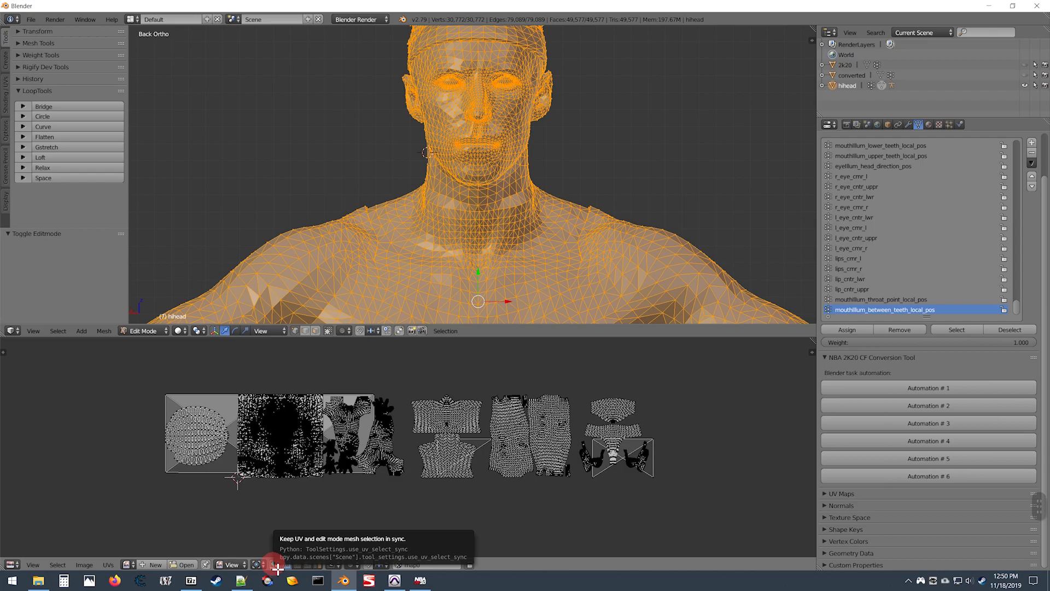
click(276, 568)
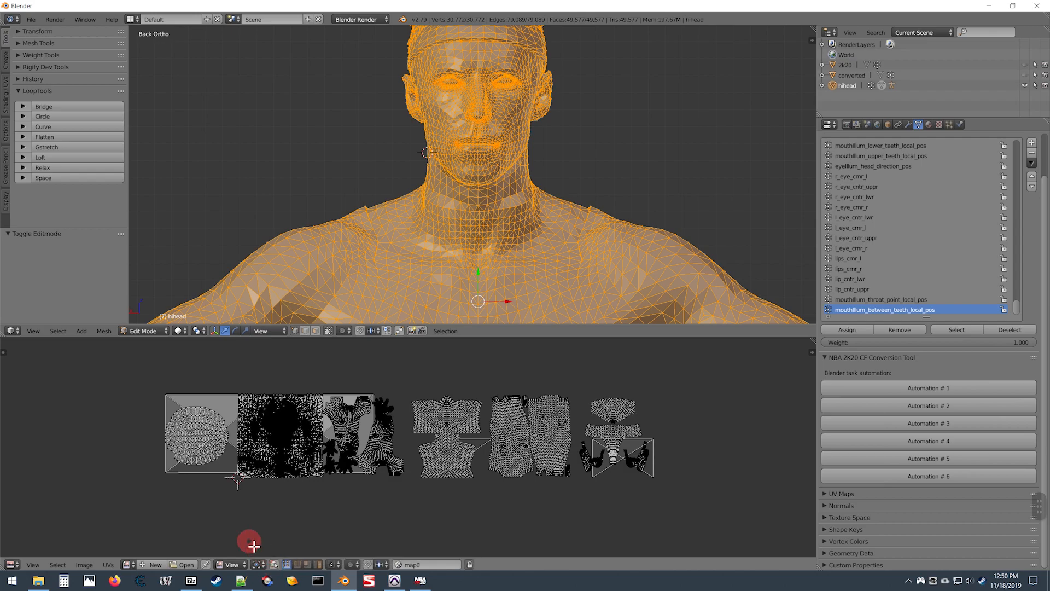
click(276, 568)
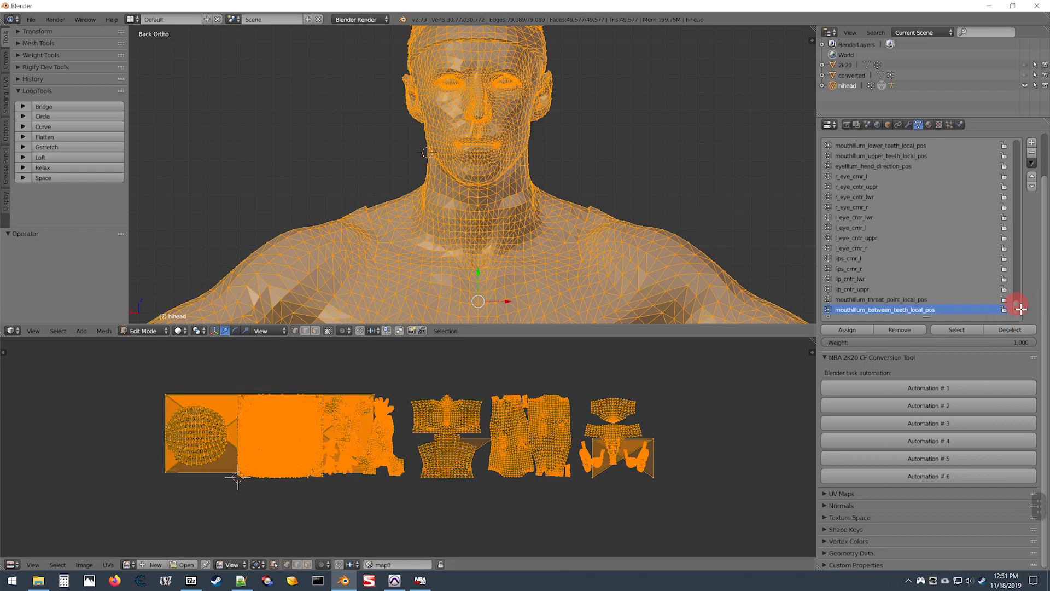
Deselect the blend_headShape vertex group and hide all the remaining selected geometry to isolate the head.
drag(1017, 309, 1002, 143)
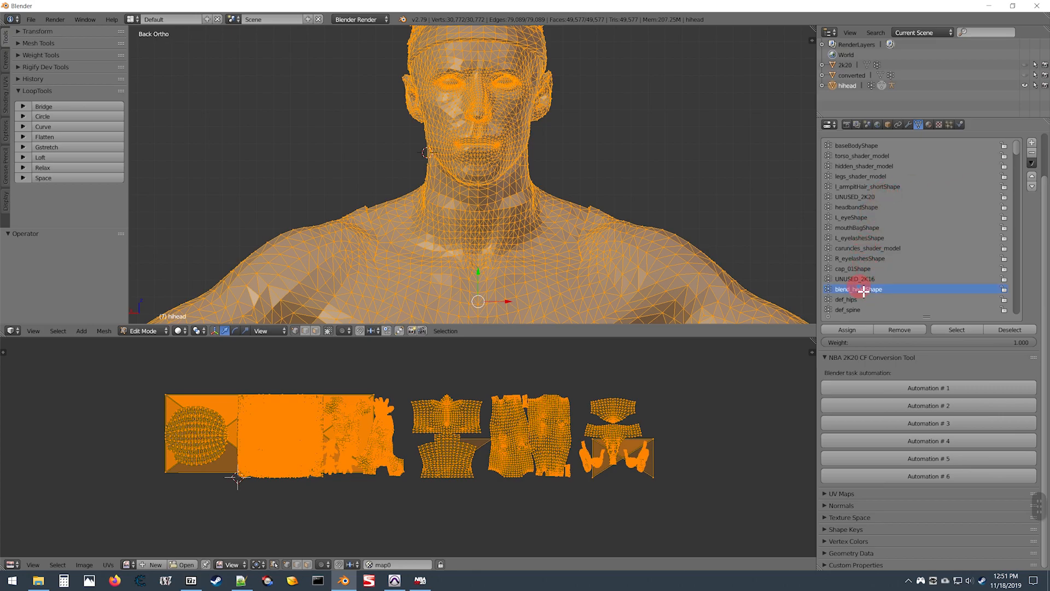
click(1010, 330)
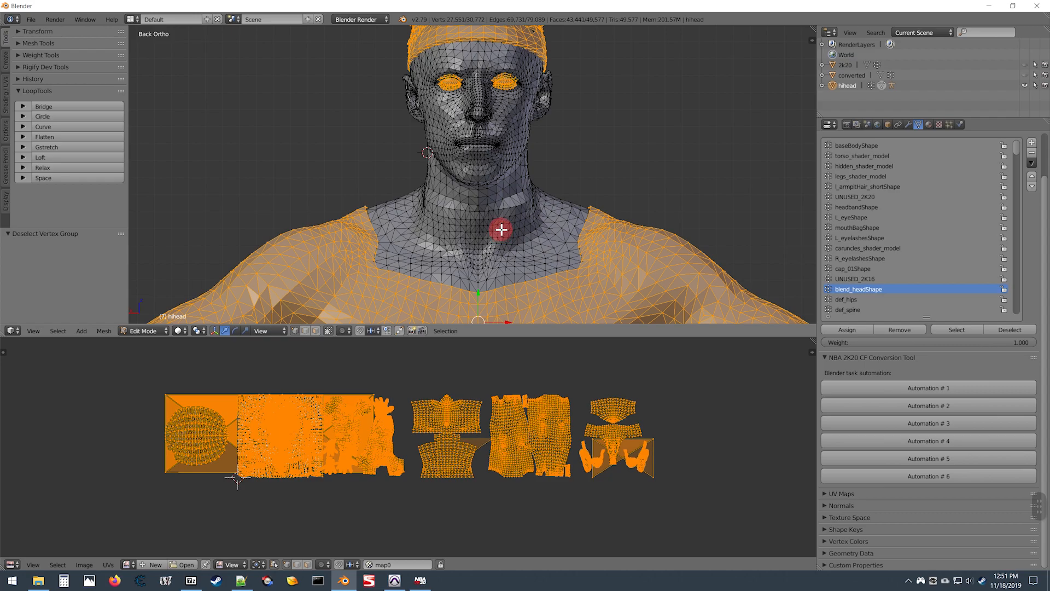
key(h)
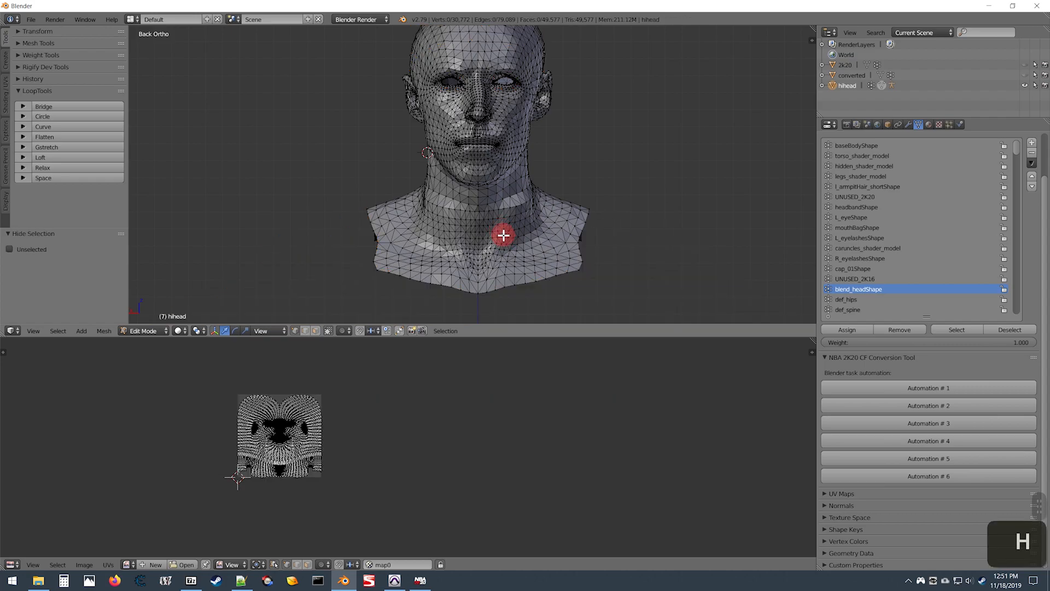
Give the UV editor more height and examine the isolated head's UV layout around the mouth, chin and neck.
scroll(504, 235, up, 3)
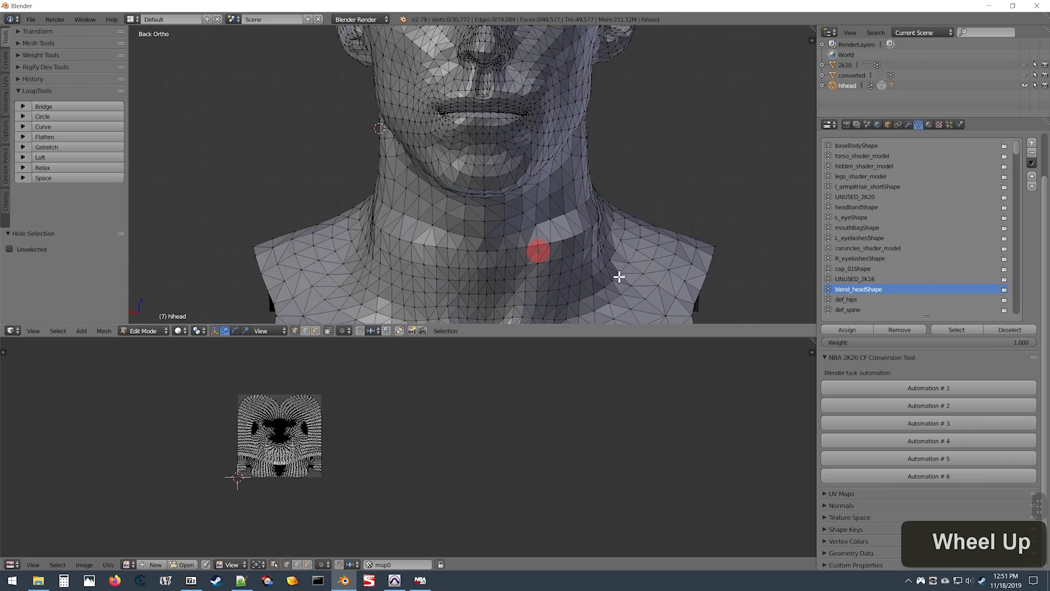
scroll(155, 485, up, 3)
middle_drag(234, 452, 479, 451)
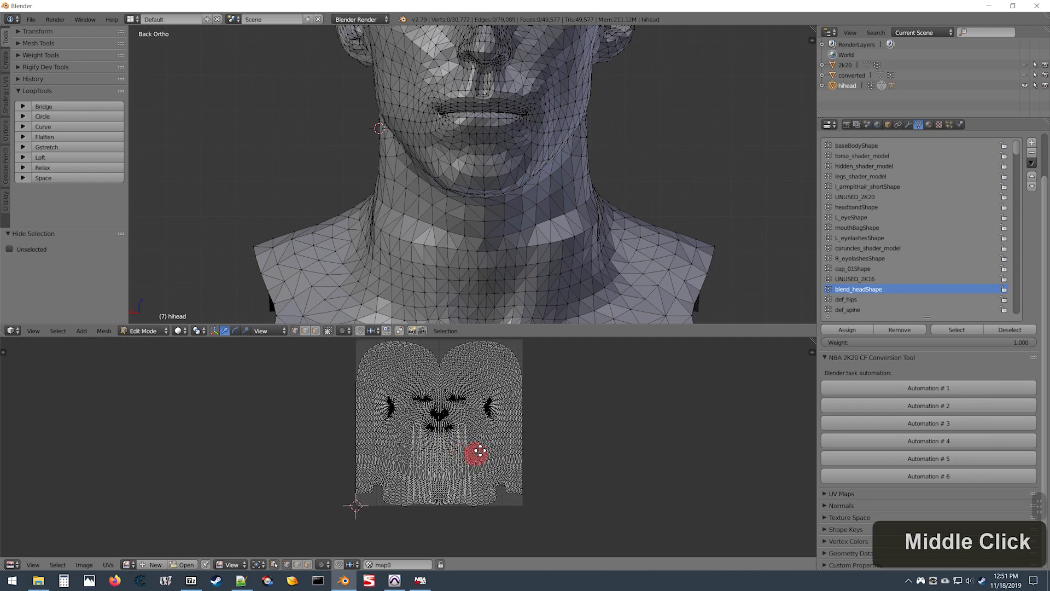
scroll(479, 451, up, 2)
drag(614, 343, 601, 277)
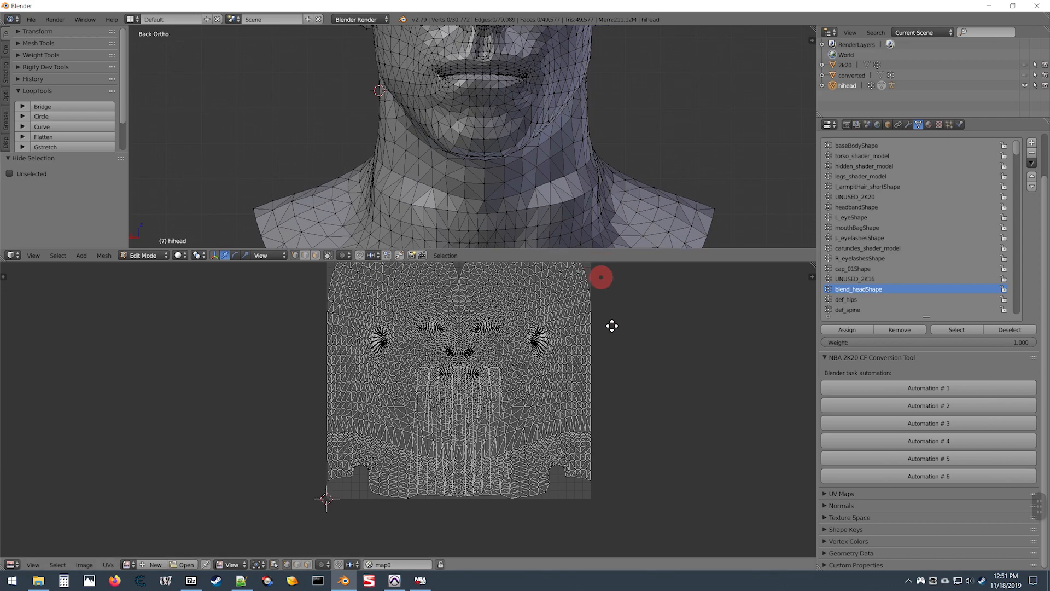
scroll(683, 470, up, 1)
scroll(738, 467, up, 1)
scroll(706, 460, down, 2)
scroll(678, 448, up, 1)
scroll(670, 442, down, 1)
middle_drag(633, 429, 605, 438)
scroll(607, 440, up, 1)
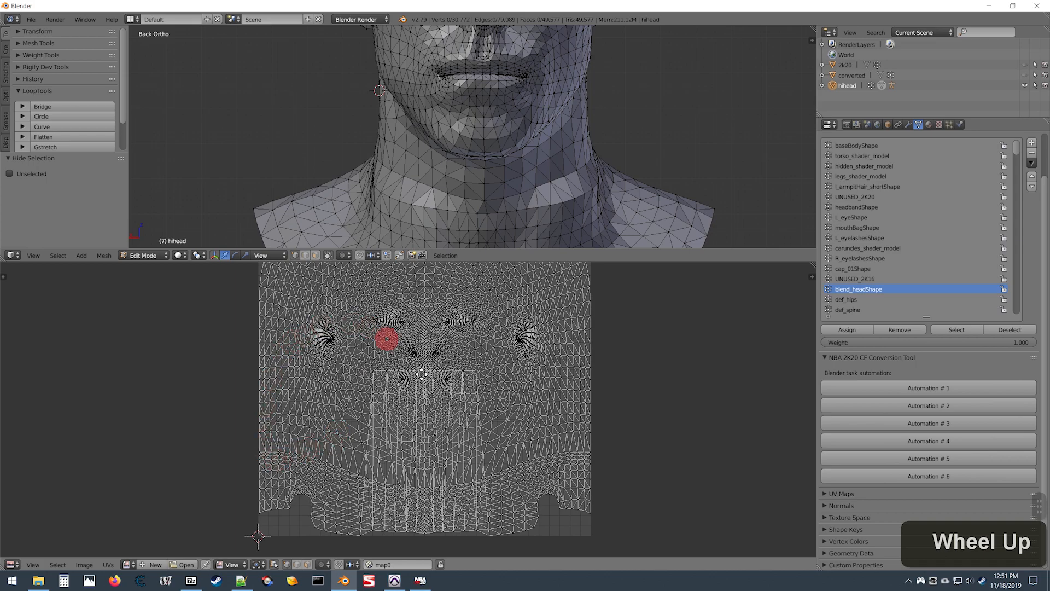
scroll(318, 474, down, 3)
scroll(323, 470, up, 3)
scroll(402, 409, up, 3)
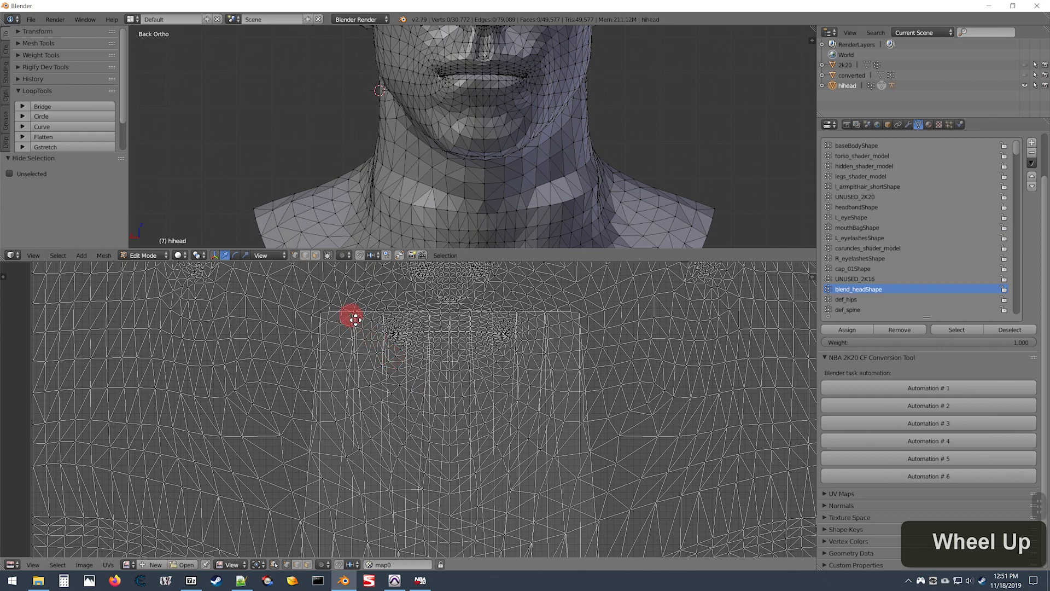
scroll(356, 322, down, 2)
middle_drag(387, 460, 380, 408)
scroll(378, 414, down, 2)
scroll(399, 457, up, 2)
scroll(402, 447, down, 1)
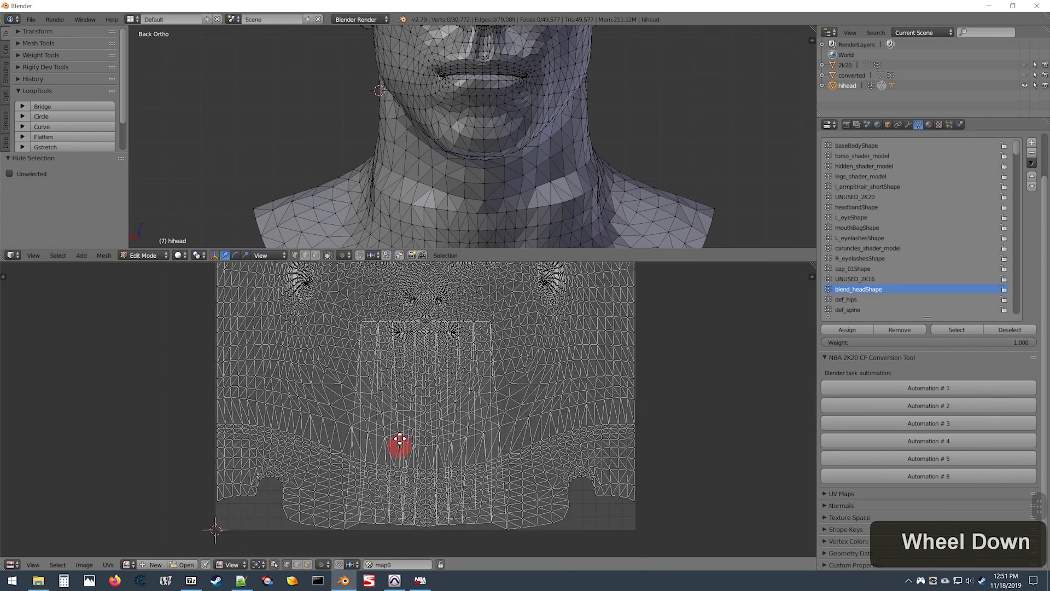
scroll(405, 416, up, 1)
scroll(497, 347, up, 1)
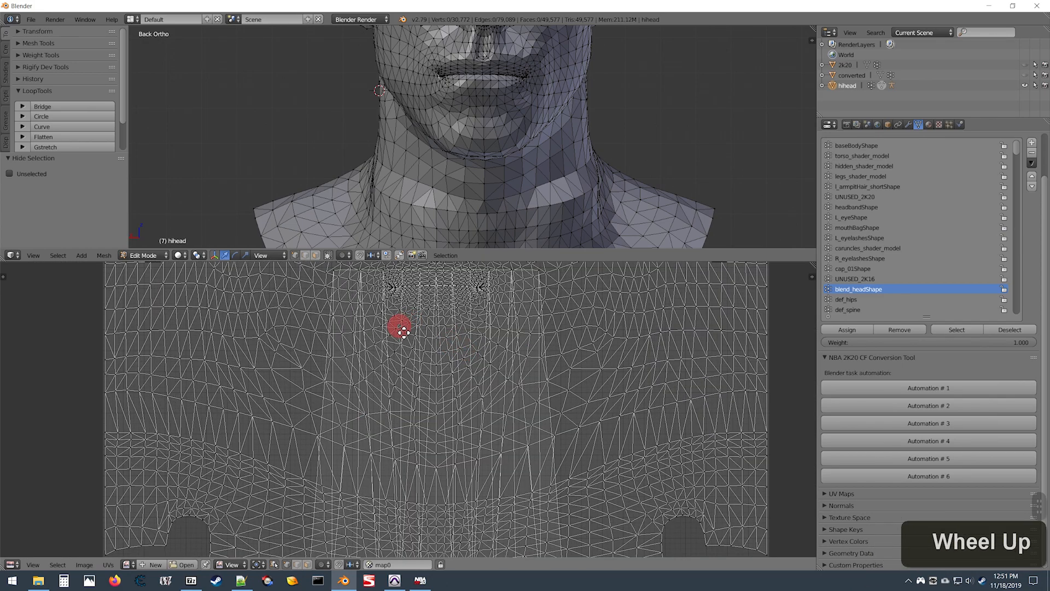
middle_drag(403, 330, 389, 382)
scroll(474, 107, down, 2)
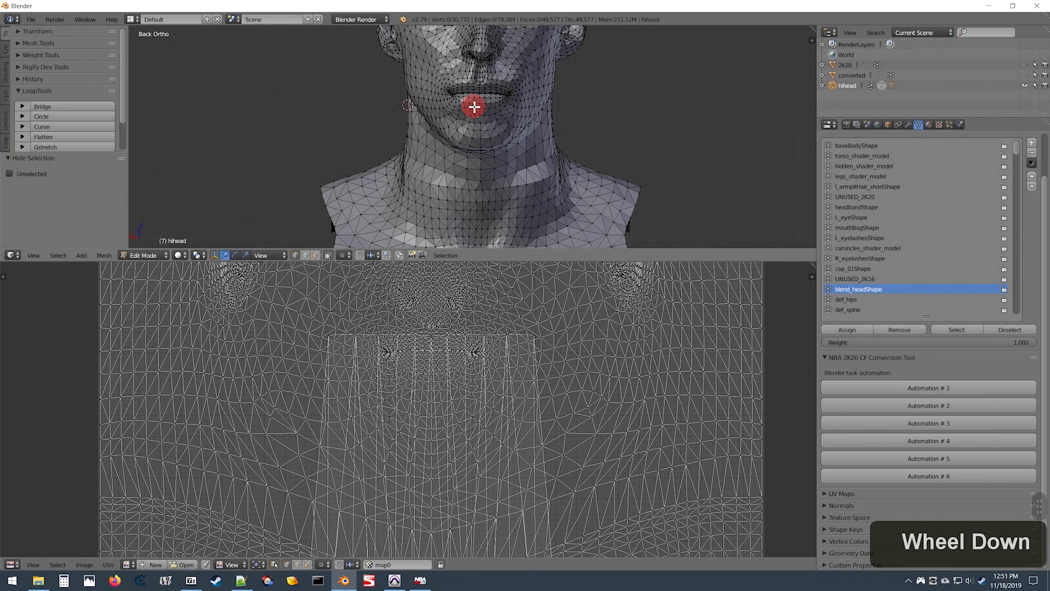
Compare the front lower neckline of the head mesh with the neck area of its UV layout.
key(KP_1)
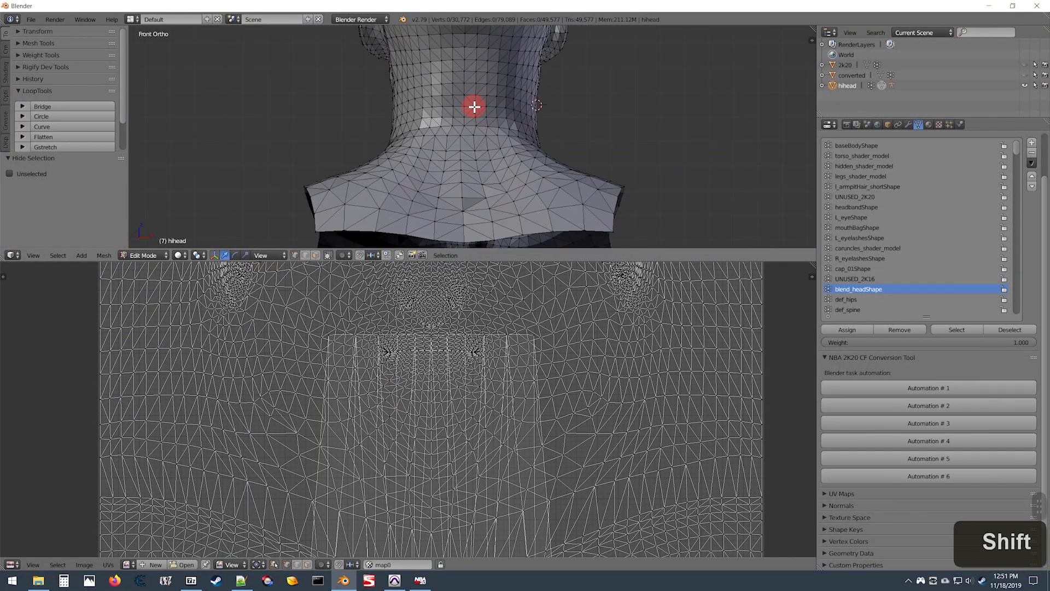
key(ctrl+KP_1)
shift+scroll(474, 109, down, 4)
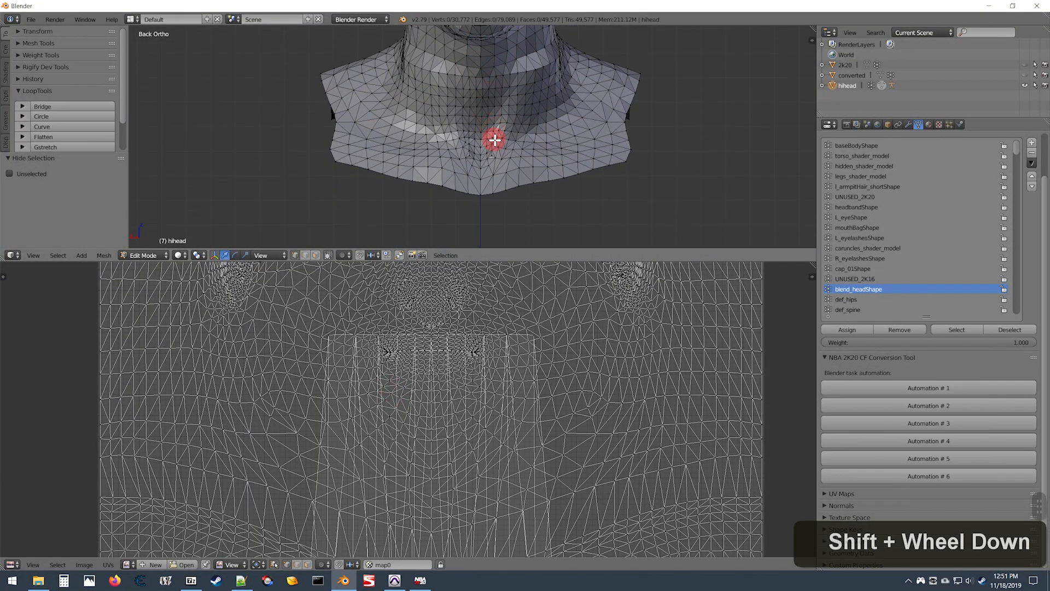
shift+scroll(494, 140, down, 1)
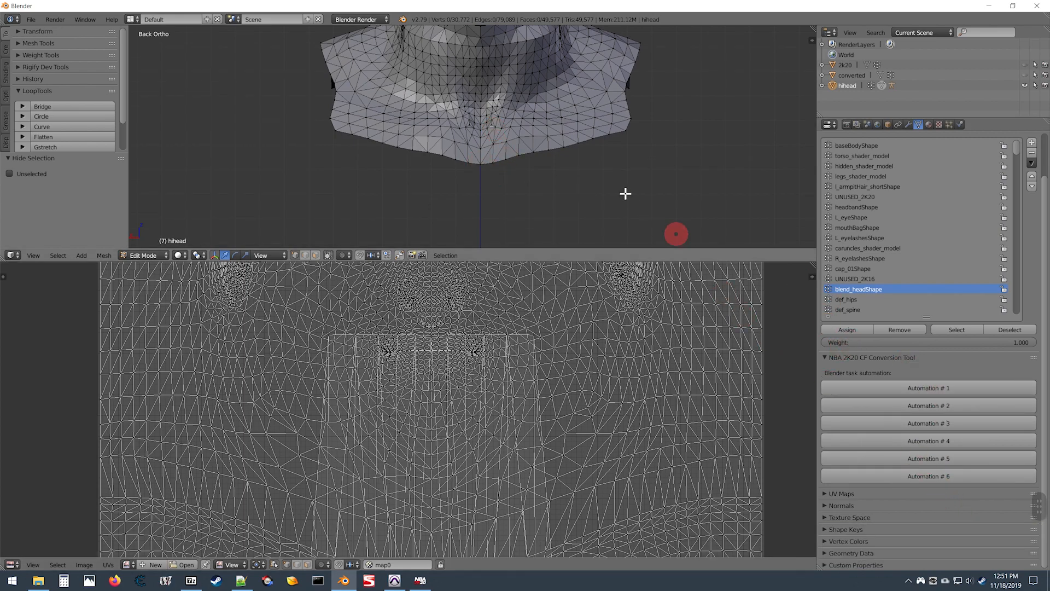
scroll(482, 170, up, 2)
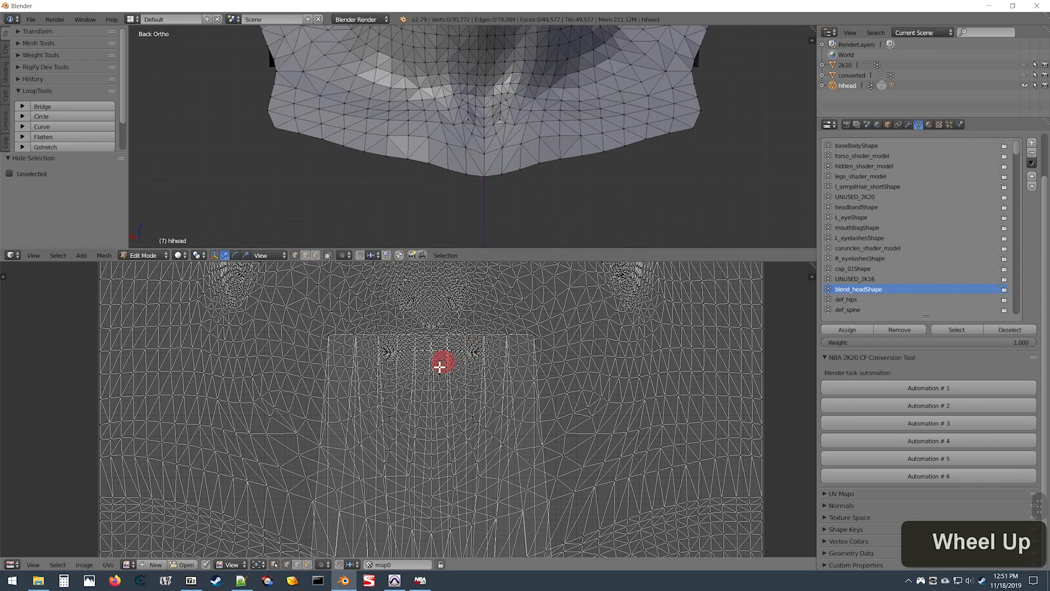
scroll(348, 368, down, 2)
scroll(353, 368, up, 2)
scroll(356, 368, down, 1)
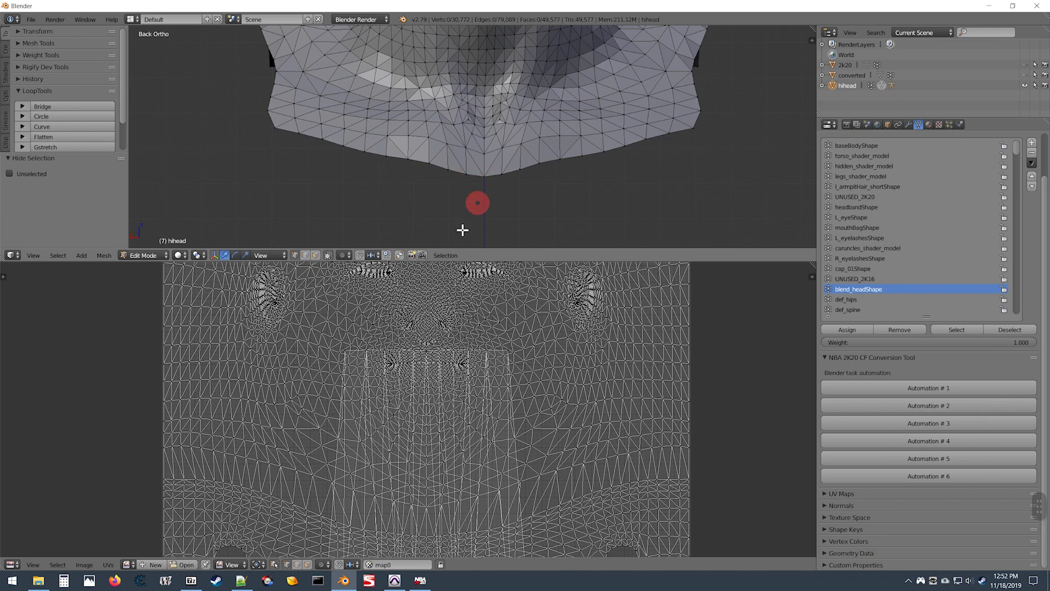
Select the lowest centre vertex on the front neckline of the head mesh.
click(275, 564)
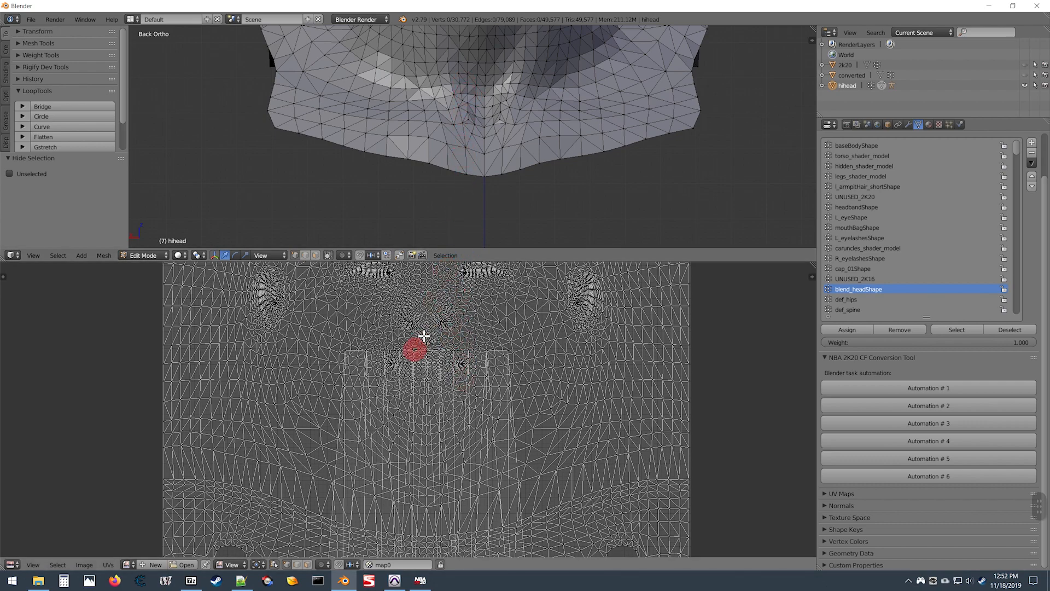
right_click(484, 175)
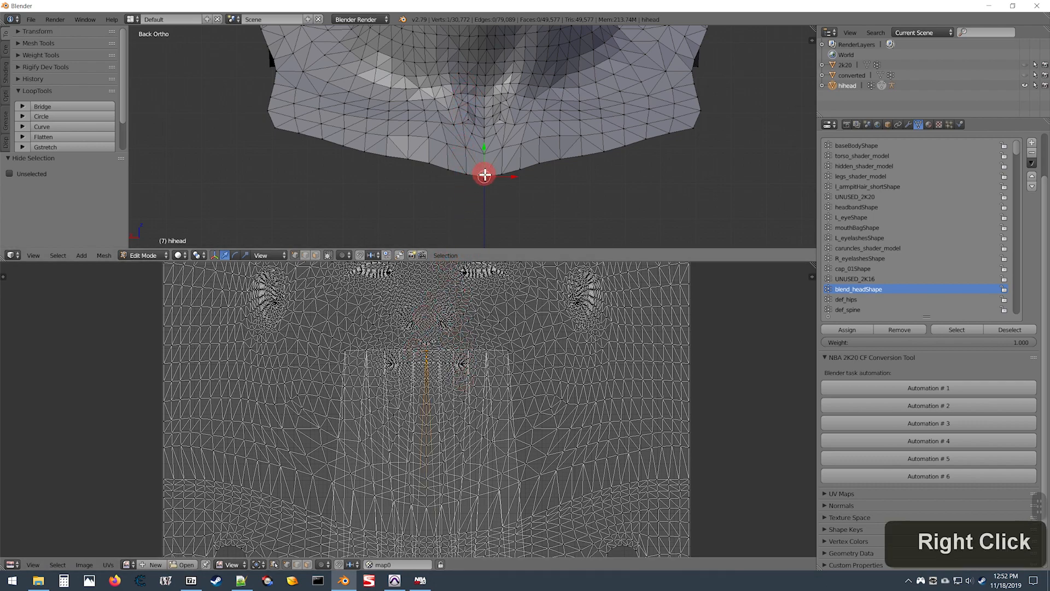
scroll(495, 173, up, 1)
shift+scroll(495, 153, down, 2)
scroll(492, 146, down, 5)
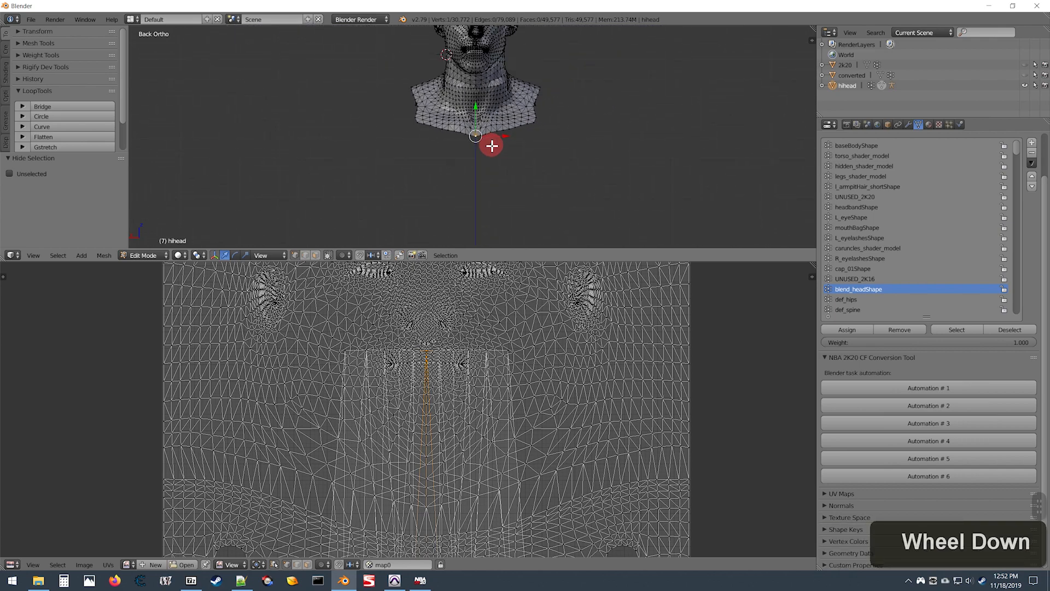
Give the 3D view more height and extend the vertex selection from the centre along one side of the front neckline.
key(ctrl+KP_1)
shift+scroll(516, 117, up, 4)
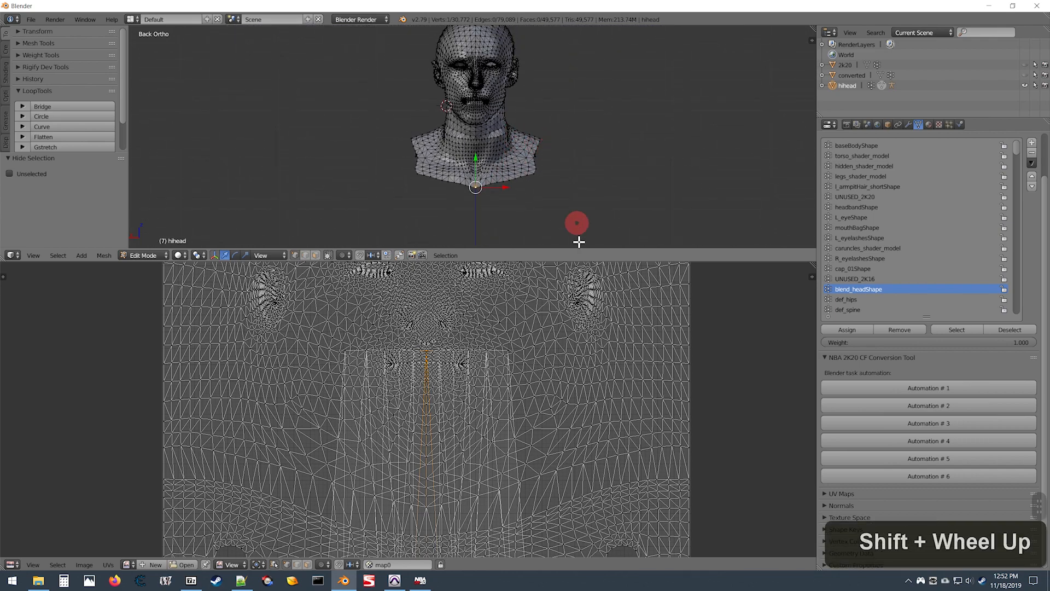
drag(556, 257, 564, 339)
scroll(542, 249, up, 3)
shift+scroll(539, 211, down, 3)
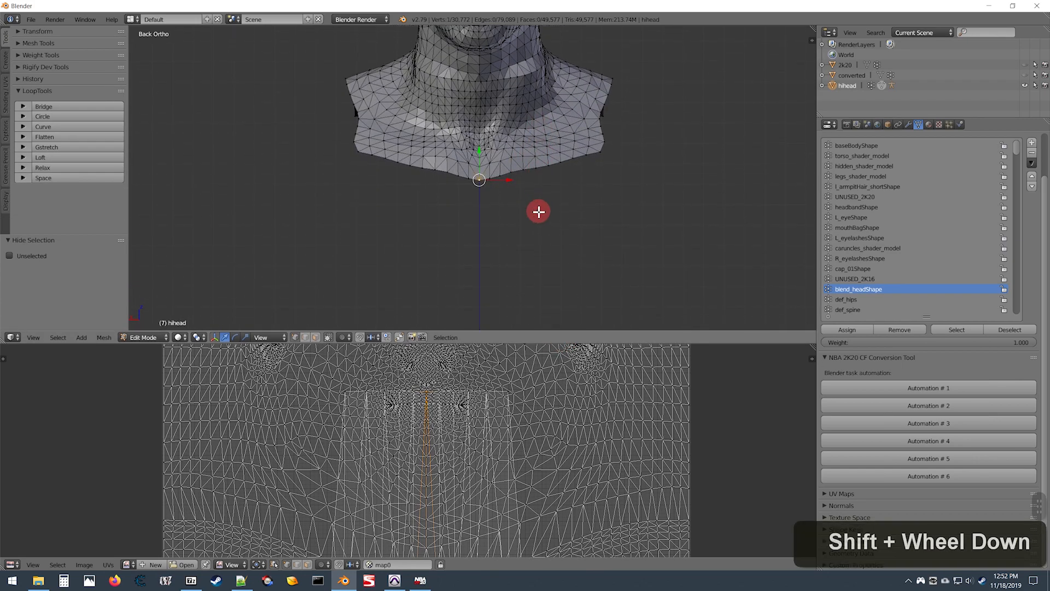
scroll(546, 214, up, 2)
scroll(546, 212, down, 1)
scroll(547, 211, up, 2)
scroll(494, 186, down, 1)
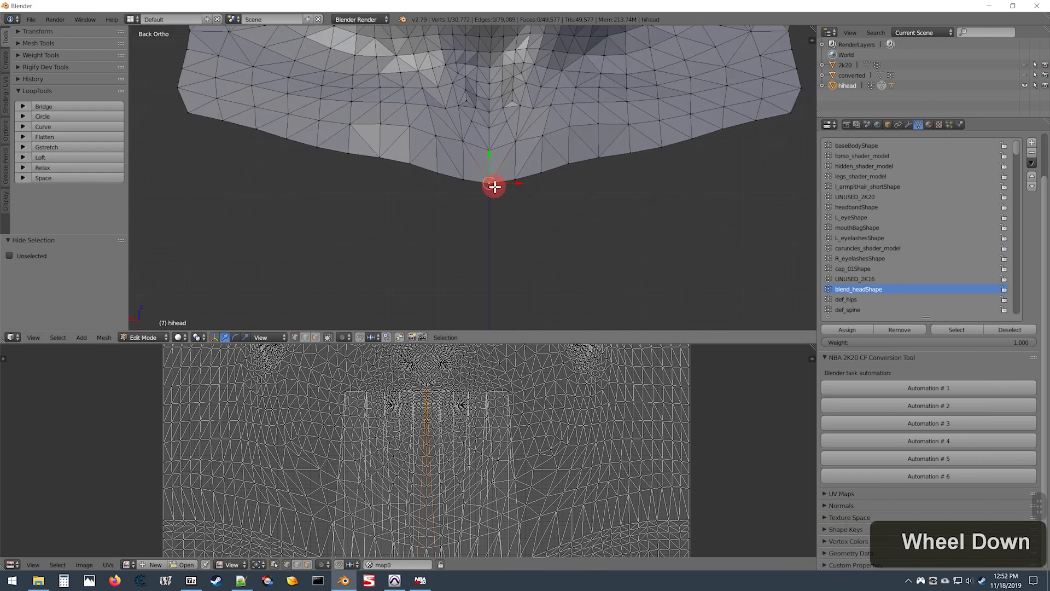
scroll(490, 184, down, 1)
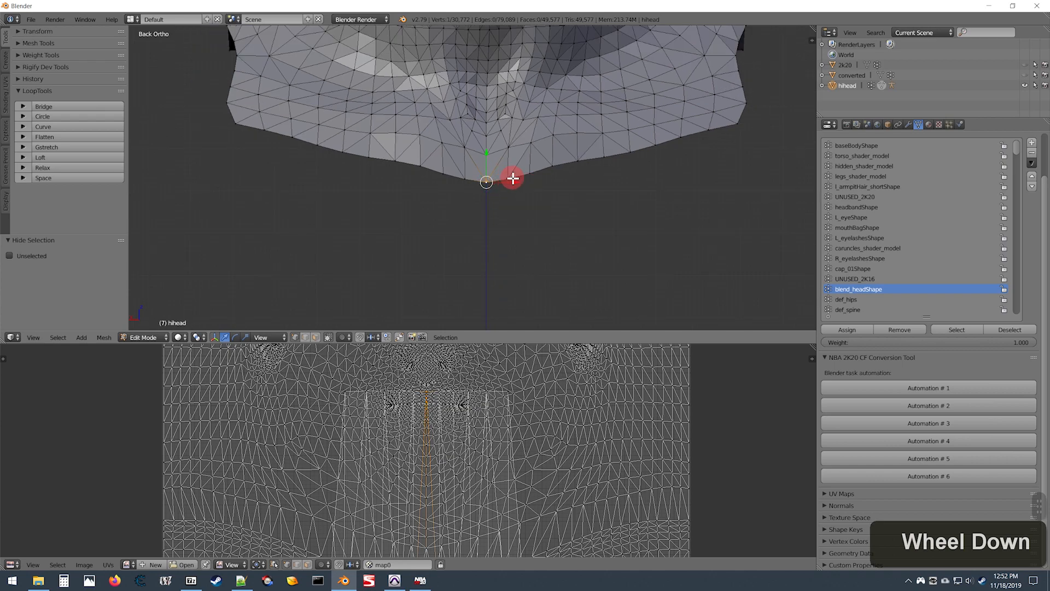
key(shift)
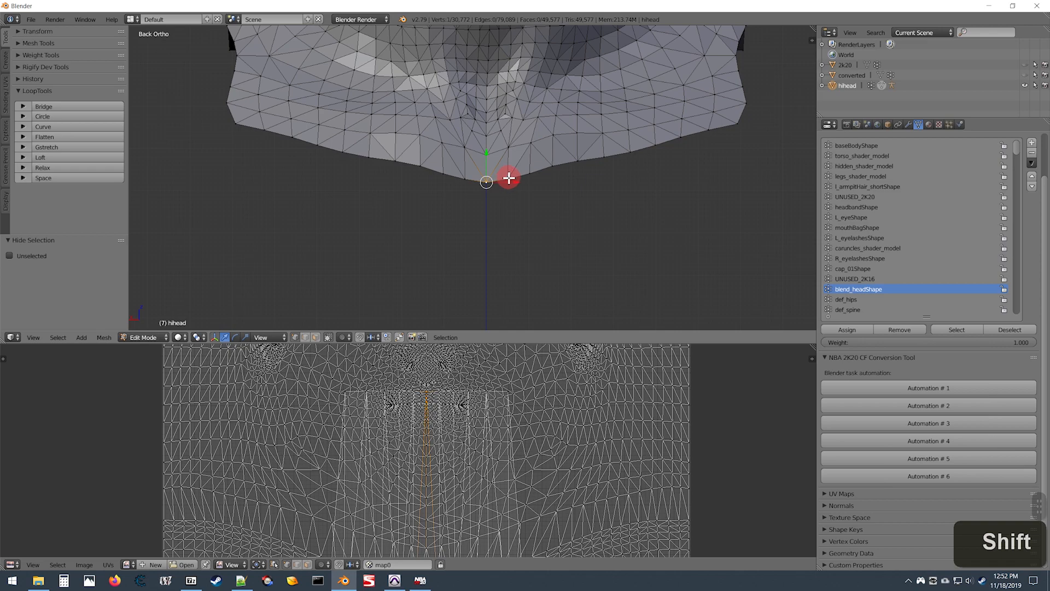
shift+right_click(508, 178)
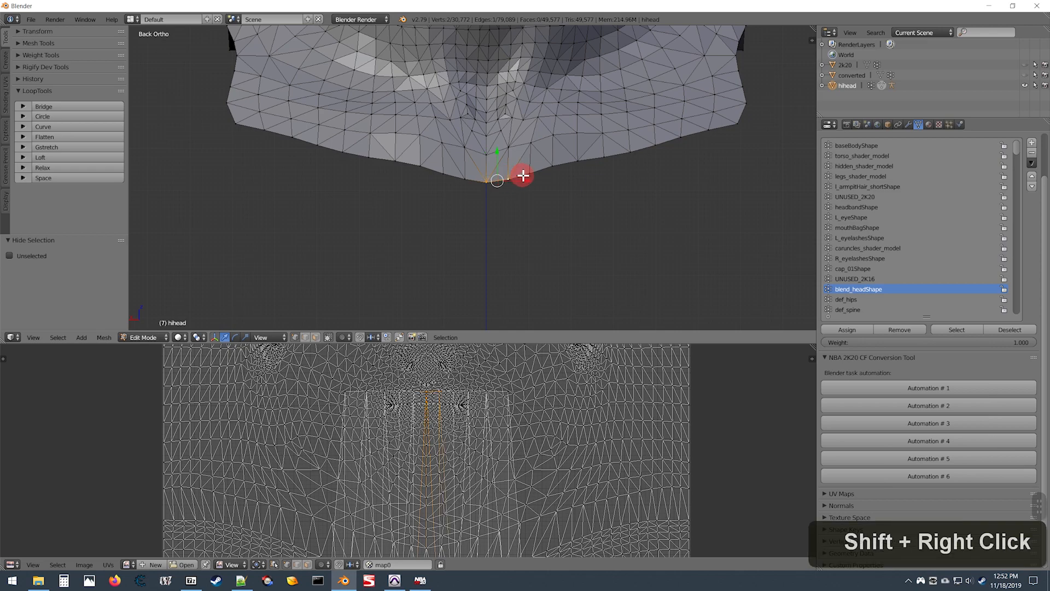
shift+right_click(578, 160)
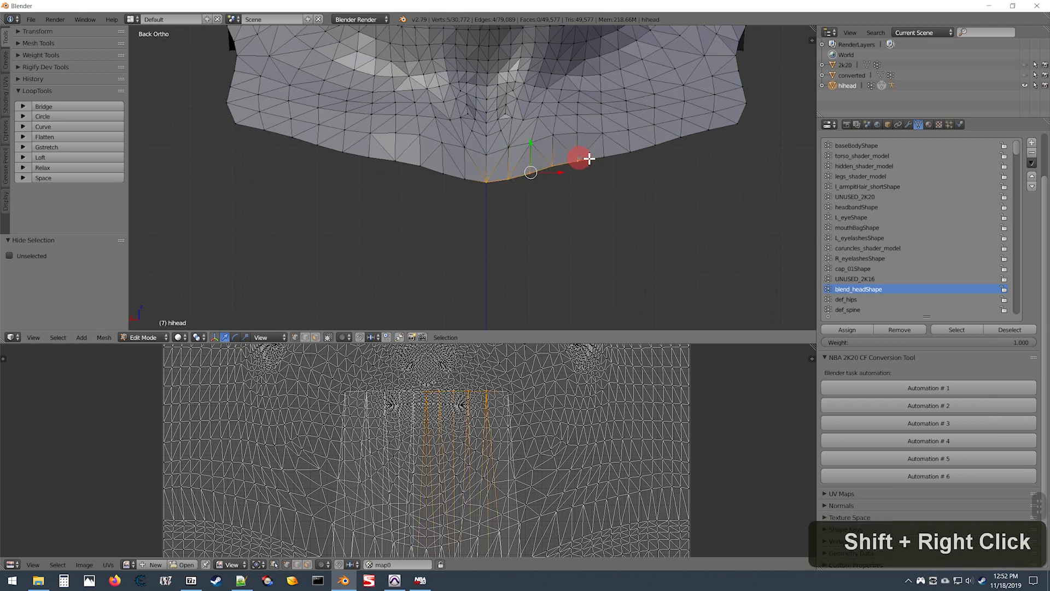
Add the five matching boundary vertices on the opposite side of the front neckline to the selection.
shift+right_click(463, 177)
shift+right_click(444, 172)
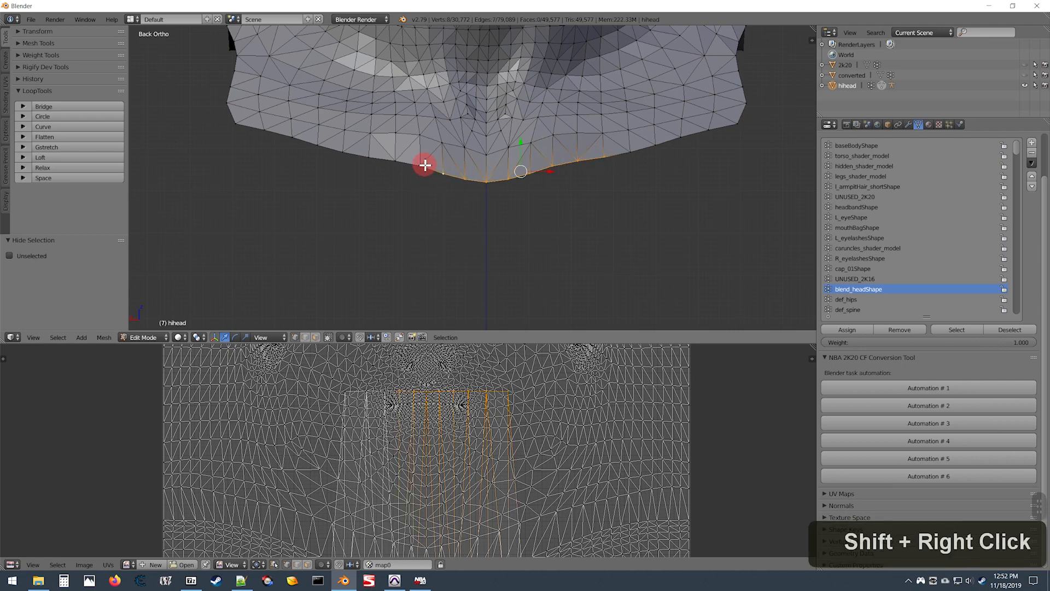
shift+right_click(399, 157)
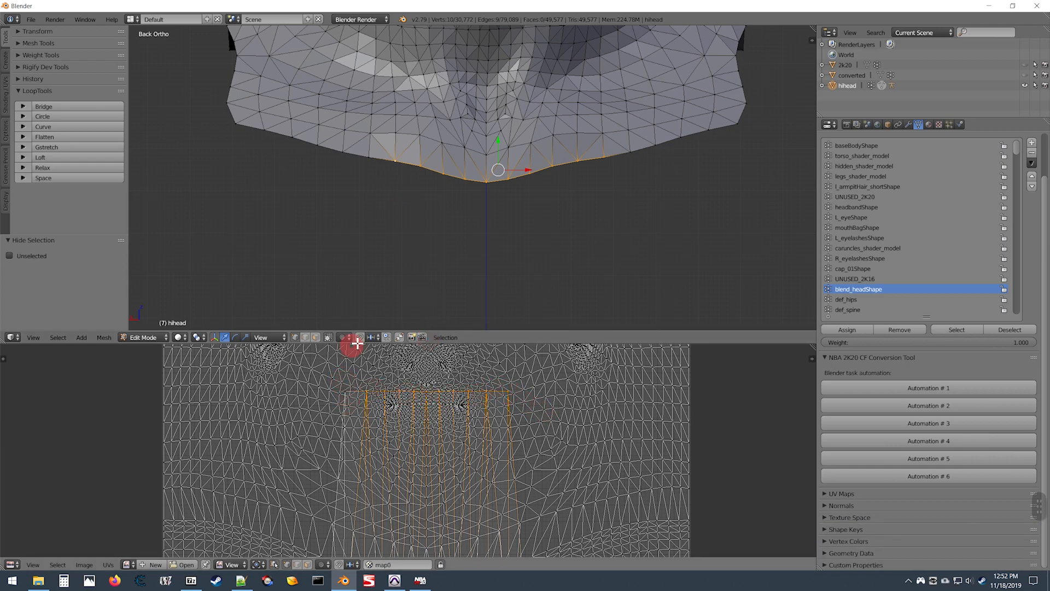
key(shift)
key(shift)
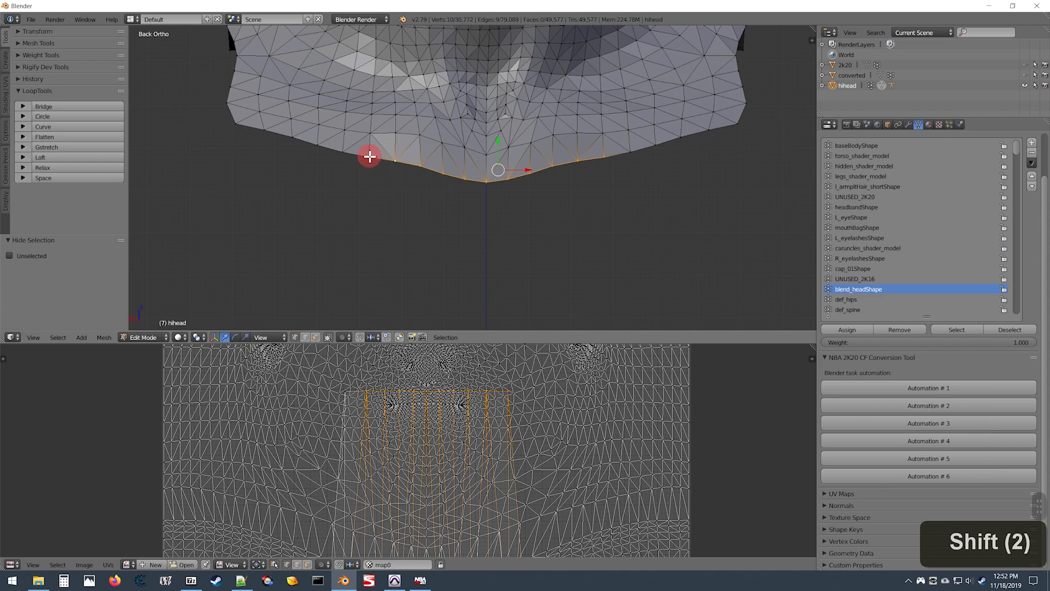
shift+right_click(370, 157)
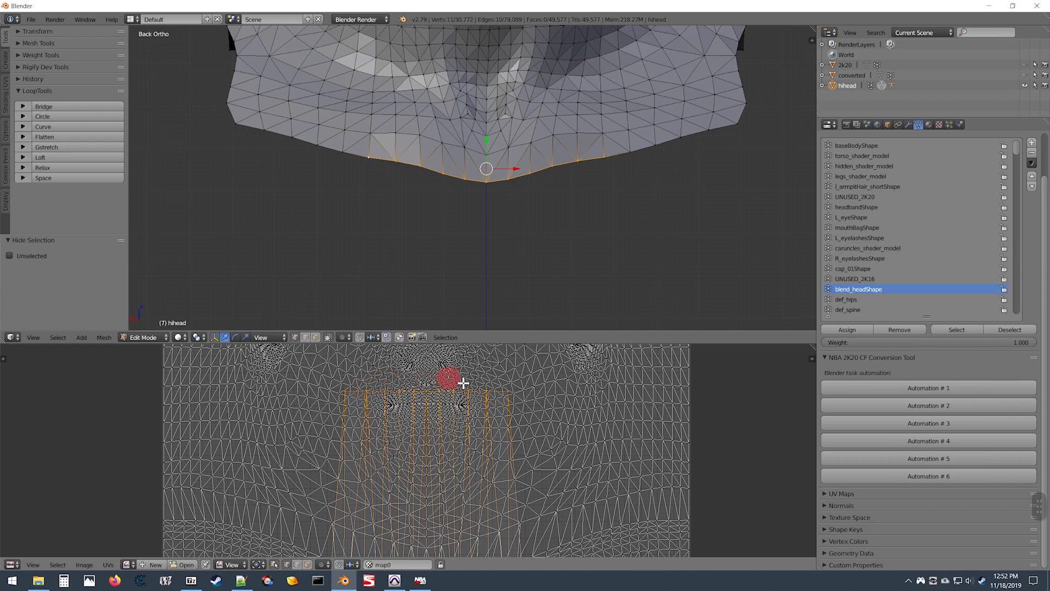
Run Automation # 6 on the selected front neckline vertices to correct their stretched UVs.
scroll(432, 399, down, 5)
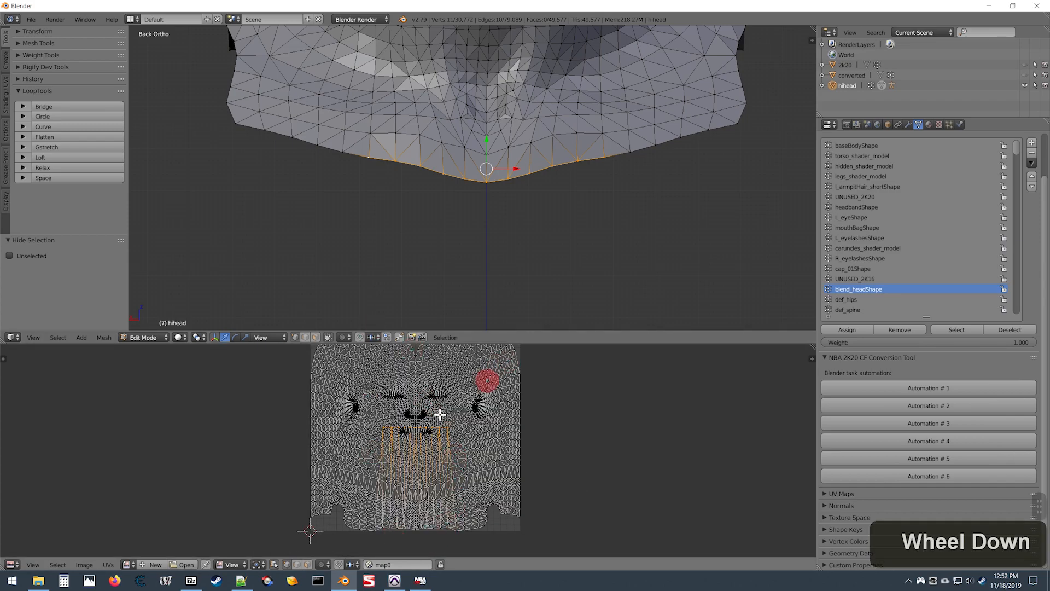
scroll(428, 239, up, 1)
scroll(438, 239, up, 3)
scroll(516, 443, up, 6)
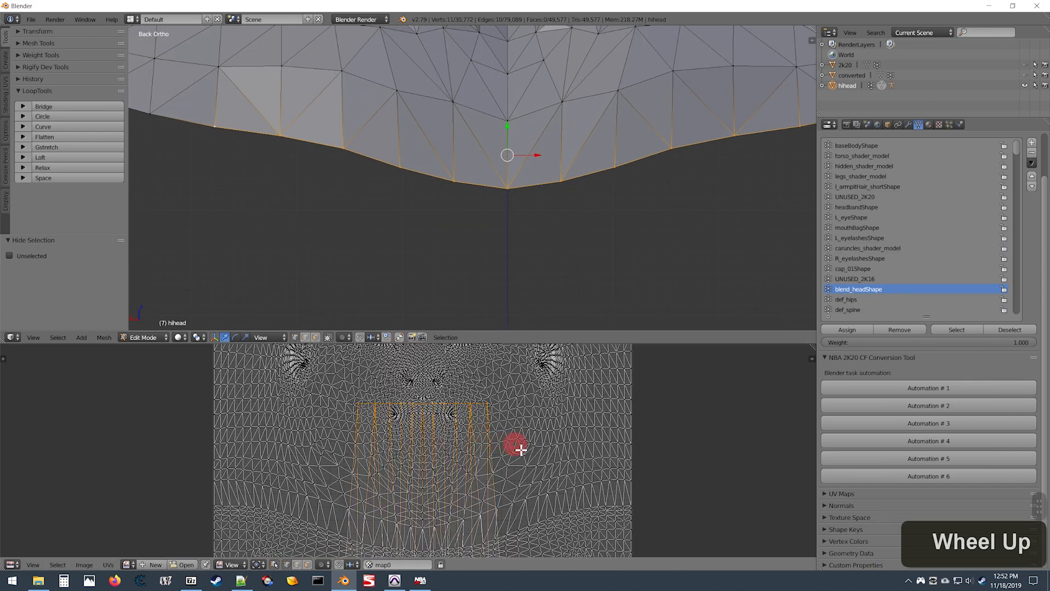
scroll(583, 442, down, 1)
scroll(523, 396, down, 1)
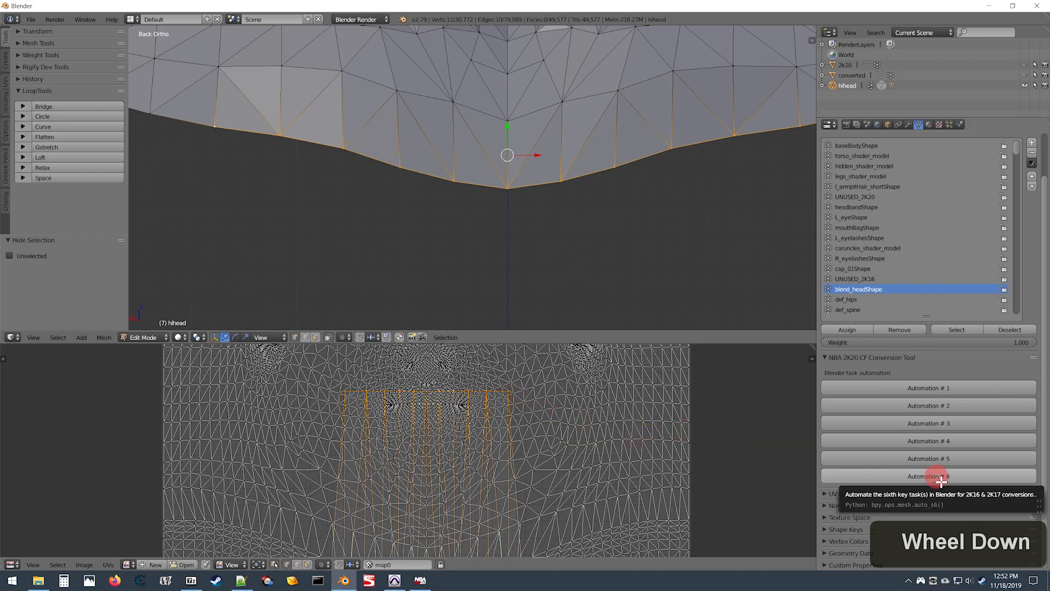
scroll(467, 429, down, 1)
middle_drag(467, 428, 455, 377)
scroll(455, 377, down, 1)
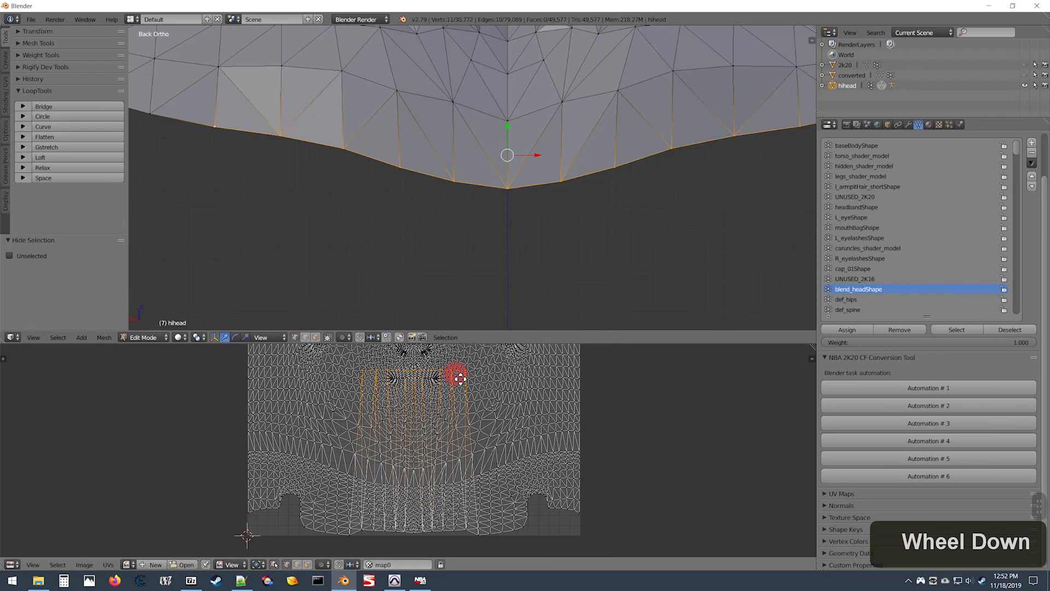
click(936, 478)
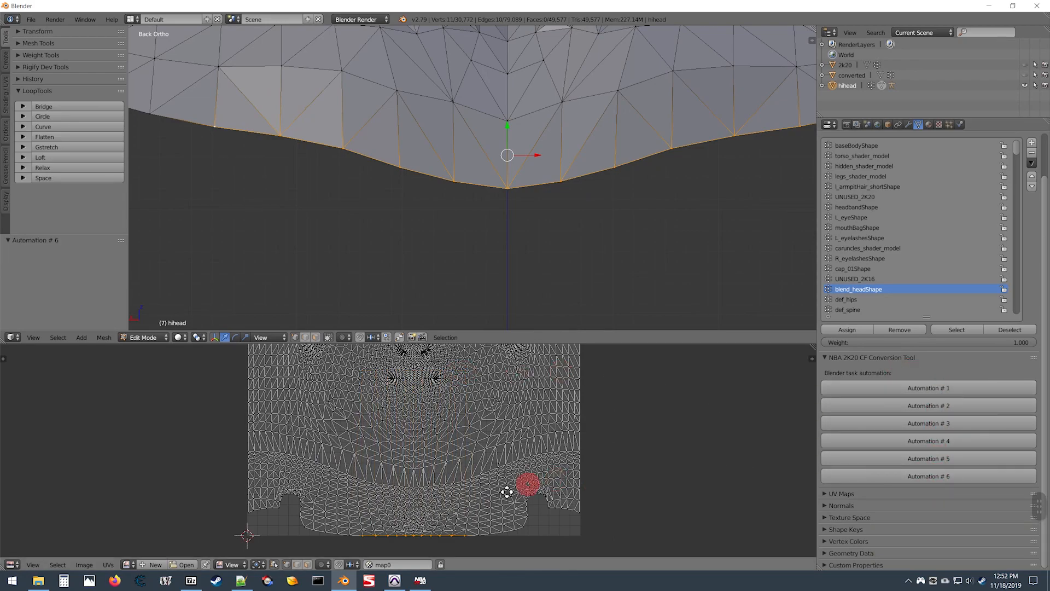
Inspect the chin and neck area of the head's UV layout and deselect all vertices.
scroll(350, 466, down, 1)
scroll(349, 467, up, 4)
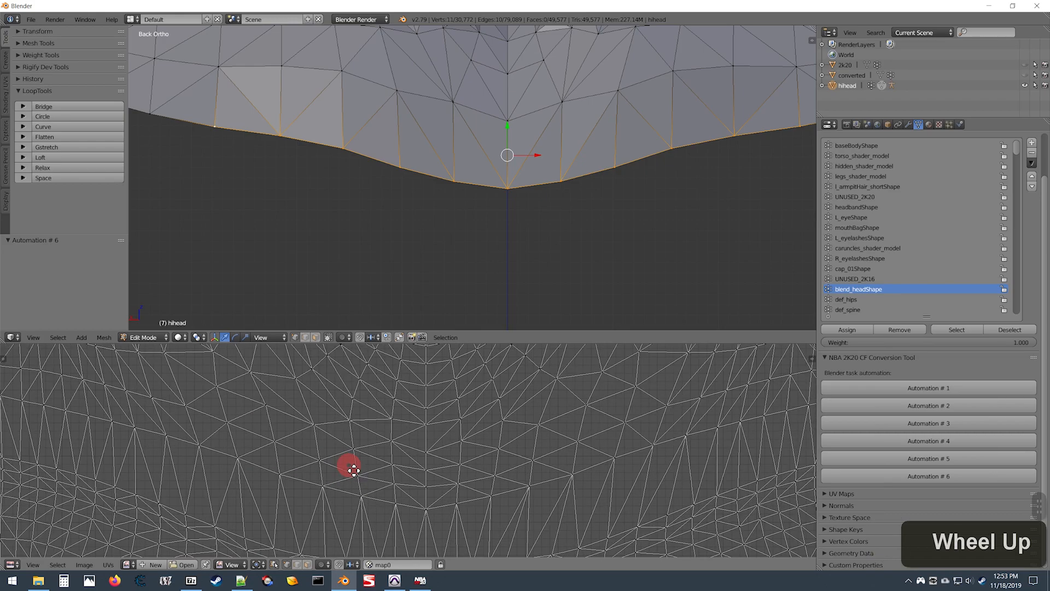
scroll(355, 465, down, 2)
scroll(355, 465, down, 1)
scroll(394, 478, up, 2)
scroll(394, 478, down, 2)
scroll(496, 502, down, 1)
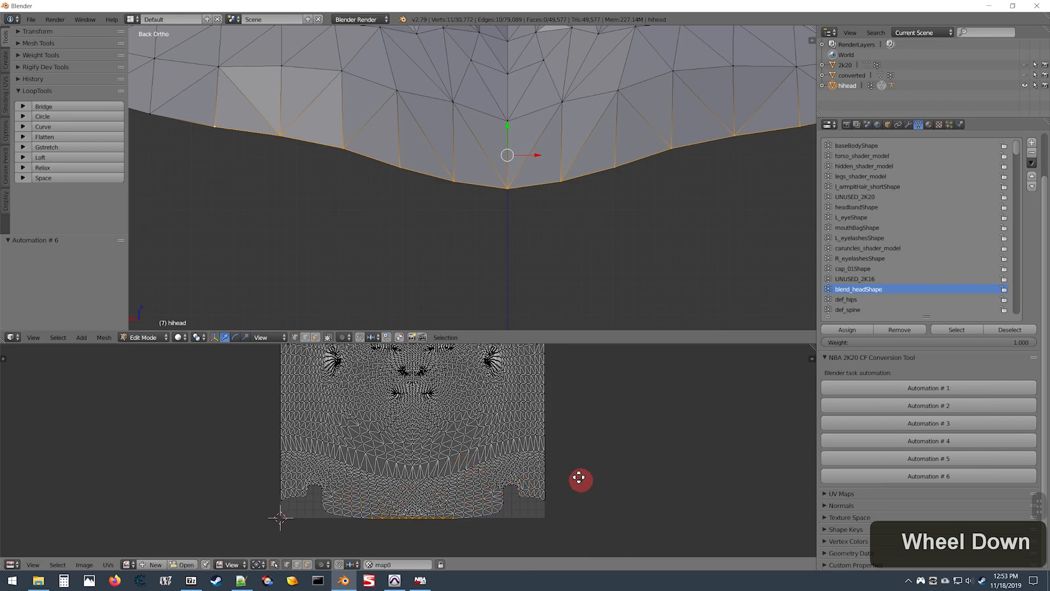
key(a)
scroll(574, 504, up, 1)
scroll(668, 480, down, 1)
scroll(612, 440, up, 1)
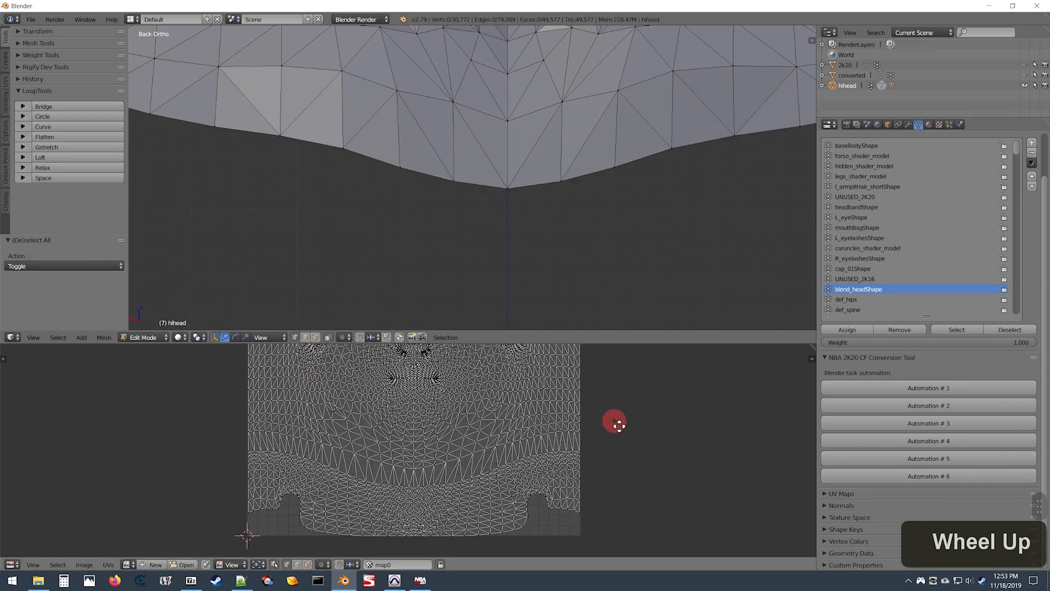
Return hihead to Object Mode and shrink the UV editor so the 3D view takes the full height.
key(Tab)
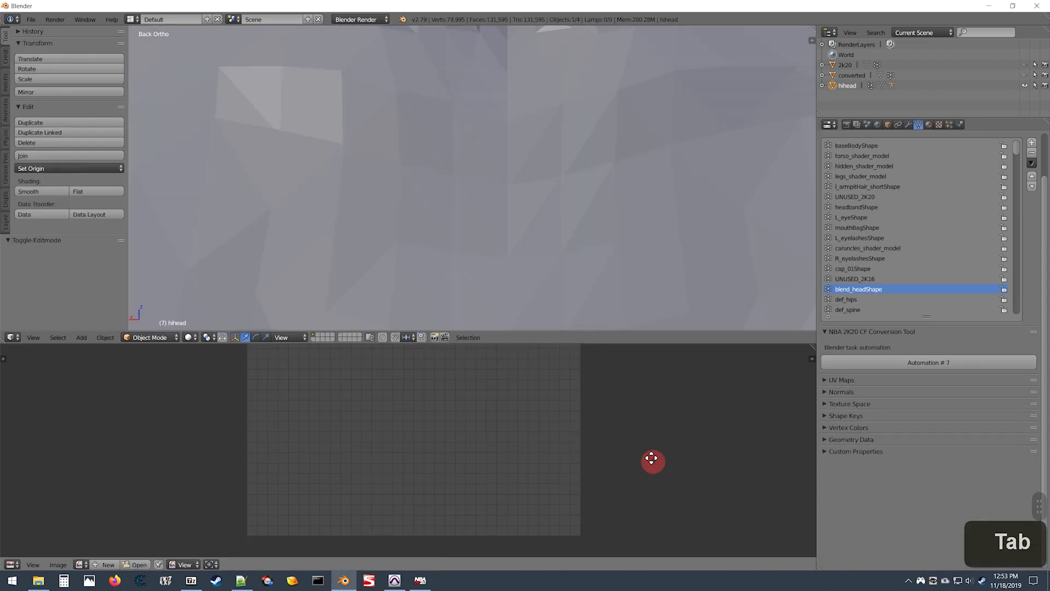
shift+scroll(511, 194, down, 2)
scroll(508, 195, down, 3)
shift+scroll(535, 205, up, 2)
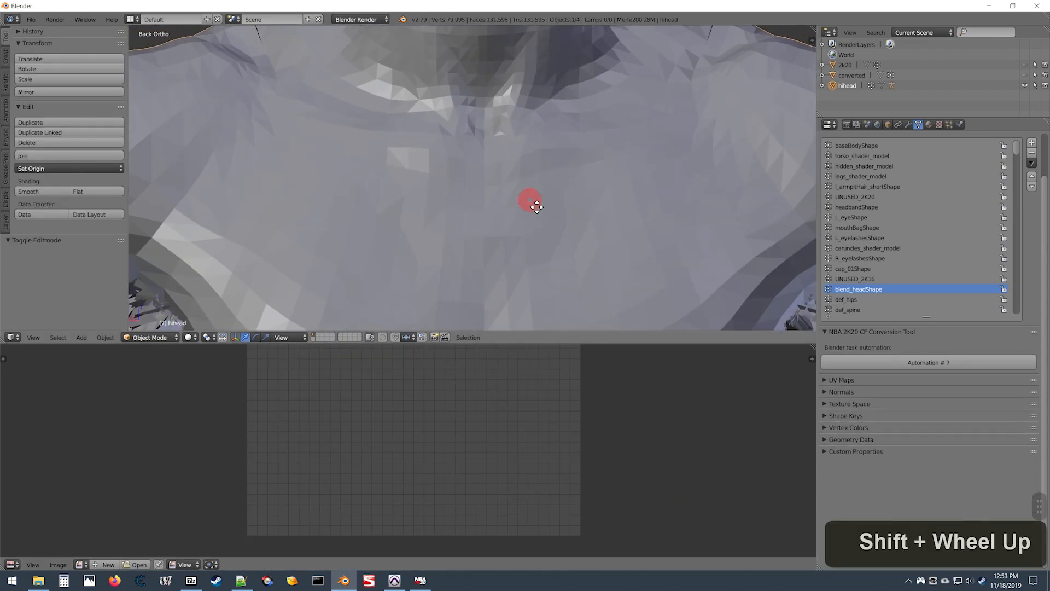
shift+scroll(534, 206, up, 2)
scroll(530, 206, down, 3)
shift+scroll(526, 205, up, 3)
scroll(530, 209, down, 1)
scroll(530, 209, down, 1)
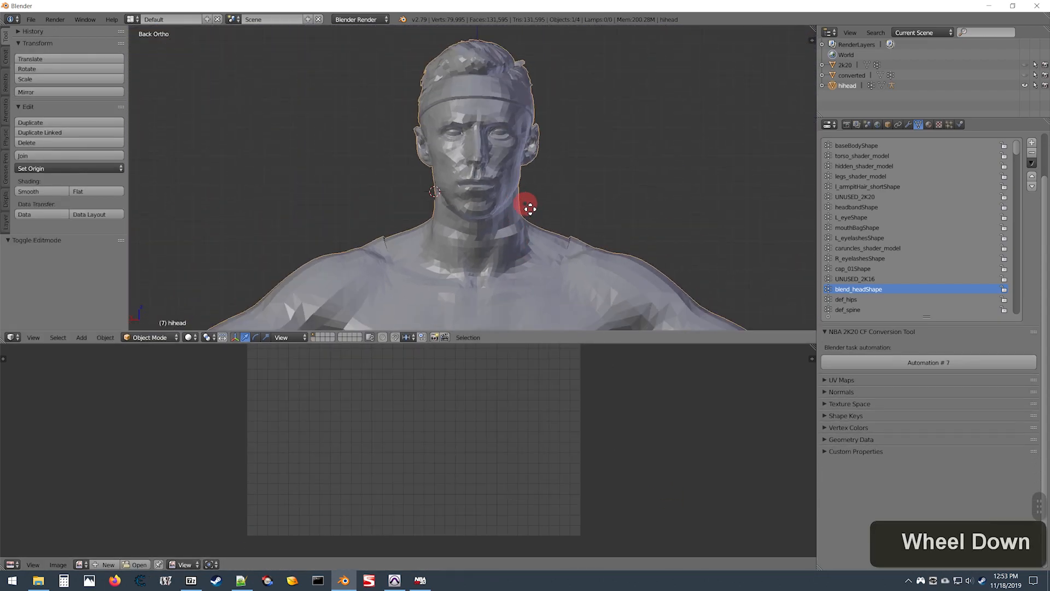
drag(557, 344, 584, 584)
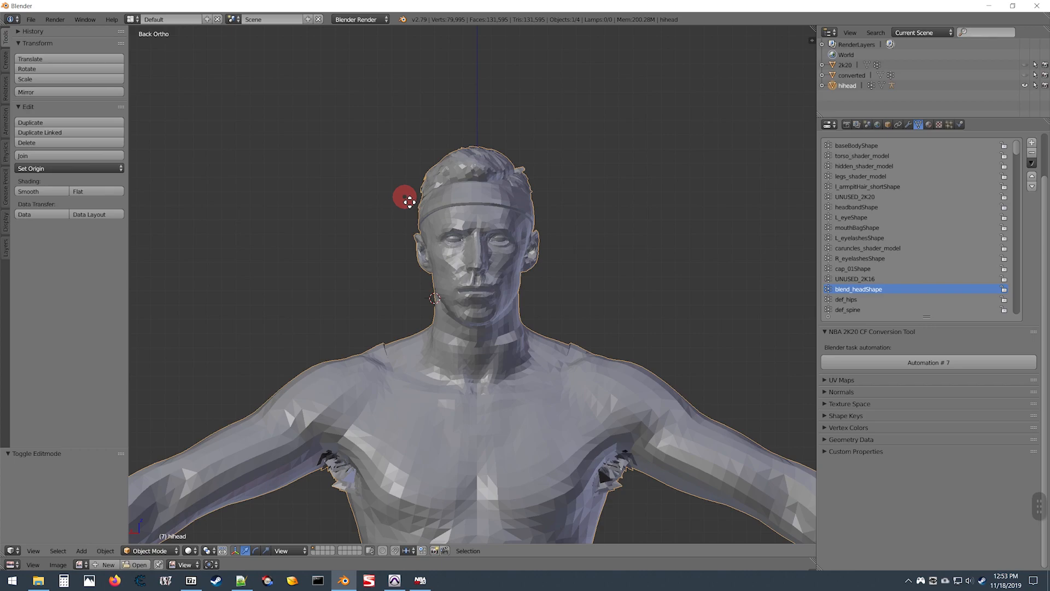
Run Automation # 7 on hihead to close the gap between the head's neckline and the body.
key(7)
shift+scroll(445, 234, down, 2)
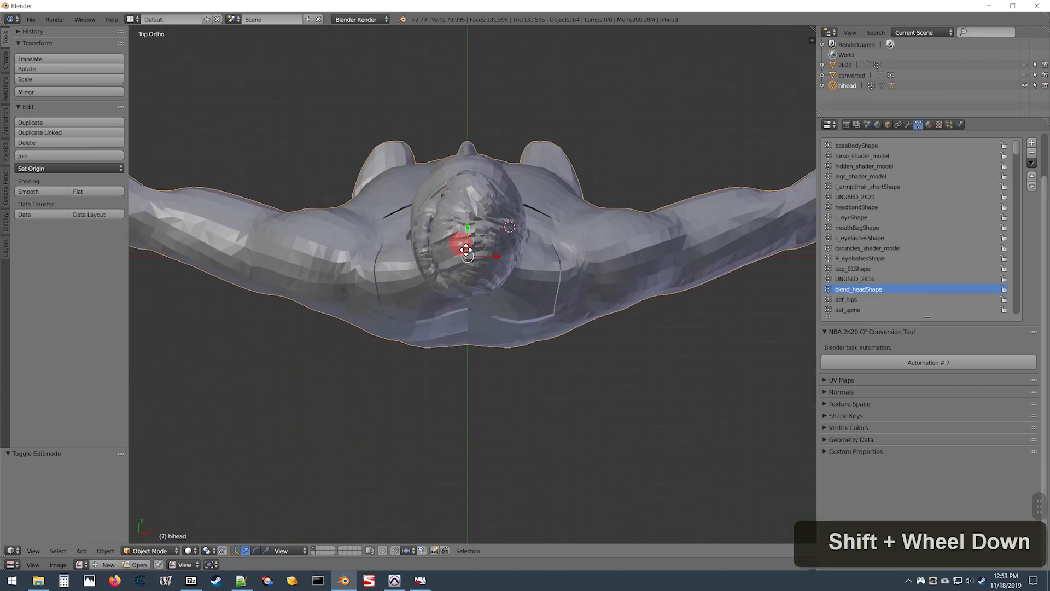
key(3)
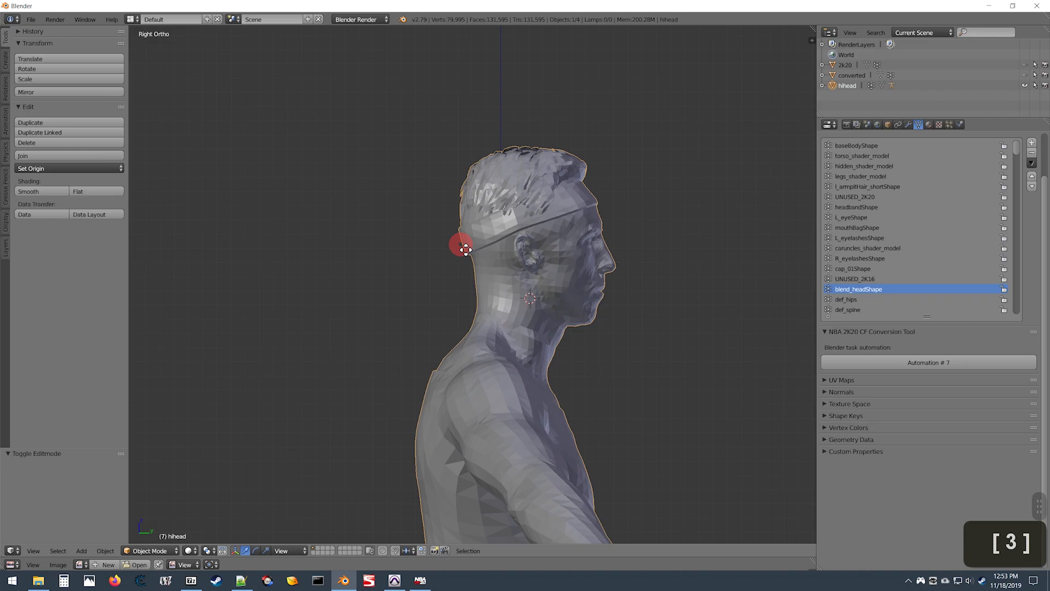
key(8)
key(8)
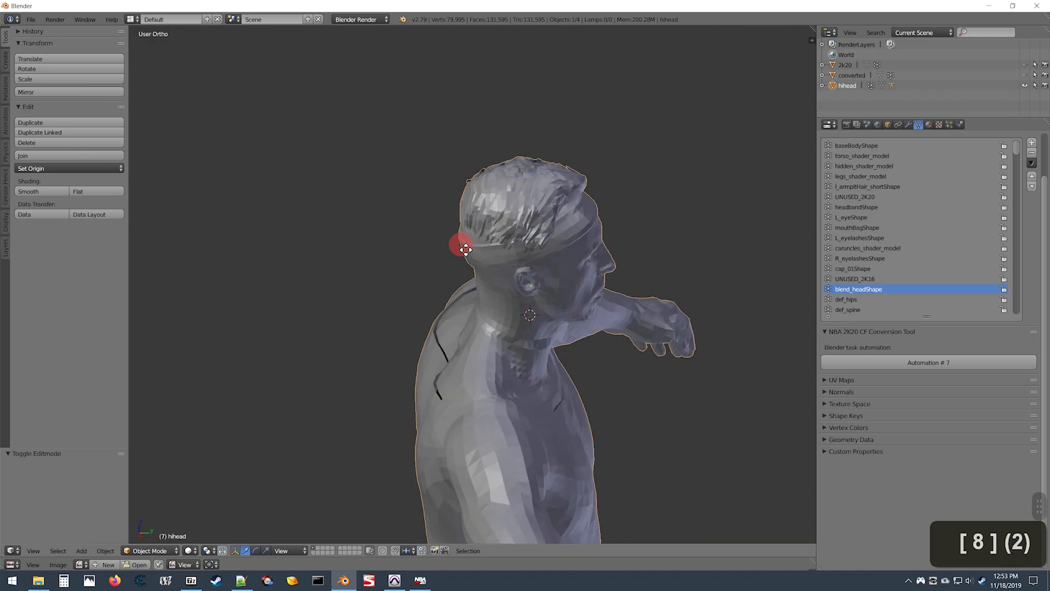
key(KP_8)
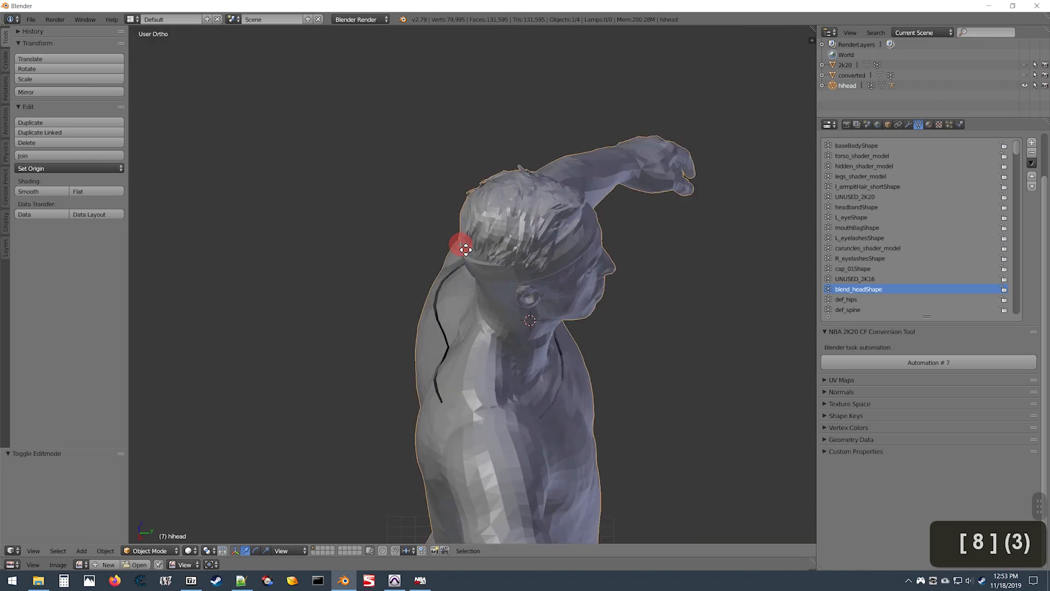
key(KP_6)
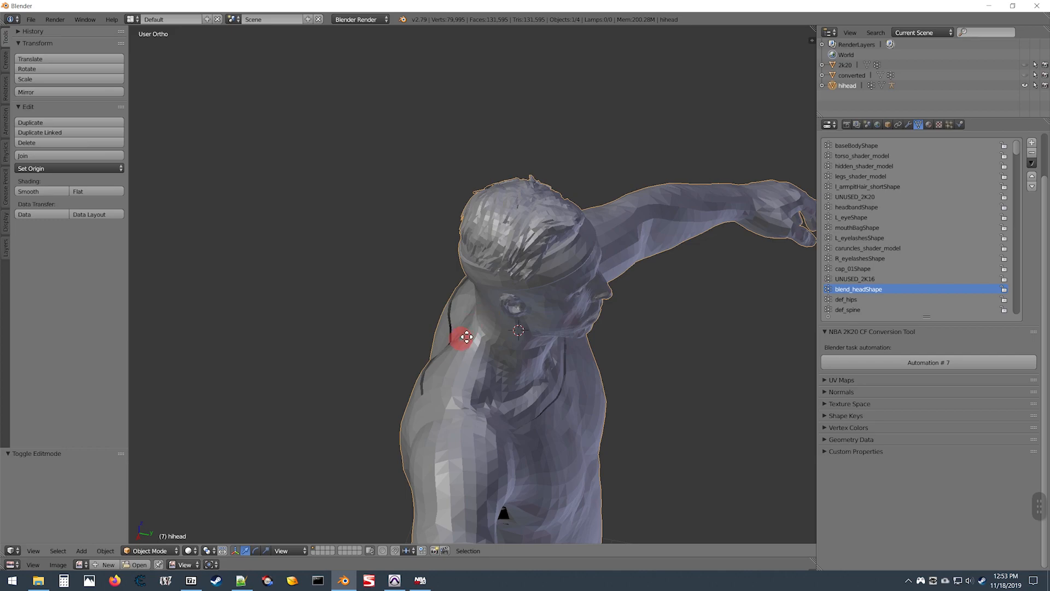
click(932, 361)
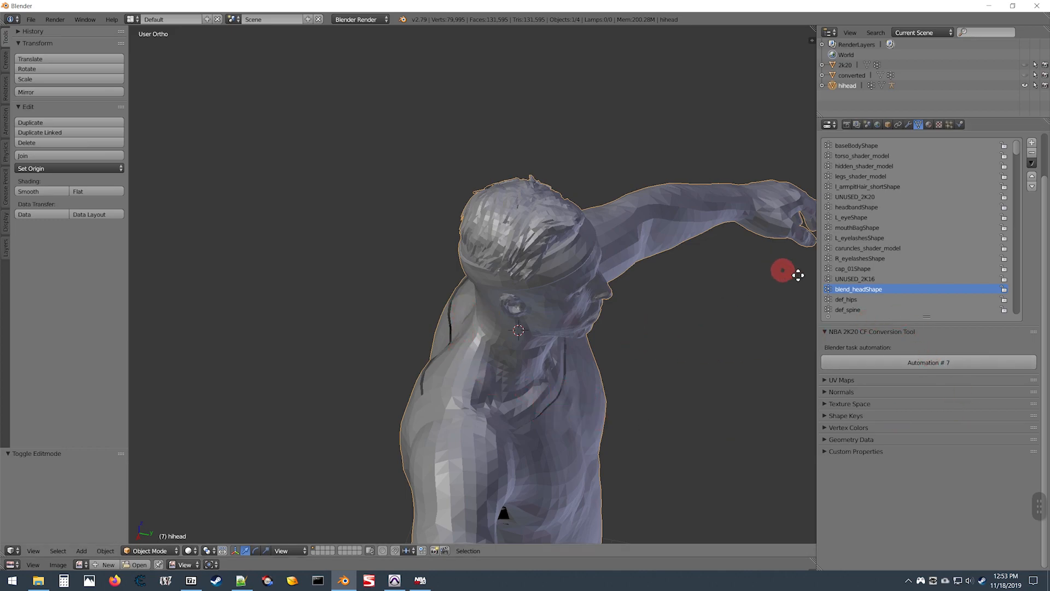
click(929, 363)
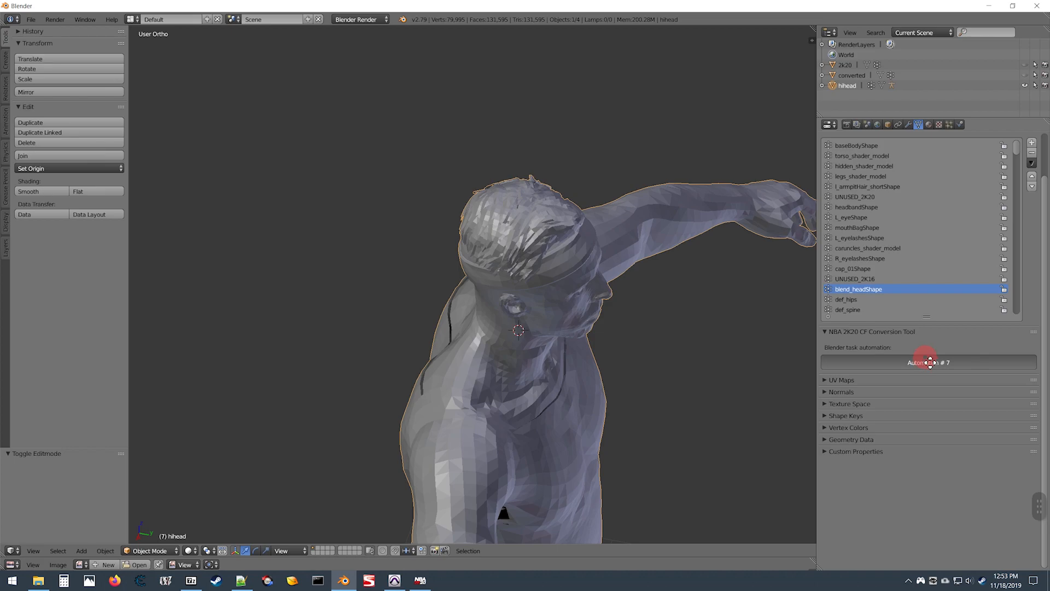
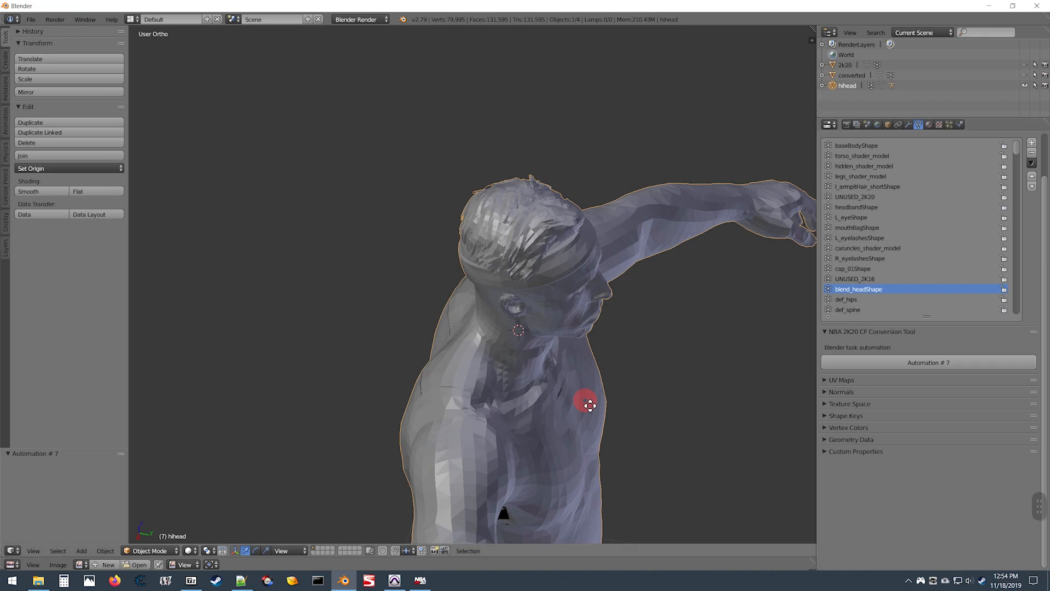
Examine the seam between the head and body from the front, back and right side.
scroll(465, 398, down, 3)
scroll(569, 462, up, 2)
middle_drag(569, 462, 506, 432)
scroll(506, 431, up, 2)
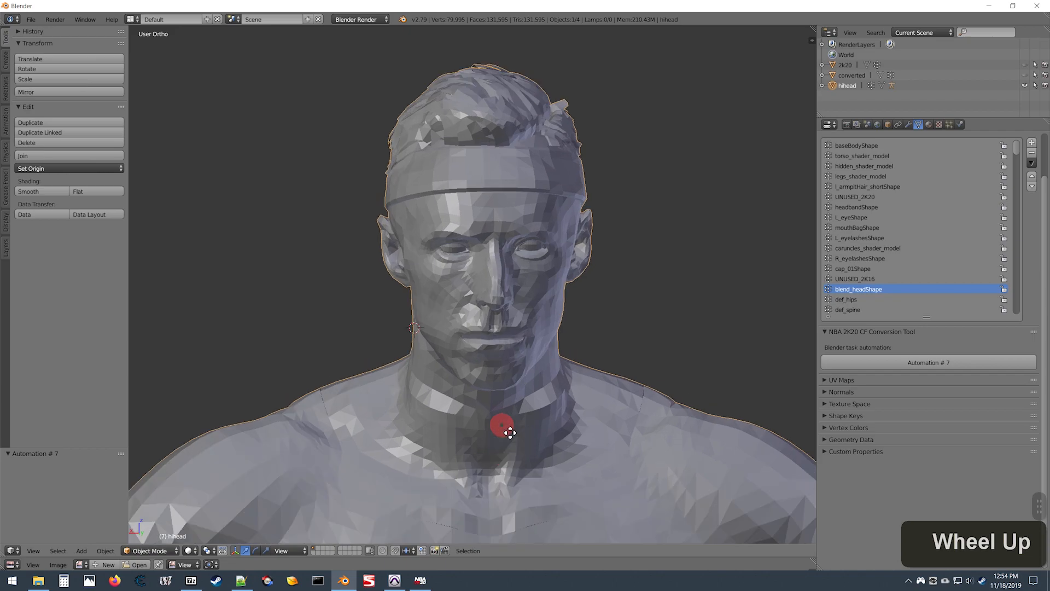
scroll(576, 438, down, 3)
middle_drag(446, 464, 617, 467)
scroll(518, 428, up, 3)
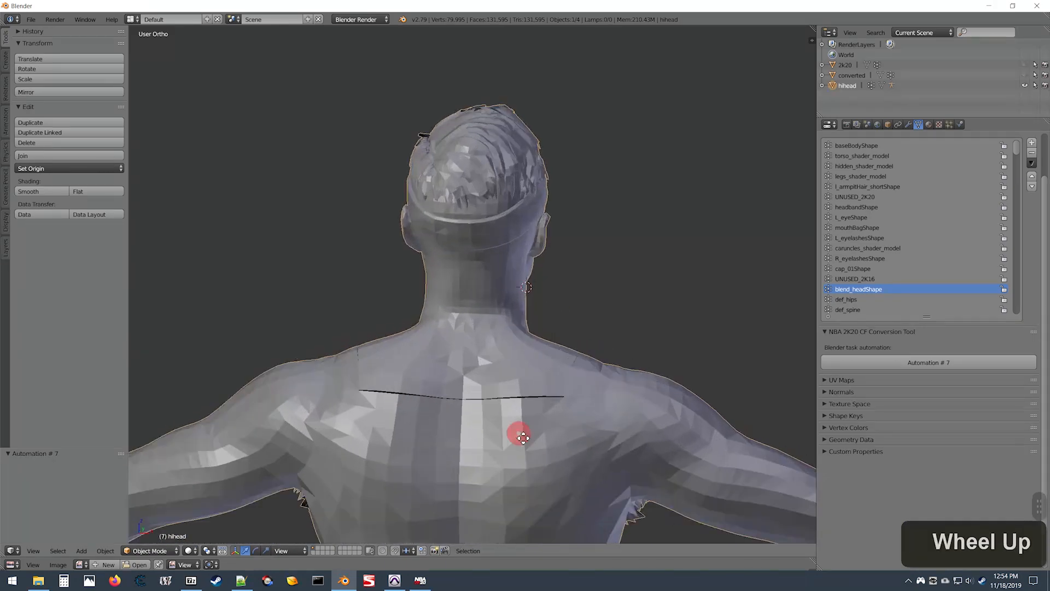
middle_drag(415, 425, 462, 417)
scroll(435, 413, up, 2)
scroll(715, 445, down, 1)
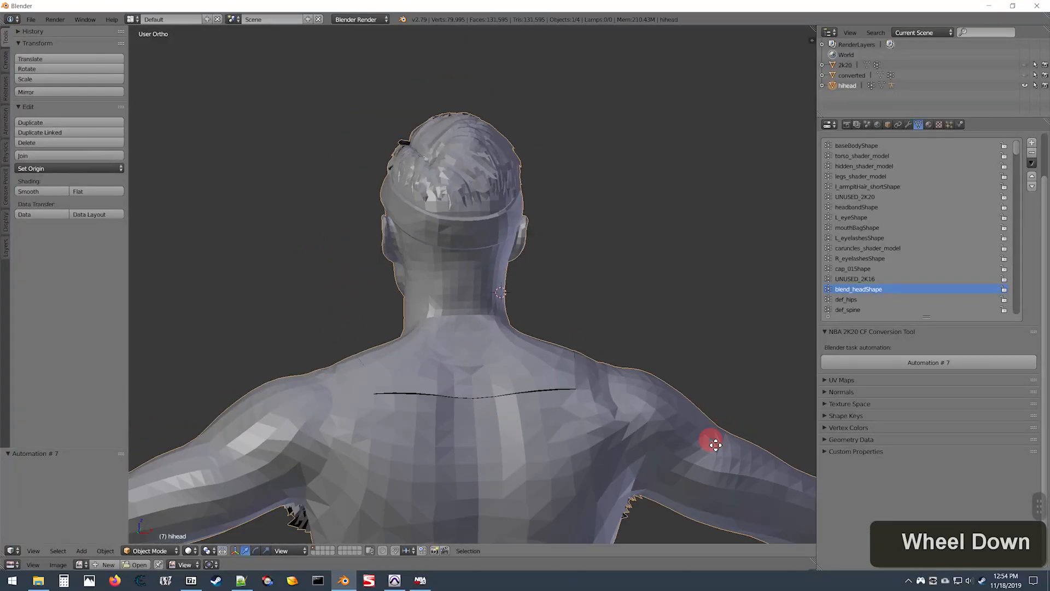
key(KP_3)
shift+scroll(520, 386, down, 4)
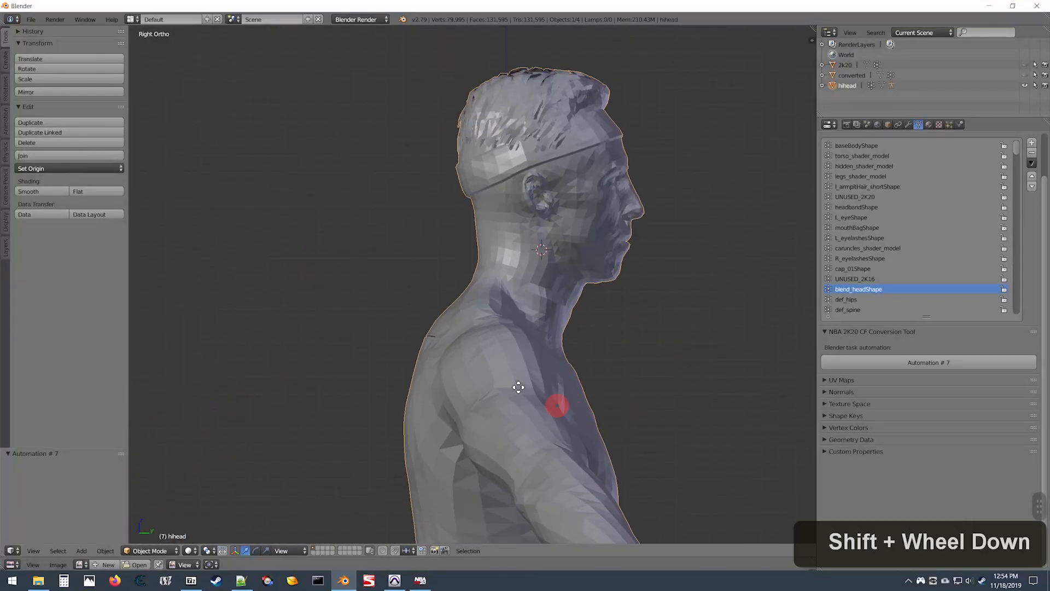
Examine the head-to-body seam of hihead from the right side and from the face side.
scroll(520, 387, up, 5)
scroll(512, 386, down, 3)
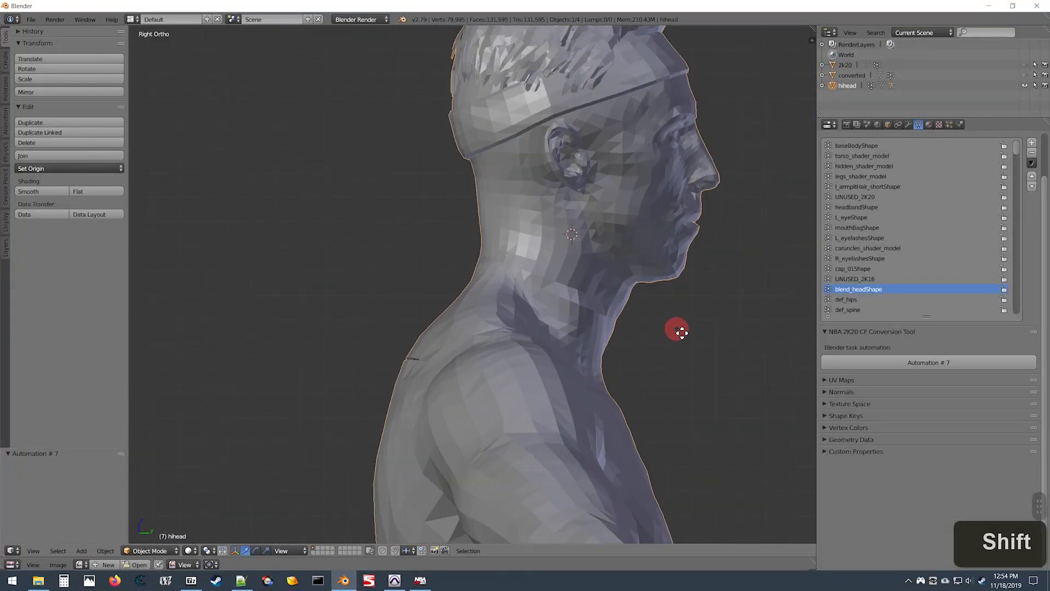
shift+scroll(677, 330, up, 1)
ctrl+scroll(504, 306, up, 5)
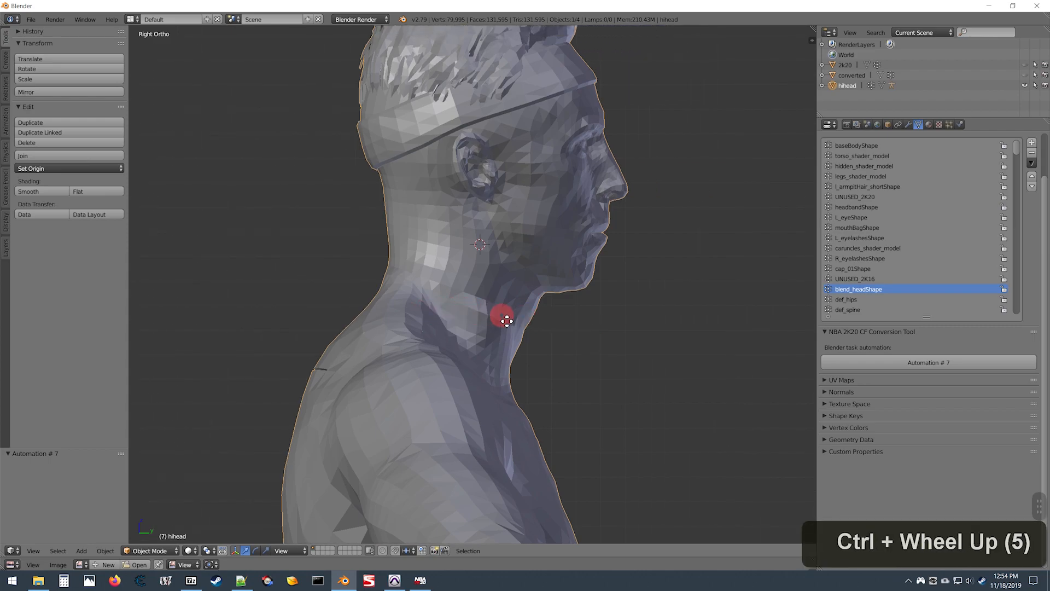
scroll(485, 461, up, 3)
scroll(371, 389, down, 3)
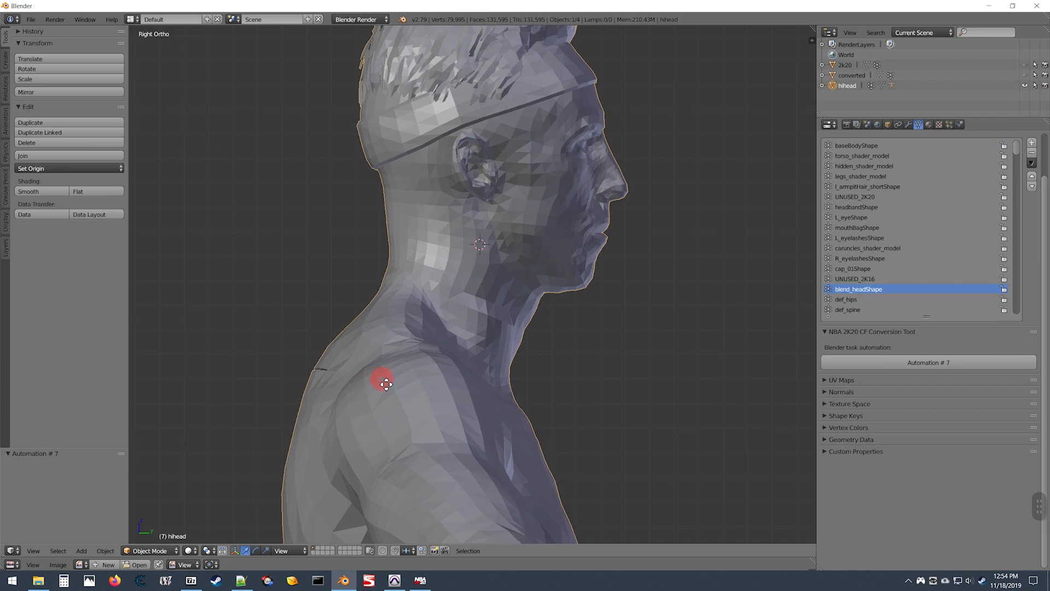
key(3)
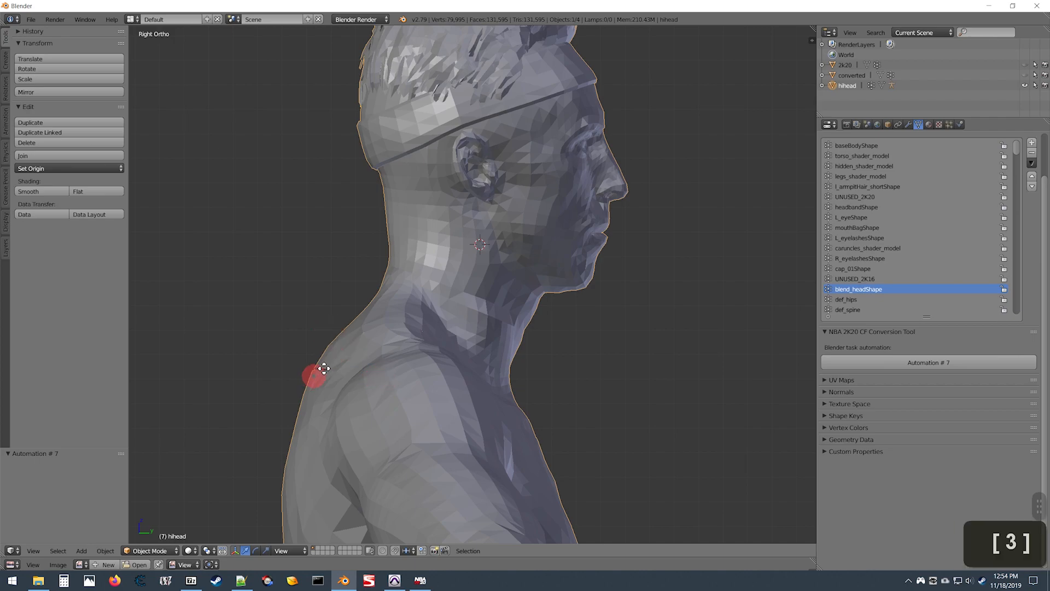
middle_drag(623, 427, 459, 382)
key(ctrl+KP_1)
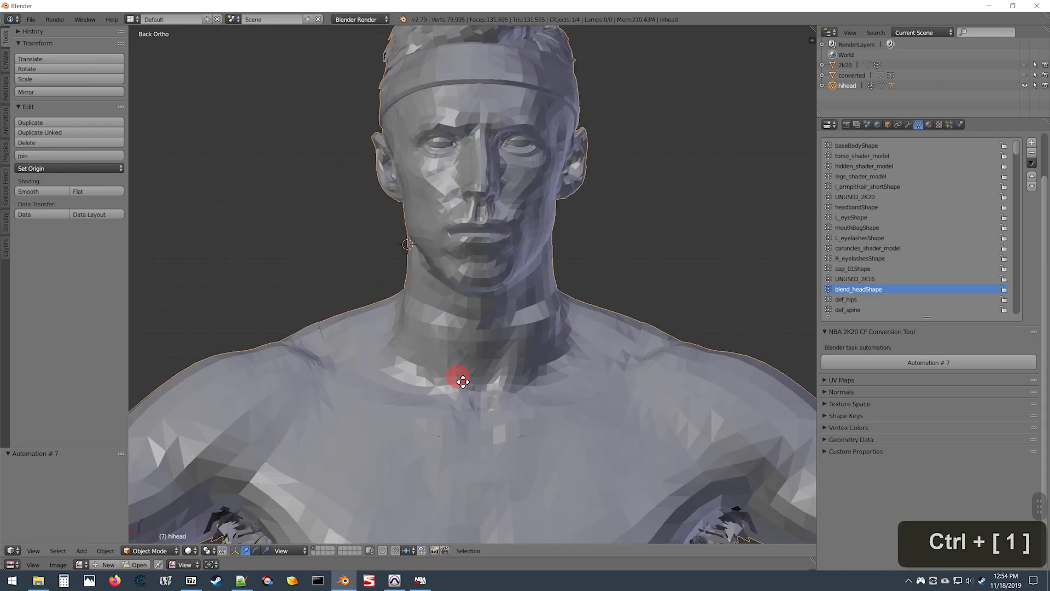
scroll(492, 359, down, 2)
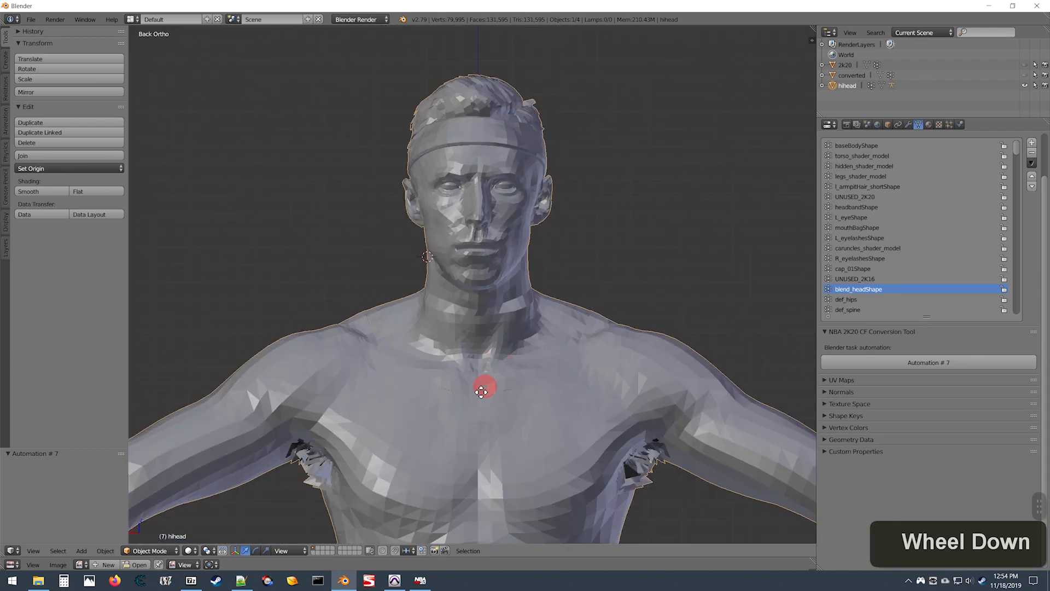
shift+scroll(481, 383, up, 2)
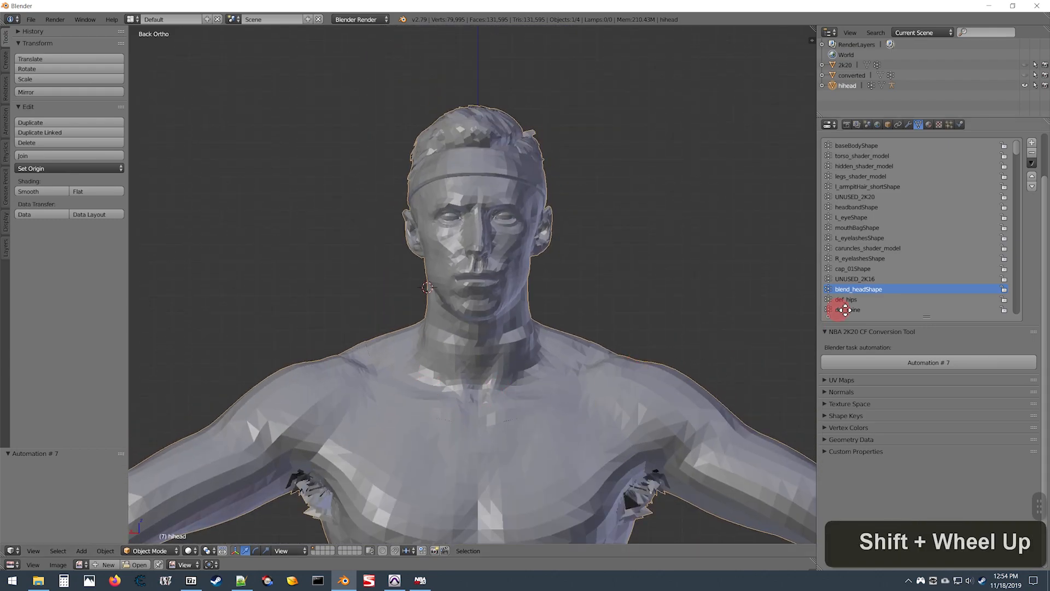
Switch hihead to Sculpt Mode.
click(172, 552)
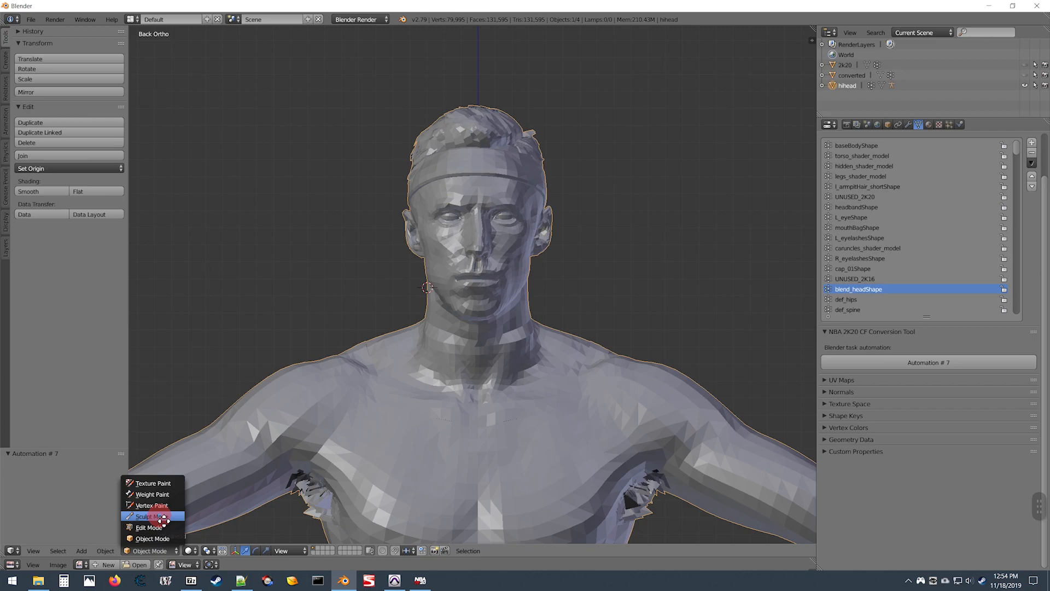
click(164, 517)
scroll(232, 436, up, 1)
scroll(232, 438, down, 1)
scroll(231, 438, up, 2)
scroll(237, 463, down, 4)
scroll(242, 500, up, 3)
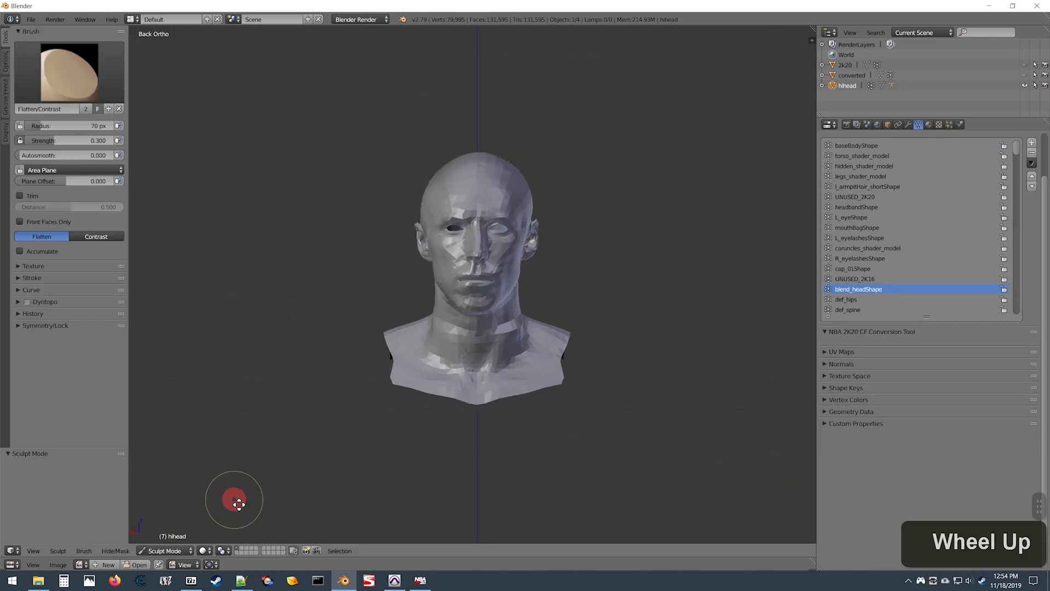
Inspect the isolated head's neck from the right side, at an angle and from behind.
key(3)
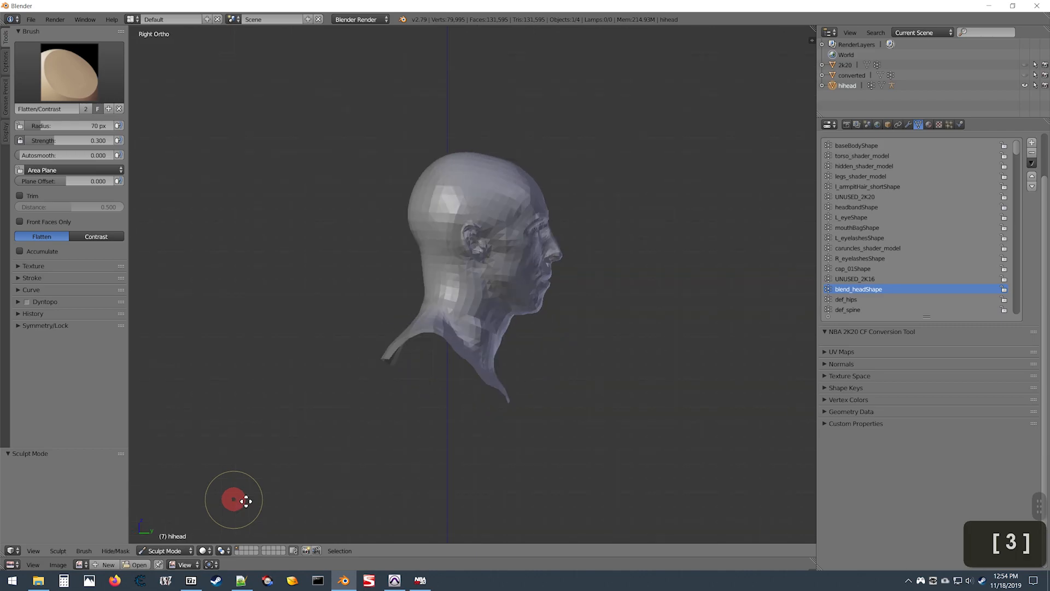
scroll(539, 423, up, 1)
key(3)
scroll(537, 423, down, 1)
middle_drag(537, 422, 389, 387)
scroll(436, 363, up, 1)
scroll(517, 370, down, 1)
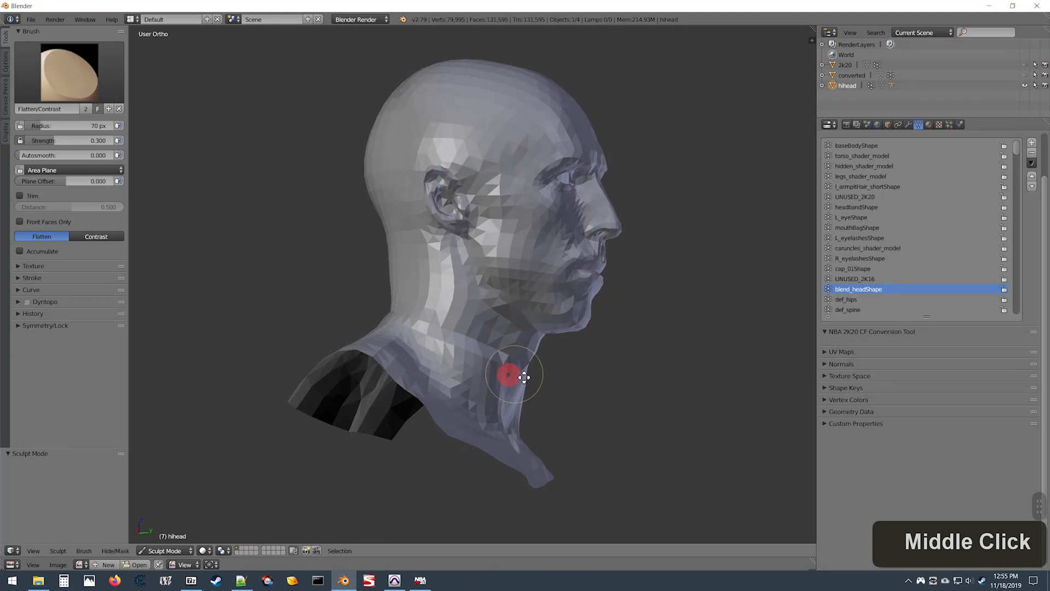
key(KP_1)
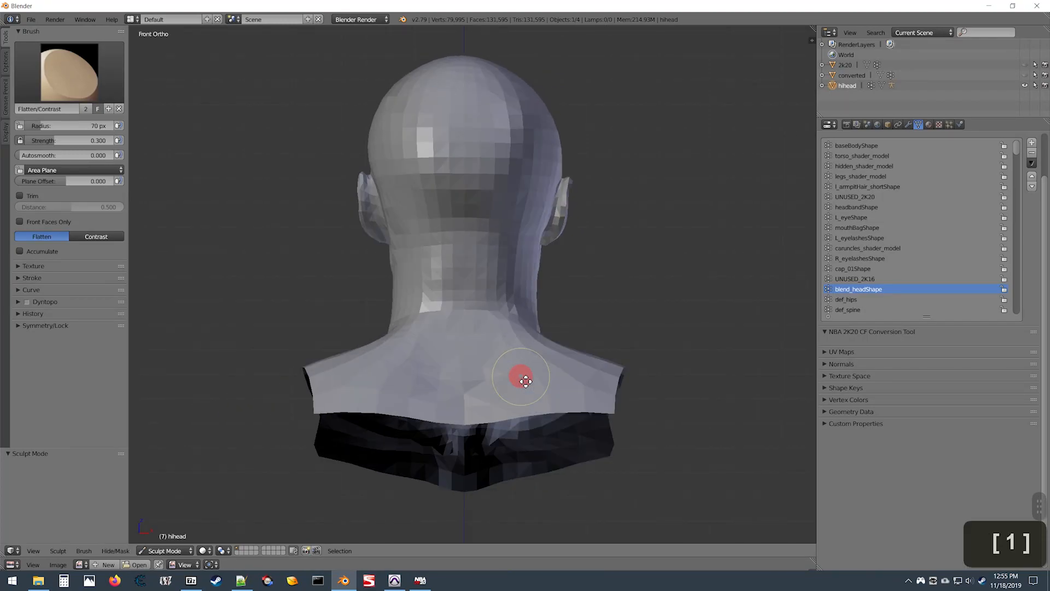
key(KP_3)
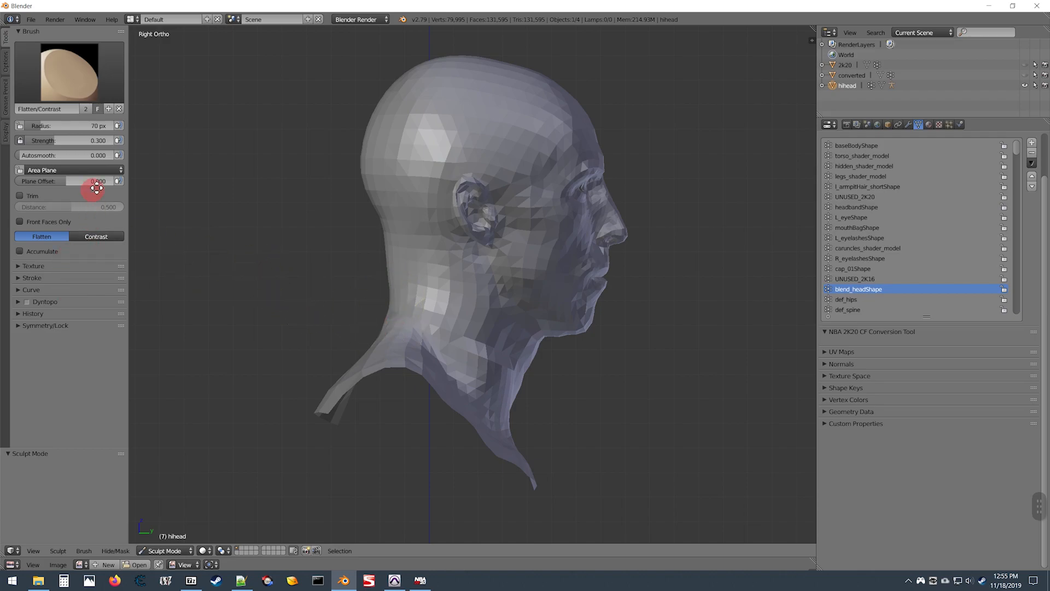
Smooth the rough faces on the right side of the neck below the ear with the Flatten/Contrast brush.
click(75, 79)
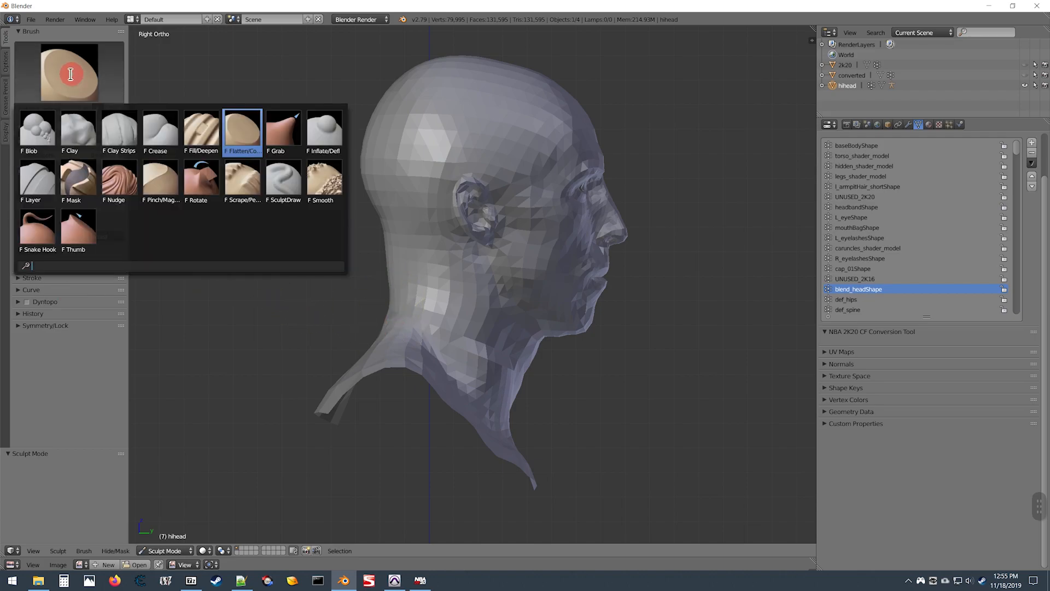
click(76, 401)
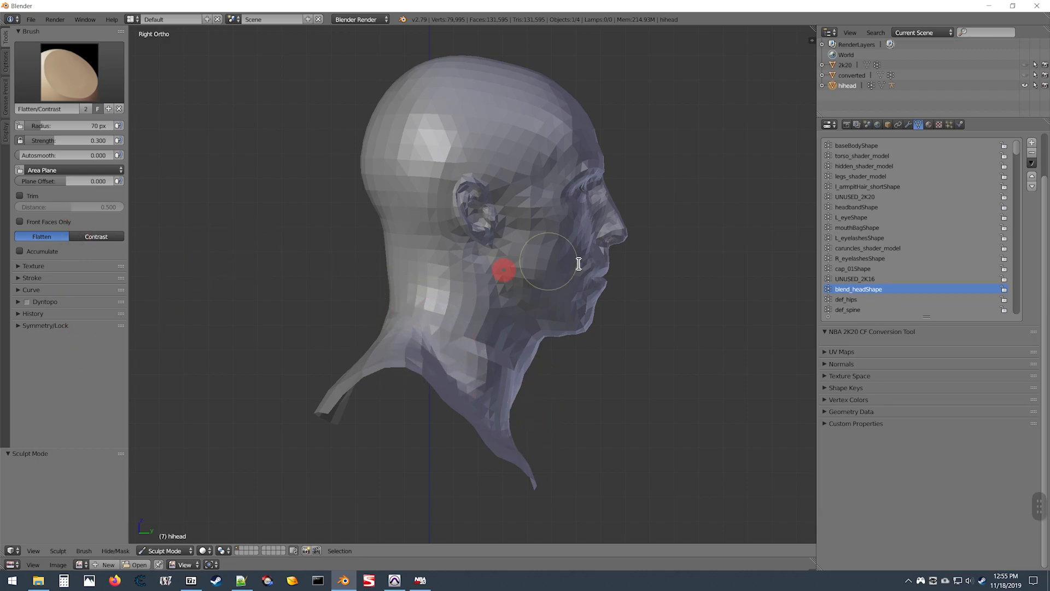
mouse_move(399, 299)
mouse_down()
mouse_move(499, 368)
mouse_move(534, 359)
mouse_move(431, 319)
mouse_up()
scroll(432, 317, down, 2)
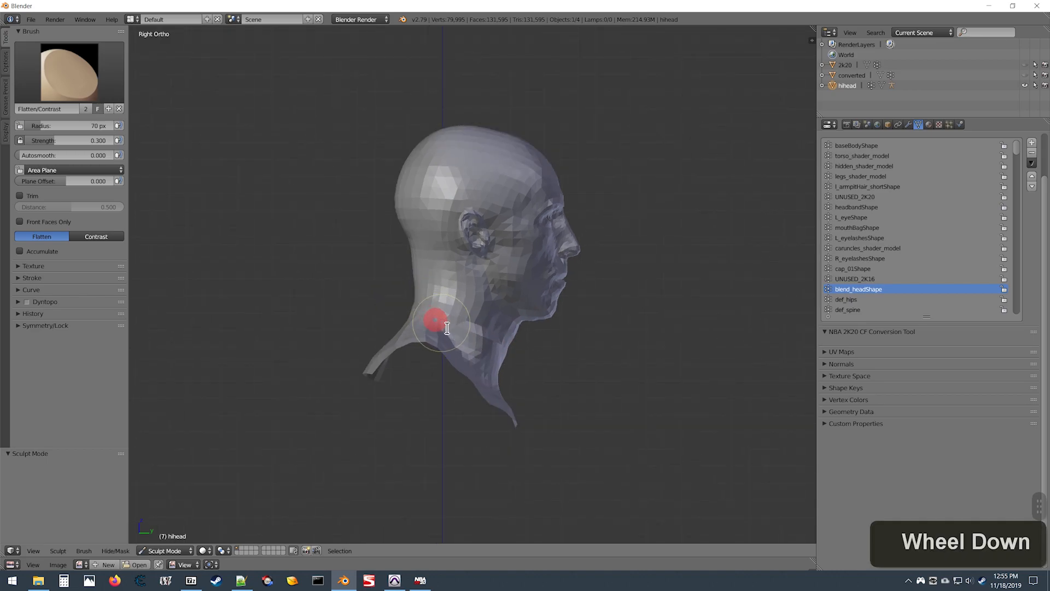
scroll(432, 307, up, 3)
shift+scroll(432, 287, down, 3)
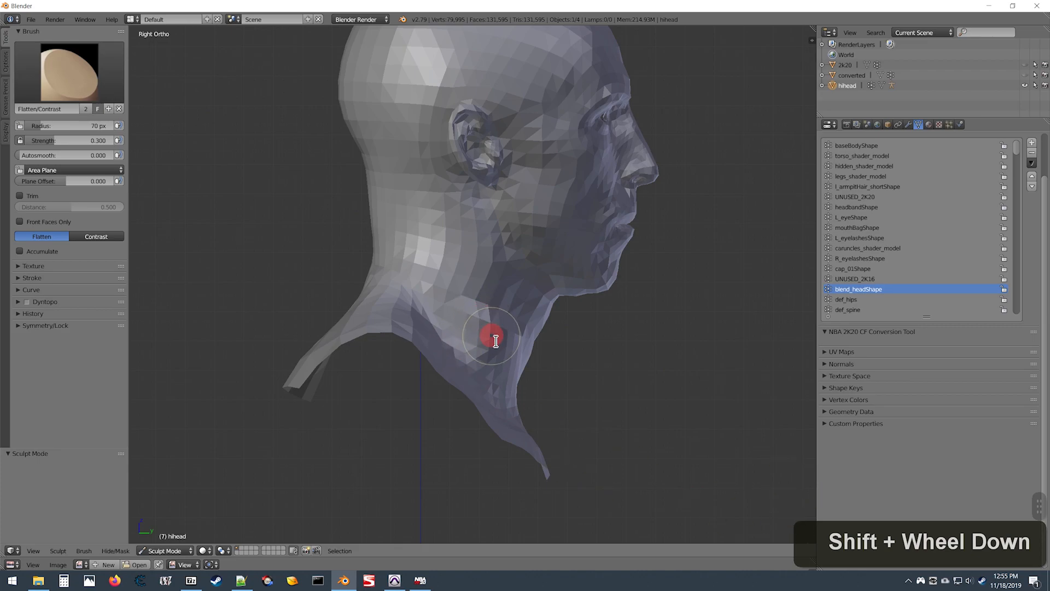
scroll(420, 340, up, 1)
scroll(420, 341, down, 1)
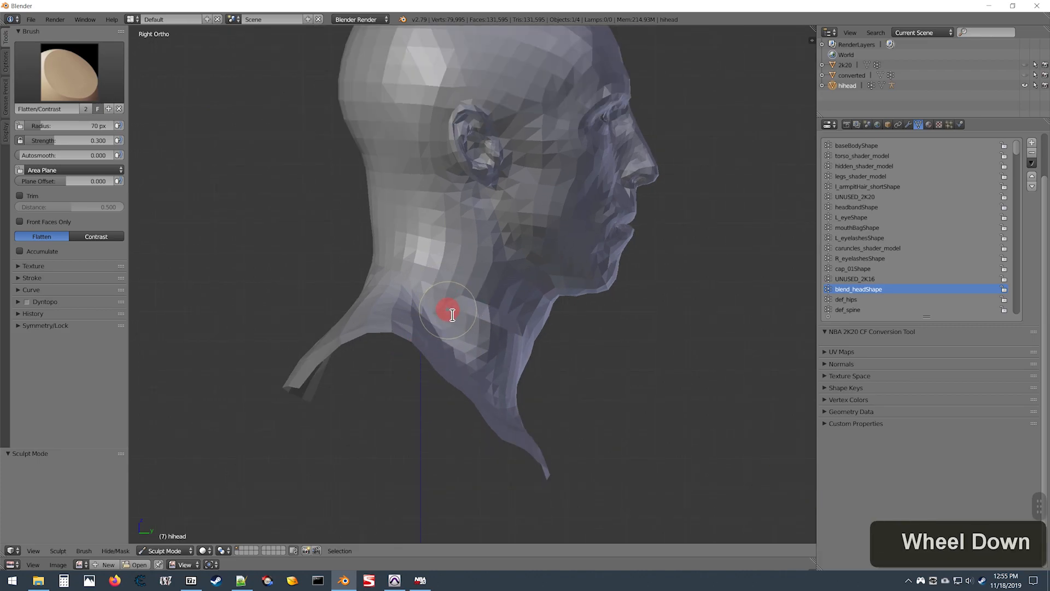
mouse_move(456, 313)
mouse_down()
mouse_move(481, 320)
mouse_move(488, 293)
mouse_move(494, 317)
mouse_move(541, 340)
mouse_move(542, 354)
mouse_move(546, 340)
mouse_move(523, 346)
mouse_move(513, 332)
mouse_move(481, 347)
mouse_move(464, 283)
mouse_up()
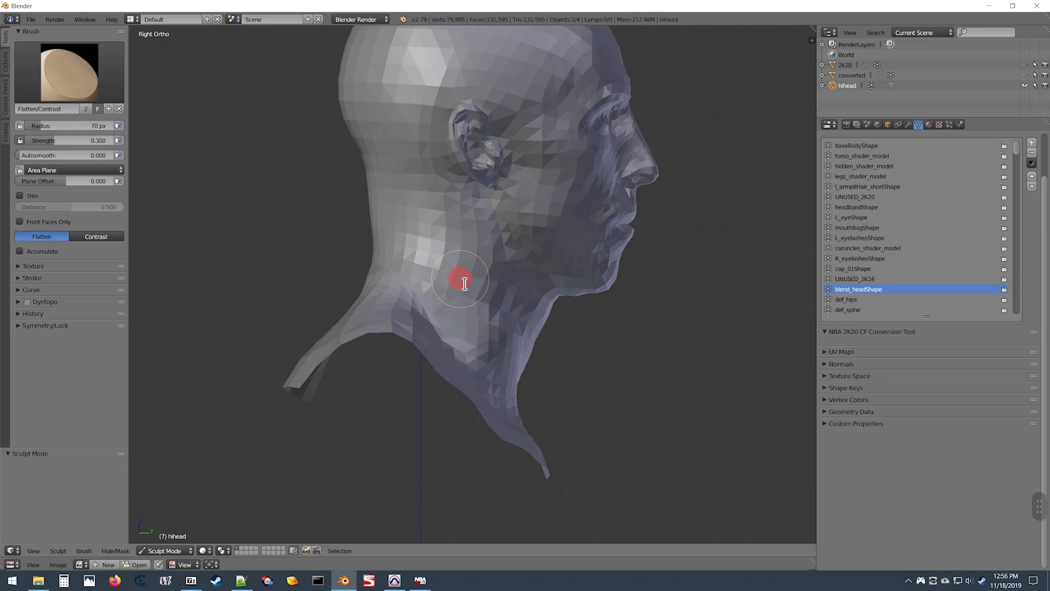
Flatten the uneven area where the back of the neck meets the shoulder, working from an angled rear view.
key(KP_3)
key(KP_1)
scroll(503, 315, left, 1)
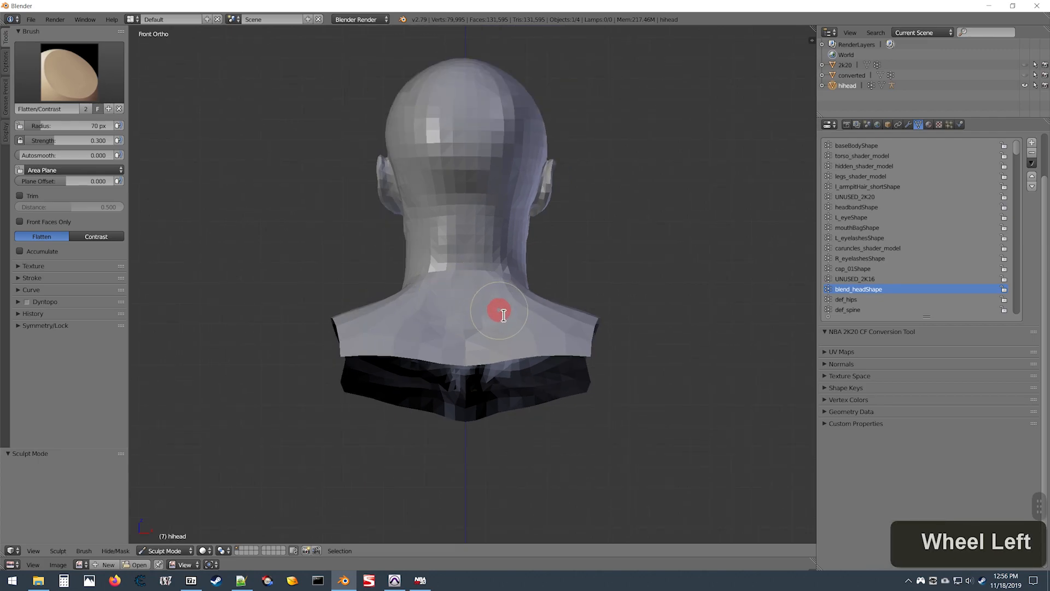
middle_drag(503, 315, 579, 329)
scroll(499, 286, up, 2)
mouse_move(533, 289)
mouse_down()
mouse_move(569, 265)
mouse_move(544, 286)
mouse_move(412, 331)
mouse_move(403, 312)
mouse_move(423, 310)
mouse_move(401, 312)
mouse_move(436, 350)
mouse_move(420, 322)
mouse_up()
Flatten the nape and the rear right edge of the neck, working from the right side and nearby angles.
key(KP_3)
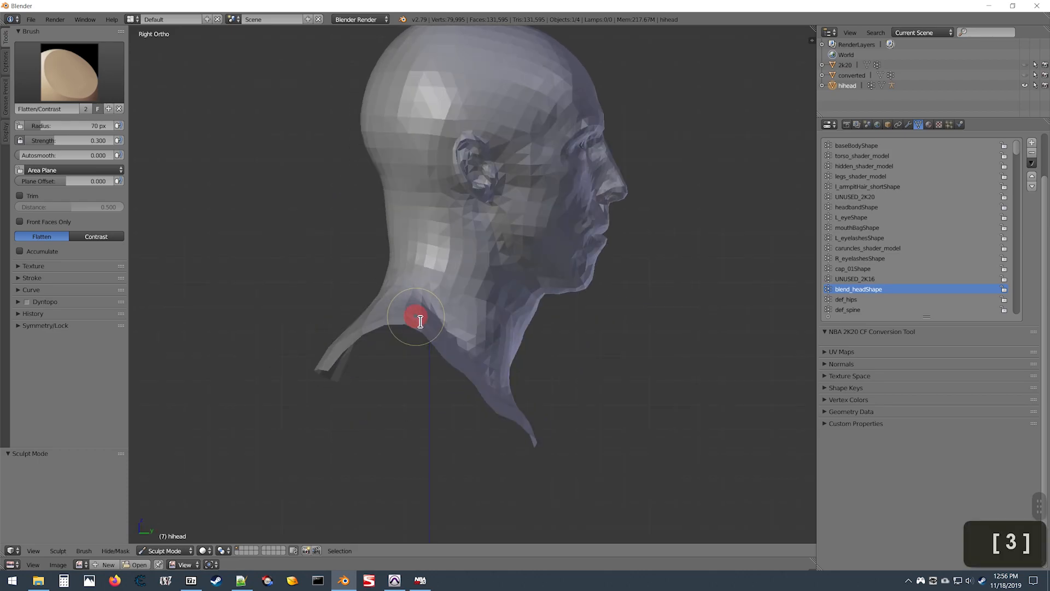
scroll(422, 304, up, 1)
scroll(421, 296, down, 2)
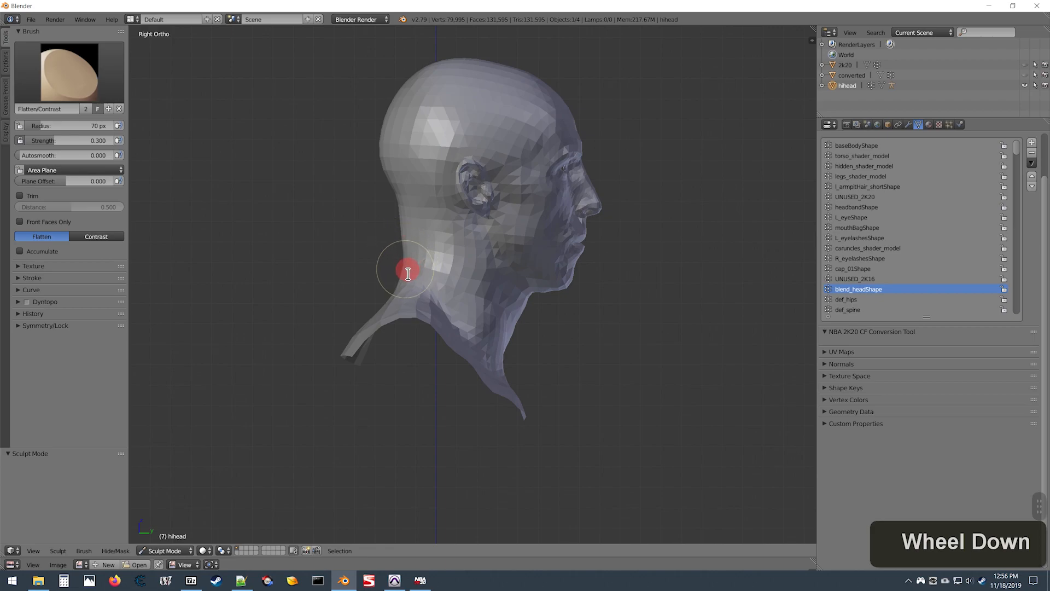
drag(405, 291, 409, 296)
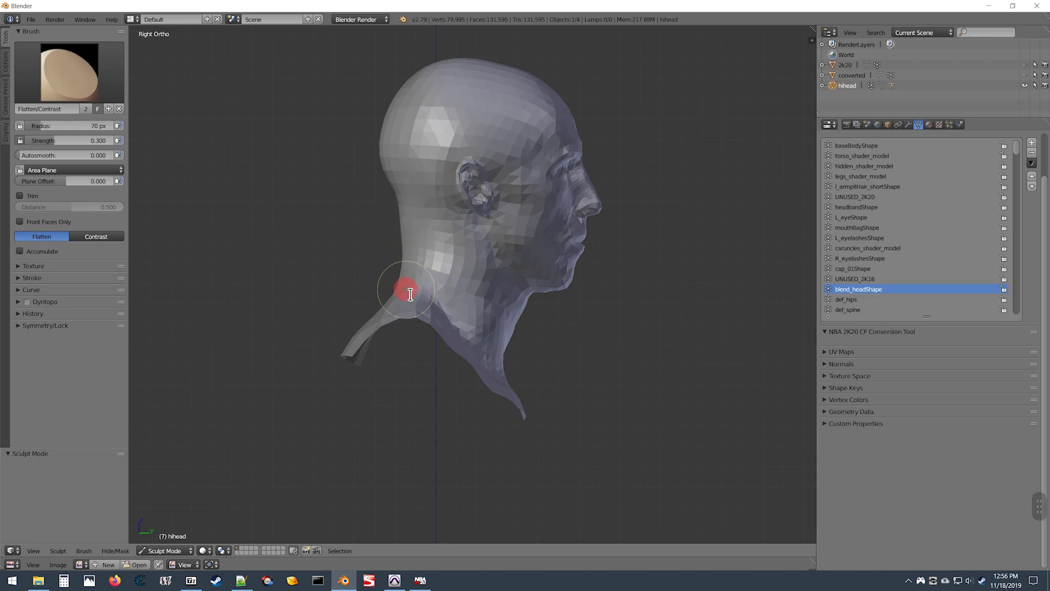
key(KP_6)
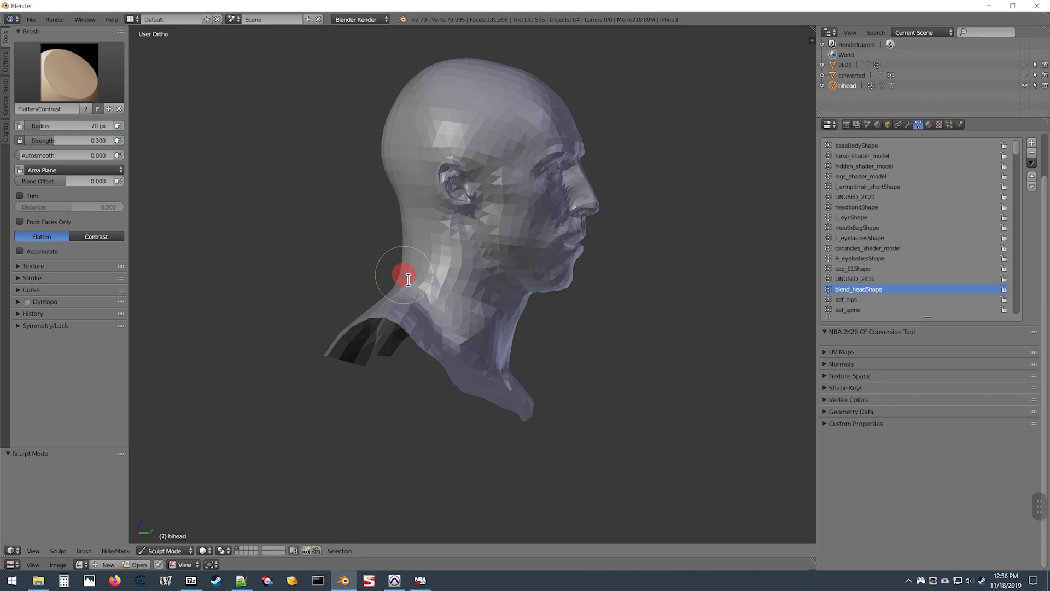
key(3)
key(4)
key(8)
middle_drag(374, 247, 387, 254)
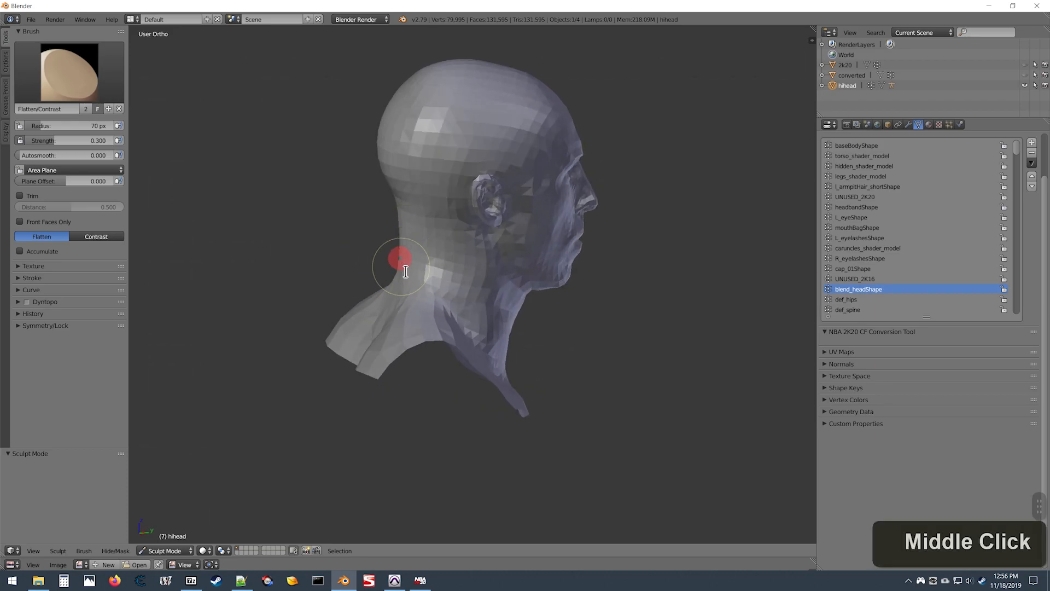
mouse_move(415, 271)
middle_down()
mouse_move(431, 312)
mouse_move(403, 281)
mouse_move(410, 298)
middle_up()
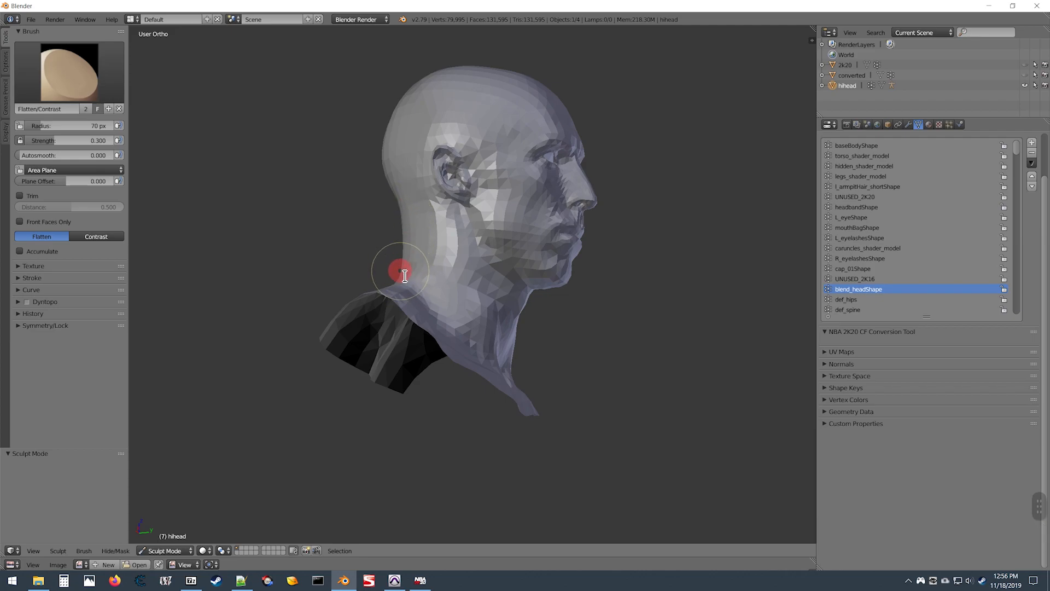
key(KP_3)
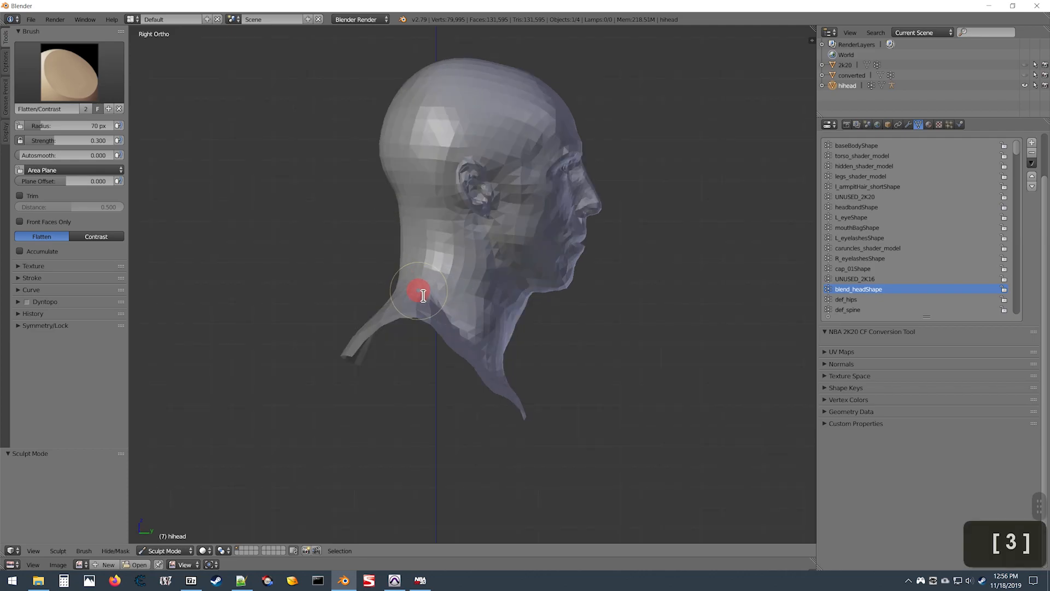
Flatten the base of the neck across the back, from one shoulder to the other.
key(KP_1)
middle_drag(422, 293, 422, 294)
scroll(423, 328, up, 2)
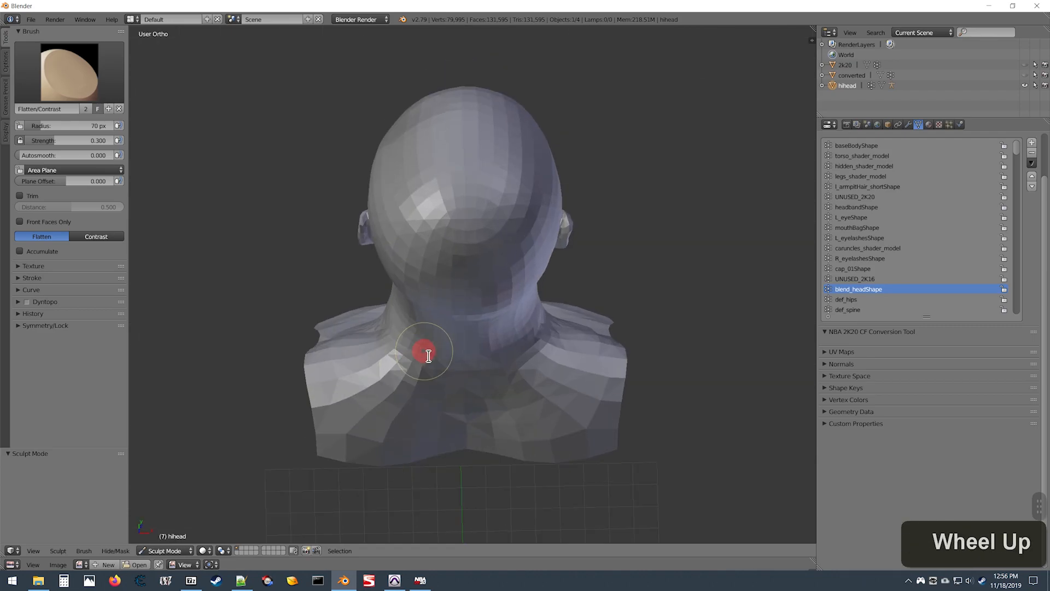
middle_drag(427, 352, 432, 333)
scroll(534, 480, up, 1)
scroll(482, 387, up, 1)
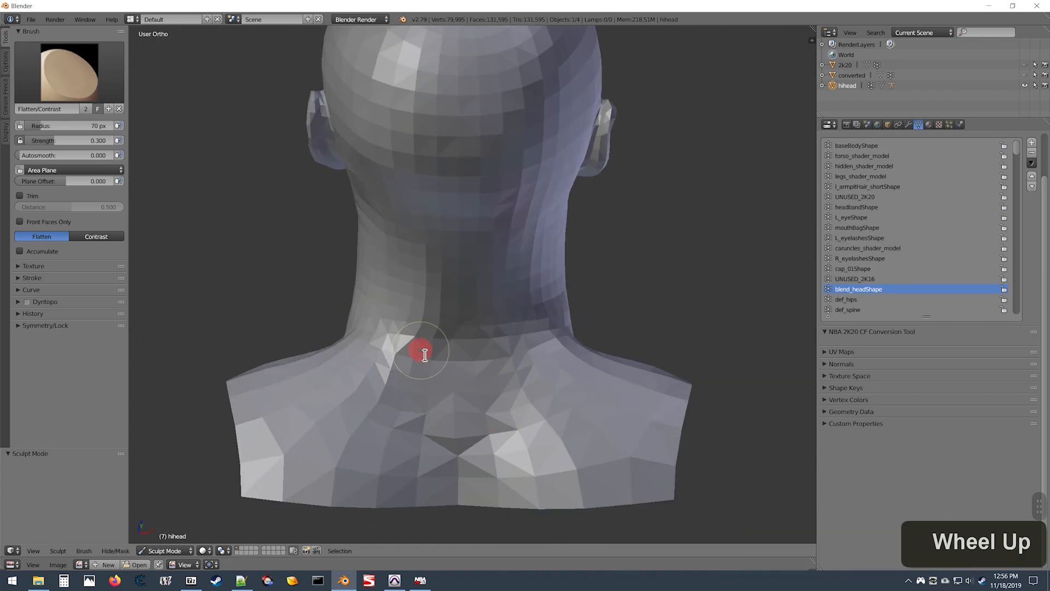
mouse_move(430, 341)
mouse_down()
mouse_move(392, 349)
mouse_move(406, 338)
mouse_move(348, 338)
mouse_move(367, 269)
mouse_move(410, 346)
mouse_move(428, 335)
mouse_move(564, 333)
mouse_move(572, 259)
mouse_move(565, 302)
mouse_move(596, 359)
mouse_up()
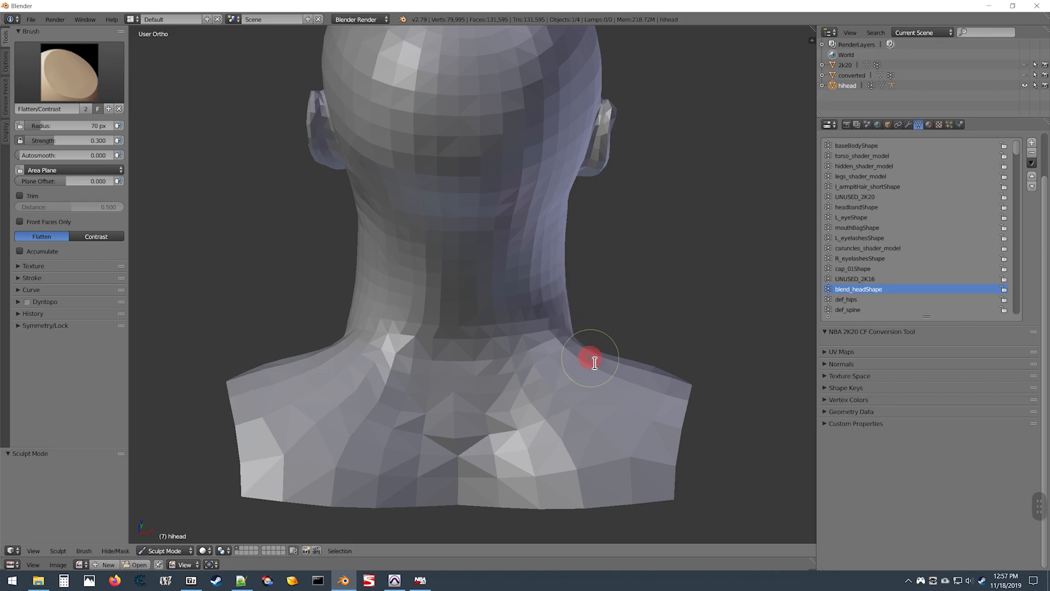
Flatten the throat and the left side of the neck below the jaw, working from several angles.
key(ctrl+KP_1)
shift+scroll(514, 286, down, 3)
scroll(440, 311, up, 4)
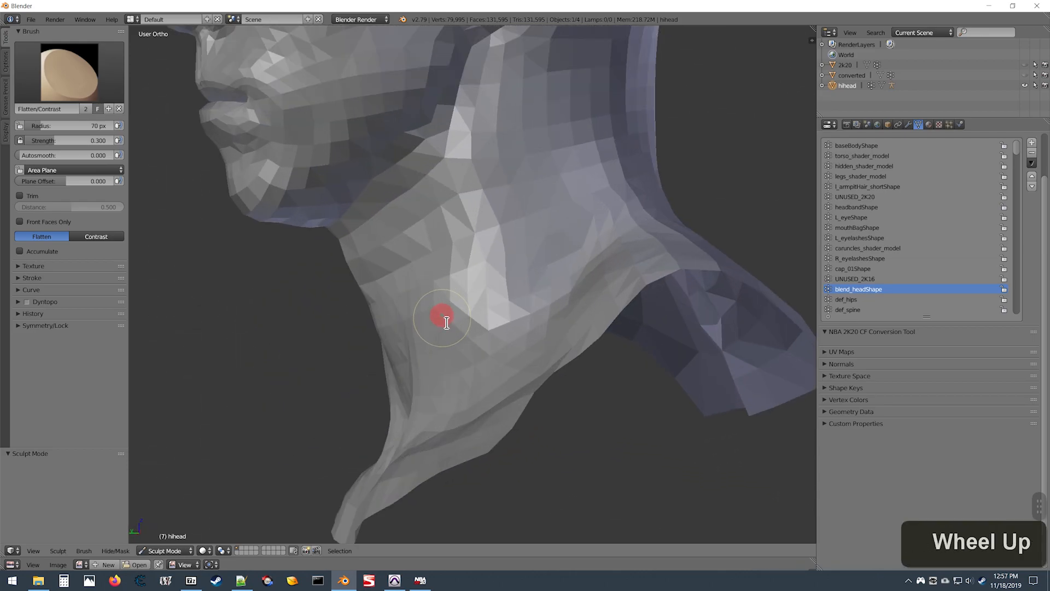
scroll(371, 294, down, 3)
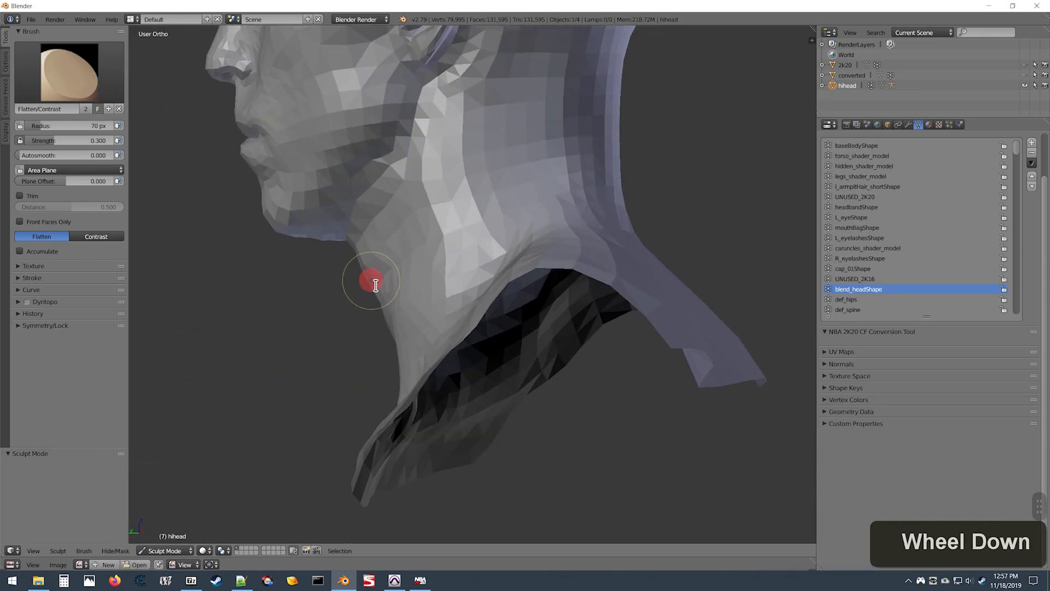
mouse_move(360, 263)
mouse_down()
mouse_move(377, 304)
mouse_move(422, 257)
mouse_move(487, 220)
mouse_move(451, 233)
mouse_up()
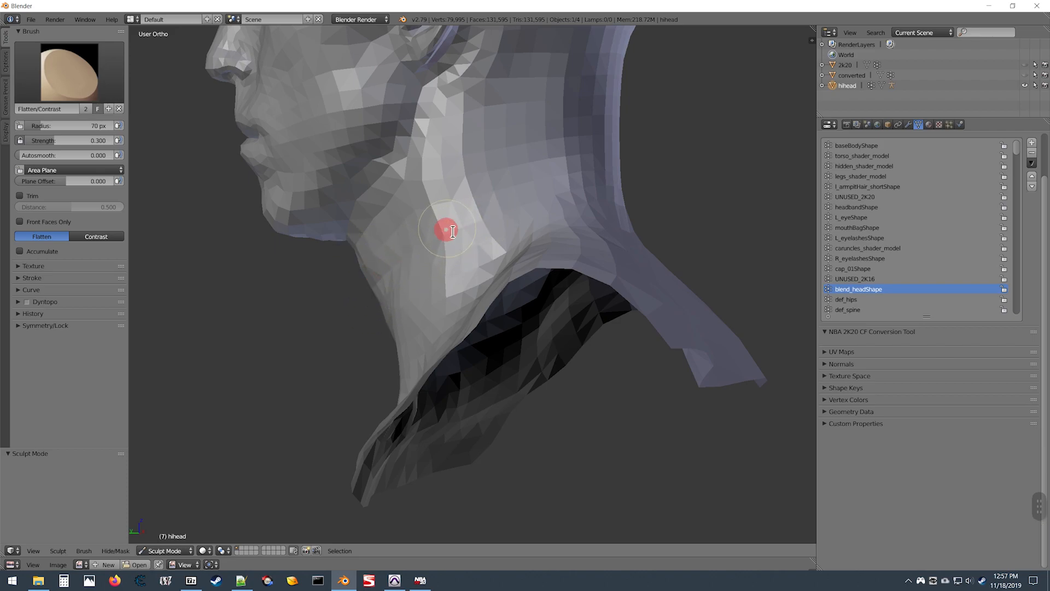
middle_drag(431, 216, 421, 297)
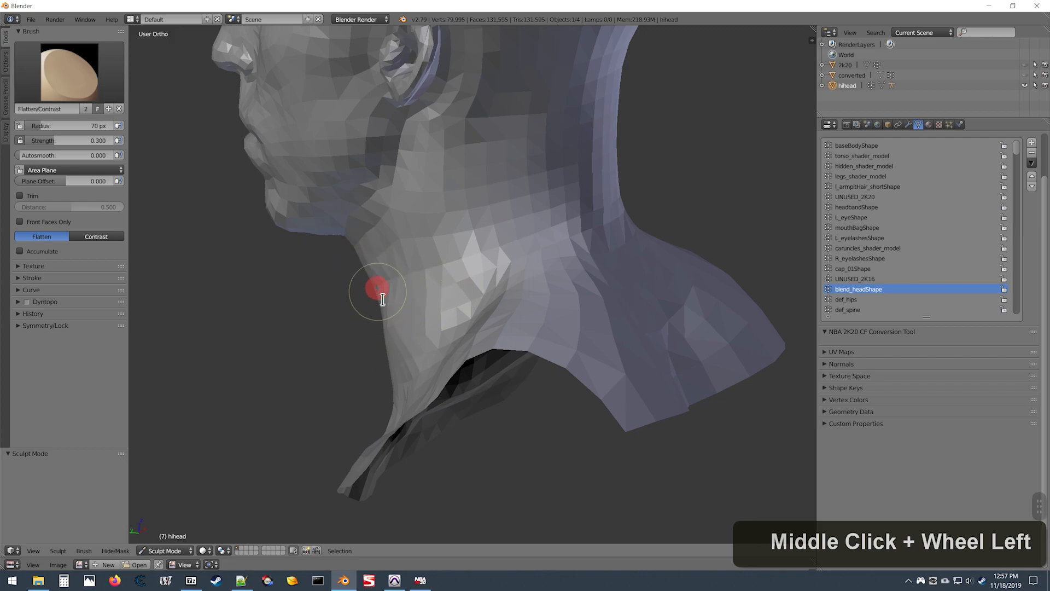
scroll(403, 312, down, 4)
middle_drag(436, 339, 417, 326)
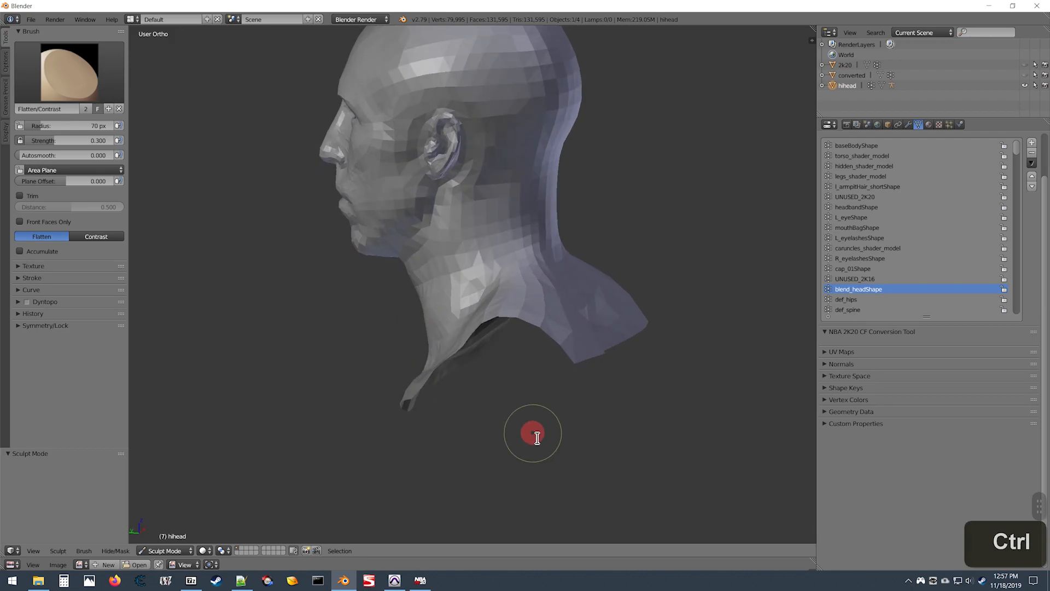
Return hihead from Sculpt Mode to Object Mode and inspect the neck with the full body from the face and right side.
key(ctrl+KP_1)
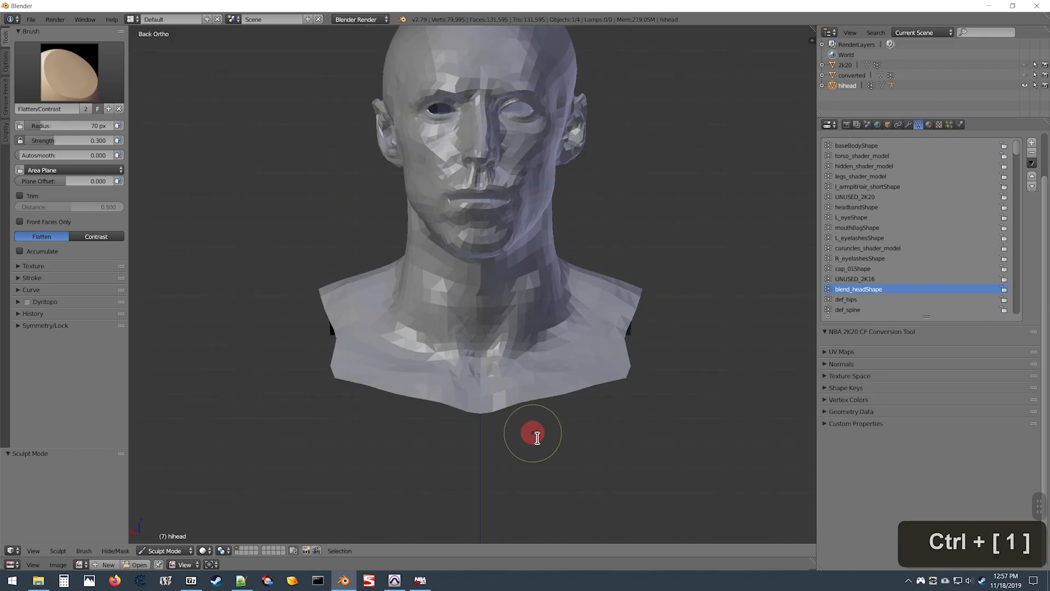
click(166, 551)
click(164, 537)
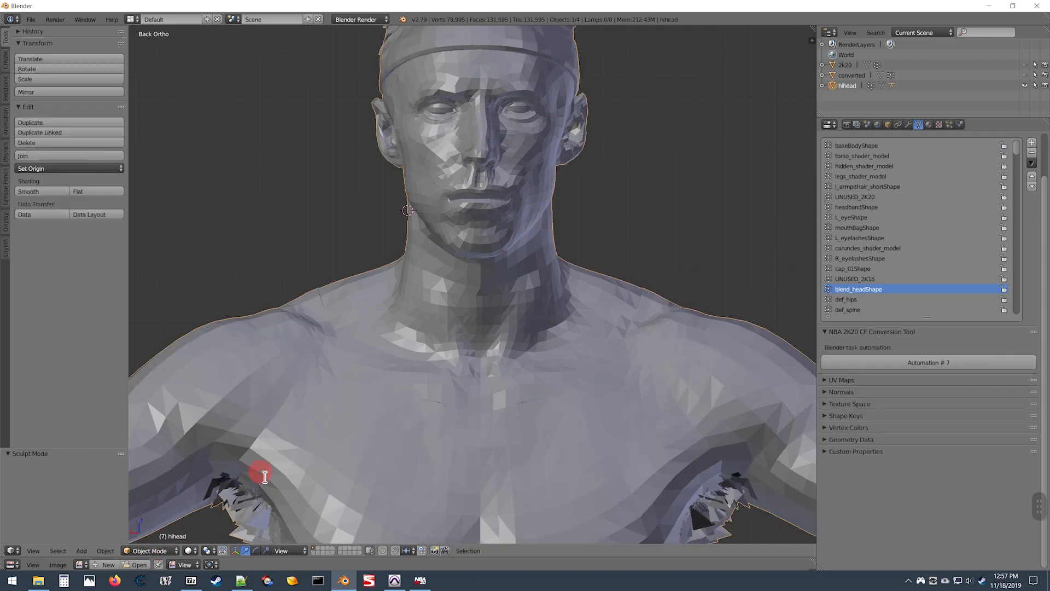
key(KP_3)
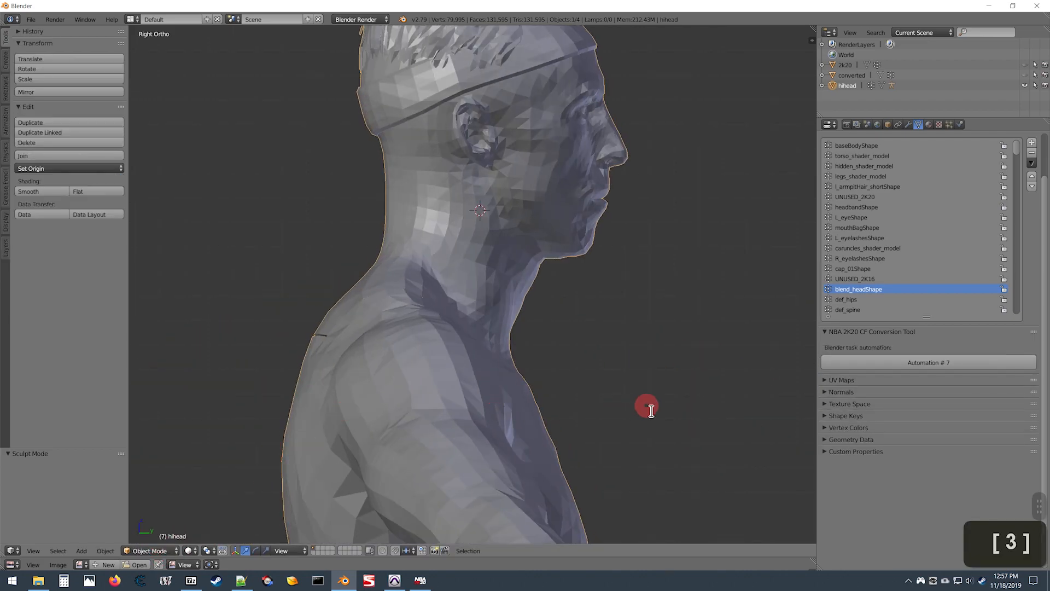
key(ctrl+KP_1)
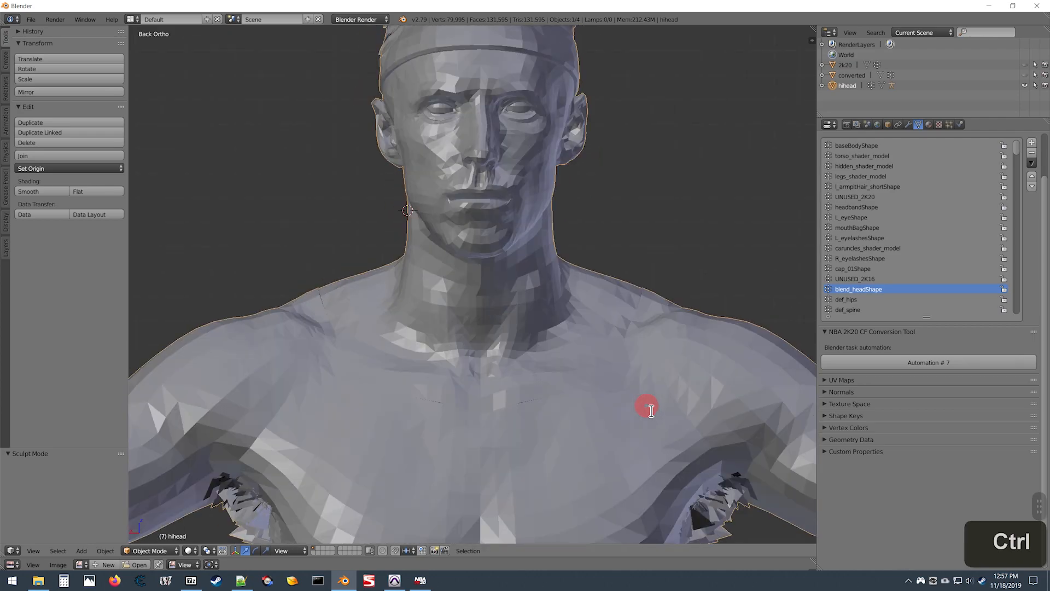
key(KP_3)
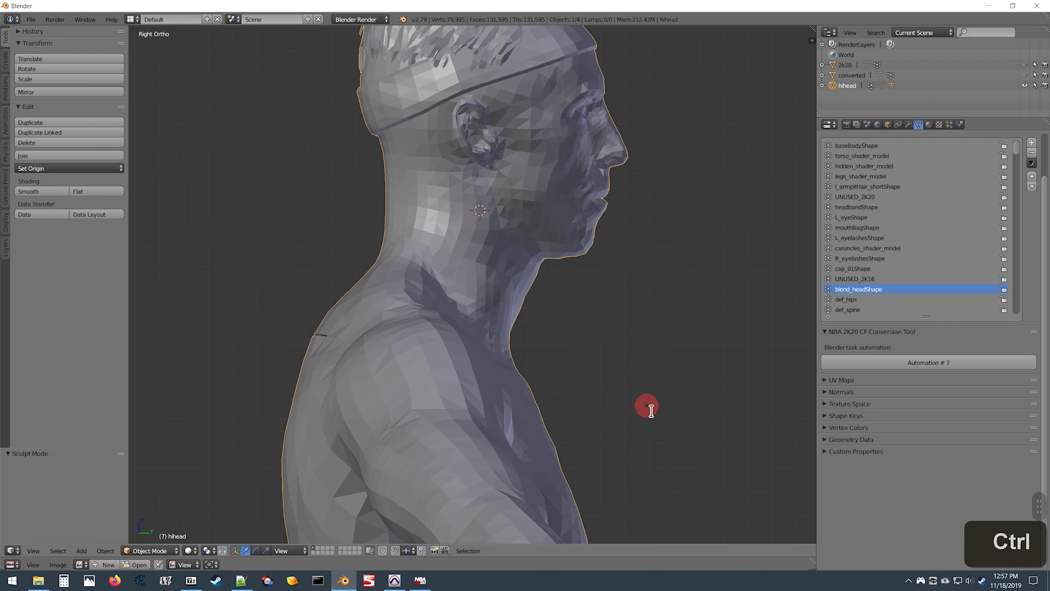
key(ctrl+KP_1)
Compare the neck before and after sculpting by alternately undoing and redoing the sculpt changes in the side view.
key(ctrl+z)
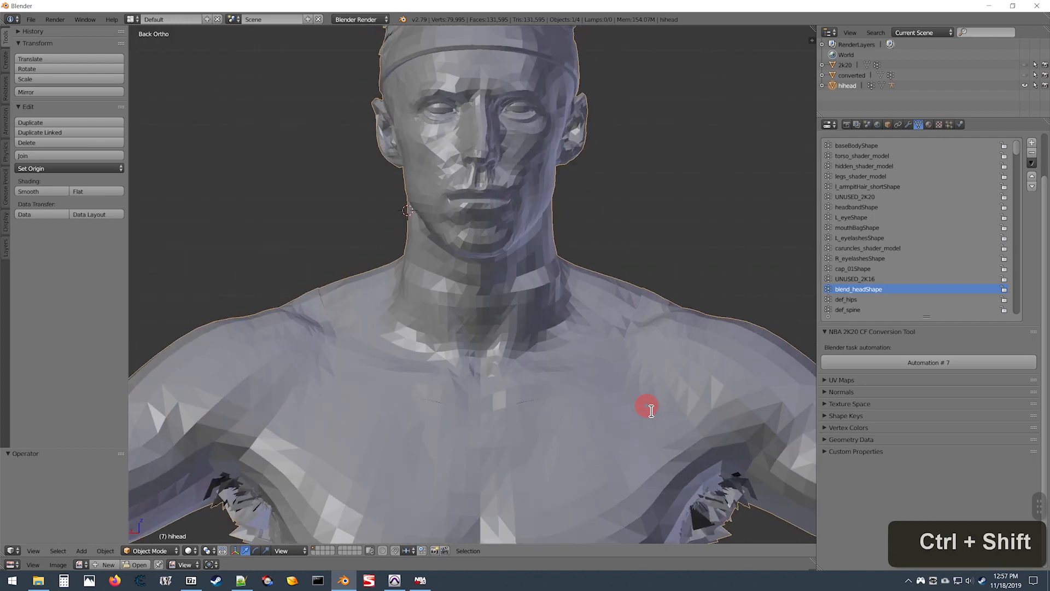
key(ctrl+shift+z)
key(ctrl+z)
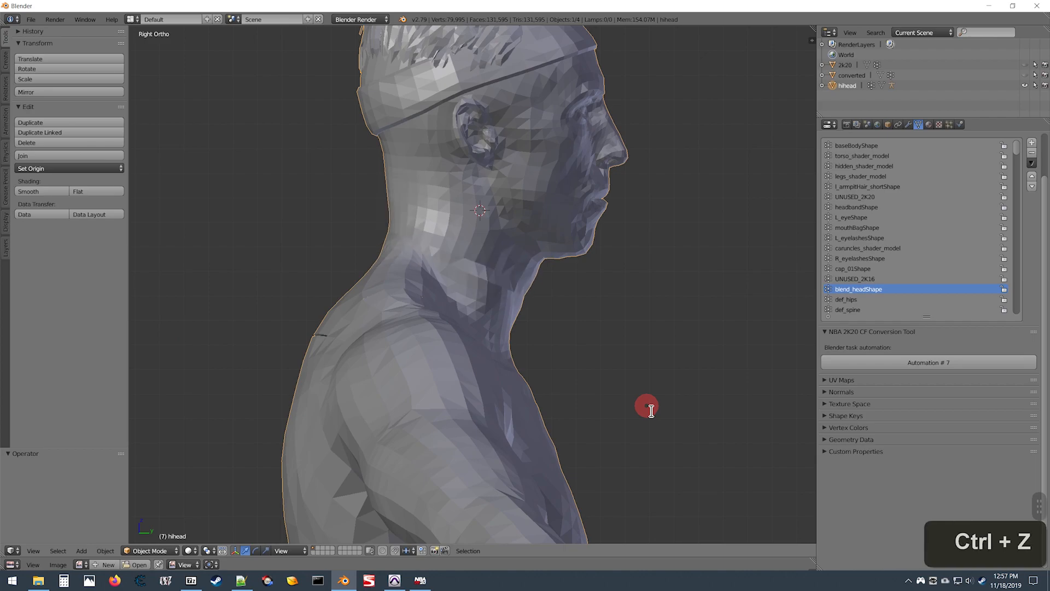
key(ctrl+shift+z)
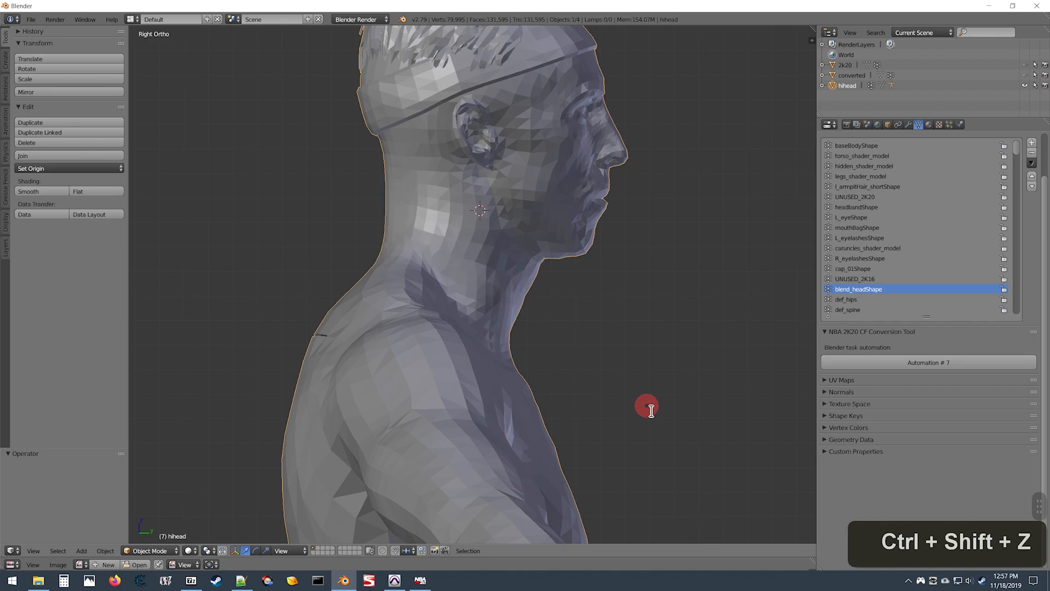
key(ctrl+z)
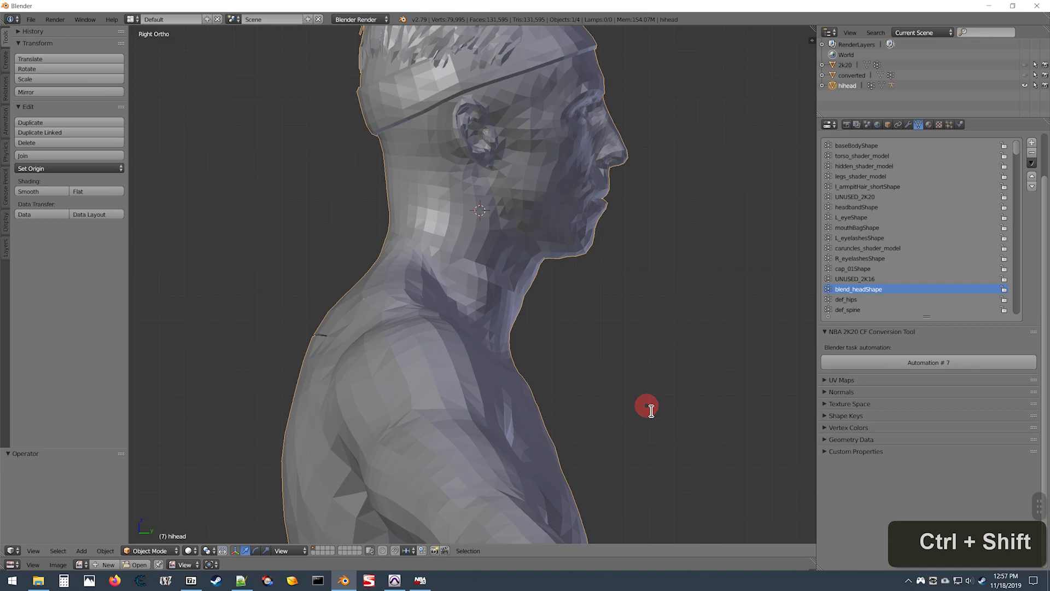
key(ctrl+shift+z)
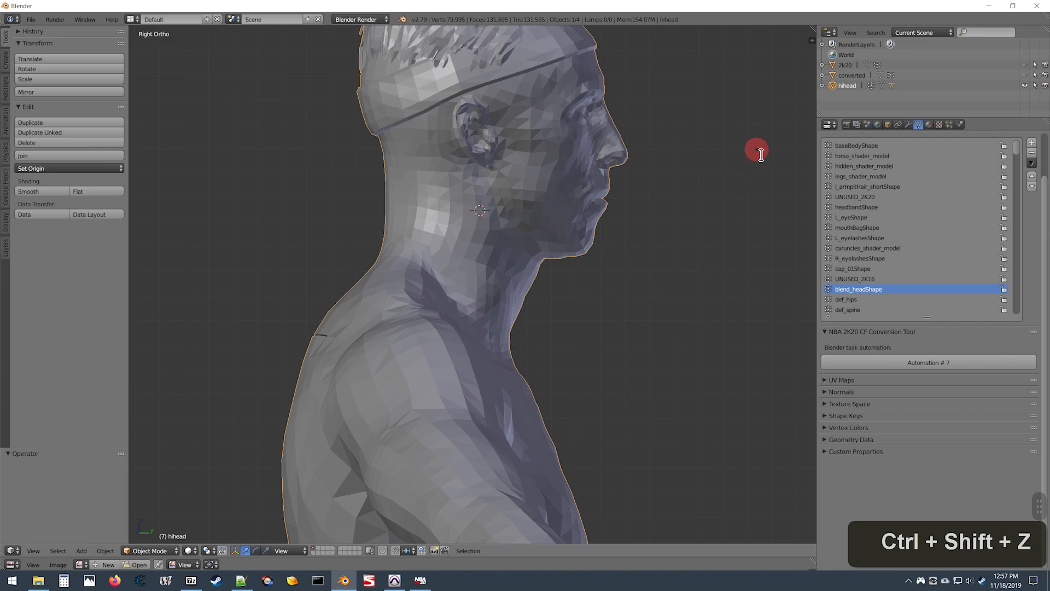
Set the NBA 2K exporter's model path to the final folder inside 2k20_cfconvert_kit\converted\edited.
click(867, 124)
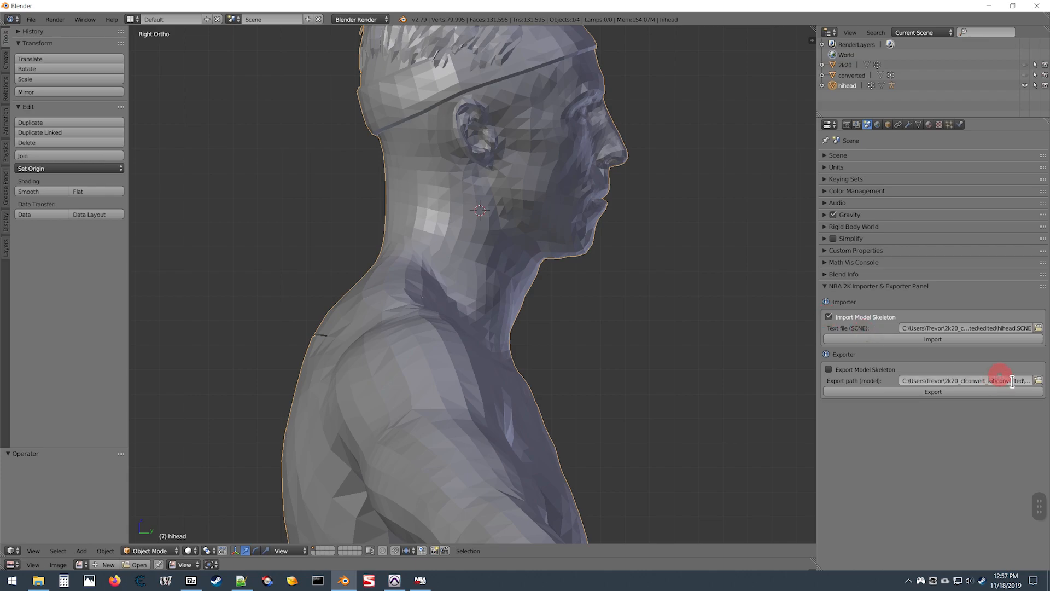
click(1037, 380)
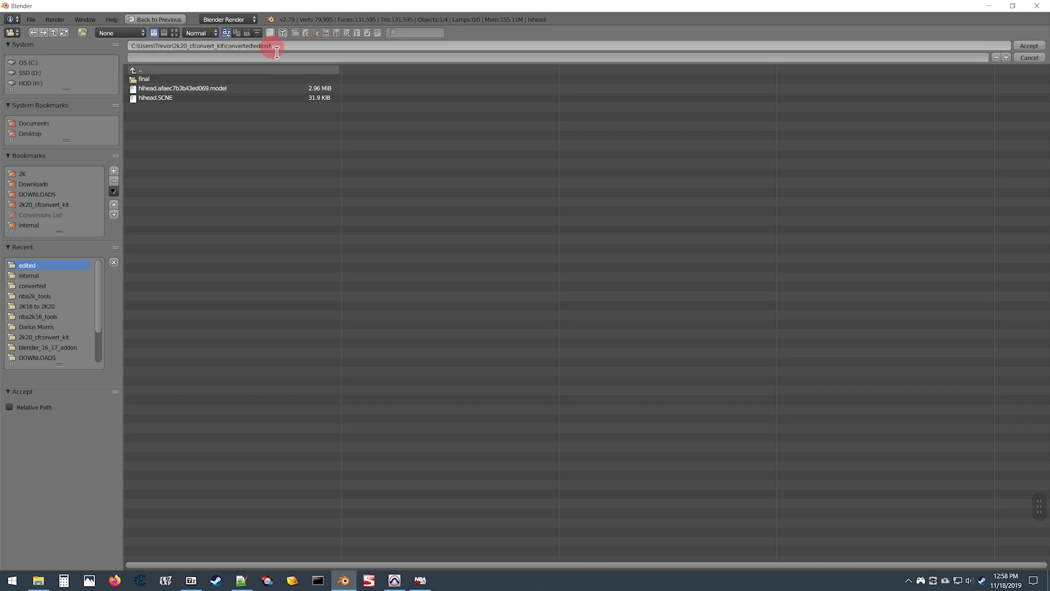
click(137, 80)
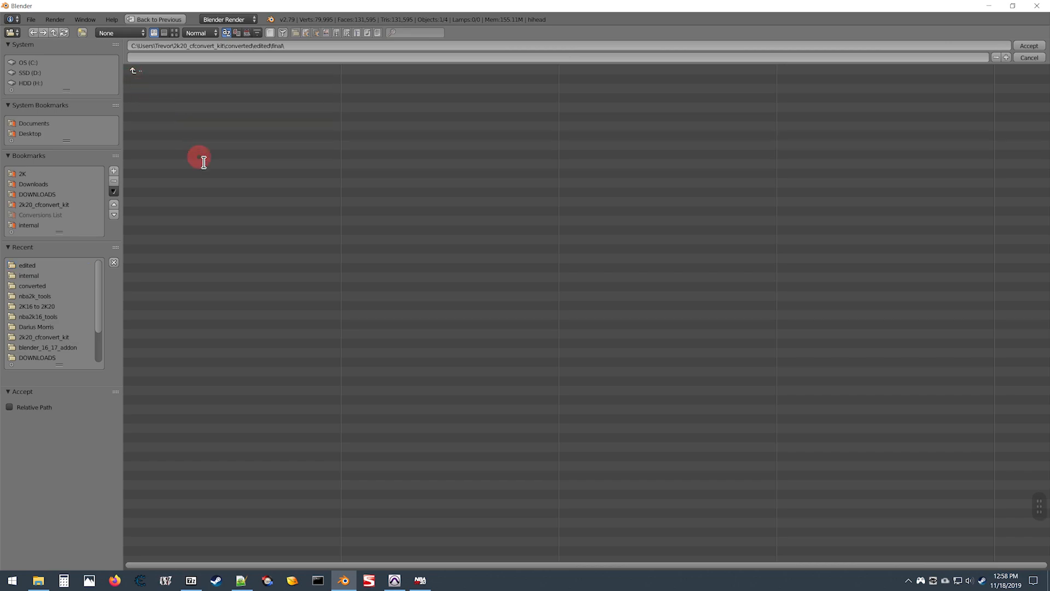
key(Return)
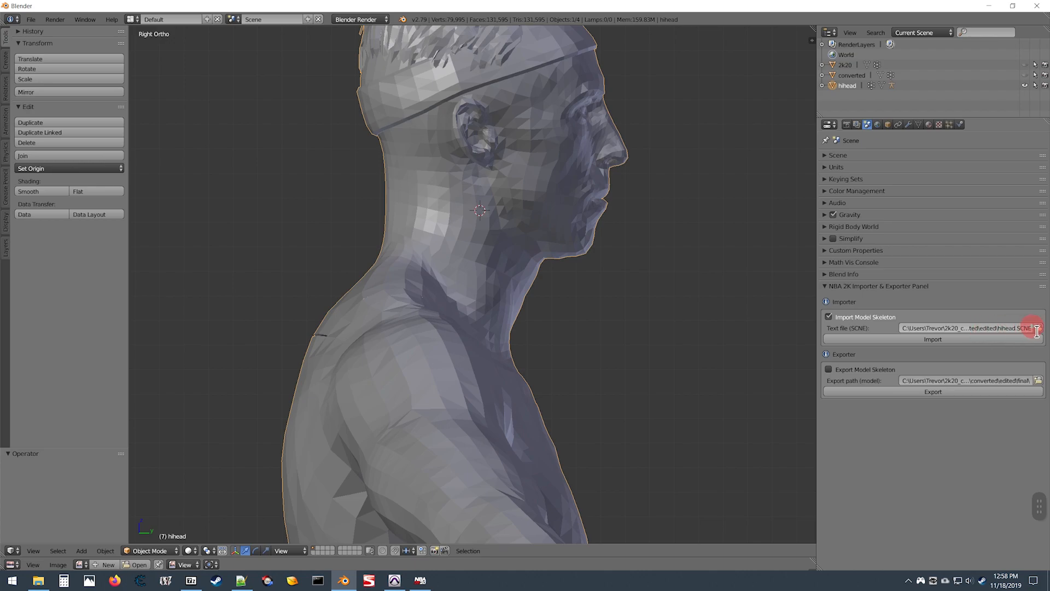
Recheck the import and export paths, then export the hihead model without its skeleton to the final folder.
click(1038, 328)
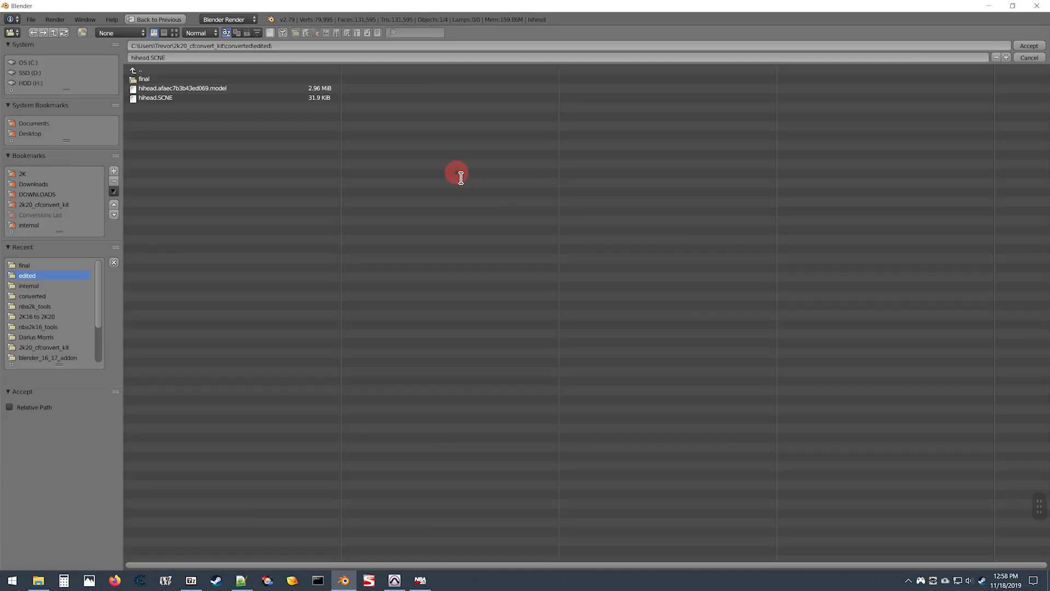
key(Escape)
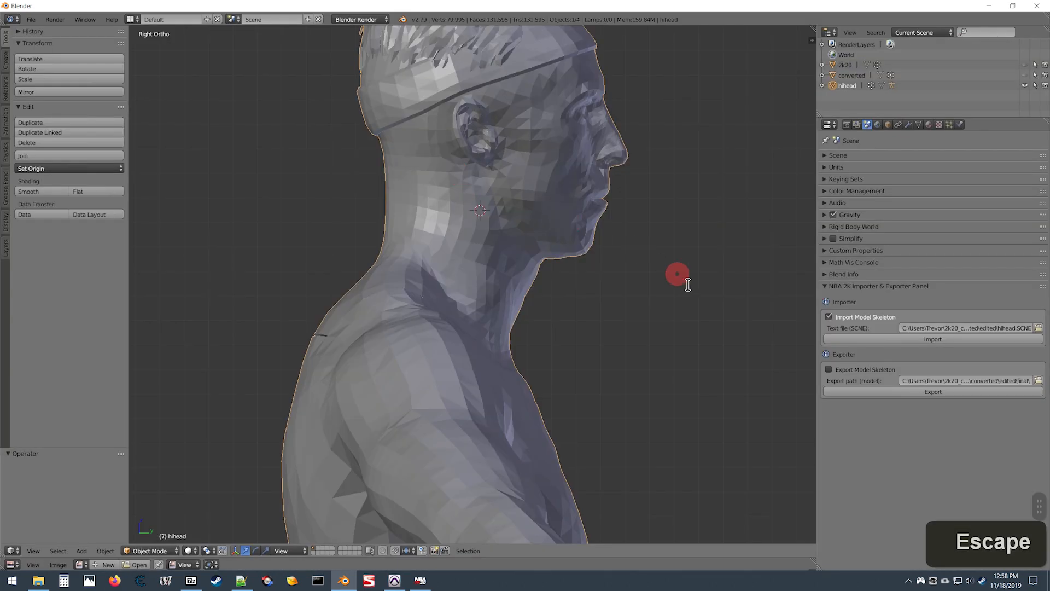
click(1034, 374)
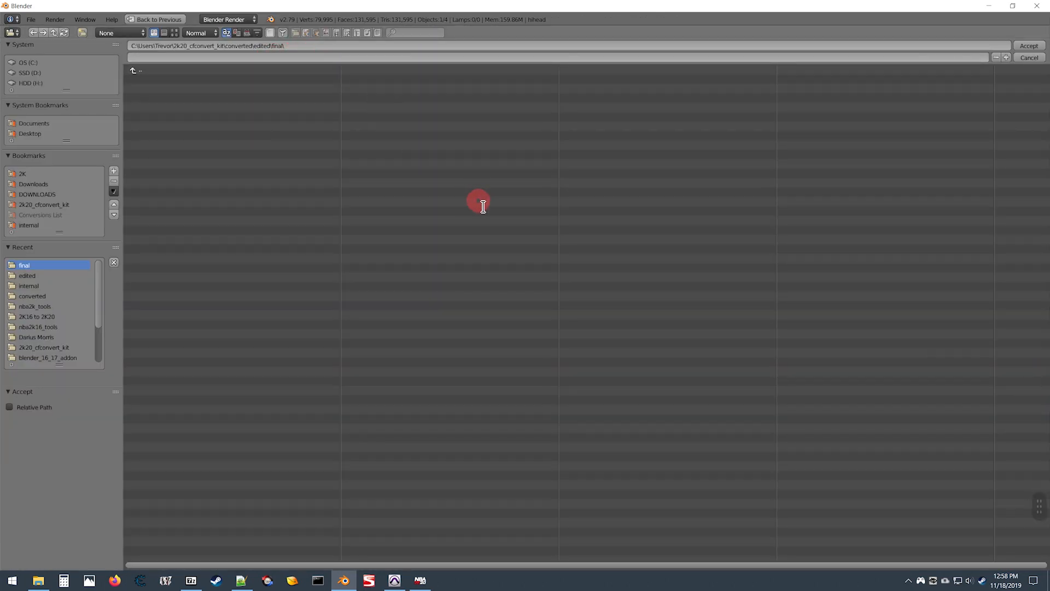
key(Return)
click(940, 392)
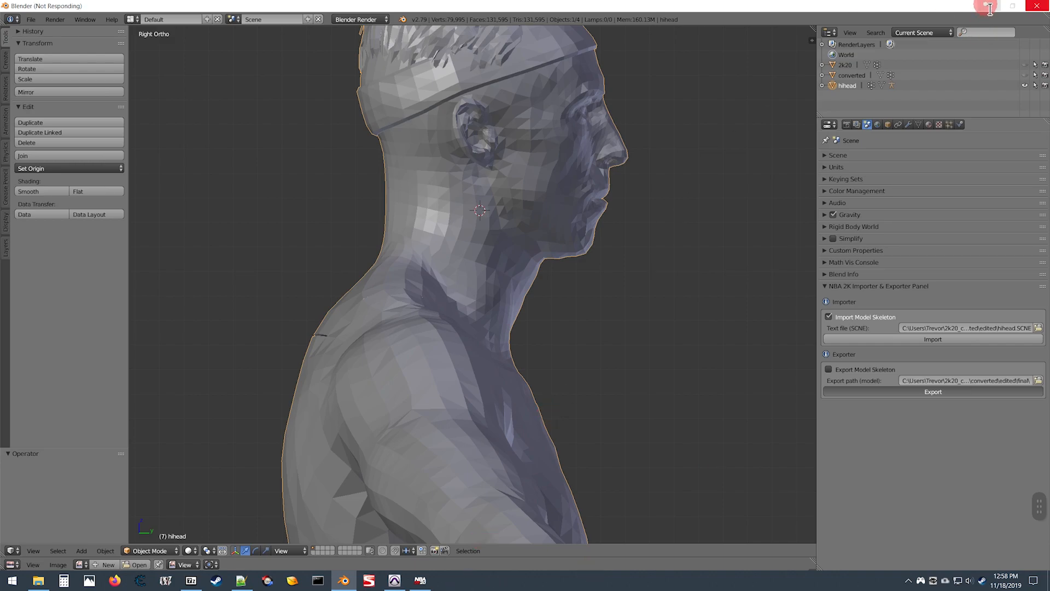
Switch to File Explorer and open the converted\edited\final folder of 2k20_cfconvert_kit to check the exported model file.
click(186, 158)
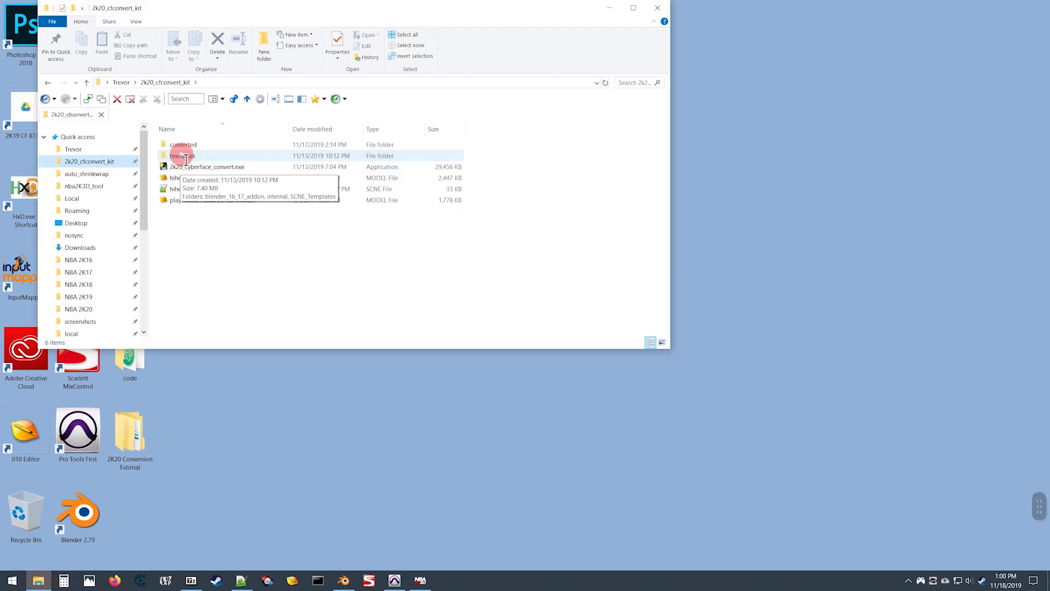
click(187, 145)
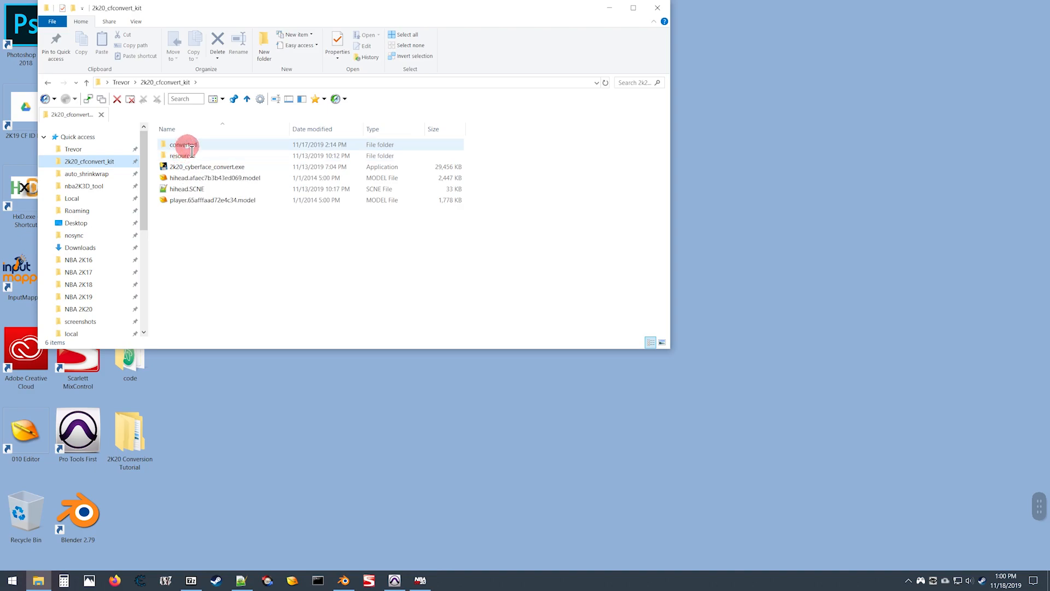
double_click(187, 146)
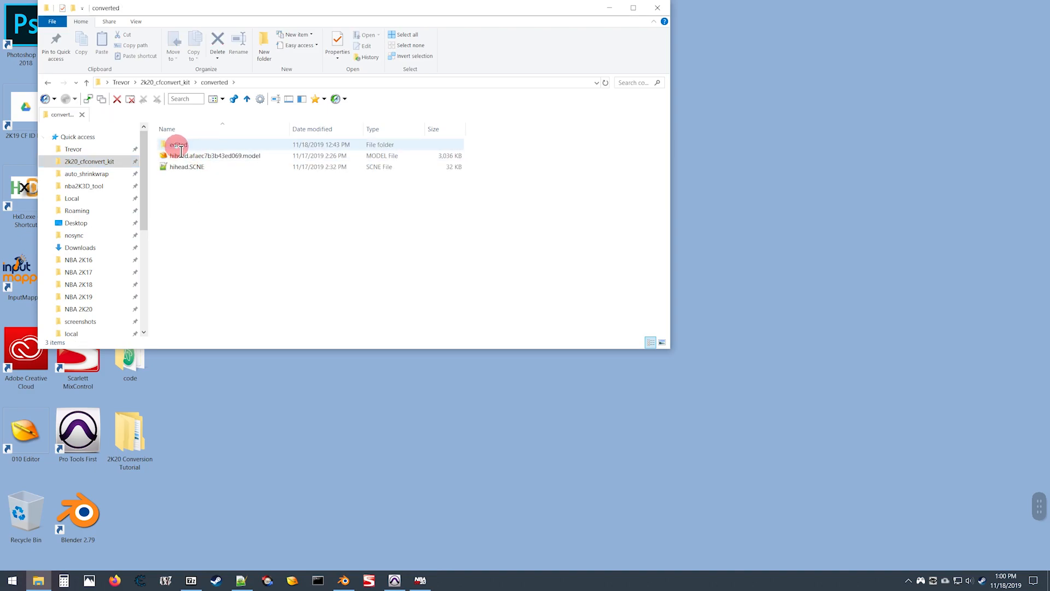
double_click(178, 145)
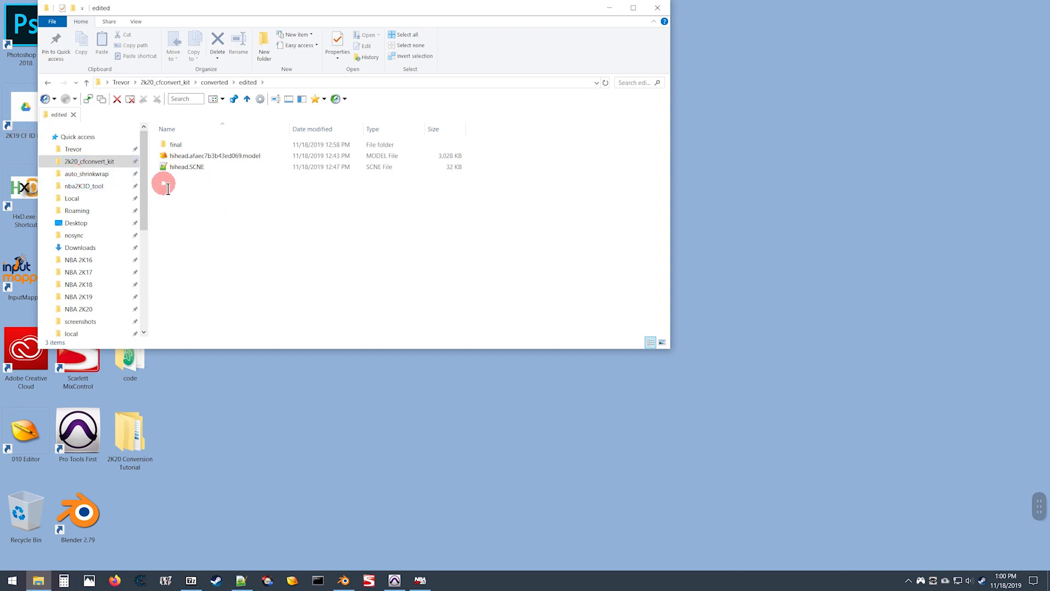
double_click(176, 145)
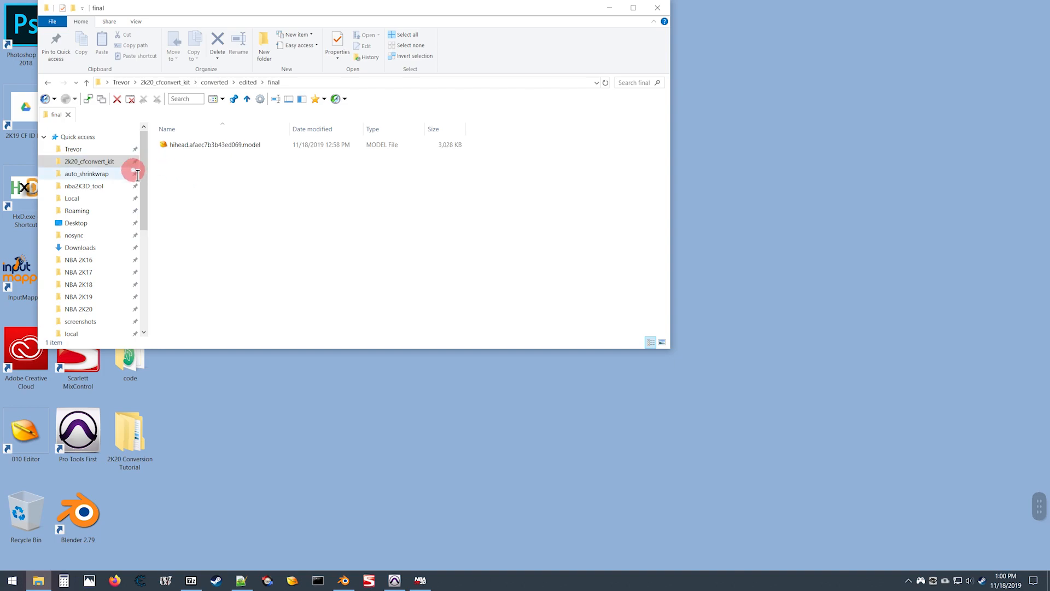
Open the desktop's 2K20 Conversion Tutorial\2K16 to 2K20 folder in a new File Explorer tab.
middle_click(77, 221)
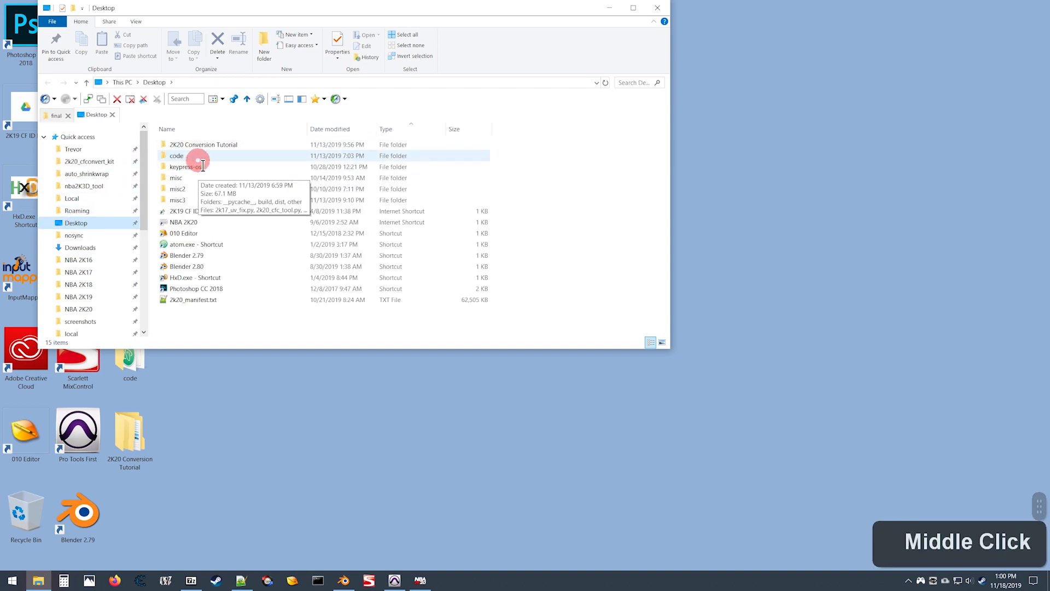
double_click(193, 144)
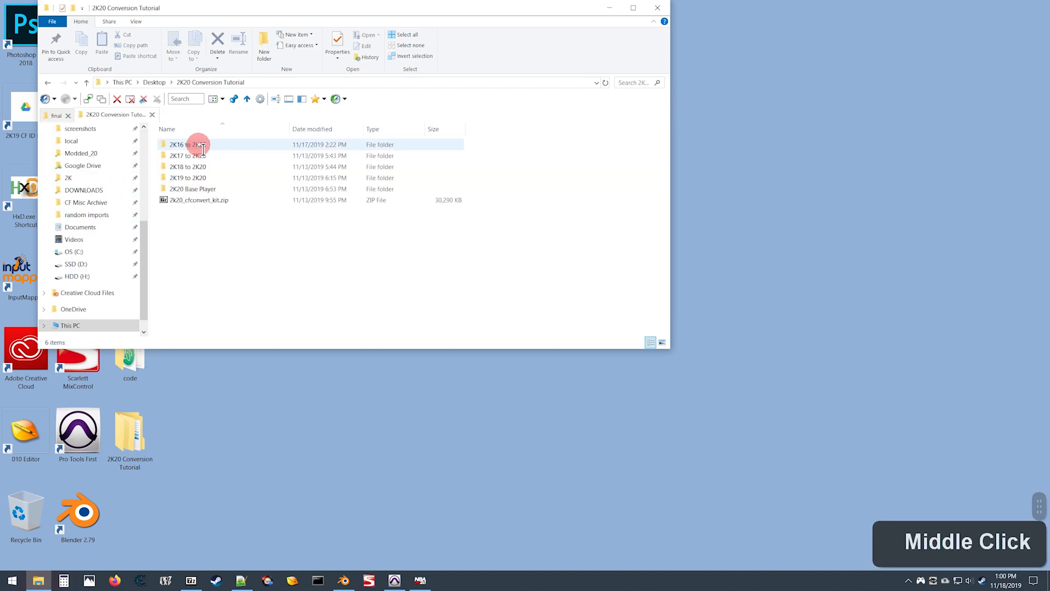
click(186, 145)
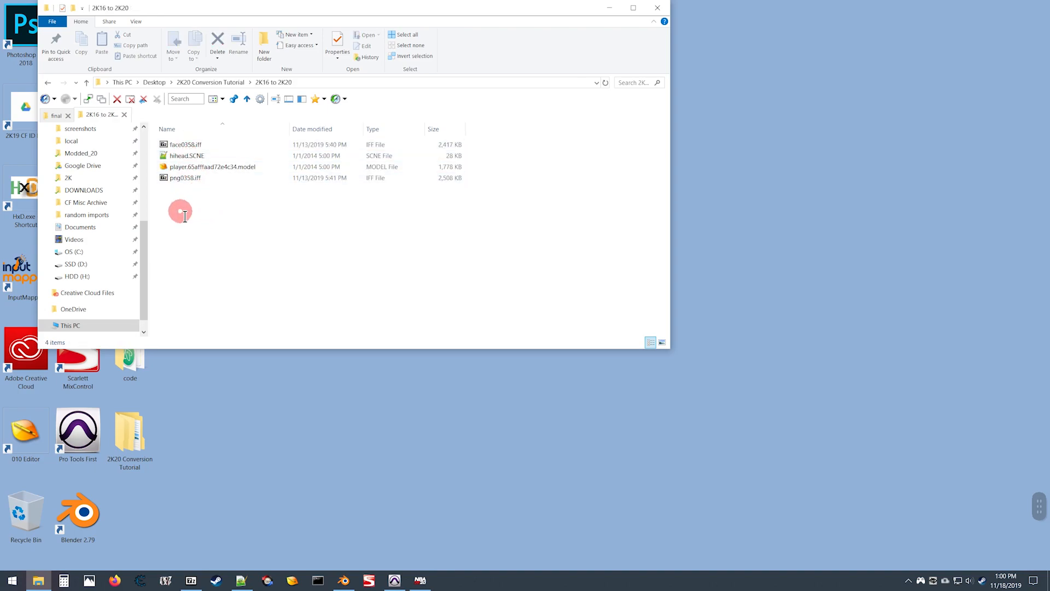
Create a new folder named "completed" inside the 2K16 to 2K20 folder.
key(ctrl+shift+n)
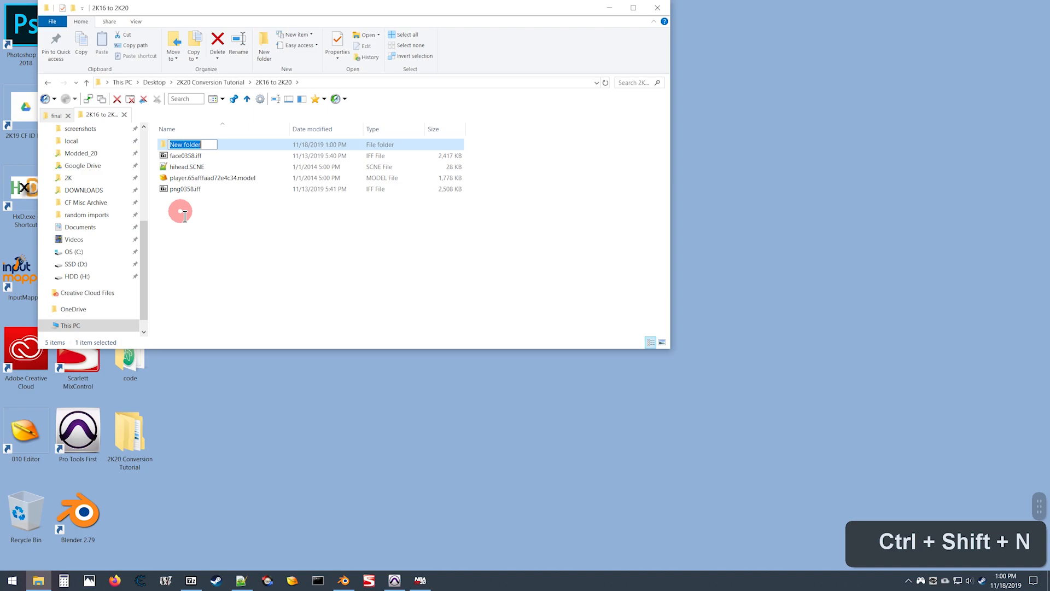
text(com)
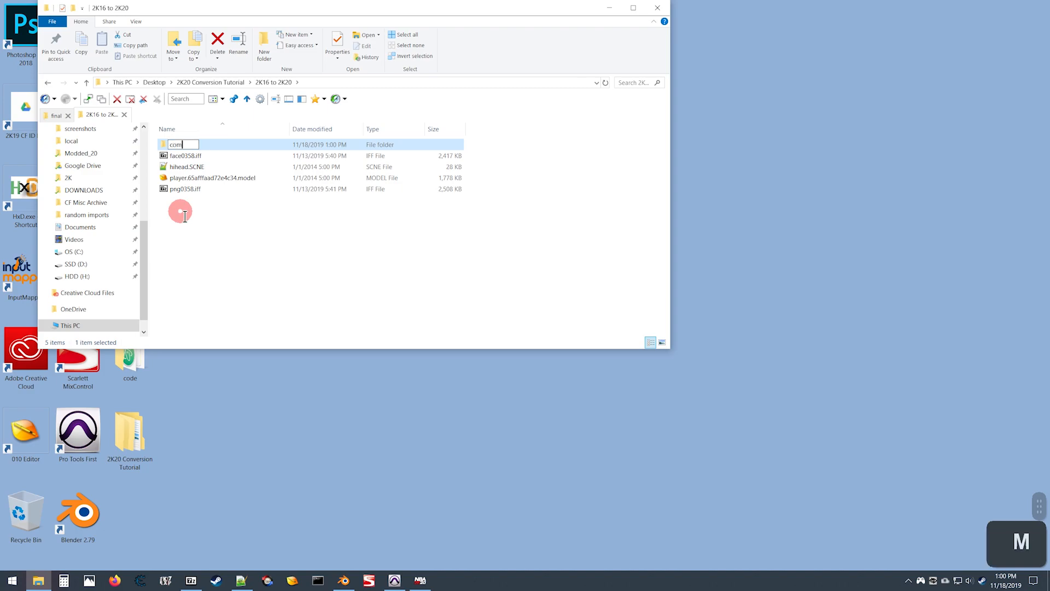
text(plry)
key(BackSpace)
key(BackSpace)
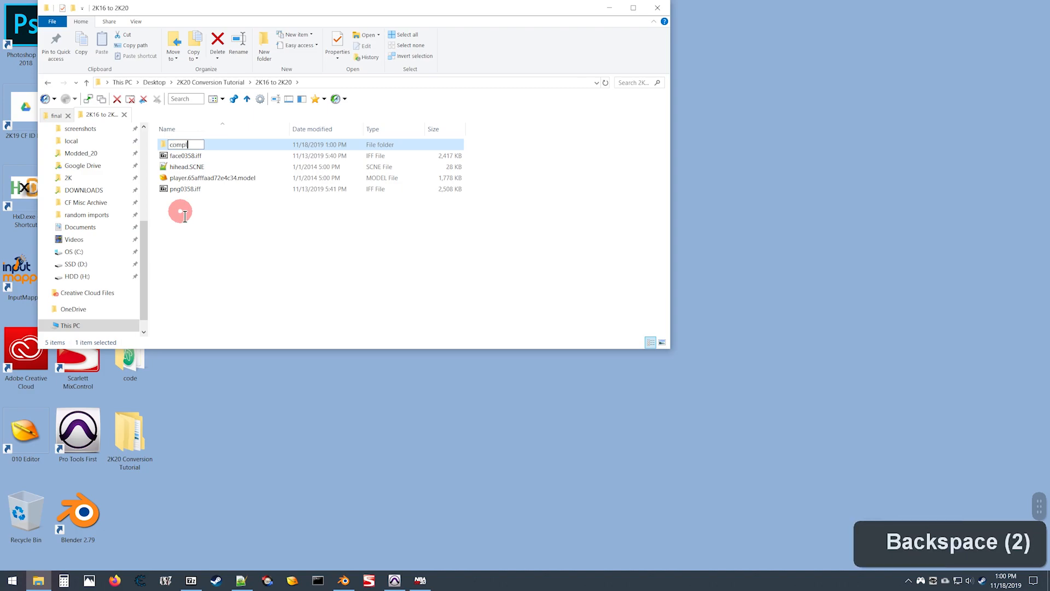
text(eted)
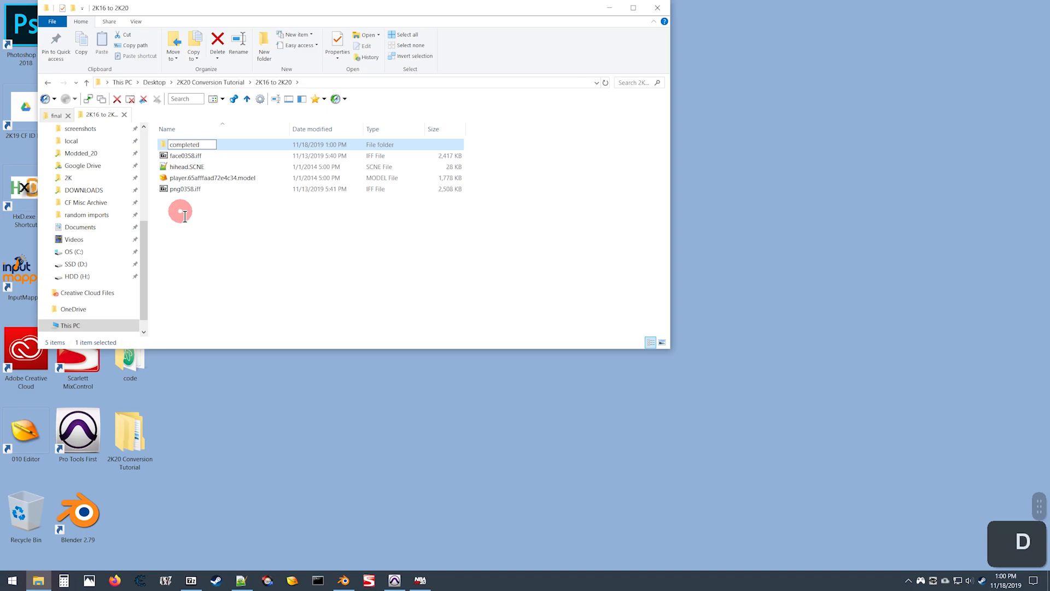
key(Return)
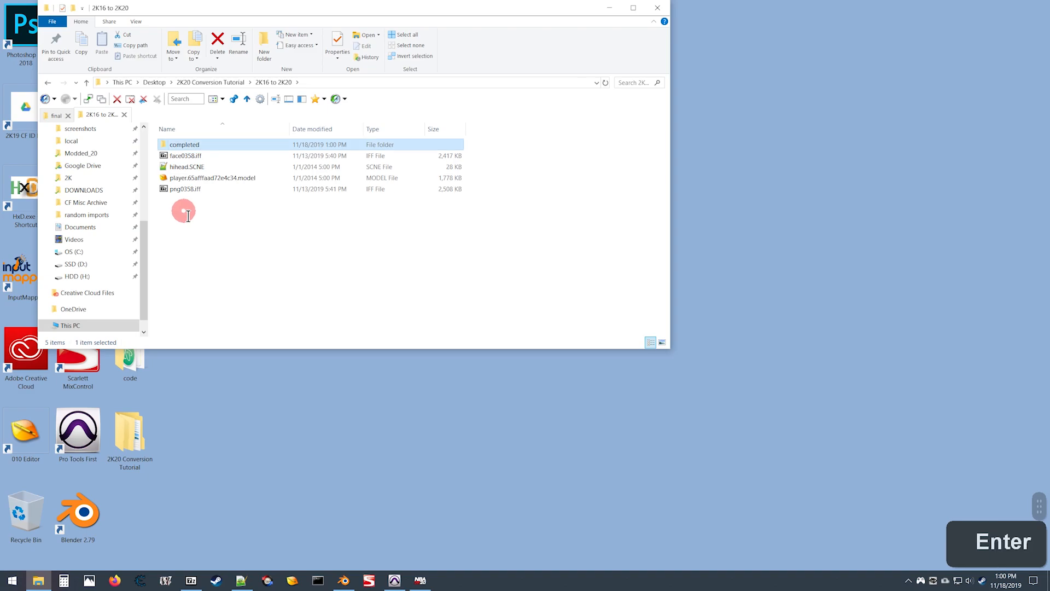
Copy face0358.iff and png0358.iff into the completed folder, keeping the originals, and open that folder.
click(160, 189)
ctrl+click(171, 159)
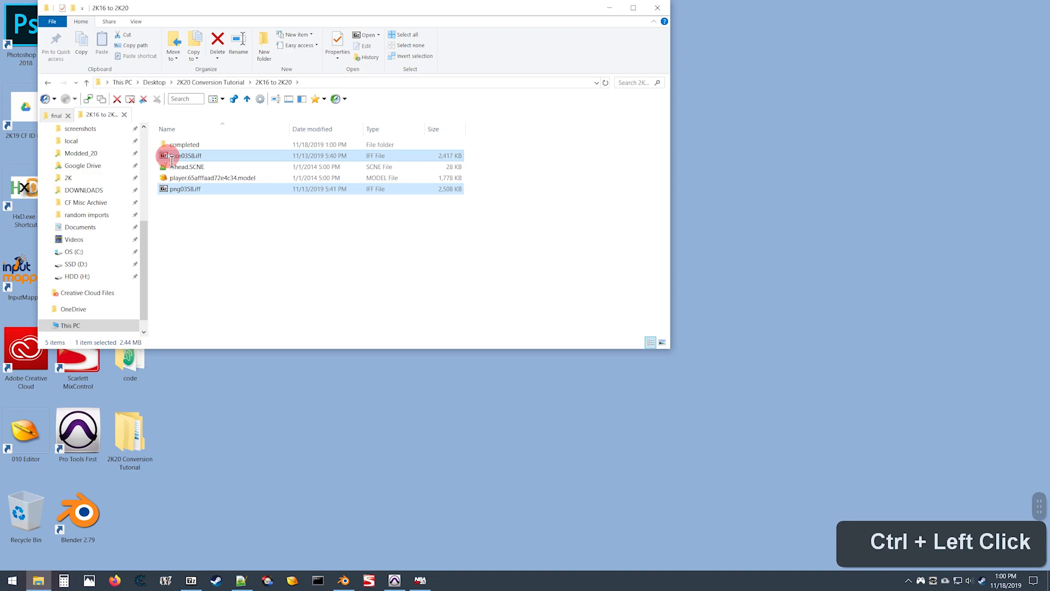
drag(169, 161, 166, 146)
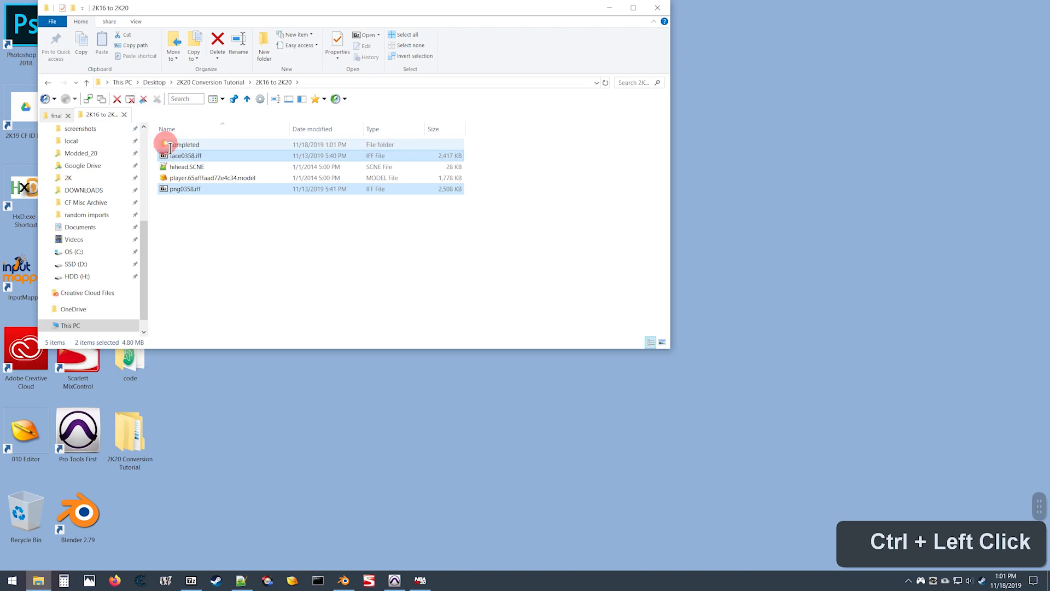
click(190, 250)
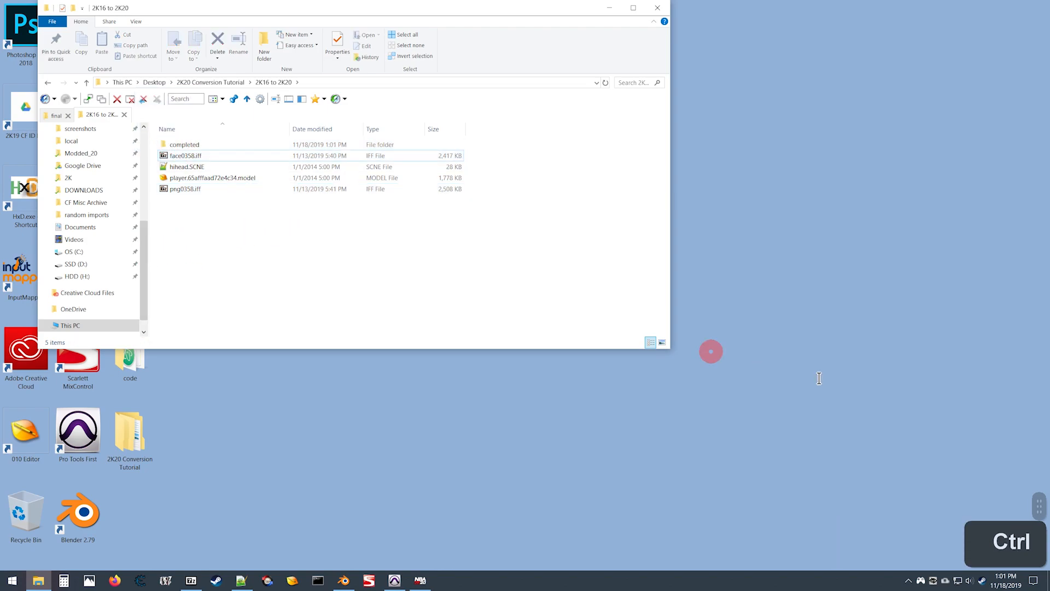
click(190, 148)
double_click(190, 147)
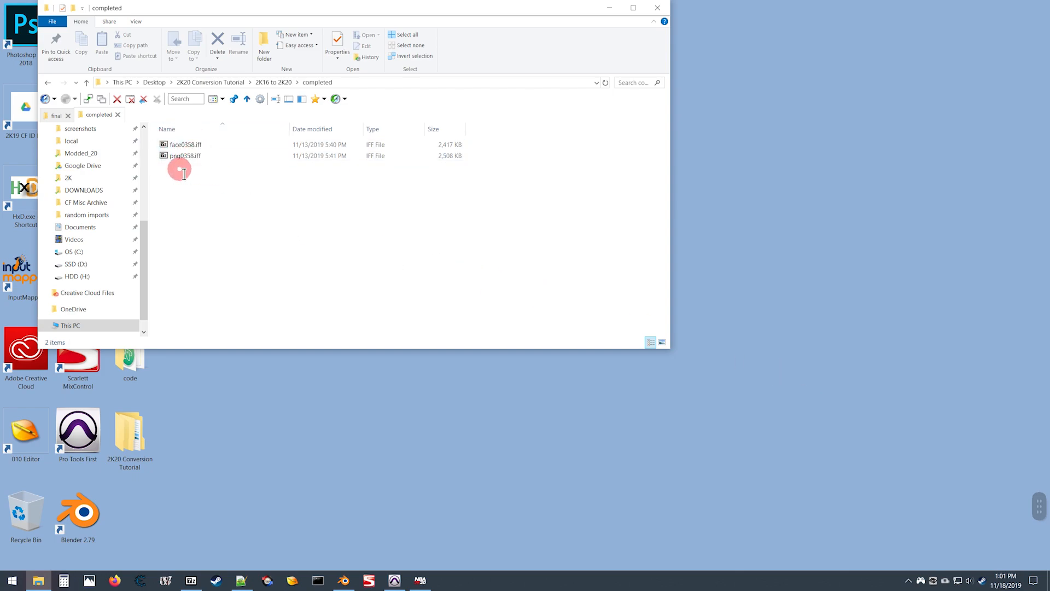
Copy hihead.afaec7b3b43ed069.model from the final folder and hihead.SCNE from the edited folder into the completed folder, keeping the originals.
click(58, 117)
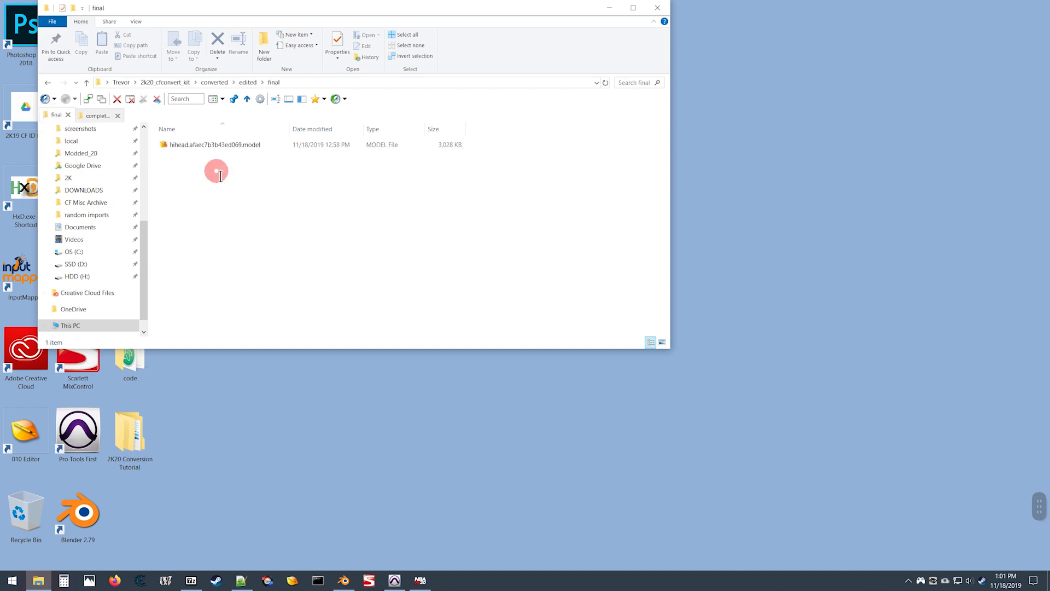
click(187, 147)
ctrl+drag(188, 151, 208, 214)
double_click(207, 213)
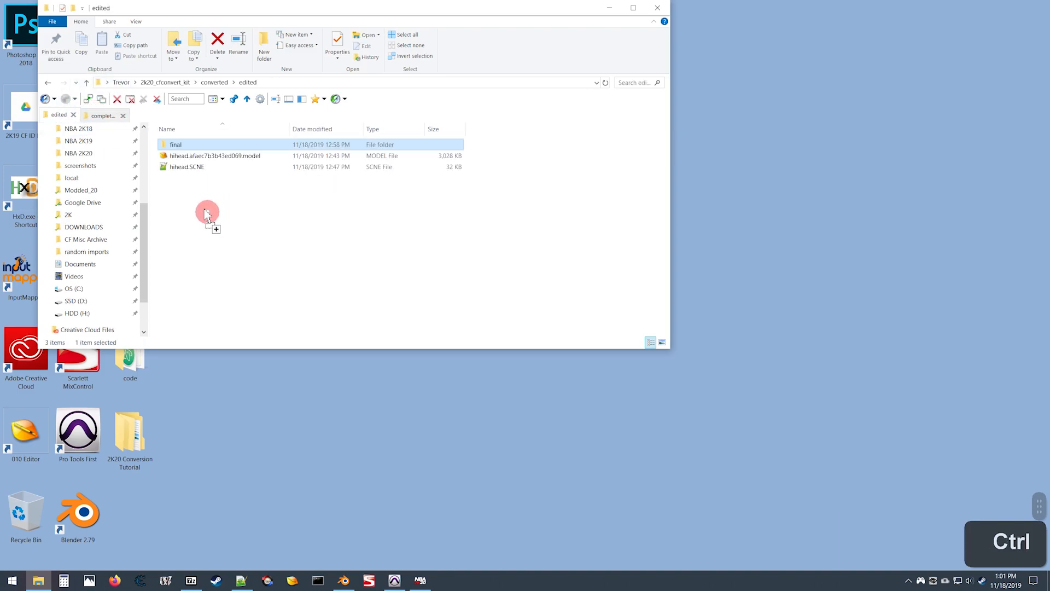
click(165, 181)
ctrl+drag(163, 169, 198, 212)
ctrl+drag(104, 122, 163, 182)
Open the completed folder's png0358.iff in 7-Zip, move its window clear of the folder window and enlarge it to list every file.
double_click(161, 176)
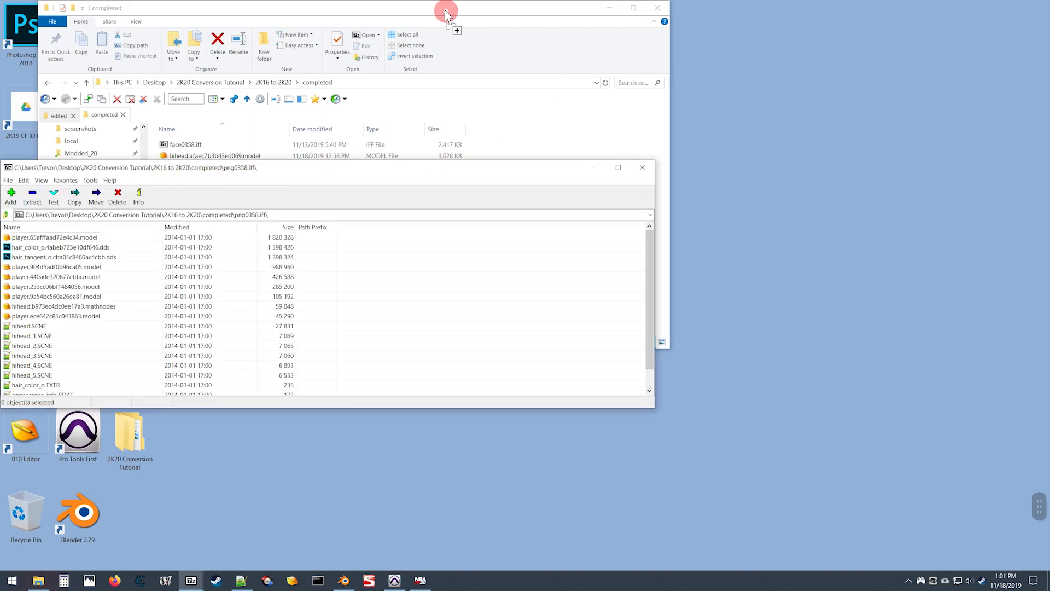
click(445, 12)
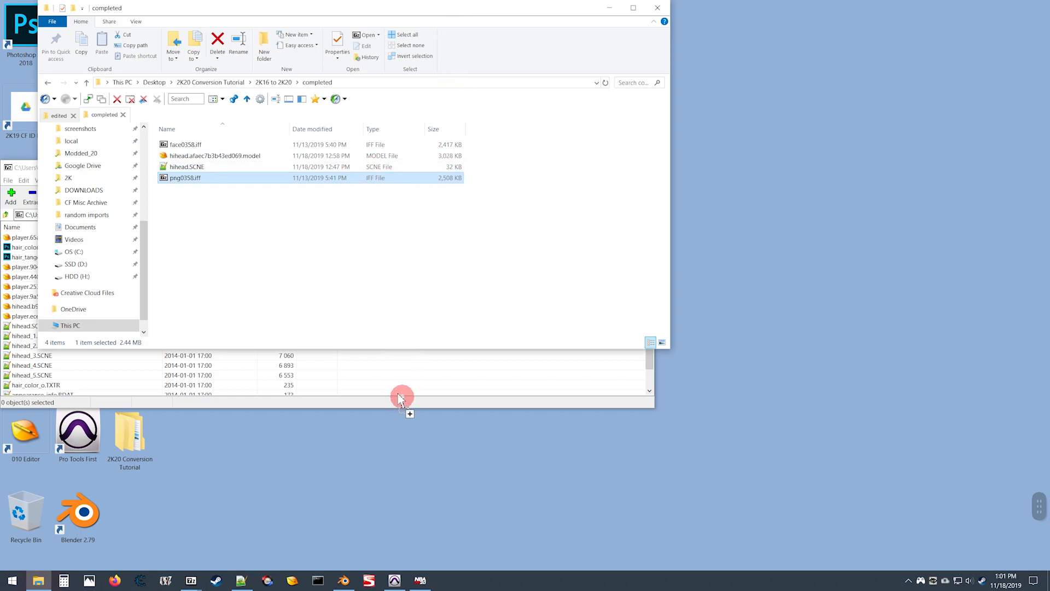
ctrl+drag(332, 482, 570, 258)
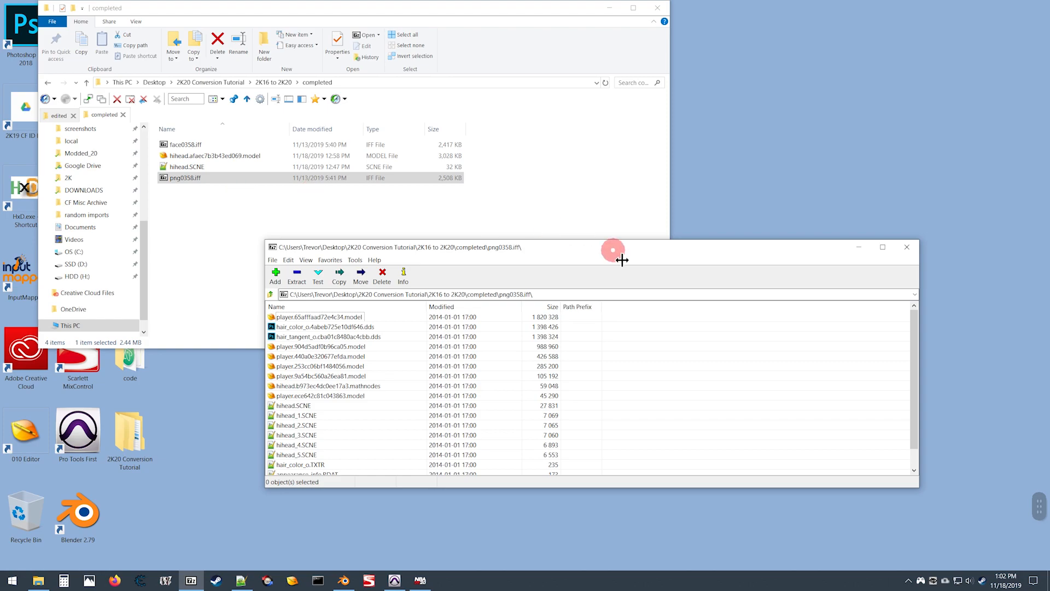
scroll(394, 326, down, 1)
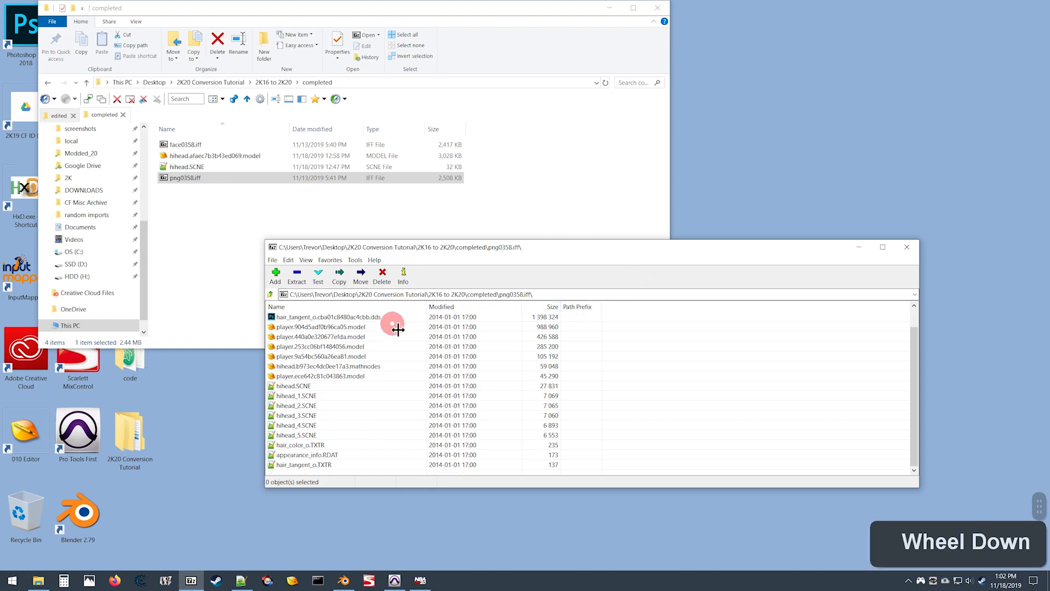
drag(542, 239, 544, 192)
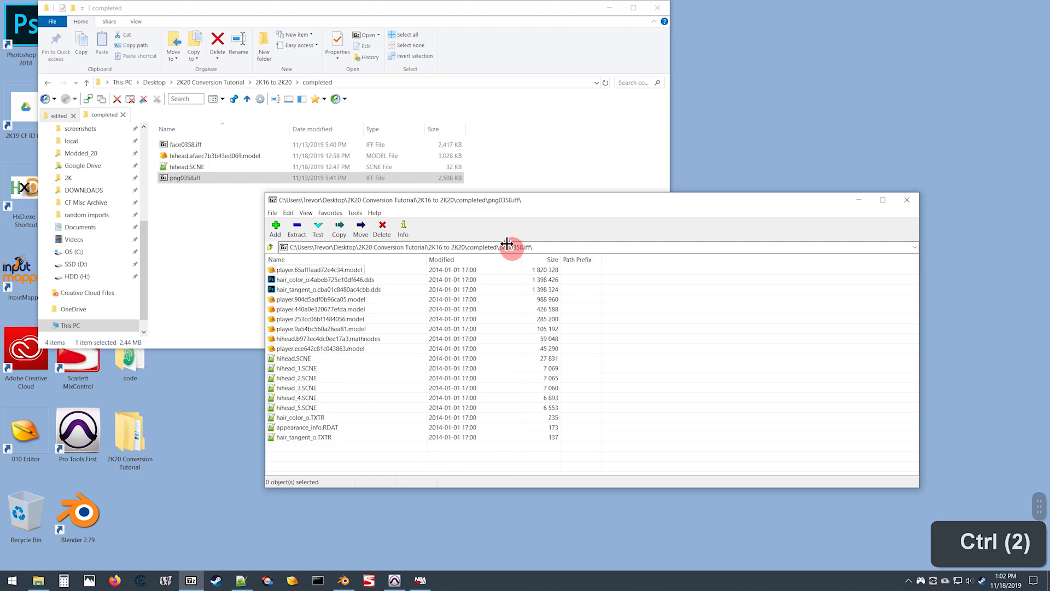
Delete everything from png0358.iff except the hair_color and hair_tangent .dds textures and their two .TXTR files.
key(ctrl)
key(ctrl)
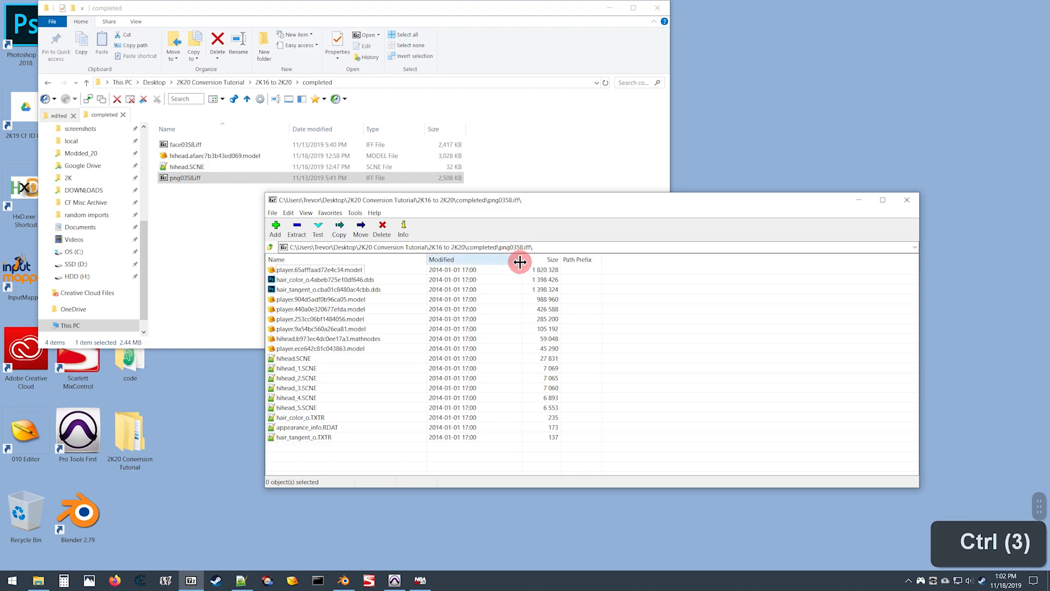
key(ctrl+a)
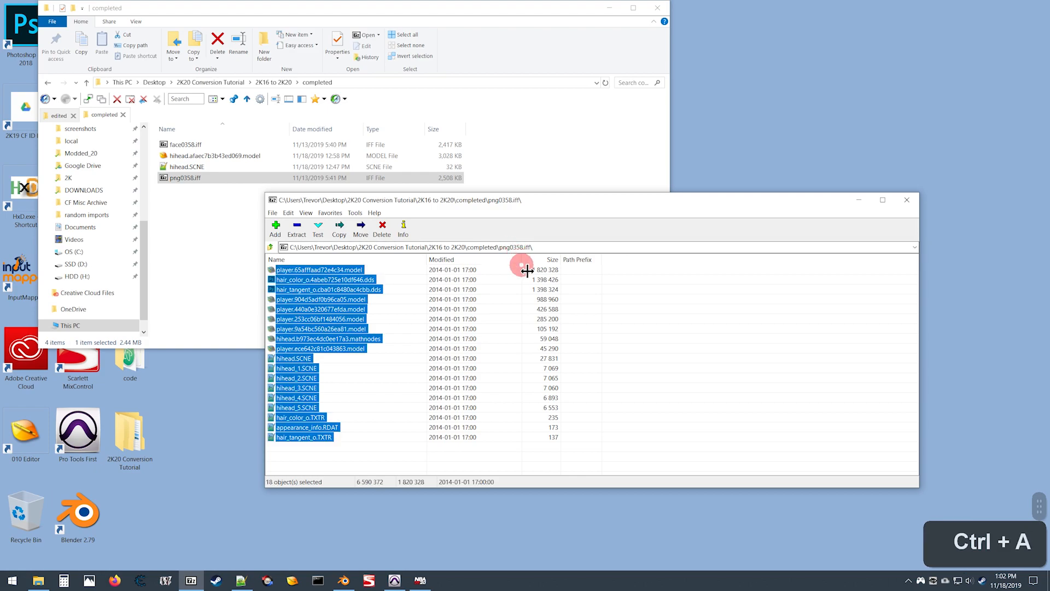
drag(271, 281, 275, 283)
key(ctrl)
ctrl+click(274, 280)
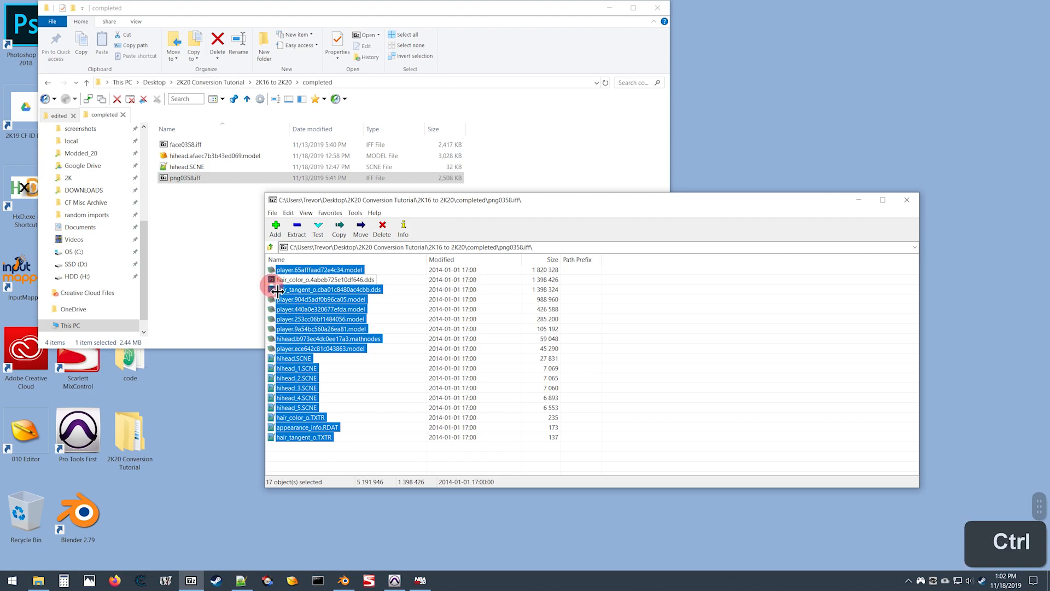
ctrl+click(278, 290)
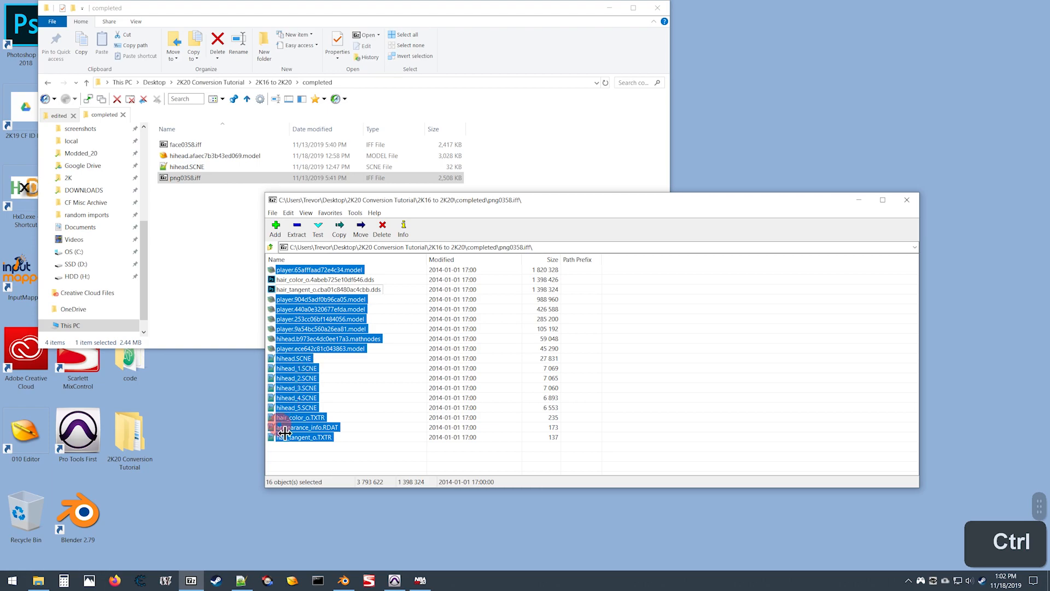
ctrl+click(275, 418)
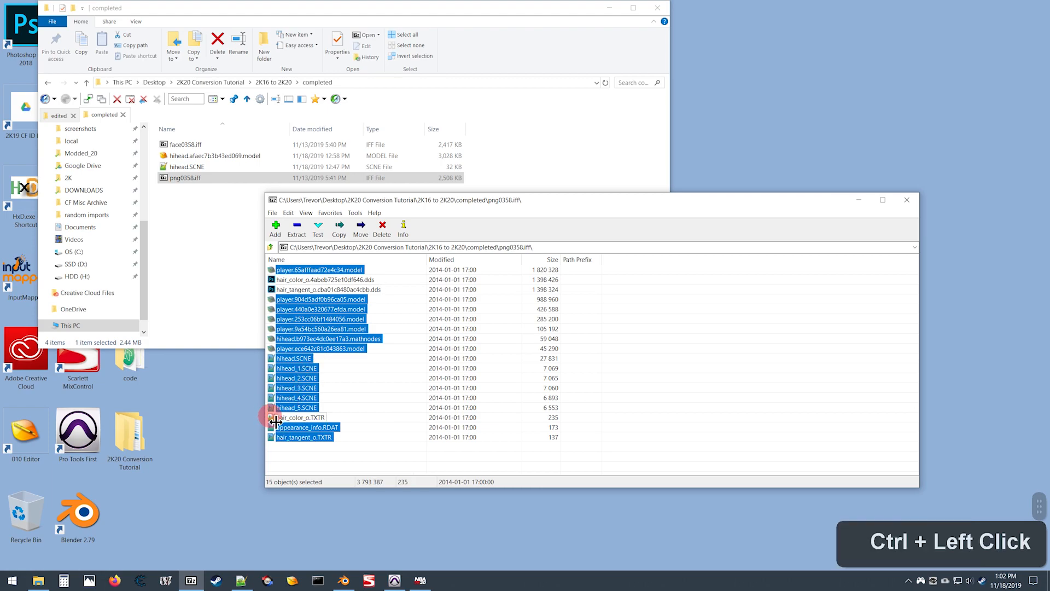
ctrl+click(279, 438)
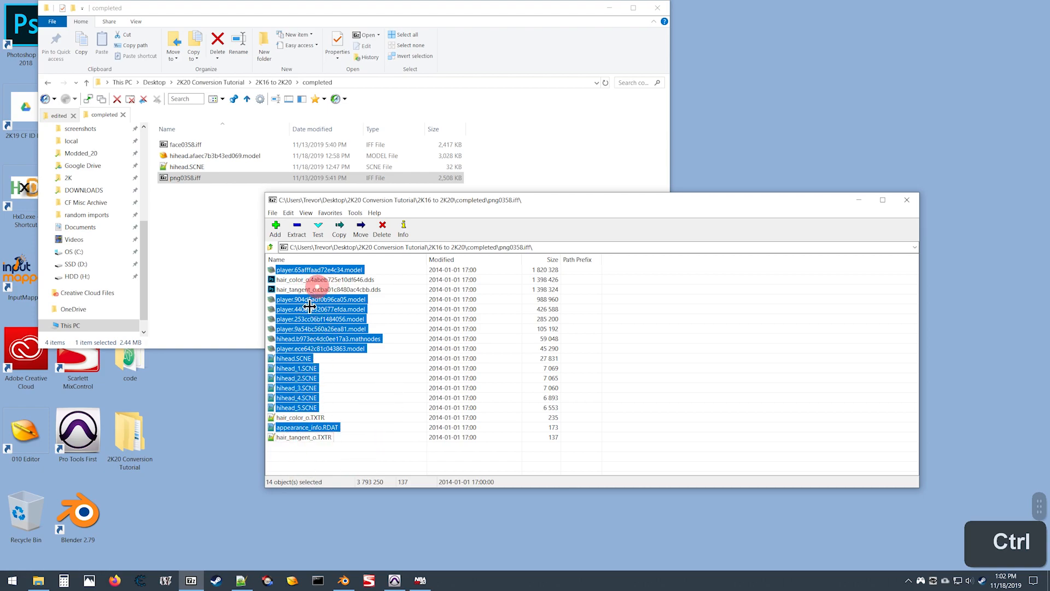
drag(328, 273, 495, 285)
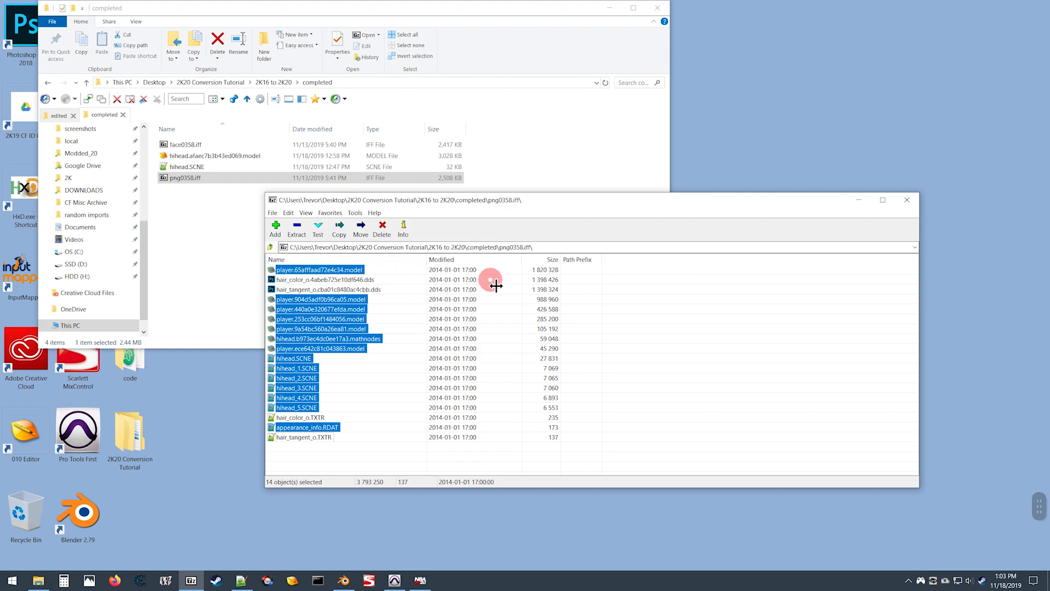
key(Delete)
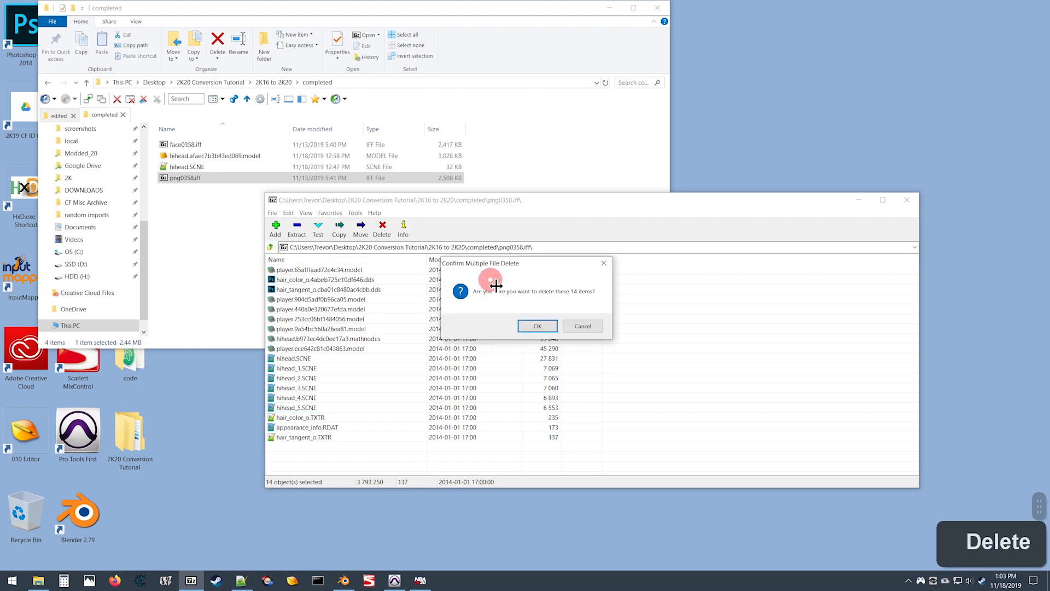
key(Return)
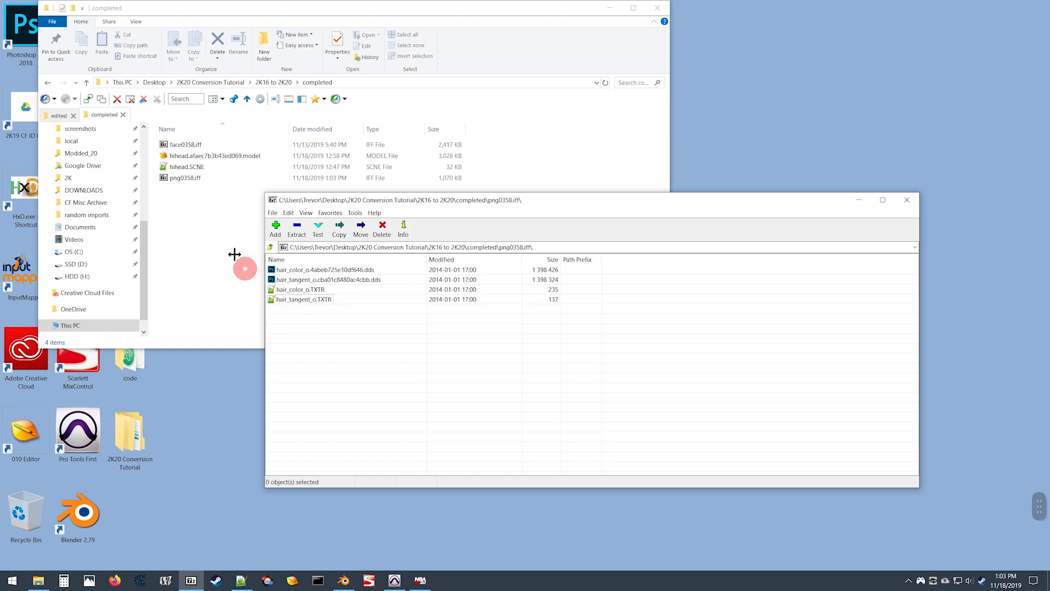
Open png4092.iff from the 2K20 Base Player folder in a second 7-Zip window and arrange both archive windows for copying.
click(183, 215)
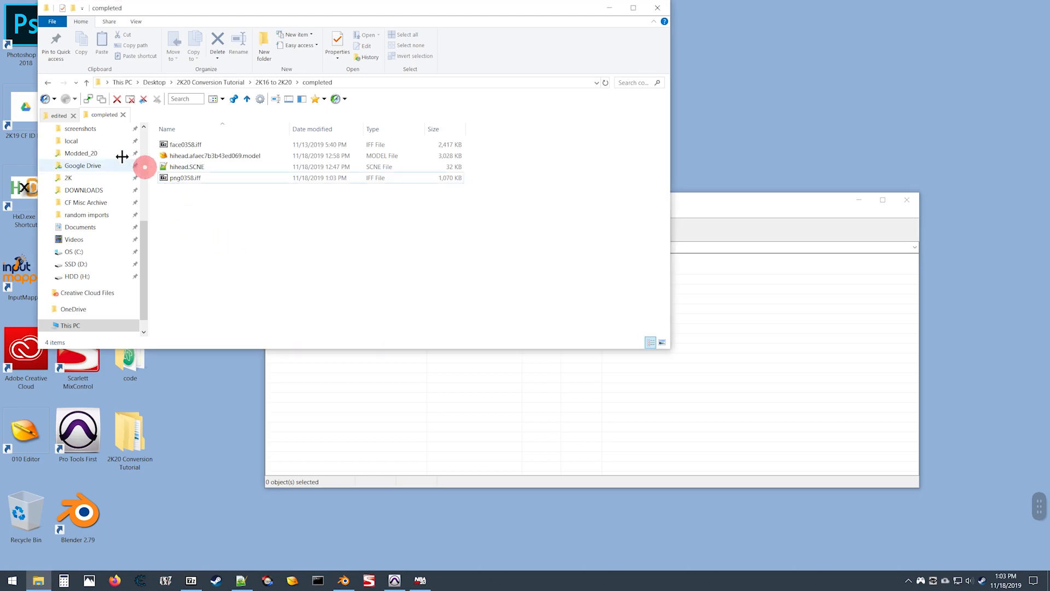
click(56, 115)
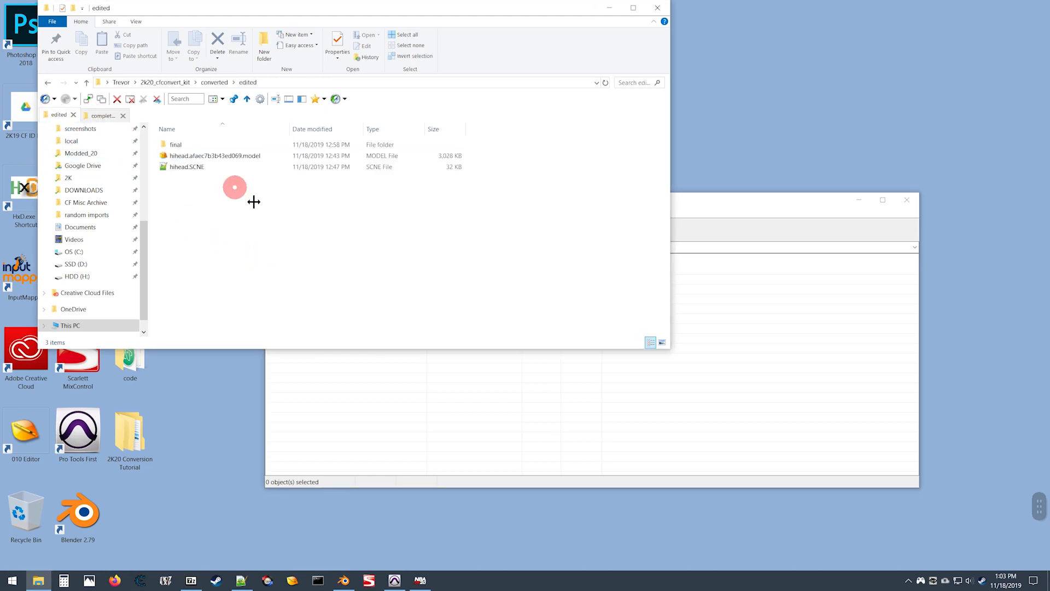
click(109, 115)
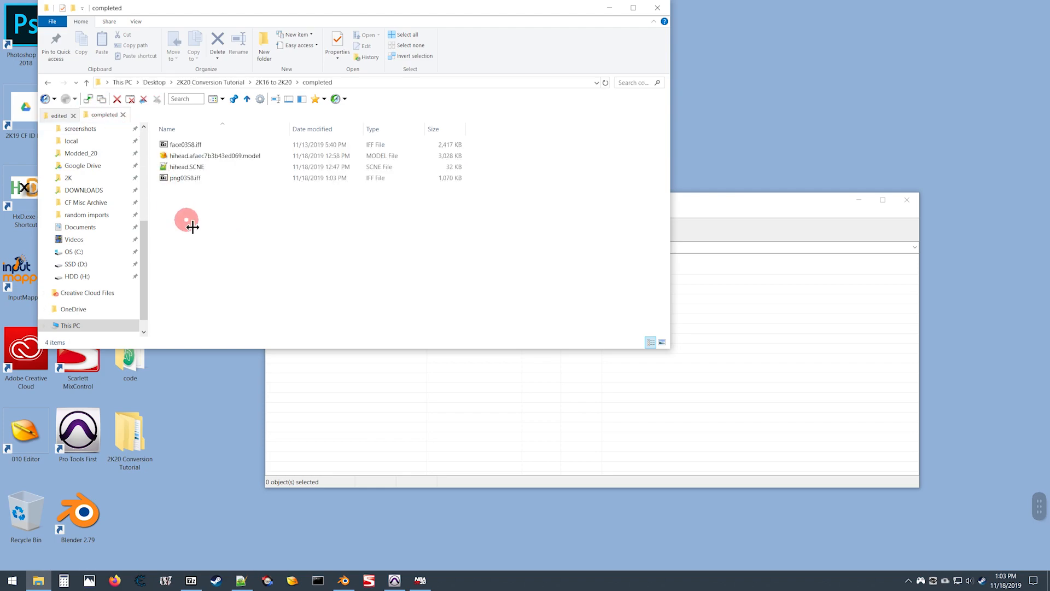
key(alt+Up)
key(alt+Up)
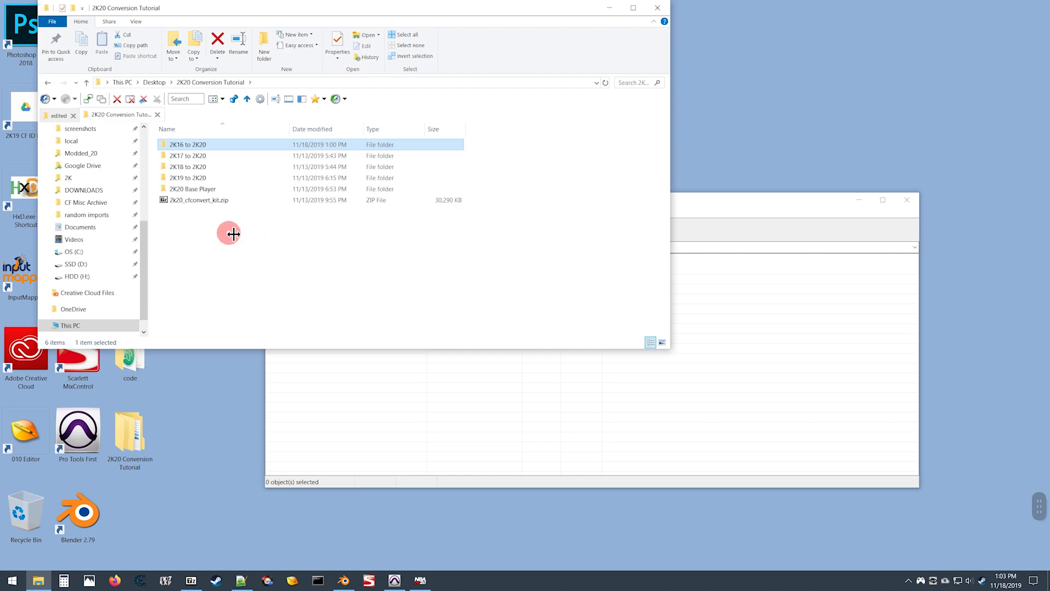
double_click(166, 191)
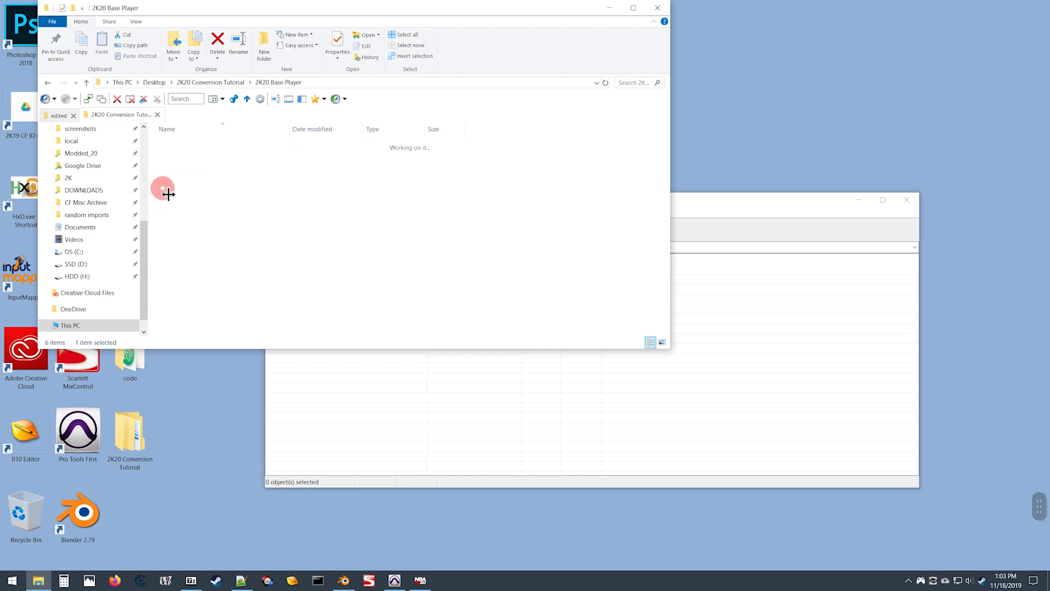
double_click(186, 157)
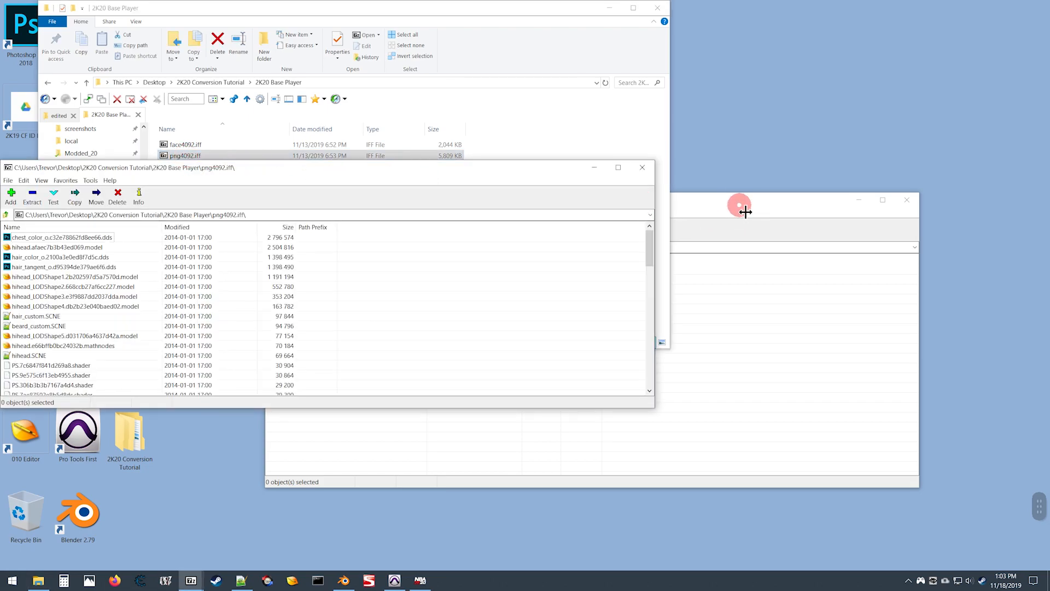
drag(747, 210, 827, 248)
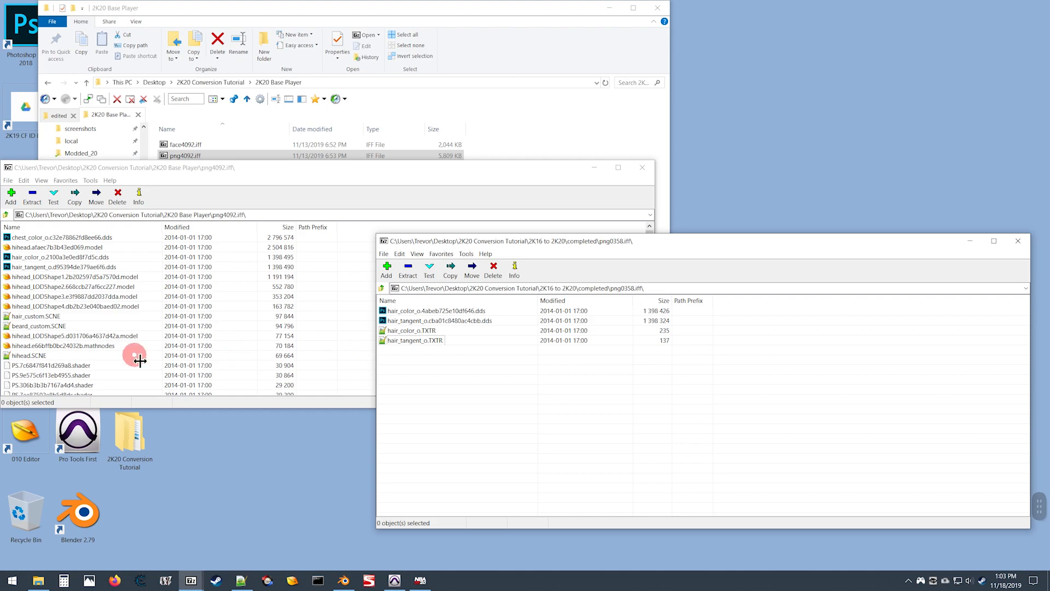
Sort png4092.iff by name and copy hihead.e66bffb0bc24032b.mathnodes and appearance_info.RDAT from it into png0358.iff.
scroll(41, 342, up, 2)
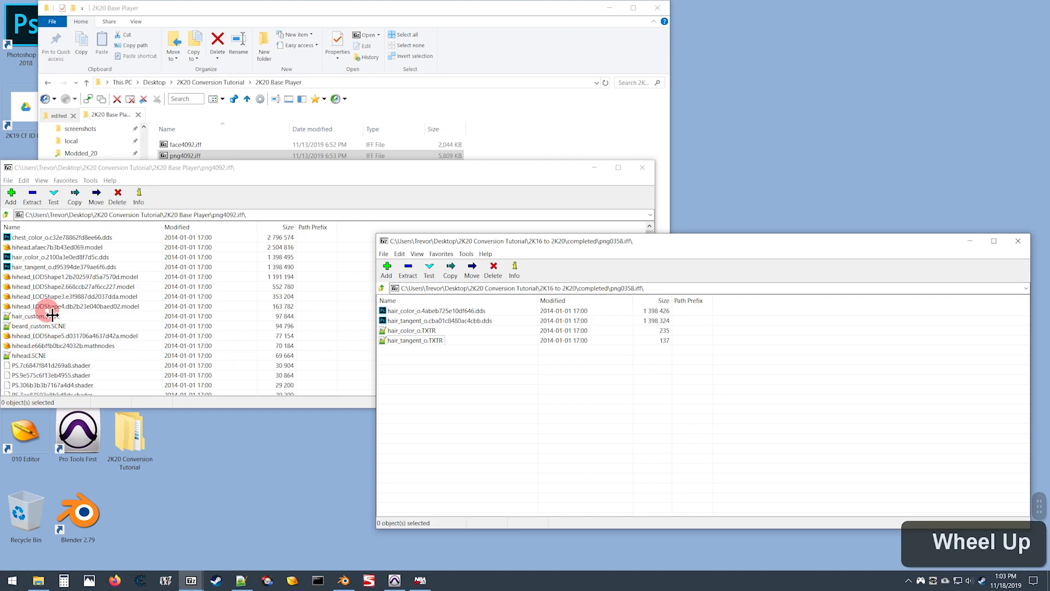
scroll(47, 273, down, 1)
scroll(48, 273, up, 1)
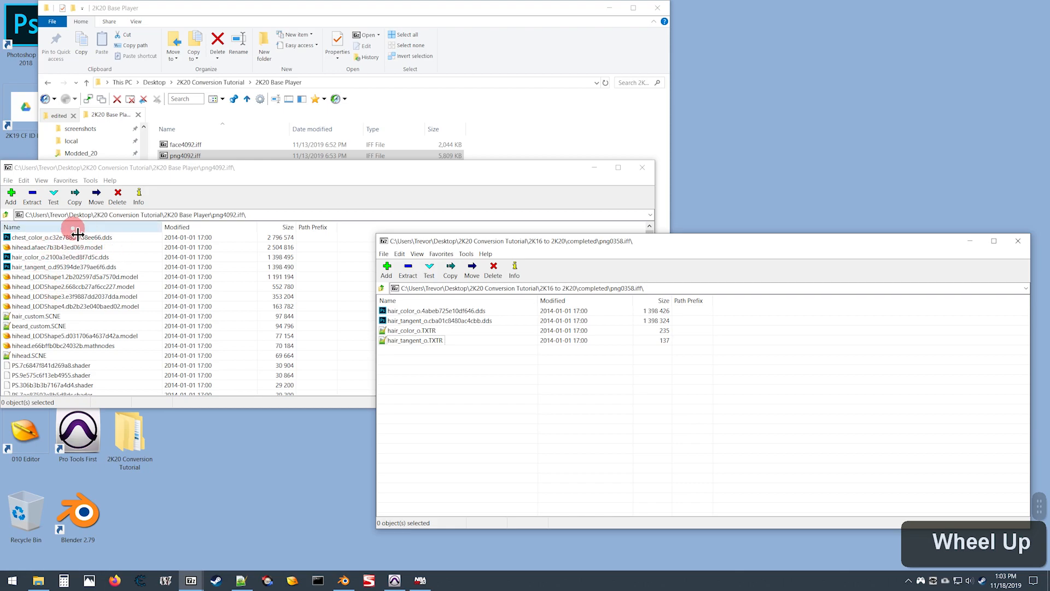
click(49, 226)
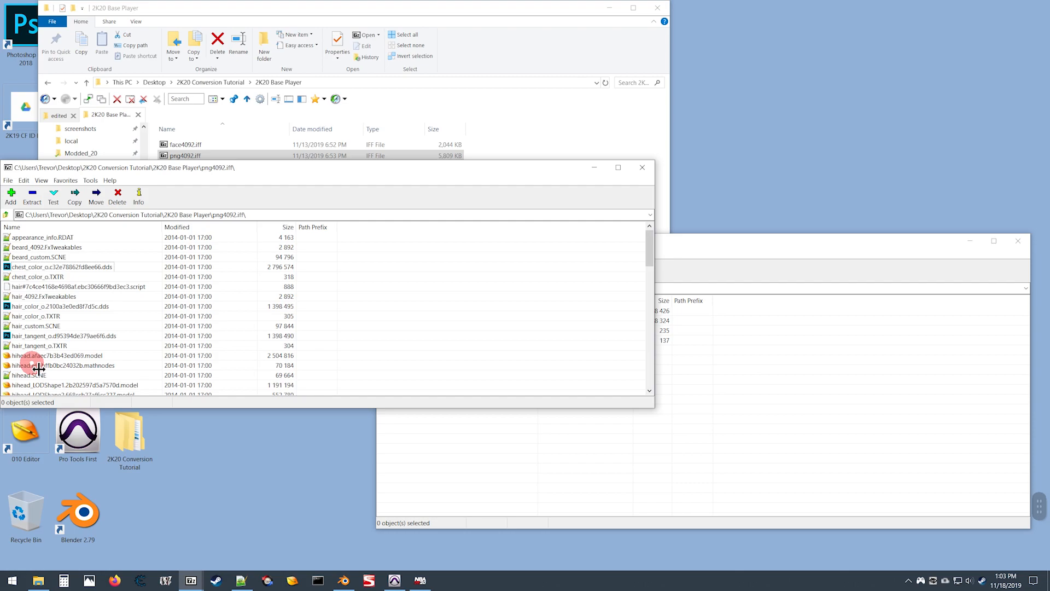
click(13, 365)
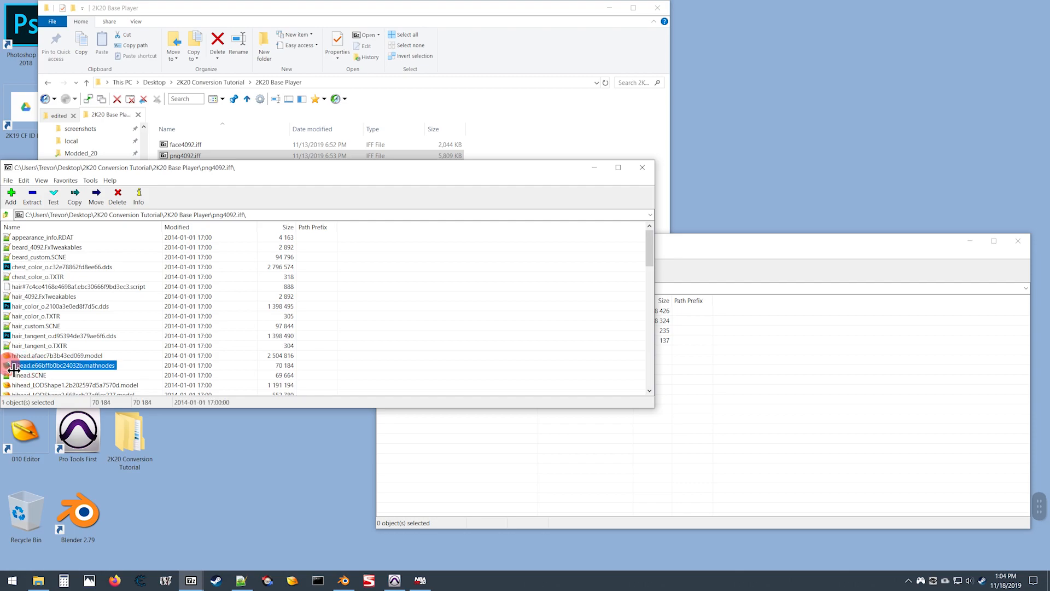
key(ctrl)
key(ctrl)
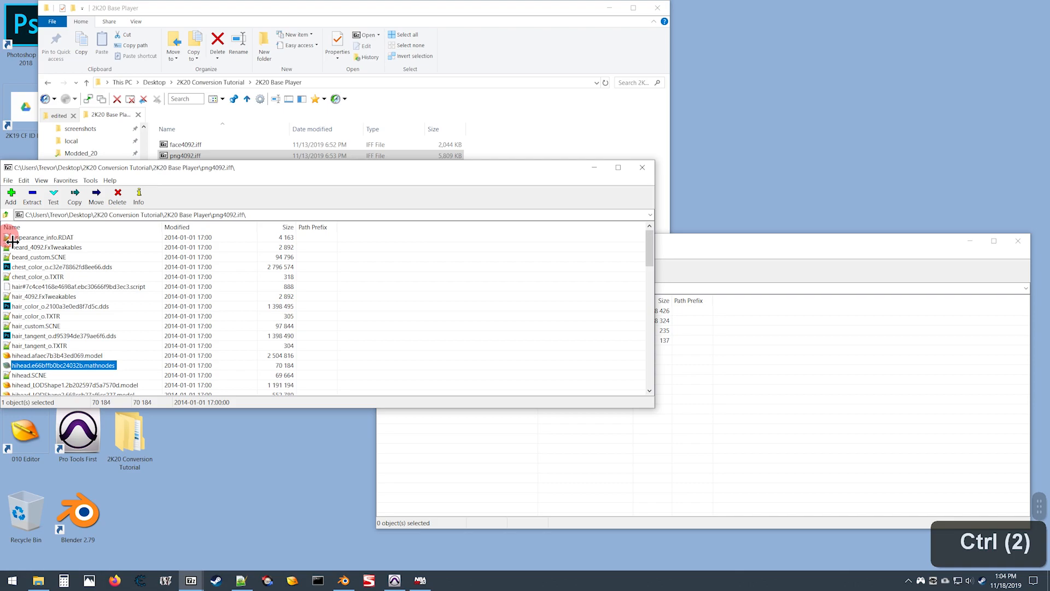
ctrl+click(12, 241)
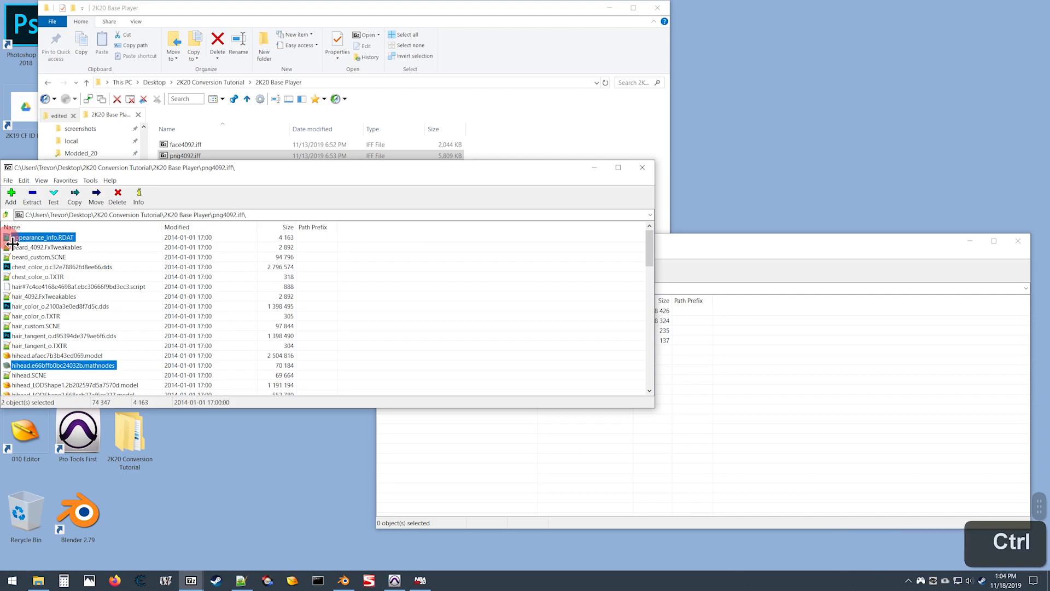
drag(12, 241, 820, 423)
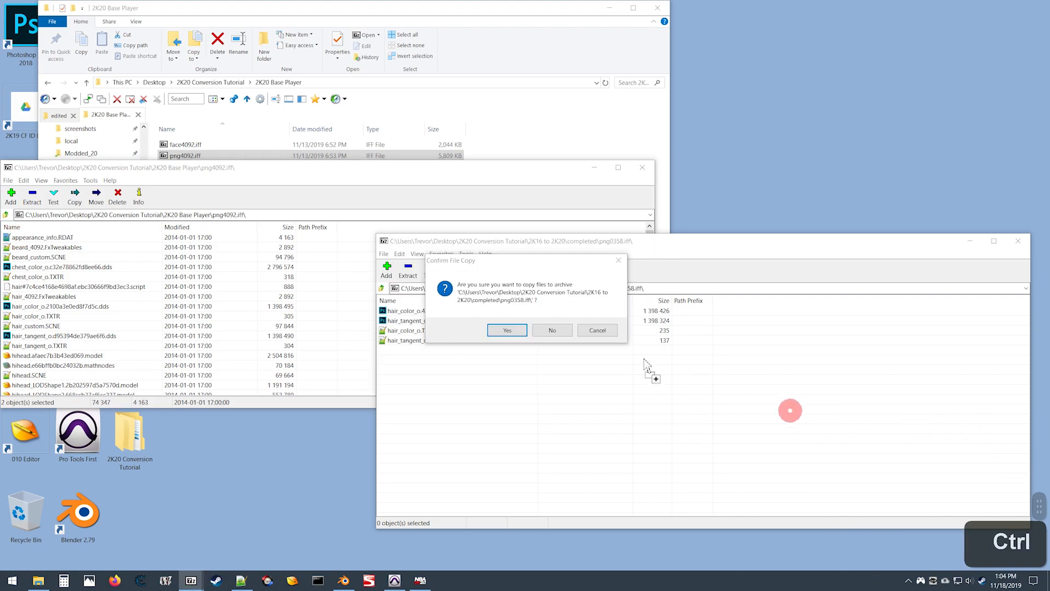
click(499, 330)
Copy hihead.afaec7b3b43ed069.model and hihead.SCNE from the completed folder into the png0358.iff archive.
drag(510, 104, 667, 413)
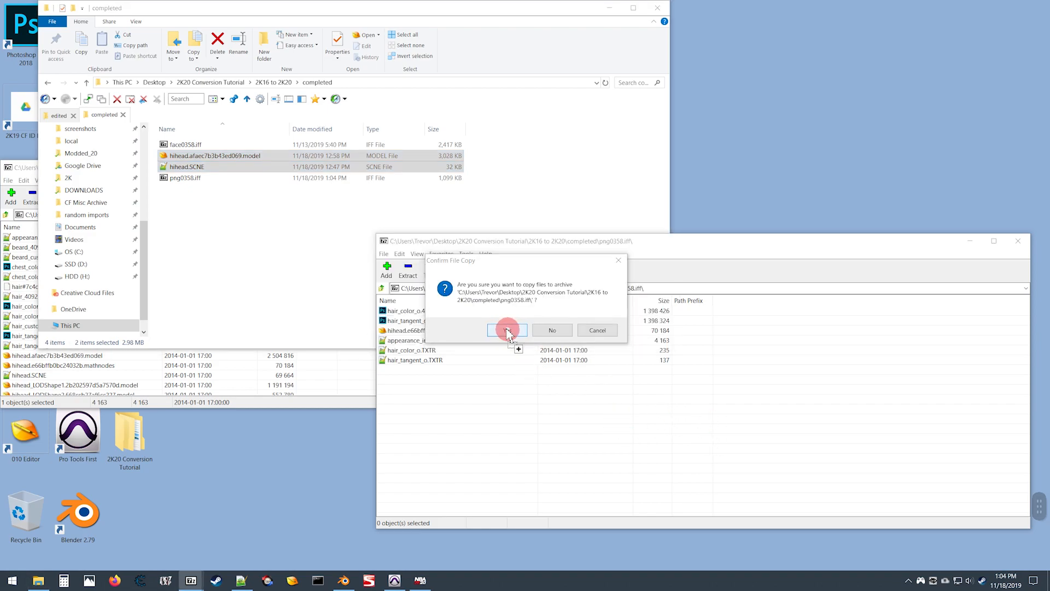
click(512, 328)
drag(515, 326, 384, 294)
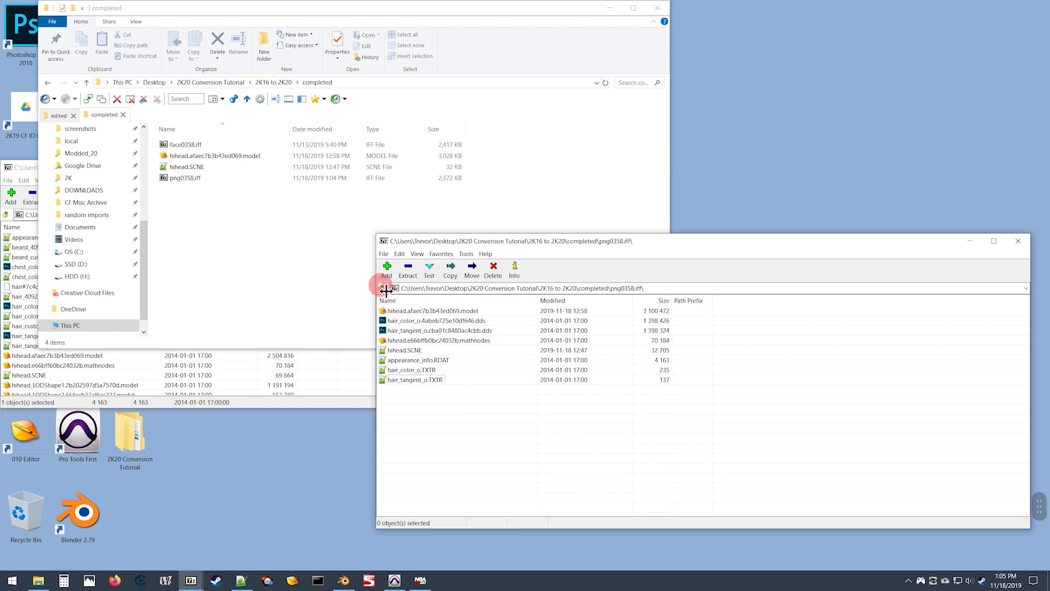
Open face0358.iff from the completed folder in one archive window and face4092.iff from the 2K20 Base Player folder in the other.
click(383, 288)
double_click(396, 314)
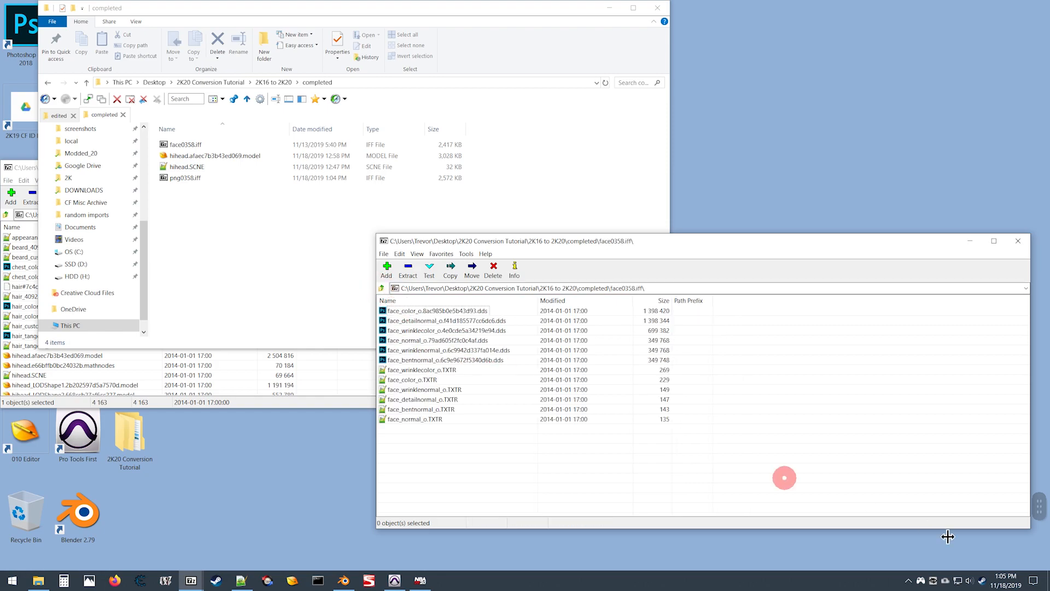
click(262, 410)
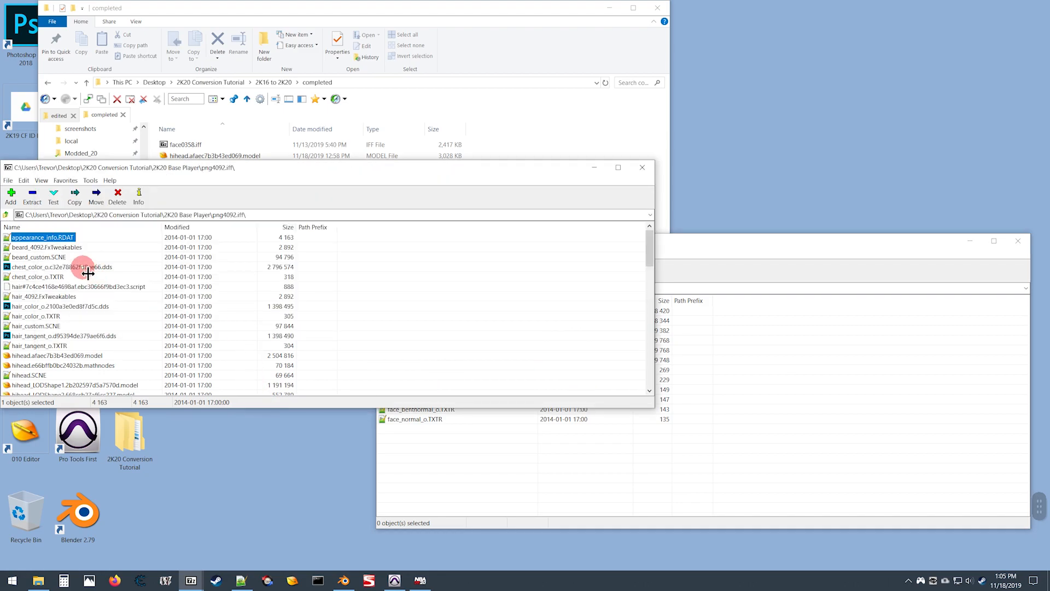
click(8, 214)
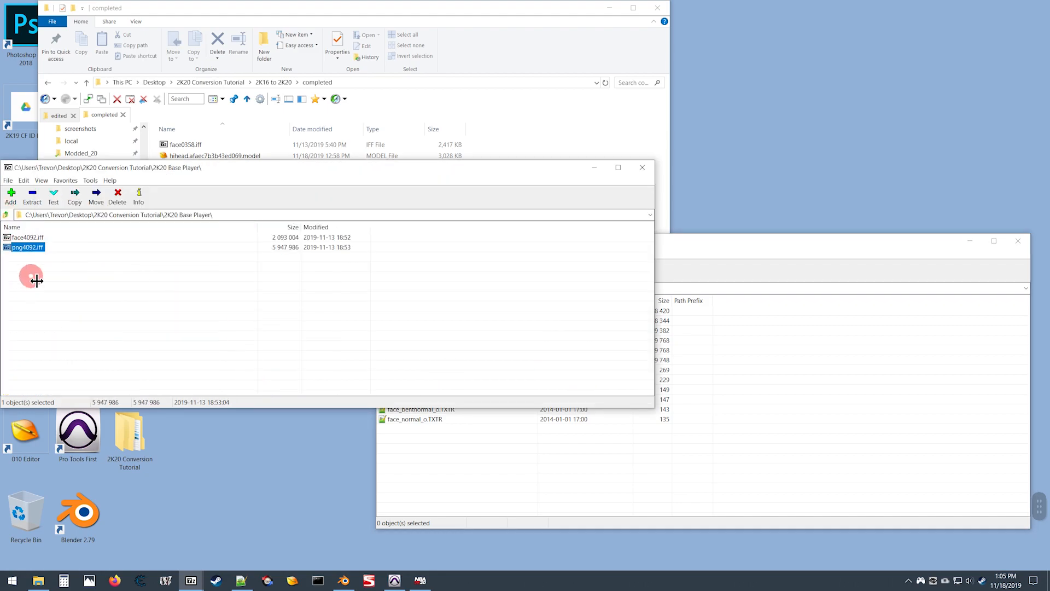
double_click(11, 238)
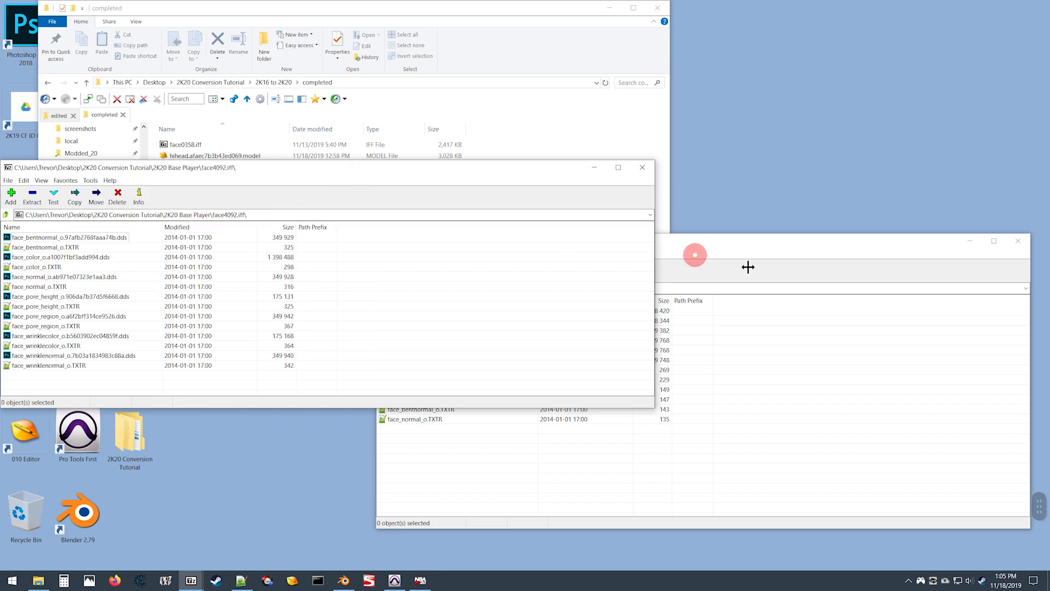
Open face_color_o.TXTR and face_wrinklecolor_o.TXTR from both face0358.iff and face4092.iff in Notepad++.
click(768, 257)
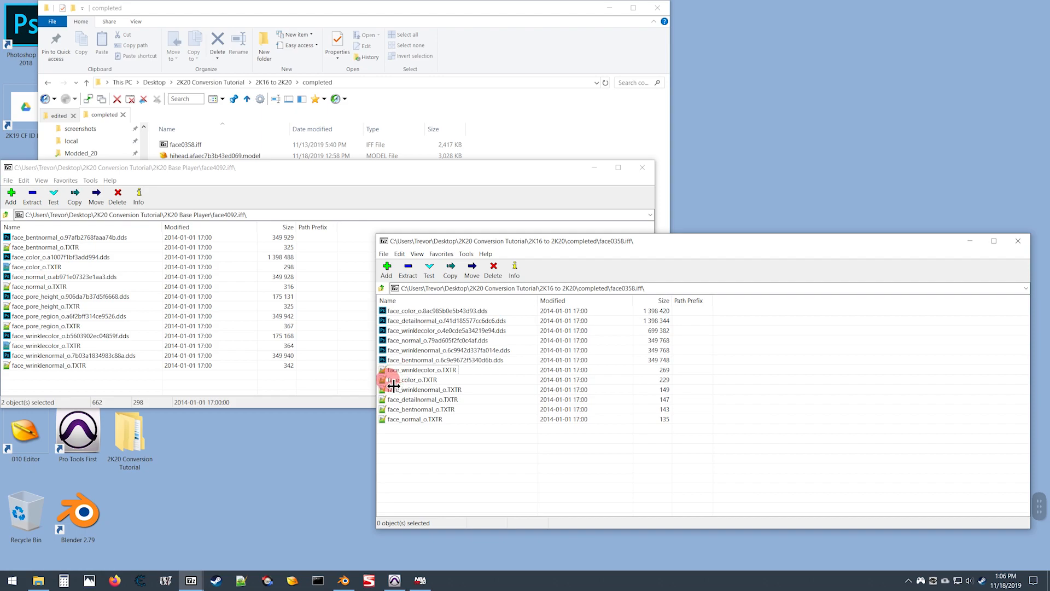
click(393, 382)
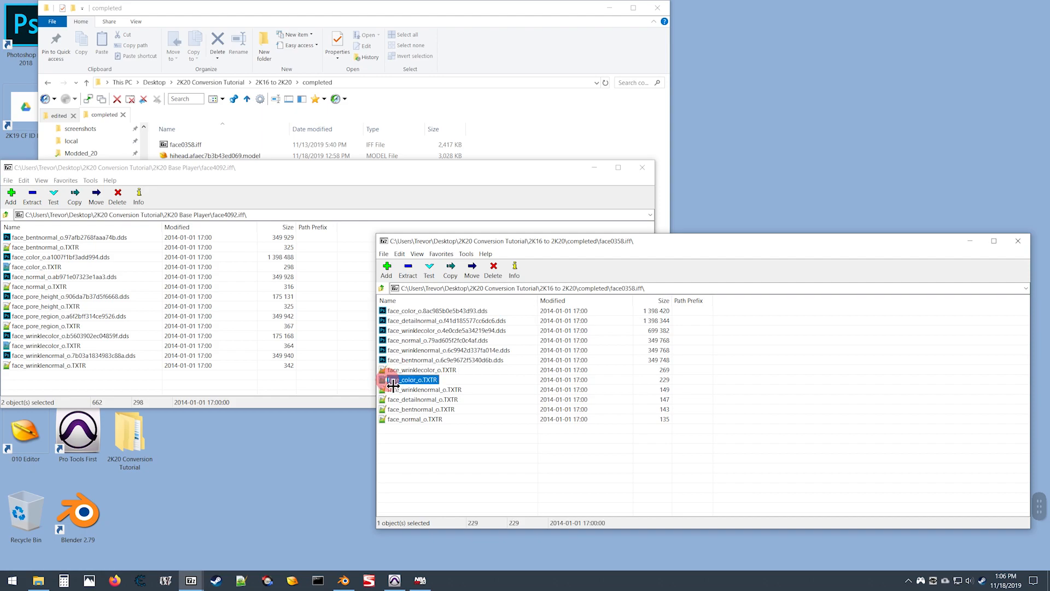
mouse_move(394, 384)
mouse_down()
mouse_move(435, 386)
mouse_move(394, 370)
mouse_move(335, 391)
mouse_move(394, 346)
mouse_move(389, 370)
mouse_up()
ctrl+click(393, 370)
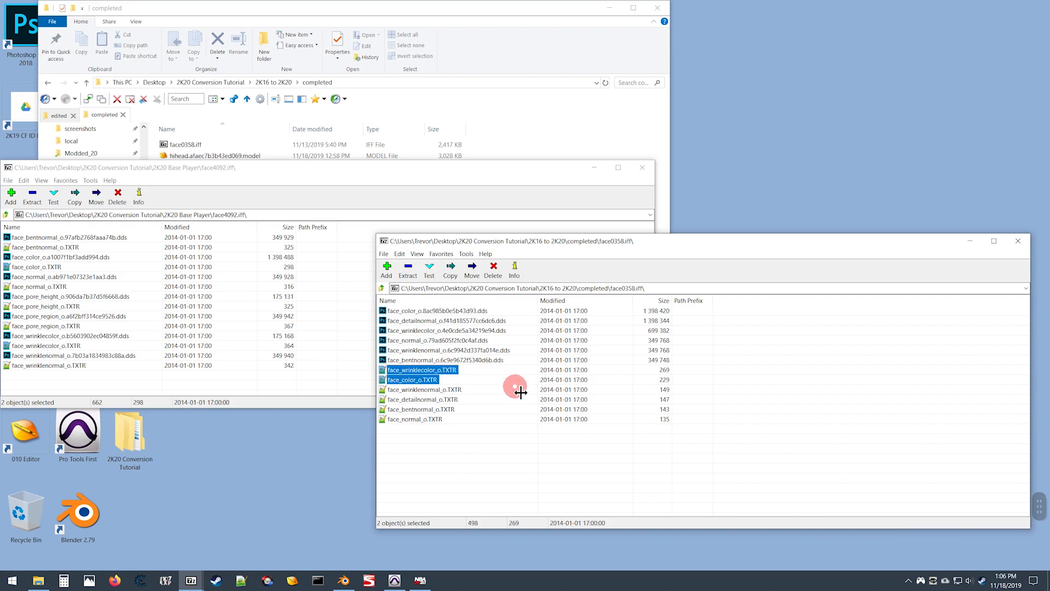
key(Return)
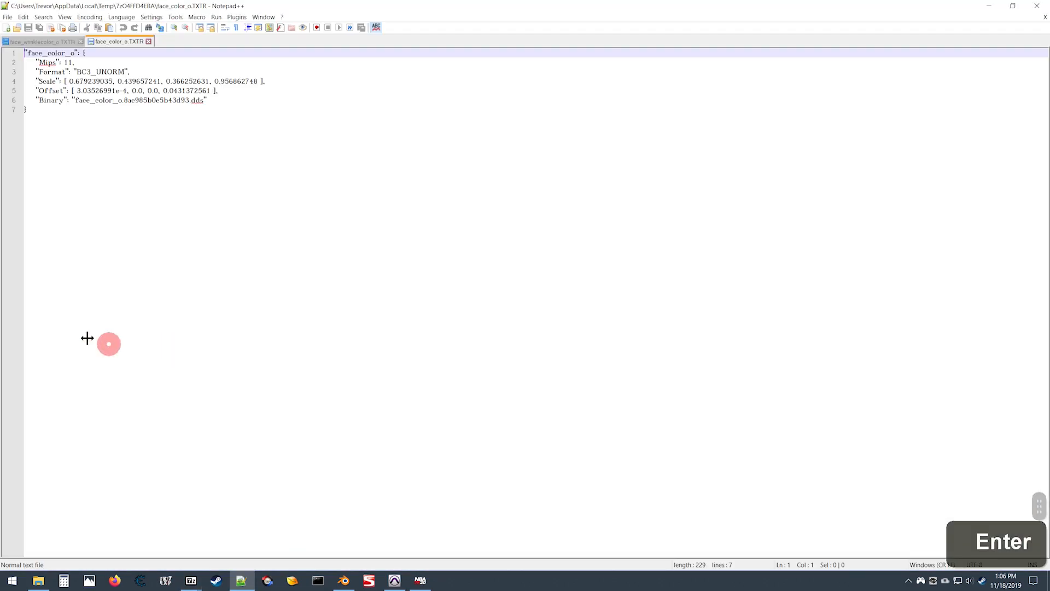
click(989, 6)
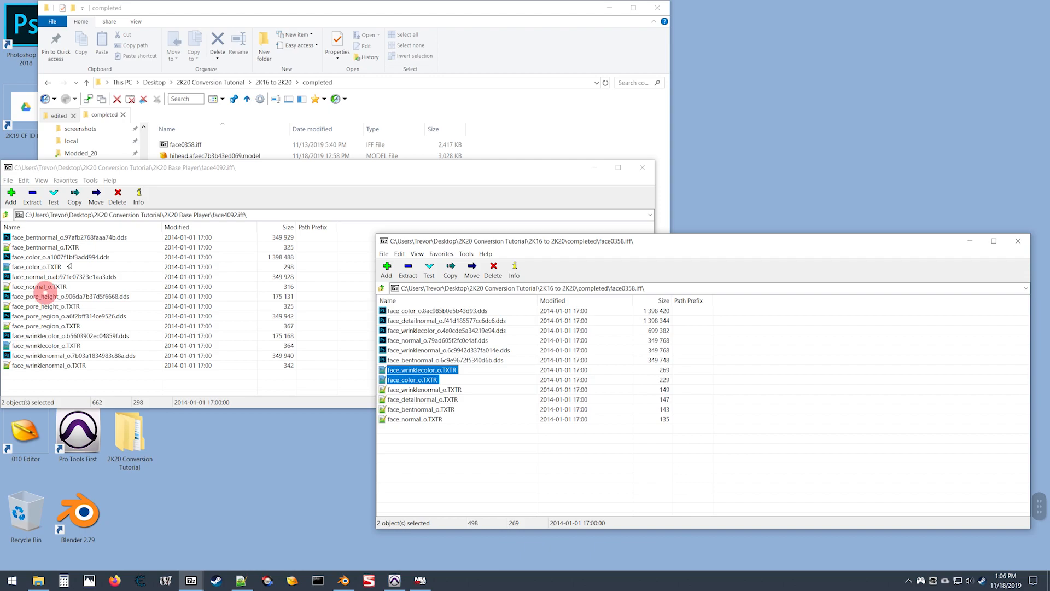
click(135, 169)
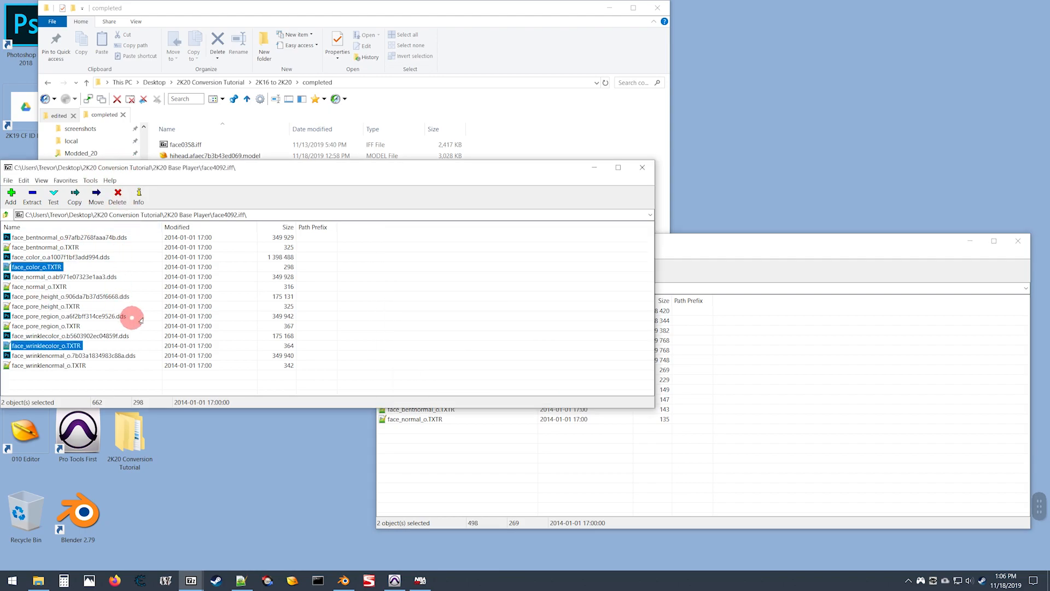
key(Return)
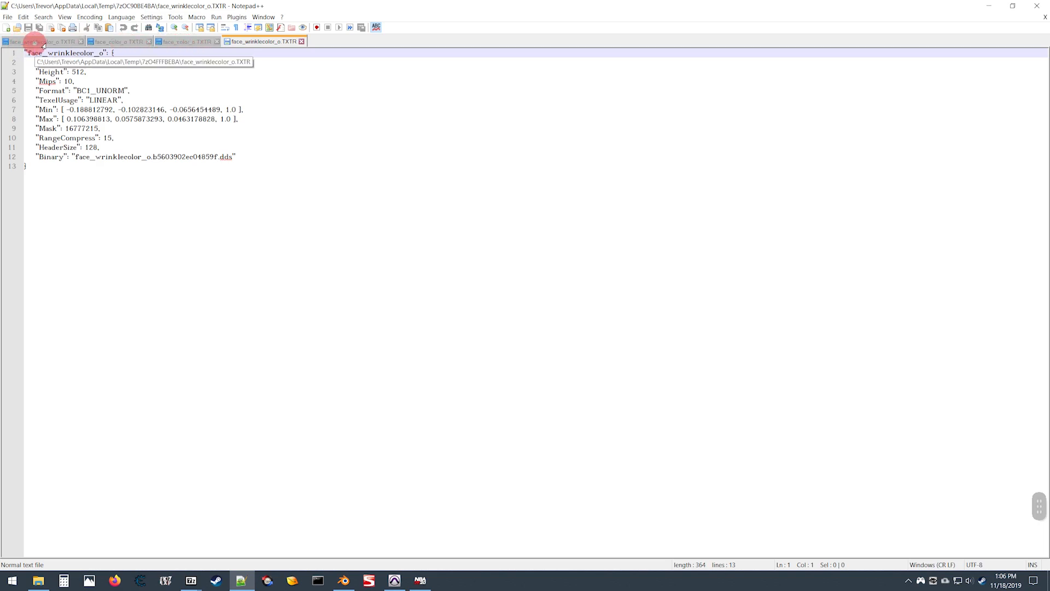
Compare the face_color_o and face_wrinklecolor_o TXTR entries of the 2K16 head with those of the 2K20 base player.
click(41, 43)
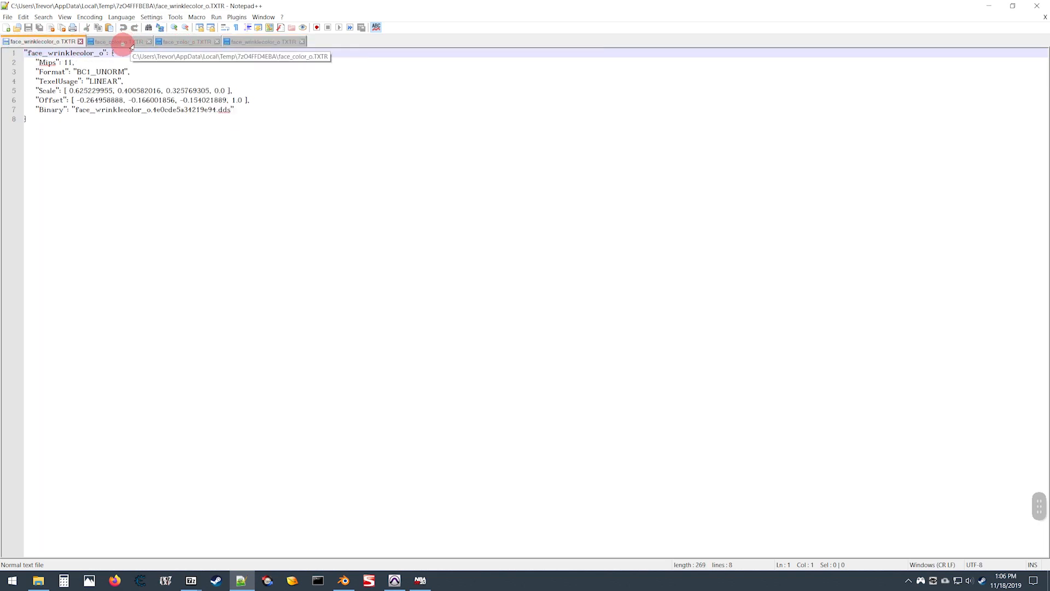
click(124, 42)
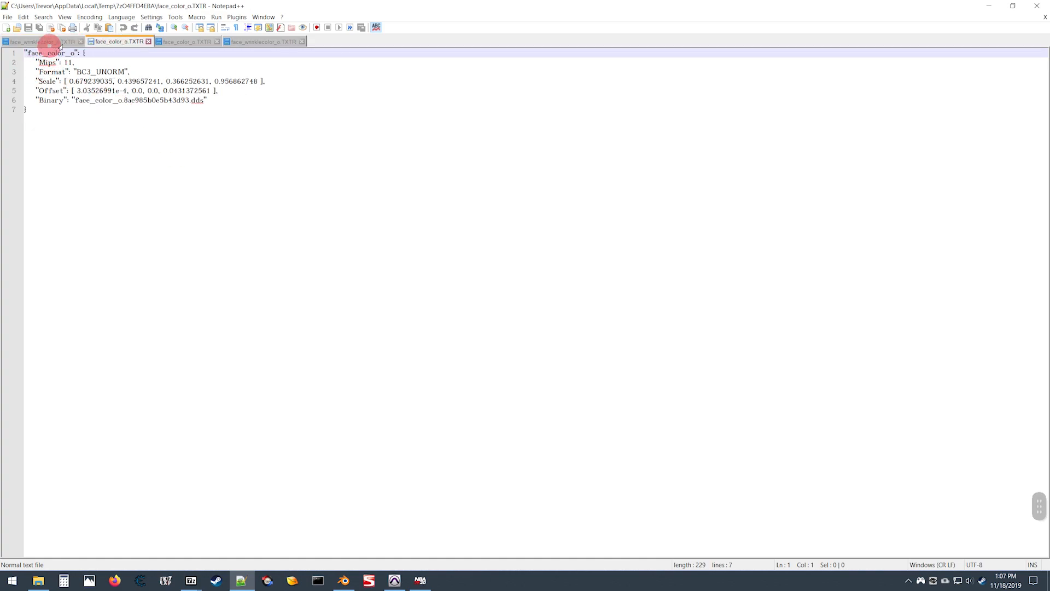
click(191, 42)
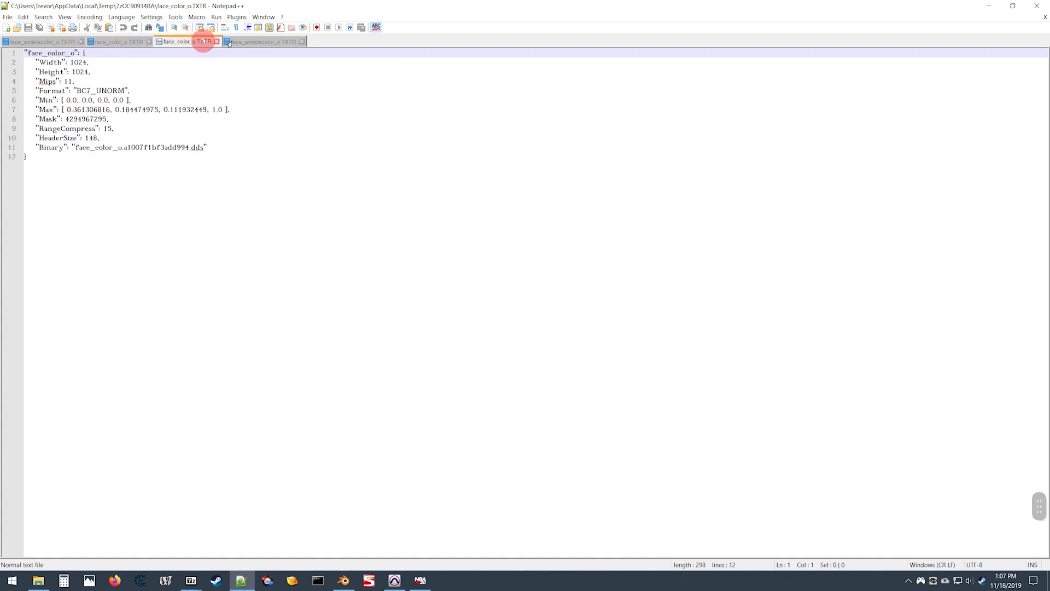
click(269, 44)
click(178, 42)
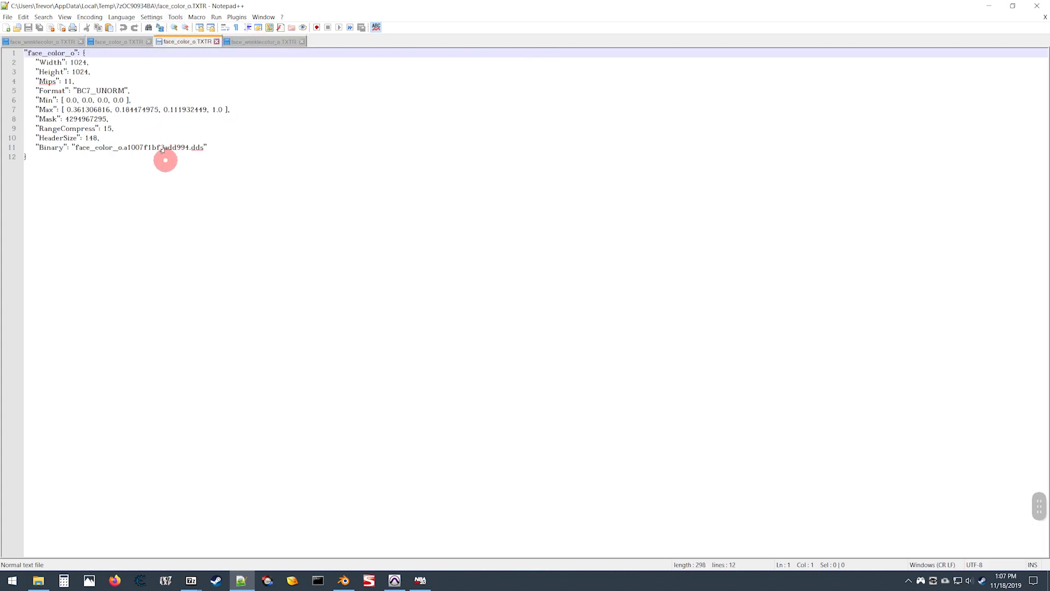
click(11, 140)
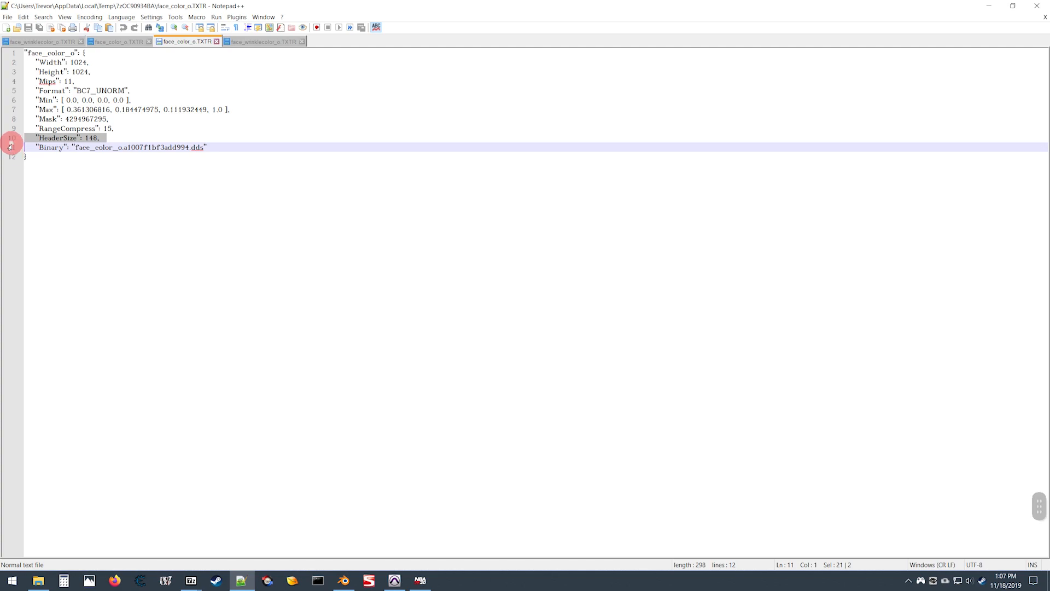
click(42, 41)
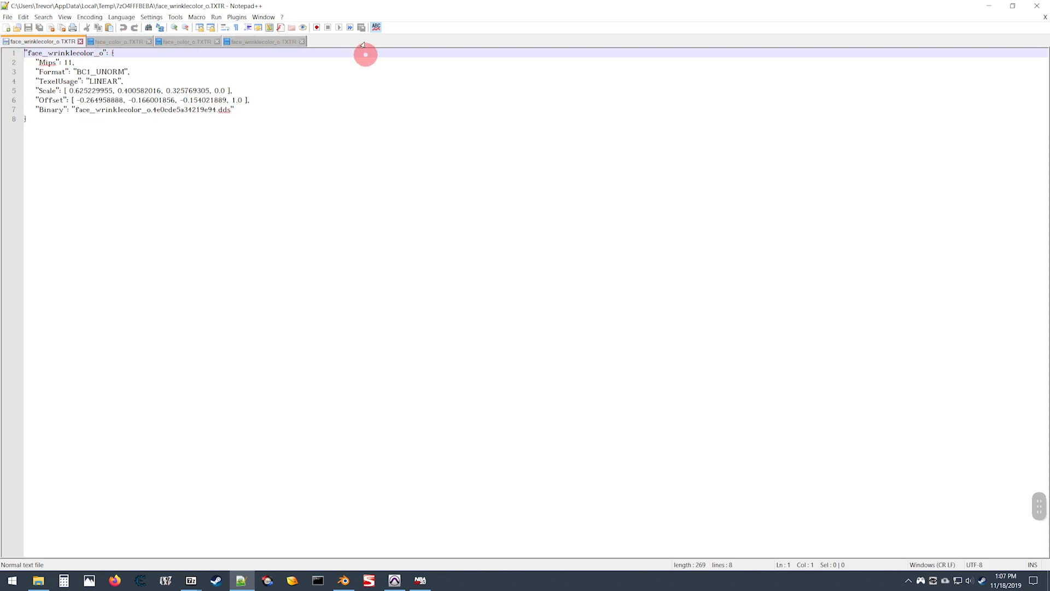
click(129, 43)
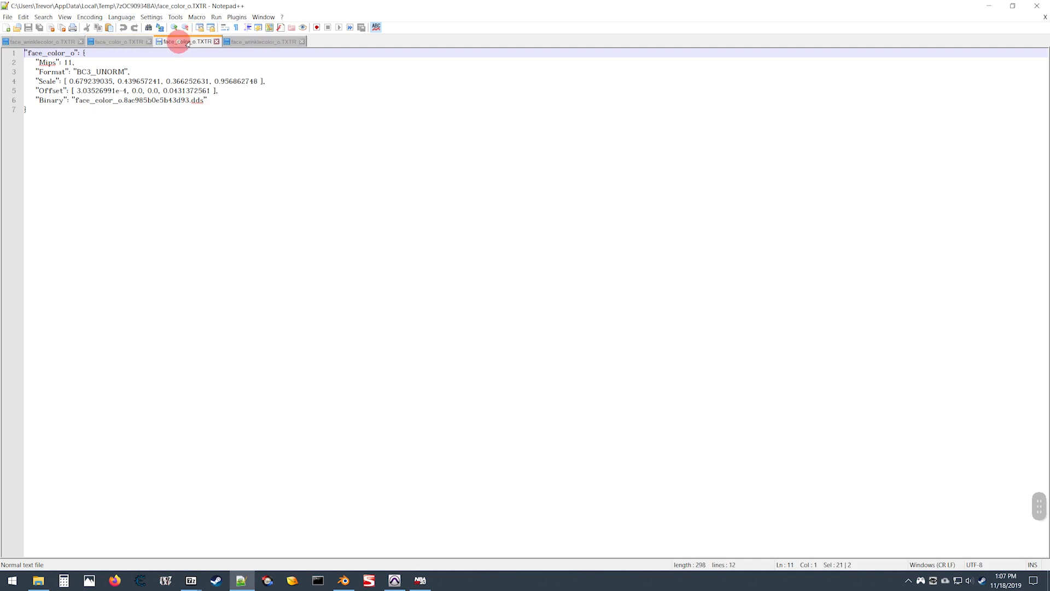
Replace the Mips and Format lines in the 2K16 face_color_o.TXTR with the Width through HeaderSize lines from the base player's version.
click(186, 42)
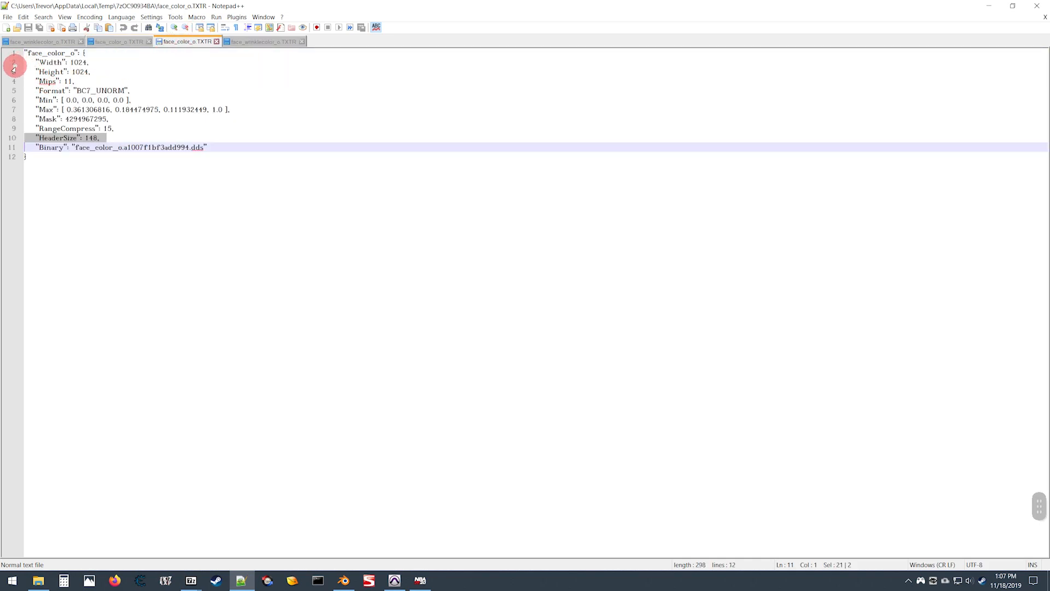
drag(13, 67, 121, 137)
key(ctrl+c)
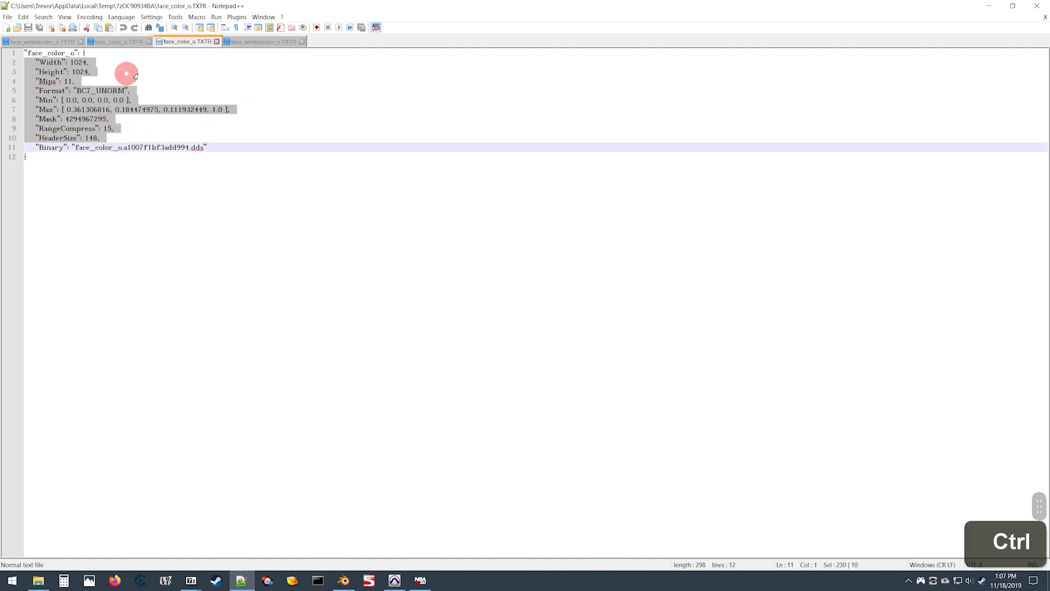
click(118, 42)
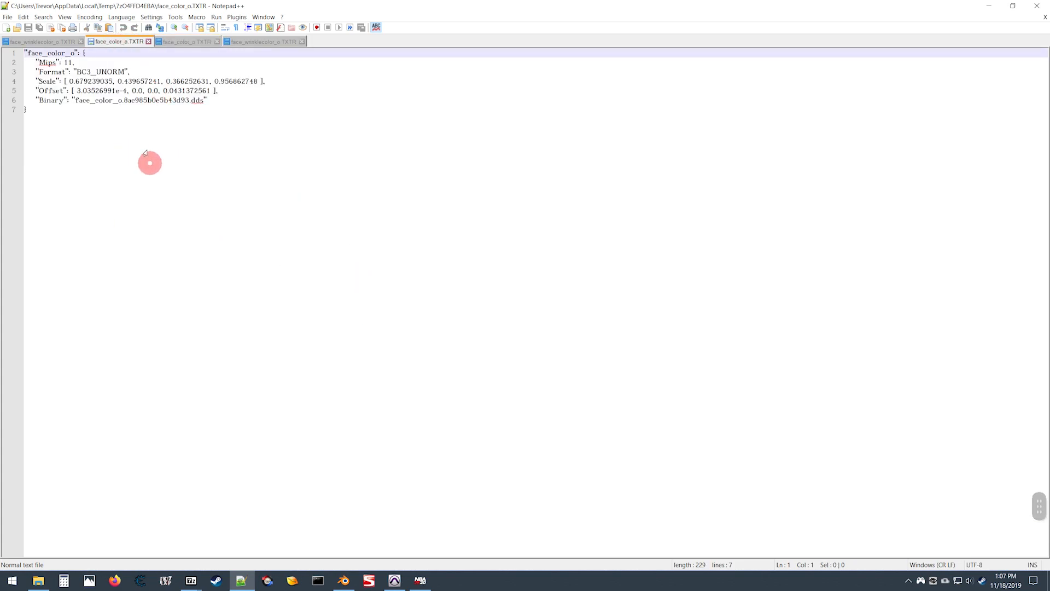
click(15, 65)
drag(15, 68, 15, 69)
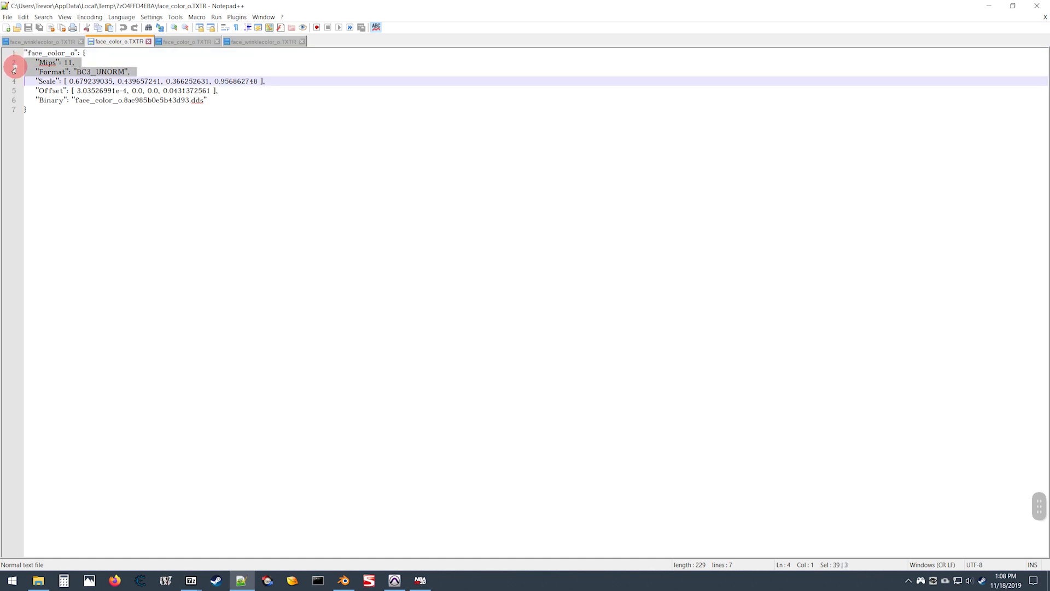
key(ctrl)
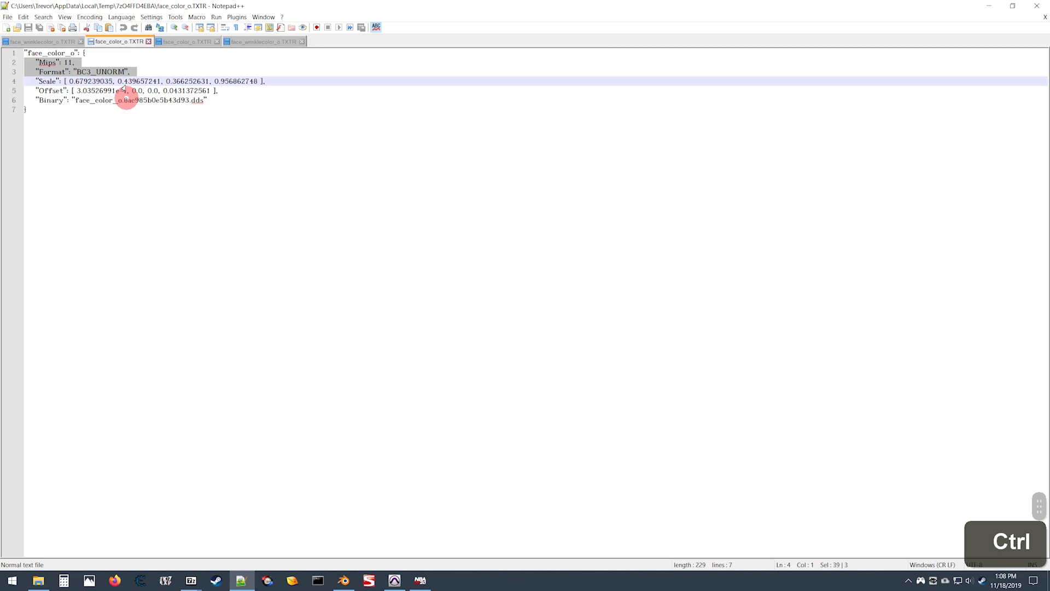
key(ctrl+v)
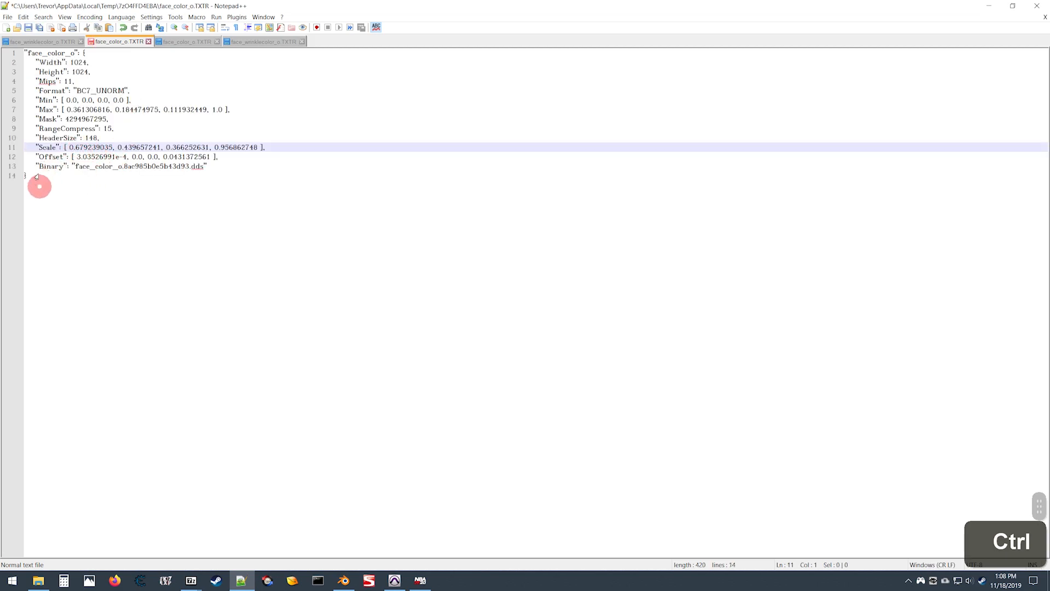
Move the Offset line above the Scale line in the 2K16 face_color_o.TXTR.
click(14, 158)
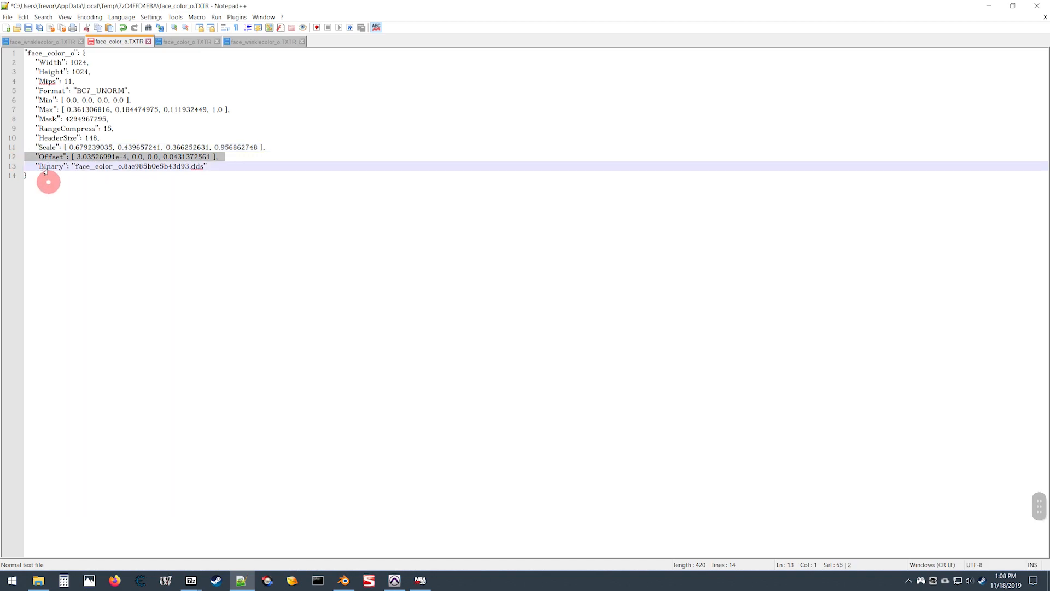
key(Down)
key(Up)
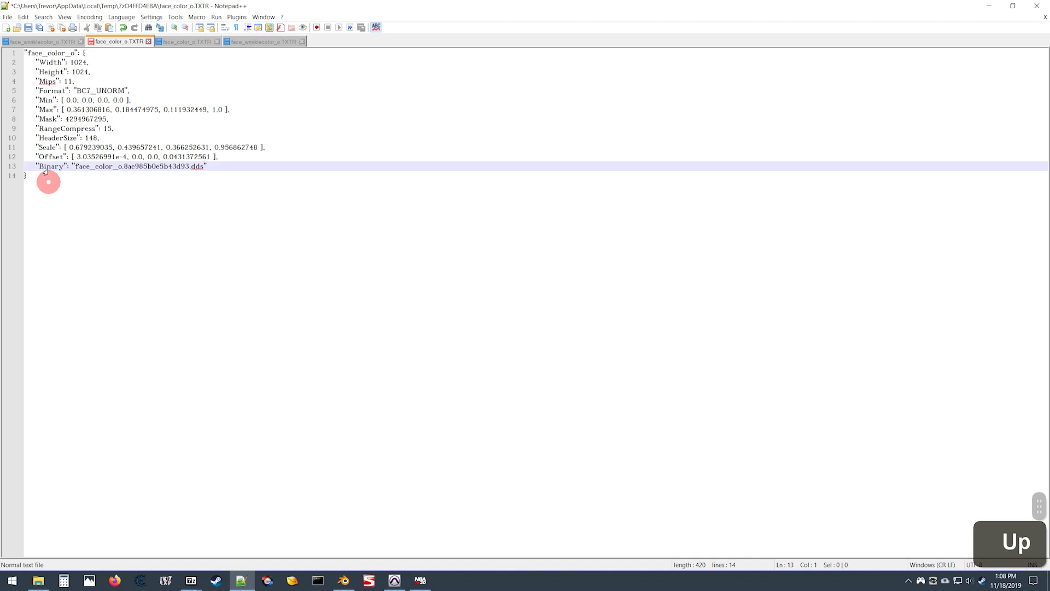
click(11, 159)
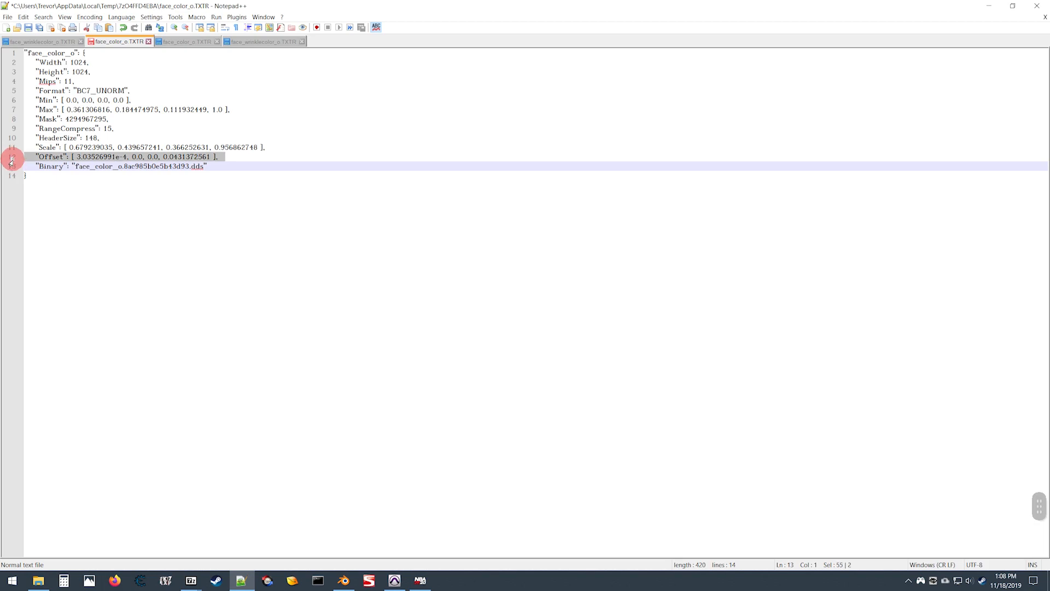
key(ctrl)
key(shift)
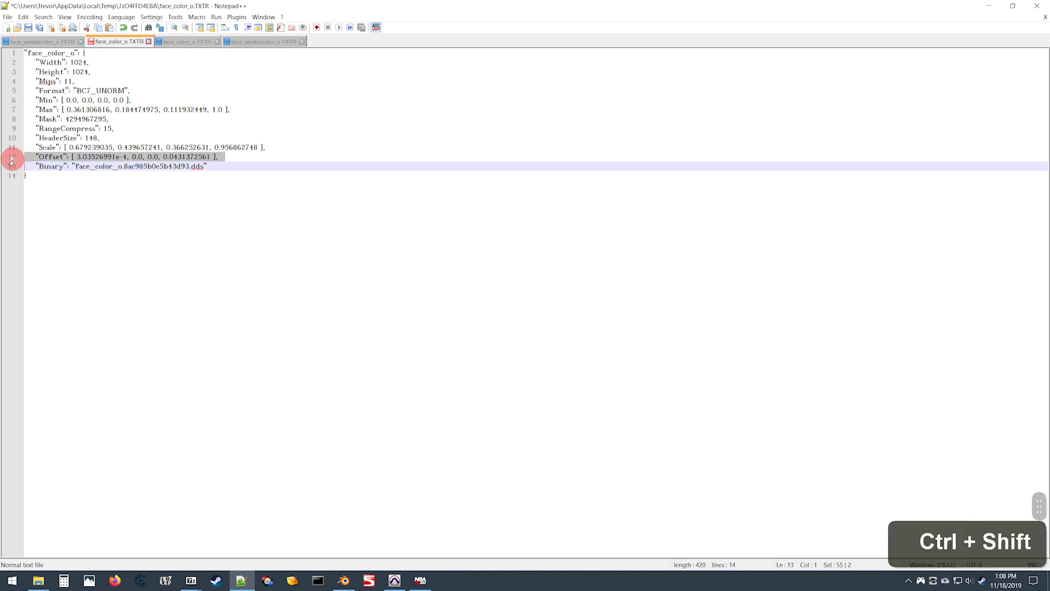
key(ctrl+shift+Up)
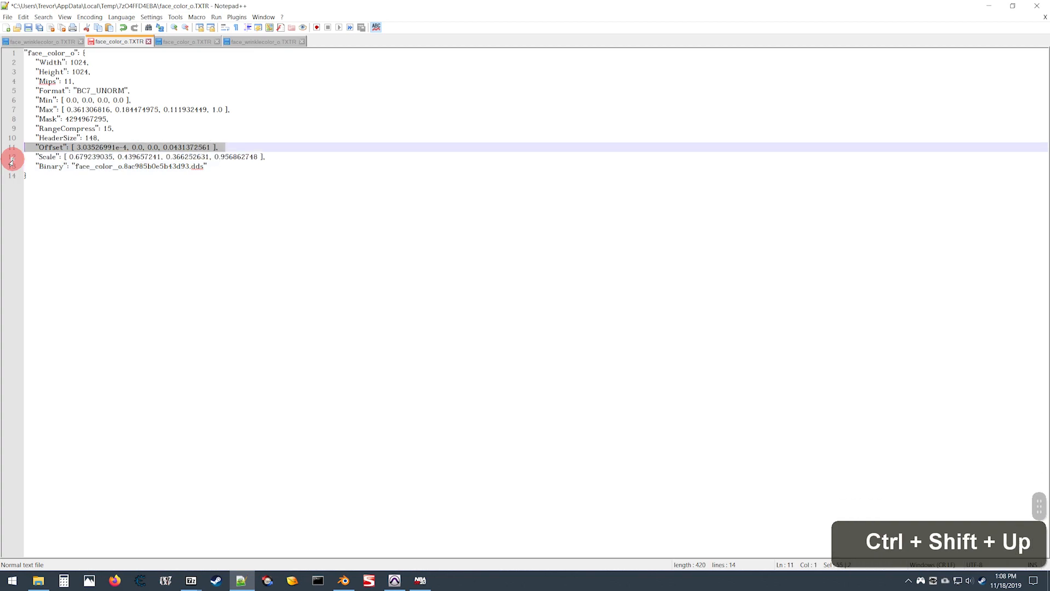
Rename the Offset entry to Min and the Scale entry to Max in the 2K16 face_color_o.TXTR.
double_click(50, 147)
text(M)
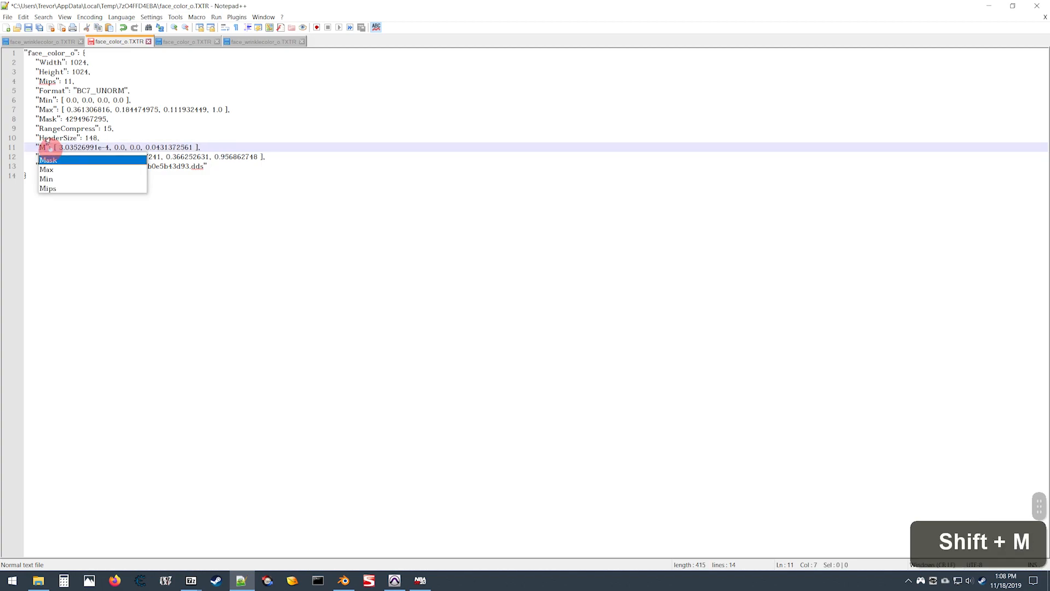
text(in)
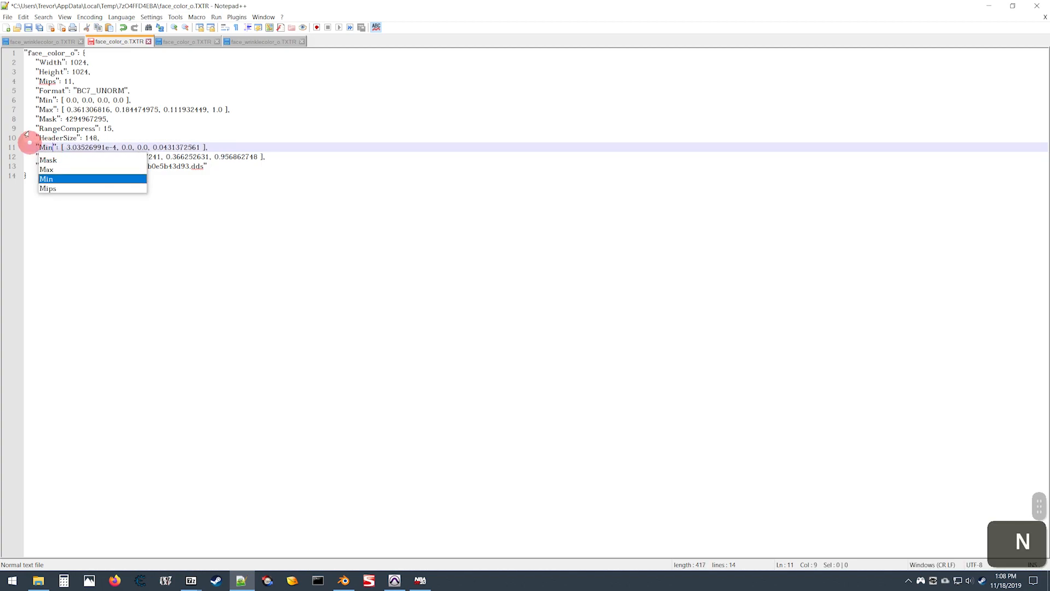
click(36, 147)
double_click(48, 157)
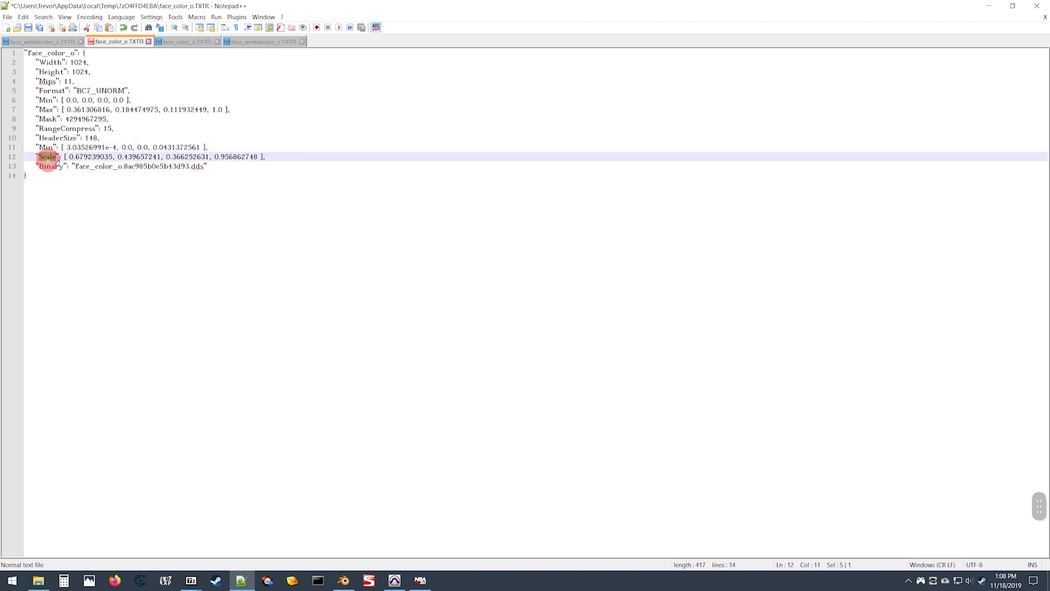
text(Max)
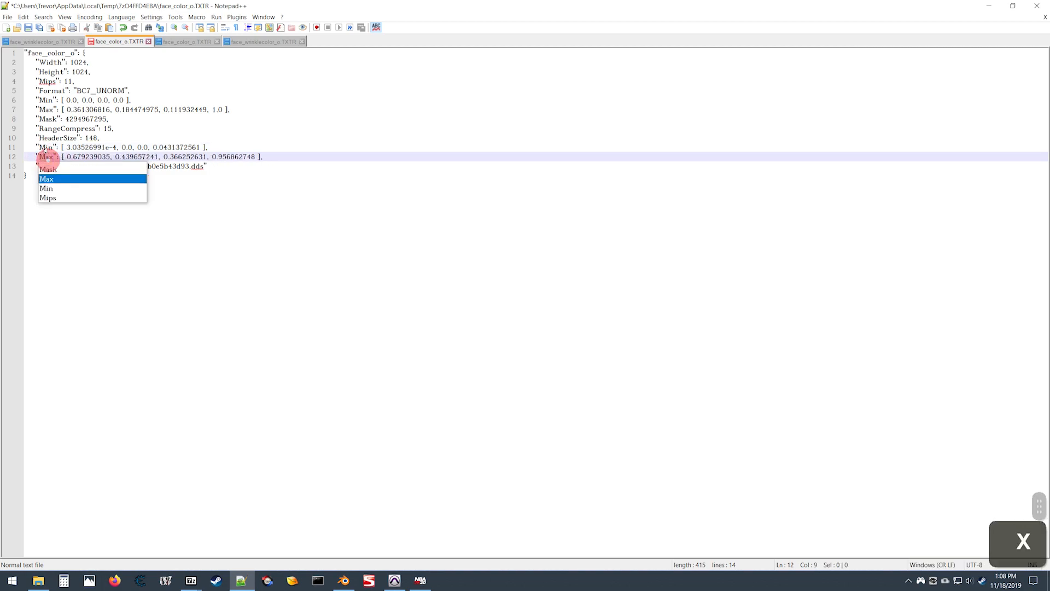
Cut the renamed Min and Max lines and paste them over the base player's Min and Max lines below Format.
click(12, 156)
drag(12, 157, 12, 152)
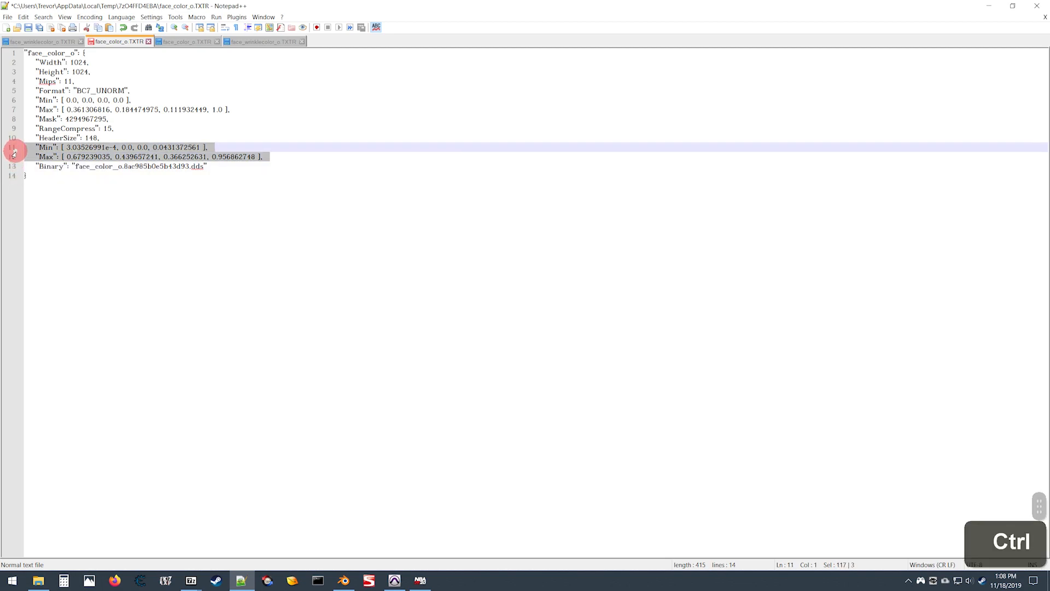
key(ctrl+x)
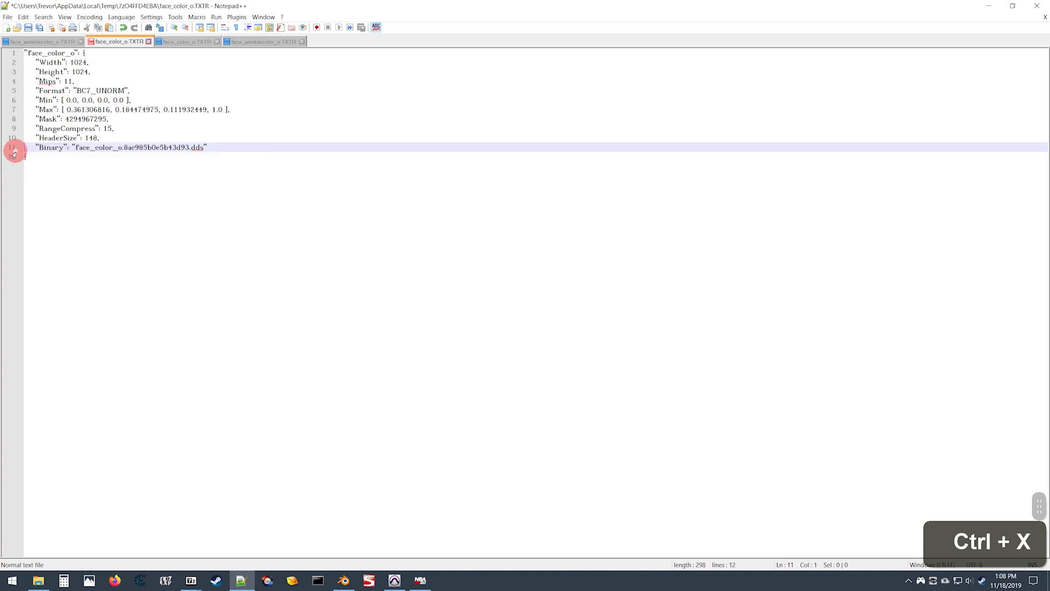
click(14, 100)
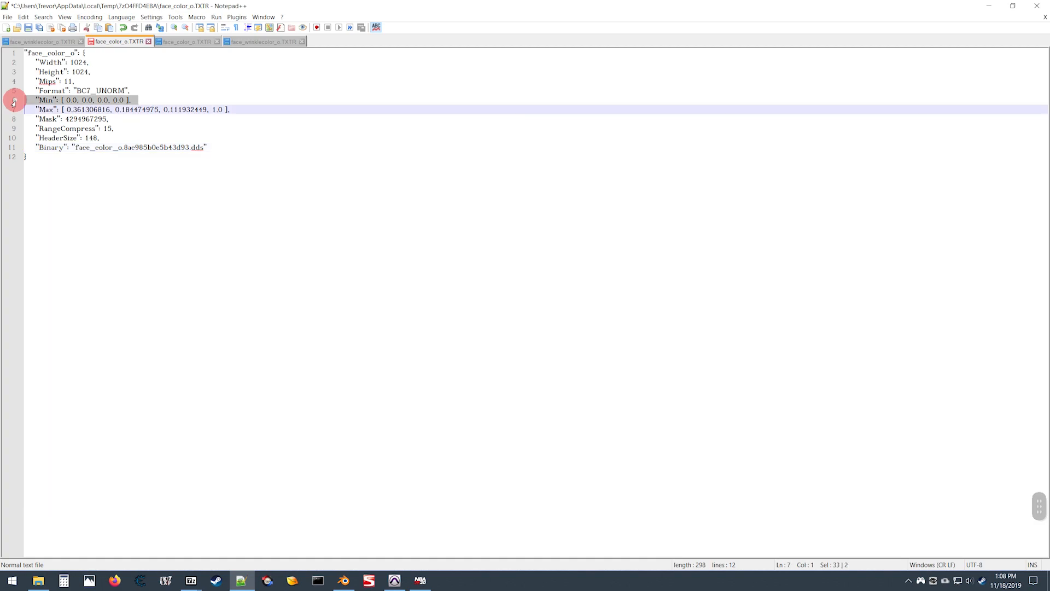
drag(14, 101, 14, 111)
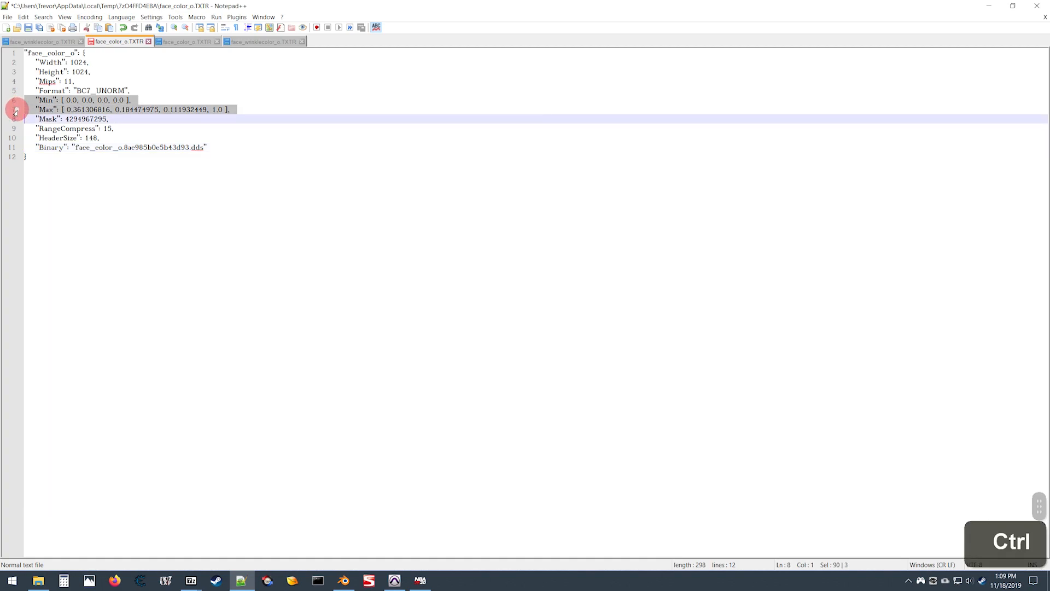
key(ctrl+v)
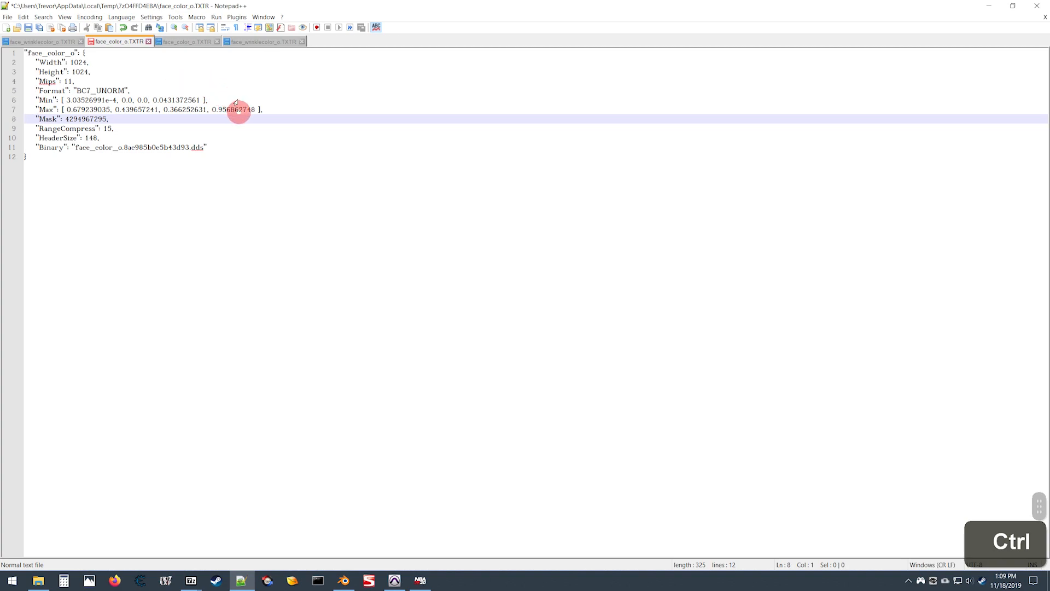
Save the edited face_color_o.TXTR and close both open face_color_o.TXTR files.
key(ctrl+s)
click(149, 41)
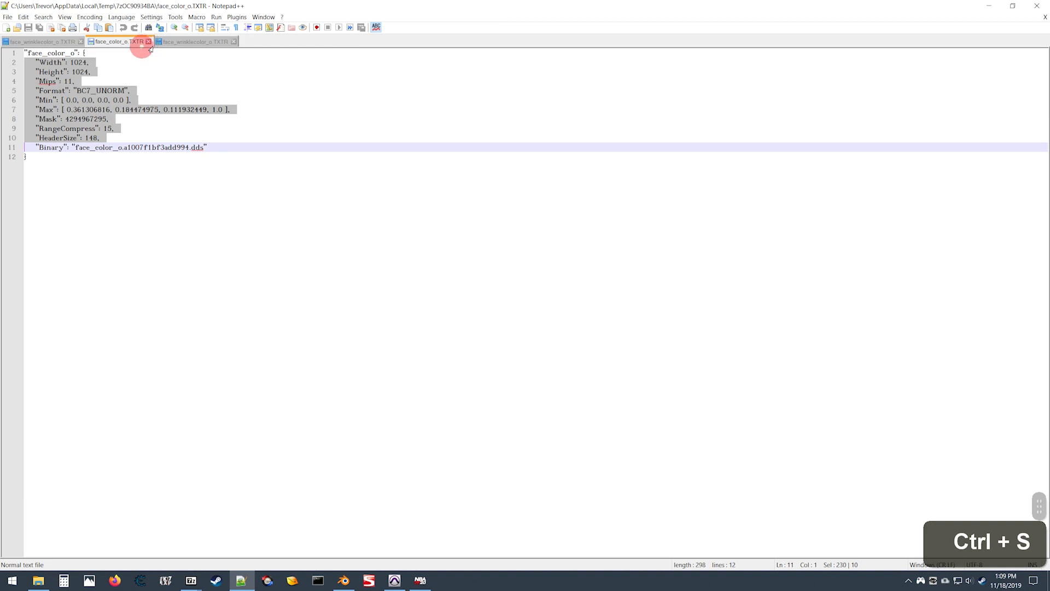
click(148, 42)
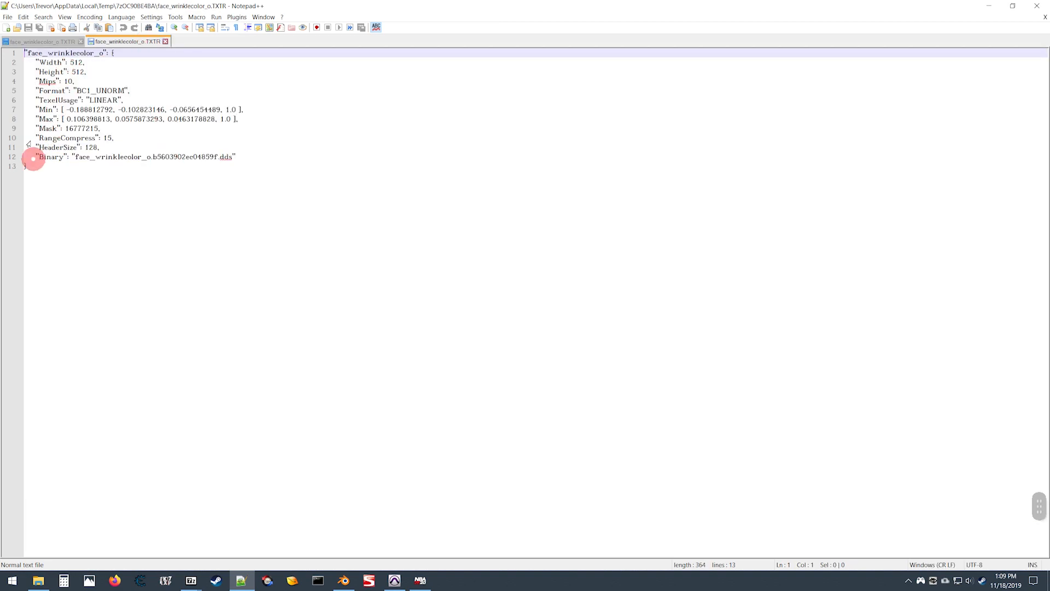
Copy the Width through HeaderSize lines from the base face_wrinklecolor_o.TXTR over the Mips, Format and TexelUsage lines of the other face_wrinklecolor_o.TXTR.
click(11, 147)
drag(11, 147, 9, 62)
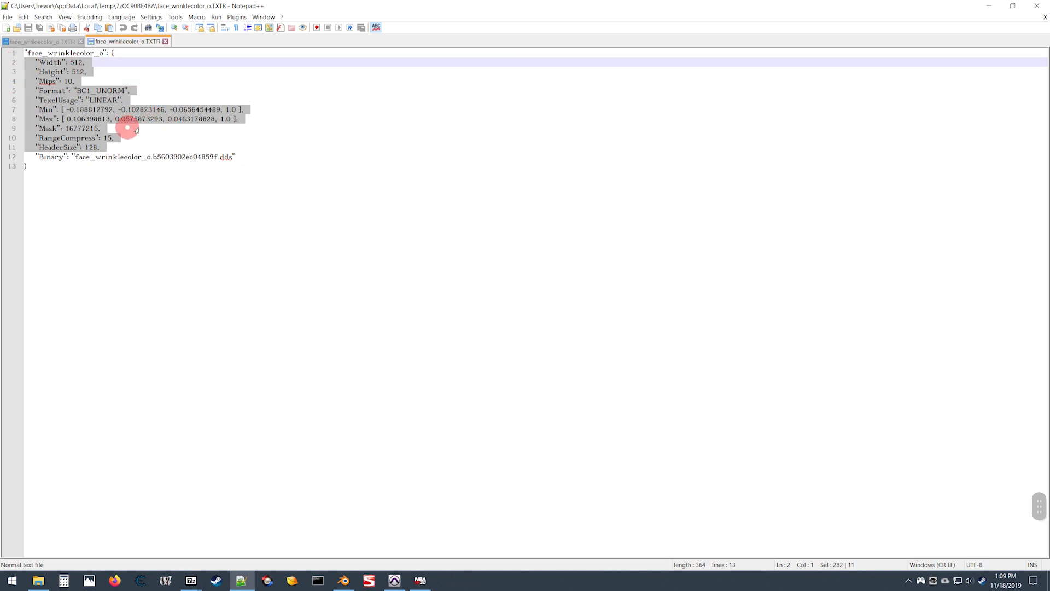
key(ctrl)
key(ctrl+c)
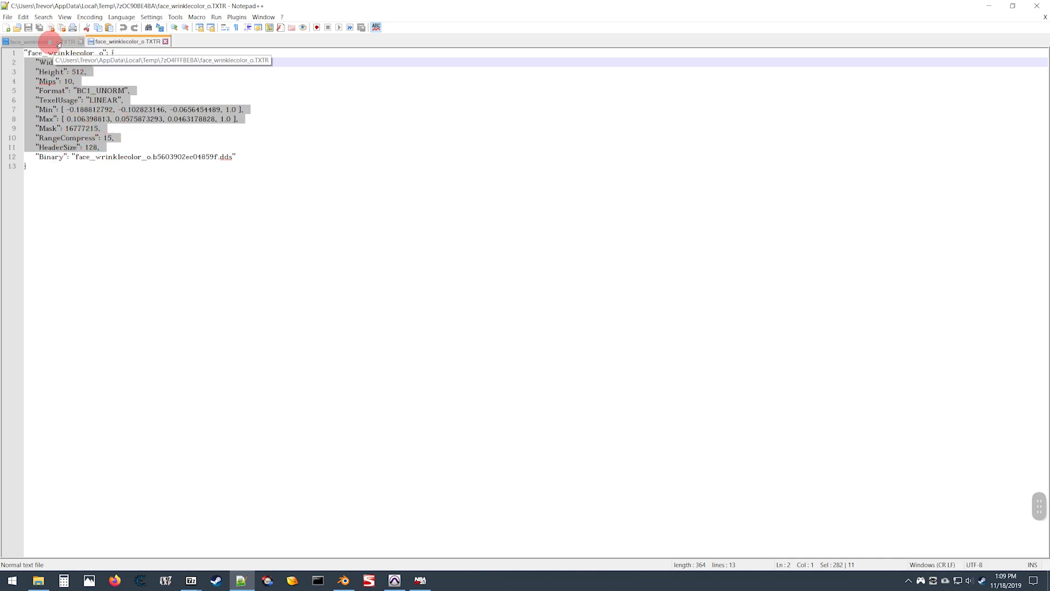
click(57, 42)
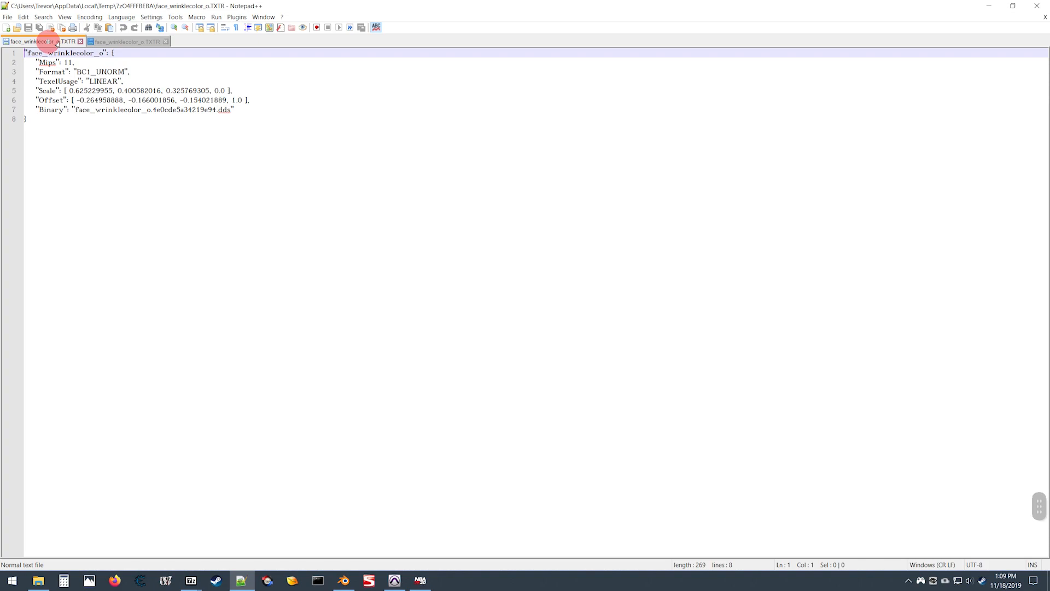
click(13, 64)
drag(14, 68, 16, 82)
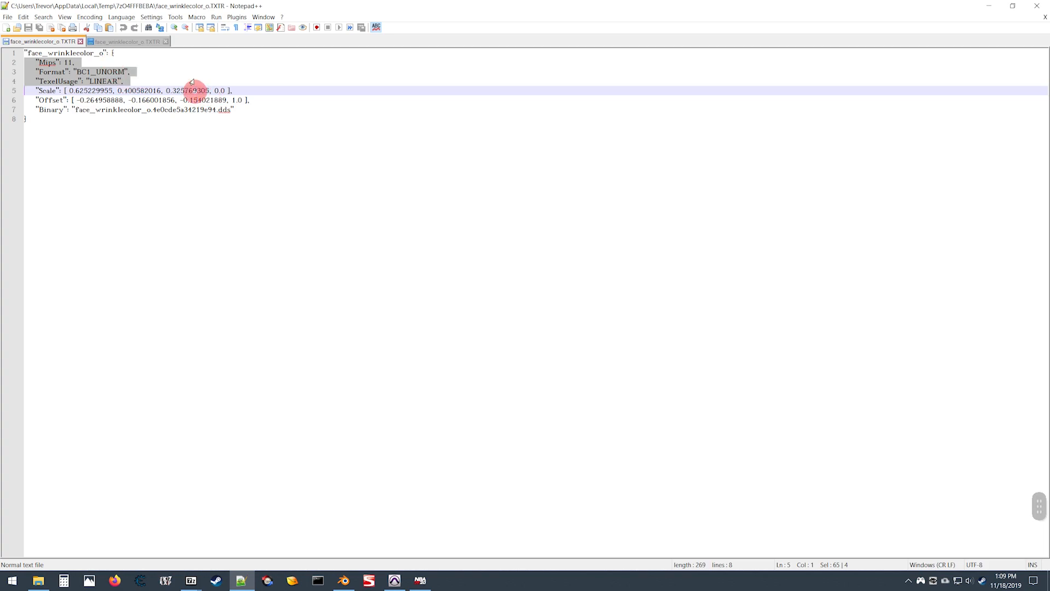
key(ctrl)
key(ctrl+v)
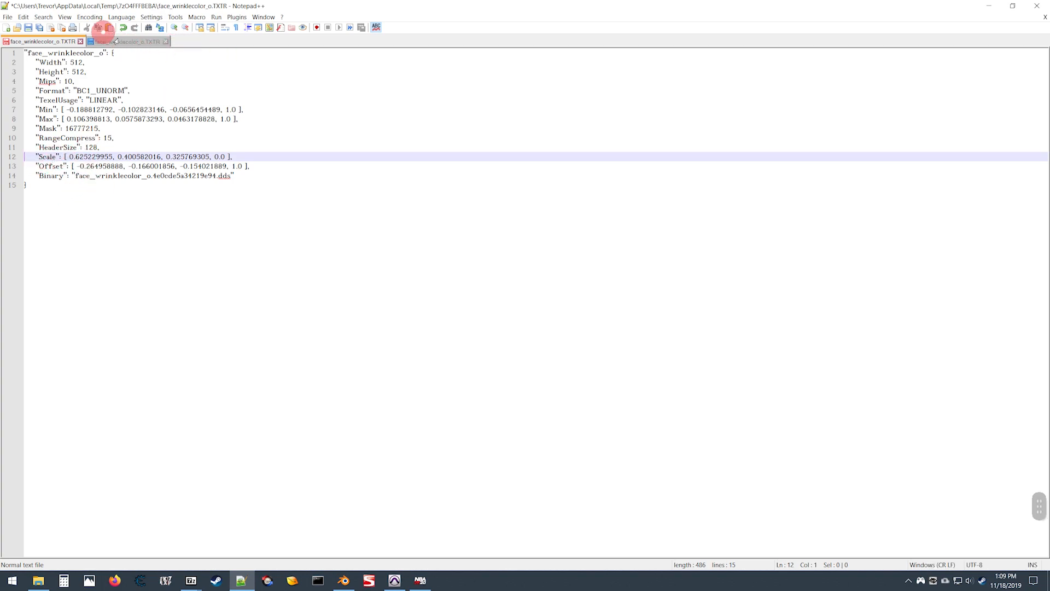
click(134, 44)
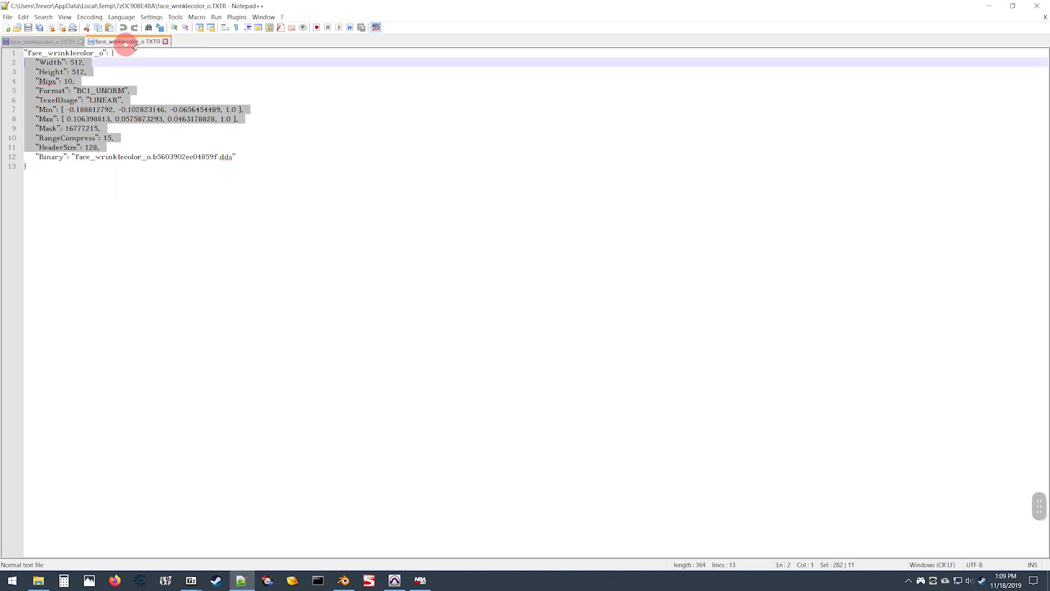
click(54, 42)
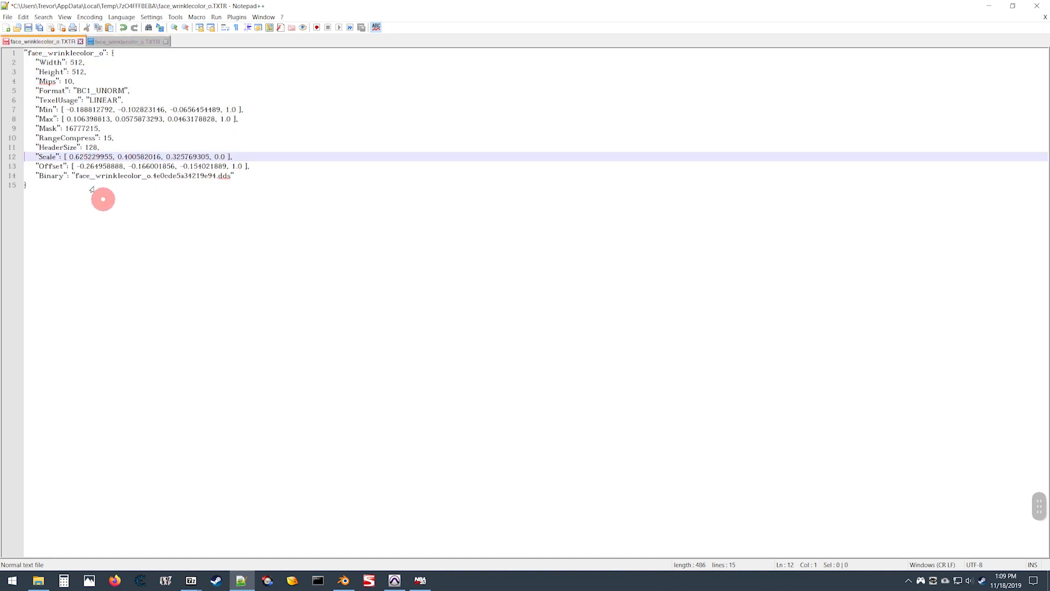
Move the Offset line above the Scale line, renaming Offset to Min and Scale to Max.
click(13, 168)
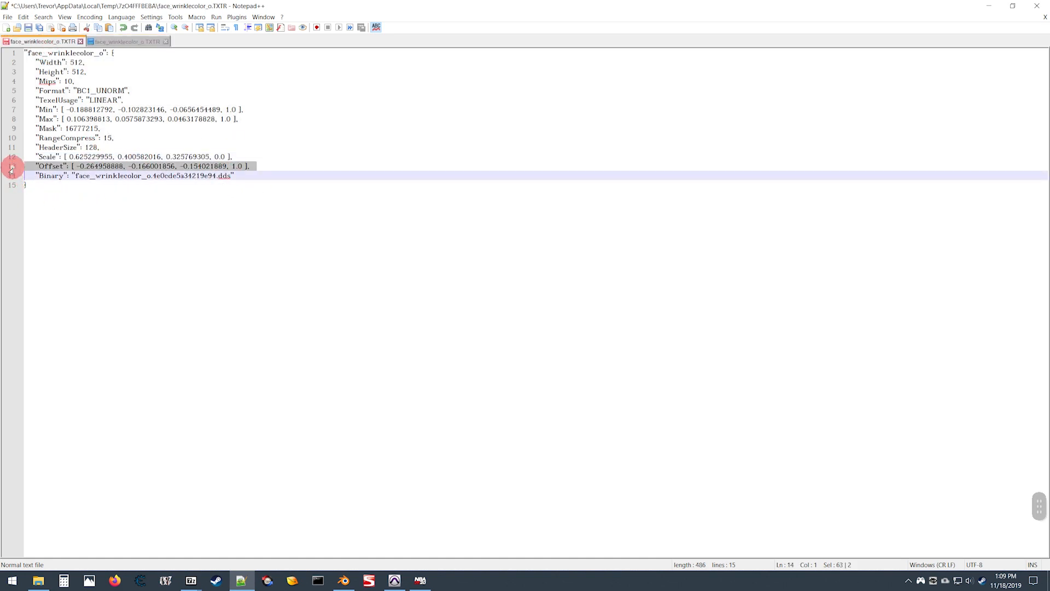
key(ctrl)
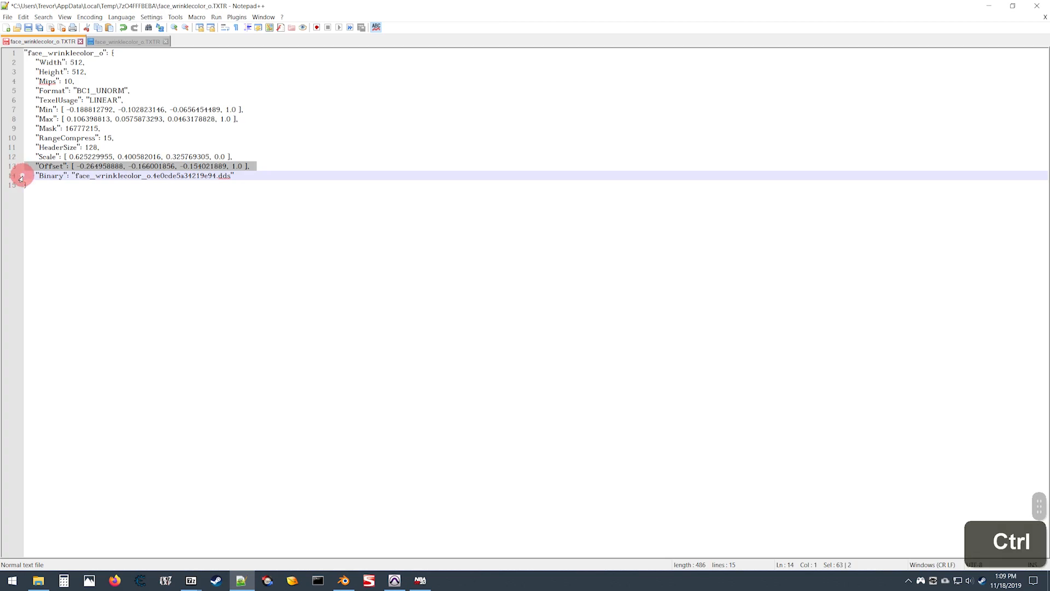
key(ctrl+shift)
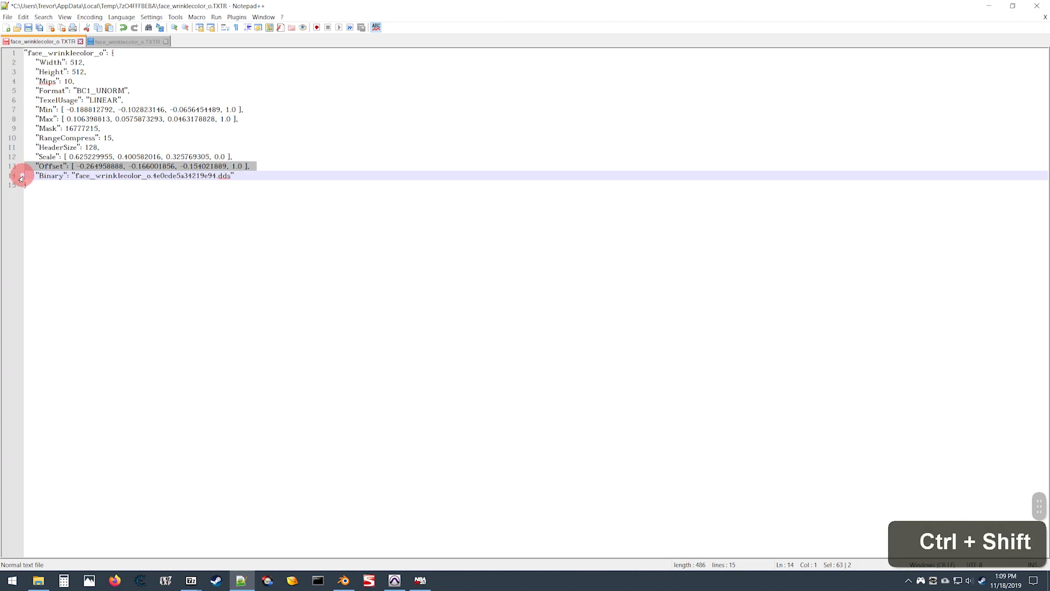
key(ctrl+shift+Up)
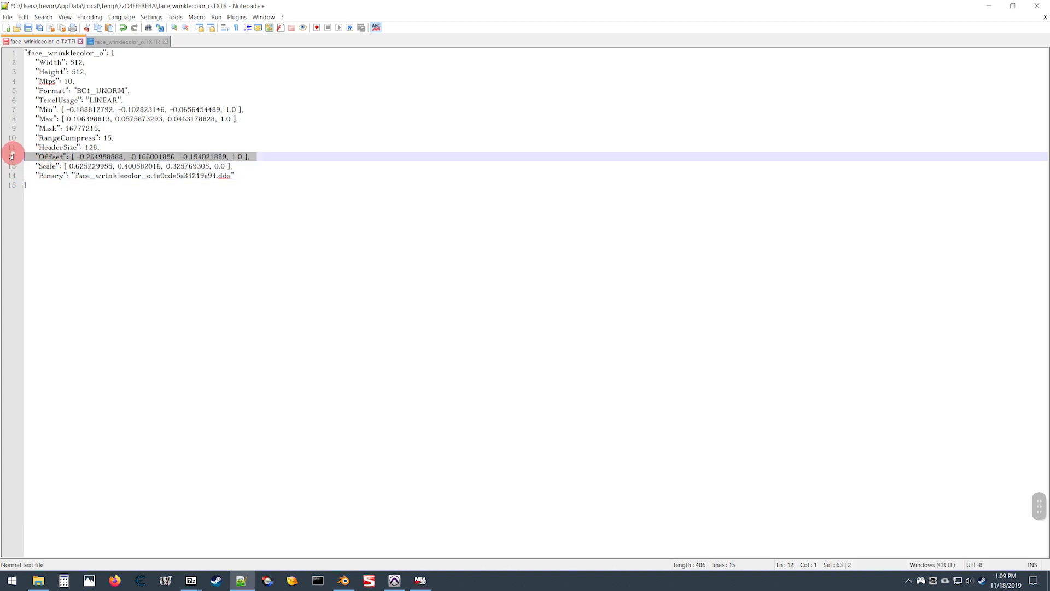
double_click(50, 156)
text(Min)
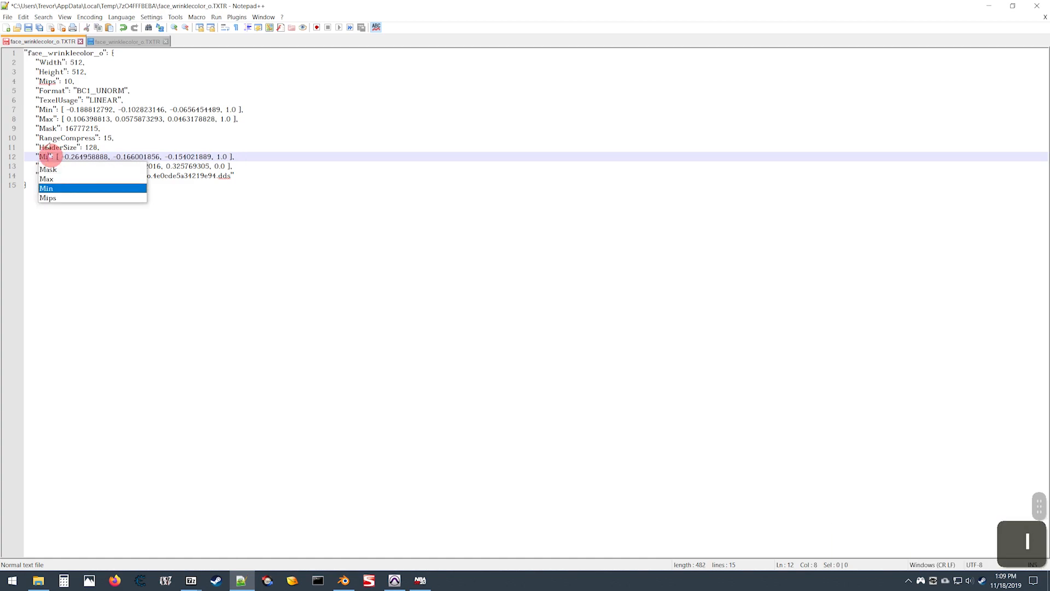
click(46, 165)
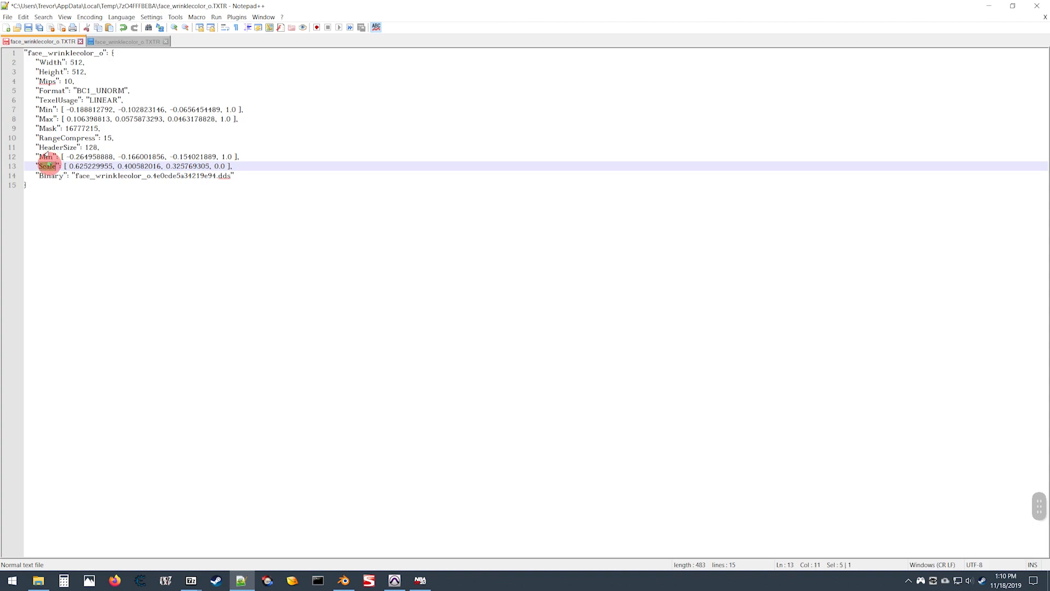
text(Max)
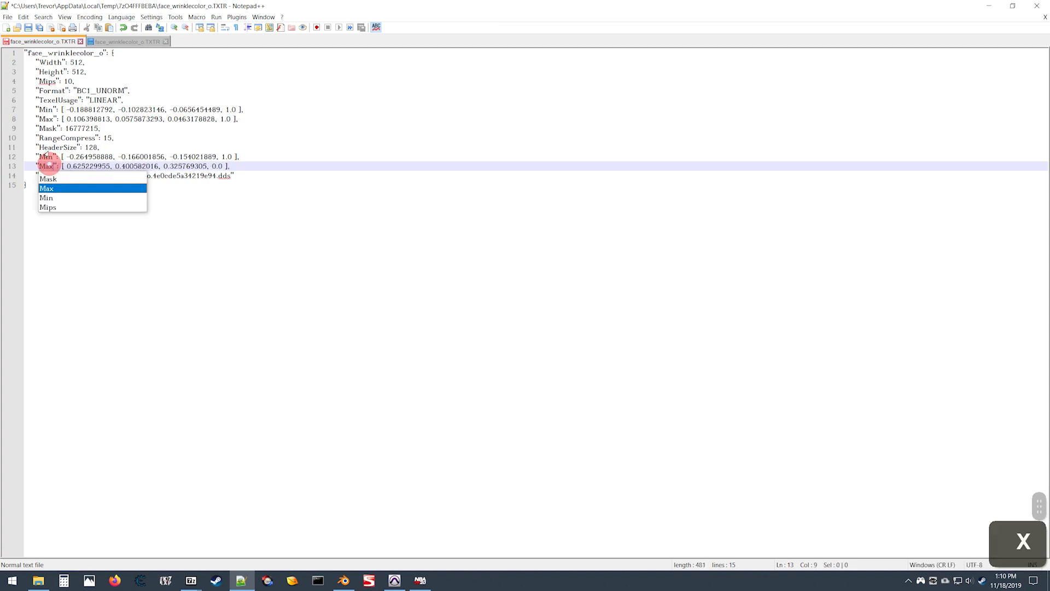
Cut the renamed Min and Max lines above Binary and paste them over the Min and Max lines below TexelUsage.
drag(12, 166, 12, 159)
key(ctrl)
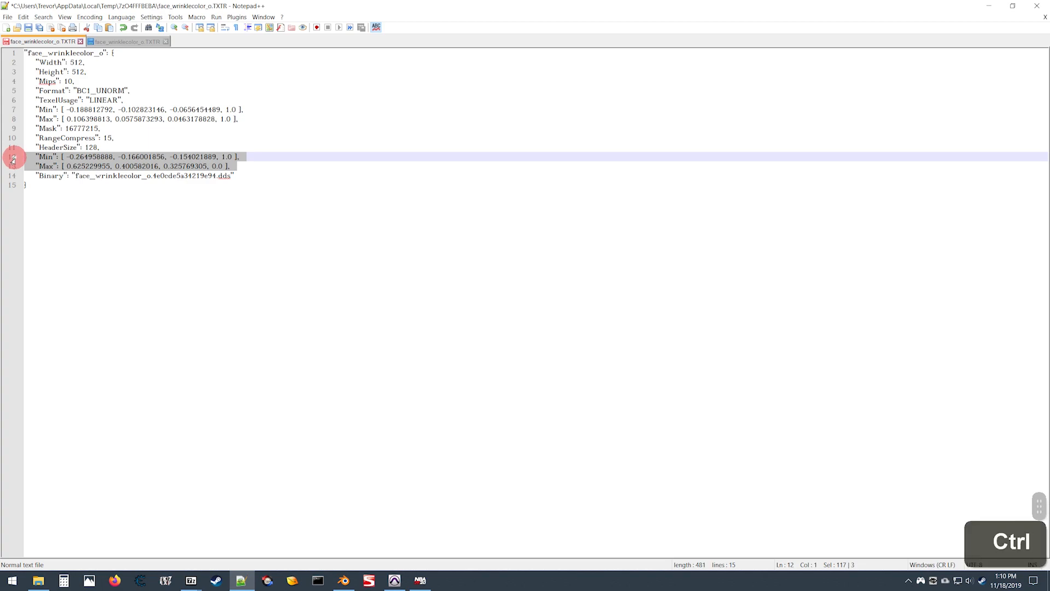
key(ctrl+x)
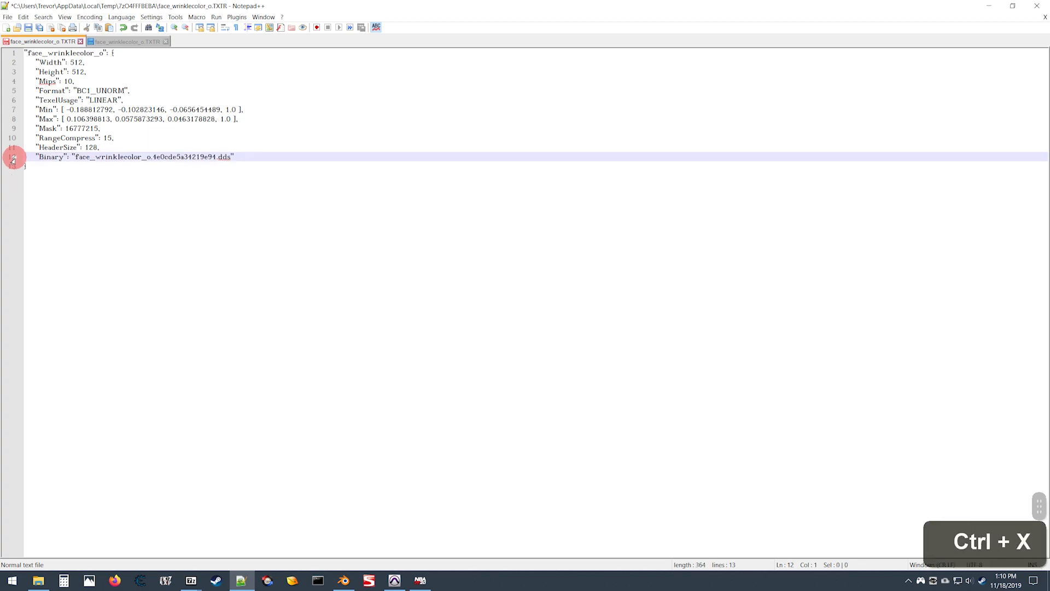
click(11, 112)
drag(12, 116, 12, 121)
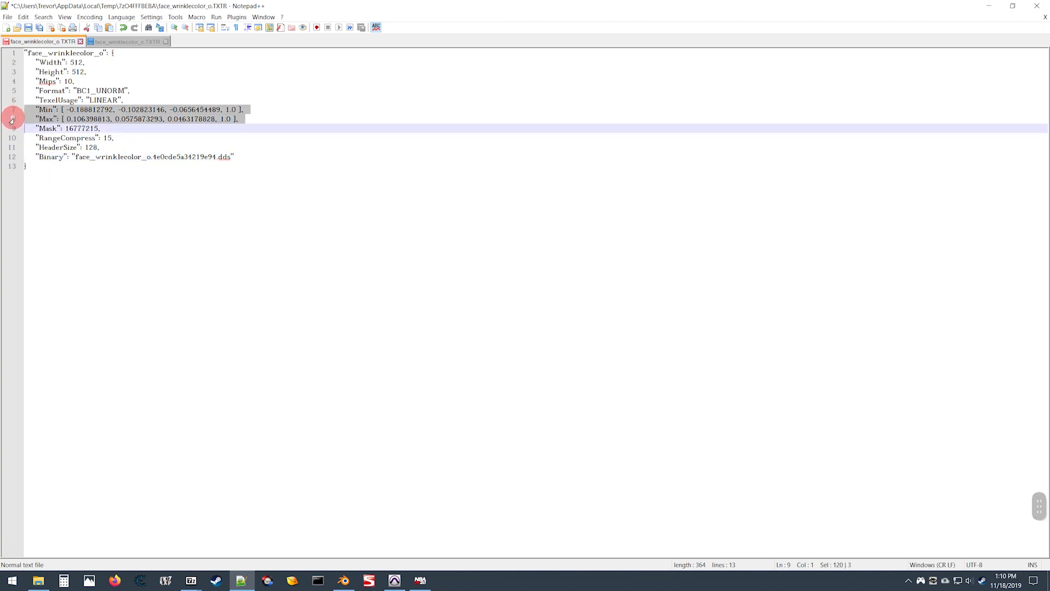
key(ctrl)
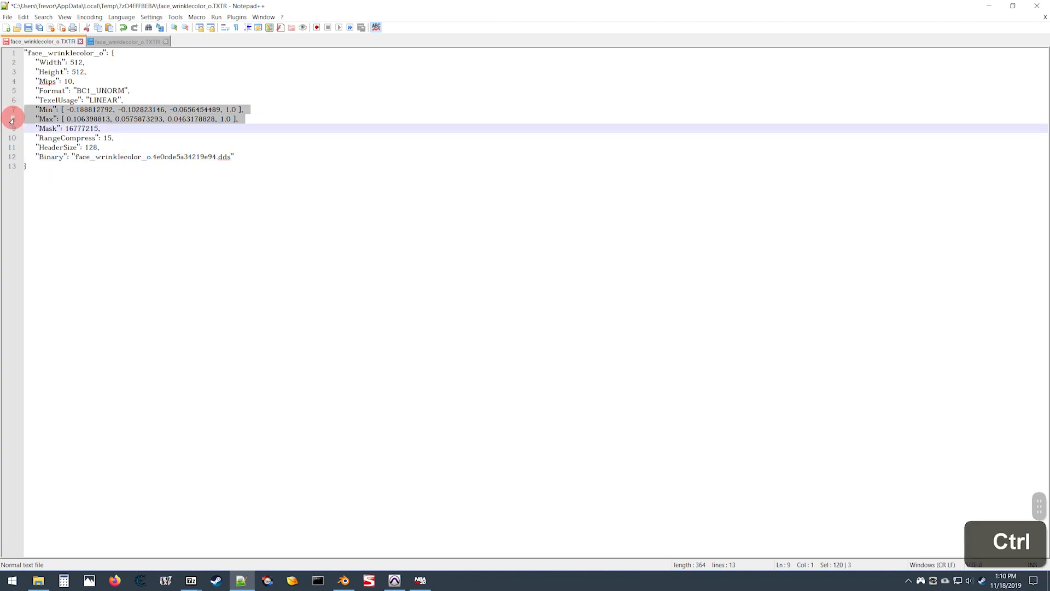
key(ctrl+v)
Save the edited face_wrinklecolor_o.TXTR and close both open face_wrinklecolor_o.TXTR files.
key(ctrl)
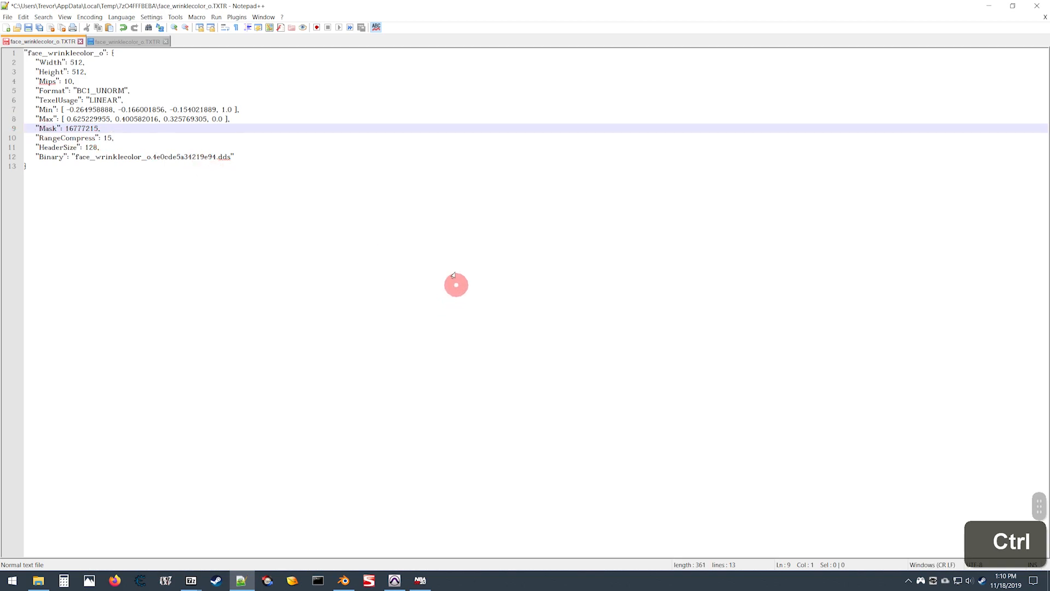
key(ctrl+s)
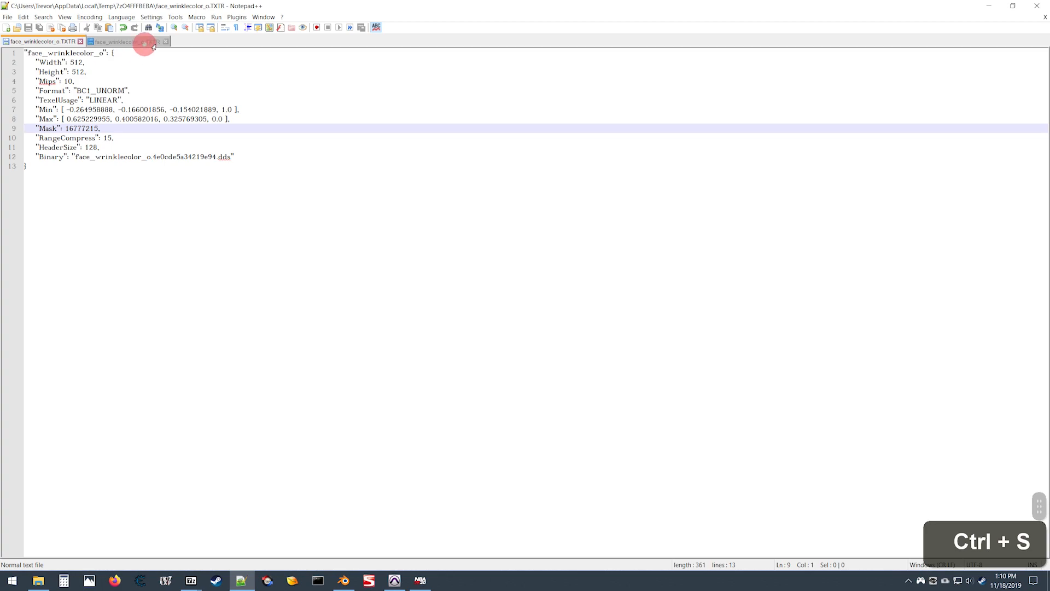
click(81, 42)
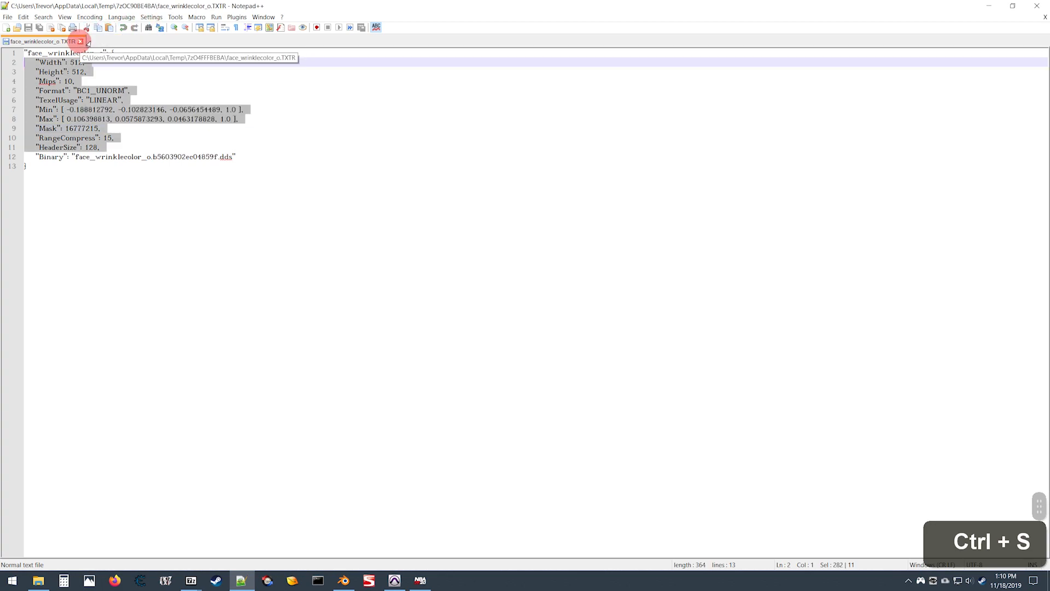
click(80, 42)
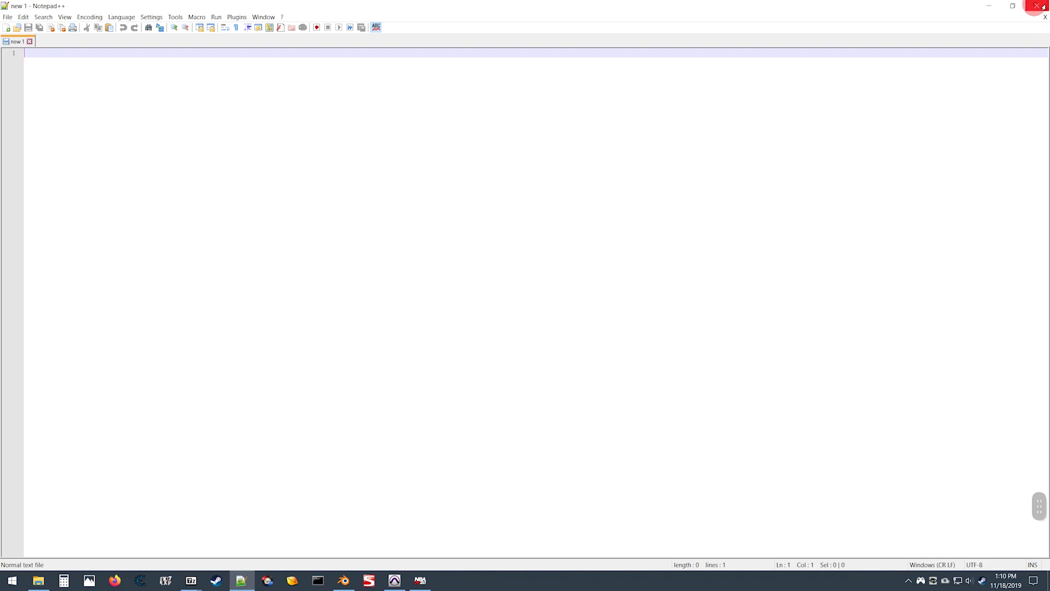
Exit the text editor and accept updating the modified face_wrinklecolor_o.TXTR and face_color_o.TXTR in the face0358.iff archive.
click(128, 130)
click(1037, 6)
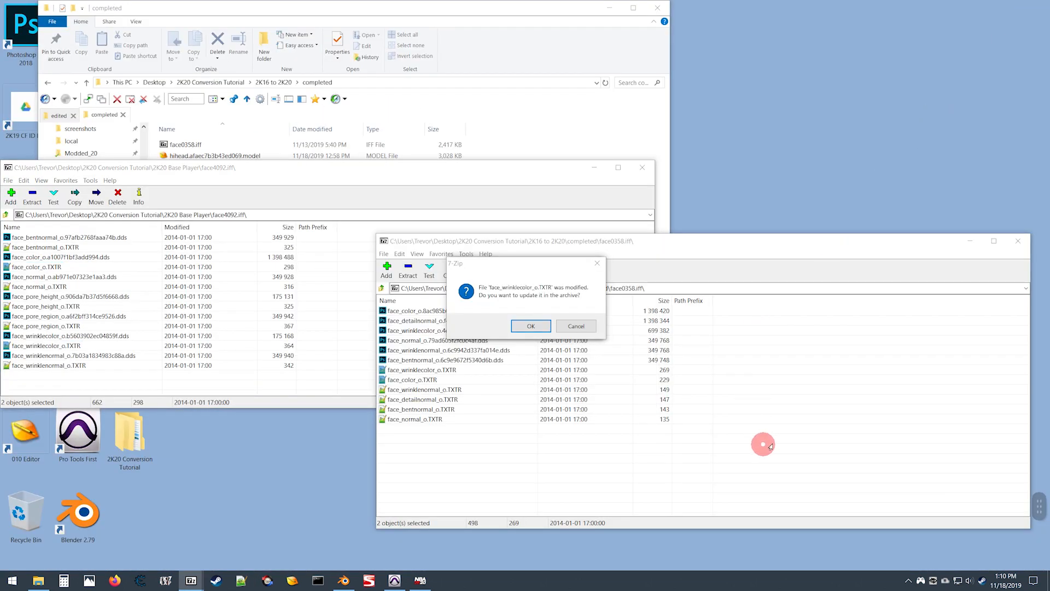
drag(528, 266, 725, 285)
click(533, 272)
drag(533, 272, 610, 340)
click(723, 345)
click(603, 394)
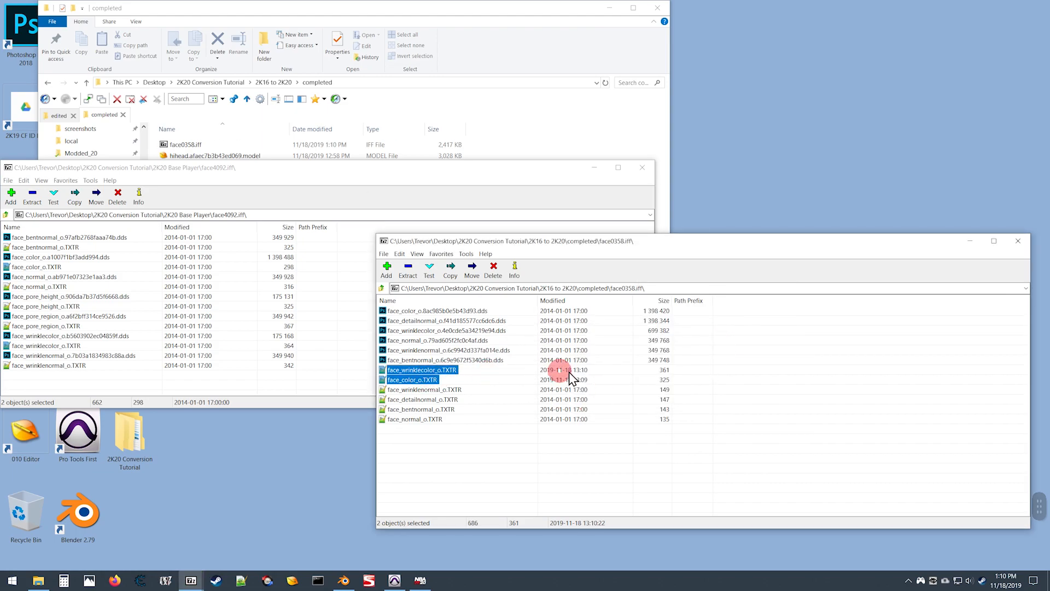
Open the wrinklenormal, detailnormal, bentnormal and normal TXTR files from face0358.iff for editing, and close the face4092.iff base archive.
drag(417, 449, 458, 403)
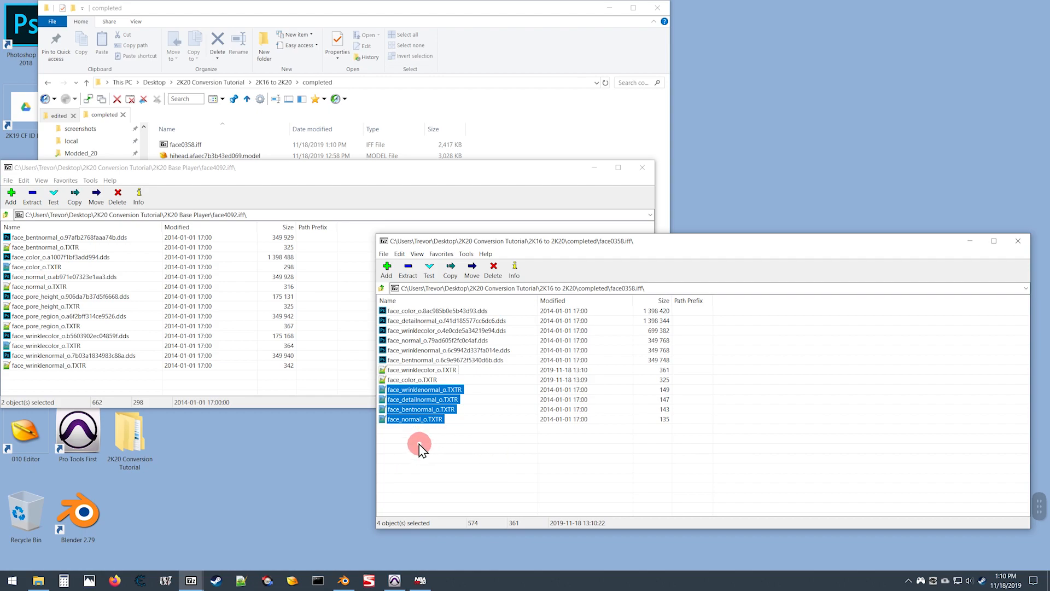
key(Return)
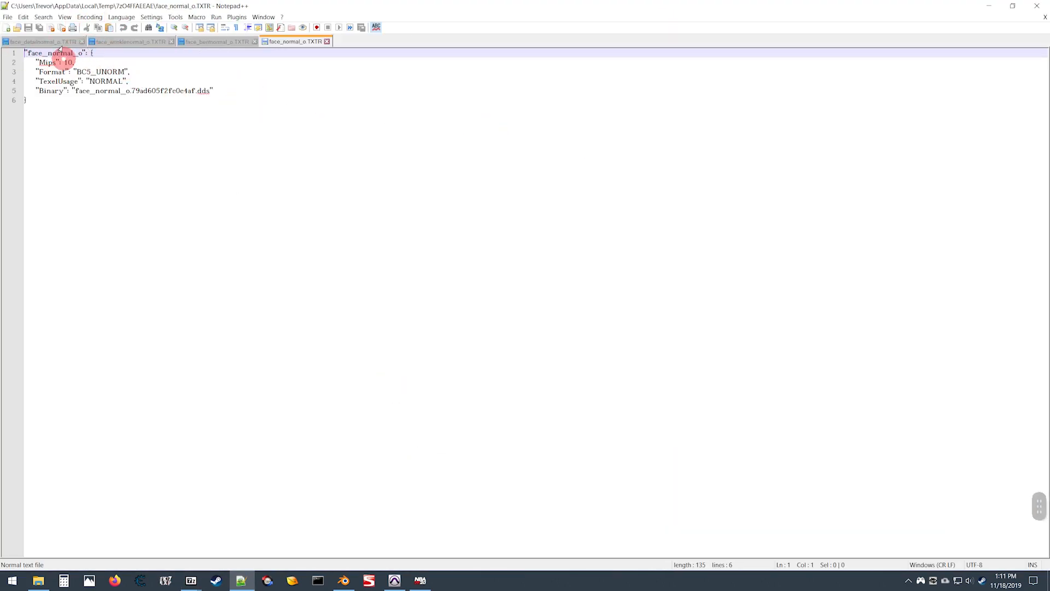
click(994, 5)
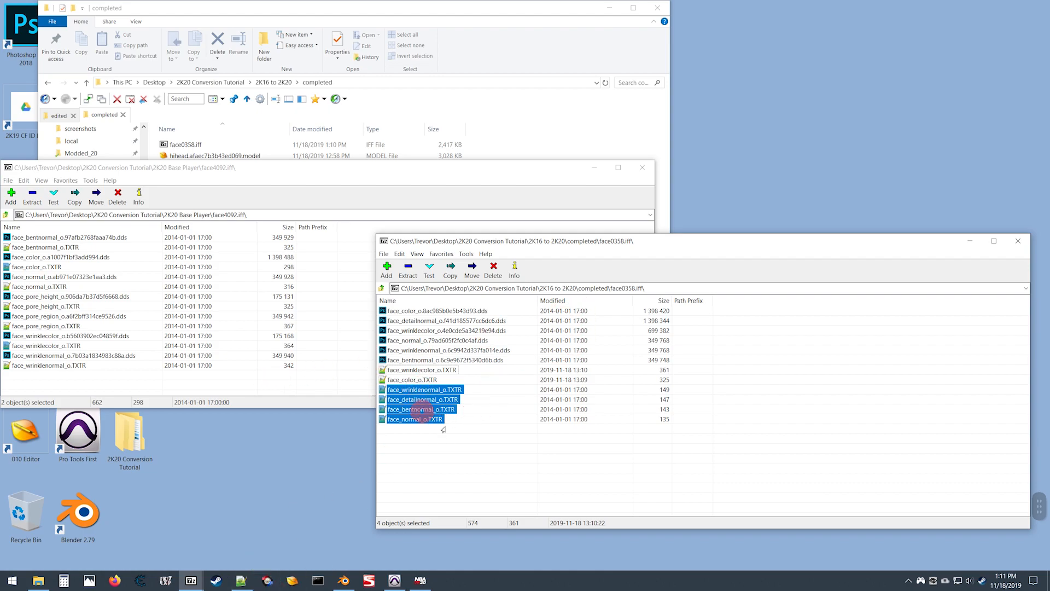
click(98, 395)
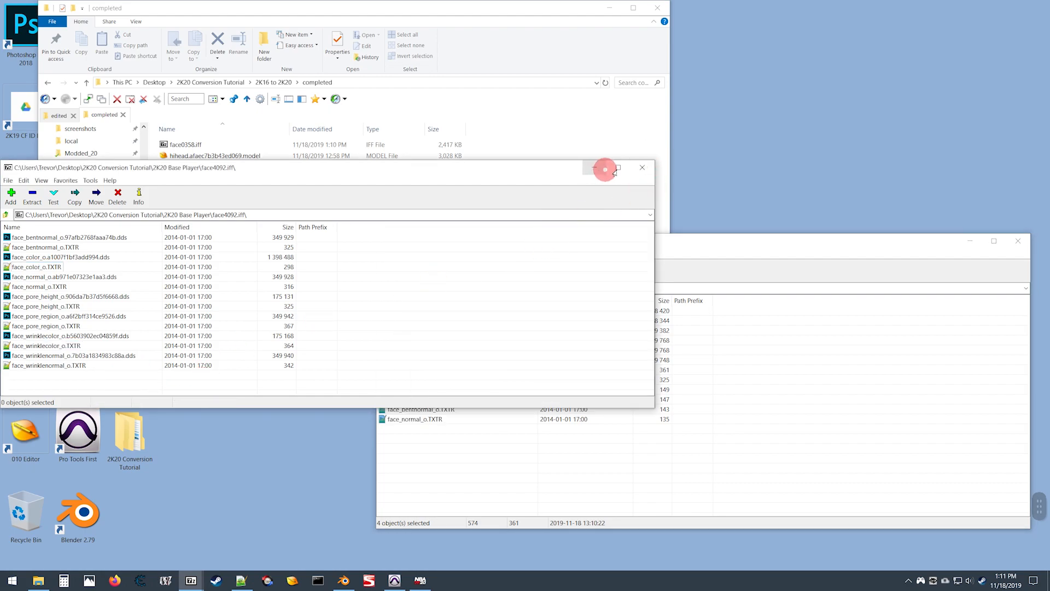
click(643, 167)
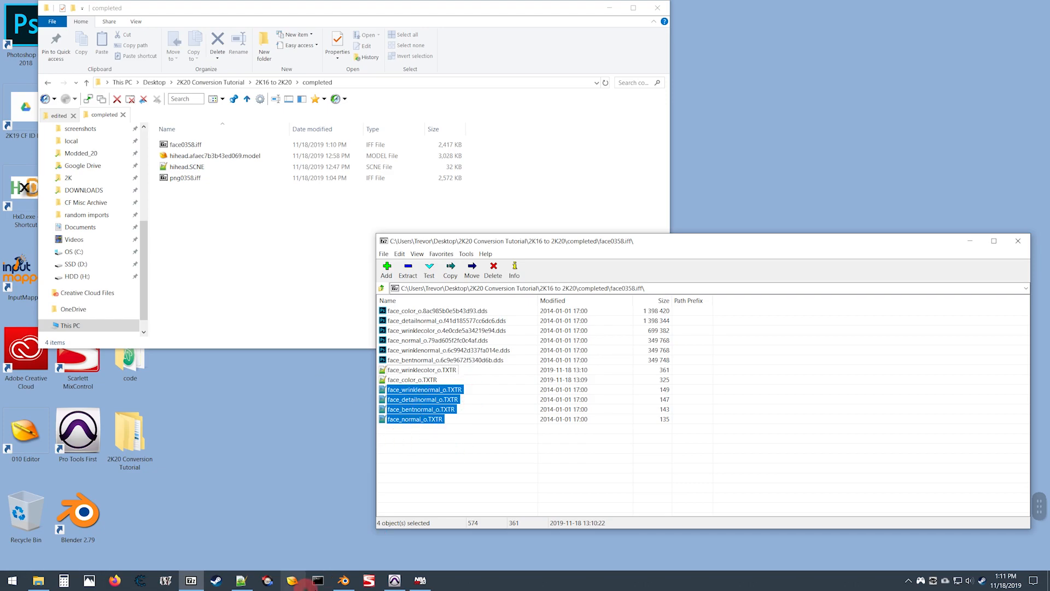
Switch back to Notepad++ and delete the Format line from face_detailnormal_o.TXTR.
click(245, 578)
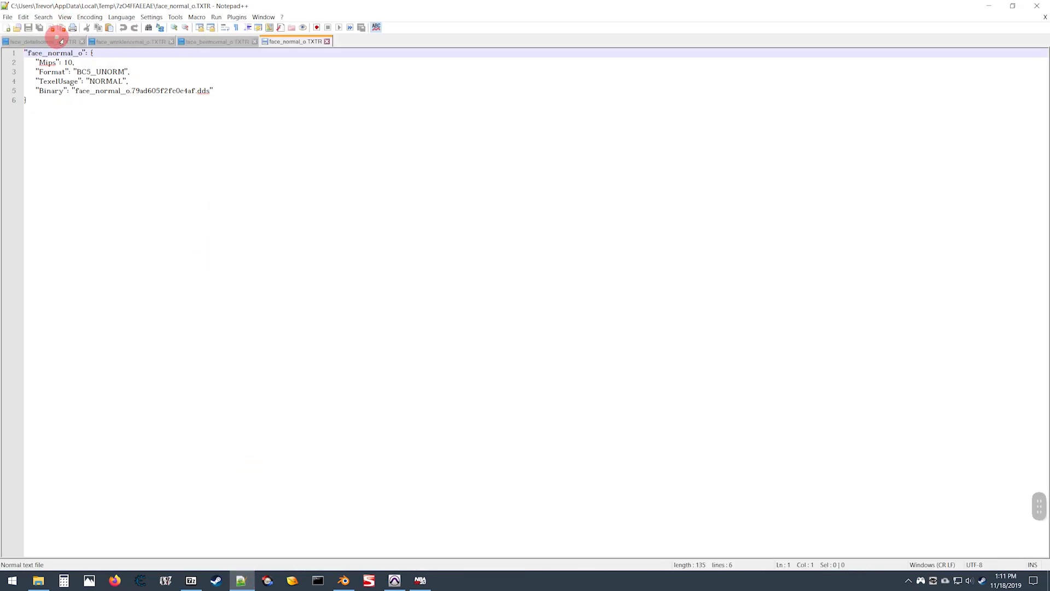
click(45, 42)
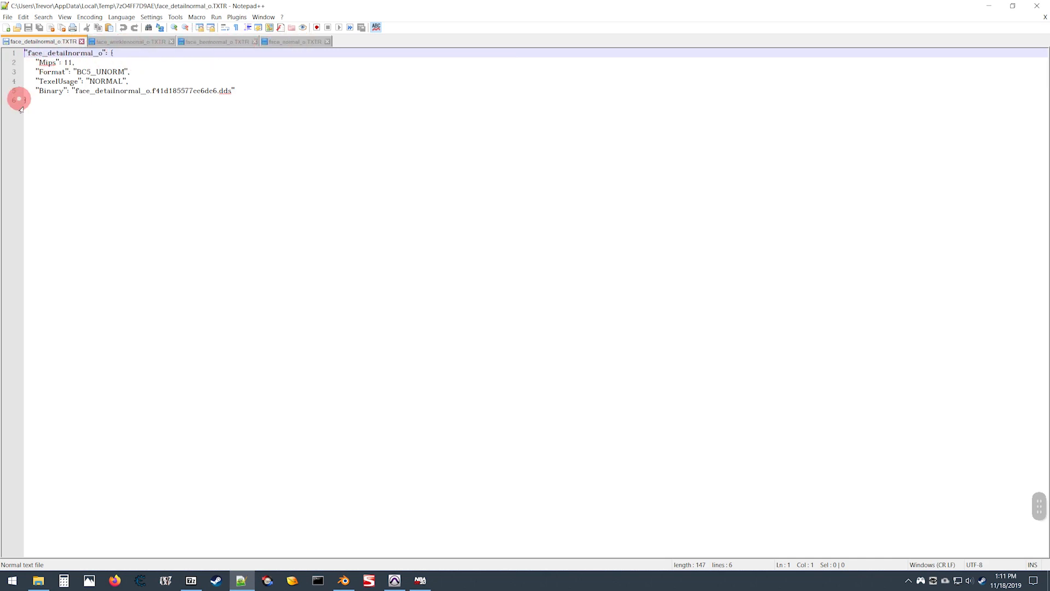
click(13, 72)
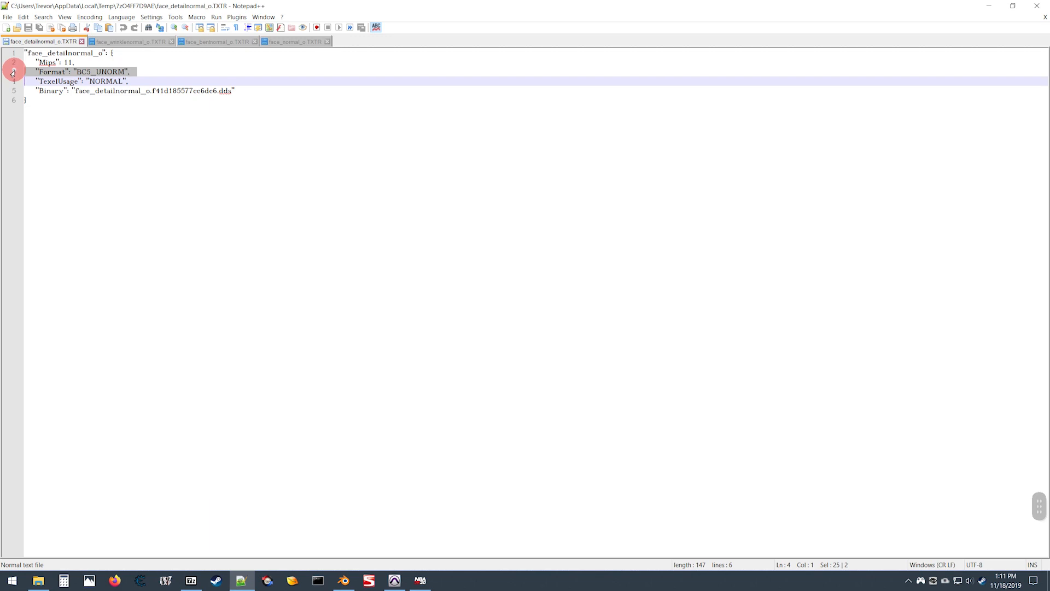
key(BackSpace)
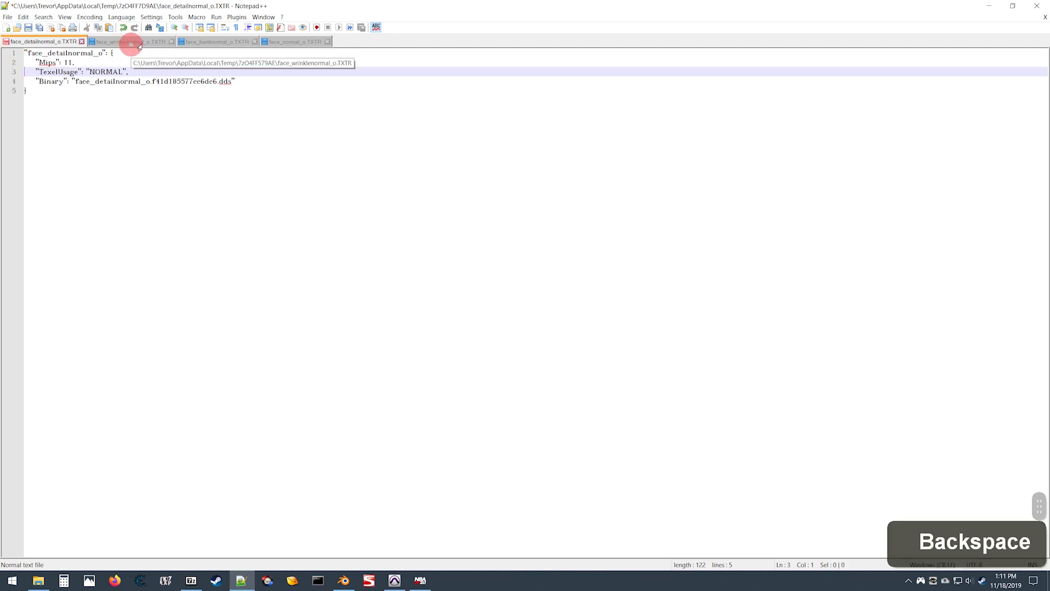
Delete the Format line from face_wrinklenormal_o.TXTR, face_bentnormal_o.TXTR and face_normal_o.TXTR.
click(104, 43)
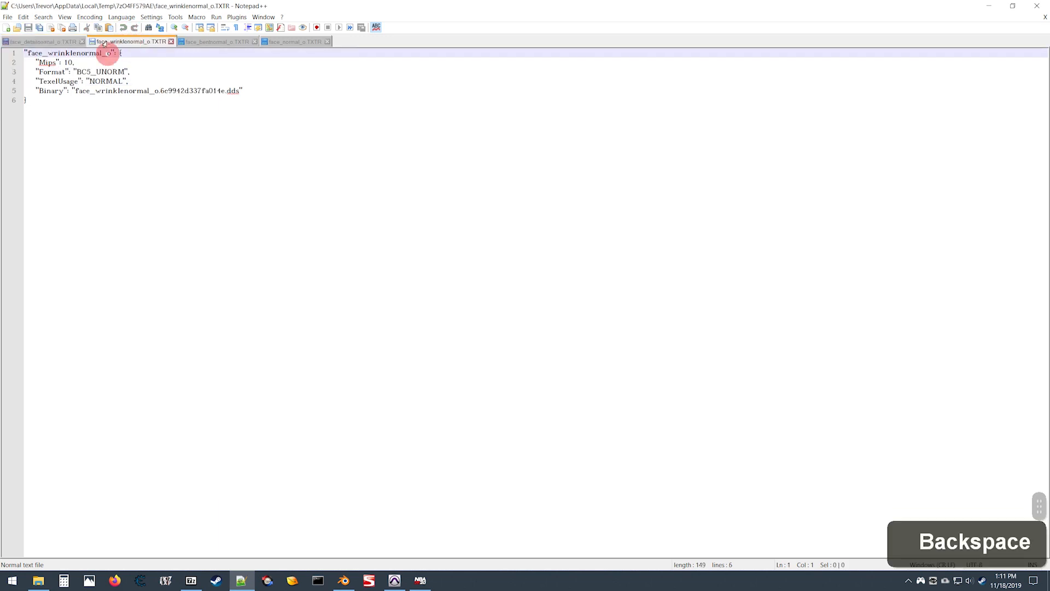
click(12, 73)
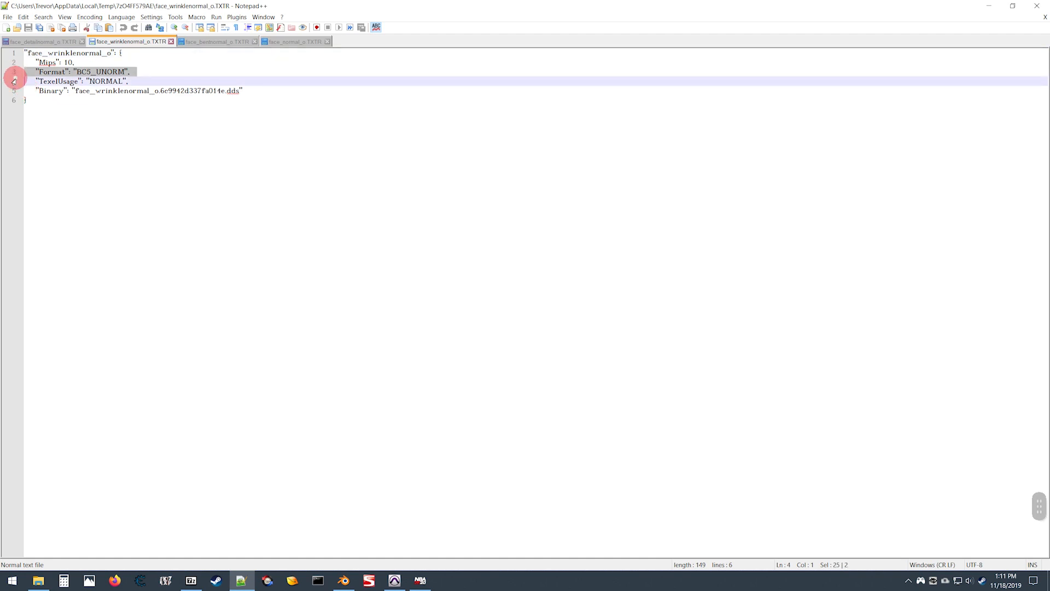
key(BackSpace)
click(219, 43)
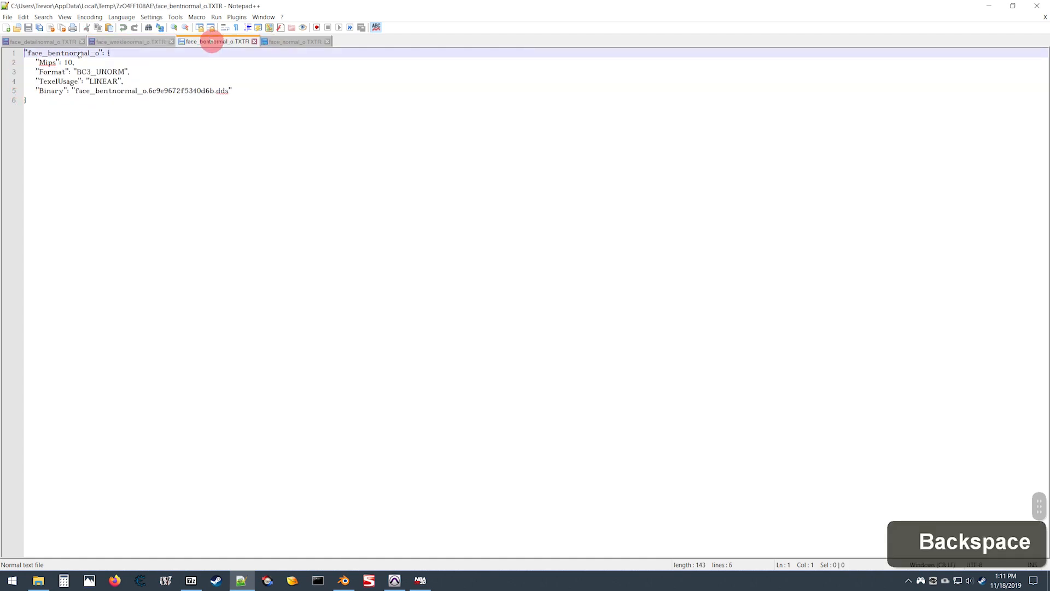
click(11, 74)
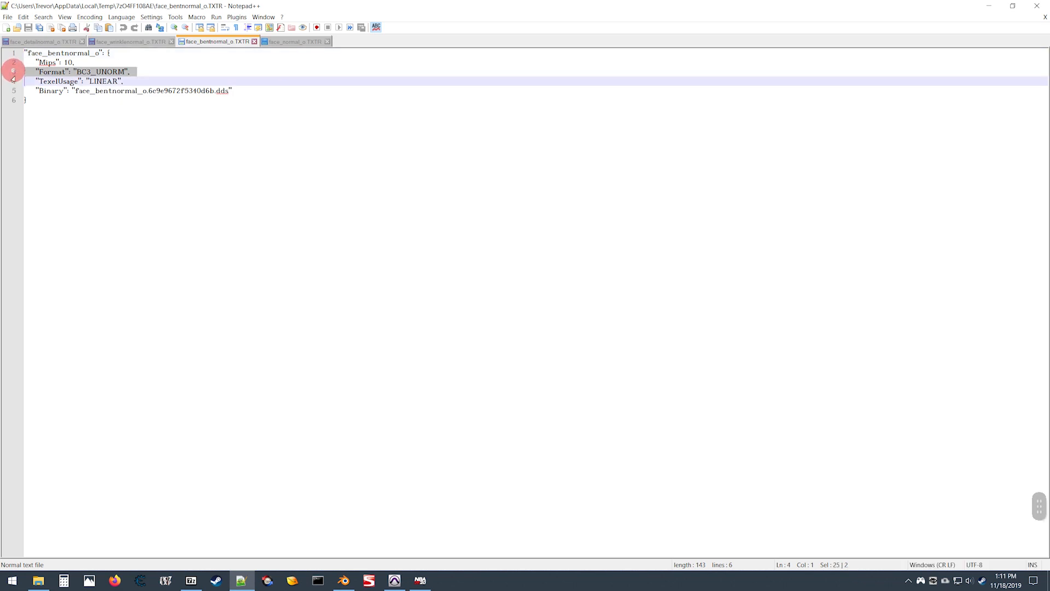
key(BackSpace)
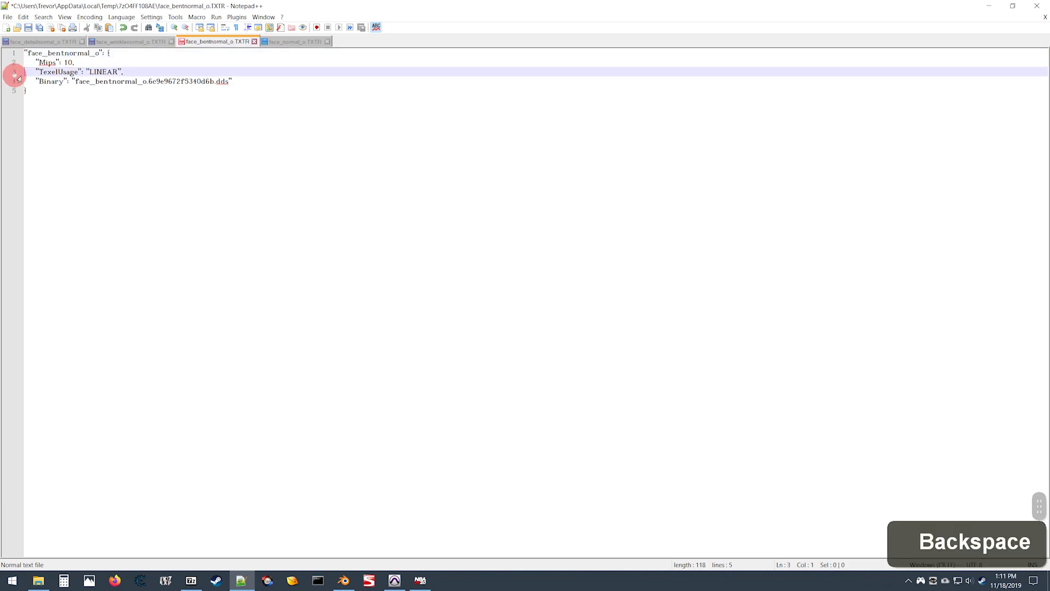
click(290, 41)
click(13, 74)
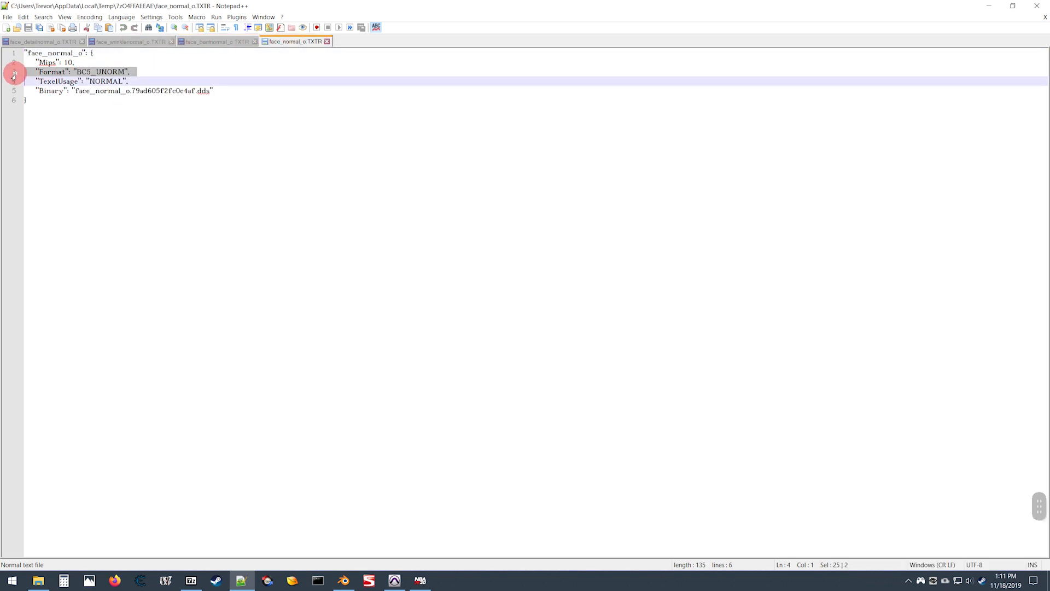
key(BackSpace)
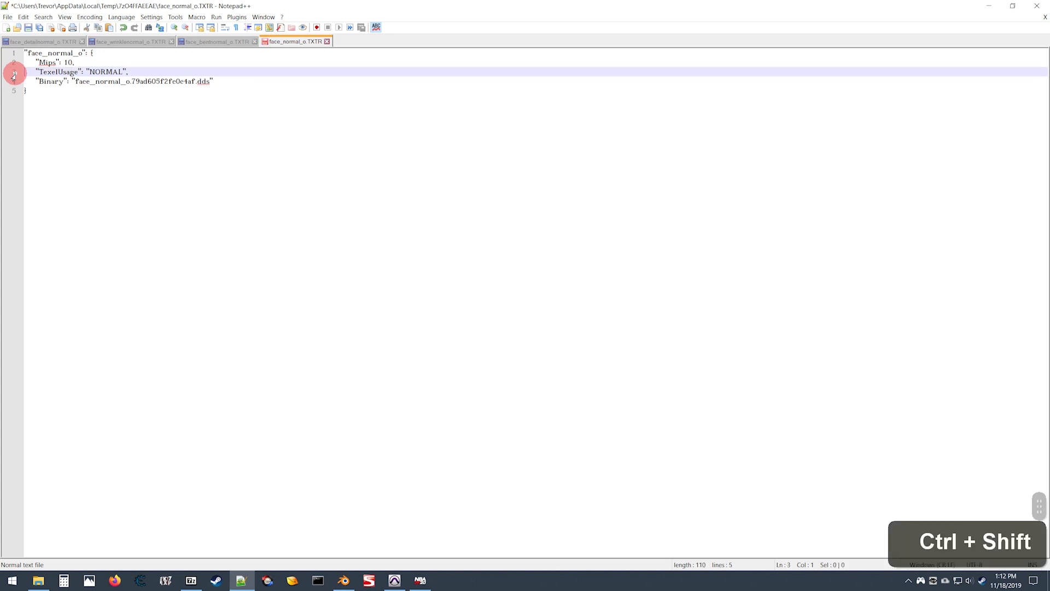
Save all open TXTR files and look through the bentnormal, wrinklenormal and detailnormal files to check the edits.
key(ctrl+shift+s)
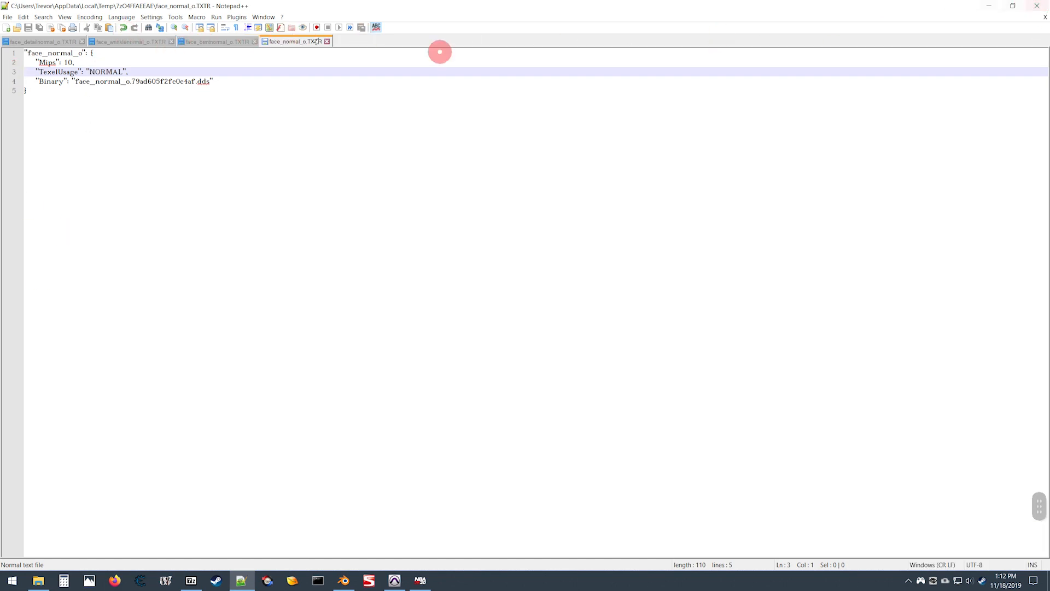
click(214, 43)
click(135, 42)
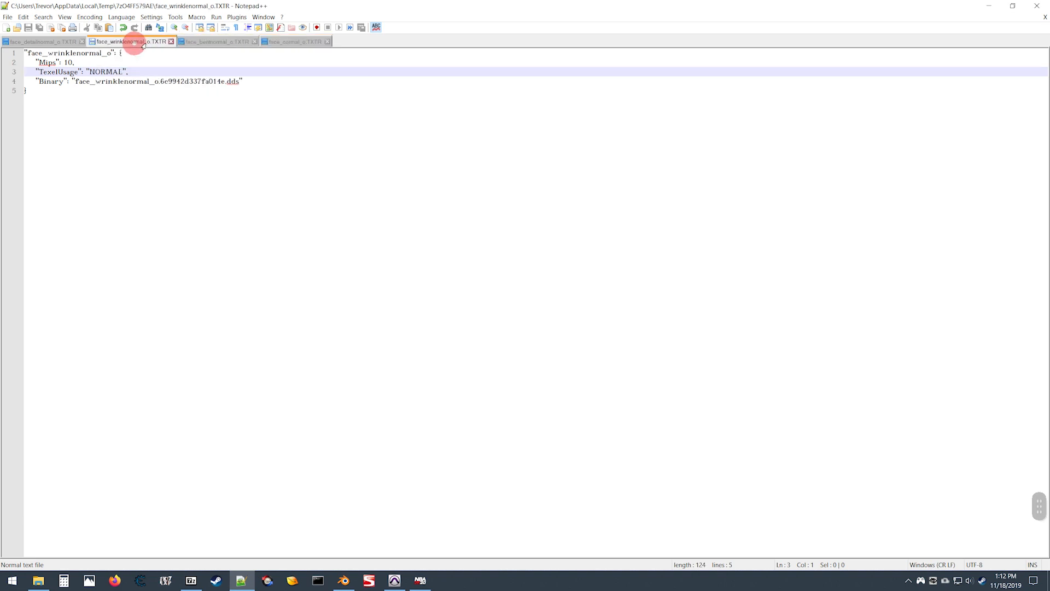
click(53, 42)
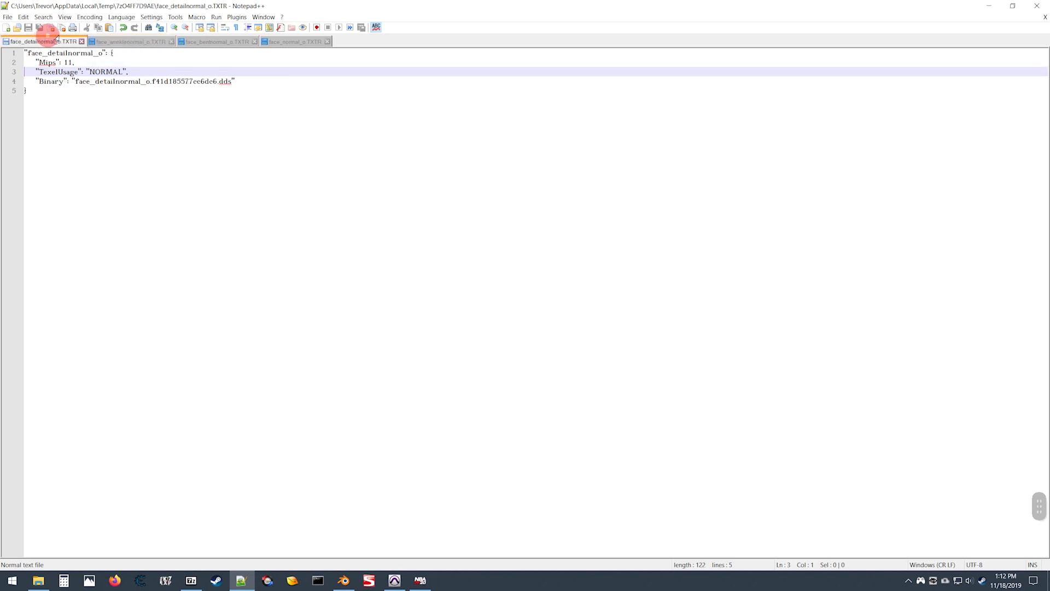
Exit the text editor and accept updating all four modified normal-map TXTR files in the face0358.iff archive.
click(1036, 6)
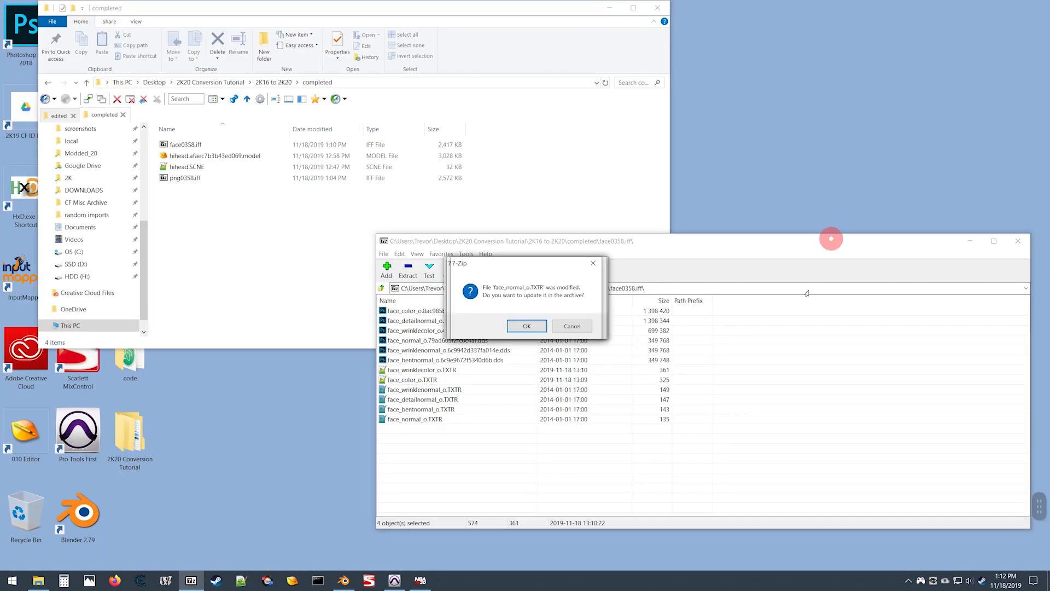
click(522, 326)
click(528, 327)
click(529, 326)
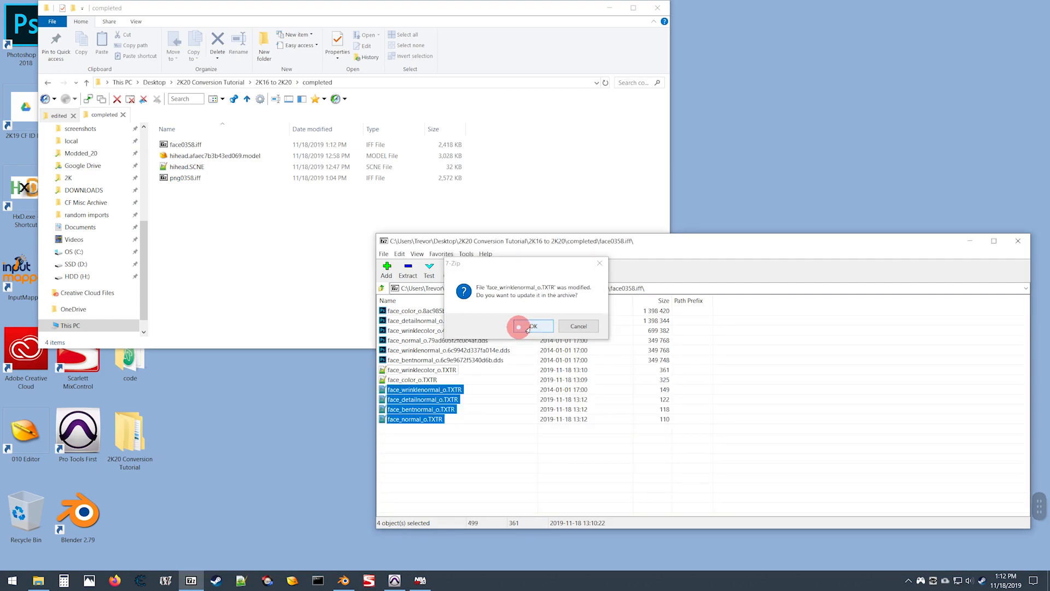
click(528, 327)
click(420, 480)
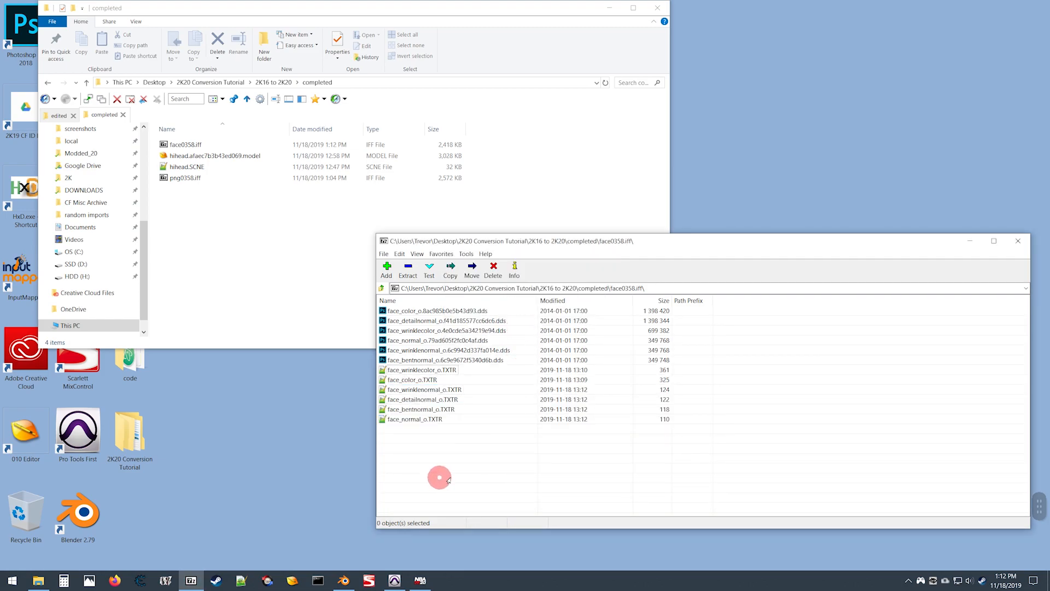
Minimize the archive window and copy face0358.iff and png0358.iff from the completed folder into the Modded_20 folder.
click(970, 242)
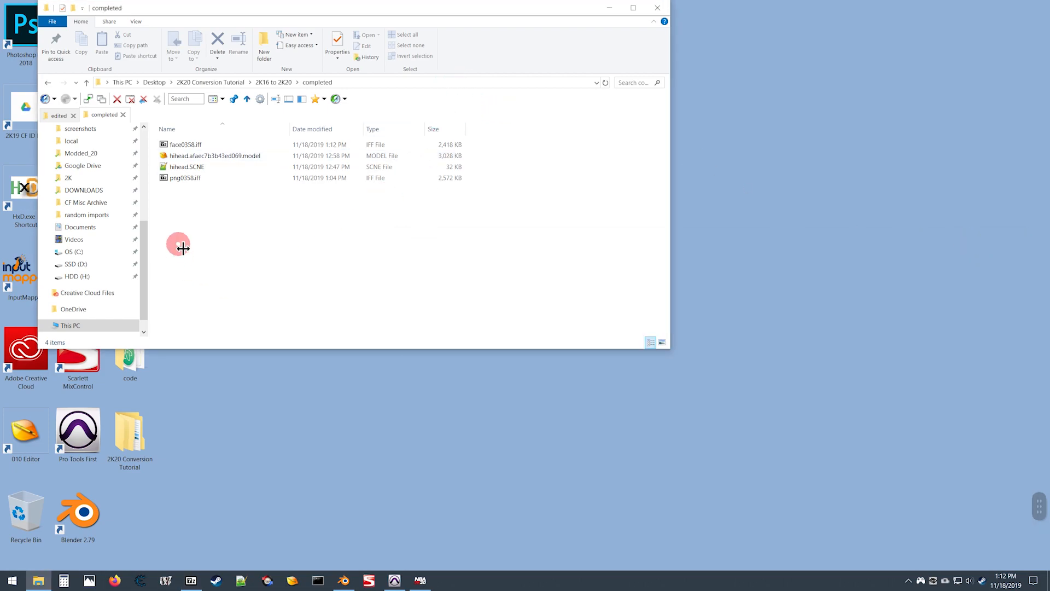
click(184, 178)
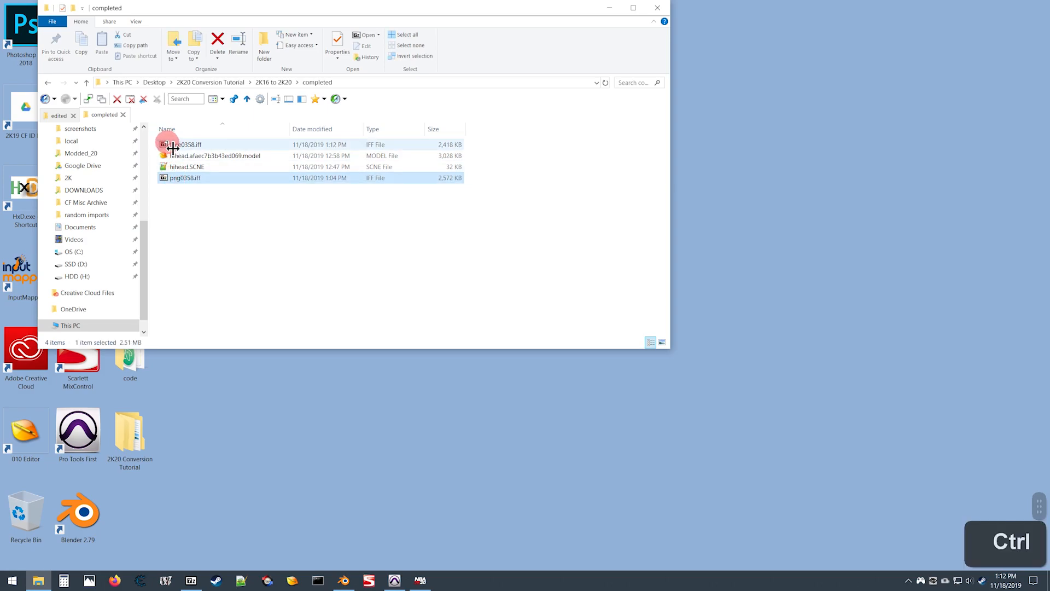
ctrl+click(172, 145)
scroll(127, 224, up, 1)
ctrl+drag(176, 178, 92, 206)
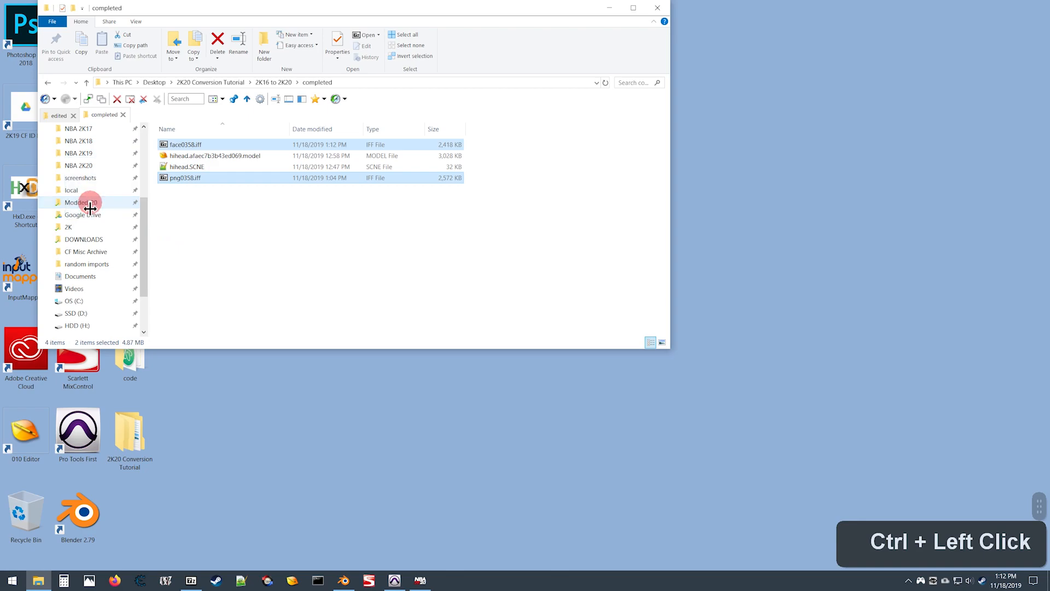
Switch to NBA 2K20 and open the created 2K16 Steve Nash player for editing.
click(429, 582)
key(Insert)
click(216, 438)
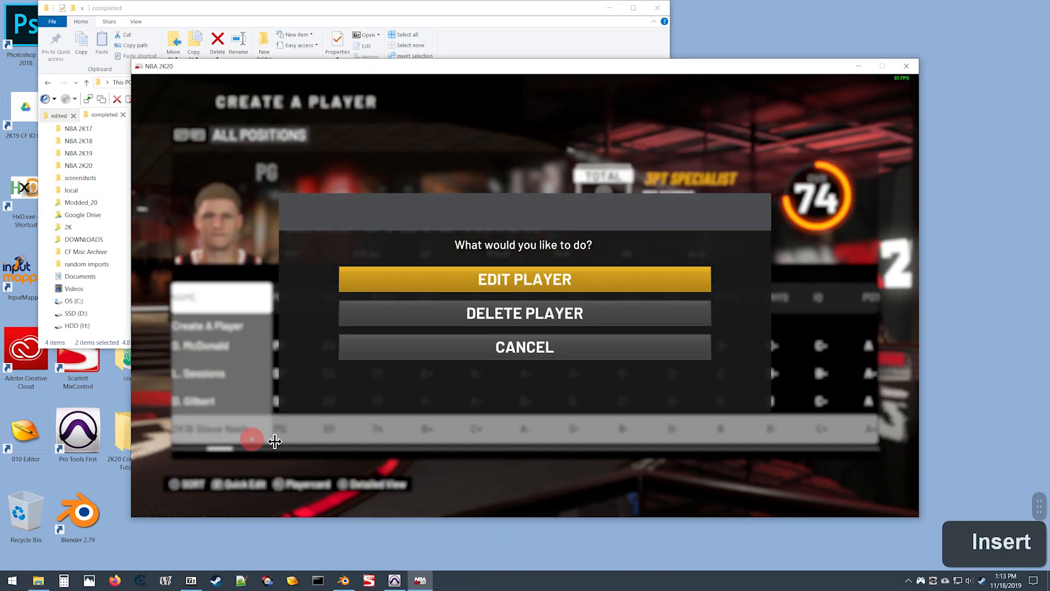
click(517, 288)
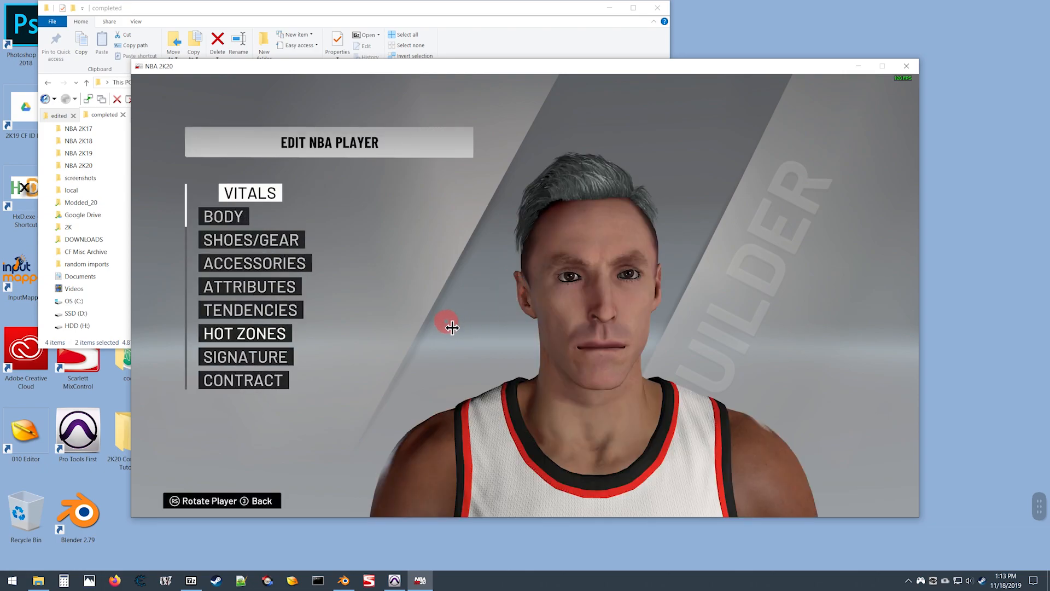
Rotate the player model to examine the converted face textures, head and hair from all sides.
key(Up)
key(Up)
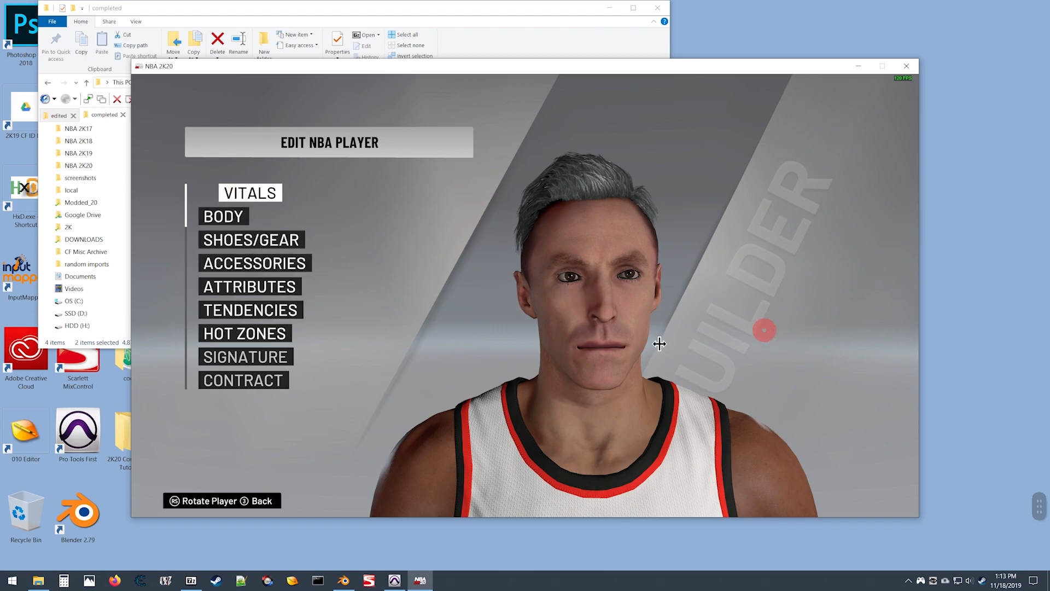
click(223, 216)
right_click(651, 336)
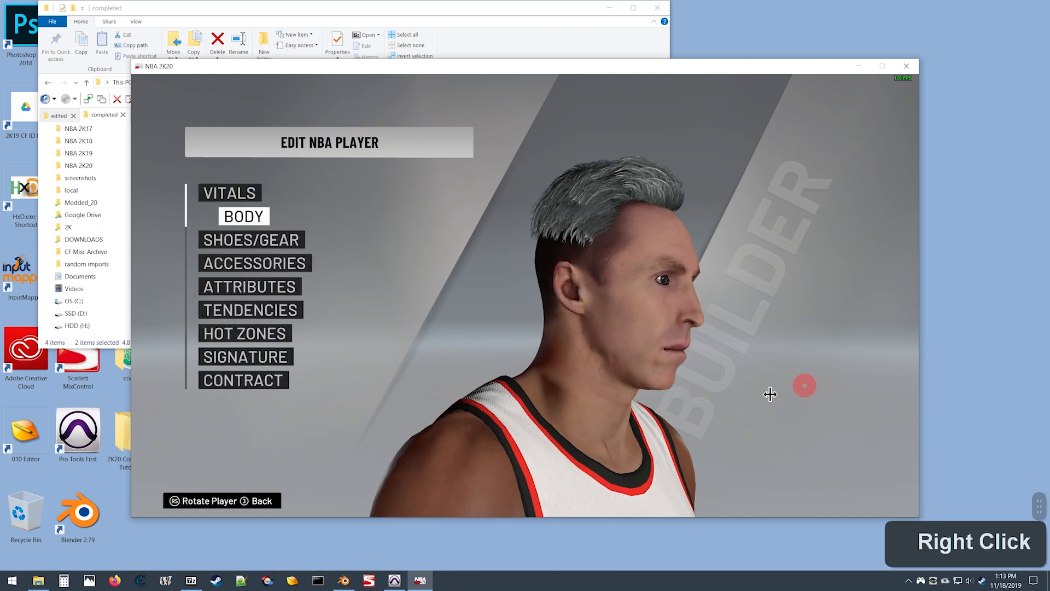
right_drag(530, 371, 878, 375)
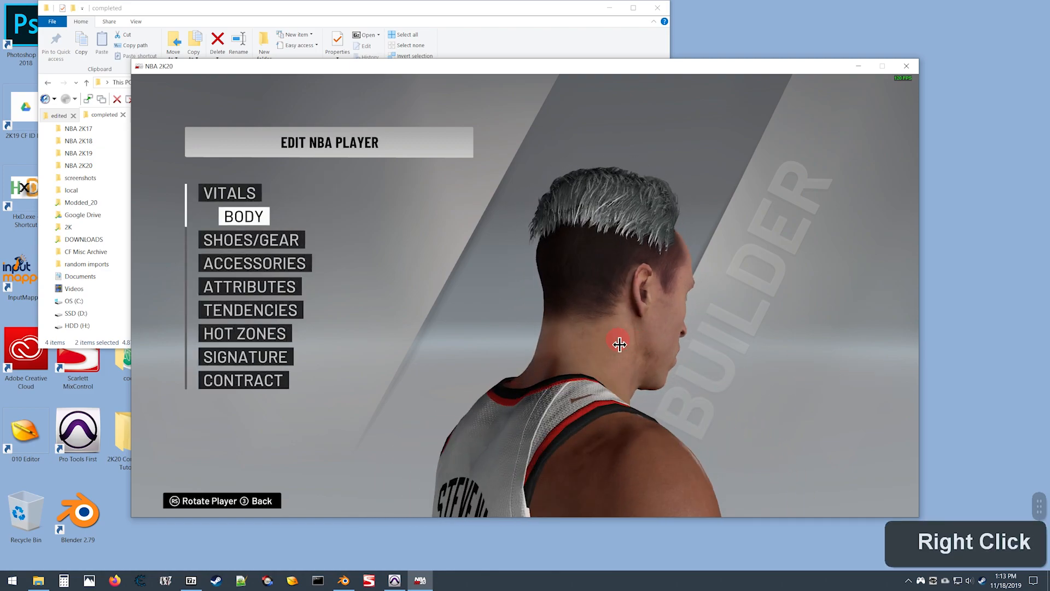
right_drag(618, 345, 890, 385)
right_drag(613, 386, 992, 389)
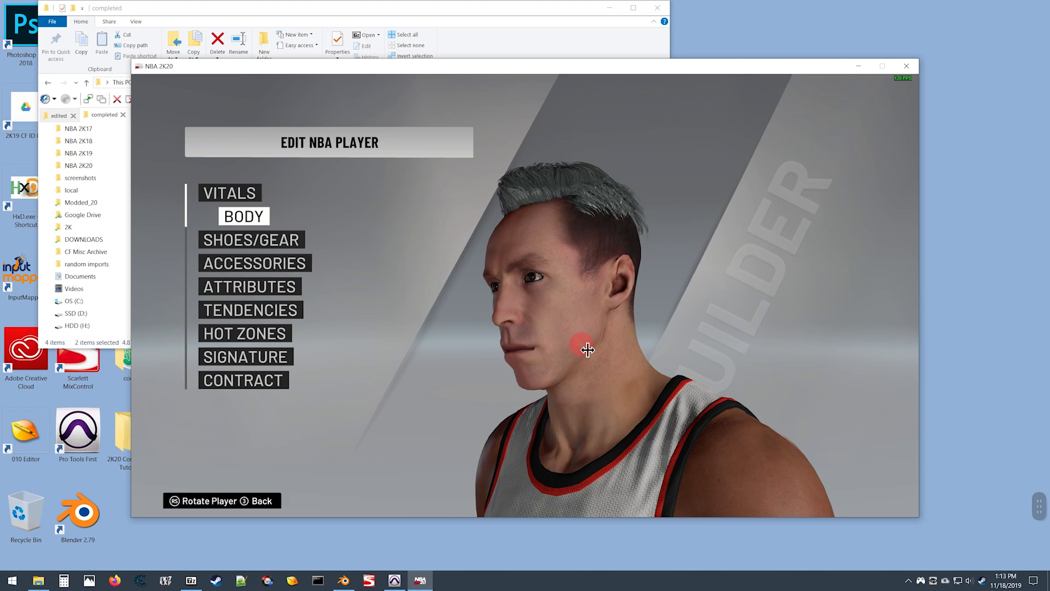
right_drag(586, 349, 813, 371)
right_drag(558, 199, 523, 270)
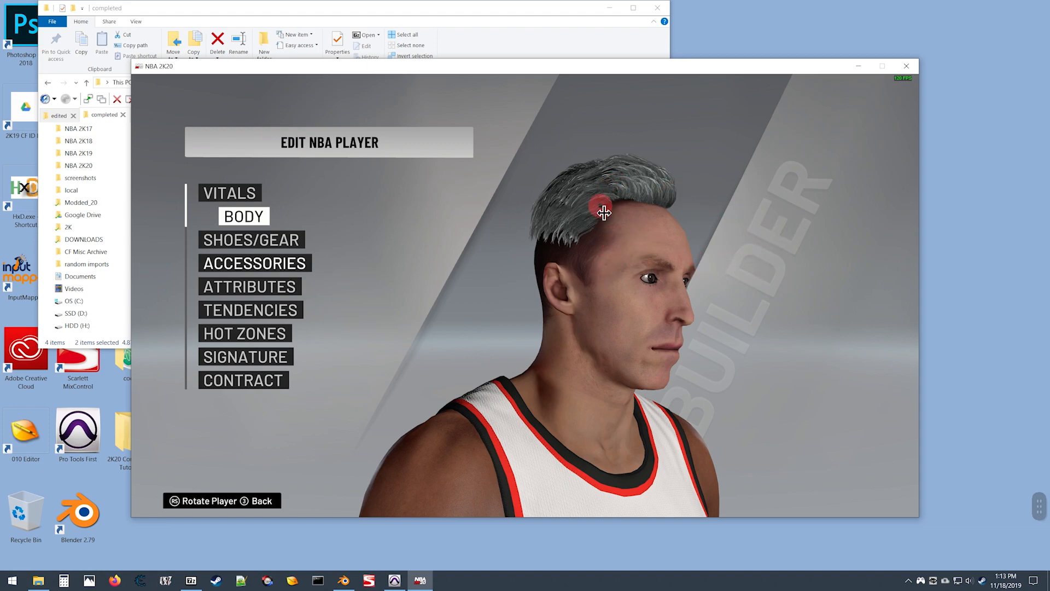
drag(569, 326, 797, 366)
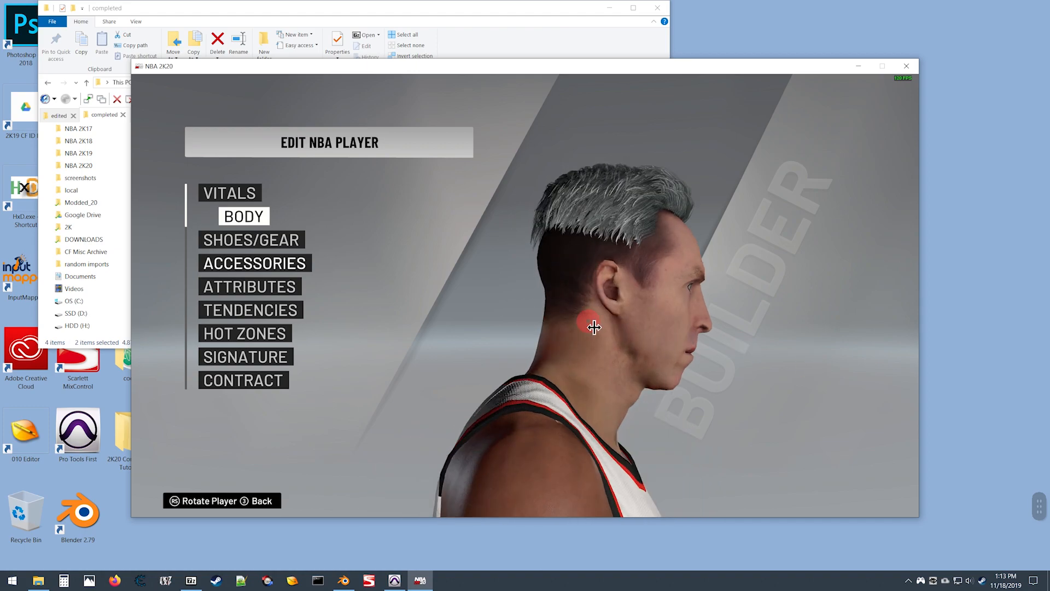
drag(594, 328, 807, 333)
drag(622, 312, 787, 313)
drag(624, 282, 757, 300)
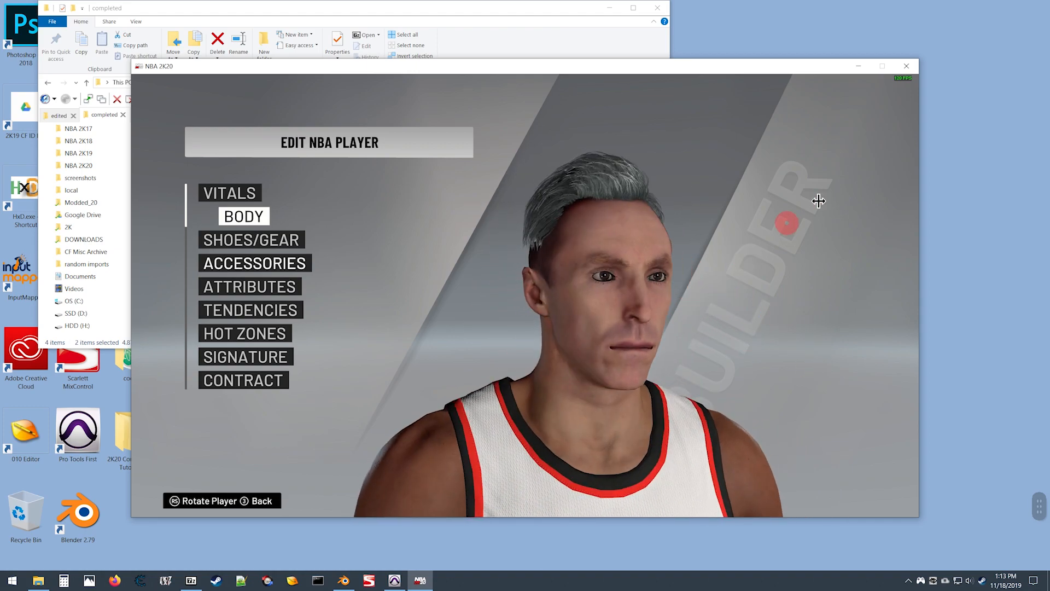
Minimize the game, switch to 7-Zip and open png0358.iff from the NBA 2K20 waigua folder.
click(862, 72)
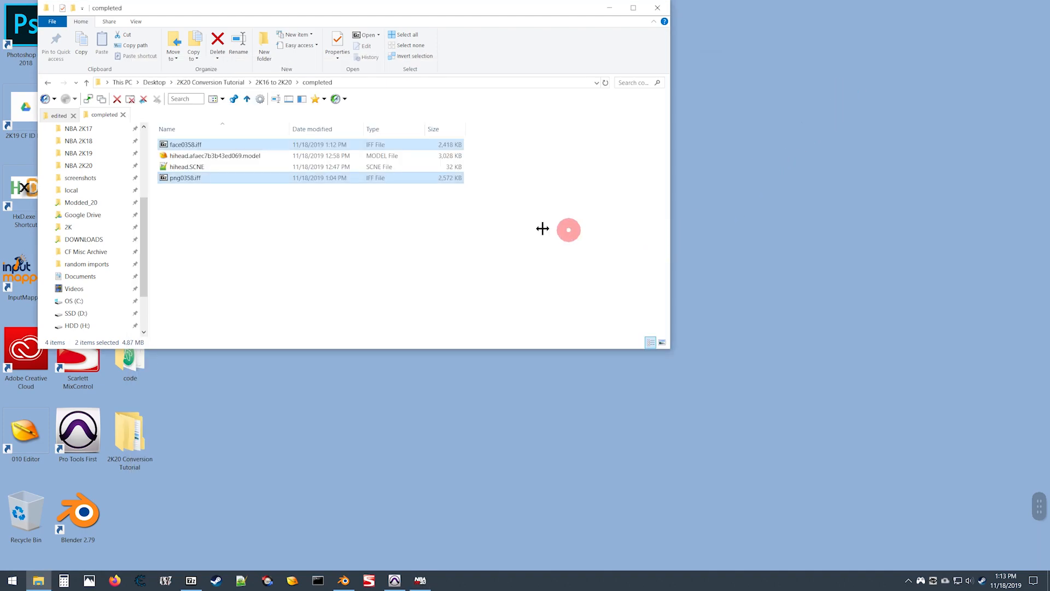
click(257, 229)
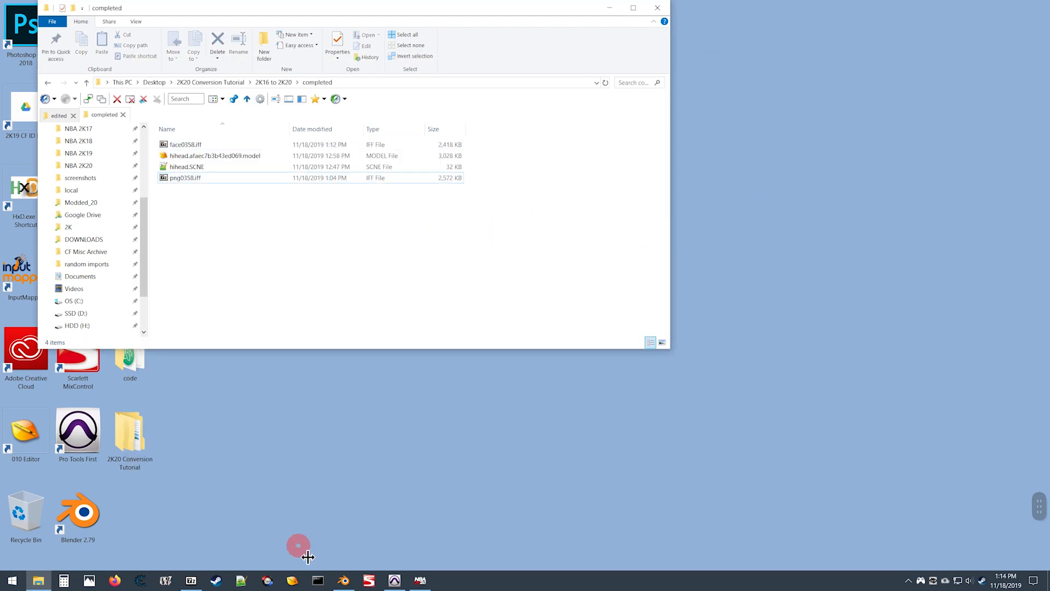
click(192, 581)
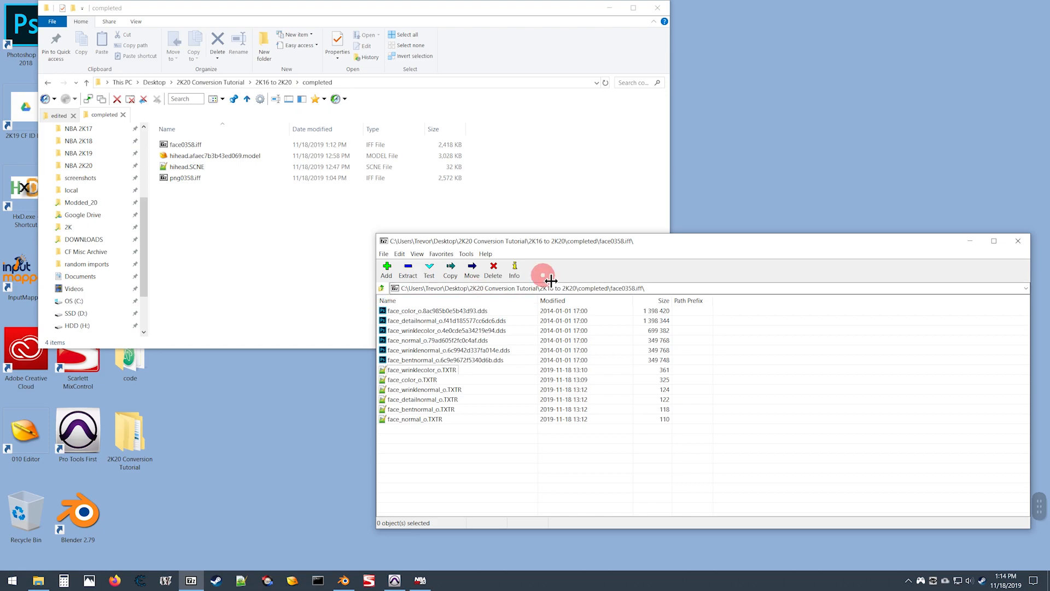
click(381, 288)
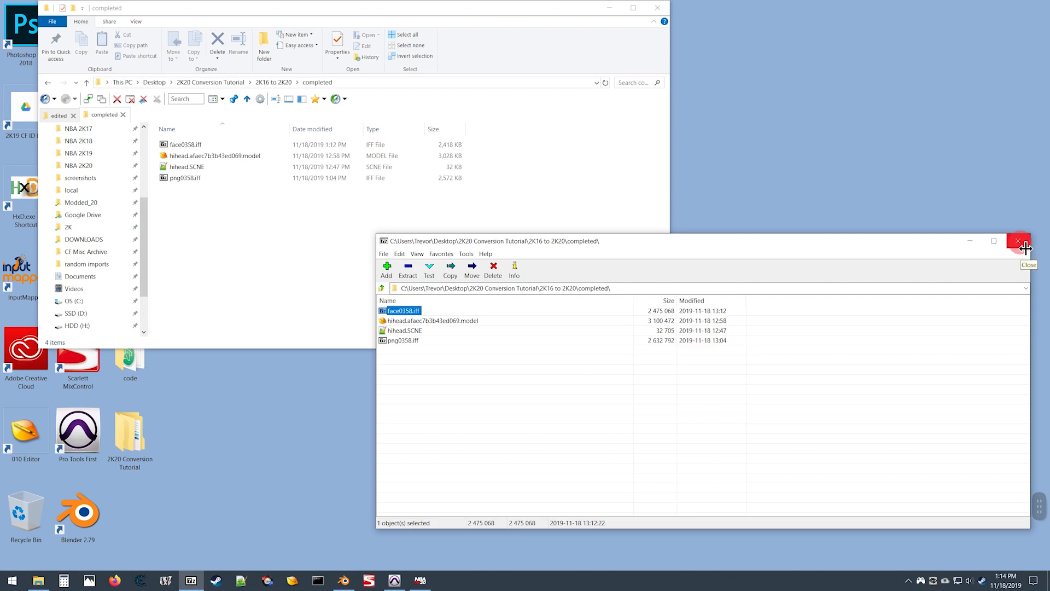
key(alt)
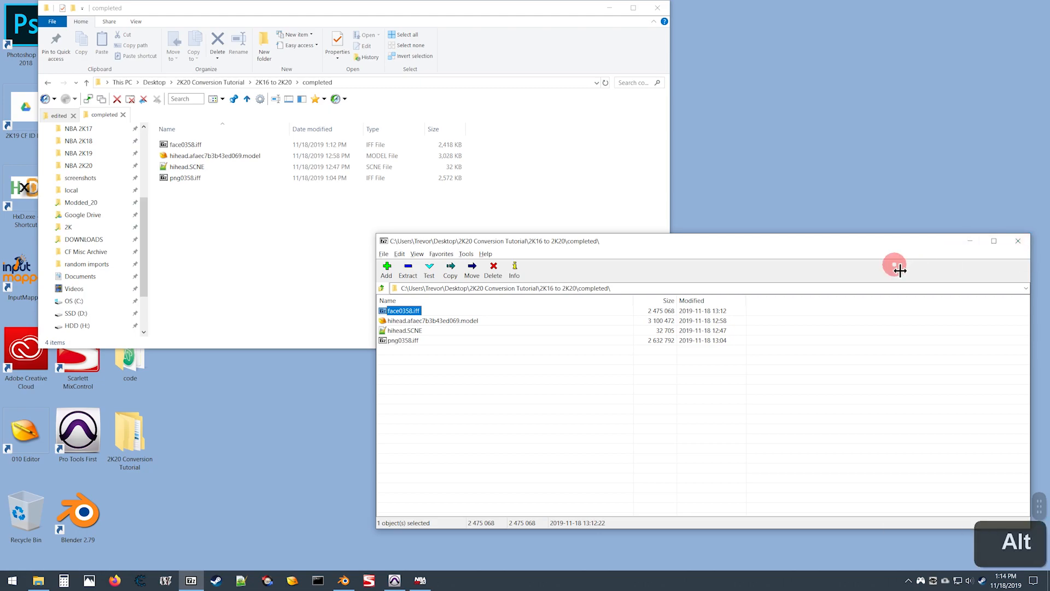
key(alt+4)
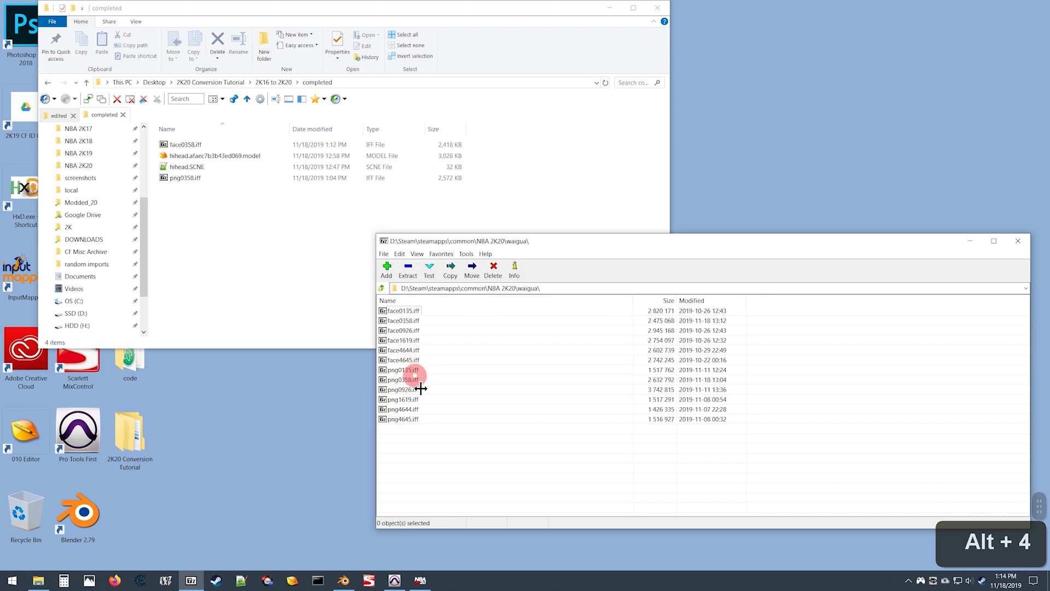
double_click(386, 380)
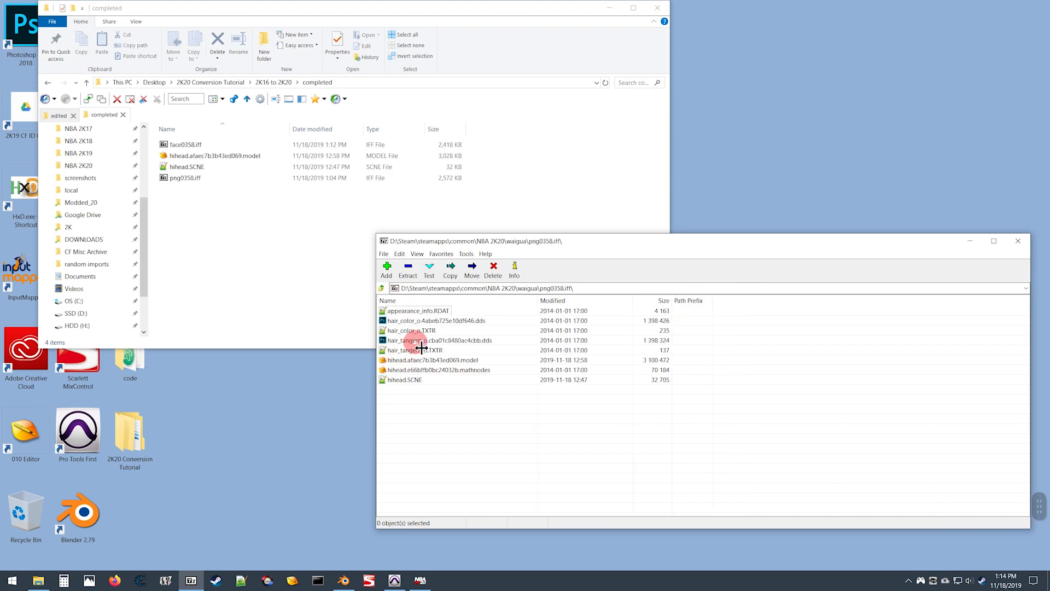
Open hair_color_o.4abeb725e10df646.dds from the archive in Photoshop with the default load options, hide the grid and maximize the window.
click(387, 323)
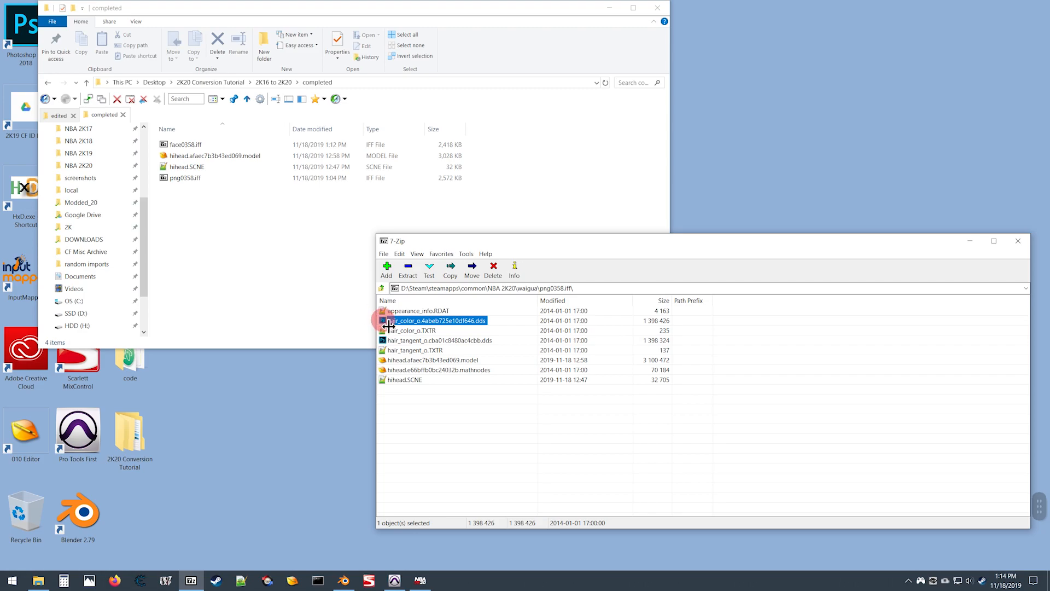
key(space)
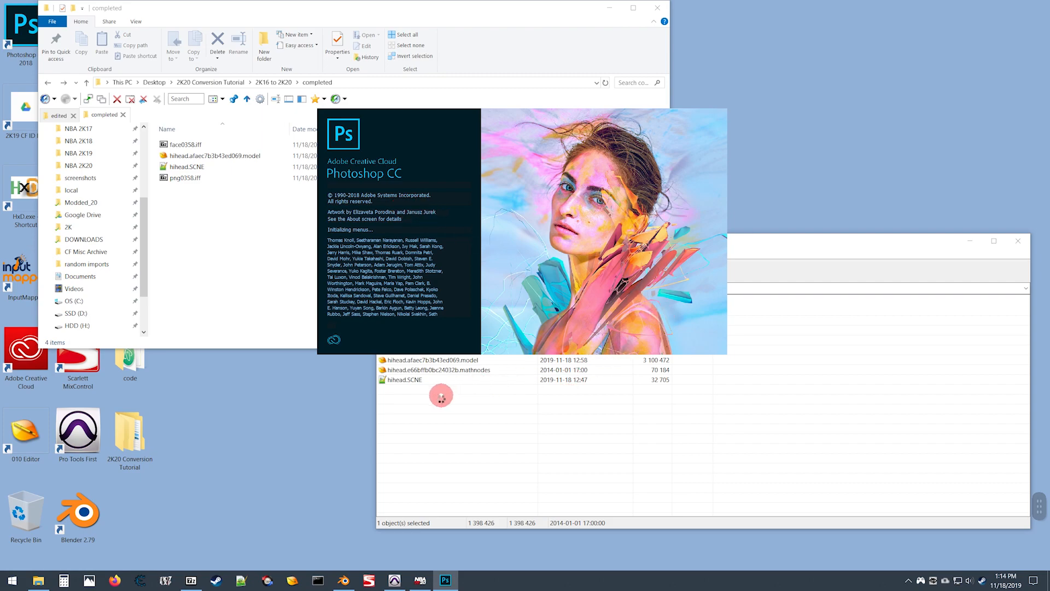
key(space)
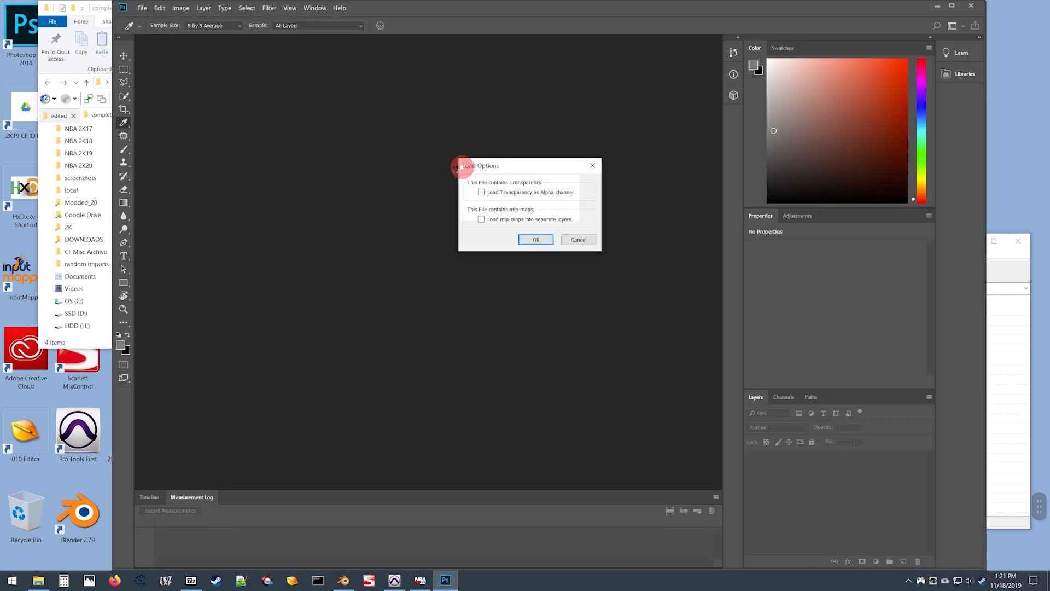
click(534, 239)
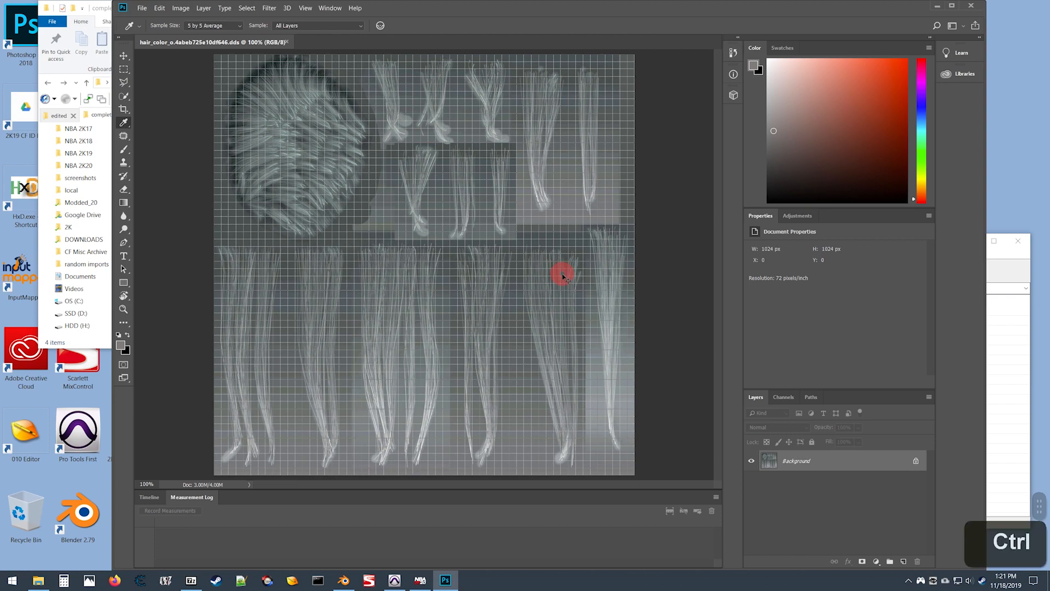
key(ctrl+h)
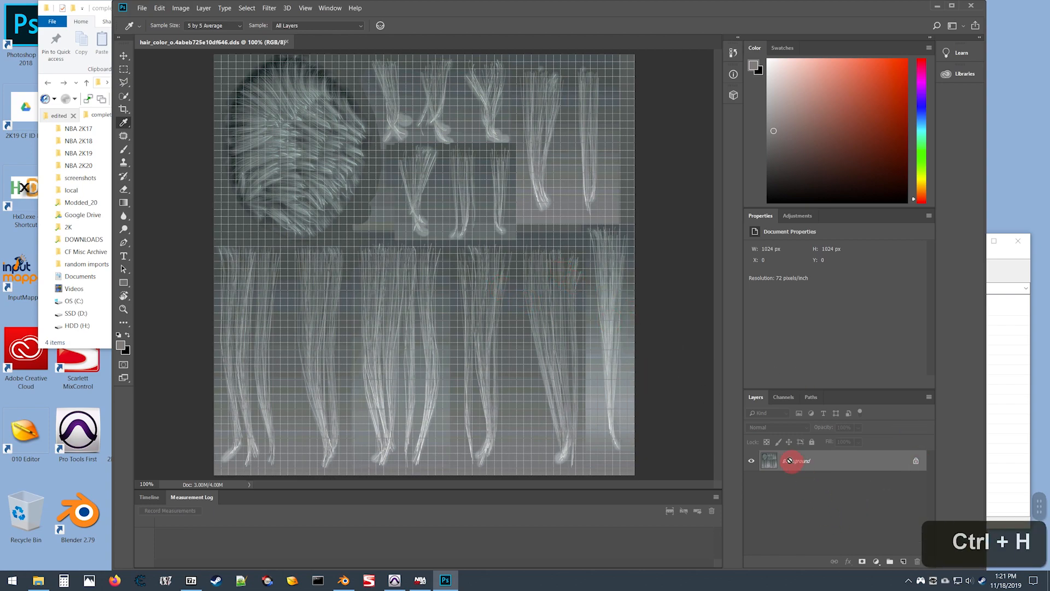
double_click(759, 8)
Add a Hue/Saturation adjustment layer over the hair texture with hue +43, saturation -15 and lightness -82.
click(941, 563)
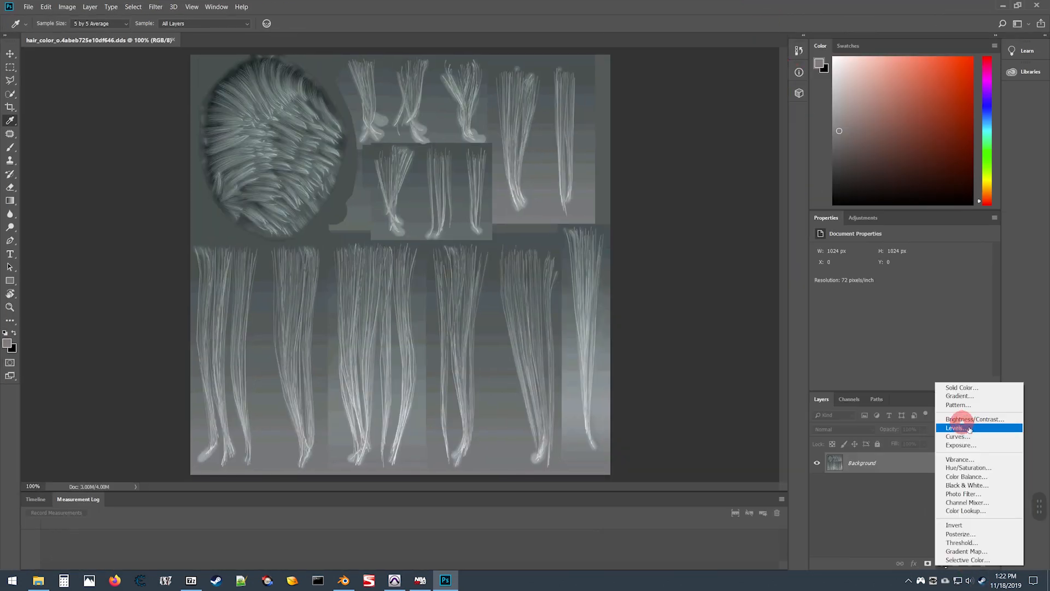
click(988, 469)
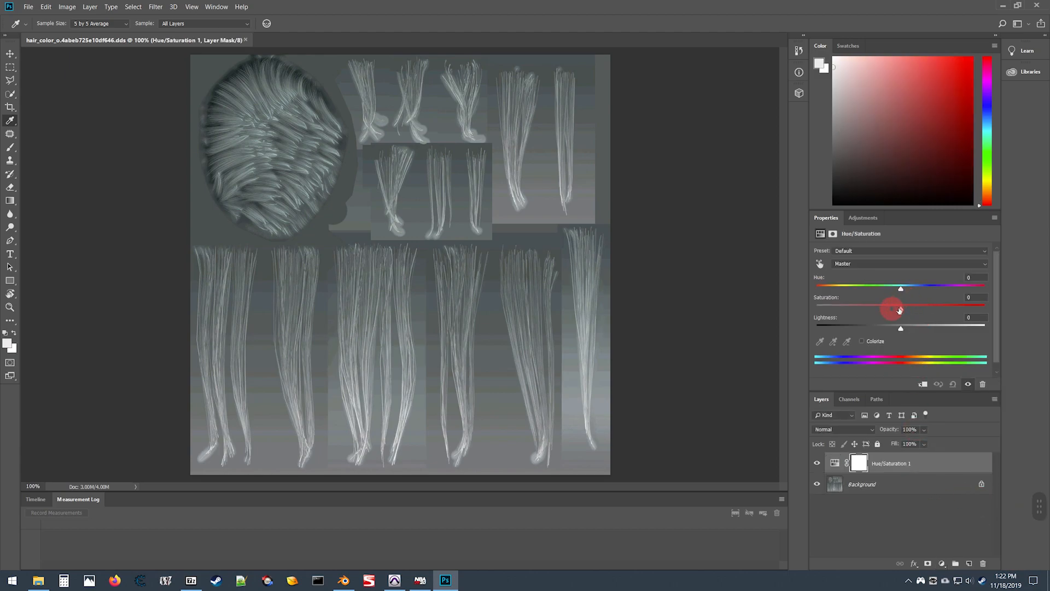
drag(900, 328, 832, 339)
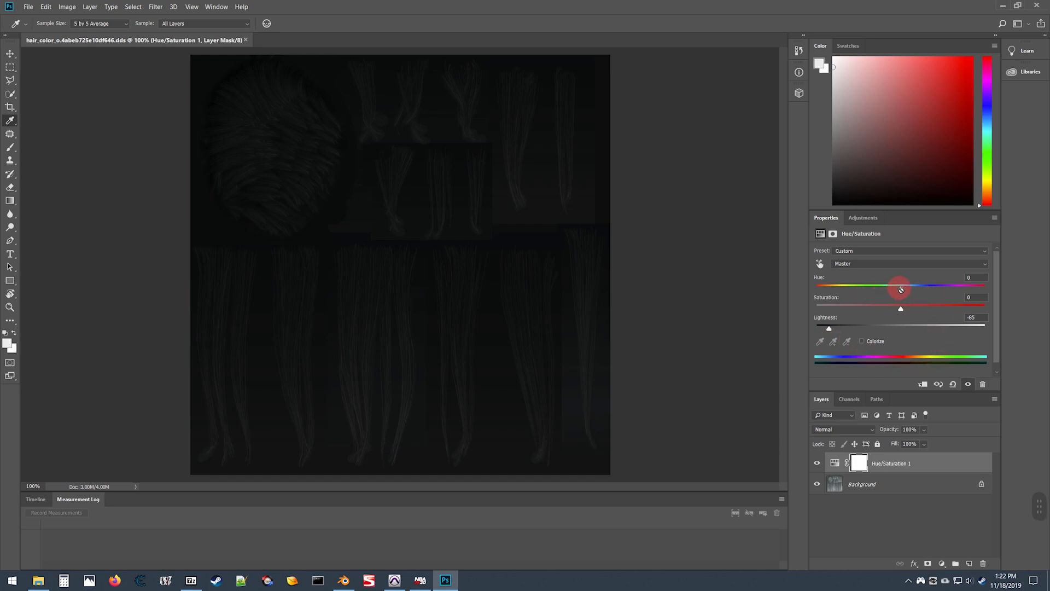
drag(962, 290, 916, 293)
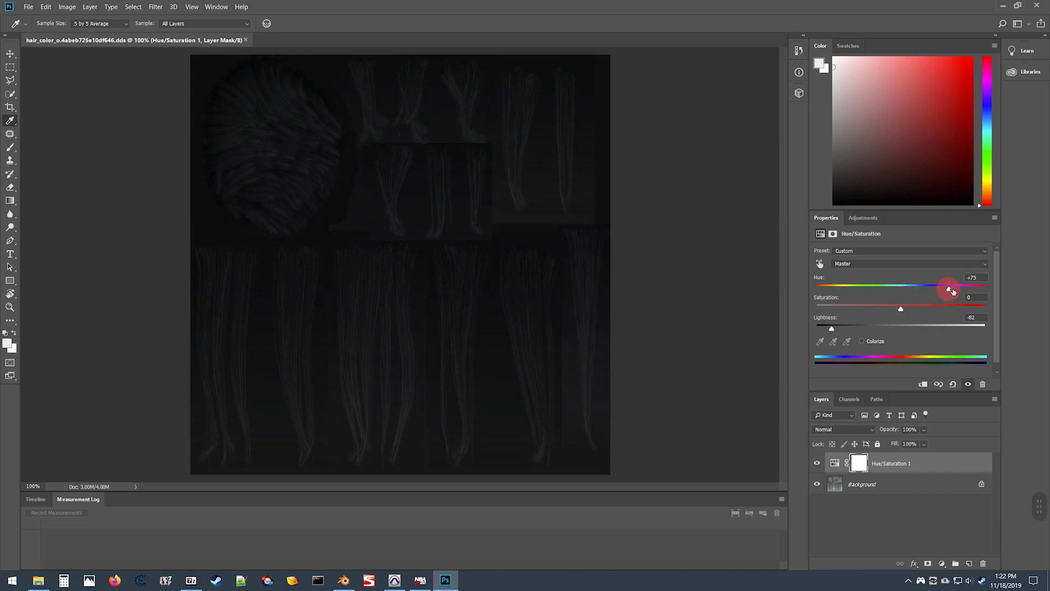
mouse_move(954, 291)
mouse_down()
mouse_move(971, 288)
mouse_move(951, 287)
mouse_up()
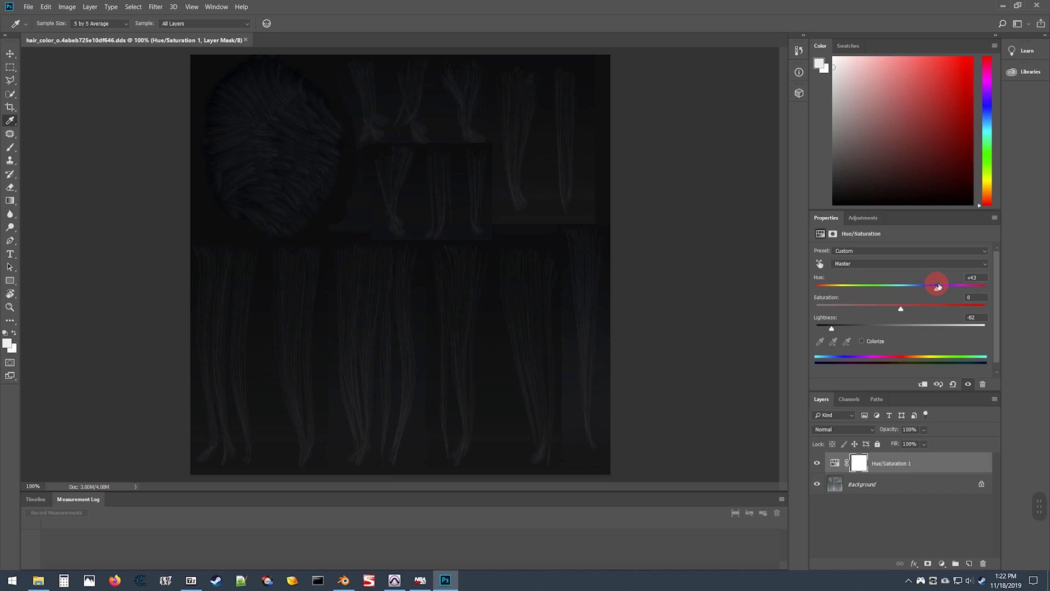
click(768, 327)
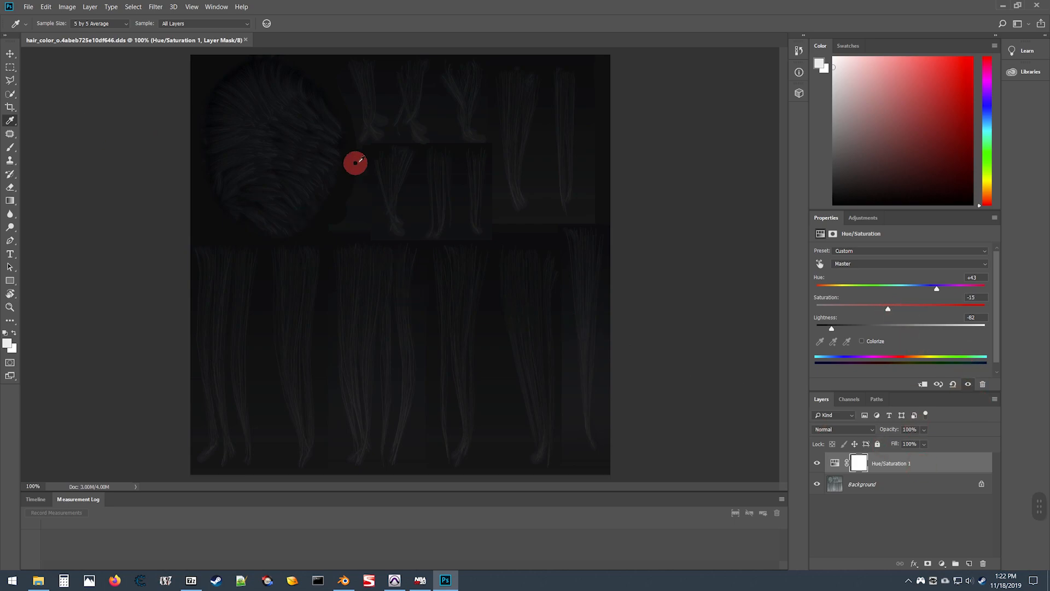
Save the hair color DDS as Color + Alpha with BC3 linear compression and auto-generated mip maps.
key(ctrl)
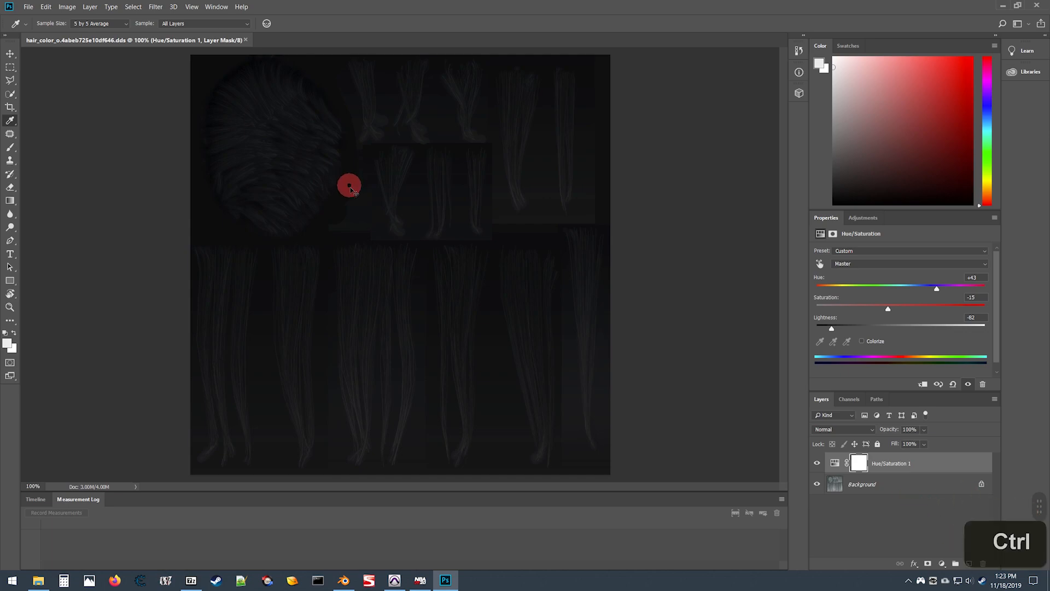
key(ctrl+s)
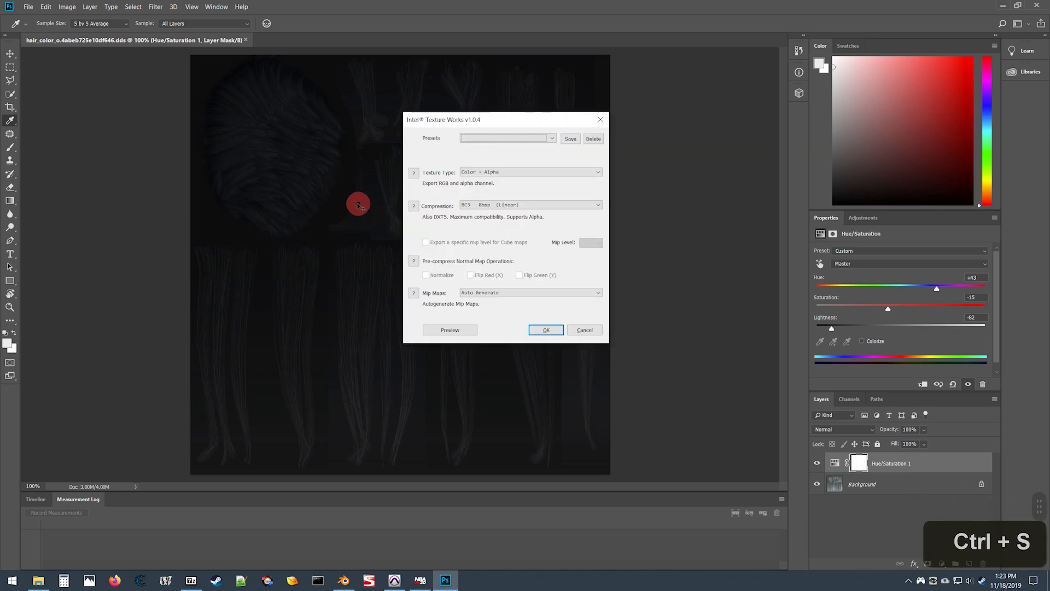
key(Return)
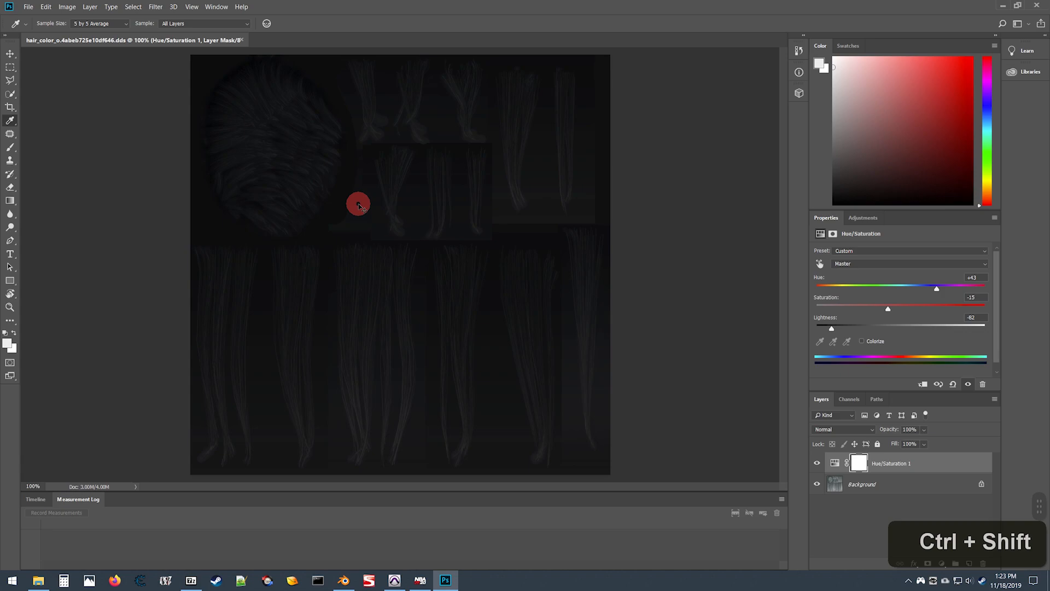
Replace the hair color DDS in the png0358.iff archive with the saved file, reached through the Save As dialog's Temp folder.
key(ctrl+shift+s)
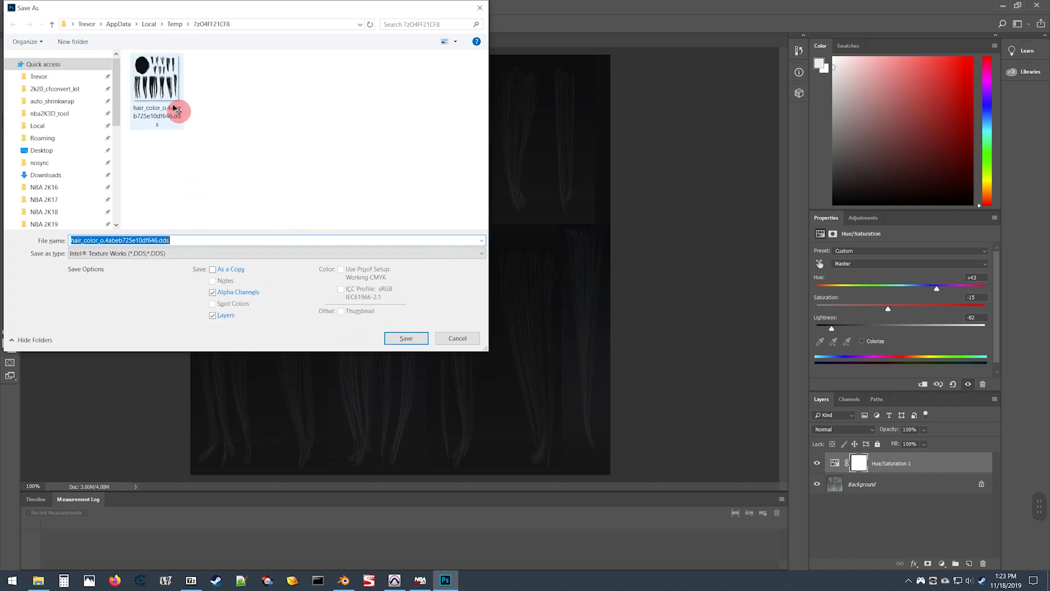
mouse_move(160, 80)
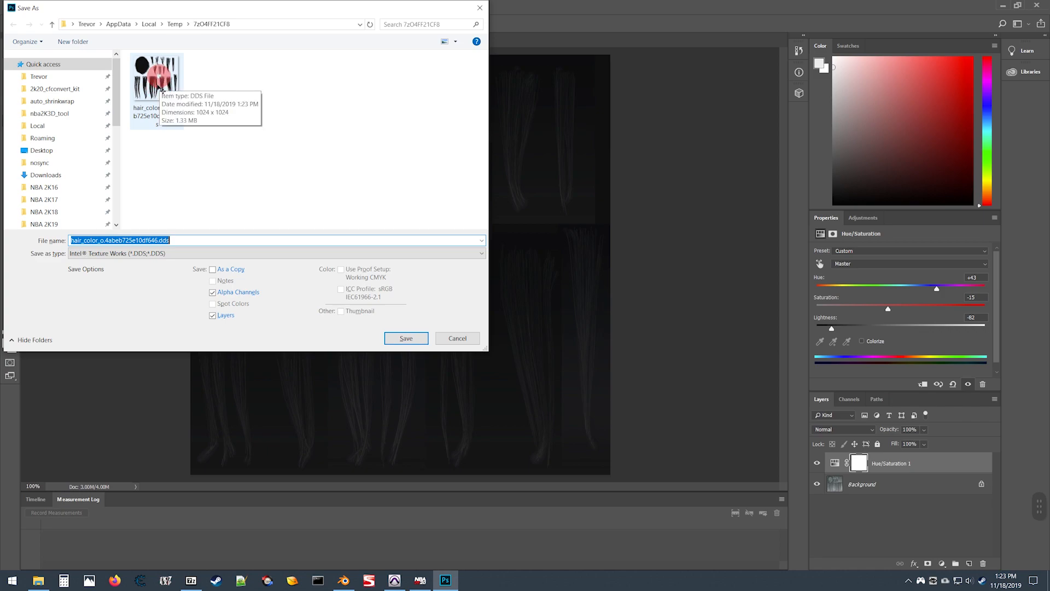
click(192, 578)
click(460, 322)
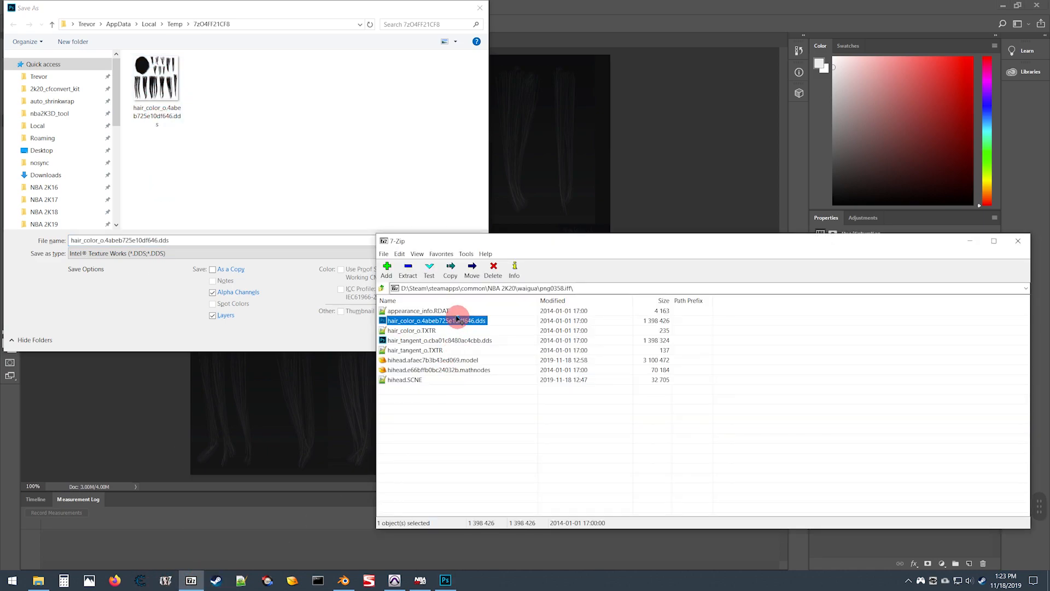
drag(155, 75, 464, 400)
click(509, 326)
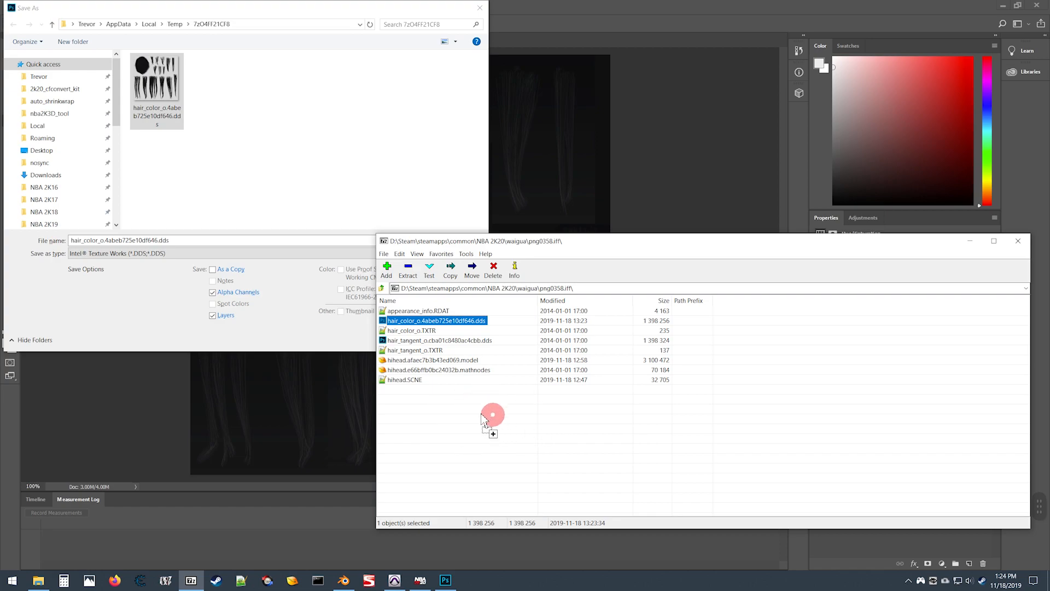
mouse_move(378, 163)
mouse_down()
mouse_move(417, 41)
mouse_move(479, 17)
mouse_move(458, 343)
mouse_move(638, 386)
mouse_move(605, 367)
mouse_move(602, 438)
mouse_move(621, 487)
mouse_move(499, 525)
mouse_move(441, 572)
mouse_move(166, 579)
mouse_move(393, 572)
mouse_move(365, 580)
mouse_move(435, 588)
mouse_move(337, 575)
mouse_move(420, 575)
mouse_move(460, 344)
mouse_up()
key(Escape)
Back in NBA 2K20, leave the player editor, removing changes, and reopen 2K16 Steve Nash for editing.
right_click(498, 137)
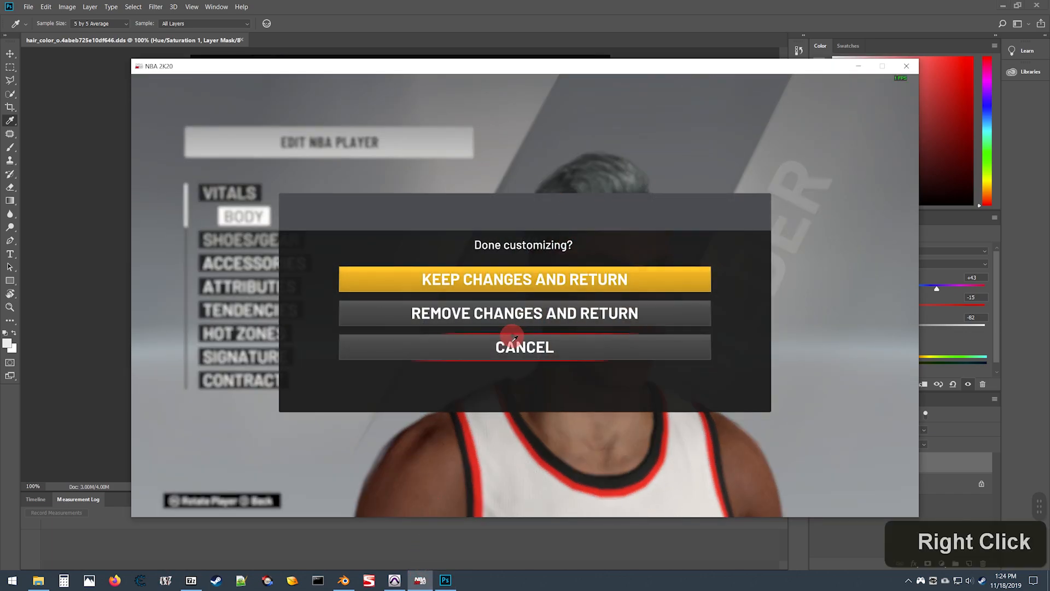
click(492, 318)
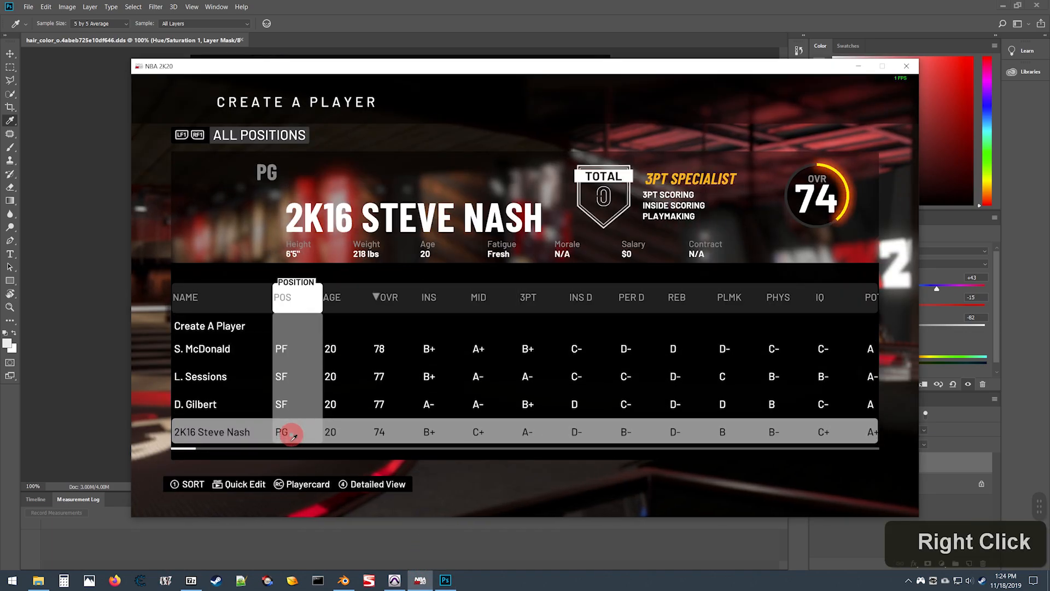
right_click(295, 430)
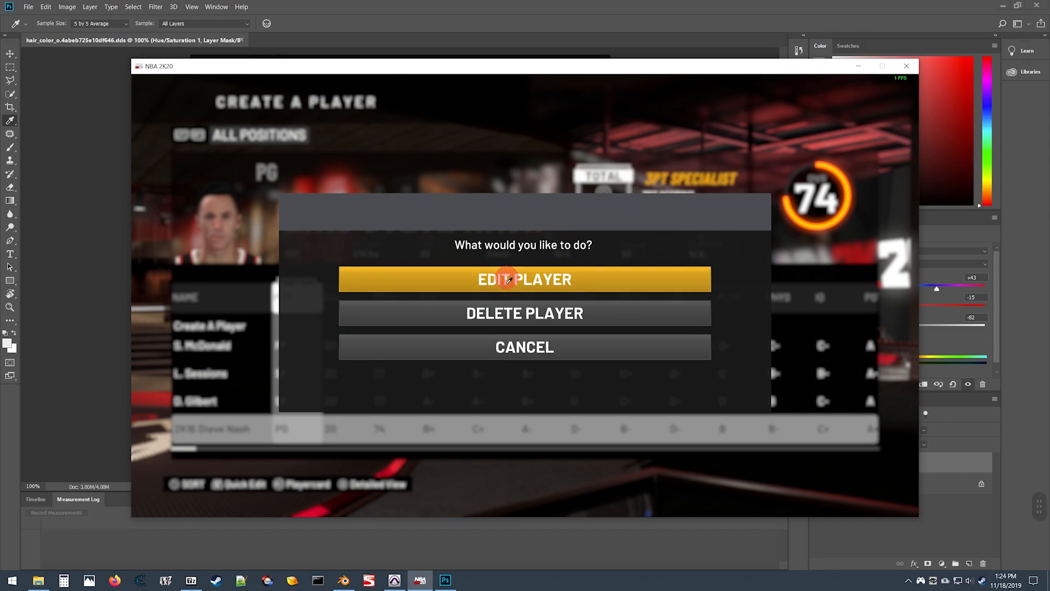
click(499, 279)
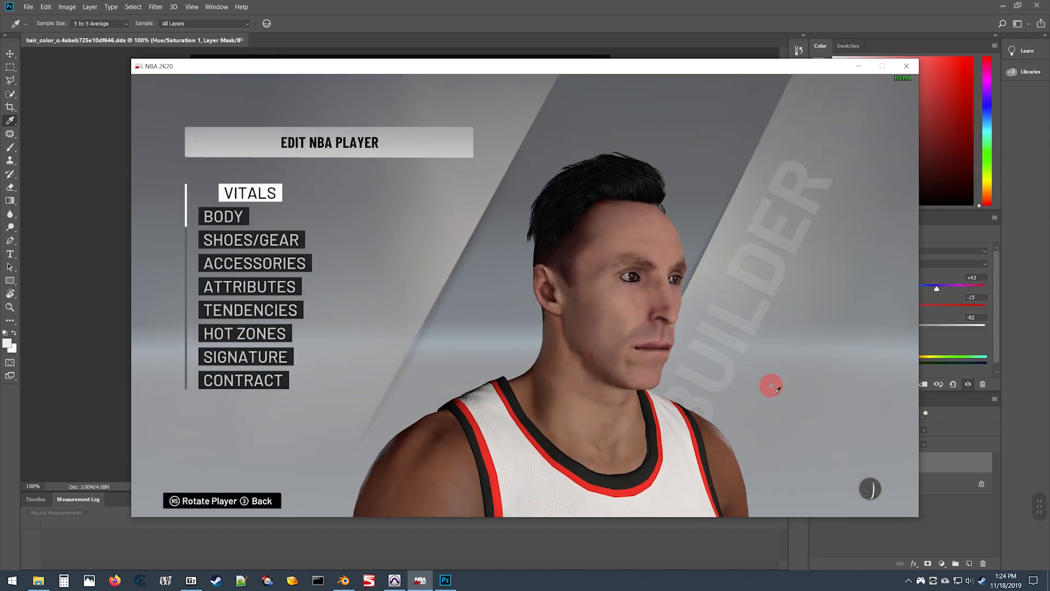
Rotate the player's head to examine the recolored hair and check the full figure in the Body view.
drag(652, 393, 754, 388)
drag(454, 317, 743, 363)
drag(579, 356, 429, 326)
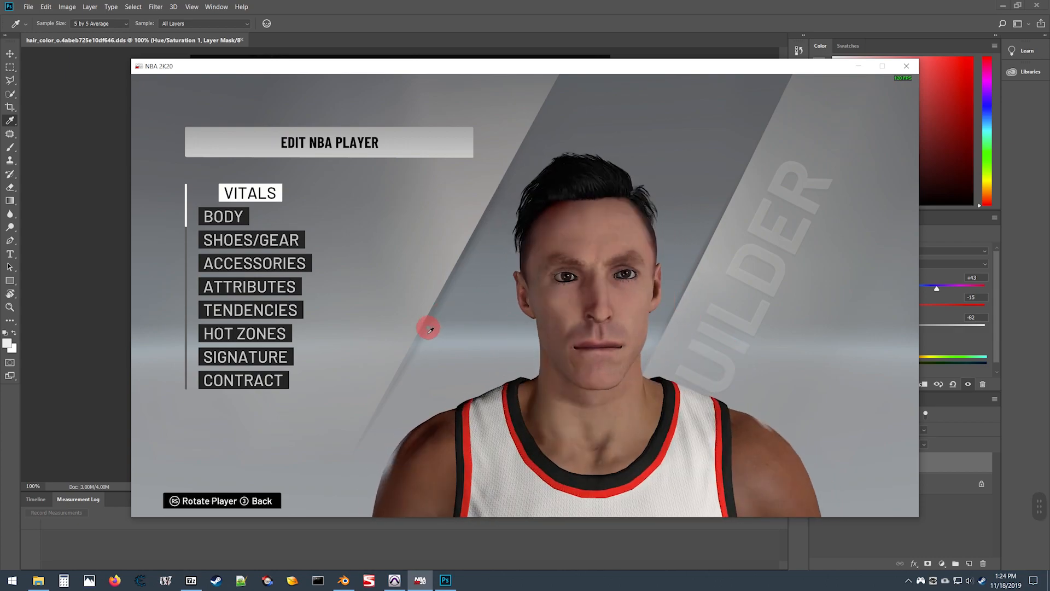
click(223, 217)
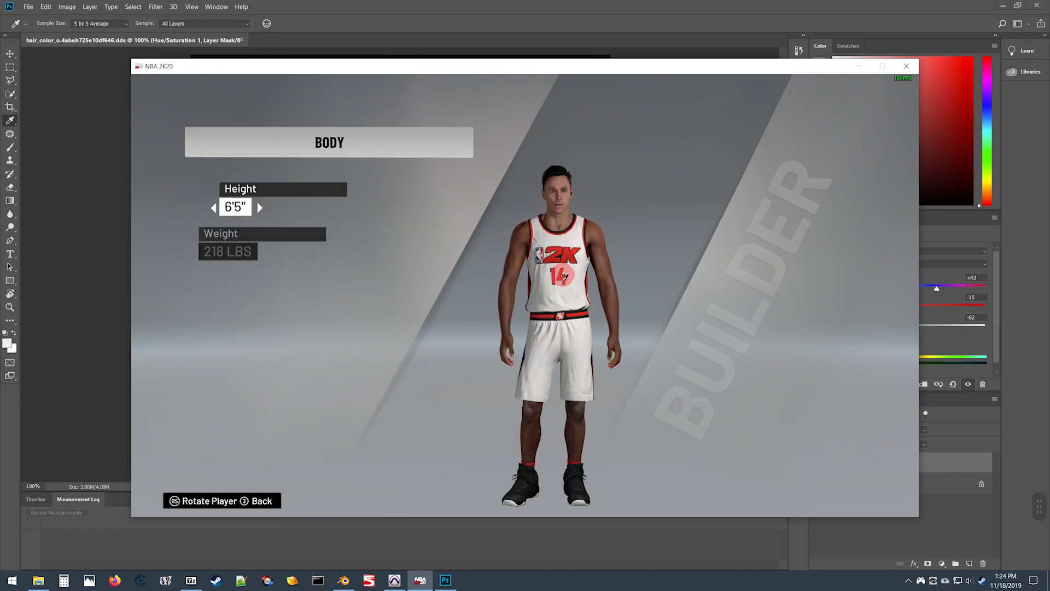
right_click(637, 283)
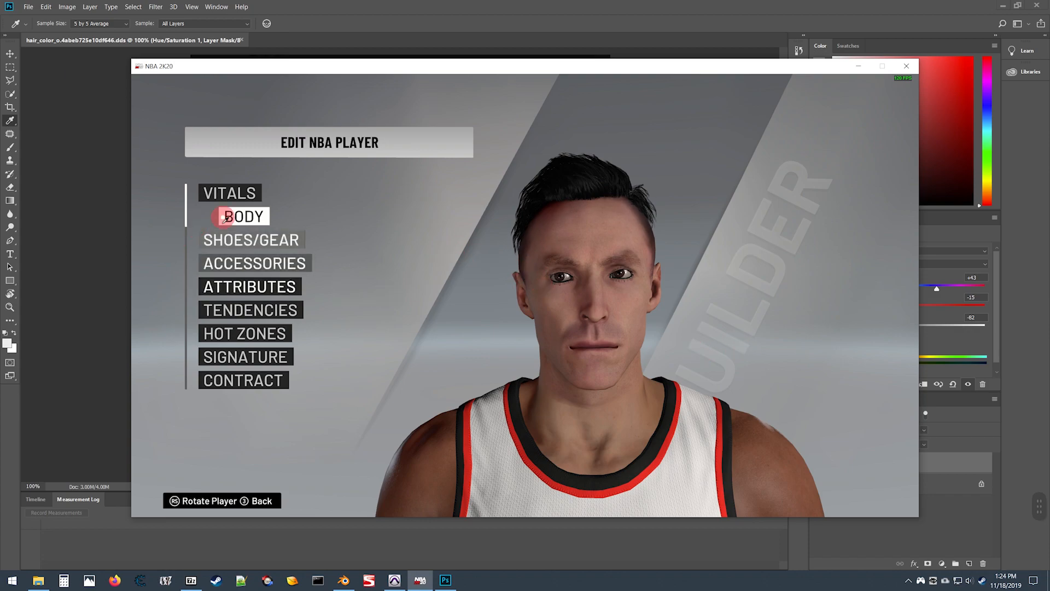
click(254, 216)
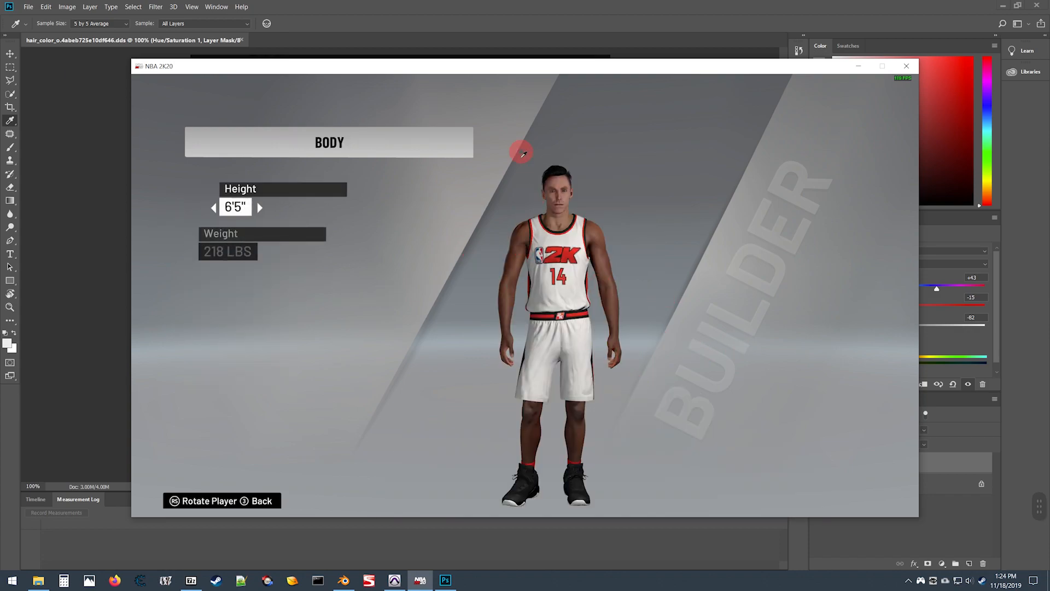
Return to the created player list keeping changes, and clear the screen by minimizing the game and closing Photoshop.
right_click(545, 146)
right_click(571, 223)
click(551, 288)
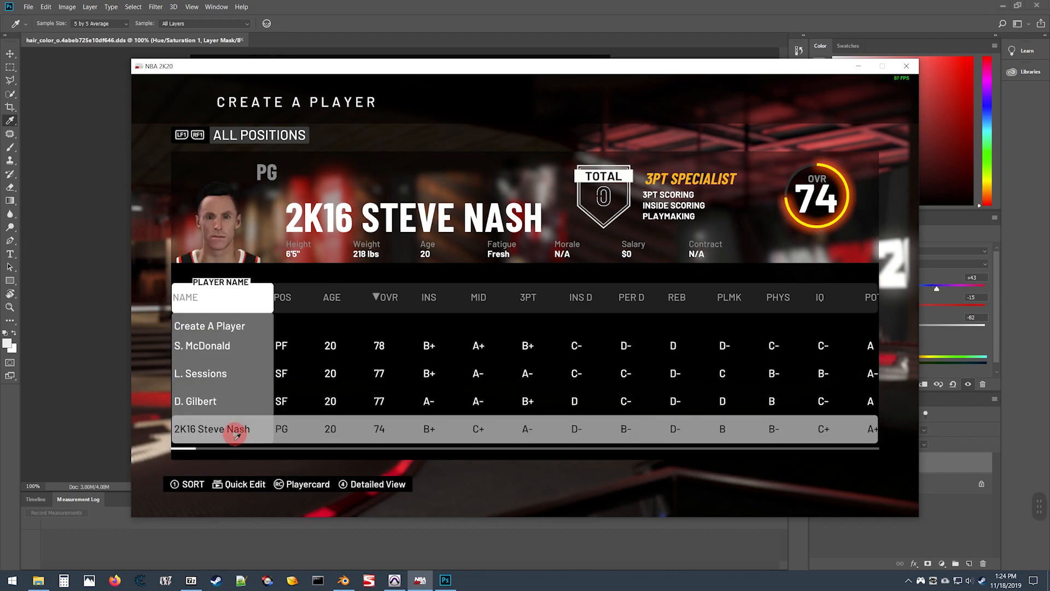
click(859, 66)
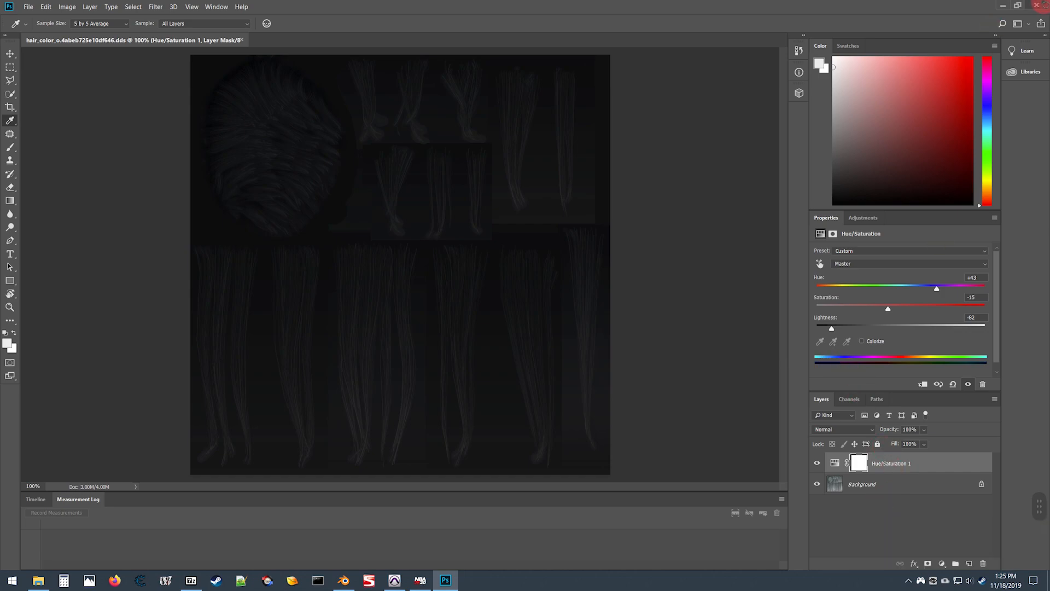
click(1037, 5)
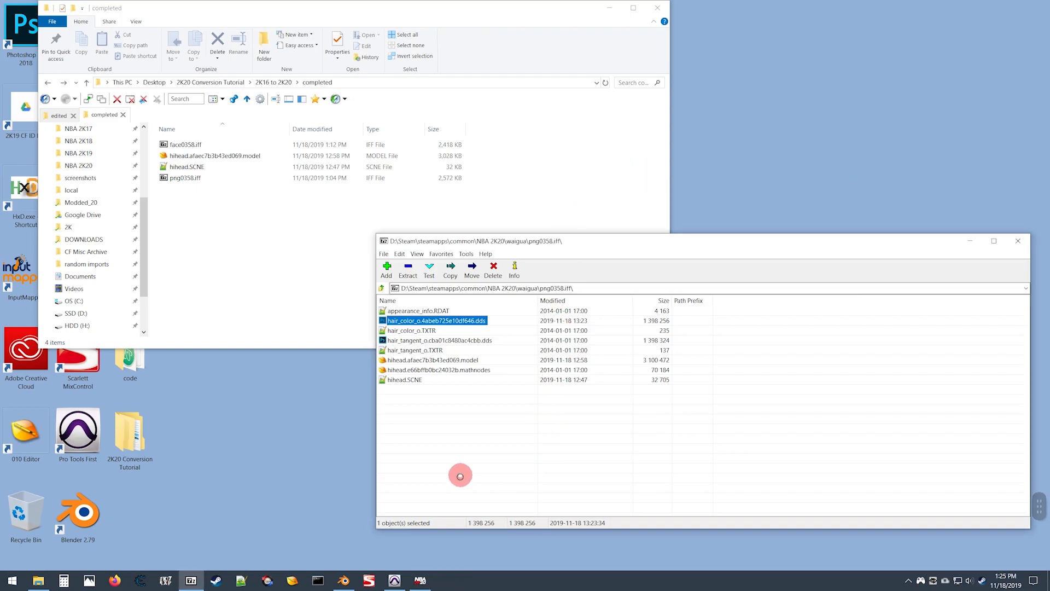
Open the original png0358.iff from the 2K16 to 2K20 folder and view its appearance_info.RDAT in Notepad++.
click(230, 232)
click(169, 178)
double_click(282, 271)
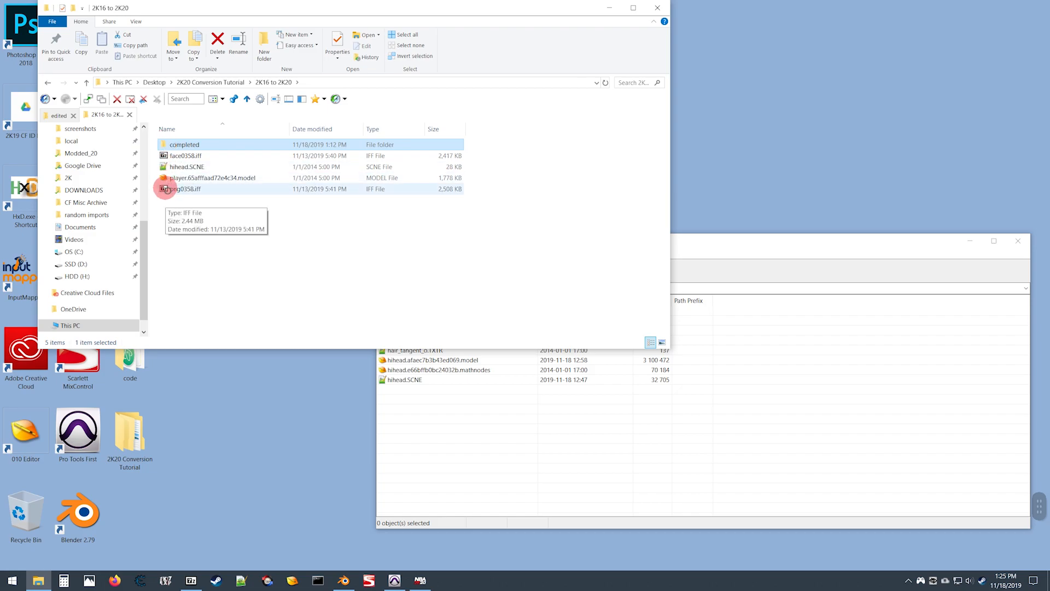
double_click(166, 188)
double_click(11, 238)
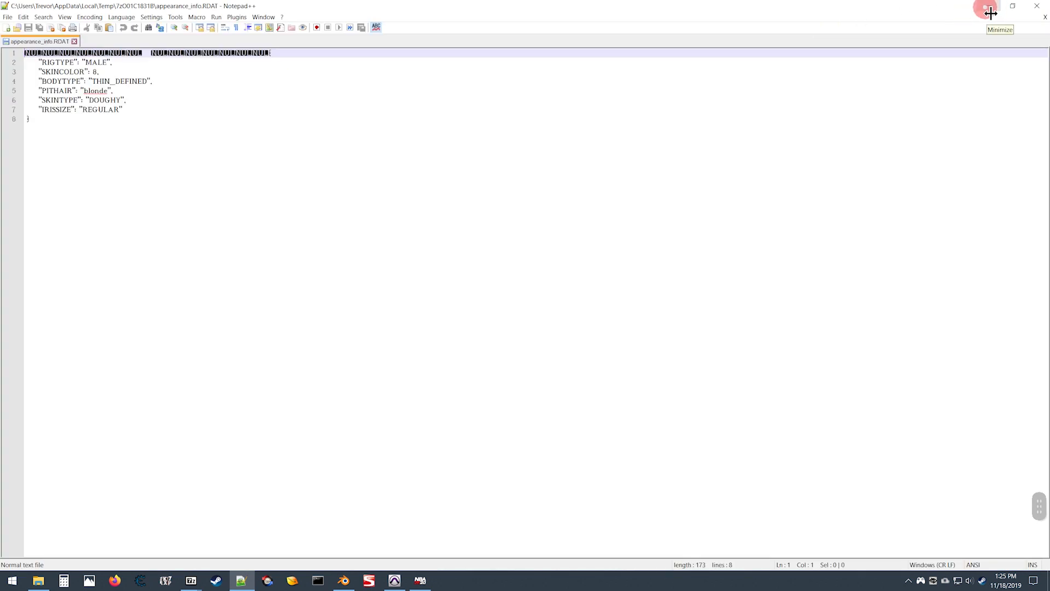
Decline the hair texture archive update and open appearance_info.RDAT from the waigua png0358.iff in Notepad++.
click(990, 13)
click(828, 451)
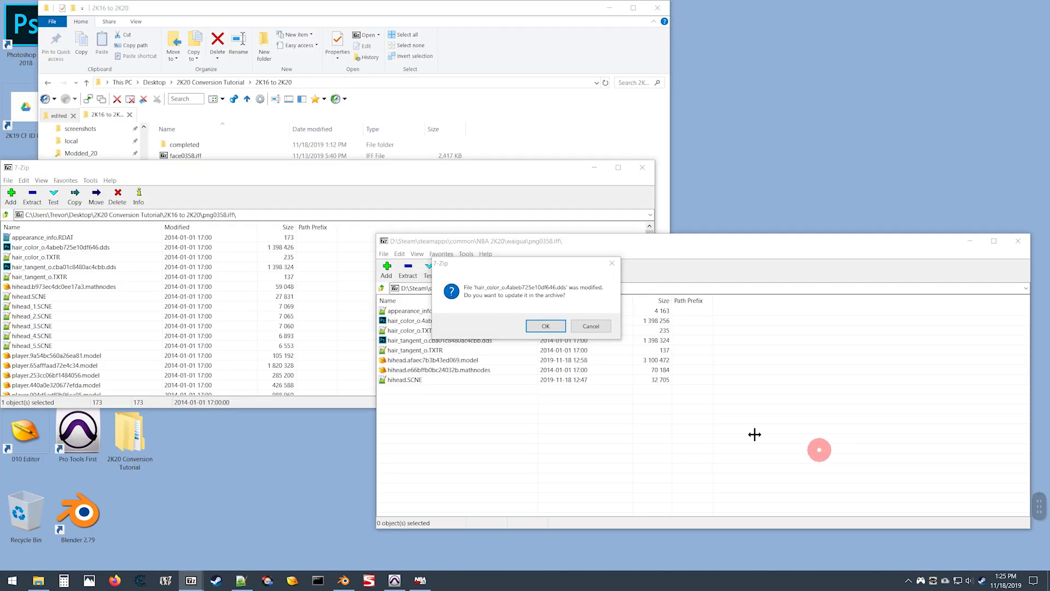
click(596, 330)
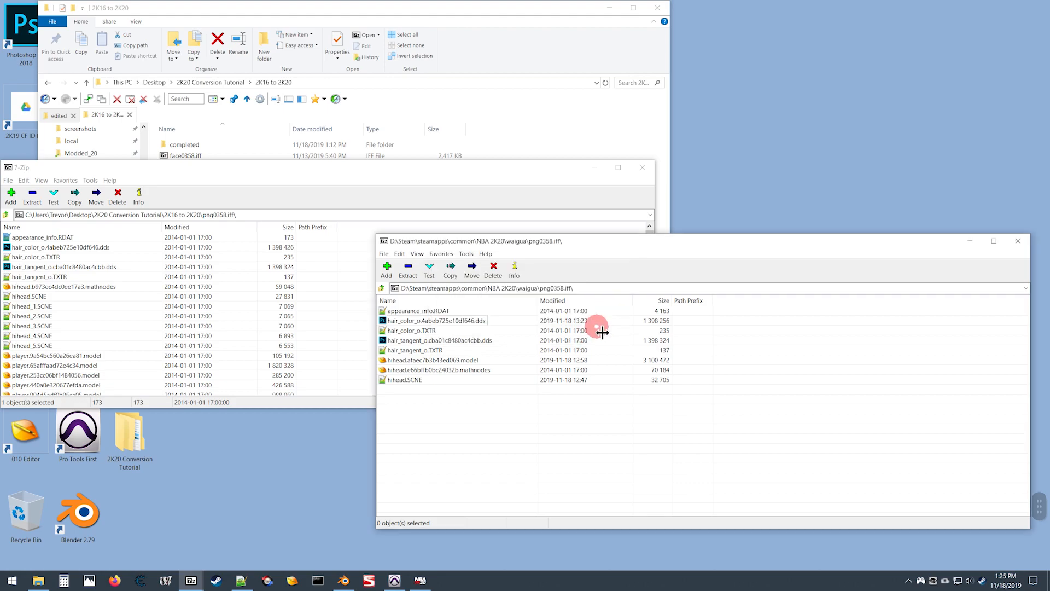
double_click(388, 312)
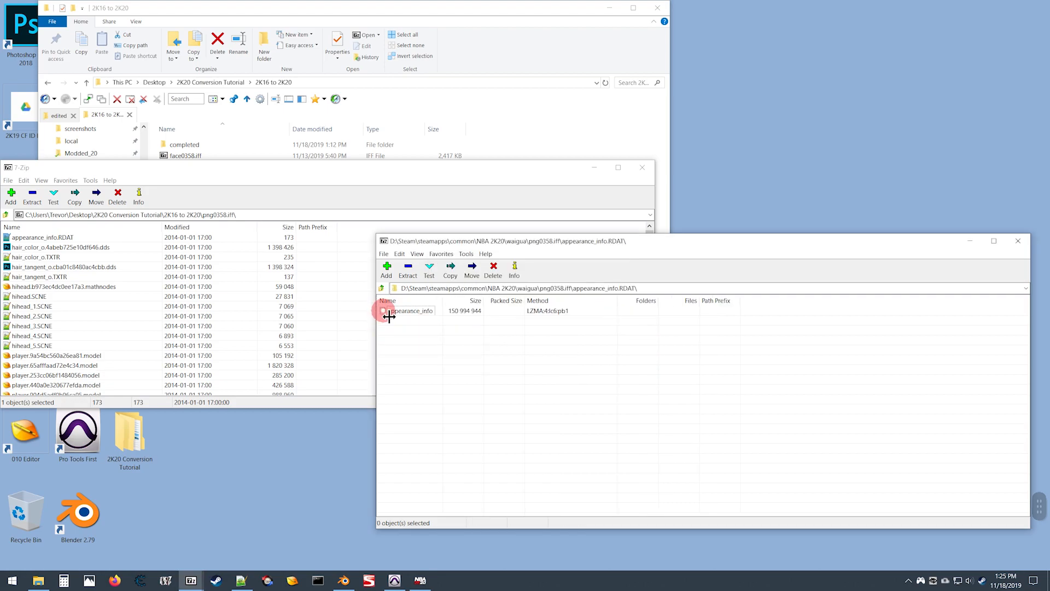
key(BackSpace)
key(shift+Return)
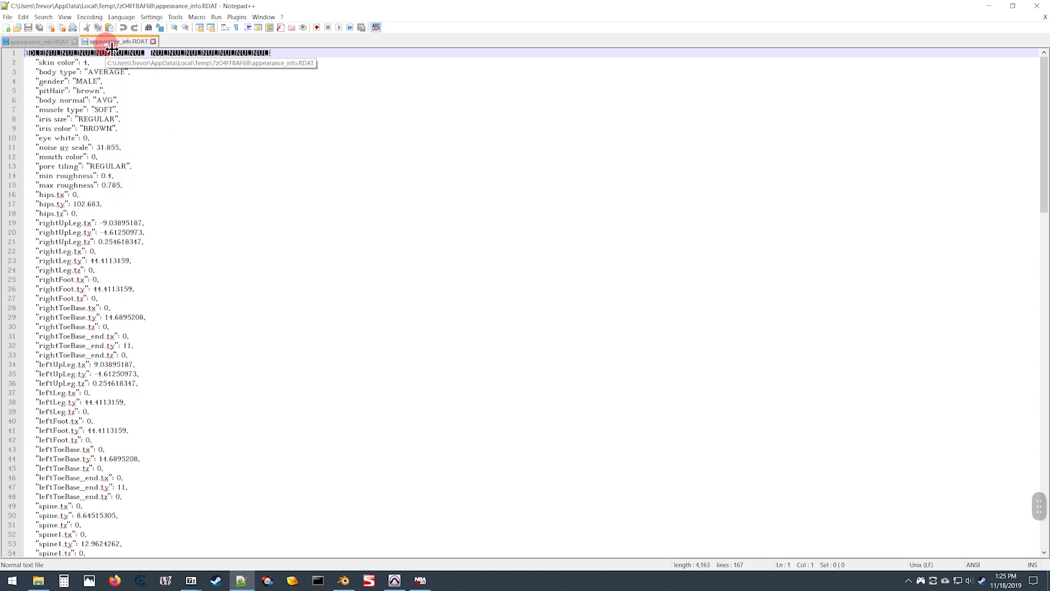
Place the waigua appearance_info.RDAT in a second view beside the original 2K16 one to compare their values.
mouse_move(116, 46)
mouse_down()
mouse_move(987, 249)
mouse_move(875, 180)
mouse_up()
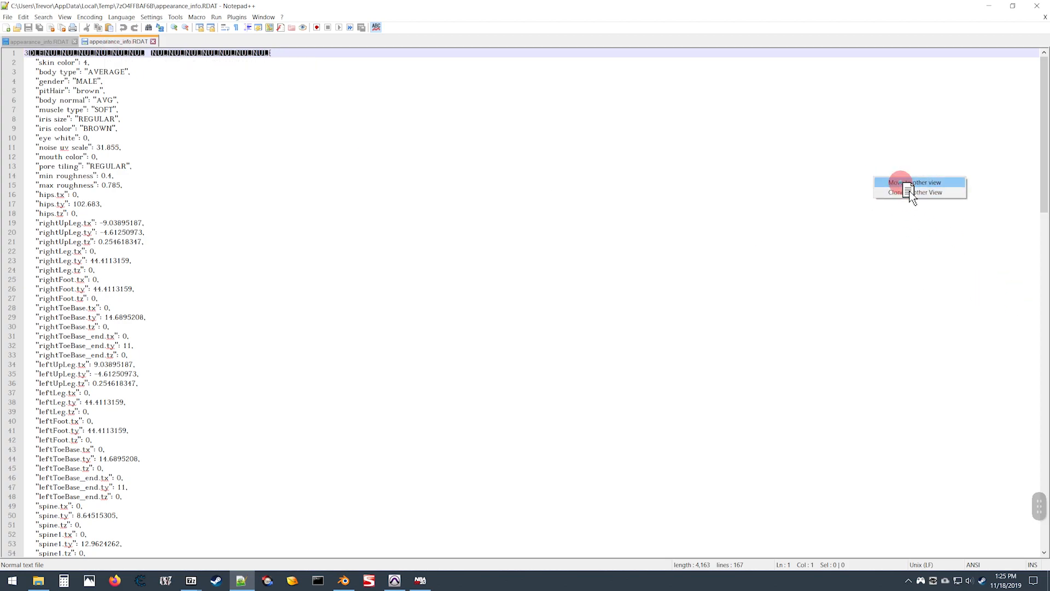
click(900, 183)
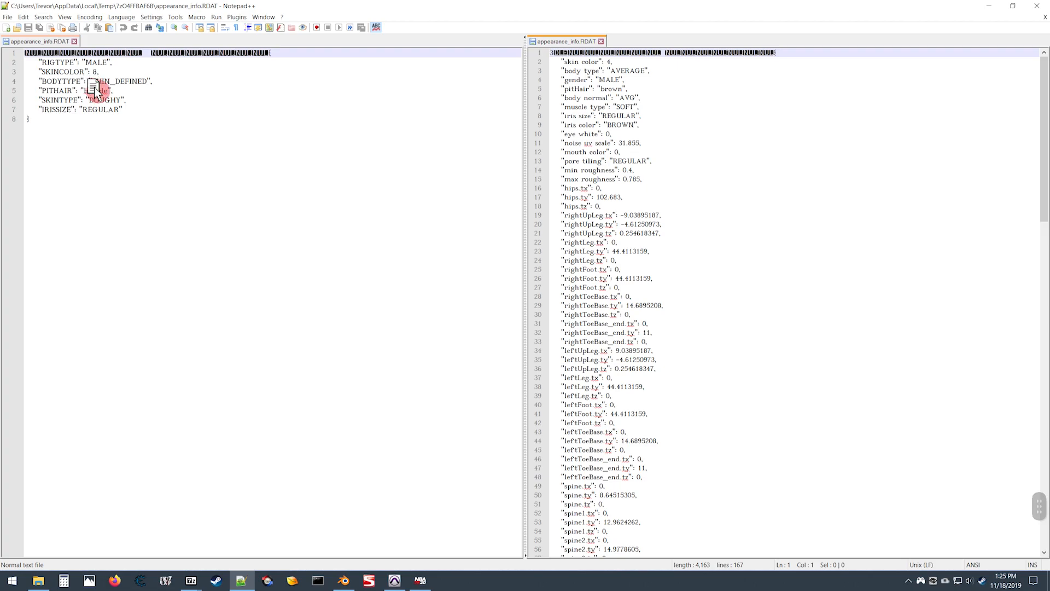
drag(78, 75, 609, 52)
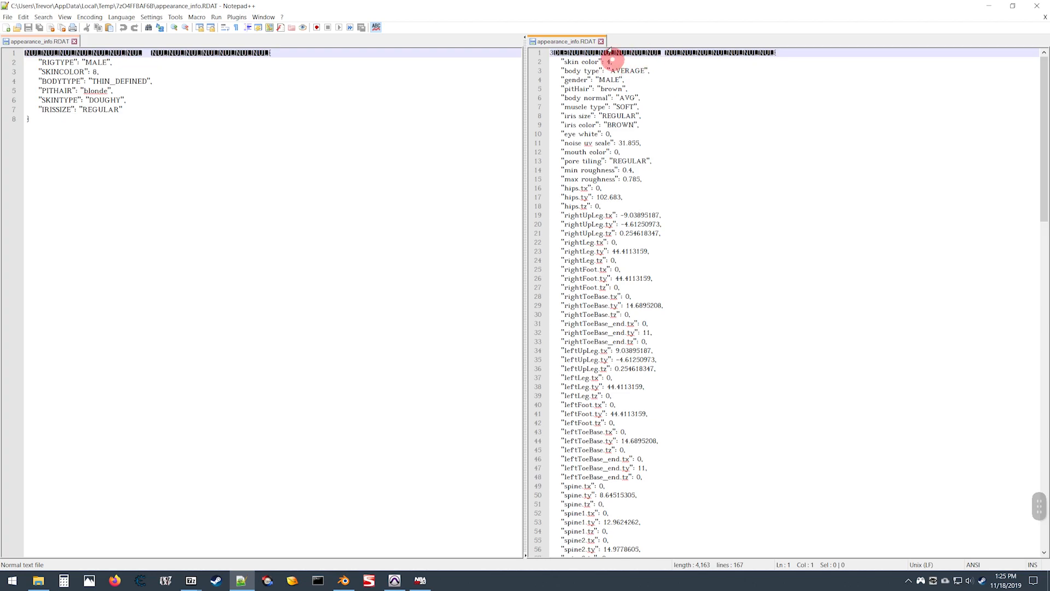
Set the skin color to 8 and pitHair to "blonde" in the waigua appearance_info.RDAT.
double_click(609, 61)
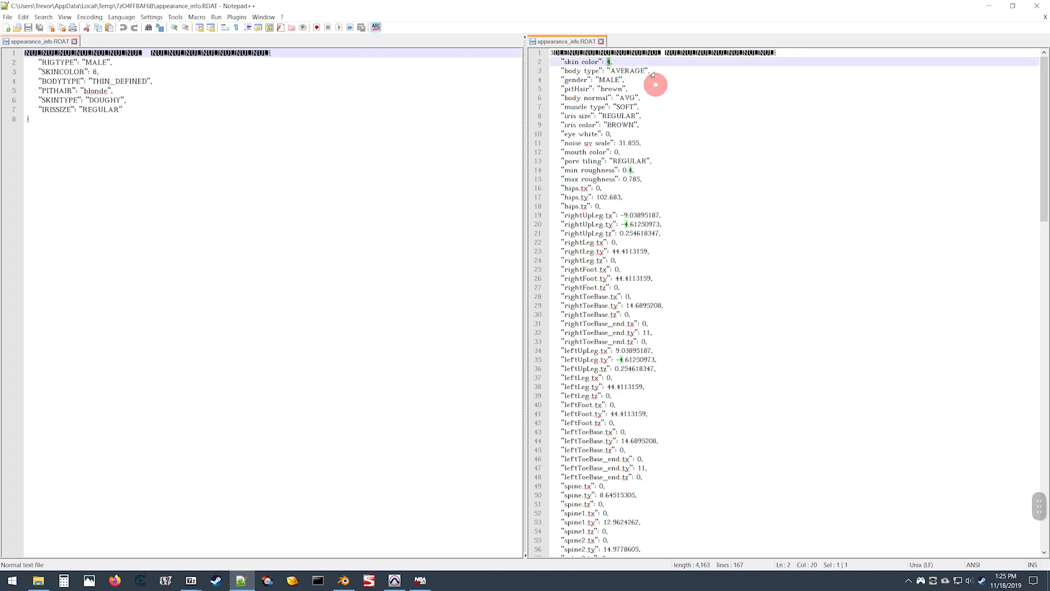
text(8)
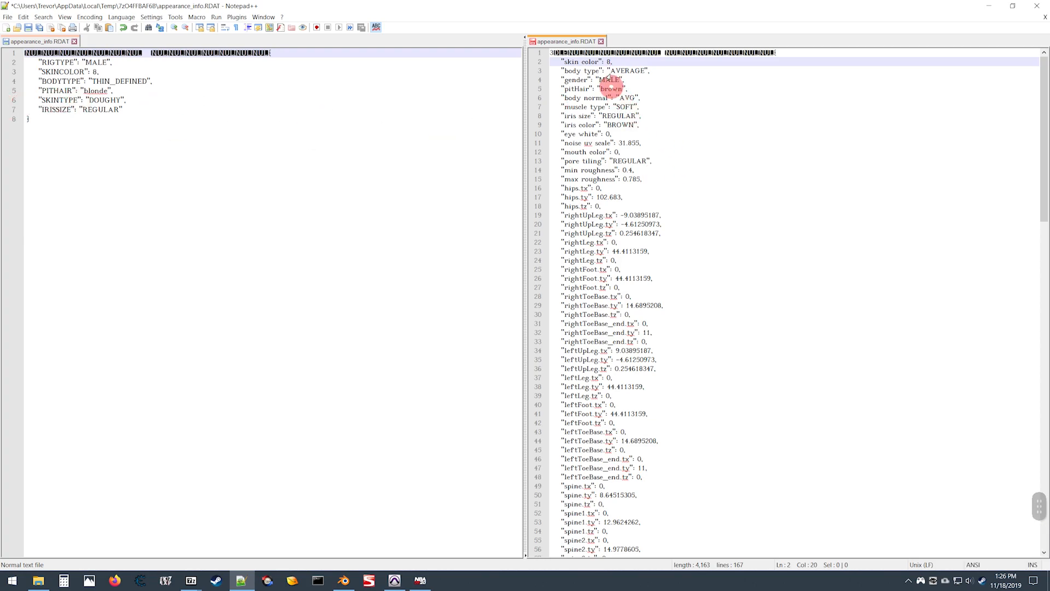
double_click(611, 89)
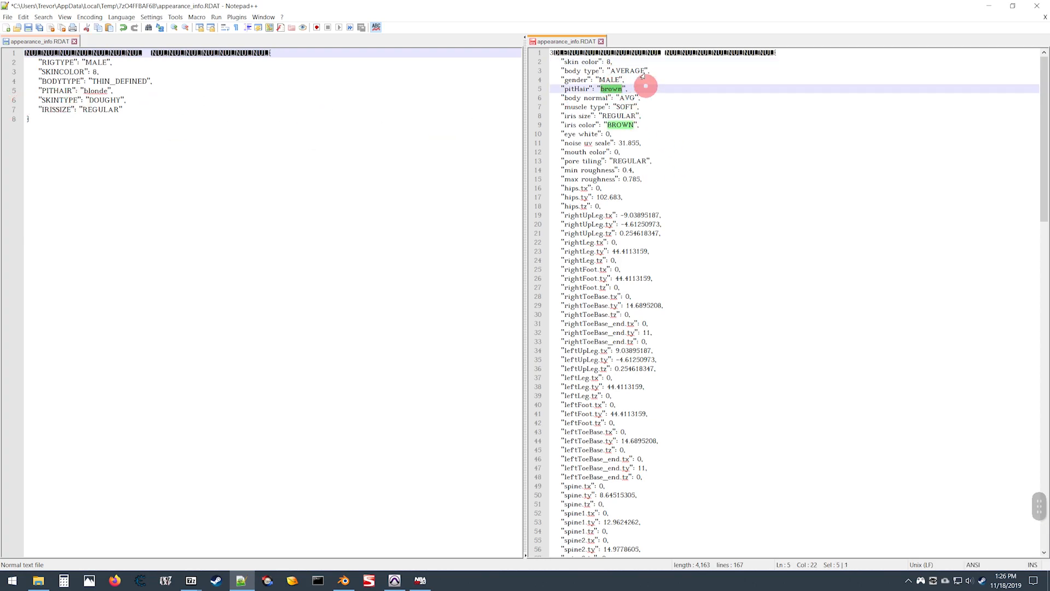
text(blonde)
key(ctrl)
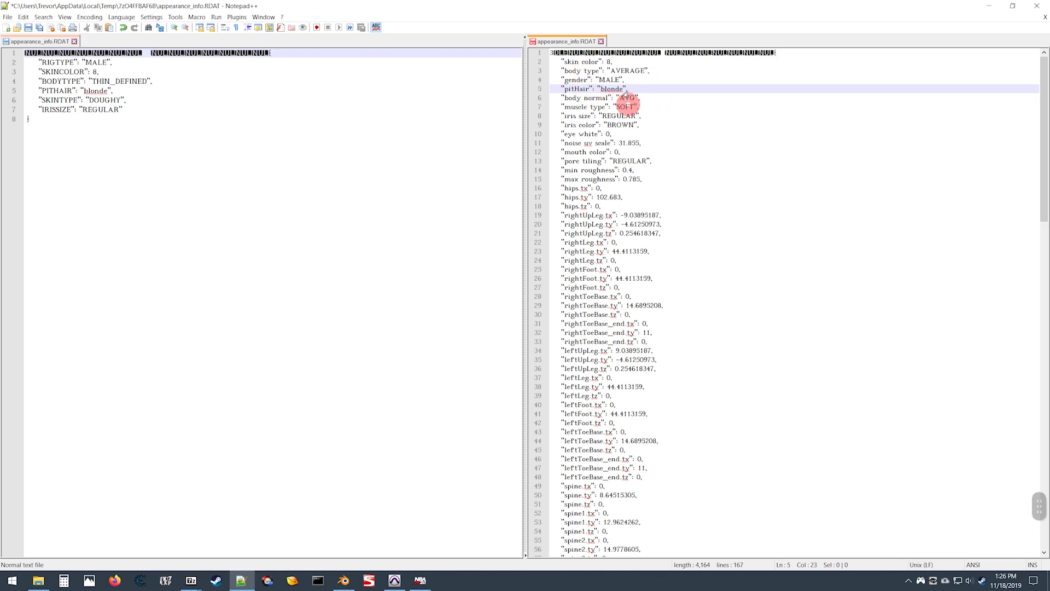
key(ctrl)
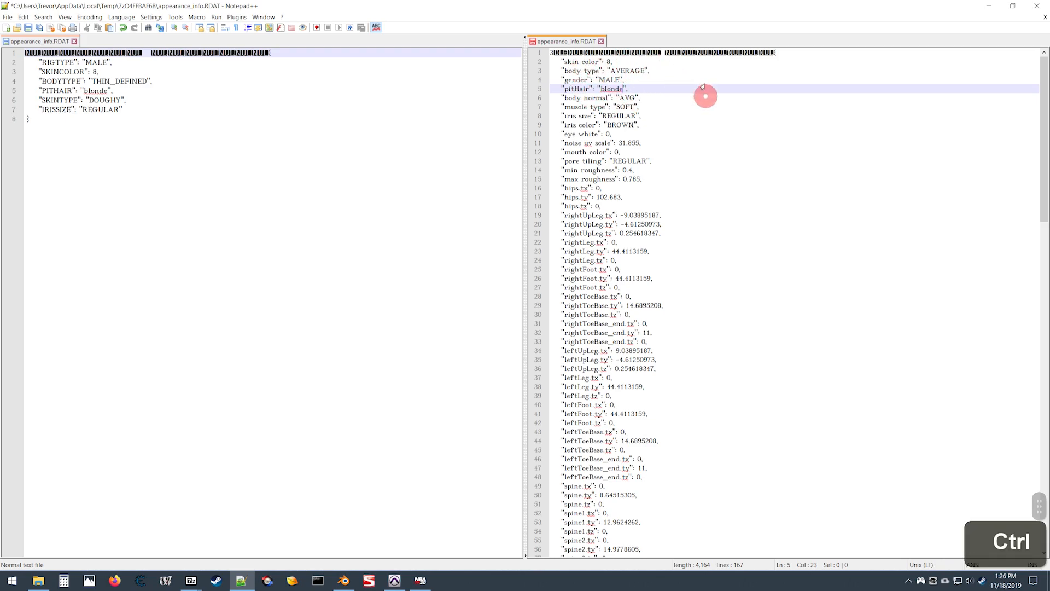
Save appearance_info.RDAT, close the text editor and accept updating the file in the waigua png0358.iff archive.
key(ctrl+s)
click(1036, 5)
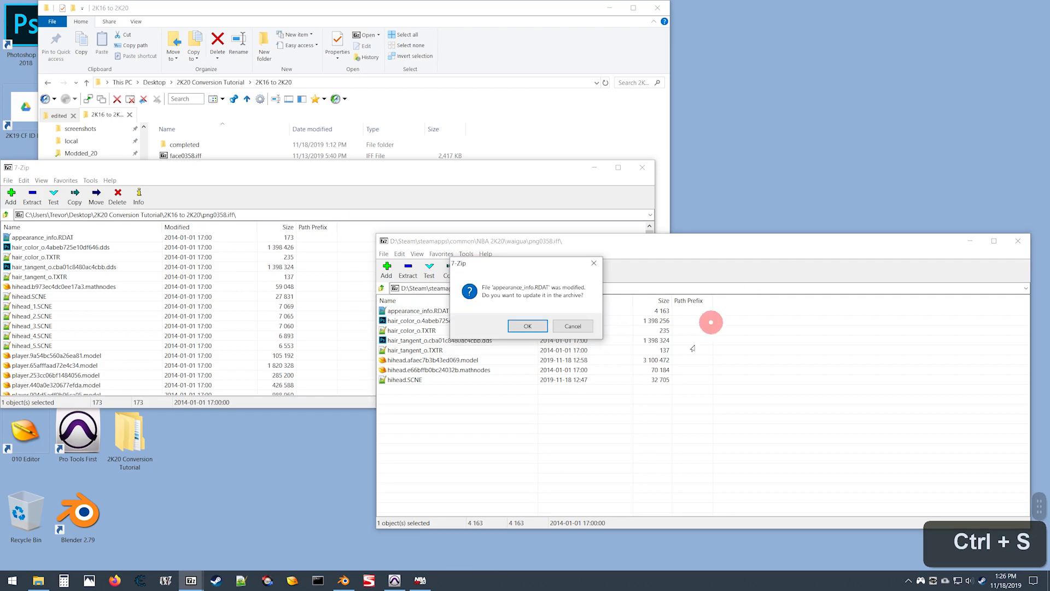
click(527, 326)
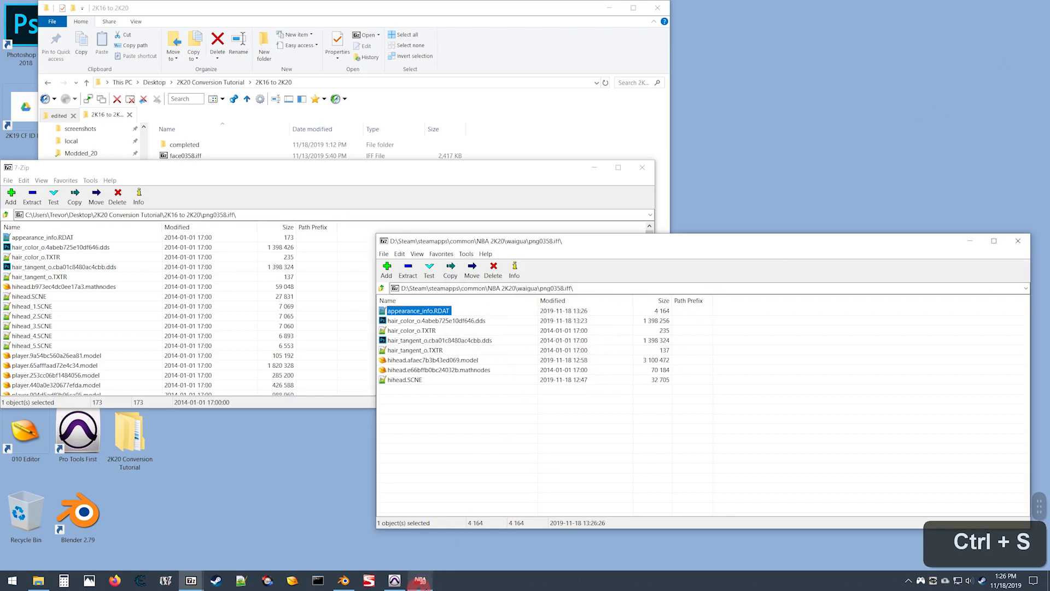
Switch to NBA 2K20, open the converted 2K16 player for editing, and examine the skin tone in the Body view and on the rotated head.
click(419, 581)
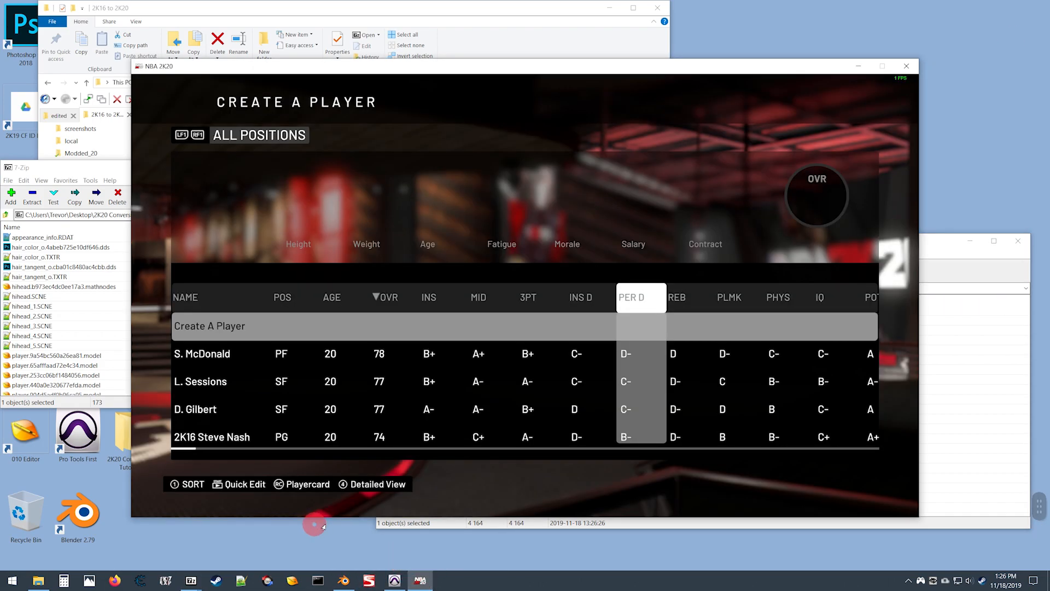
click(211, 440)
click(511, 280)
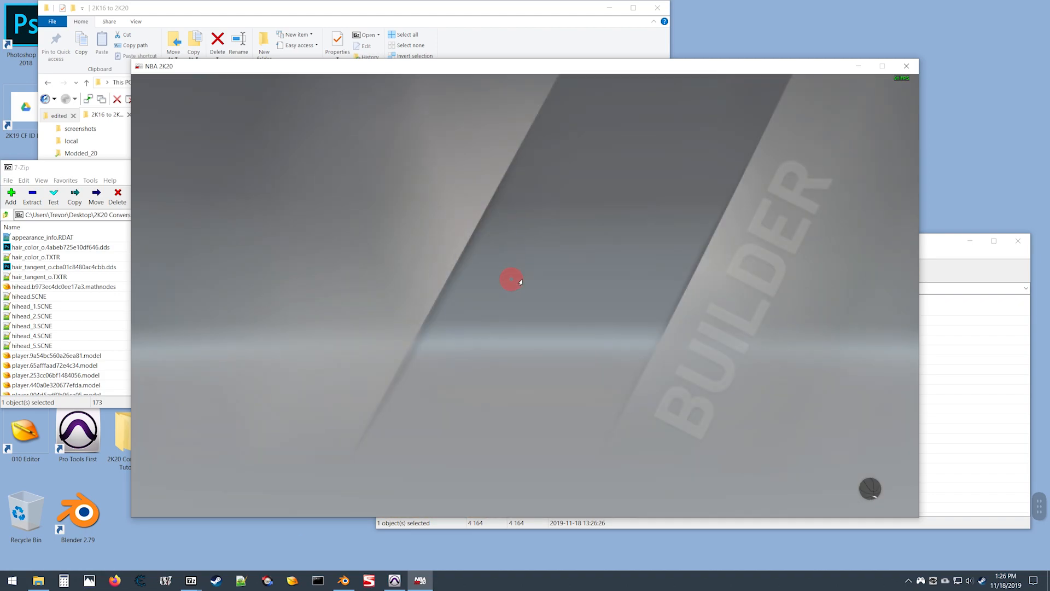
click(230, 217)
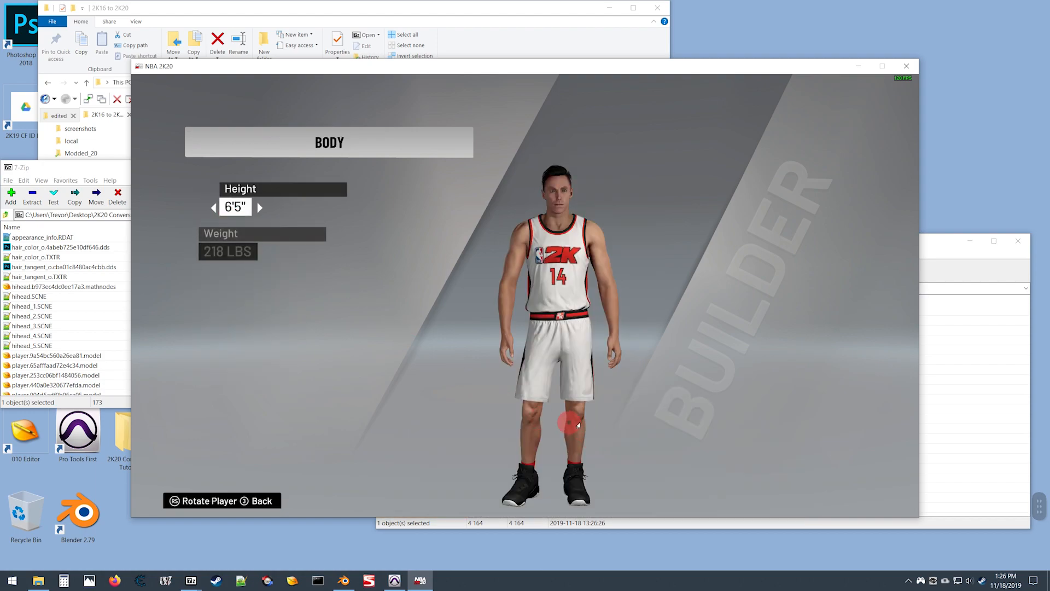
mouse_move(537, 407)
mouse_down()
mouse_move(768, 461)
mouse_move(754, 460)
mouse_up()
right_click(754, 460)
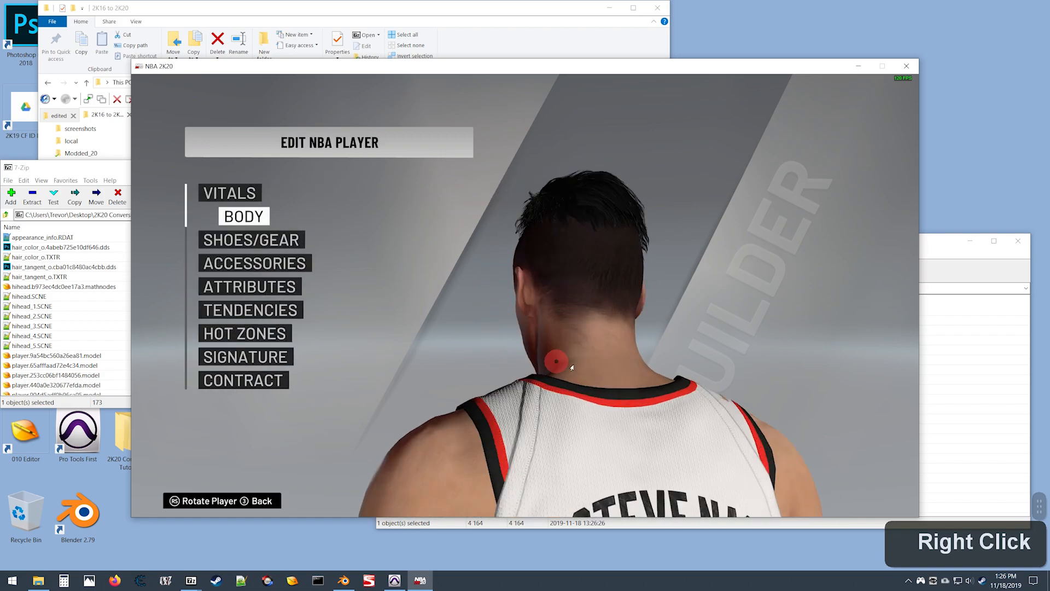
mouse_move(714, 395)
mouse_down()
mouse_move(556, 375)
mouse_move(558, 352)
mouse_move(632, 362)
mouse_move(645, 317)
mouse_move(773, 421)
mouse_move(644, 389)
mouse_move(935, 459)
mouse_move(777, 448)
mouse_move(820, 421)
mouse_move(804, 436)
mouse_up()
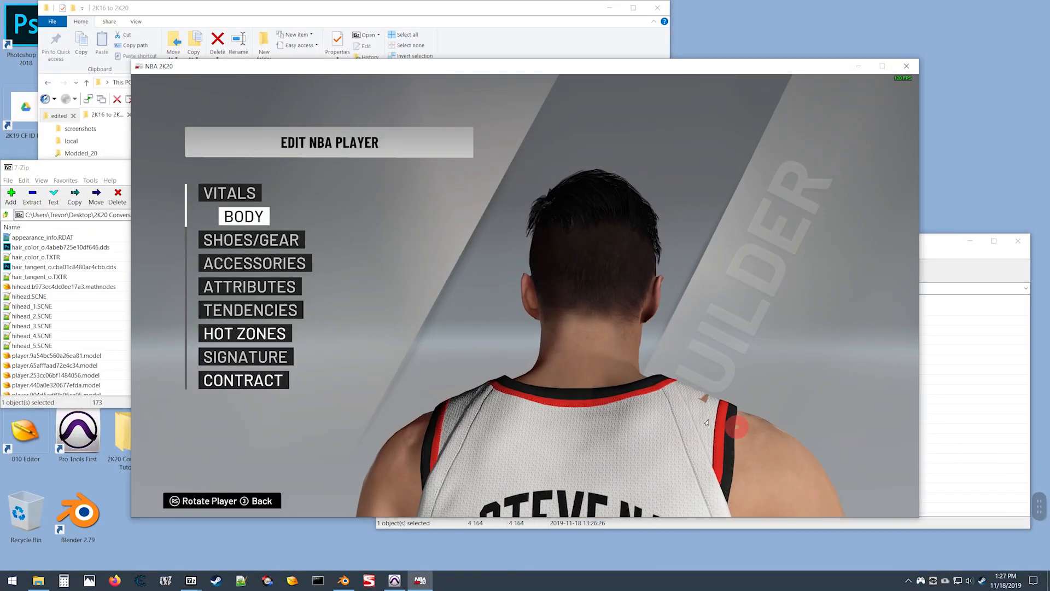
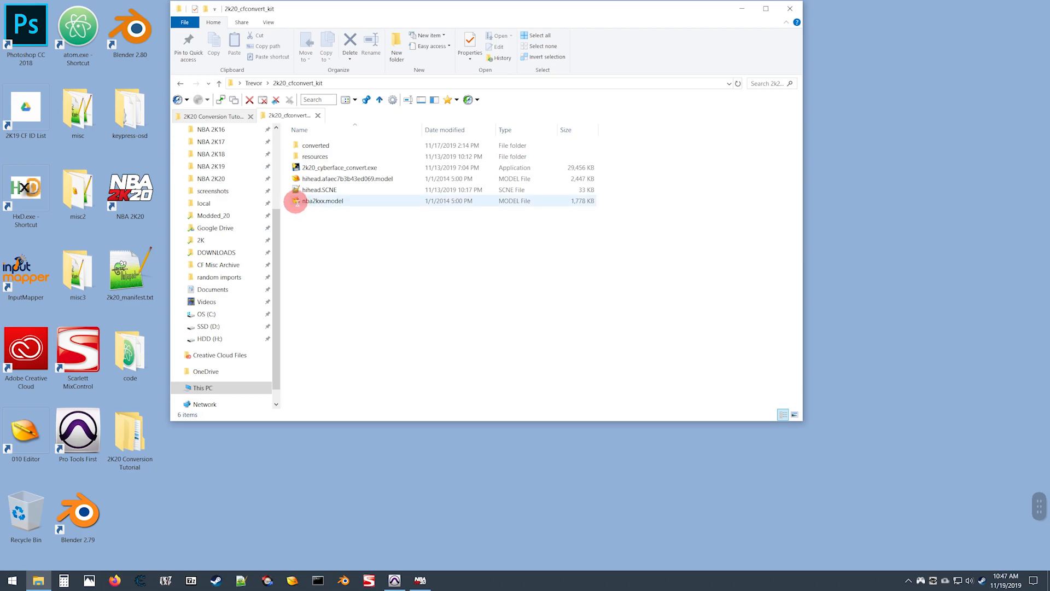
Delete the old nba2kxx.model file and the converted folder from 2k20_cfconvert_kit.
click(302, 201)
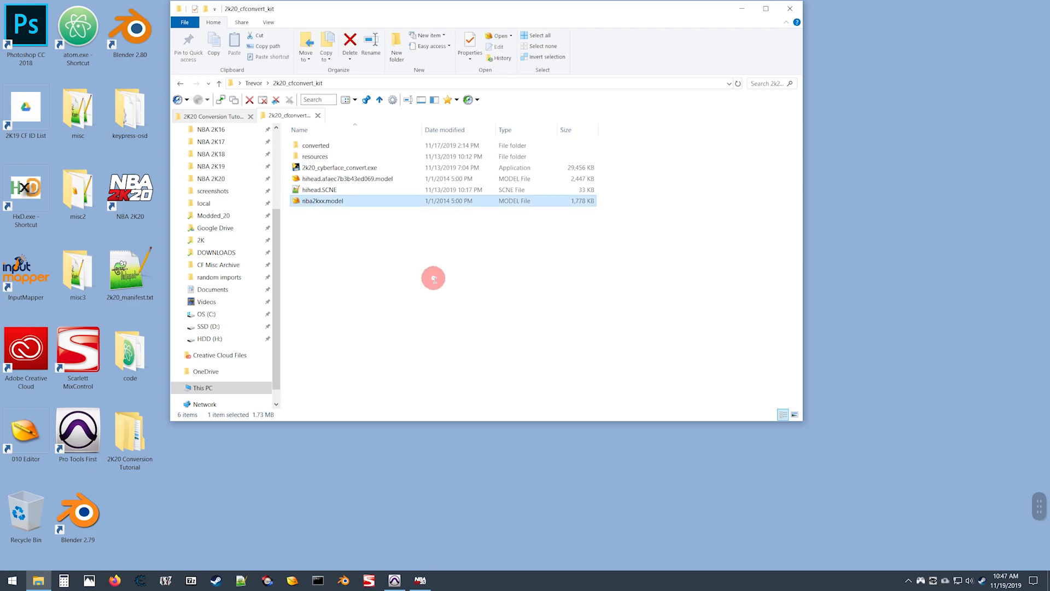
key(Delete)
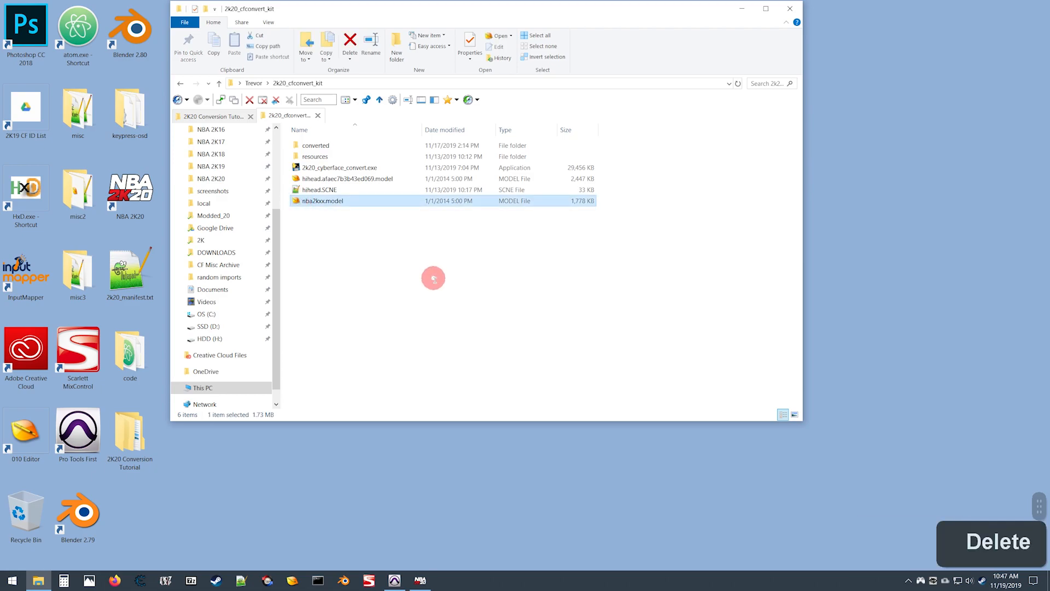
click(316, 145)
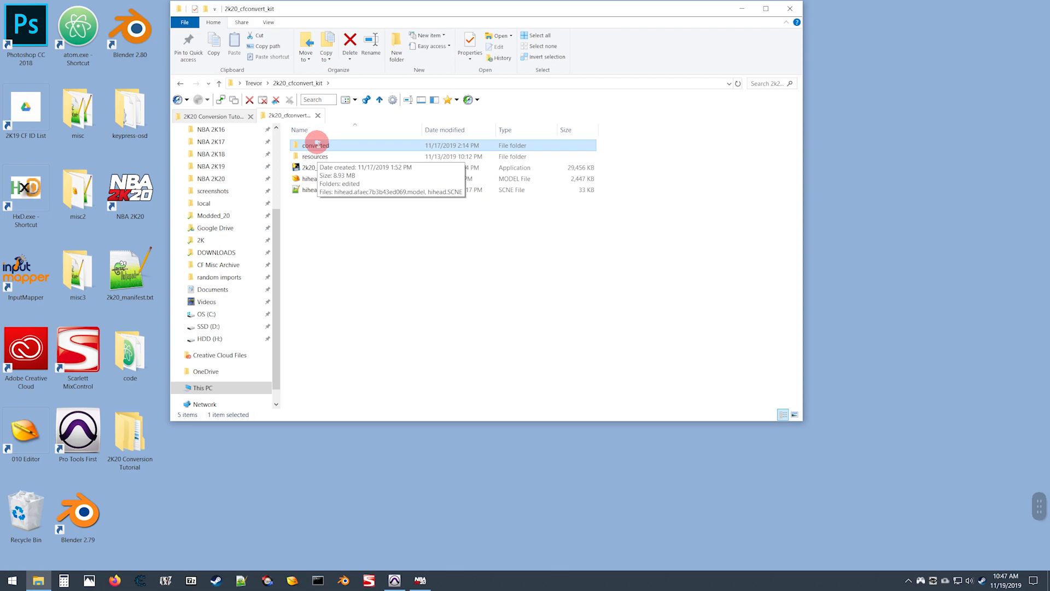
key(Delete)
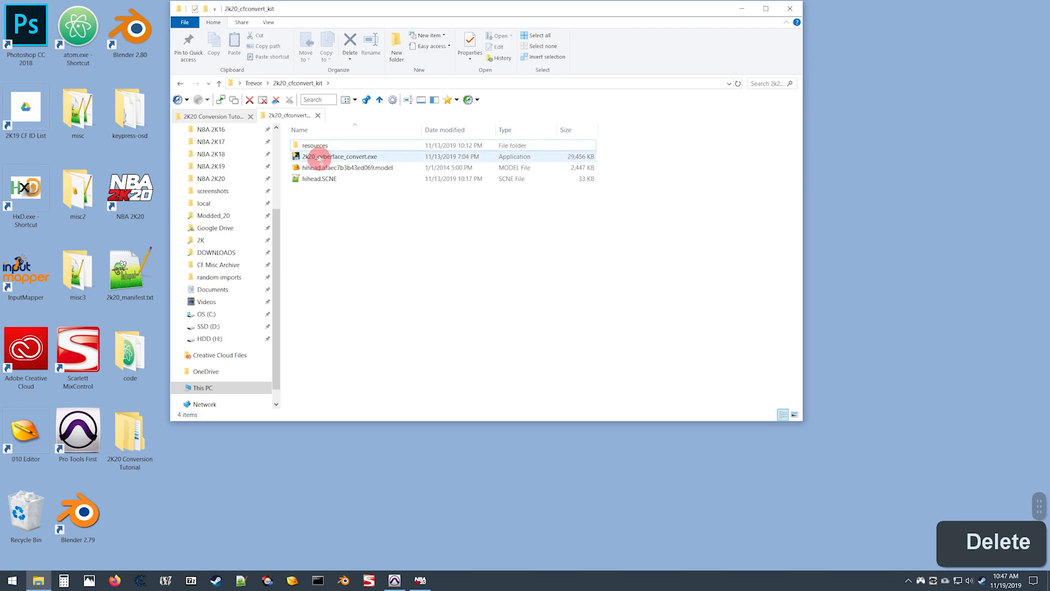
click(311, 215)
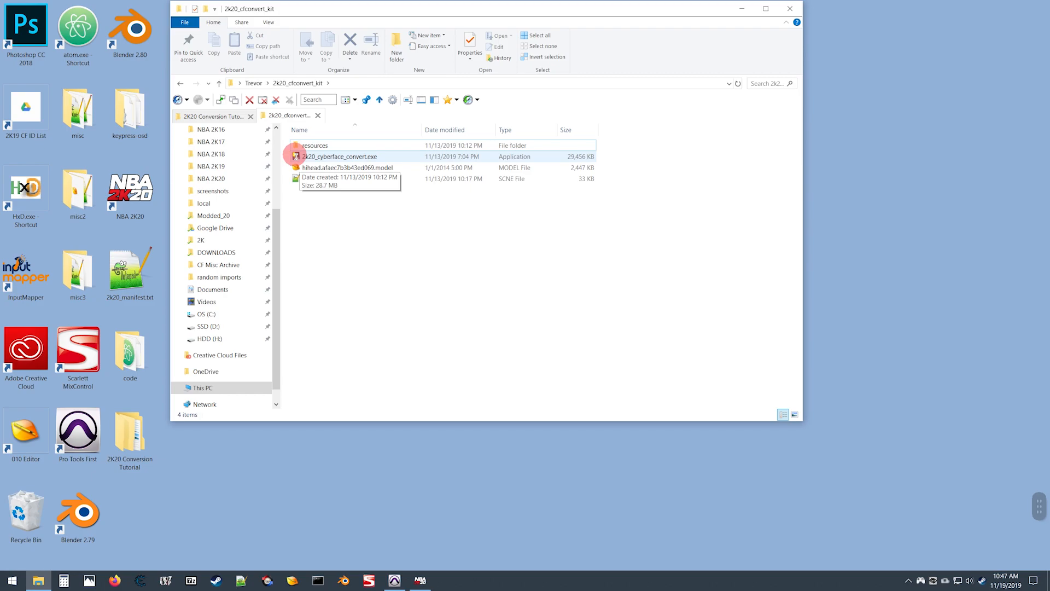
click(313, 146)
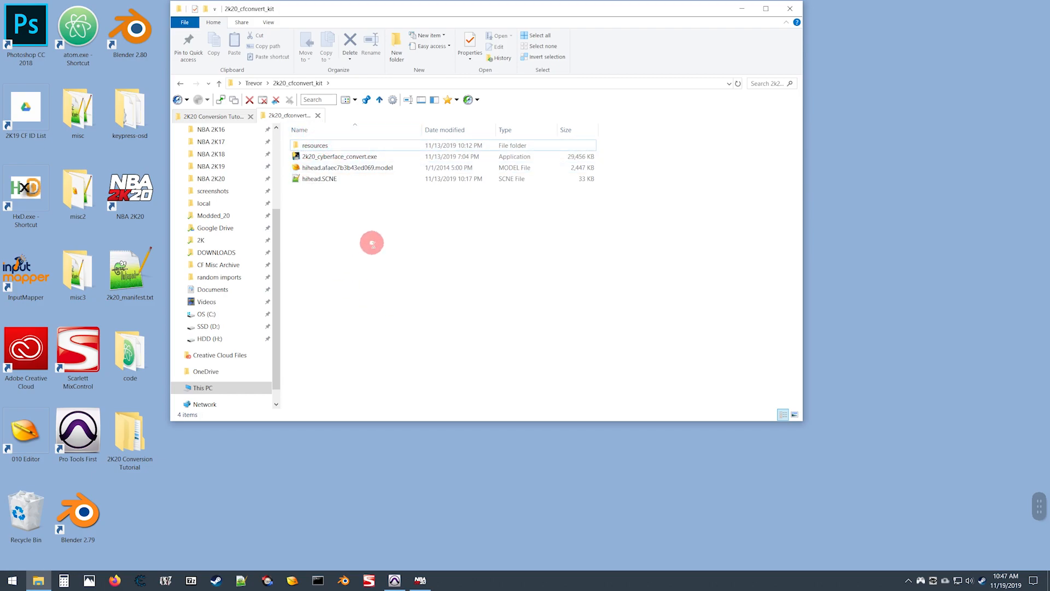
Open png4661.iff from the 2K17 to 2K20 folder and sort its contents by size.
click(209, 116)
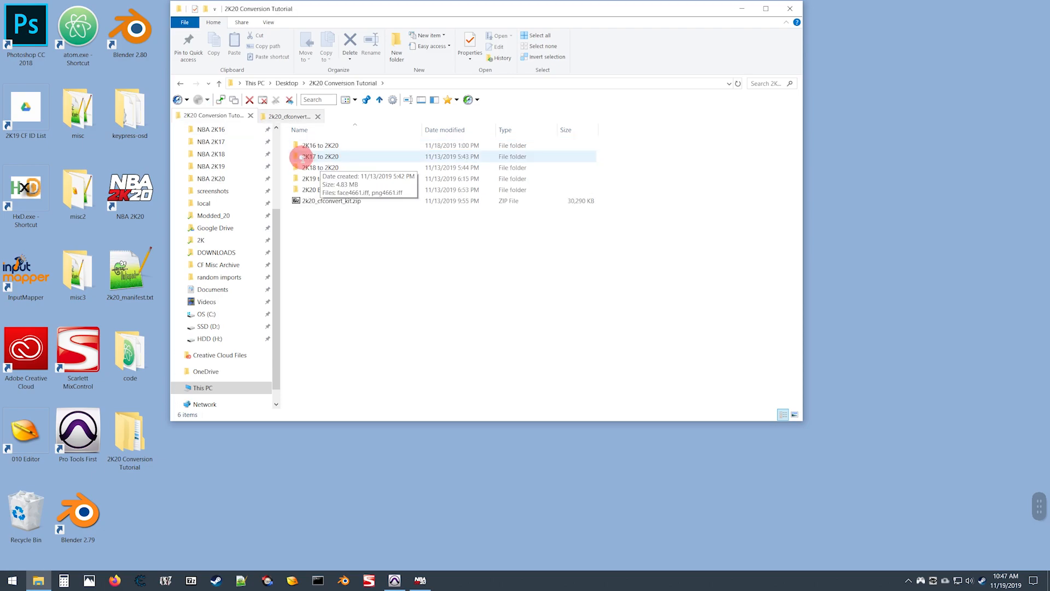
double_click(303, 158)
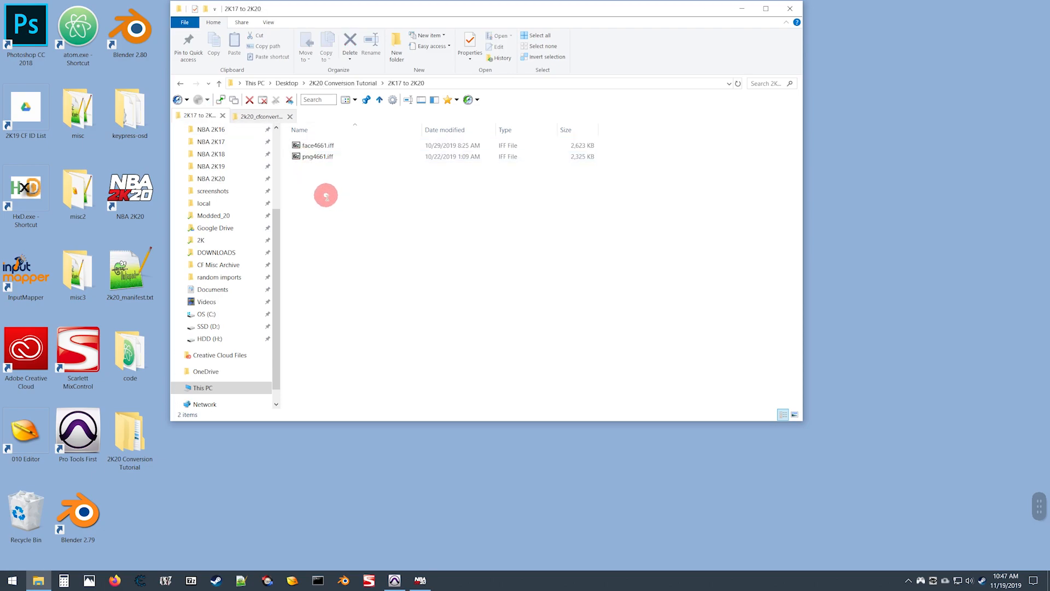
click(296, 156)
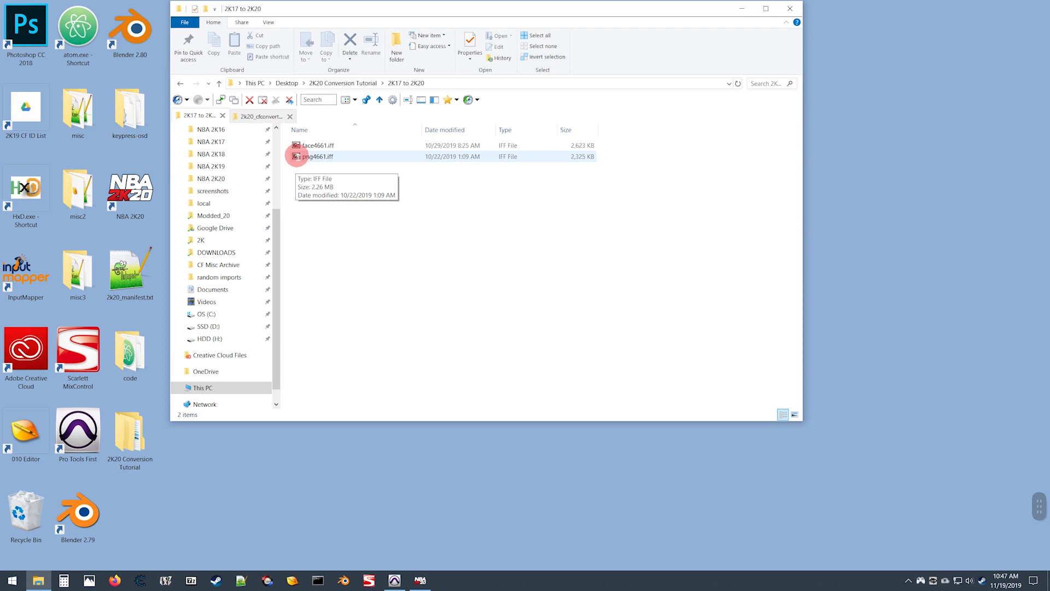
double_click(296, 156)
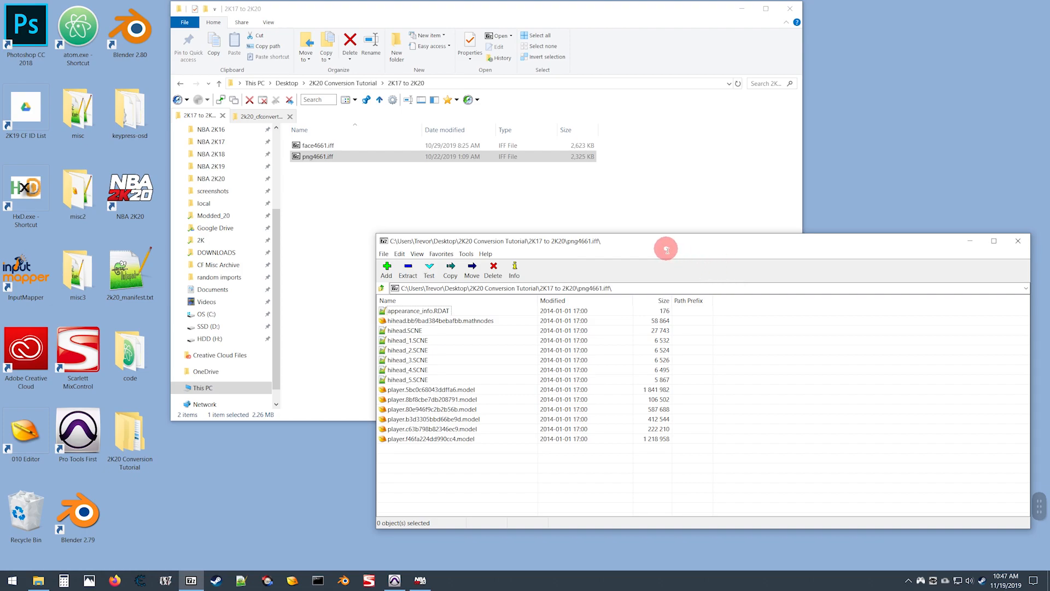
drag(666, 249, 697, 213)
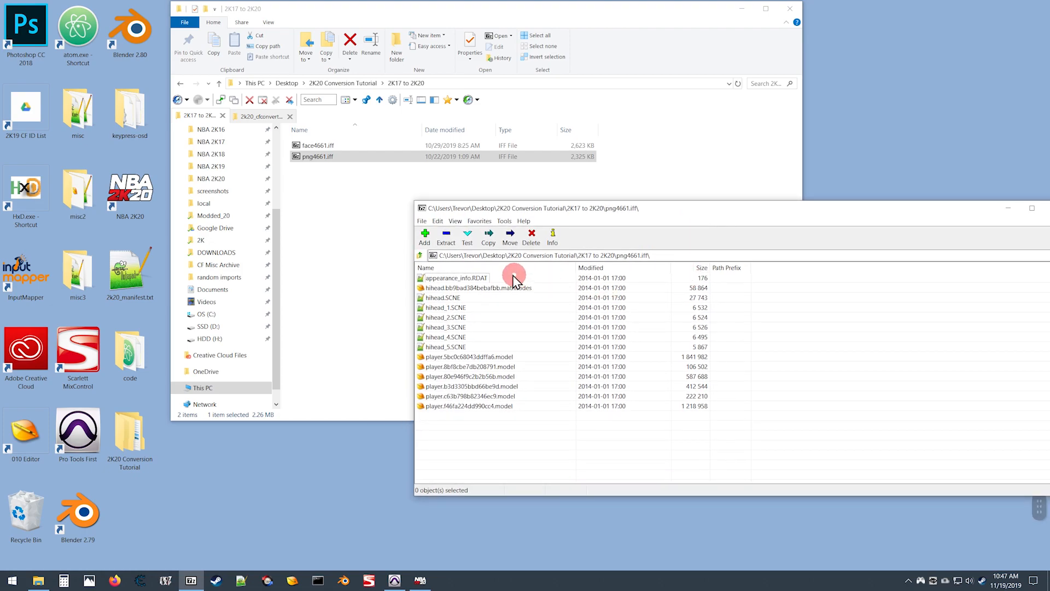
click(700, 268)
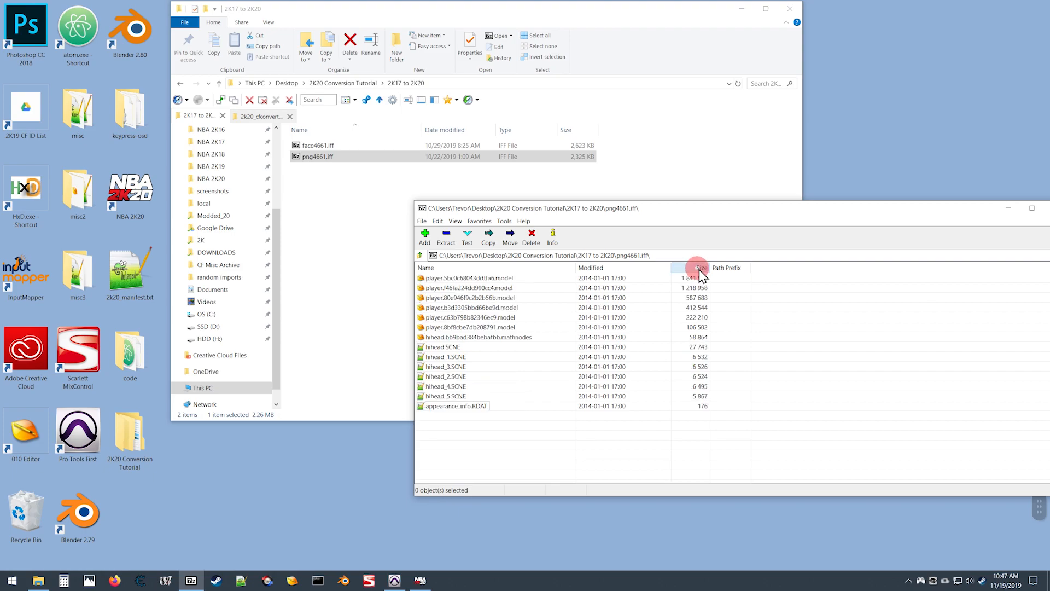
Extract player.5bc0c68043ddffa6.model and hihead.SCNE into the 2K17 to 2K20 folder and minimize the archive window.
click(430, 279)
key(ctrl)
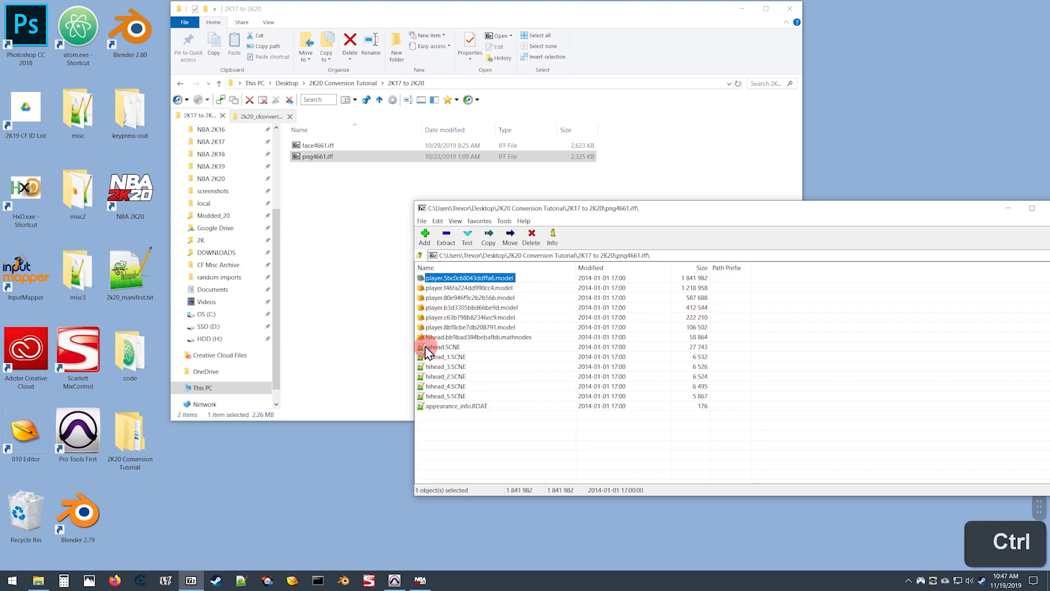
ctrl+click(423, 347)
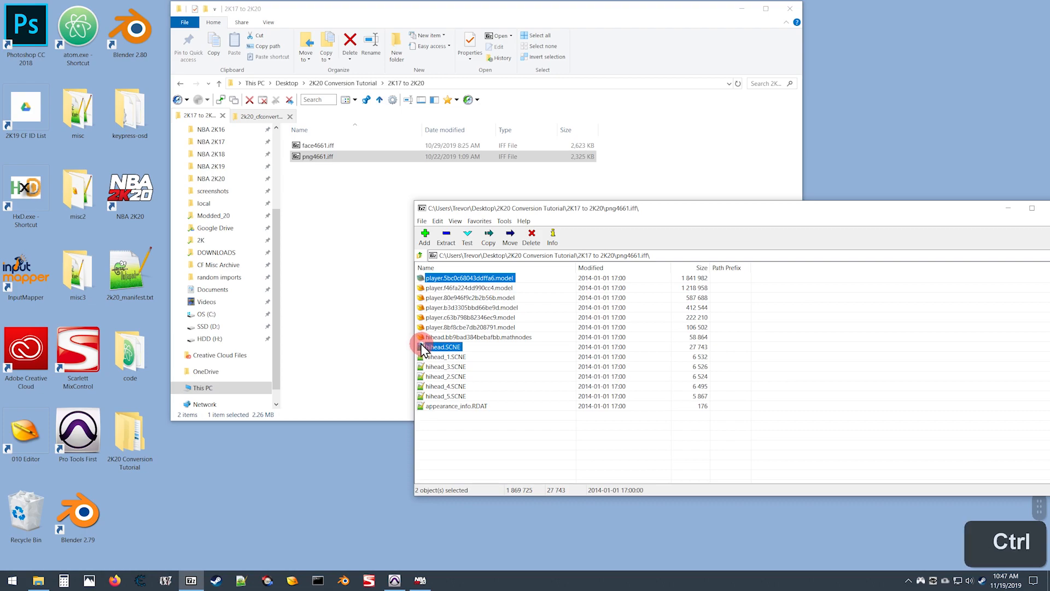
drag(421, 350, 310, 175)
click(873, 335)
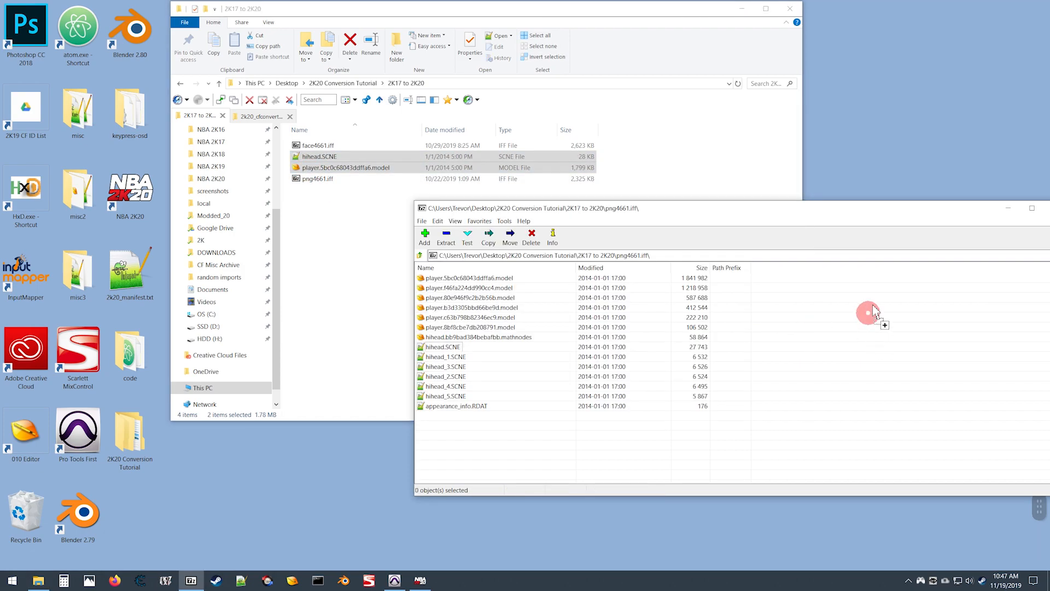
click(1008, 209)
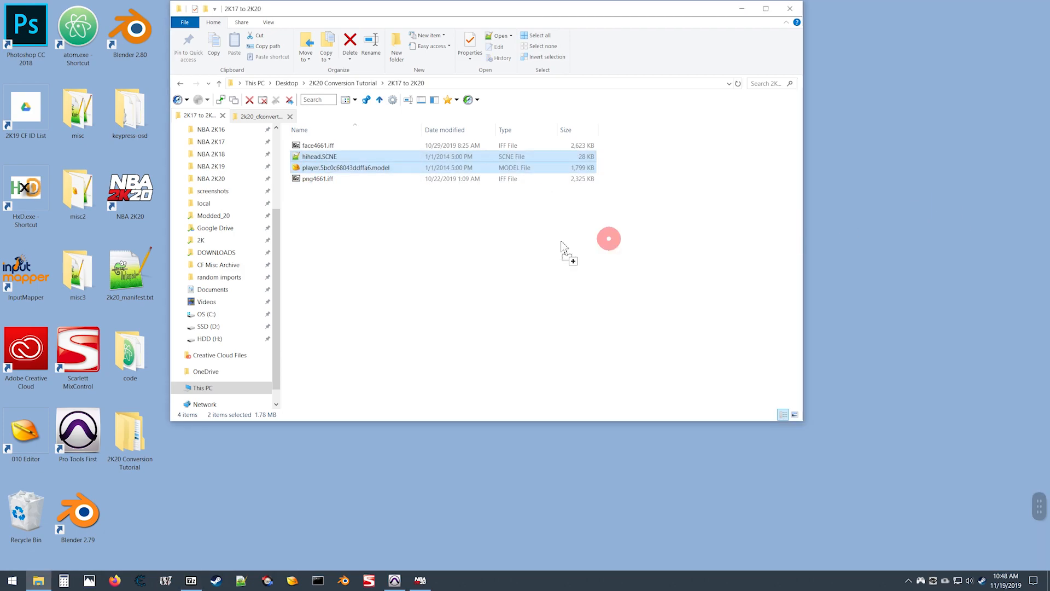
Copy the extracted player model into 2k20_cfconvert_kit as nba2kxx.model and launch 2k20_cyberface_convert.exe.
drag(340, 232, 307, 189)
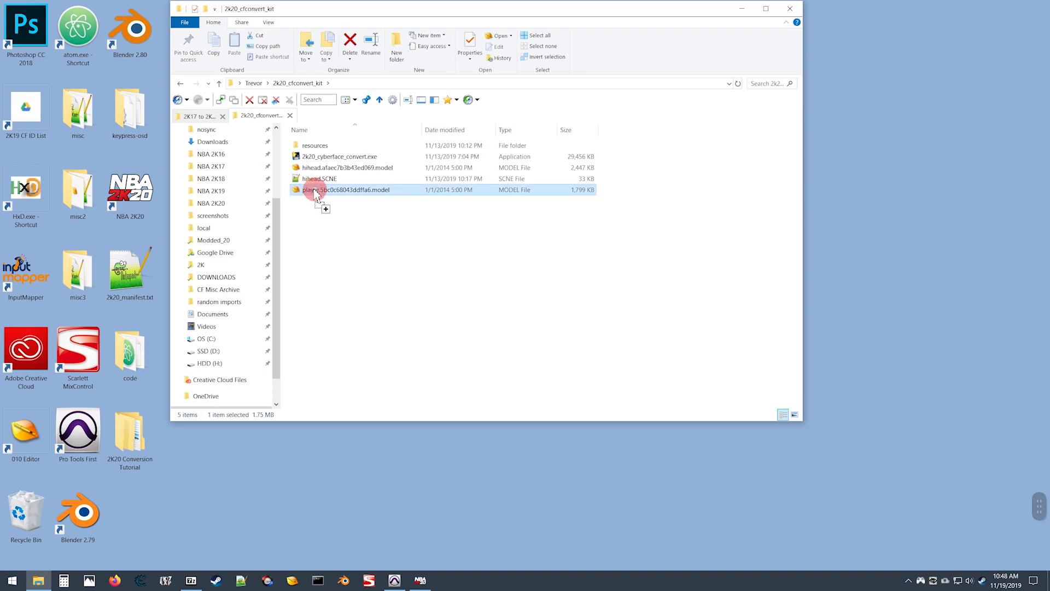
click(315, 190)
text(n)
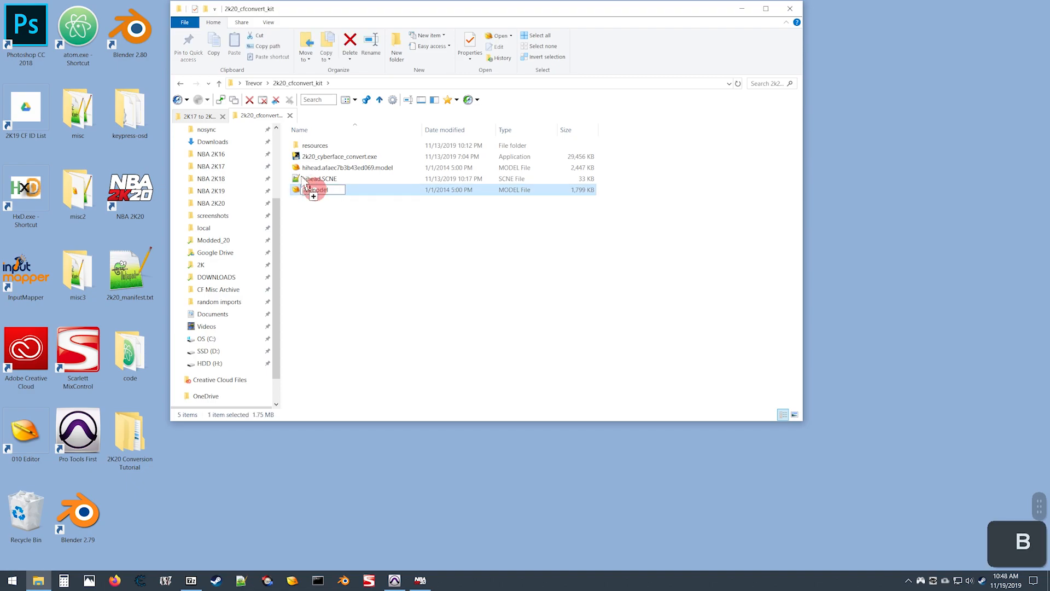
text(ba2kxx)
key(Return)
drag(315, 192, 295, 159)
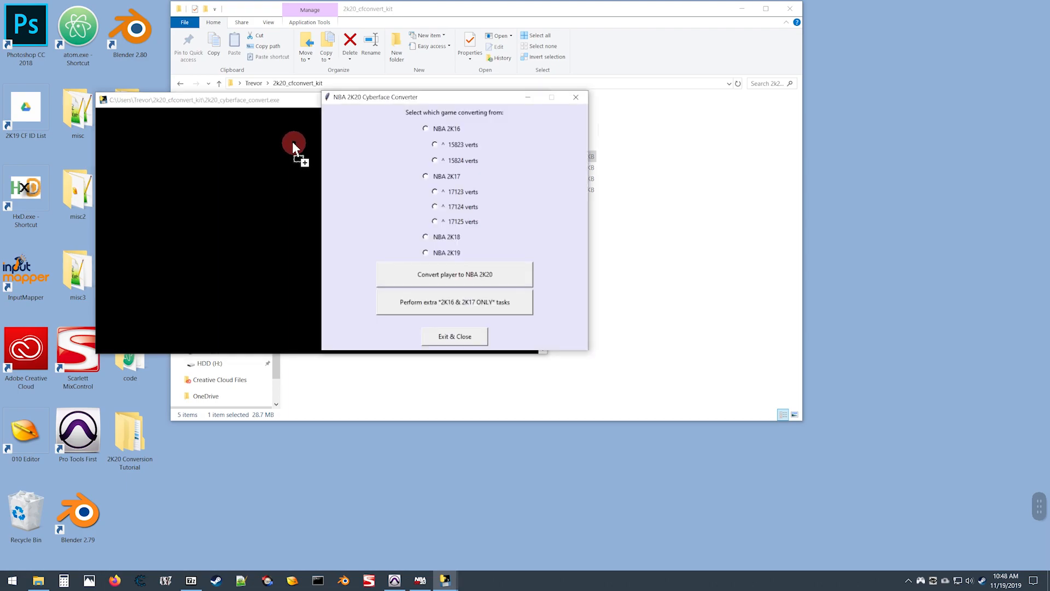
Choose NBA 2K17 as the source game, switch to Blender 2.79 and import the original hihead.SCNE from the 2K17 to 2K20 folder.
click(425, 176)
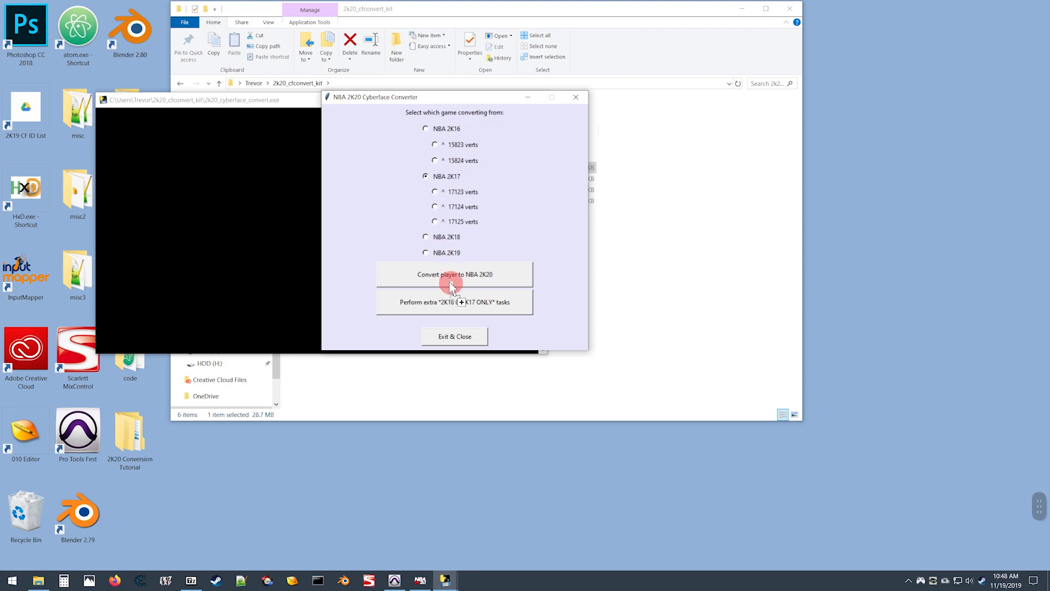
click(344, 583)
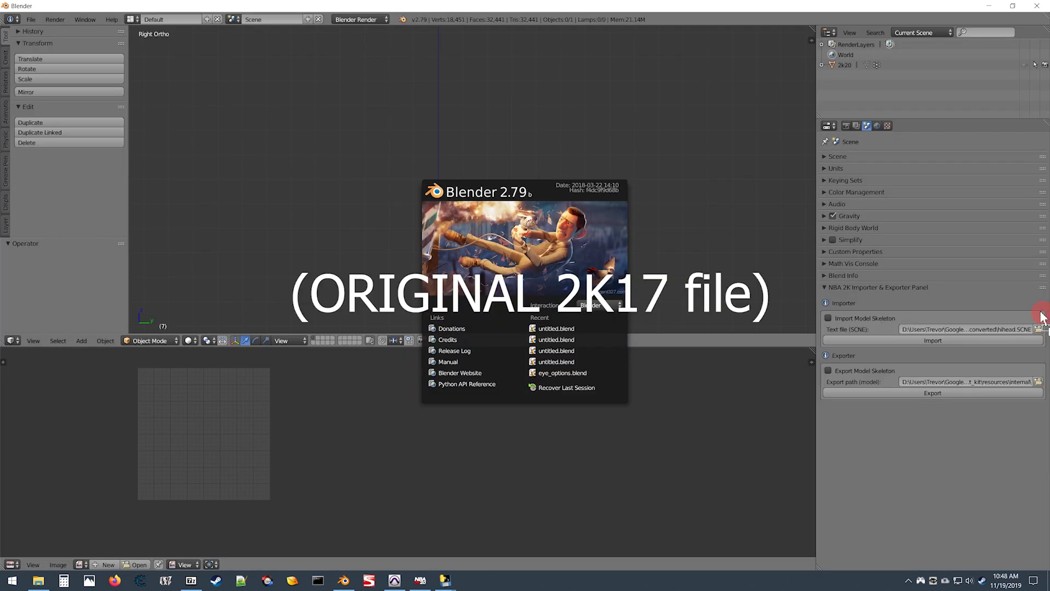
click(1044, 317)
click(1038, 329)
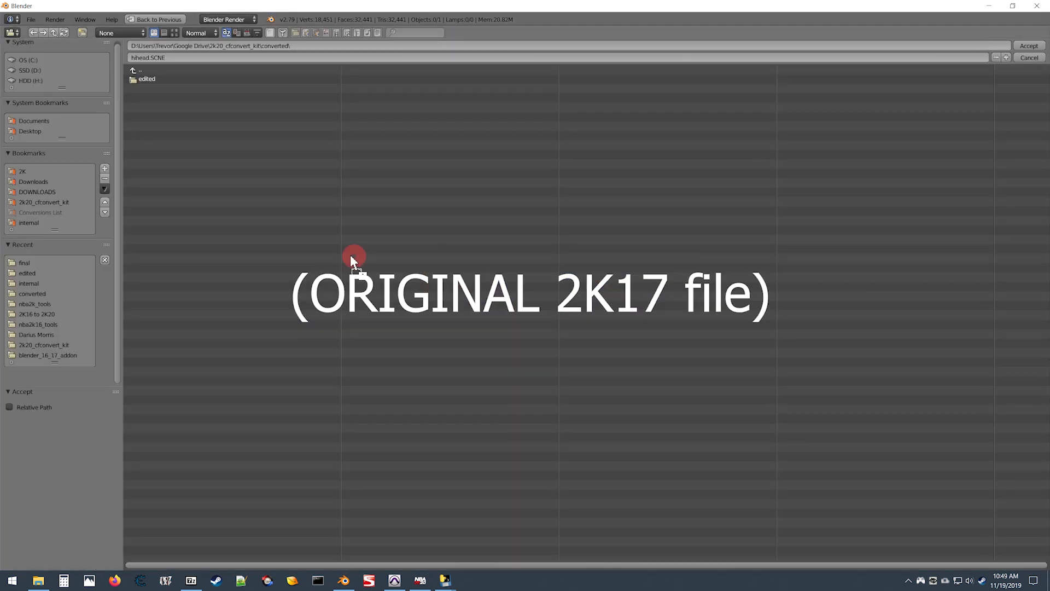
click(28, 127)
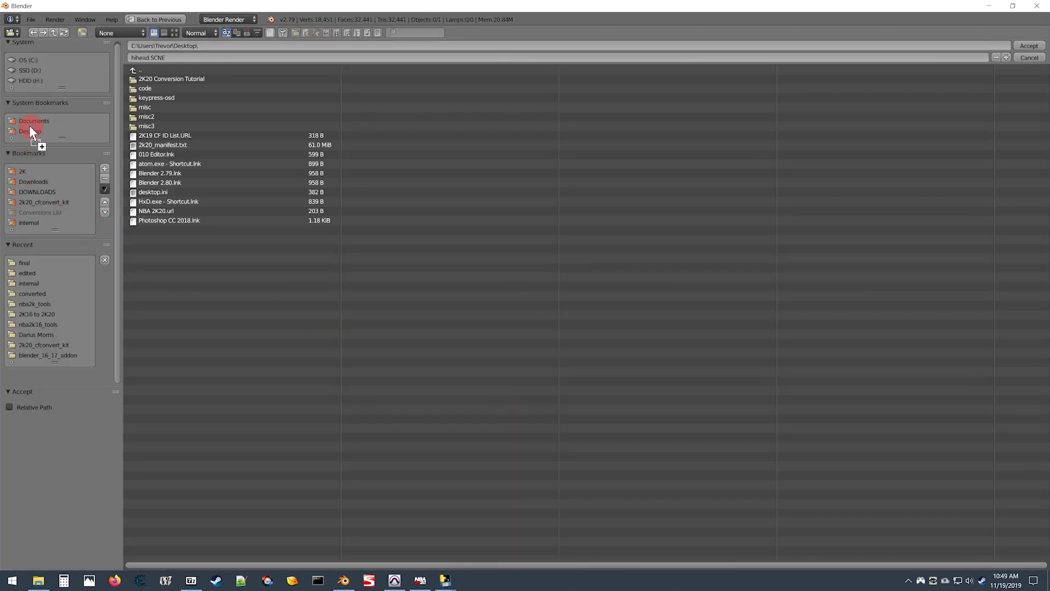
click(161, 78)
click(156, 91)
click(152, 88)
double_click(153, 89)
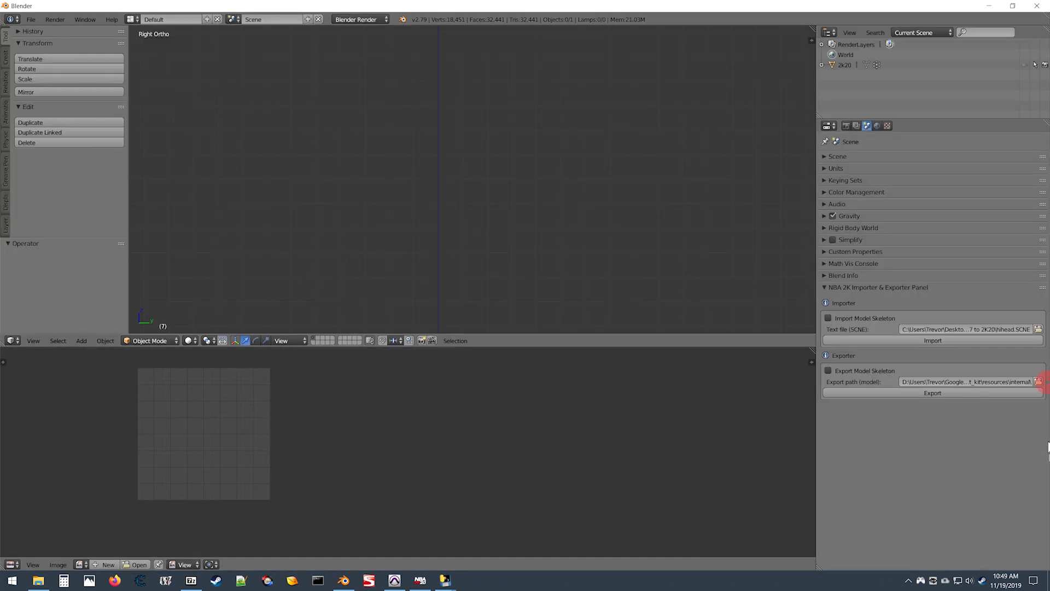
click(934, 341)
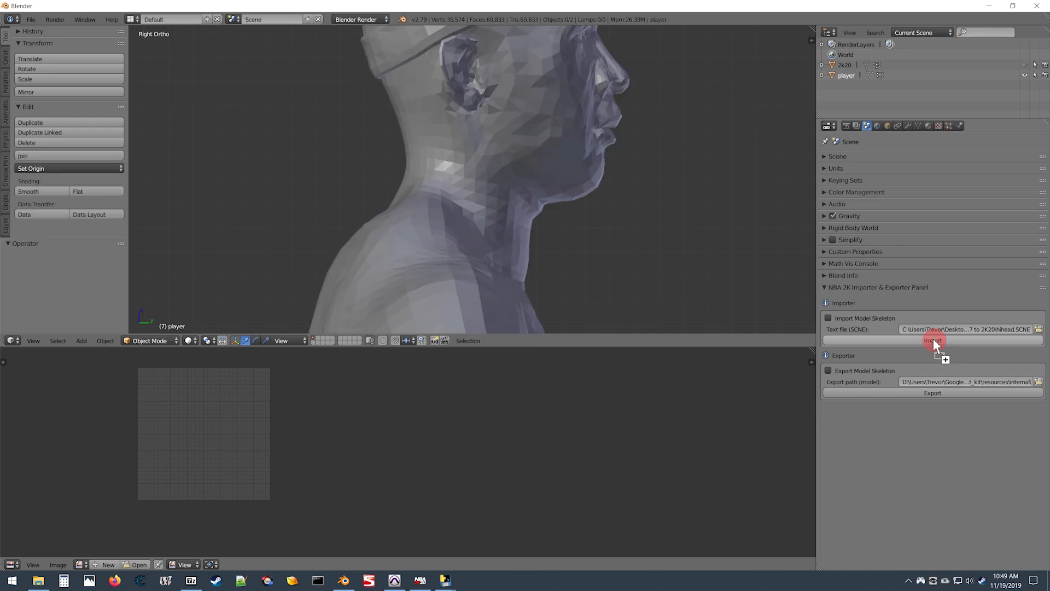
Check the imported player's vertex count in Edit Mode, return to Object Mode and minimize Blender.
scroll(498, 243, down, 3)
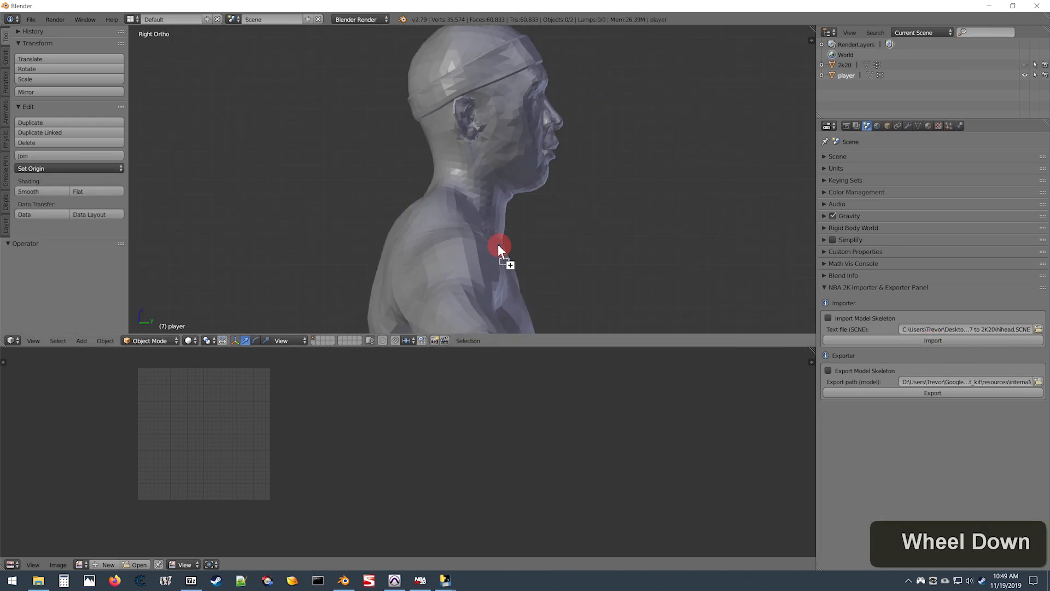
key(ctrl+KP_1)
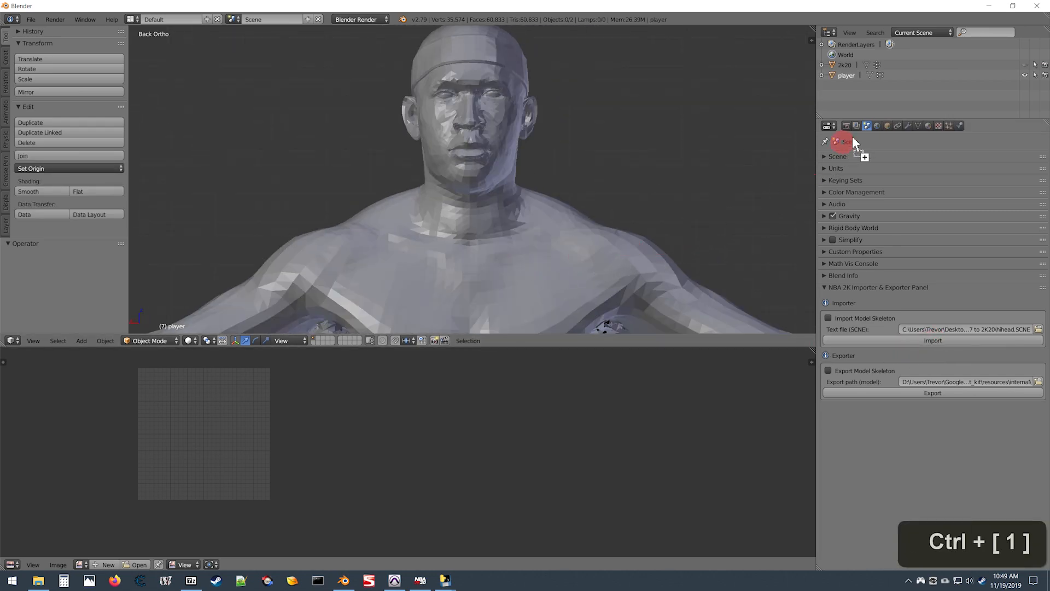
click(917, 127)
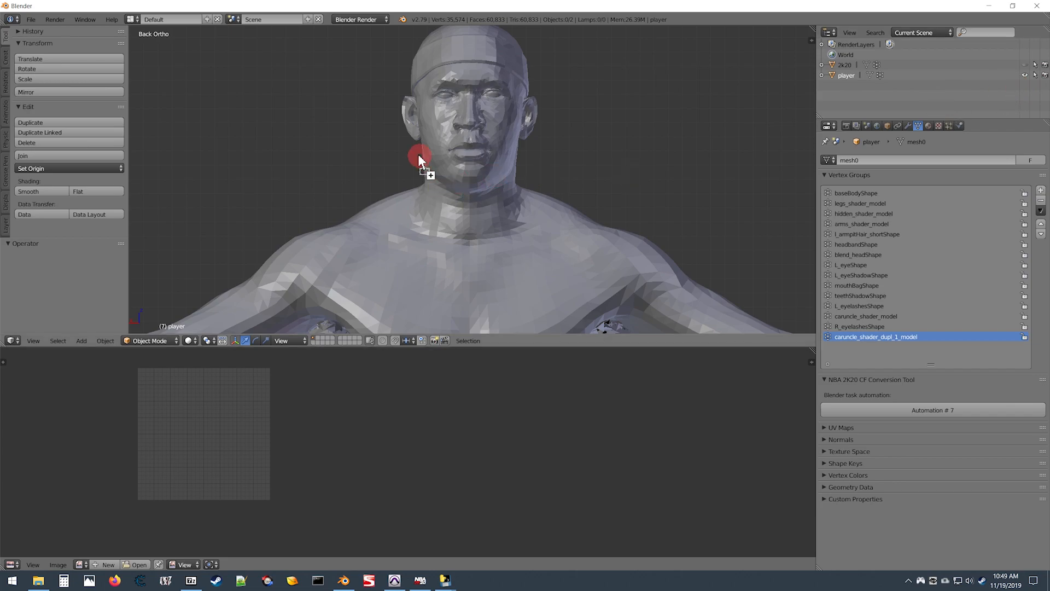
key(Tab)
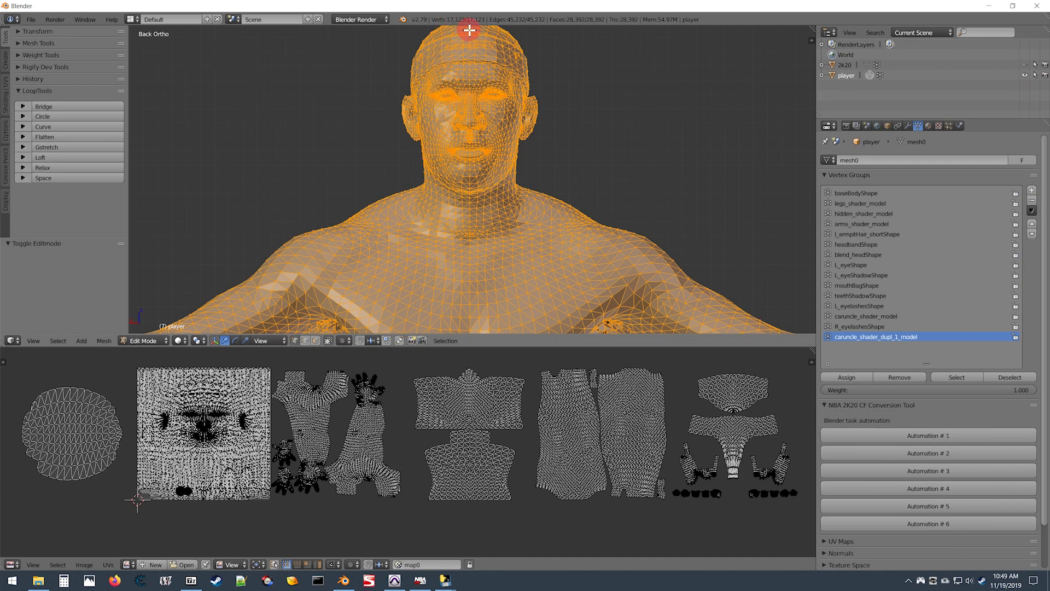
click(987, 8)
key(Tab)
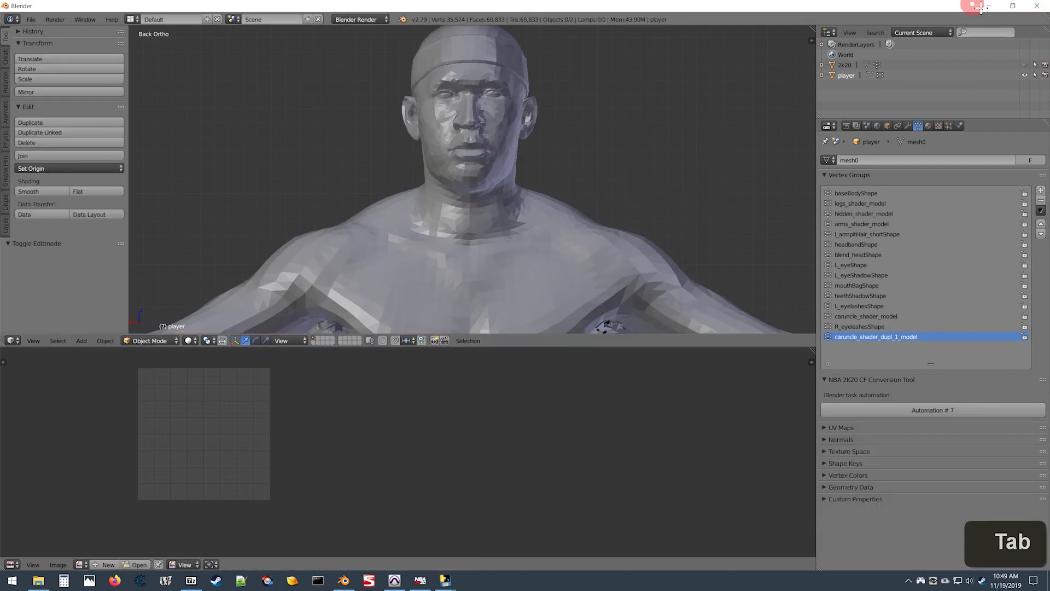
click(989, 7)
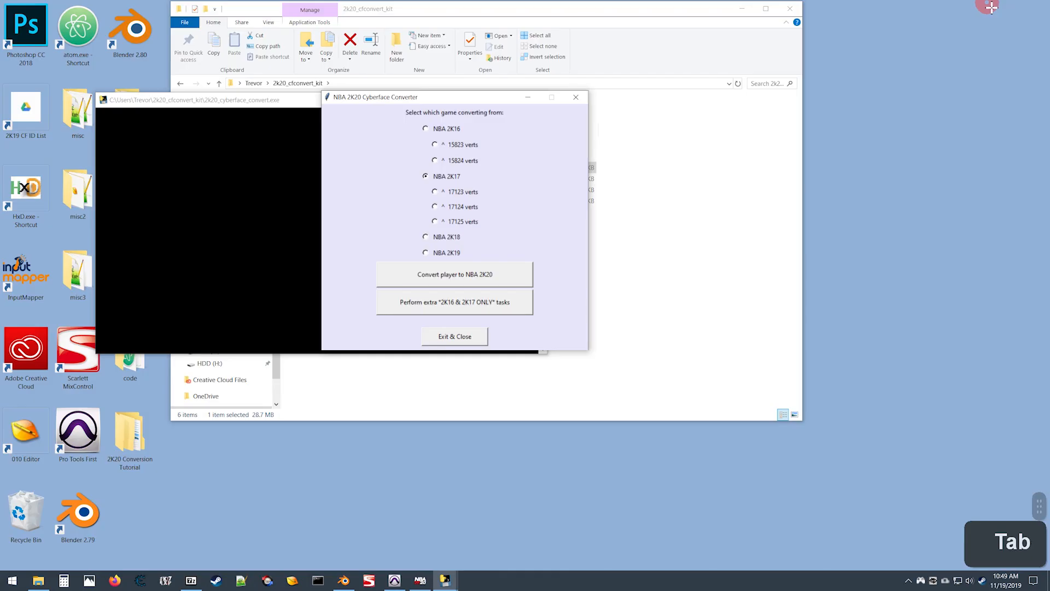
Convert the player to NBA 2K20 with the 17123 verts option and close the Cyberface Converter.
click(436, 192)
click(450, 286)
click(452, 278)
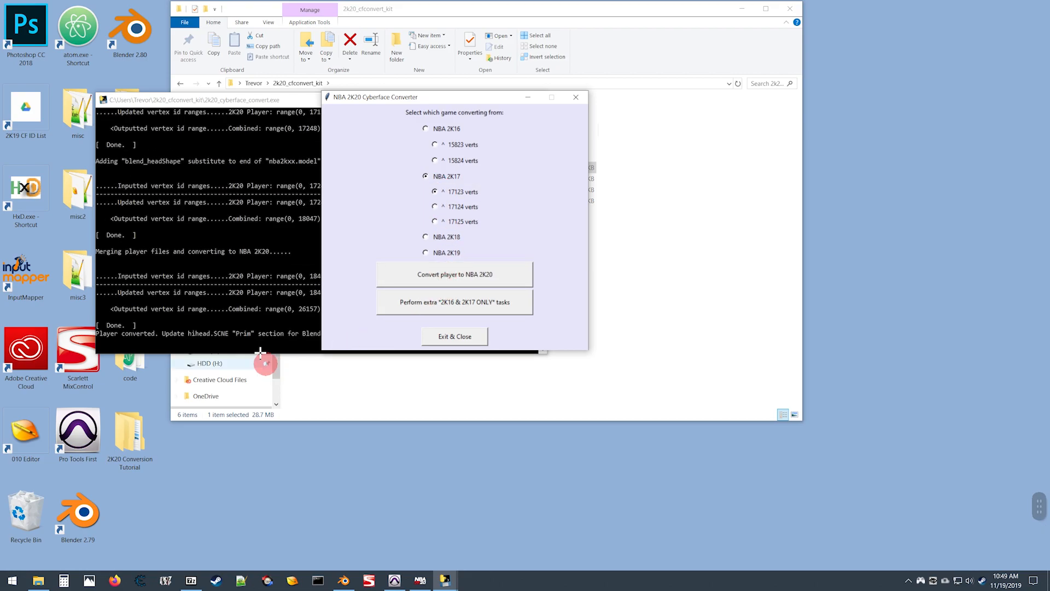
click(463, 337)
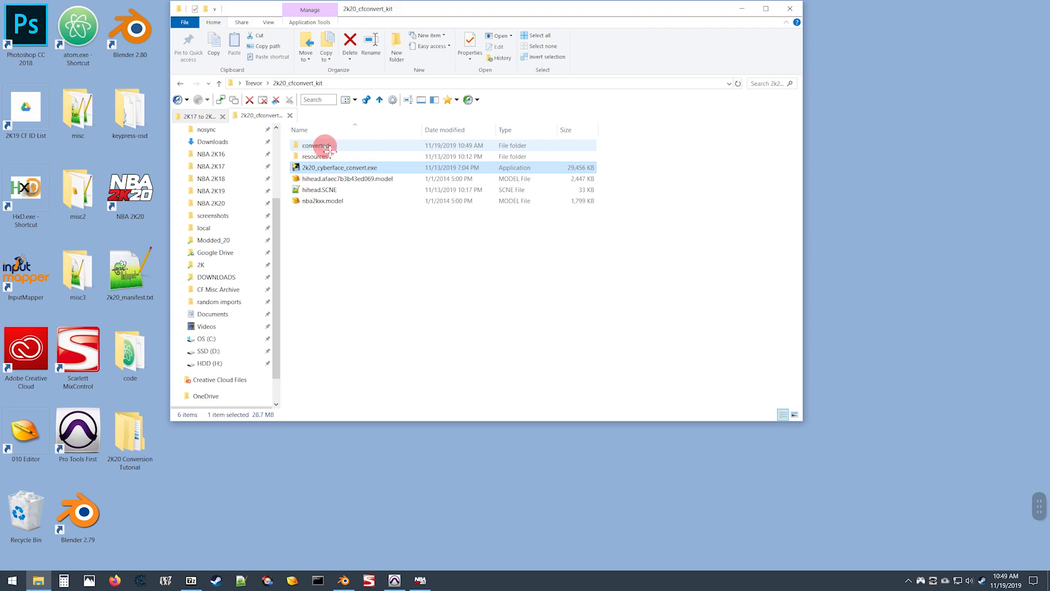
Open hihead.SCNE from the converted folder of 2k20_cfconvert_kit in Notepad++ and minimize the editor.
double_click(319, 147)
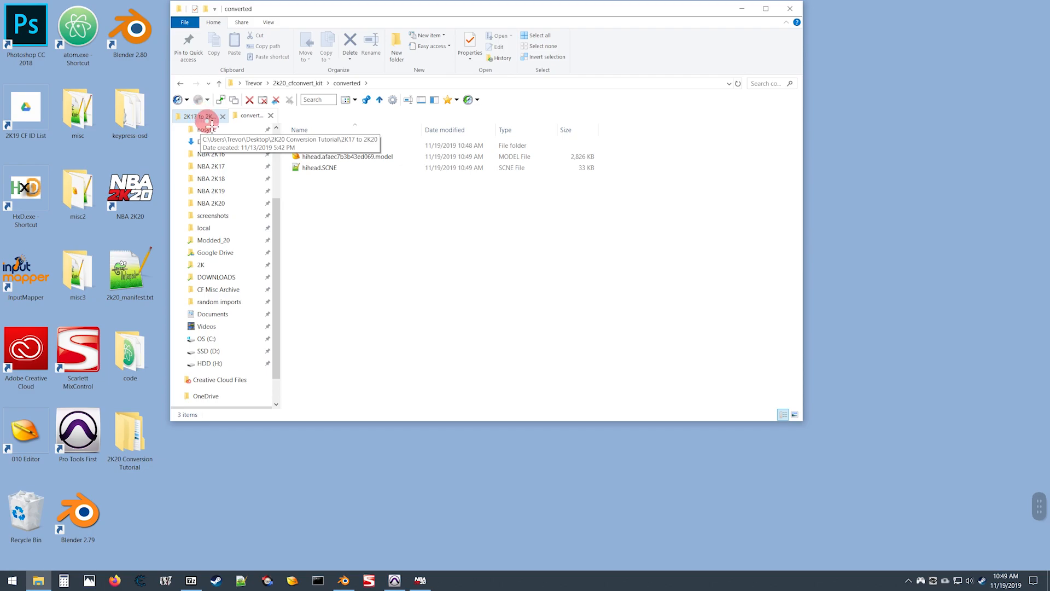
double_click(307, 168)
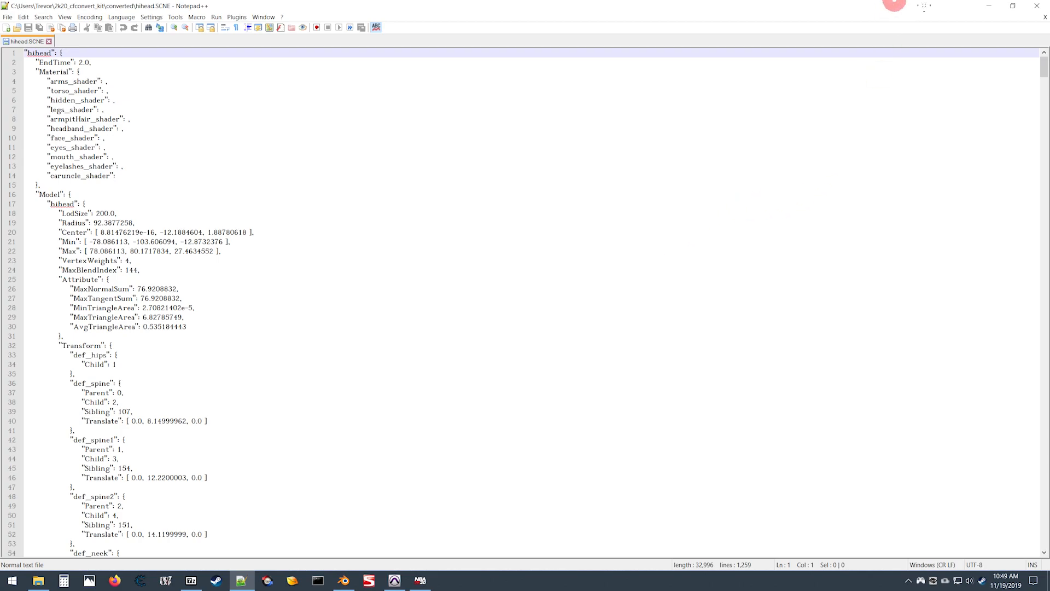
click(989, 5)
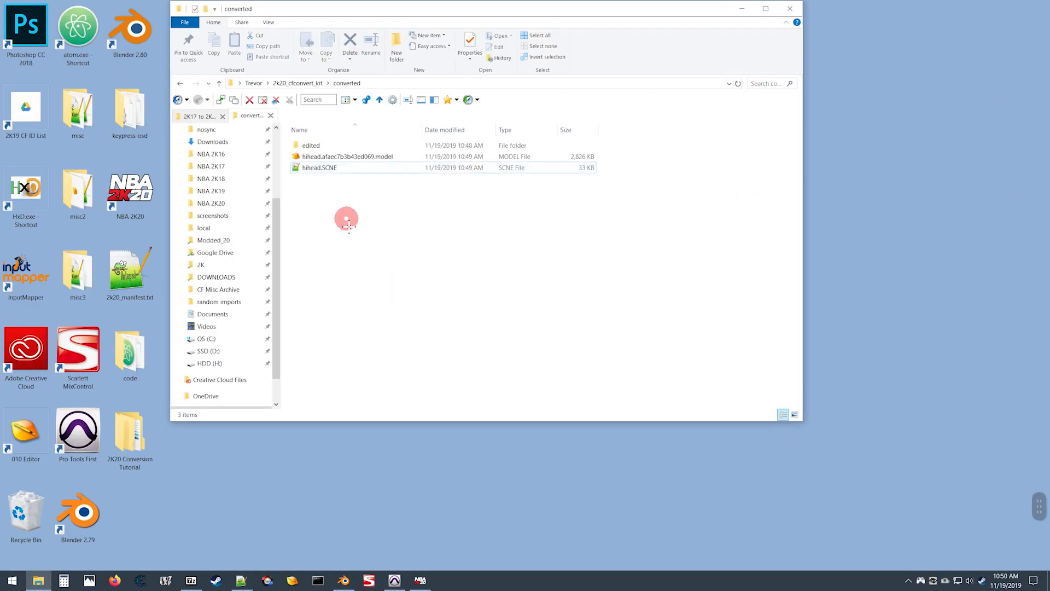
Open 2k17_converted.SCNE from resources\SCNE_Templates\NBA 2K17 and place it in a second view beside hihead.SCNE.
key(alt+Up)
click(323, 157)
double_click(323, 158)
double_click(312, 168)
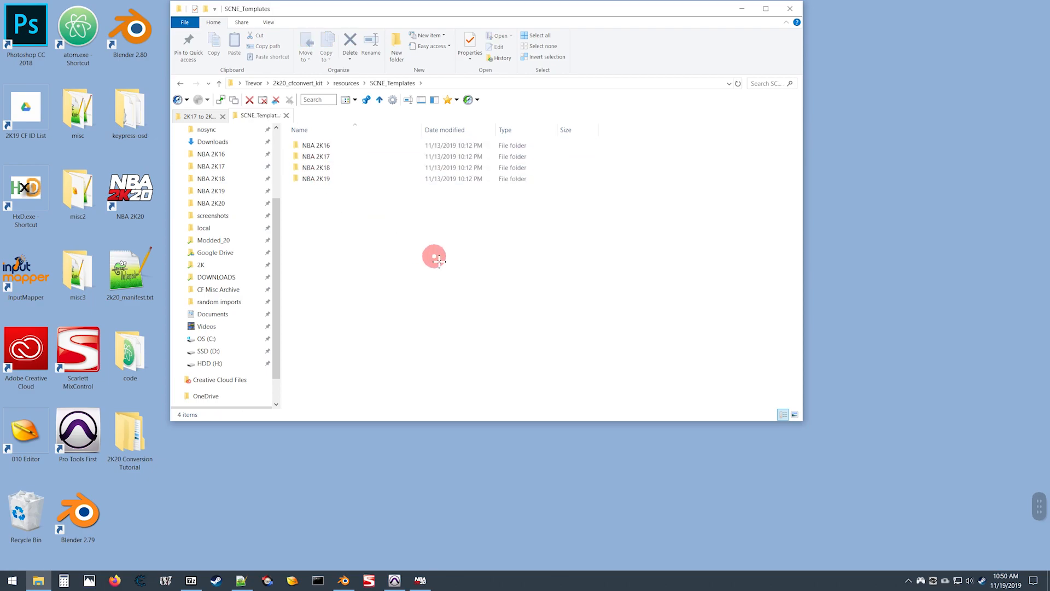
double_click(315, 156)
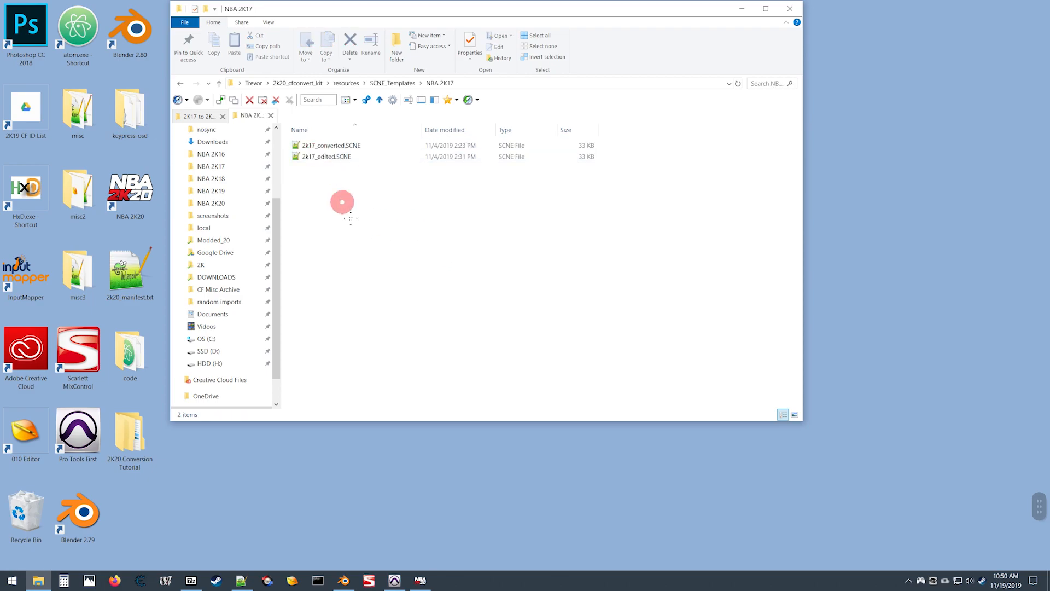
click(304, 145)
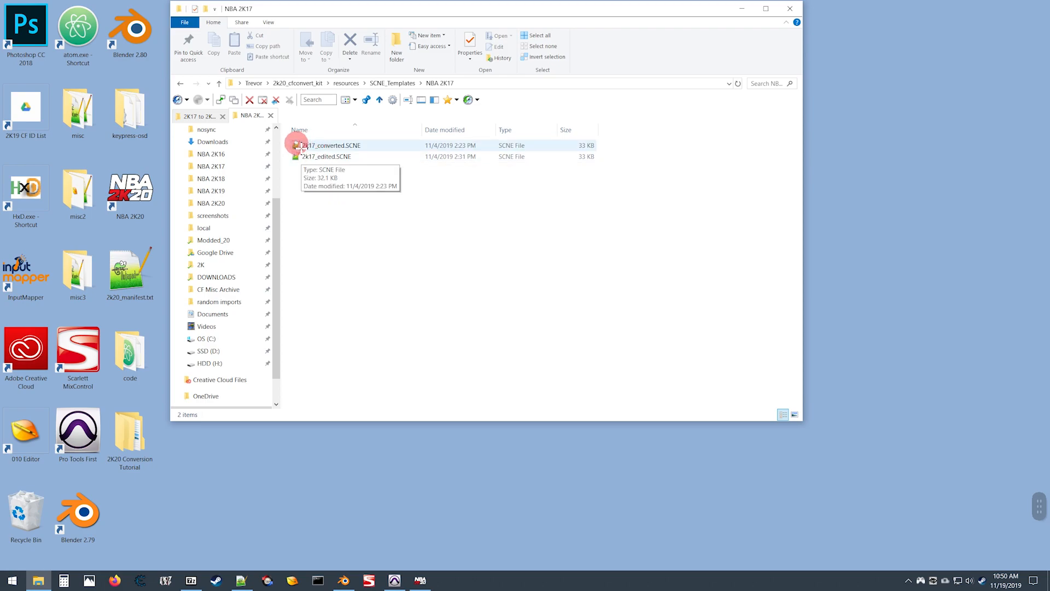
double_click(302, 147)
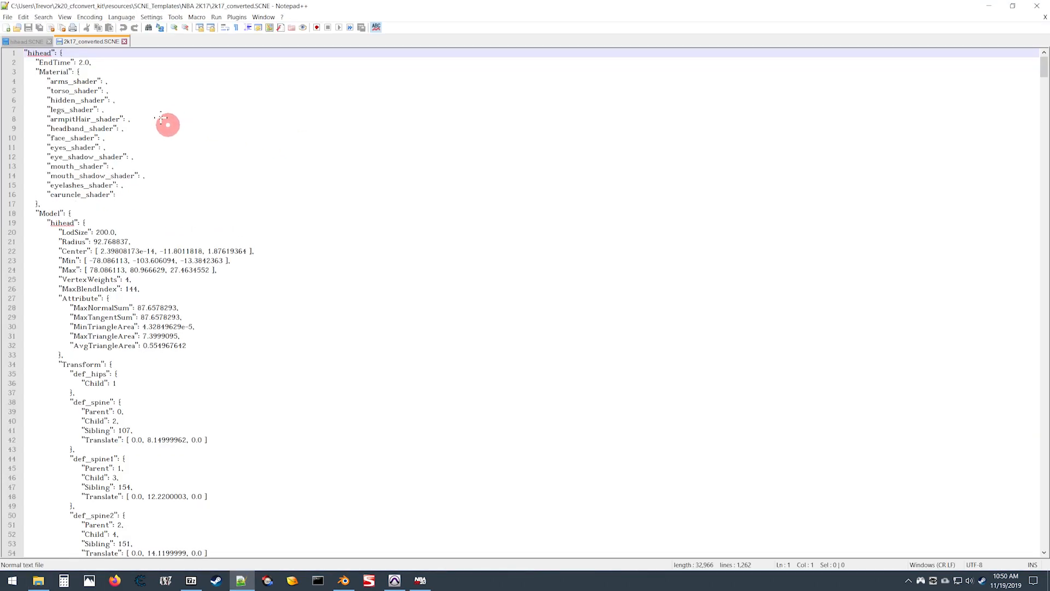
mouse_move(91, 41)
mouse_down()
mouse_move(133, 70)
mouse_move(808, 187)
mouse_up()
click(842, 192)
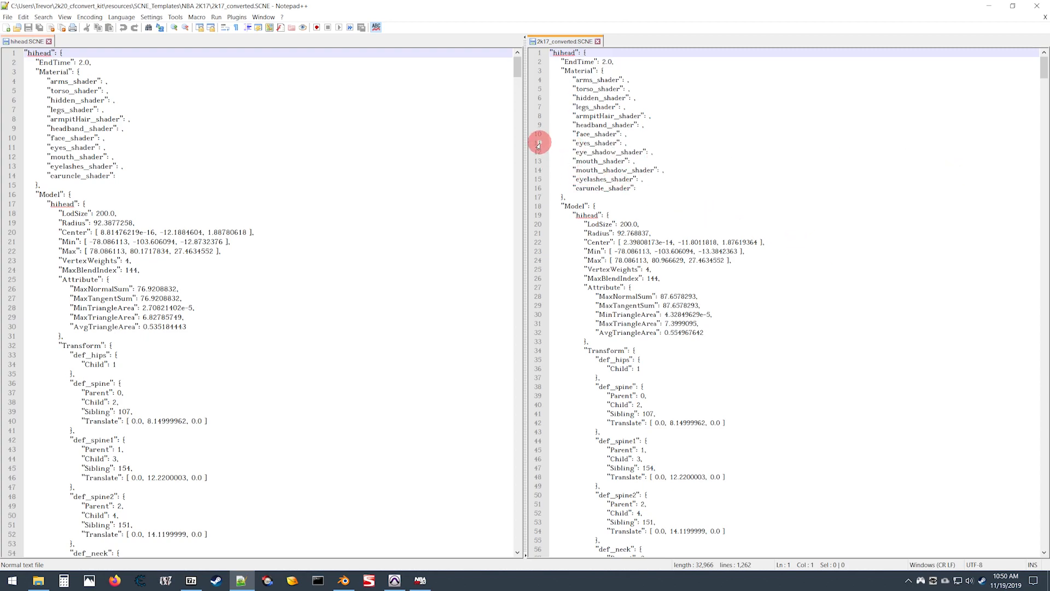
Replace the eyes_shader to caruncle_shader lines in hihead.SCNE's Material section with the corresponding lines from 2k17_converted.SCNE.
drag(537, 145, 537, 186)
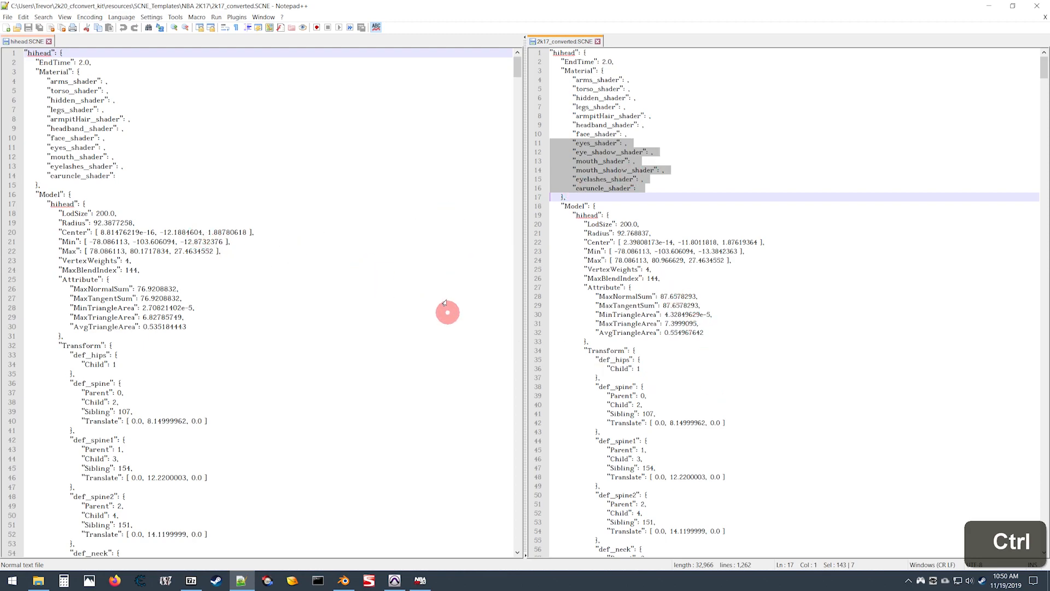
key(ctrl)
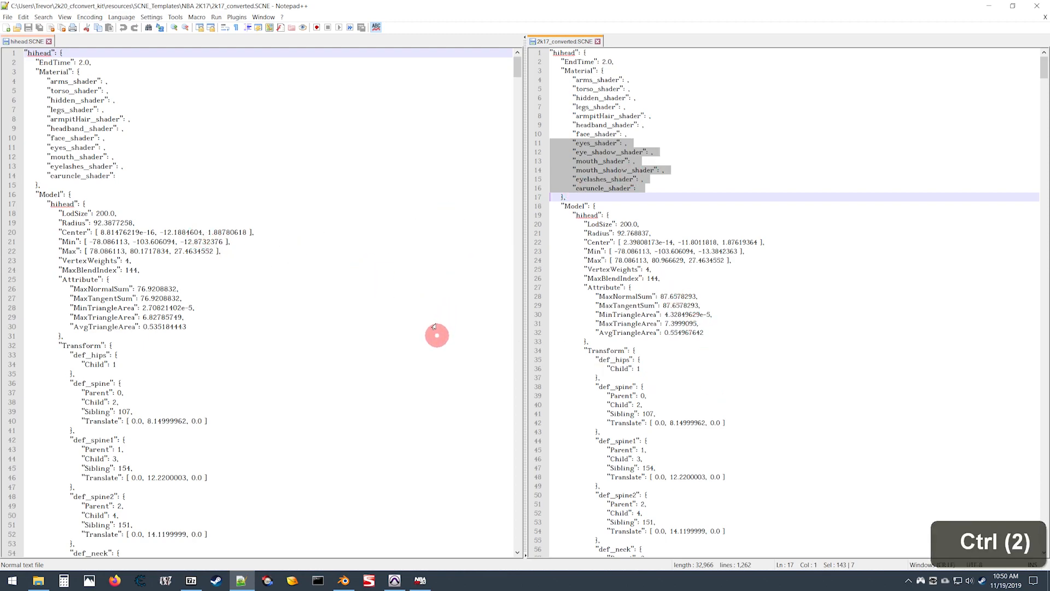
key(ctrl+c)
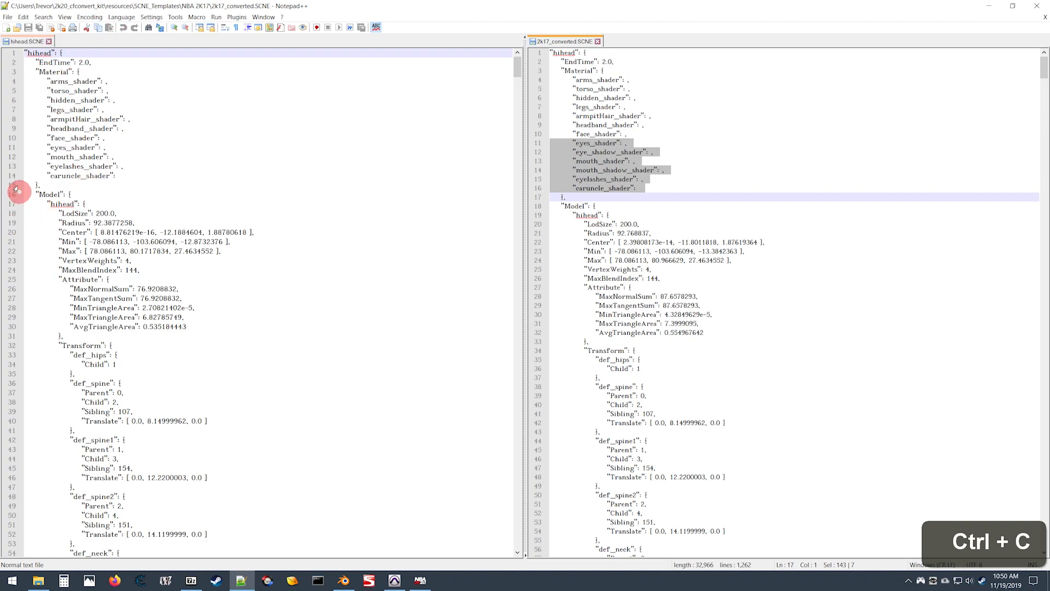
drag(12, 179, 12, 153)
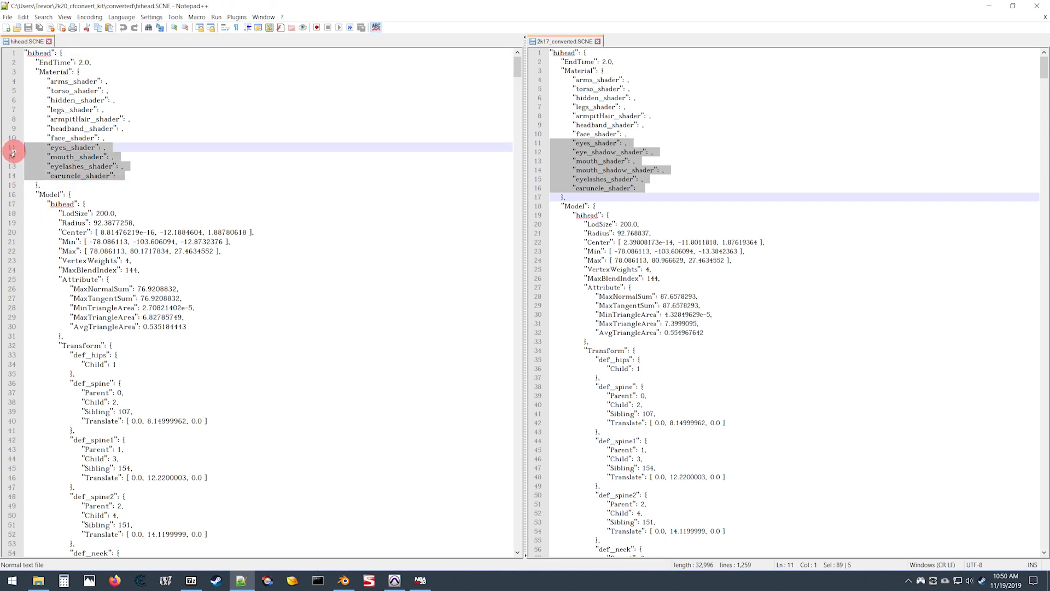
key(ctrl)
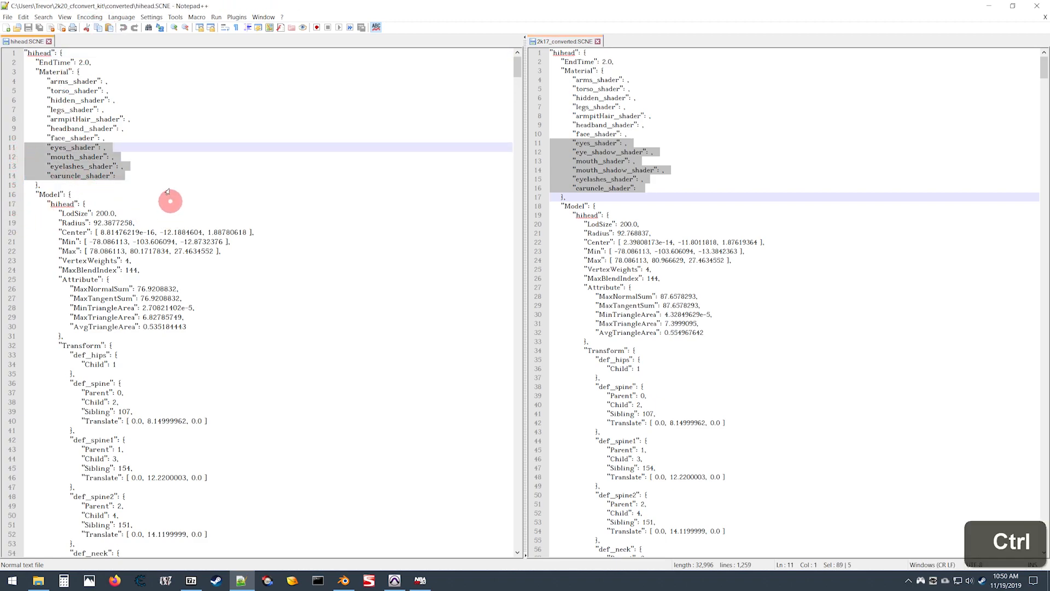
key(ctrl+v)
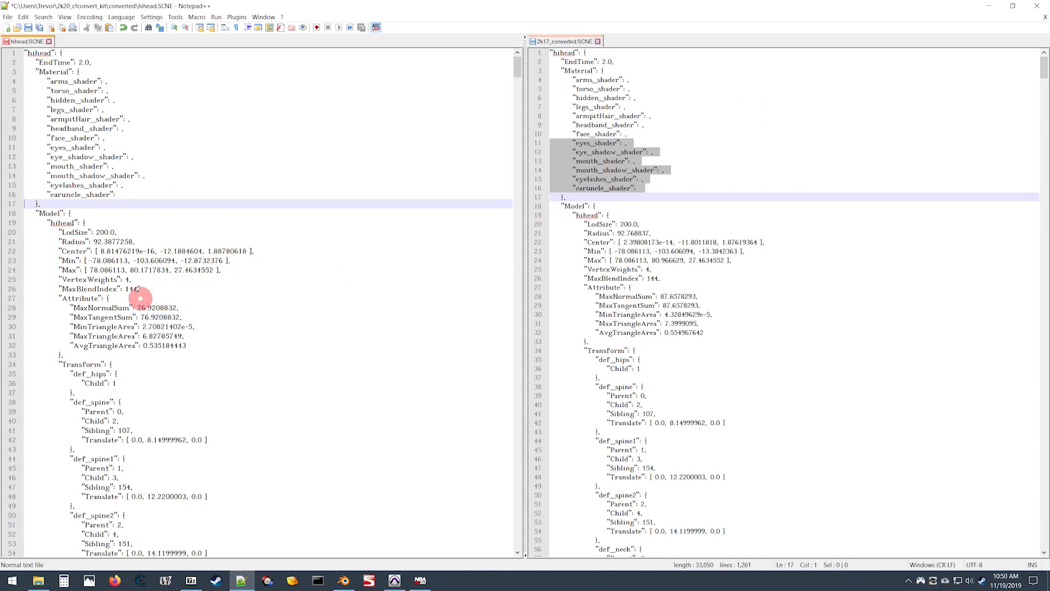
Replace the contents of the VertexFormat section in hihead.SCNE, POSITION0 through the last entry, with the VertexFormat entries from 2k17_converted.SCNE.
scroll(121, 304, down, 4)
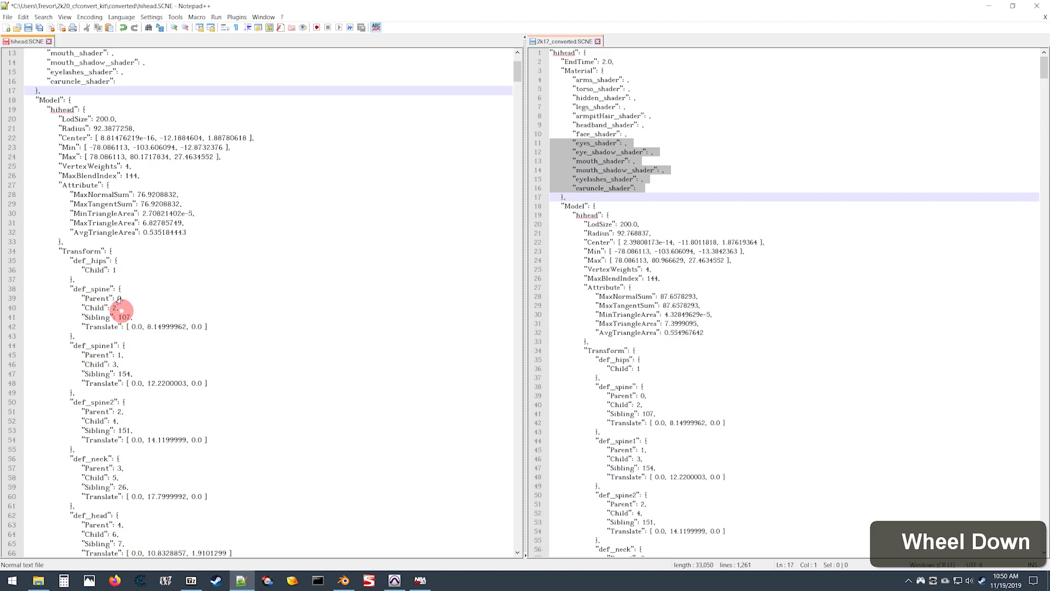
key(ctrl)
key(ctrl+End)
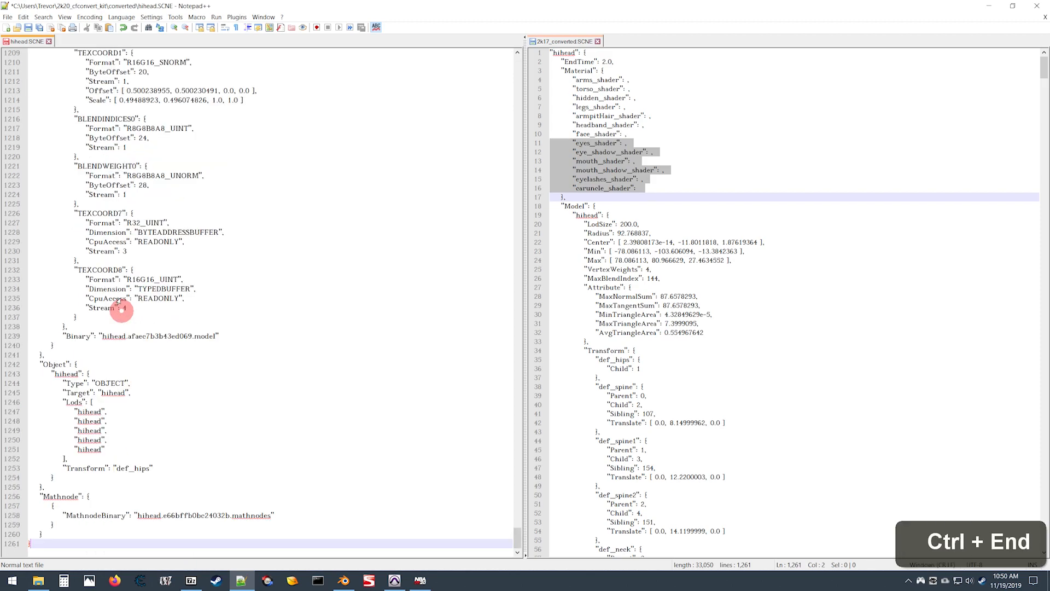
click(697, 230)
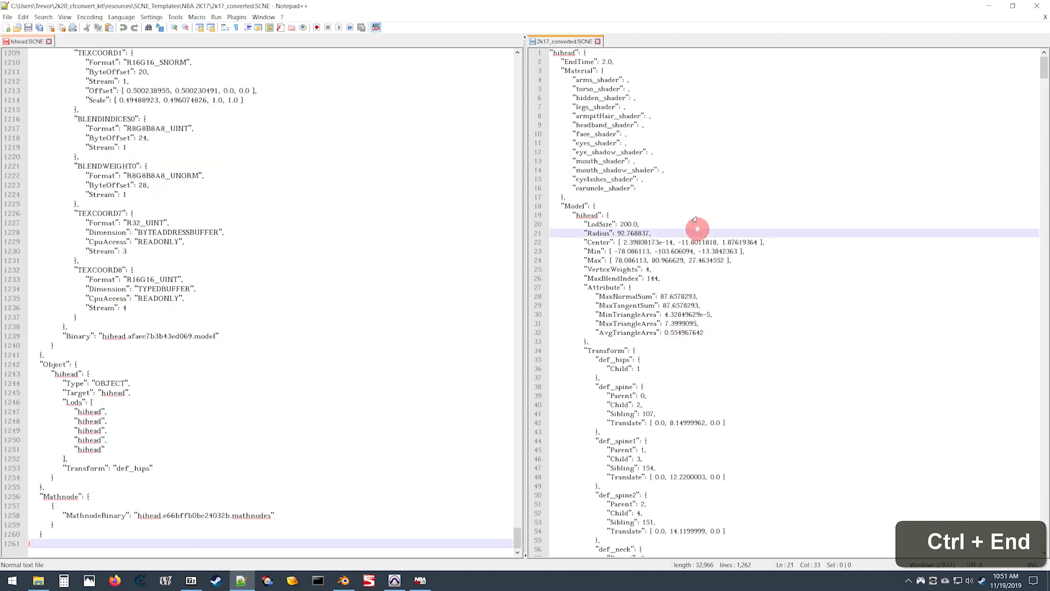
key(ctrl+End)
scroll(680, 222, up, 9)
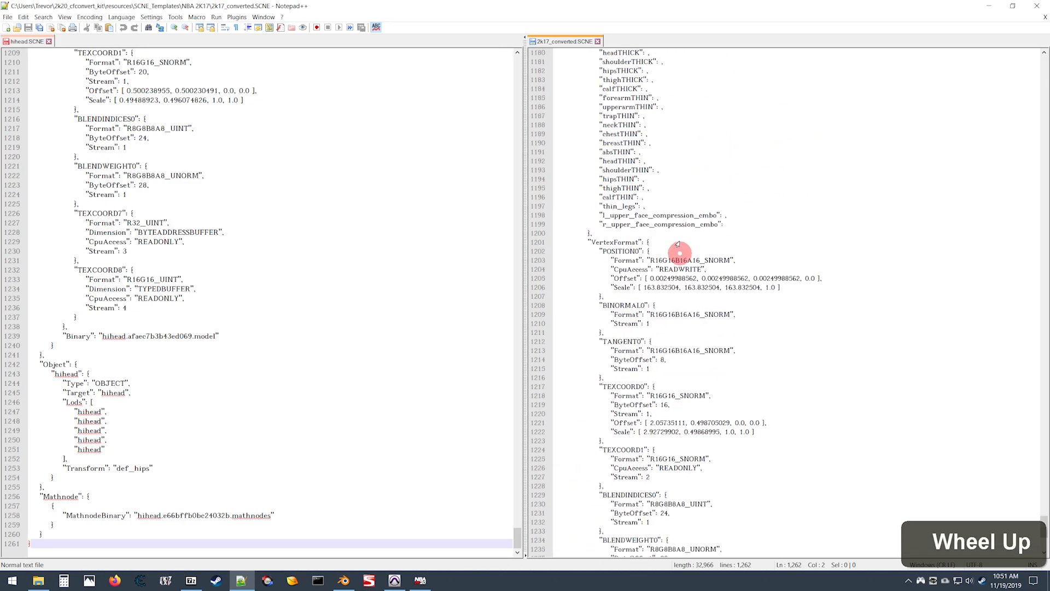
scroll(692, 251, down, 6)
drag(551, 76, 525, 347)
drag(529, 386, 531, 404)
key(ctrl+c)
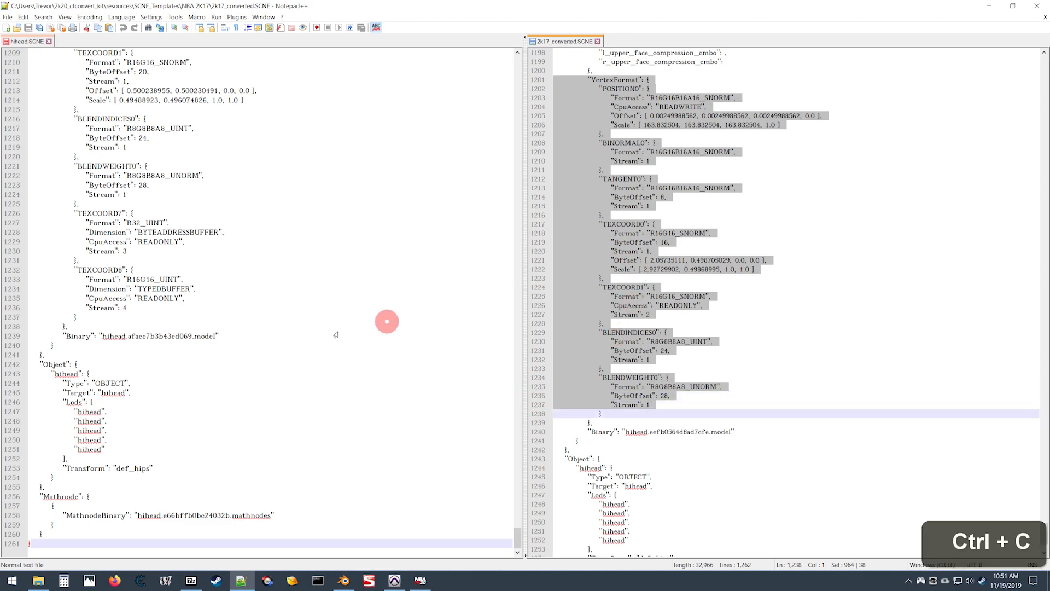
scroll(76, 331, up, 11)
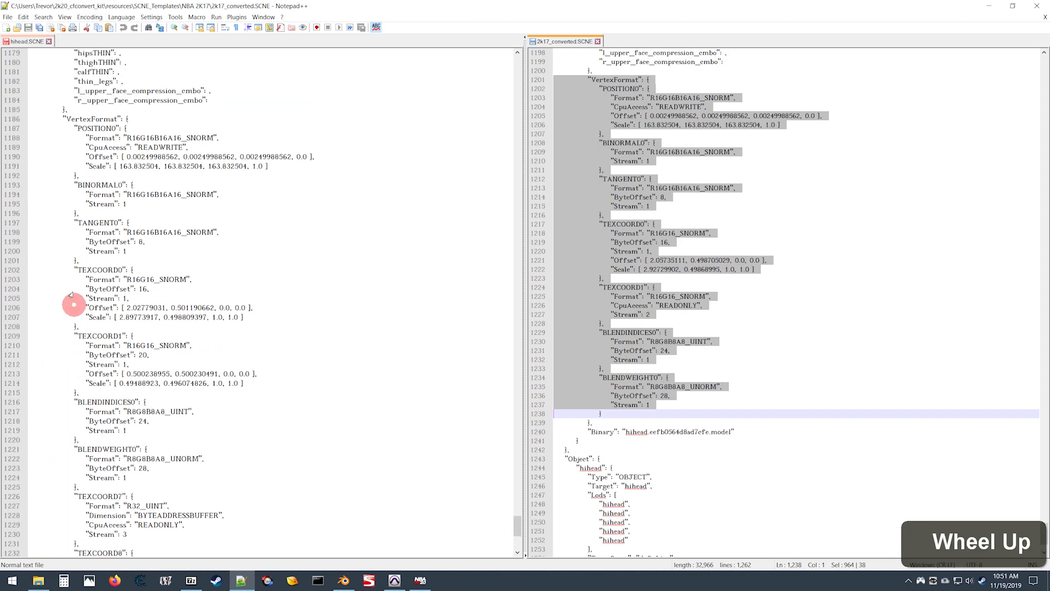
drag(12, 147, 23, 397)
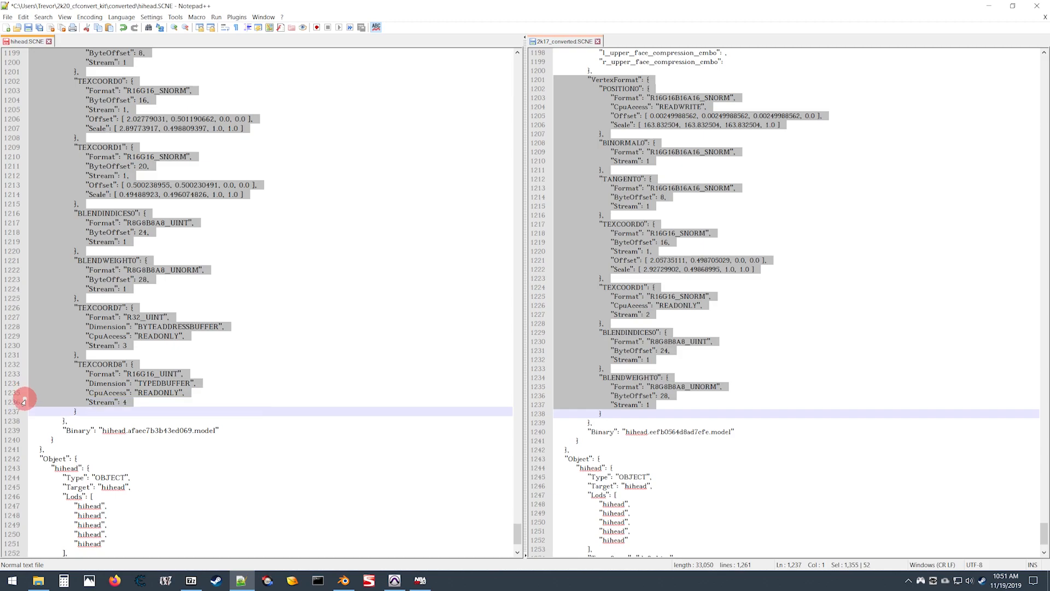
key(ctrl+v)
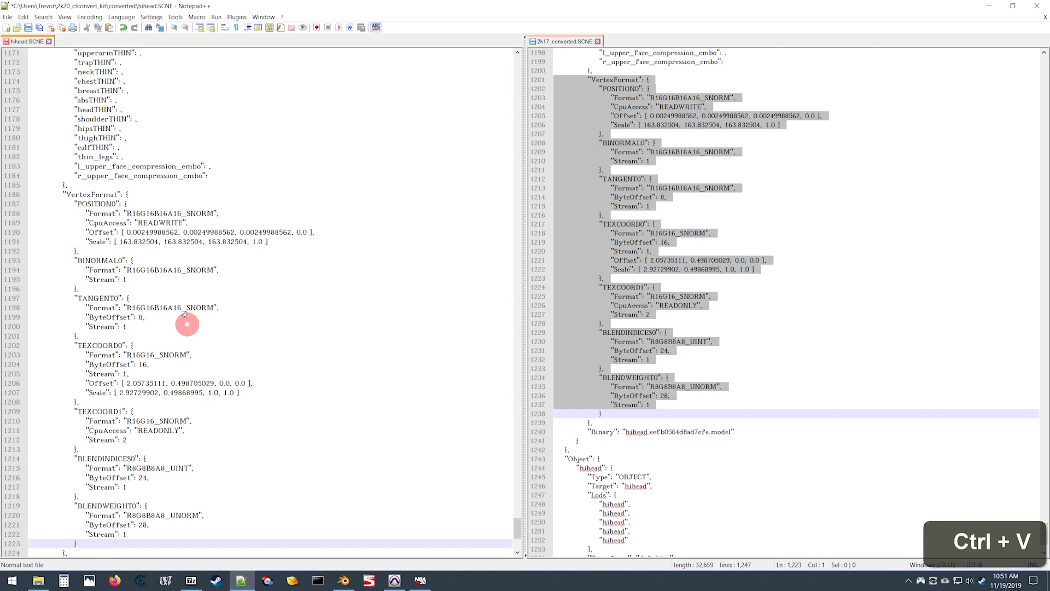
Locate the Prim section in both SCNE files and copy its entries, arms_shader through the final face_shader, from 2k17_converted.SCNE.
scroll(93, 227, up, 20)
scroll(99, 259, up, 20)
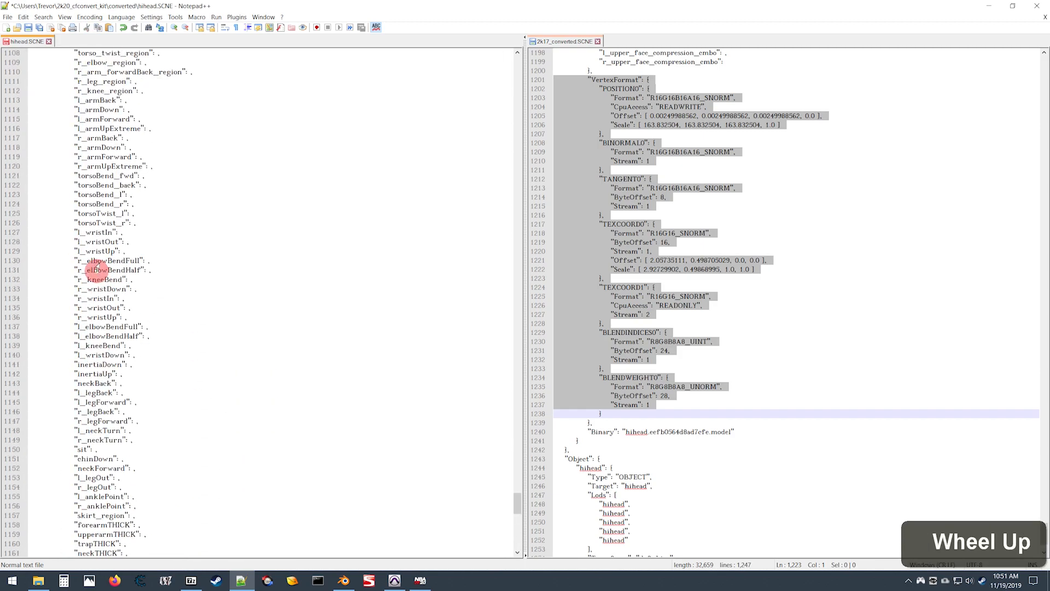
scroll(132, 293, up, 10)
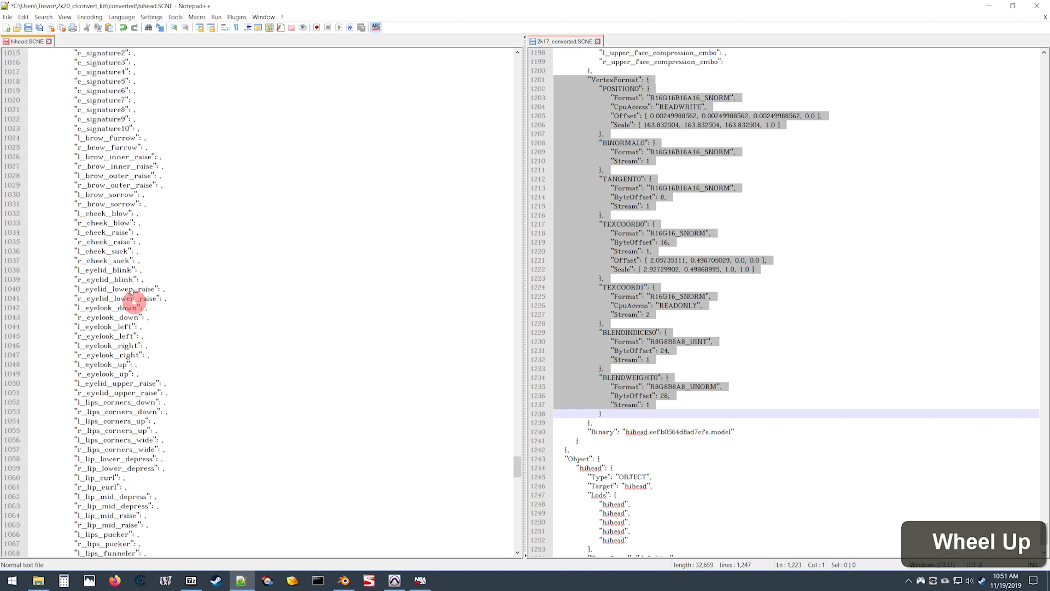
key(Page_Up)
key(Page_Up)
key(Page_Up)
key(Page_Up)
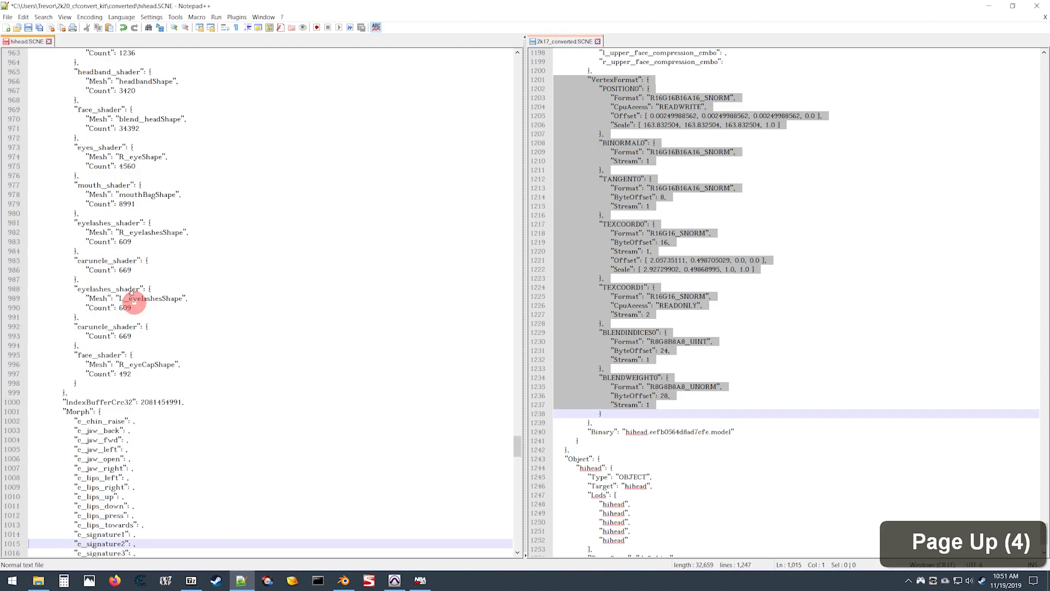
scroll(132, 301, up, 9)
scroll(149, 304, down, 2)
click(793, 285)
key(Page_Up)
key(Page_Up)
key(Page_Up)
key(Page_Up)
key(Page_Up)
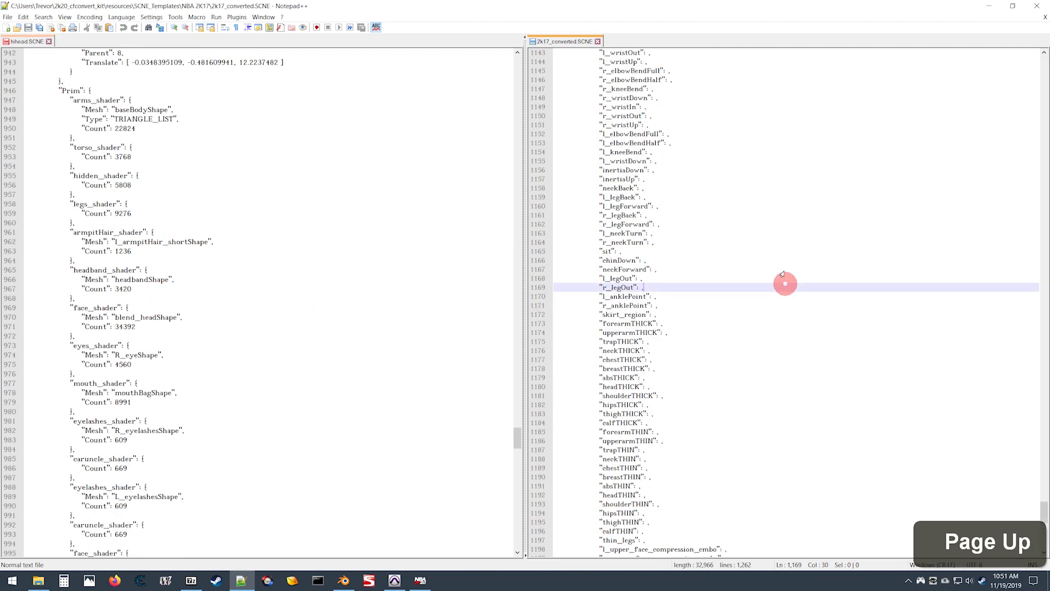
scroll(783, 276, down, 7)
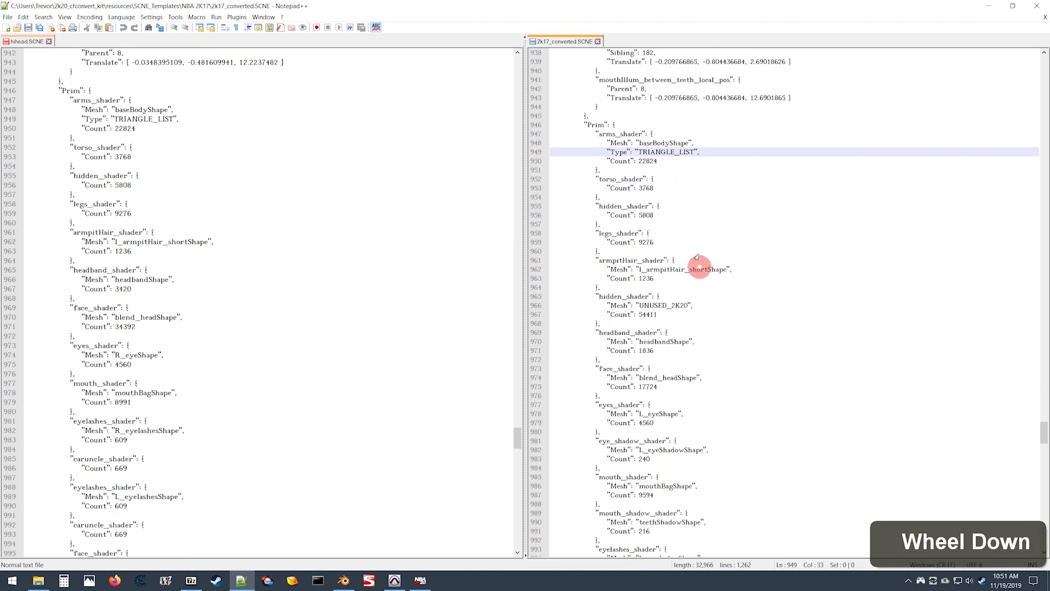
drag(541, 76, 553, 488)
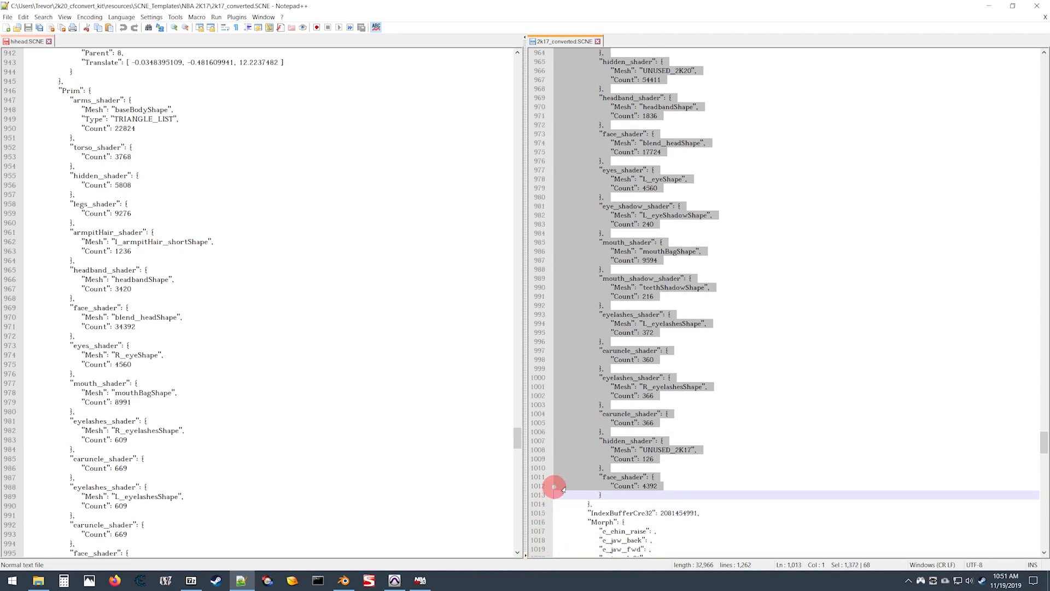
key(ctrl+c)
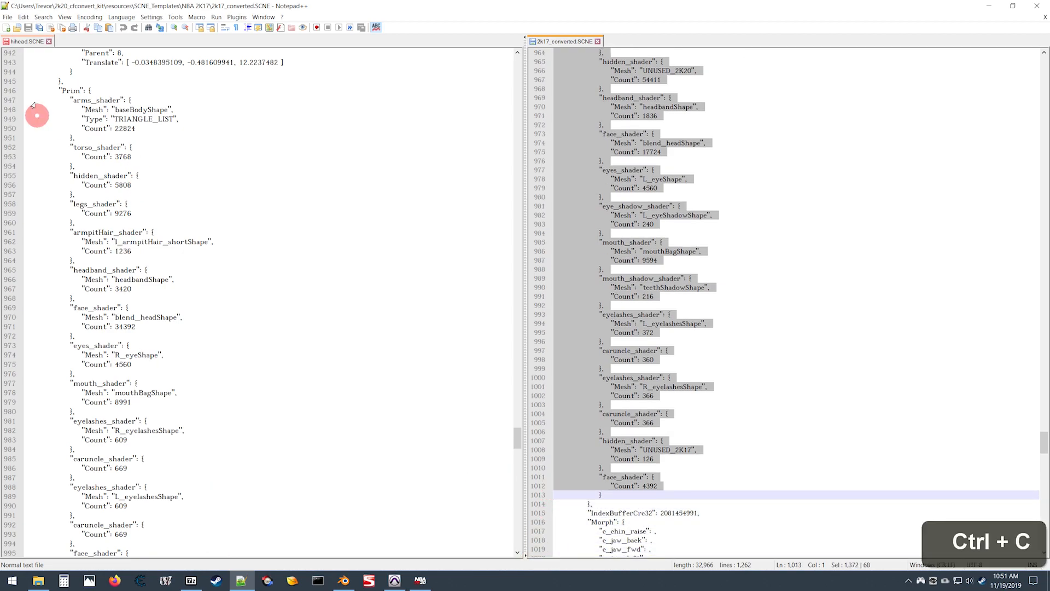
Replace all Prim entries in hihead.SCNE with the copied 2K17 template entries and save the file.
drag(8, 92, 38, 358)
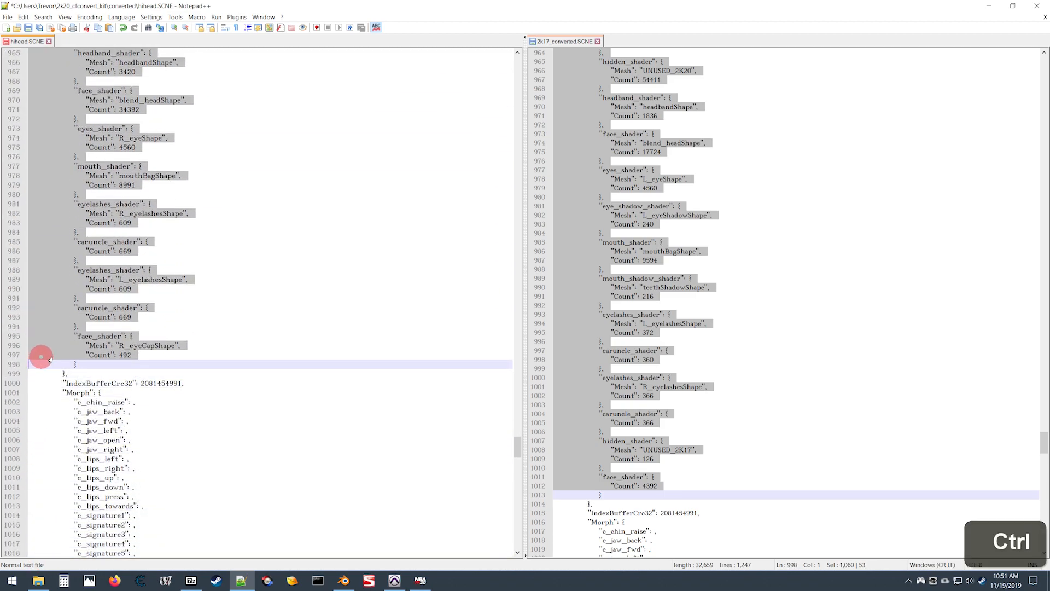
key(ctrl+v)
scroll(55, 332, up, 5)
scroll(55, 332, up, 4)
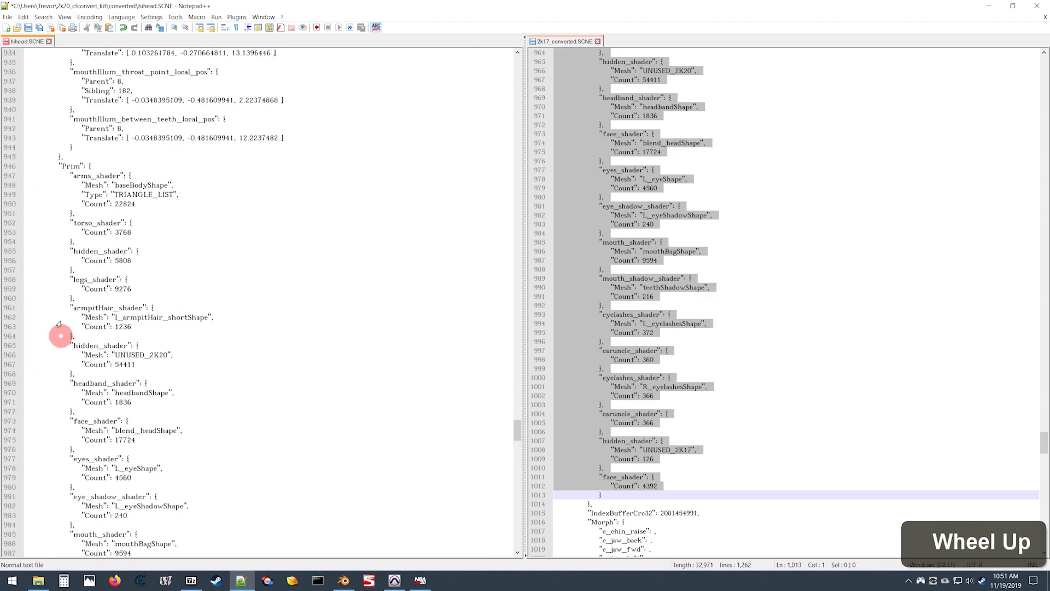
click(30, 27)
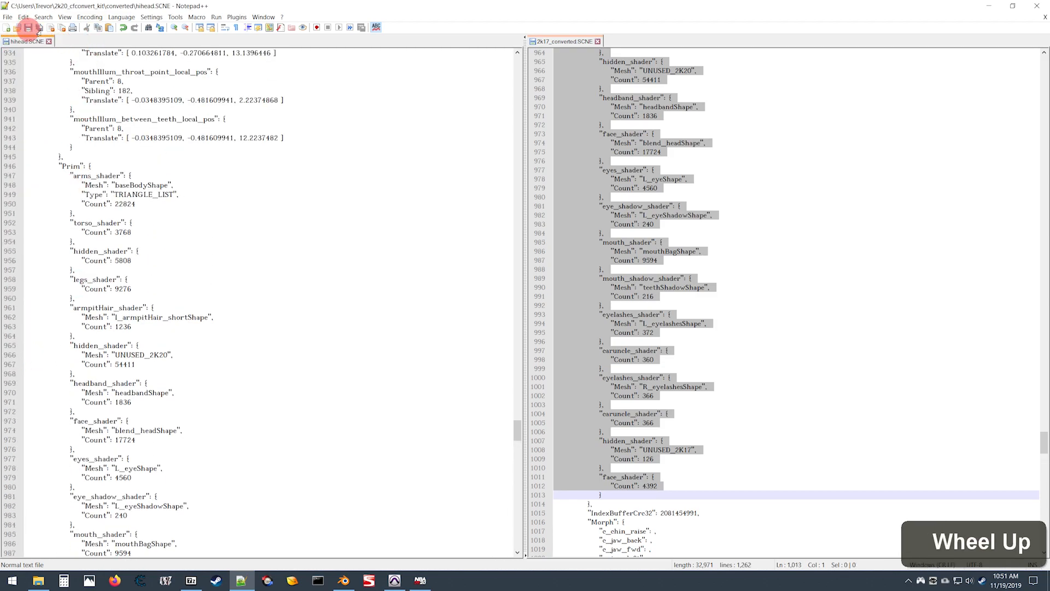
Minimize the text editor, switch to Blender and reload the start-up file to get a fresh scene.
click(996, 7)
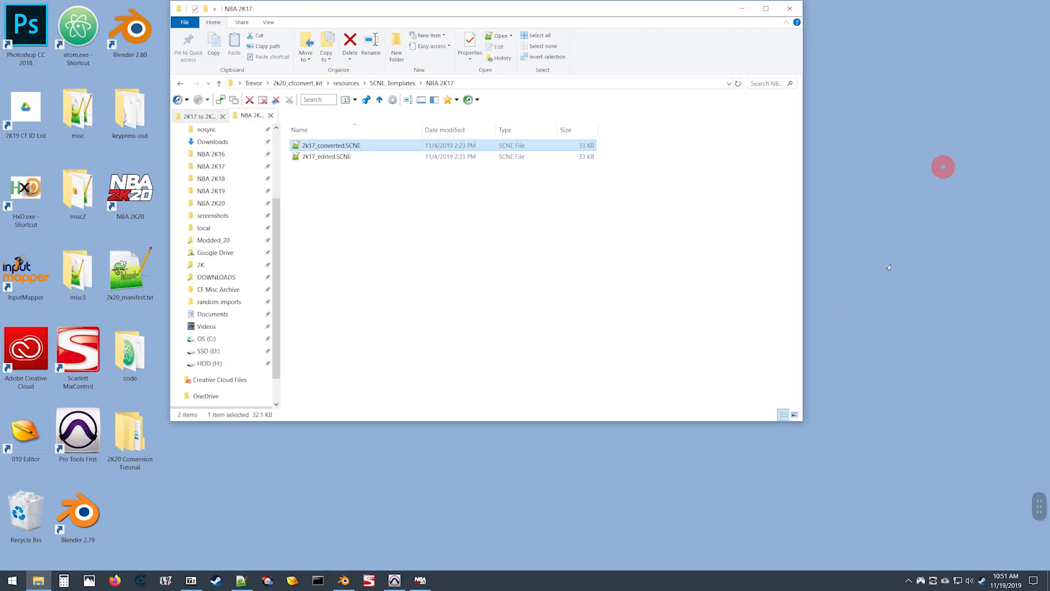
click(354, 582)
click(483, 437)
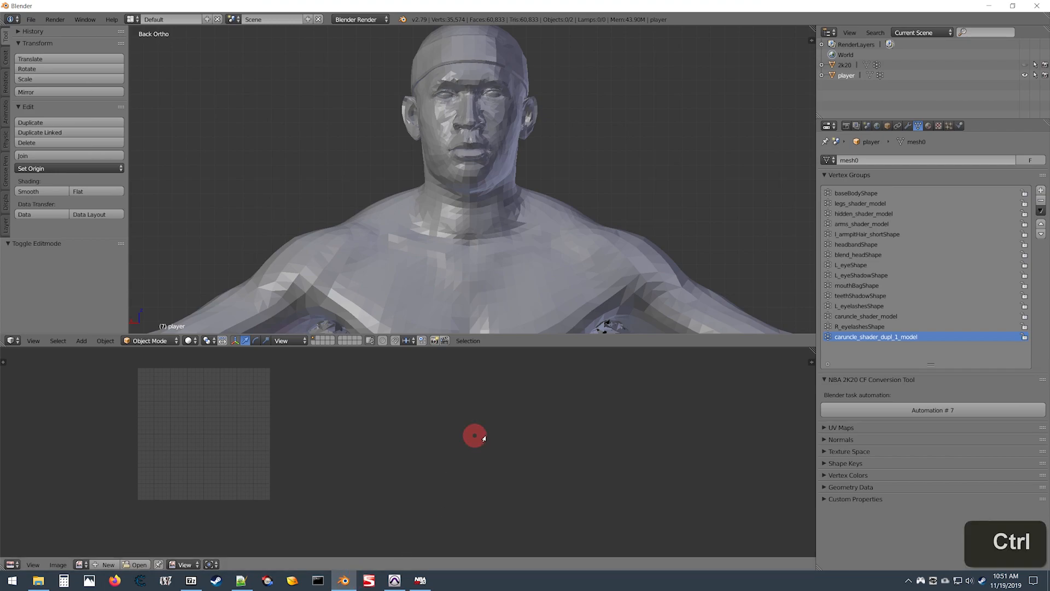
key(ctrl+n)
key(Return)
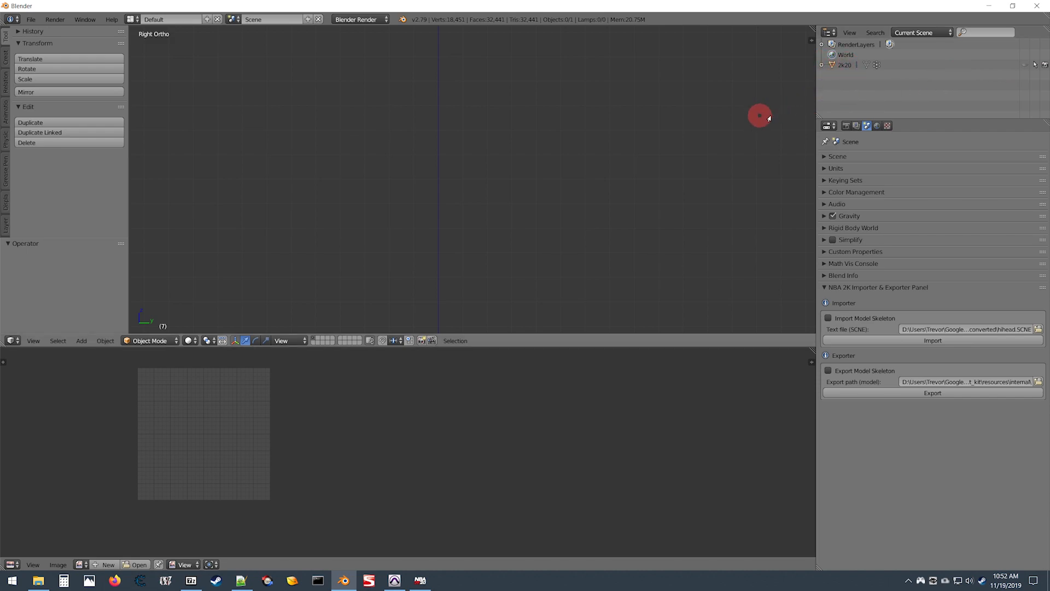
key(ctrl+n)
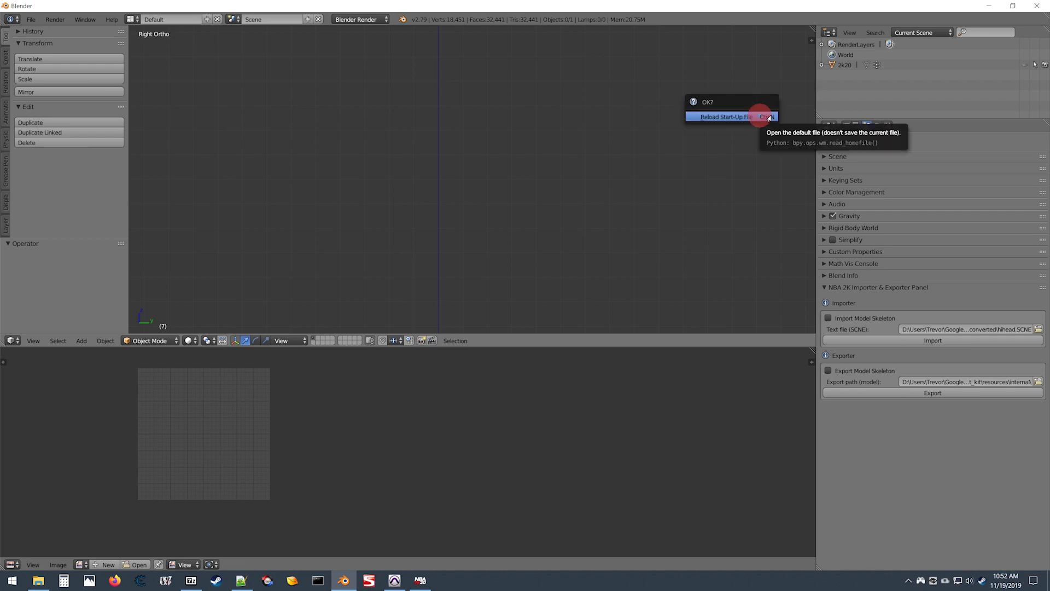
key(Return)
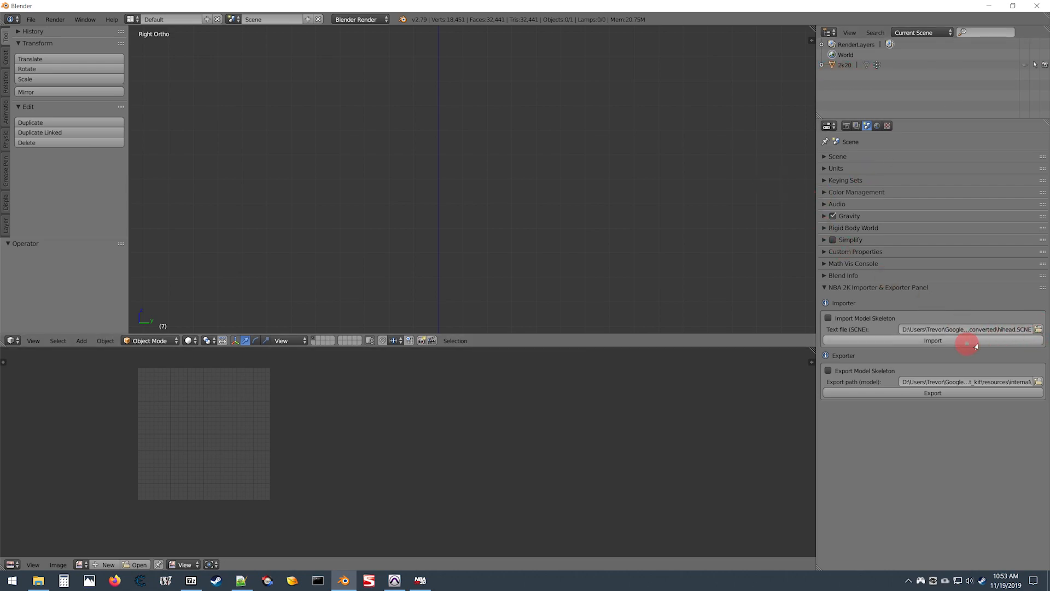
Import hihead.SCNE from the converted folder of 2k20_cfconvert_kit with the NBA 2K importer.
click(1037, 329)
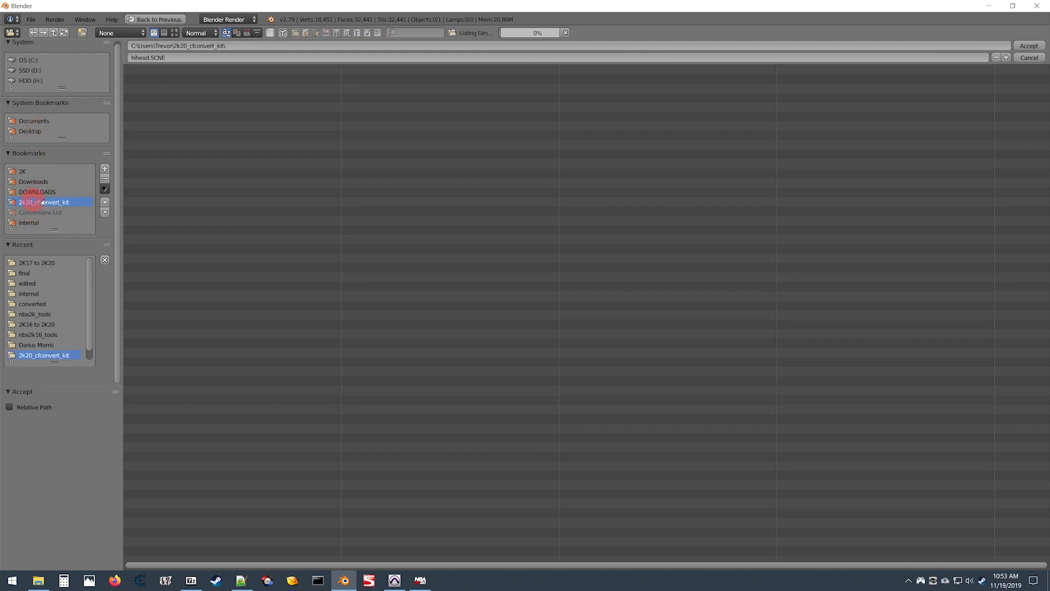
click(42, 202)
click(147, 79)
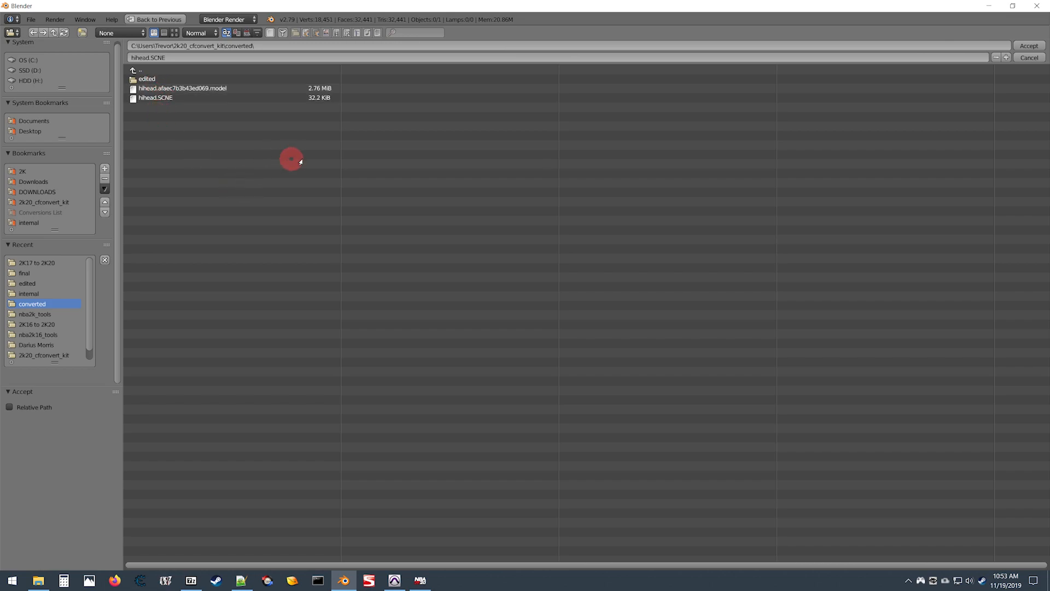
key(Return)
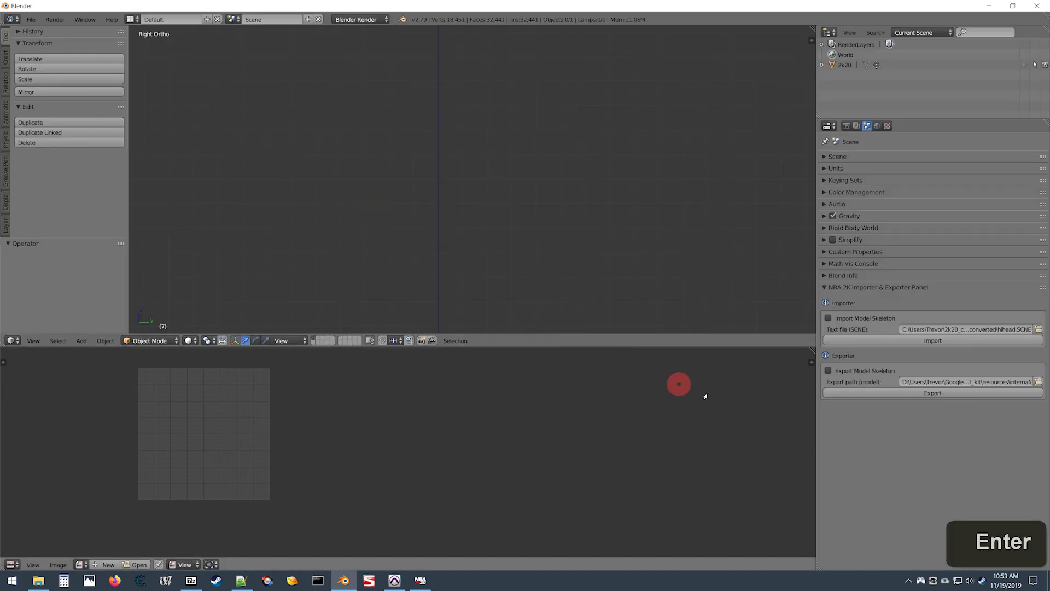
click(932, 340)
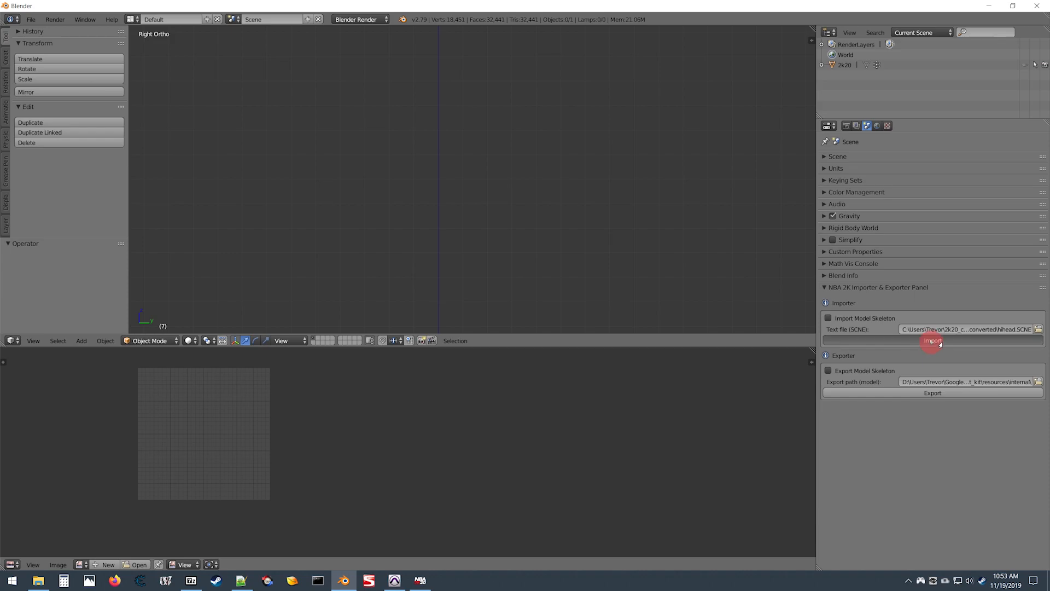
scroll(481, 207, down, 5)
scroll(486, 230, up, 1)
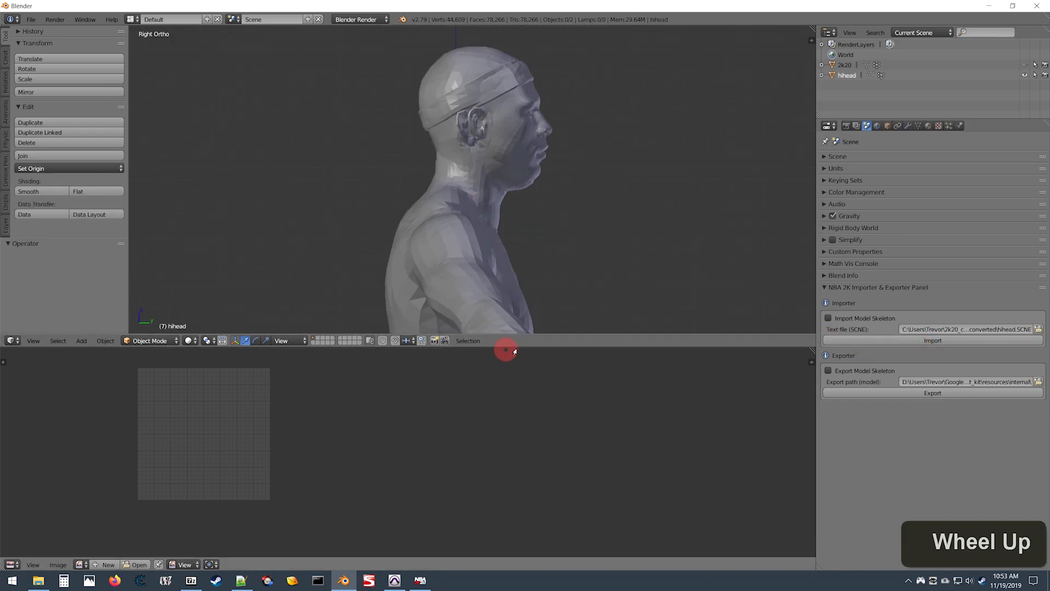
Run Match up UVs from the NBA 2K20 CF Conversion Tool on the hihead mesh in Edit Mode, then return to Object Mode.
key(Tab)
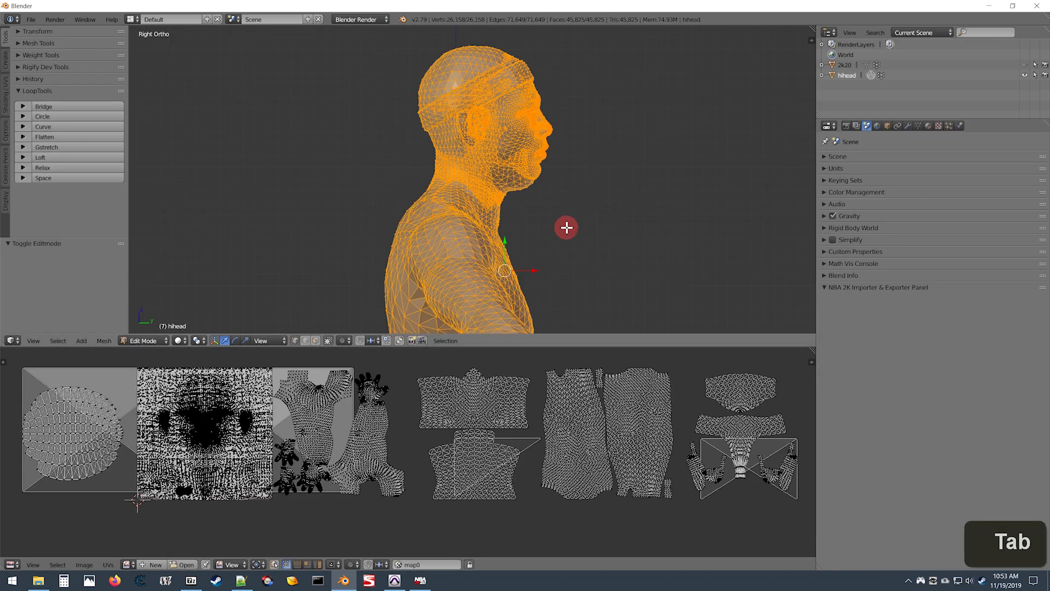
scroll(565, 225, down, 1)
key(ctrl+KP_1)
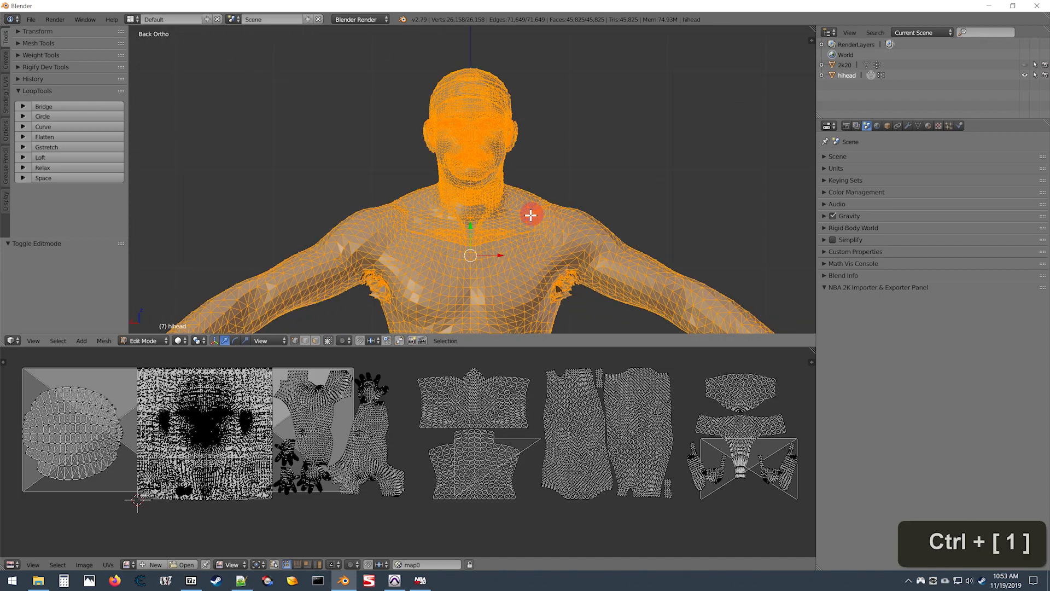
scroll(442, 255, up, 1)
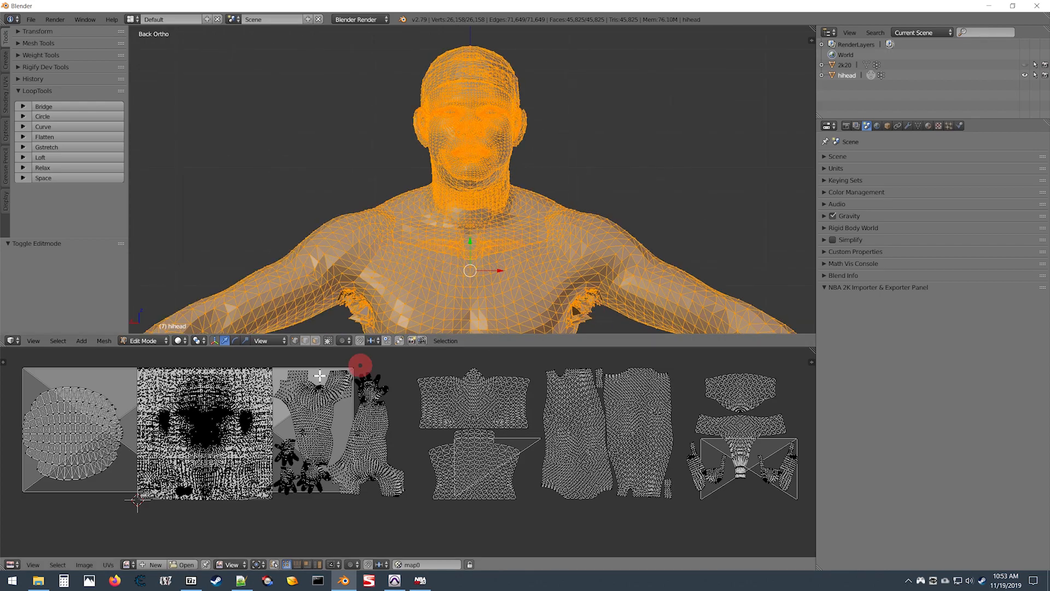
click(104, 340)
click(107, 342)
click(105, 341)
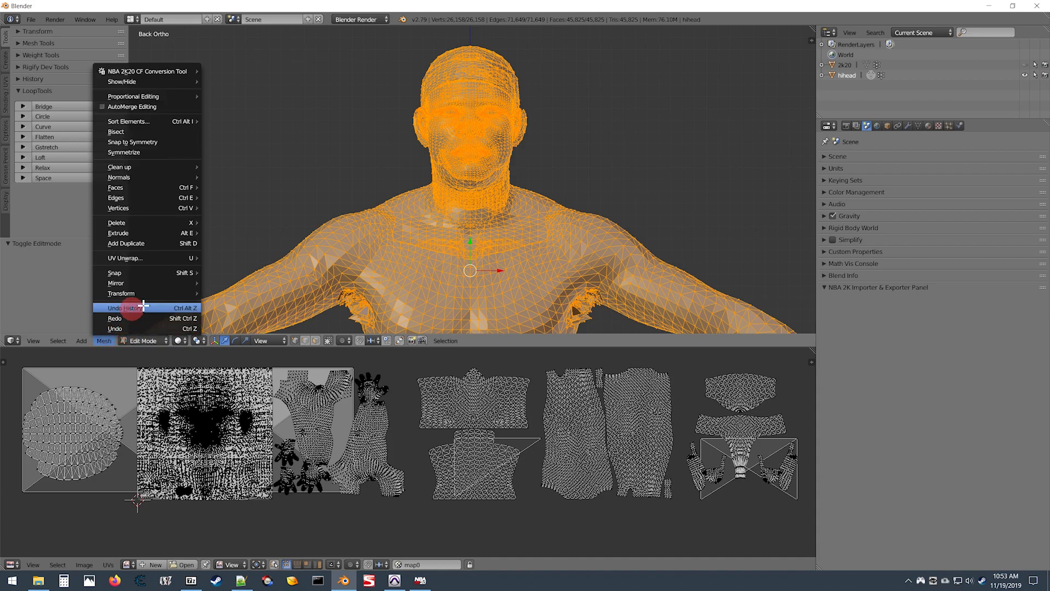
mouse_move(156, 73)
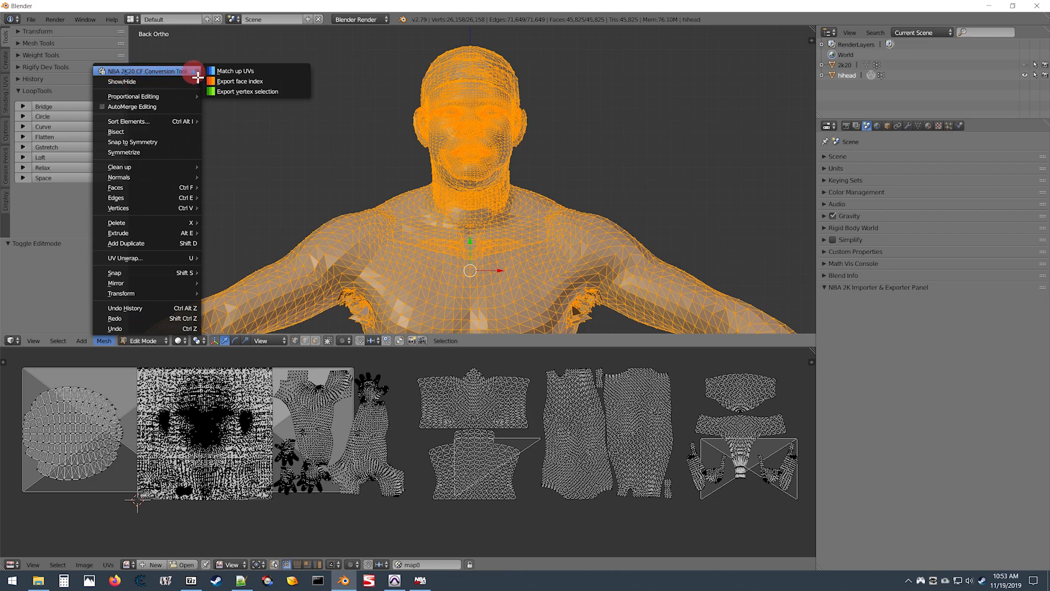
click(258, 72)
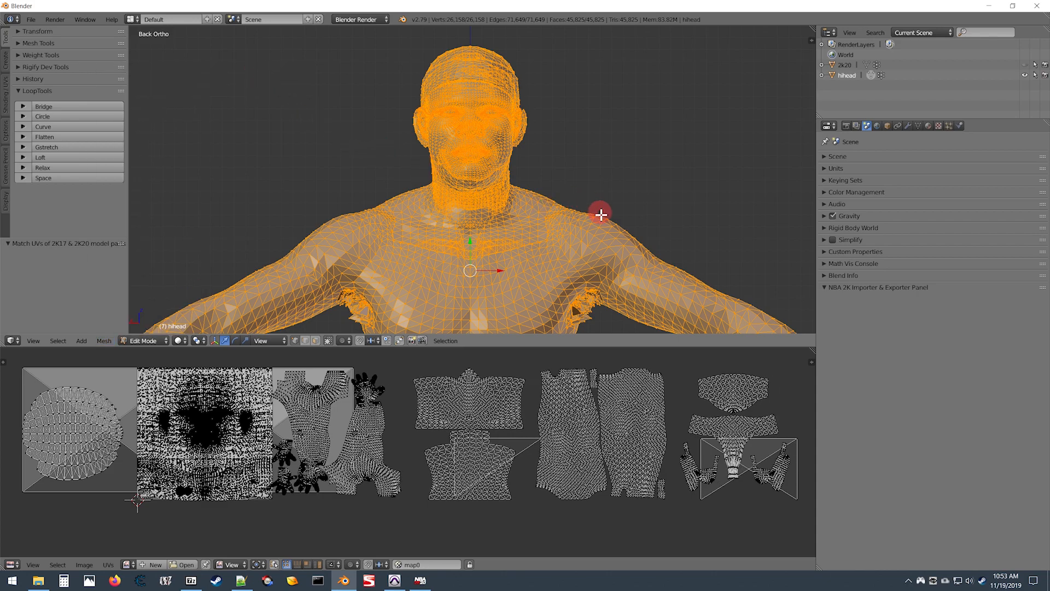
key(Tab)
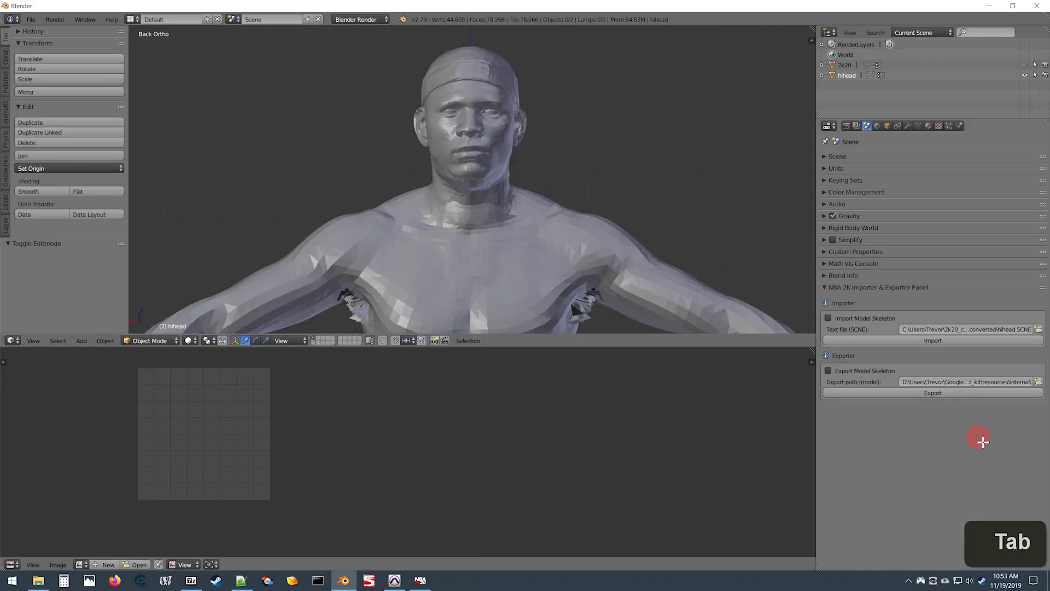
Export the hihead mesh with the NBA 2K exporter into the resources\internal folder of 2k20_cfconvert_kit.
click(1038, 381)
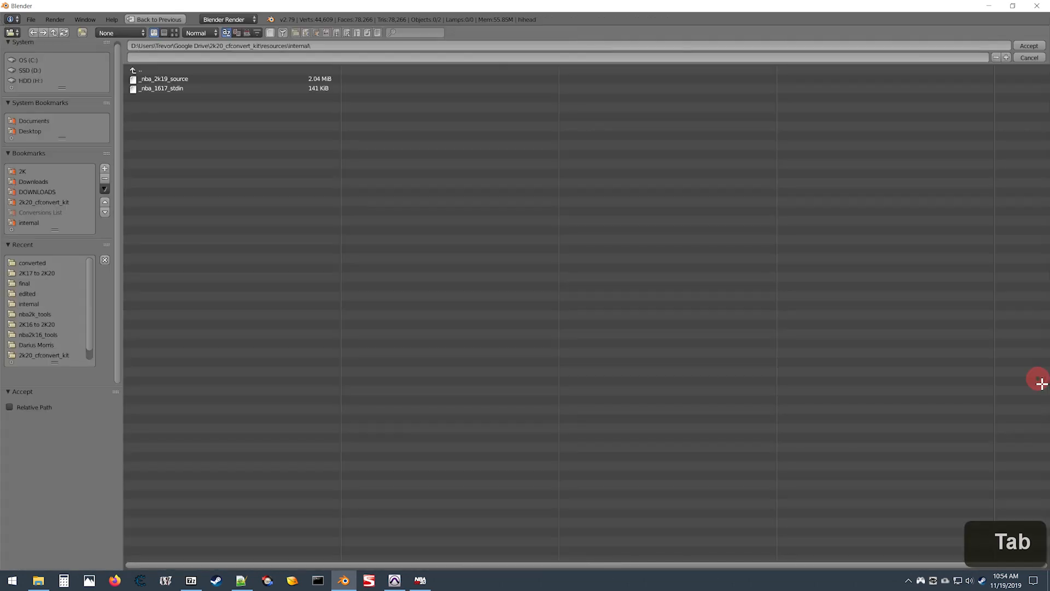
click(48, 203)
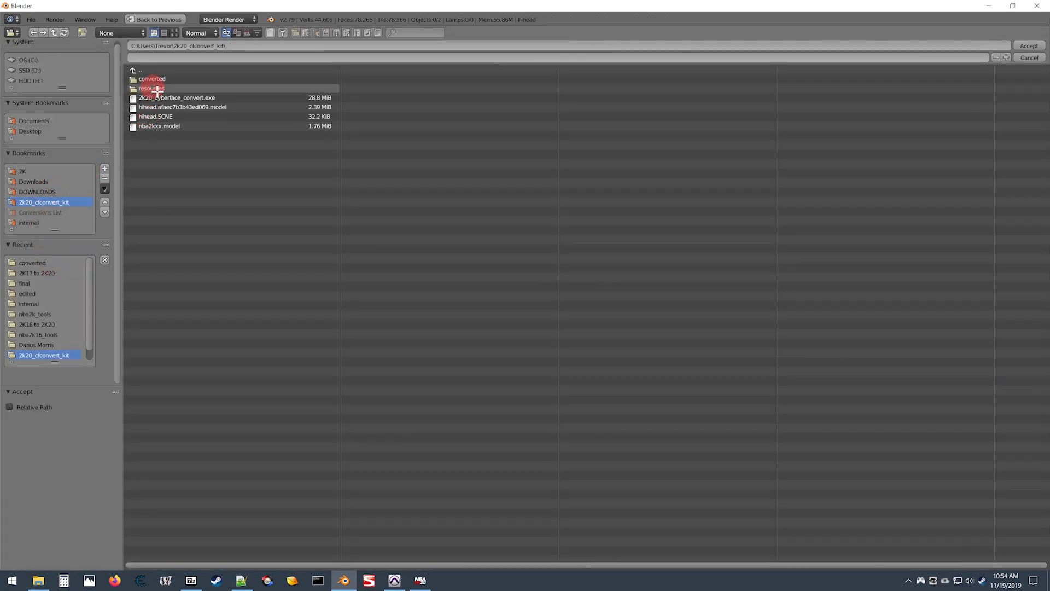
click(157, 89)
click(157, 91)
key(Return)
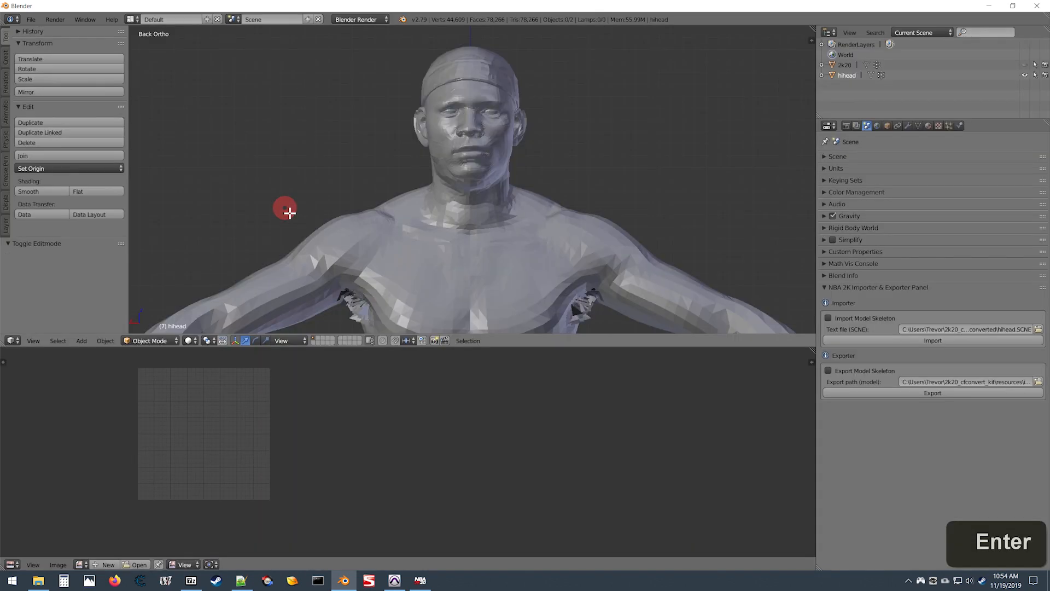
click(835, 79)
click(933, 394)
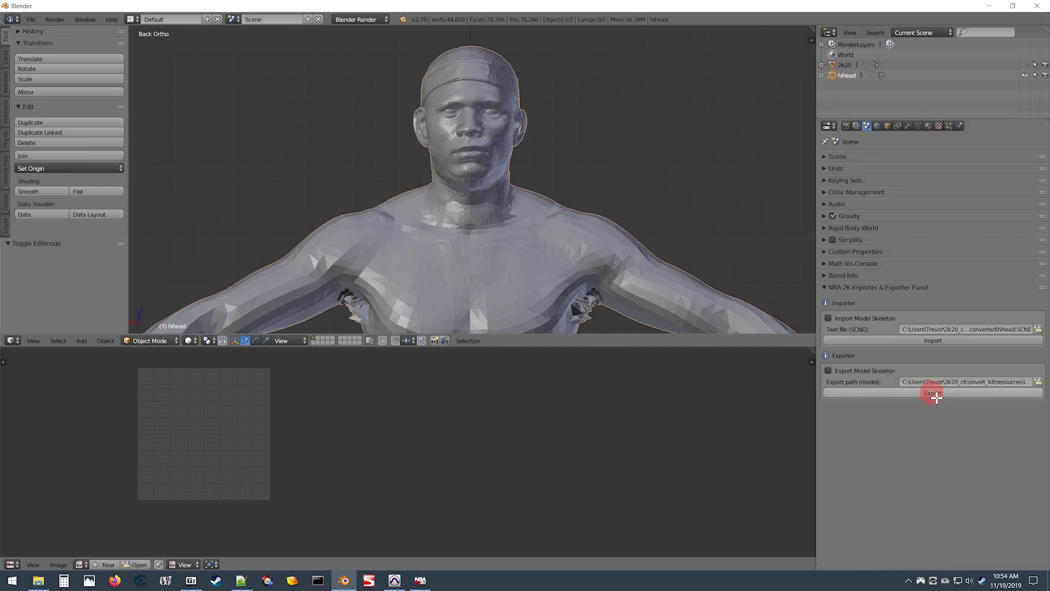
click(936, 394)
Set the model export path to the converted\edited folder of 2k20_cfconvert_kit.
click(1038, 384)
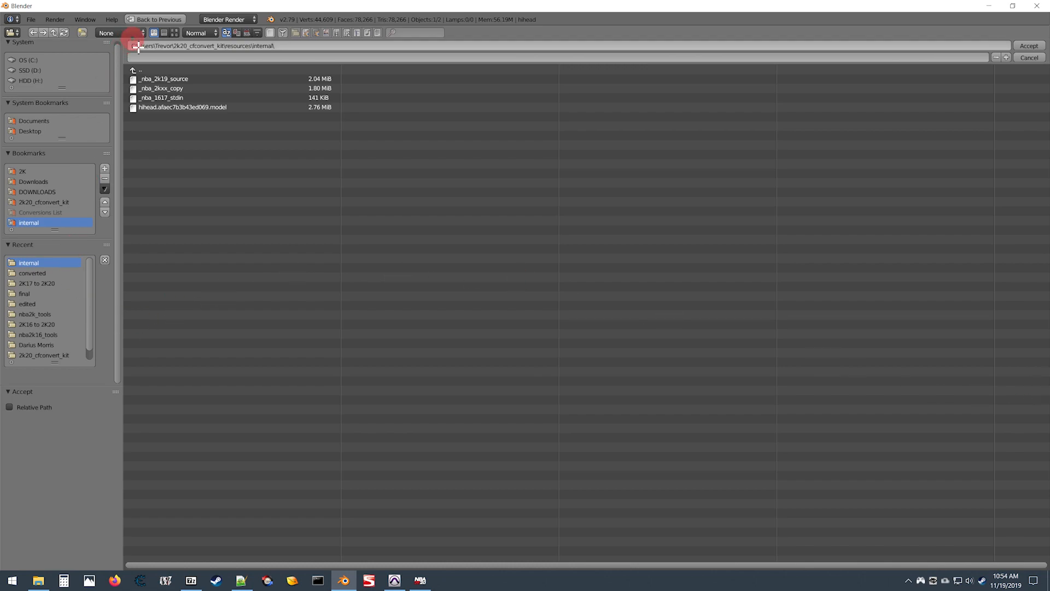
click(136, 70)
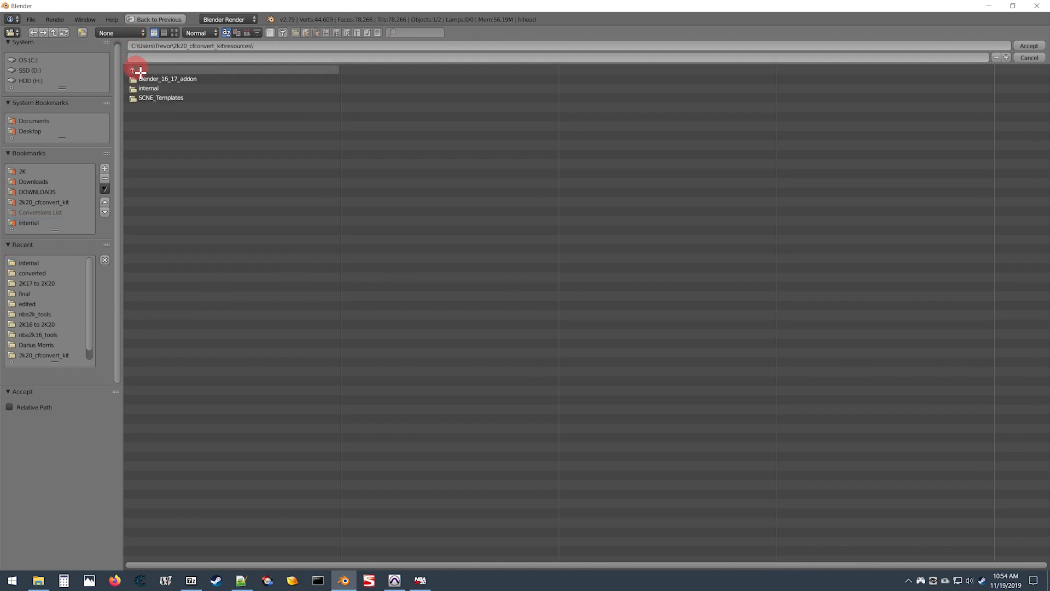
click(140, 72)
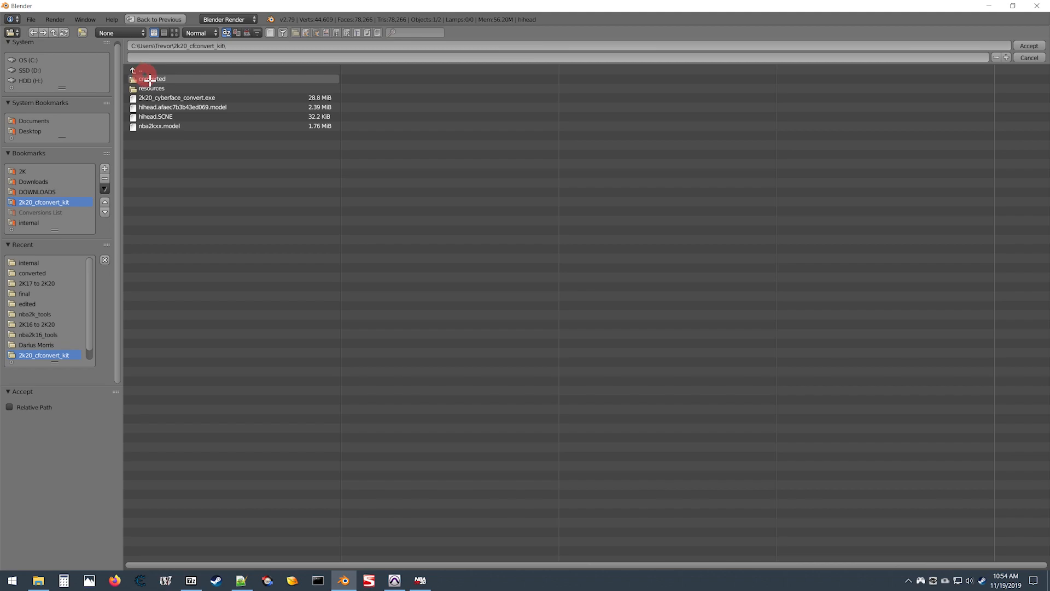
click(150, 80)
click(147, 80)
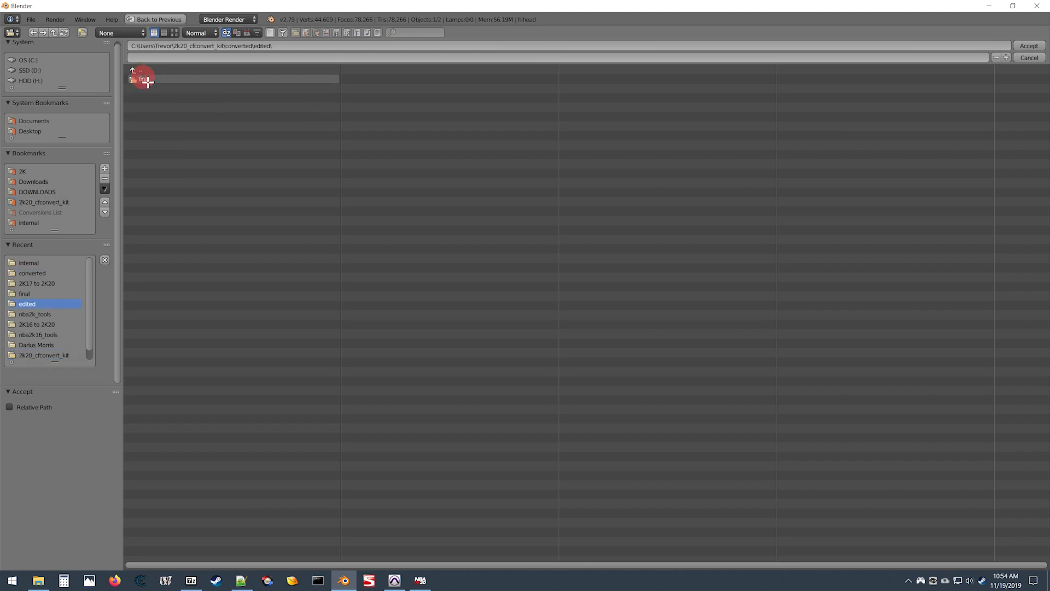
key(Return)
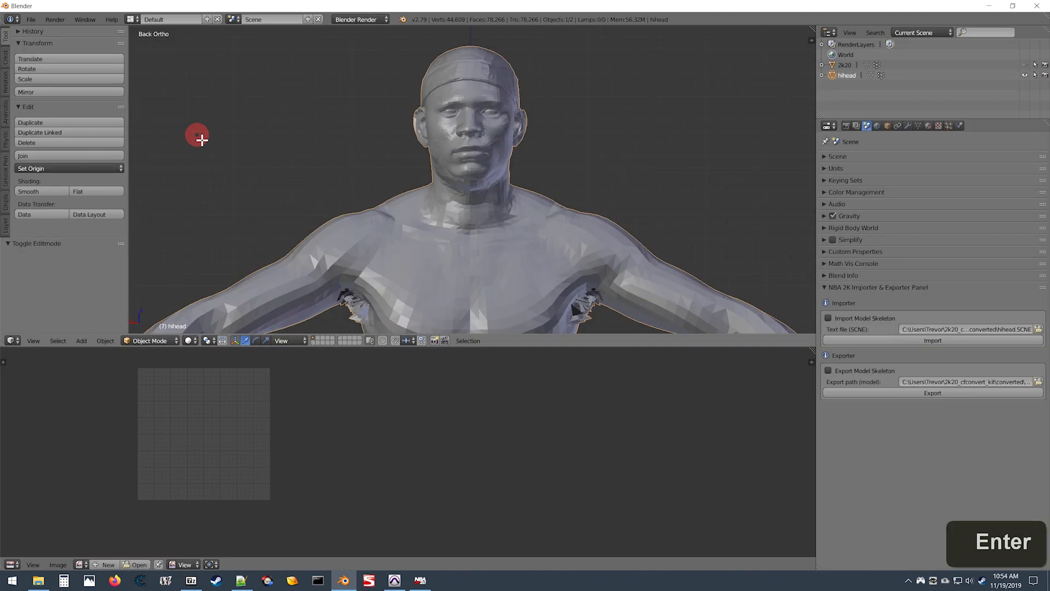
Enlarge the 3D viewport, put hihead in Edit Mode and extend its vertex group list to show every group.
drag(556, 347, 563, 558)
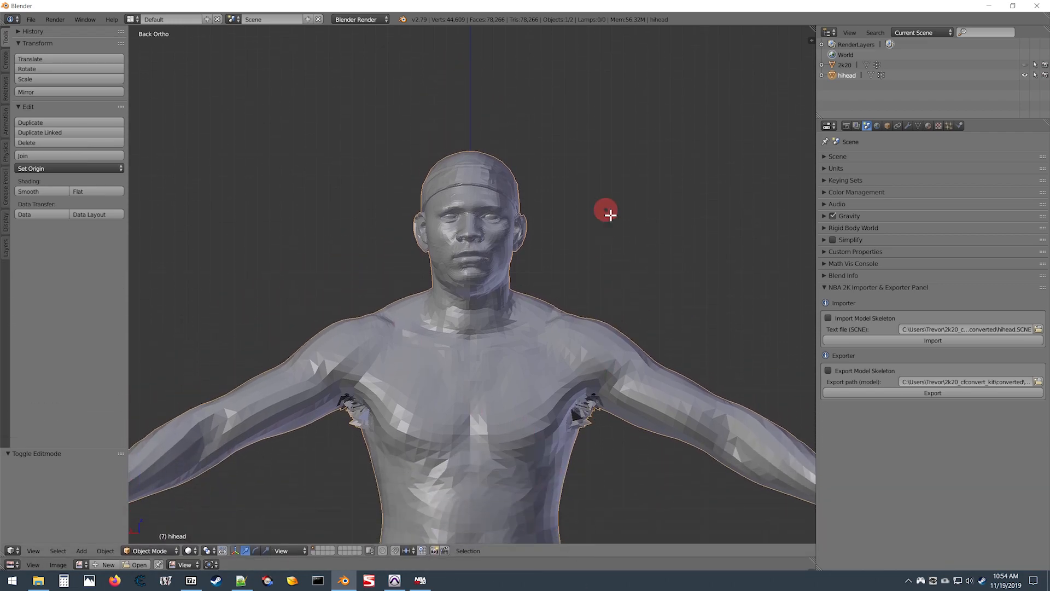
key(Tab)
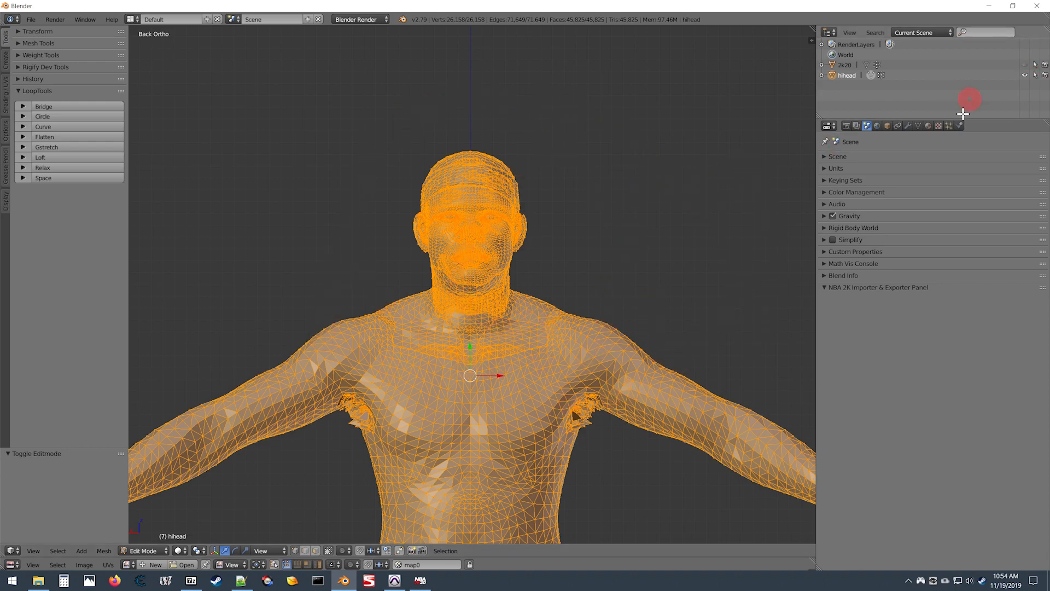
click(917, 126)
click(847, 378)
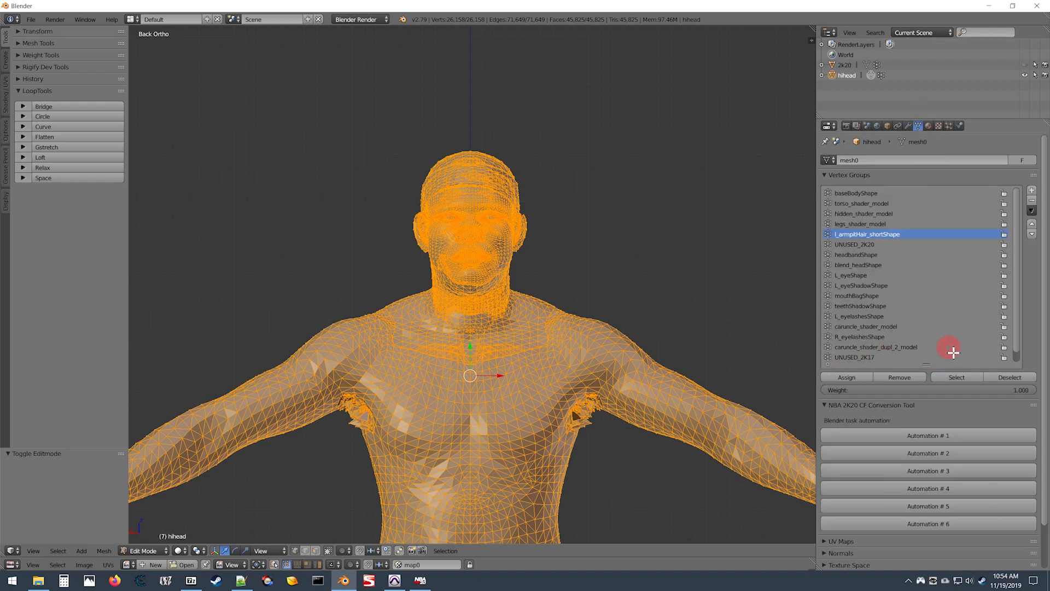
click(929, 359)
drag(928, 365, 926, 374)
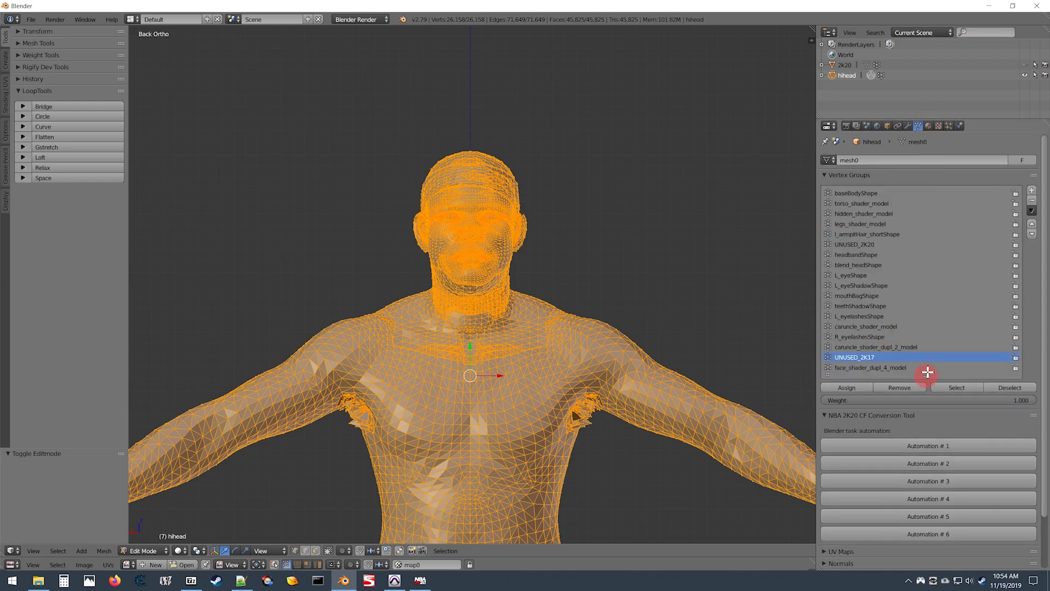
Deselect the face_shader_dupl_4_model vertex group and hide the rest of the hihead mesh.
click(881, 368)
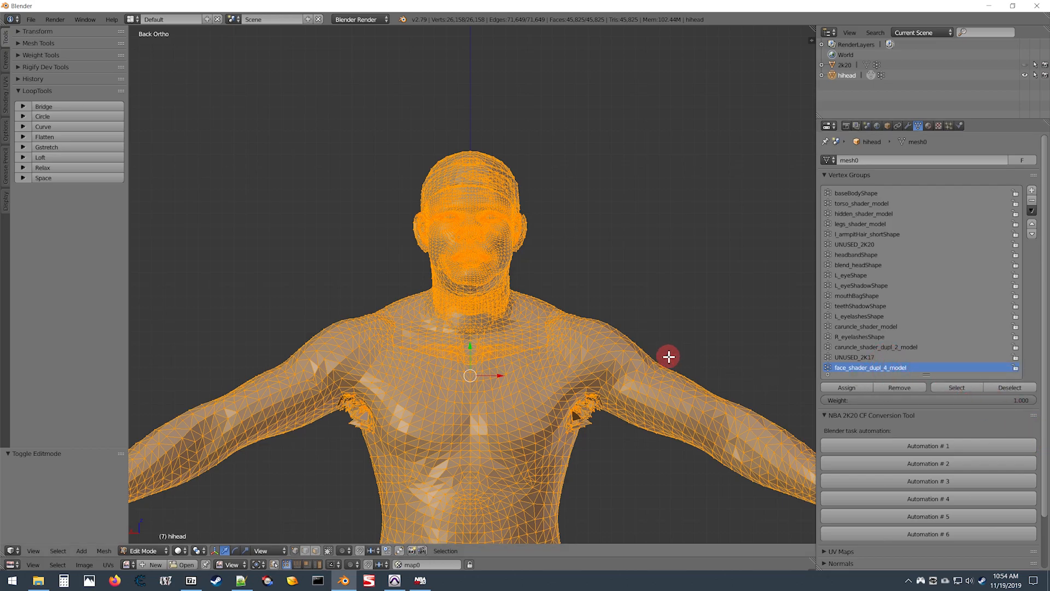
click(1008, 388)
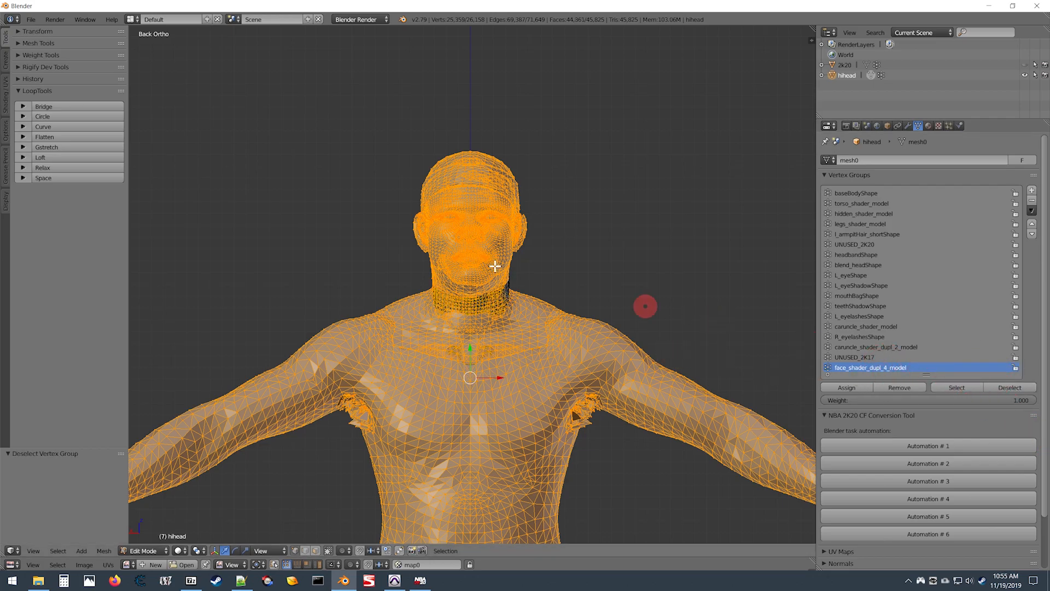
key(h)
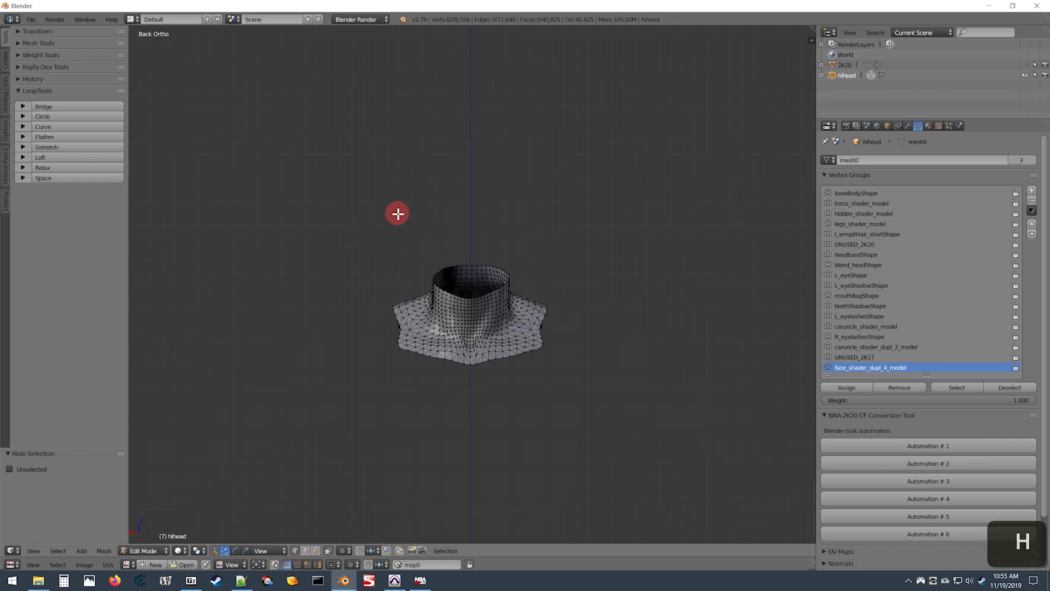
In right-side wireframe view, select the neck piece except its upper edge loop and run Automation # 1.
key(KP_3)
shift+scroll(437, 229, down, 3)
shift+scroll(437, 229, up, 3)
scroll(552, 363, up, 5)
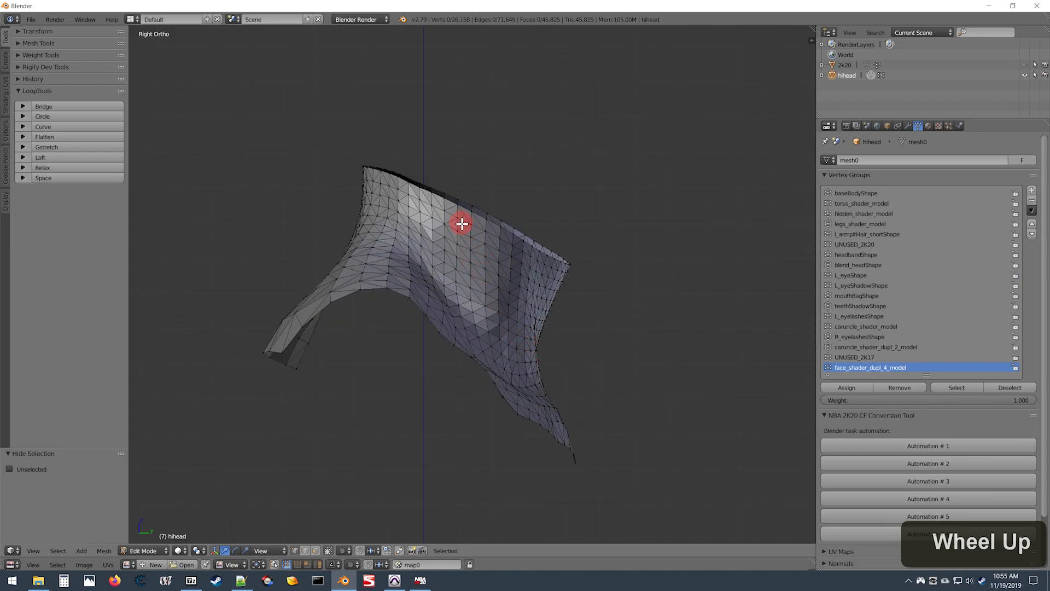
key(z)
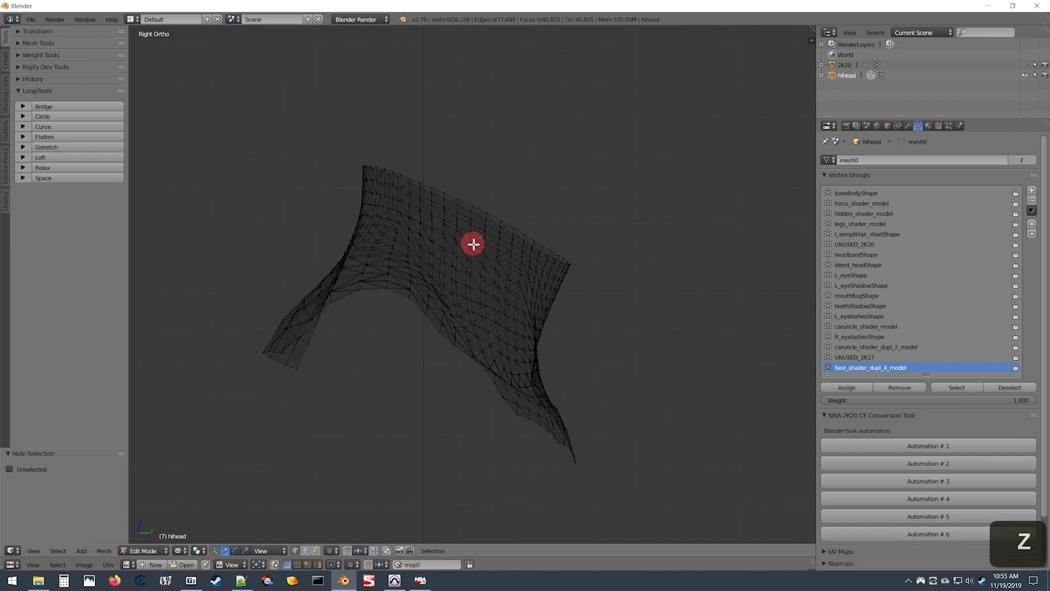
key(a)
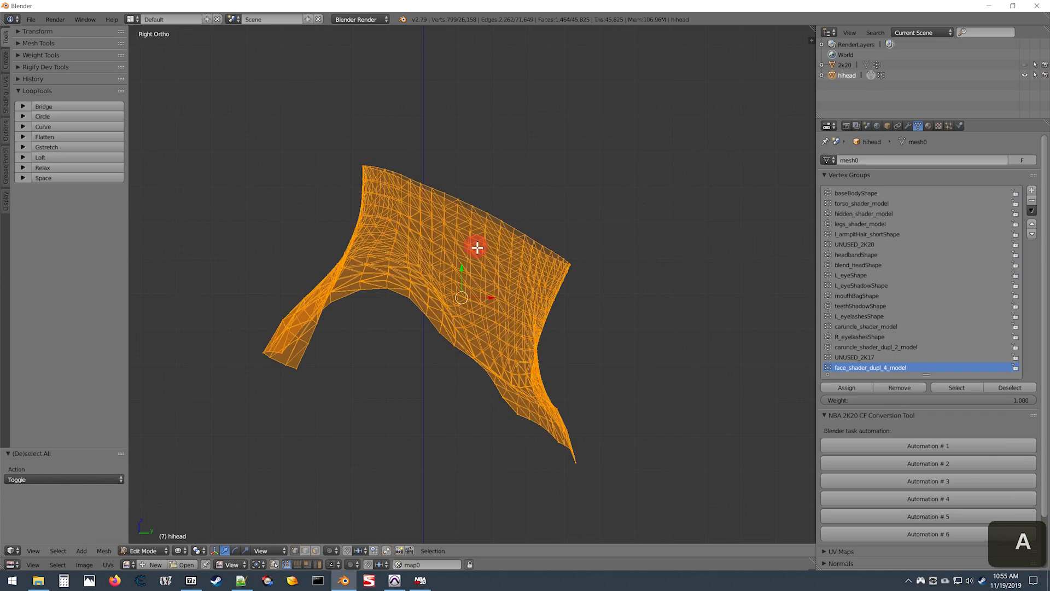
key(alt)
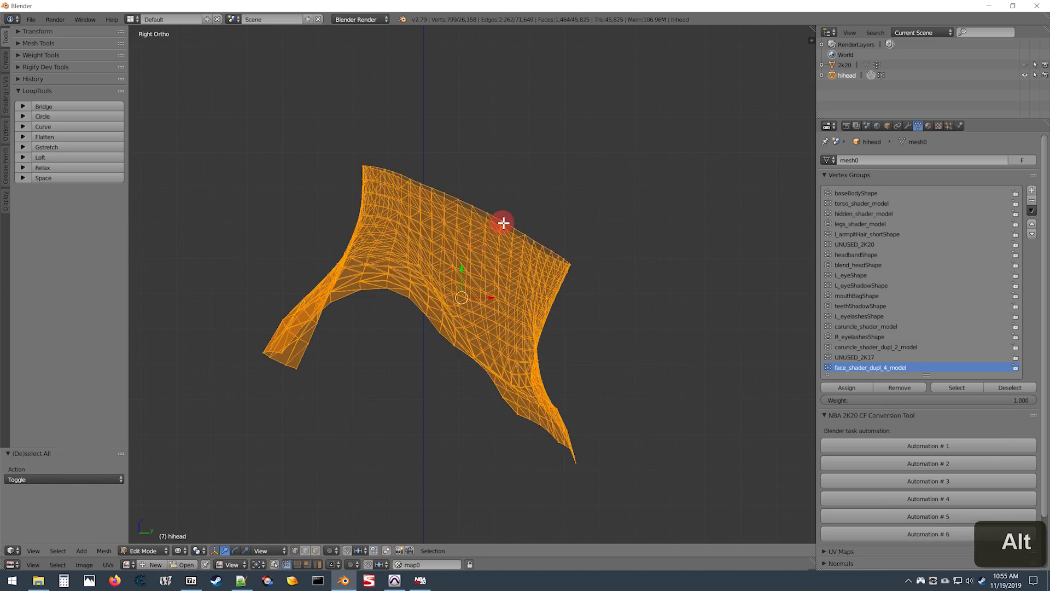
key(alt+shift)
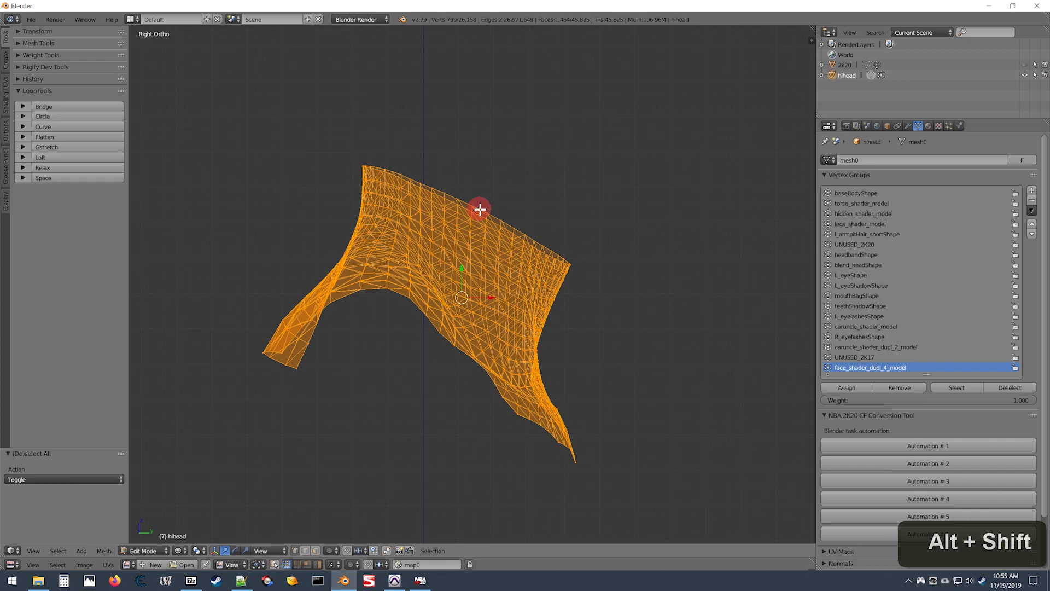
alt+shift+right_click(480, 209)
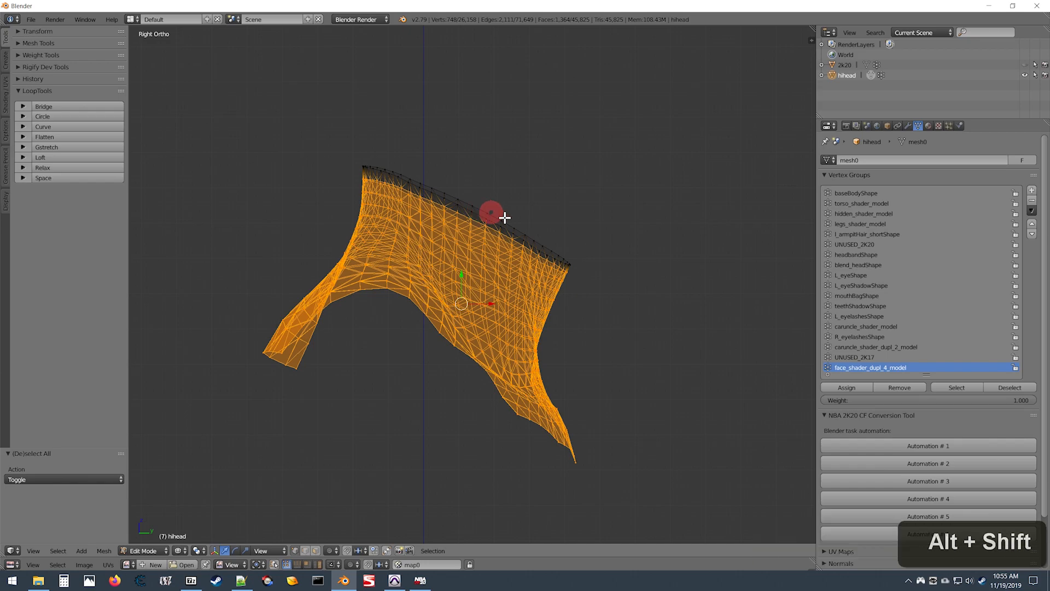
click(931, 449)
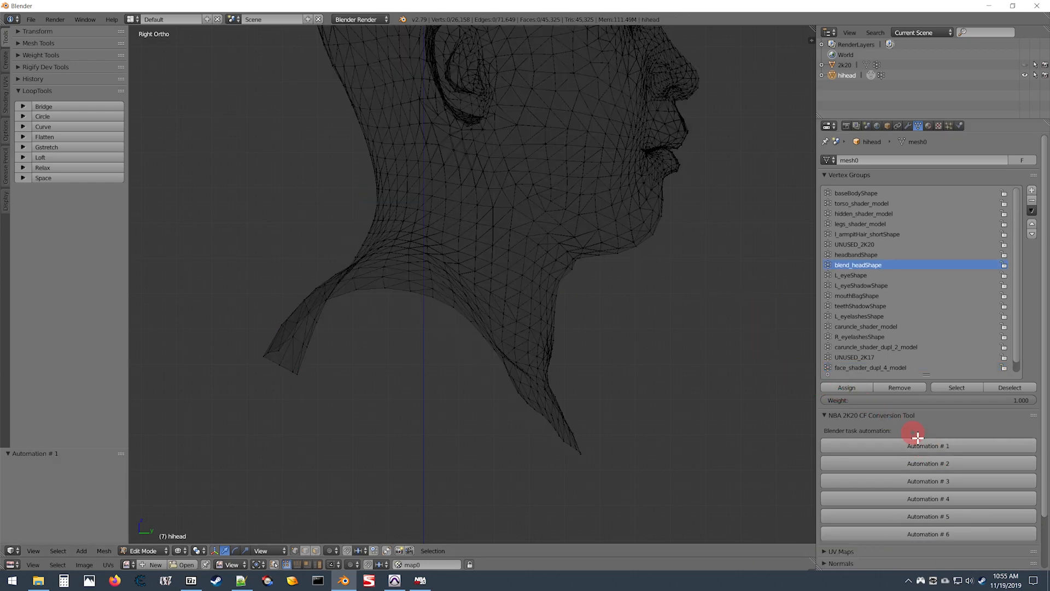
Select the entire linked head piece above the neck, starting from a vertex on top of the head.
shift+scroll(370, 192, down, 2)
shift+scroll(377, 188, up, 3)
scroll(441, 224, down, 2)
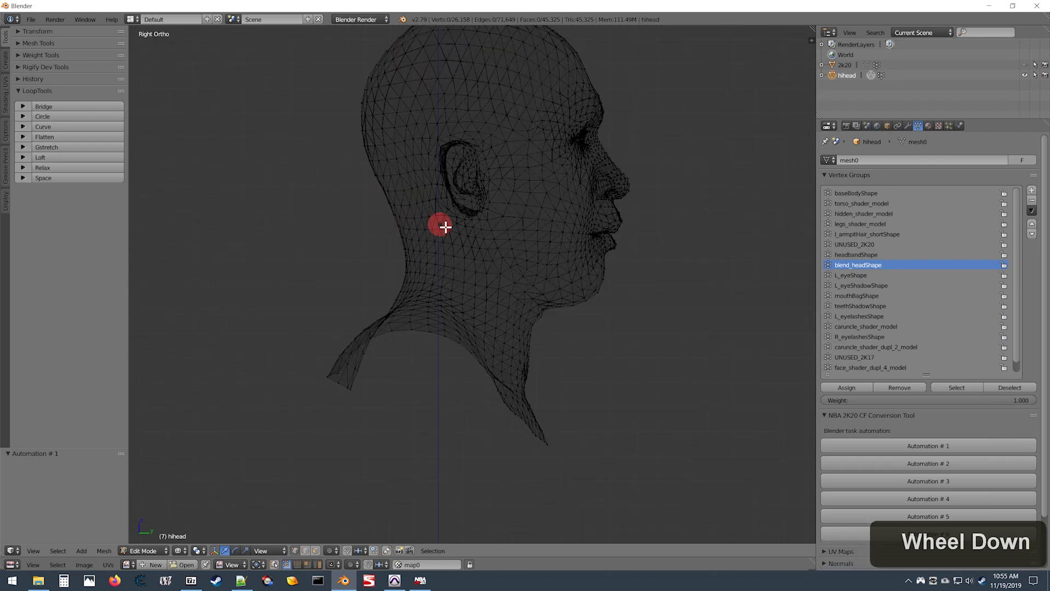
shift+scroll(445, 228, up, 3)
right_click(520, 90)
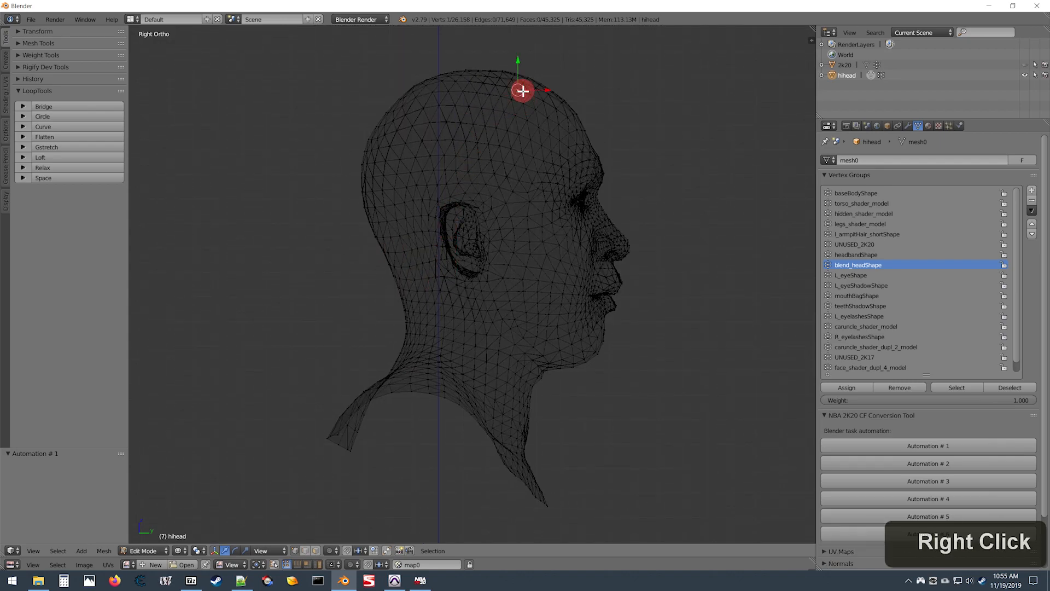
key(ctrl)
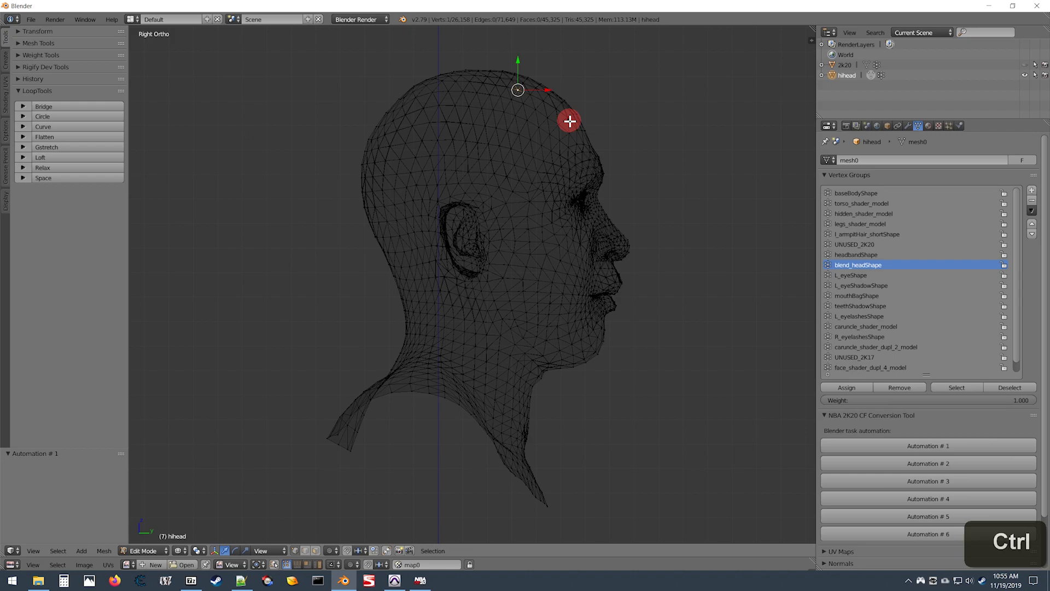
key(ctrl+l)
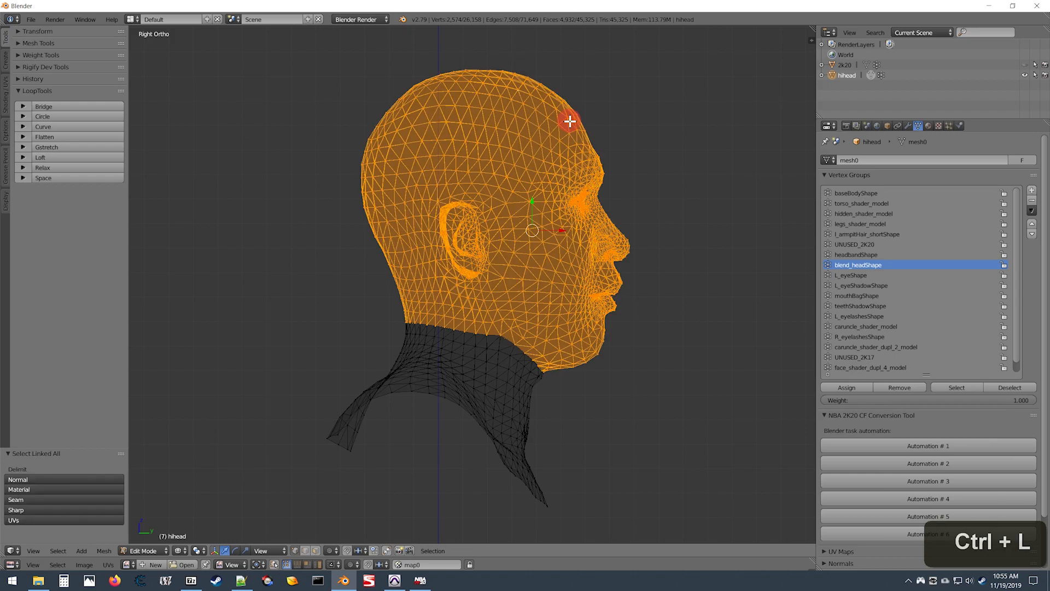
Try adjusting the head selection with Circle Select along the seam where the head meets the neck.
shift+scroll(520, 270, down, 2)
shift+scroll(529, 279, up, 1)
shift+scroll(533, 275, down, 1)
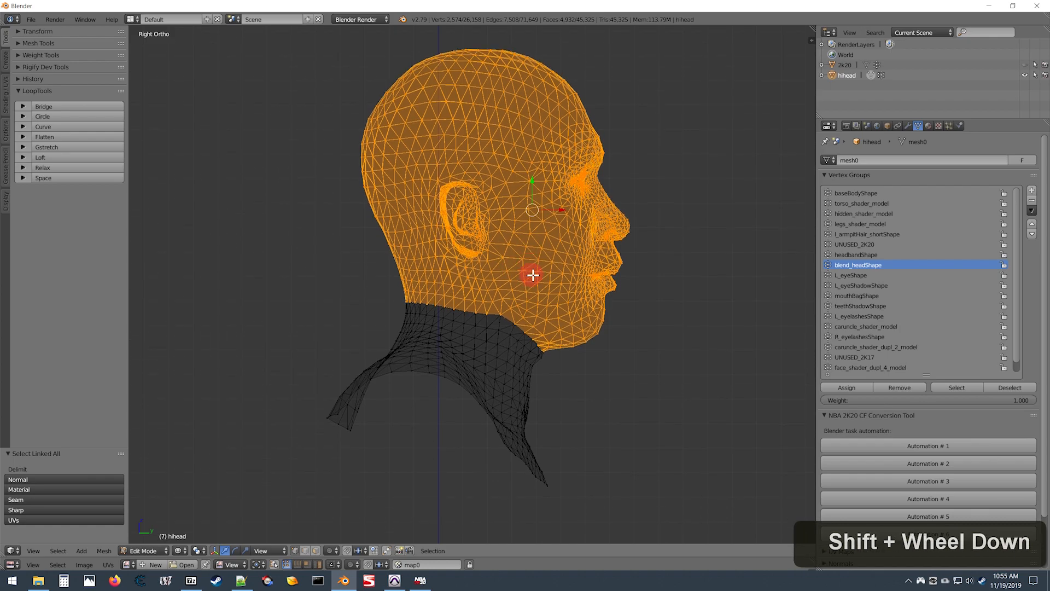
scroll(533, 275, up, 1)
shift+scroll(602, 300, up, 3)
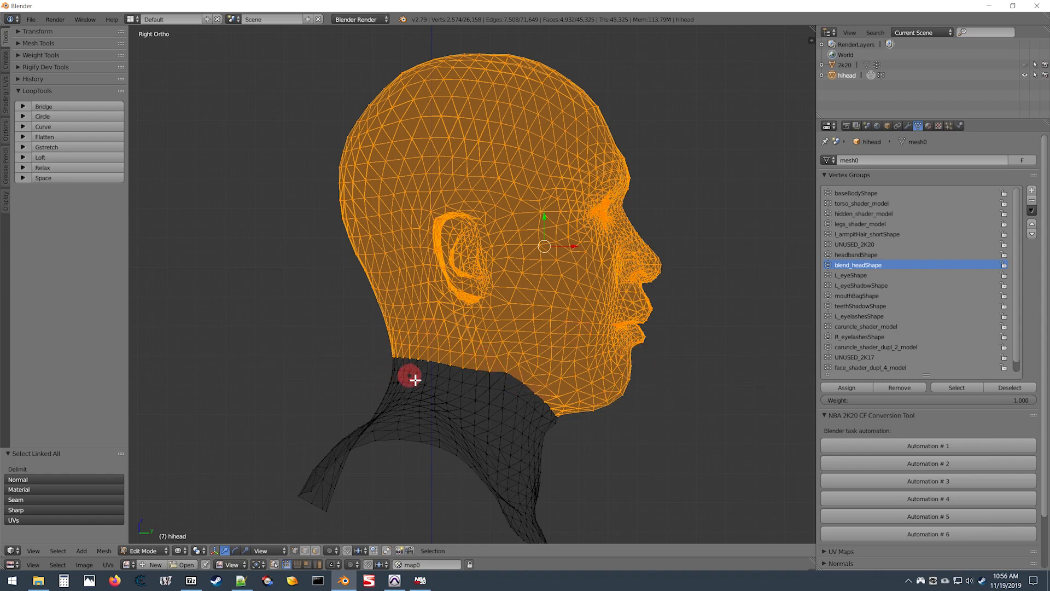
key(c)
scroll(403, 371, down, 2)
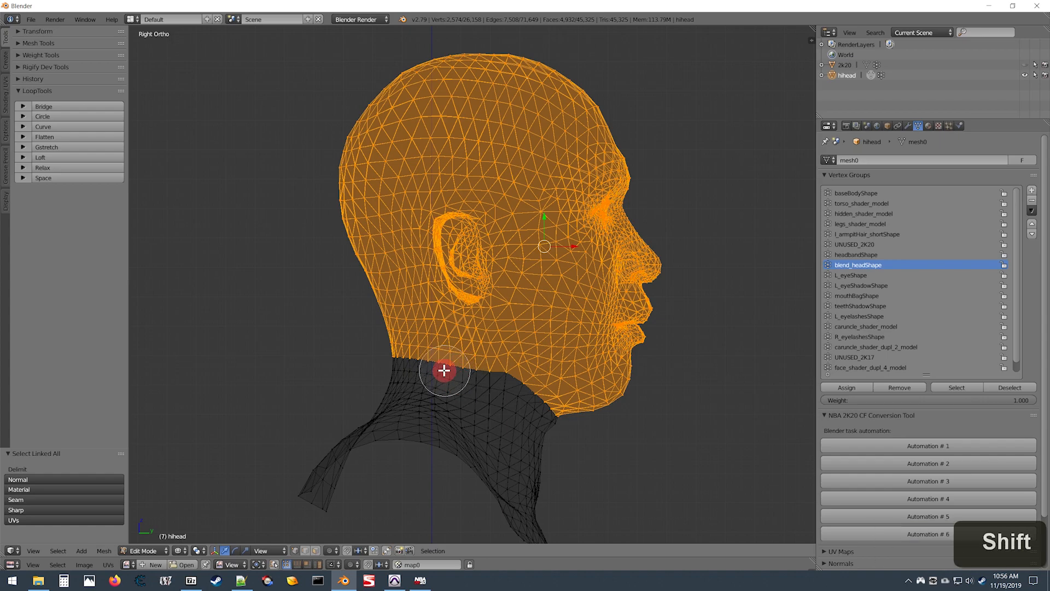
mouse_move(464, 382)
shift+mouse_down()
mouse_move(424, 345)
mouse_move(365, 327)
mouse_move(377, 337)
mouse_move(398, 317)
mouse_move(390, 308)
mouse_move(403, 330)
mouse_move(471, 336)
mouse_move(401, 334)
mouse_move(466, 341)
mouse_move(472, 351)
shift+mouse_up()
right_click(472, 351)
key(ctrl+z)
key(ctrl+z)
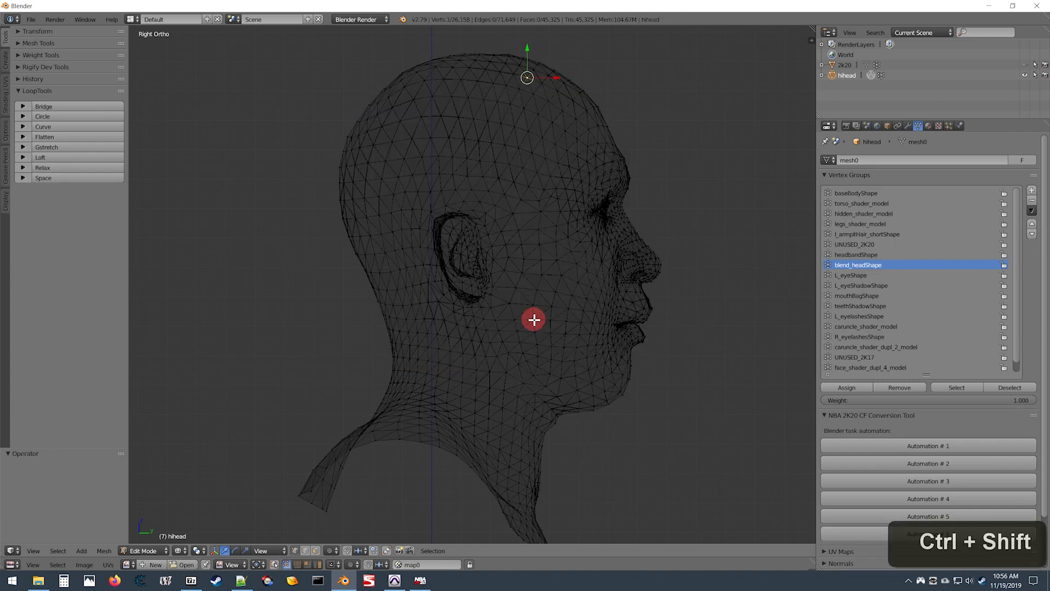
key(ctrl+shift+z)
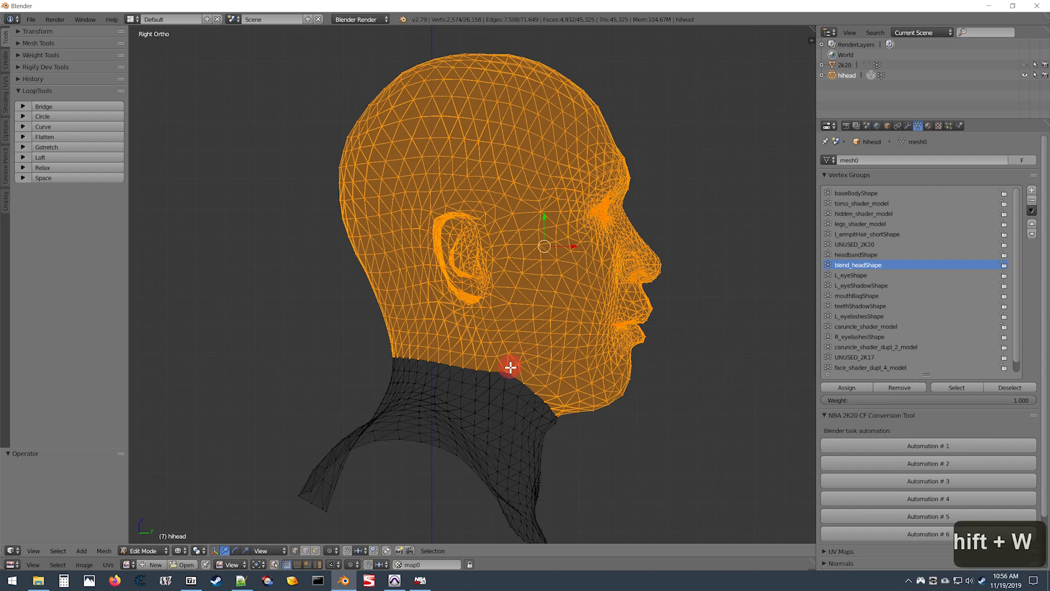
Add the neck's upper edge loop at the seam to the head selection and run Automation # 2.
shift+scroll(503, 361, up, 2)
scroll(441, 315, up, 2)
scroll(443, 315, down, 1)
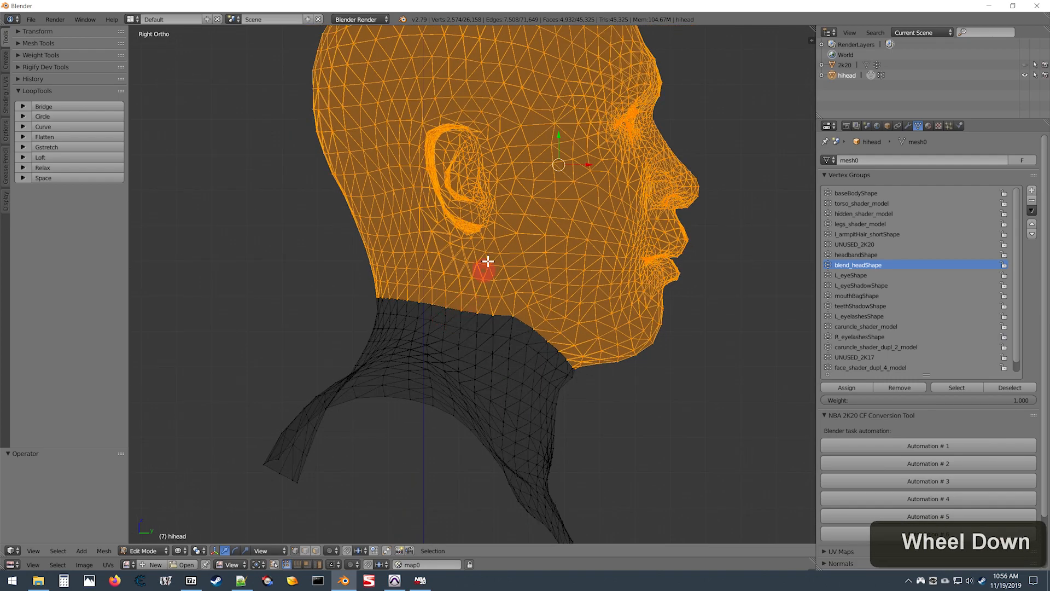
scroll(540, 345, up, 1)
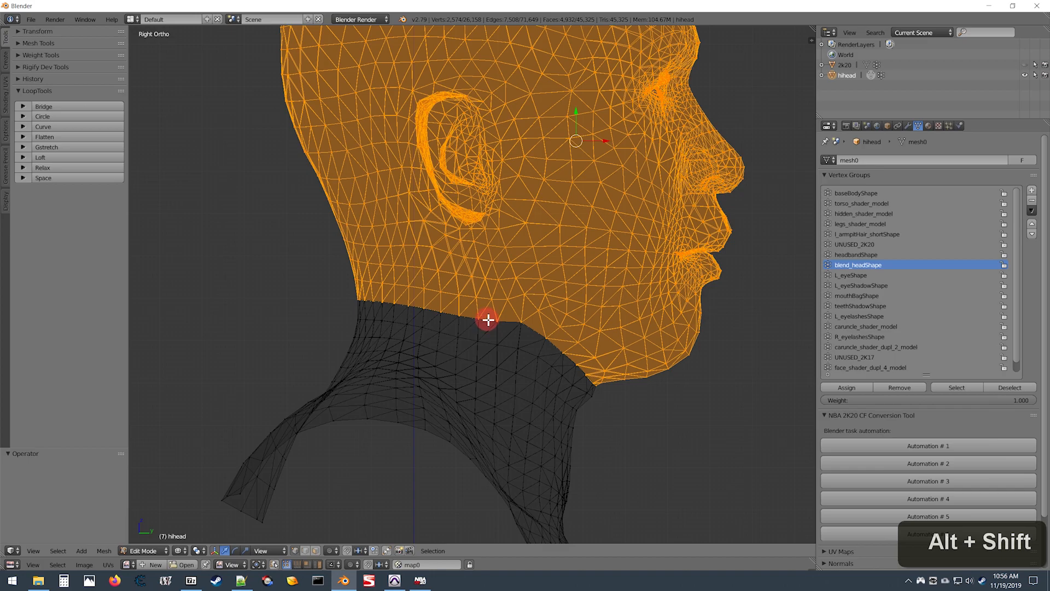
scroll(491, 358, up, 3)
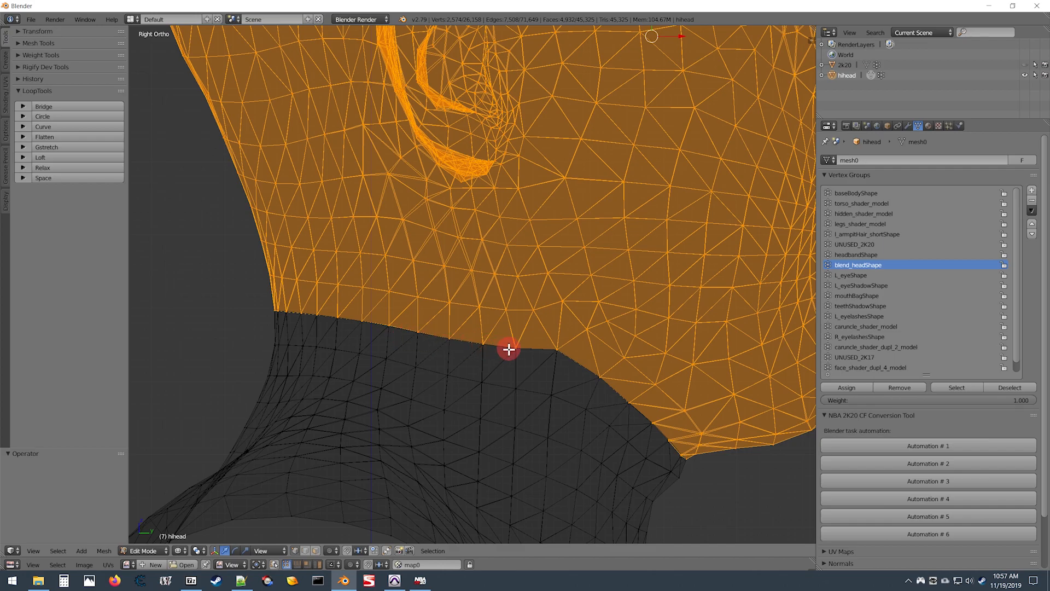
scroll(517, 339, down, 3)
scroll(493, 336, up, 3)
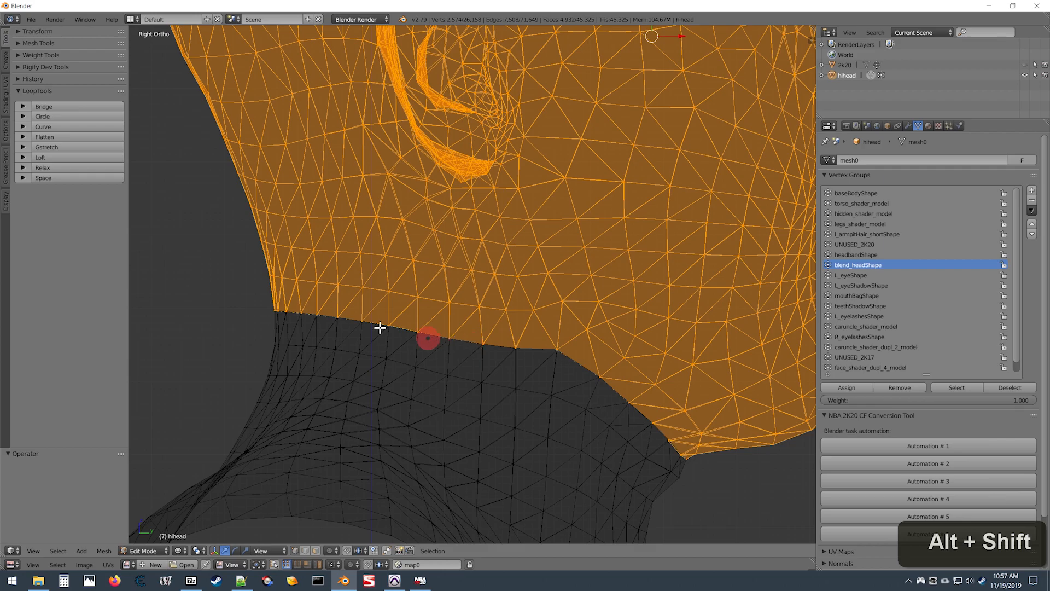
alt+shift+right_click(500, 346)
scroll(499, 346, down, 5)
scroll(500, 346, up, 1)
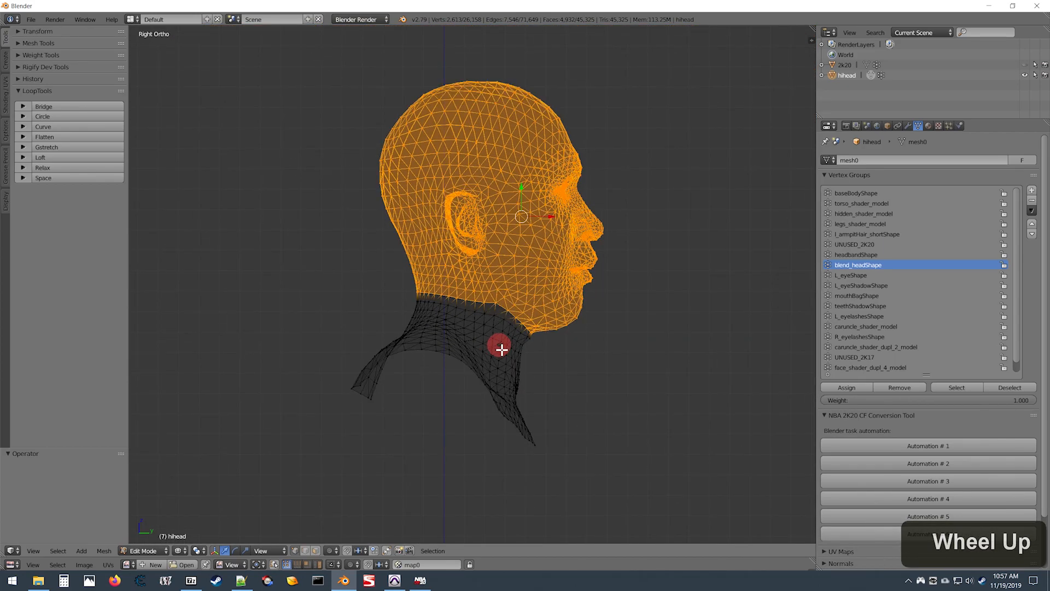
click(931, 465)
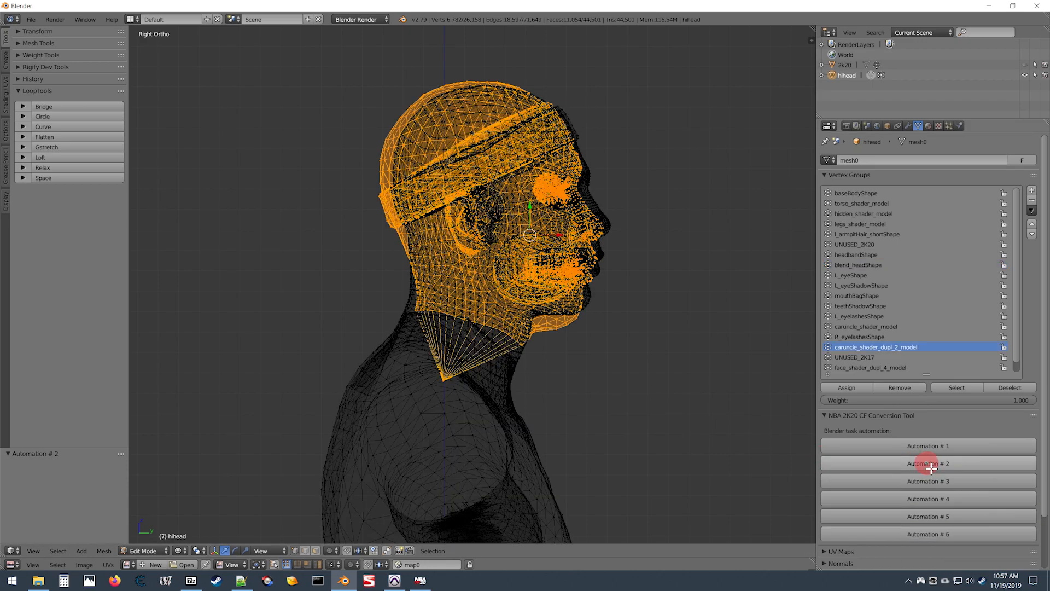
Try adding the face_shader_dupl_4_model vertex group to the head selection and undo that selection.
scroll(548, 377, up, 2)
shift+scroll(621, 358, up, 4)
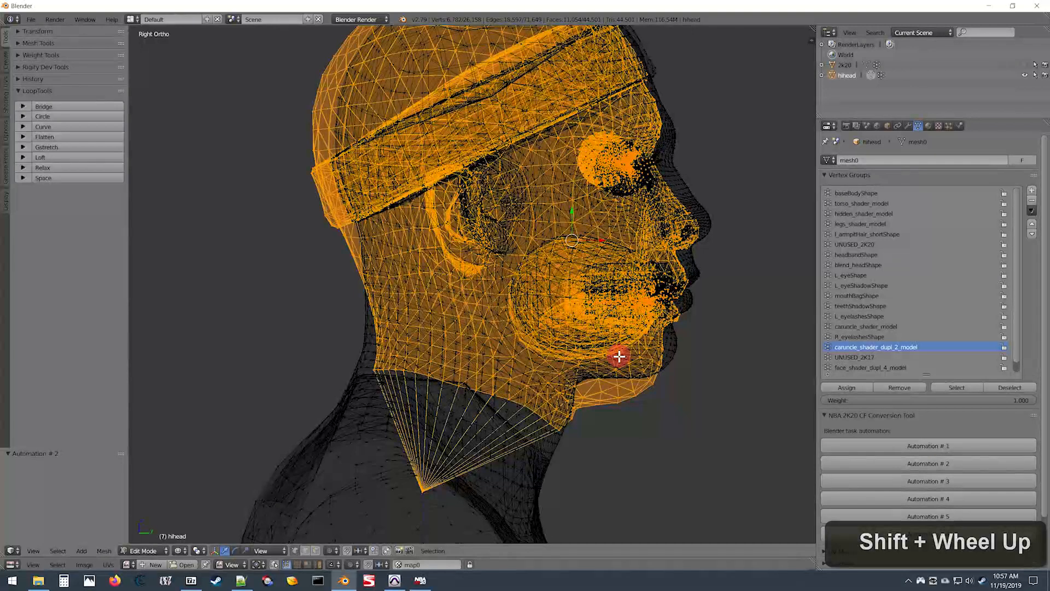
scroll(621, 365, up, 1)
scroll(621, 365, down, 3)
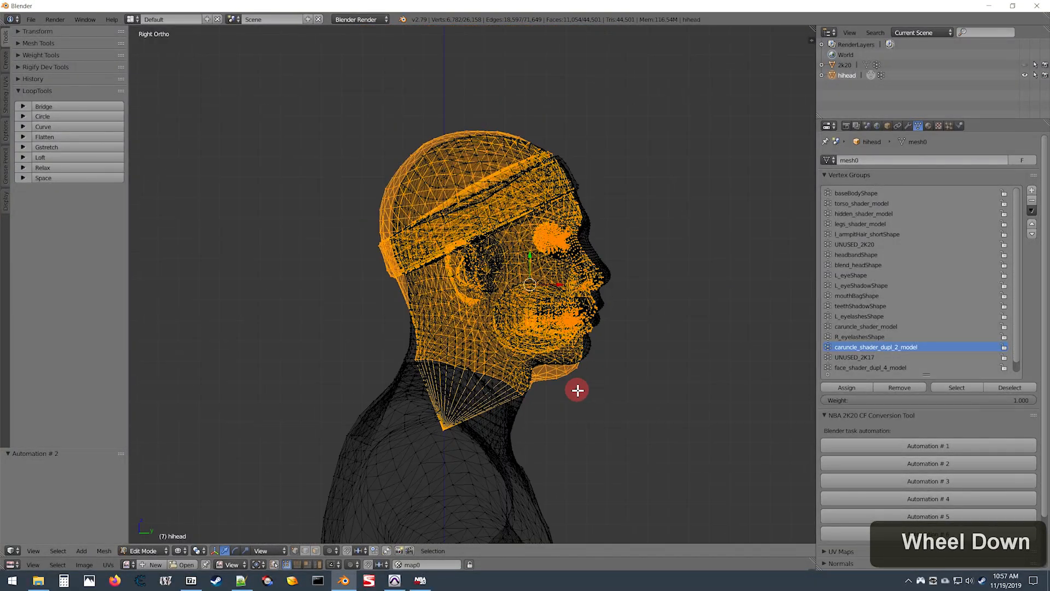
shift+scroll(577, 388, up, 1)
shift+scroll(577, 388, down, 2)
scroll(565, 368, up, 2)
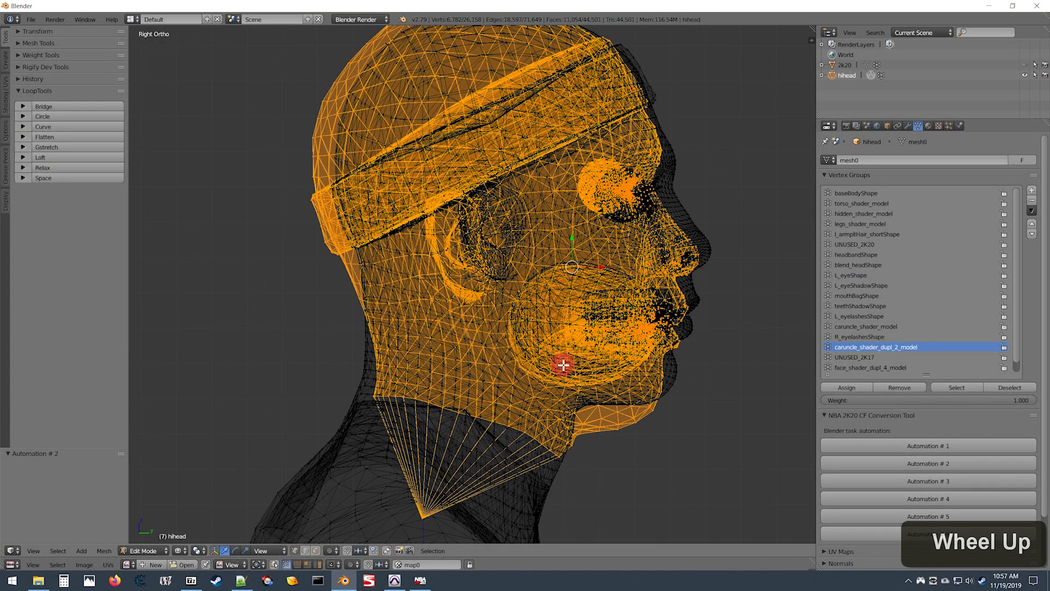
click(892, 367)
click(933, 386)
scroll(687, 389, down, 4)
scroll(655, 375, up, 3)
shift+scroll(654, 375, down, 3)
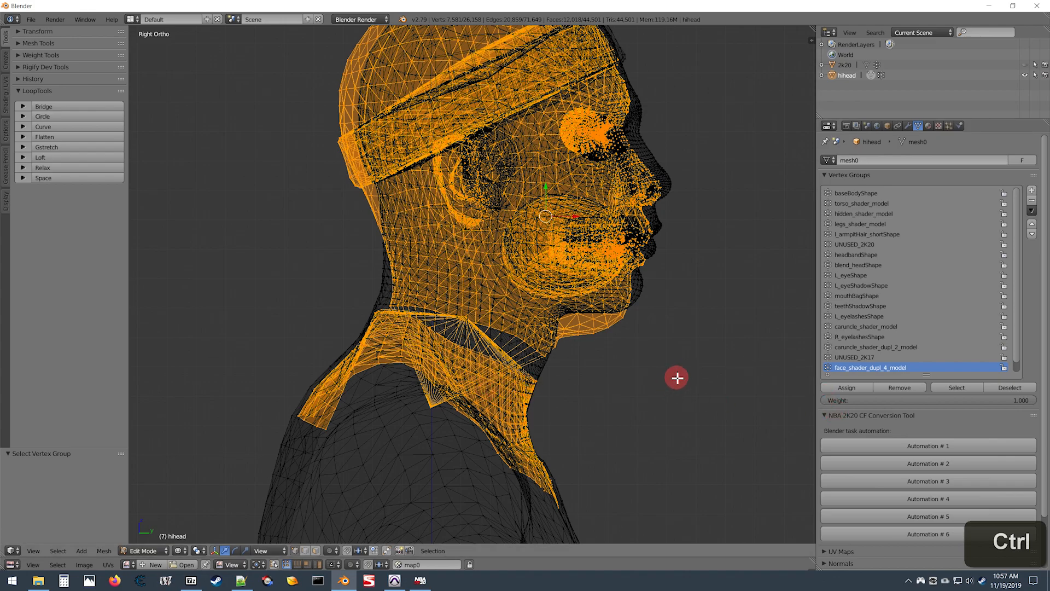
key(ctrl)
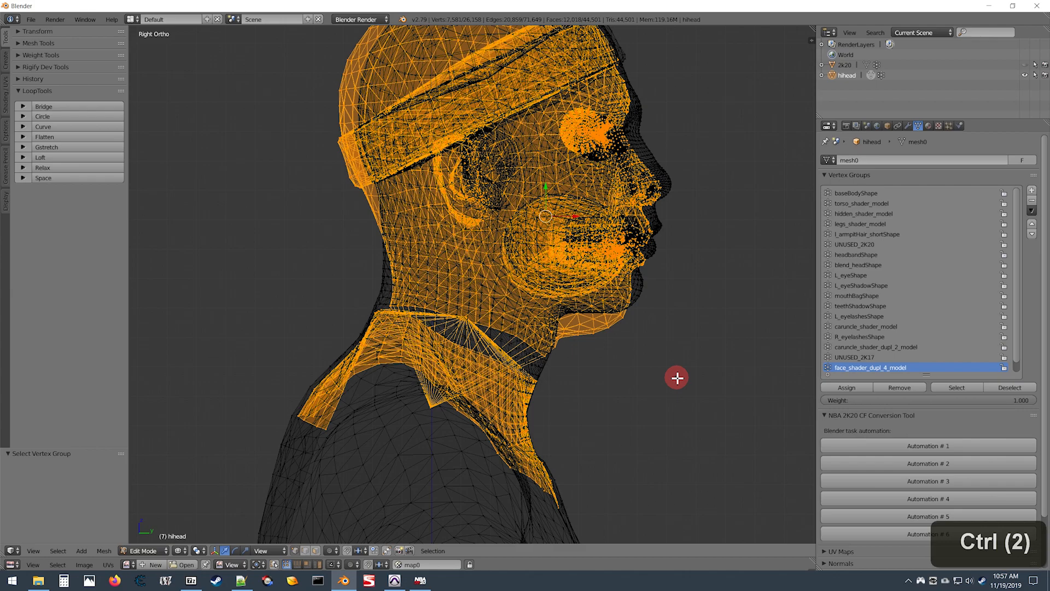
key(ctrl+z)
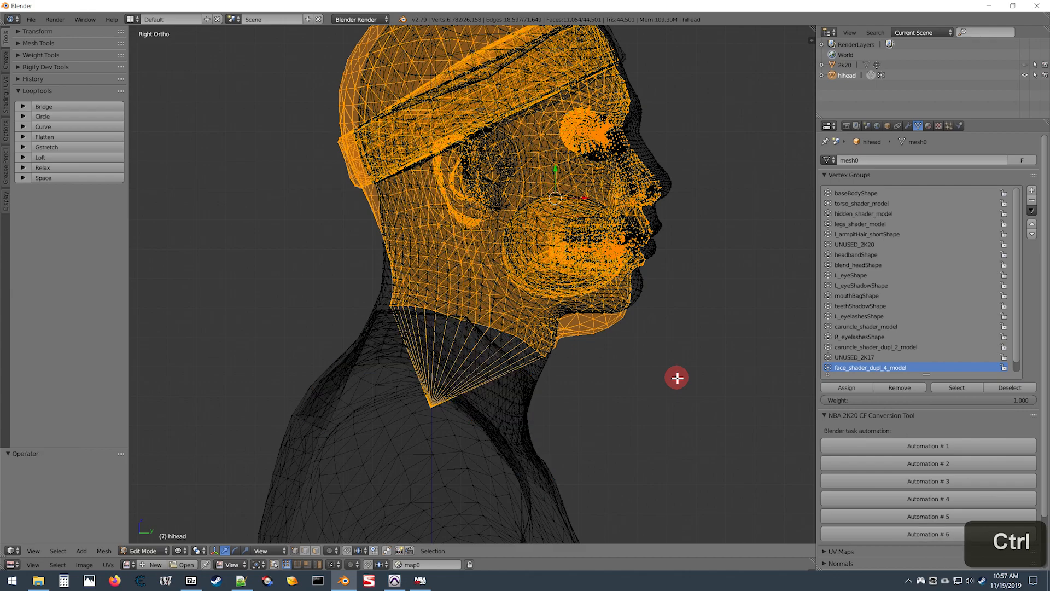
key(ctrl+shift+z)
key(ctrl+z)
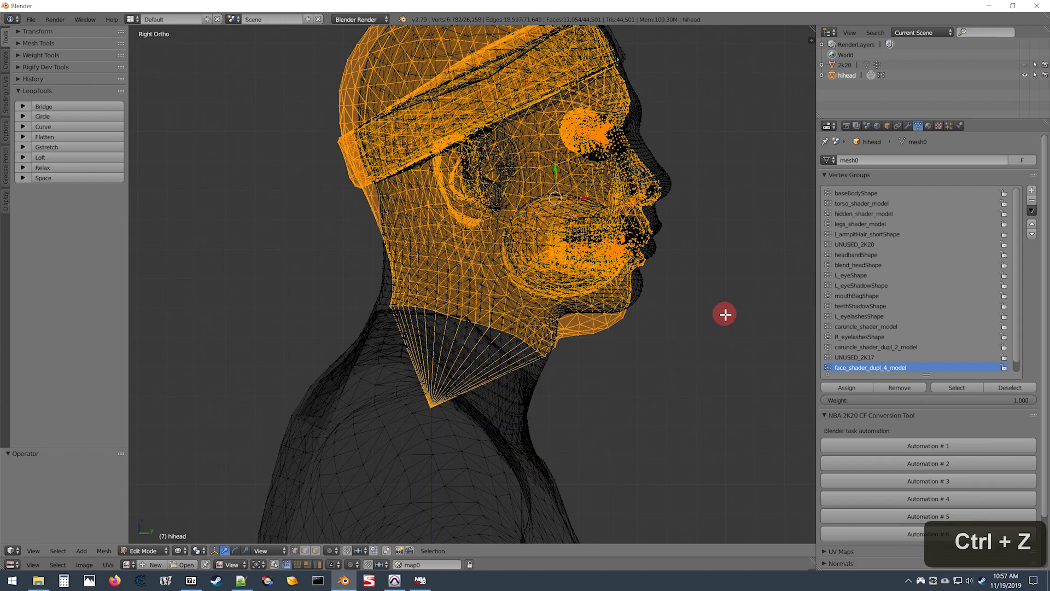
Rotate the selected head parts by -2° about the global X axis.
key(r)
key(x)
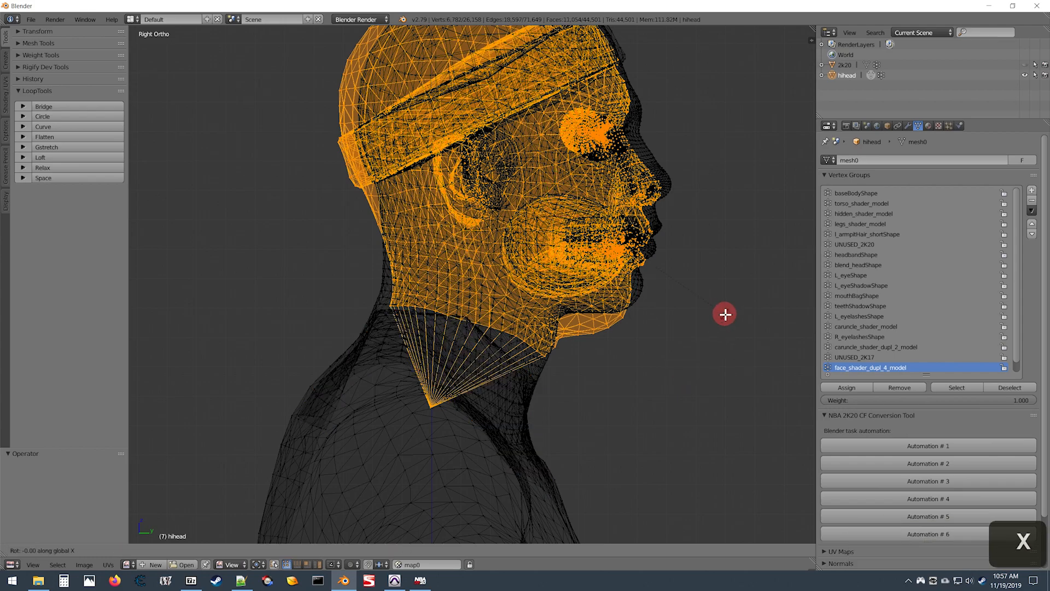
key(ctrl+shift)
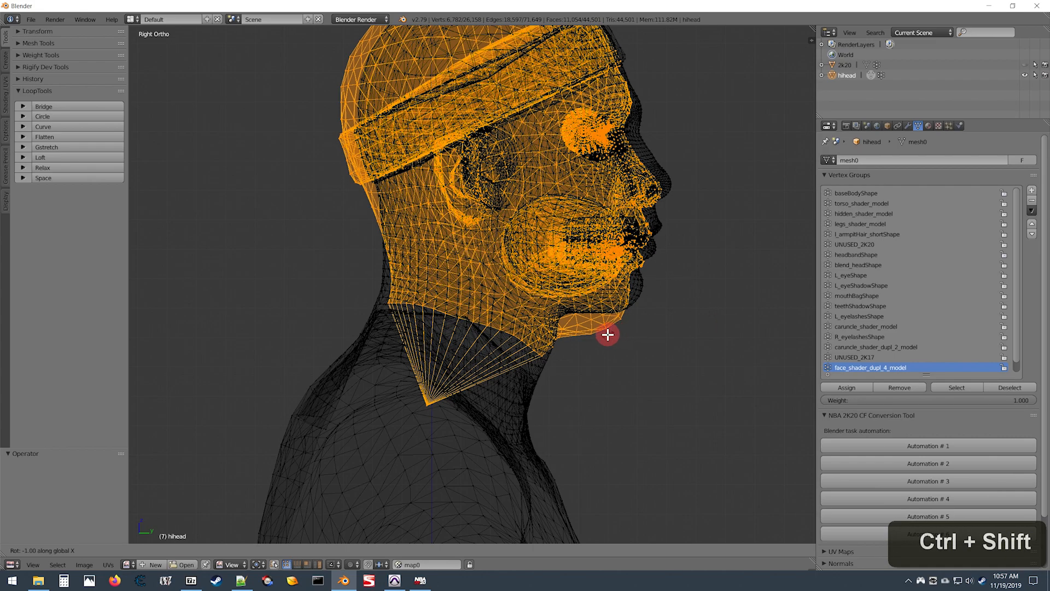
ctrl+shift+click(559, 327)
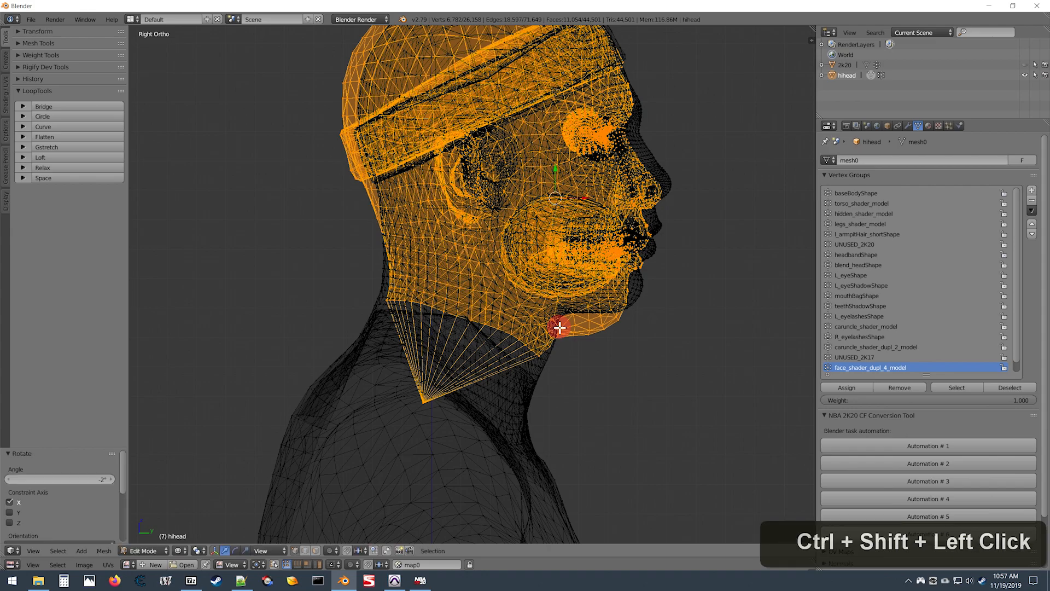
shift+scroll(704, 262, up, 7)
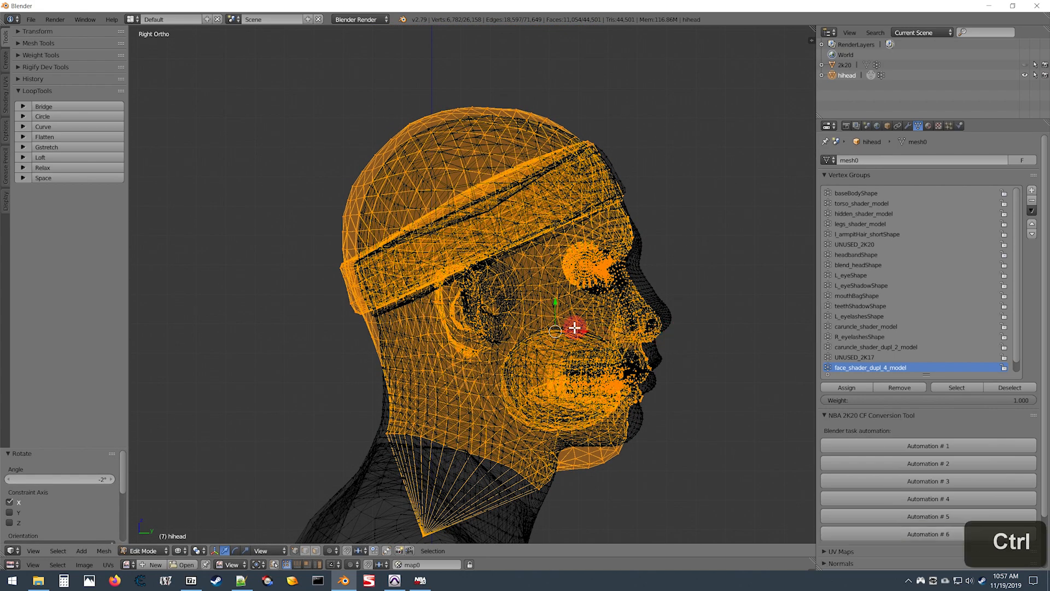
ctrl+scroll(566, 328, up, 3)
scroll(551, 340, up, 3)
scroll(551, 340, up, 2)
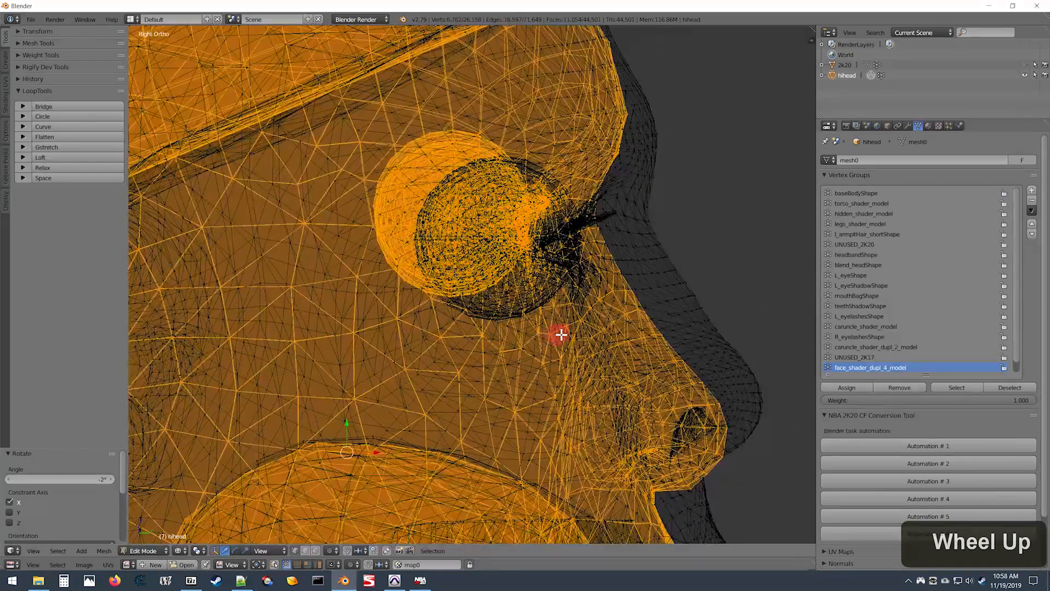
shift+scroll(562, 335, up, 2)
scroll(563, 339, up, 3)
scroll(559, 341, down, 3)
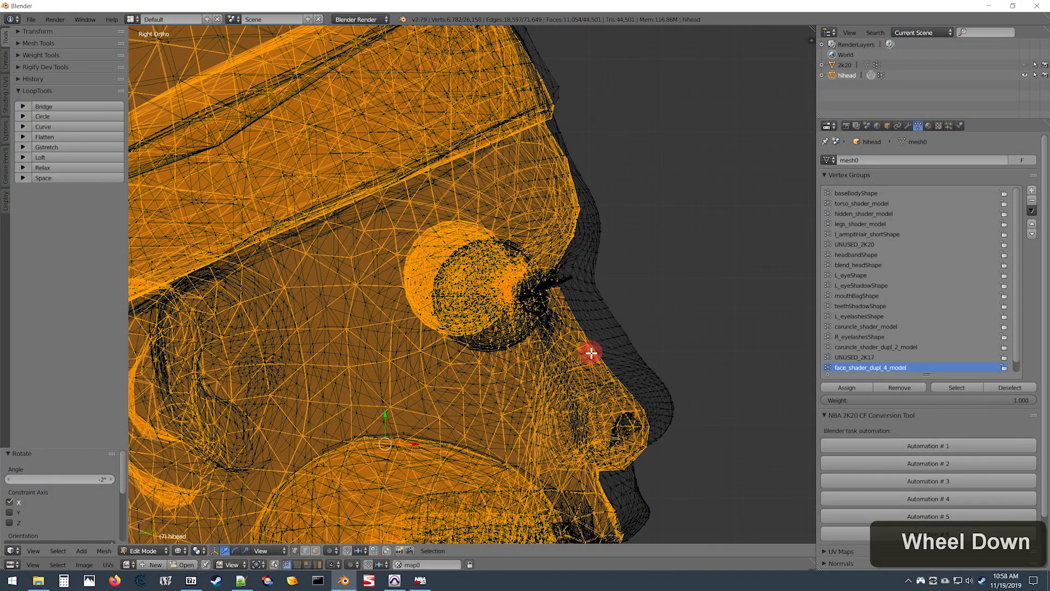
key(g)
key(y)
key(ctrl)
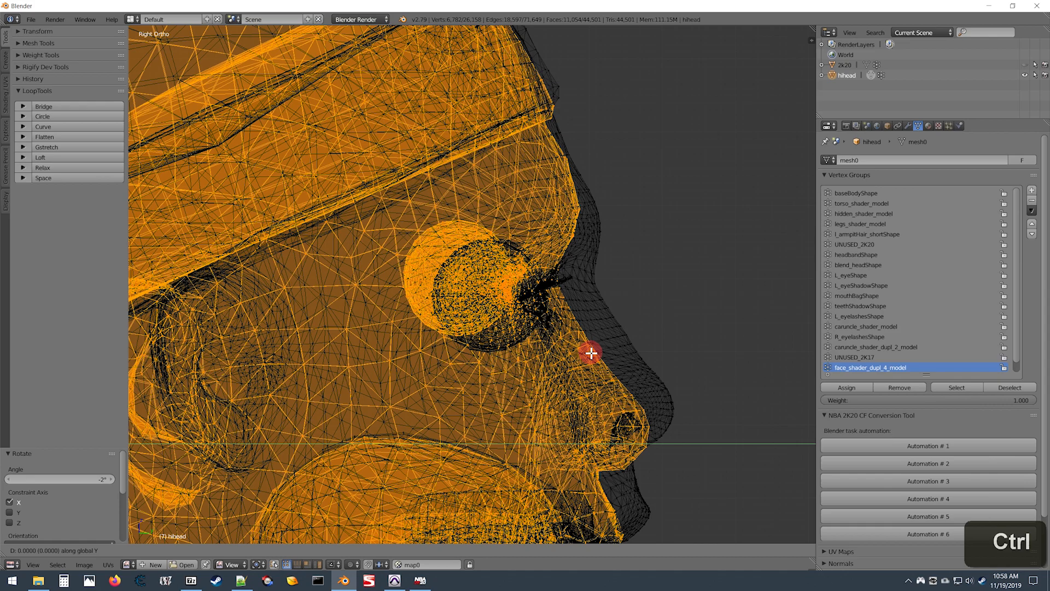
right_click(591, 353)
Move the selected head parts 0.420 along global Y, using the overlapping eyeballs as the alignment reference.
scroll(588, 352, down, 4)
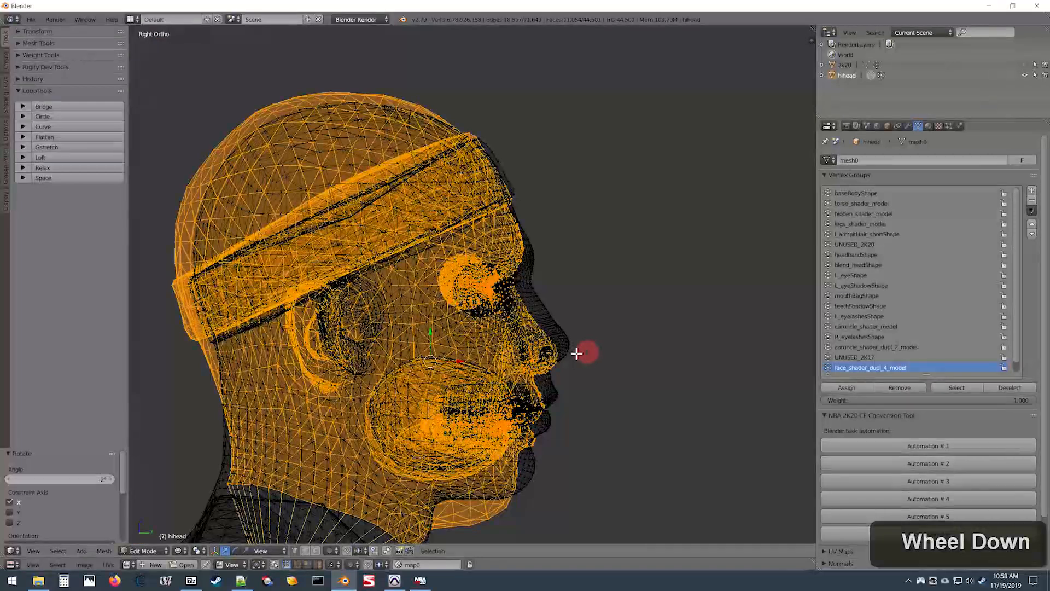
scroll(498, 346, up, 6)
scroll(497, 346, down, 4)
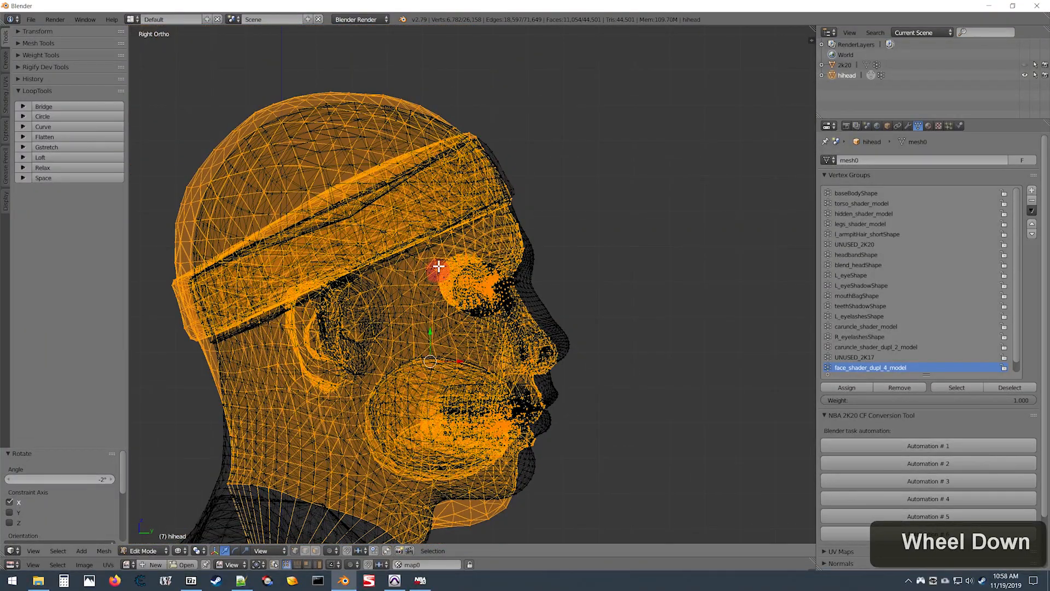
scroll(492, 305, up, 4)
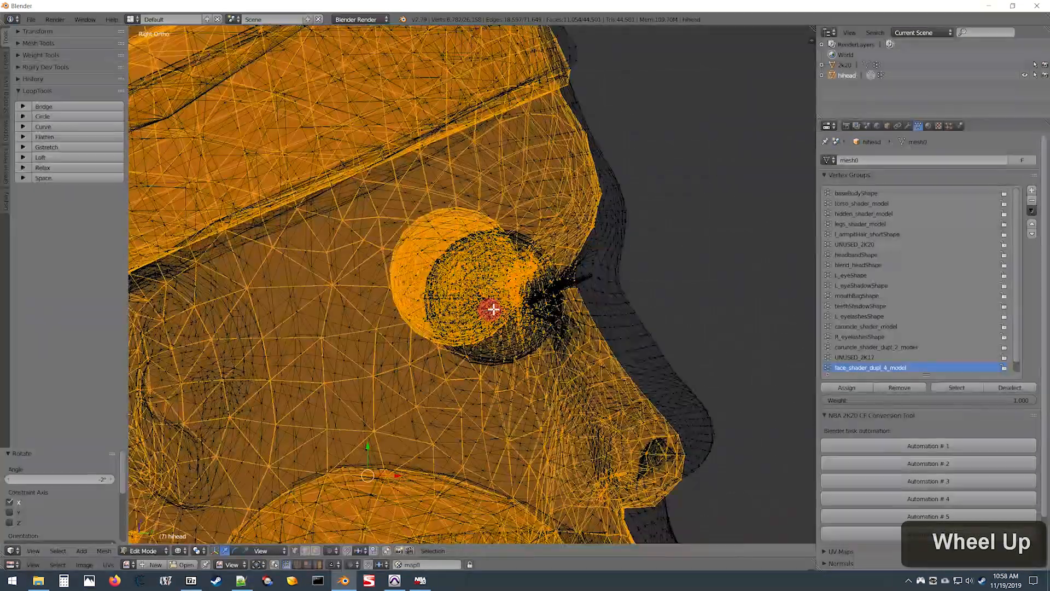
scroll(489, 302, down, 6)
scroll(421, 268, up, 8)
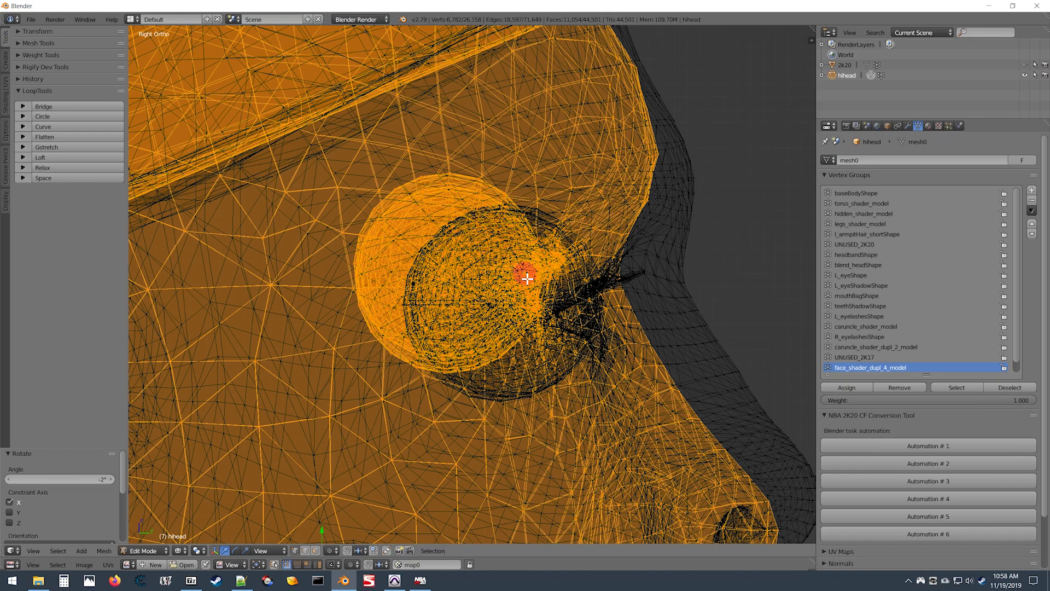
scroll(565, 339, down, 3)
scroll(570, 337, up, 3)
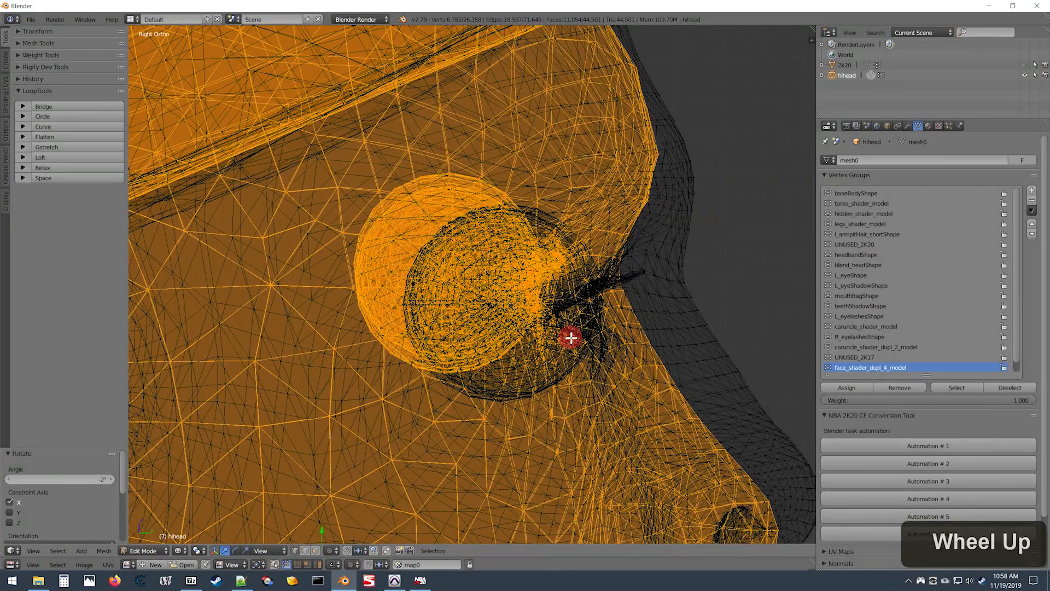
key(g)
key(y)
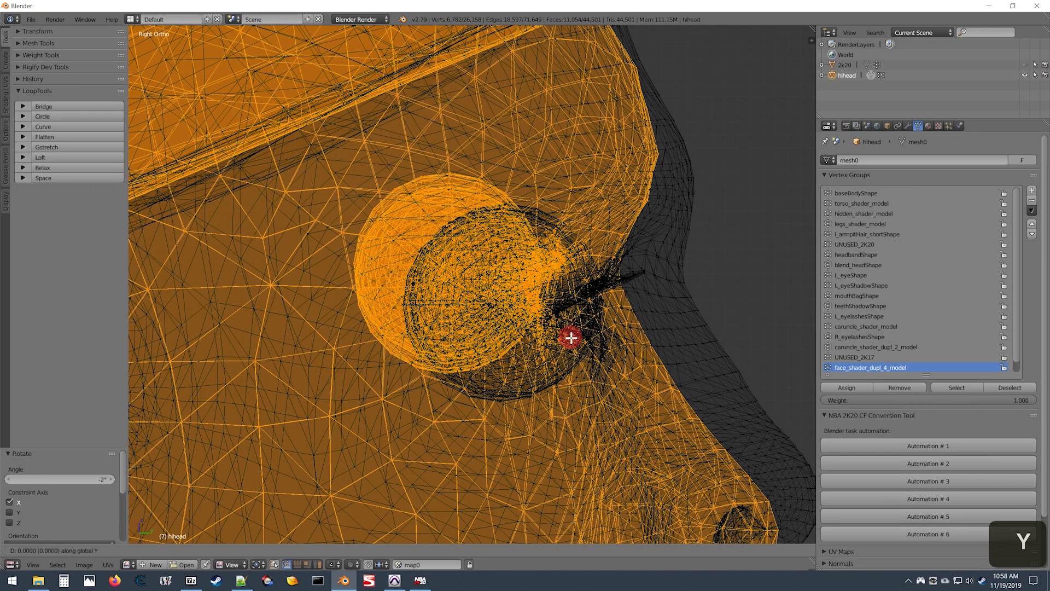
key(ctrl)
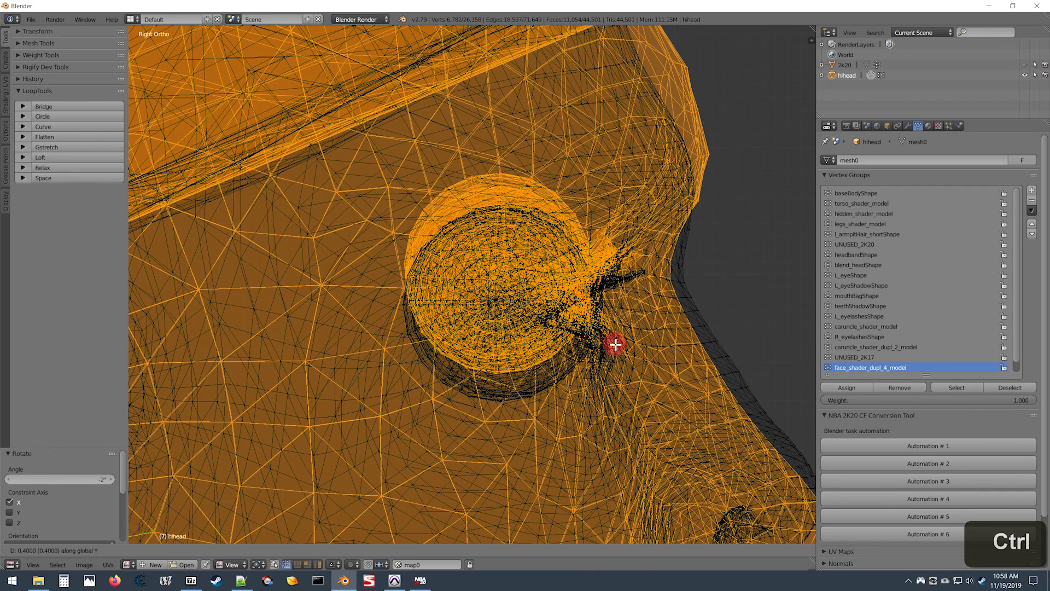
key(shift)
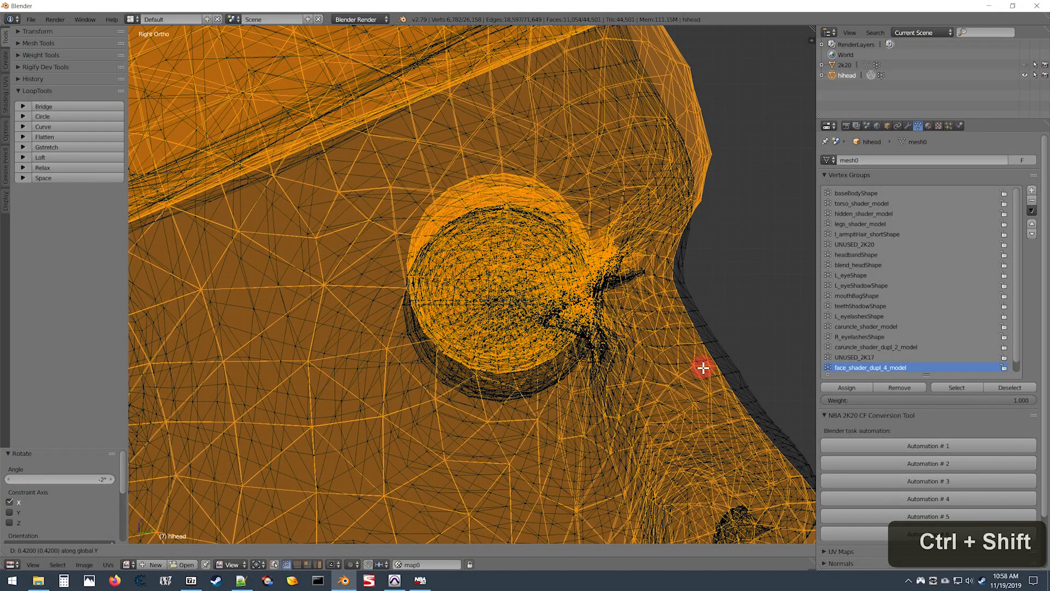
ctrl+shift+click(703, 367)
Move the selected head parts -0.240 along global Z to match the height of the underlying eyeballs.
key(g)
key(z)
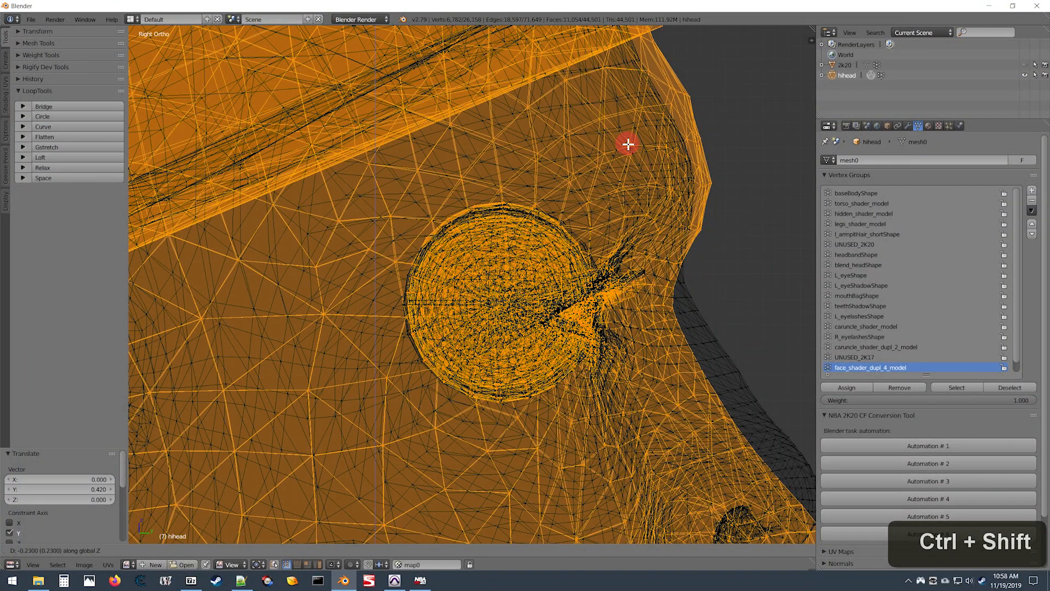
ctrl+shift+click(628, 154)
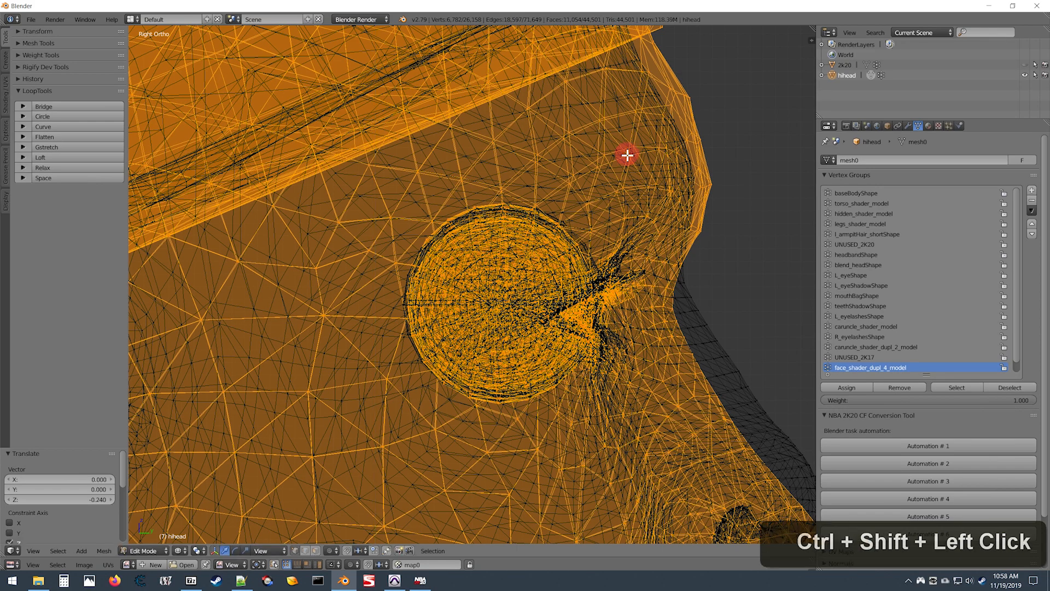
Fine-tune the eyeball alignment by moving the selected head parts 0.010 along Y and -0.010 along Z.
key(g)
key(y)
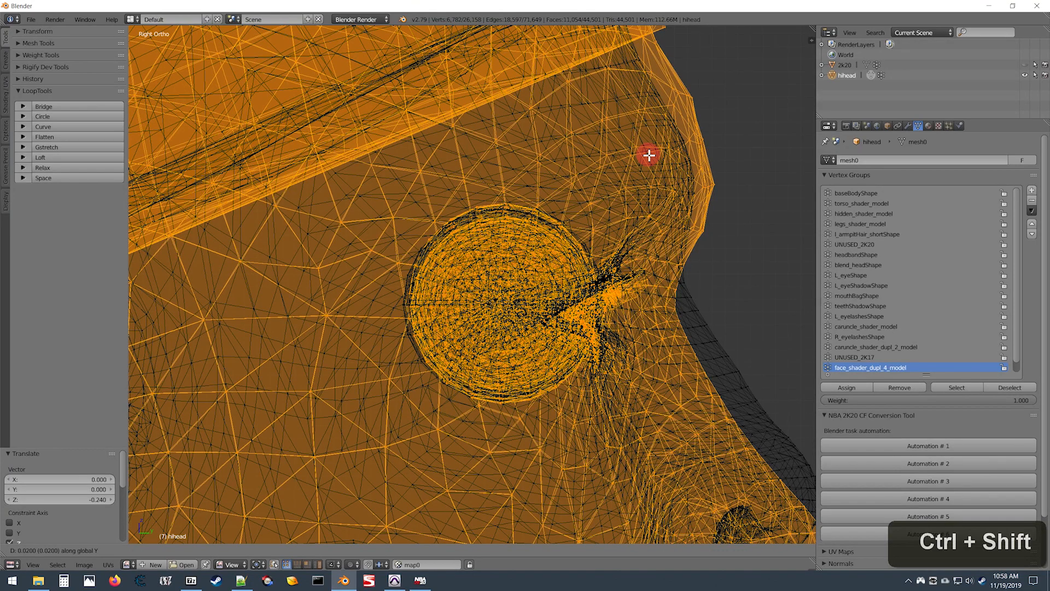
ctrl+shift+click(644, 156)
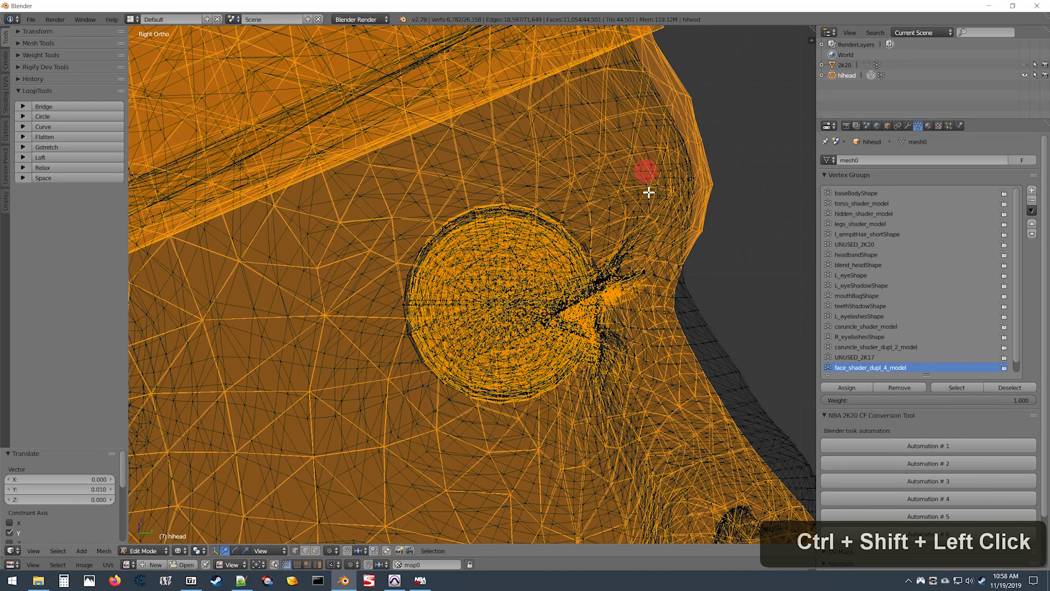
scroll(637, 357, down, 2)
key(g)
key(z)
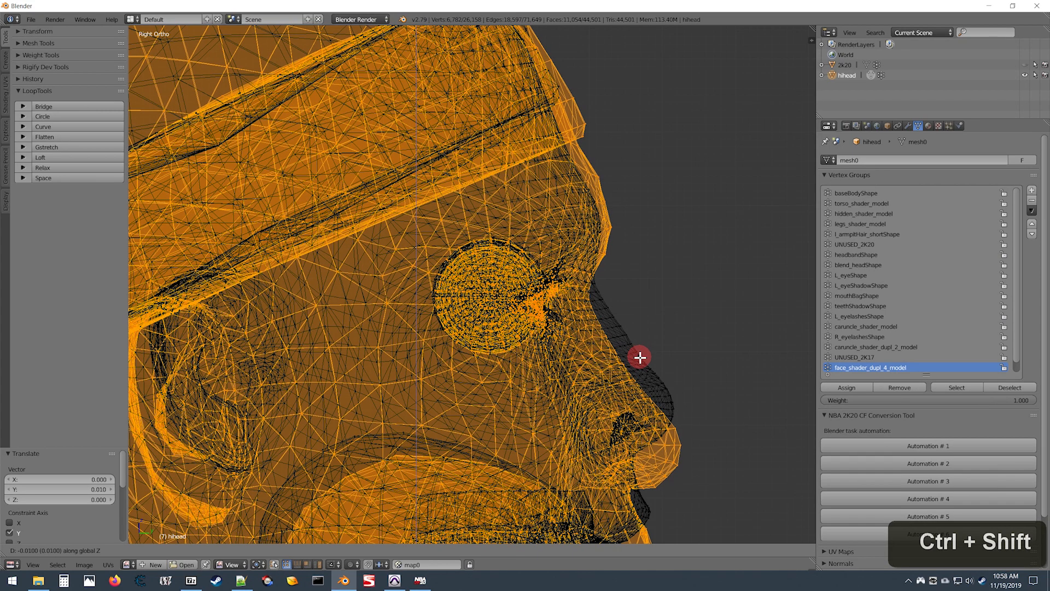
ctrl+shift+click(638, 357)
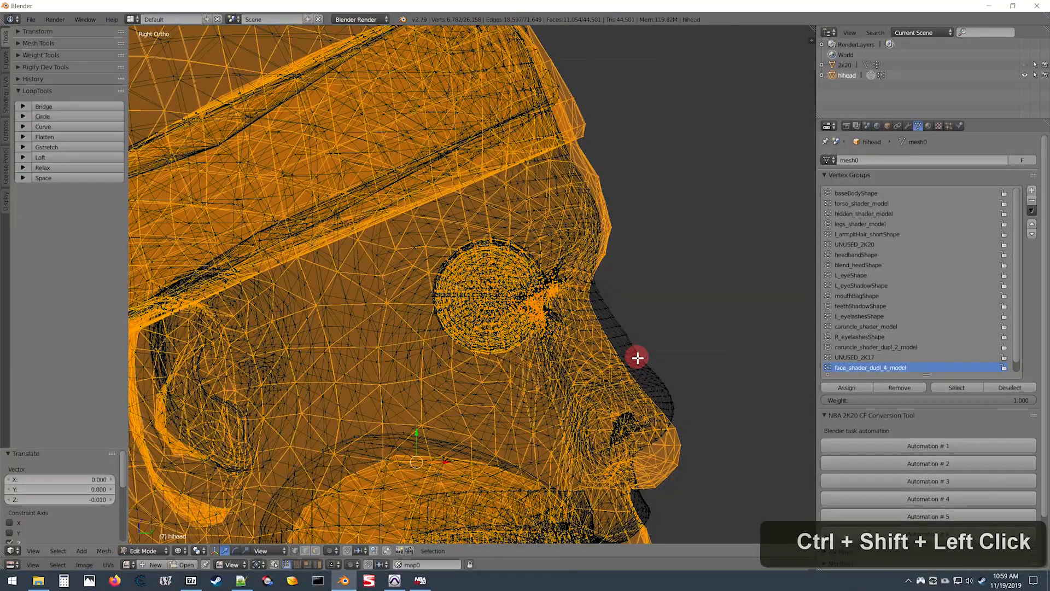
scroll(634, 352, up, 6)
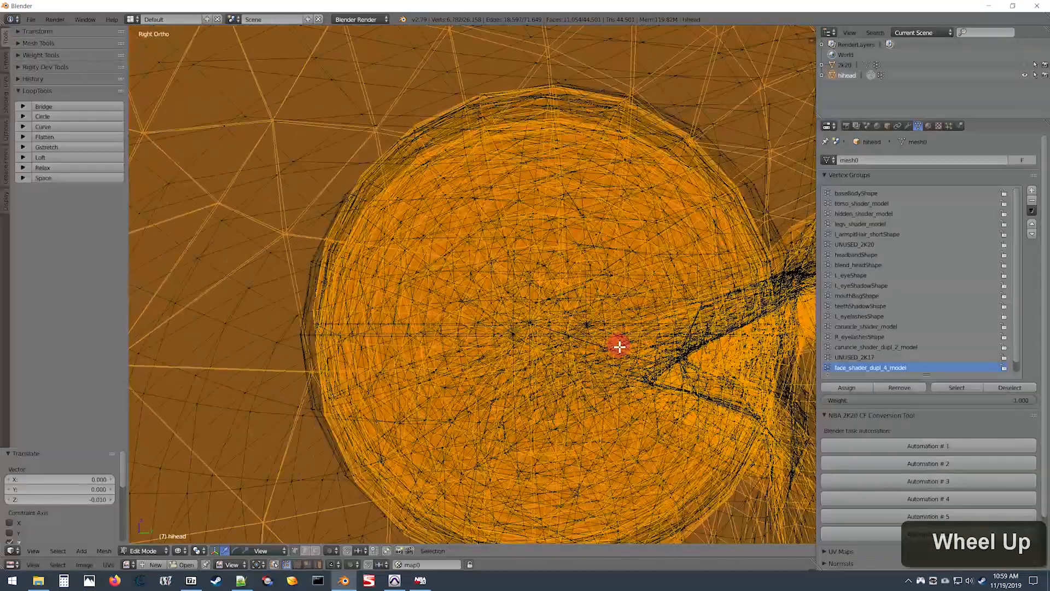
Examine the eyeball overlap up close and the overall fit of the head parts on the body from the side.
scroll(618, 346, down, 2)
scroll(617, 345, down, 4)
scroll(616, 344, up, 4)
scroll(613, 340, down, 5)
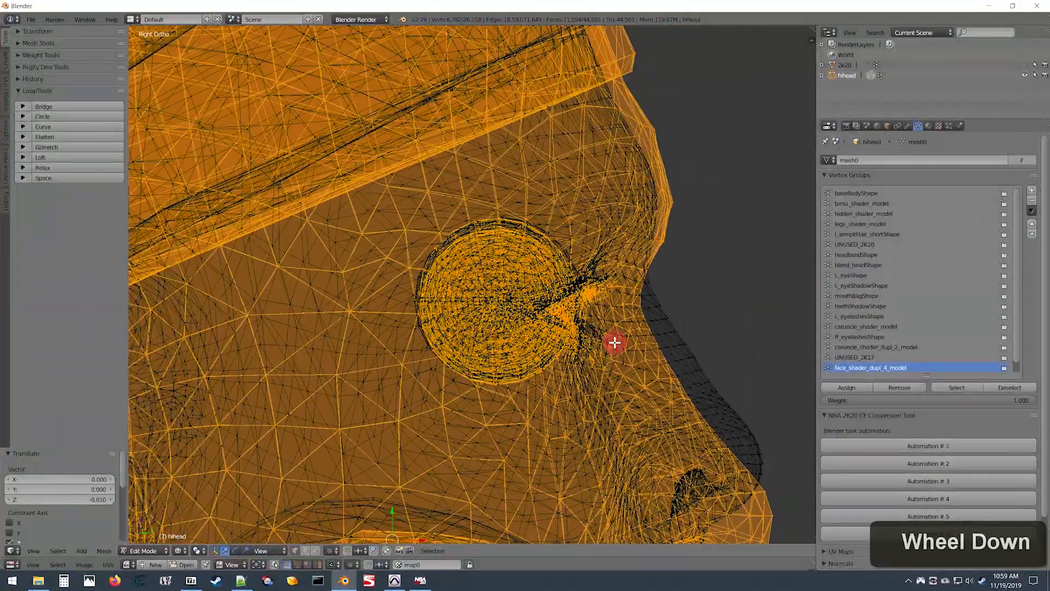
scroll(607, 333, down, 4)
shift+scroll(359, 398, down, 2)
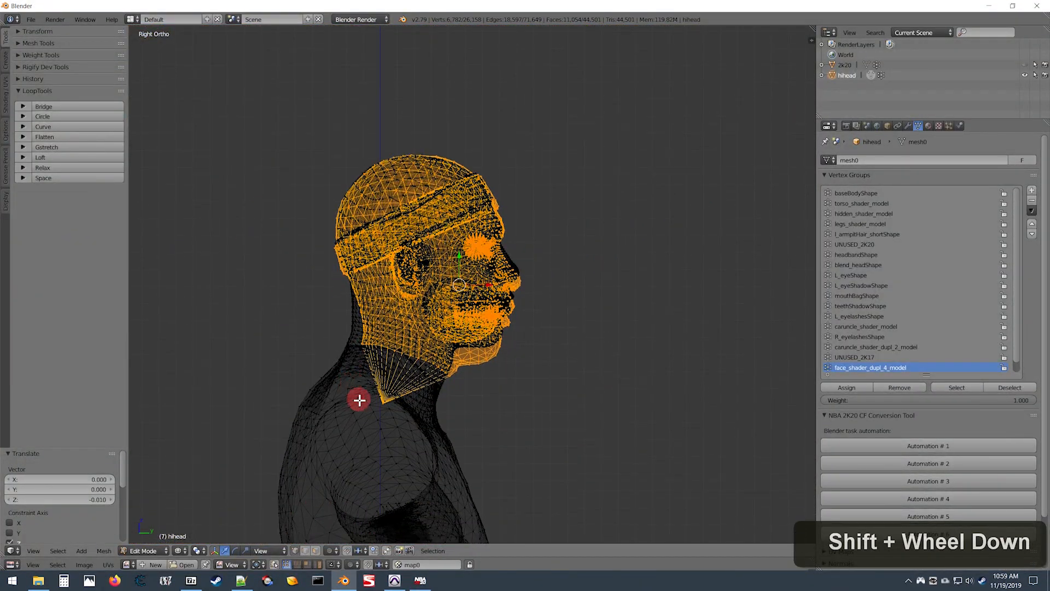
scroll(374, 370, up, 1)
scroll(434, 368, down, 1)
scroll(466, 342, up, 1)
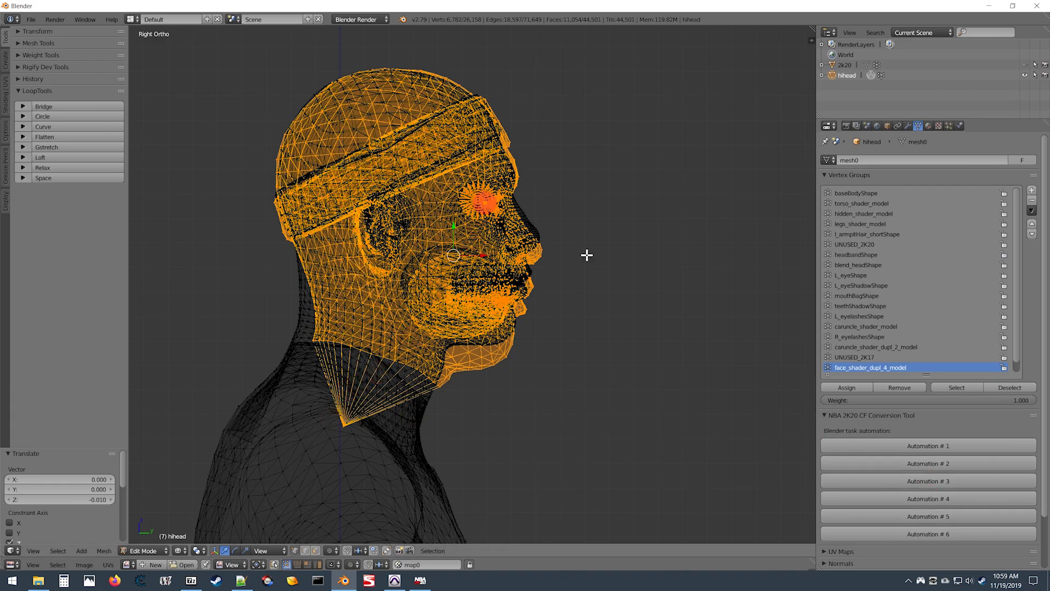
Run Automation # 3 of the conversion tool to isolate the body's neck section with its upper edge selected for proportional editing.
click(945, 482)
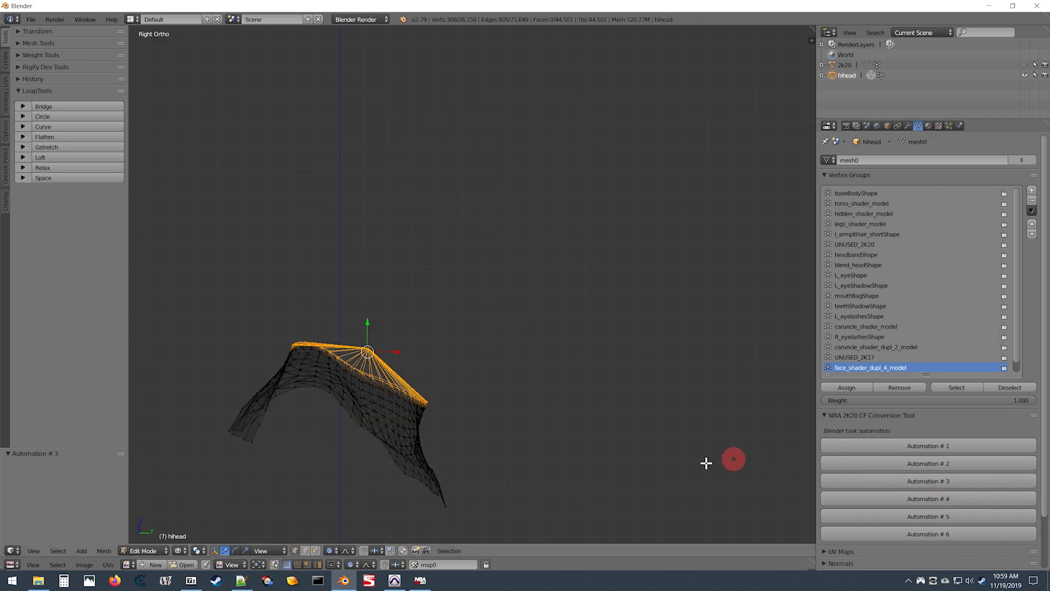
shift+scroll(361, 404, down, 5)
ctrl+scroll(405, 347, down, 6)
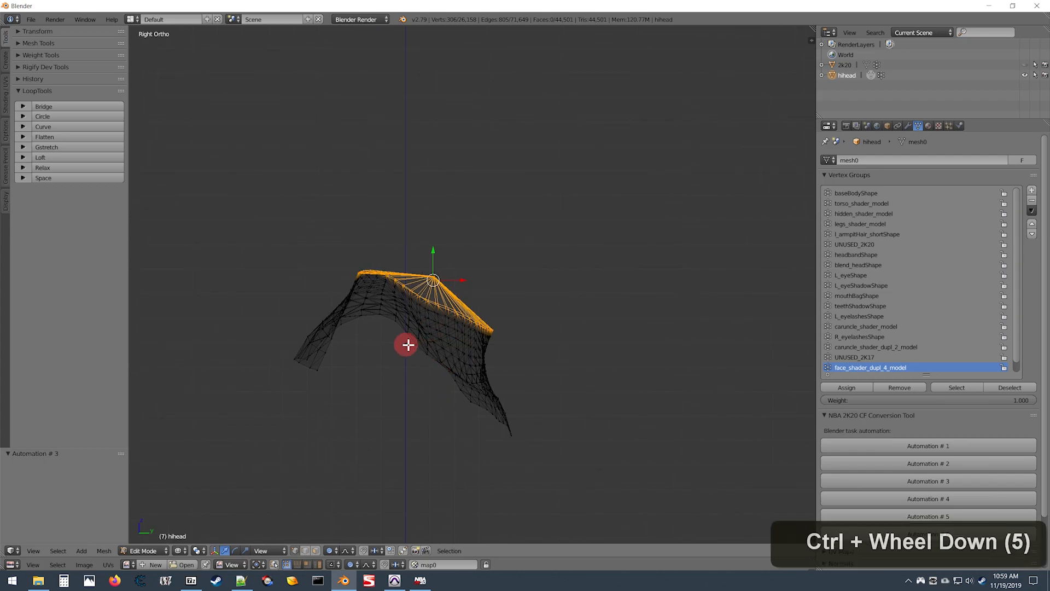
shift+scroll(481, 348, down, 4)
scroll(531, 350, up, 2)
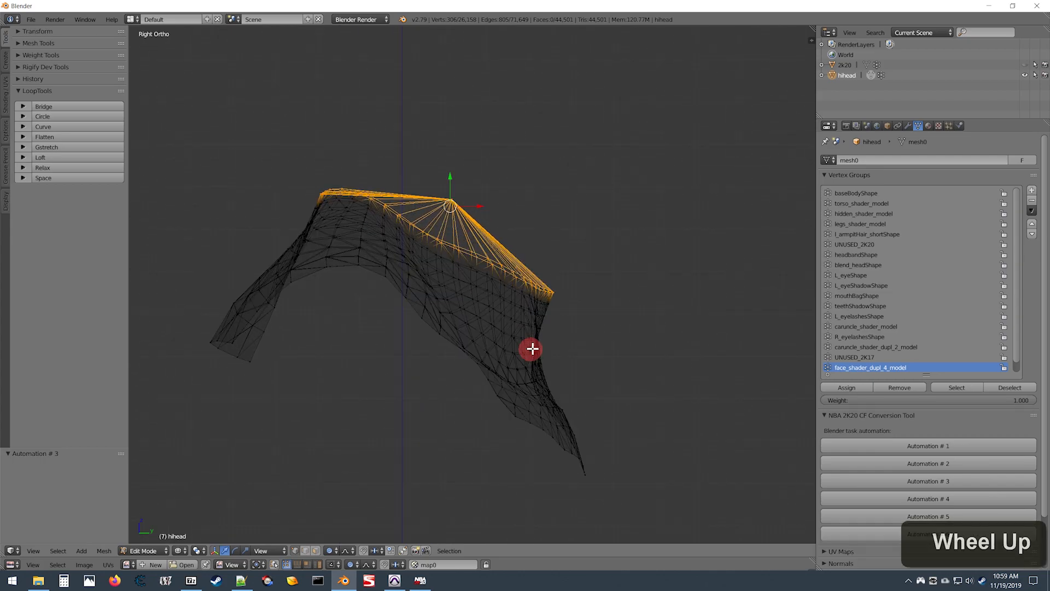
shift+scroll(520, 275, up, 5)
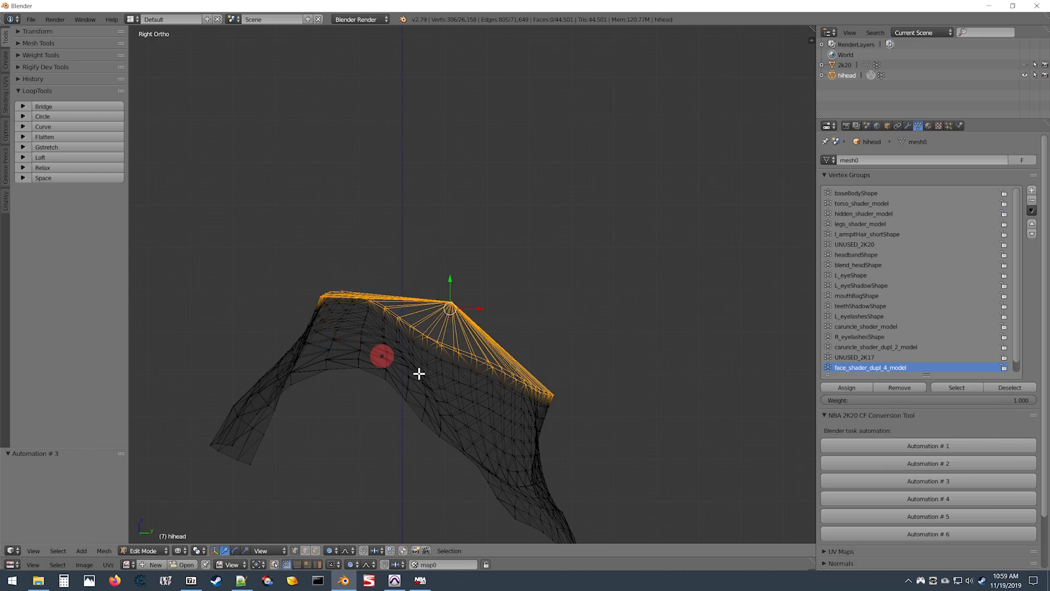
Compare the isolated neck section with the full head and body in Object Mode, checking the gap at the neck seam.
key(Tab)
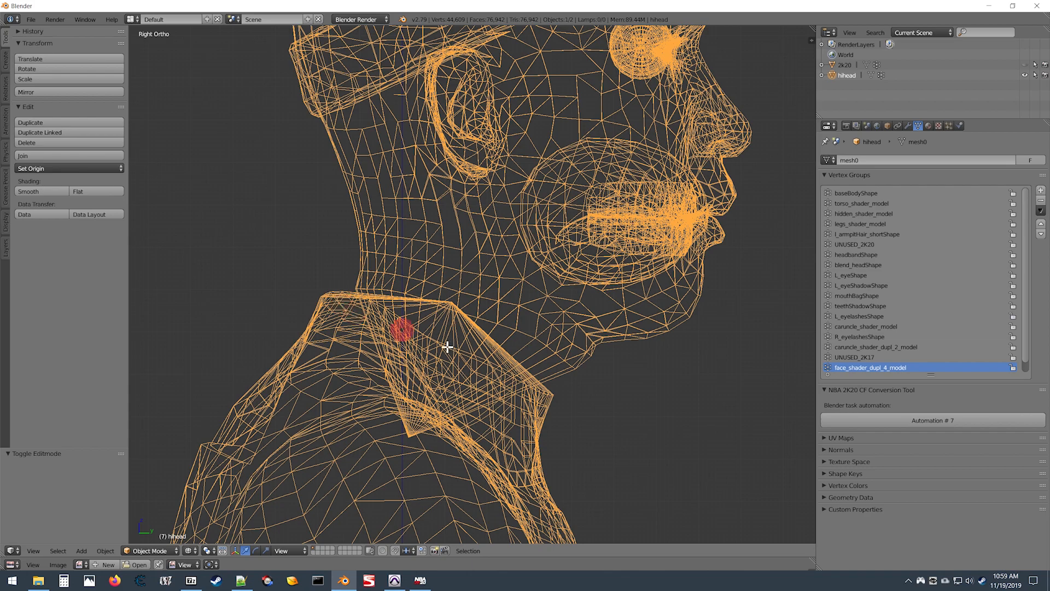
key(Tab)
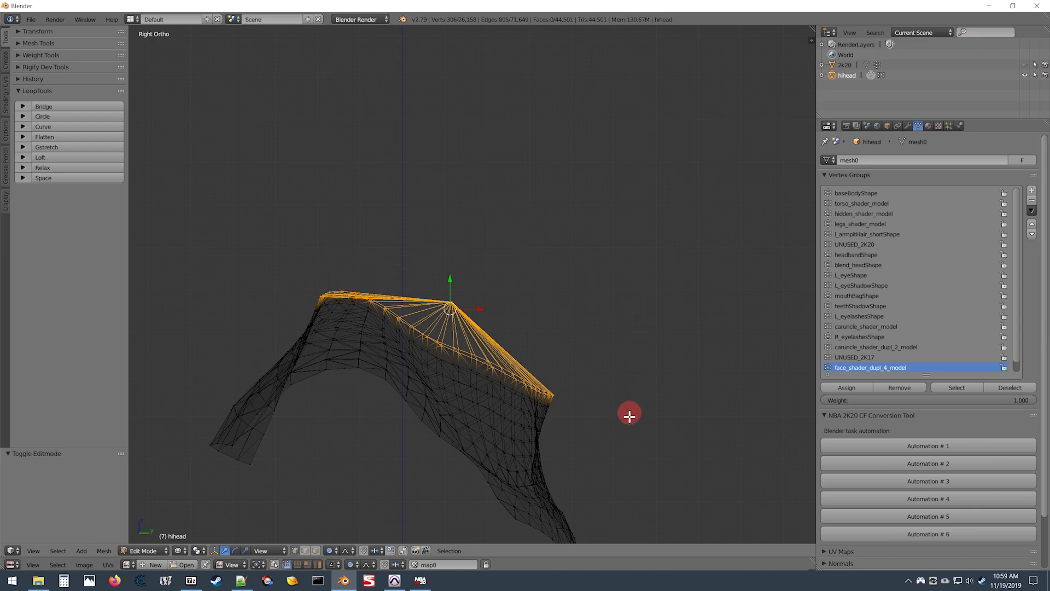
key(Tab)
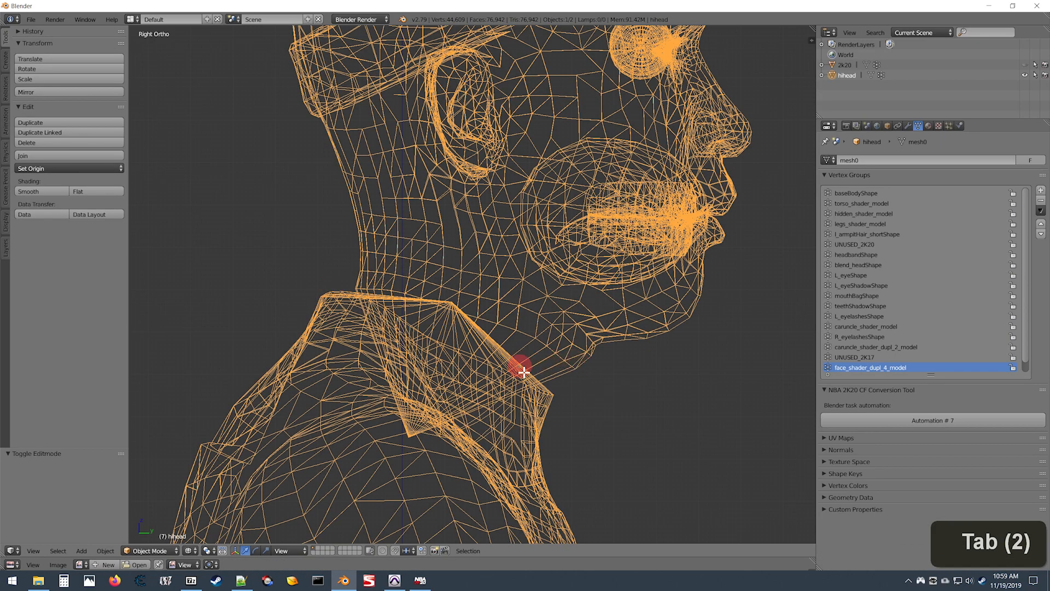
scroll(554, 395, down, 3)
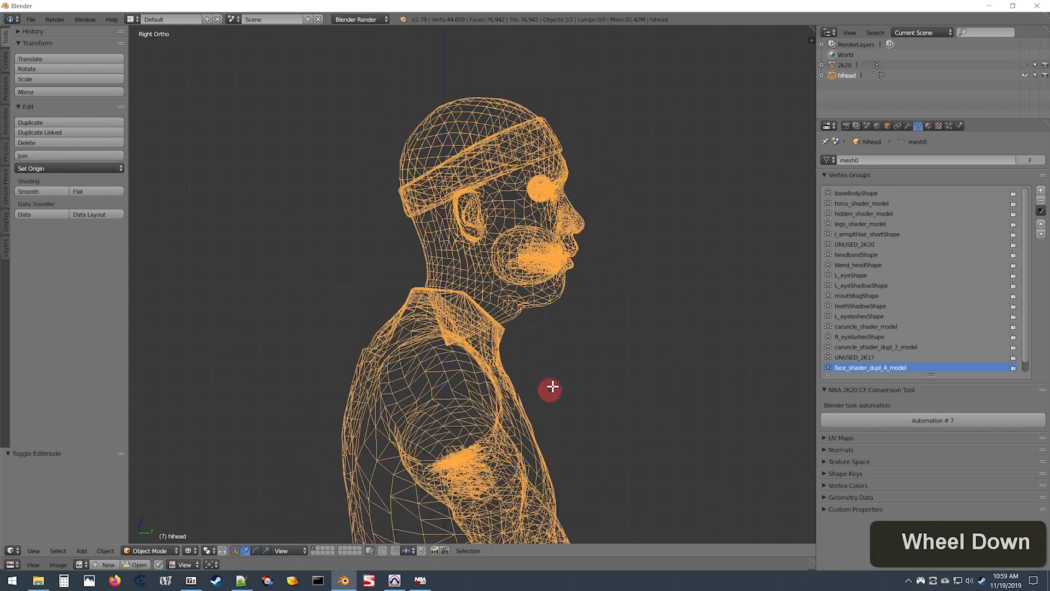
scroll(606, 371, up, 1)
scroll(684, 373, up, 1)
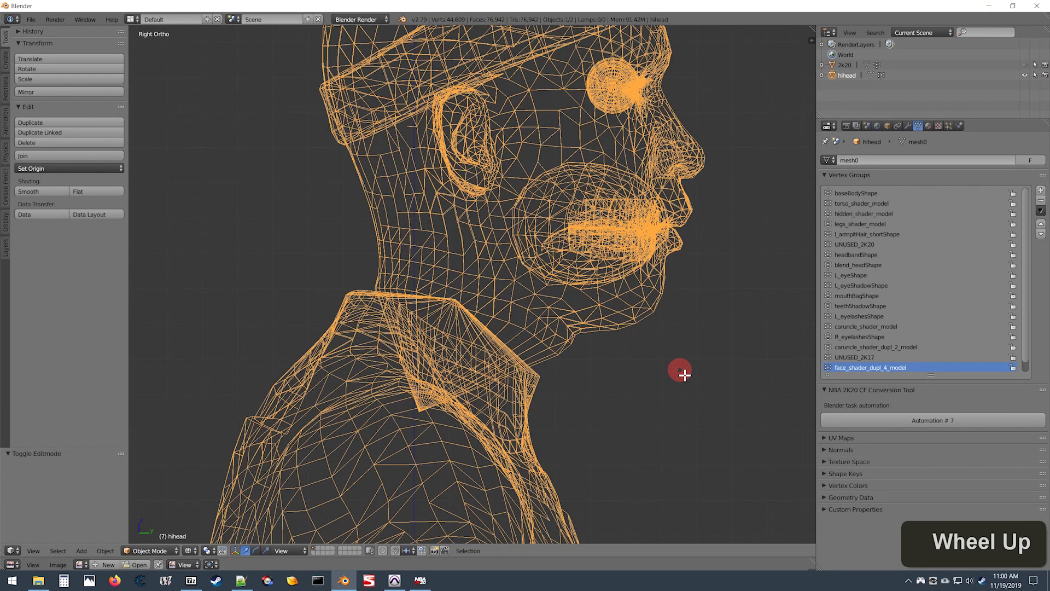
Rotate the body's selected neck edge 4° about the global X axis with proportional editing.
key(Tab)
key(r)
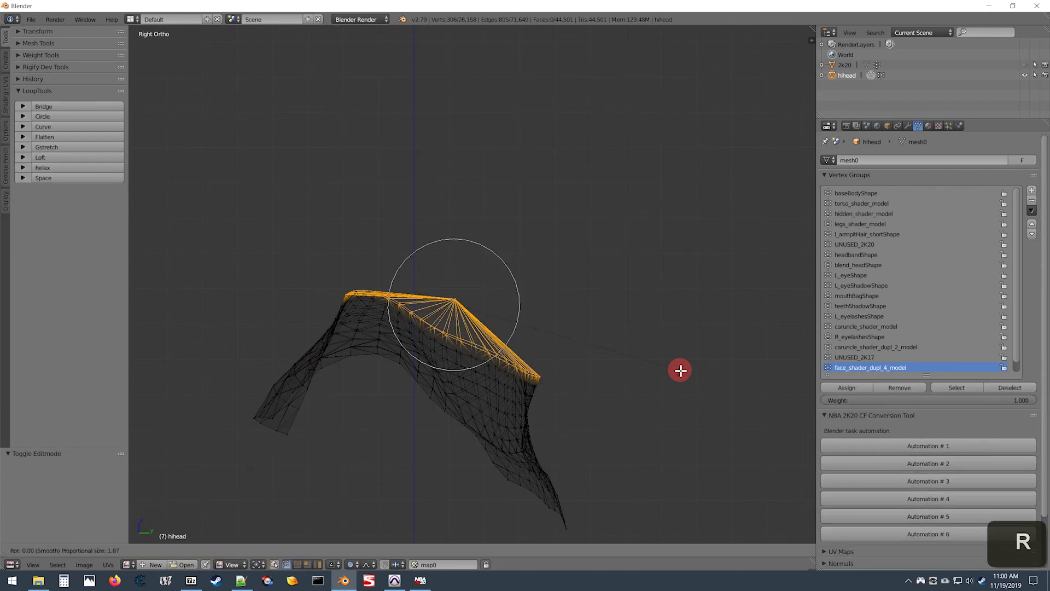
key(x)
key(ctrl)
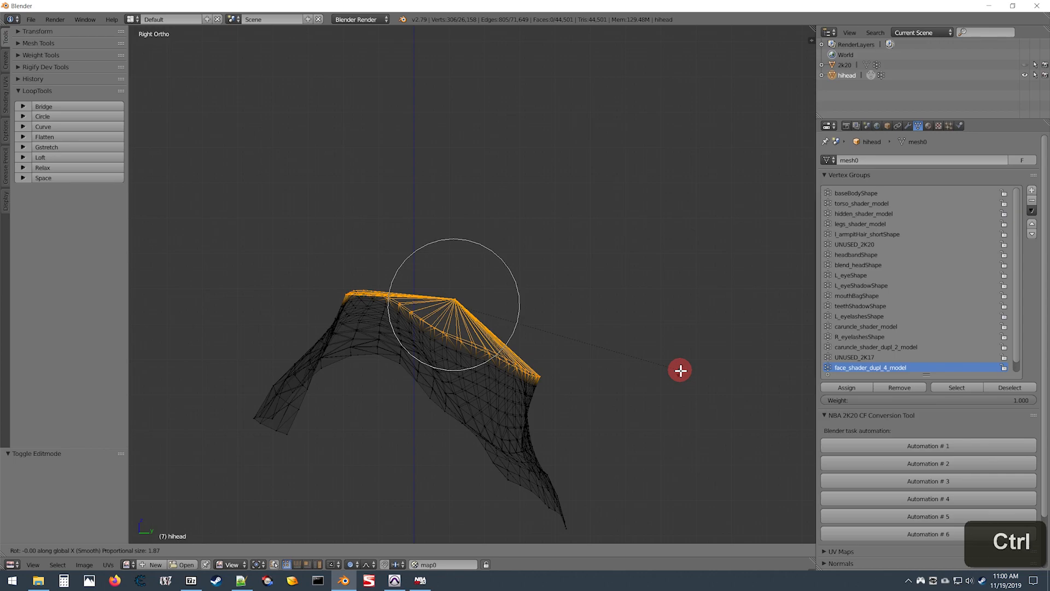
key(shift)
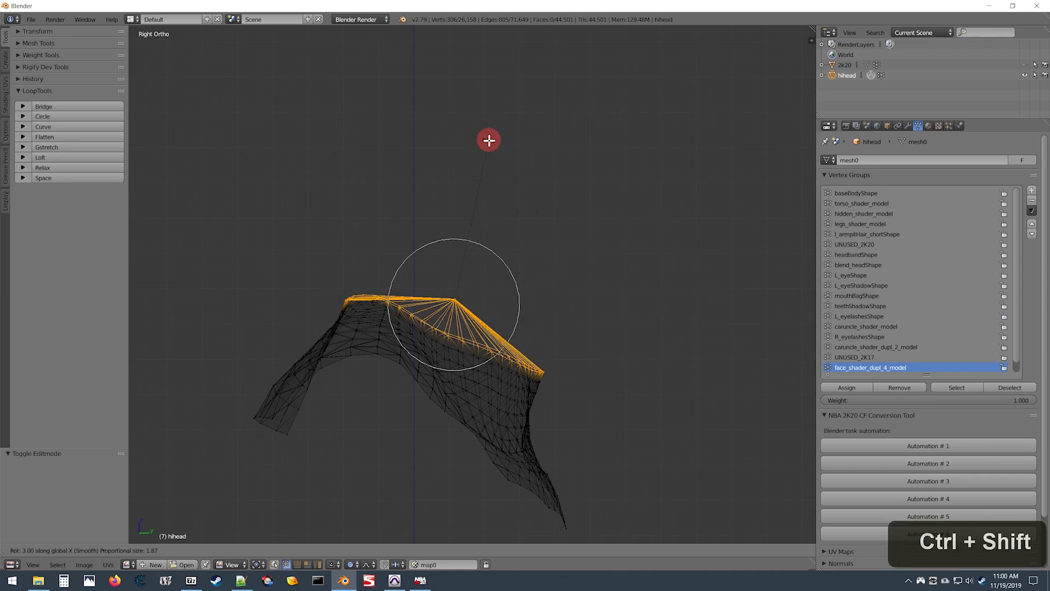
ctrl+shift+click(450, 138)
Move the selected neck edge 0.250 along Y and -0.200 along Z, and compare it with the full model in Object Mode.
key(g)
key(ctrl+shift)
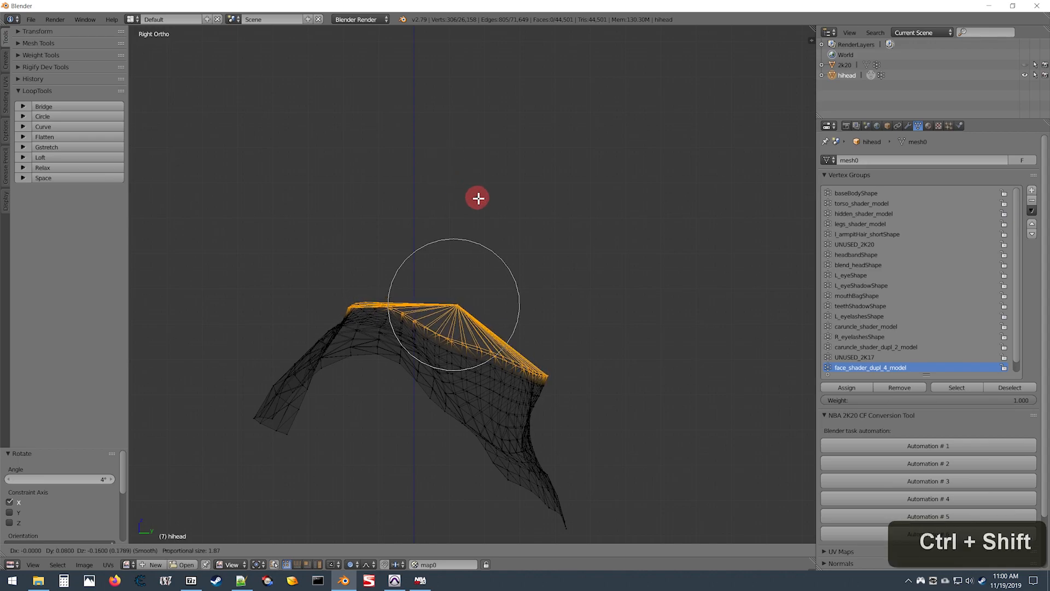
ctrl+shift+click(538, 211)
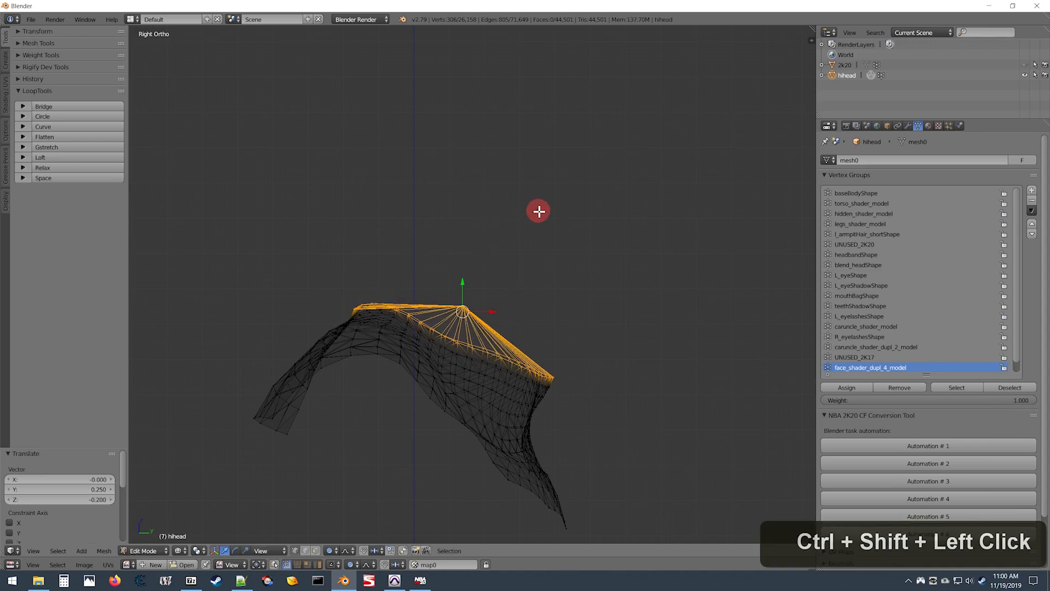
key(Tab)
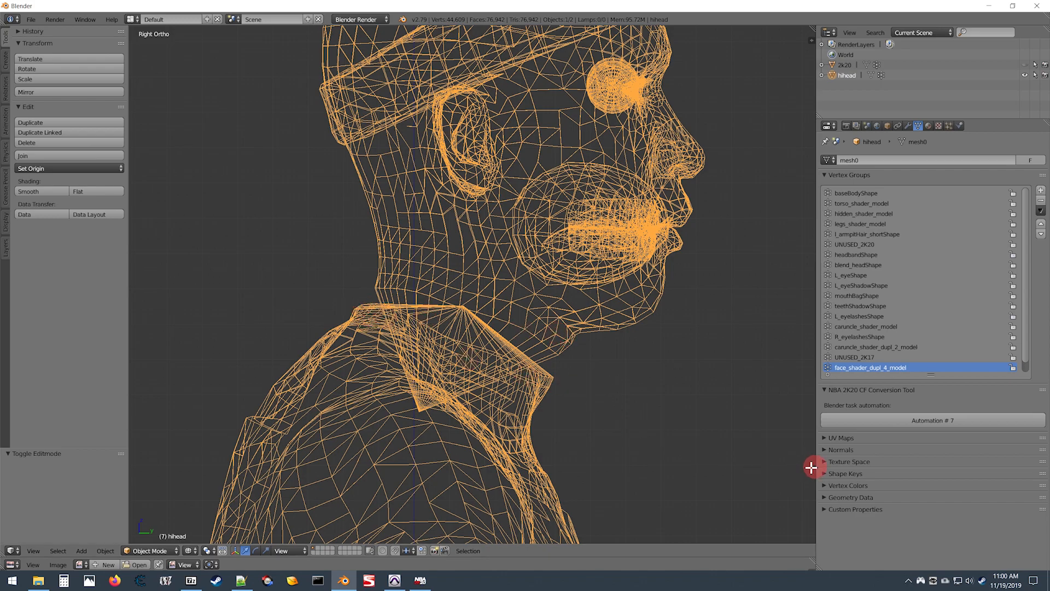
Nudge the selected neck edge a further 0.058 along Y in Edit Mode.
key(Tab)
key(g)
key(Right)
key(Right)
key(Right)
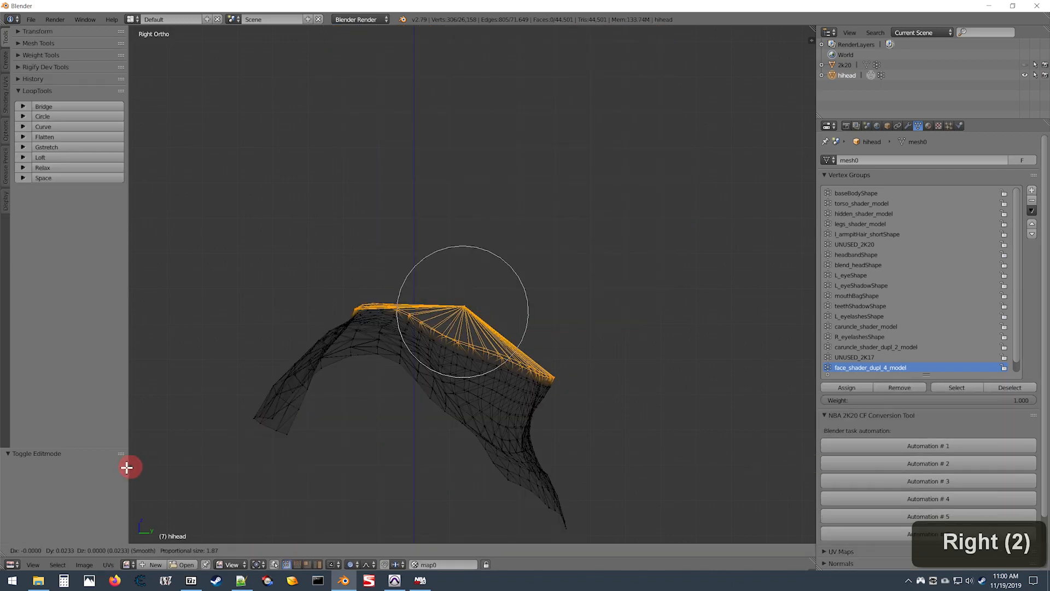
key(Left)
key(Left)
key(Left)
key(Left)
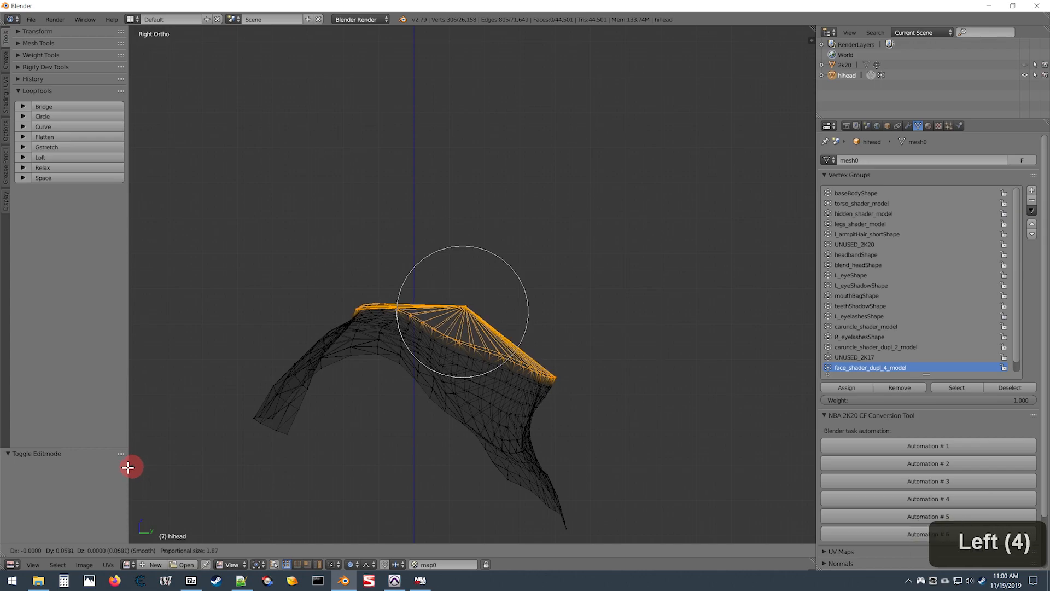
key(Return)
key(s)
key(y)
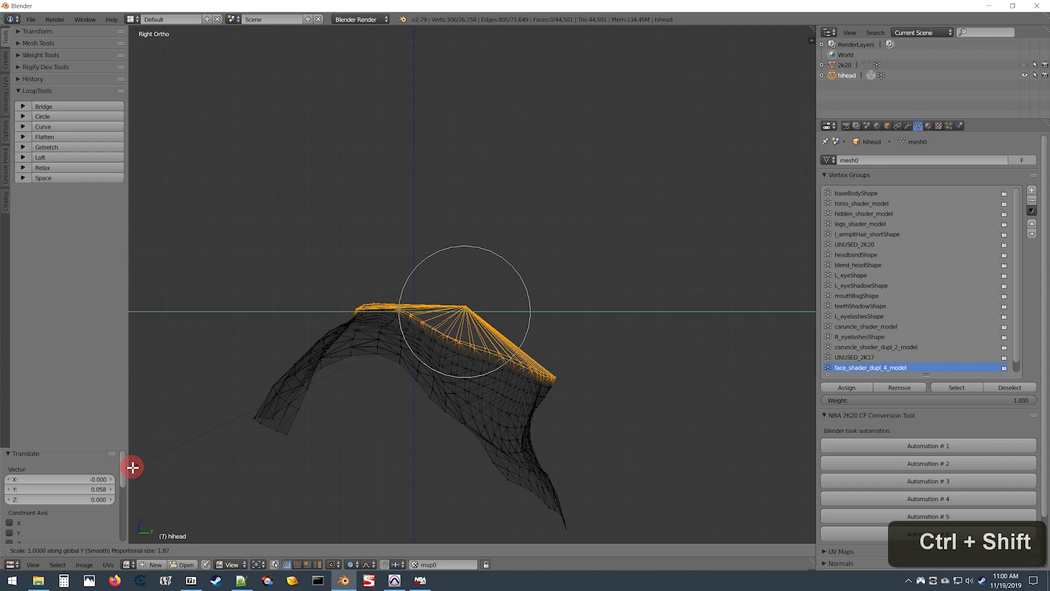
key(Escape)
key(Tab)
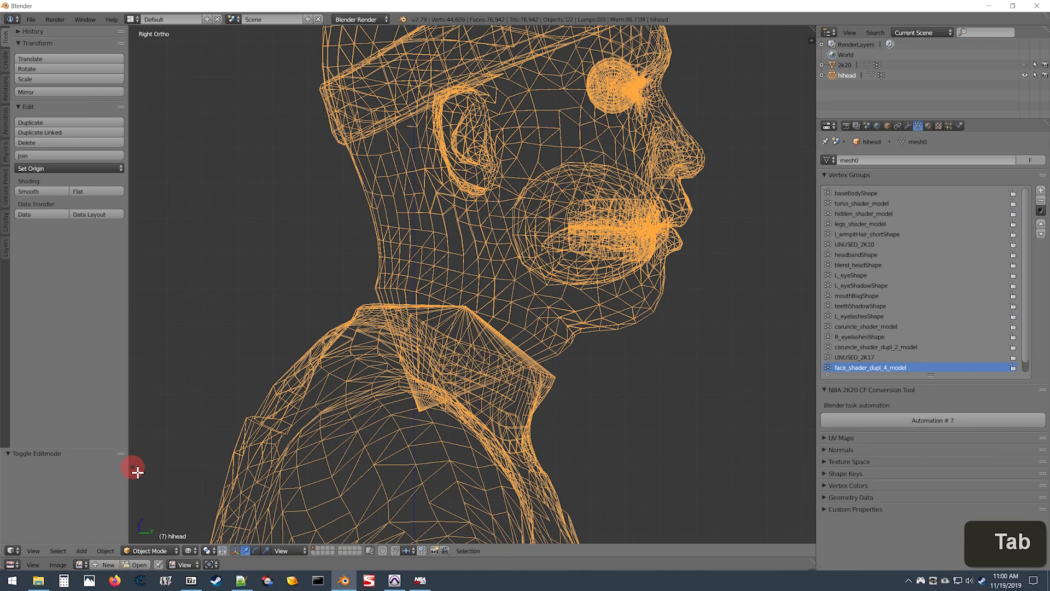
key(Tab)
Scale the selected neck edge to about 0.96 along global Y and return to Object Mode.
key(s)
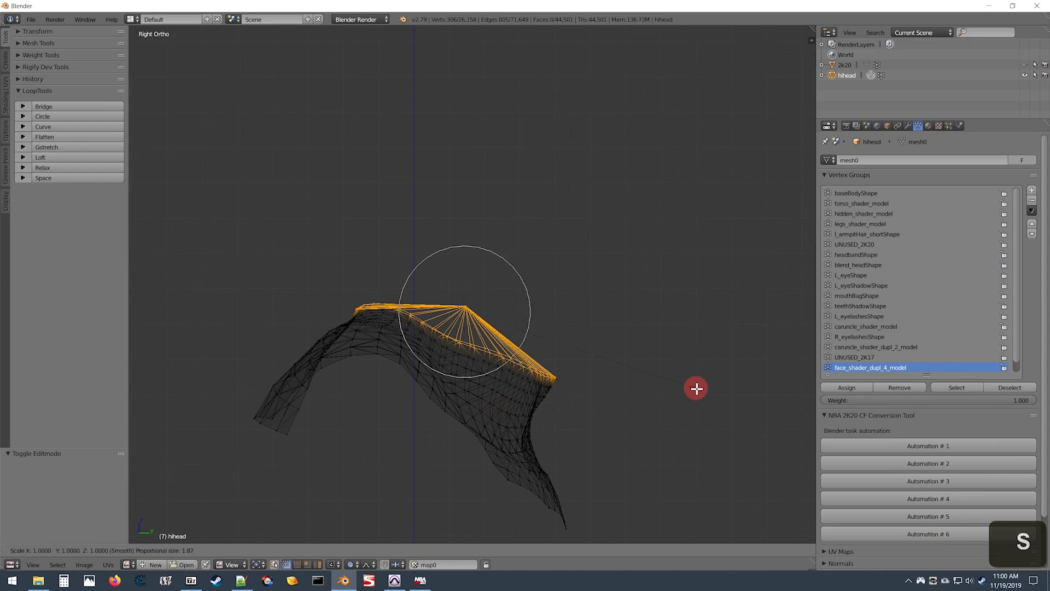
key(y)
key(ctrl)
key(shift)
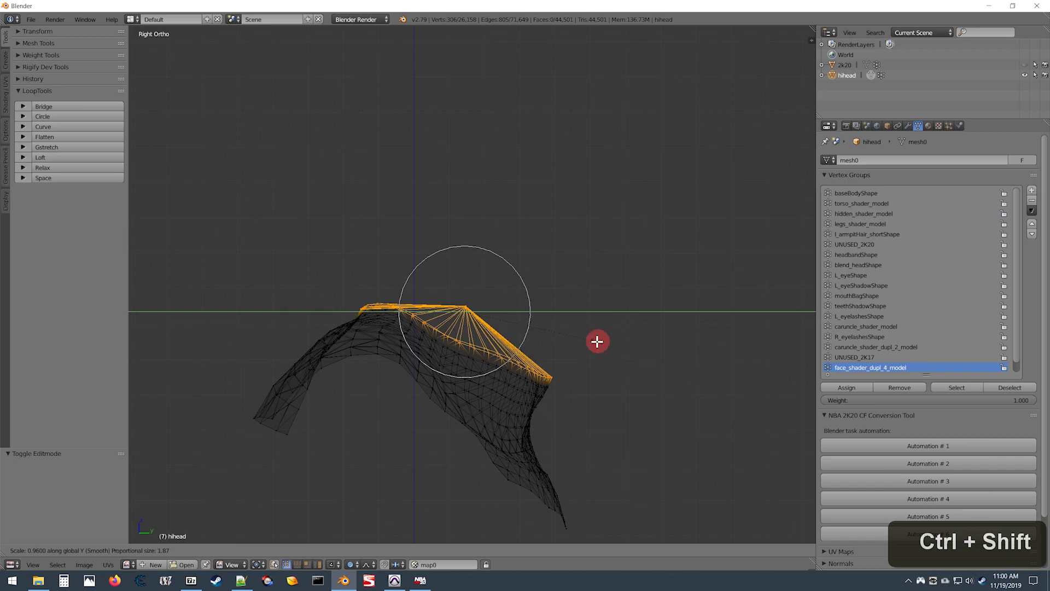
ctrl+shift+click(592, 338)
key(Tab)
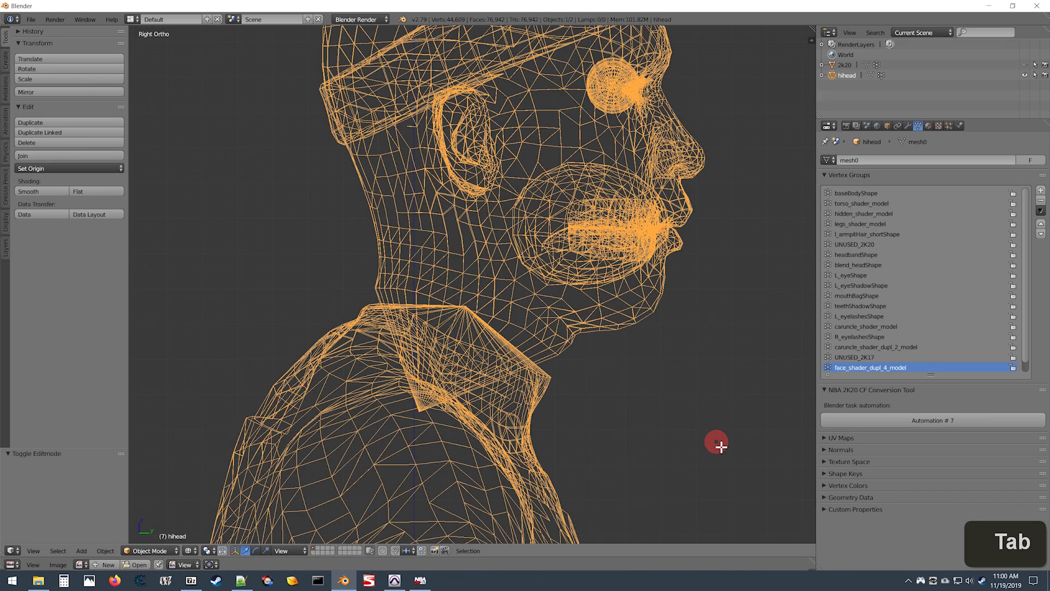
Raise the selected neck edge slightly toward the head and check the seam in solid shading in Object Mode.
key(Tab)
key(g)
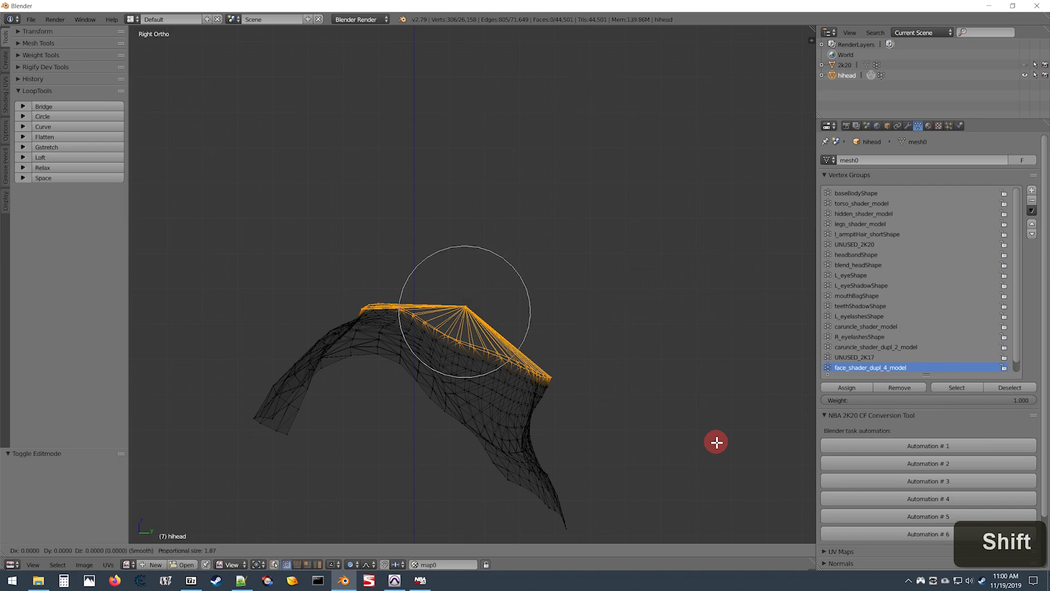
ctrl+shift+click(733, 389)
key(Tab)
key(z)
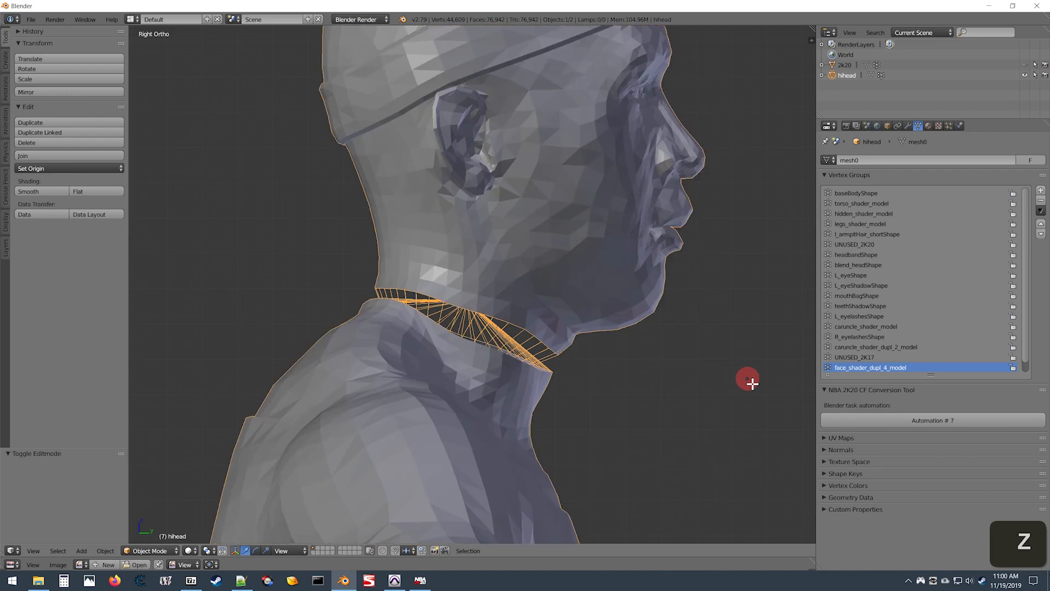
key(z)
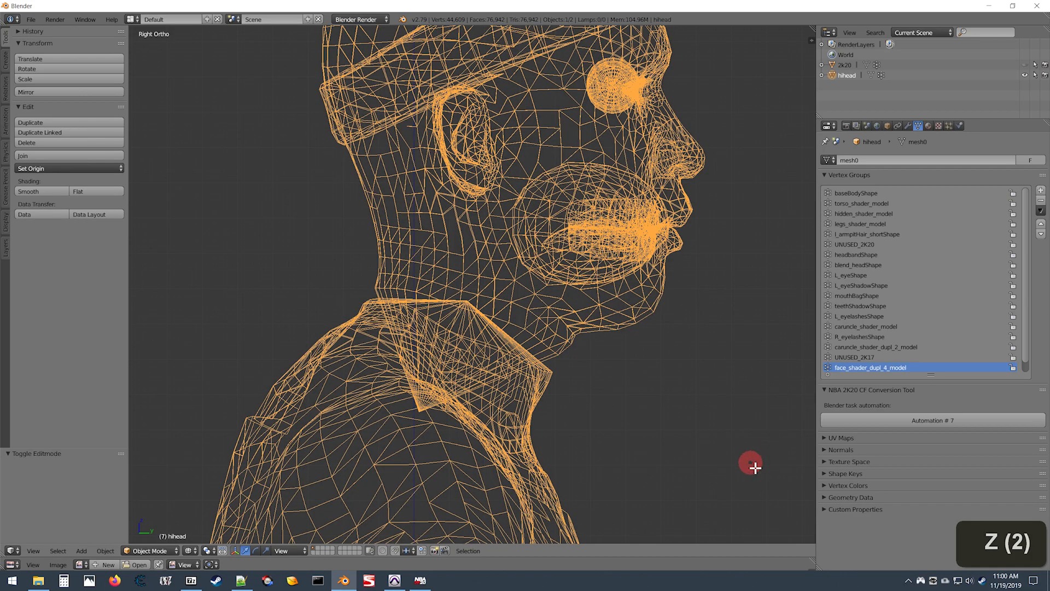
Rotate the selected neck edge another 1° about the global X axis and return to Object Mode.
key(Tab)
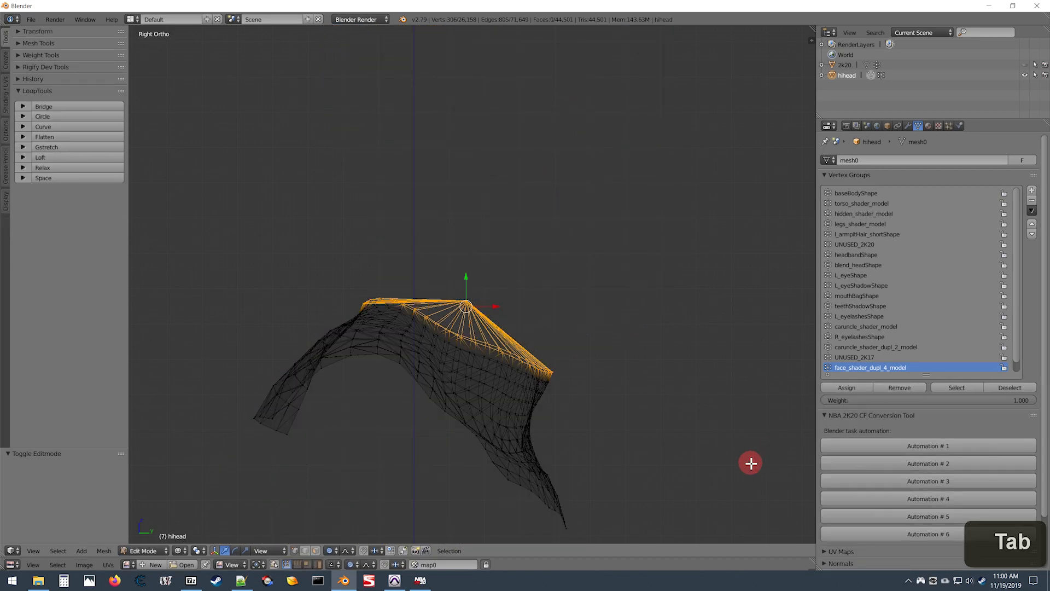
key(r)
key(ctrl)
key(shift)
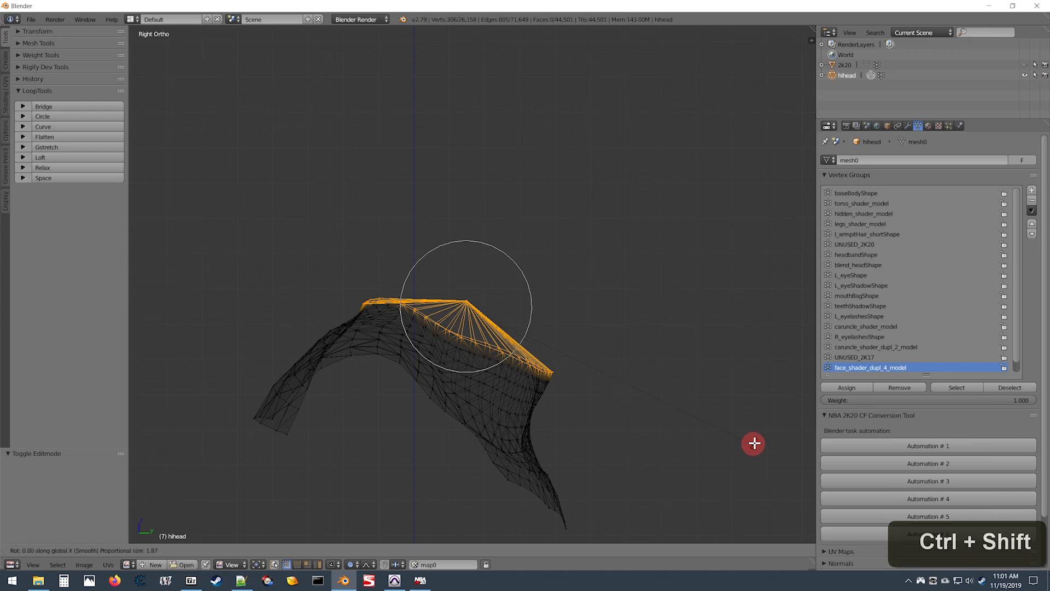
ctrl+shift+click(757, 362)
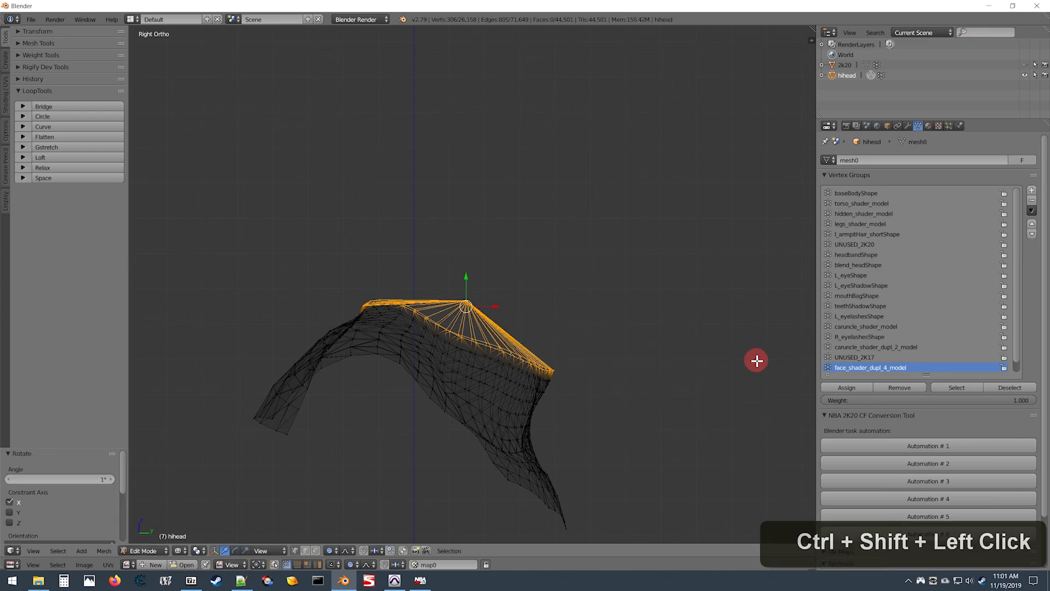
key(Tab)
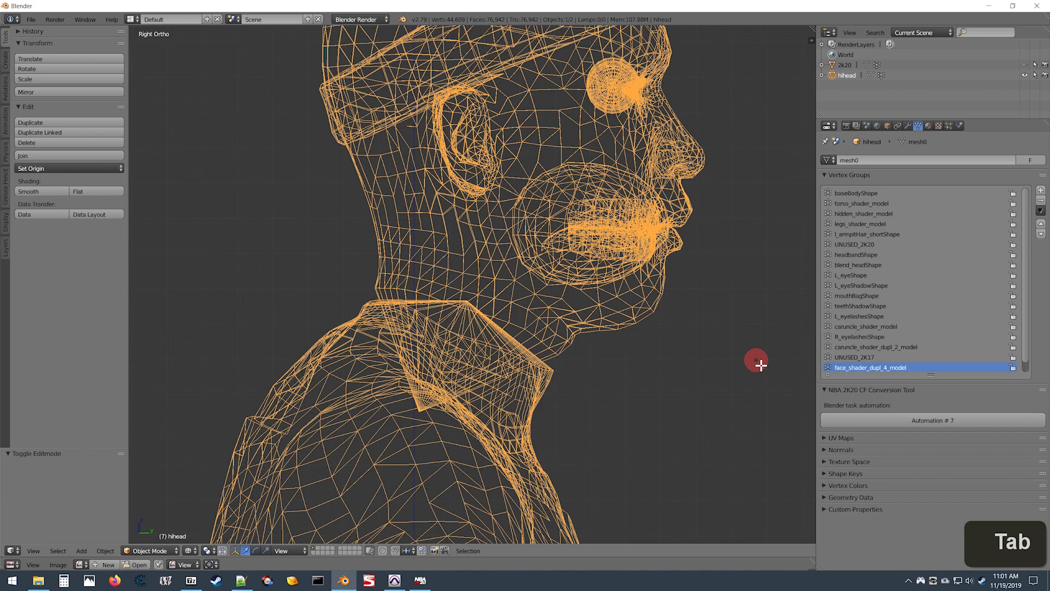
Display the model in solid shading, inspect the neck seam and return to Edit Mode on the neck section.
key(z)
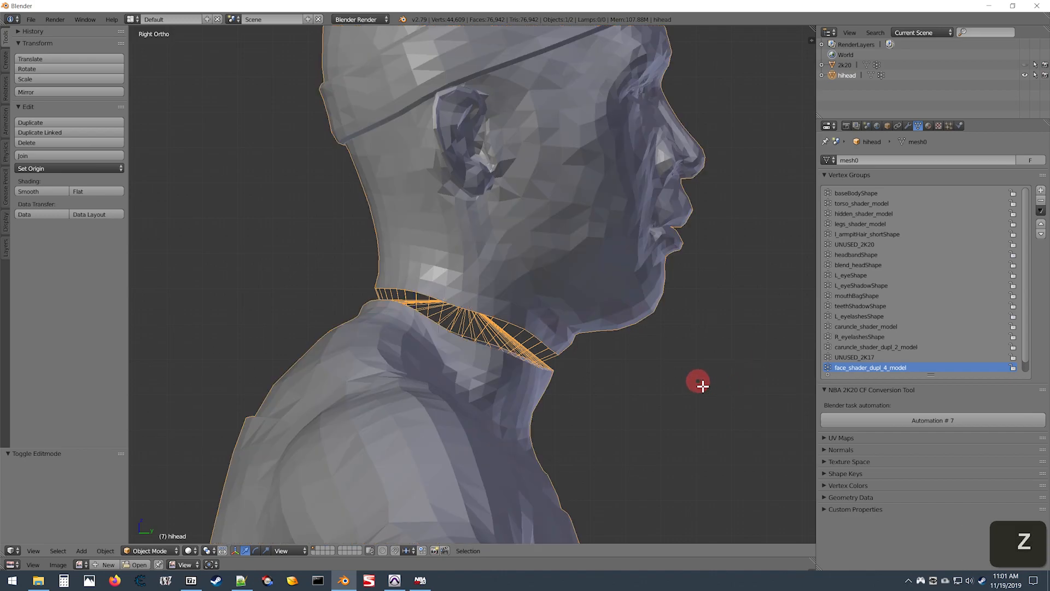
scroll(684, 383, up, 1)
scroll(427, 353, down, 1)
scroll(516, 372, up, 1)
scroll(433, 333, down, 1)
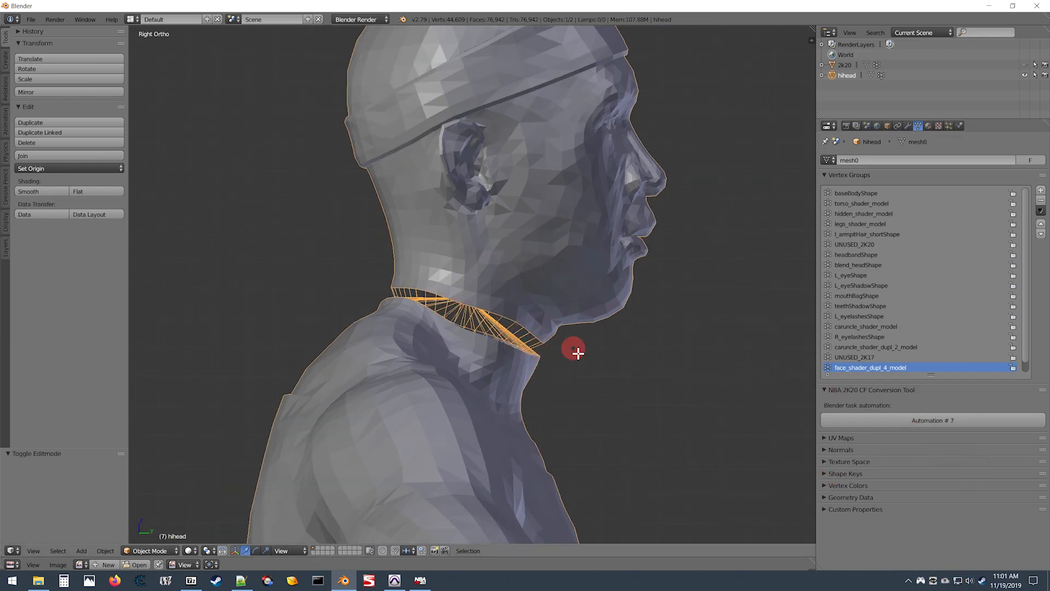
key(Tab)
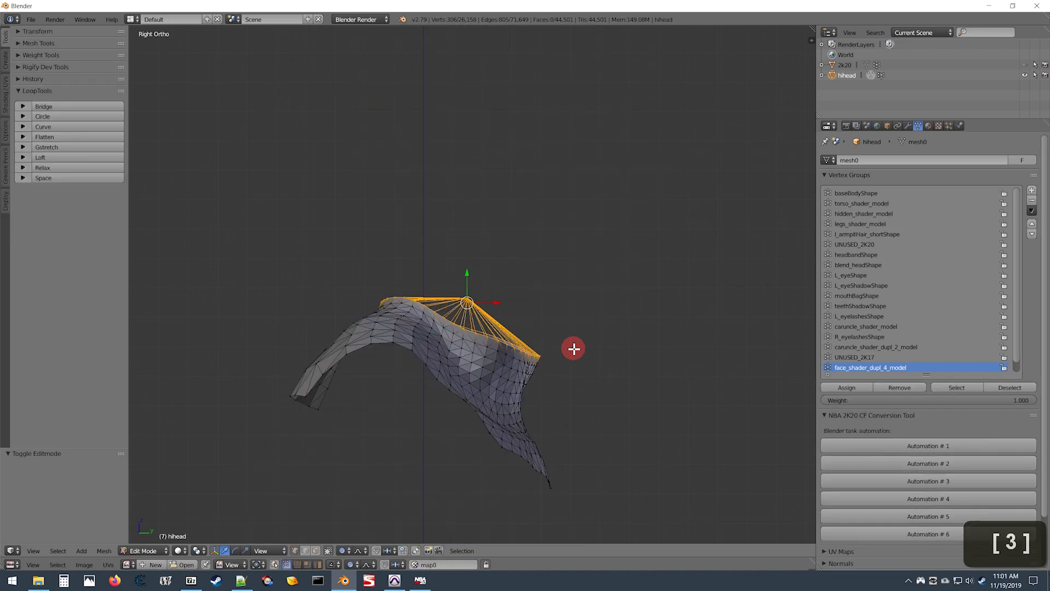
Run the conversion tool's Automation # 4 on the fitted hihead neck section and inspect the neck gap in solid shading from the front view.
key(z)
key(KP_3)
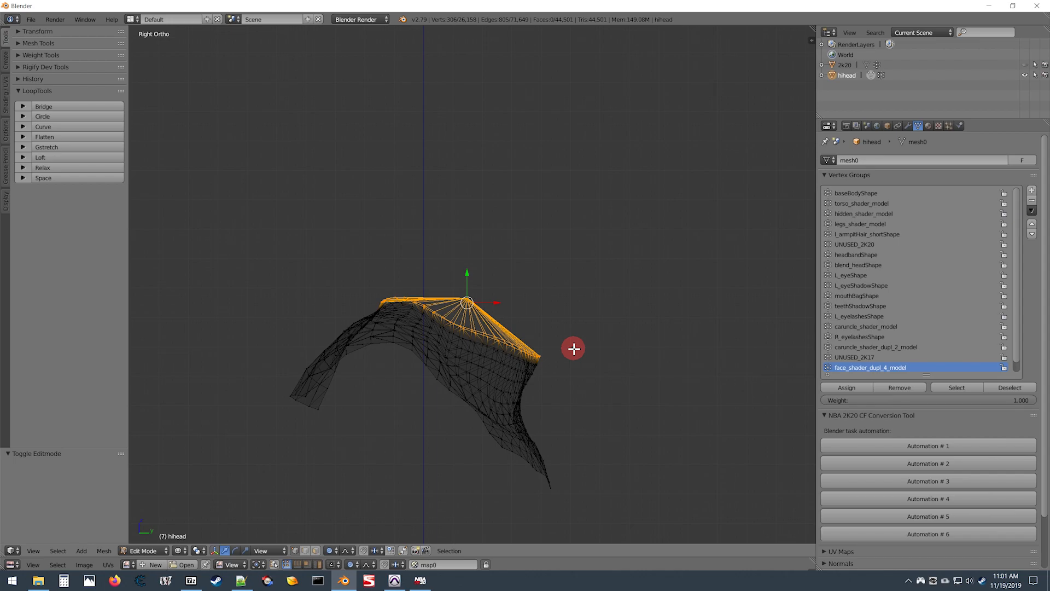
key(KP_3)
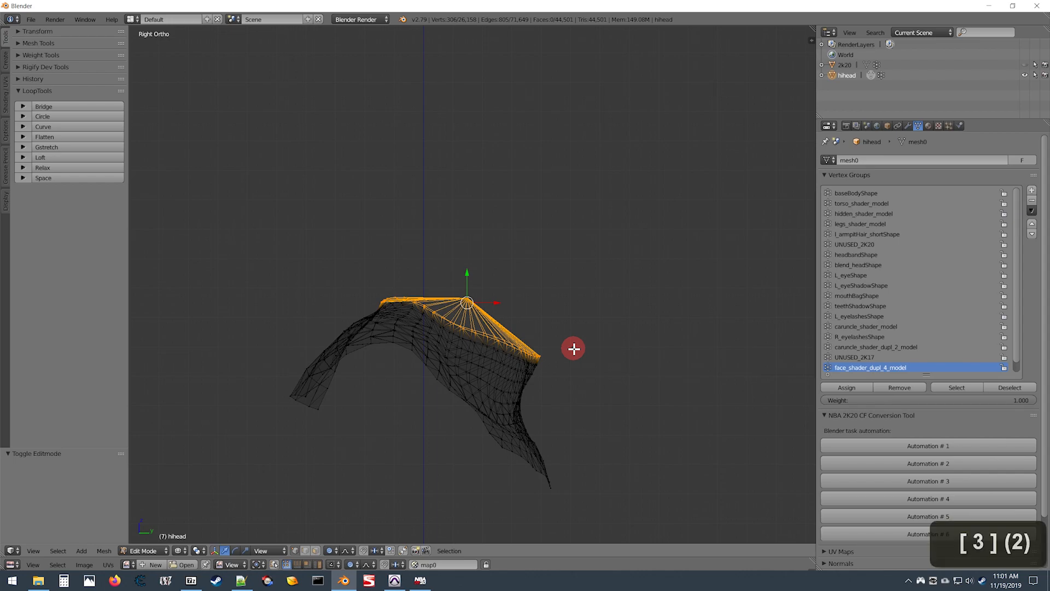
key(shift)
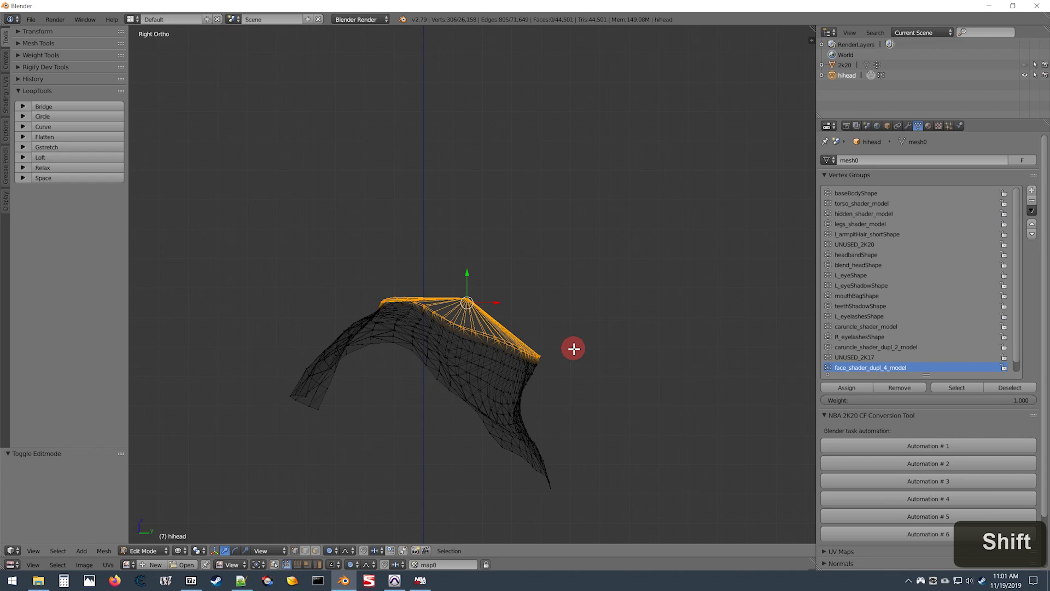
key(shift+KP_4)
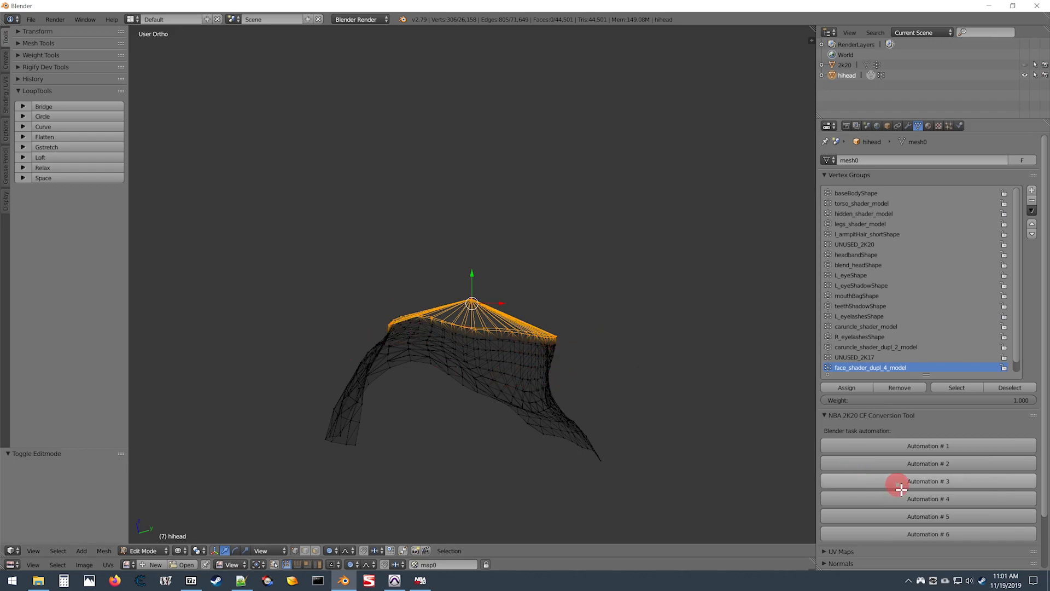
click(937, 502)
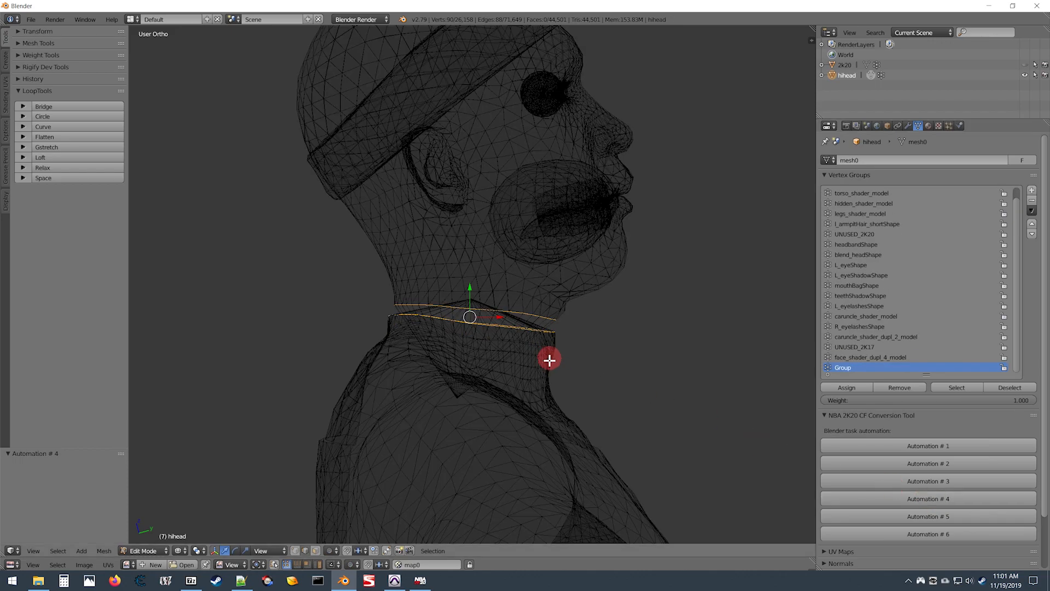
key(z)
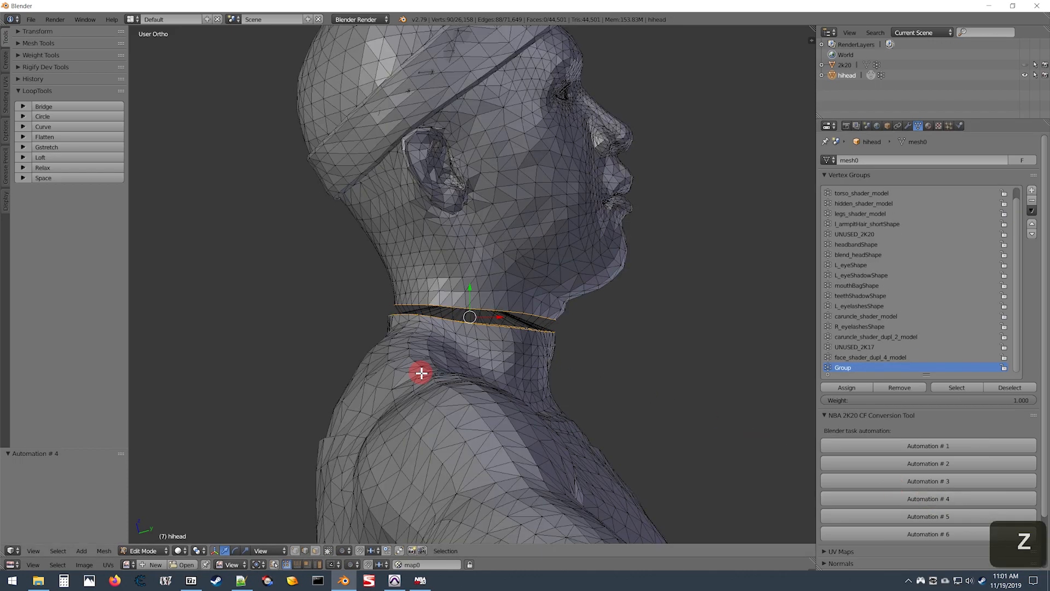
key(KP_1)
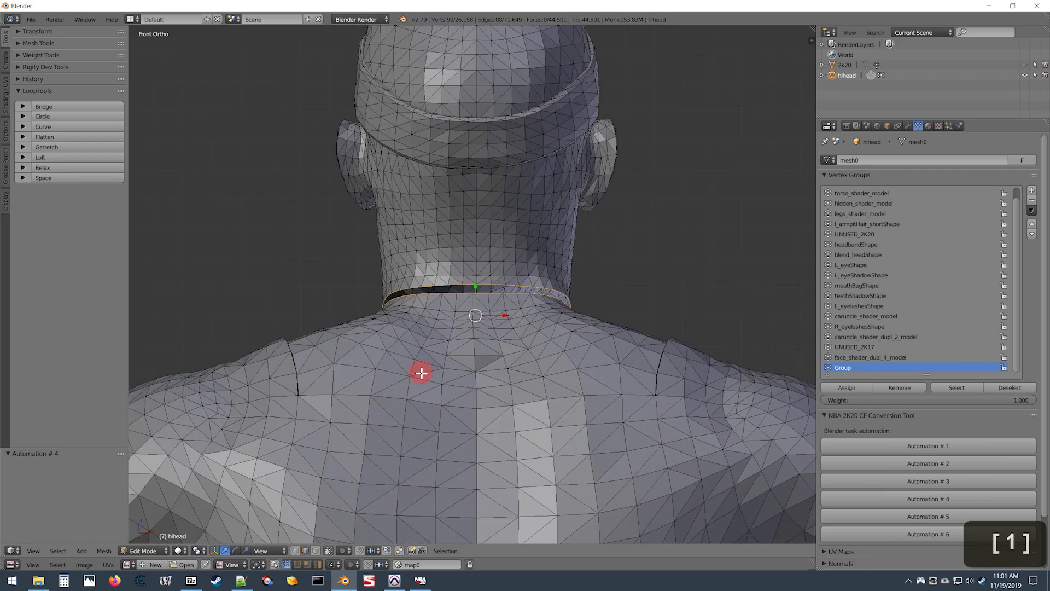
Examine the open gap between the head and body neck loops from the back and, in wireframe, from the right side.
scroll(558, 378, up, 4)
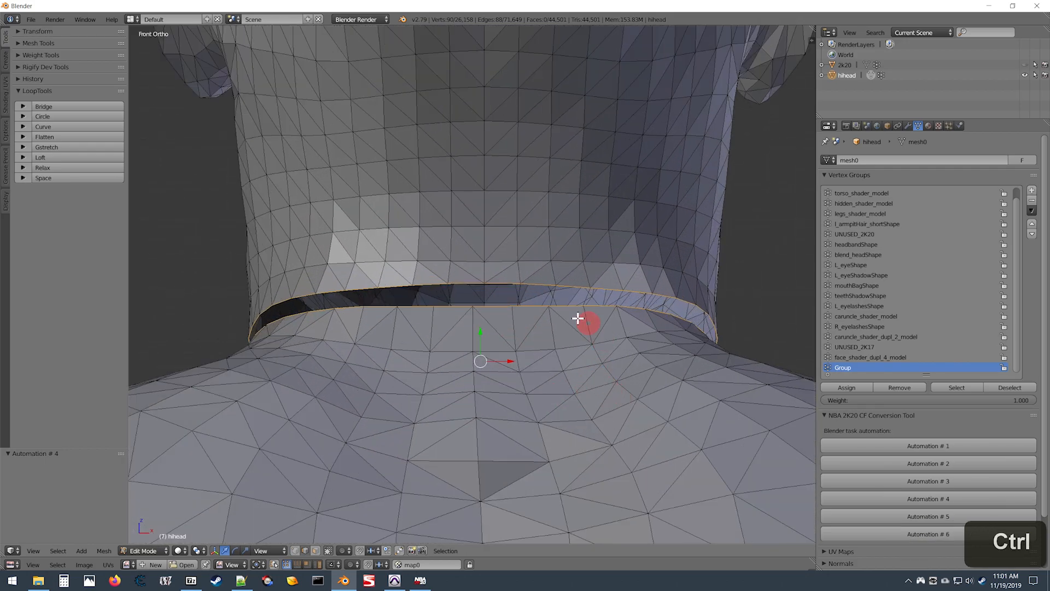
ctrl+scroll(452, 321, up, 2)
scroll(438, 311, down, 3)
scroll(435, 322, up, 1)
scroll(437, 339, down, 1)
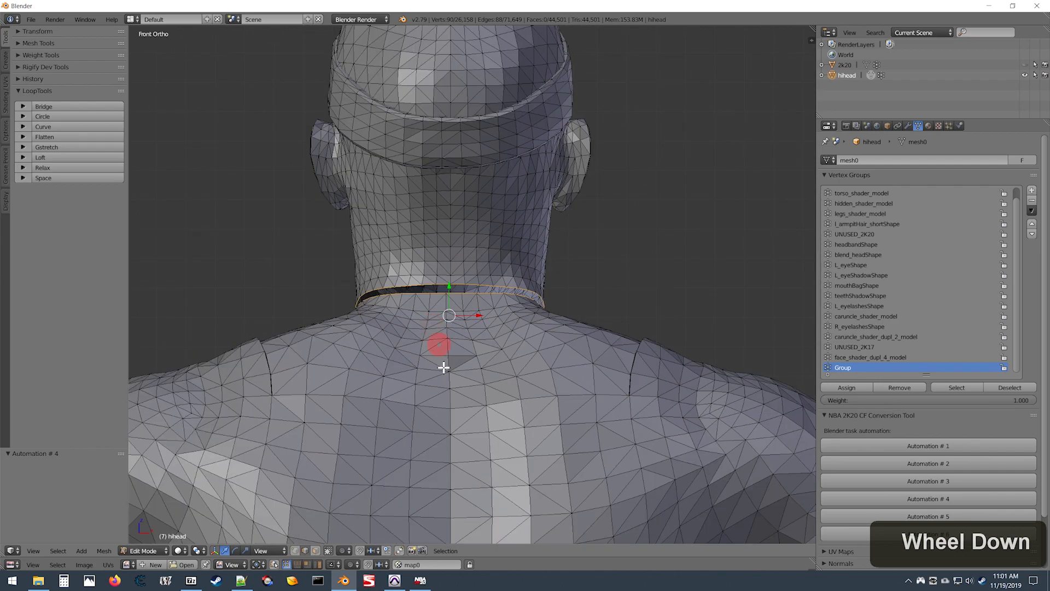
scroll(457, 434, down, 4)
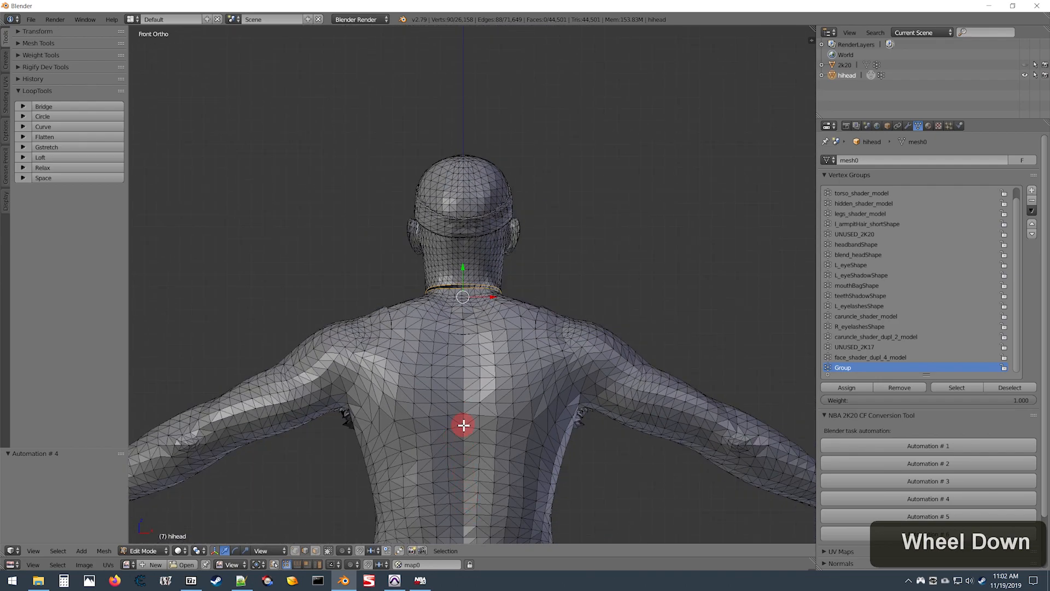
scroll(462, 333, up, 7)
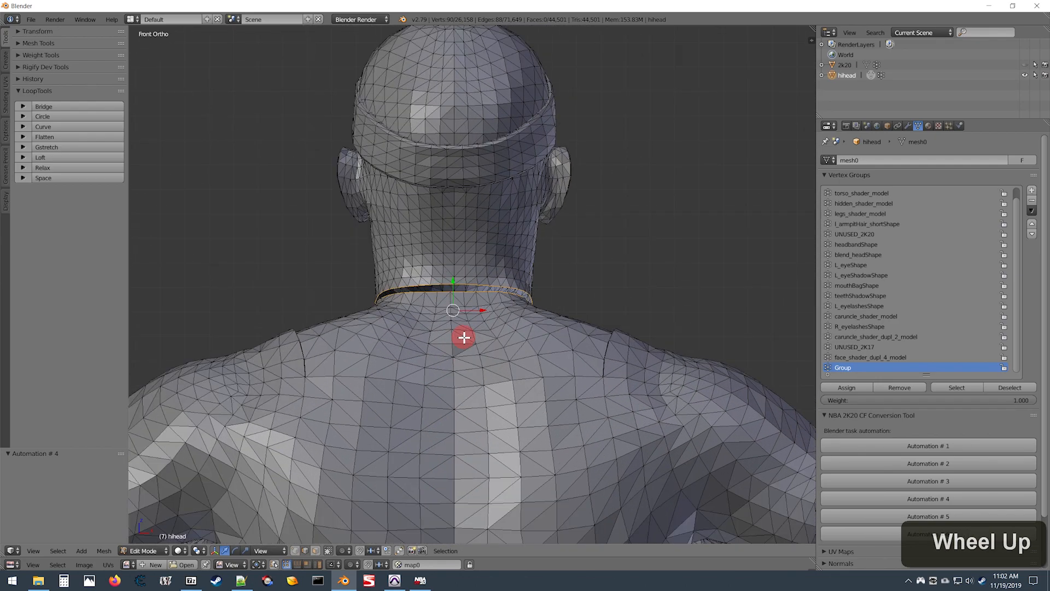
scroll(462, 333, up, 2)
scroll(443, 317, down, 5)
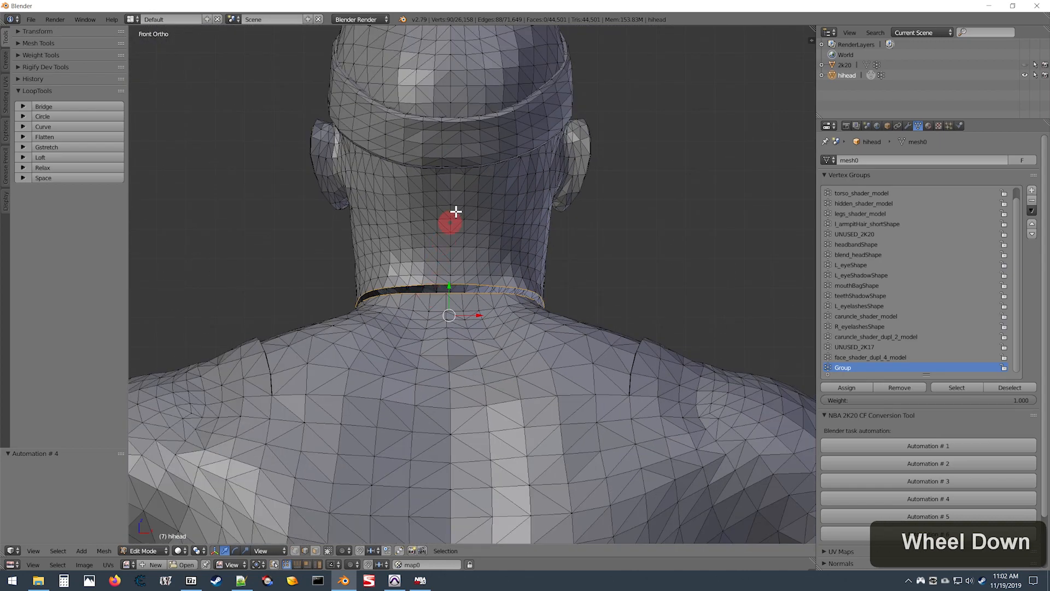
scroll(479, 202, down, 2)
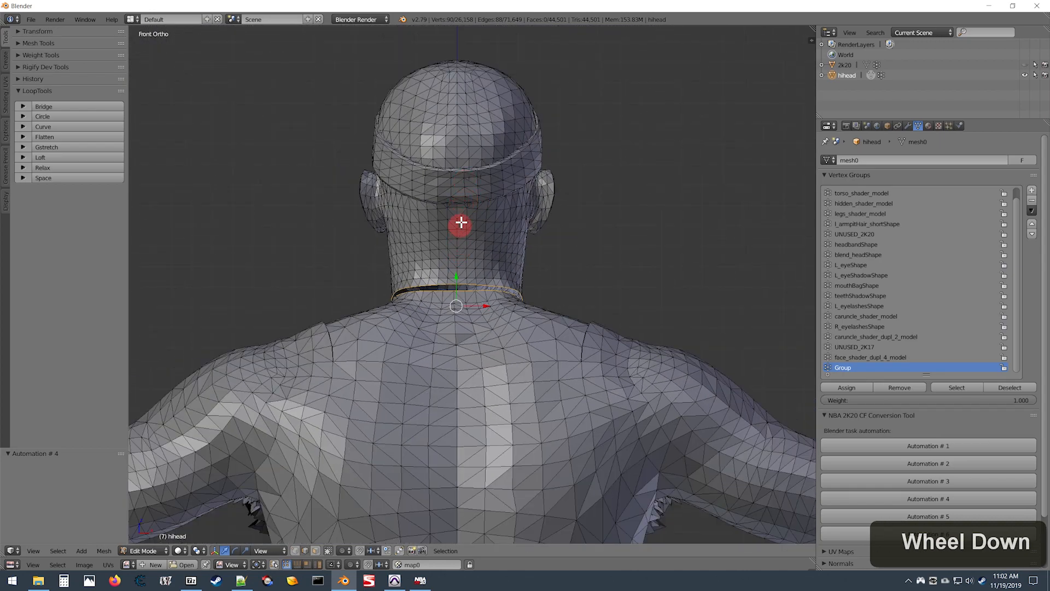
scroll(455, 249, up, 5)
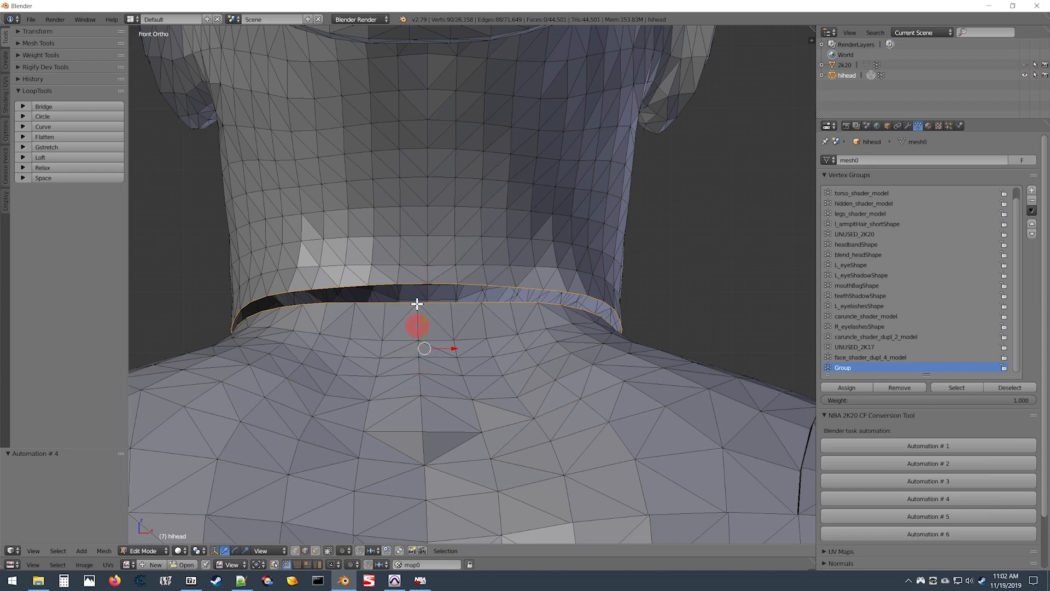
scroll(407, 350, up, 2)
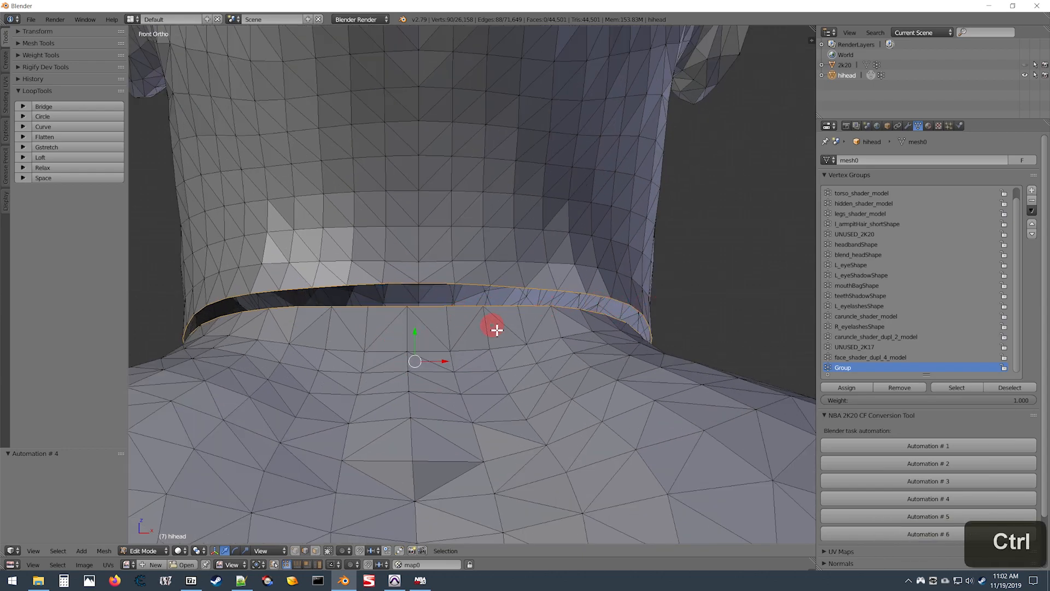
scroll(488, 325, down, 3)
key(KP_3)
scroll(487, 323, down, 3)
key(z)
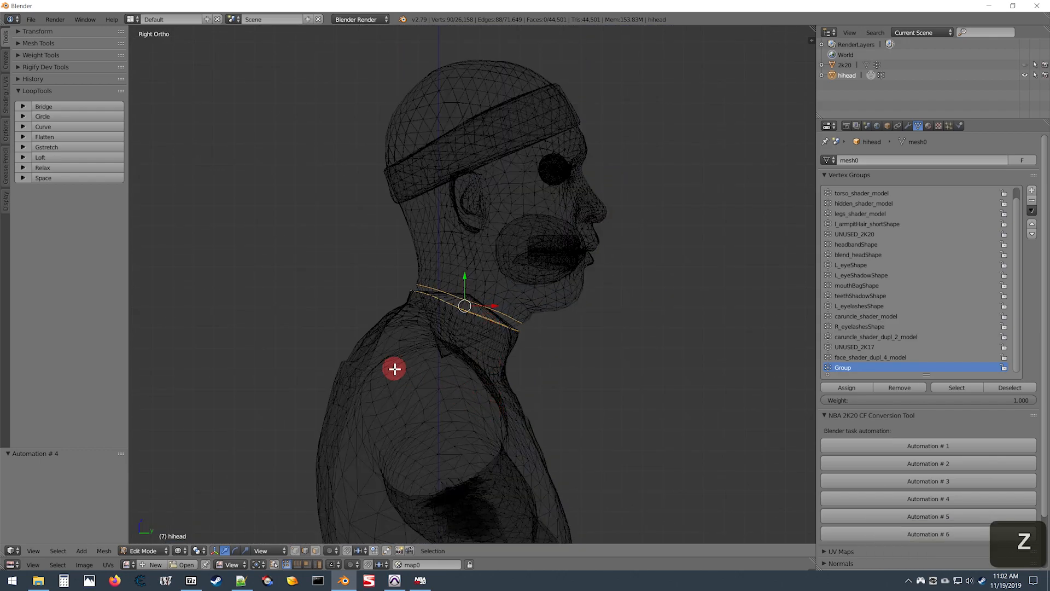
scroll(443, 369, up, 2)
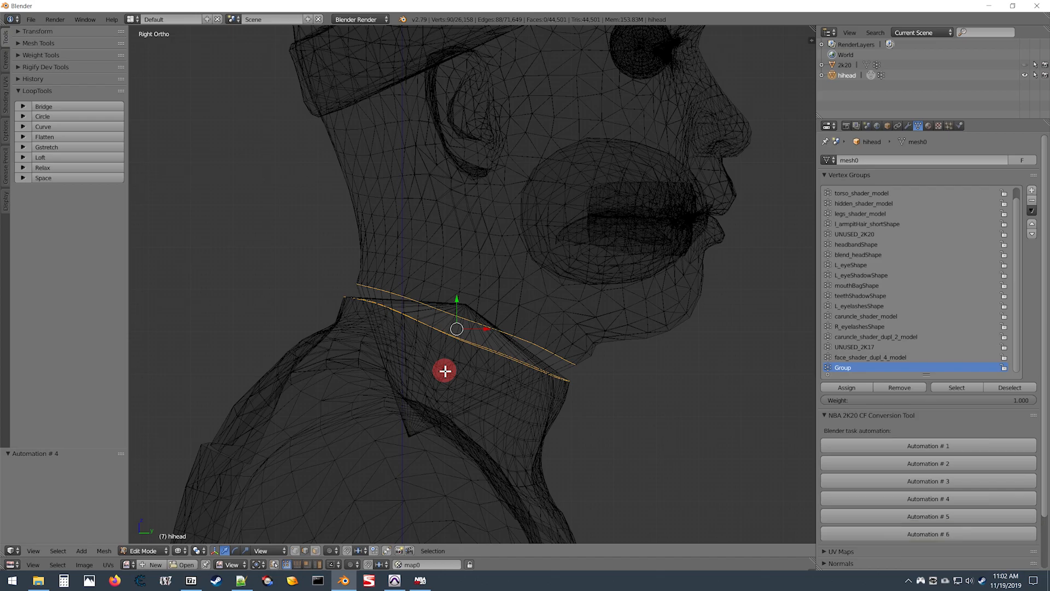
In the solid back view, deselect one centre edge on each neck loop and join the remaining edges with Bridge Edge Loops.
key(KP_1)
key(z)
scroll(433, 294, up, 3)
scroll(437, 317, up, 2)
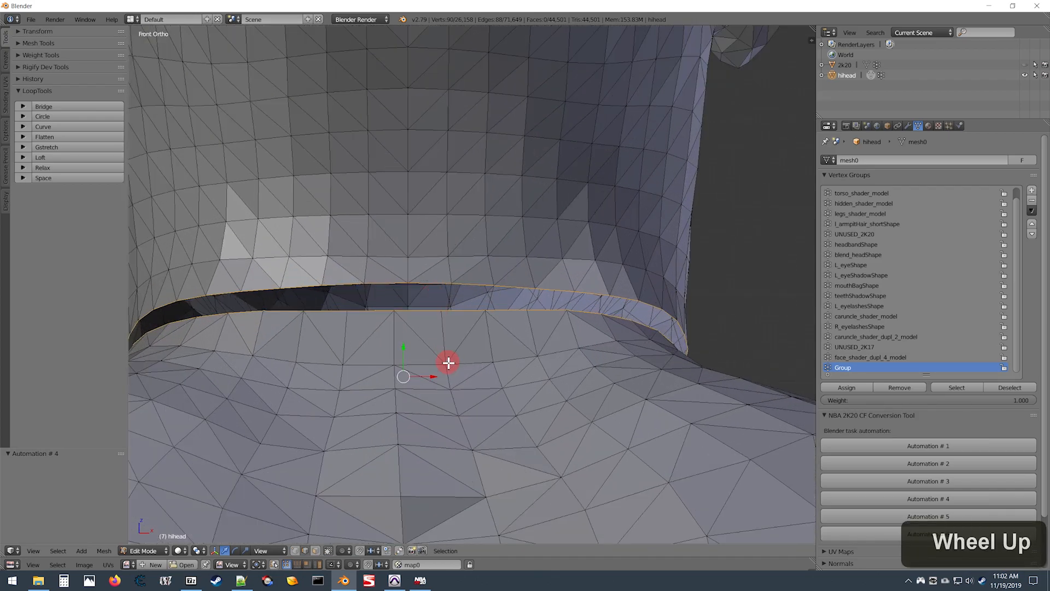
key(shift)
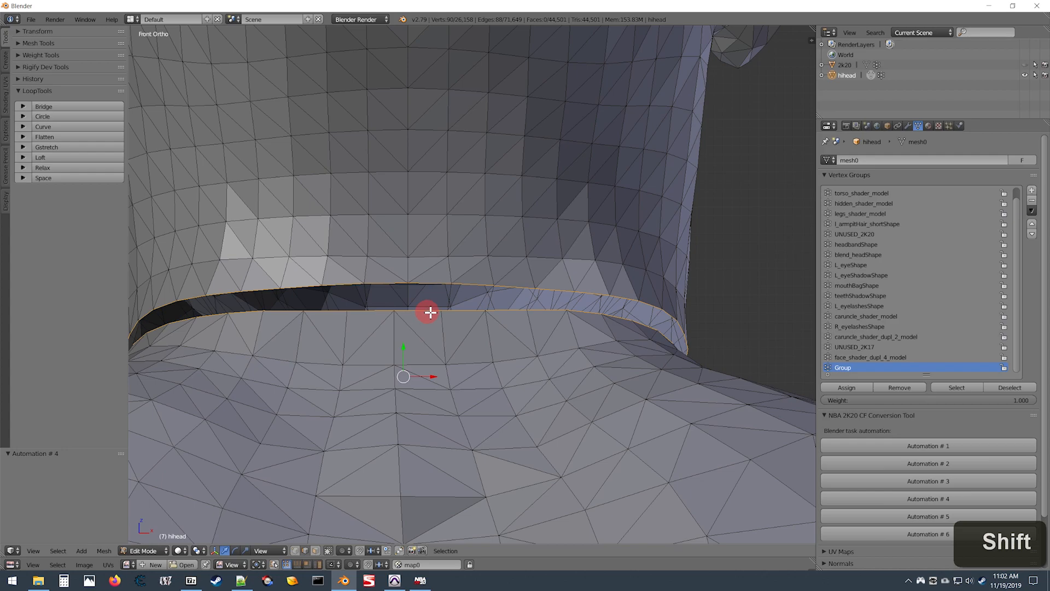
scroll(432, 301, down, 2)
scroll(437, 279, up, 2)
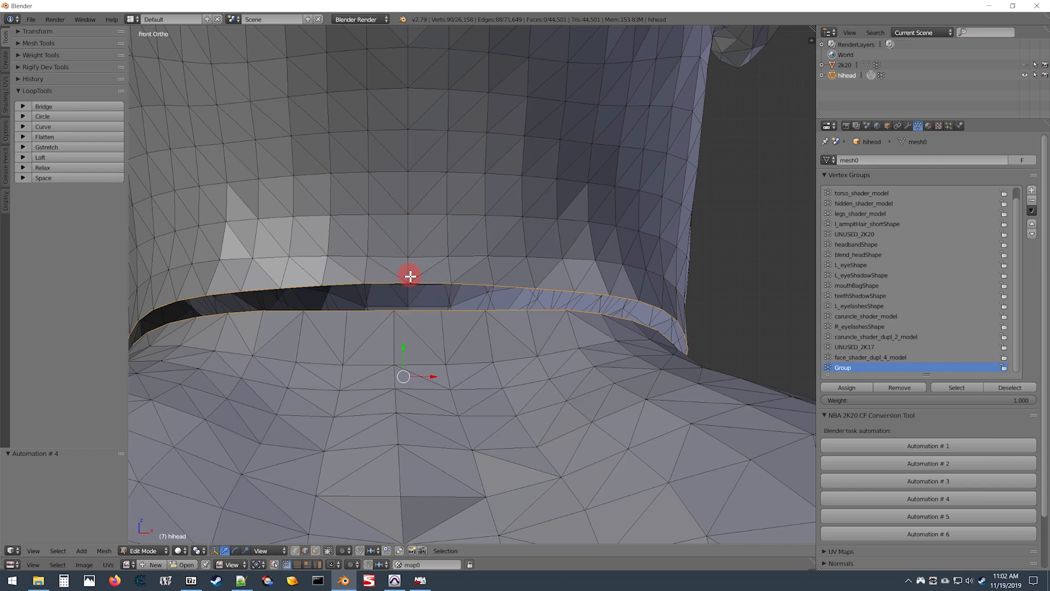
key(shift)
shift+right_click(433, 283)
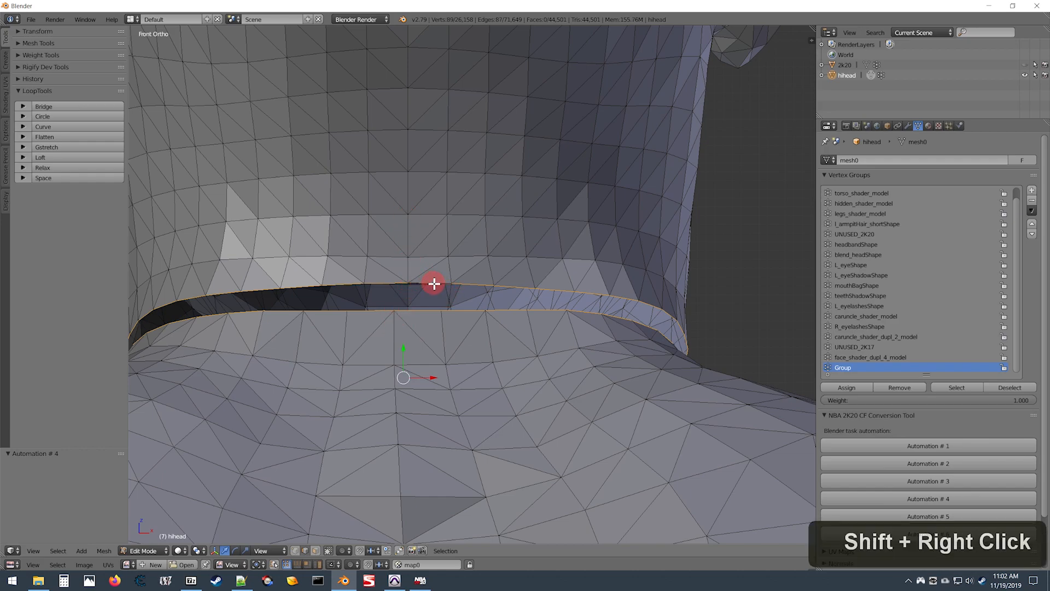
key(shift)
shift+right_click(423, 312)
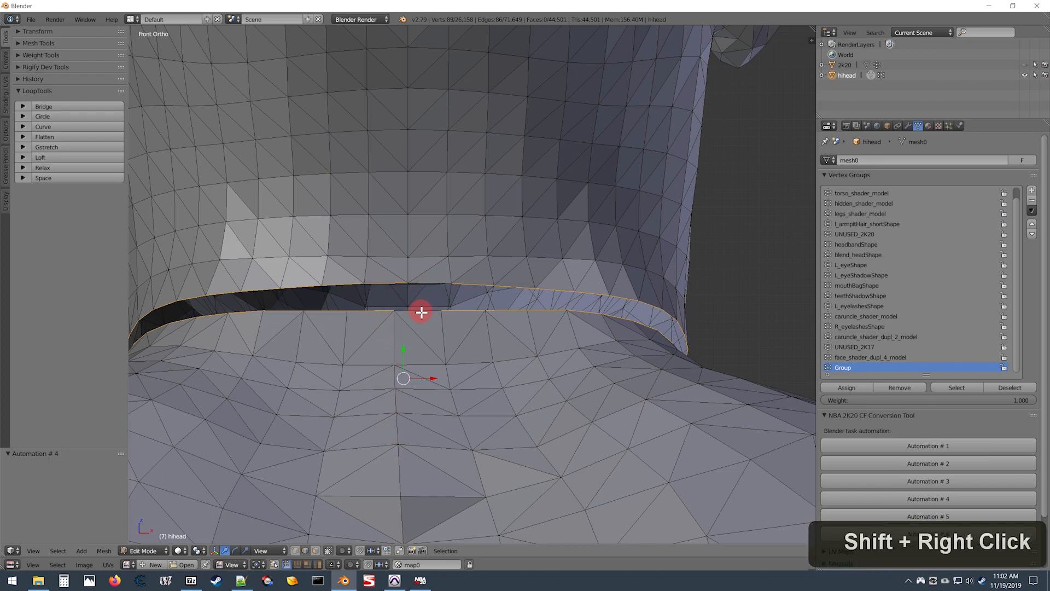
key(ctrl)
key(ctrl+e)
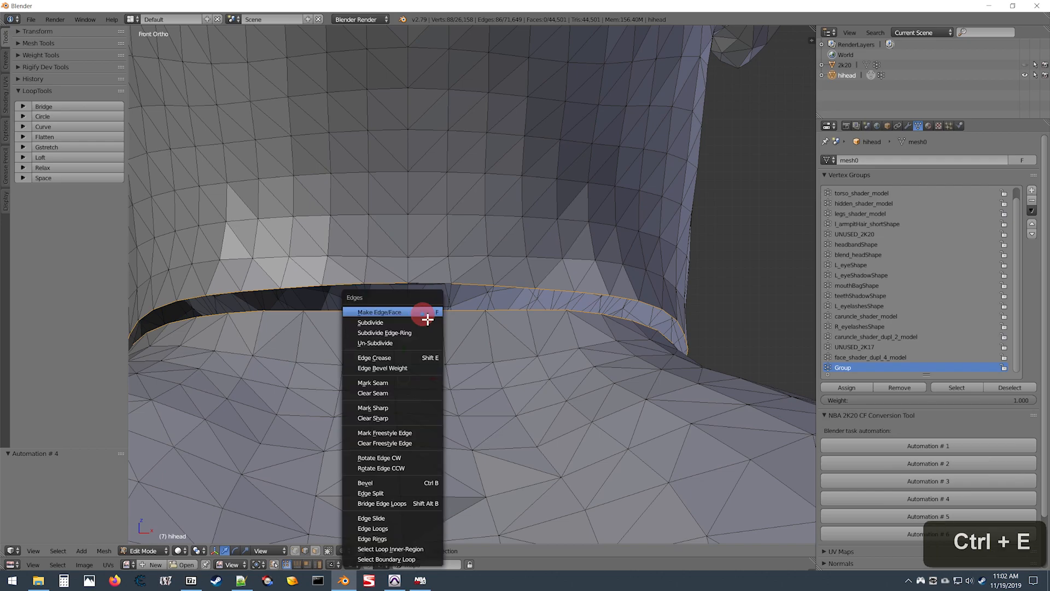
click(379, 504)
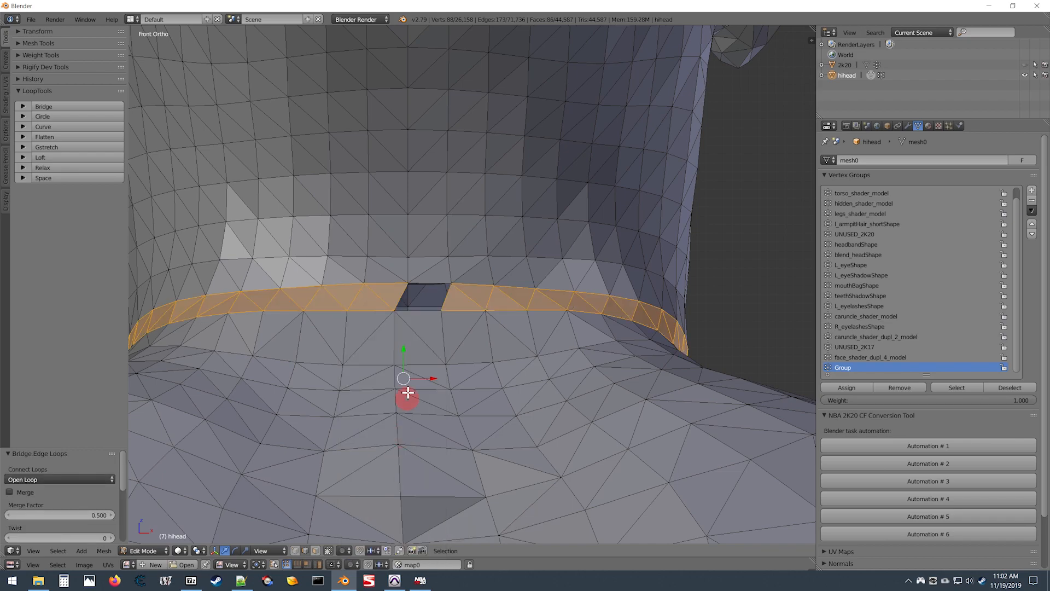
Select the upper and lower edges of the remaining hole at the nape and close it with Bridge Edge Loops.
right_click(420, 313)
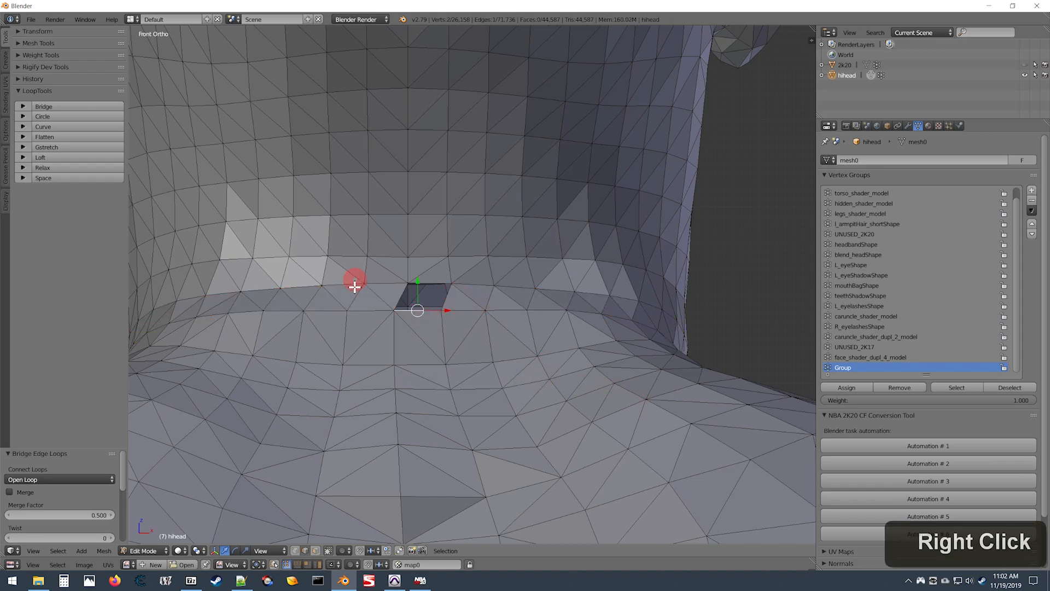
shift+right_click(429, 281)
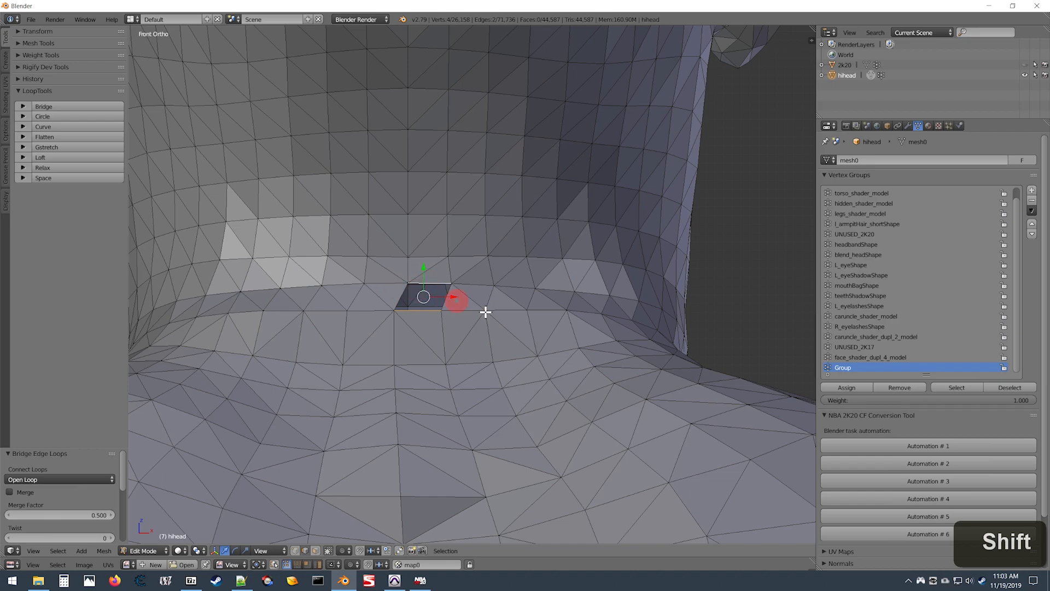
shift+right_click(430, 312)
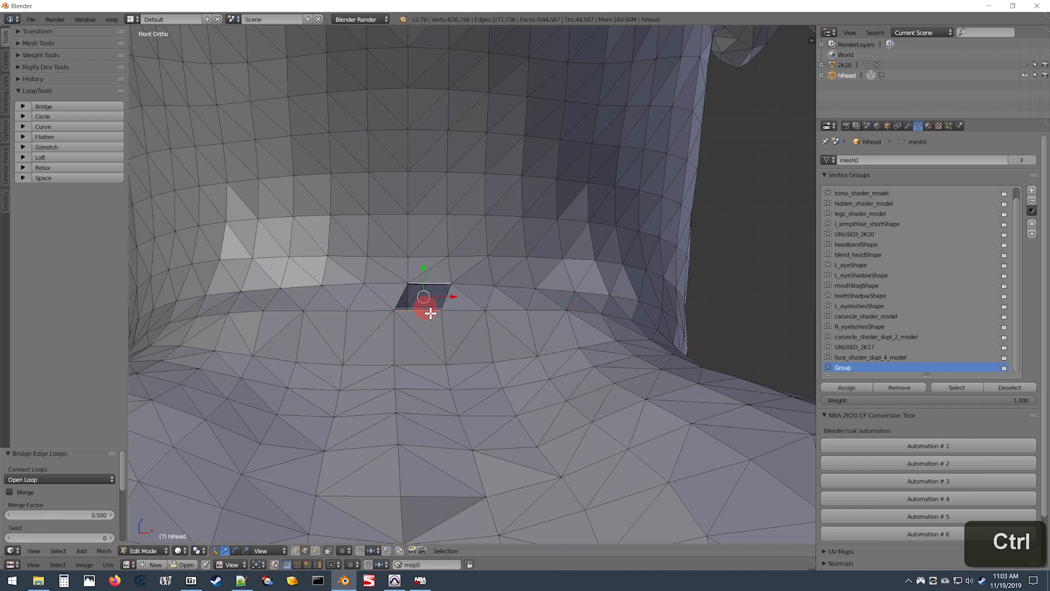
key(ctrl+e)
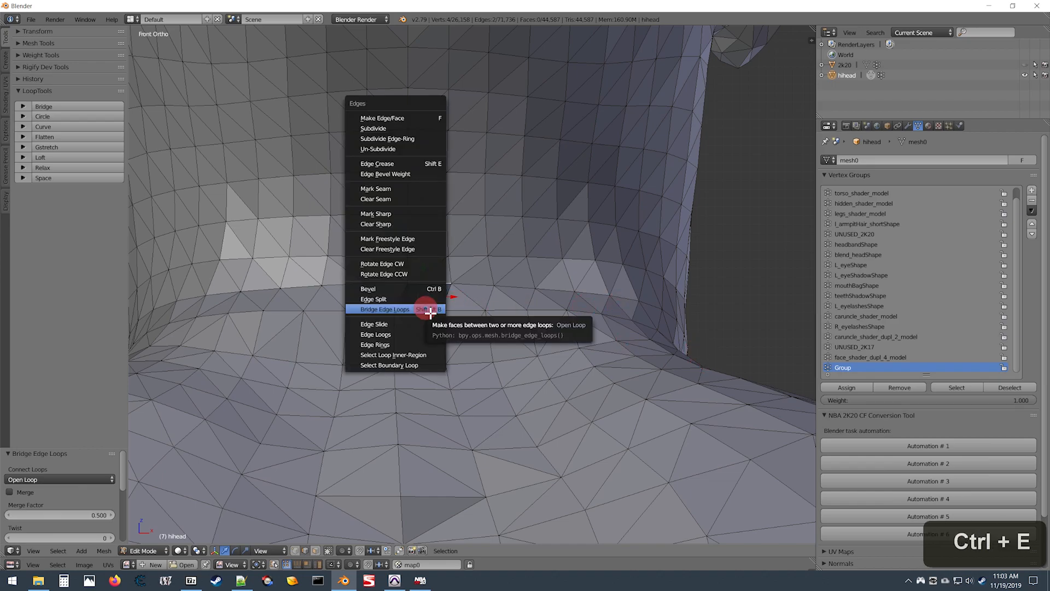
click(385, 309)
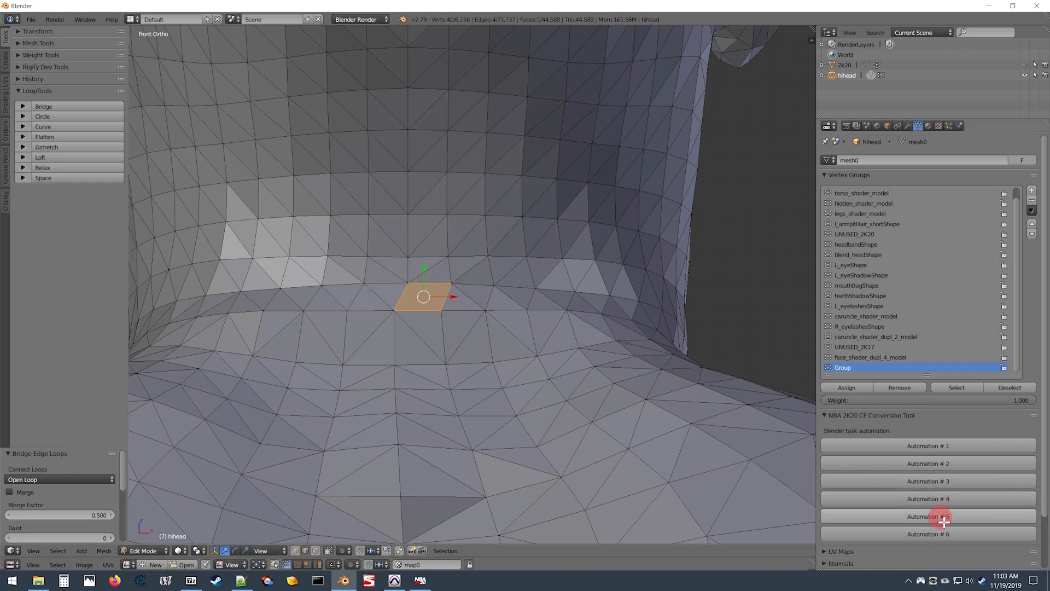
Run Automation # 5 of the NBA 2K20 CF Conversion Tool and check the selection in a wireframe right side view.
scroll(696, 421, down, 3)
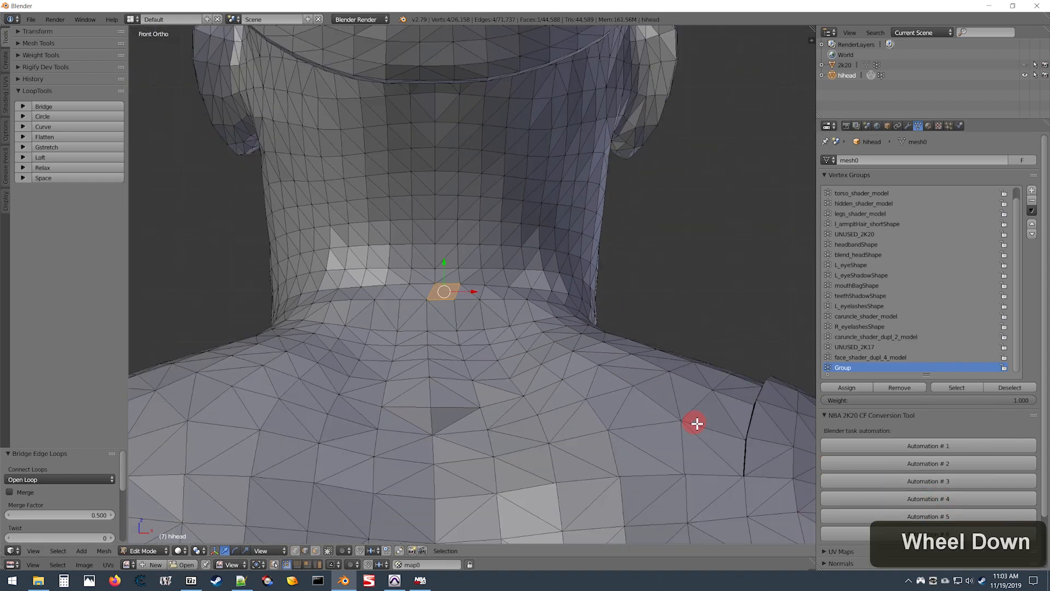
click(939, 520)
scroll(610, 378, down, 3)
key(z)
scroll(559, 370, down, 4)
scroll(559, 368, up, 2)
middle_drag(559, 368, 479, 385)
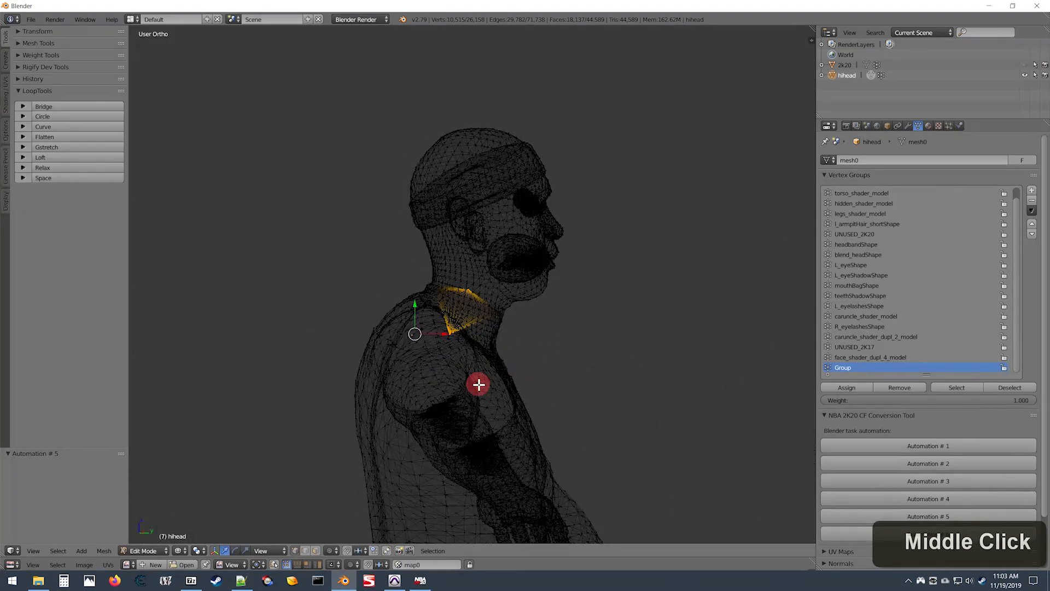
key(KP_3)
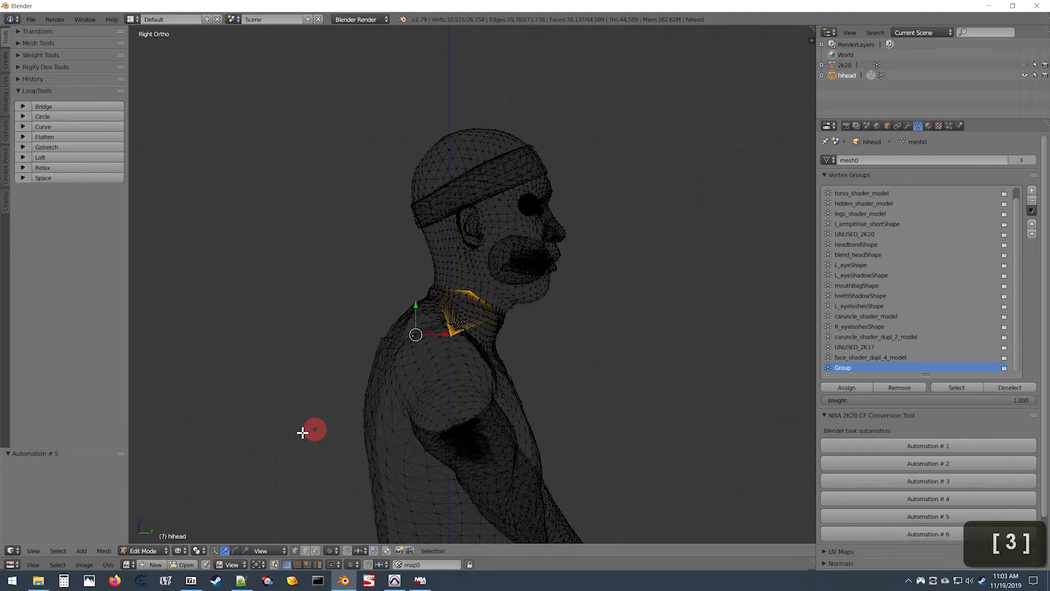
Export the face index of the hihead mesh with the NBA 2K20 CF Conversion Tool.
click(106, 552)
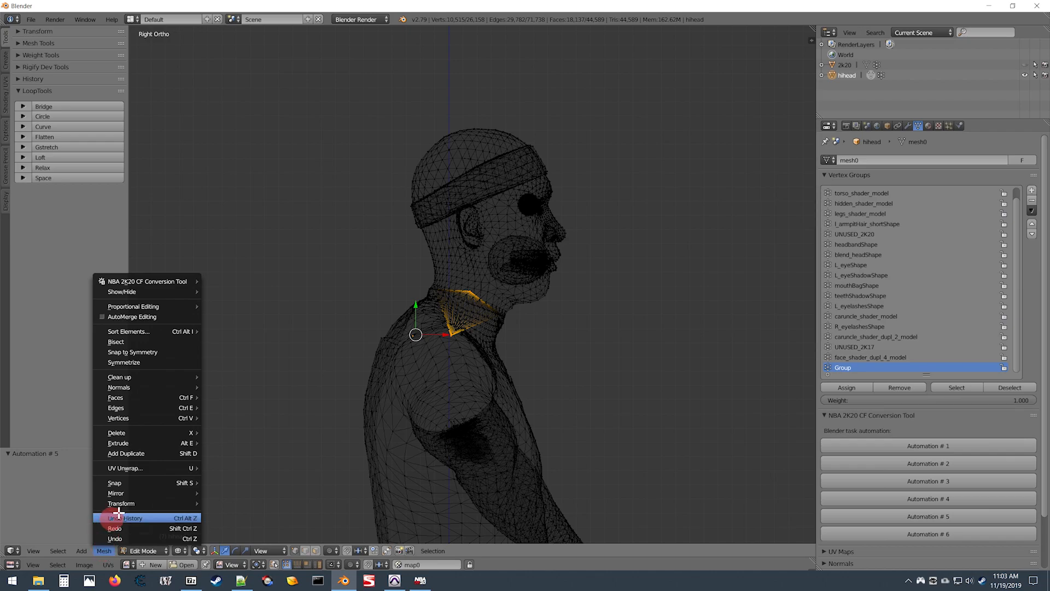
mouse_move(140, 286)
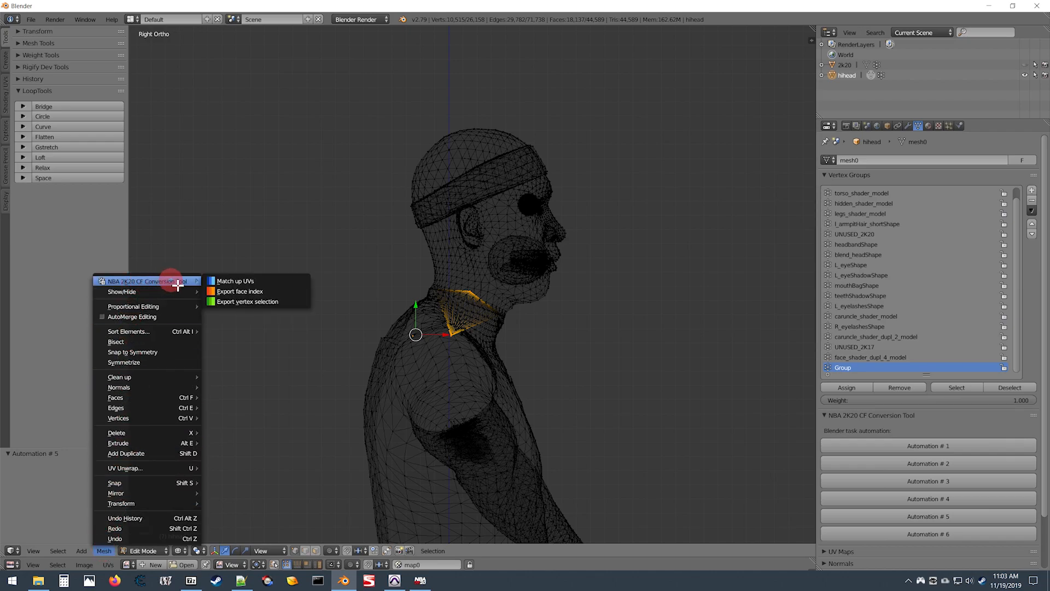
mouse_move(164, 299)
click(109, 553)
click(109, 555)
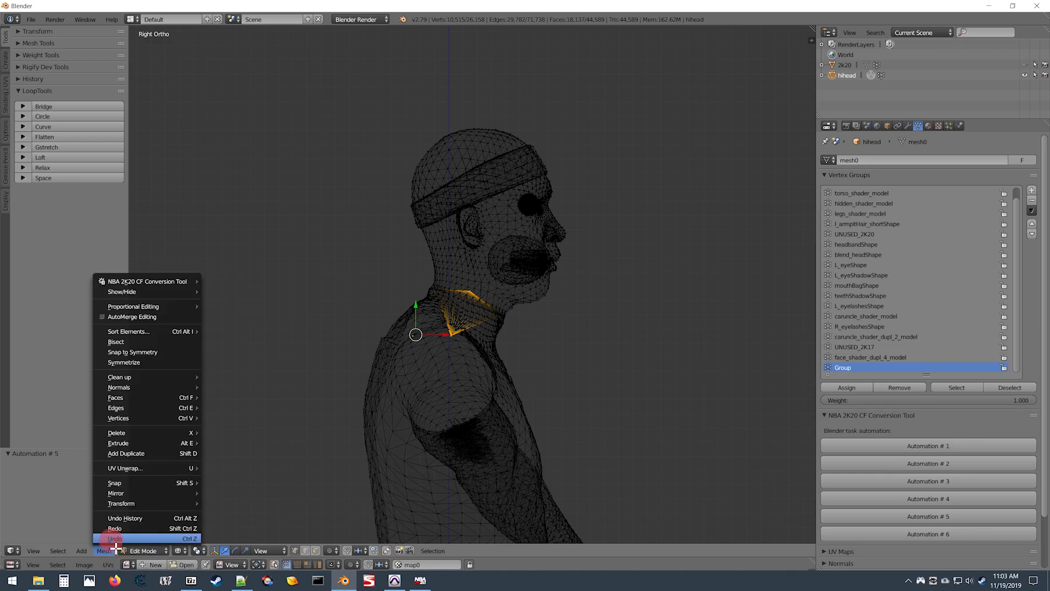
click(180, 281)
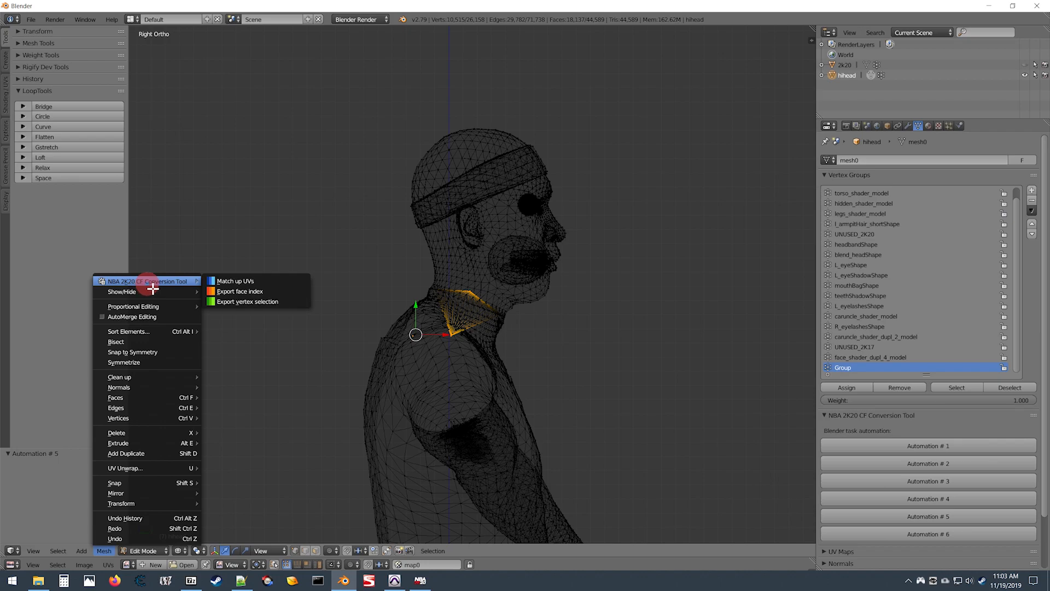
click(236, 292)
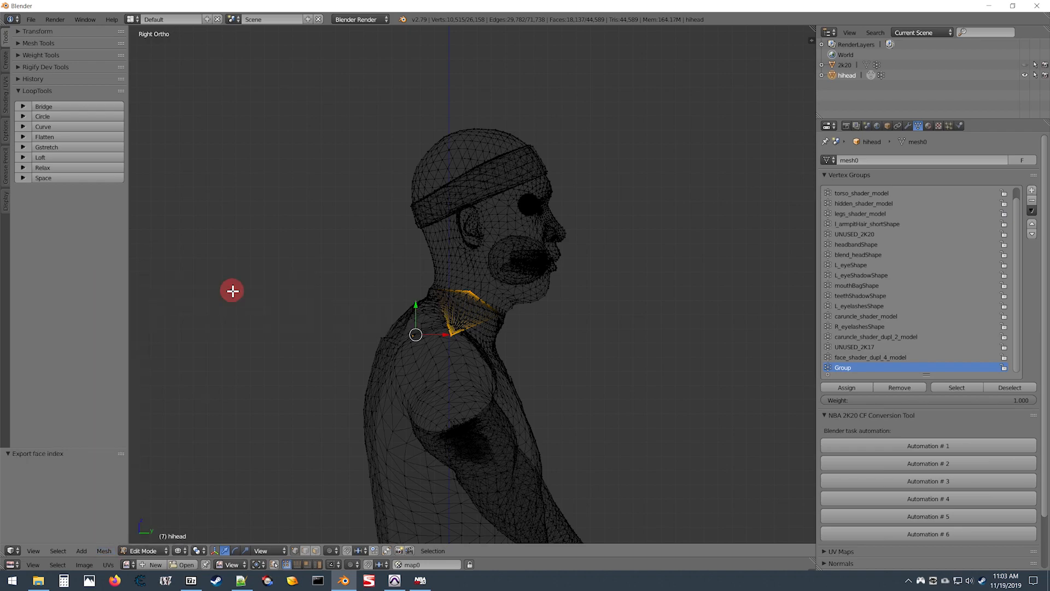
Export the current vertex selection of the hihead mesh with the NBA 2K20 CF Conversion Tool.
click(105, 551)
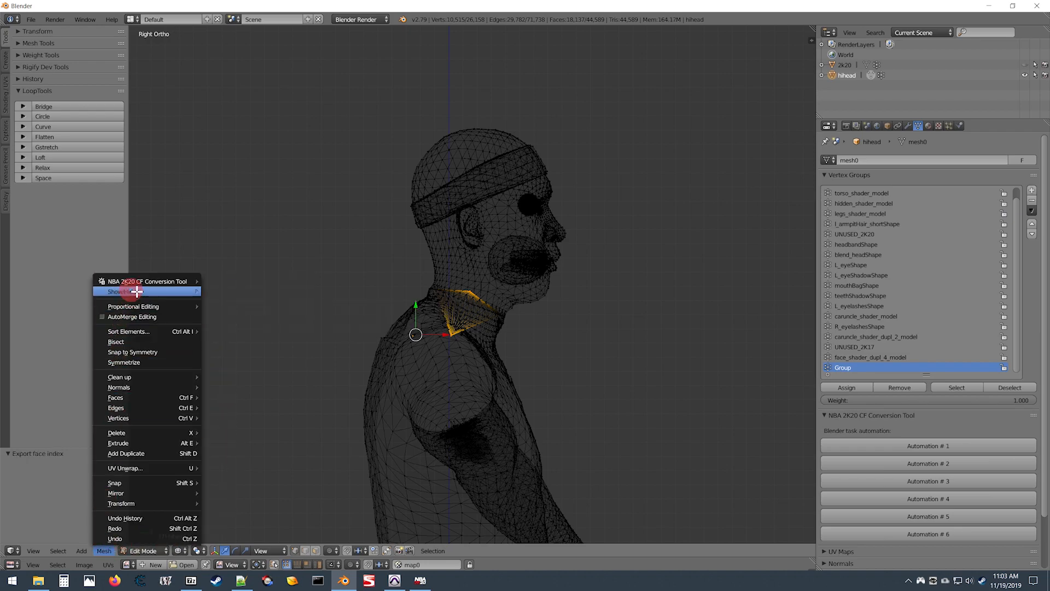
mouse_move(139, 280)
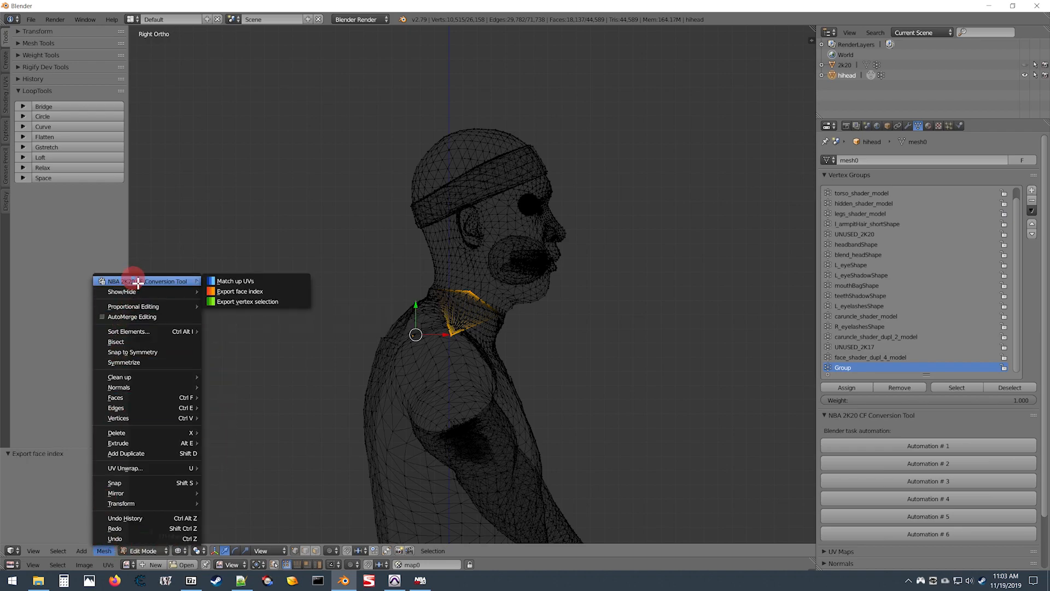
click(268, 302)
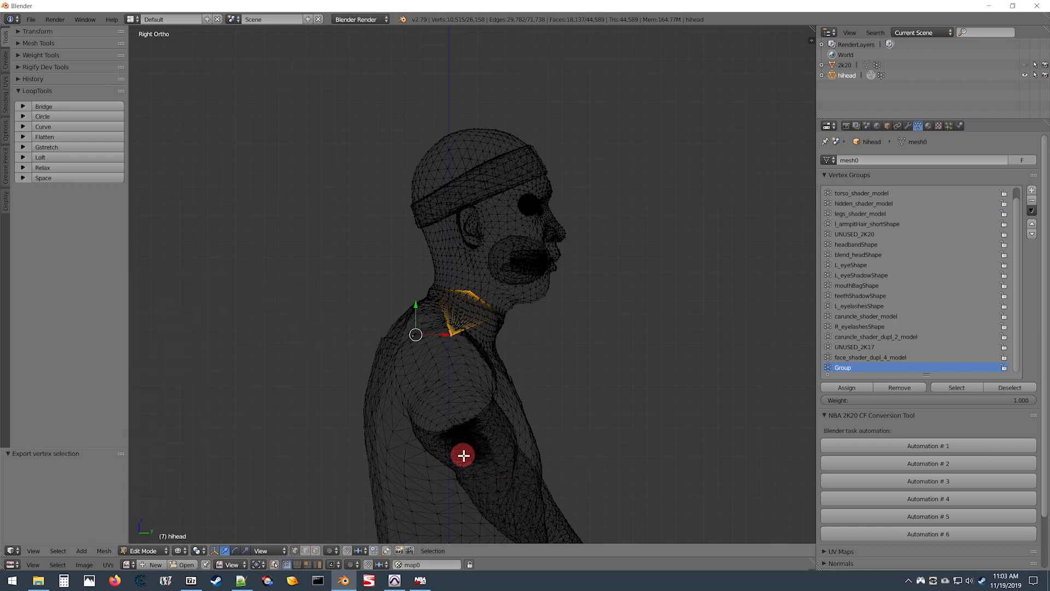
Return to Object Mode and export the hihead model to the preset path with the NBA 2K exporter, leaving the skeleton option off.
key(Tab)
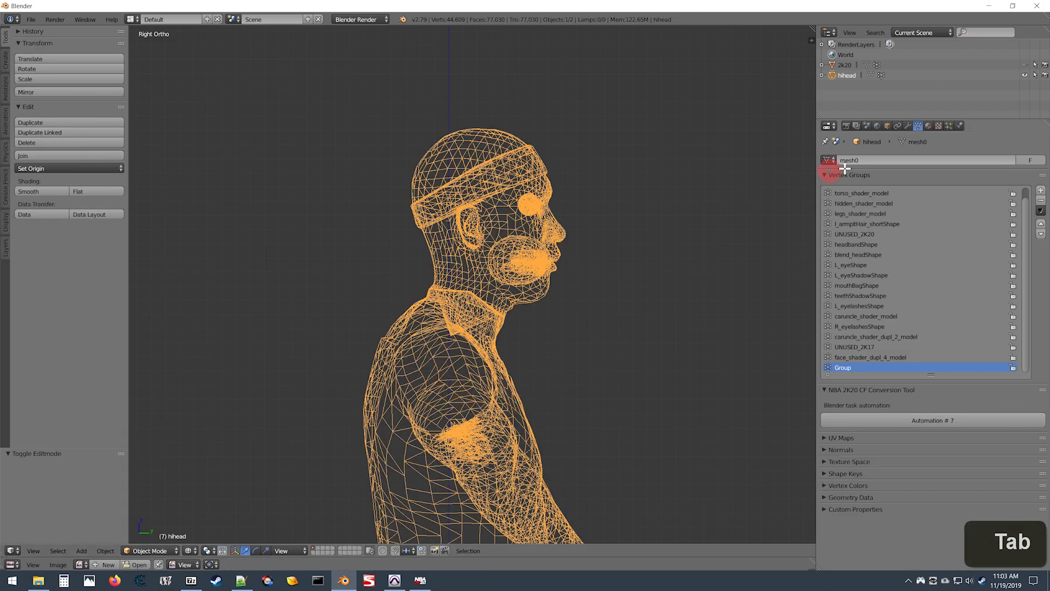
click(867, 129)
click(936, 395)
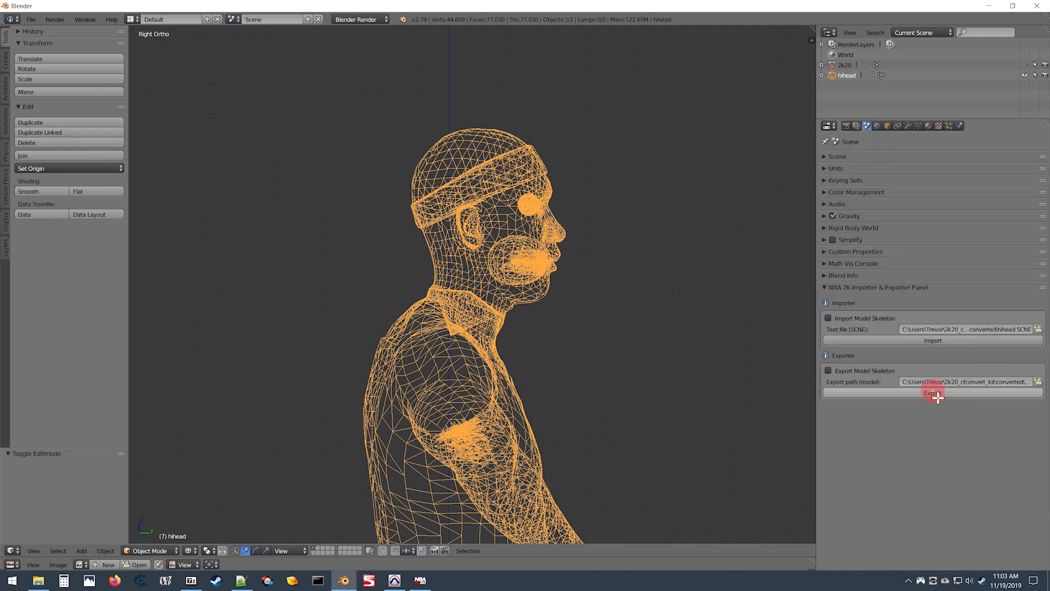
Run the NBA 2K export of the hihead model without its skeleton and minimize Blender.
click(937, 395)
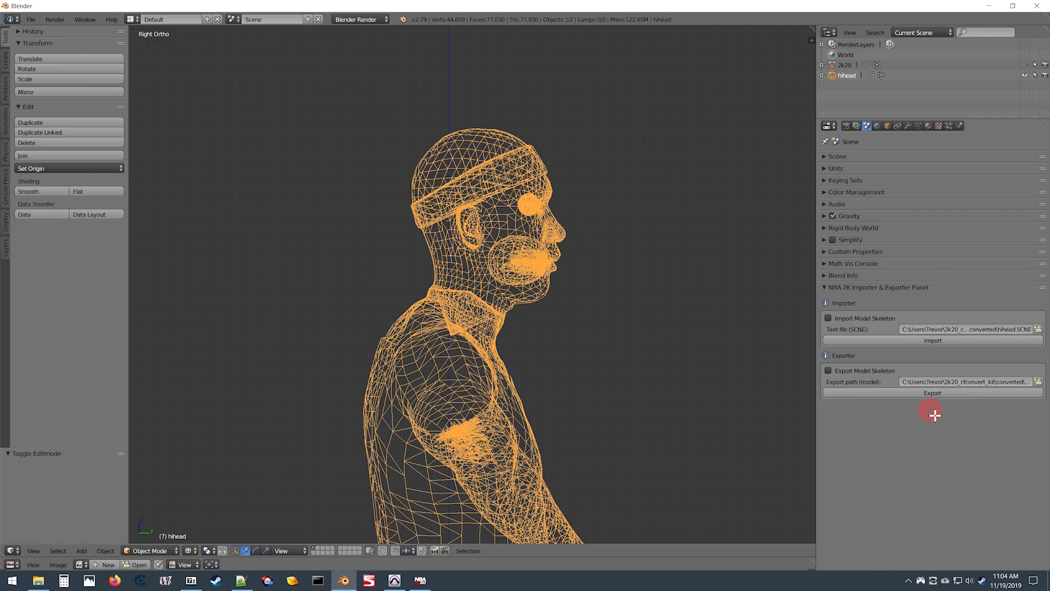
click(921, 392)
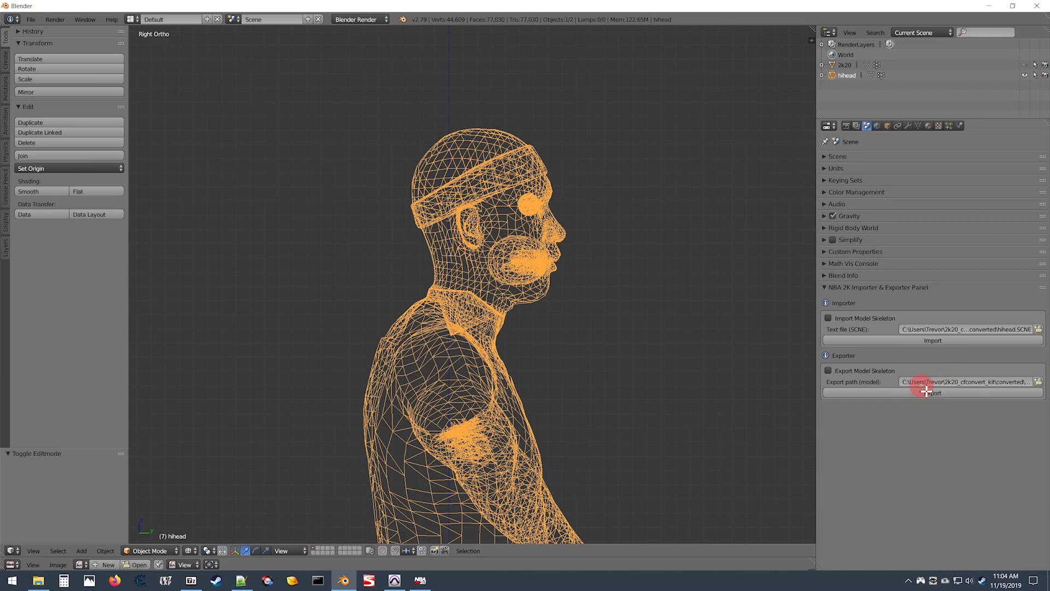
click(991, 7)
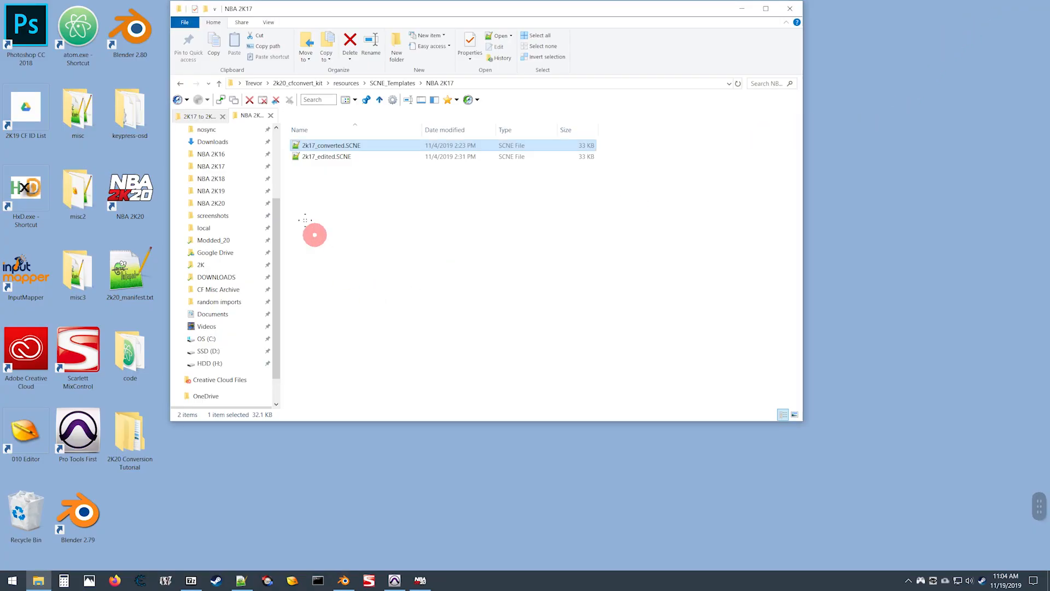
Run the extra "2K16 & 2K17 ONLY" tasks with 2k20_cyberface_convert.exe from the 2k20_cfconvert_kit folder, then close the converter.
key(alt+Up)
key(alt+Up)
key(alt+Up)
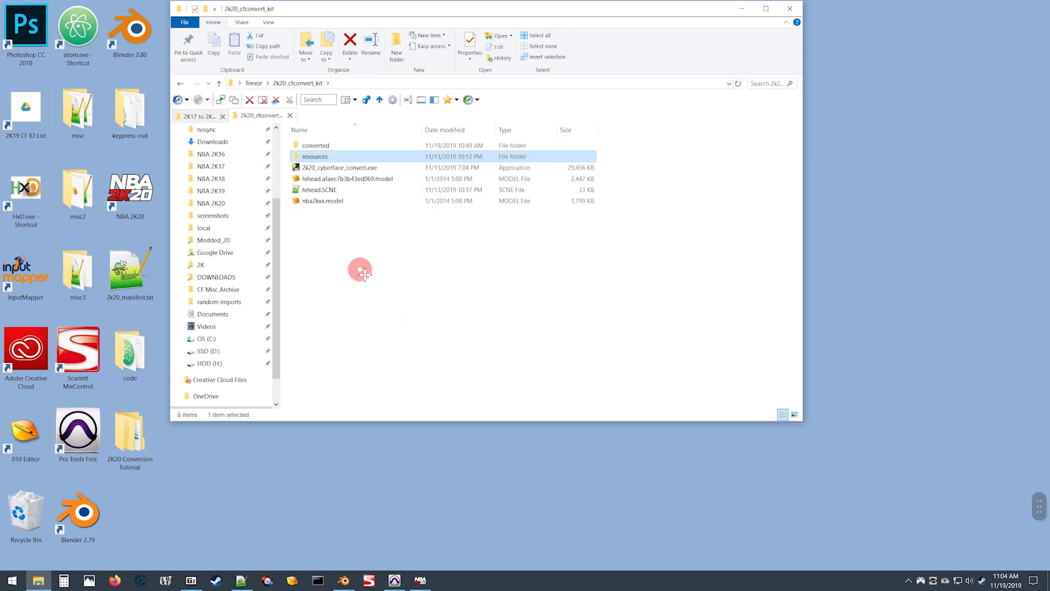
click(296, 167)
double_click(298, 169)
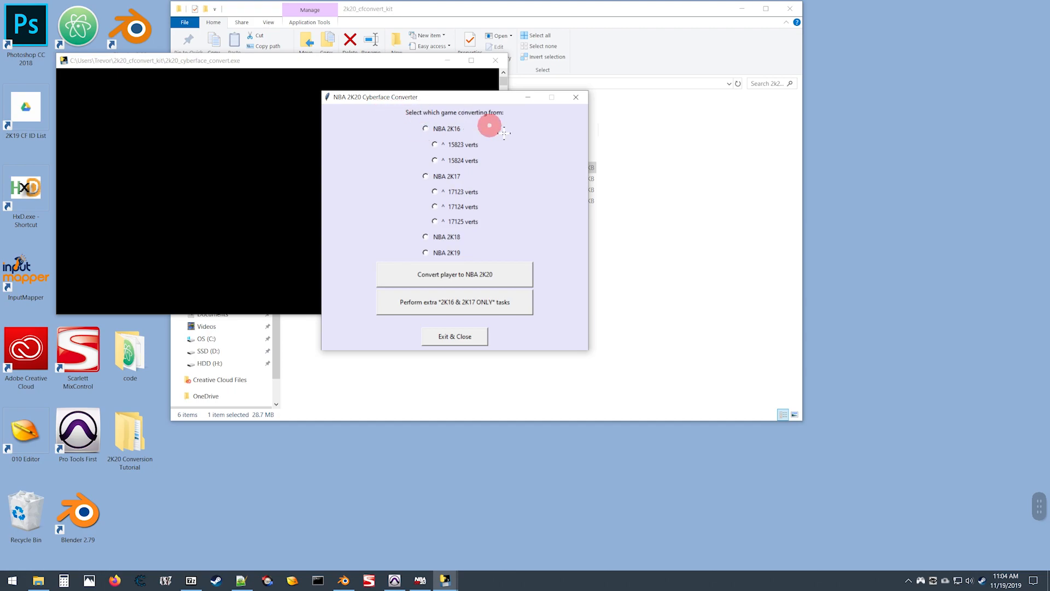
click(456, 307)
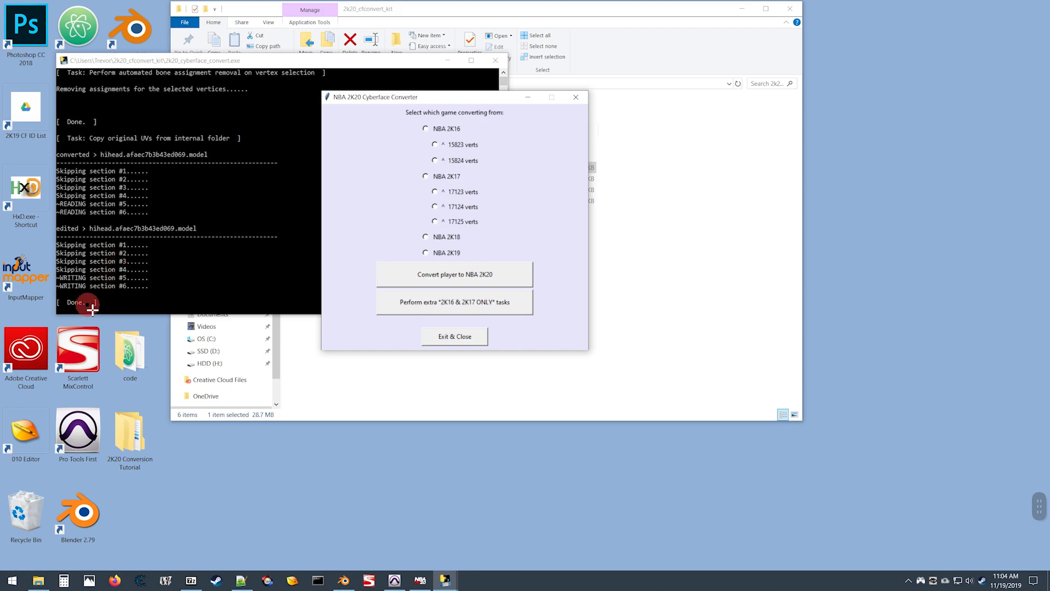
click(457, 337)
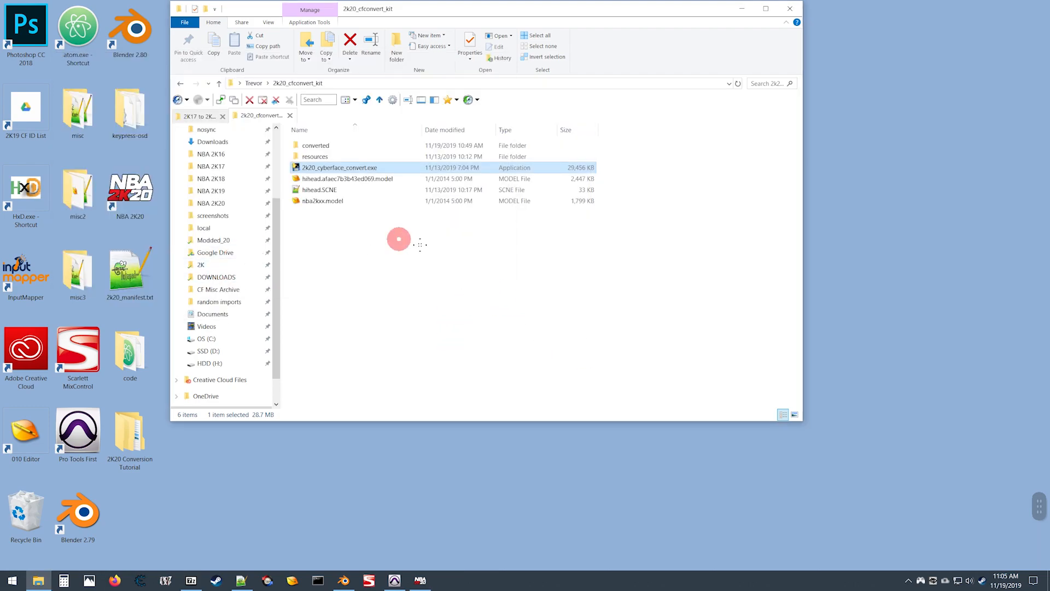
Open hihead.SCNE from the kit's converted\edited folder in Notepad++ with all previously opened files closed.
click(371, 255)
double_click(322, 147)
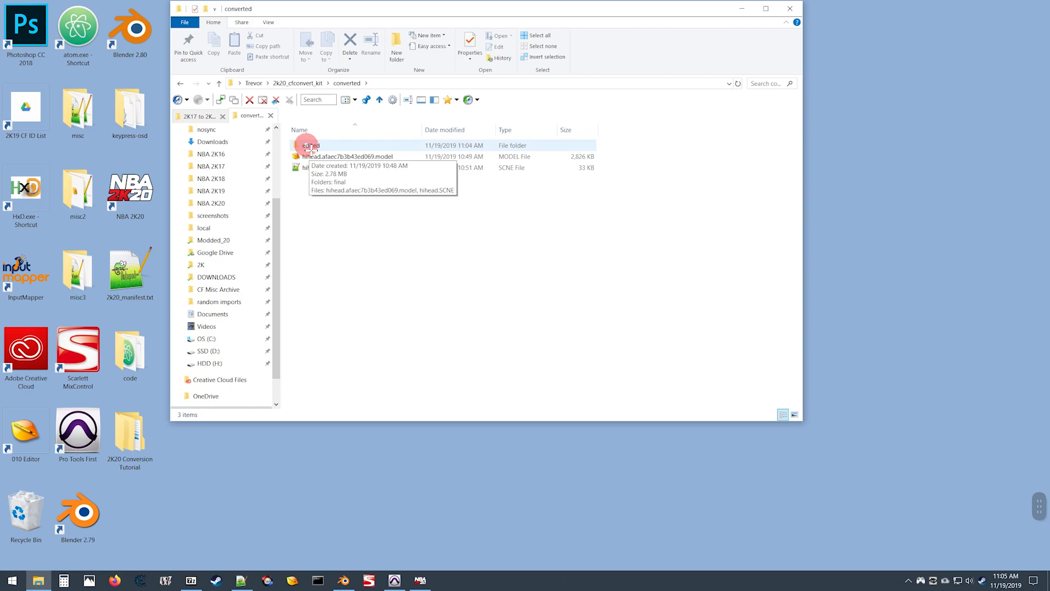
double_click(310, 147)
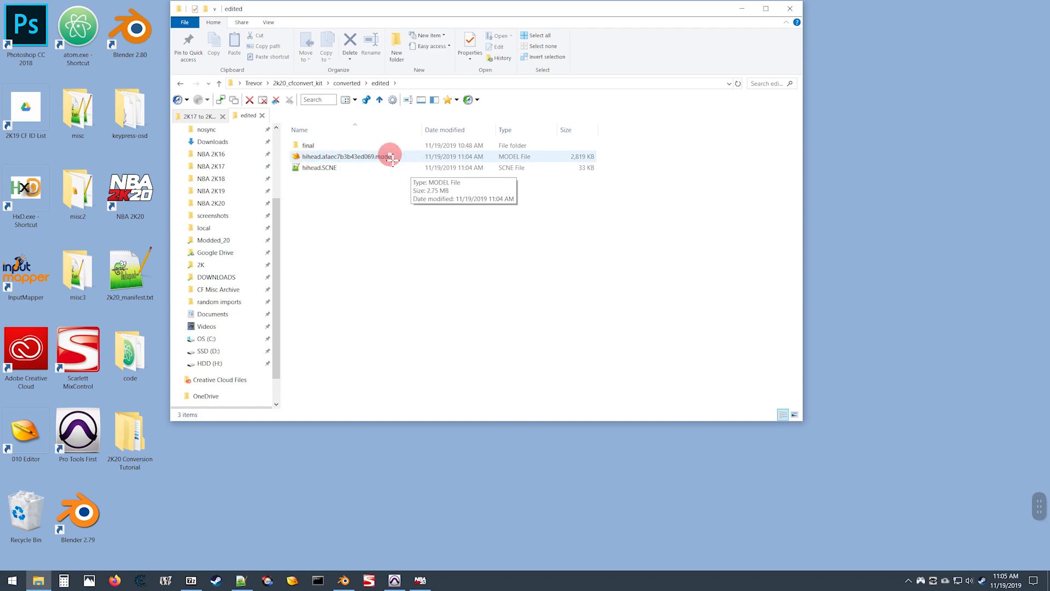
double_click(298, 168)
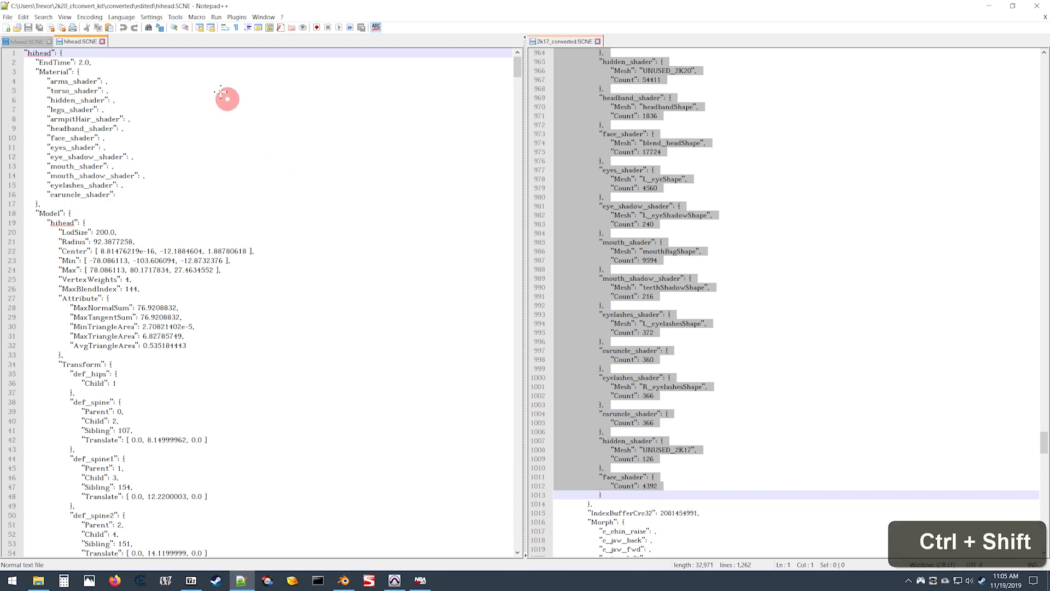
key(ctrl+shift+w)
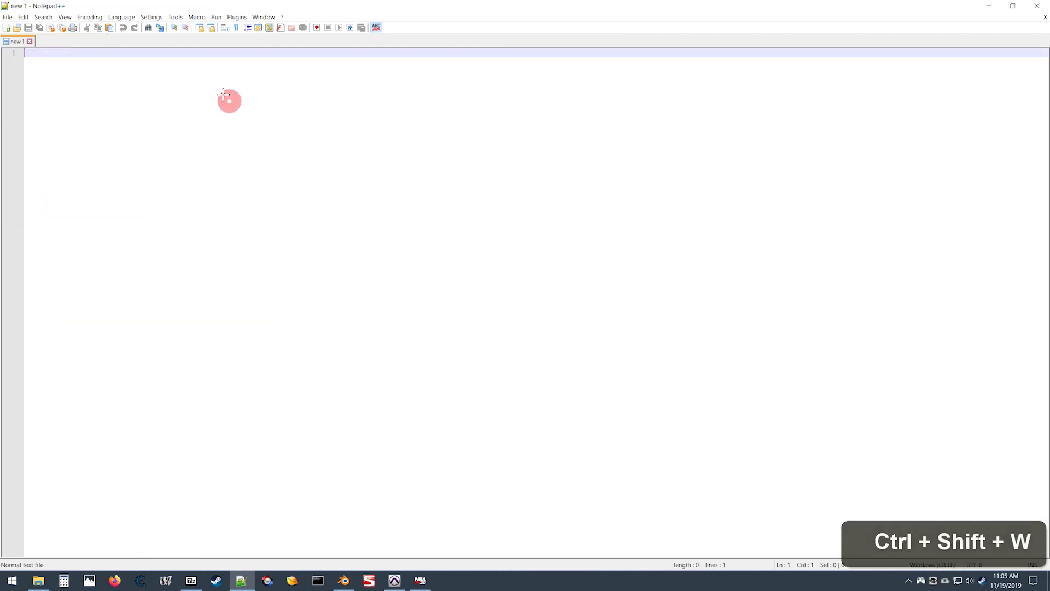
click(1043, 6)
double_click(302, 168)
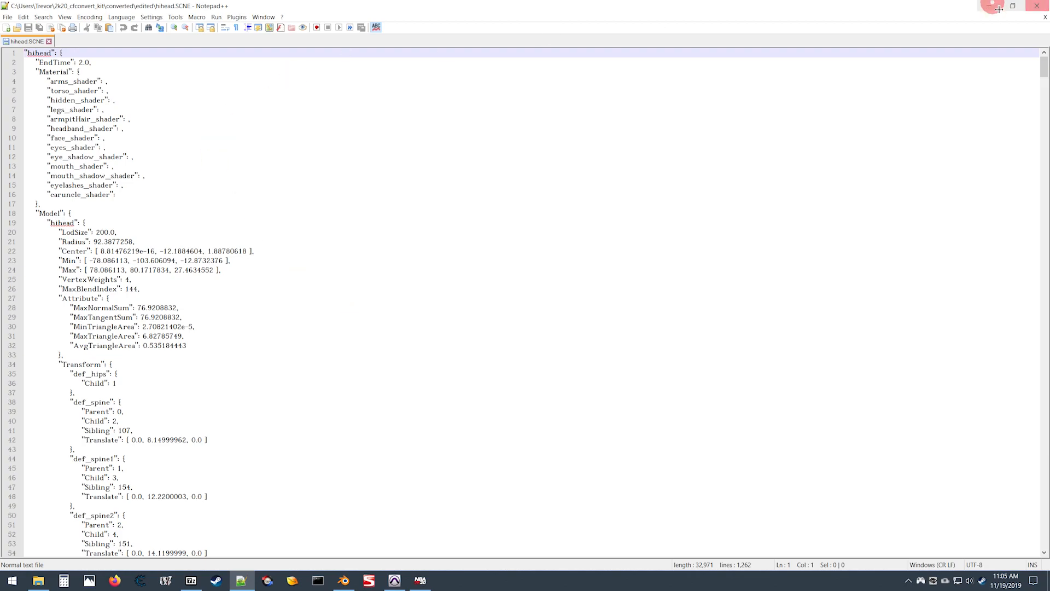
Open 2k17_edited.SCNE from resources\SCNE_Templates\NBA 2K17 and place it in a second view beside hihead.SCNE.
click(993, 6)
double_click(345, 272)
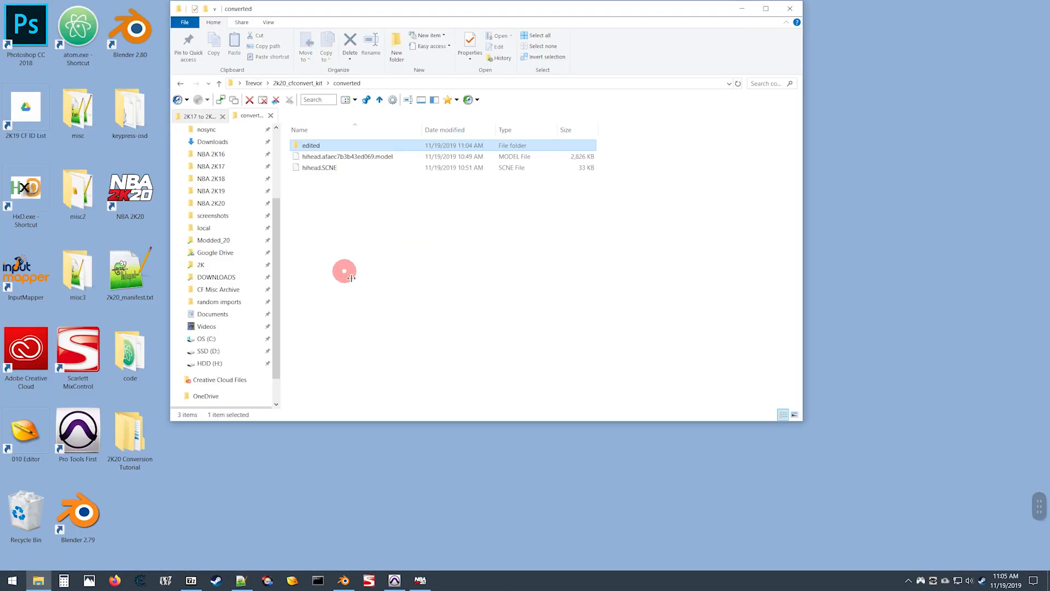
double_click(343, 242)
double_click(317, 157)
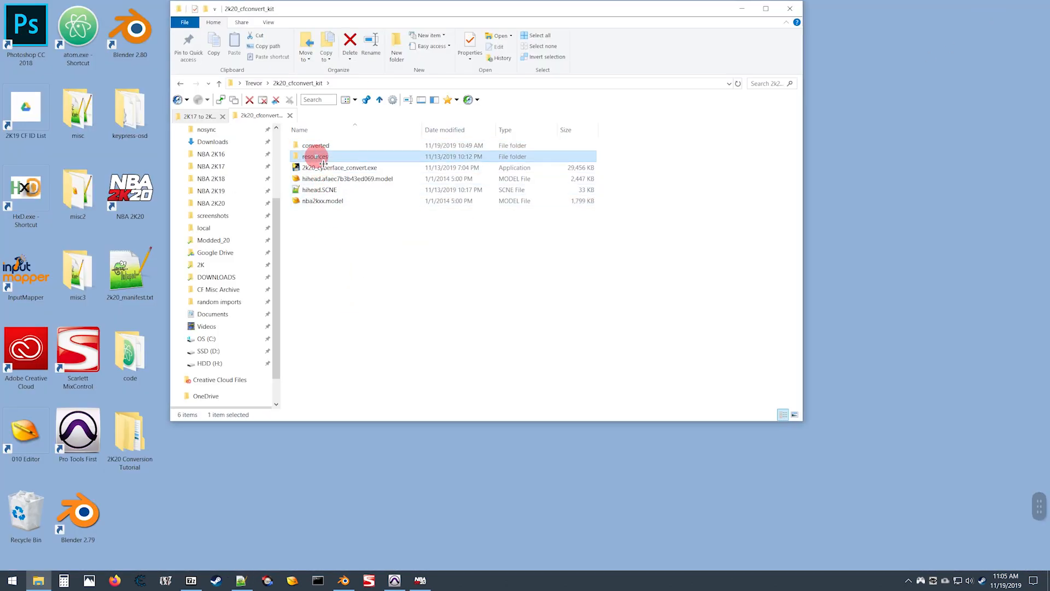
double_click(305, 168)
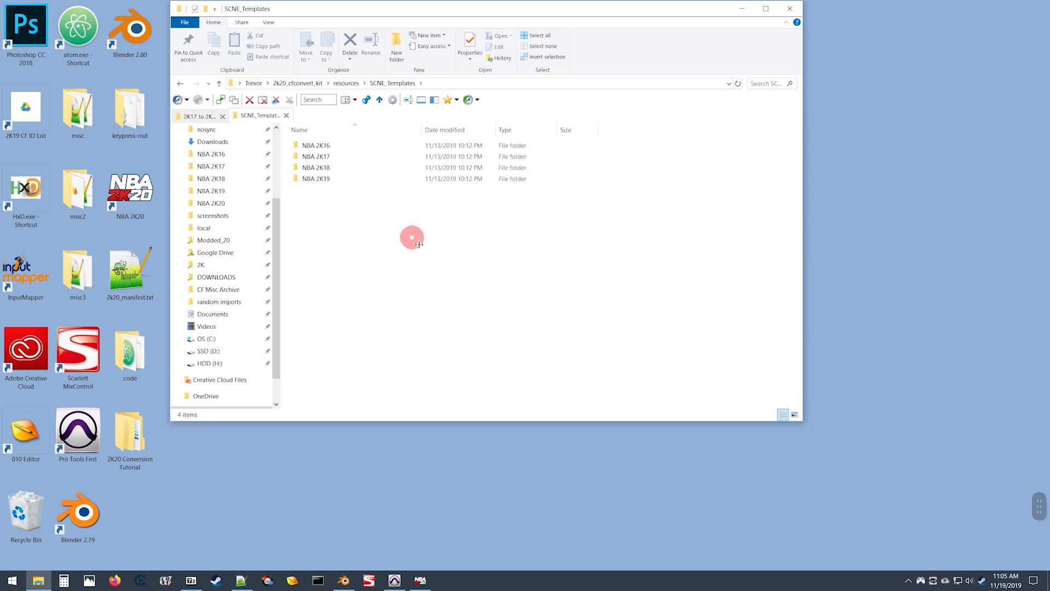
double_click(306, 157)
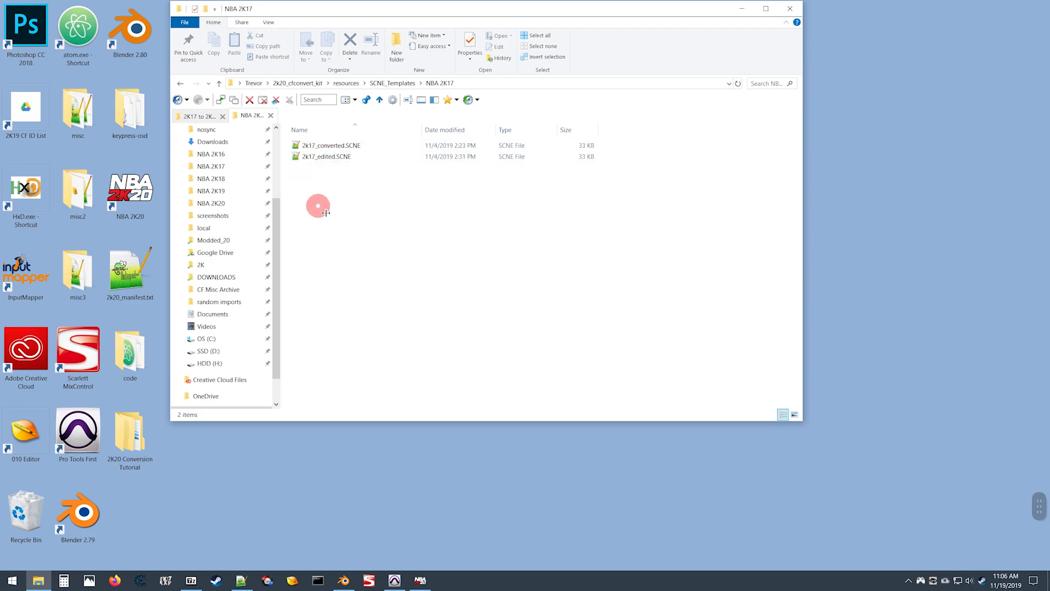
key(alt+Up)
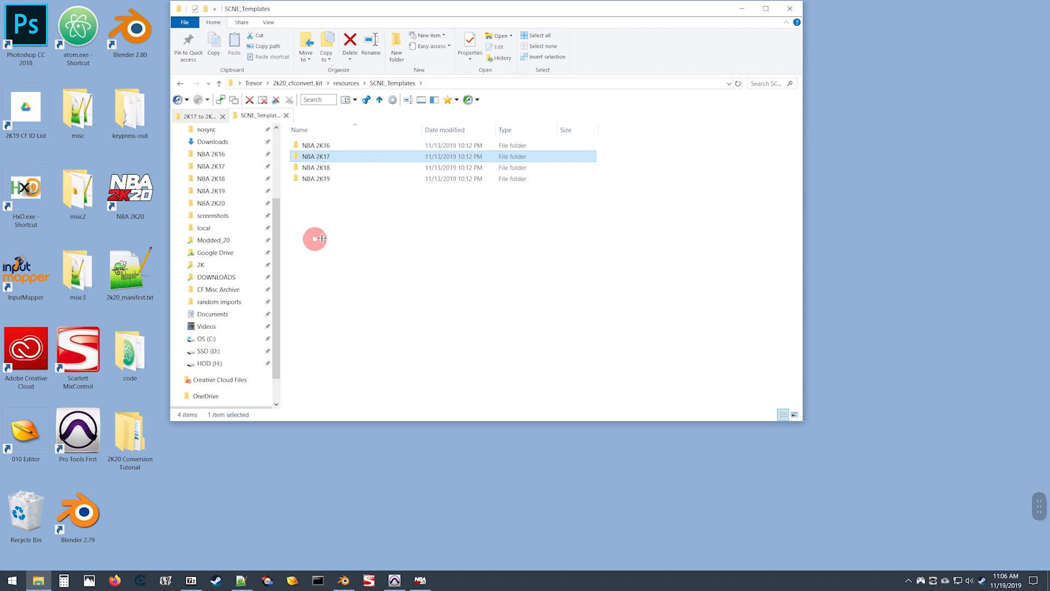
double_click(303, 161)
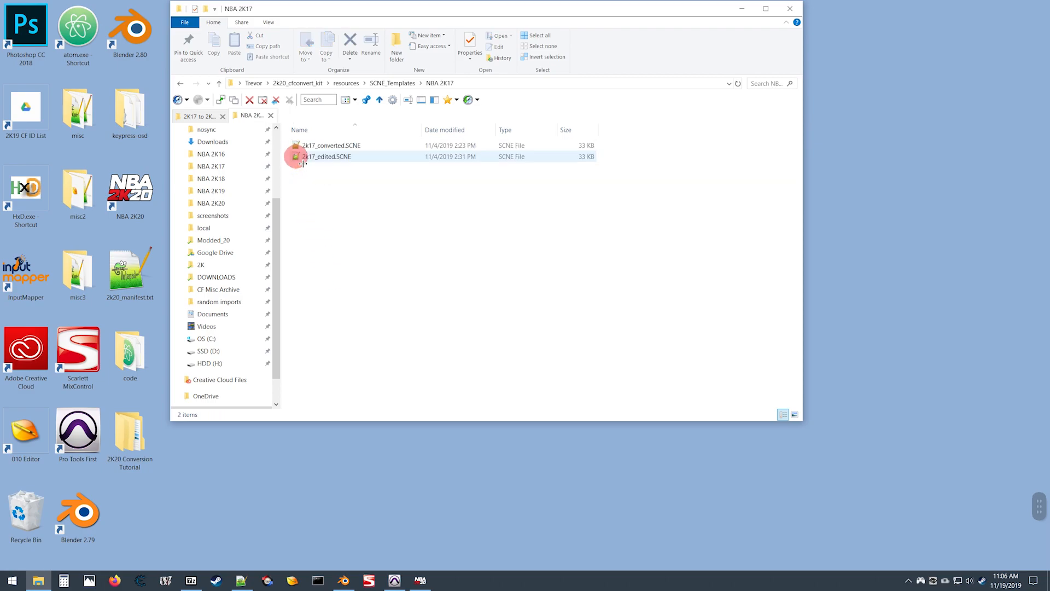
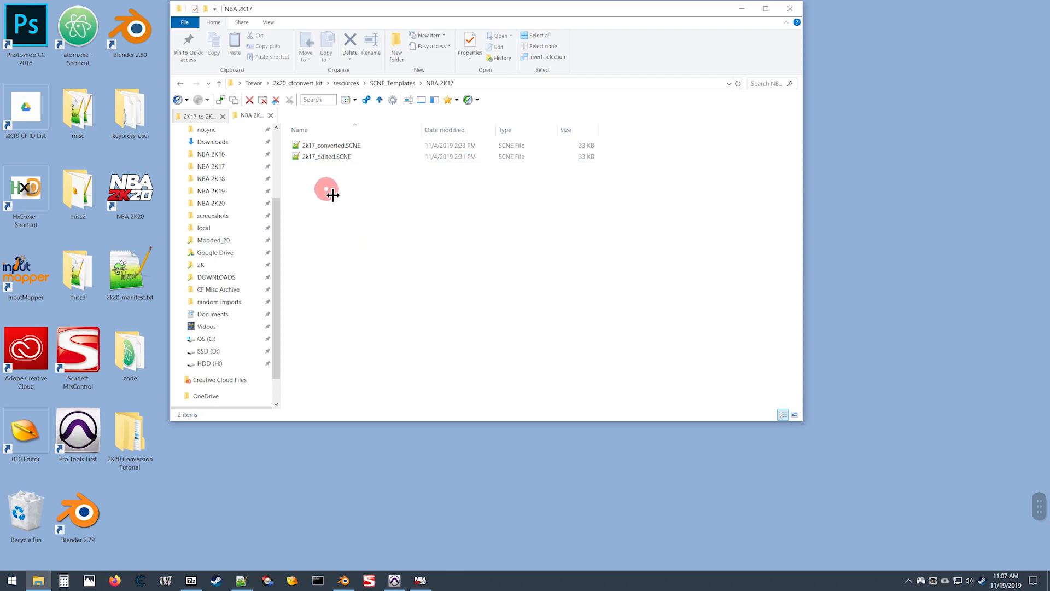
double_click(303, 163)
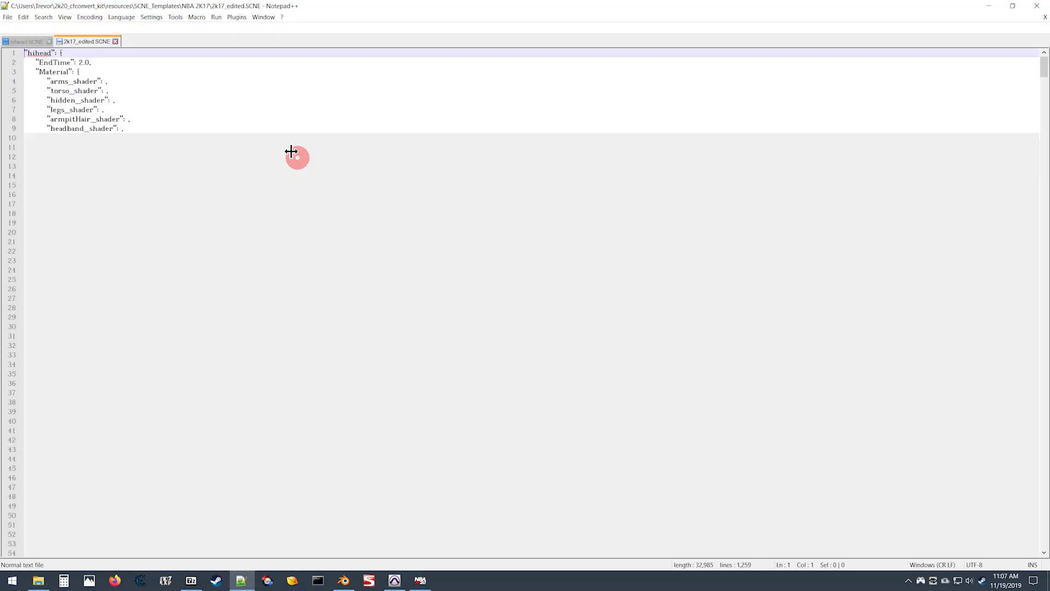
drag(91, 47, 839, 235)
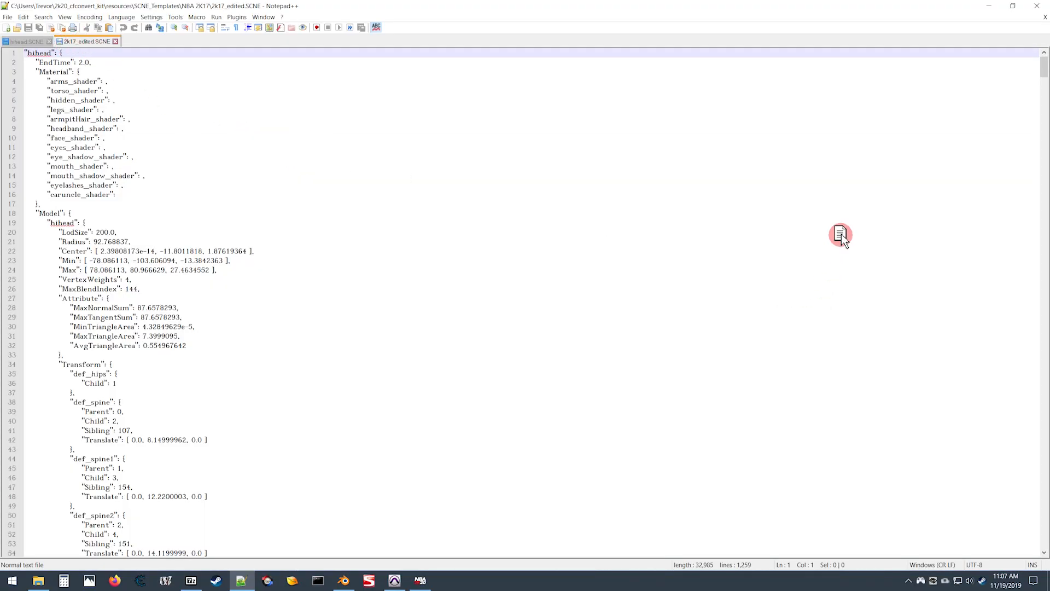
click(865, 241)
Copy the entire "Prim" block, lines 946 to 1010, from 2k17_edited.SCNE.
drag(984, 540, 1043, 544)
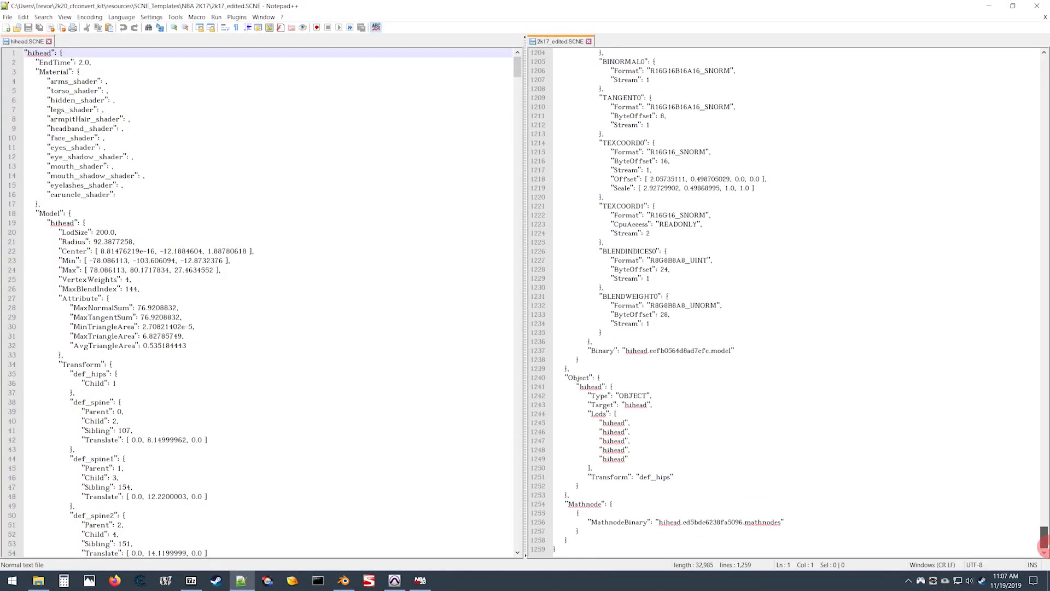
scroll(711, 328, up, 16)
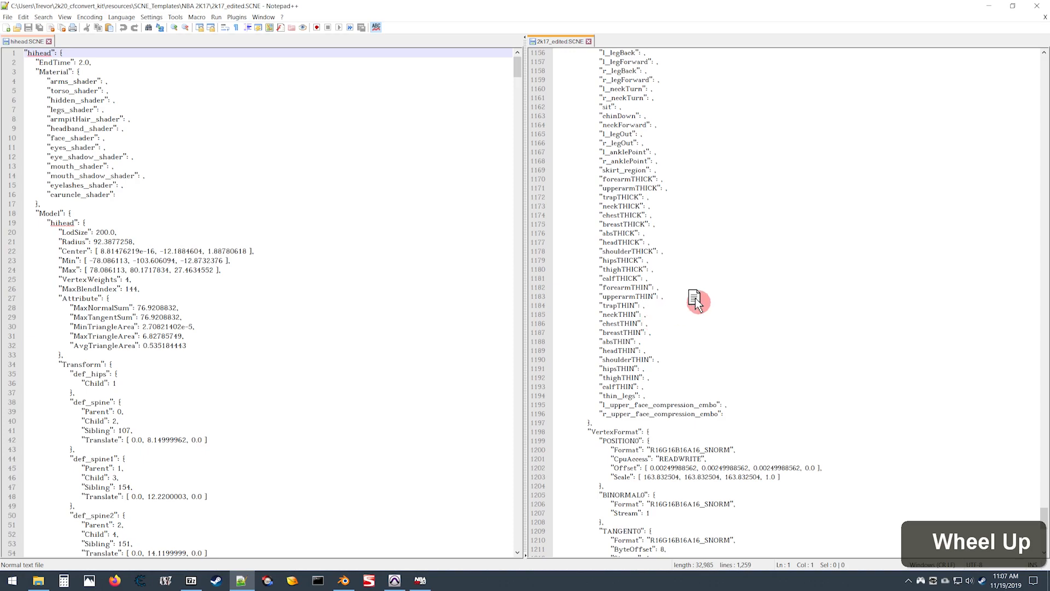
key(Page_Up)
key(Page_Up)
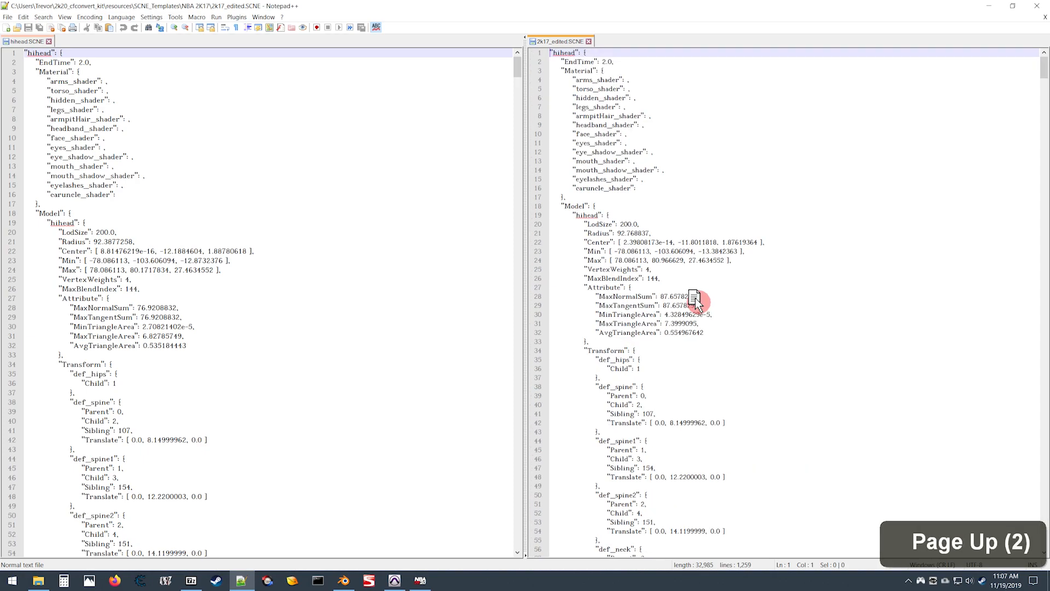
key(ctrl+End)
key(Page_Up)
key(Page_Up)
key(Page_Up)
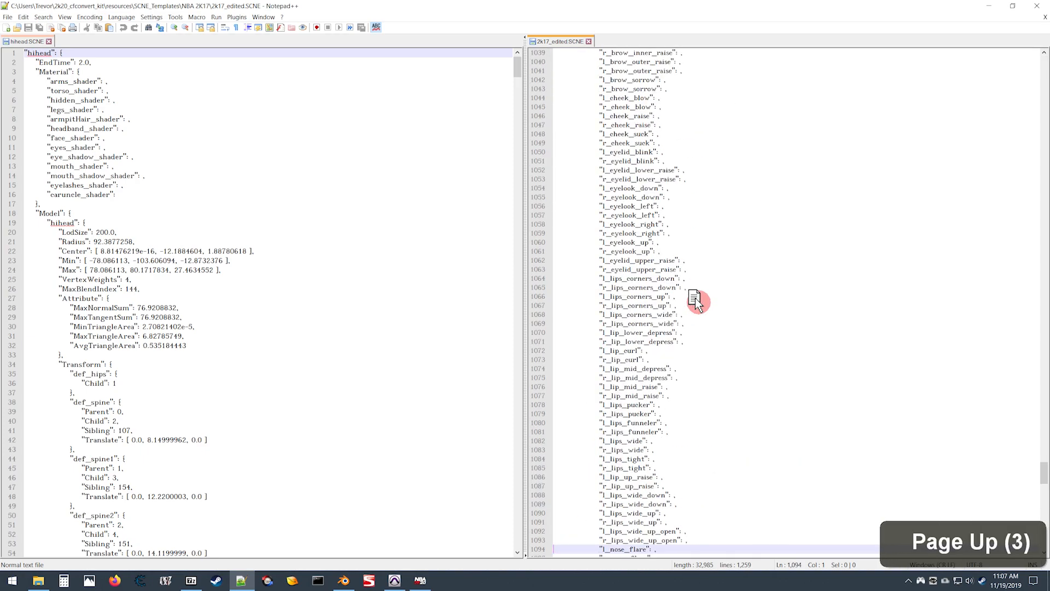
key(Page_Up)
scroll(695, 290, up, 13)
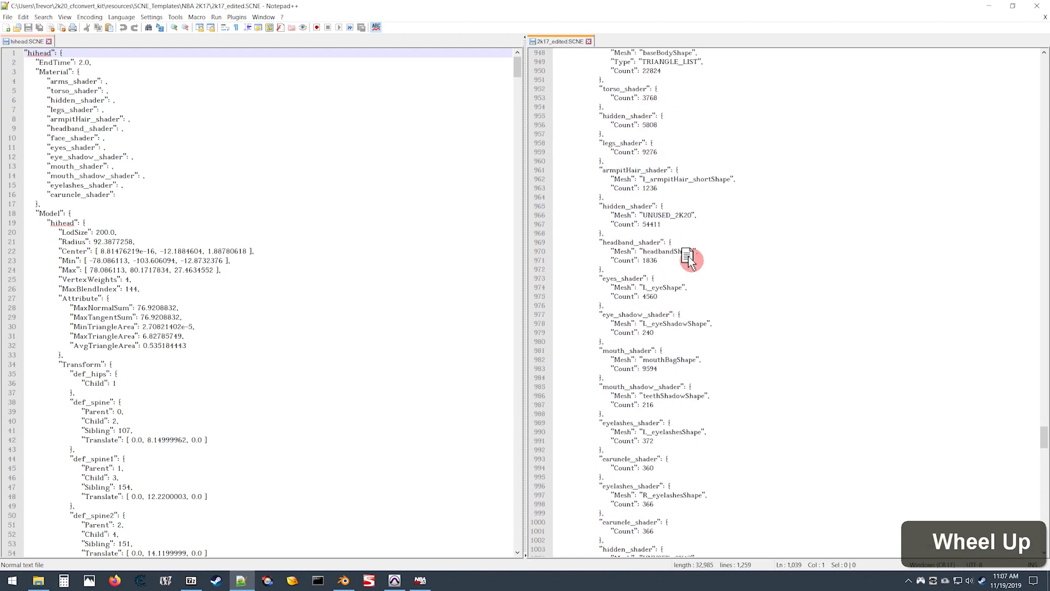
scroll(651, 323, up, 3)
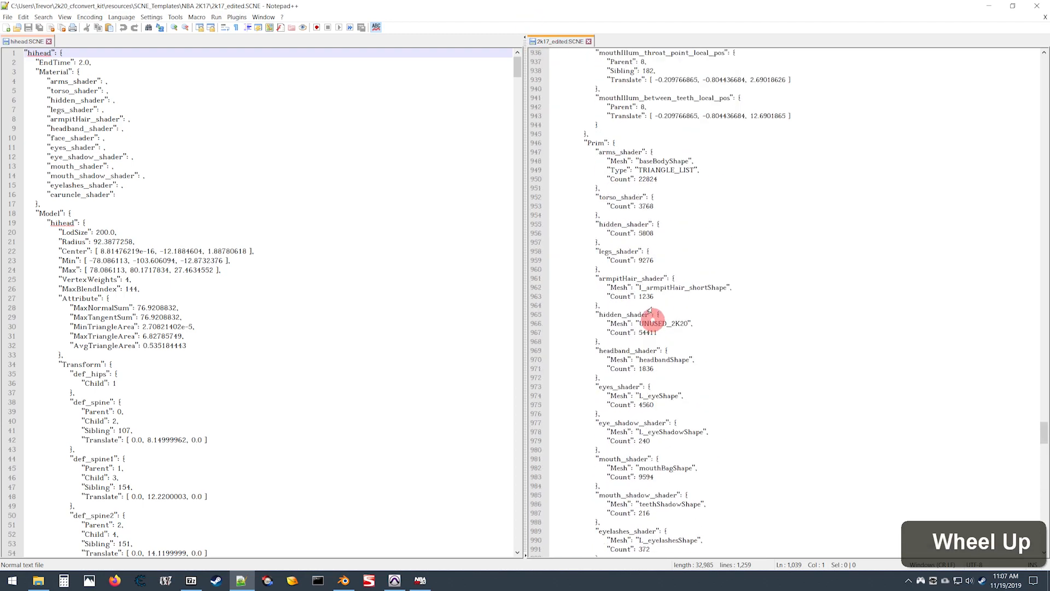
drag(537, 145, 658, 324)
key(ctrl+c)
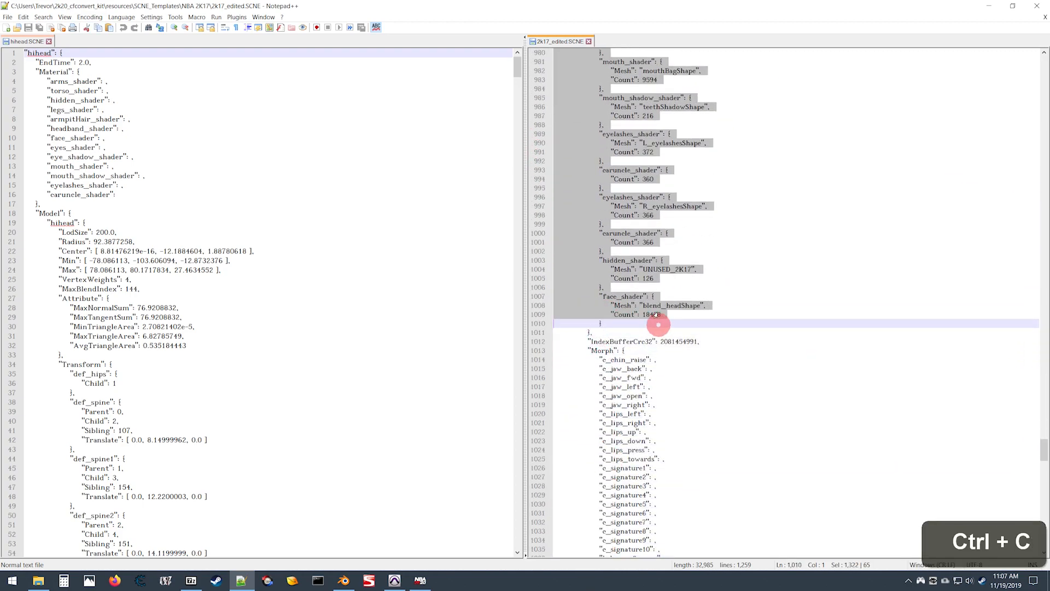
Replace the "Prim" block in hihead.SCNE, lines 946 to 1013, with the copied template block and save the file.
click(30, 43)
key(ctrl+End)
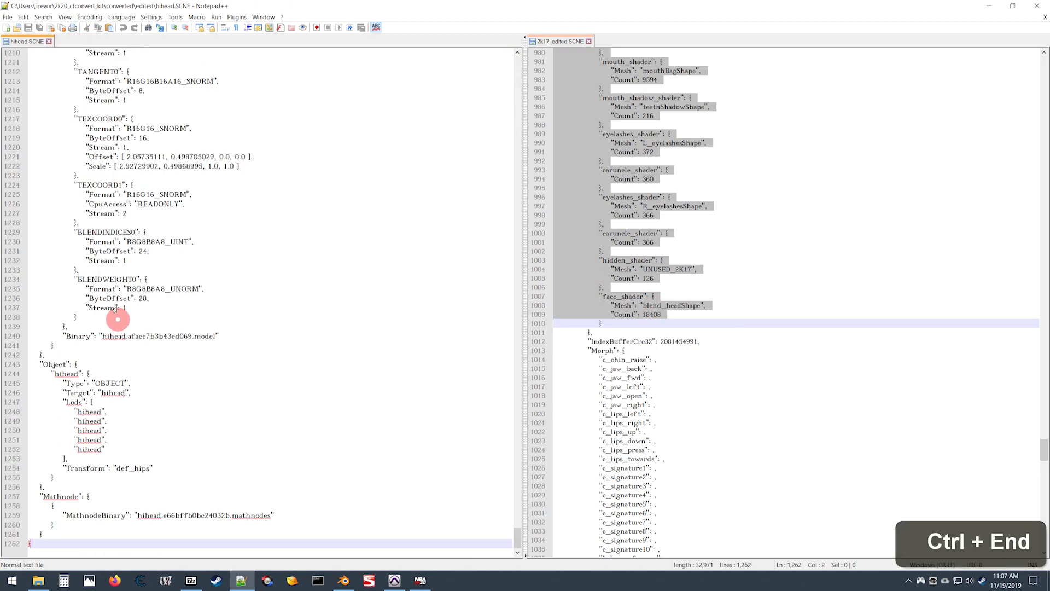
key(Page_Up)
key(Page_Up)
key(Page_Up)
key(Page_Up)
scroll(115, 317, up, 20)
scroll(109, 314, up, 1)
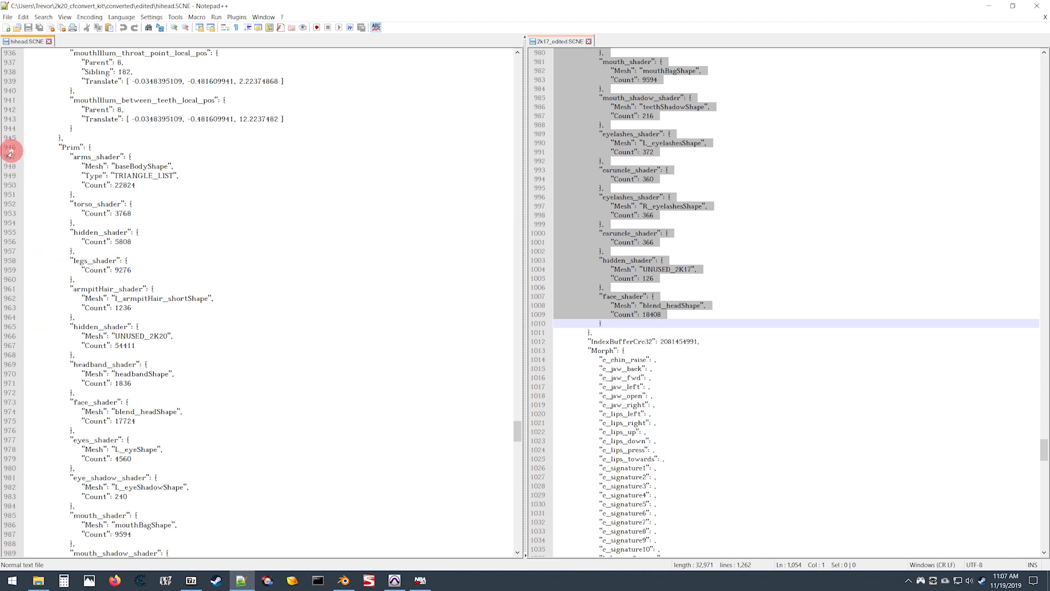
drag(9, 148, 40, 458)
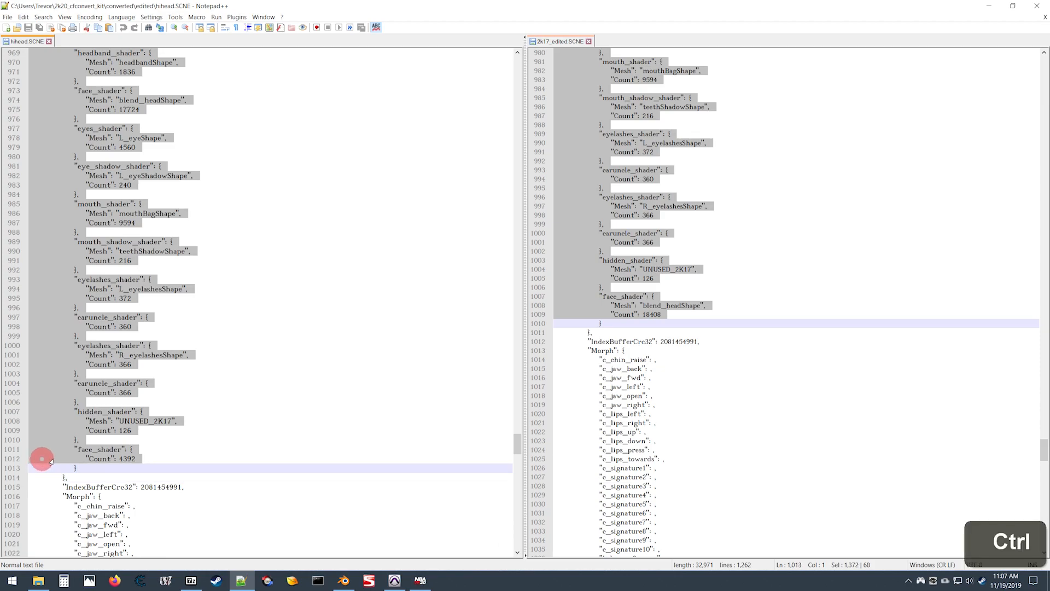
key(ctrl+v)
scroll(321, 435, up, 3)
scroll(320, 435, up, 8)
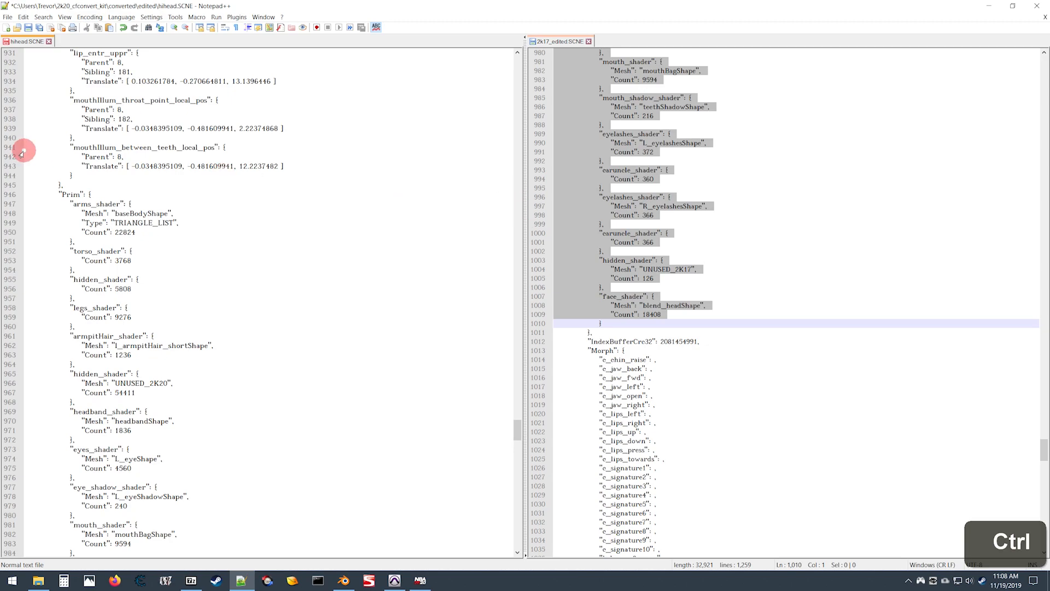
key(ctrl+s)
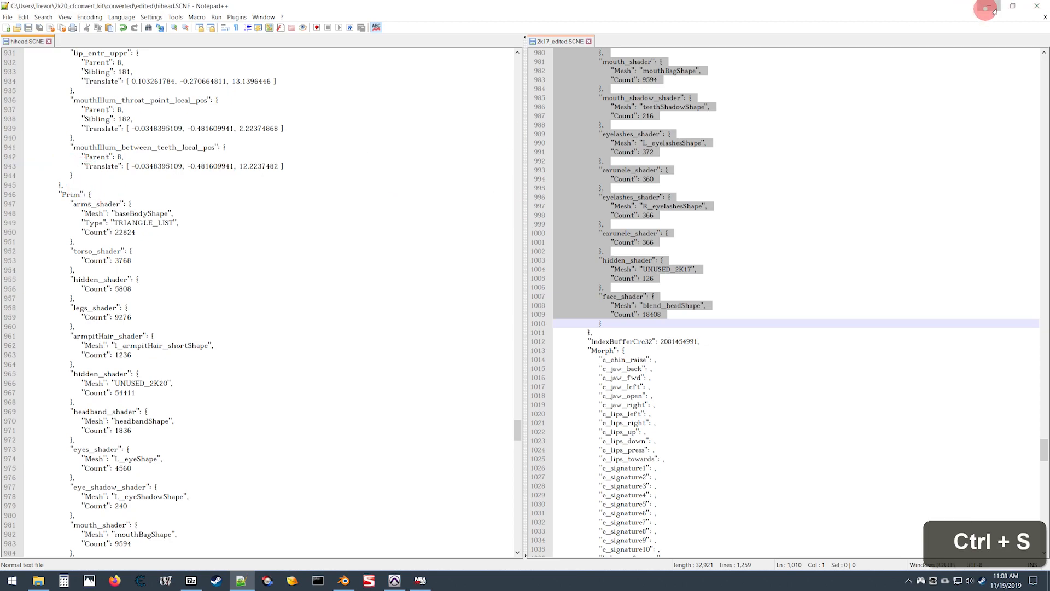
Return from the NBA 2K17 template folder to the 2k20_cfconvert_kit root folder in File Explorer.
click(986, 9)
click(572, 220)
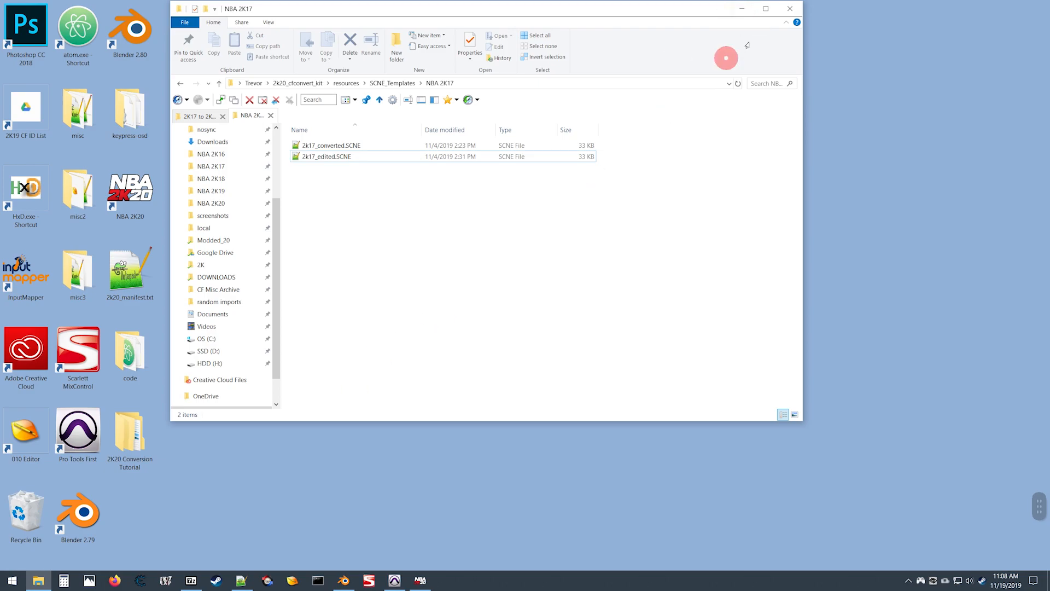
key(alt+Up)
key(alt+Up)
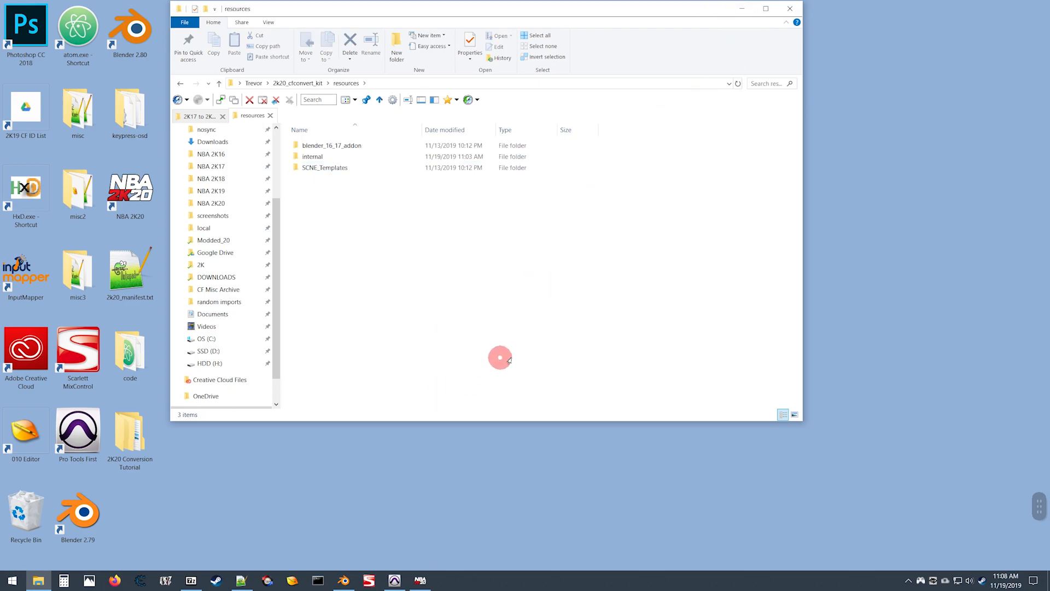
key(alt+Up)
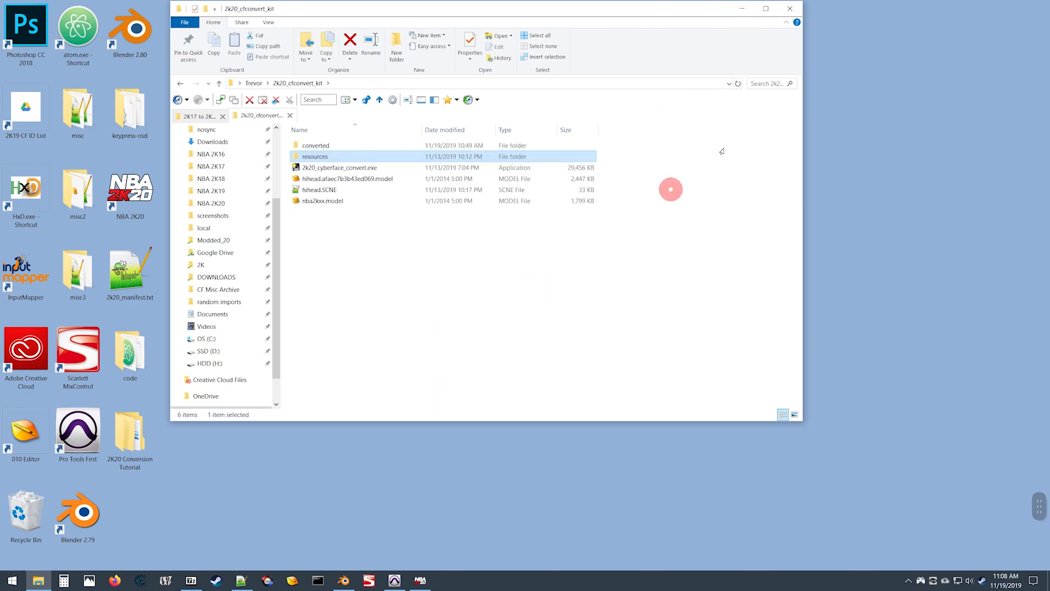
Switch to Blender, rename the hihead object to "converted" and hide it in the viewport.
click(742, 9)
click(420, 581)
click(343, 579)
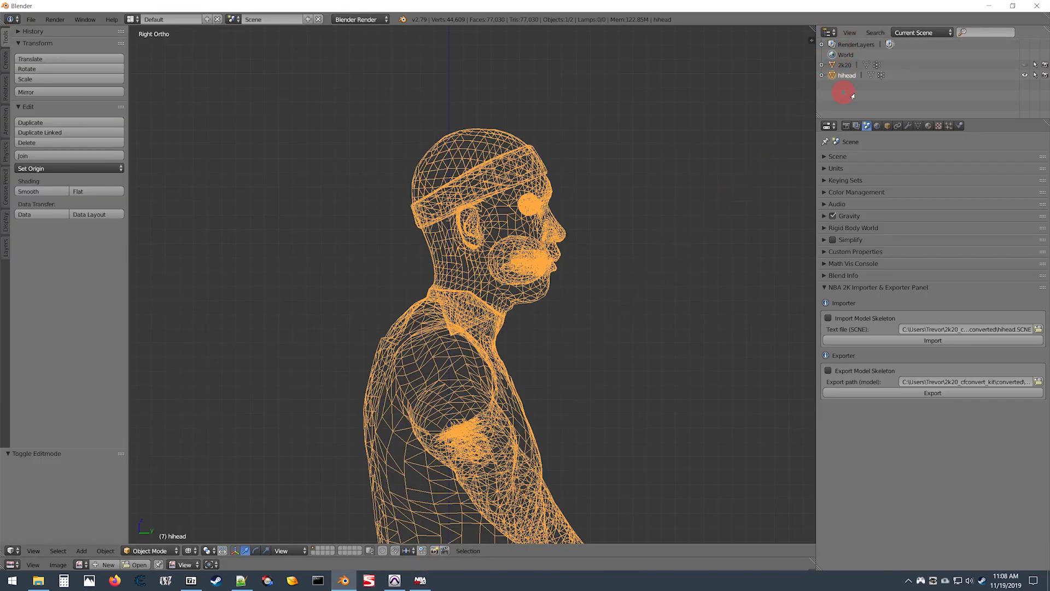
double_click(847, 75)
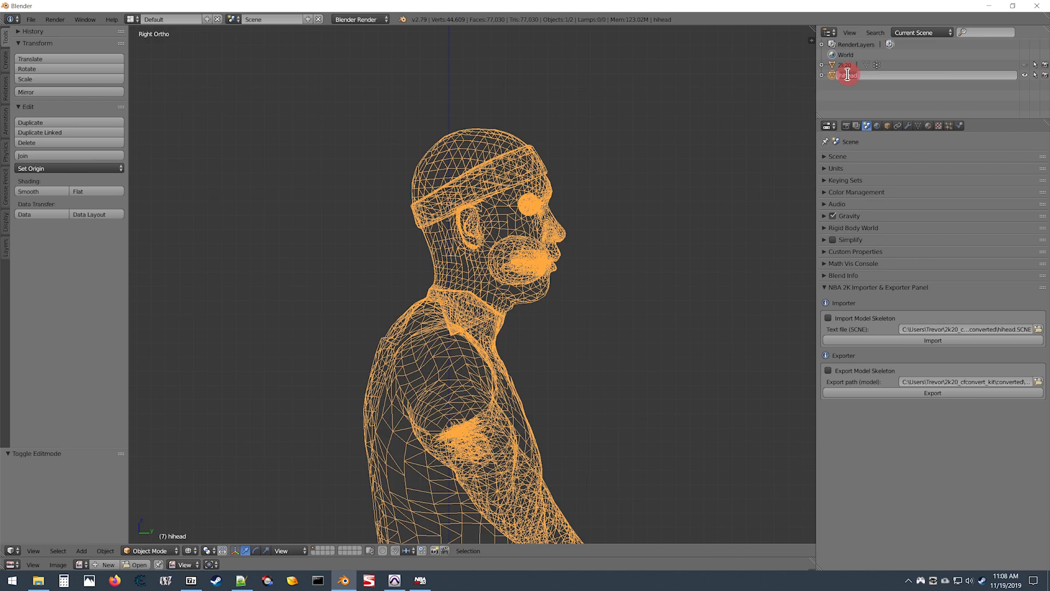
text(converted)
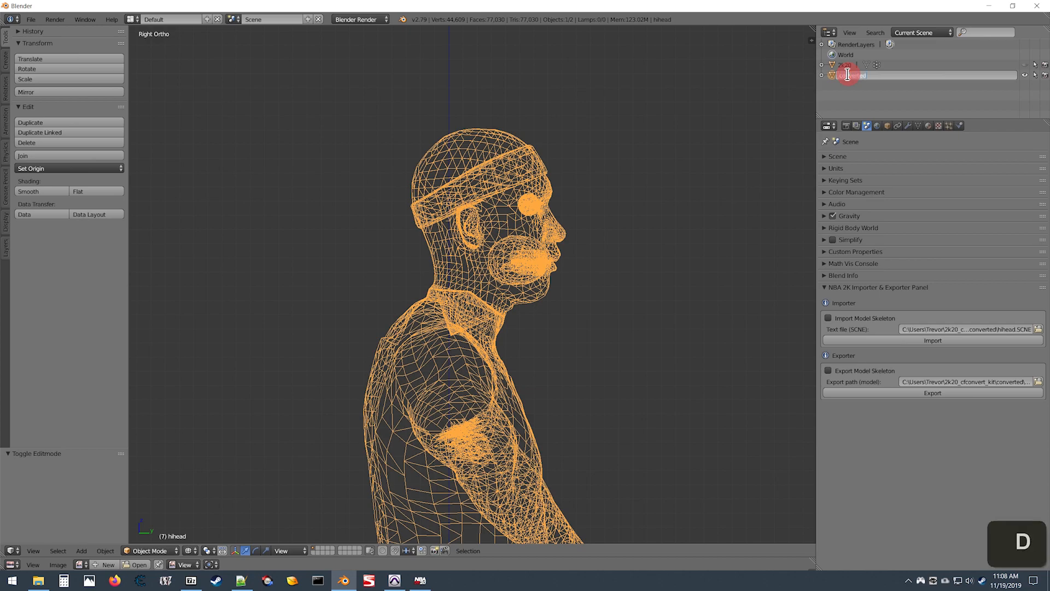
key(Return)
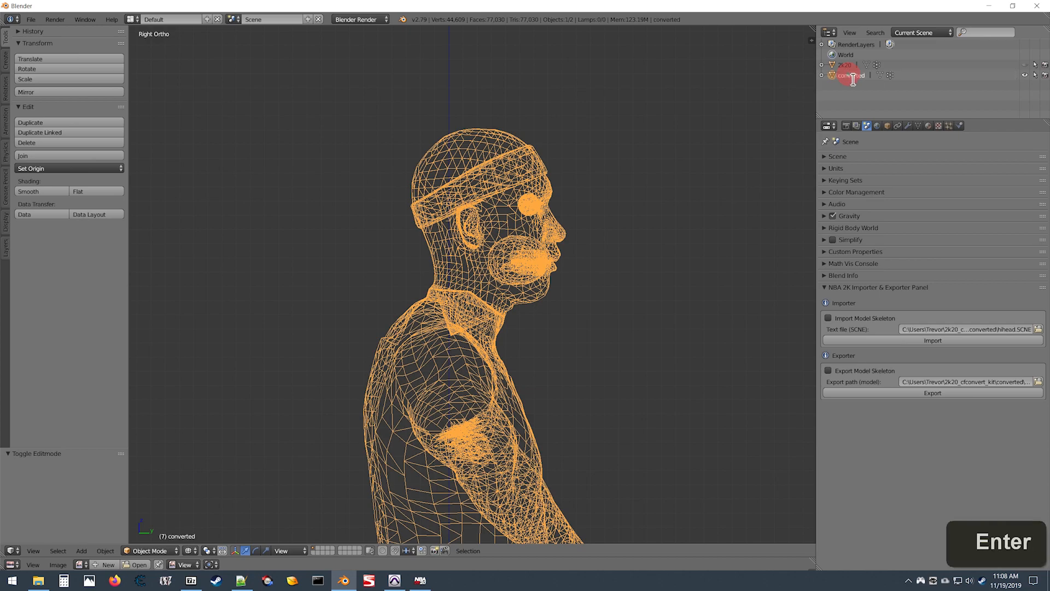
click(1024, 77)
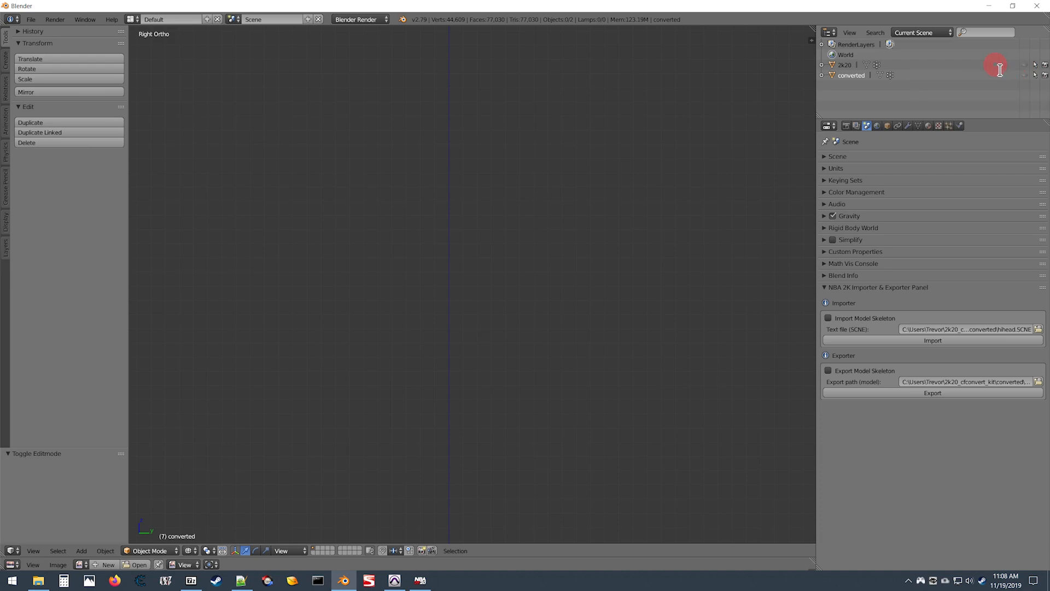
Import hihead.SCNE from the kit's converted\edited folder with Import Model Skeleton enabled.
click(1039, 329)
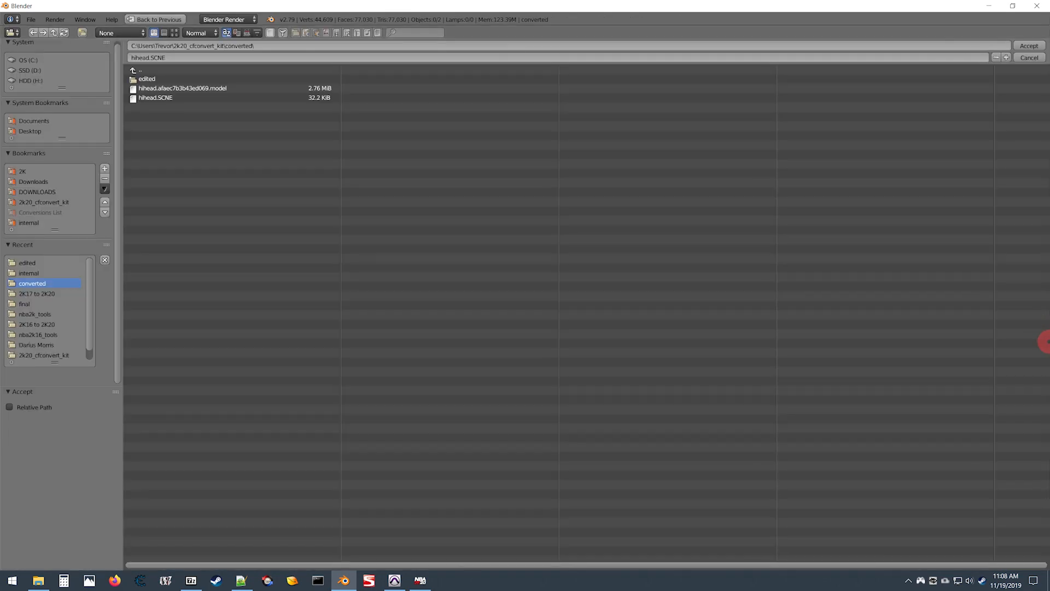
double_click(155, 103)
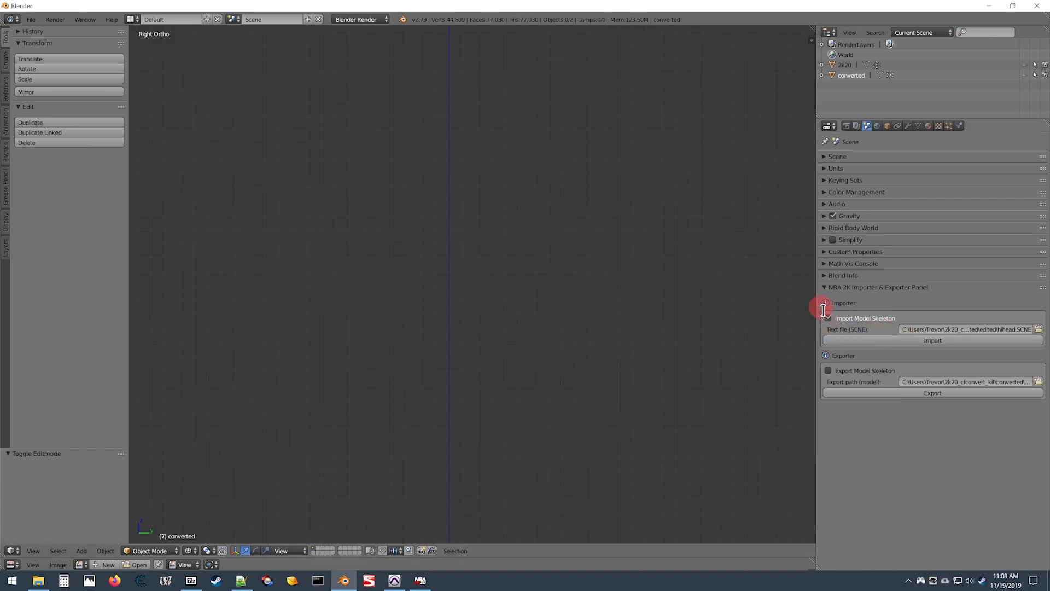
click(937, 342)
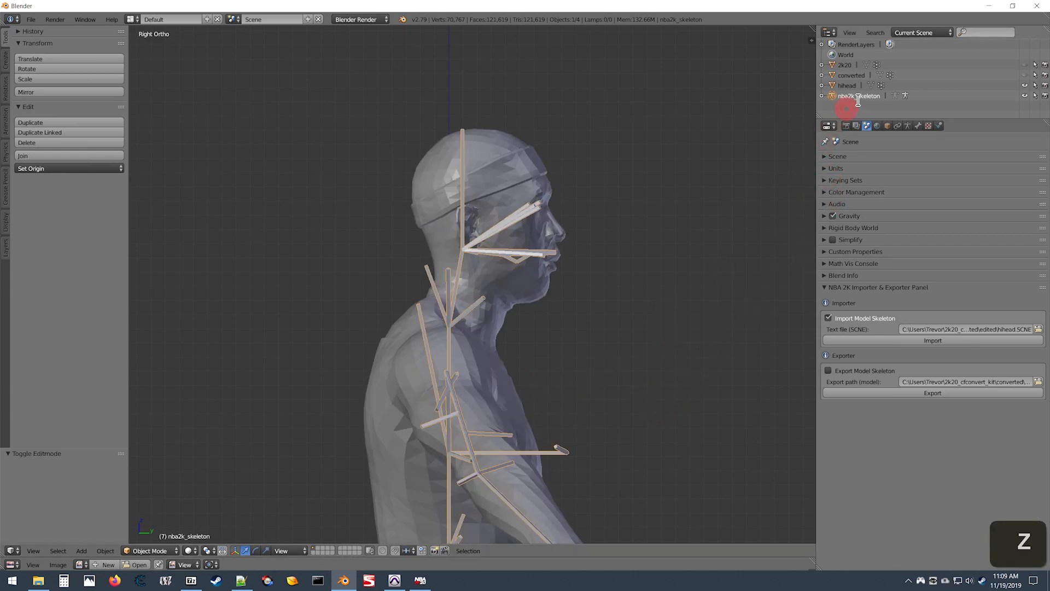
Hide nba2k_skeleton in the viewport and parent it to the new hihead object.
click(1024, 96)
click(896, 96)
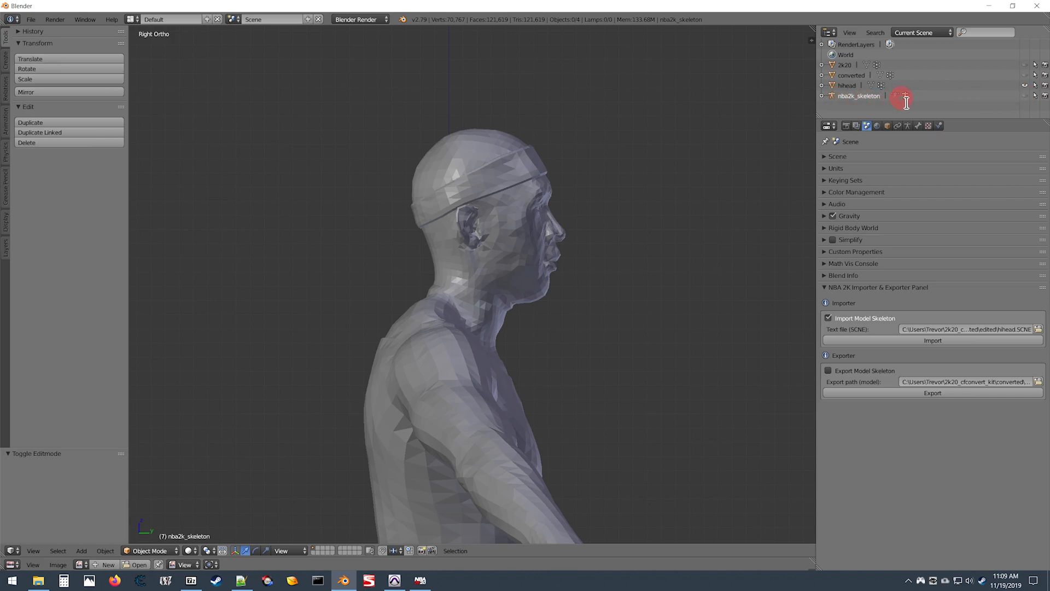
click(847, 101)
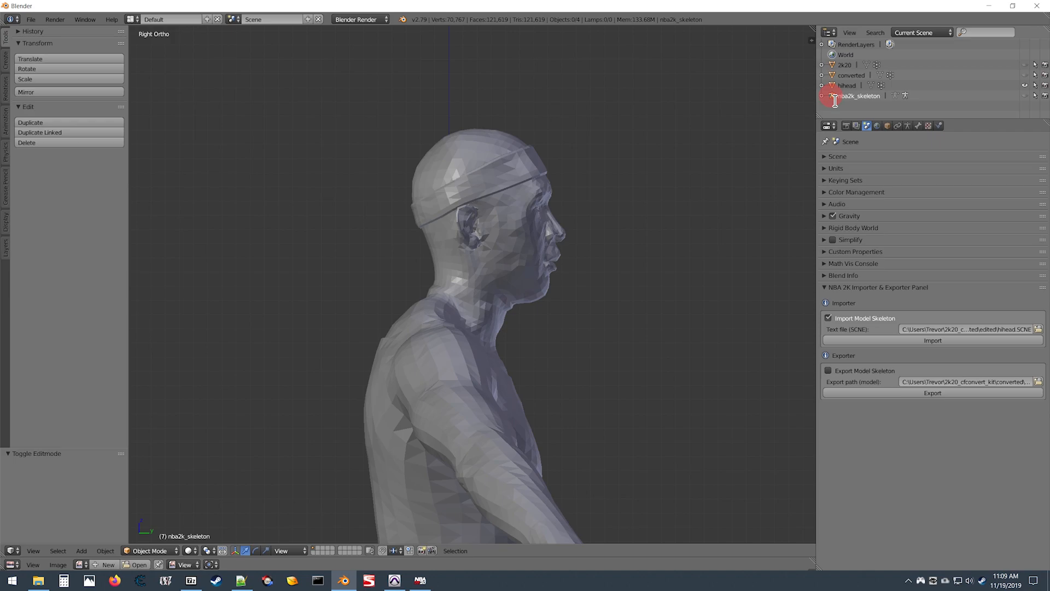
drag(836, 101, 836, 92)
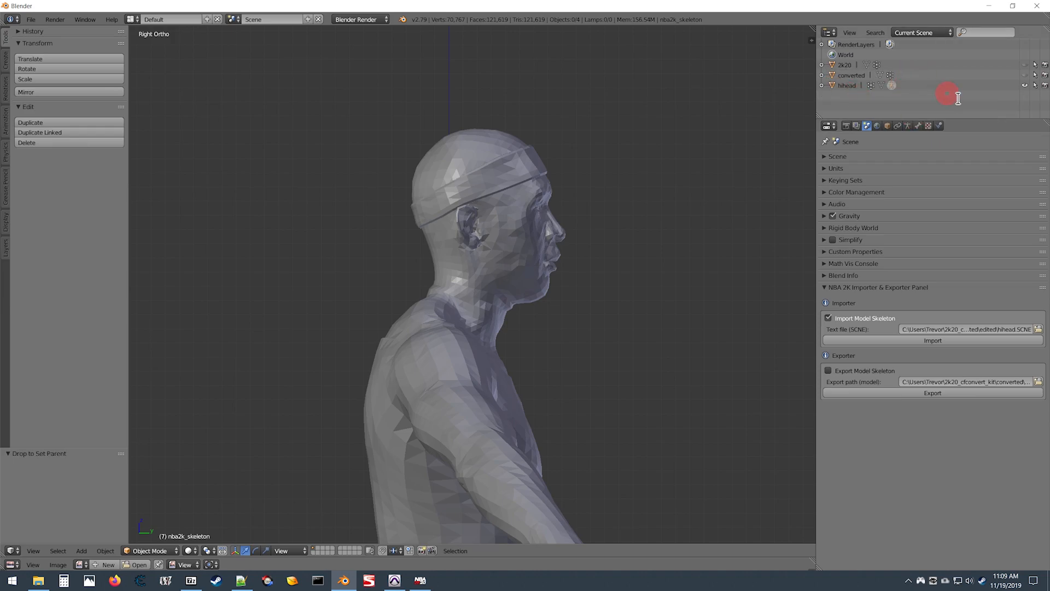
Enter Edit Mode on the hihead mesh and set the viewport to the back view.
click(835, 86)
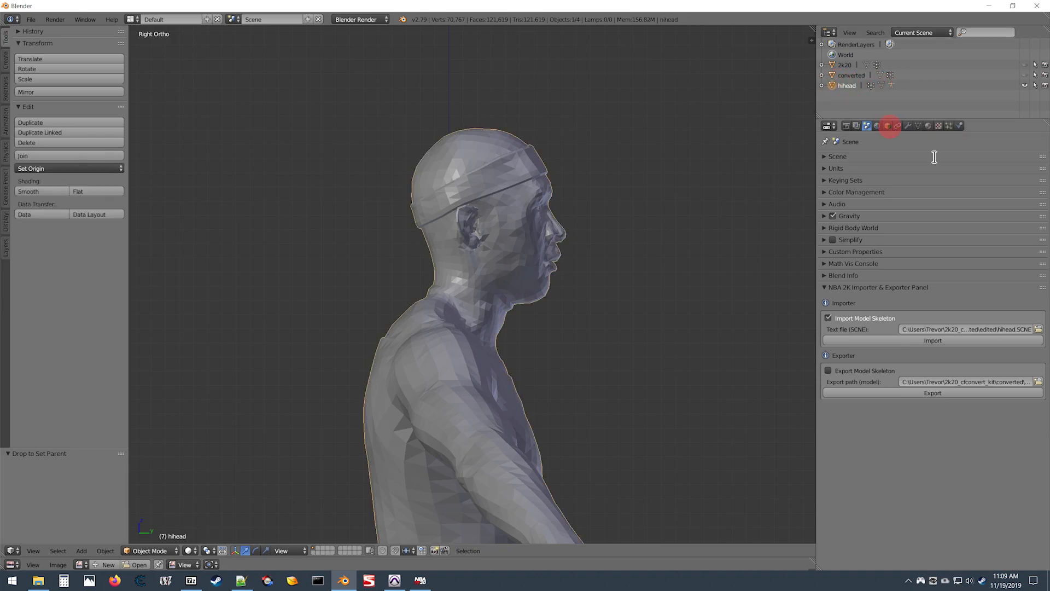
scroll(539, 376, down, 1)
scroll(540, 375, down, 1)
key(Tab)
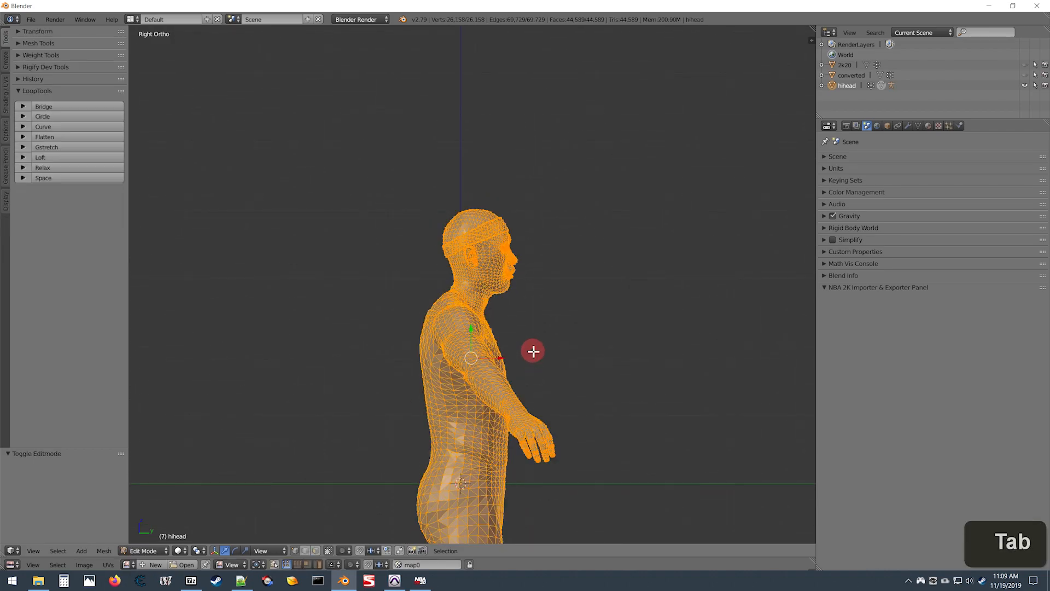
key(ctrl)
key(ctrl+KP_1)
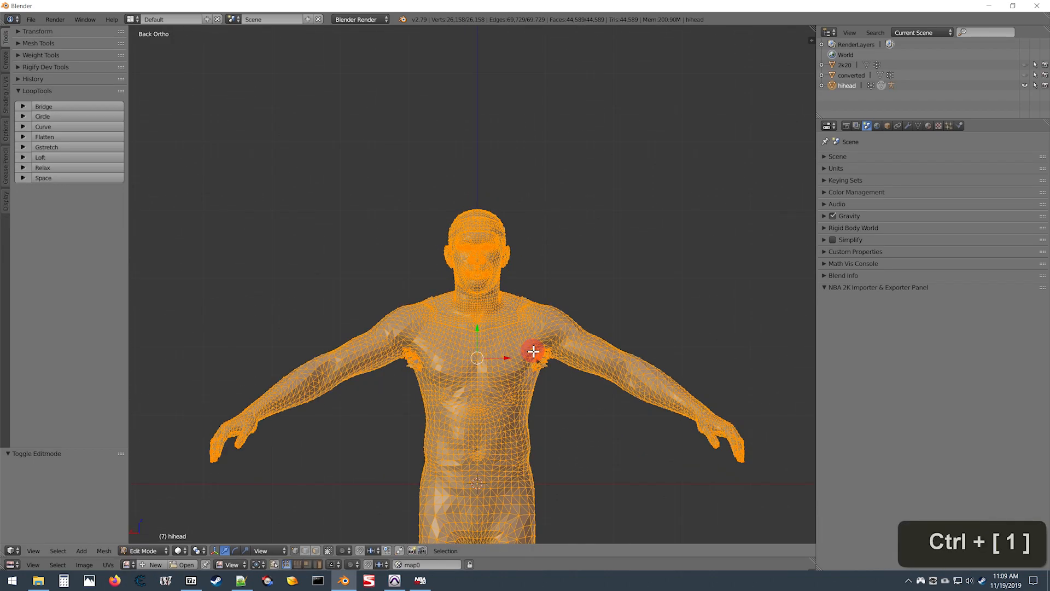
Enlarge the UV editor area and turn on syncing between UV and mesh selection.
shift+middle_drag(472, 337, 471, 286)
drag(251, 557, 270, 329)
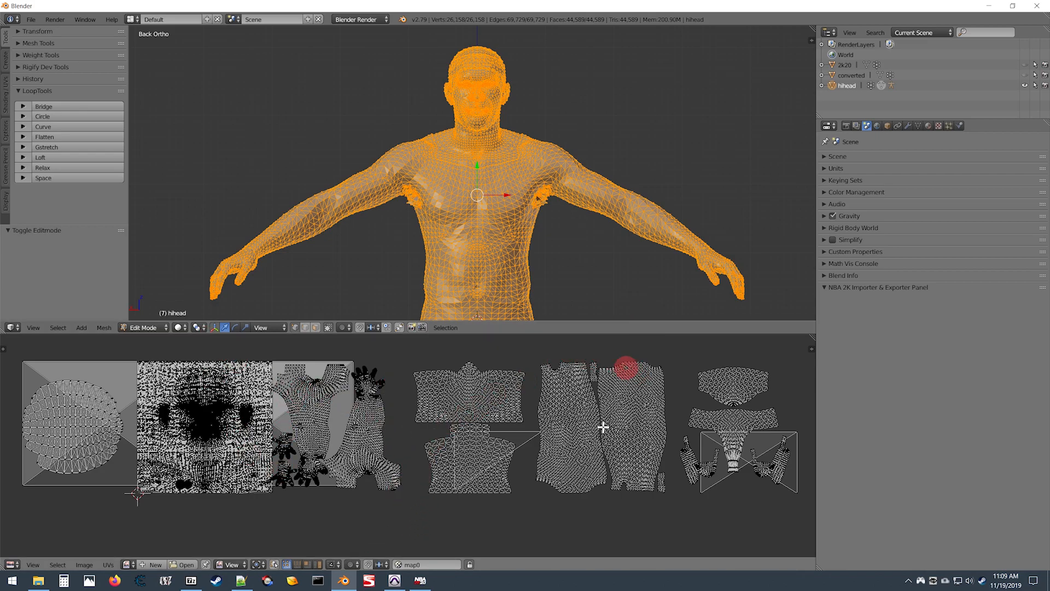
click(277, 569)
click(276, 569)
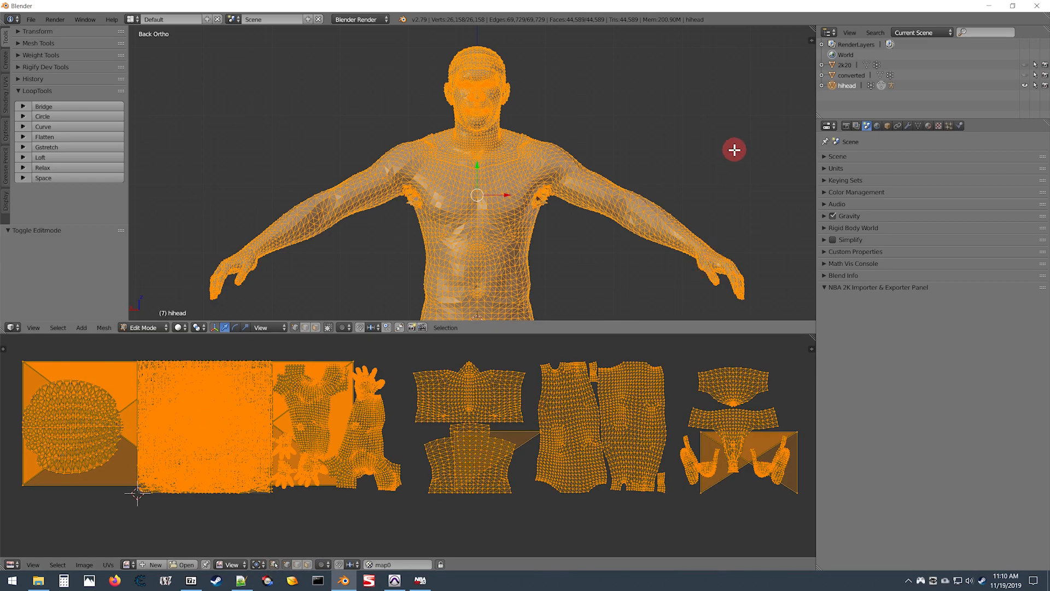
Deselect the blend_headShape vertex group and hide the remaining selected geometry to isolate the head.
click(923, 127)
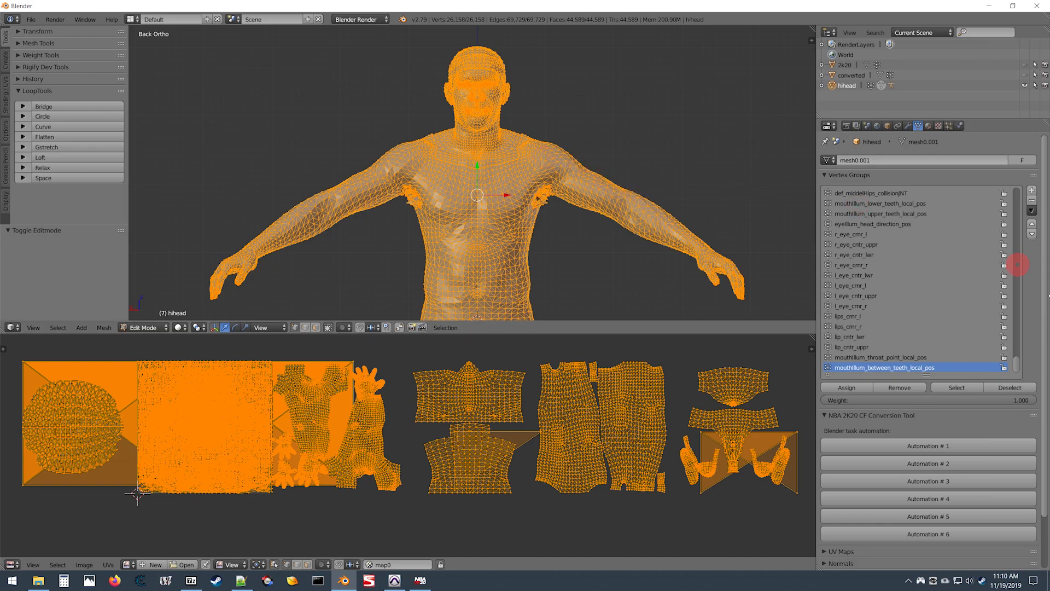
drag(1015, 363, 1013, 205)
click(862, 357)
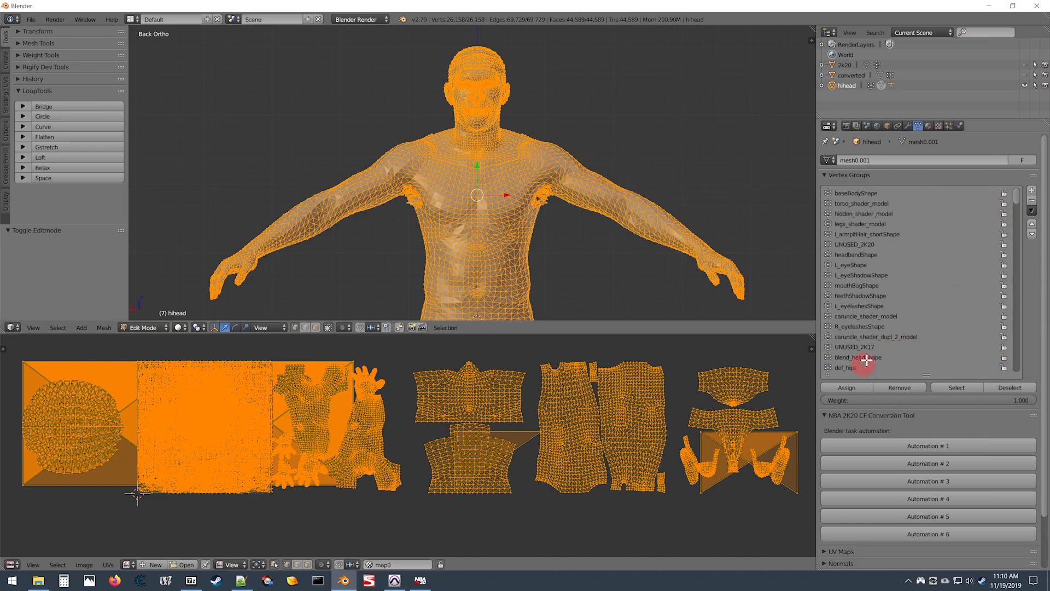
click(1009, 388)
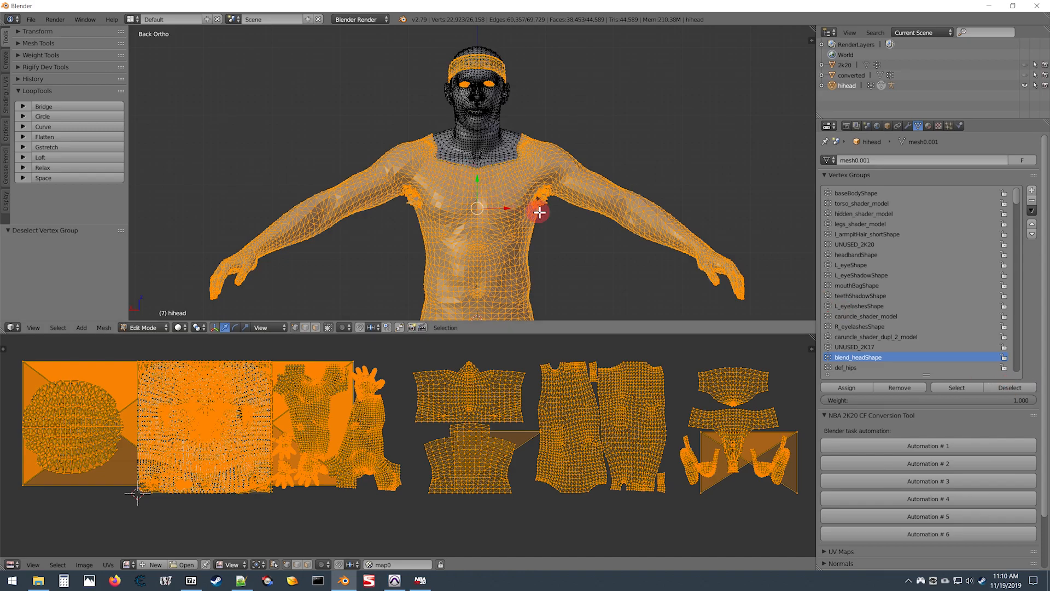
key(h)
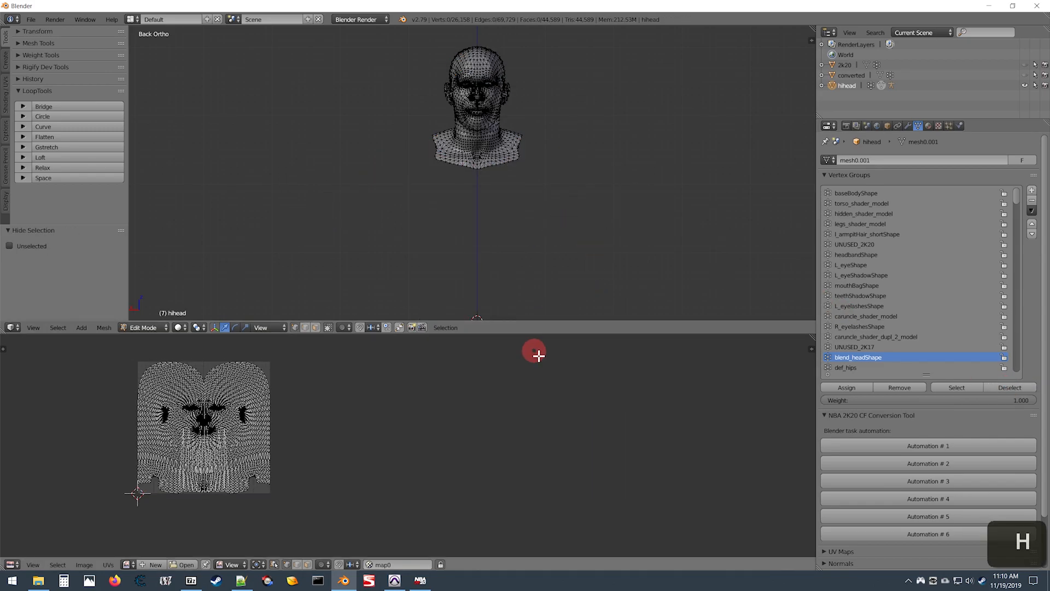
Select the centre vertex at the lowest front point of the head mesh's neck border.
scroll(492, 246, up, 2)
scroll(239, 461, up, 3)
middle_drag(239, 462, 492, 445)
scroll(365, 379, up, 1)
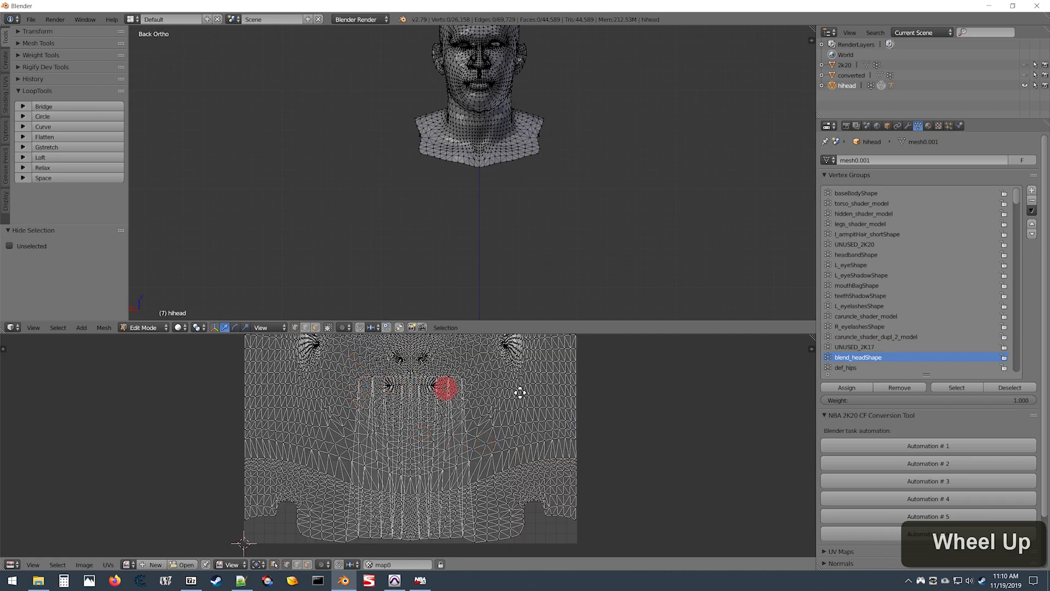
scroll(596, 479, up, 1)
scroll(588, 481, down, 1)
scroll(581, 469, down, 2)
middle_drag(674, 450, 680, 468)
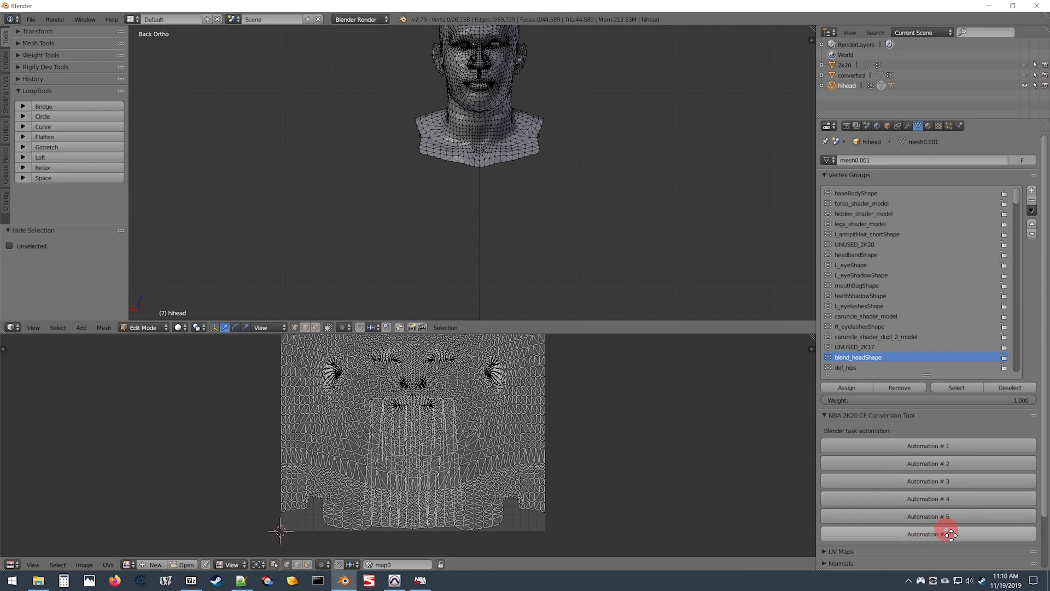
scroll(689, 195, up, 1)
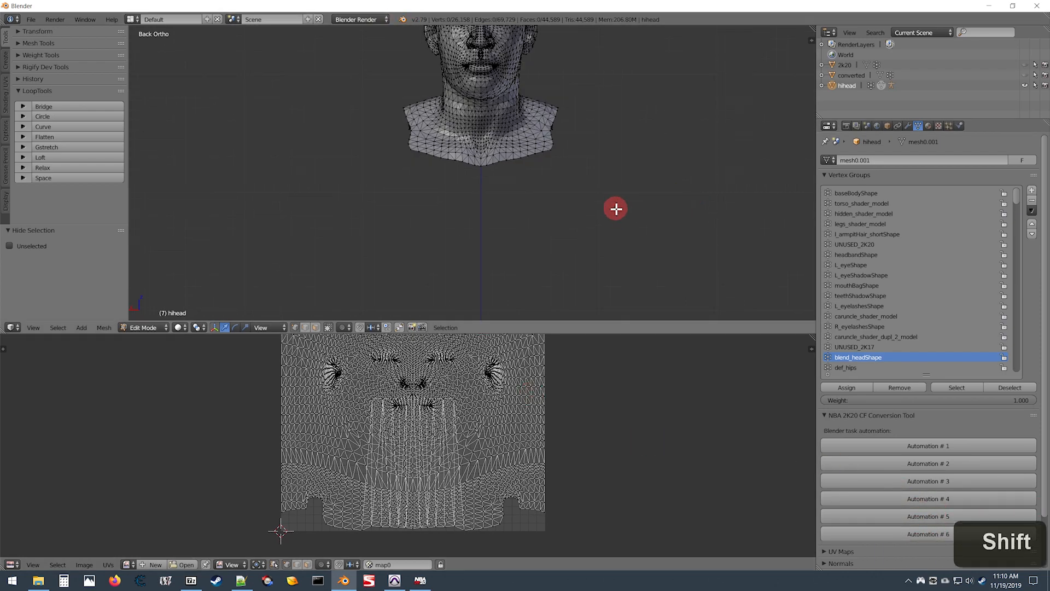
shift+scroll(676, 196, up, 5)
scroll(673, 216, up, 1)
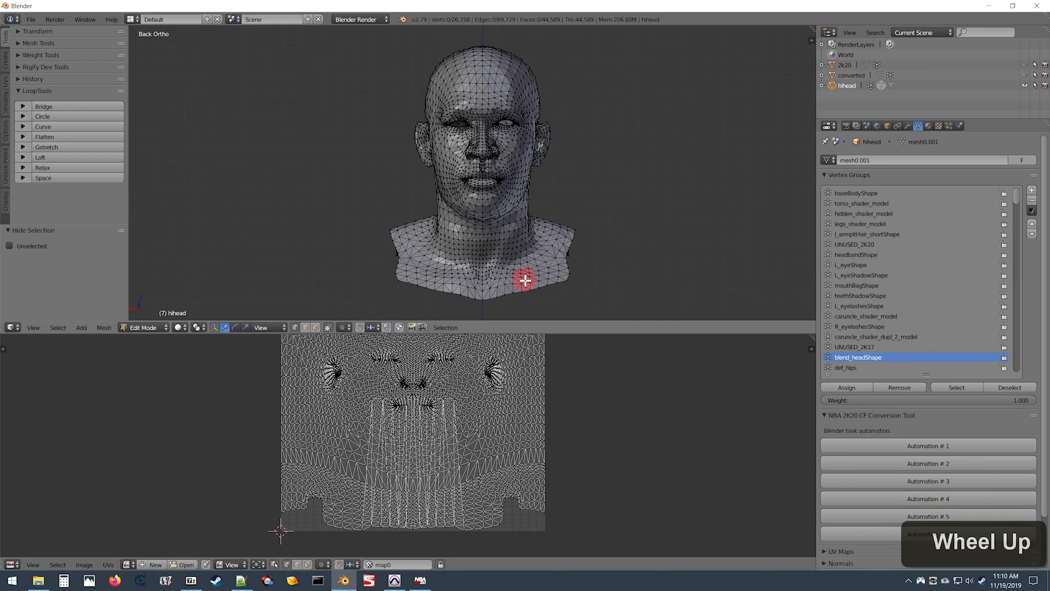
right_click(482, 300)
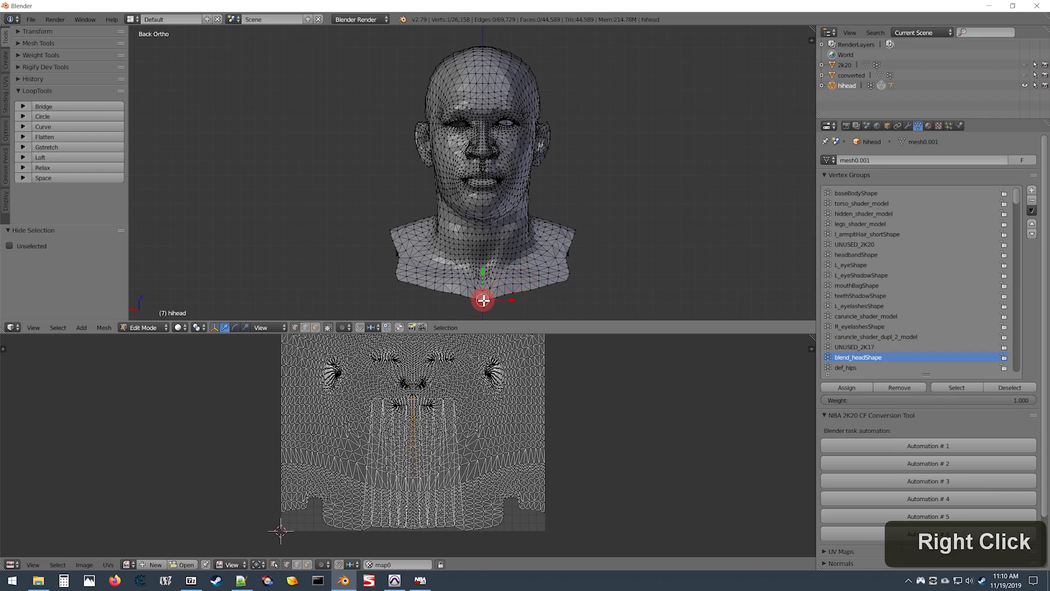
Add the five neck-border vertices on one side of the centre vertex to the selection, working outward along the lower front edge.
shift+scroll(518, 254, down, 5)
scroll(555, 237, up, 3)
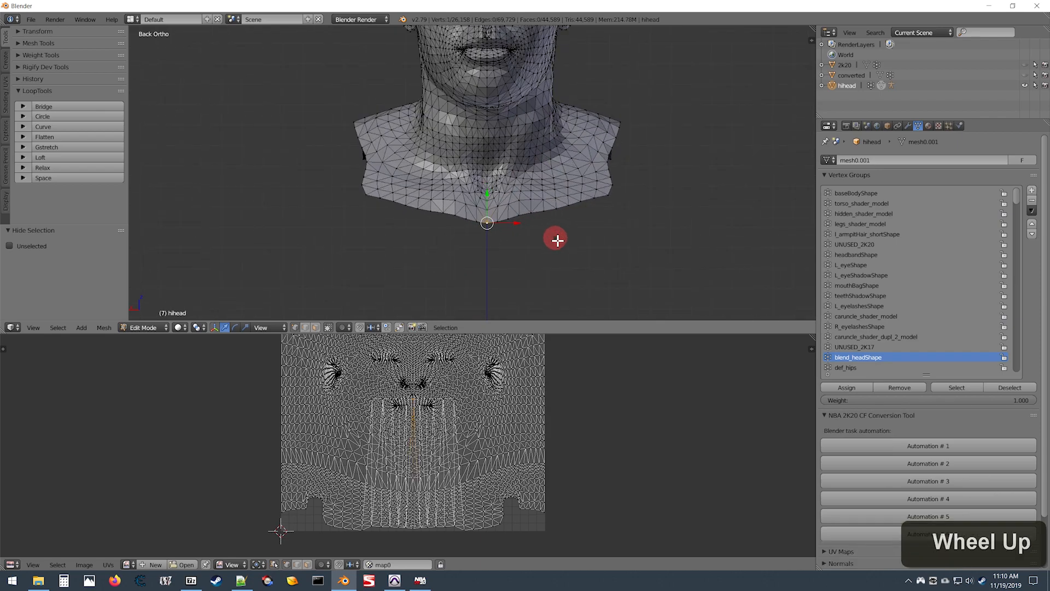
key(ctrl+KP_1)
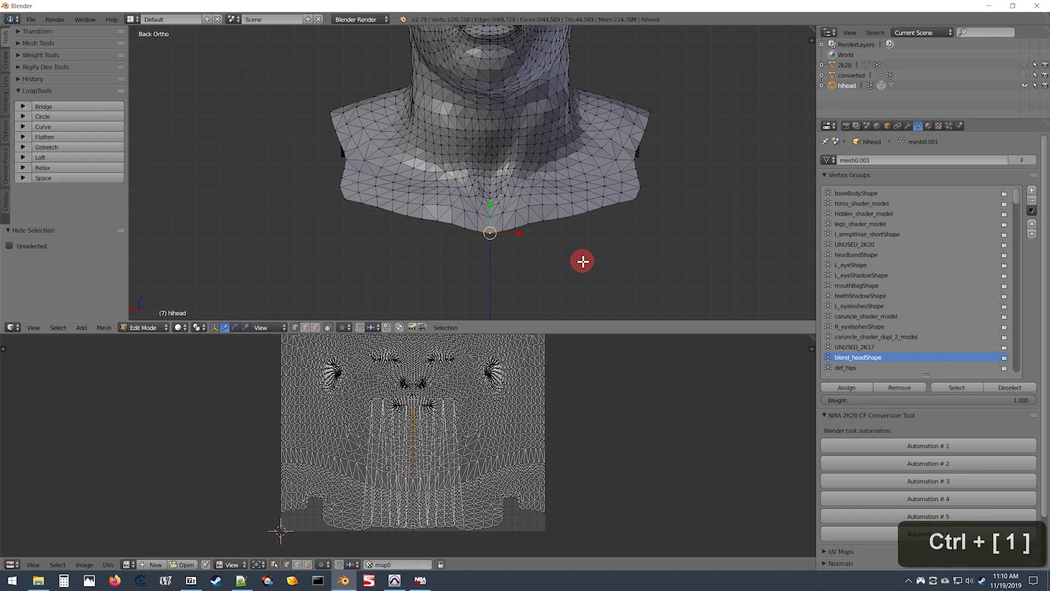
shift+scroll(560, 249, up, 4)
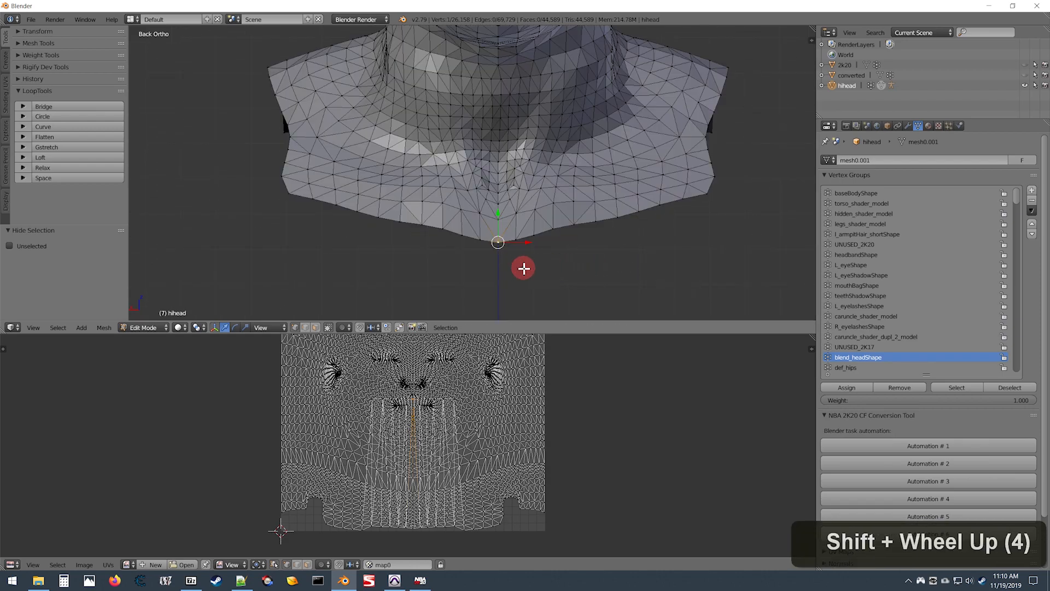
scroll(524, 266, up, 1)
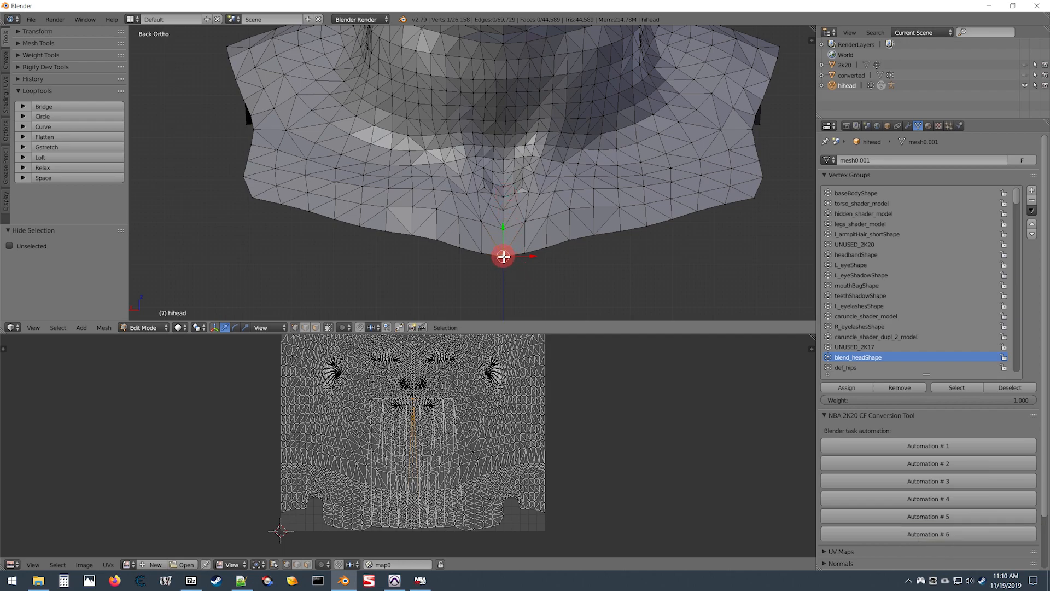
scroll(504, 256, down, 3)
scroll(504, 242, up, 3)
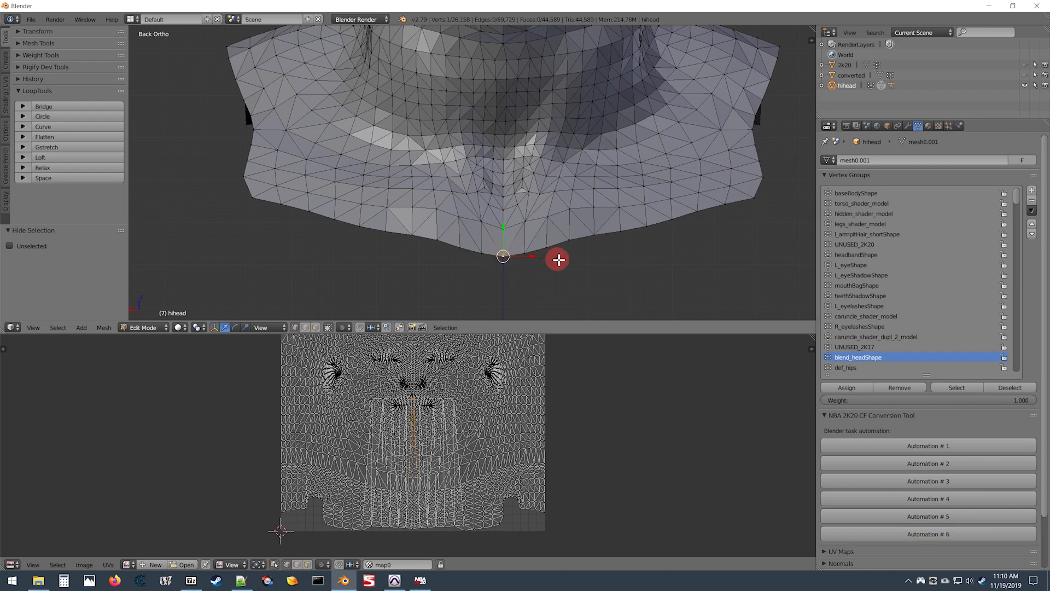
key(shift)
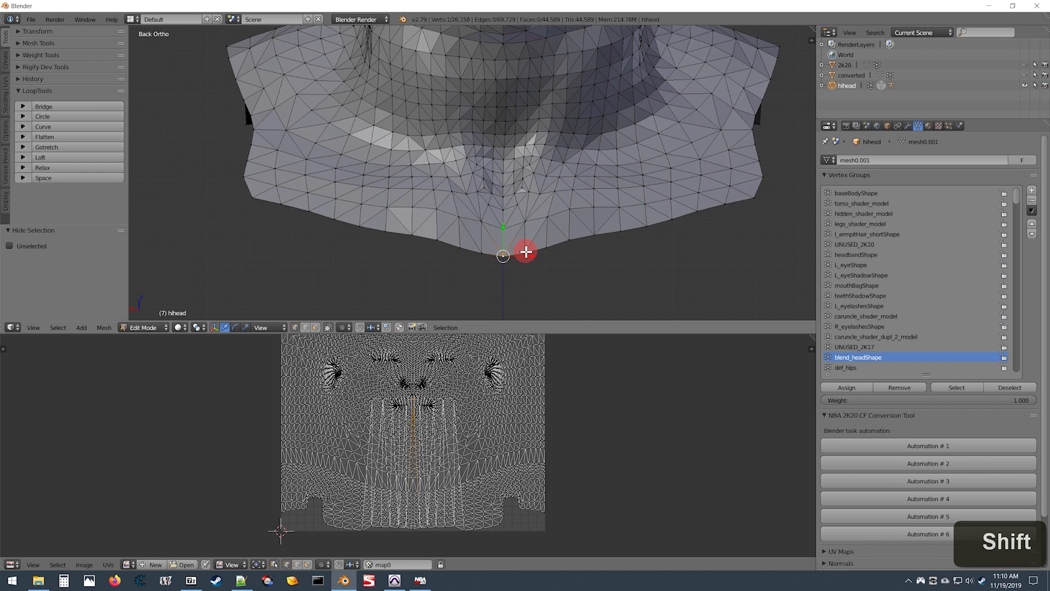
shift+right_click(526, 251)
shift+right_click(547, 244)
shift+right_click(568, 238)
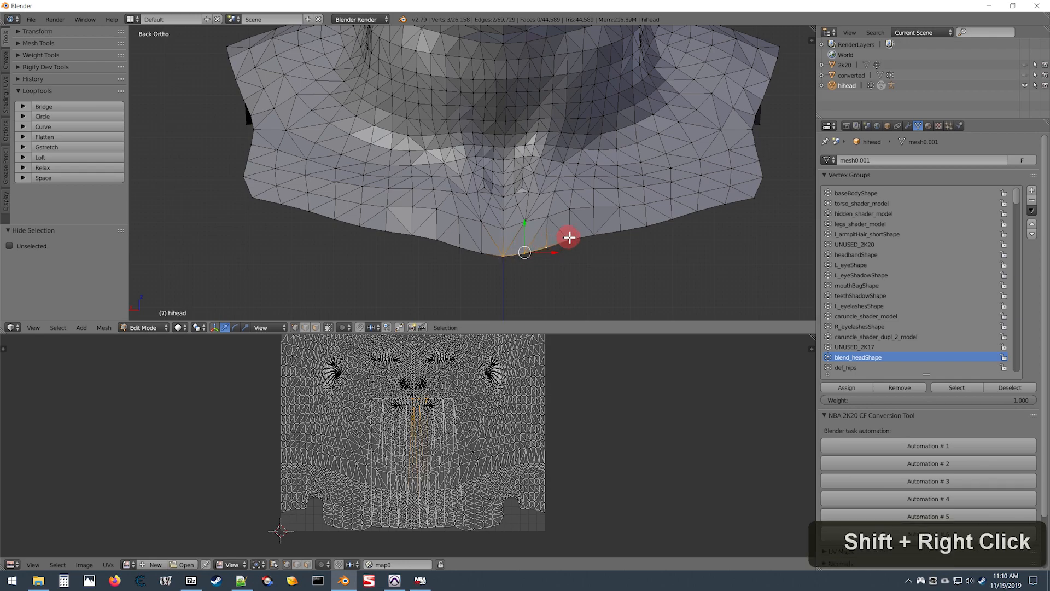
shift+right_click(622, 229)
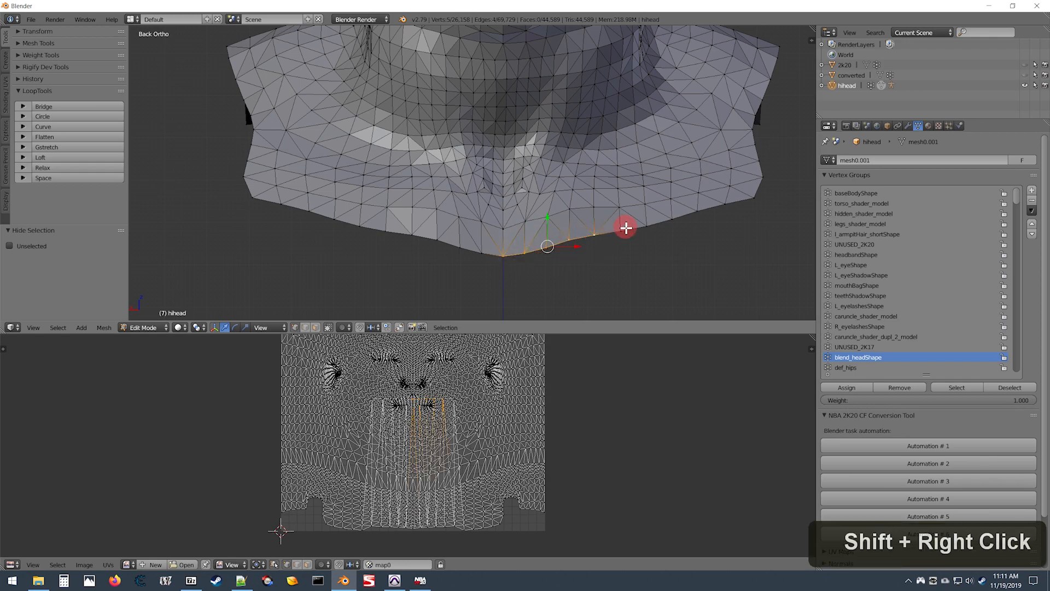
shift+right_click(541, 236)
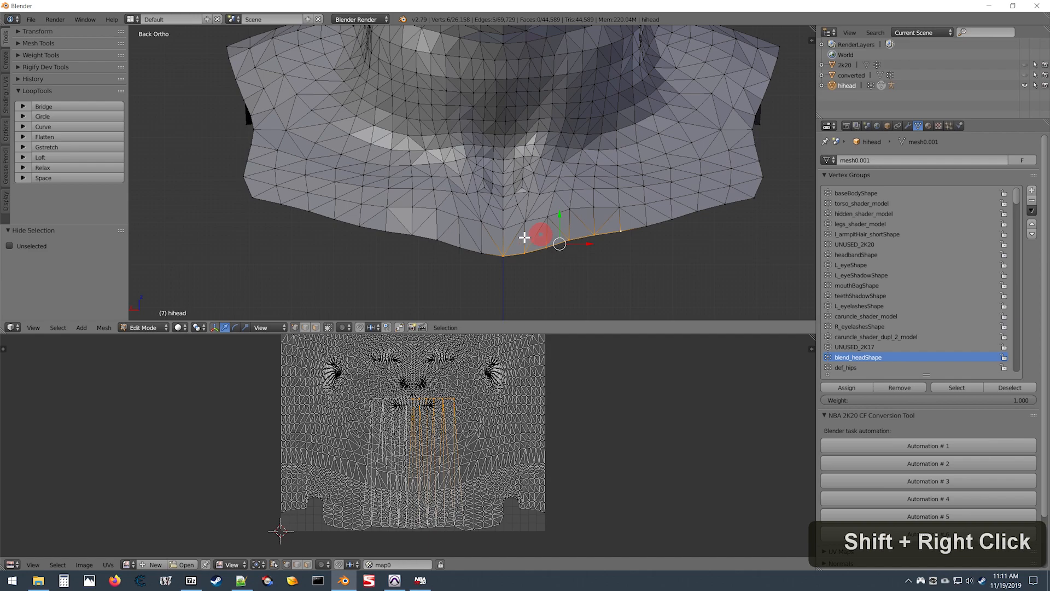
Add the matching five neck-border vertices on the opposite side of the centre vertex to the selection.
shift+right_click(482, 252)
shift+right_click(460, 245)
shift+right_click(411, 234)
shift+right_click(389, 231)
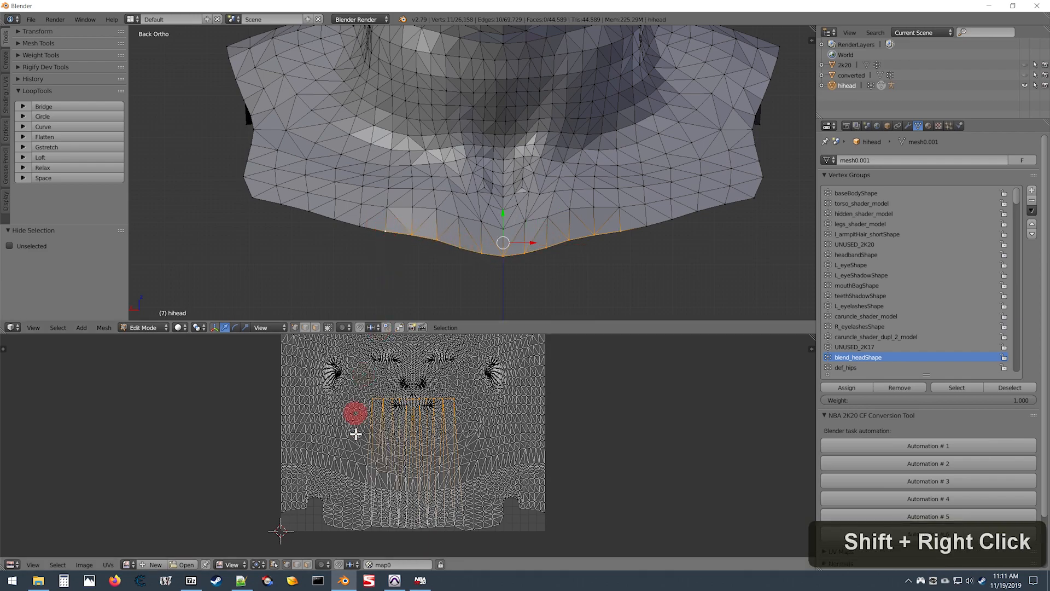
Examine how the selected neck-border vertices are laid out in the head's UV map.
scroll(335, 403, up, 2)
scroll(346, 382, down, 2)
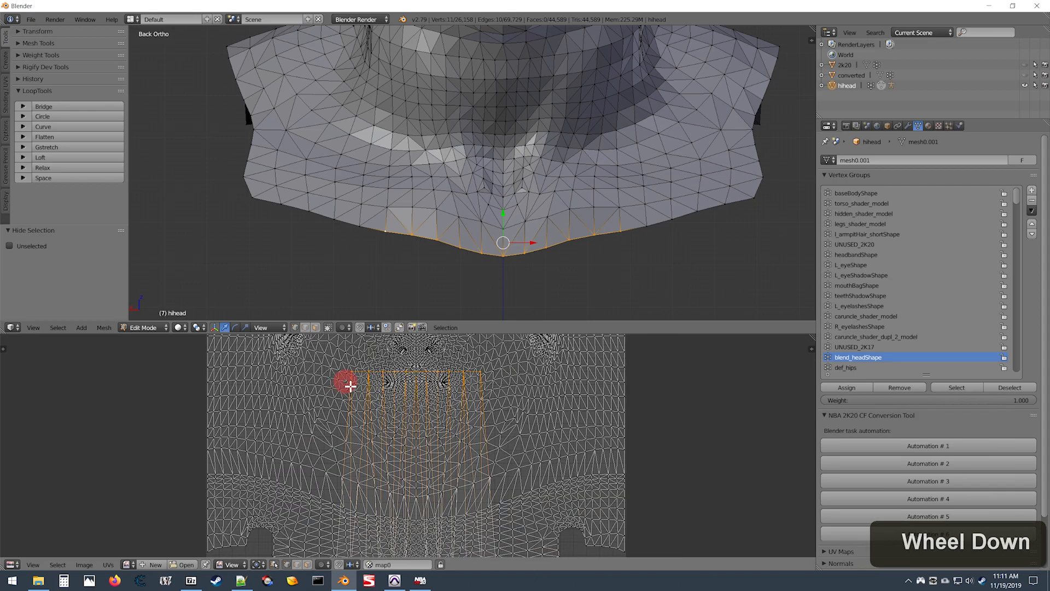
scroll(426, 410, up, 2)
scroll(394, 421, down, 2)
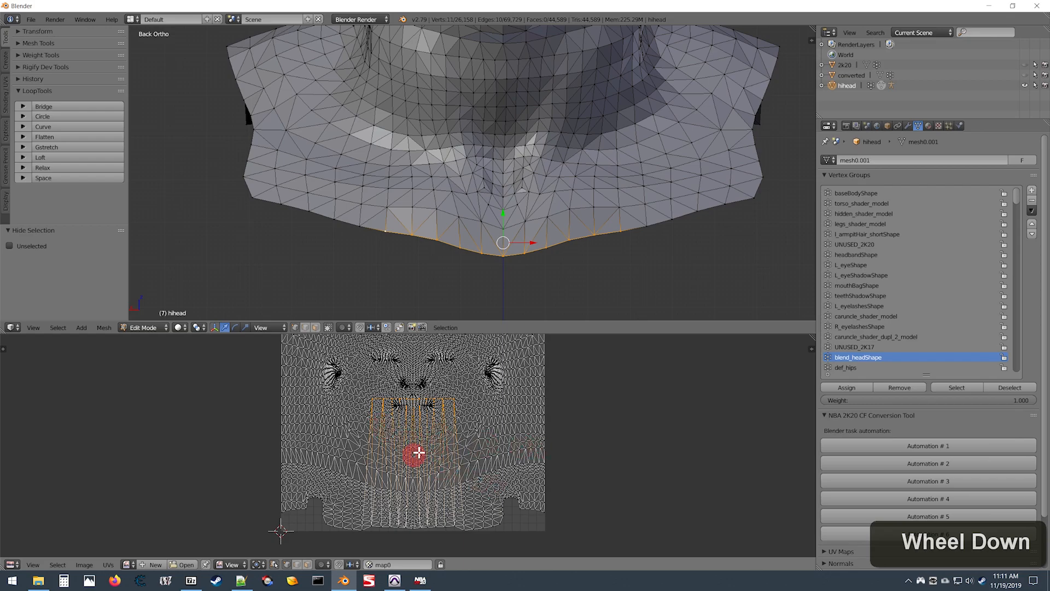
scroll(382, 399, up, 1)
scroll(381, 364, up, 2)
scroll(412, 435, down, 1)
middle_drag(418, 405, 390, 478)
scroll(381, 457, up, 2)
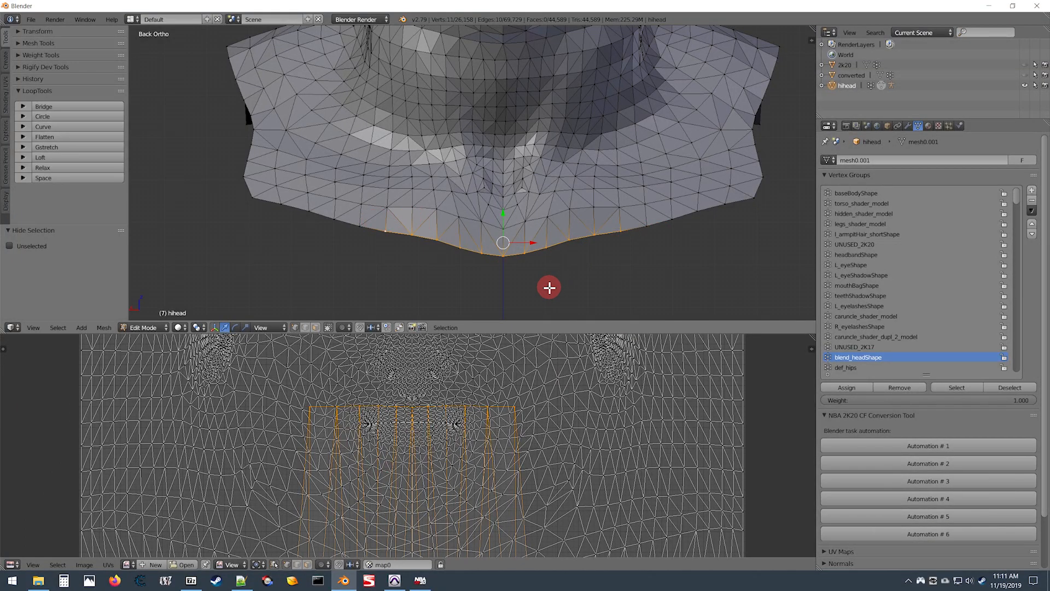
scroll(550, 287, down, 1)
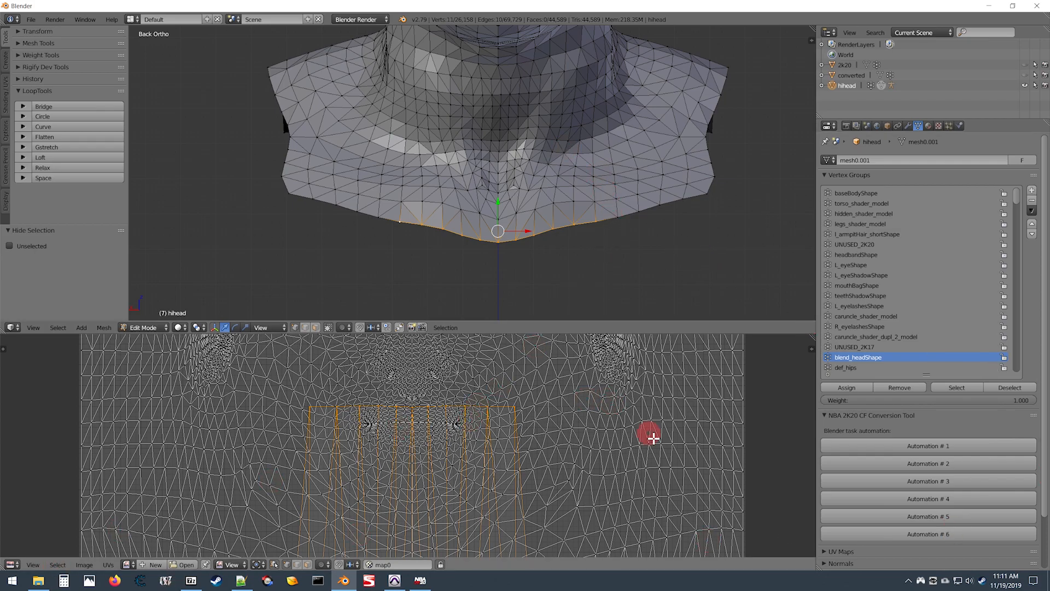
scroll(651, 436, down, 3)
middle_drag(501, 419, 501, 393)
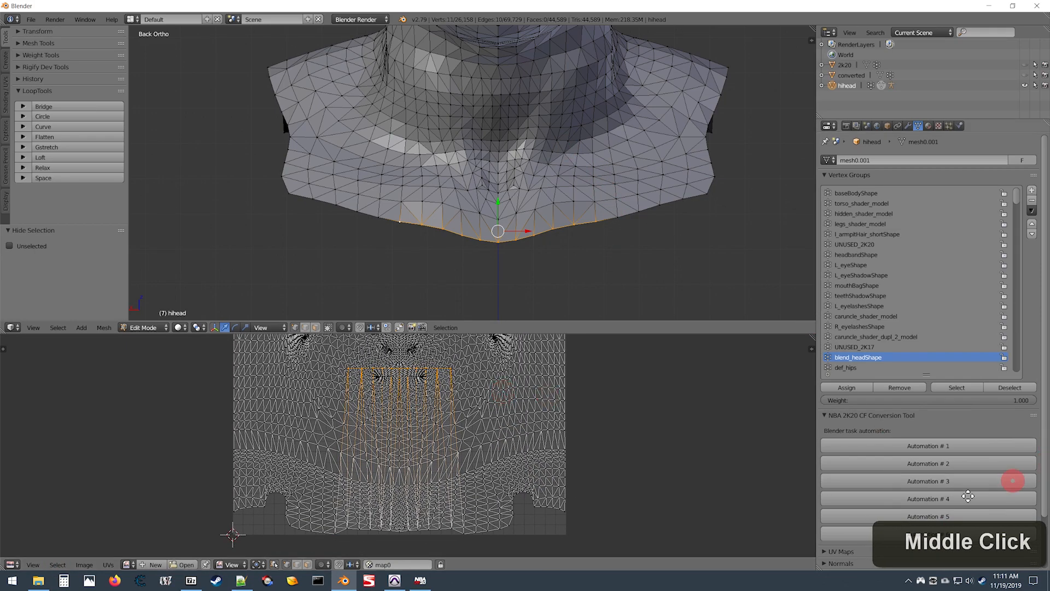
Run Automation # 6 of the NBA 2K20 CF Conversion Tool on the selected neck-border vertices and deselect everything.
click(933, 535)
click(931, 536)
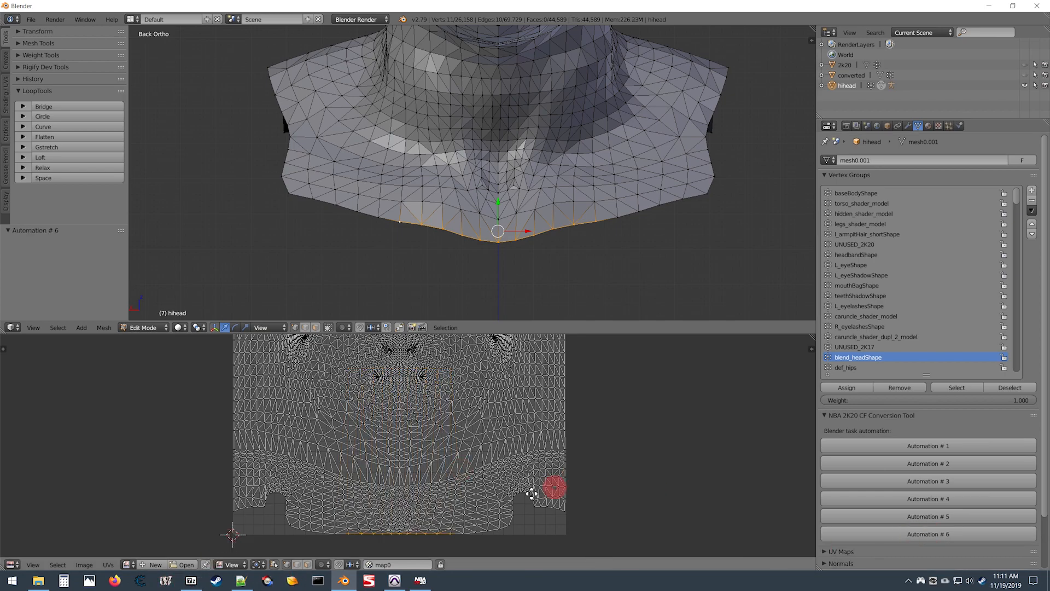
key(a)
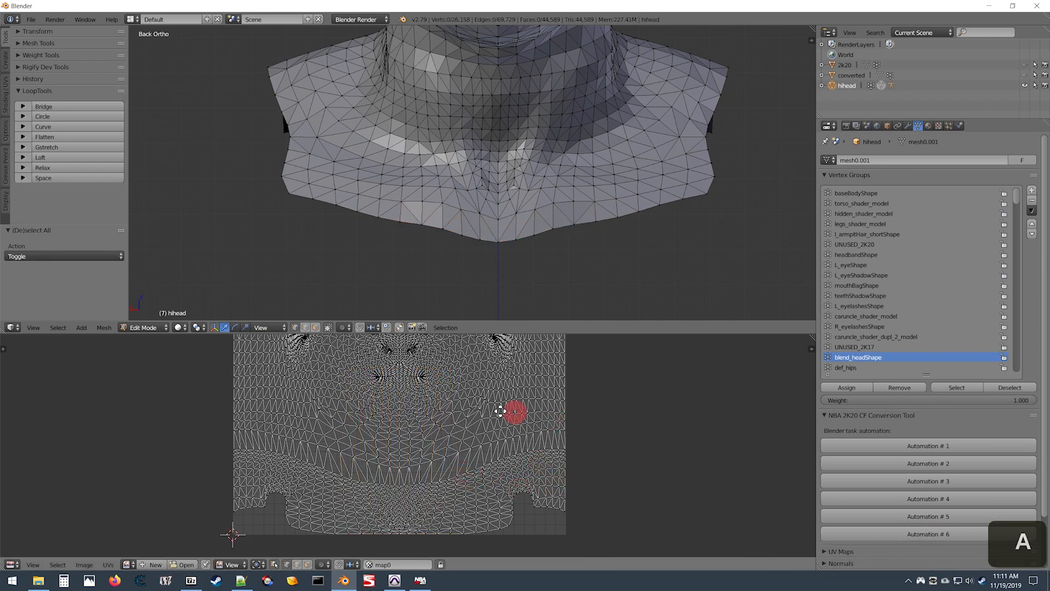
Return hihead to Object Mode and collapse the UV editor area to enlarge the 3D viewport.
key(Tab)
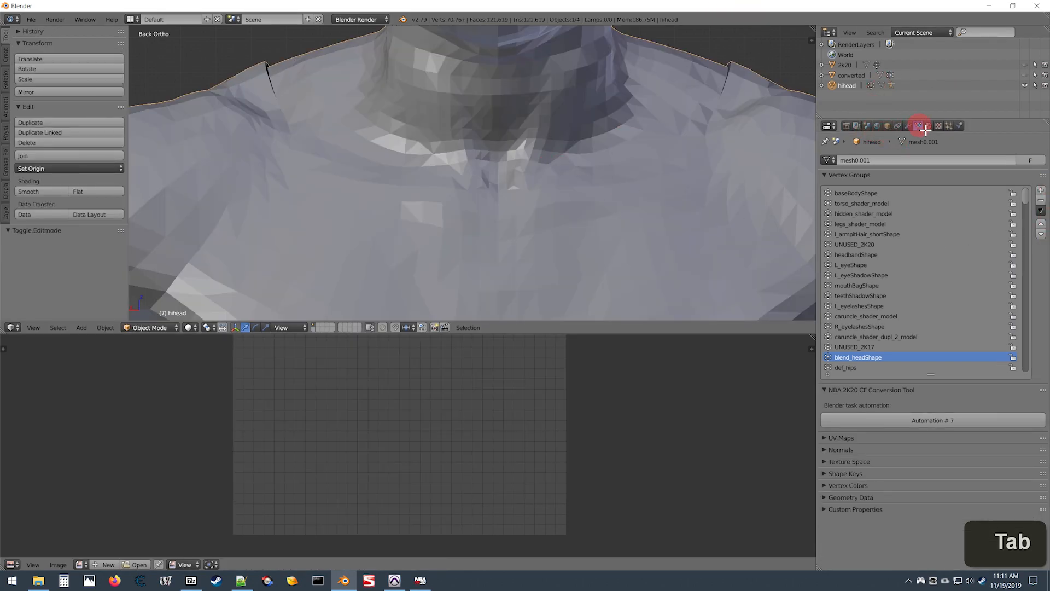
scroll(303, 218, down, 4)
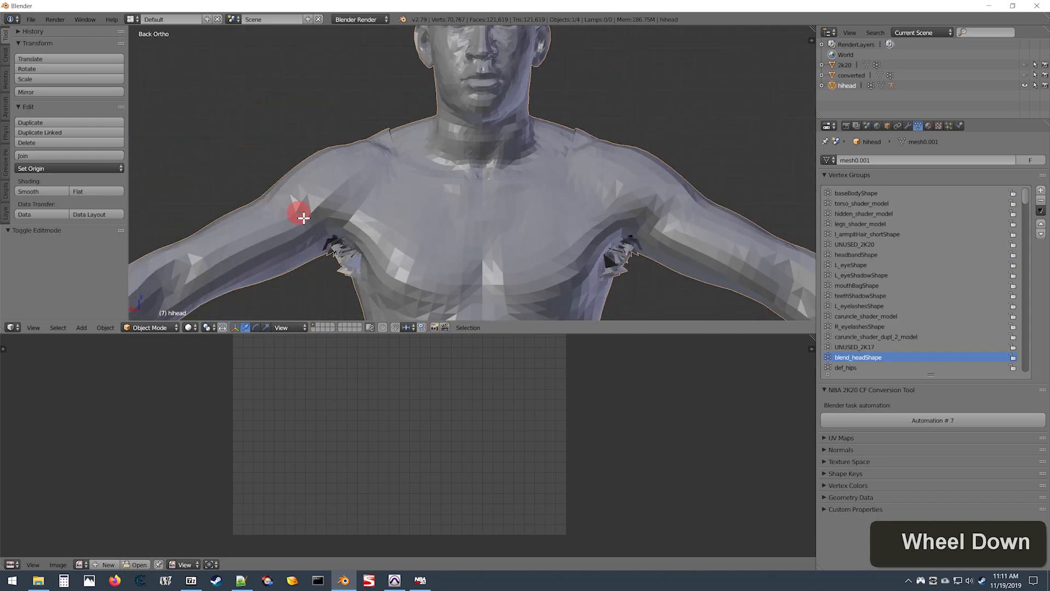
drag(624, 331, 625, 580)
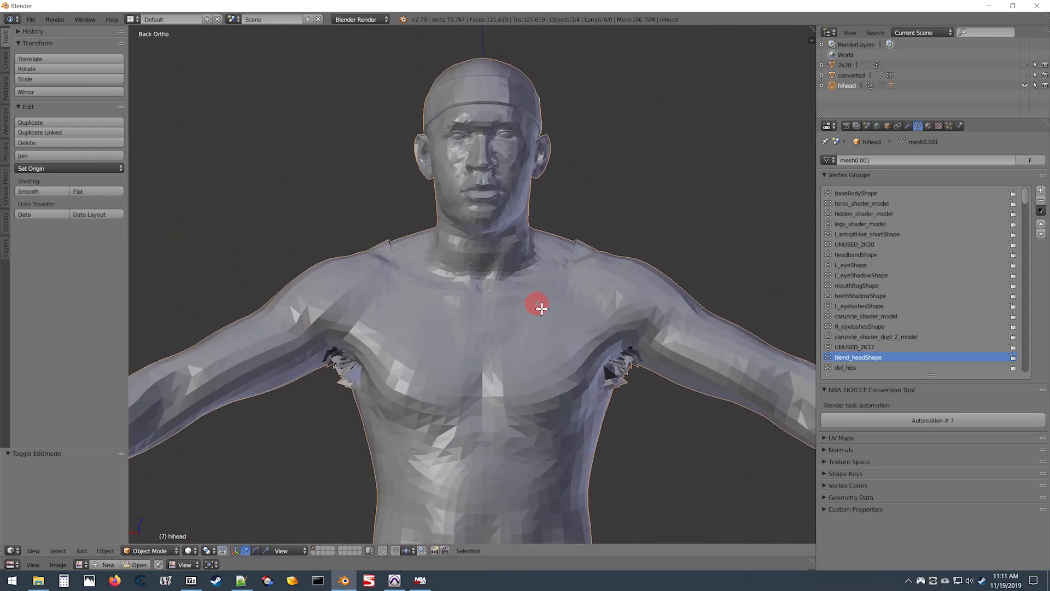
View the gaps between the neck and body from an angle and run Automation # 7 on hihead.
middle_drag(537, 300, 542, 309)
key(KP_8)
key(KP_8)
key(KP_8)
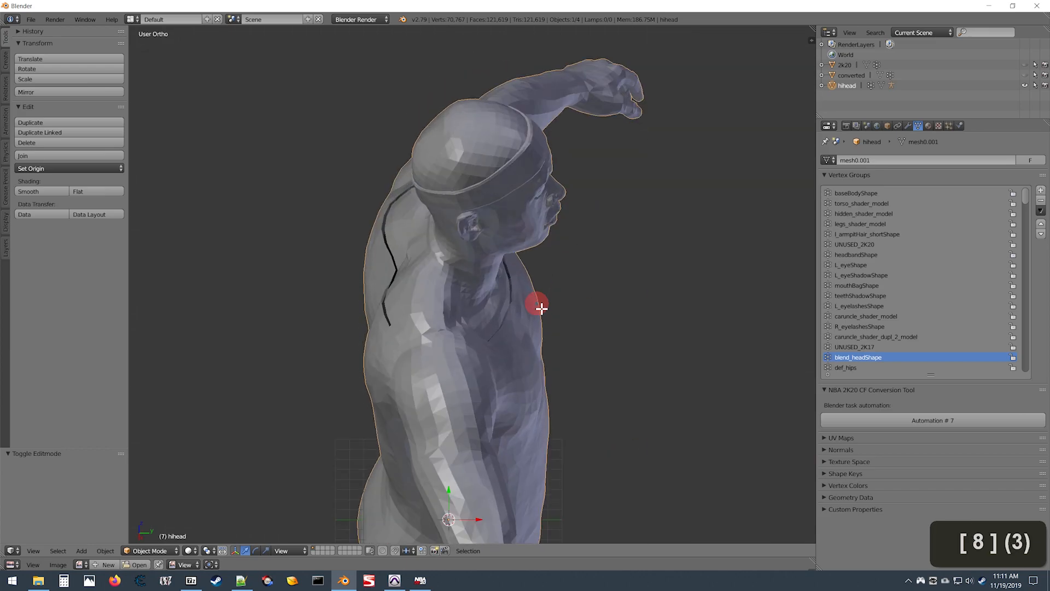
key(KP_6)
key(KP_6)
key(KP_4)
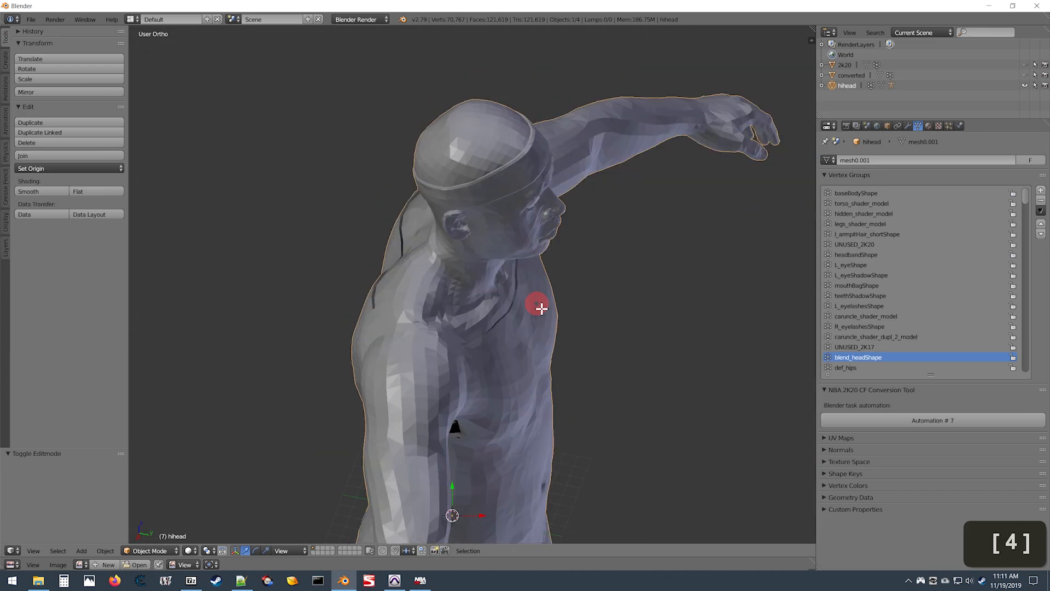
click(942, 425)
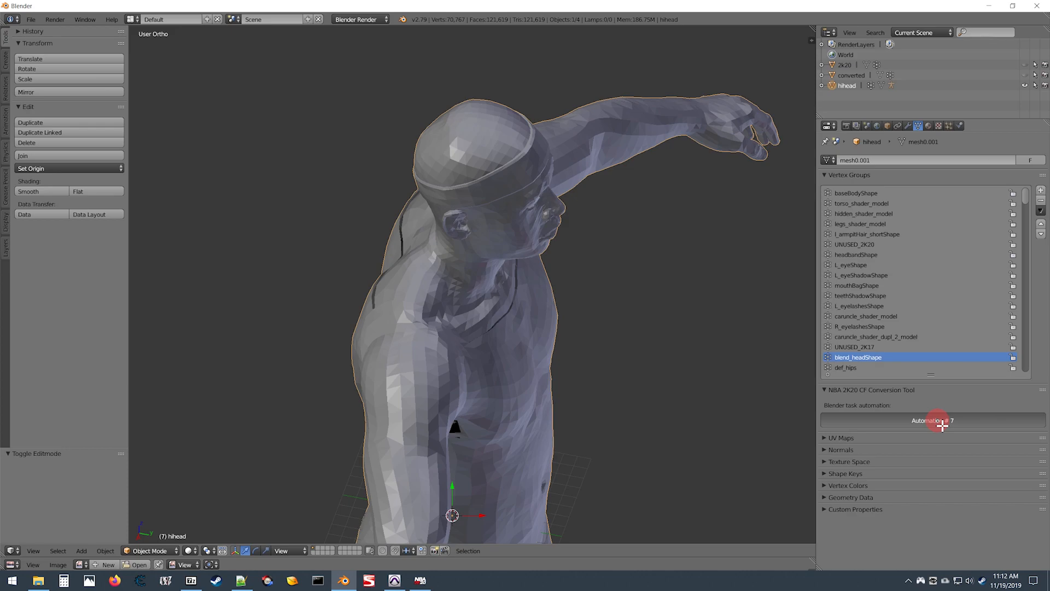
click(942, 425)
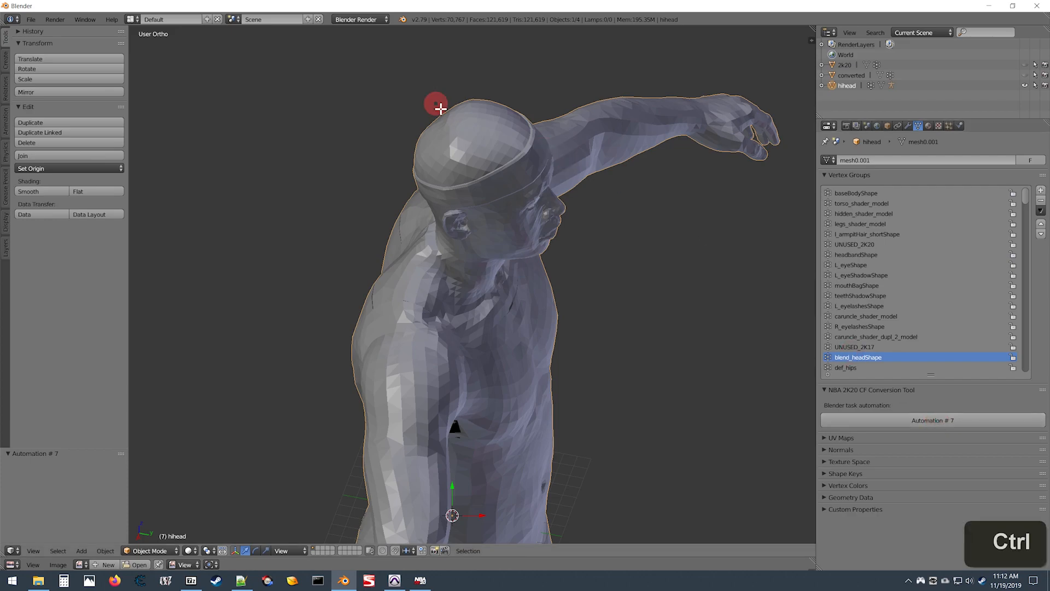
Set the viewport to the back view, show the scene properties, and switch hihead to Sculpt Mode.
key(ctrl+KP_1)
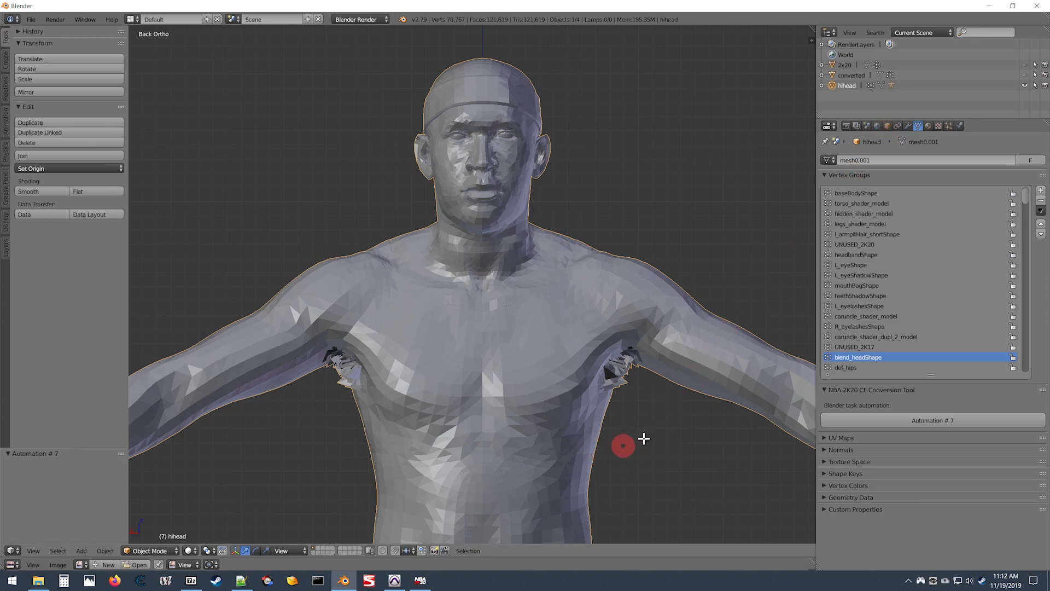
click(868, 126)
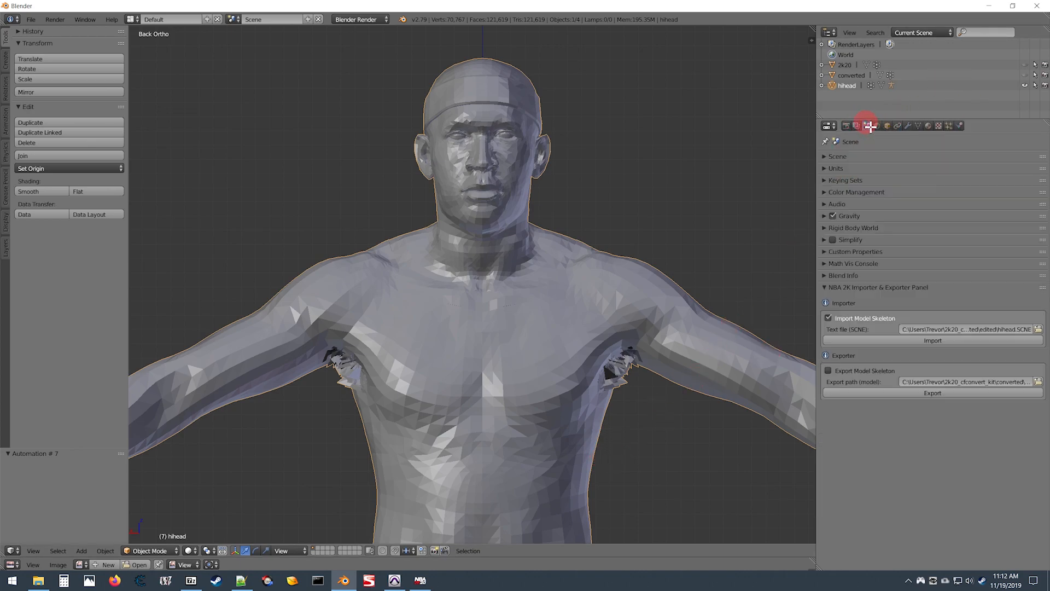
click(150, 550)
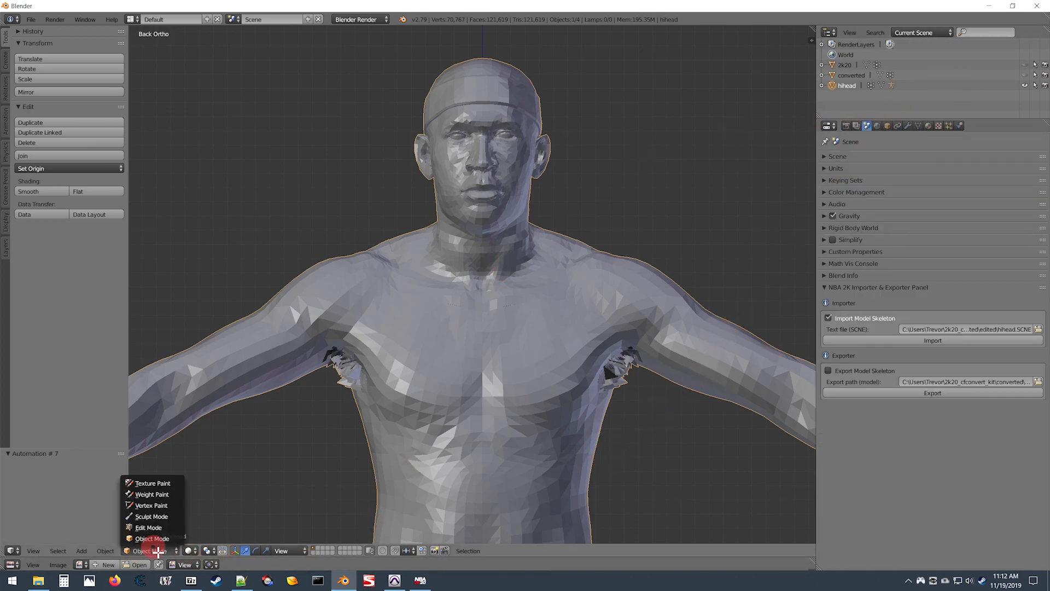
click(151, 519)
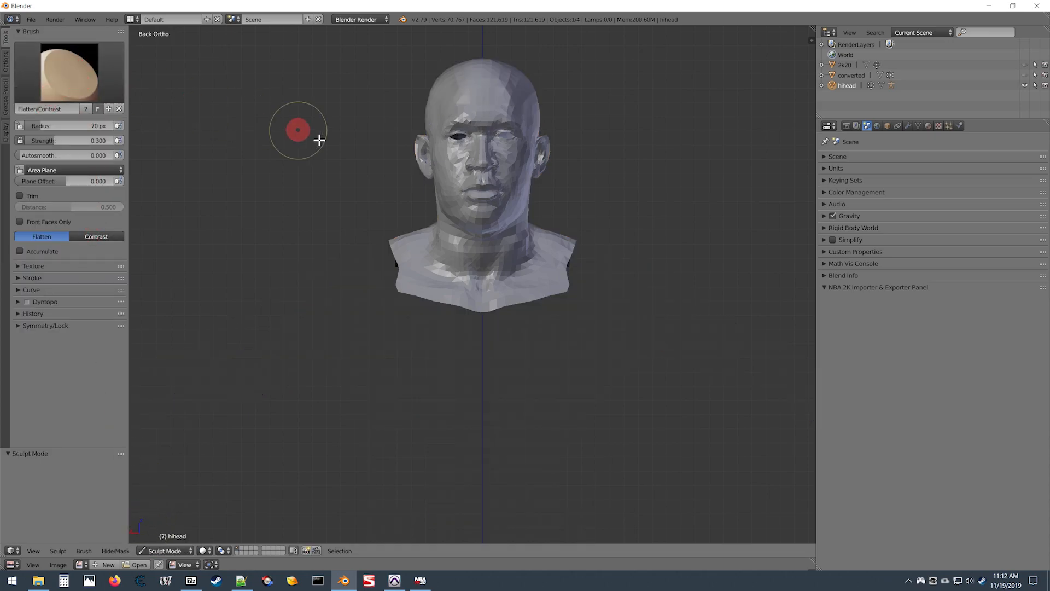
Inspect the isolated head from the front, side and rear, focusing on the surface around the neck.
shift+scroll(527, 234, up, 2)
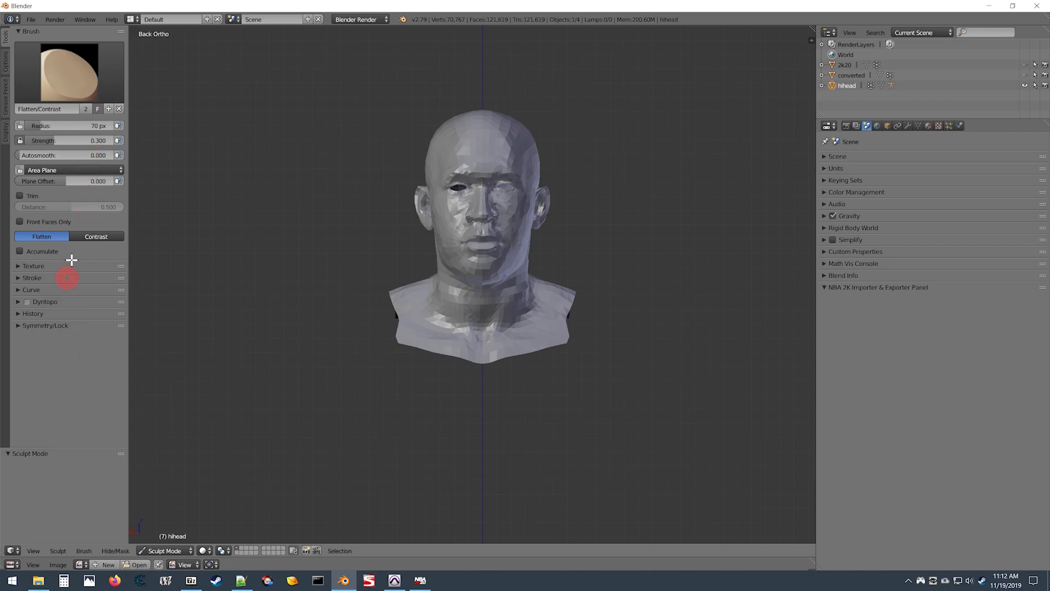
scroll(595, 245, up, 2)
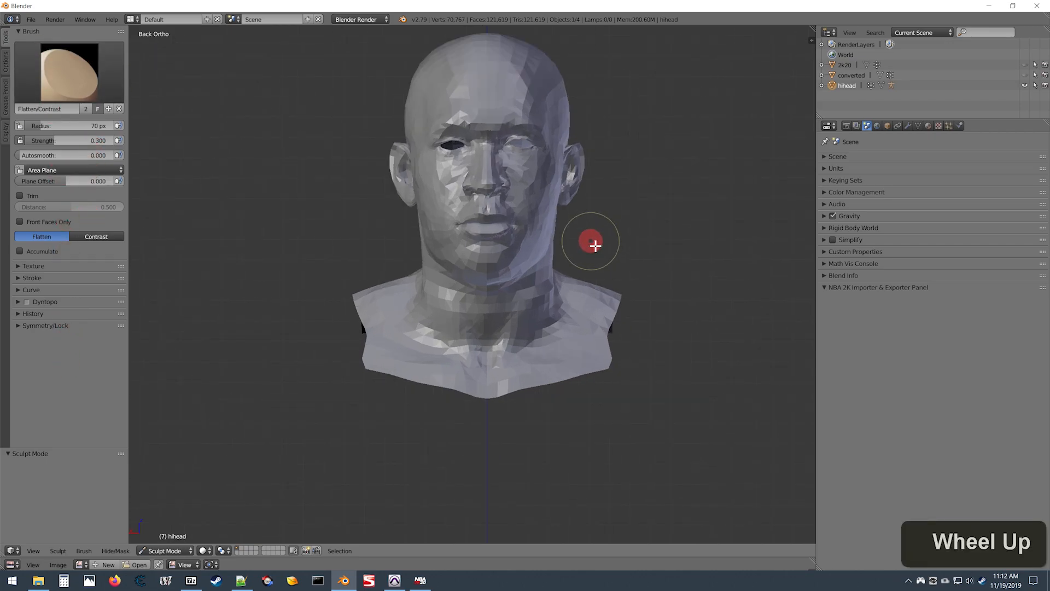
key(KP_3)
shift+scroll(582, 263, up, 4)
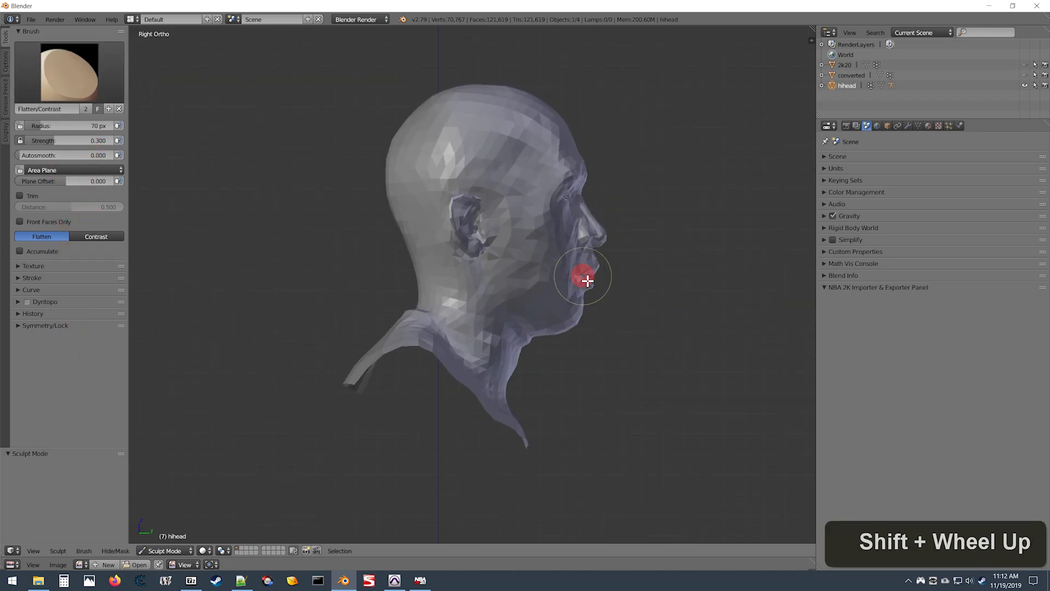
scroll(434, 302, down, 3)
scroll(429, 293, up, 1)
scroll(457, 296, up, 1)
scroll(457, 297, up, 2)
middle_drag(431, 323, 606, 420)
scroll(549, 377, down, 2)
scroll(559, 379, up, 2)
middle_drag(662, 433, 321, 330)
scroll(321, 330, down, 2)
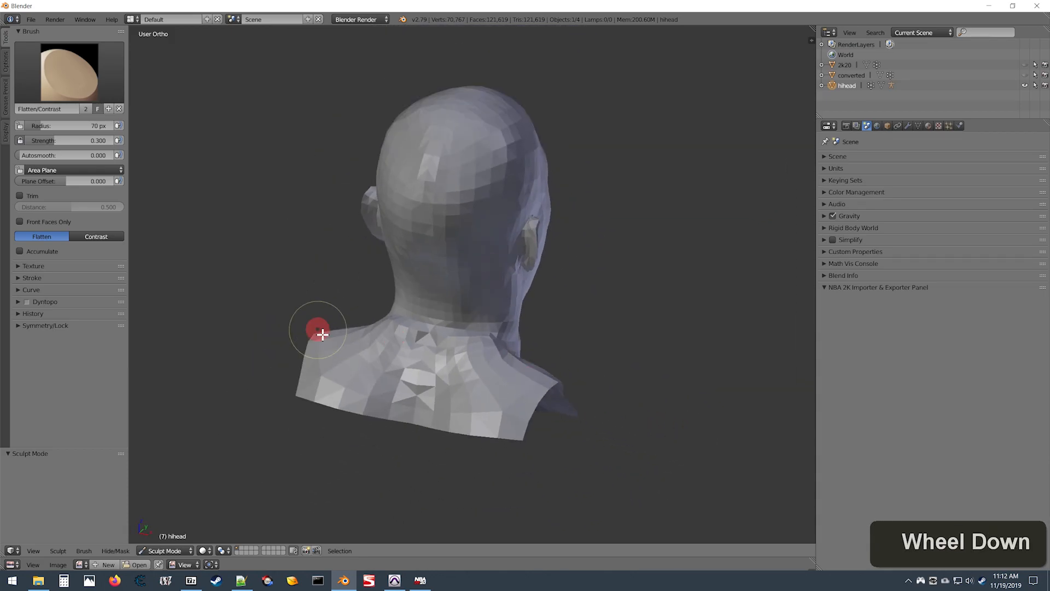
Smooth the rough surface at the back of hihead's neck with sculpt strokes from the rear and both profiles, using the 70 px Flatten/Contrast brush.
mouse_move(403, 341)
mouse_down()
mouse_move(452, 350)
mouse_move(529, 333)
mouse_move(529, 352)
mouse_move(399, 340)
mouse_move(399, 328)
mouse_move(417, 325)
mouse_up()
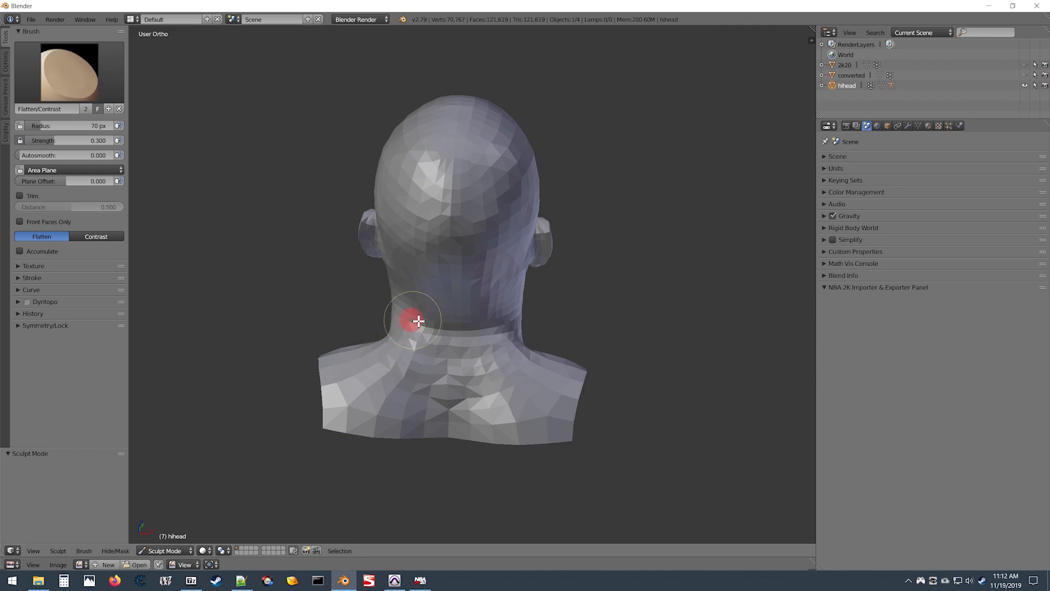
key(KP_3)
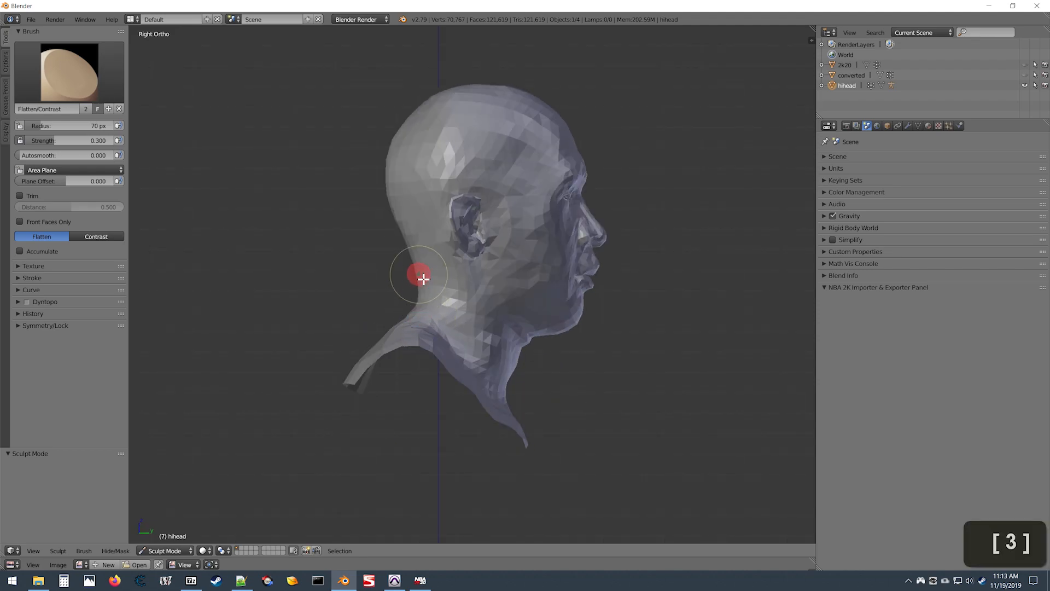
mouse_move(427, 296)
mouse_down()
mouse_move(425, 267)
mouse_move(418, 300)
mouse_up()
key(ctrl+KP_3)
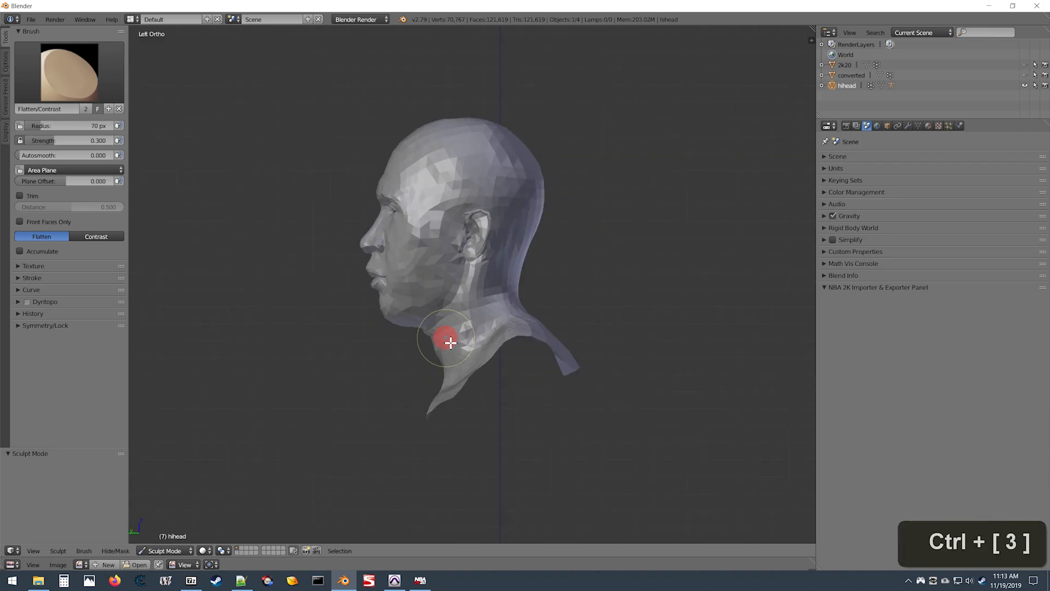
scroll(511, 277, down, 2)
mouse_move(515, 289)
mouse_down()
mouse_move(502, 290)
mouse_move(511, 300)
mouse_move(511, 276)
mouse_move(525, 313)
mouse_move(511, 277)
mouse_move(520, 305)
mouse_move(511, 307)
mouse_up()
Sculpt the side and front of the neck below the jaw to even out its surface, using the Flatten/Contrast brush at 0.300 strength.
middle_drag(511, 307, 457, 339)
mouse_move(468, 344)
mouse_down()
mouse_move(434, 305)
mouse_move(479, 351)
mouse_up()
middle_drag(479, 351, 511, 342)
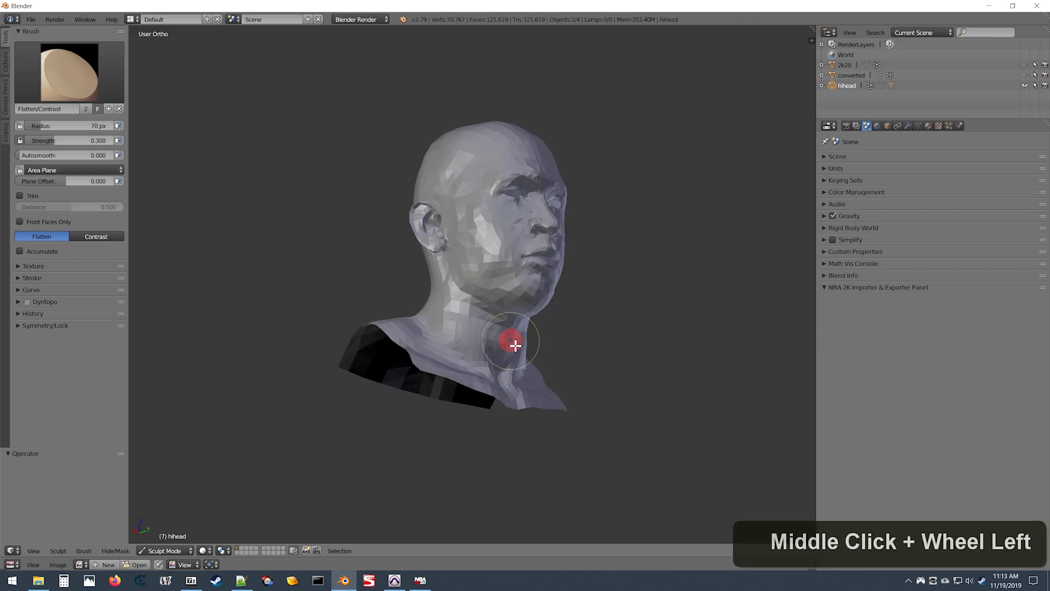
scroll(493, 327, up, 2)
drag(502, 346, 530, 357)
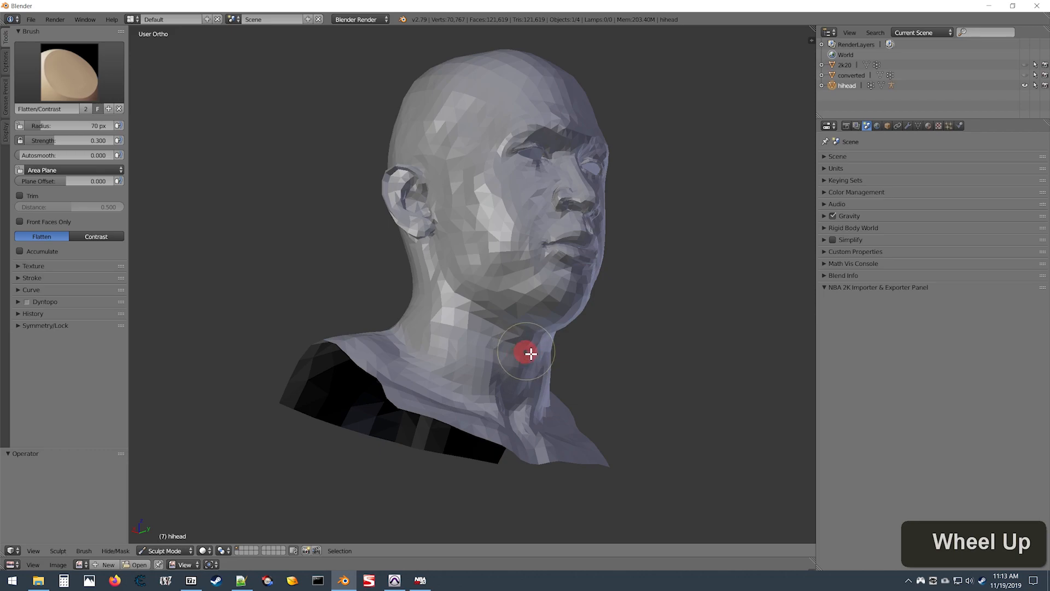
mouse_move(465, 321)
mouse_down()
mouse_move(486, 318)
mouse_move(429, 318)
mouse_move(412, 283)
mouse_move(419, 308)
mouse_move(418, 270)
mouse_move(410, 328)
mouse_move(420, 322)
mouse_up()
middle_drag(420, 323, 525, 313)
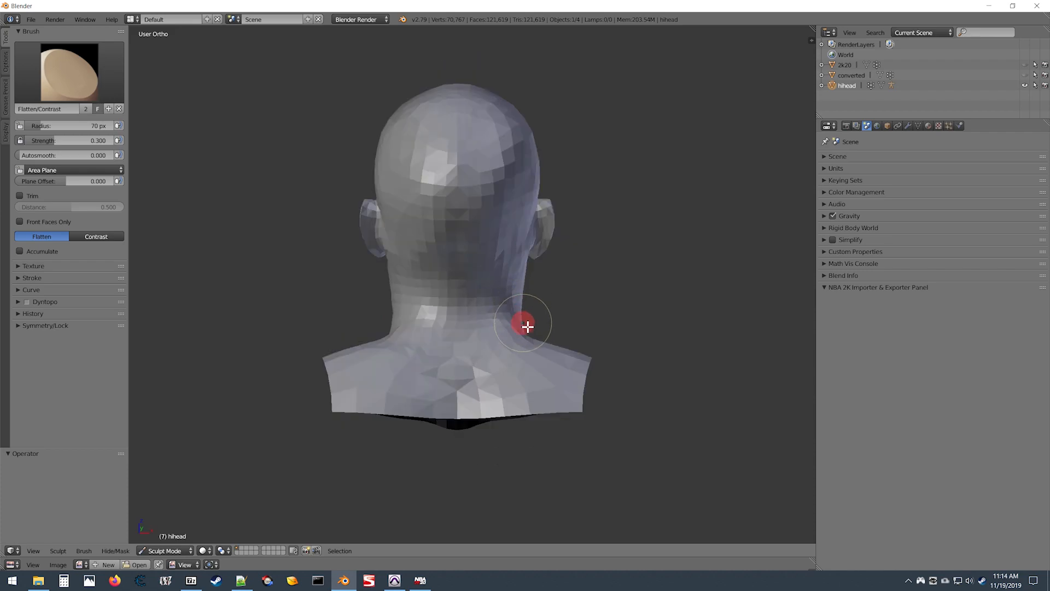
Examine the throat, jawline and lower neck border up close from both sides.
key(KP_3)
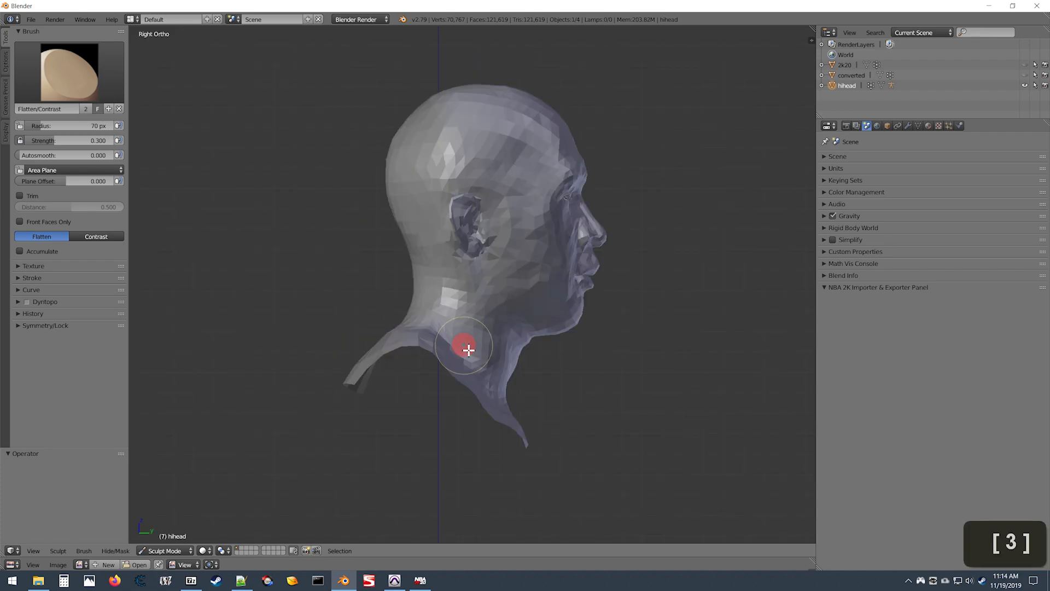
scroll(604, 395, up, 2)
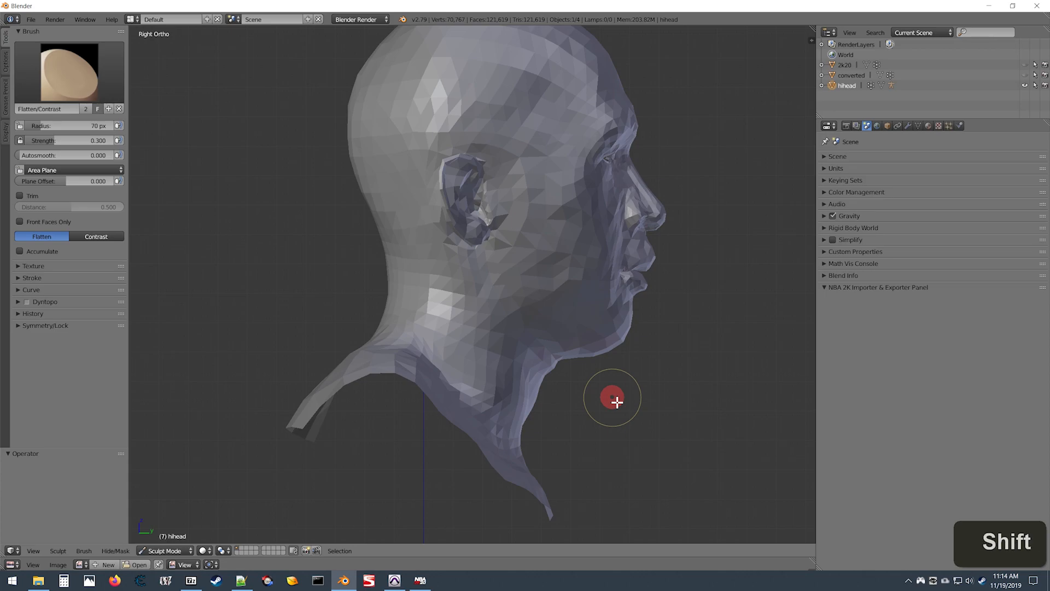
shift+scroll(612, 399, down, 3)
middle_drag(612, 399, 317, 356)
shift+scroll(438, 371, down, 2)
key(KP_3)
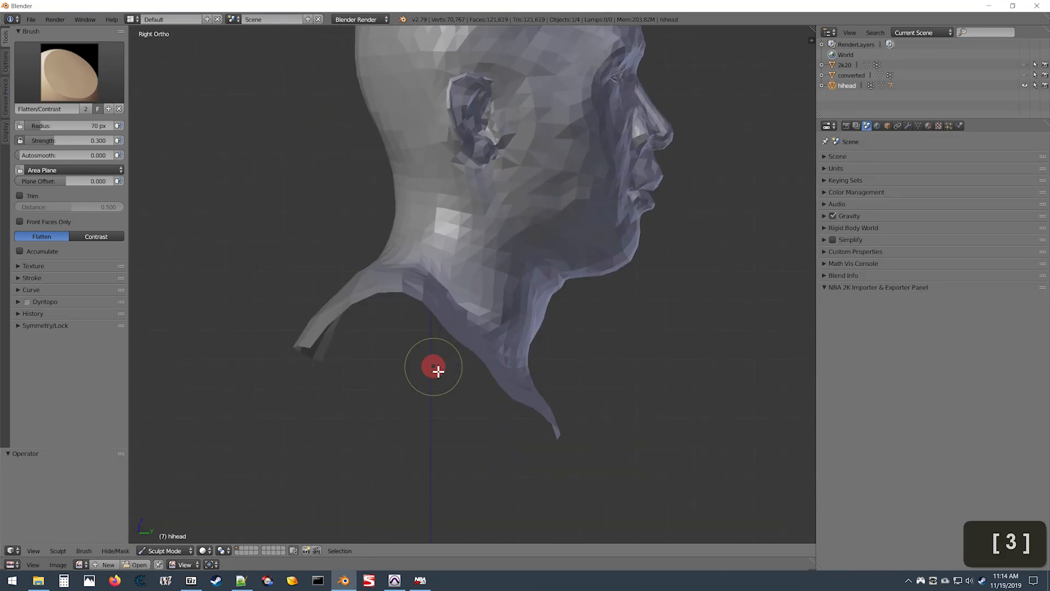
scroll(569, 368, down, 2)
middle_drag(572, 373, 565, 363)
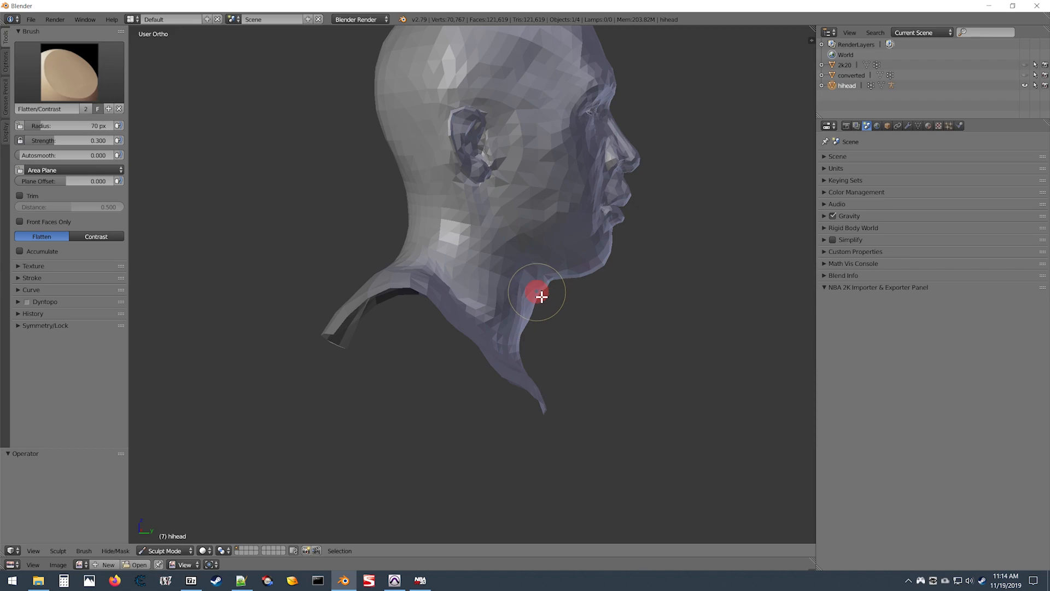
middle_drag(539, 310, 524, 251)
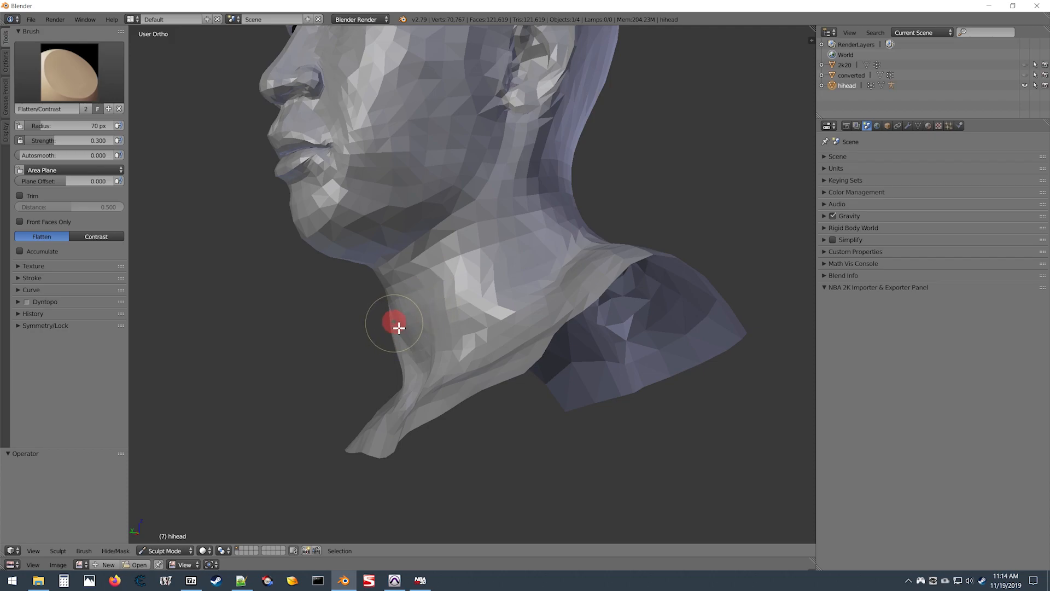
middle_drag(391, 306, 536, 304)
scroll(536, 304, down, 2)
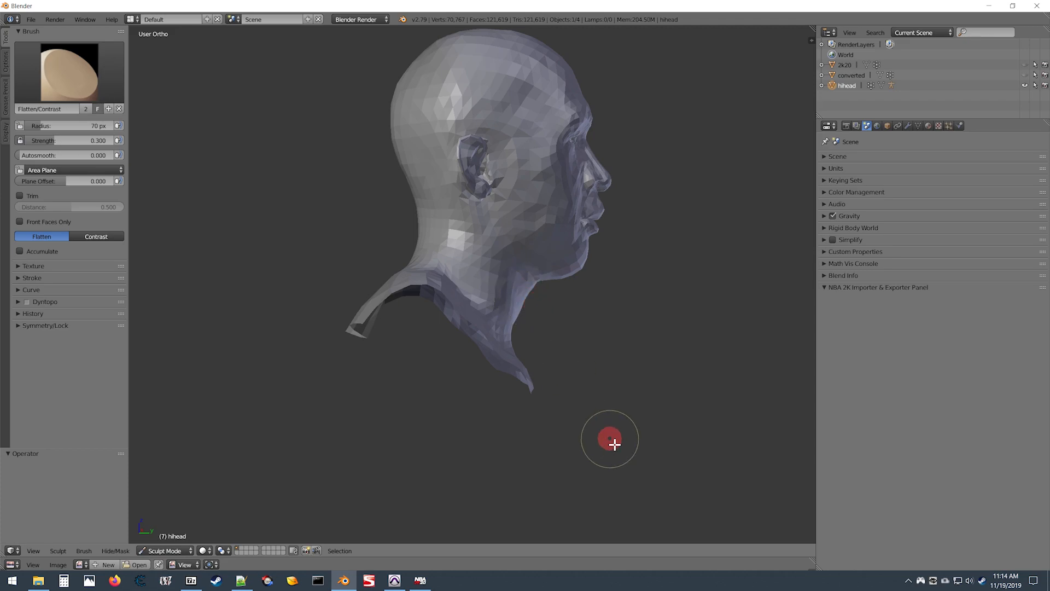
Check the sculpted neck's silhouette in the left, right, rear and face-on orthographic views.
key(ctrl+KP_3)
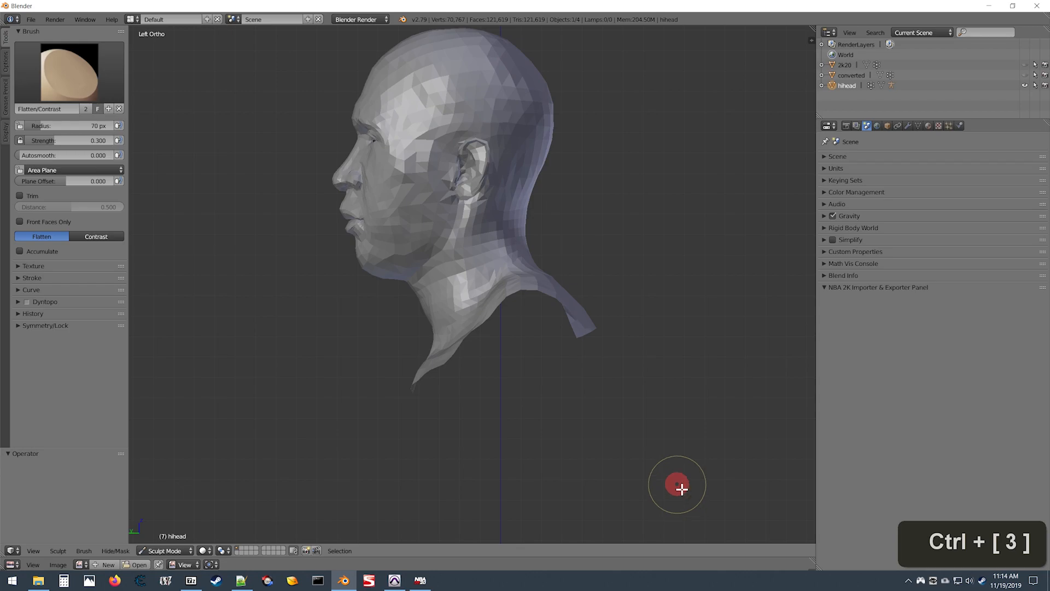
key(ctrl+KP_1)
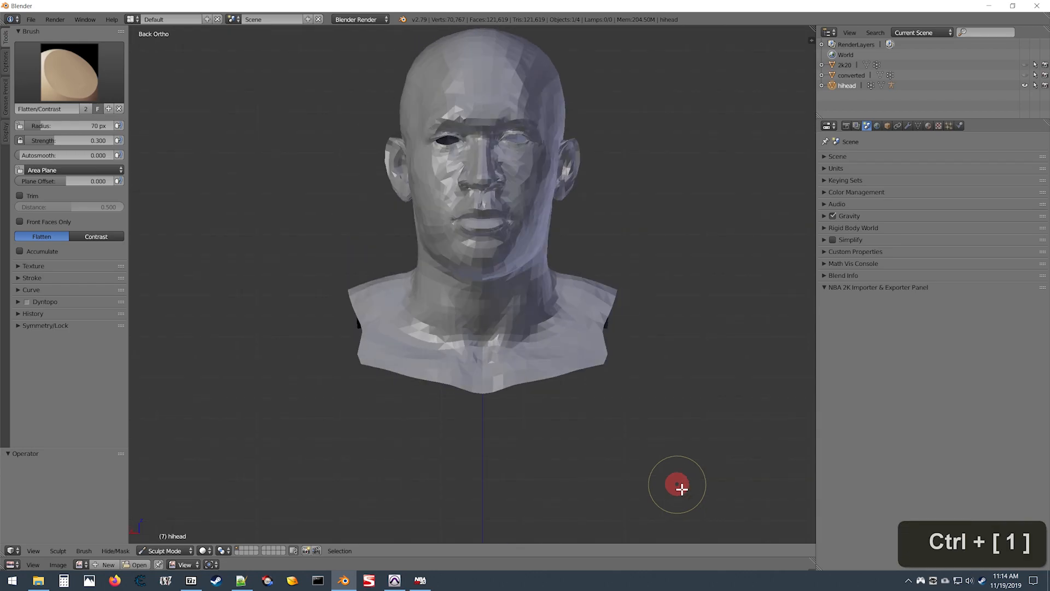
key(KP_3)
key(KP_1)
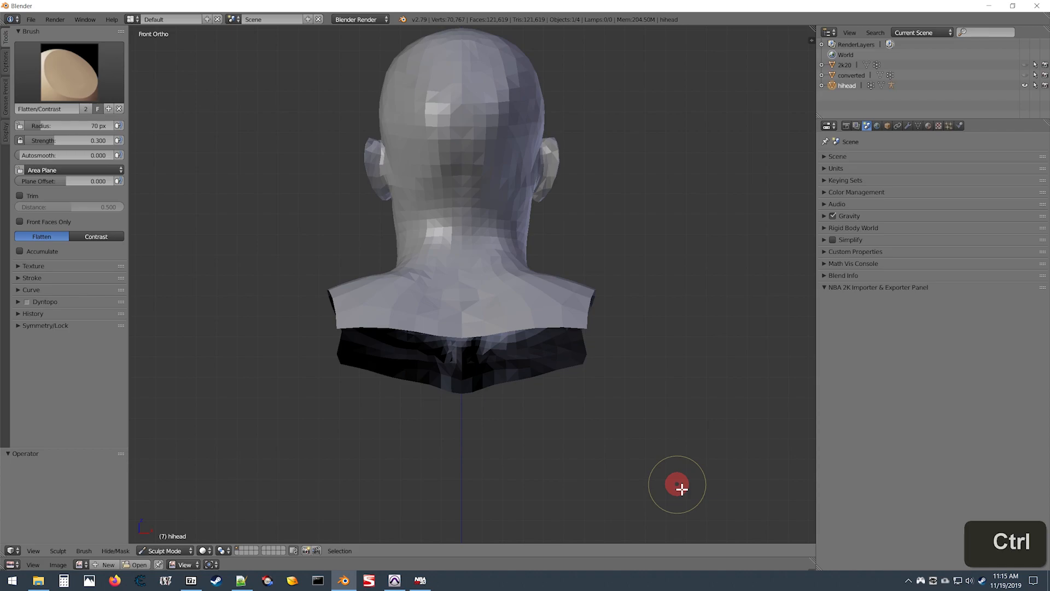
key(ctrl+KP_1)
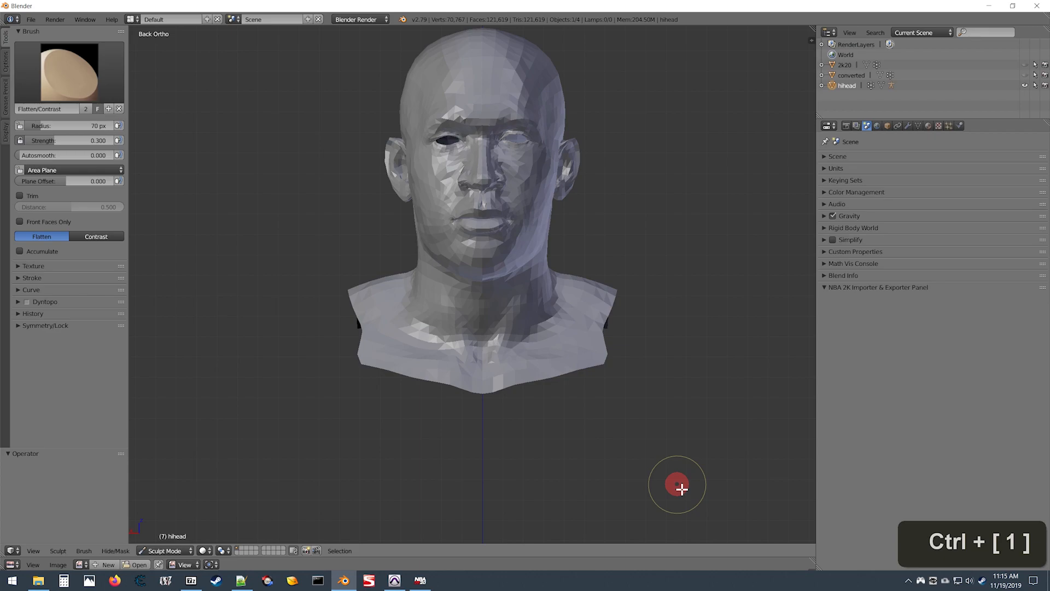
middle_drag(513, 359, 603, 374)
key(ctrl+KP_1)
key(KP_3)
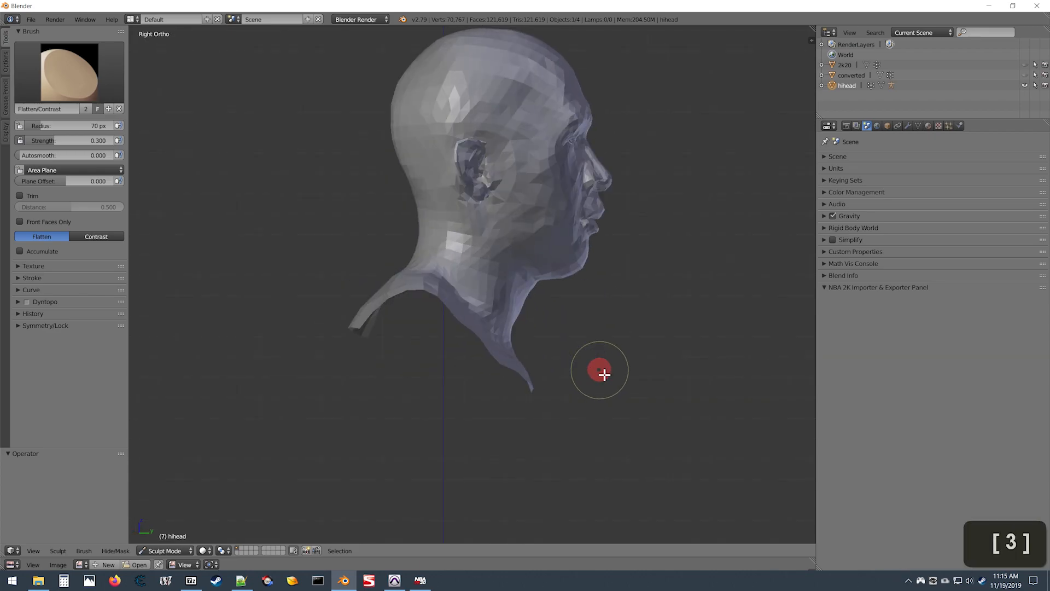
key(ctrl+KP_1)
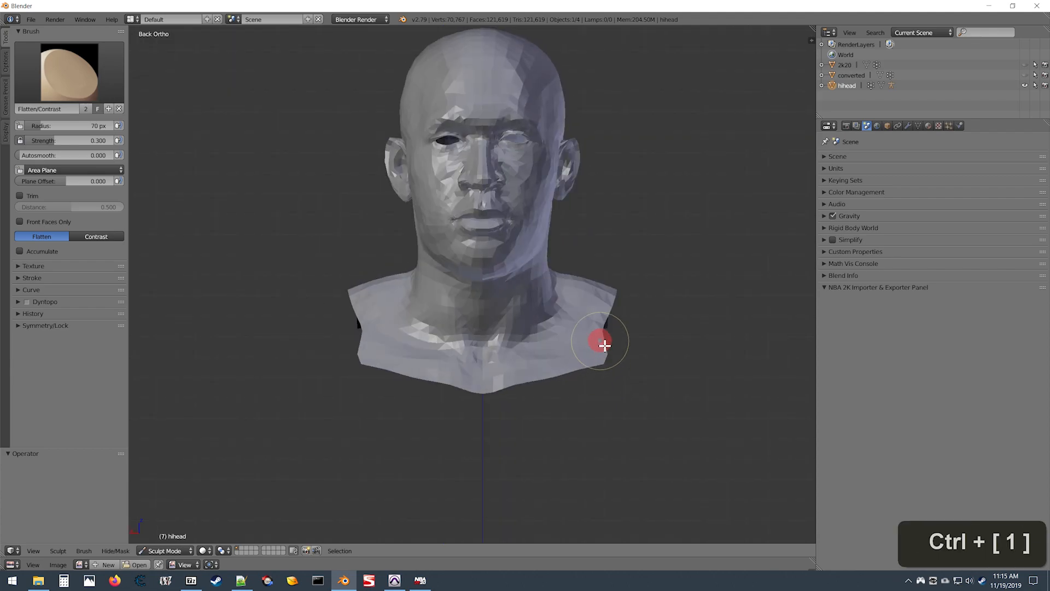
Compare the face and throat between the face-on view and the right profile.
mouse_move(489, 221)
mouse_down()
mouse_move(497, 256)
mouse_move(485, 211)
mouse_up()
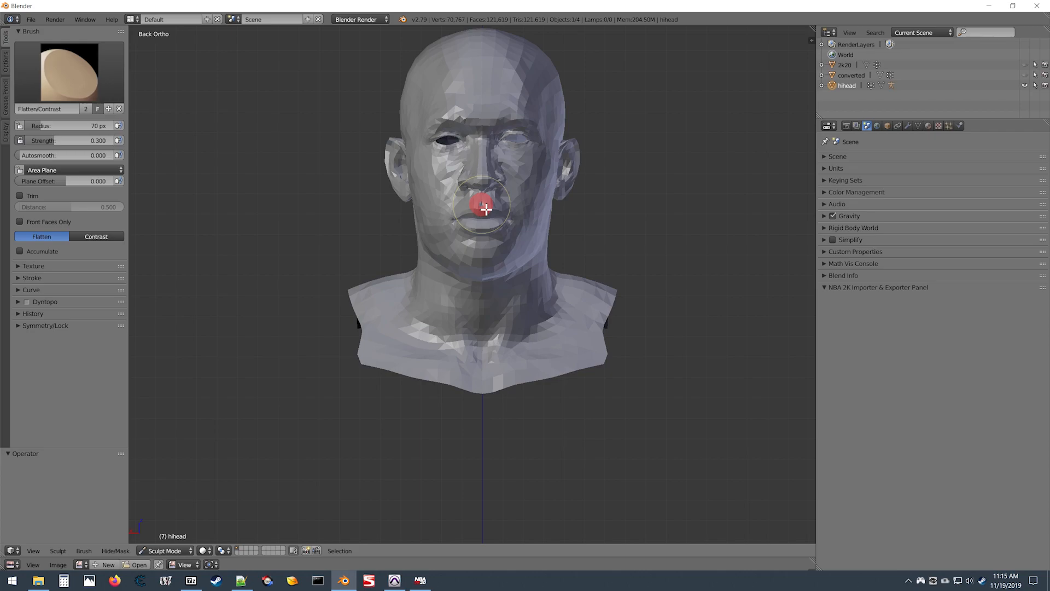
mouse_move(486, 207)
mouse_down()
mouse_move(590, 230)
mouse_move(496, 287)
mouse_move(533, 307)
mouse_up()
key(KP_3)
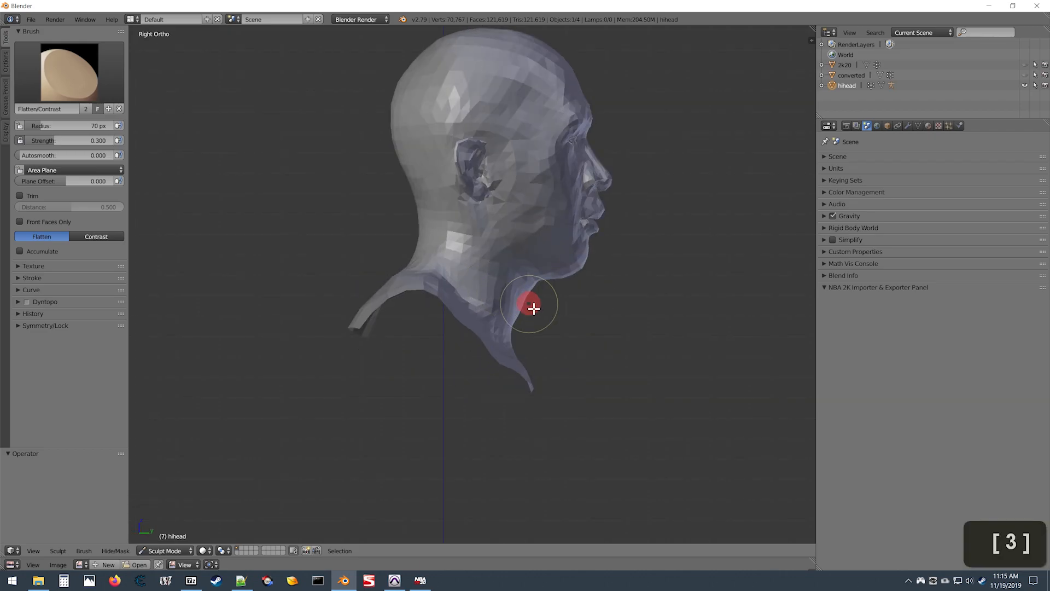
scroll(534, 307, up, 2)
key(ctrl+KP_1)
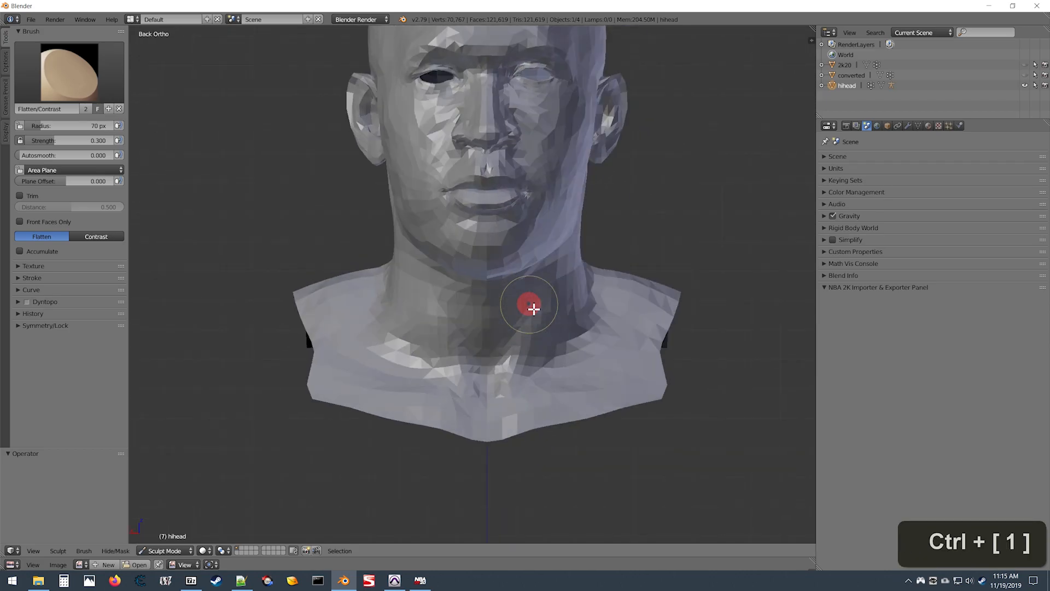
scroll(533, 309, down, 2)
key(KP_3)
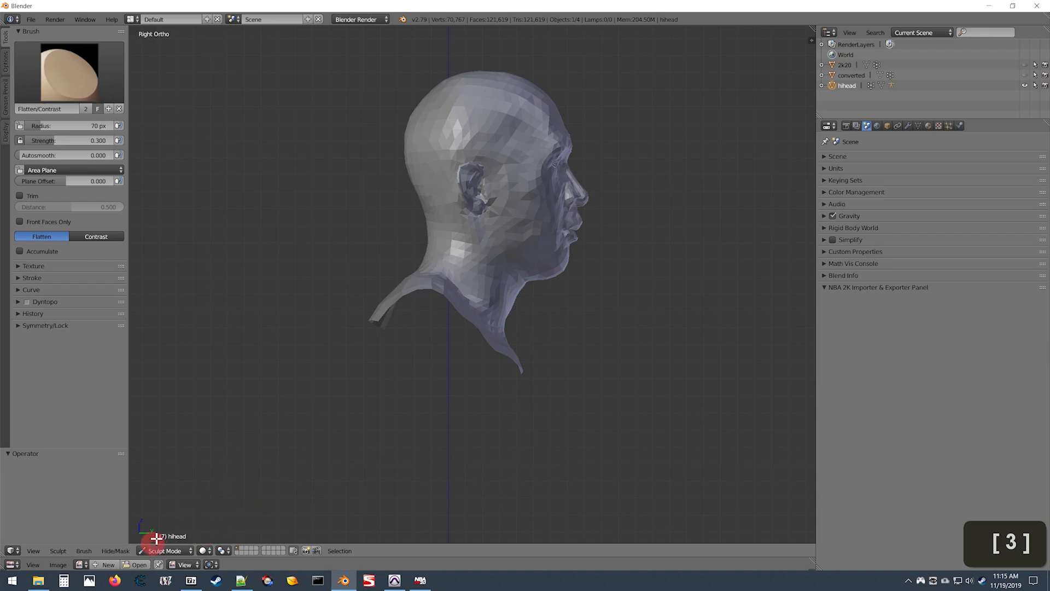
Return hihead to Object Mode and compare the neck in profile before and after sculpting by undoing and redoing the edits.
click(176, 552)
click(167, 536)
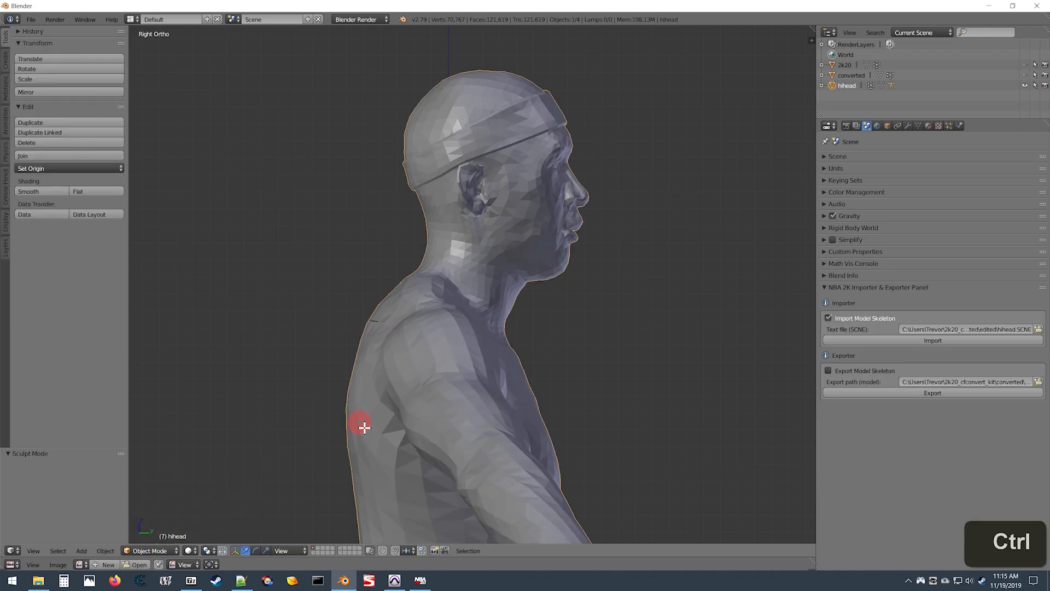
key(ctrl+z)
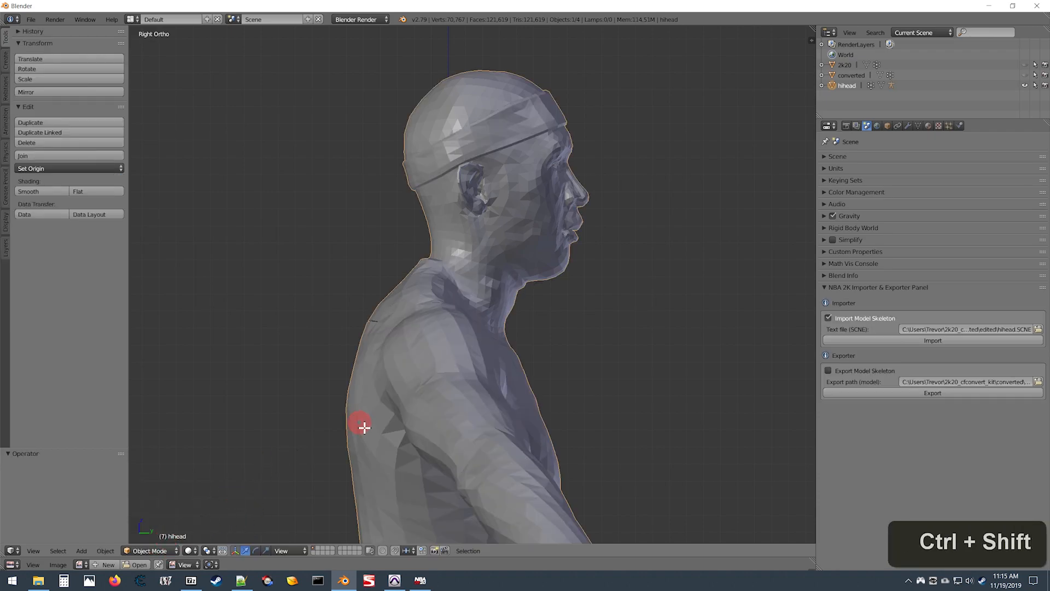
key(ctrl+shift+z)
key(ctrl+z)
key(ctrl+shift+z)
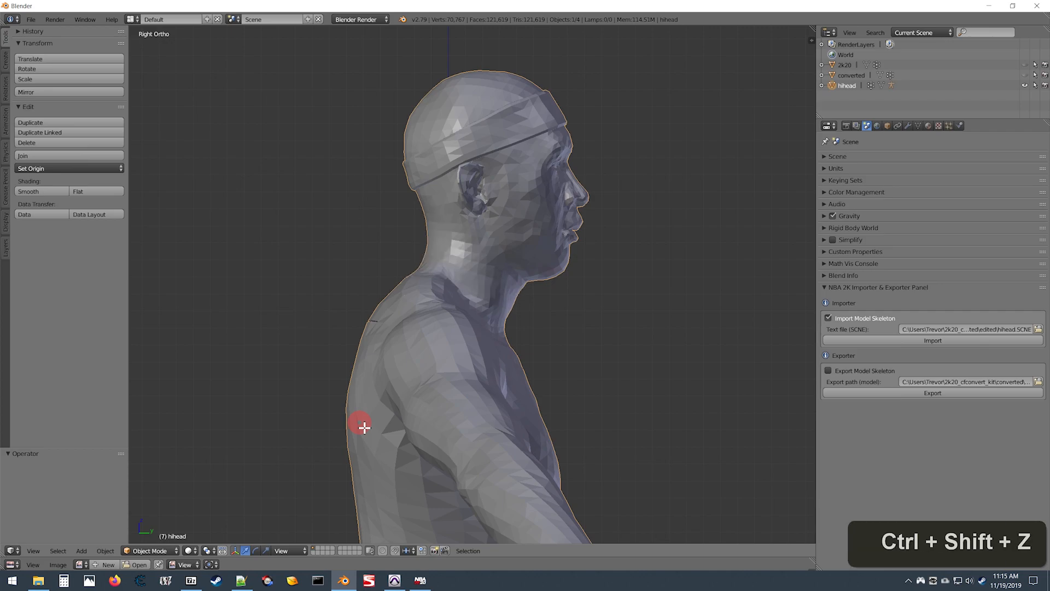
key(ctrl+z)
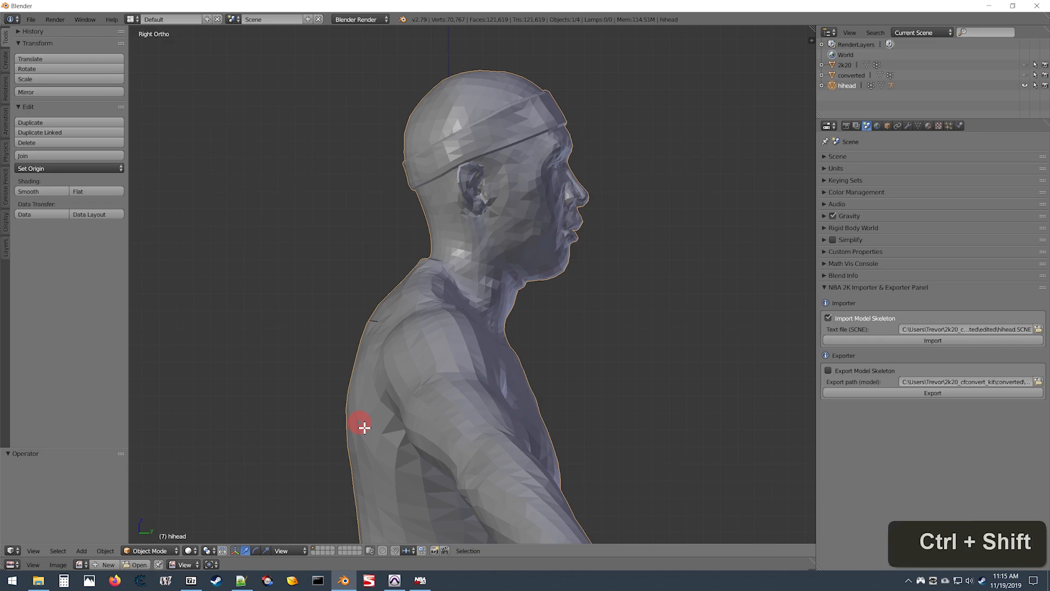
key(ctrl+shift+z)
Compare the neck face-on before and after sculpting by undoing and redoing, leaving the sculpted version applied.
key(ctrl+KP_1)
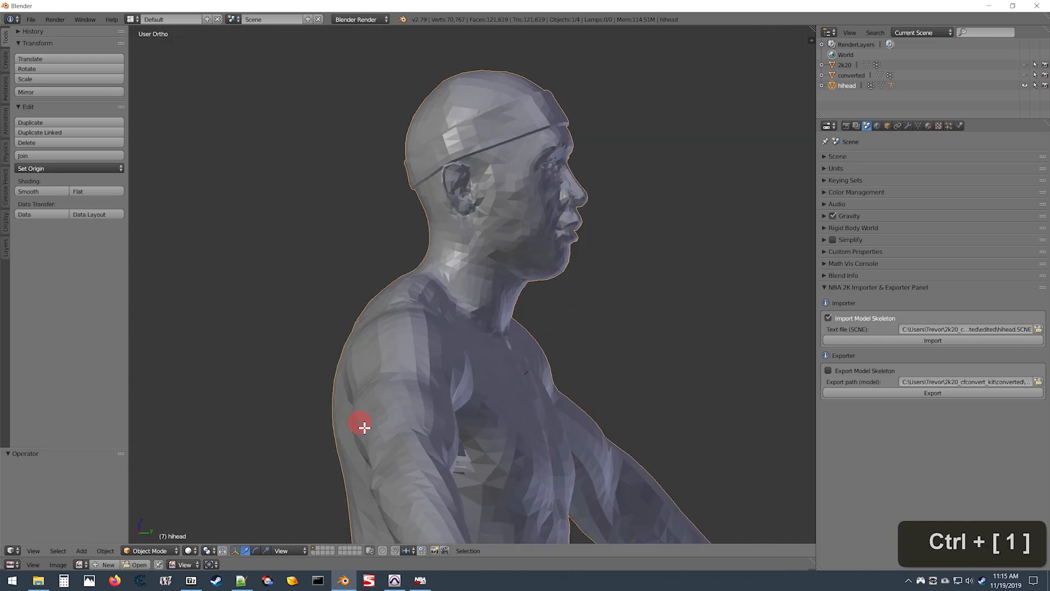
key(ctrl+z)
key(ctrl+shift+z)
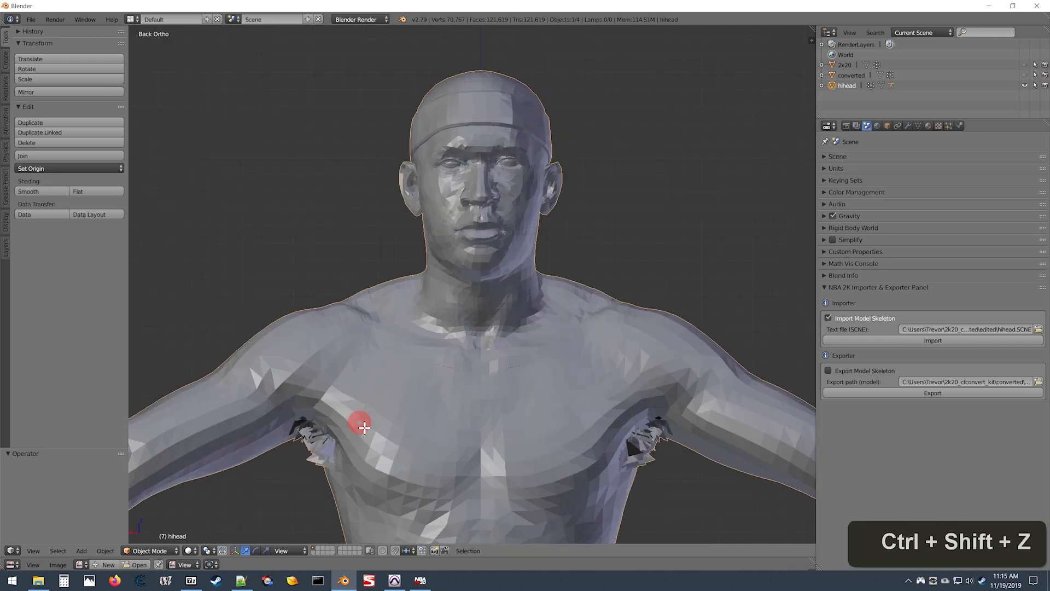
key(ctrl+z)
key(ctrl+shift+z)
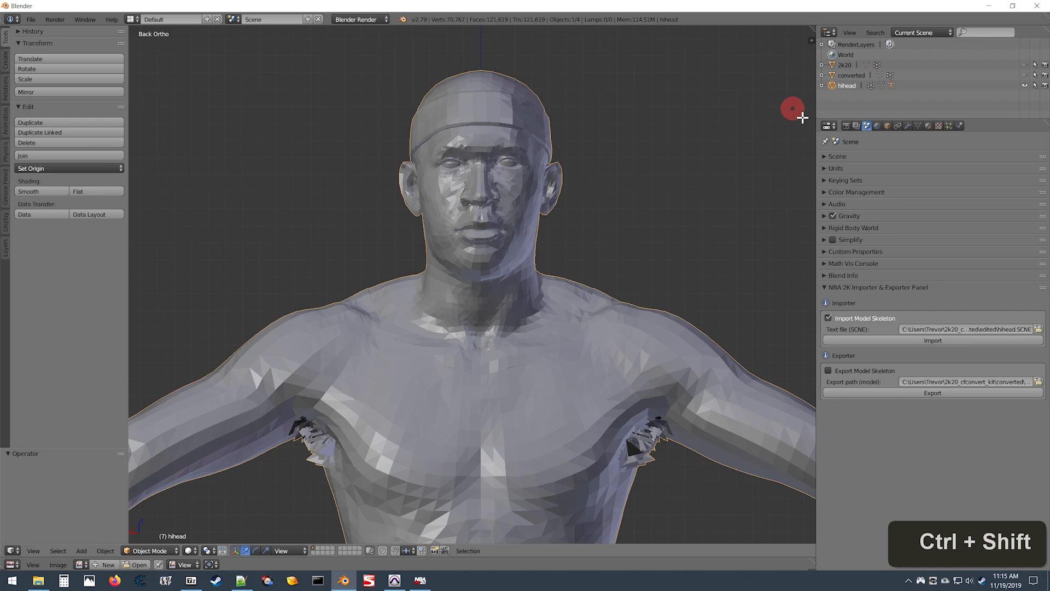
Set the model export path to the final folder inside converted\edited and export hihead there.
click(1037, 383)
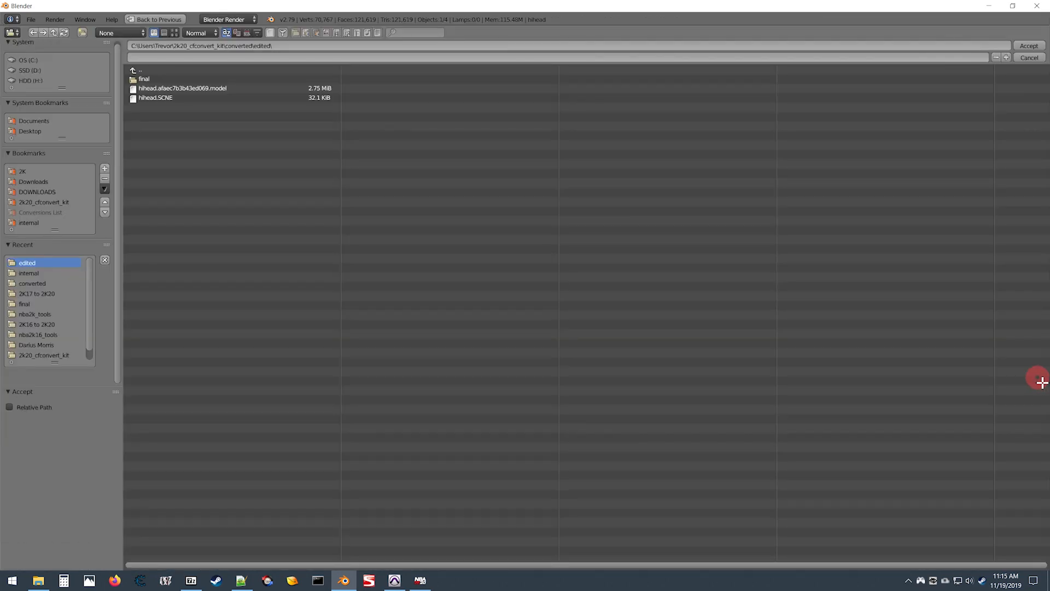
click(146, 81)
key(Return)
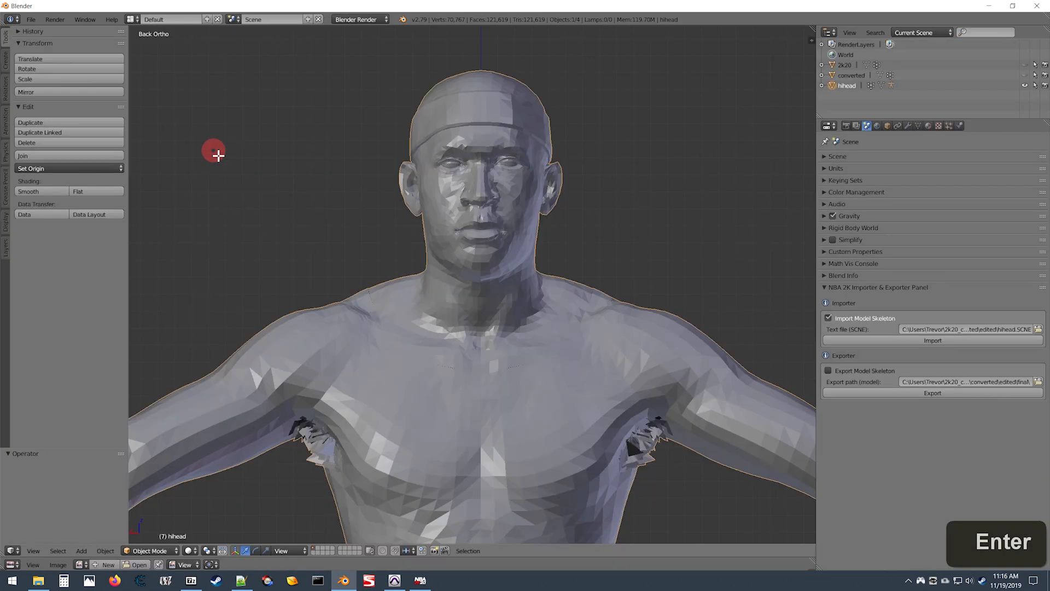
click(933, 394)
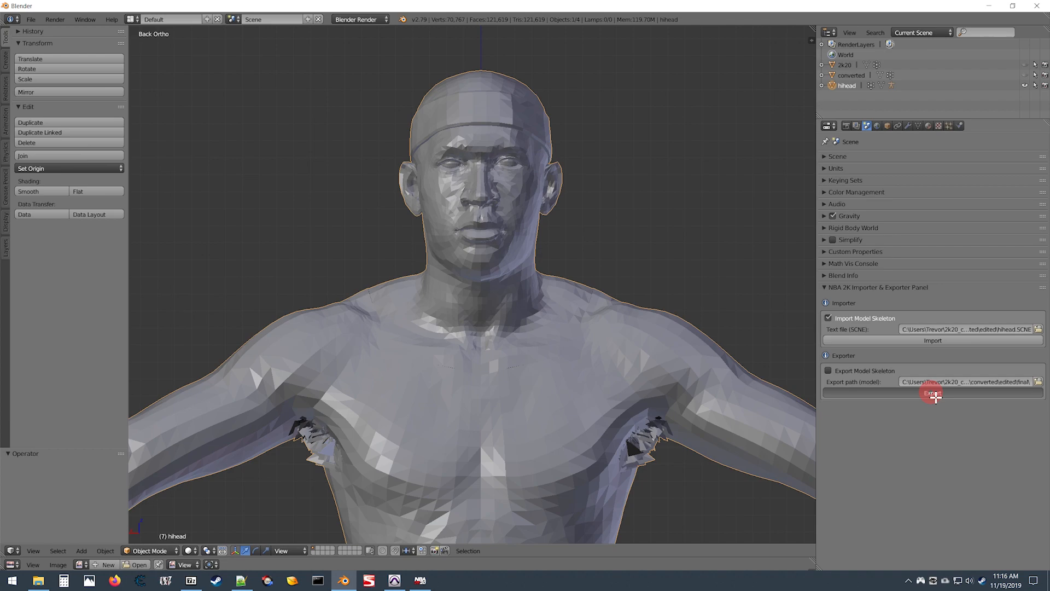
click(934, 394)
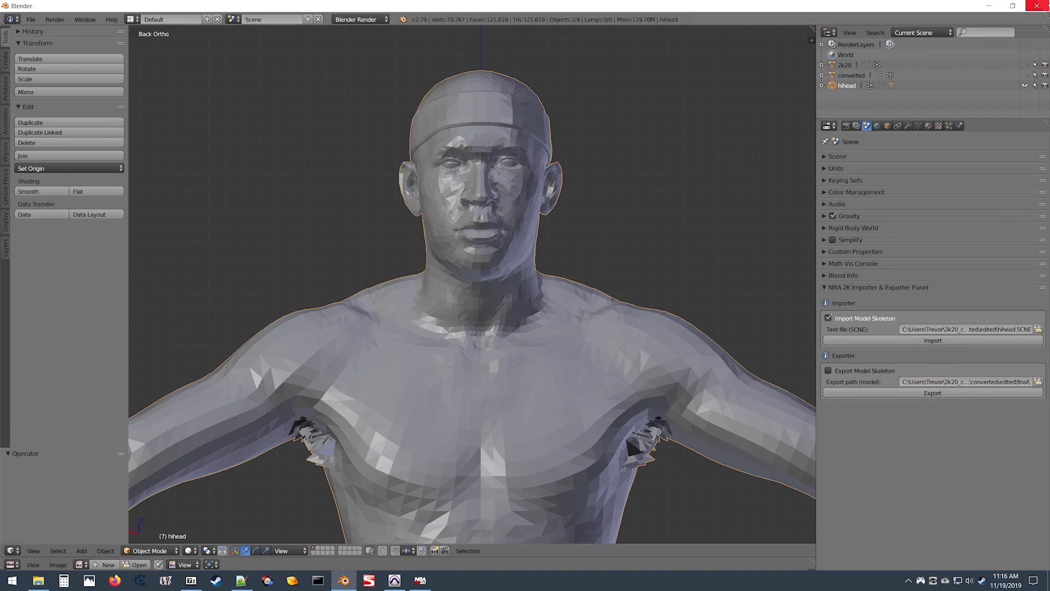
Minimize Blender and switch to File Explorer showing the 2k20_cfconvert_kit folder.
click(990, 8)
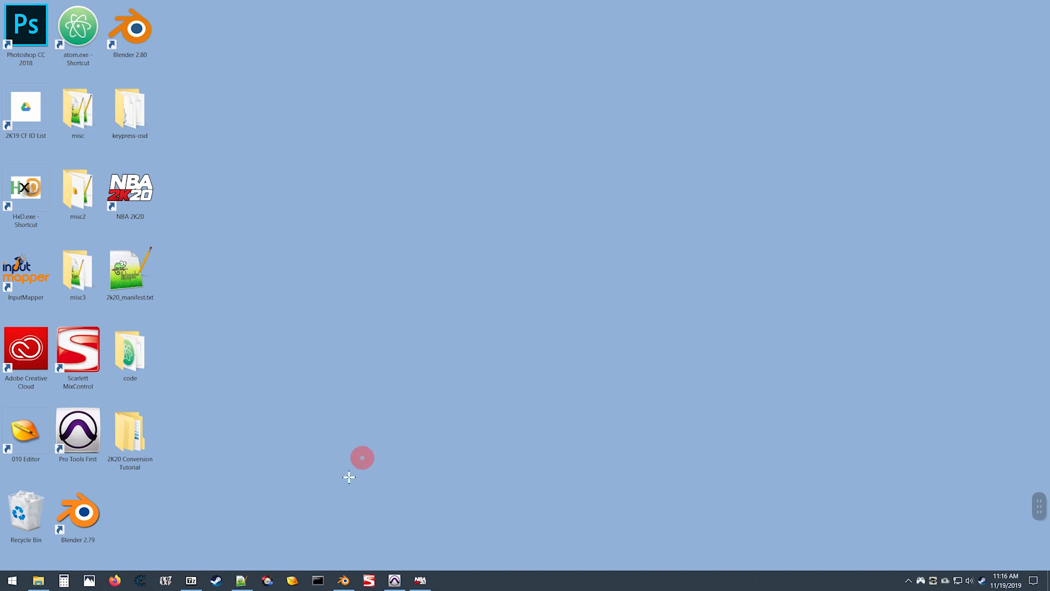
click(38, 580)
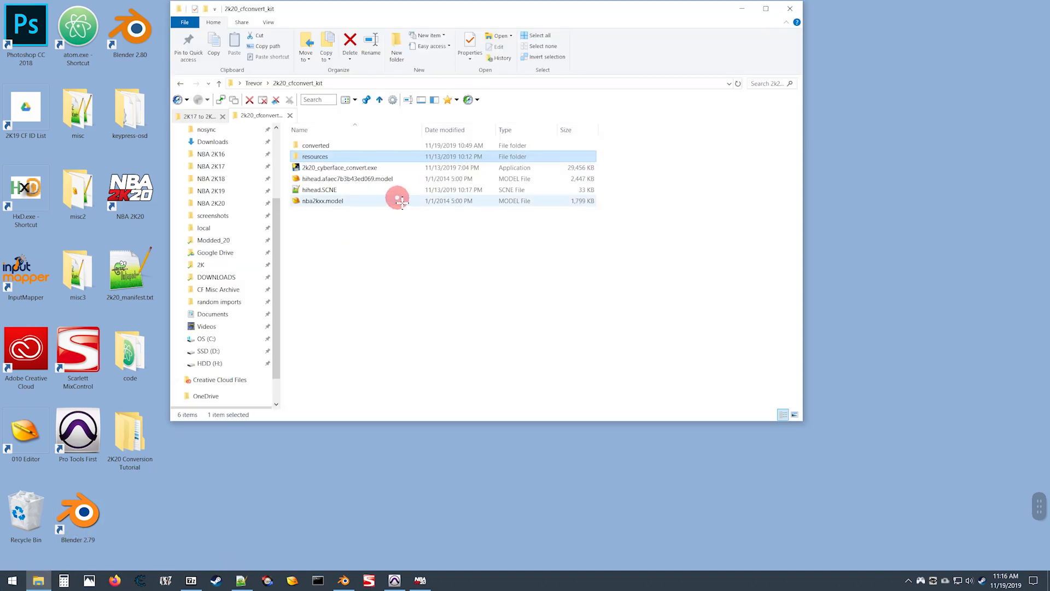
Create a new folder named completed inside the 2K17 to 2K20 folder.
click(202, 116)
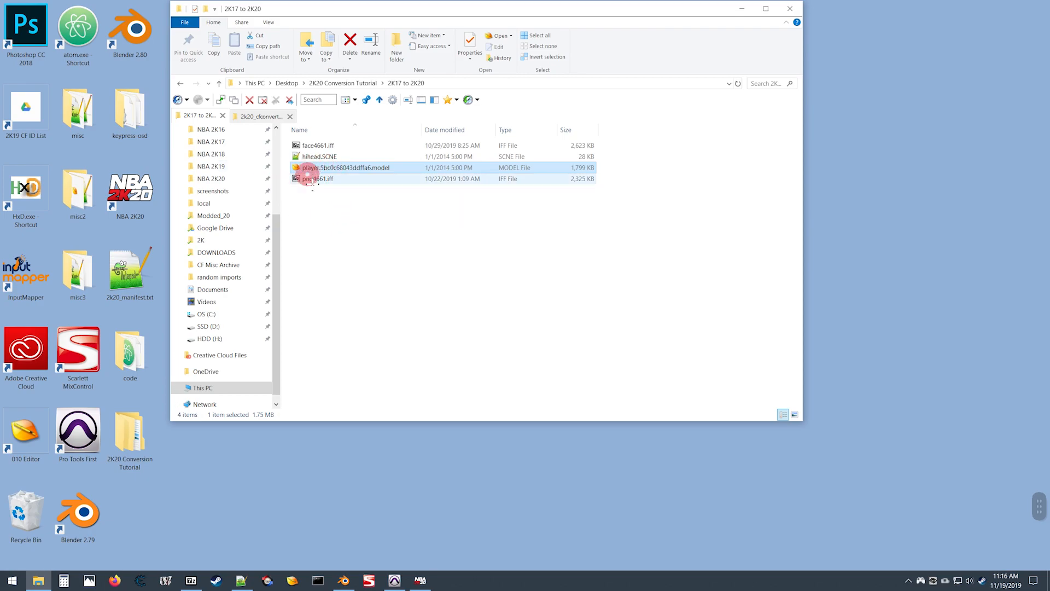
key(ctrl+shift+n)
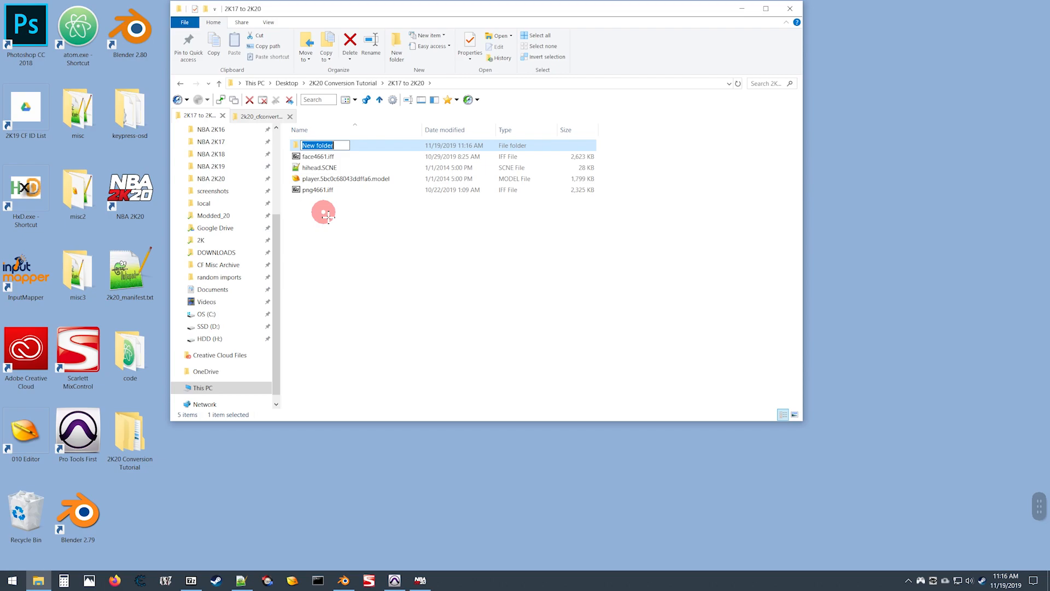
text(comp)
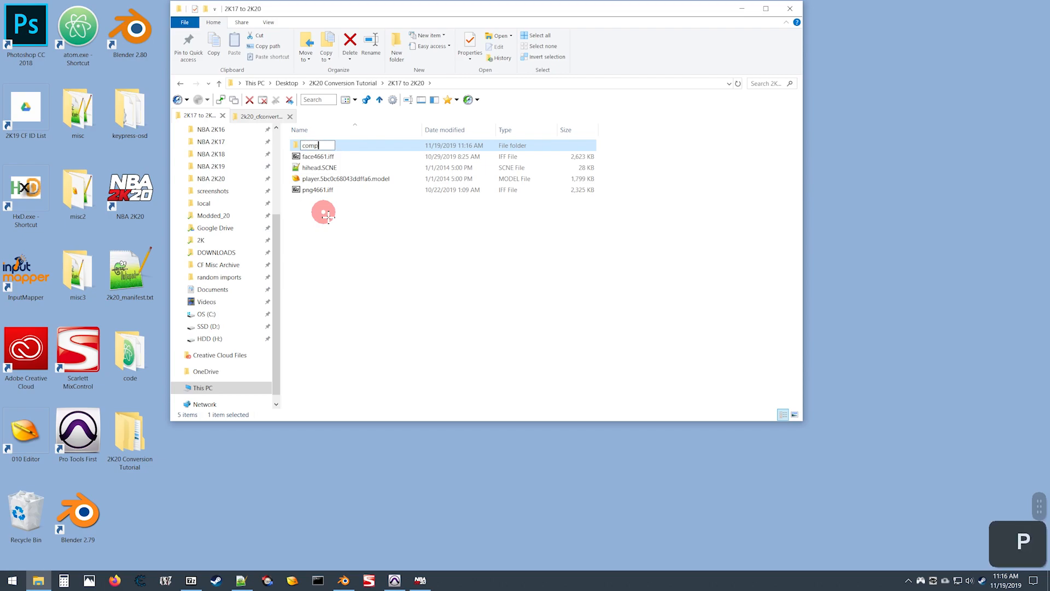
text(leted)
key(Return)
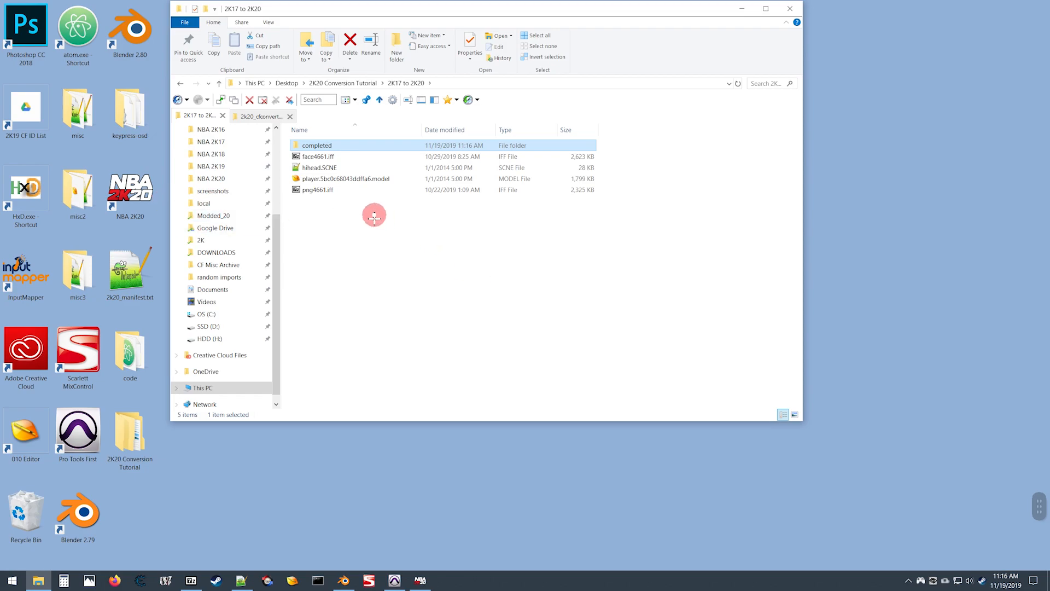
Copy face4661.iff and png4661.iff into the completed folder and open that folder.
click(300, 193)
ctrl+click(305, 158)
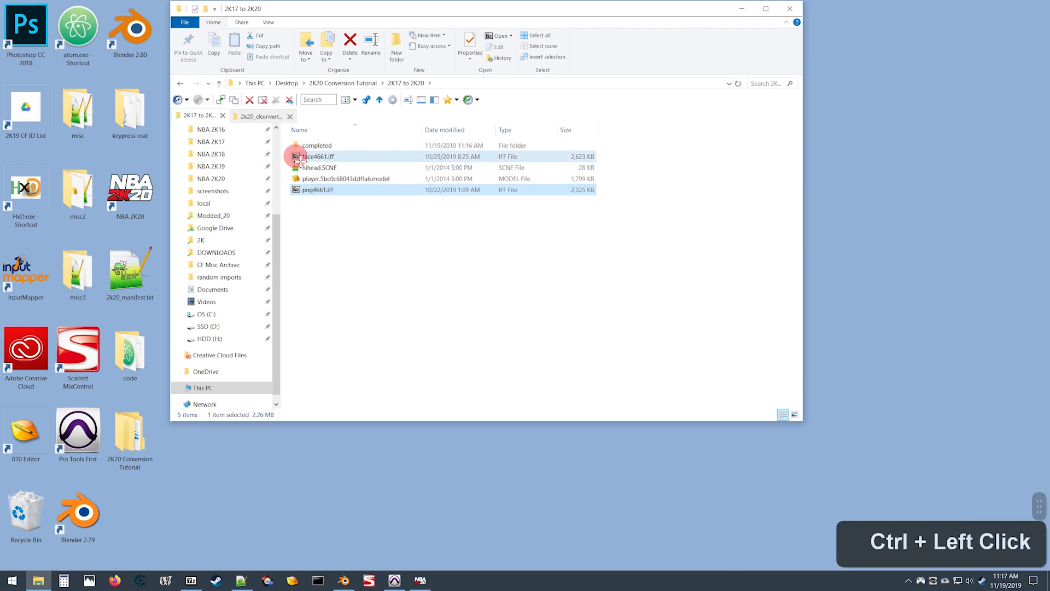
ctrl+drag(305, 159, 310, 148)
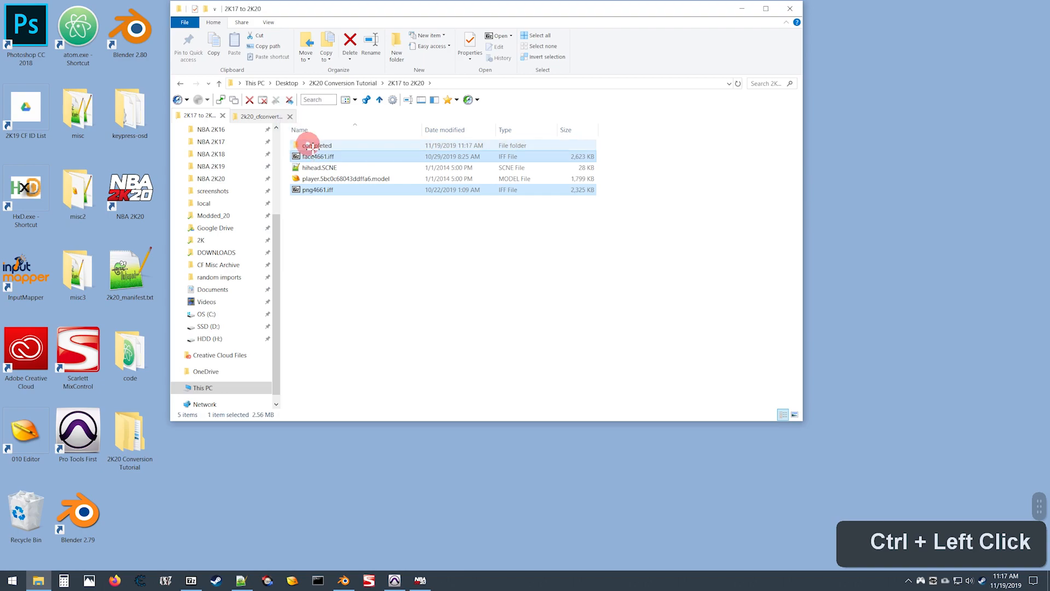
double_click(311, 147)
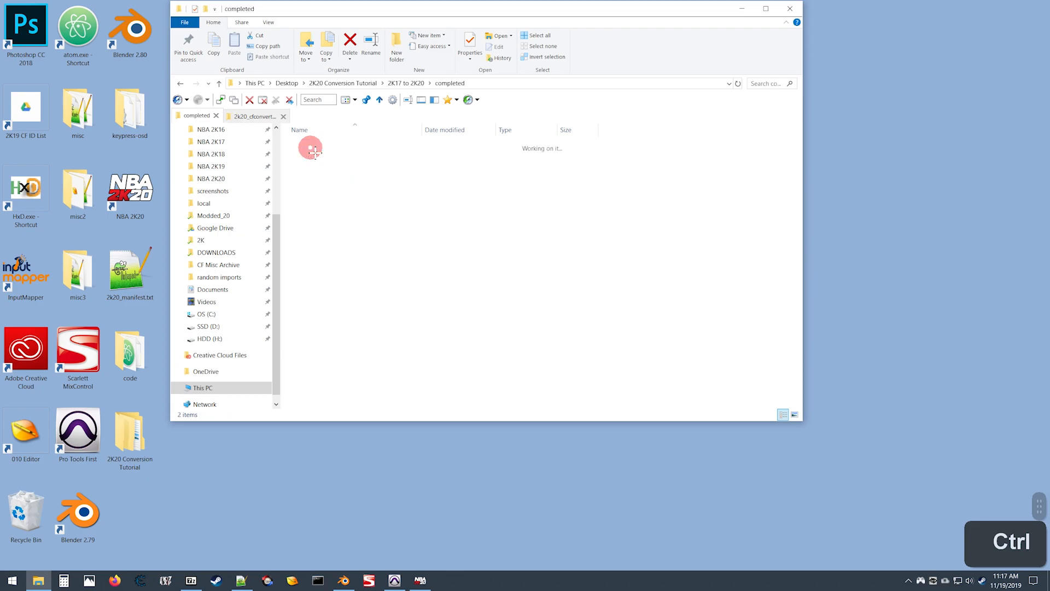
double_click(310, 174)
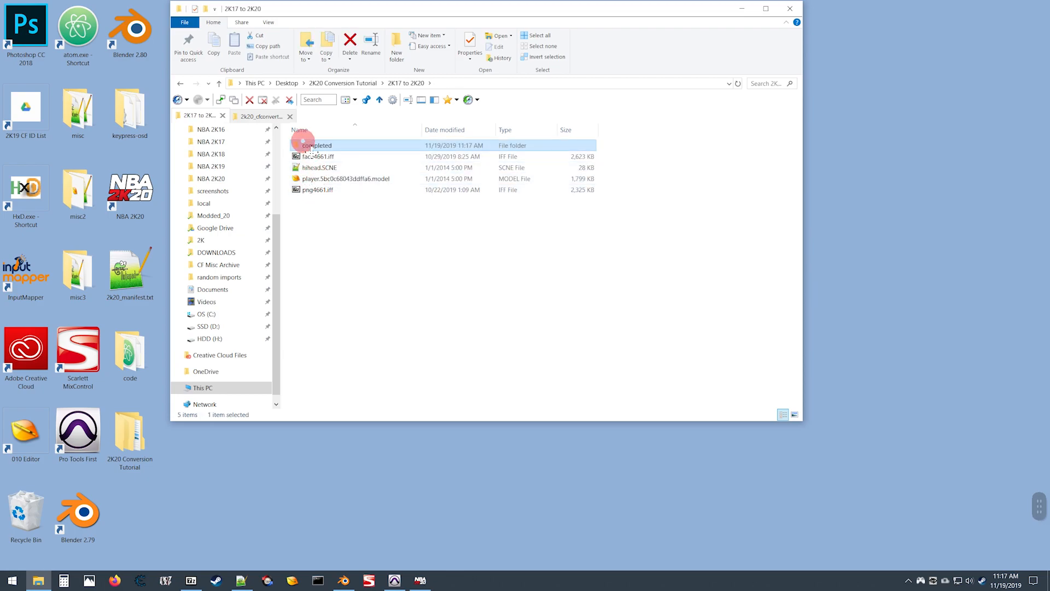
double_click(317, 145)
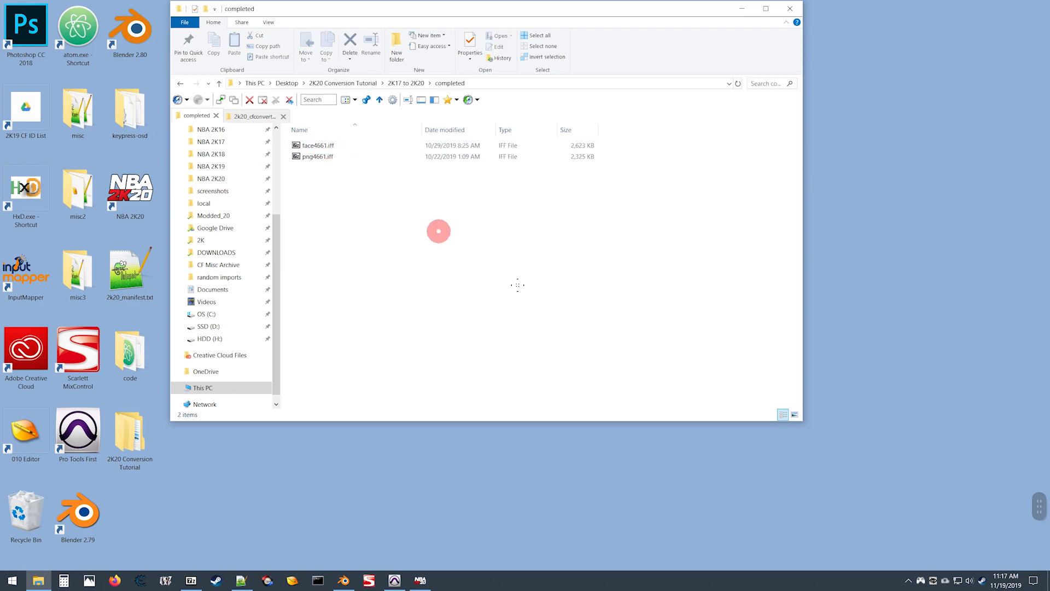
Copy the exported hihead.afaec7b3b43ed069.model from converted\edited\final and the edited hihead.SCNE into the completed folder.
click(262, 116)
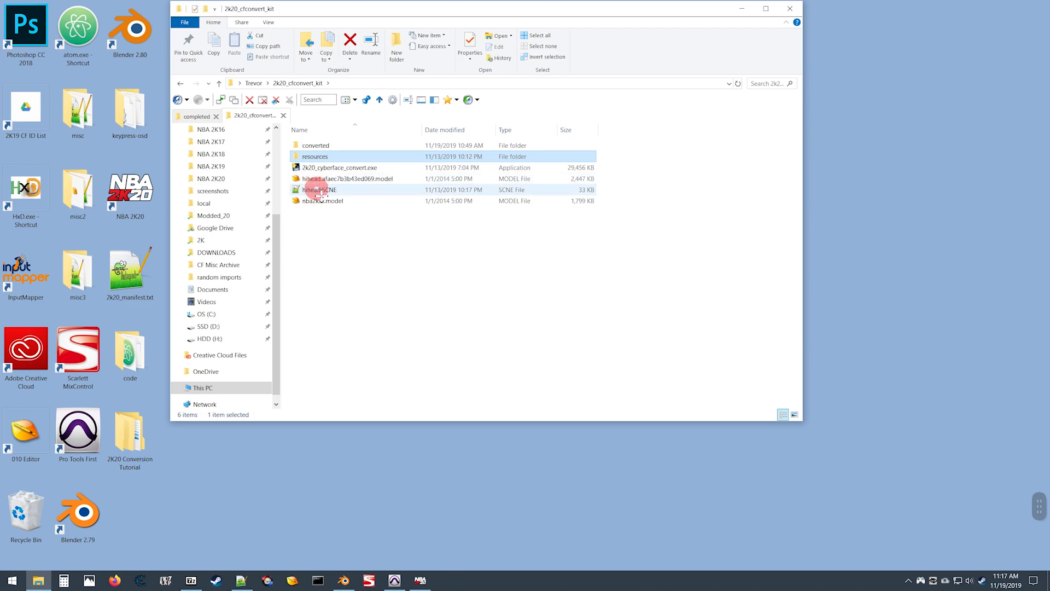
double_click(316, 145)
double_click(316, 146)
click(319, 146)
double_click(320, 146)
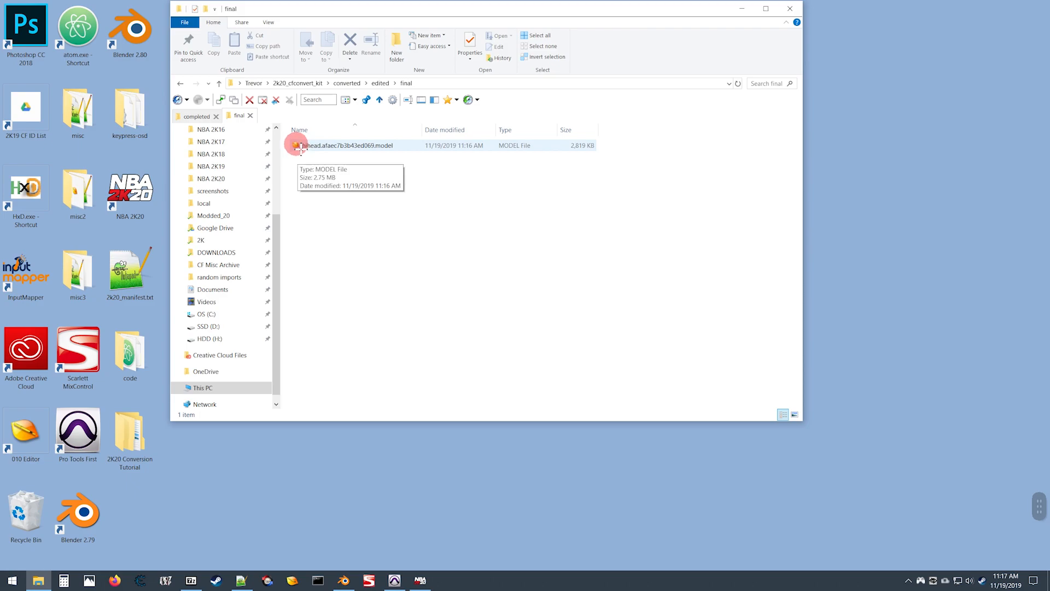
ctrl+drag(300, 147, 345, 228)
double_click(320, 192)
double_click(333, 218)
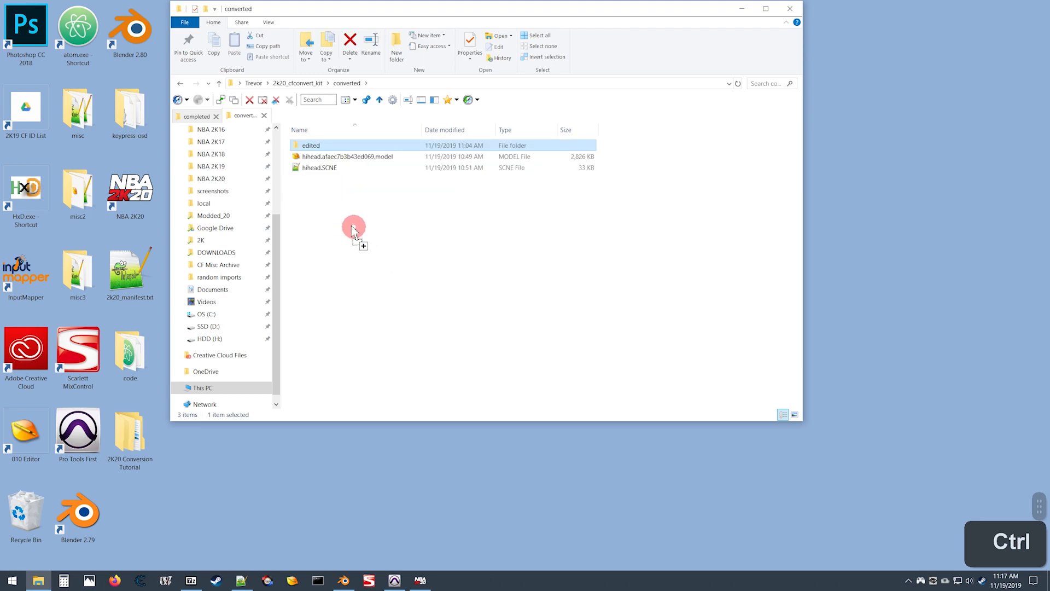
ctrl+drag(198, 117, 299, 188)
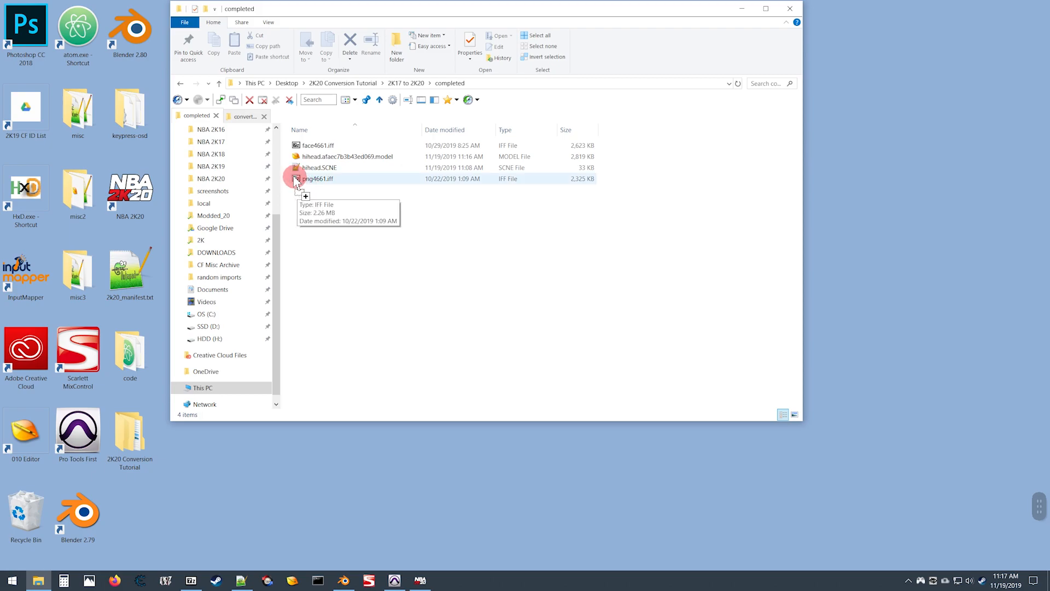
Open the completed folder's png4661.iff as an archive and delete all the files inside it.
double_click(294, 177)
drag(532, 467, 404, 461)
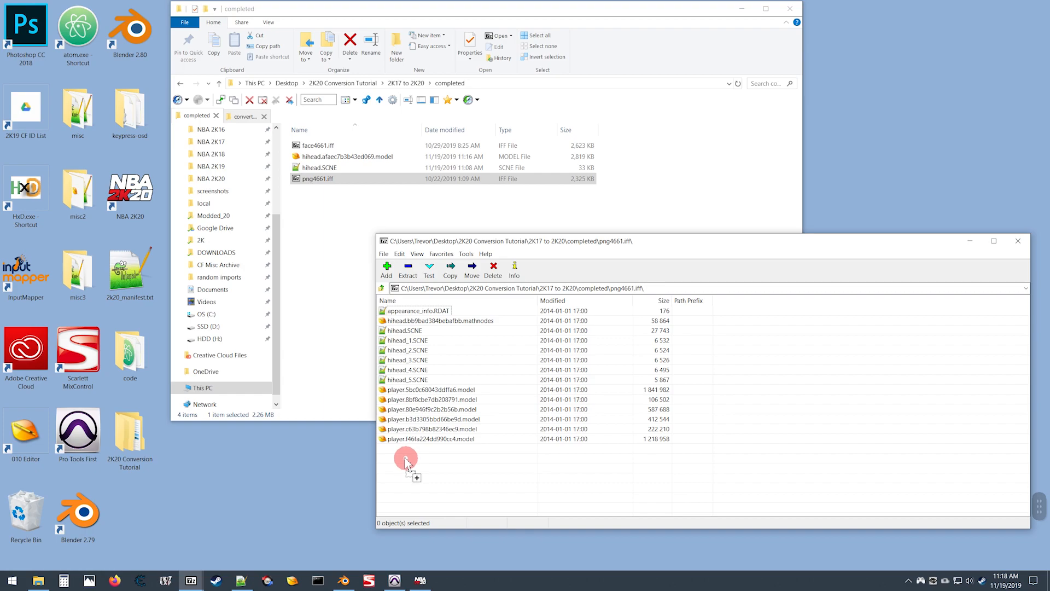
mouse_move(408, 461)
ctrl+mouse_down()
mouse_move(437, 457)
mouse_move(614, 268)
mouse_move(689, 250)
mouse_move(717, 254)
mouse_move(666, 315)
mouse_move(495, 424)
mouse_move(447, 432)
mouse_move(401, 462)
ctrl+mouse_up()
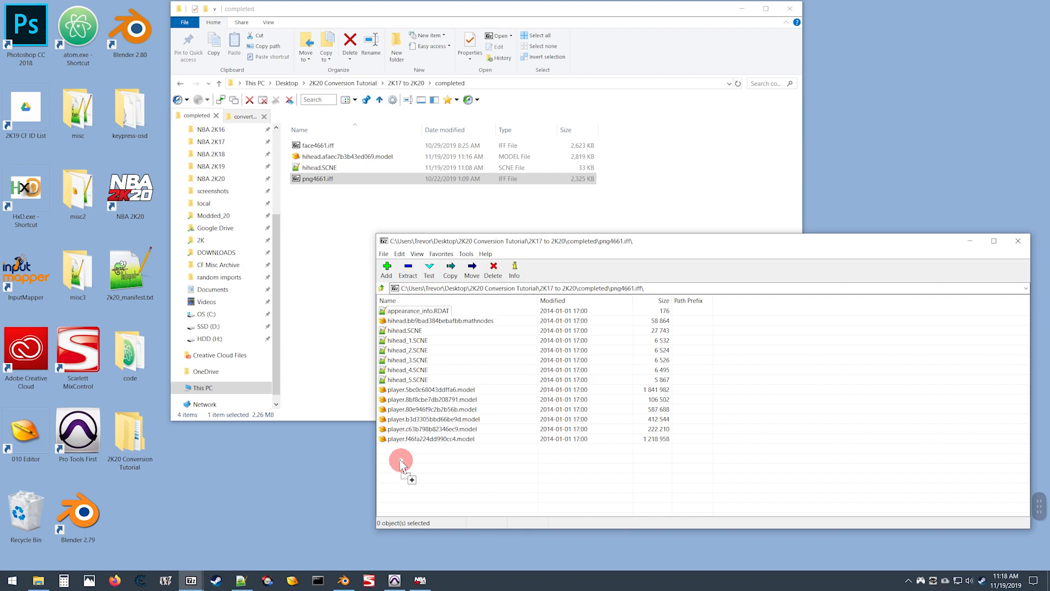
ctrl+drag(402, 464, 421, 452)
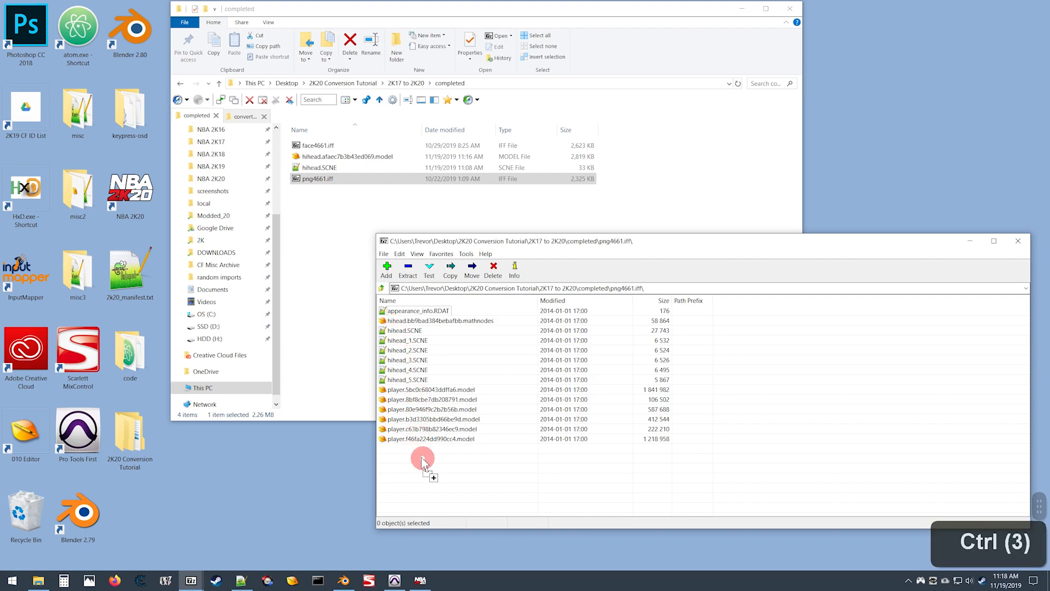
key(ctrl+a)
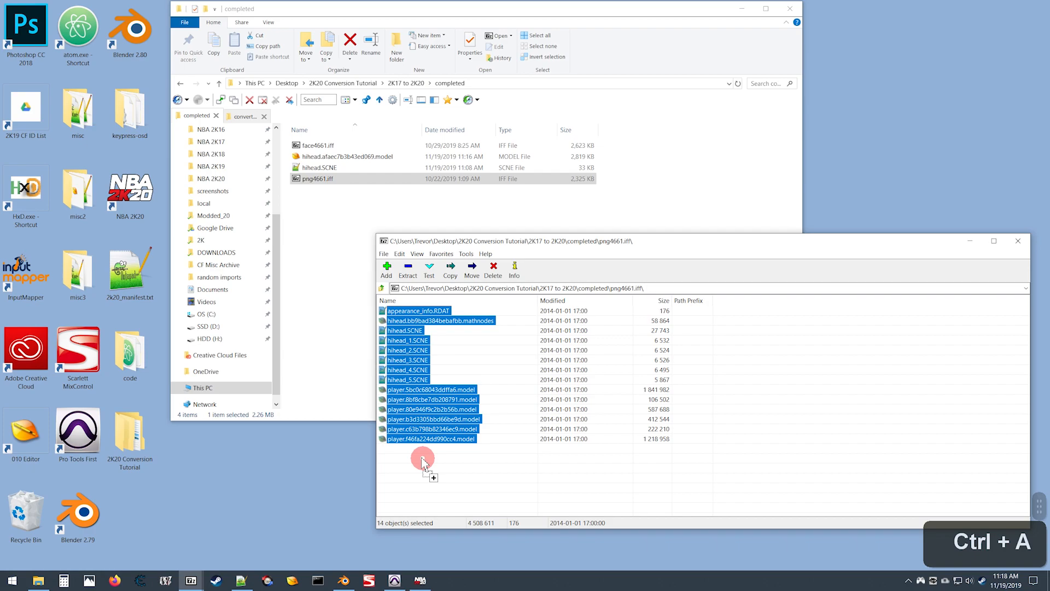
key(Delete)
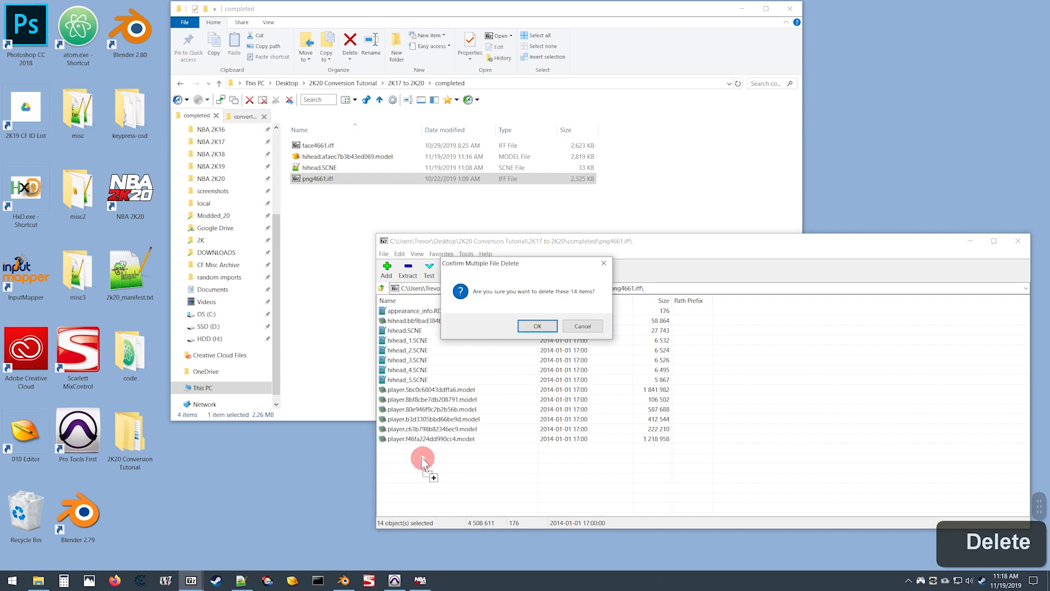
key(Return)
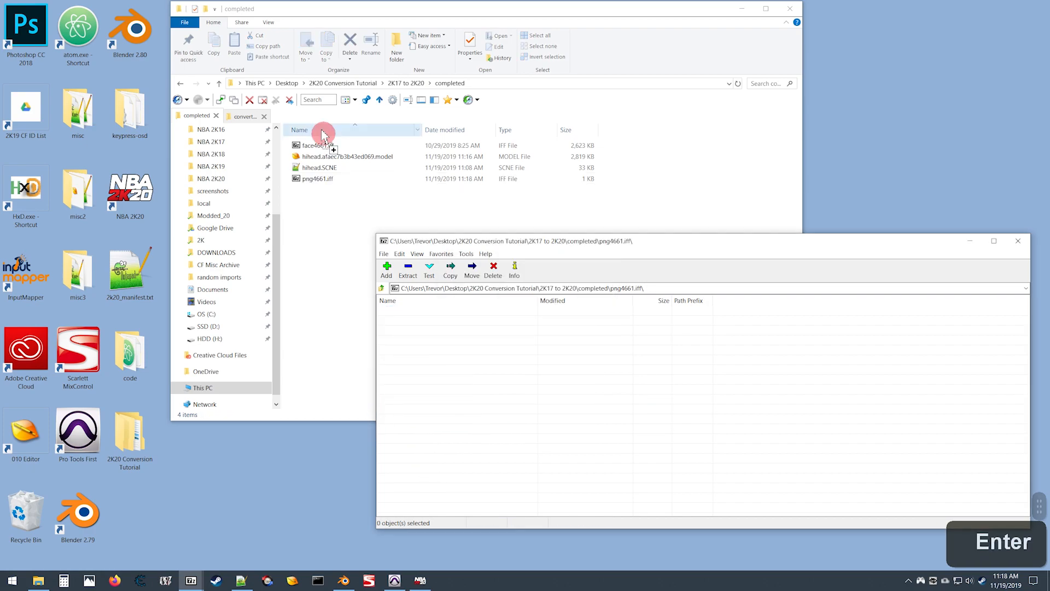
Open png4092.iff from the 2K20 Base Player folder as an archive alongside the emptied png4661.iff.
click(320, 203)
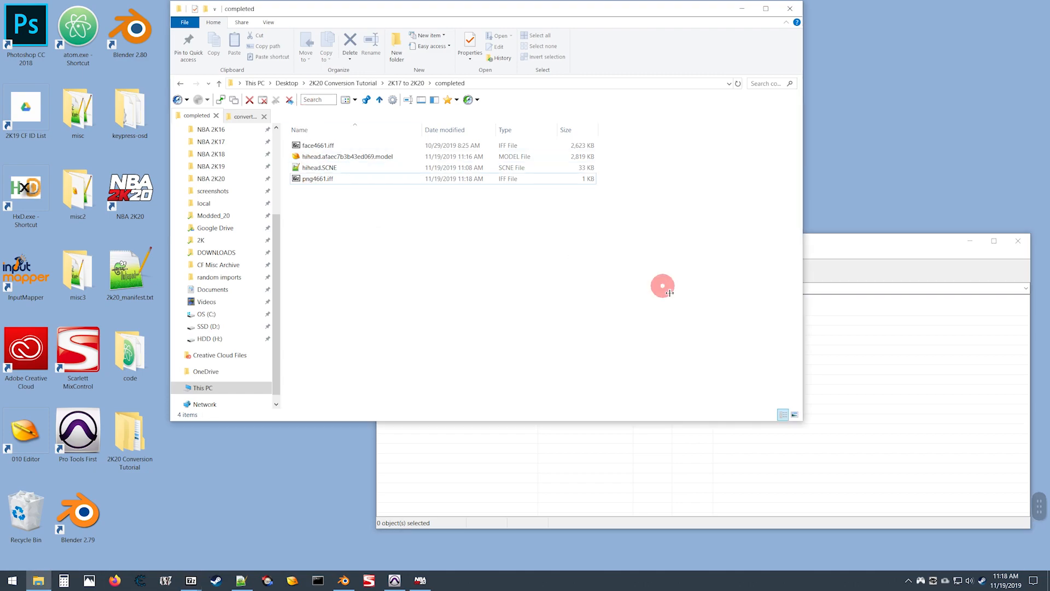
click(823, 247)
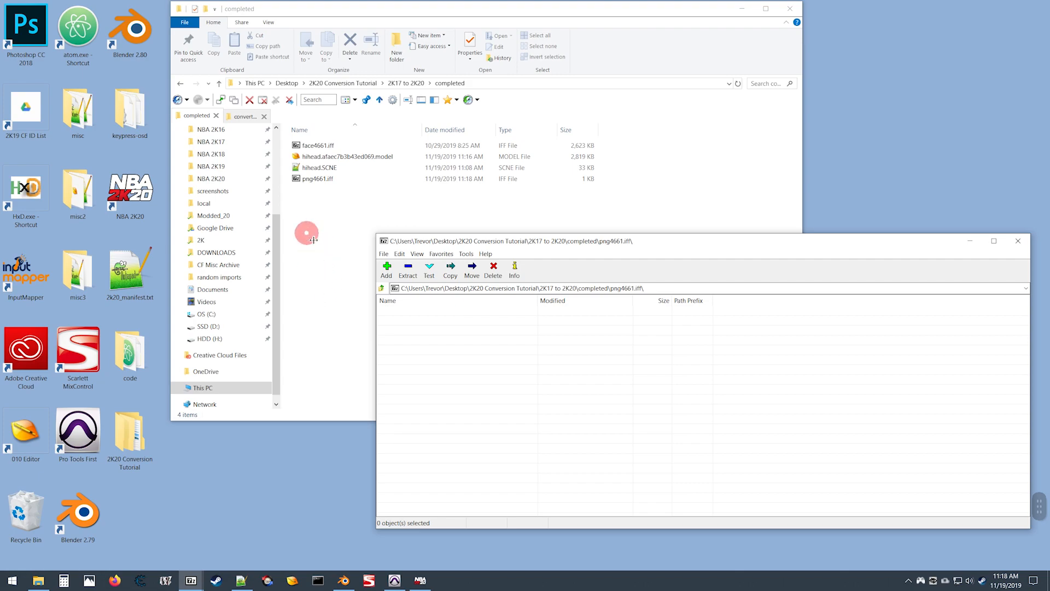
double_click(310, 217)
double_click(320, 216)
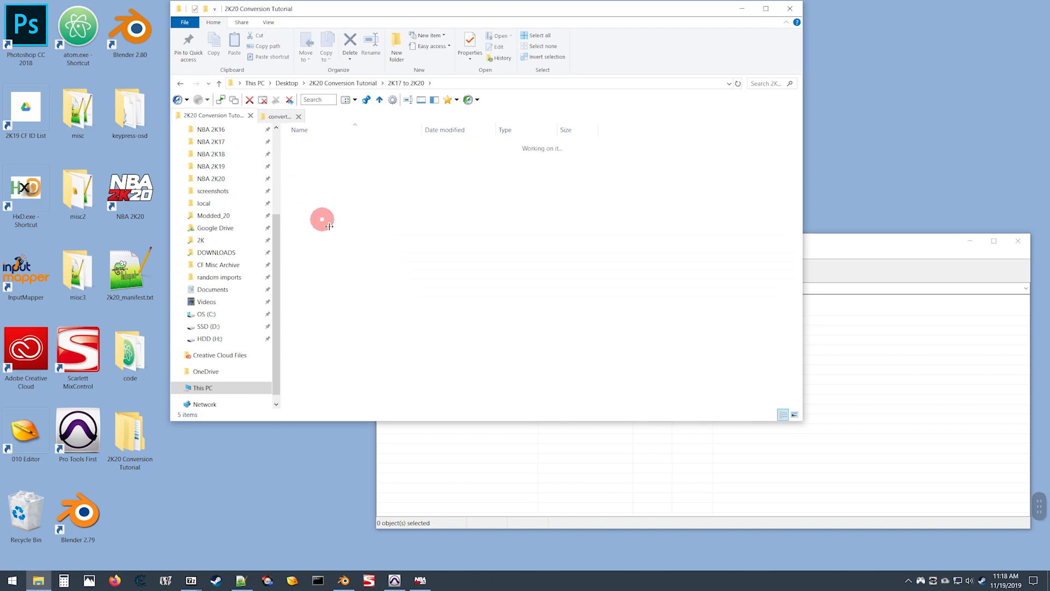
click(307, 191)
double_click(304, 192)
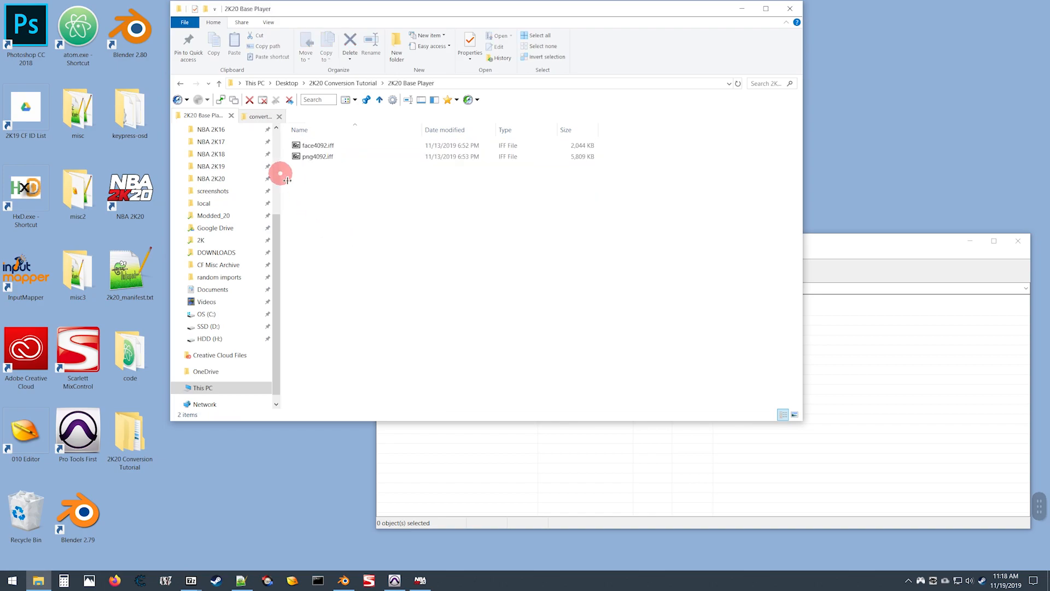
double_click(306, 157)
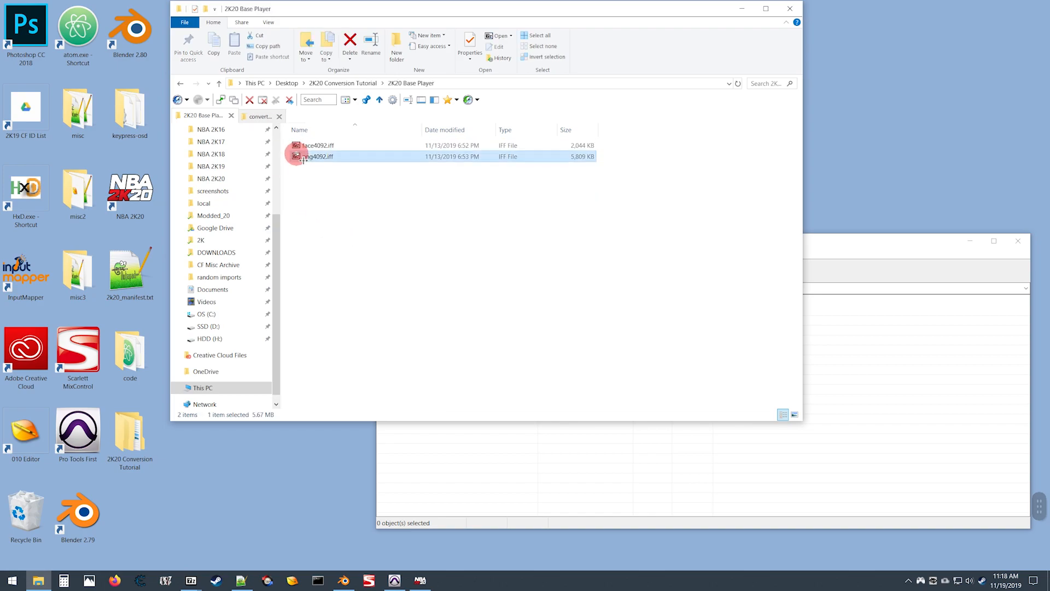
drag(705, 254, 346, 192)
click(935, 377)
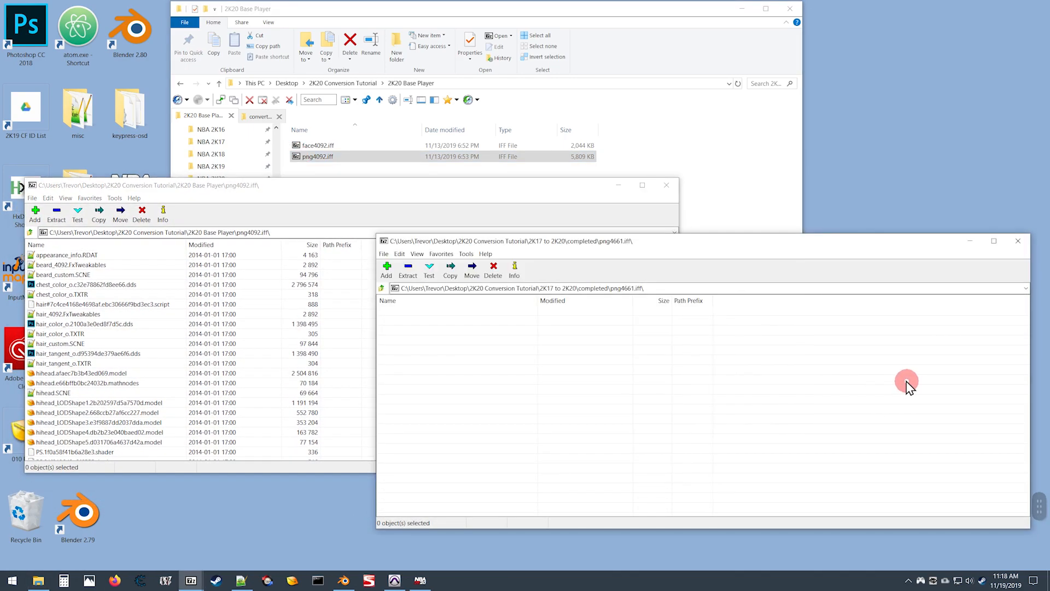
Copy appearance_info.RDAT and hihead.e66bffb0bc24032b.mathnodes from png4092.iff into png4661.iff.
click(31, 381)
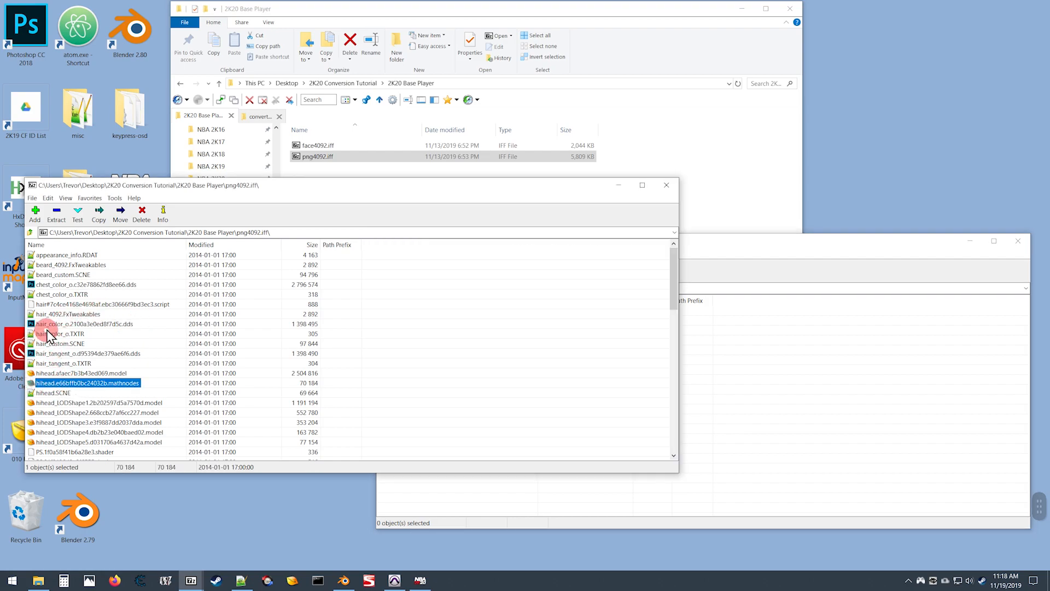
ctrl+click(31, 256)
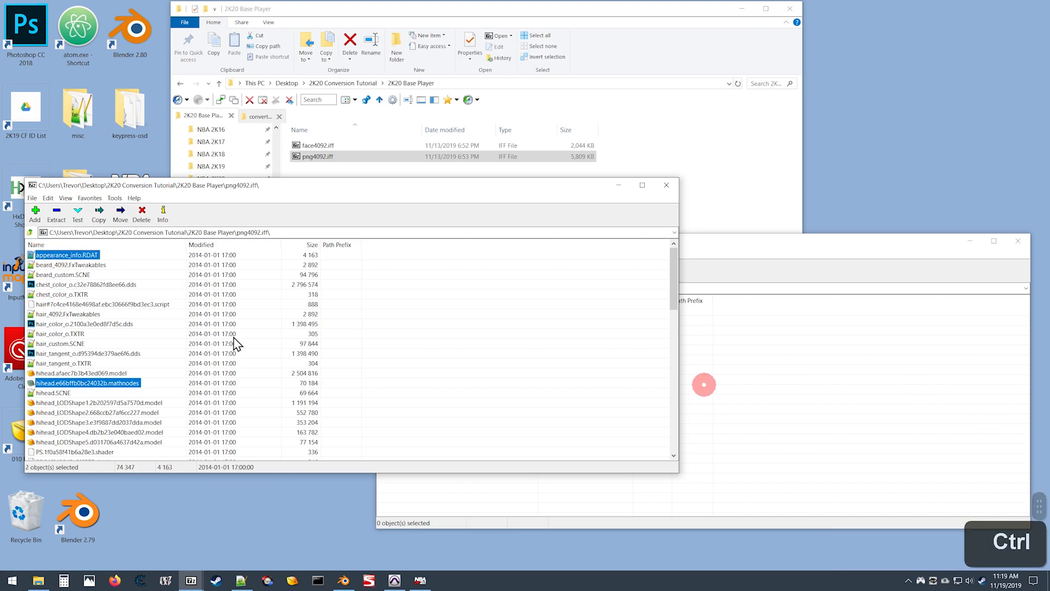
drag(33, 255, 837, 390)
click(508, 330)
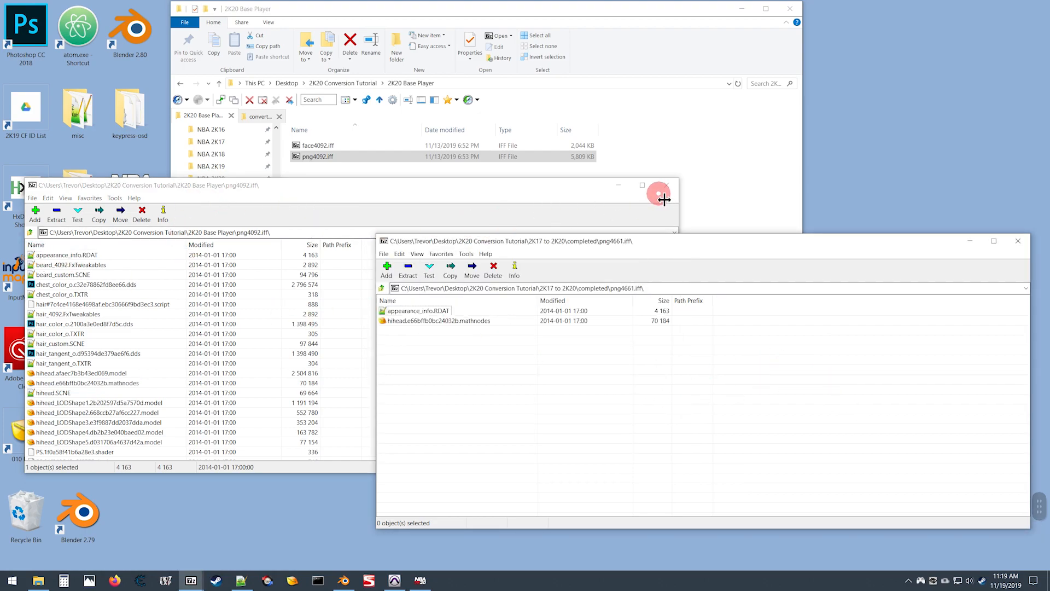
Add hihead.afaec7b3b43ed069.model and hihead.SCNE from the 2K17 to 2K20 completed folder to the png4661.iff archive.
click(661, 168)
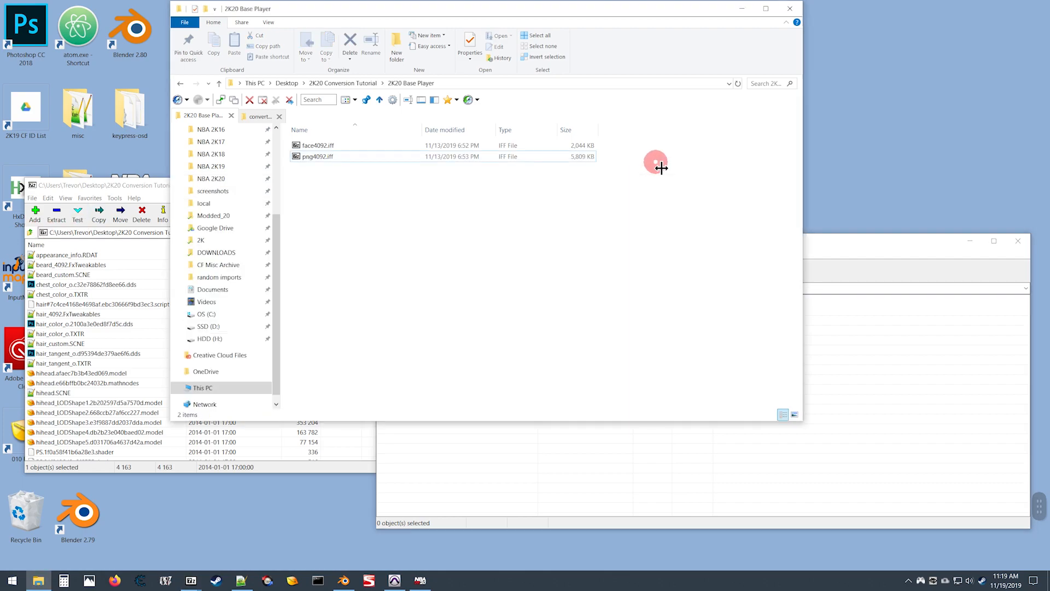
click(261, 119)
click(313, 146)
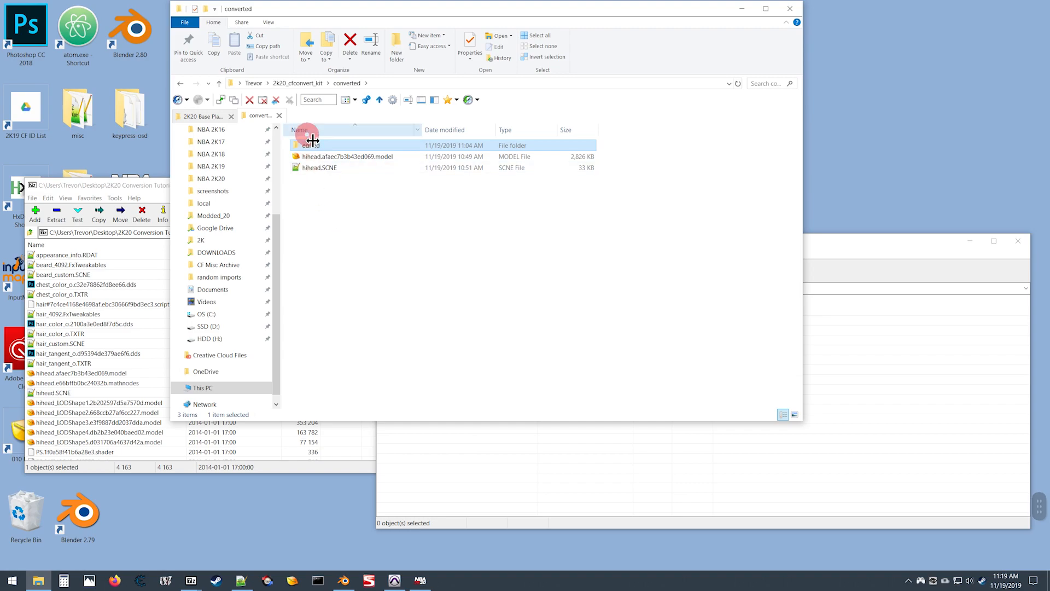
click(206, 115)
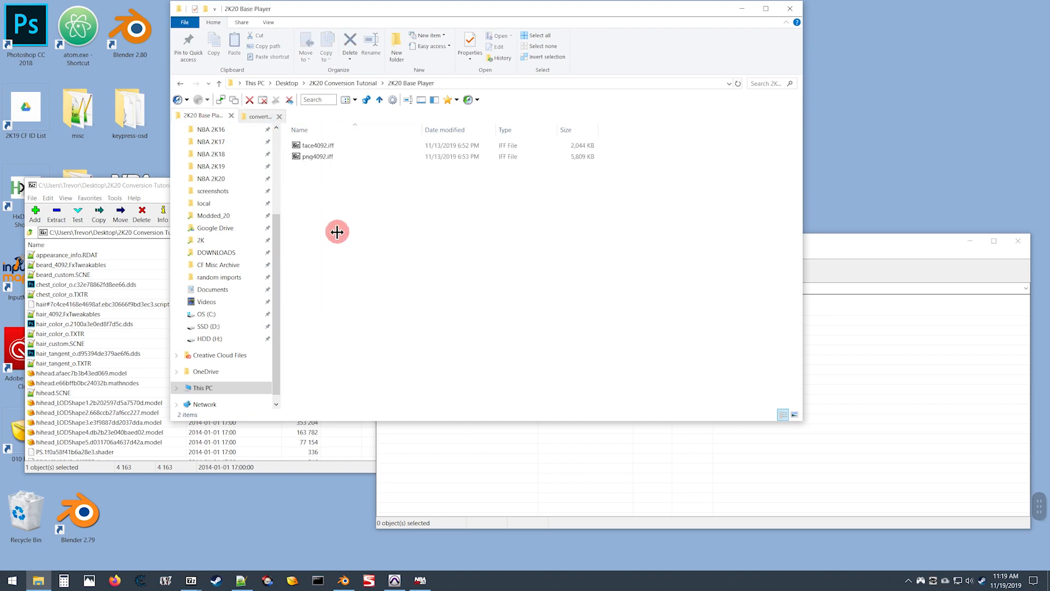
double_click(305, 193)
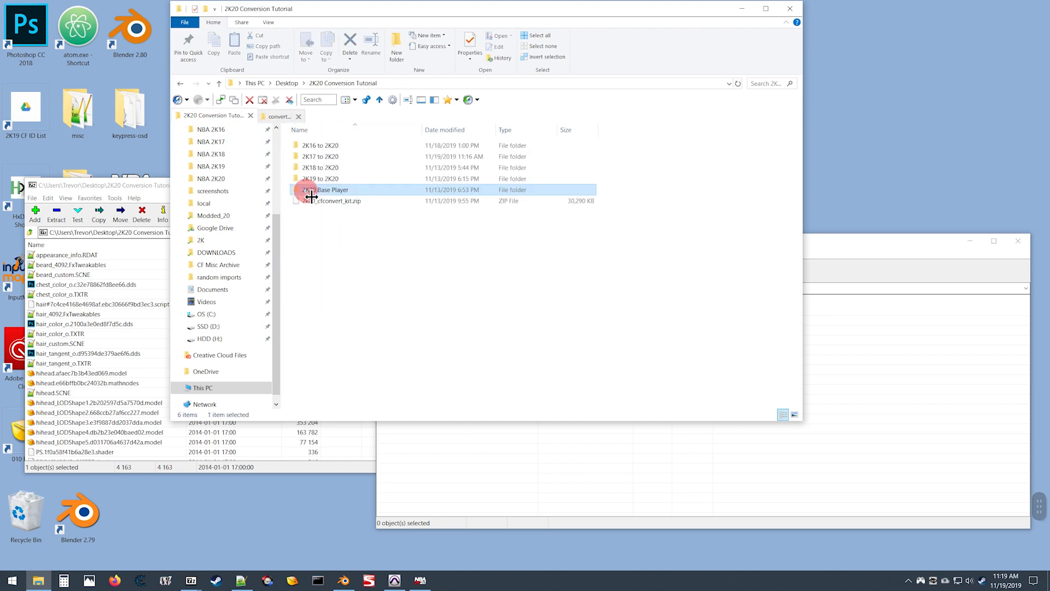
double_click(327, 158)
click(319, 148)
double_click(319, 148)
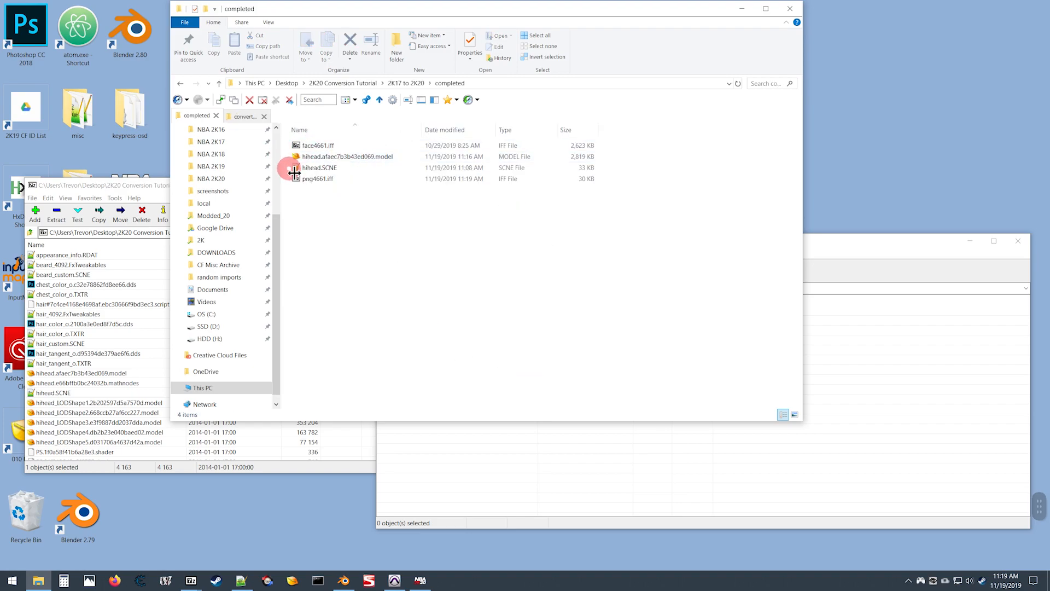
drag(286, 170, 898, 387)
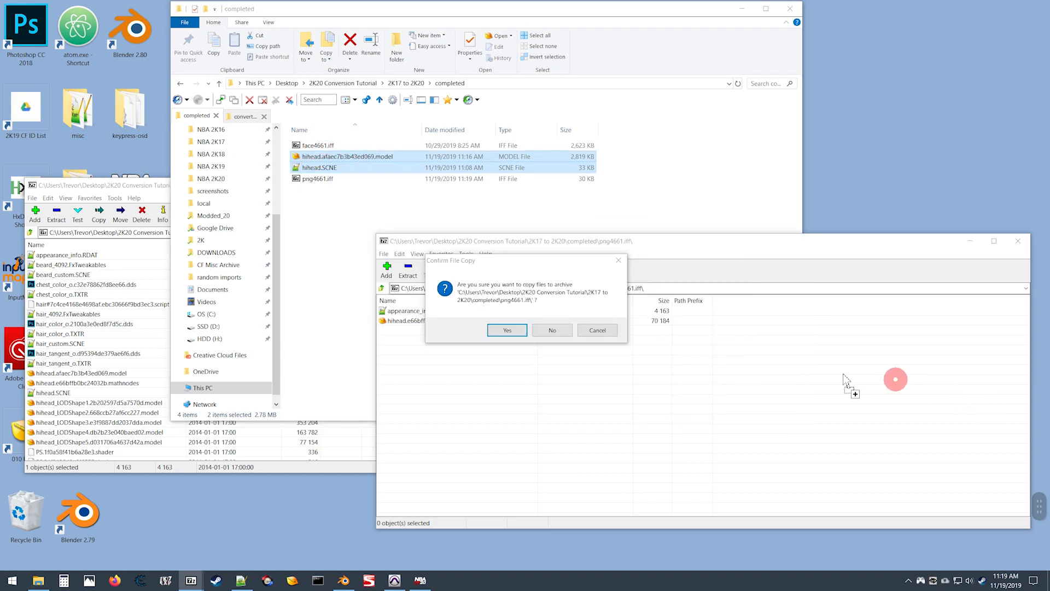
click(503, 331)
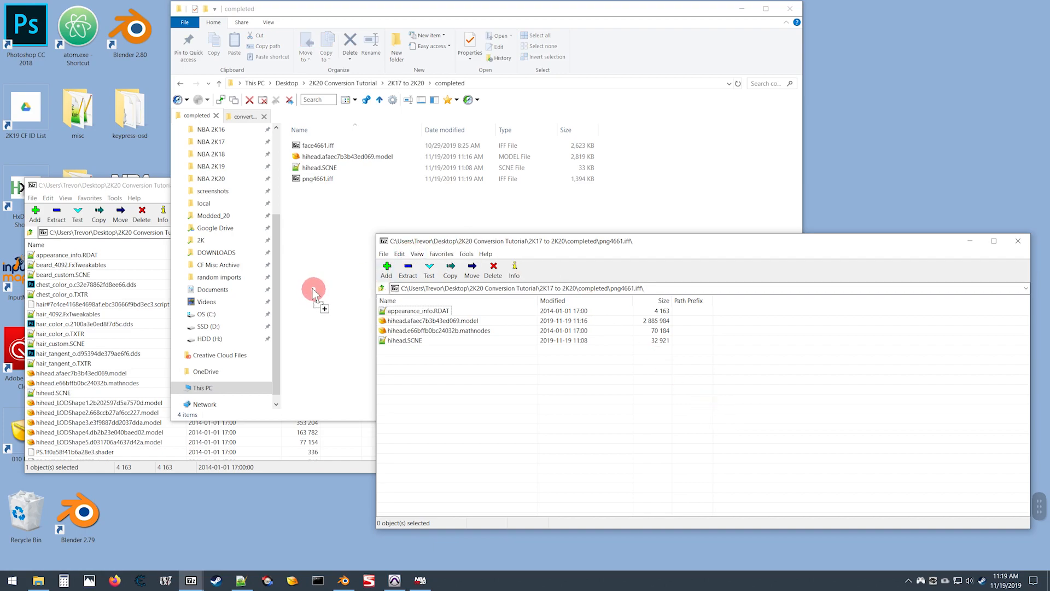
Open face4661.iff from the completed folder and face4092.iff from the 2K20 Base Player folder as archives side by side.
mouse_move(995, 246)
mouse_down()
mouse_move(956, 242)
mouse_move(385, 314)
mouse_move(385, 285)
mouse_move(382, 318)
mouse_move(382, 300)
mouse_move(462, 422)
mouse_move(394, 445)
mouse_move(200, 374)
mouse_move(144, 258)
mouse_move(142, 183)
mouse_move(846, 375)
mouse_move(294, 302)
mouse_move(30, 234)
mouse_up()
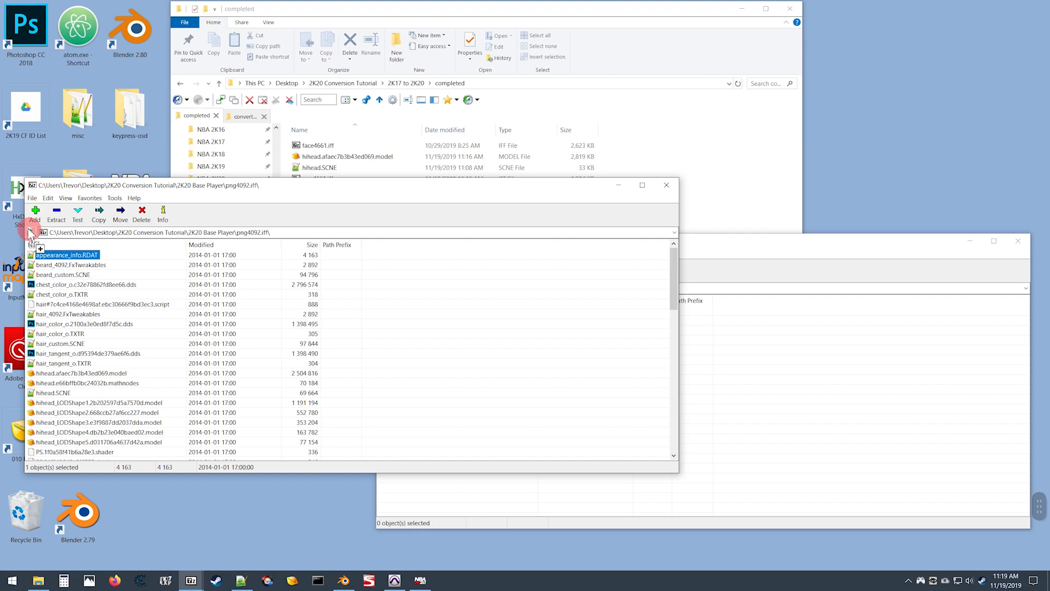
drag(31, 234, 385, 336)
Open face_color_o.TXTR and face_wrinklecolor_o.TXTR from face4661.iff in Notepad++, with all previously open documents closed.
key(ctrl)
key(ctrl)
ctrl+click(384, 339)
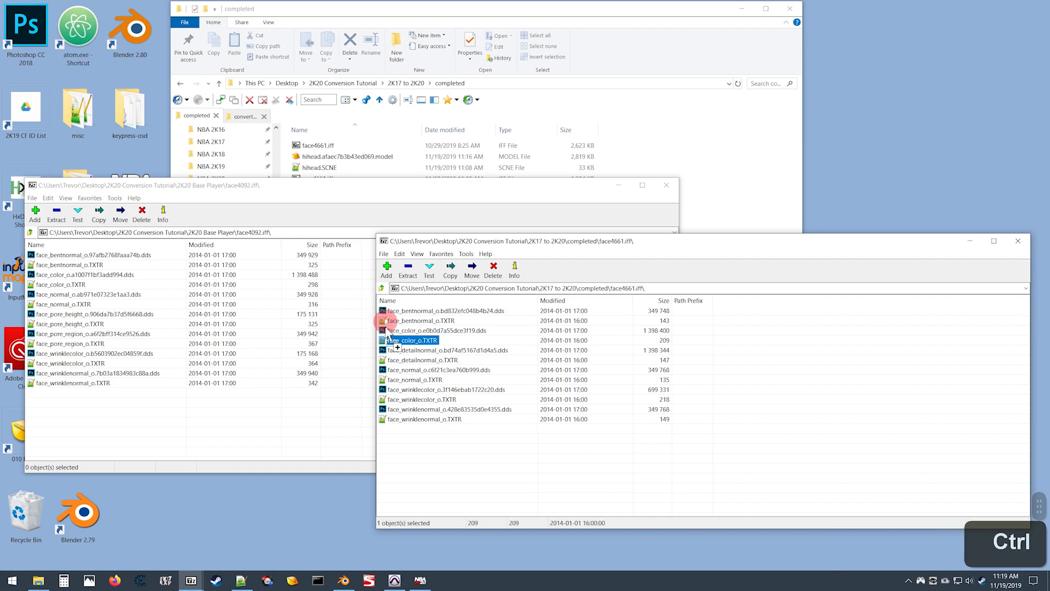
mouse_move(380, 386)
mouse_down()
mouse_move(418, 405)
mouse_move(387, 380)
mouse_move(393, 395)
mouse_up()
ctrl+click(384, 399)
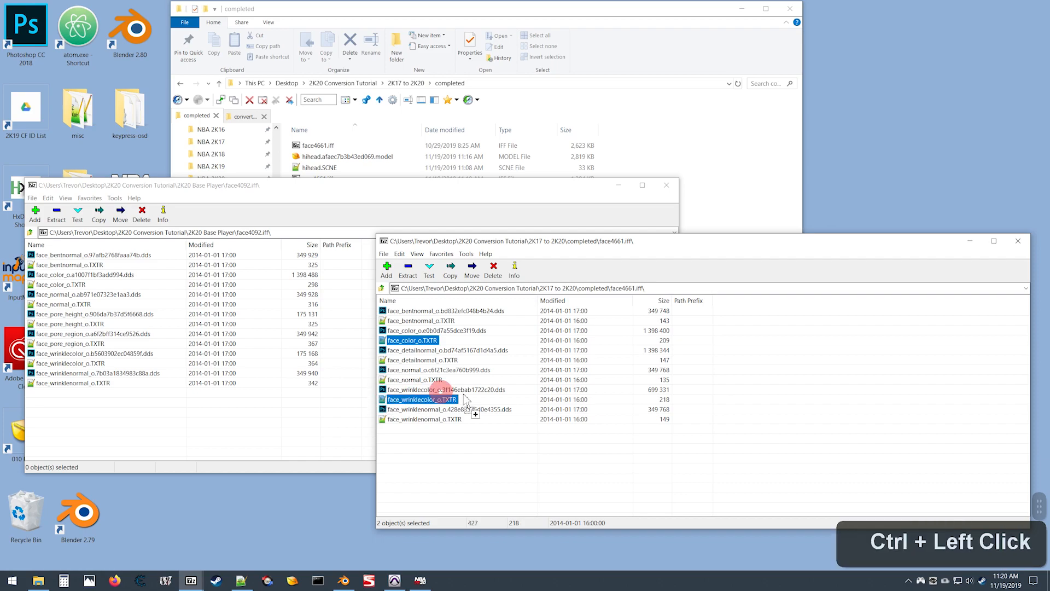
key(Return)
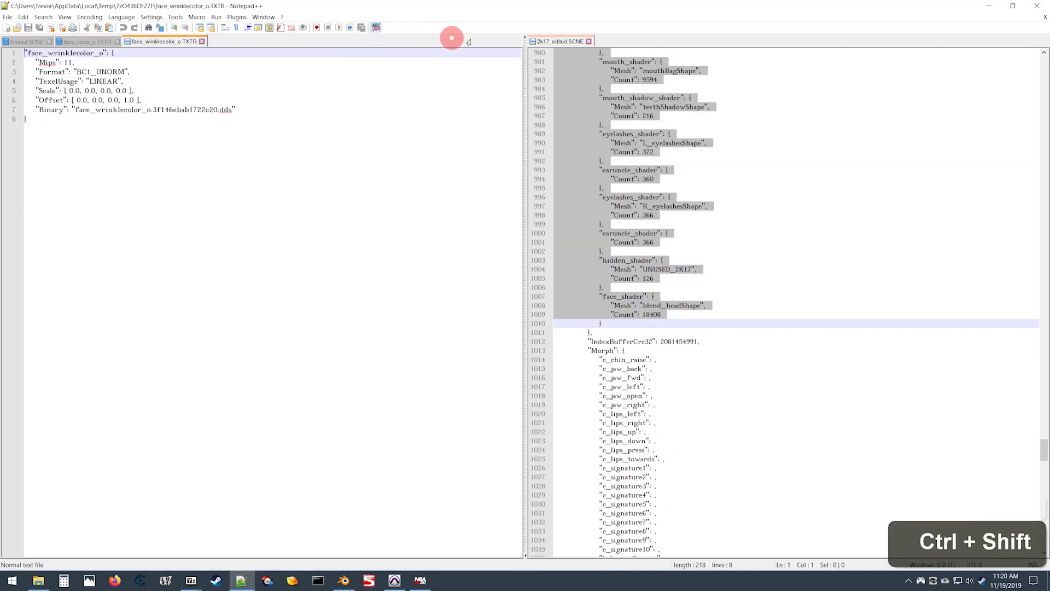
key(ctrl+shift+w)
click(1036, 5)
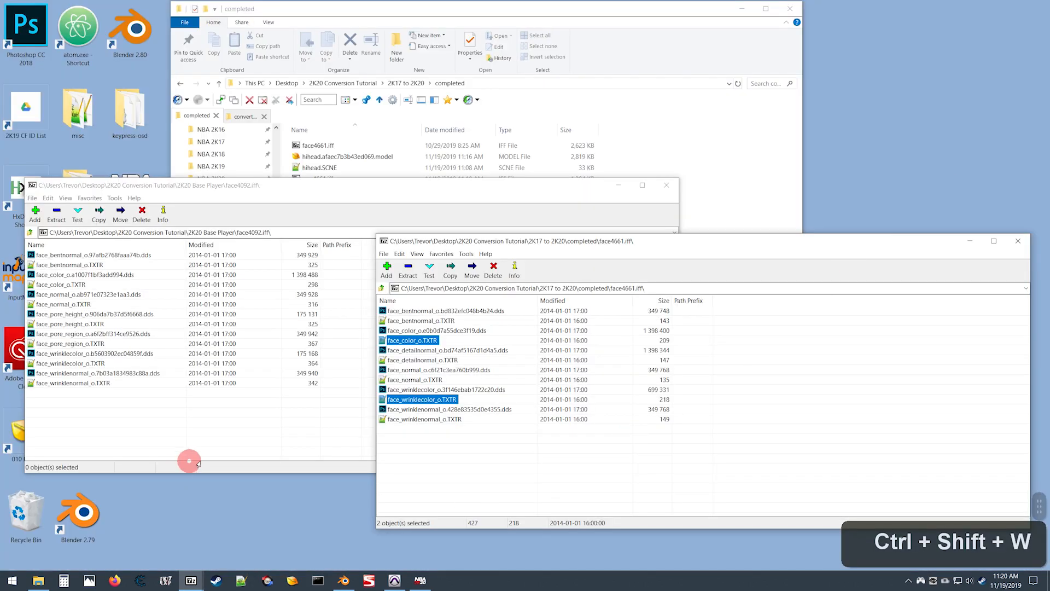
key(Return)
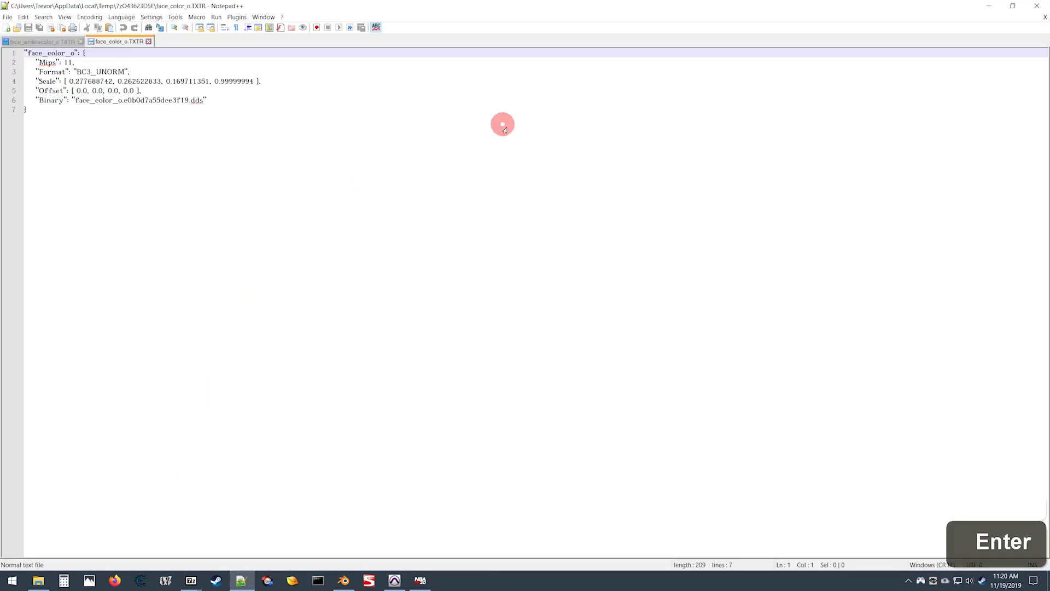
Open face_color_o.TXTR and face_wrinklecolor_o.TXTR from face4092.iff in Notepad++ as well.
click(990, 5)
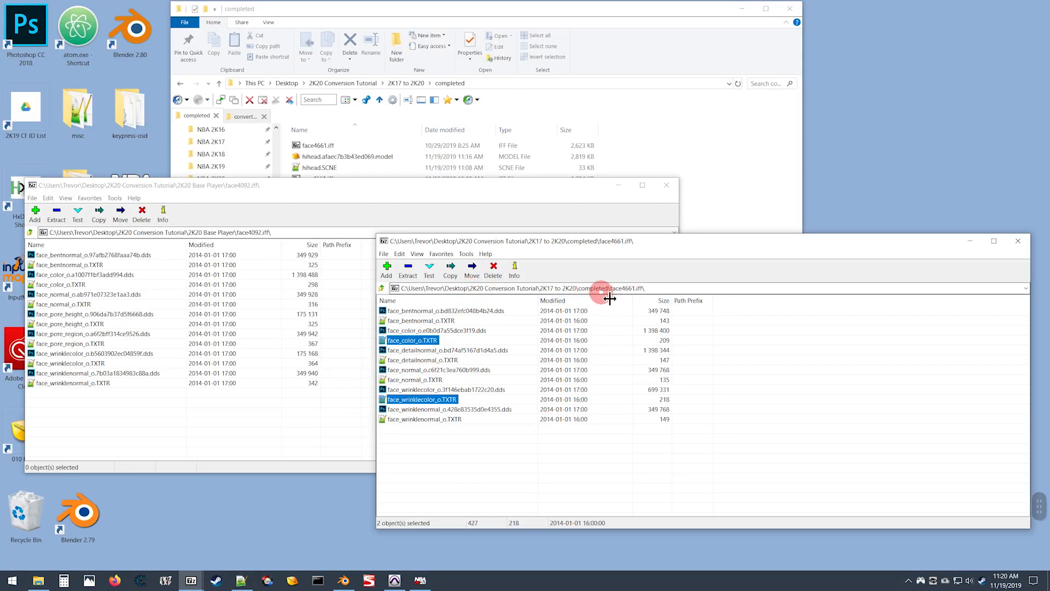
drag(524, 356, 62, 386)
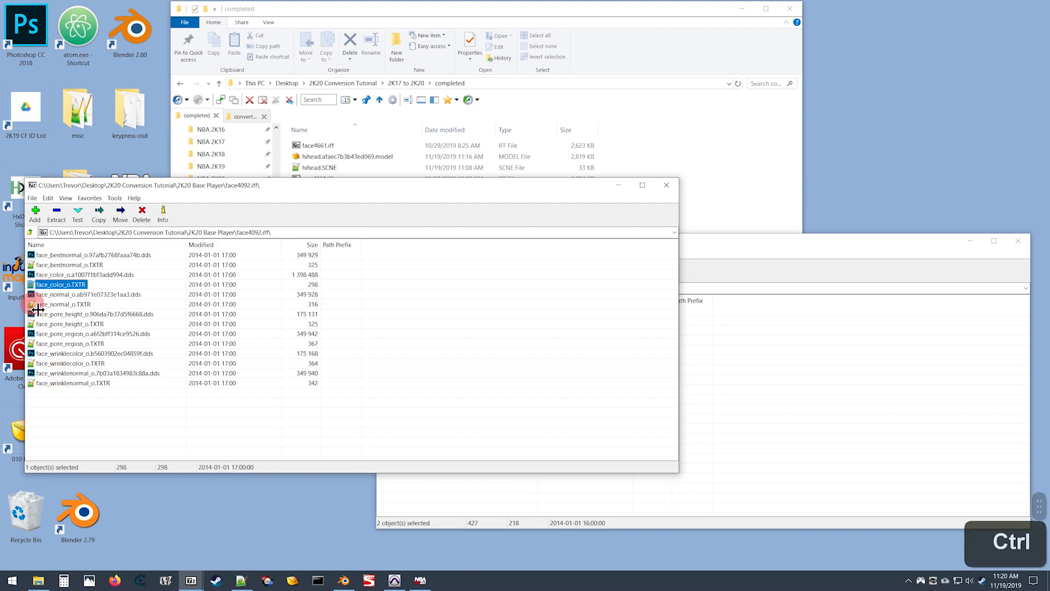
ctrl+drag(43, 316, 50, 385)
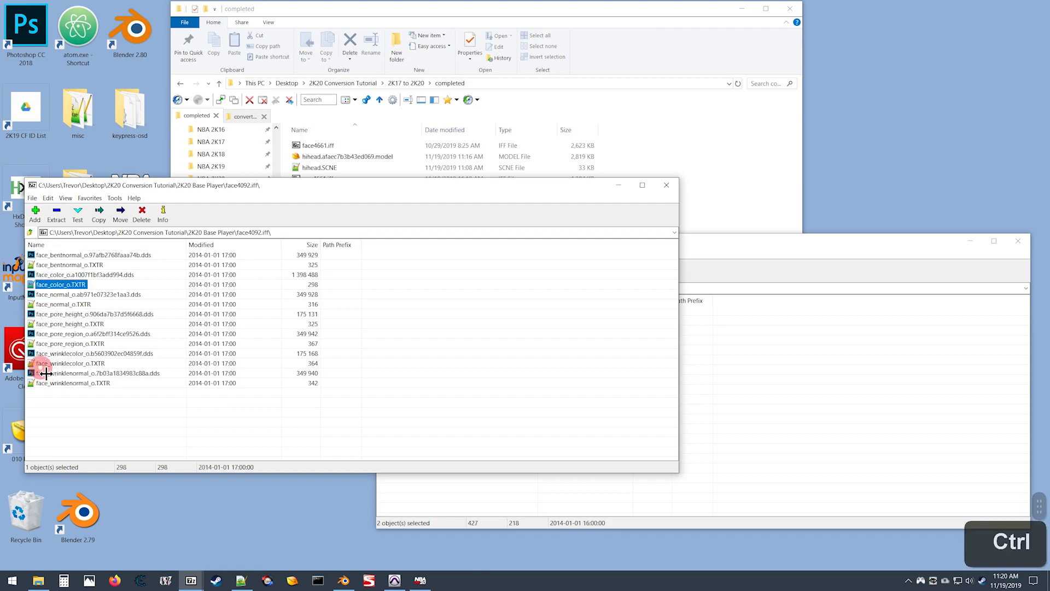
ctrl+click(42, 364)
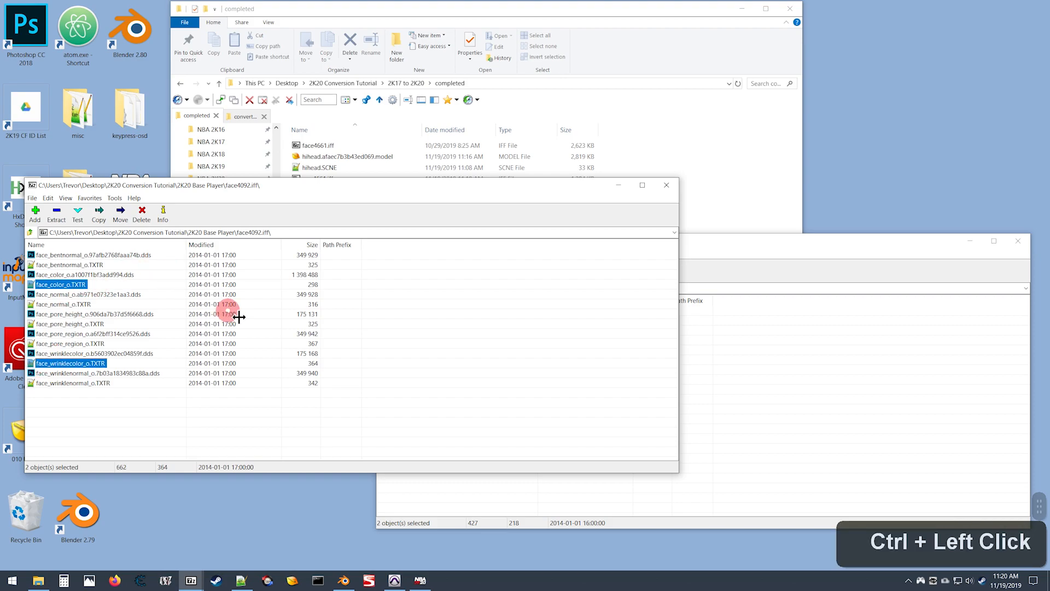
key(Return)
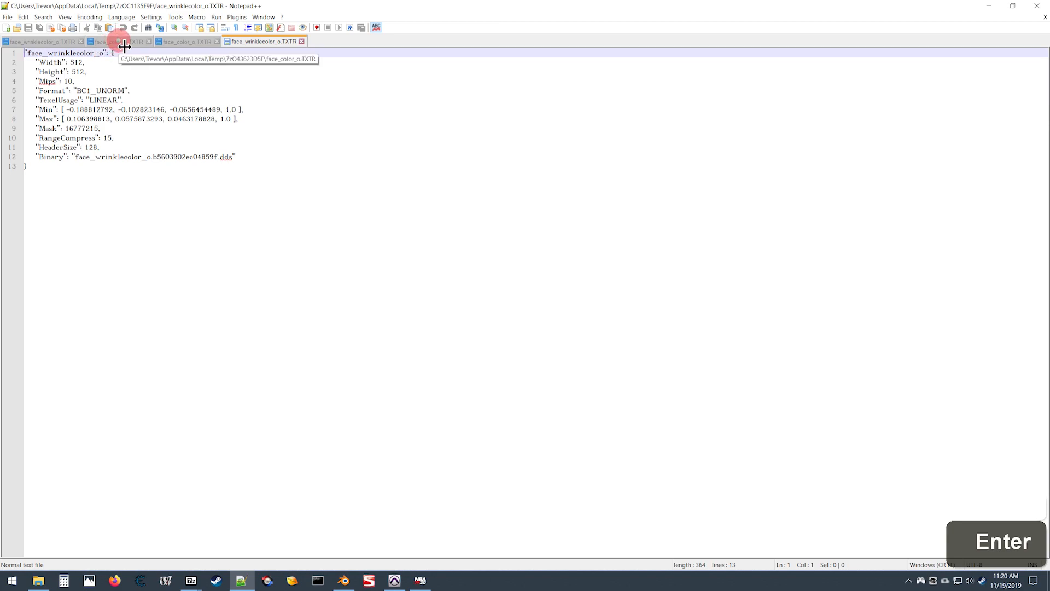
Replace the Mips and Format lines in face4661's face_color_o.TXTR with the Width through HeaderSize lines from face4092's face_color_o.TXTR.
click(55, 42)
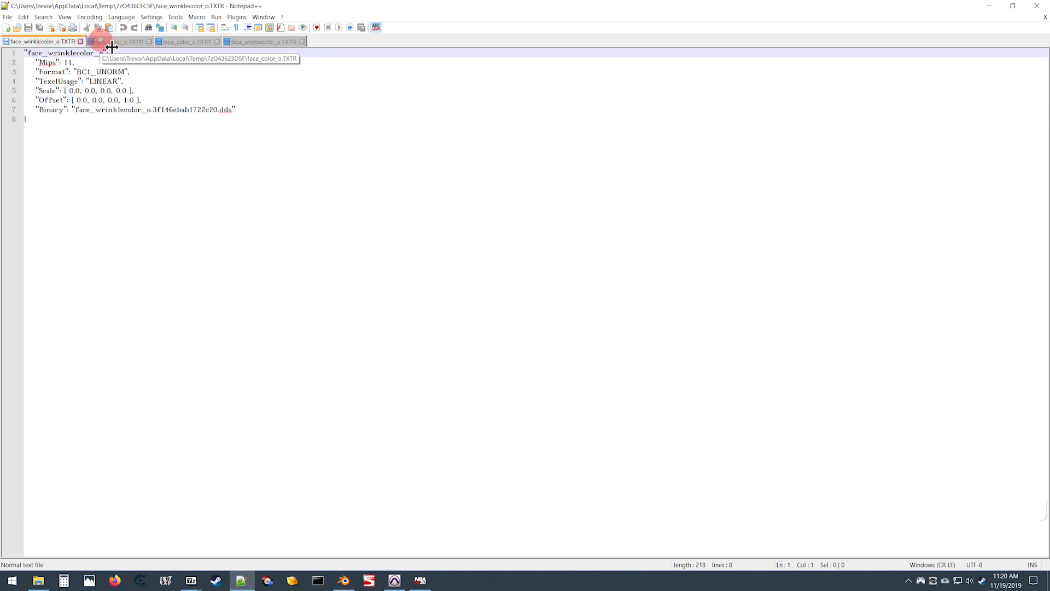
click(129, 47)
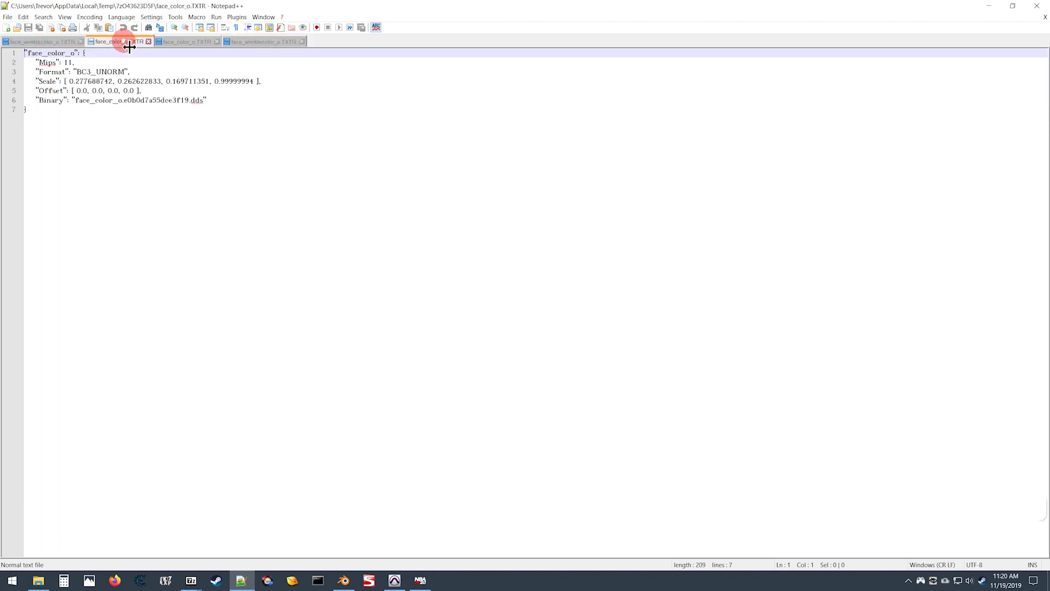
click(187, 42)
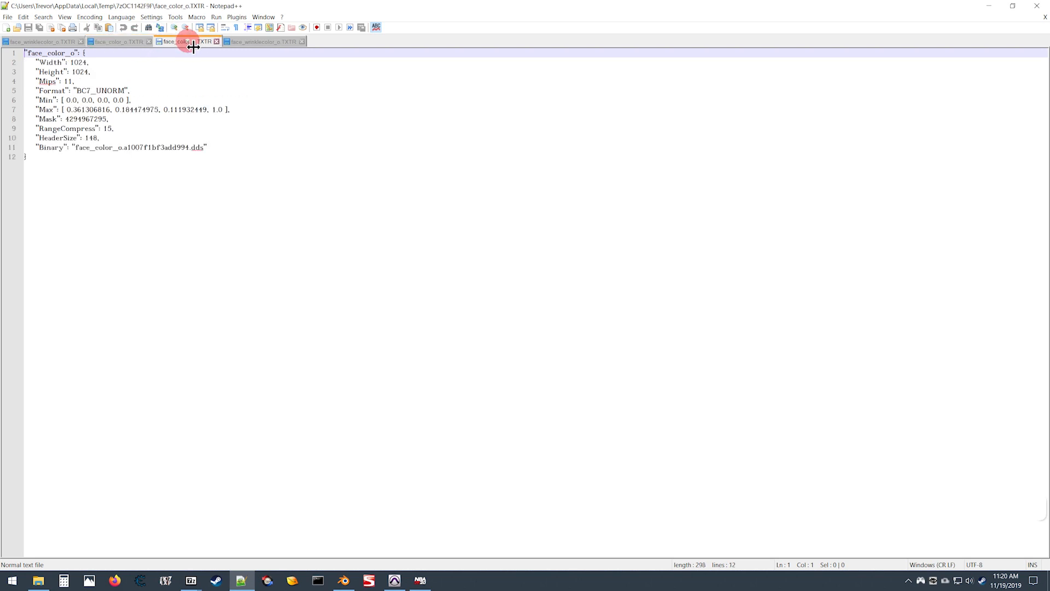
click(272, 43)
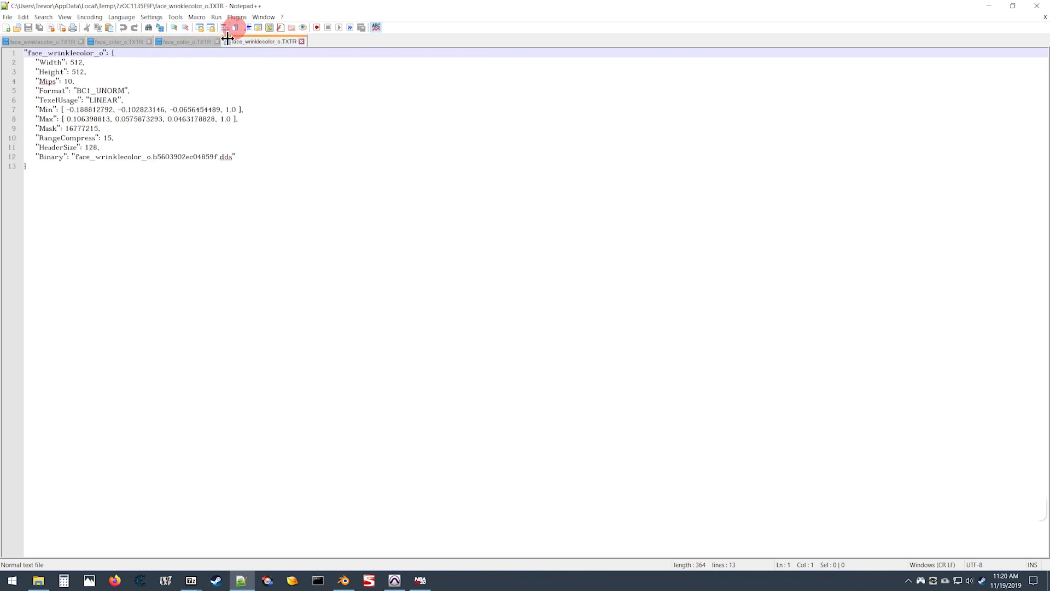
click(180, 42)
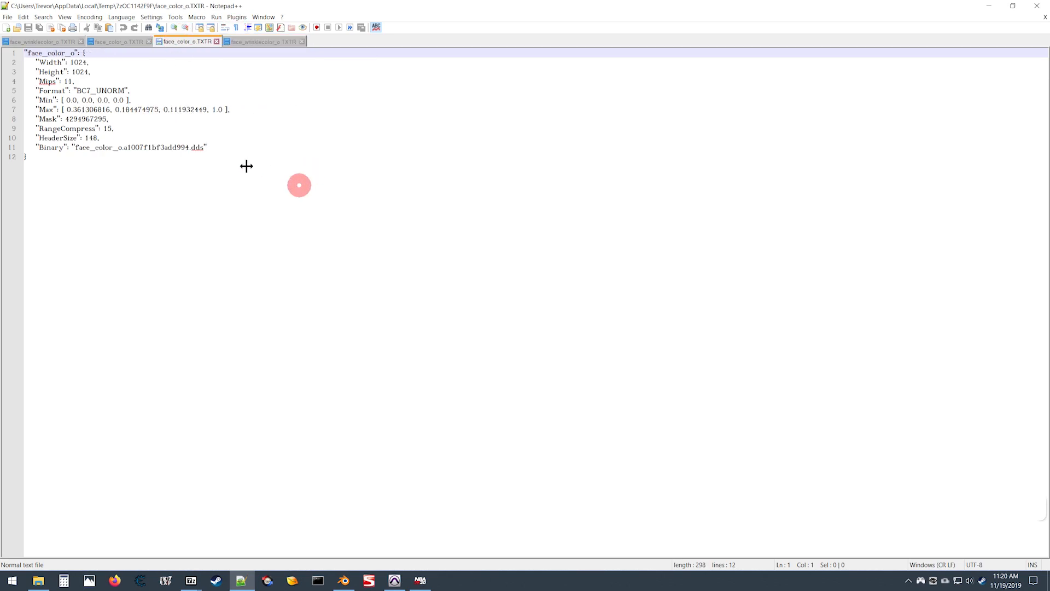
click(11, 139)
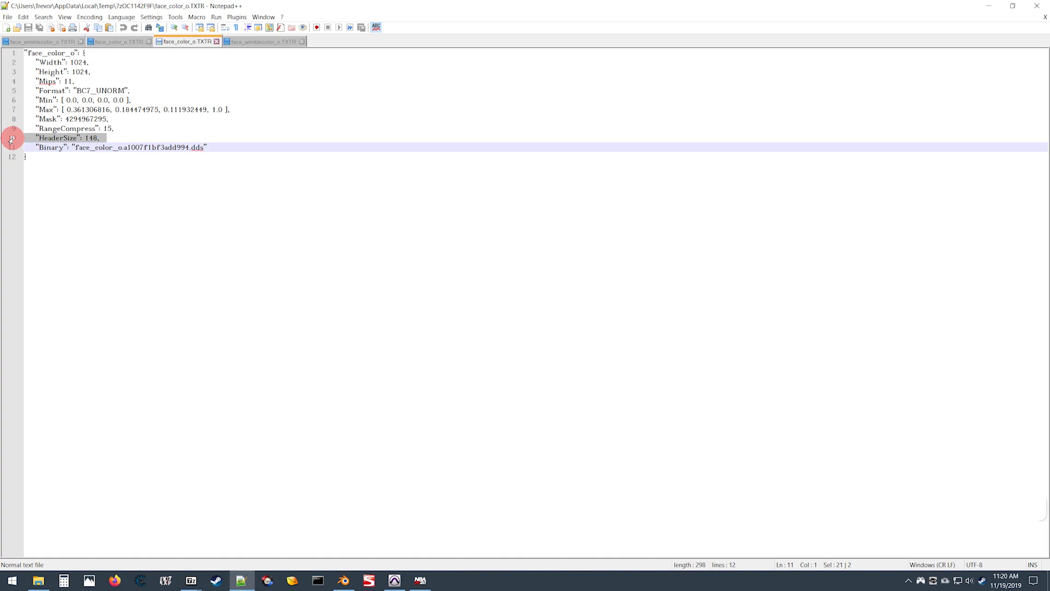
drag(12, 137, 18, 66)
key(ctrl+c)
click(118, 41)
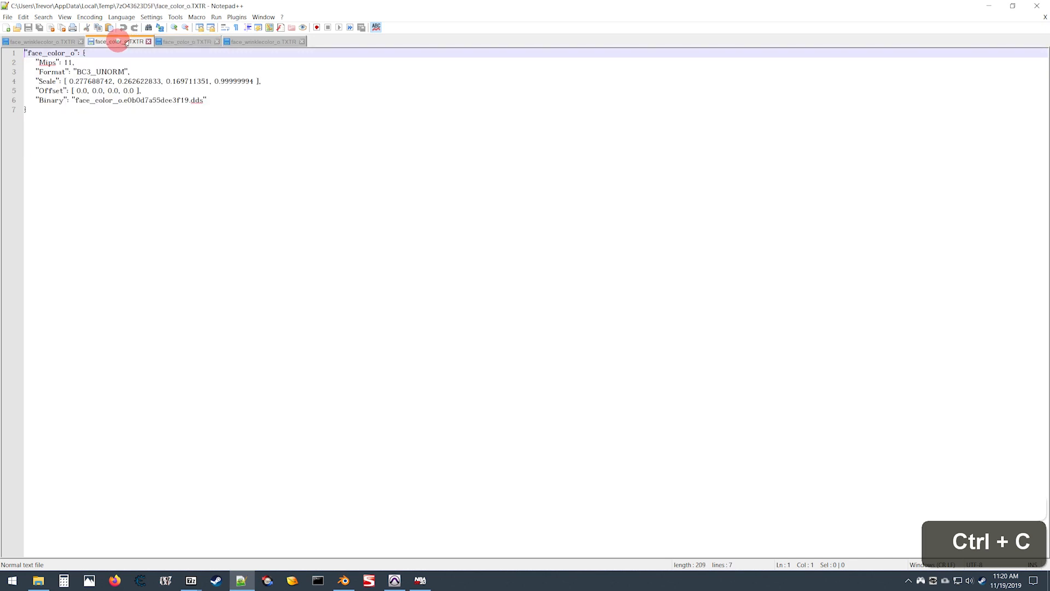
click(15, 64)
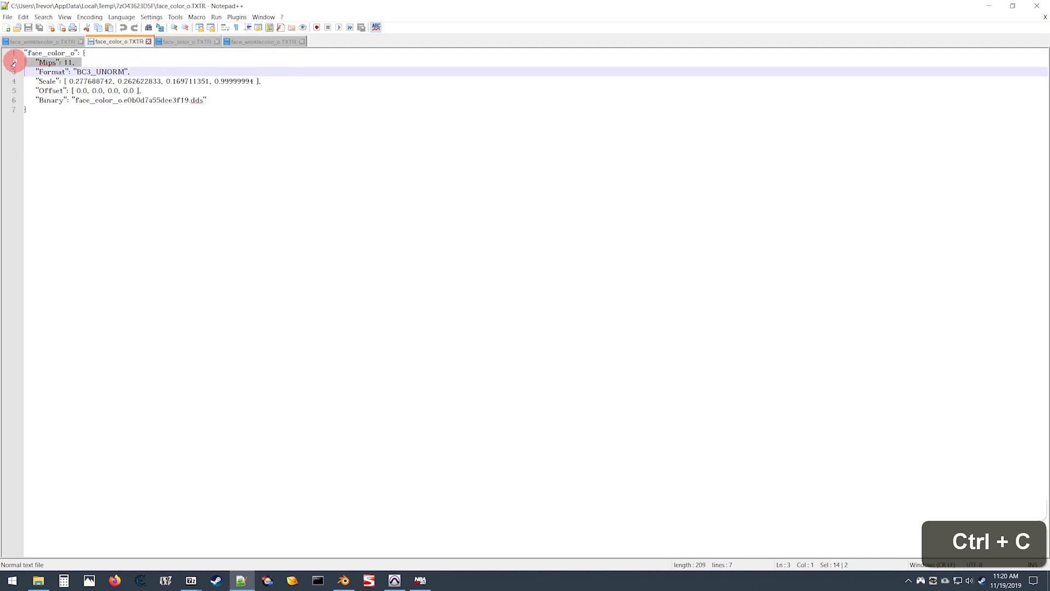
drag(13, 68, 13, 73)
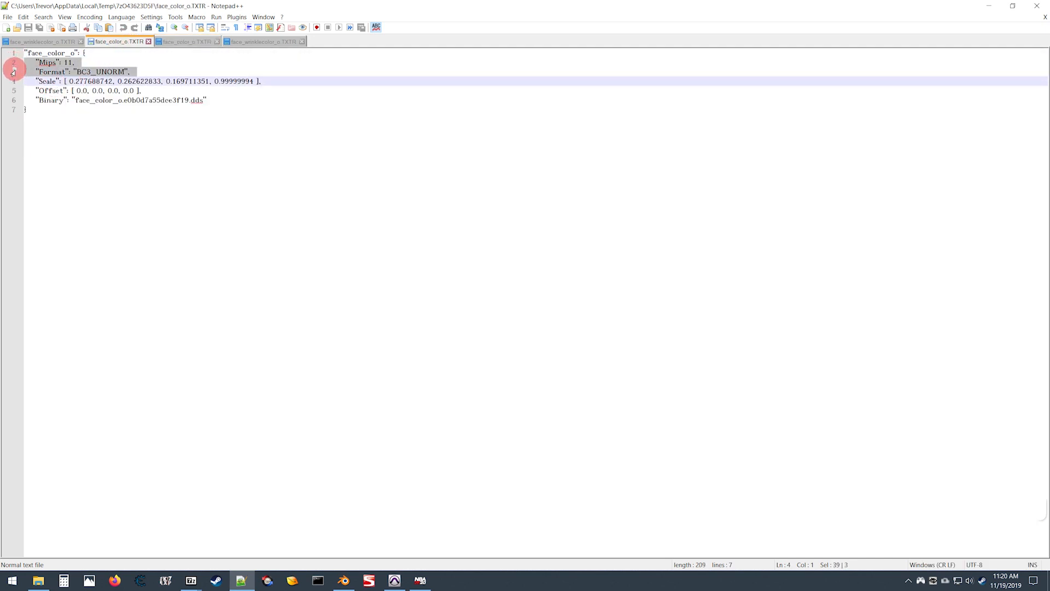
key(ctrl+v)
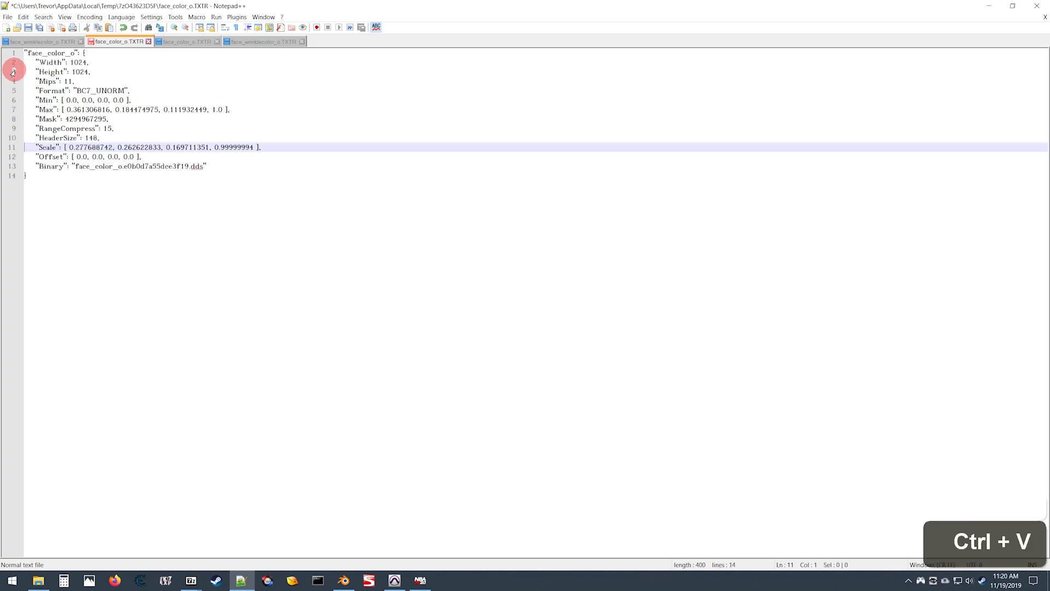
Move the Offset line above the Scale line in face4661's face_color_o.TXTR and rename Offset to Min.
click(12, 157)
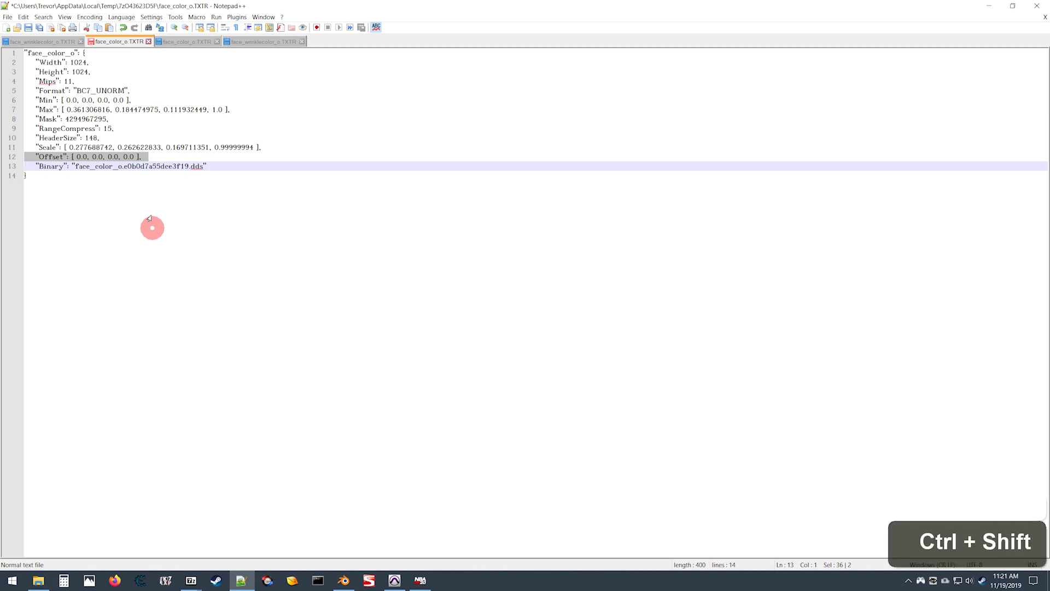
key(ctrl+shift+Up)
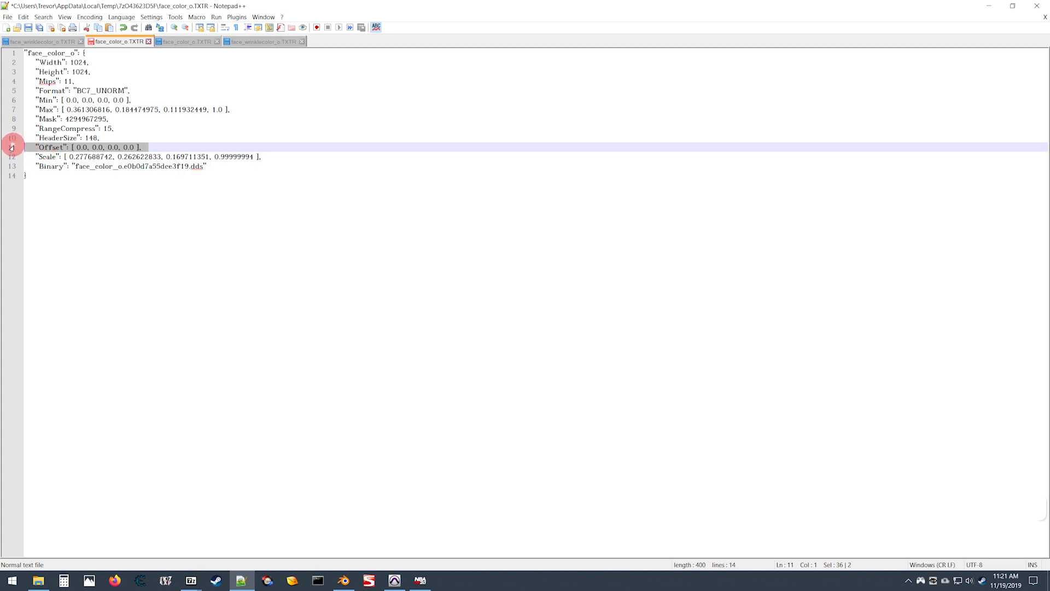
double_click(55, 147)
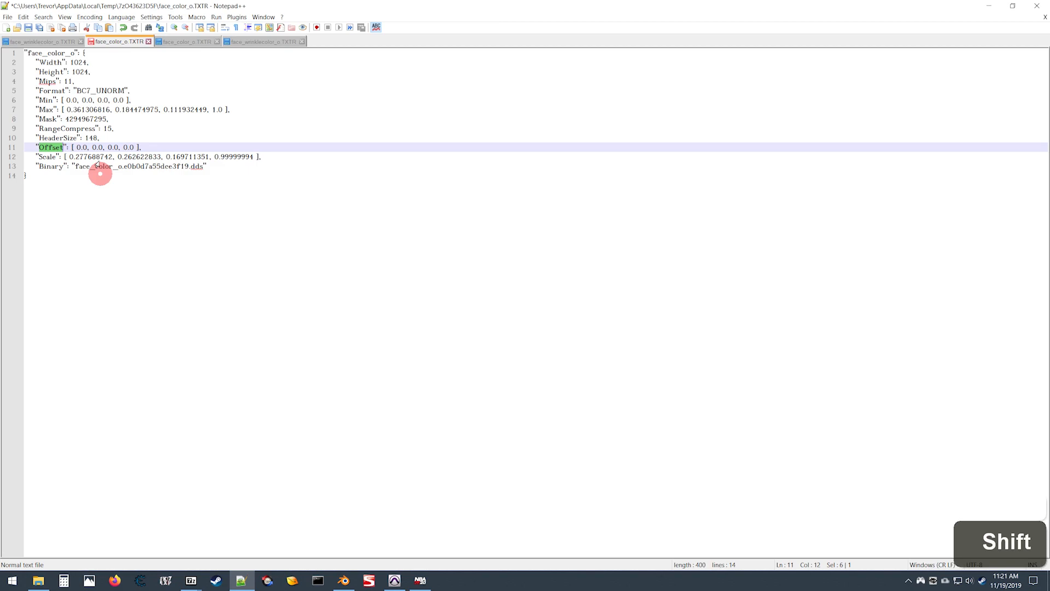
text(Min)
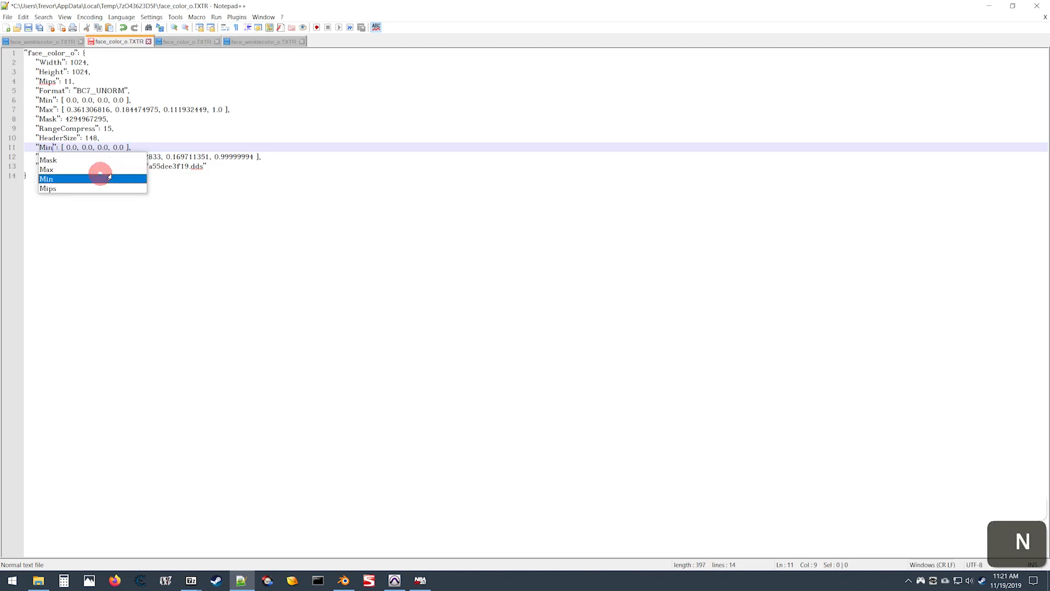
Rename the Scale entry to Max in face4661's face_color_o.TXTR.
key(Right)
key(Down)
key(Left)
key(Right)
key(ctrl+BackSpace)
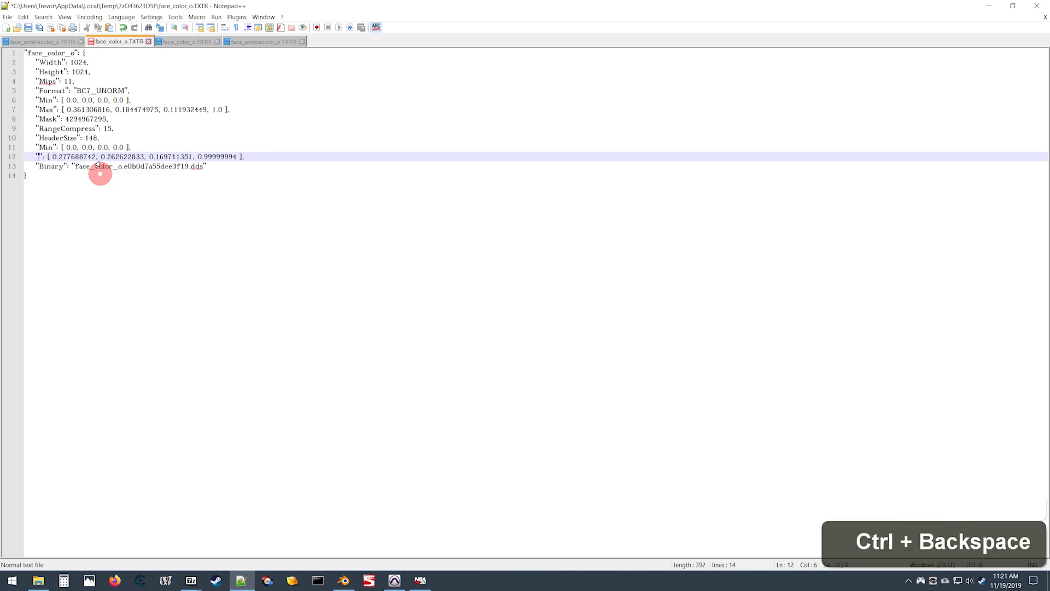
text(Ma)
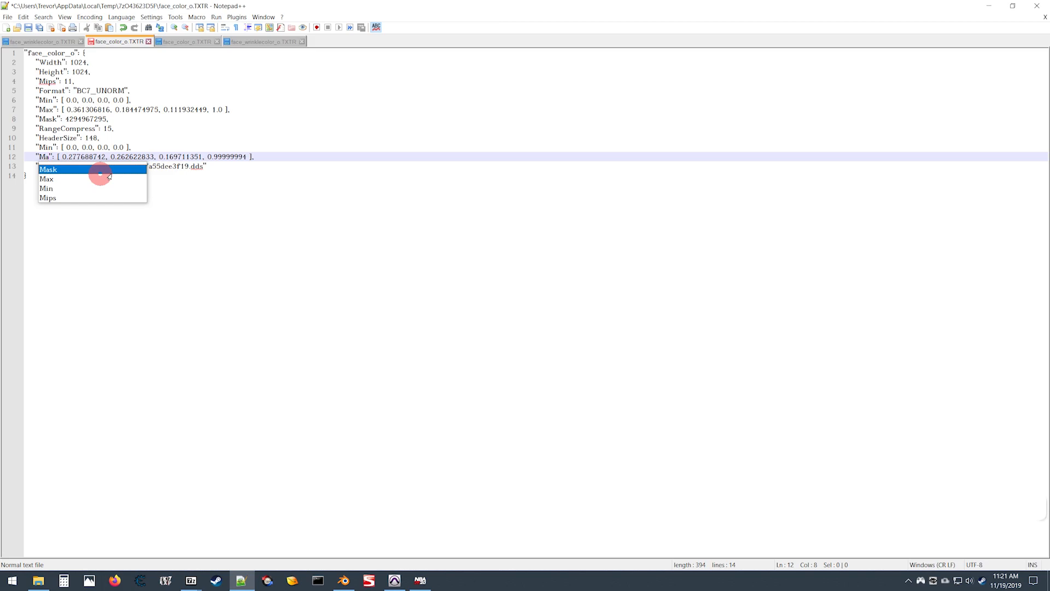
text(x)
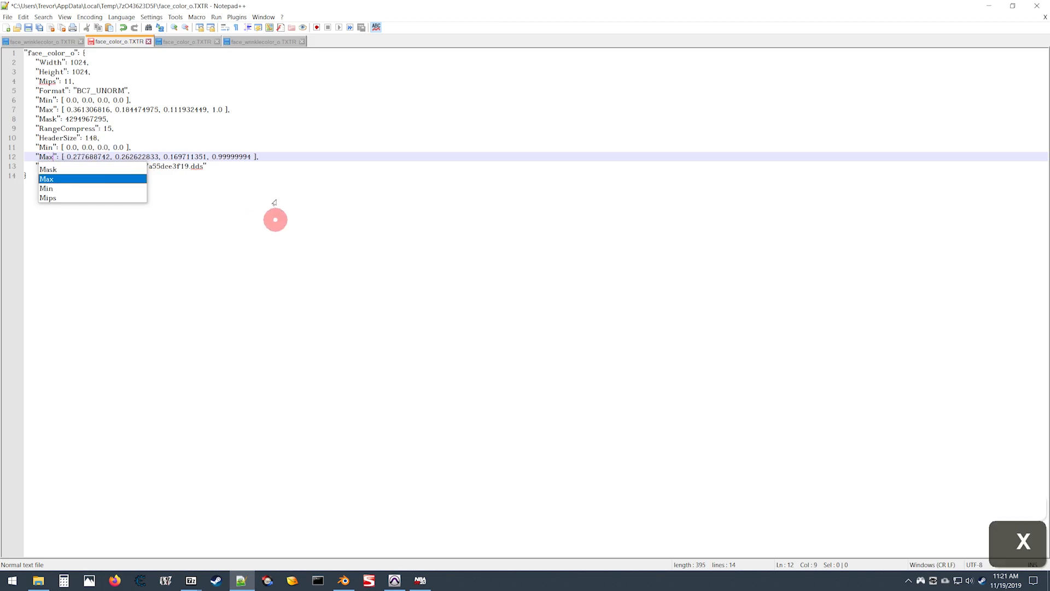
Overwrite the Min and Max lines below Format with the renamed pair from below HeaderSize, and save and close face4661's face_color_o.TXTR.
drag(7, 158, 13, 149)
key(ctrl)
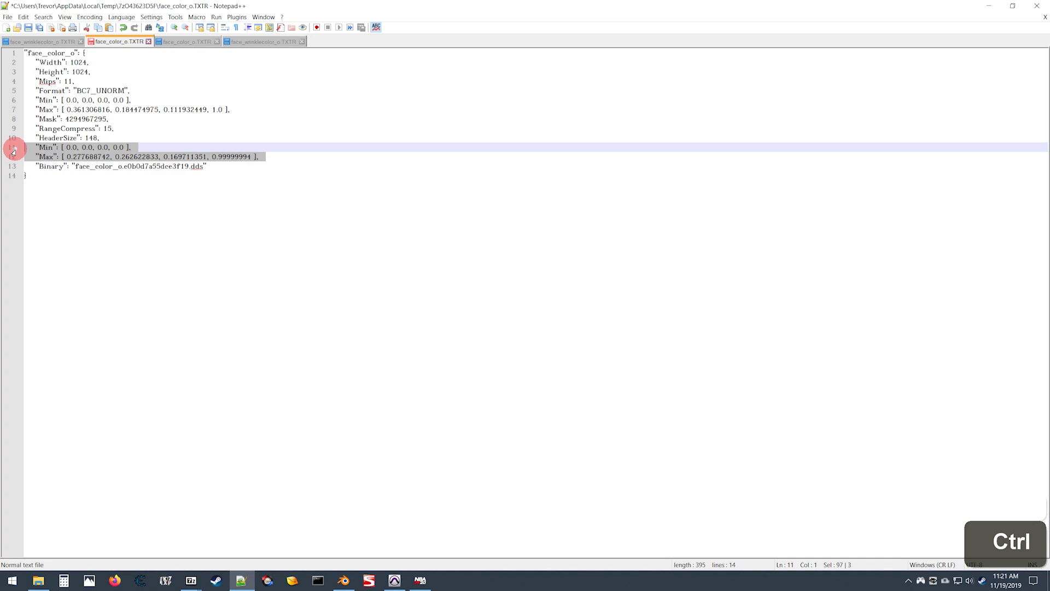
key(ctrl+x)
click(12, 110)
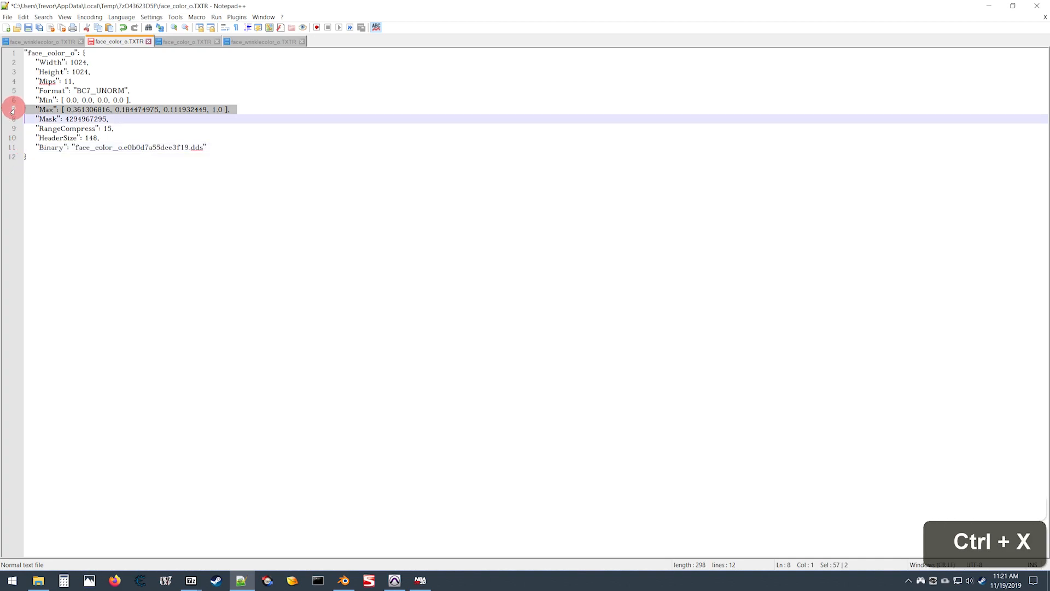
drag(13, 109, 14, 99)
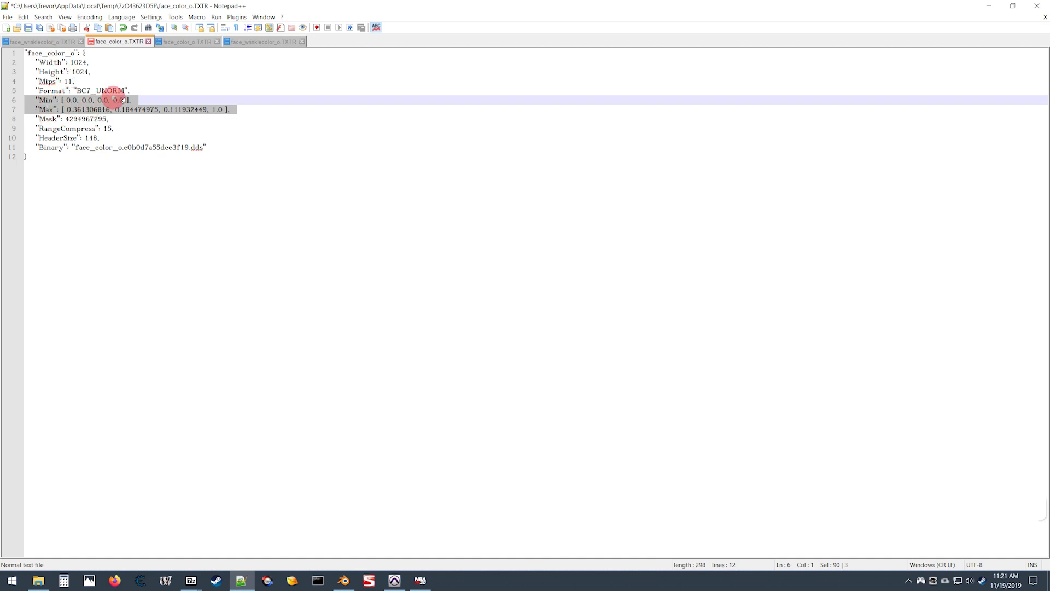
key(ctrl)
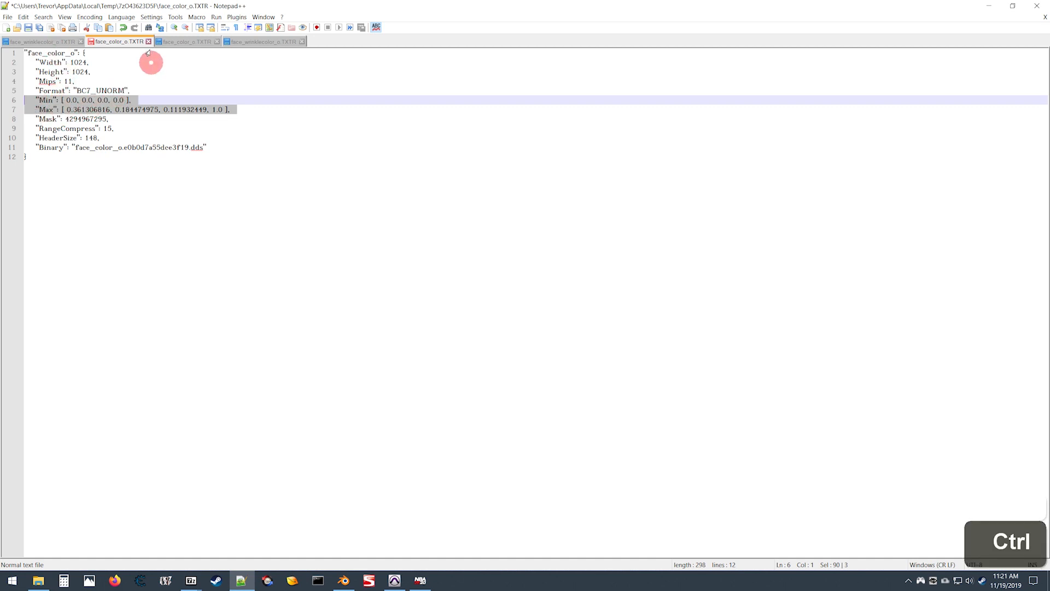
key(ctrl+v)
key(ctrl)
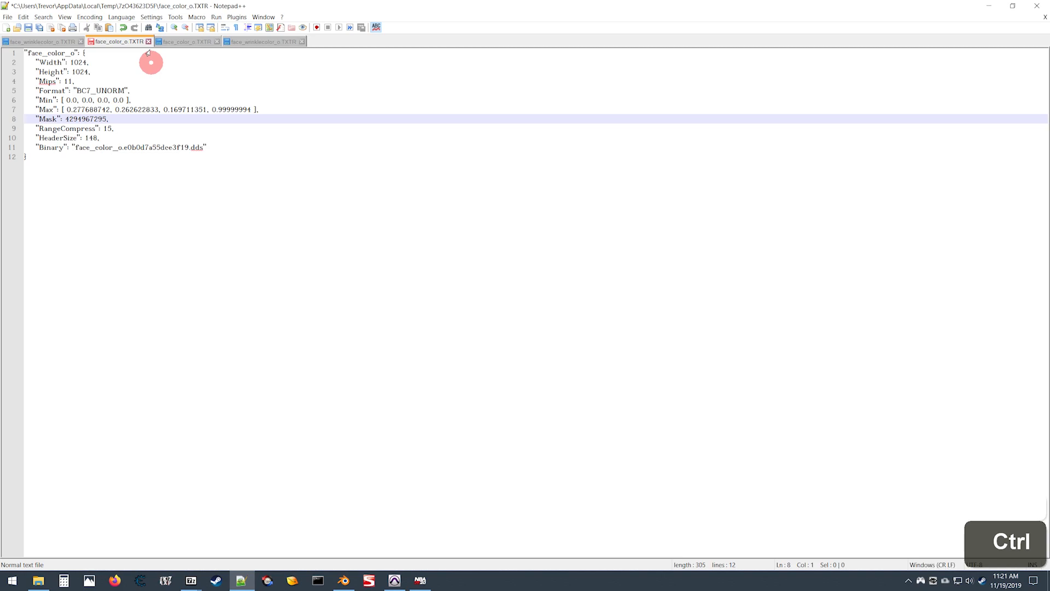
key(ctrl+s)
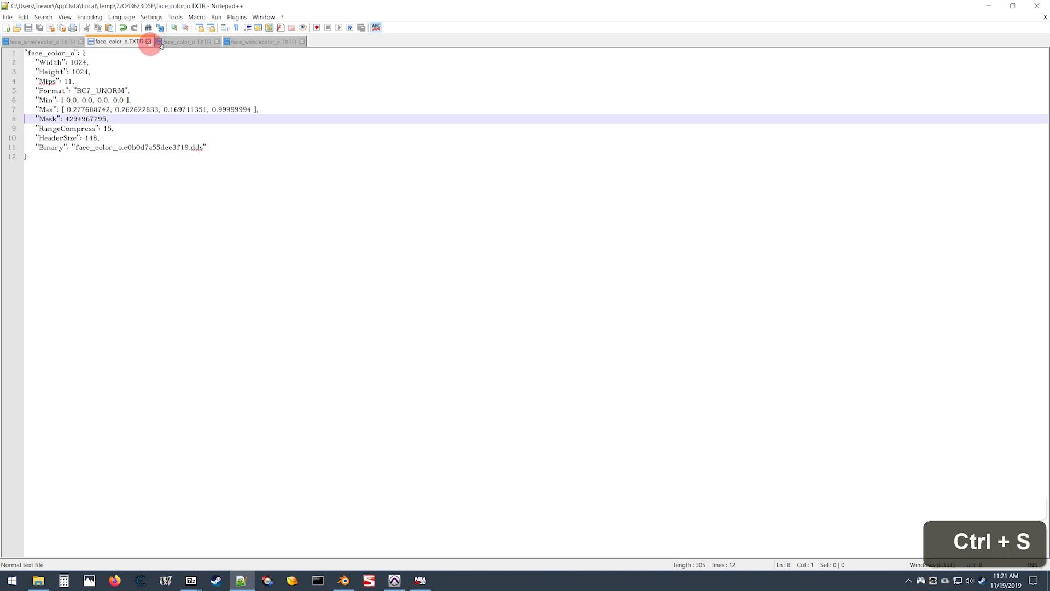
click(149, 42)
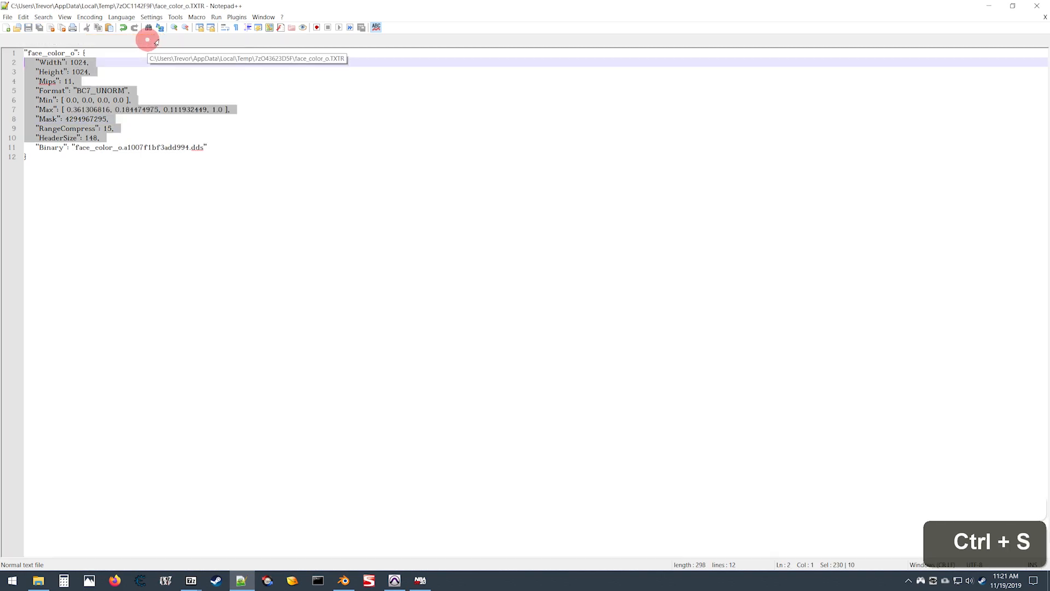
Replace the Mips, Format and TexelUsage lines in face4661's face_wrinklecolor_o.TXTR with the Width through HeaderSize lines from face4092's face_wrinklecolor_o.TXTR.
click(148, 42)
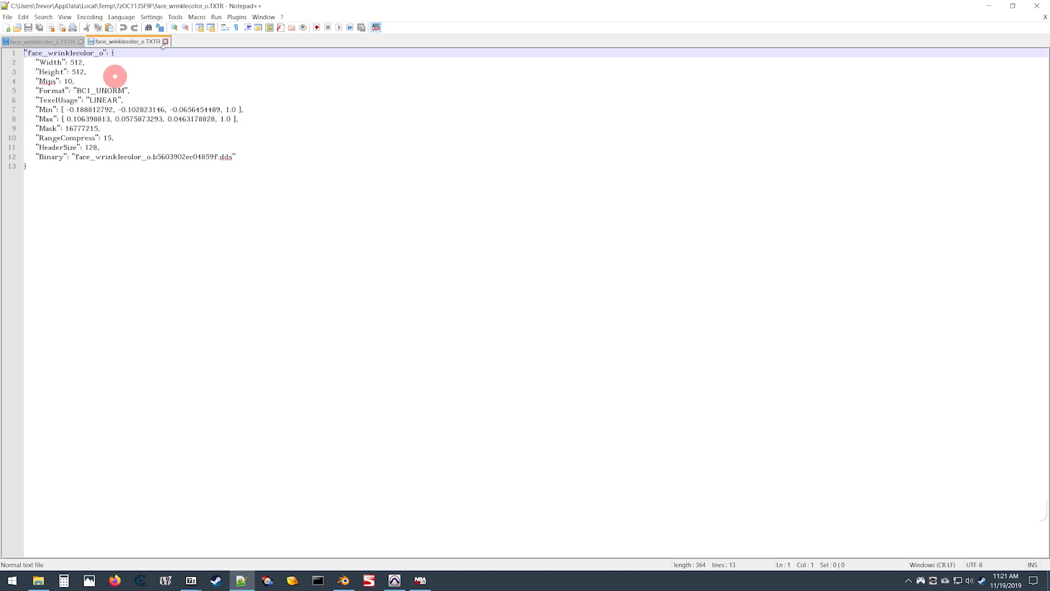
click(12, 148)
drag(12, 148, 17, 58)
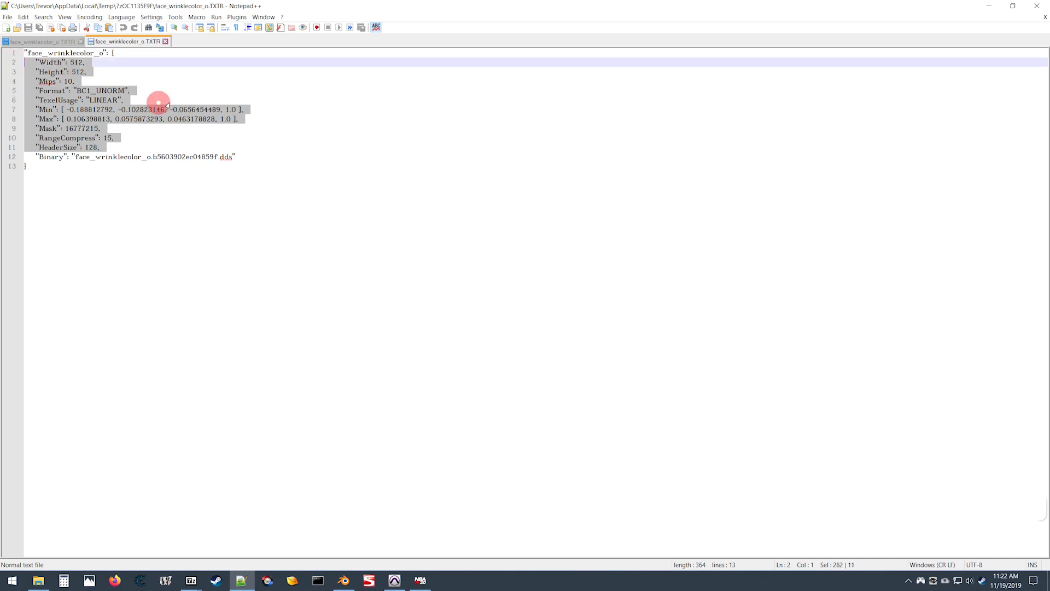
key(ctrl+c)
click(35, 42)
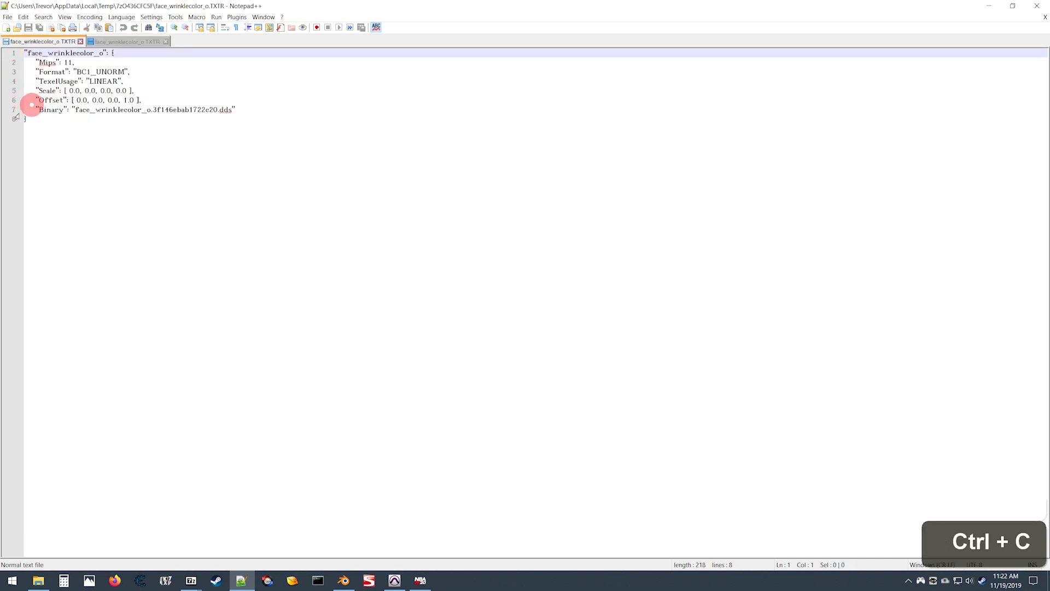
click(14, 63)
drag(14, 69, 14, 87)
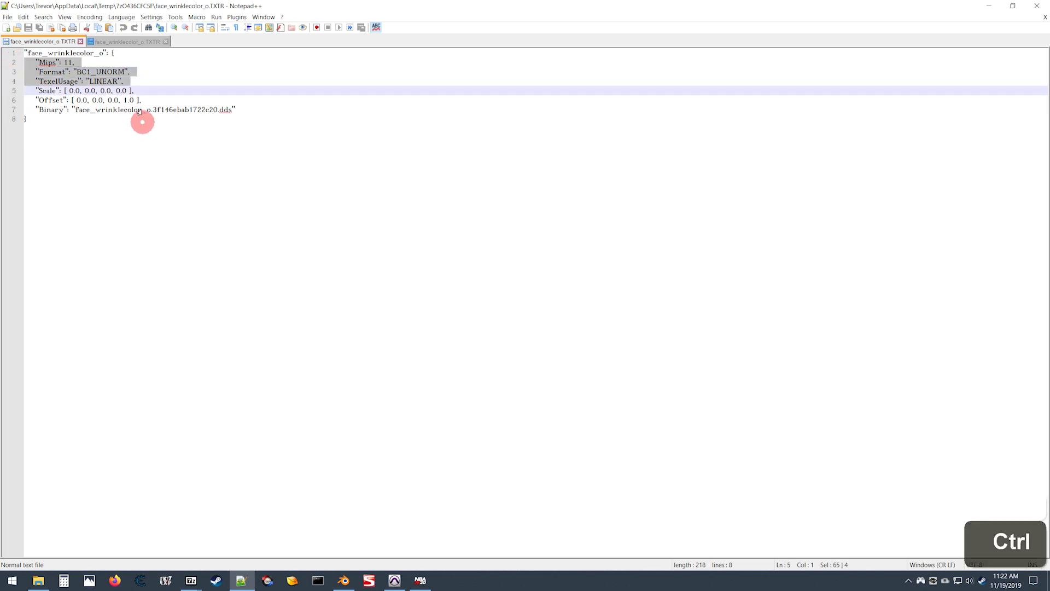
key(ctrl+v)
Move the Offset line above the Scale line in face4661's face_wrinklecolor_o.TXTR, renaming Offset to Min and Scale to Max.
click(12, 165)
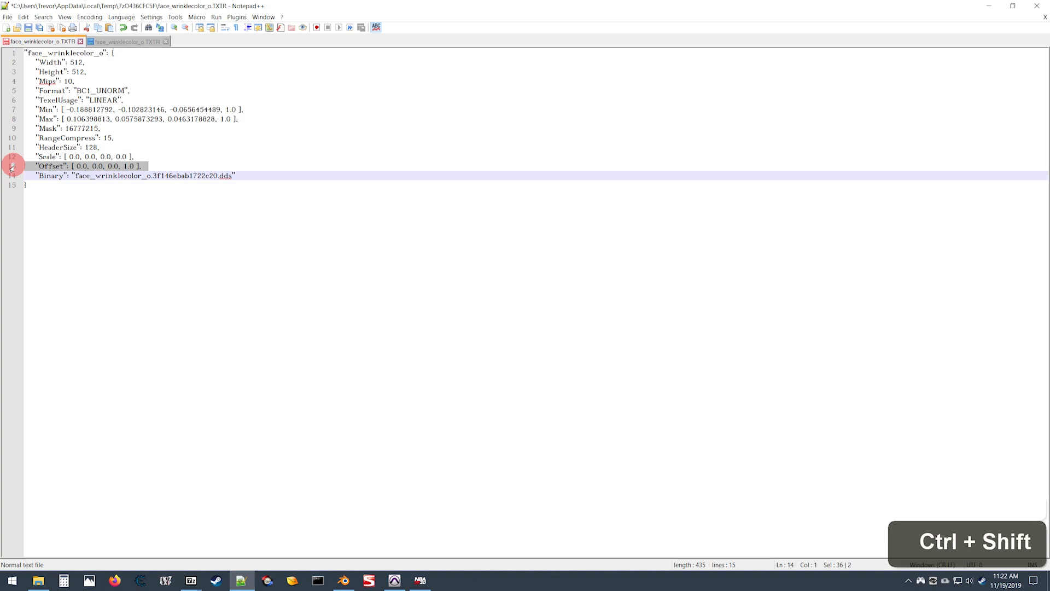
key(ctrl+shift+Up)
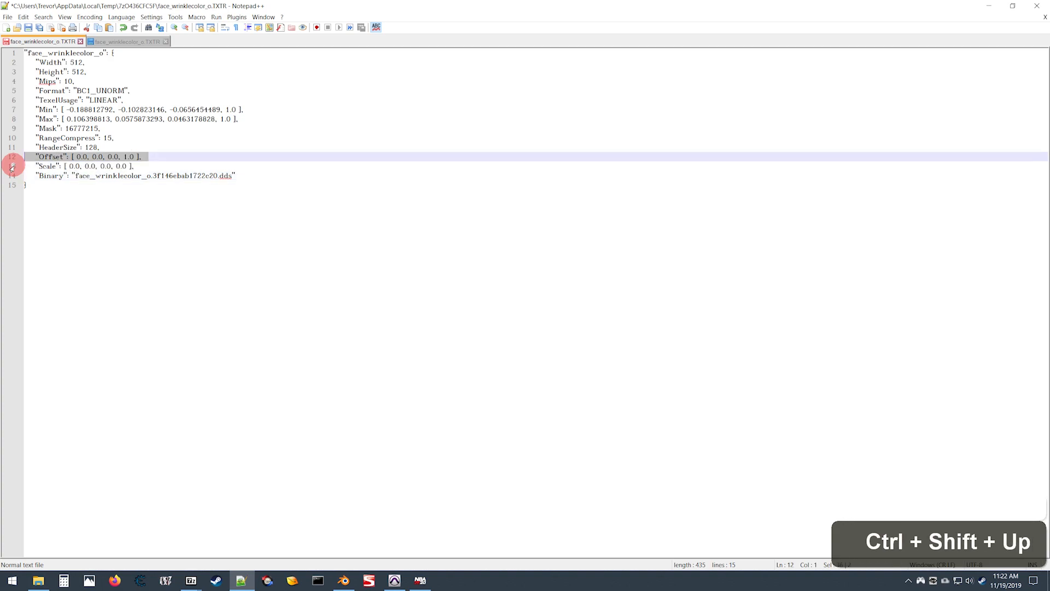
double_click(48, 157)
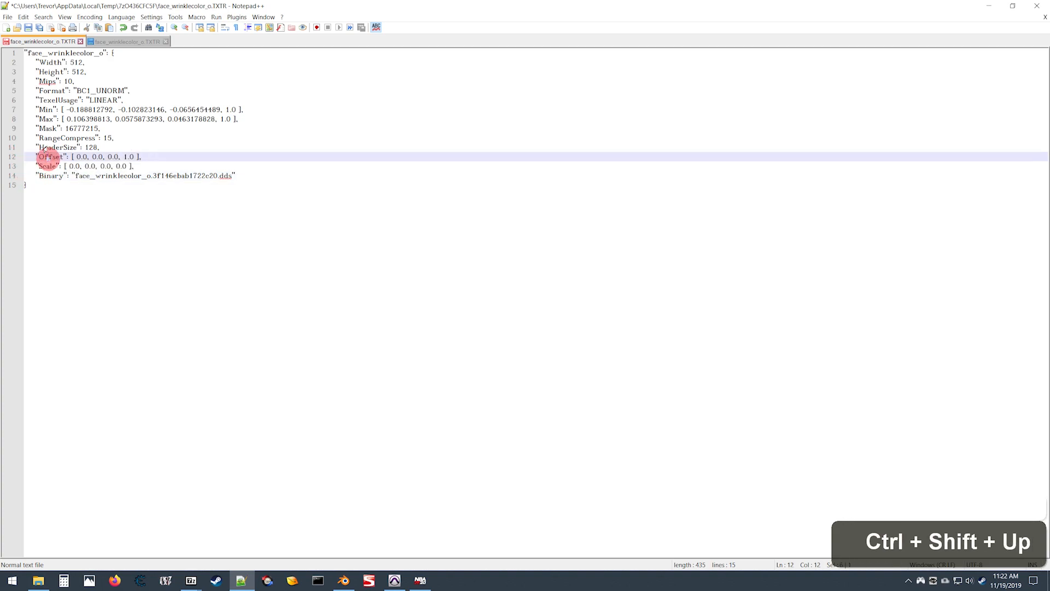
text(Min)
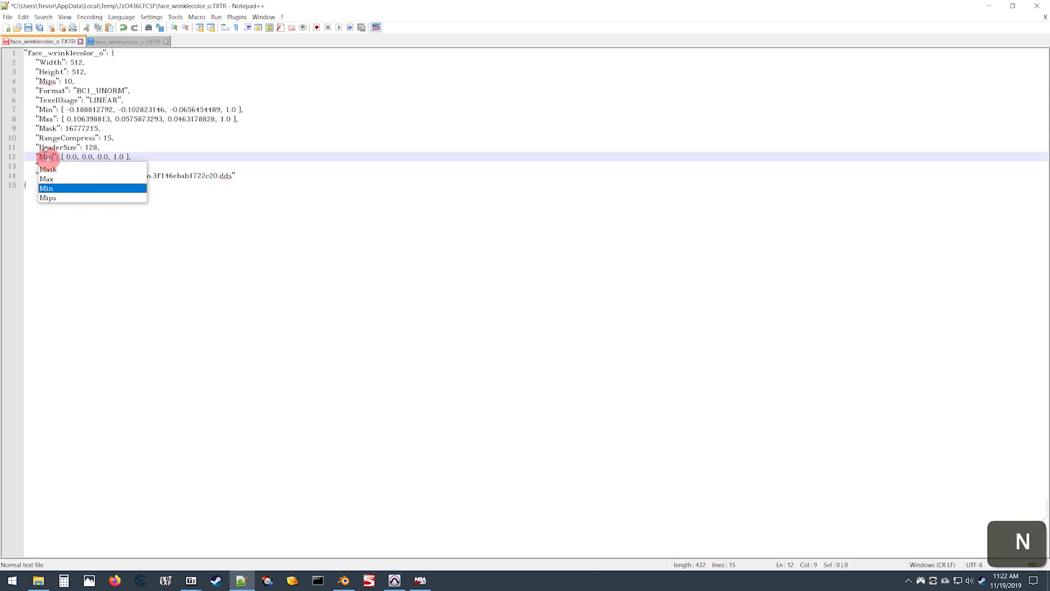
key(Escape)
double_click(47, 166)
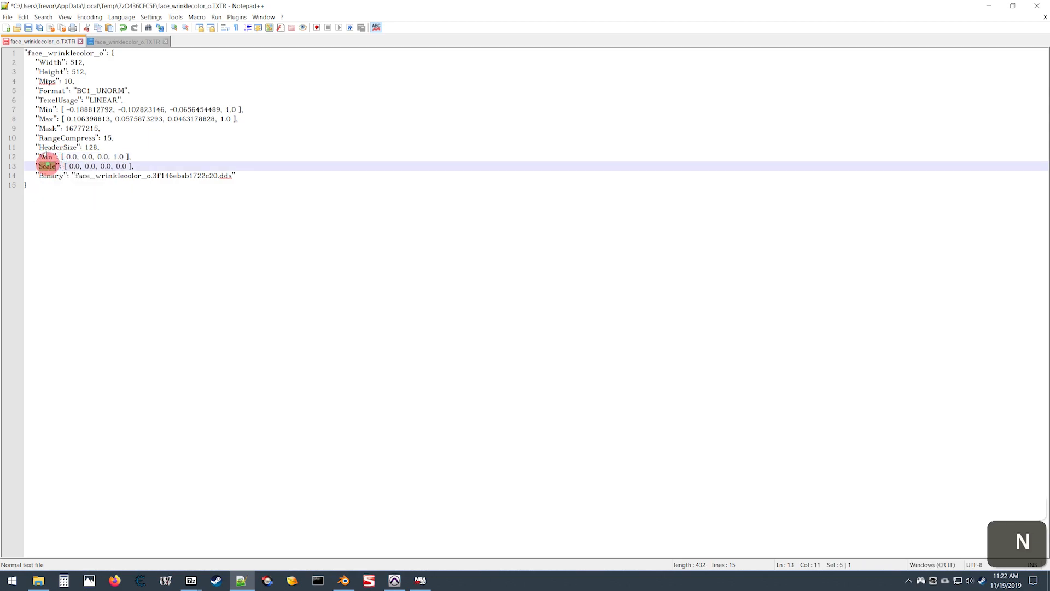
text(Max)
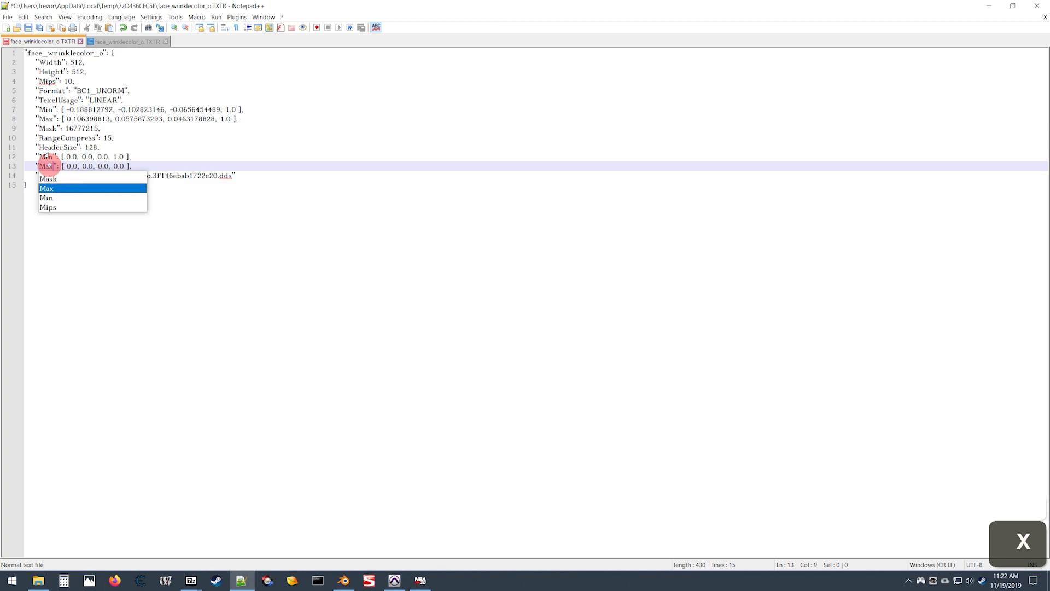
key(Escape)
Overwrite the Min and Max lines below TexelUsage with the renamed pair from below HeaderSize, and save face4661's face_wrinklecolor_o.TXTR.
drag(12, 166, 10, 161)
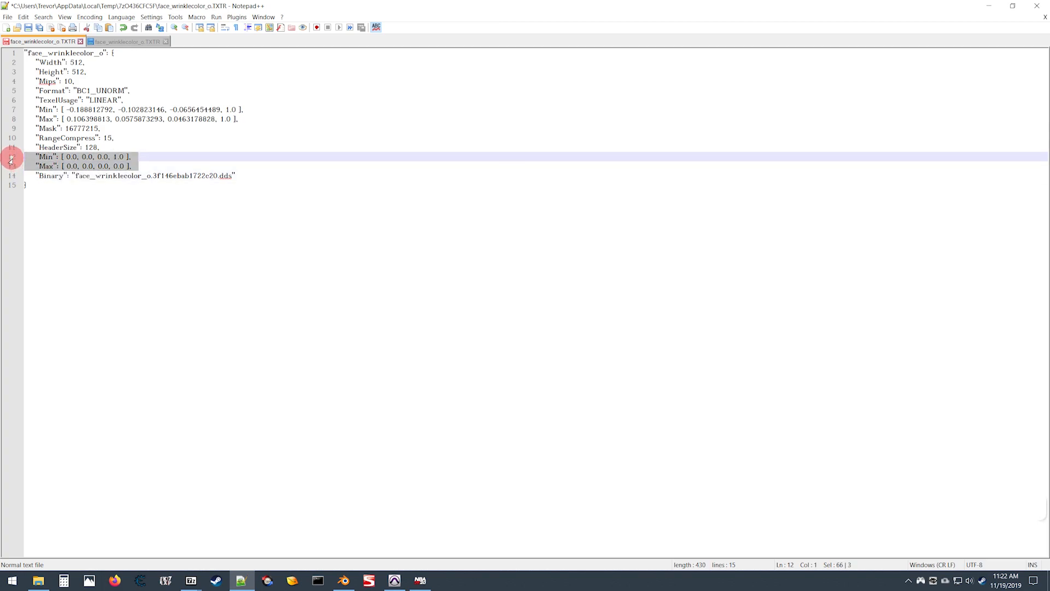
key(ctrl)
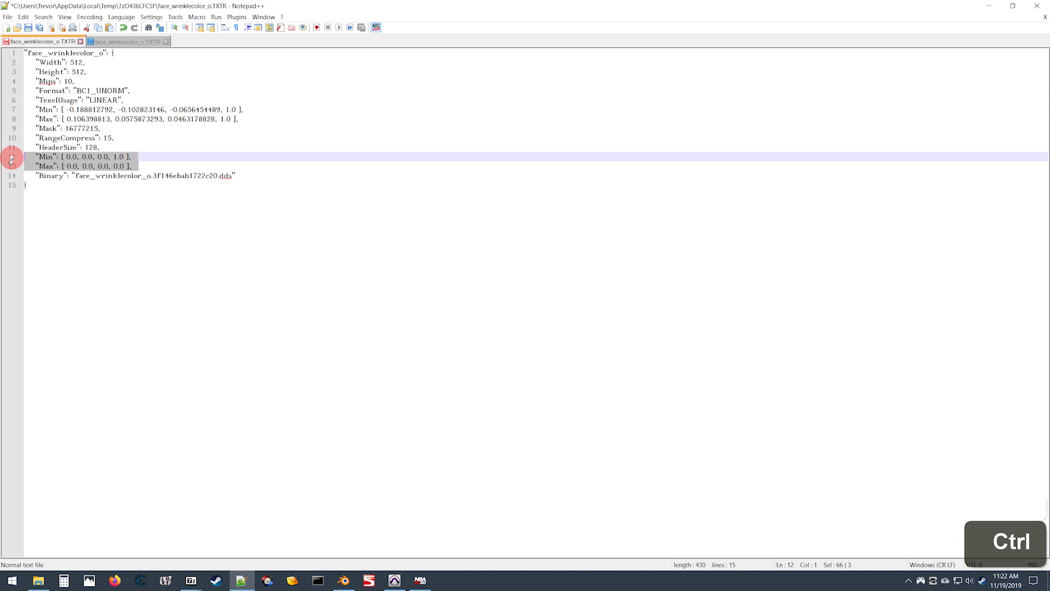
key(ctrl+x)
click(12, 120)
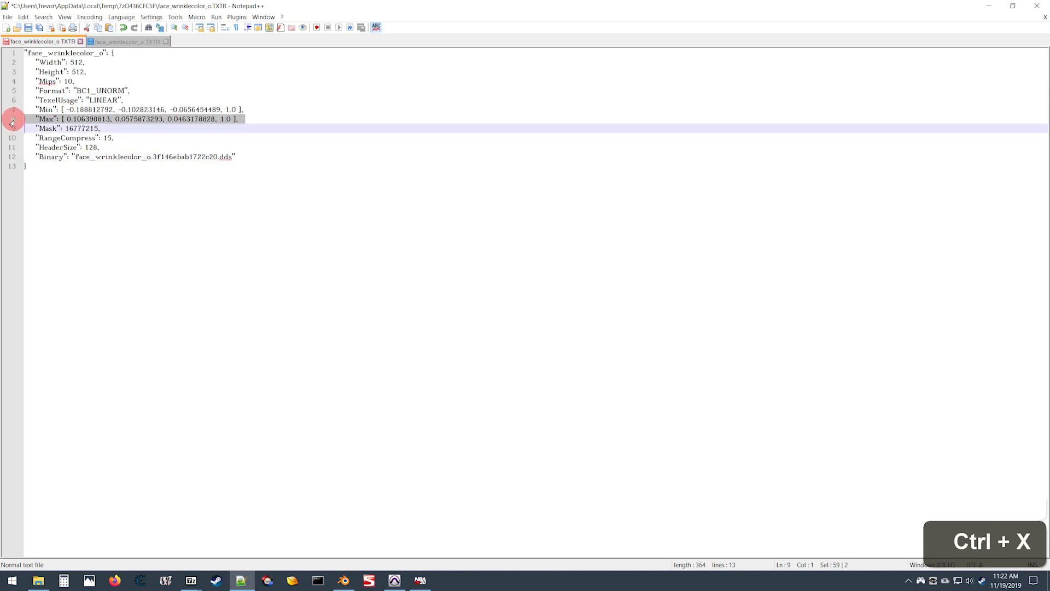
drag(12, 120, 13, 114)
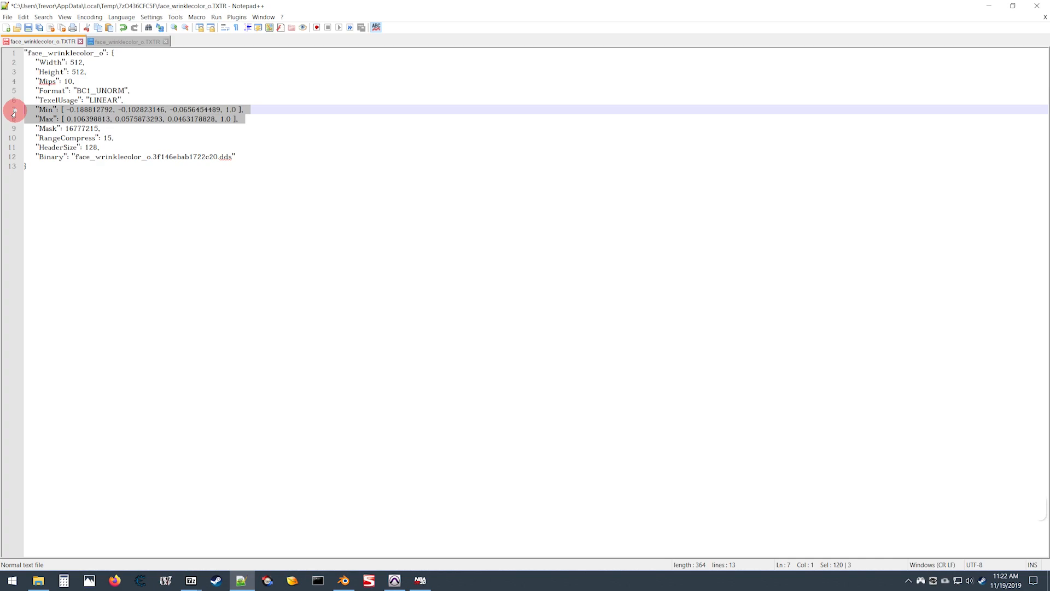
key(ctrl)
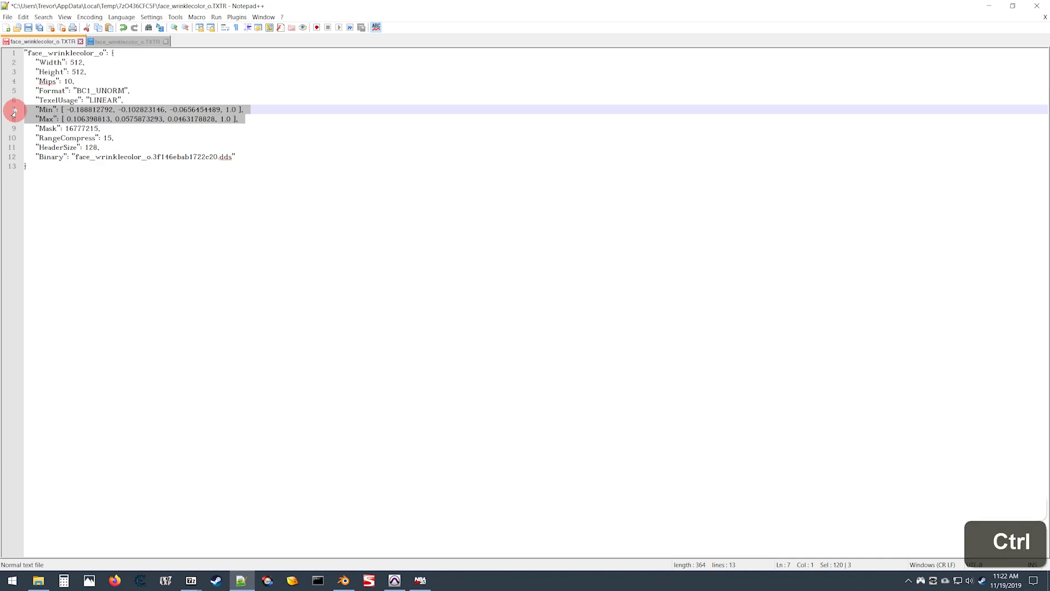
key(ctrl+v)
key(ctrl+s)
key(ctrl+shift+w)
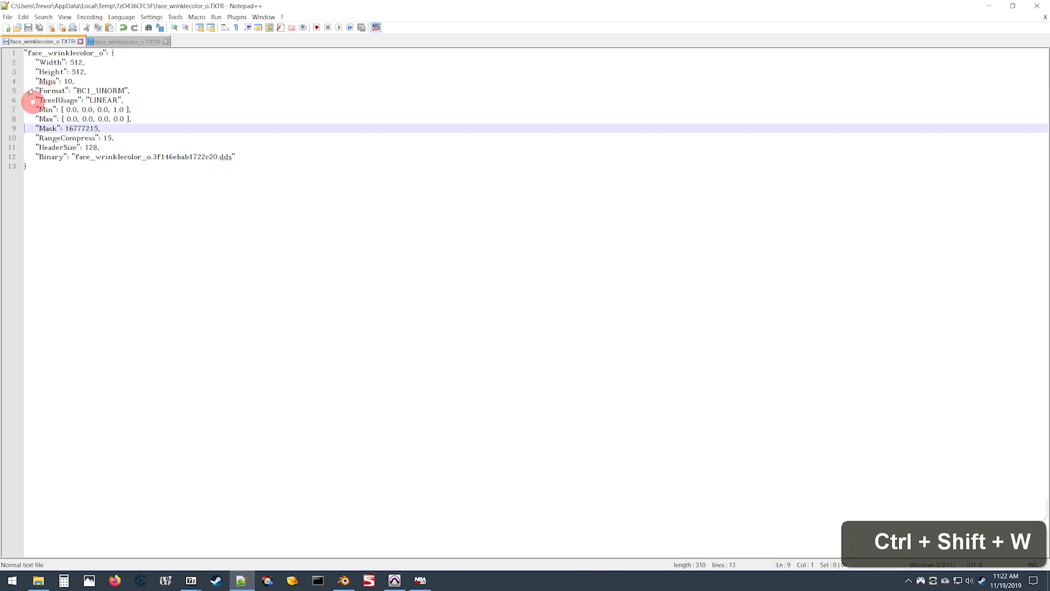
Close the text editor, update face4661.iff with the modified face_wrinklecolor_o.TXTR and face_color_o.TXTR, and close the face4092.iff archive.
click(1037, 6)
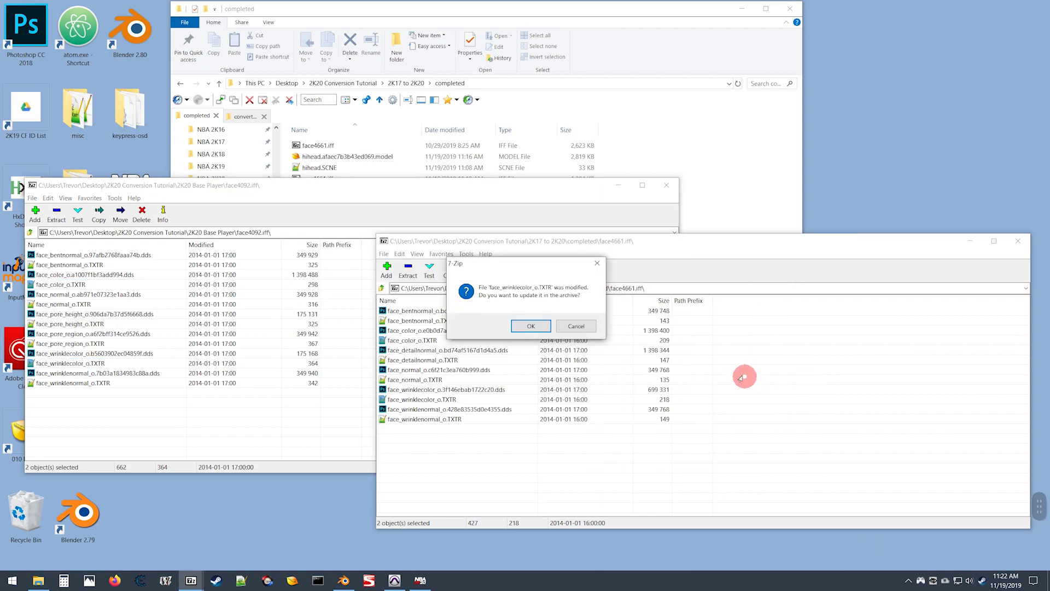
drag(517, 265, 688, 271)
click(702, 335)
click(703, 332)
click(546, 355)
click(519, 326)
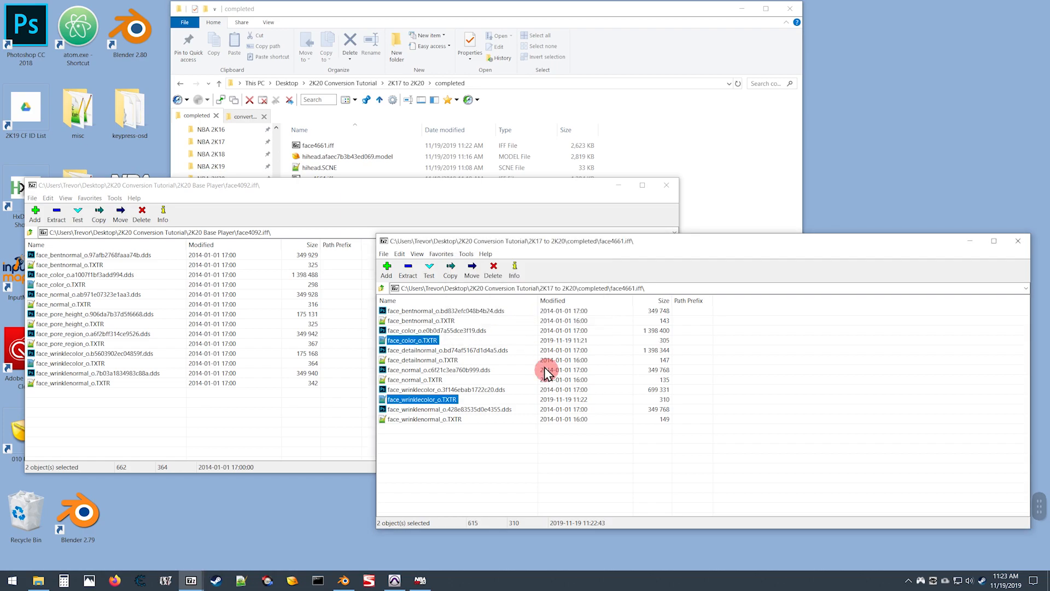
click(667, 188)
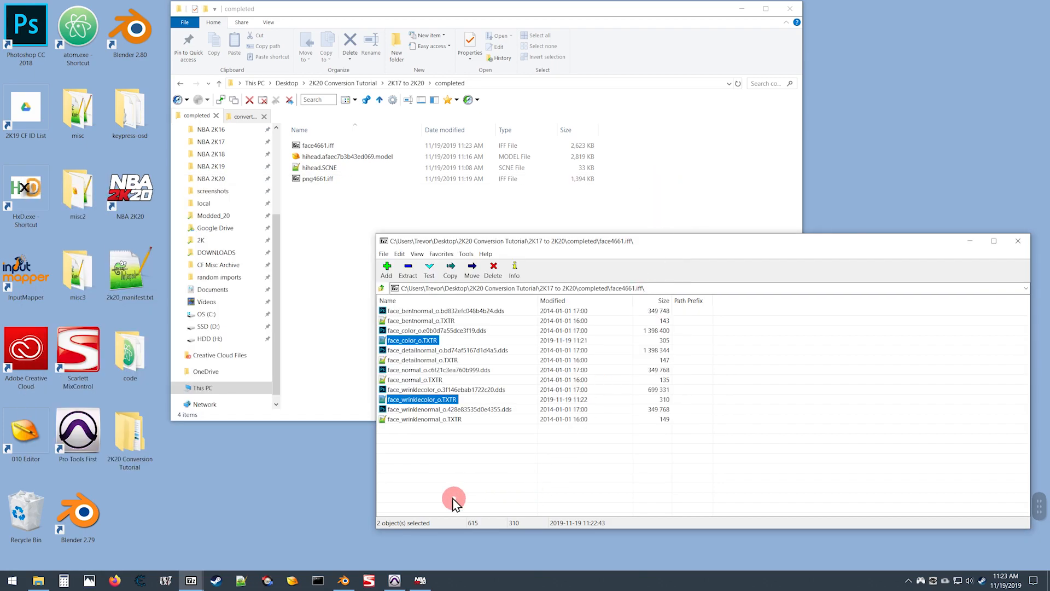
Sort face4661.iff's contents by size and open its wrinklenormal, detailnormal, bentnormal and normal TXTR files together for editing.
click(433, 489)
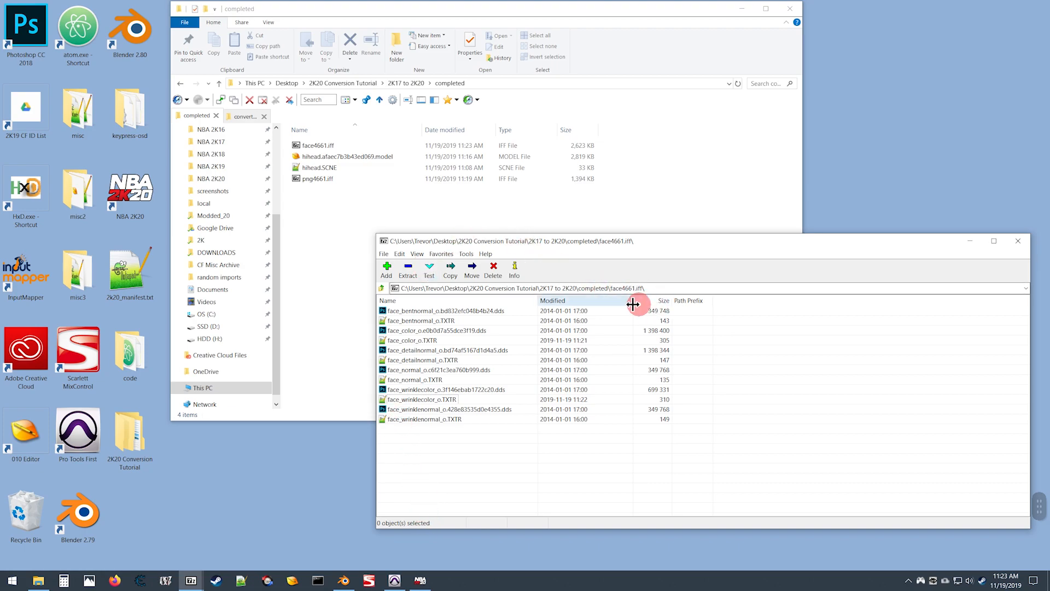
click(651, 301)
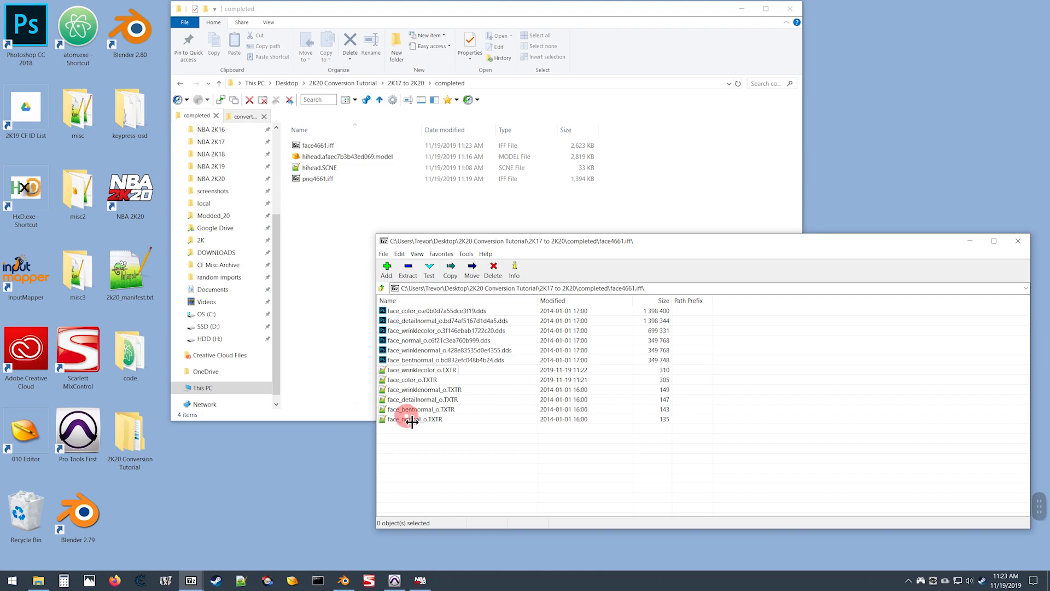
click(400, 370)
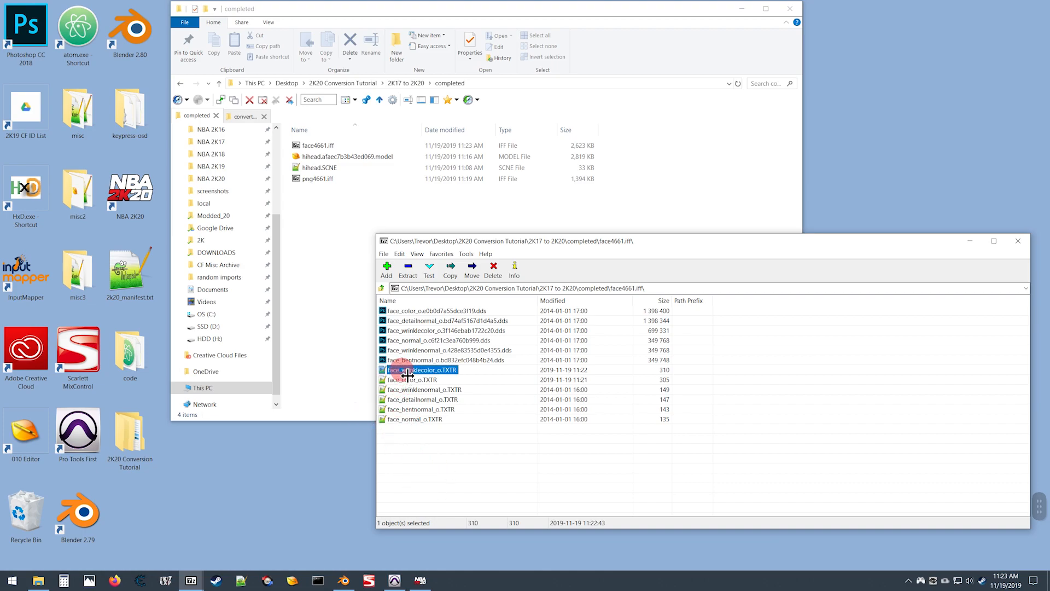
key(ctrl)
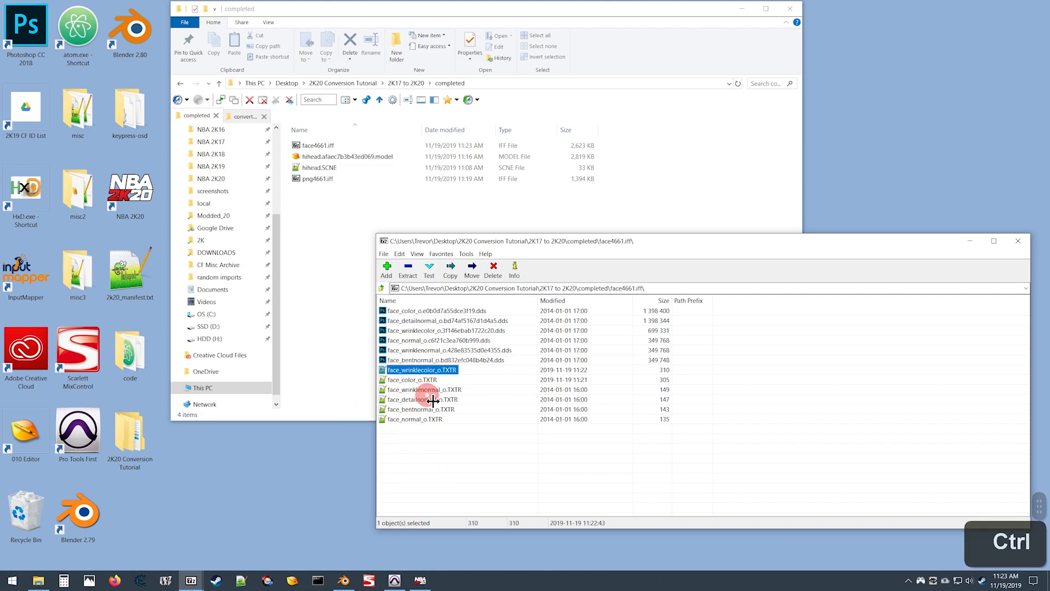
ctrl+click(417, 380)
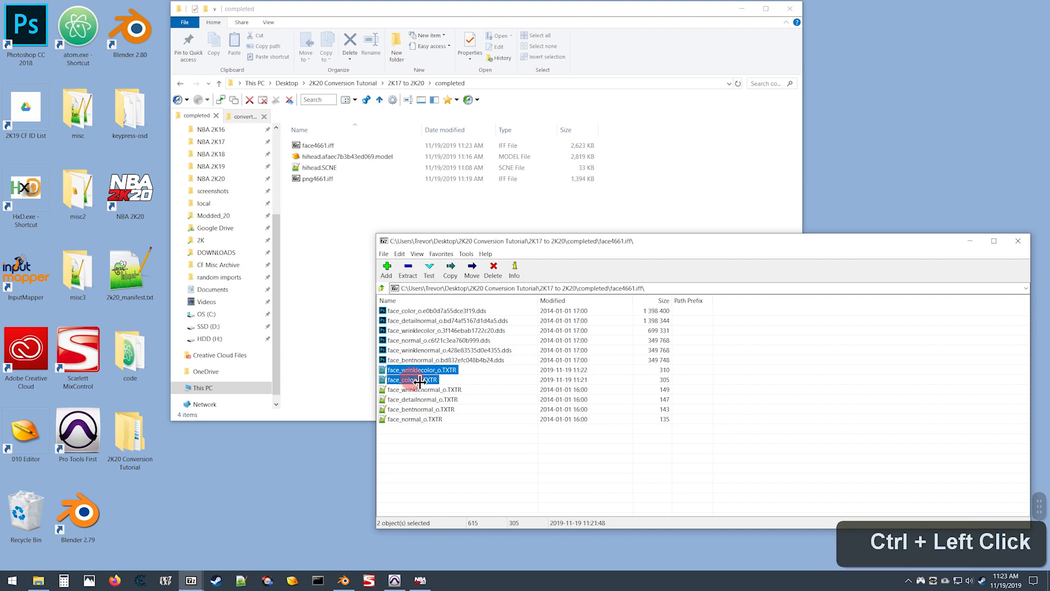
drag(412, 435, 443, 396)
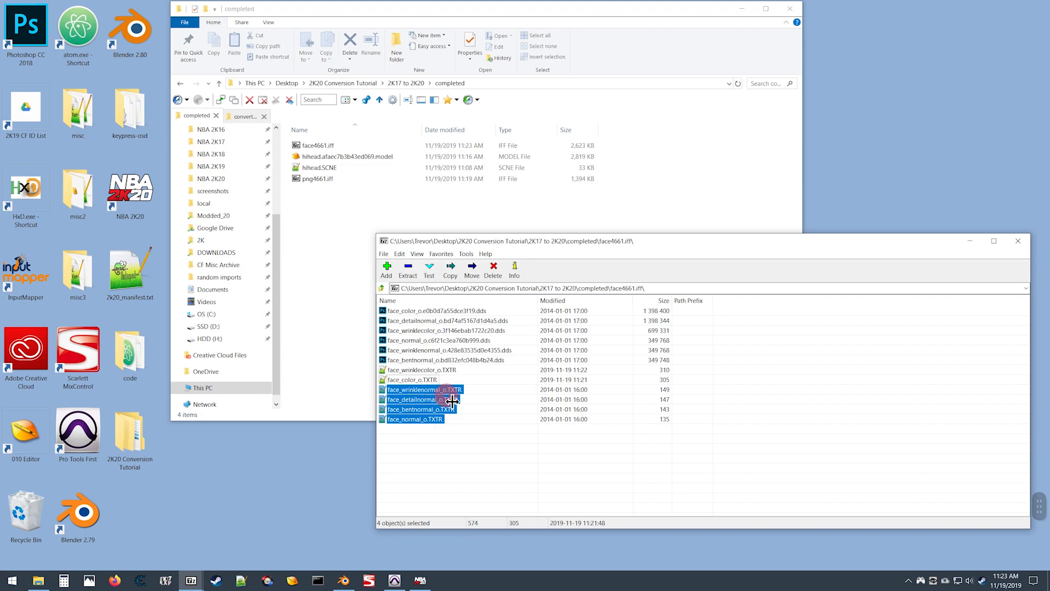
key(Return)
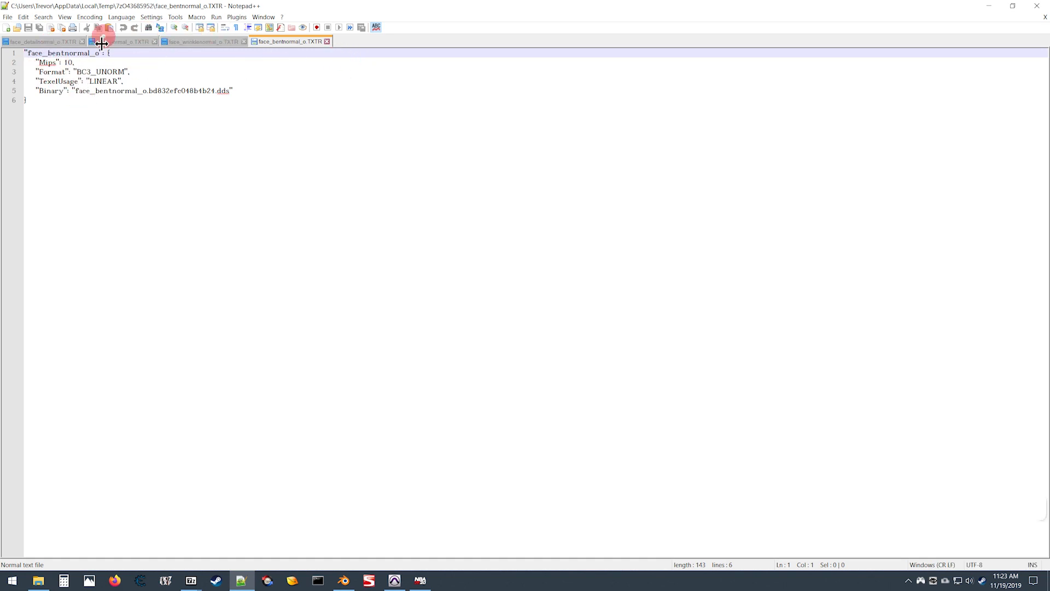
Delete the Format line from face_bentnormal_o.TXTR and from face_wrinklenormal_o.TXTR.
click(14, 73)
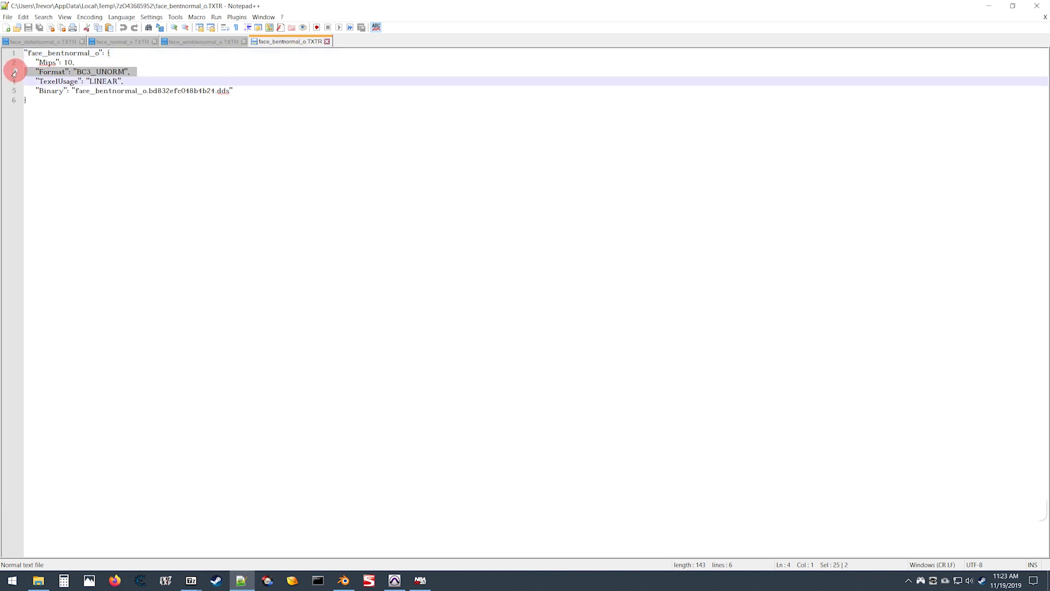
key(BackSpace)
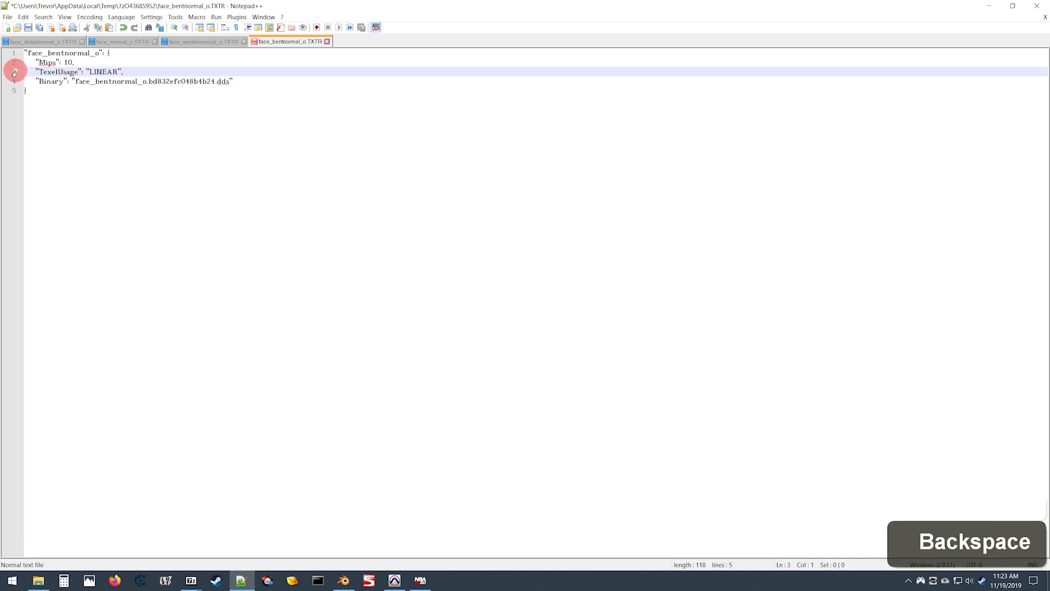
click(203, 43)
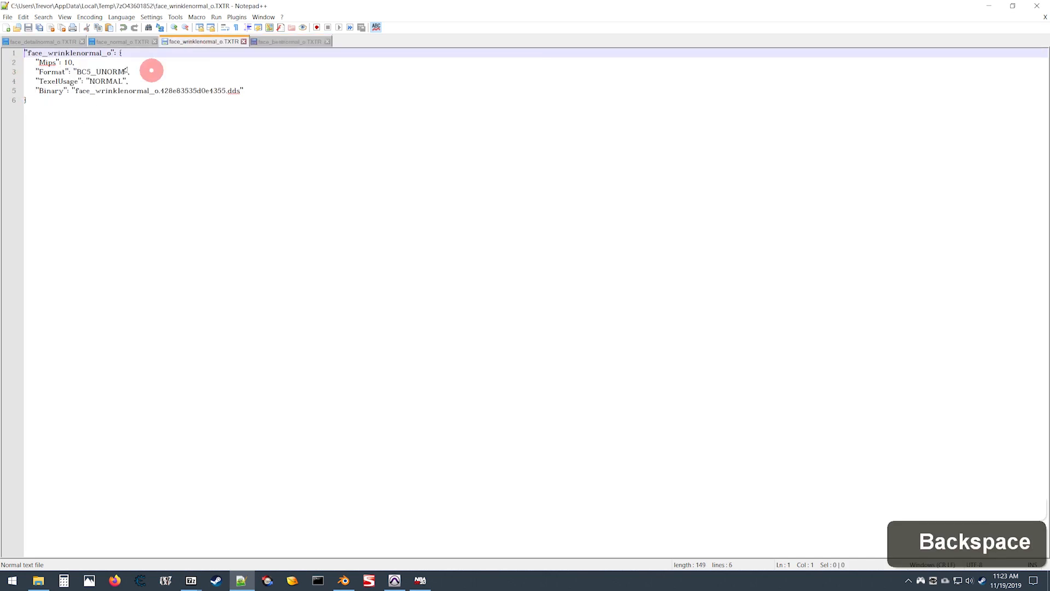
click(14, 74)
key(BackSpace)
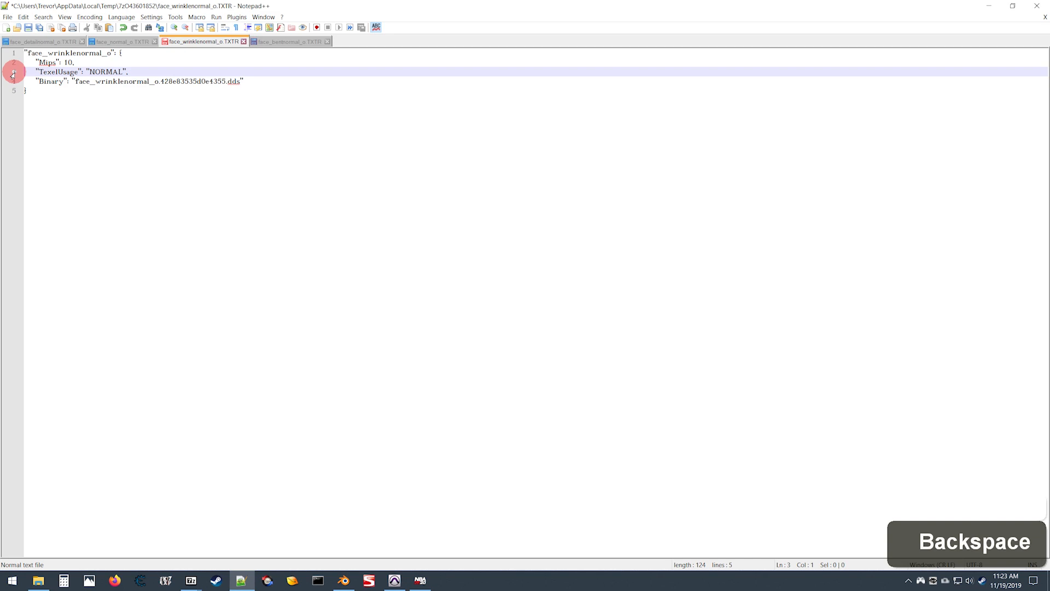
Delete the Format line from face_normal_o.TXTR and from face_detailnormal_o.TXTR.
click(125, 41)
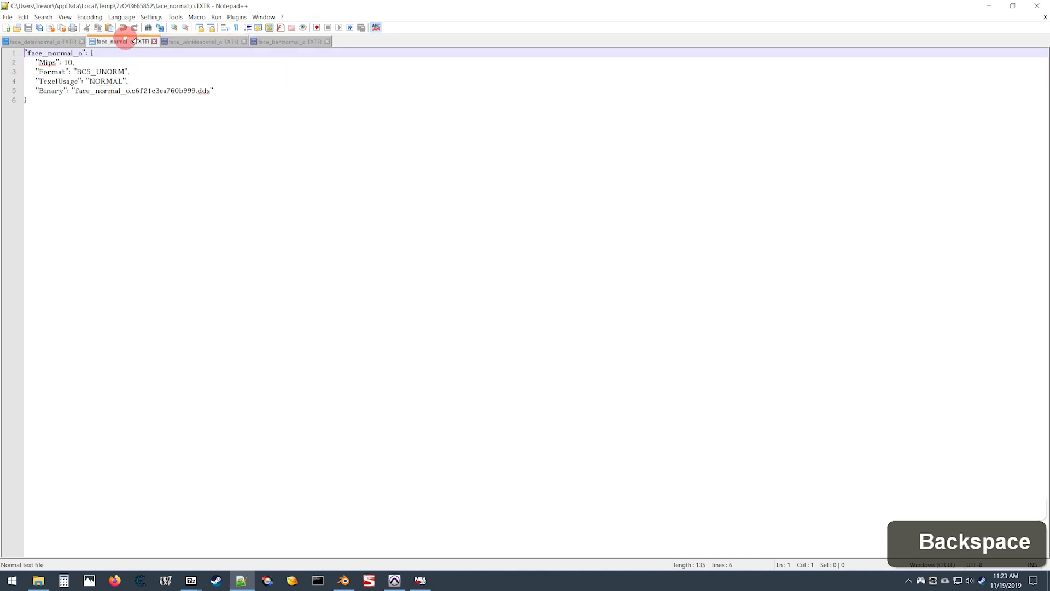
click(13, 73)
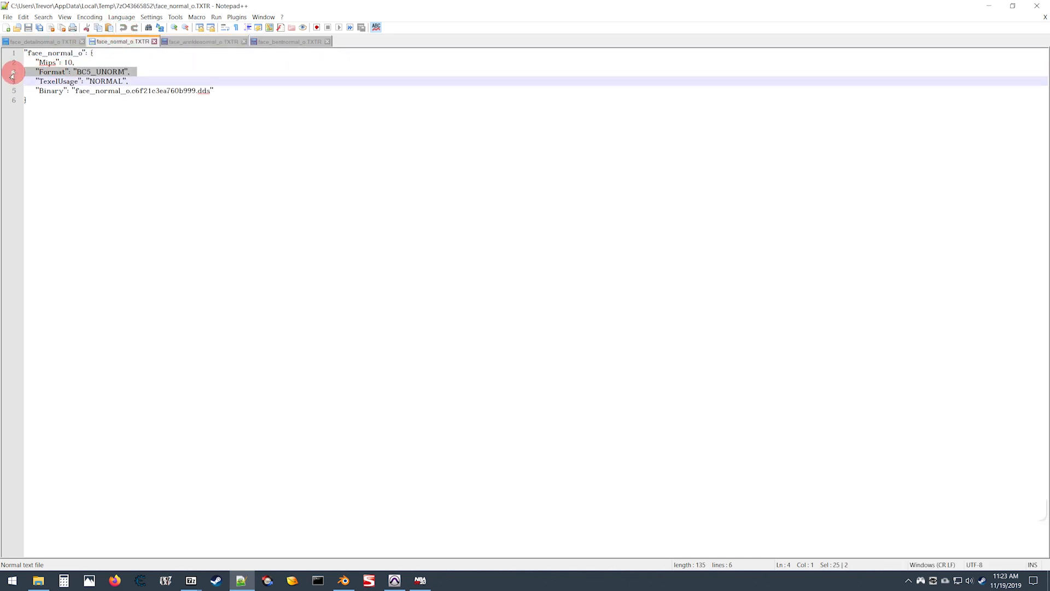
key(BackSpace)
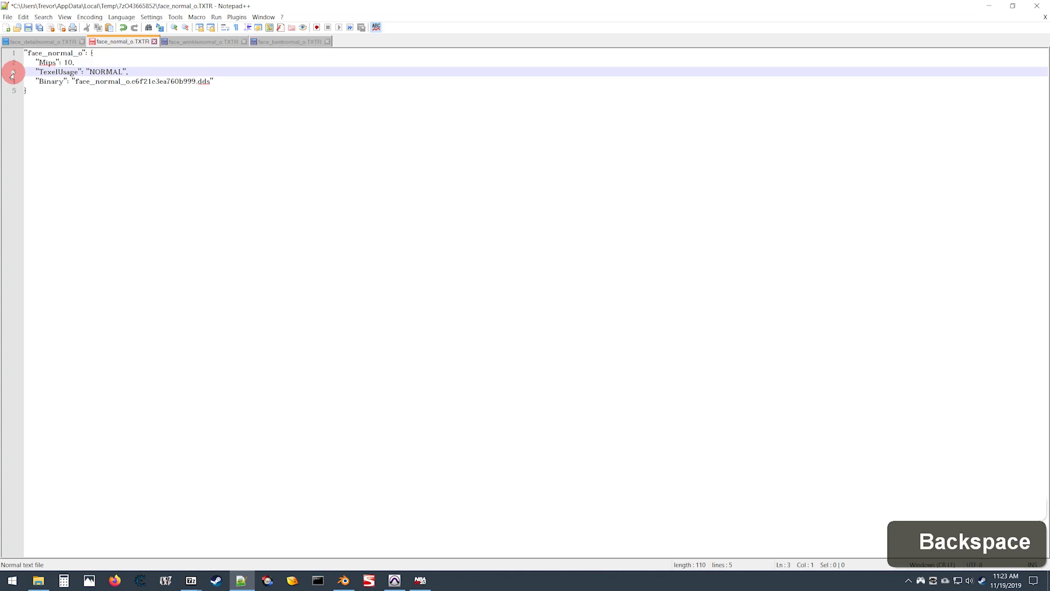
click(34, 41)
click(15, 73)
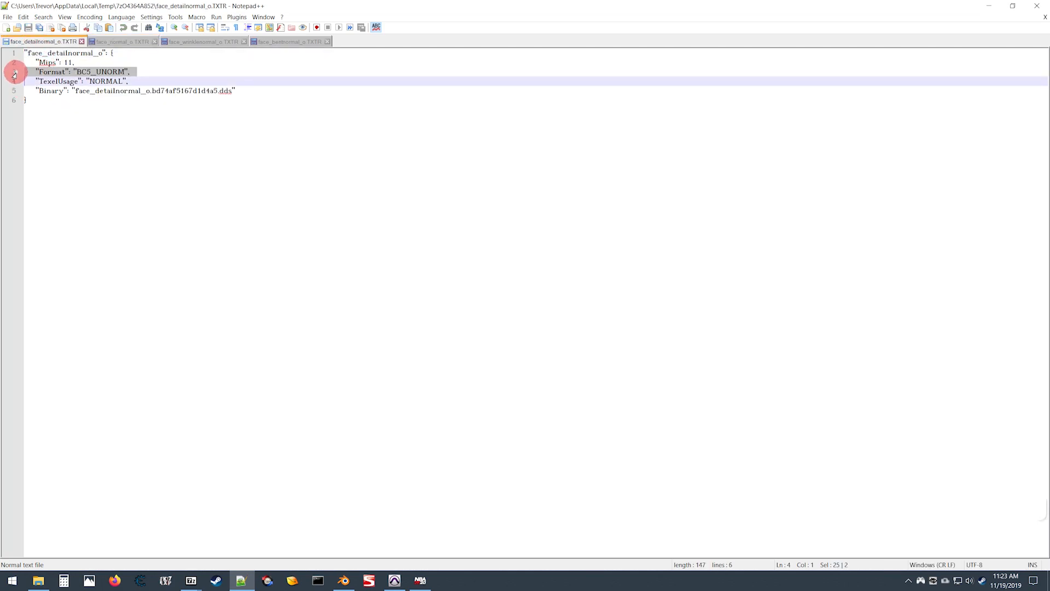
key(BackSpace)
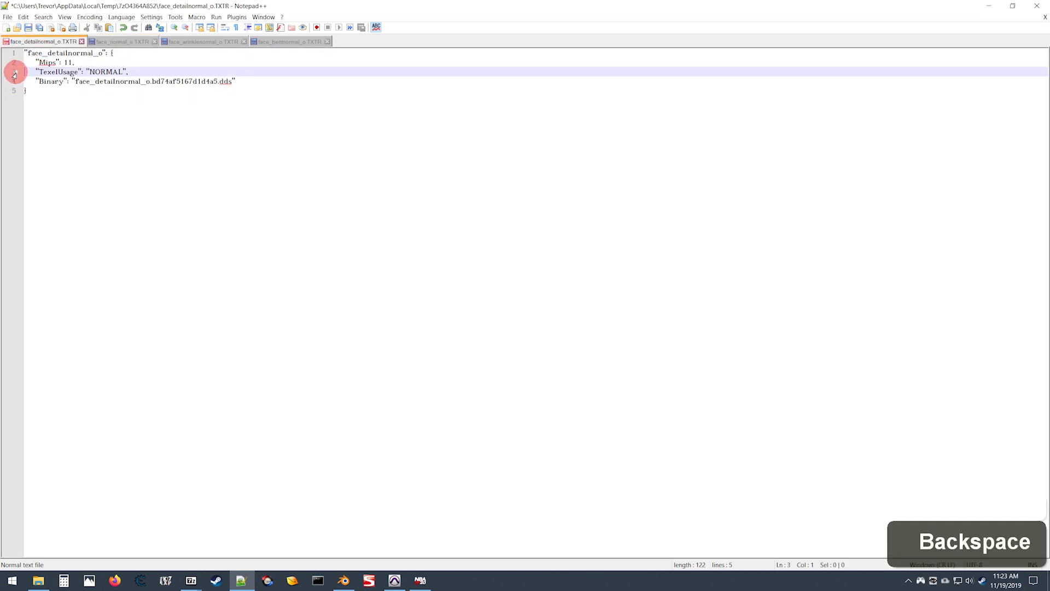
Save all four edited TXTR files, close the text editor, and update the modified files in the face4661.iff archive.
key(ctrl+shift+s)
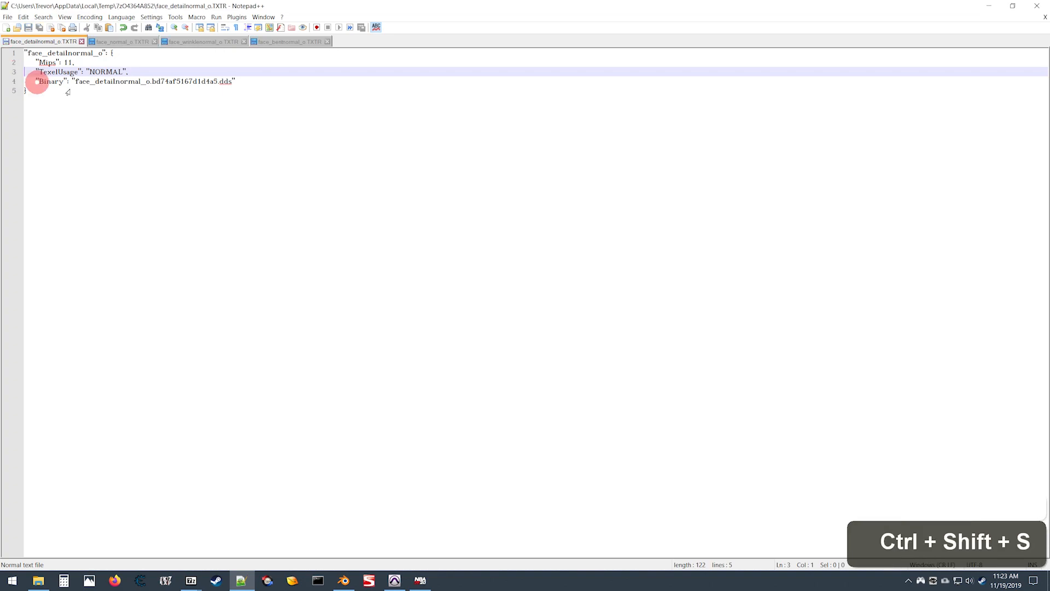
click(1036, 6)
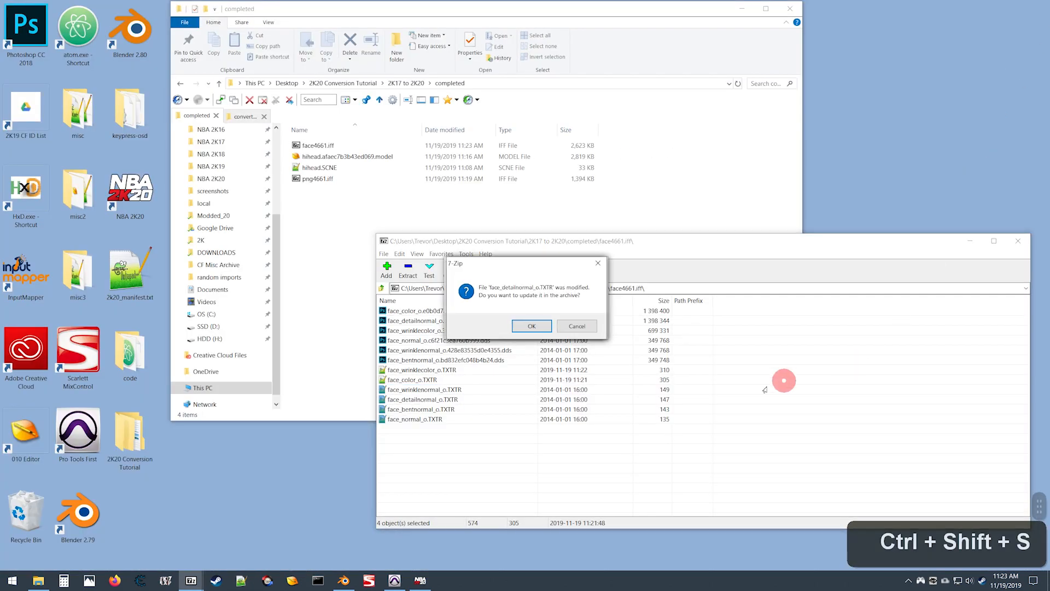
click(530, 326)
click(530, 326)
click(527, 326)
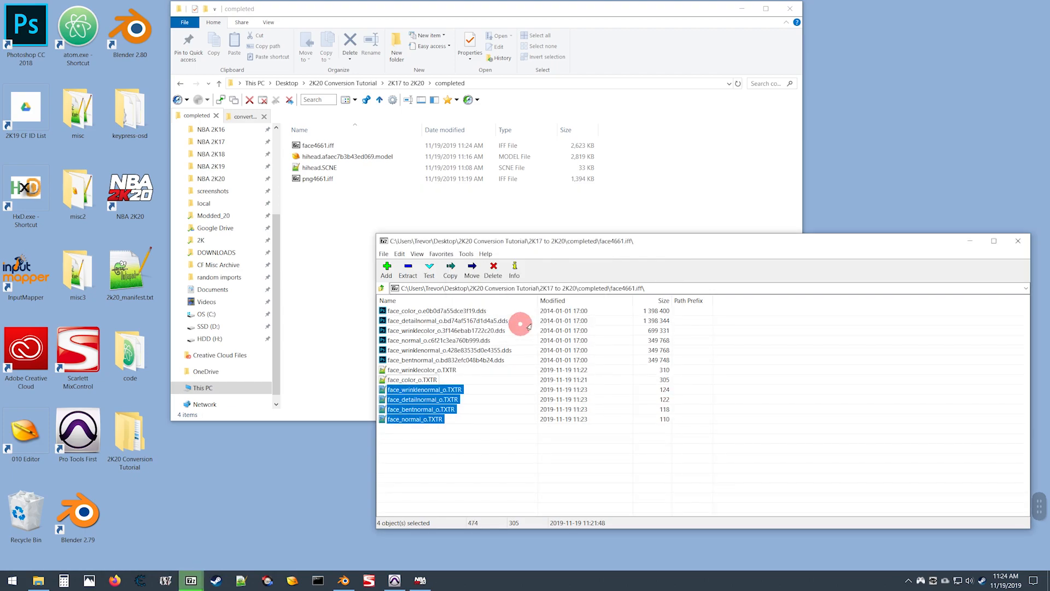
click(522, 443)
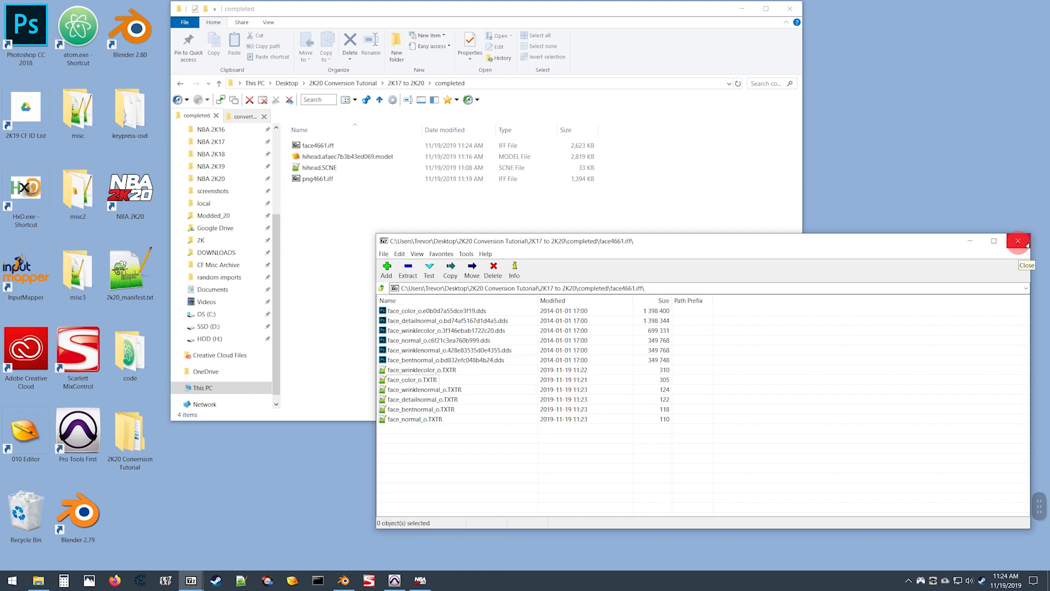
click(971, 243)
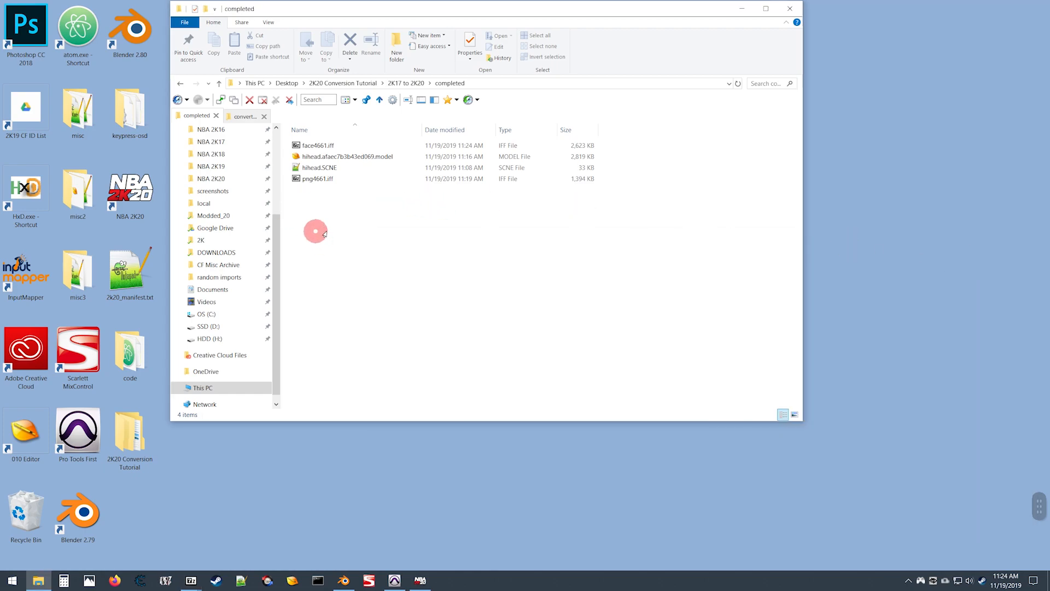
Copy face4661.iff and png4661.iff from the completed folder into the Modded_20 folder.
click(304, 178)
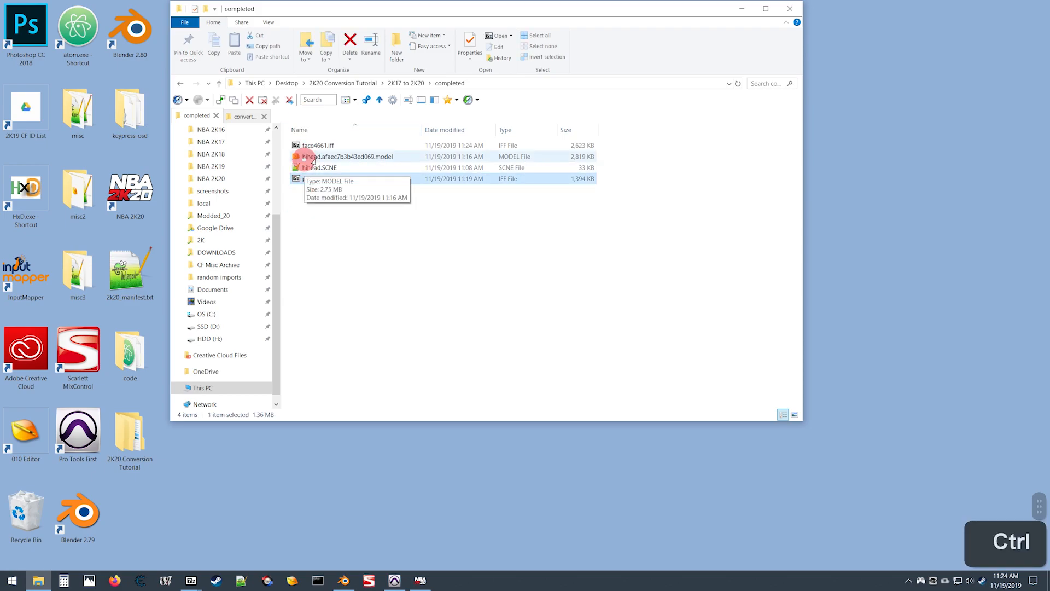
ctrl+click(298, 144)
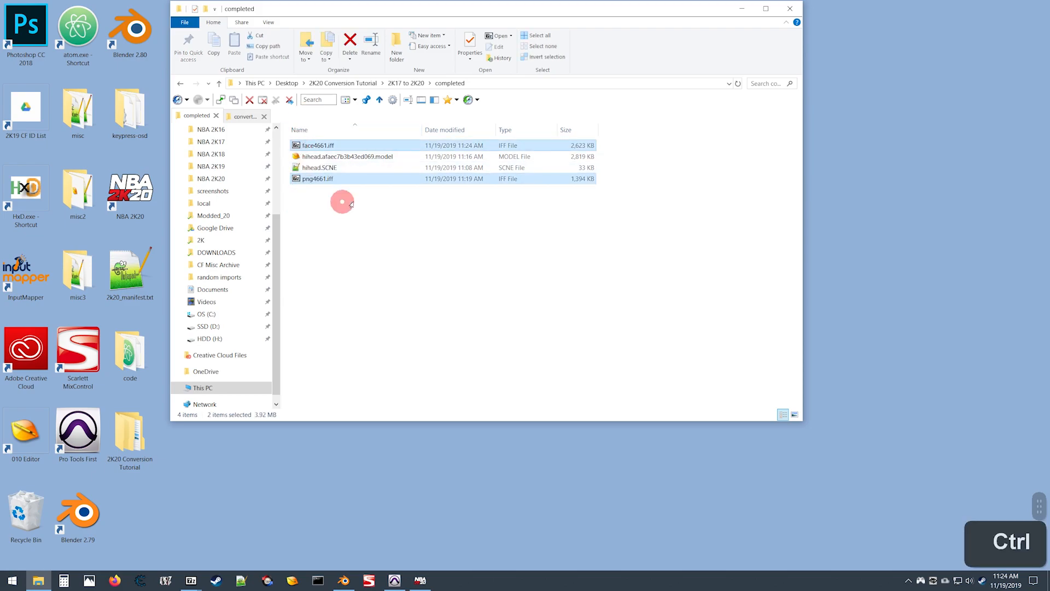
drag(300, 187, 327, 268)
click(307, 180)
ctrl+click(309, 146)
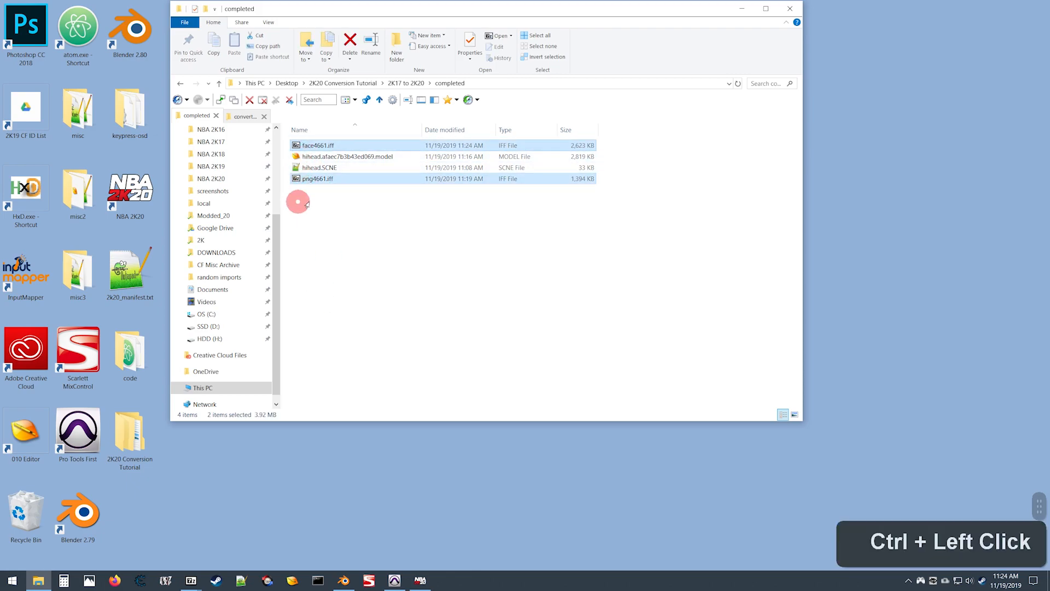
drag(304, 182, 229, 217)
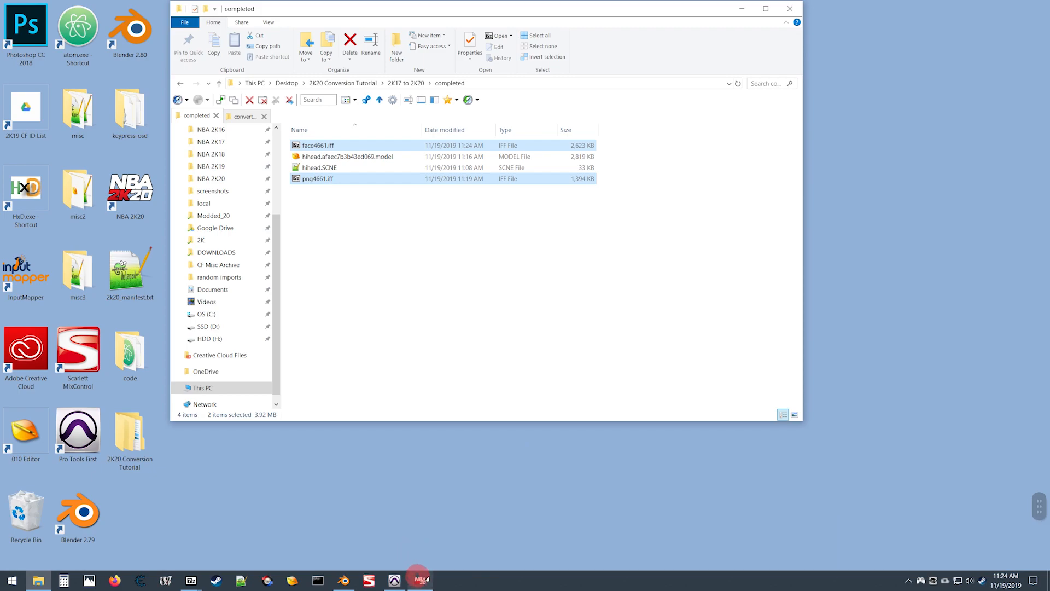
Switch to NBA 2K20, open the 2K17 Derrick McKey player for editing, and inspect his face and rotated full body.
mouse_move(421, 581)
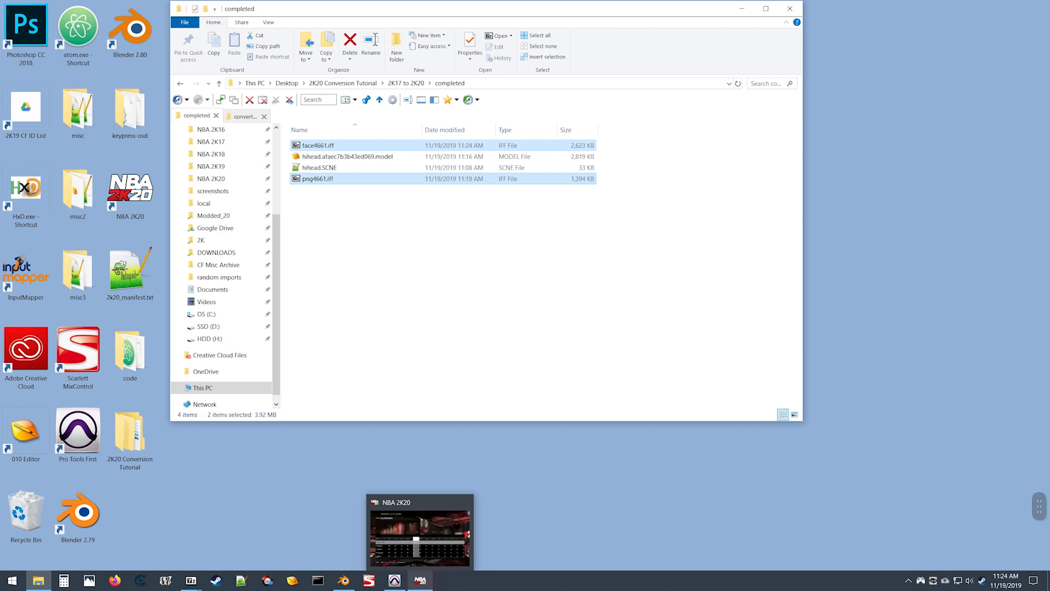
click(421, 581)
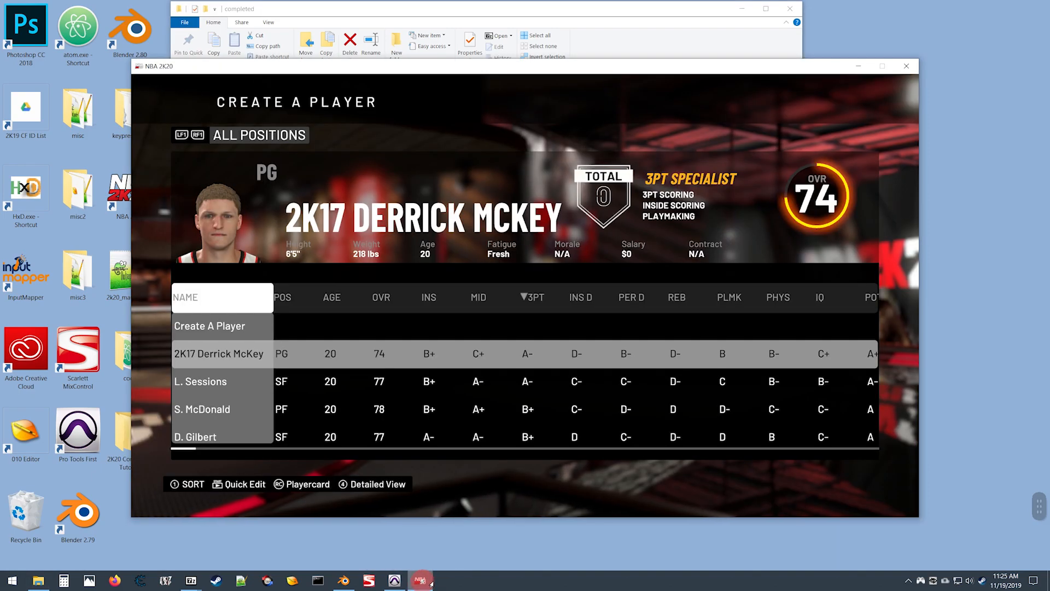
key(space)
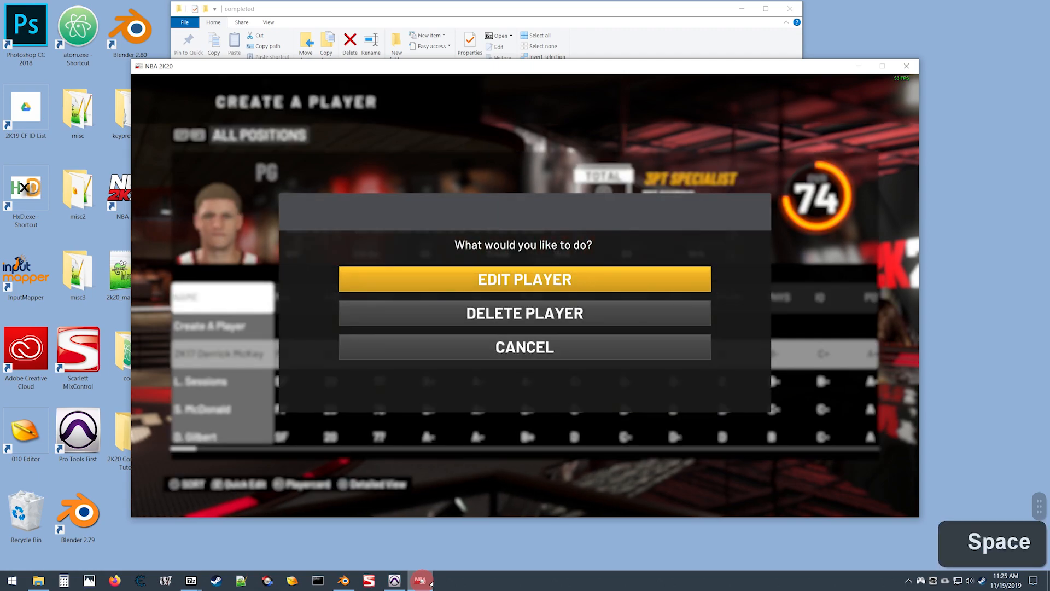
key(space)
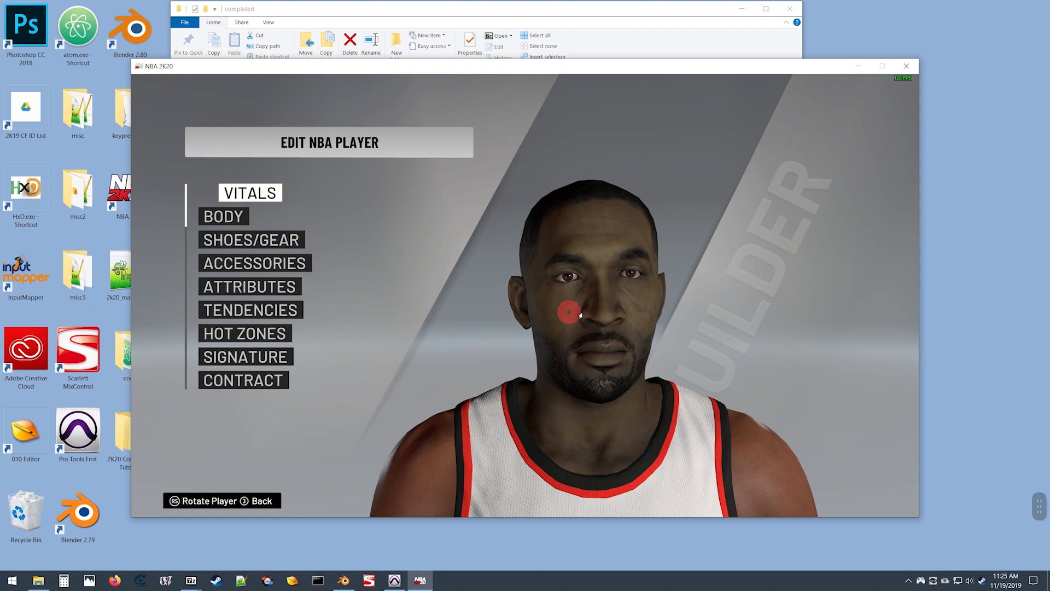
click(270, 216)
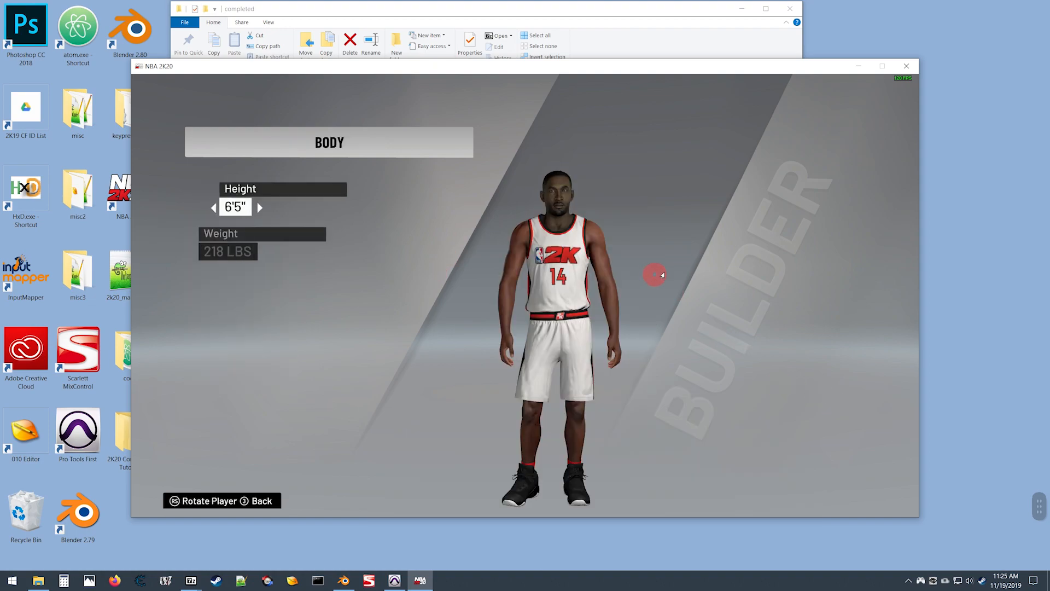
drag(572, 309, 605, 321)
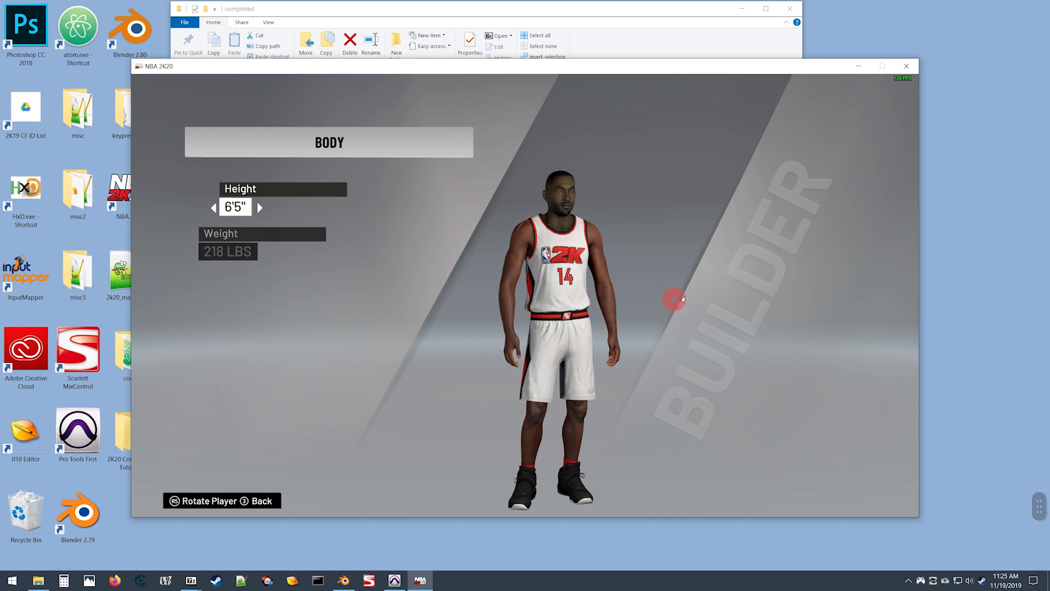
right_click(651, 285)
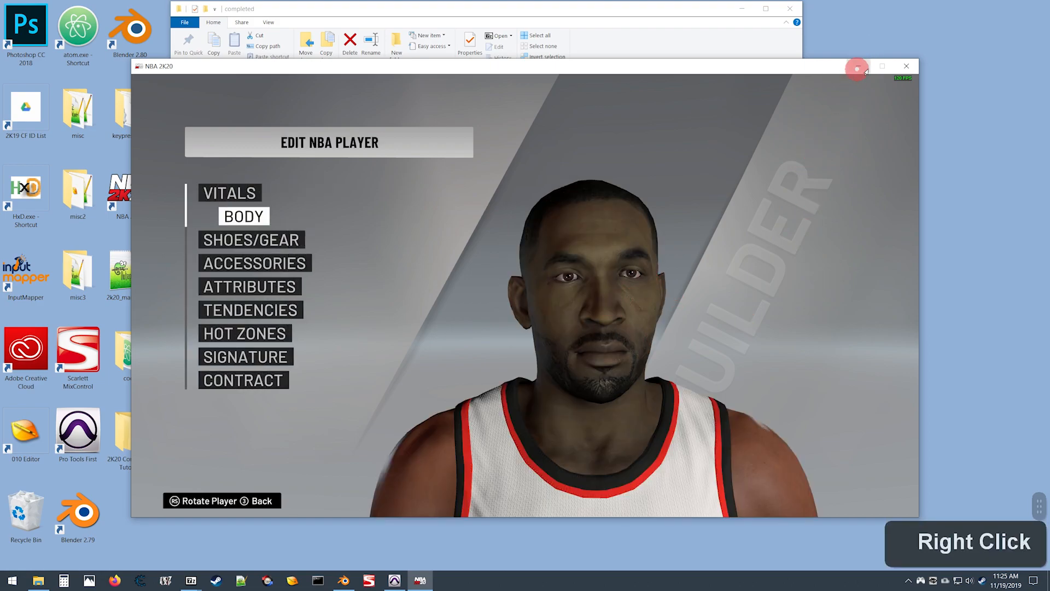
click(857, 66)
click(397, 263)
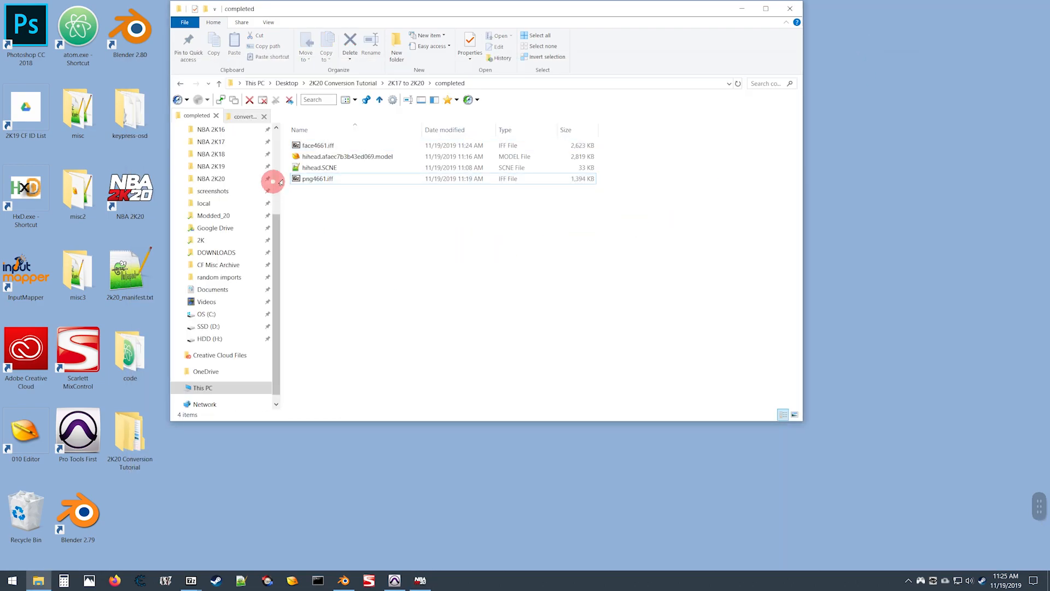
click(240, 115)
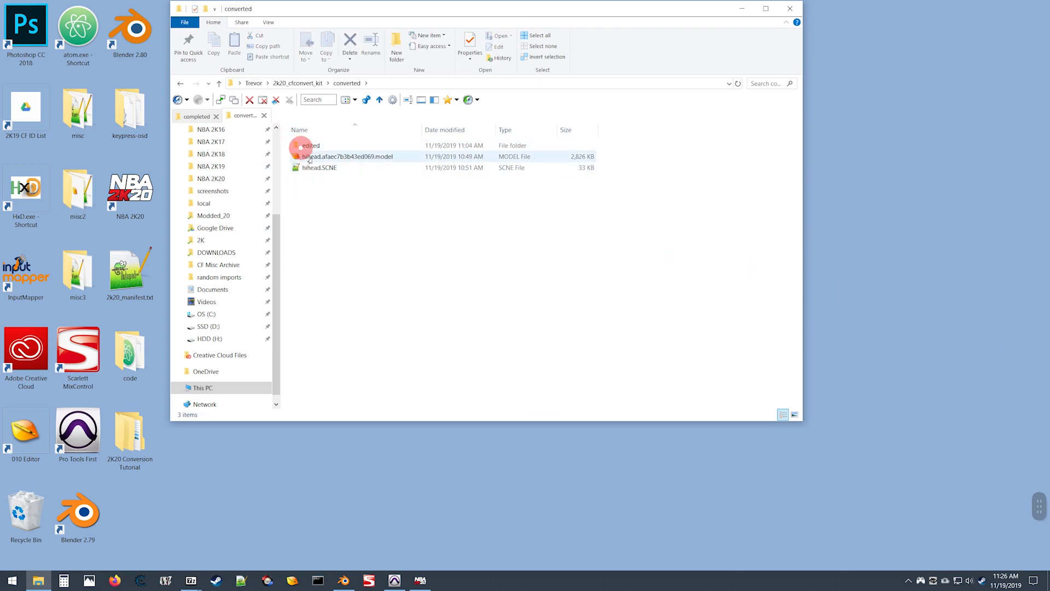
click(196, 115)
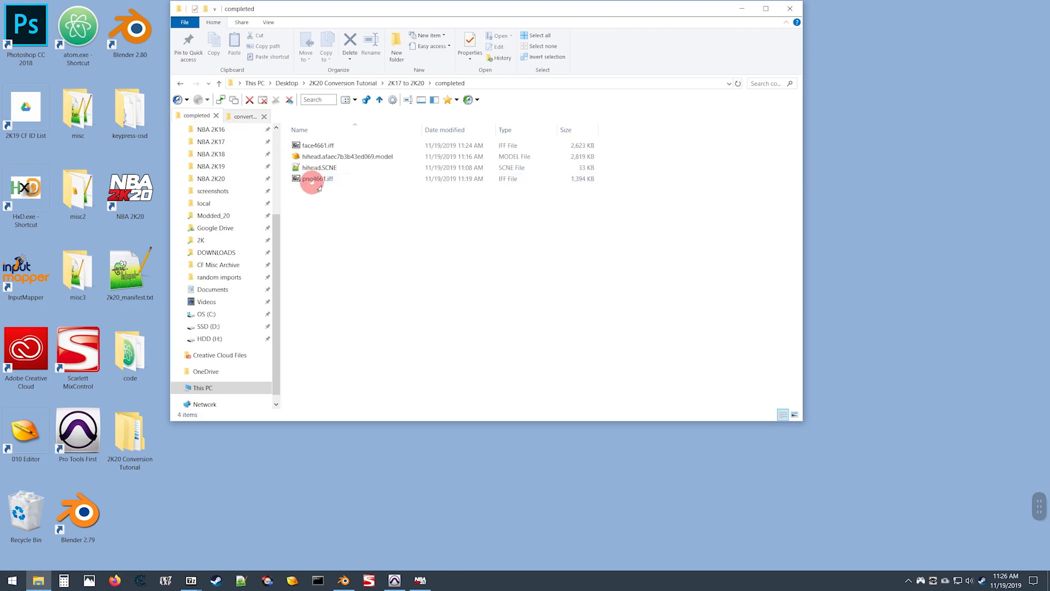
click(238, 117)
click(198, 113)
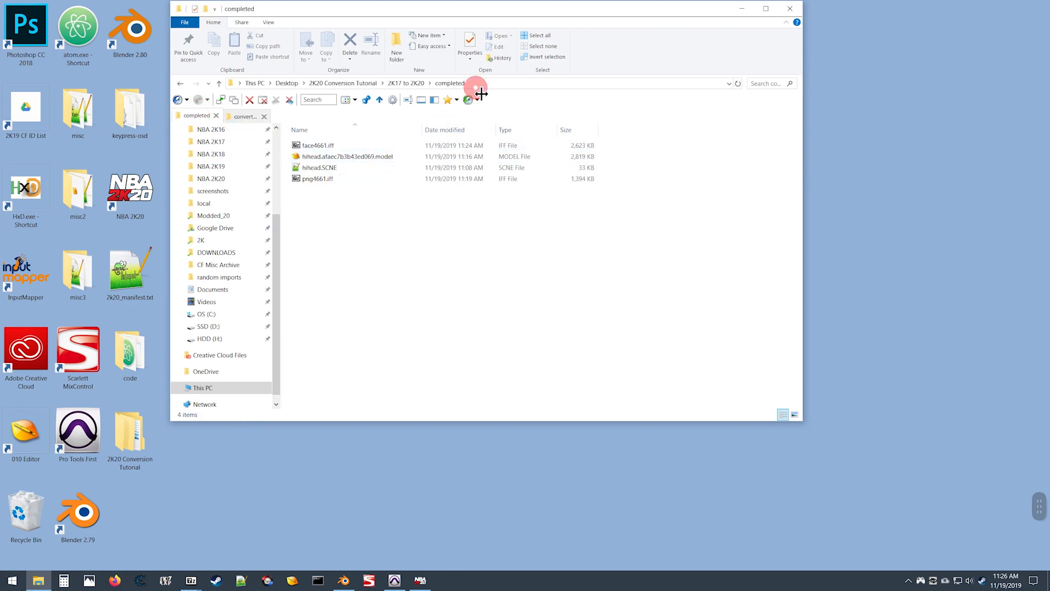
Open appearance_info.RDAT from the original png4661.iff in the 2K17 to 2K20 folder.
double_click(366, 216)
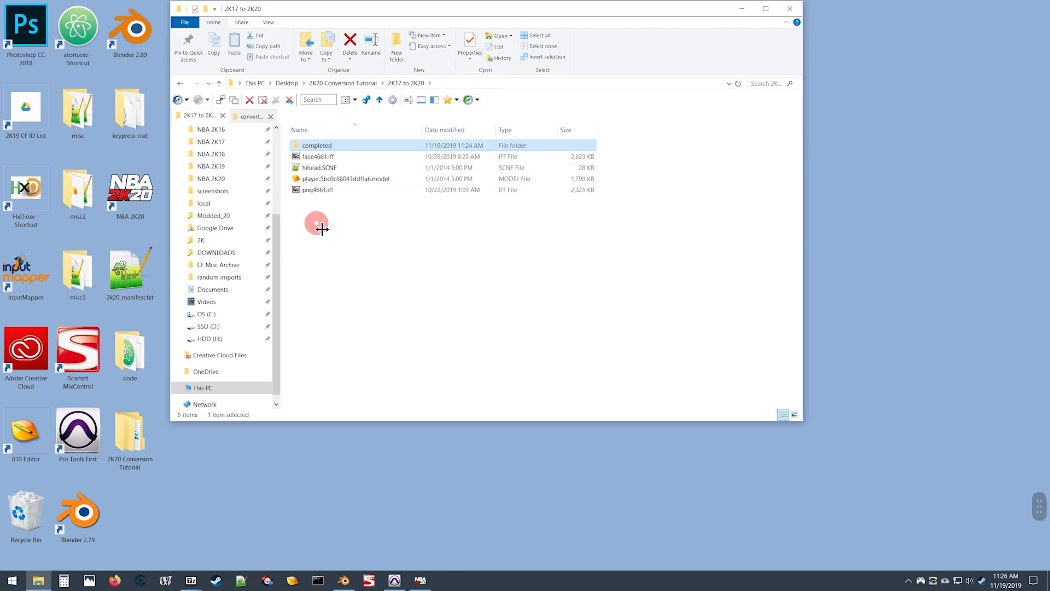
double_click(304, 190)
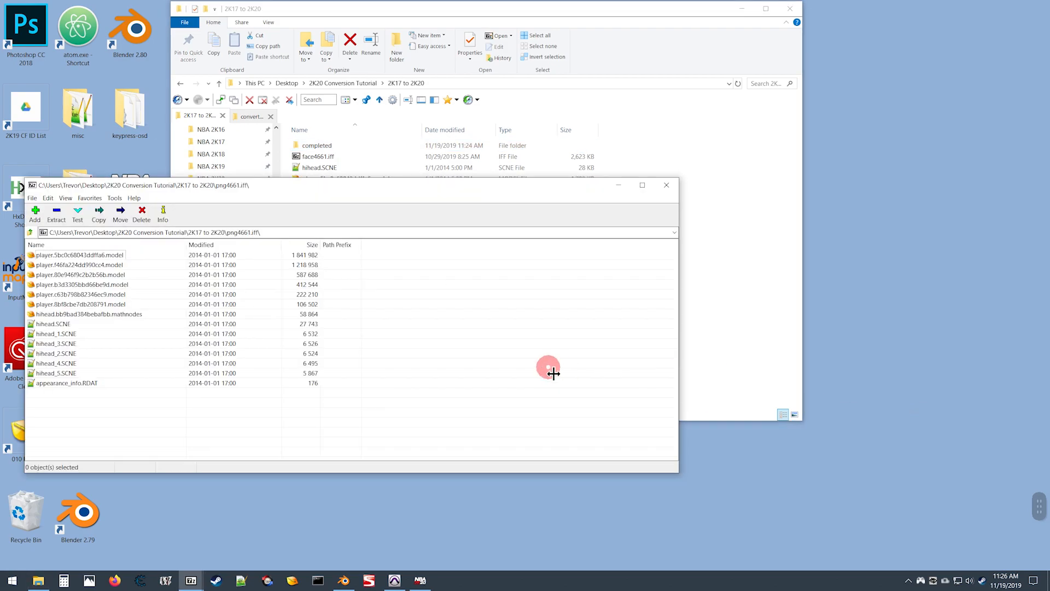
double_click(33, 383)
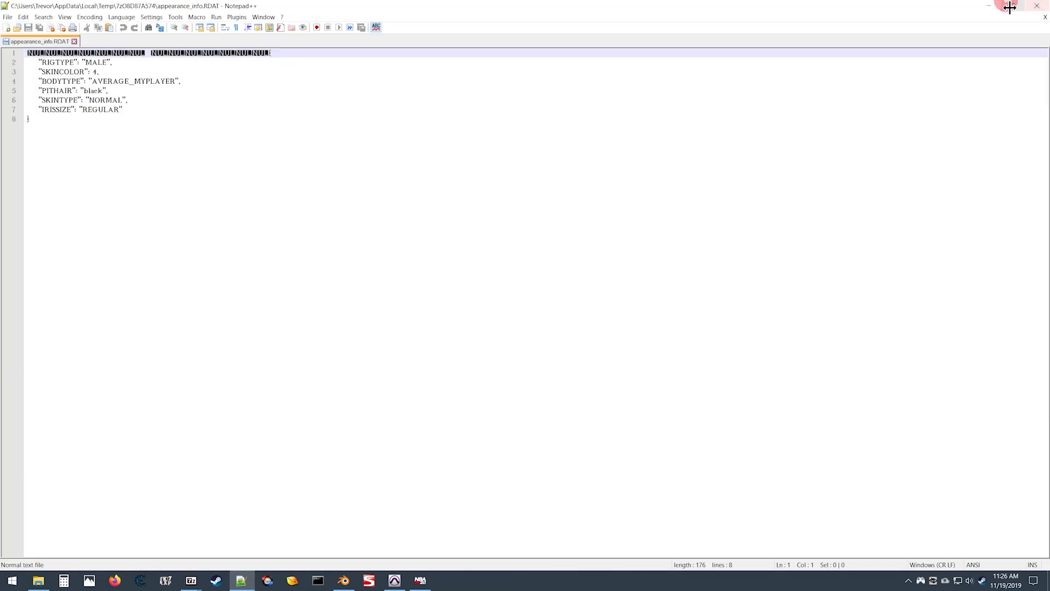
click(989, 7)
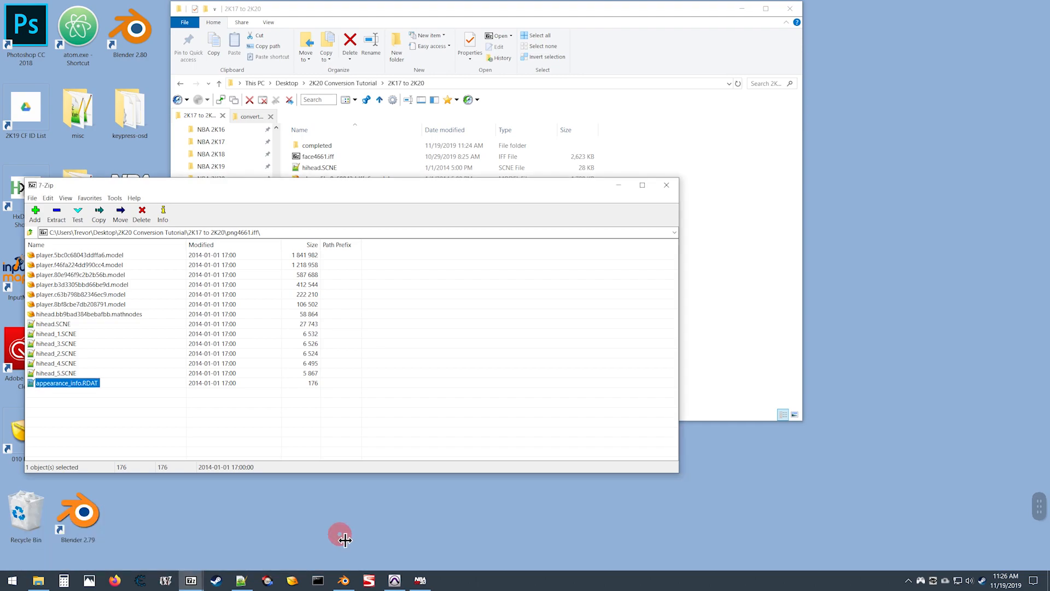
click(241, 579)
click(241, 579)
Open appearance_info.RDAT from png4661.iff in the NBA 2K20 waigua folder and show it side by side with the original file.
mouse_move(194, 582)
click(181, 539)
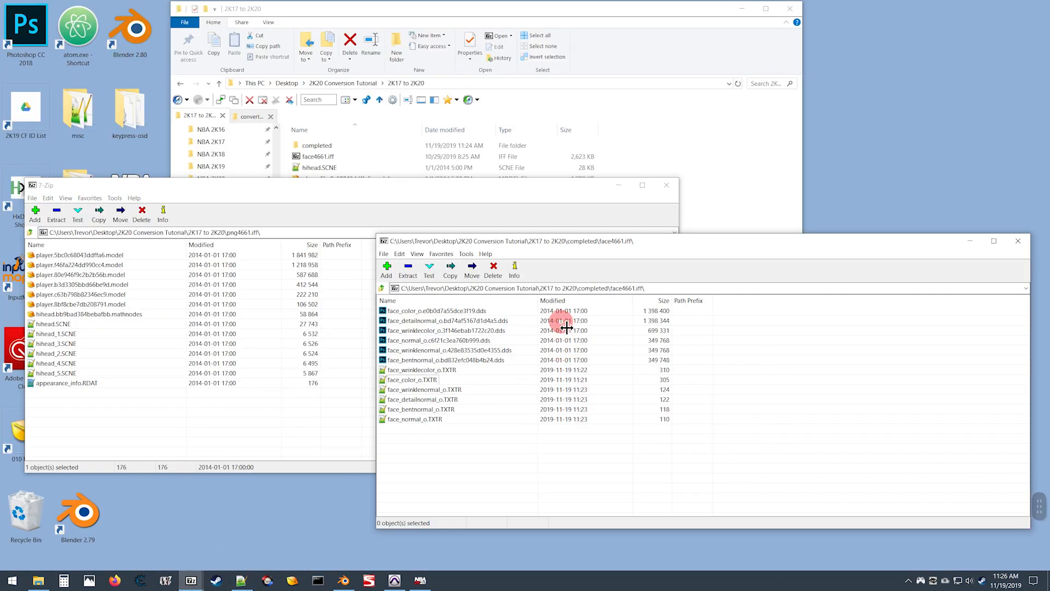
mouse_move(512, 278)
mouse_down()
mouse_move(633, 286)
mouse_move(597, 280)
mouse_up()
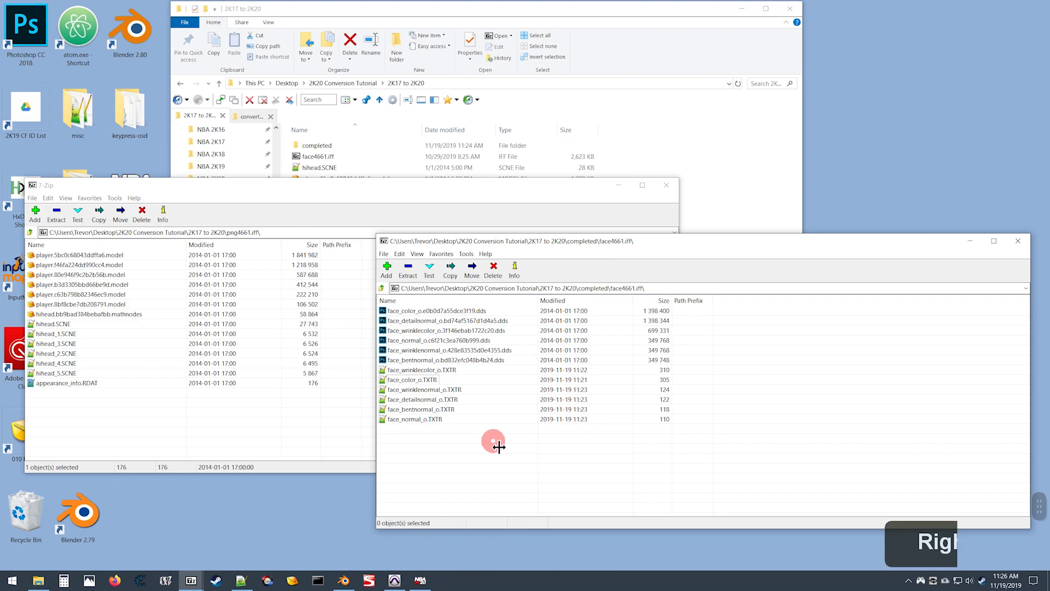
key(alt)
key(alt+4)
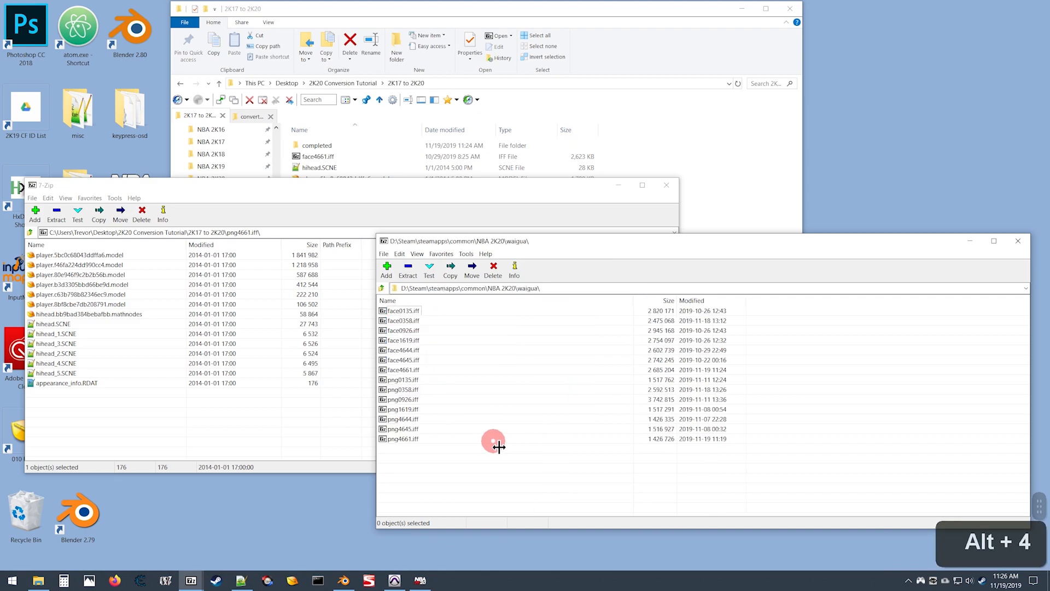
double_click(385, 438)
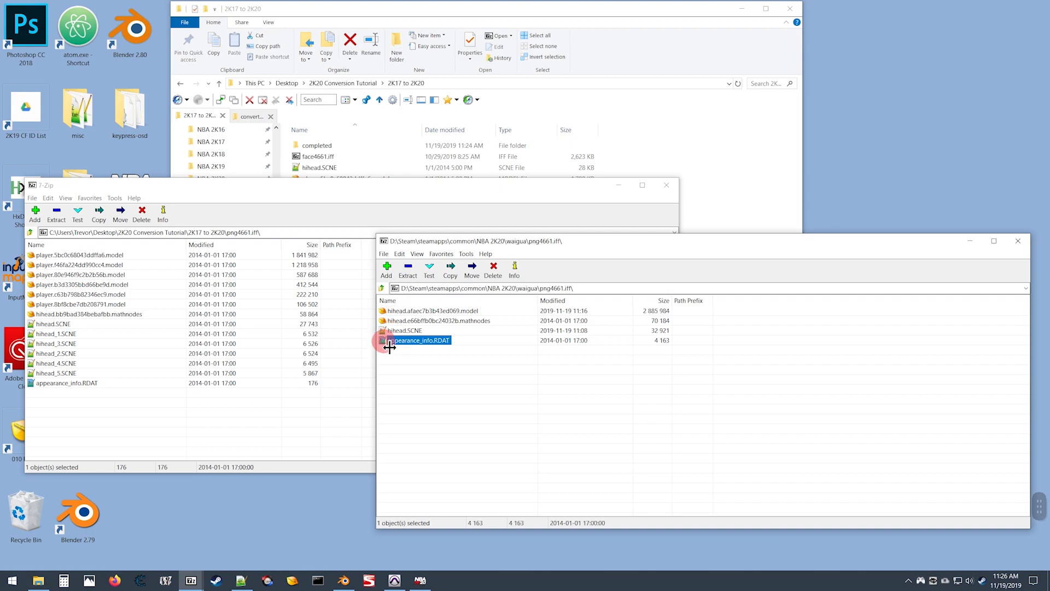
key(shift)
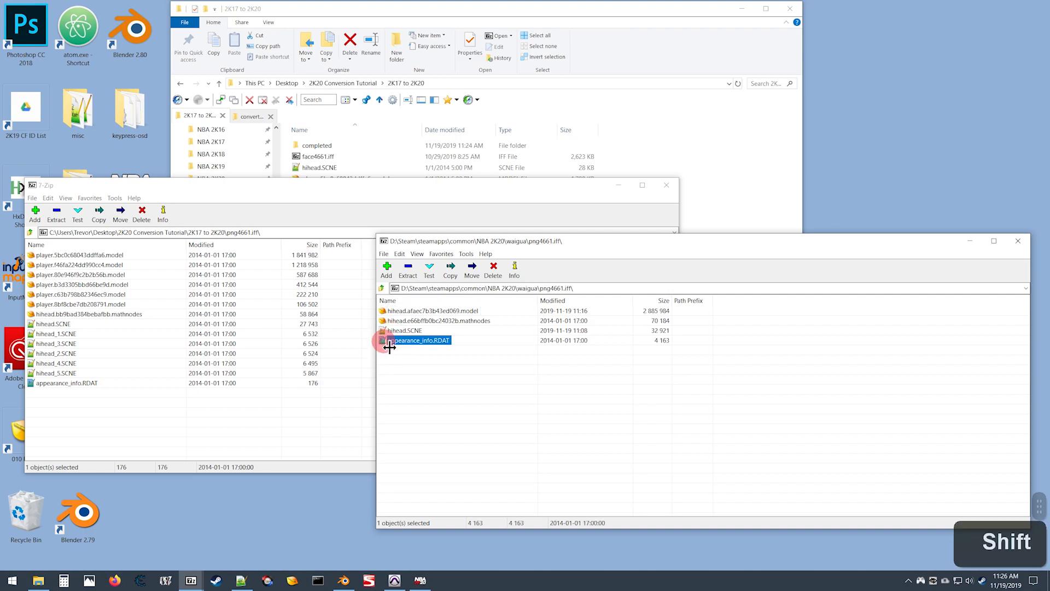
key(shift)
key(shift+Return)
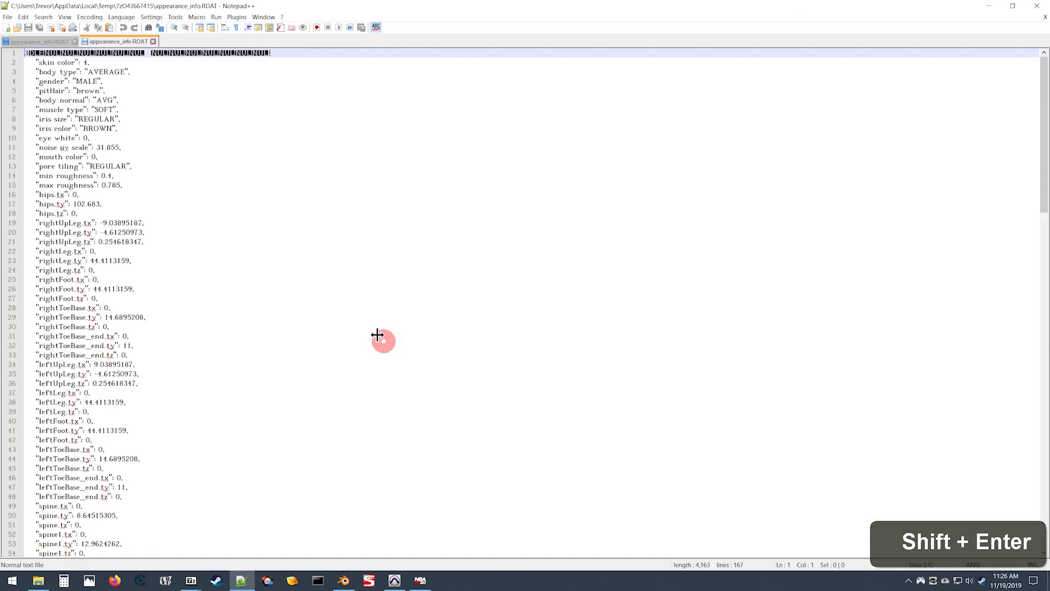
mouse_move(109, 47)
mouse_down()
mouse_move(741, 218)
mouse_move(790, 208)
mouse_move(773, 201)
mouse_up()
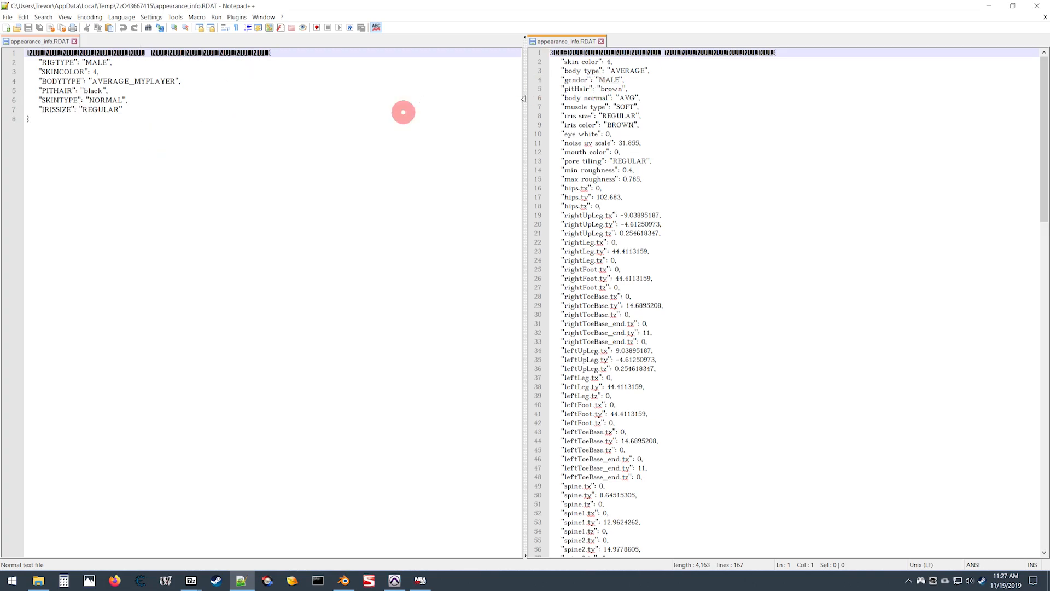
Set pitHair to "black" in the NBA 2K20 appearance_info.RDAT, save the file, and close the text editor.
click(610, 88)
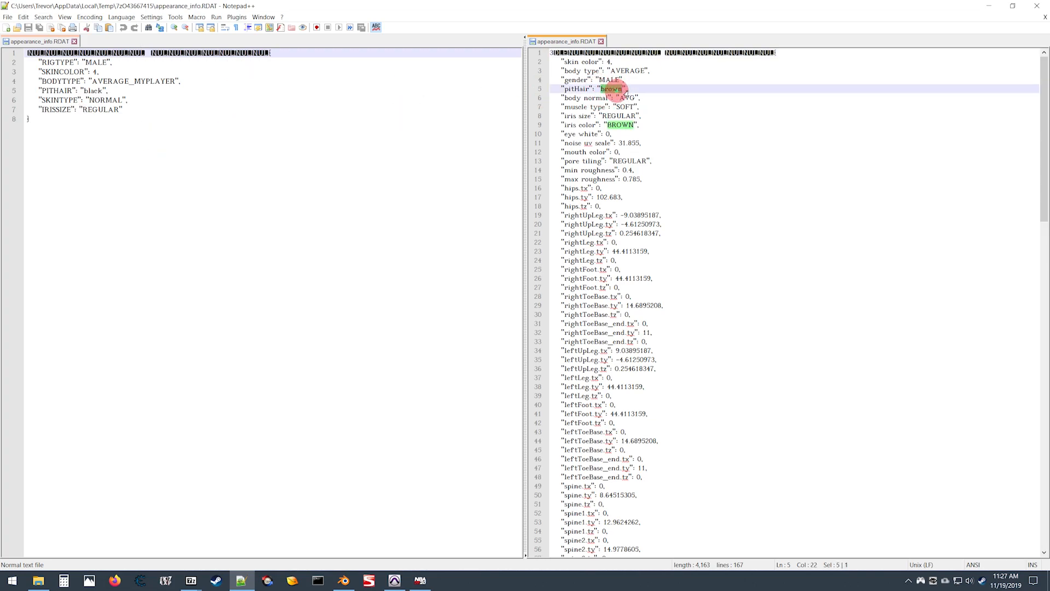
text(black)
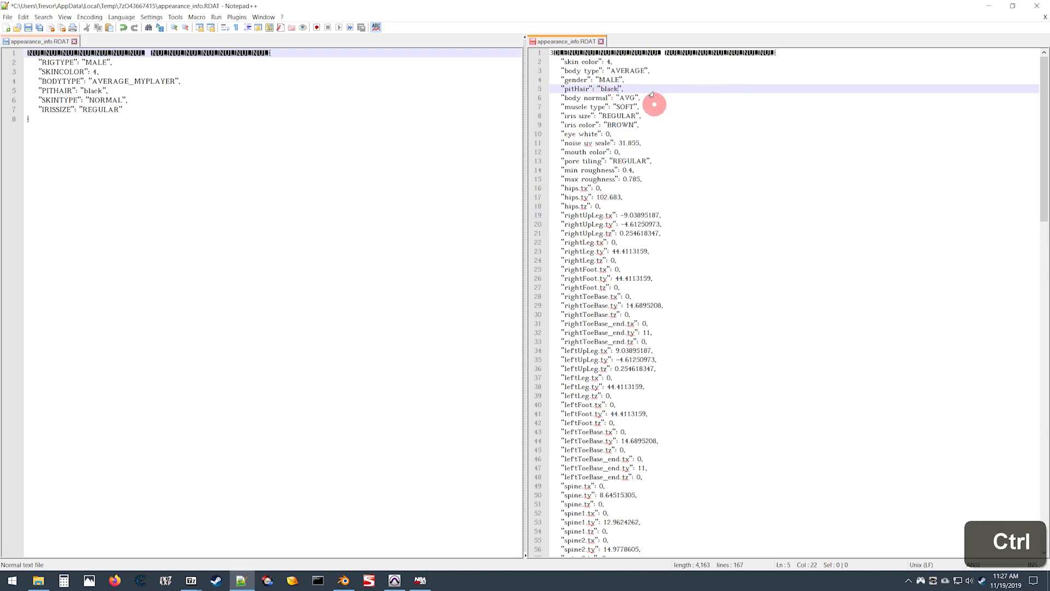
key(ctrl+s)
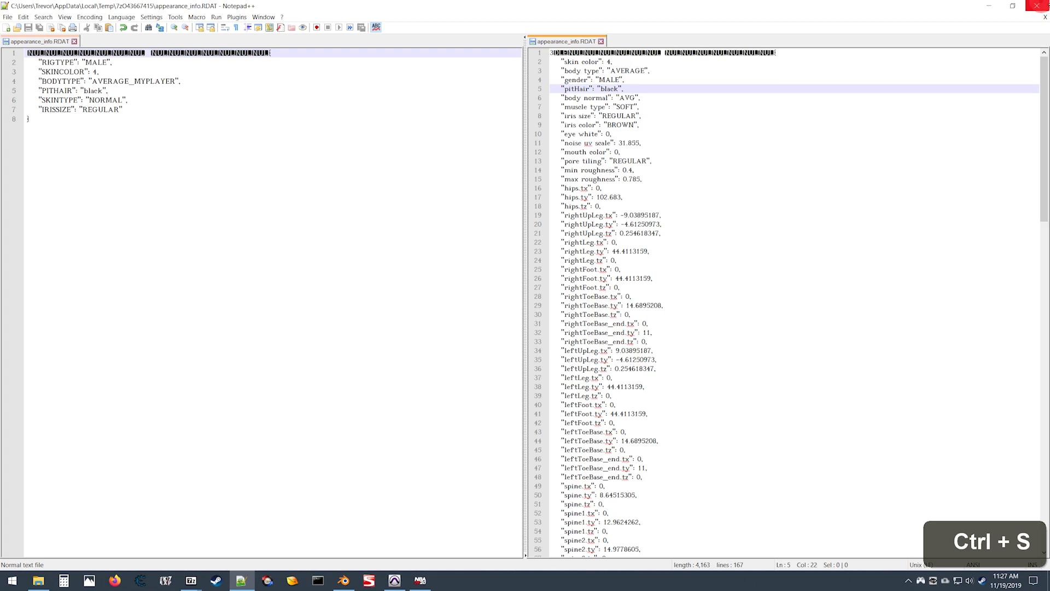
click(1037, 6)
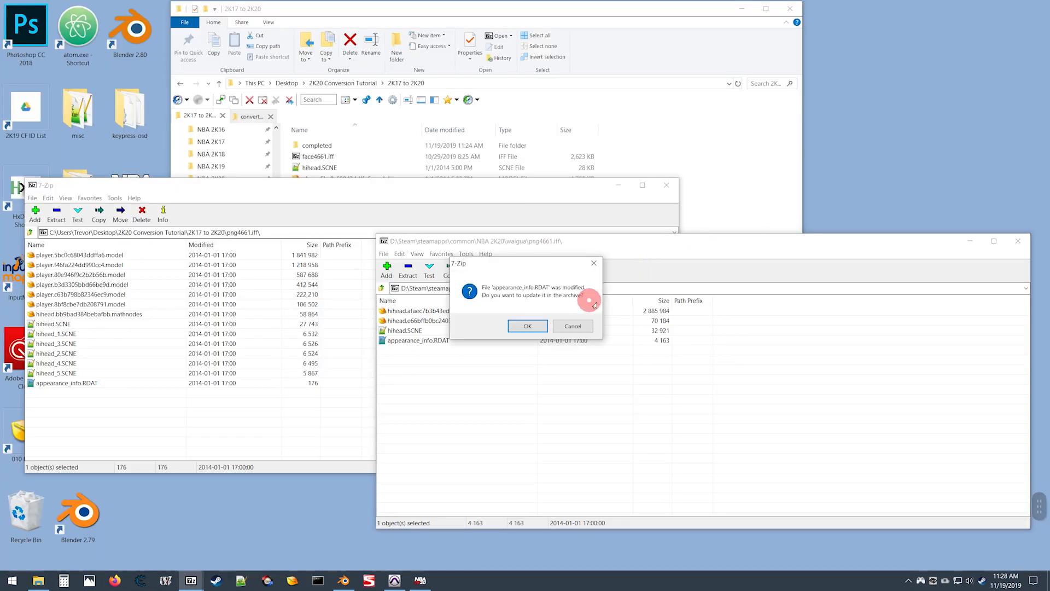
Update the modified appearance_info.RDAT inside the NBA 2K20 waigua png4661.iff archive.
click(531, 325)
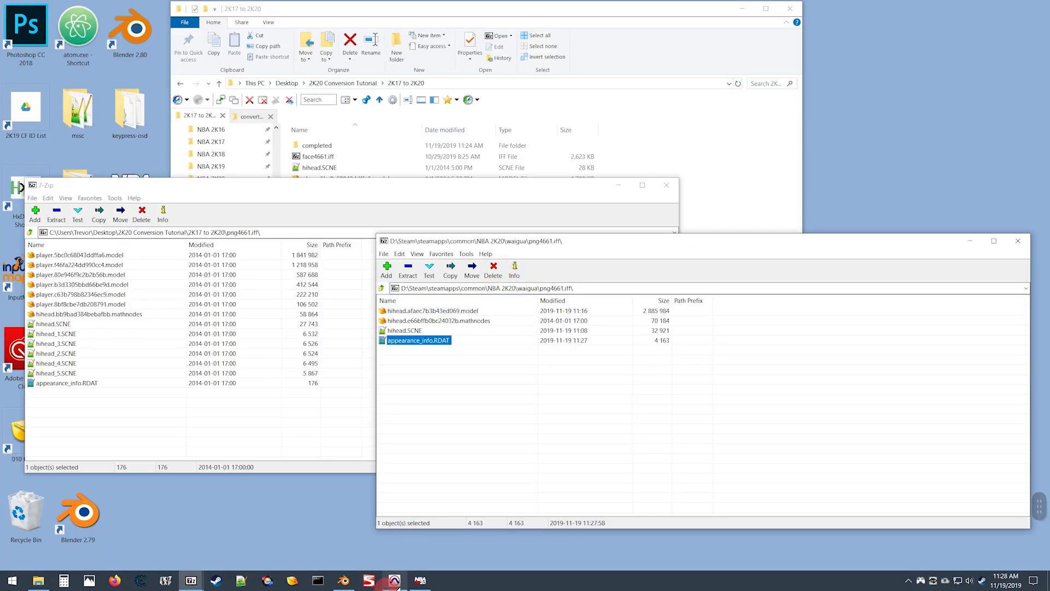
Switch to NBA 2K20, leave and reopen the 2K17 Derrick McKey player for editing, and inspect his full body while rotating him.
click(419, 580)
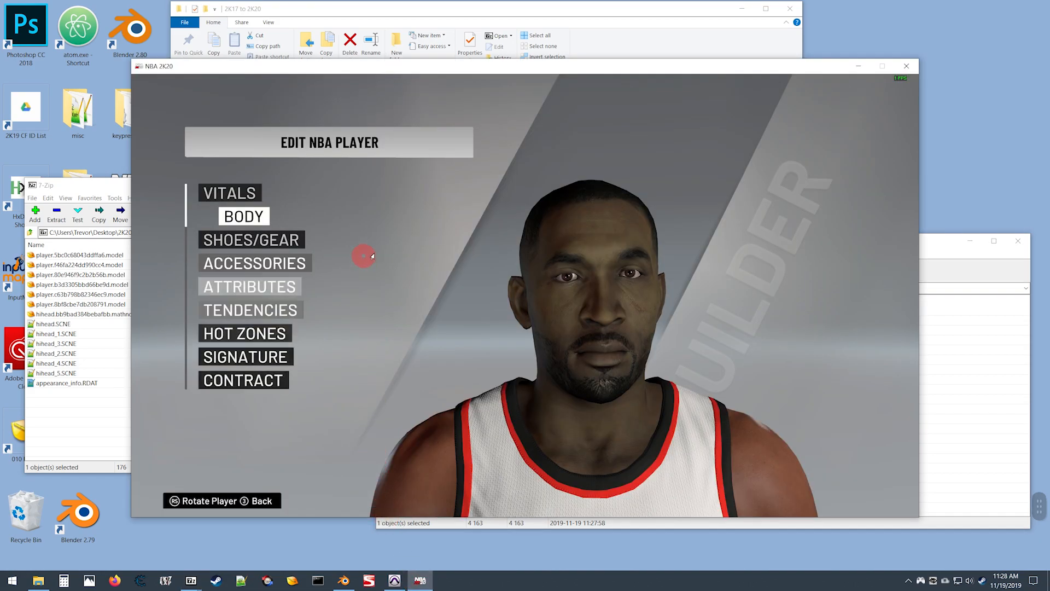
right_click(422, 248)
right_click(489, 323)
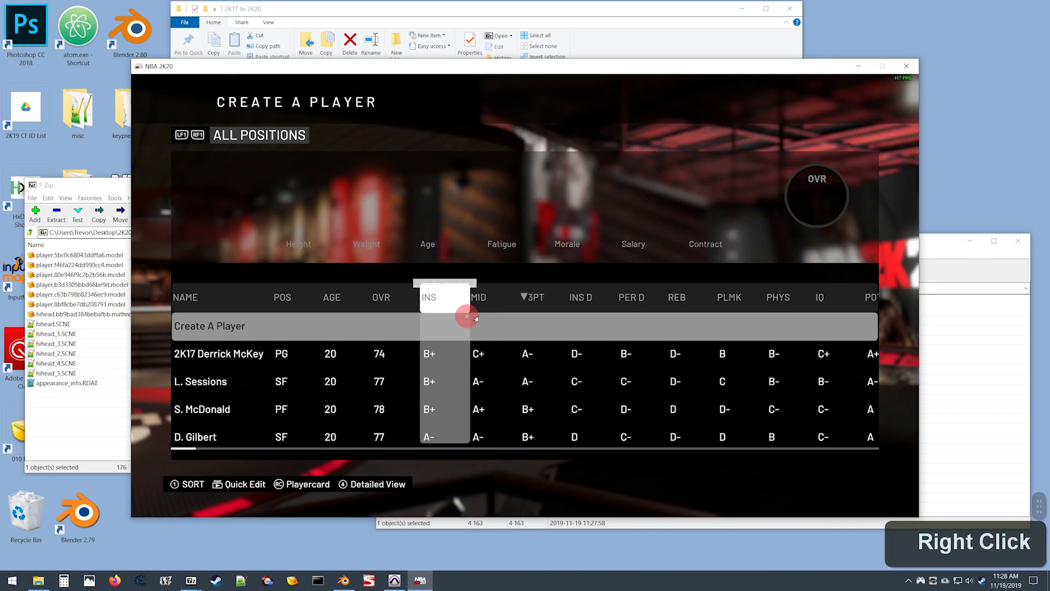
click(323, 351)
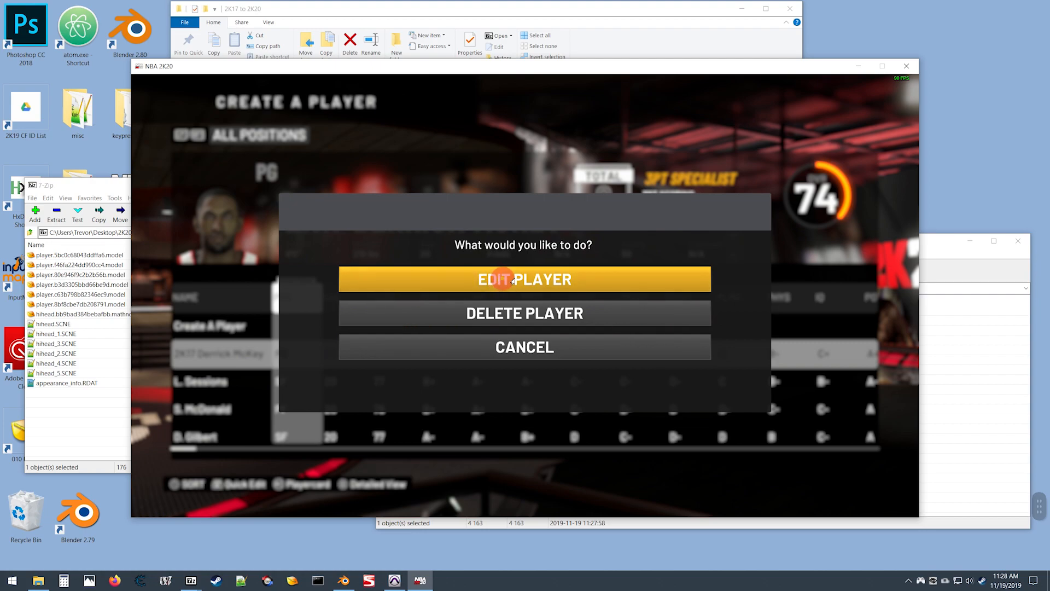
click(512, 273)
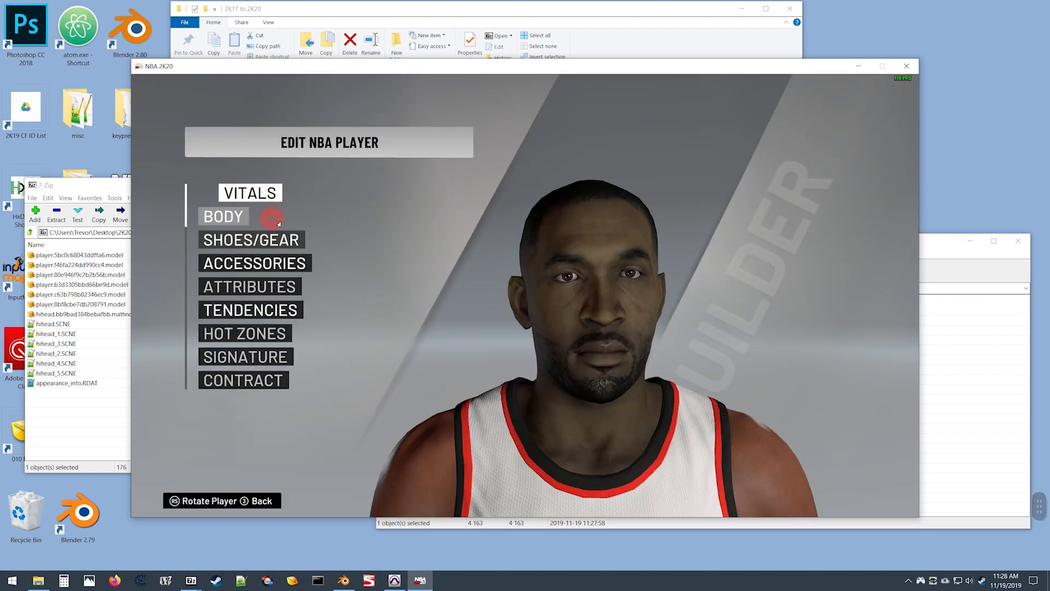
click(240, 216)
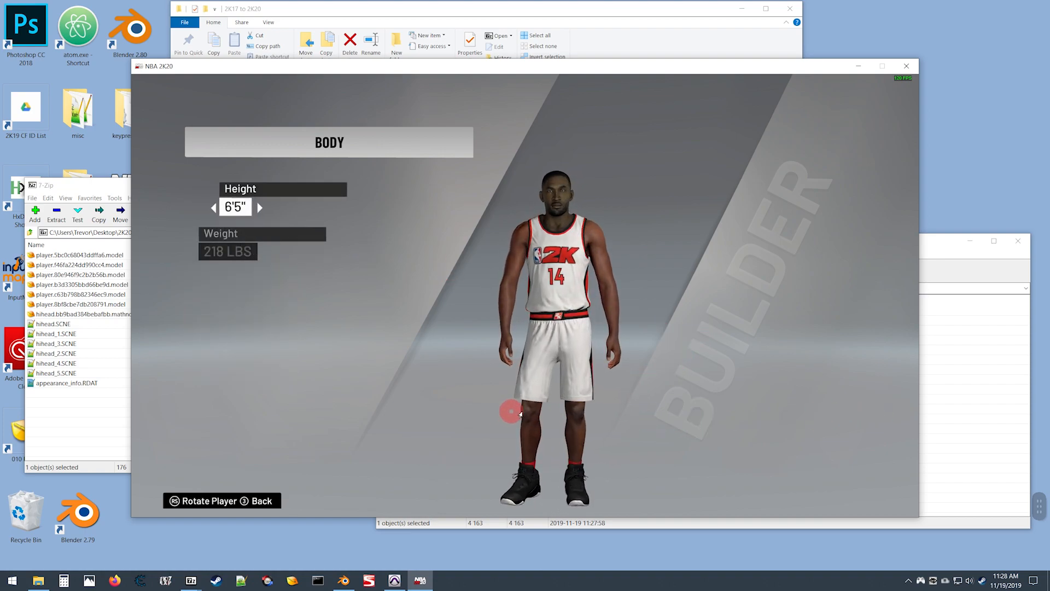
drag(483, 396, 469, 376)
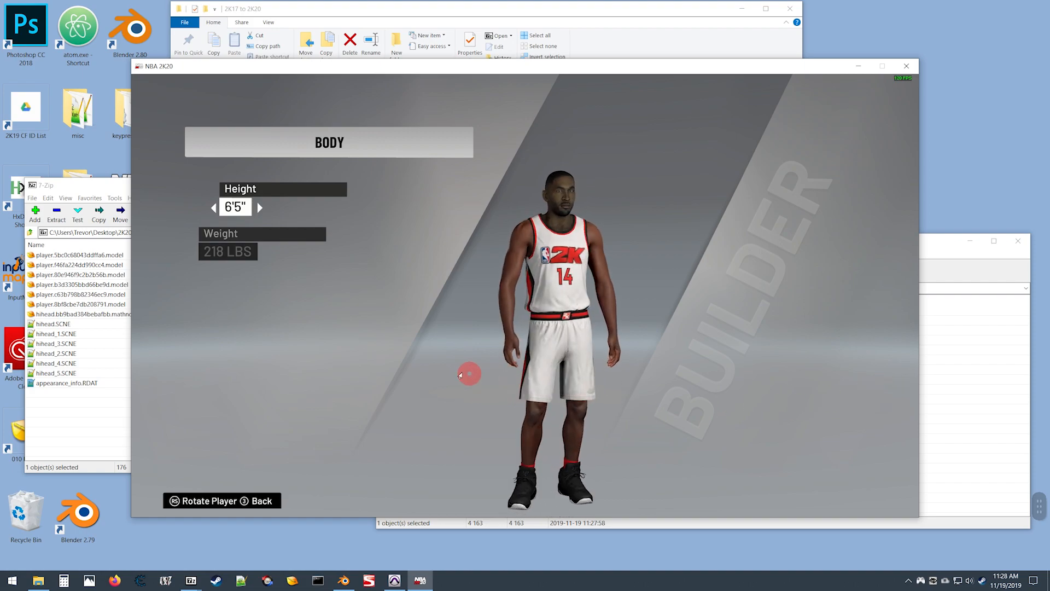